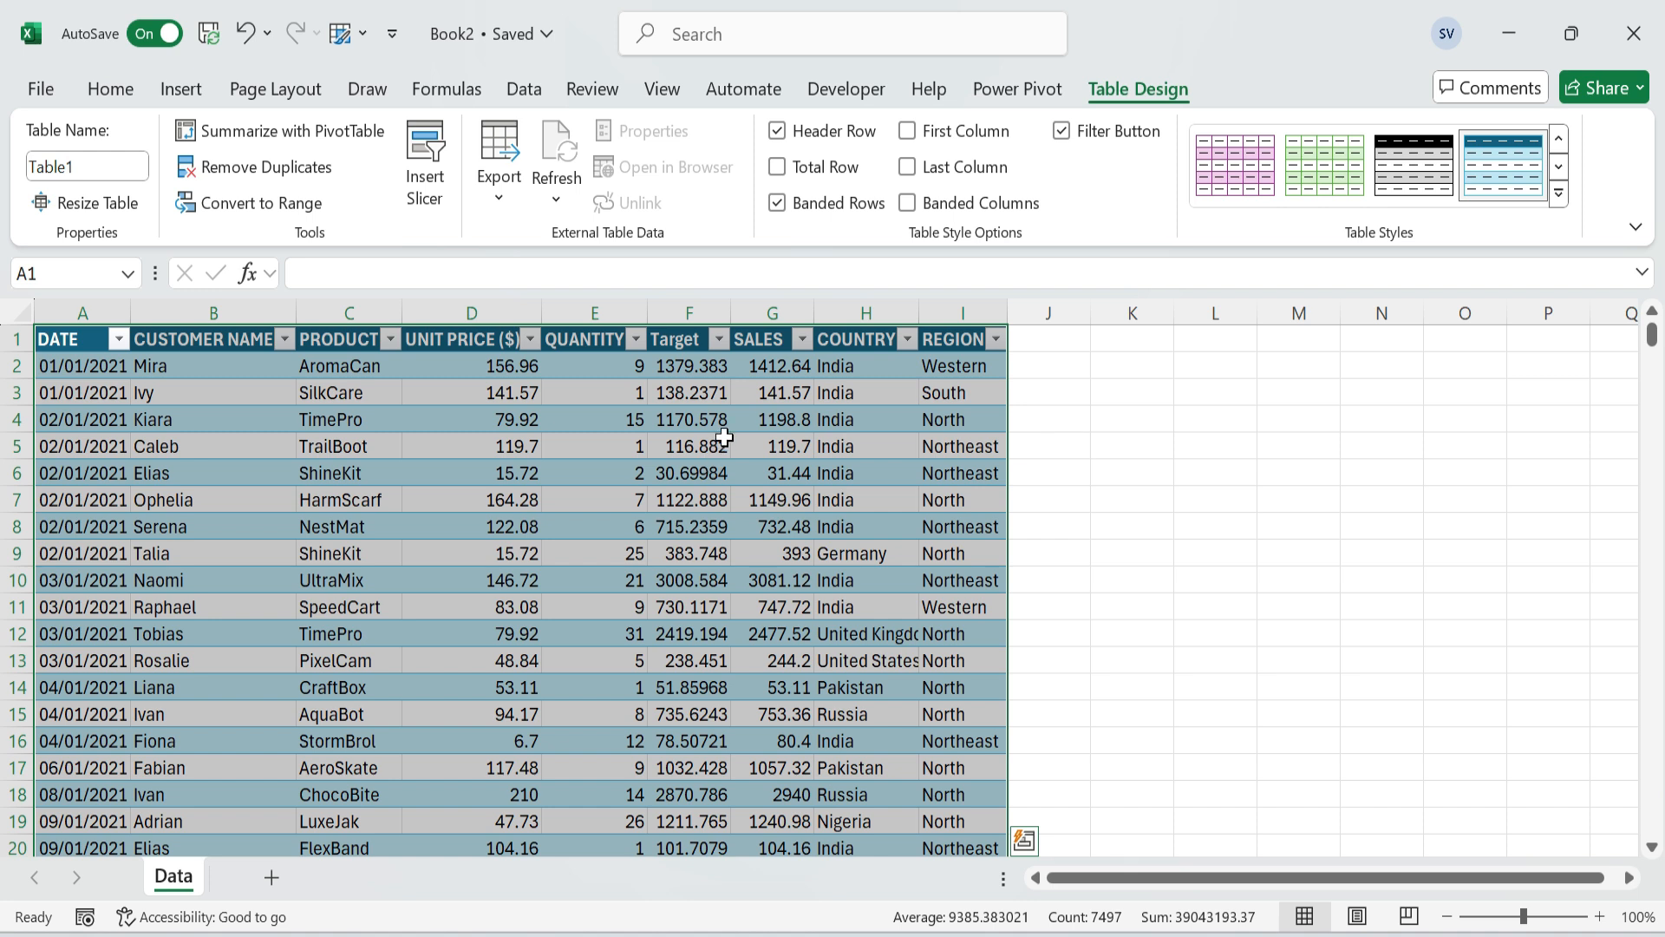
Freeze the top row of the Data sheet so the table headers stay visible while scrolling.
click(60, 364)
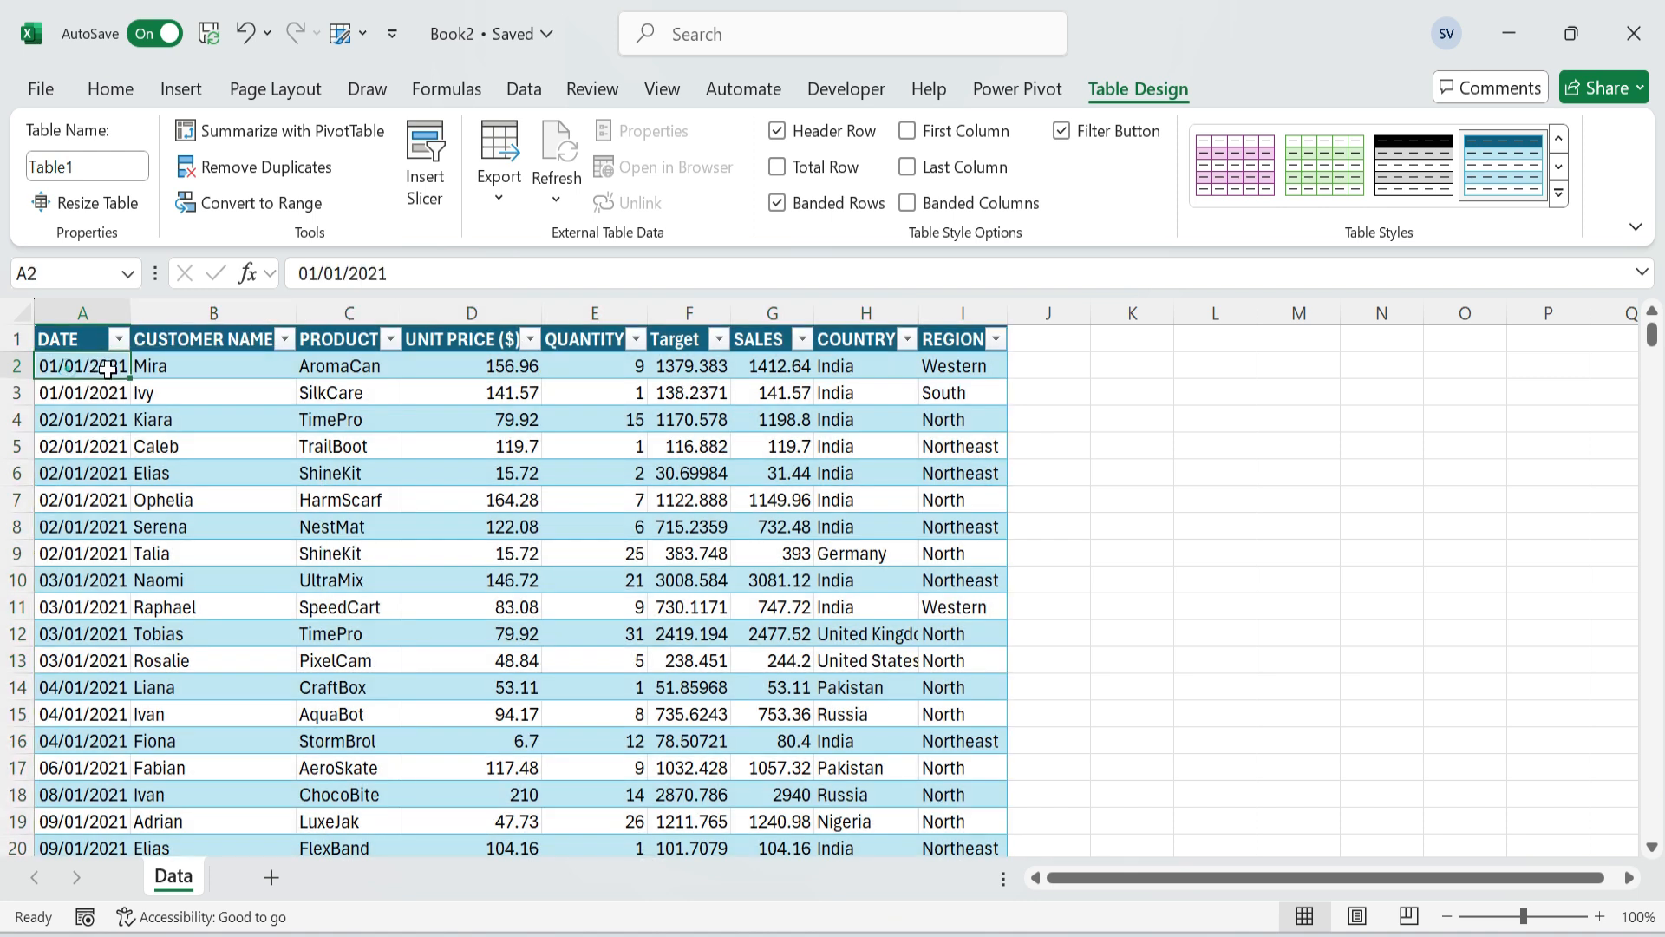
click(662, 87)
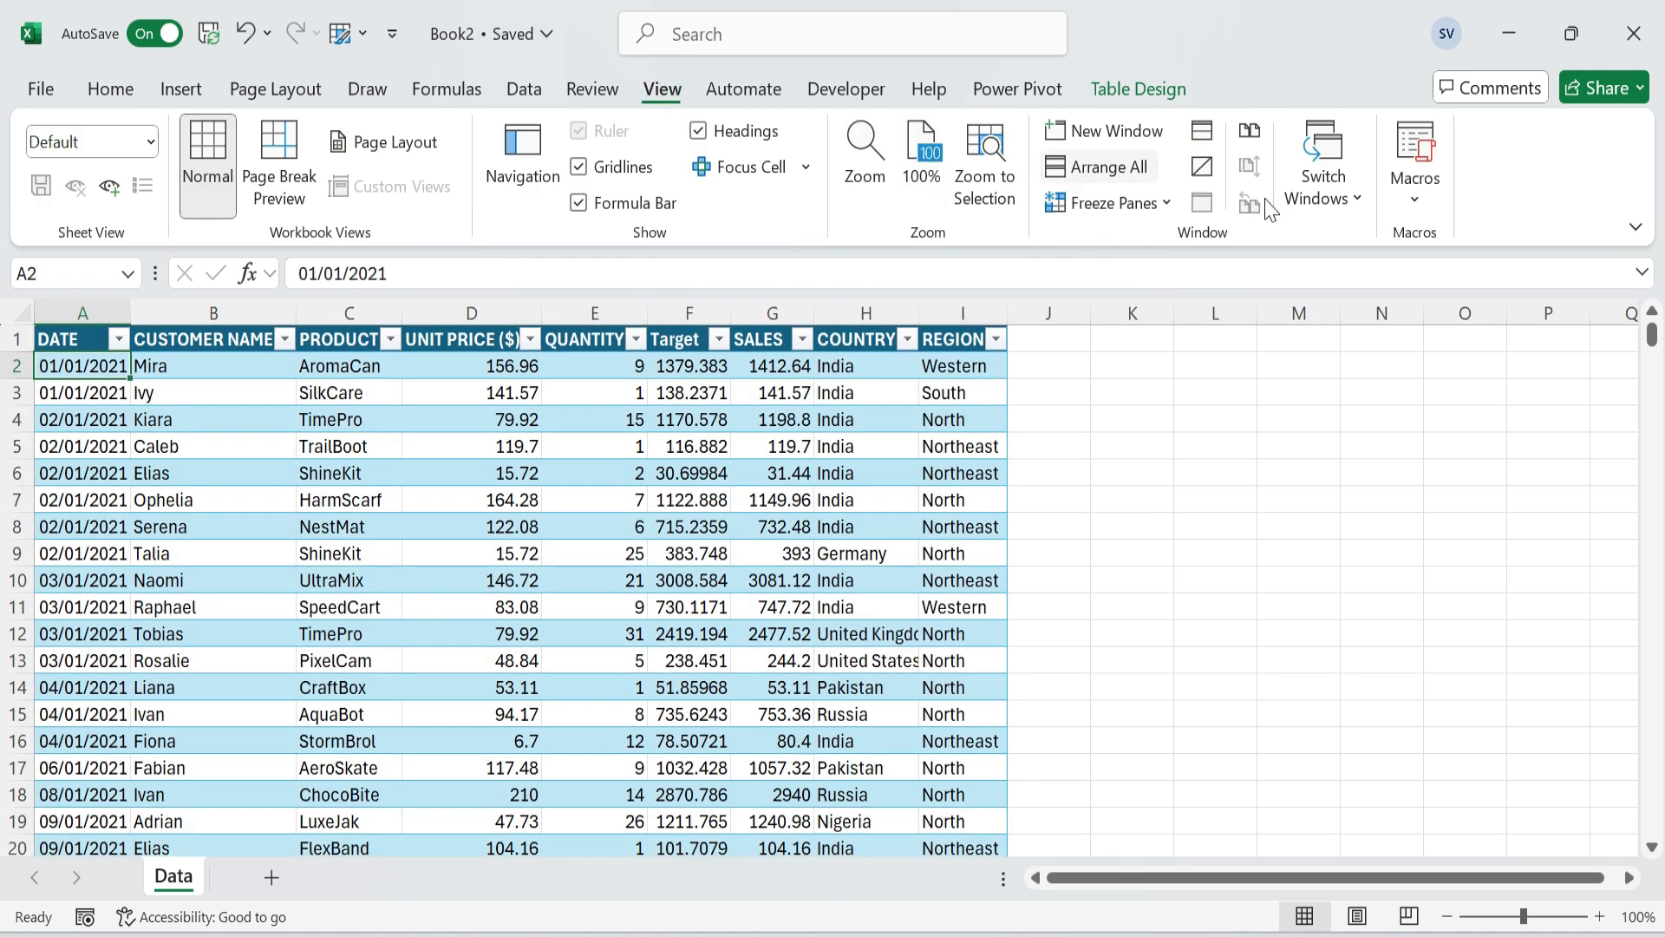
click(1146, 203)
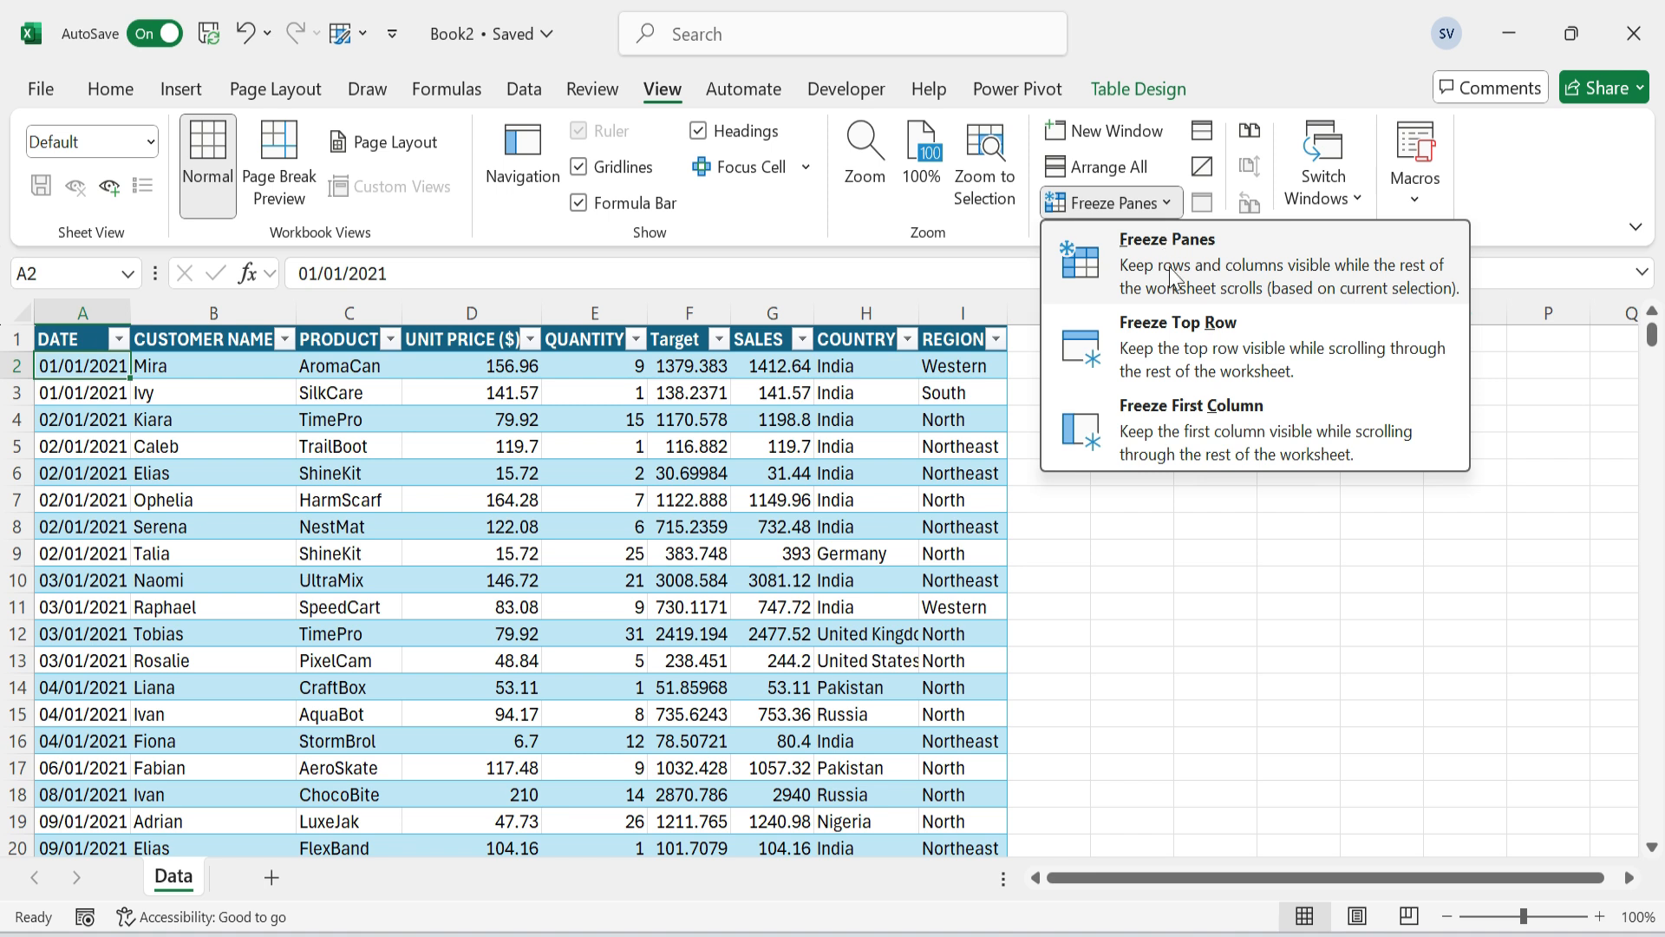
click(1201, 349)
scroll(224, 475, down, 2)
scroll(224, 475, down, 3)
scroll(225, 475, up, 5)
Add two new table columns headed Month and Week in cells J1 and K1.
click(1051, 338)
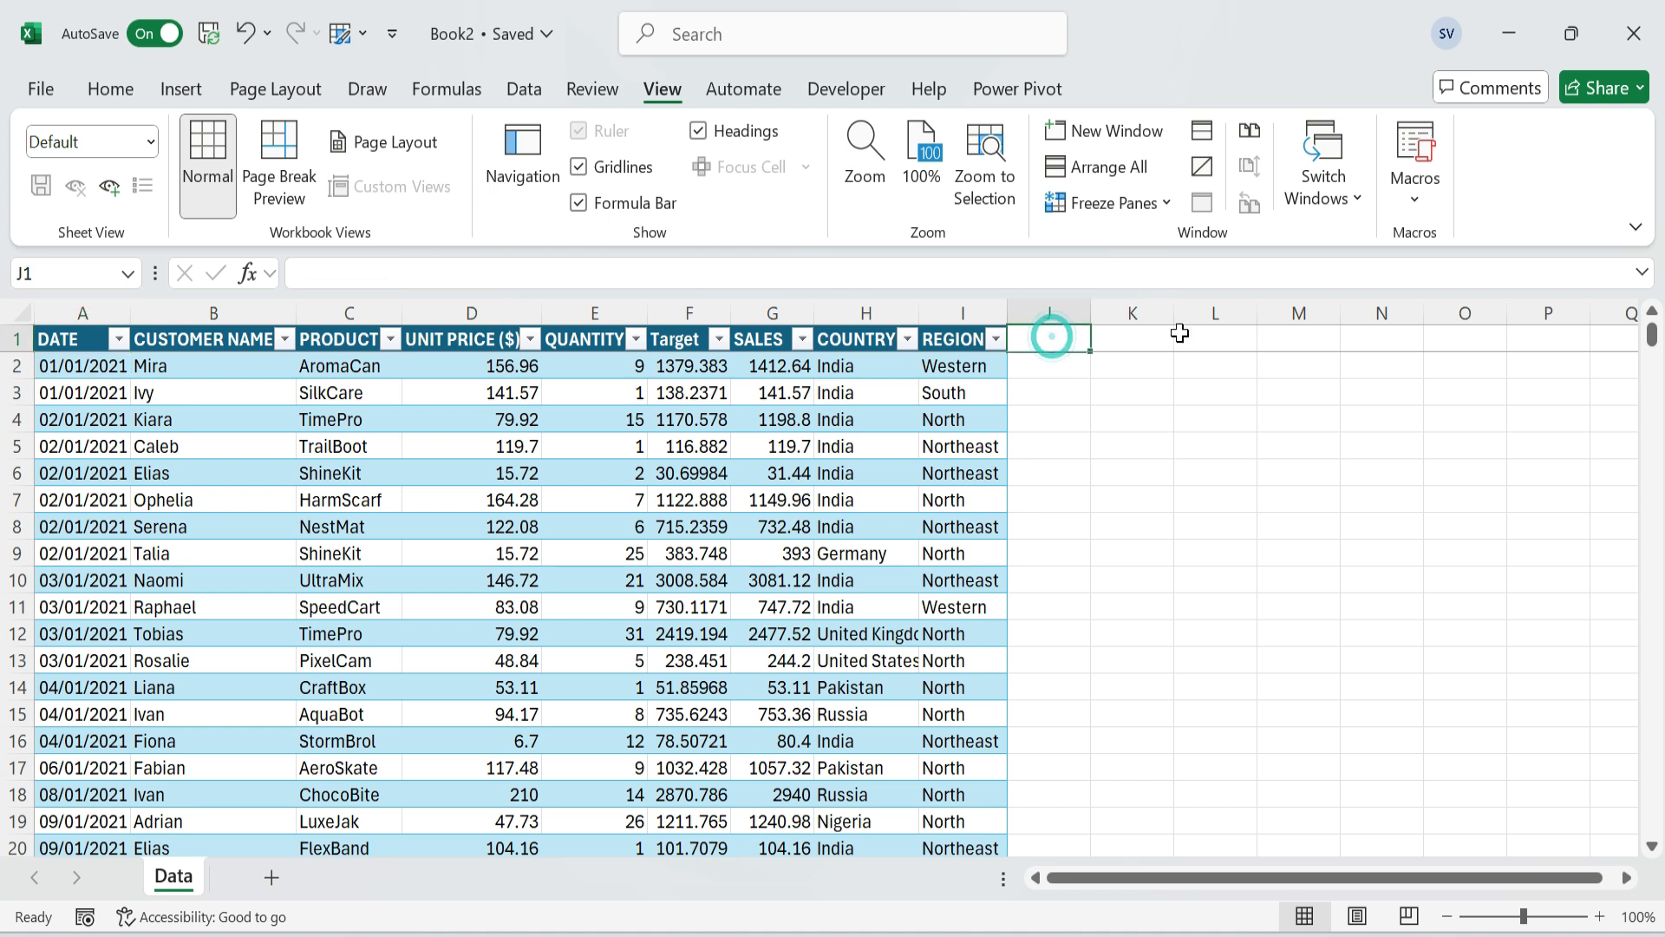
text(m)
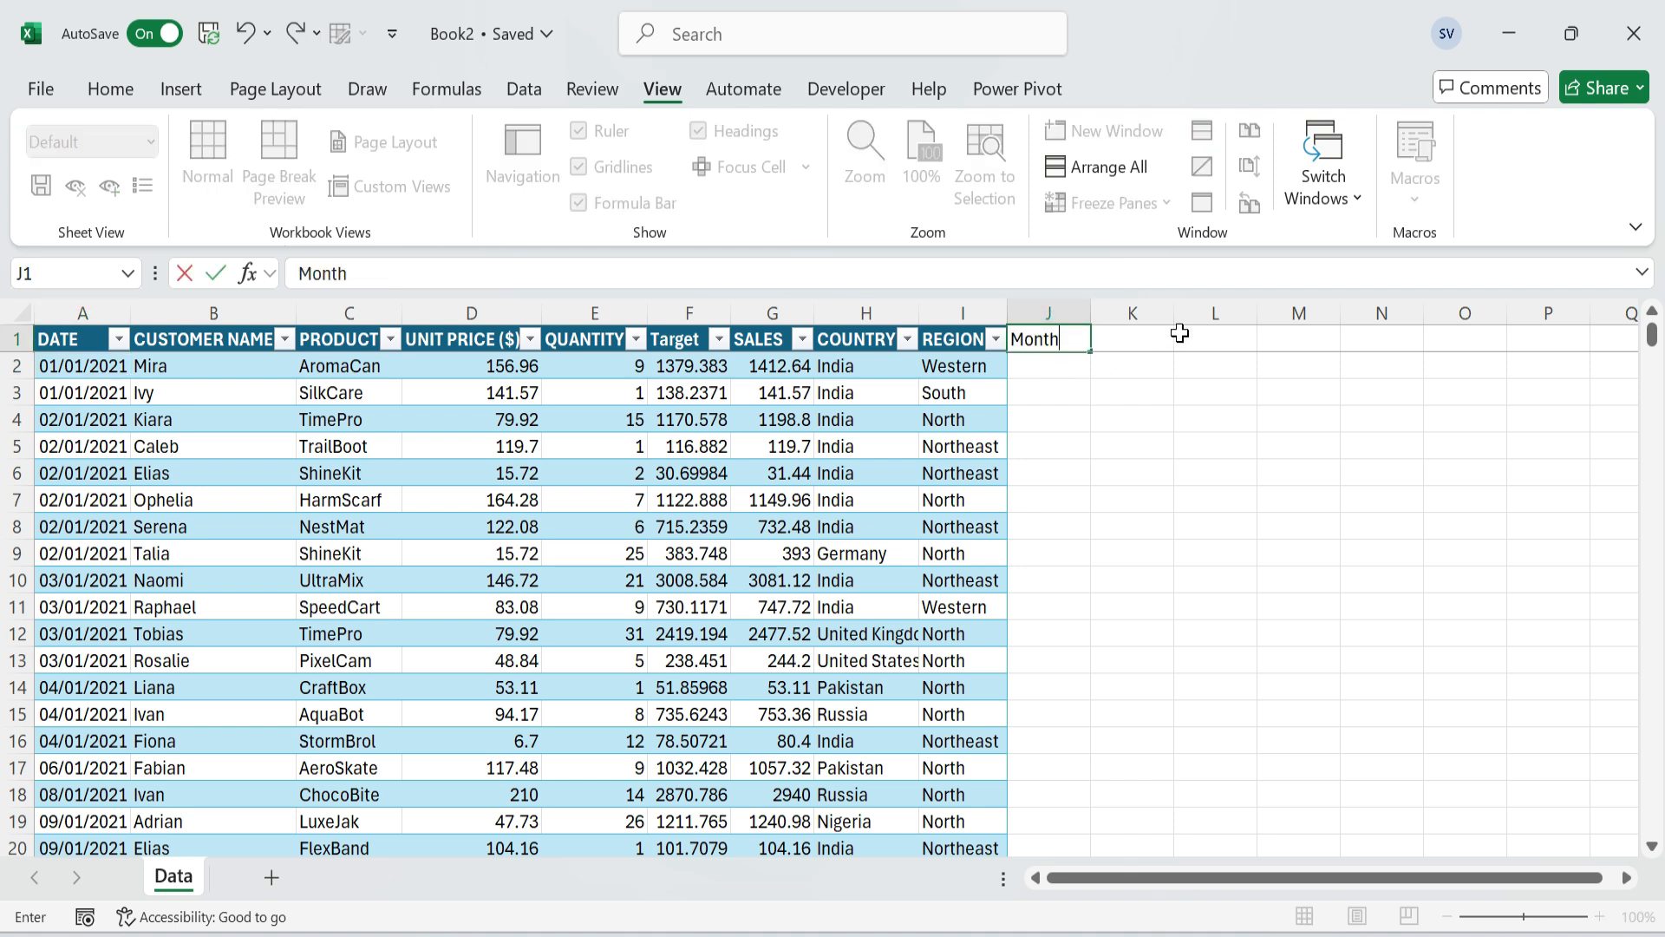
key(Tab)
text(Wee)
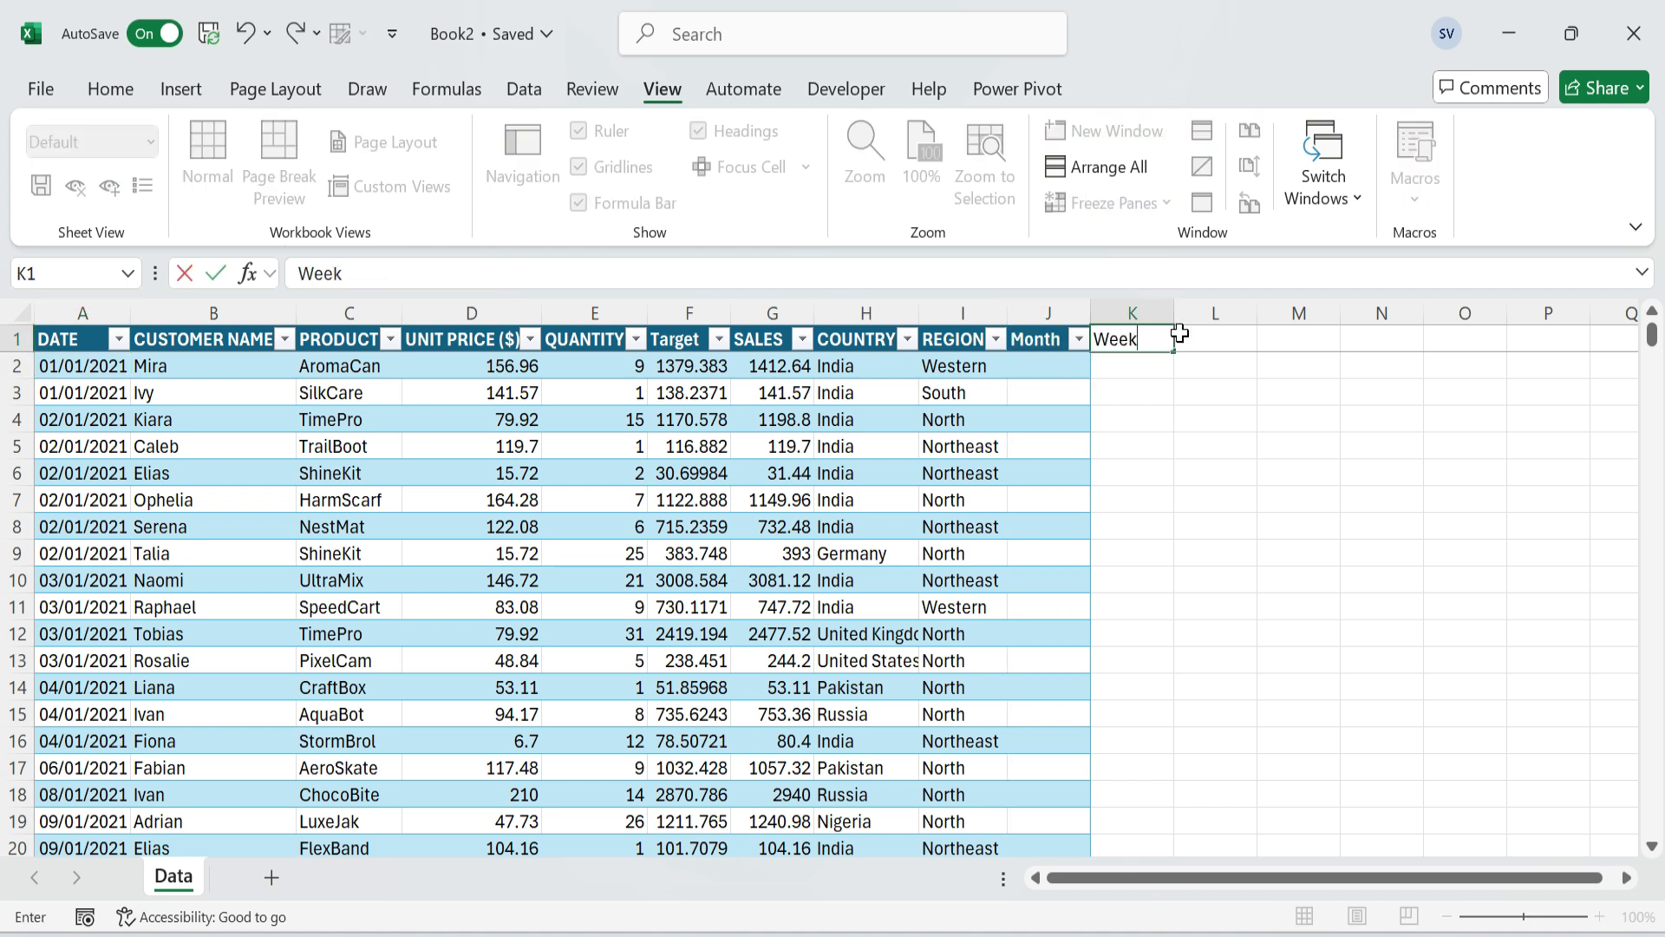
text(k)
key(Return)
text(=t)
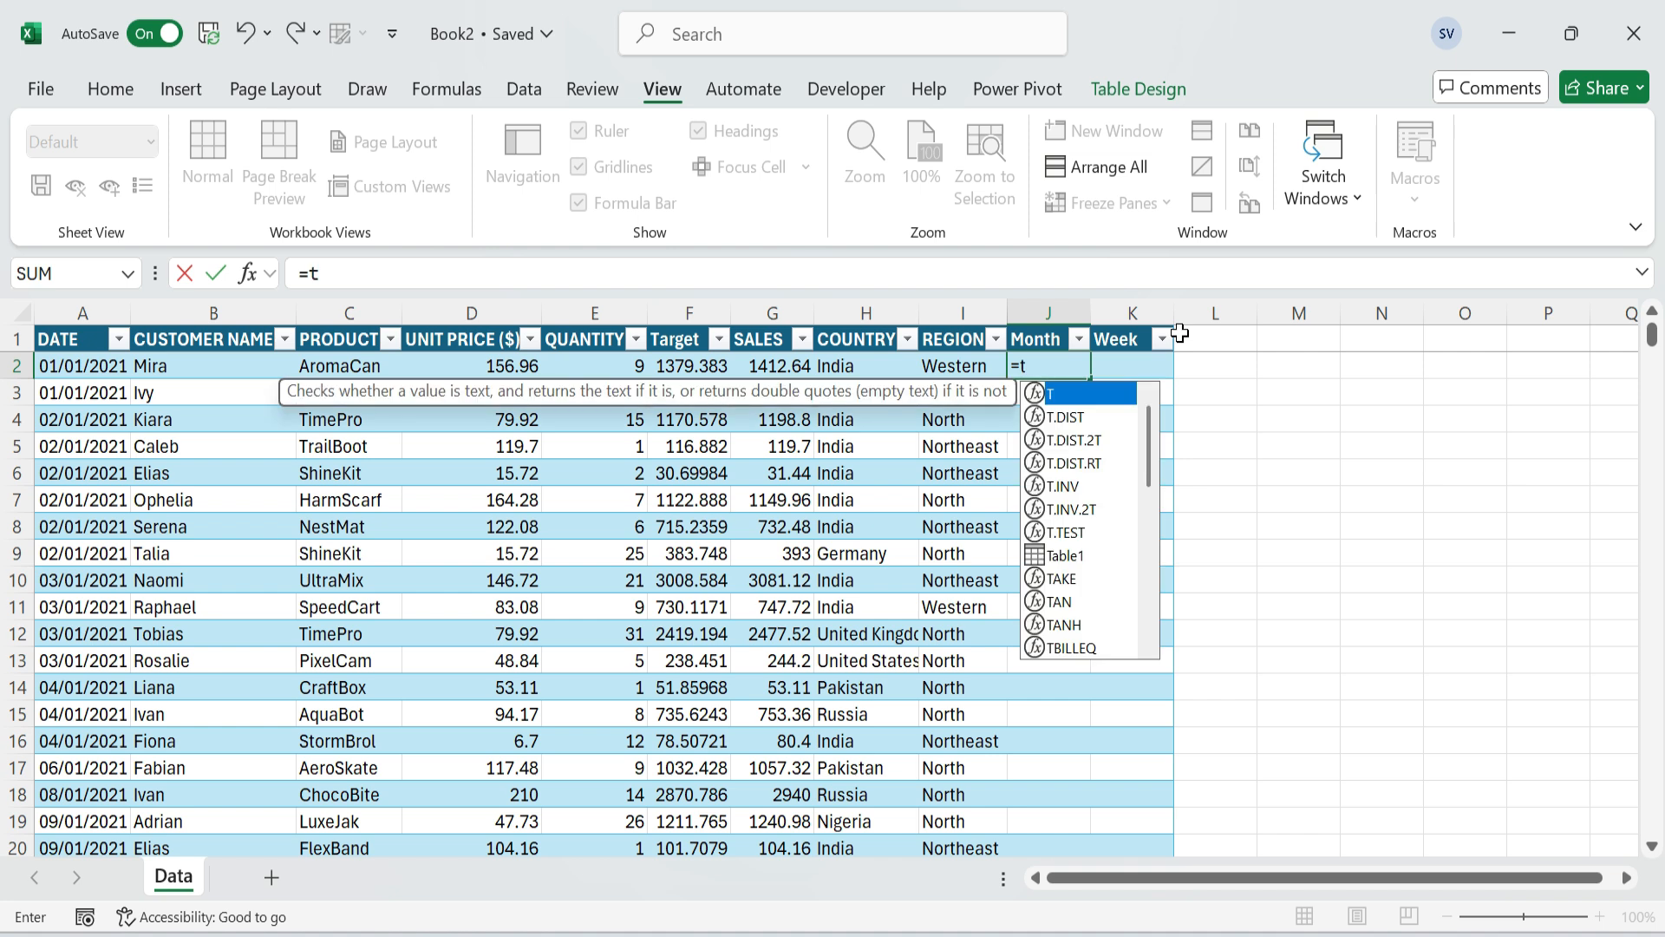
text(ext()
key(Home)
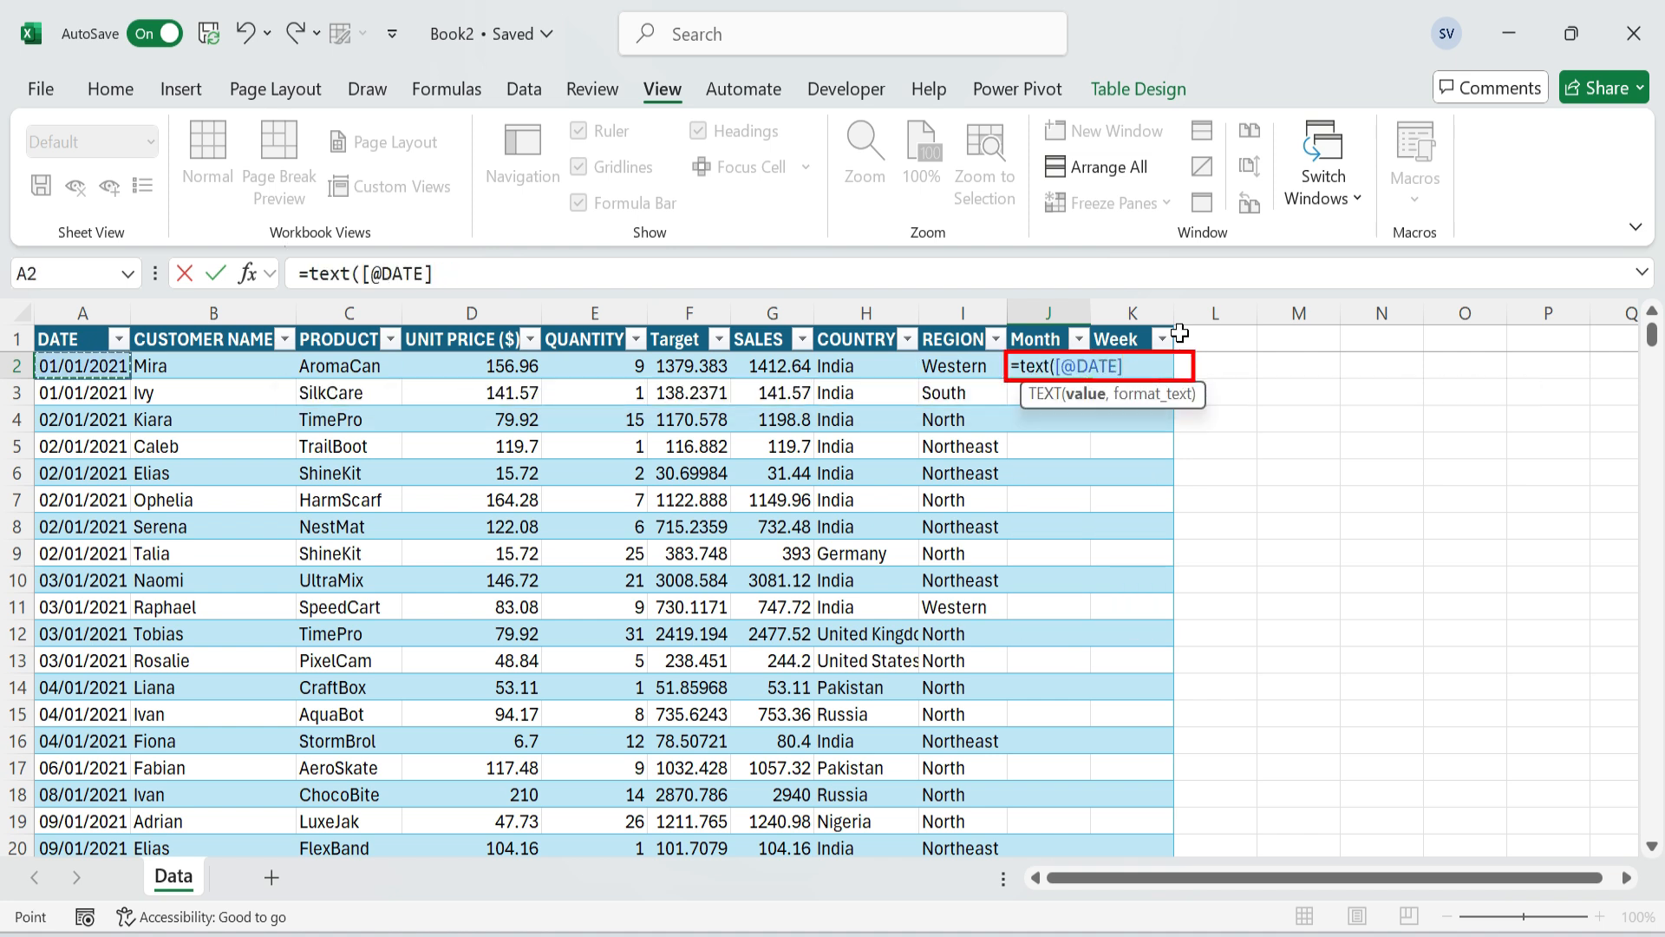
text(,"mm)
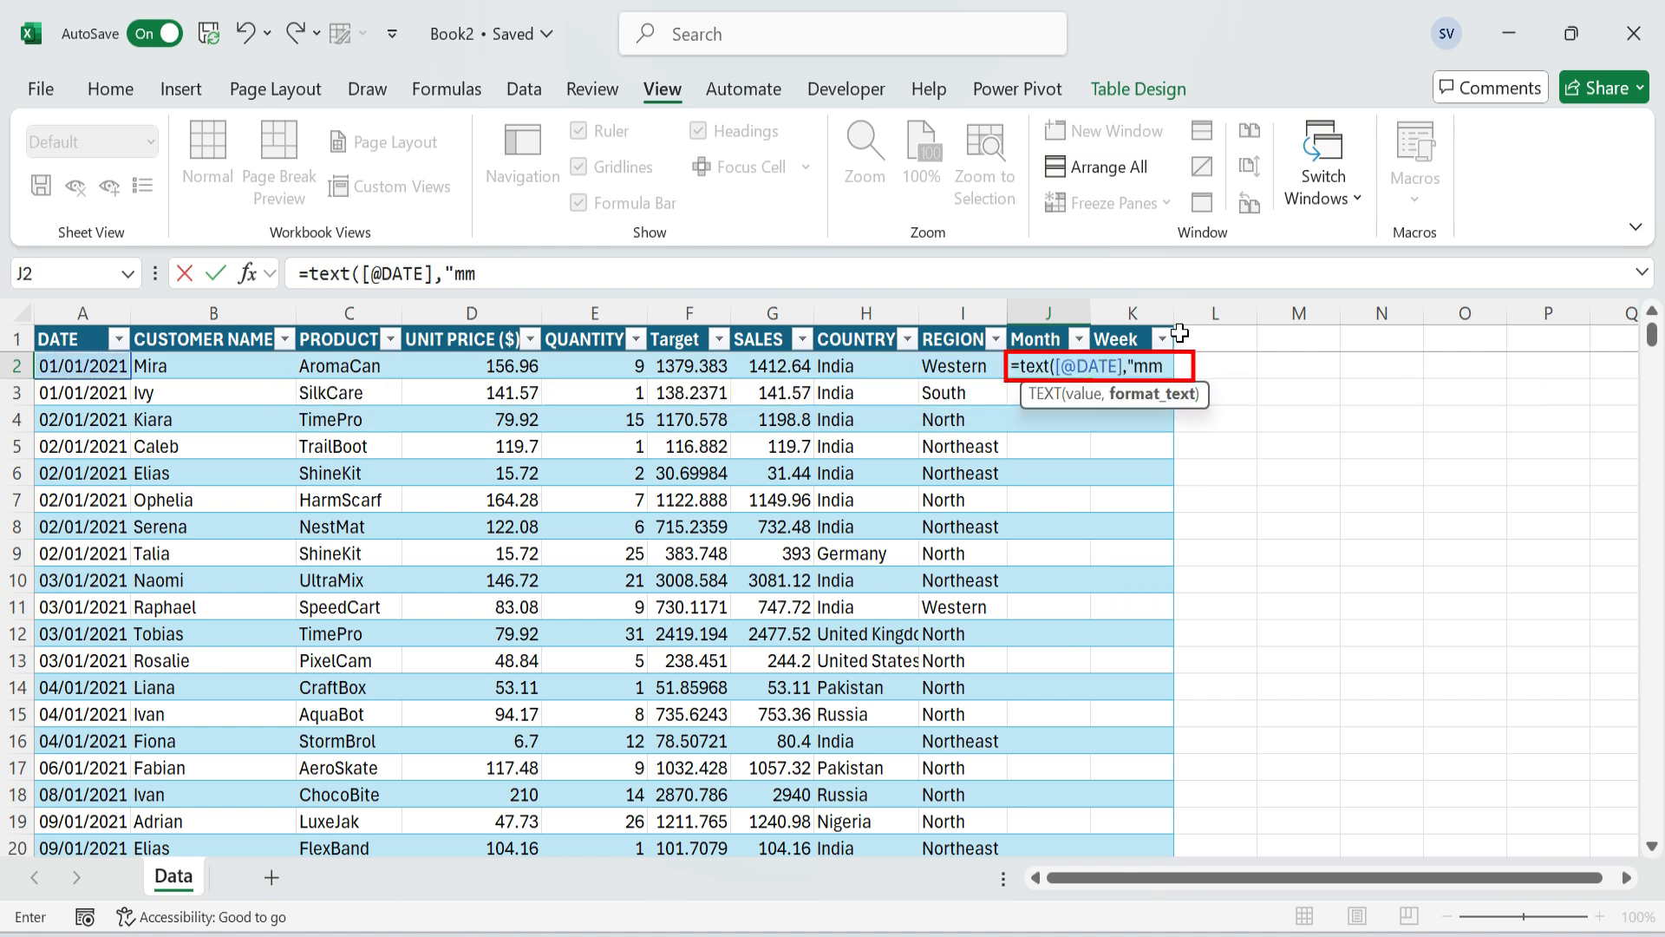
text(m"))
key(Return)
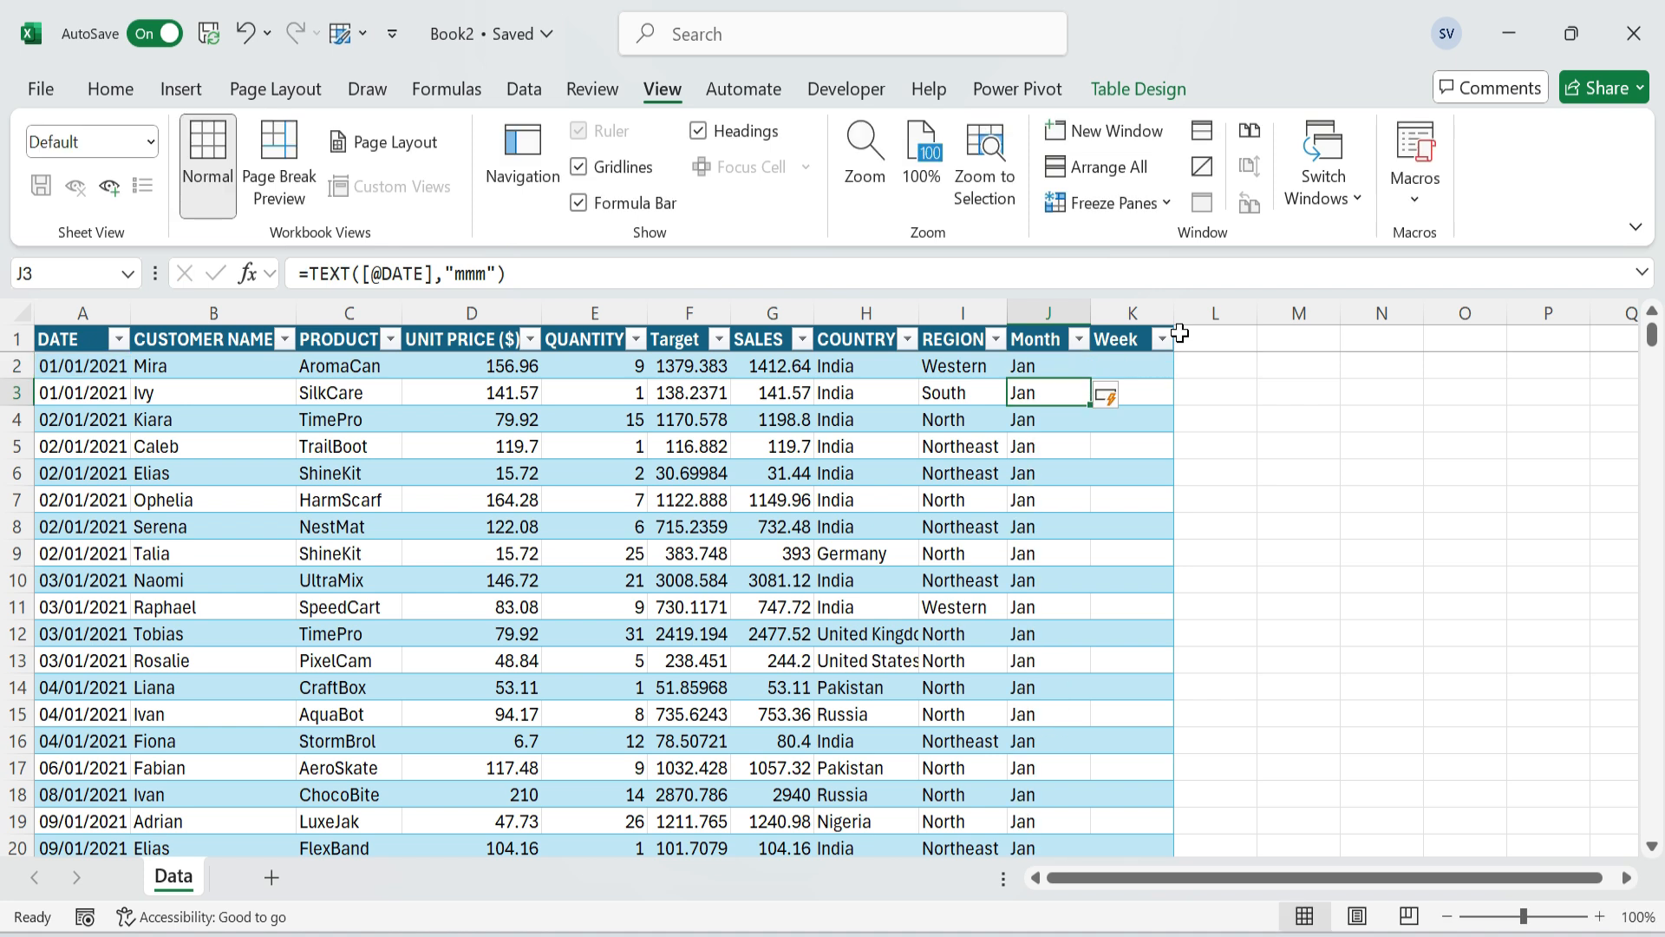
key(Up)
key(Right)
text(=we)
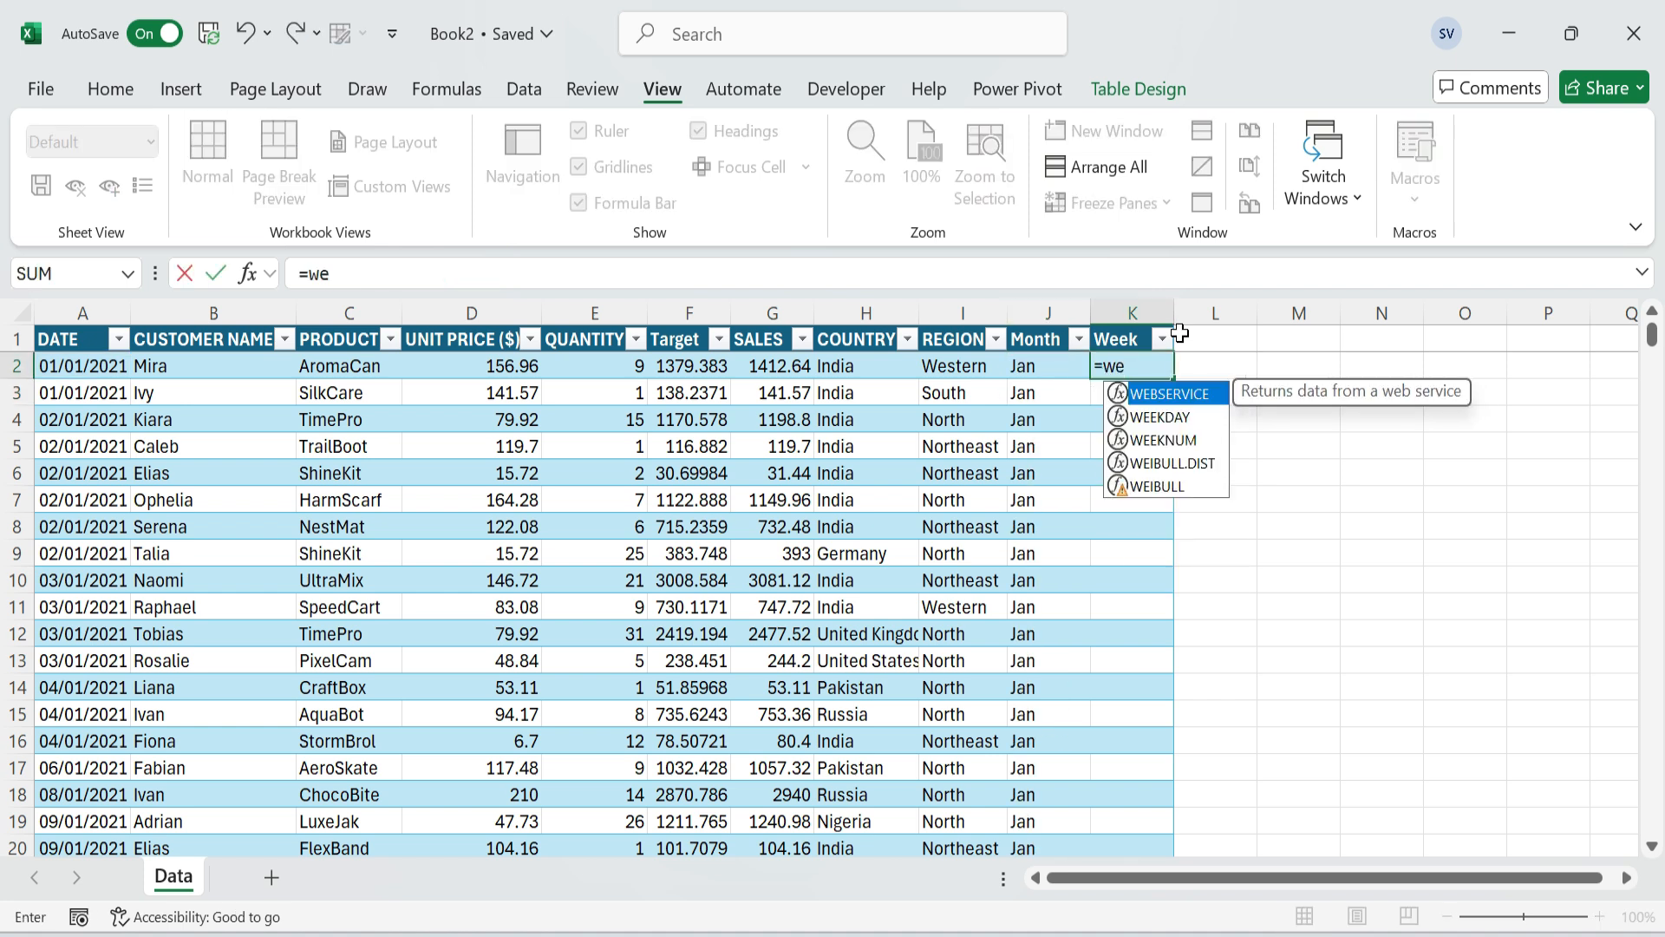
text(eknum)
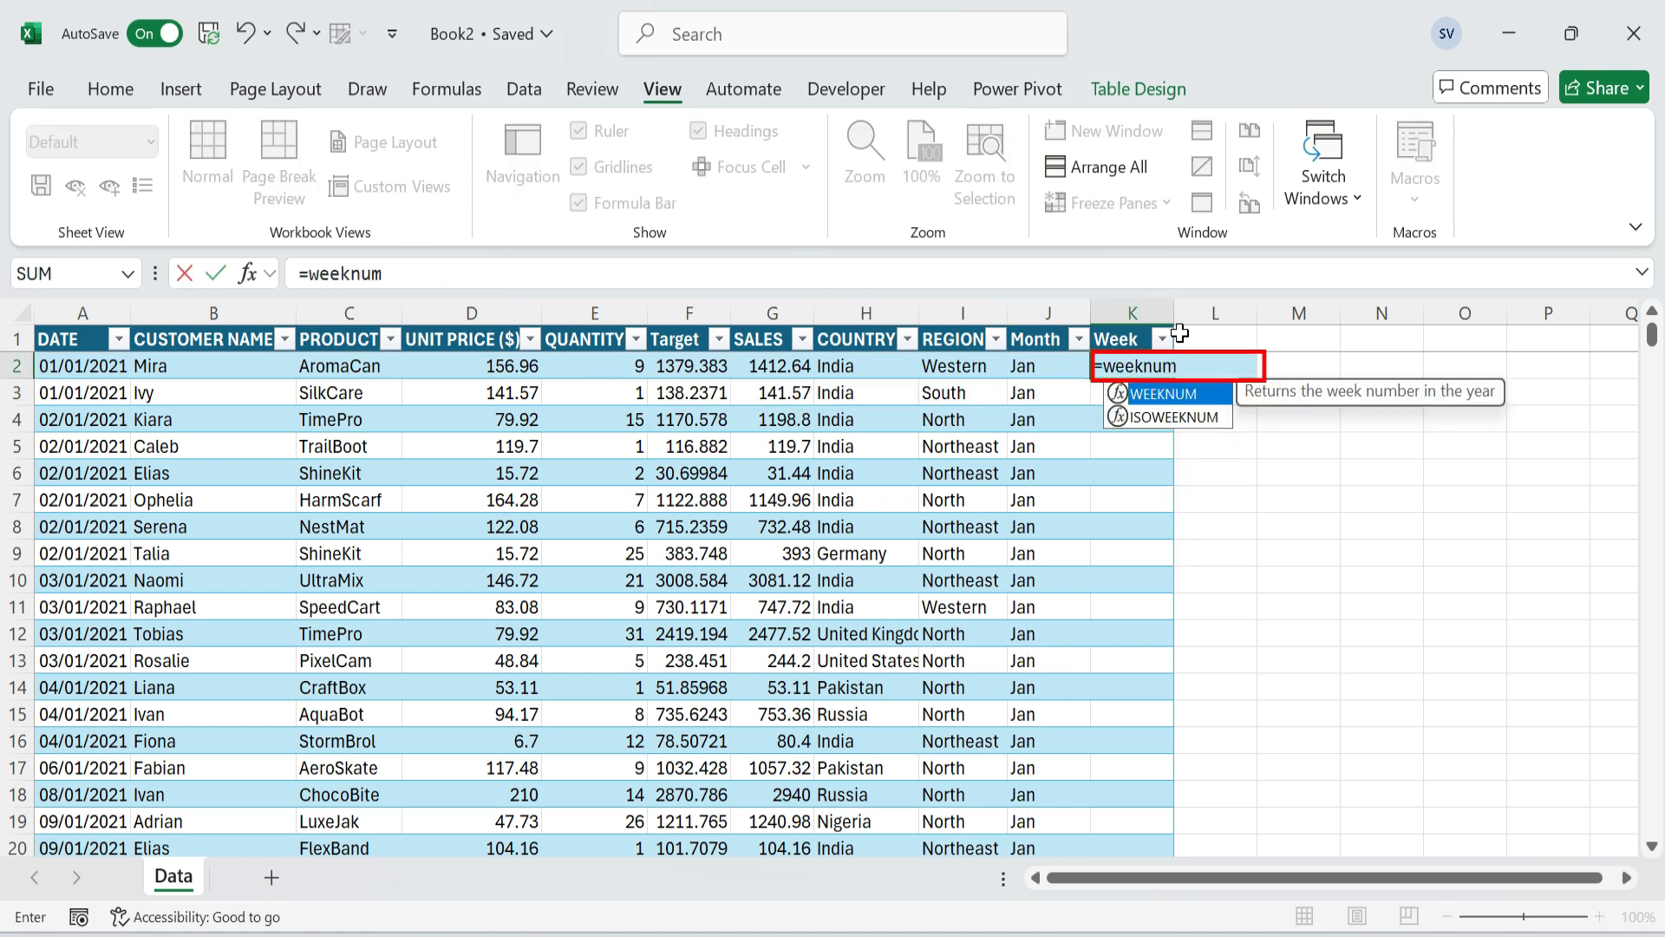
text(()
key(ctrl+Left)
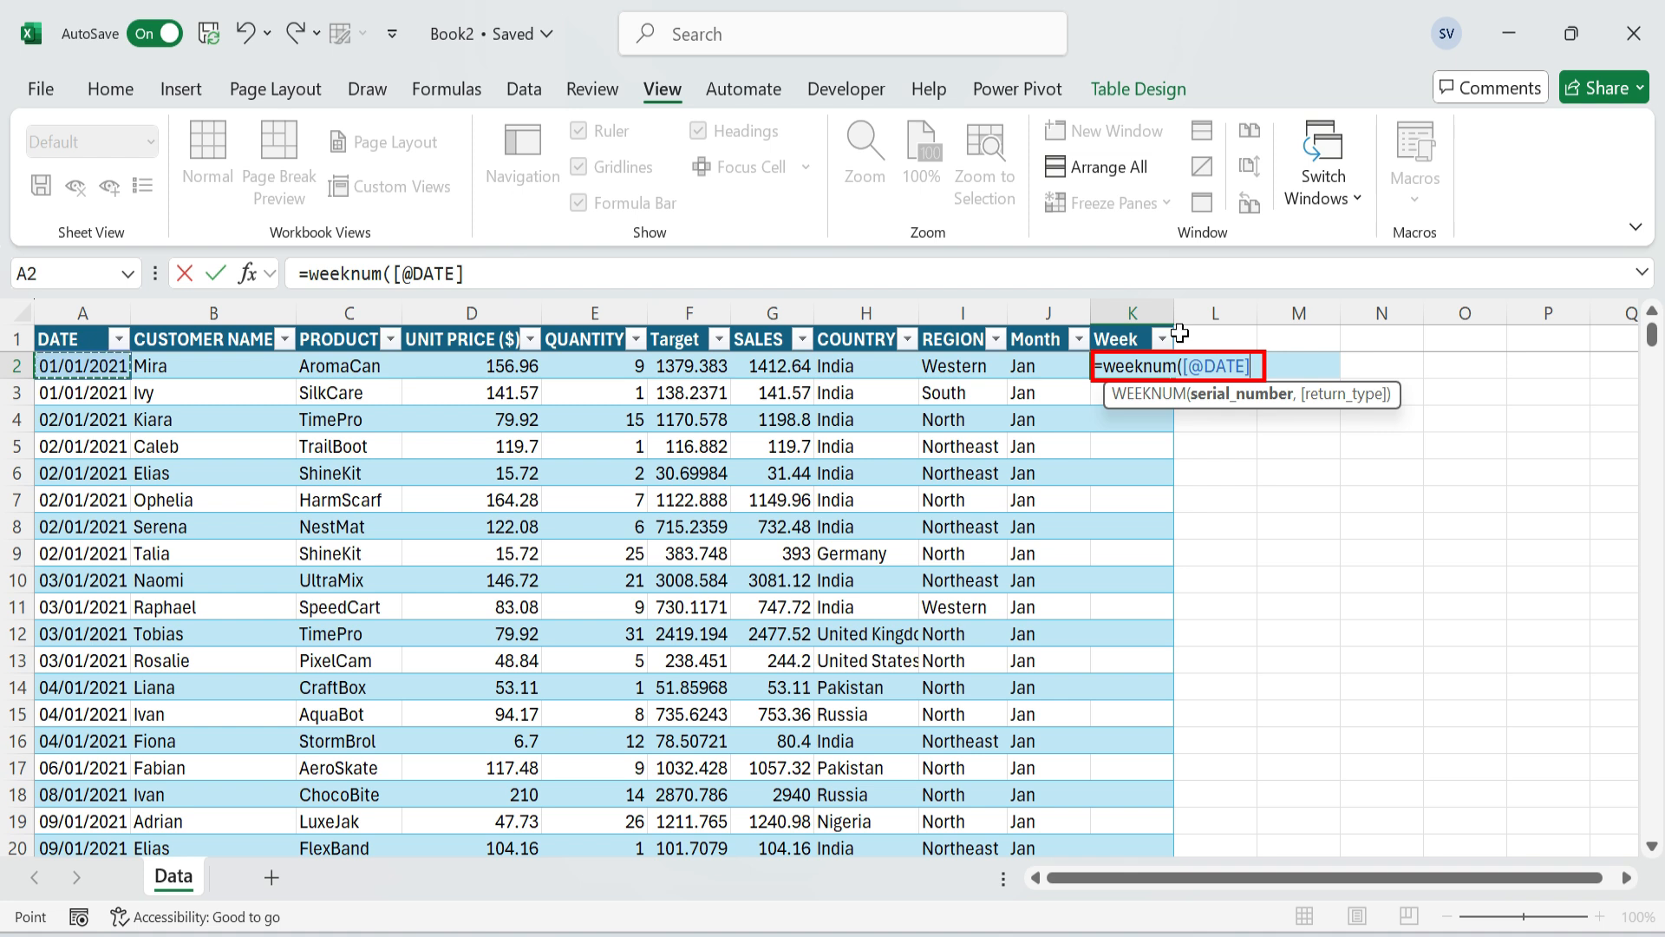
text())
key(Return)
Examine the week numbers offered in the Week column's filter list.
click(1166, 338)
key(Down)
key(Down)
key(Down)
key(End)
key(Escape)
key(Down)
key(Left)
Hide the gridlines on the Data sheet.
click(625, 166)
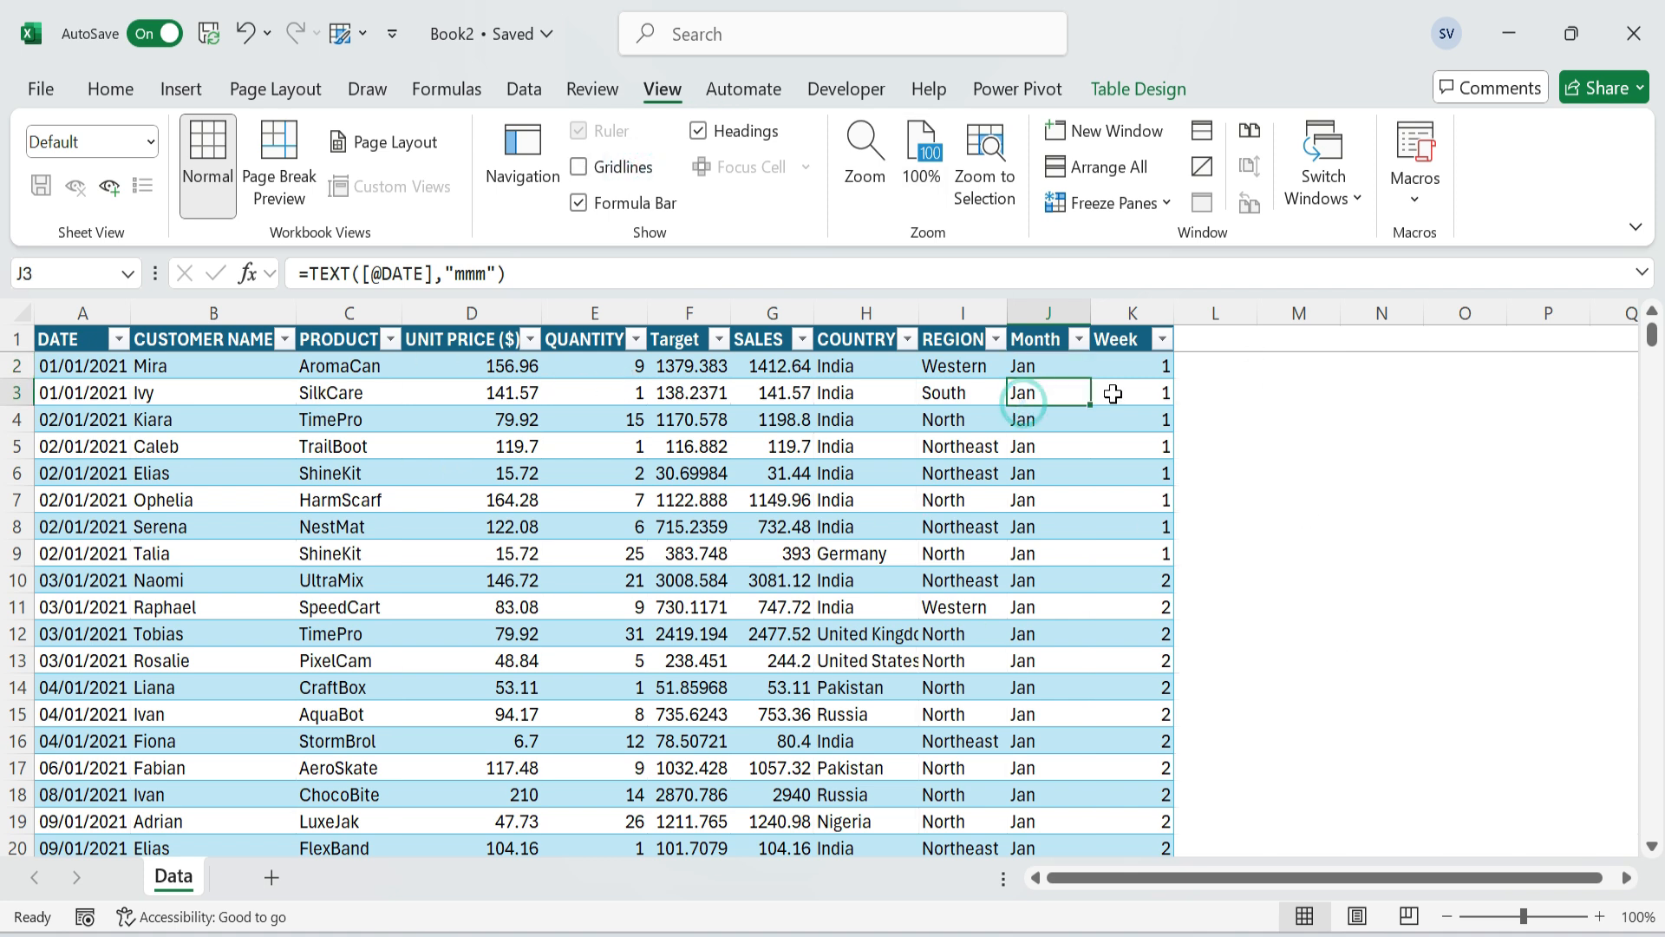
click(1144, 371)
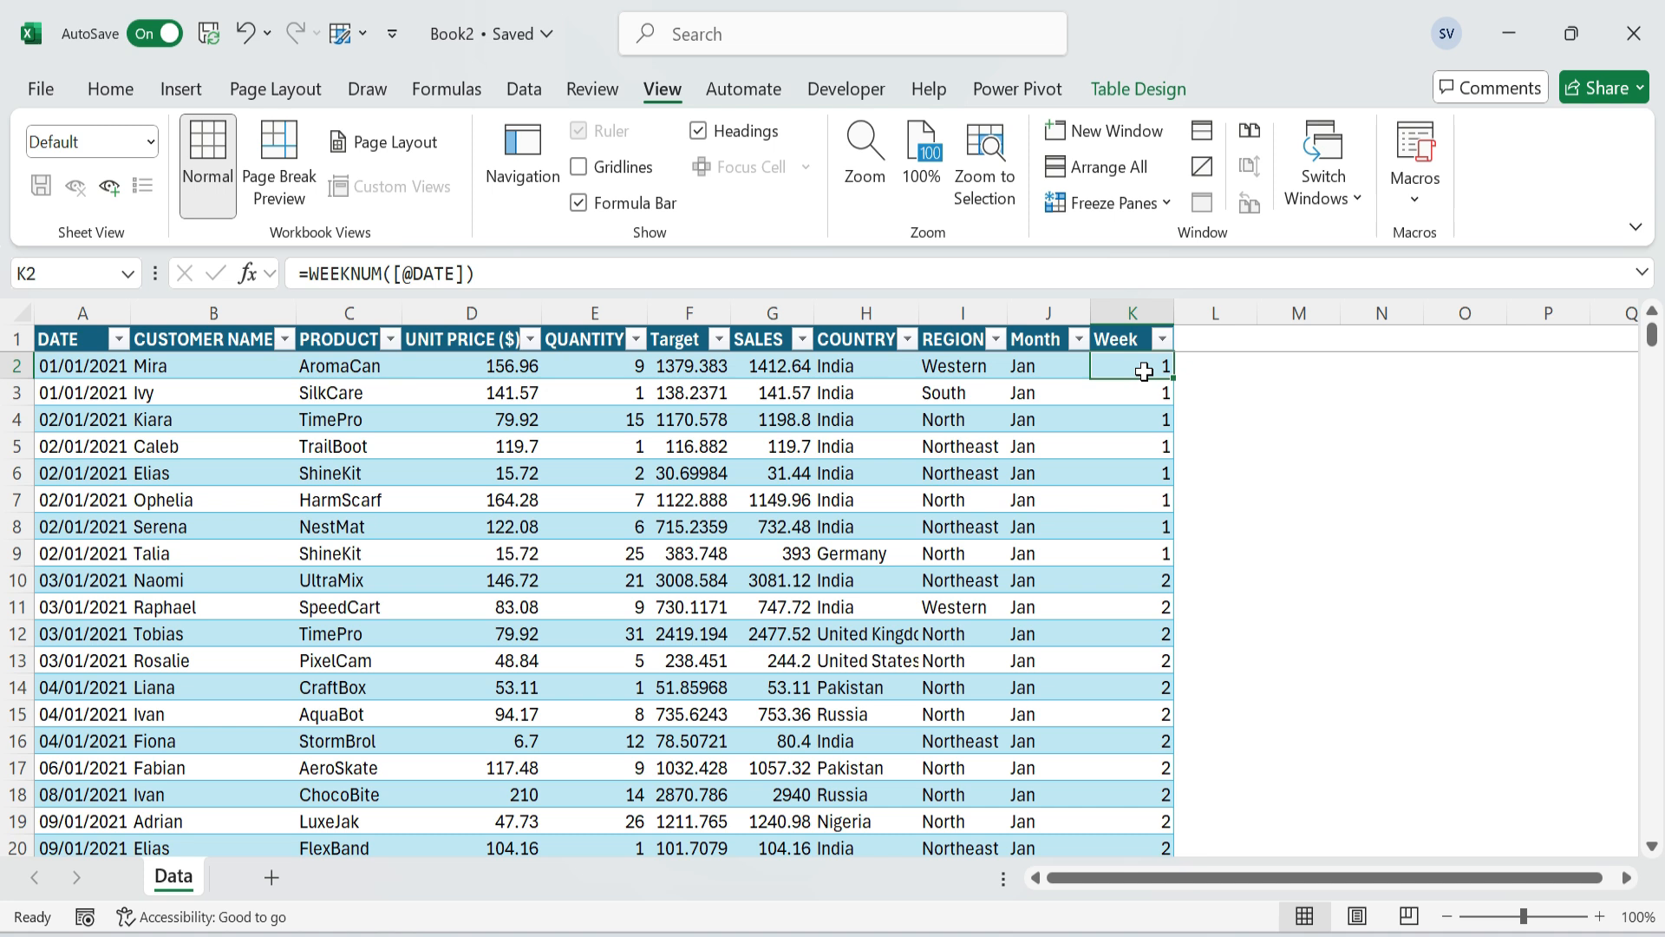
Create a PivotTable from Table1 on a new worksheet and rename that sheet Pivot.
click(199, 394)
click(168, 91)
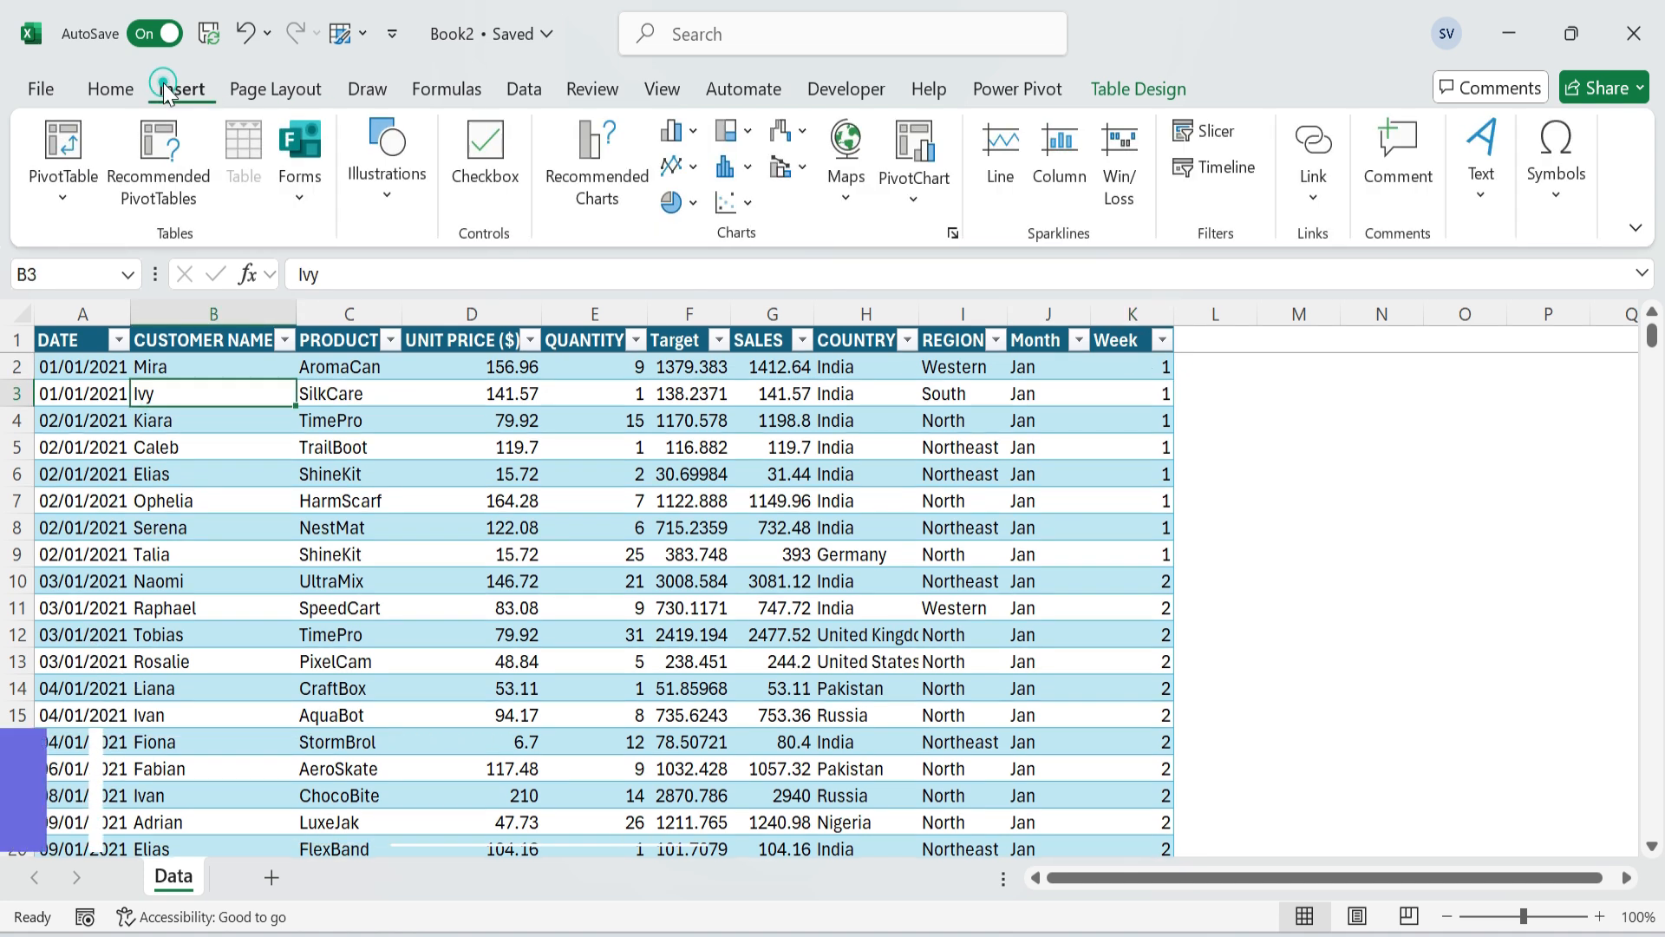
click(63, 178)
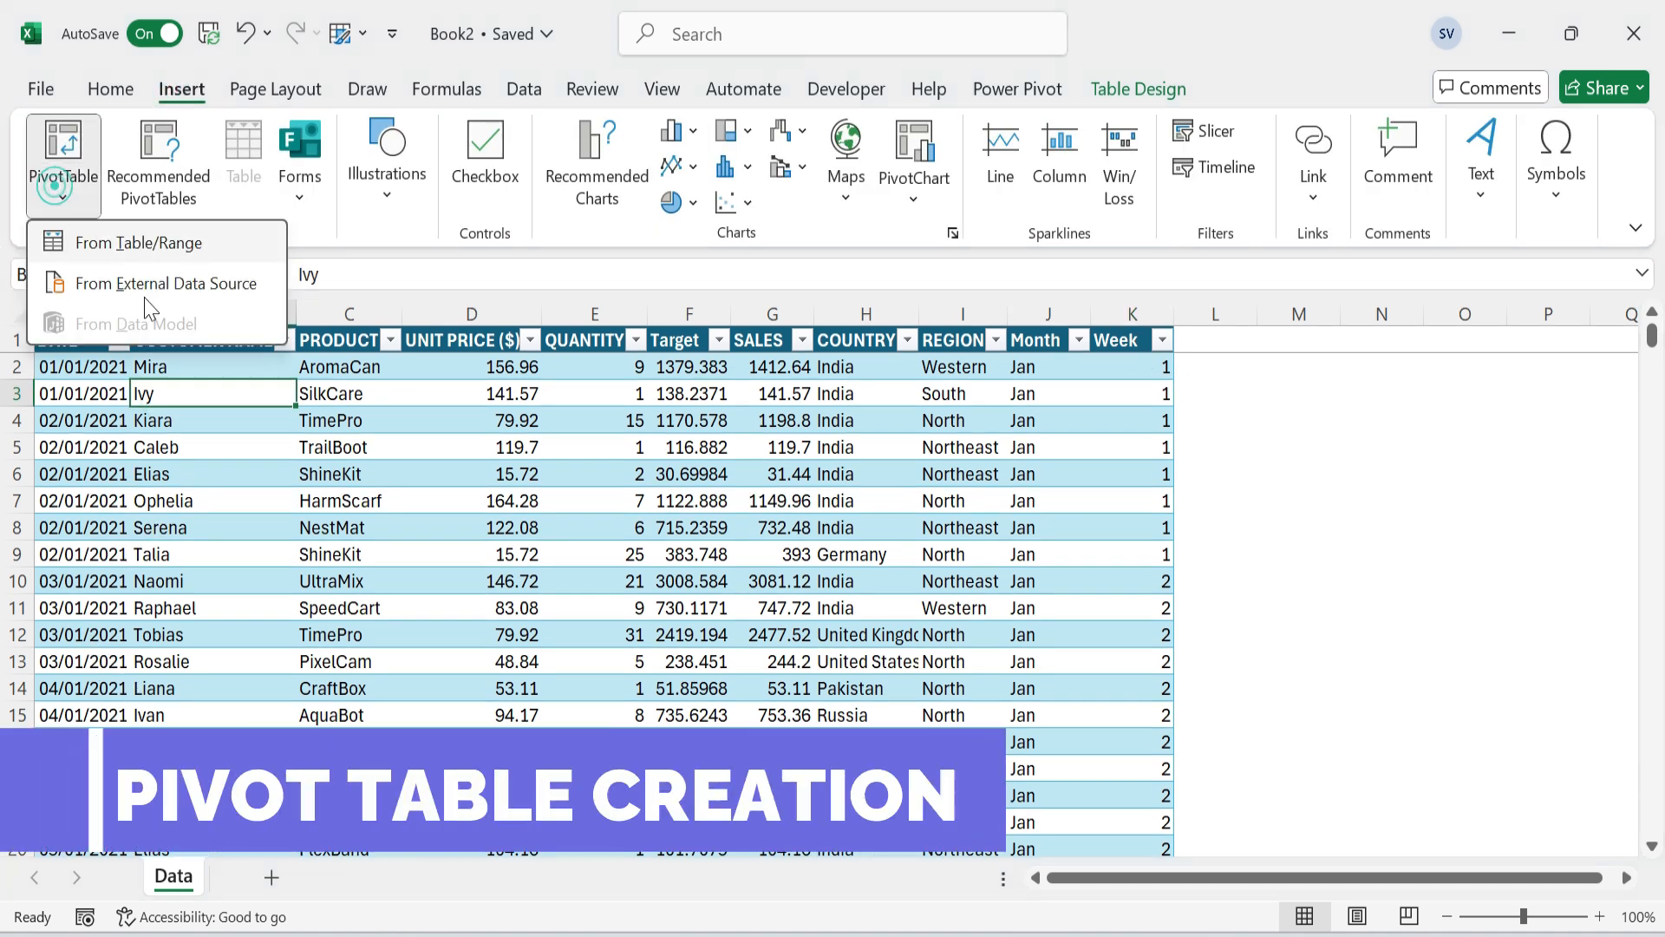
click(184, 253)
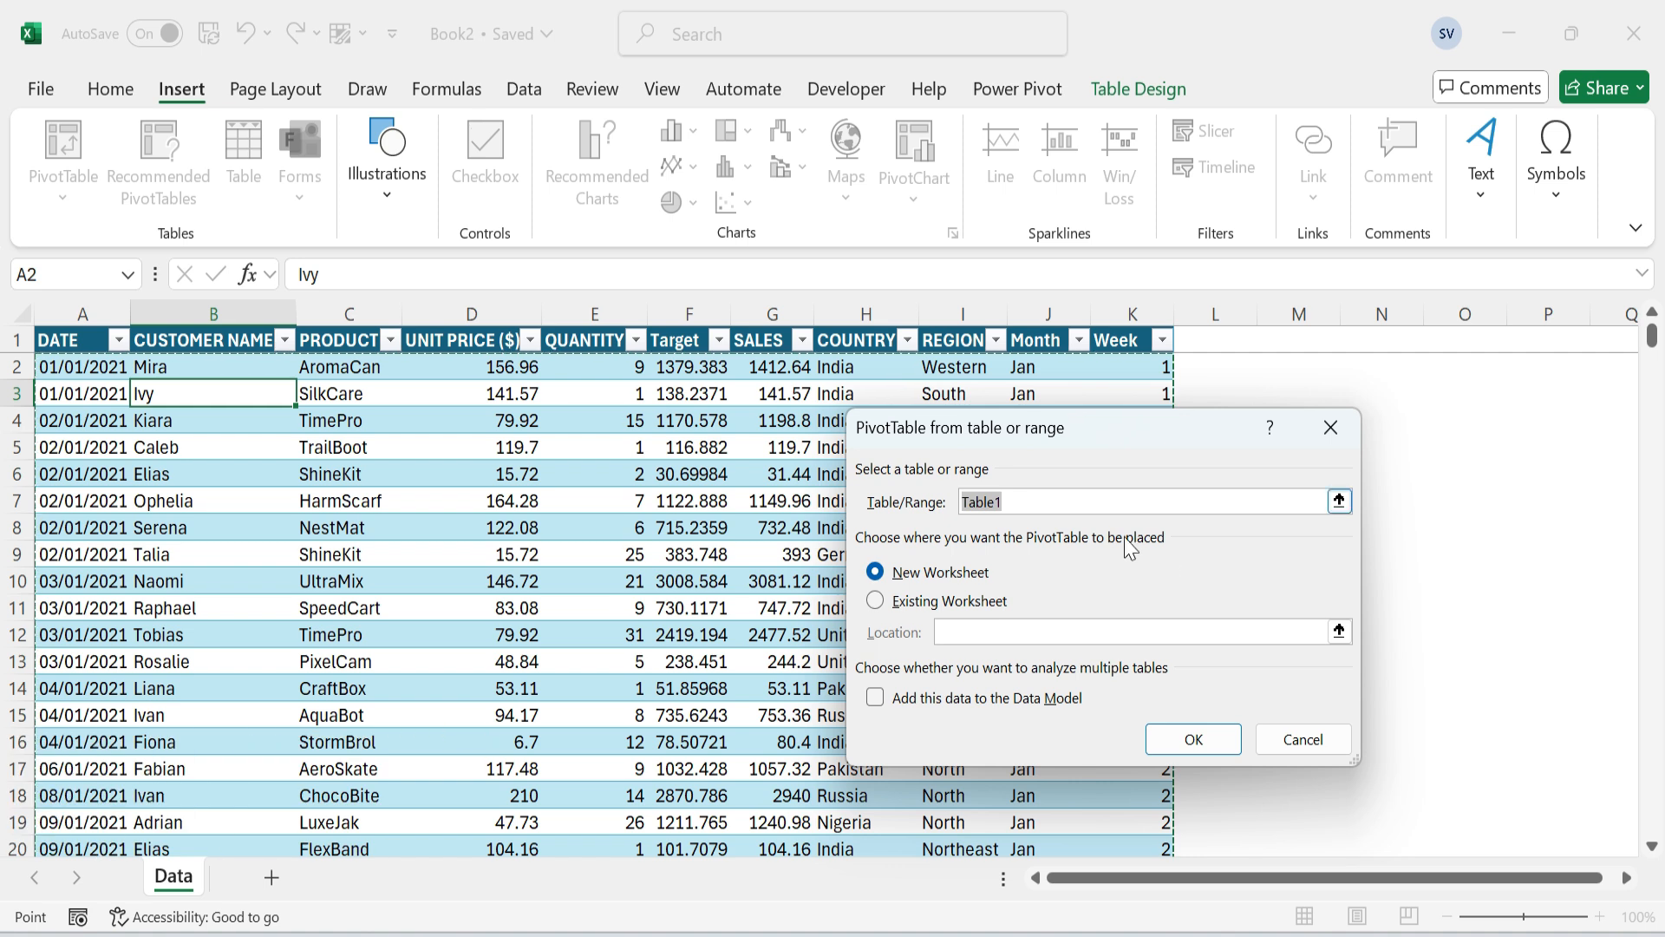
click(1190, 737)
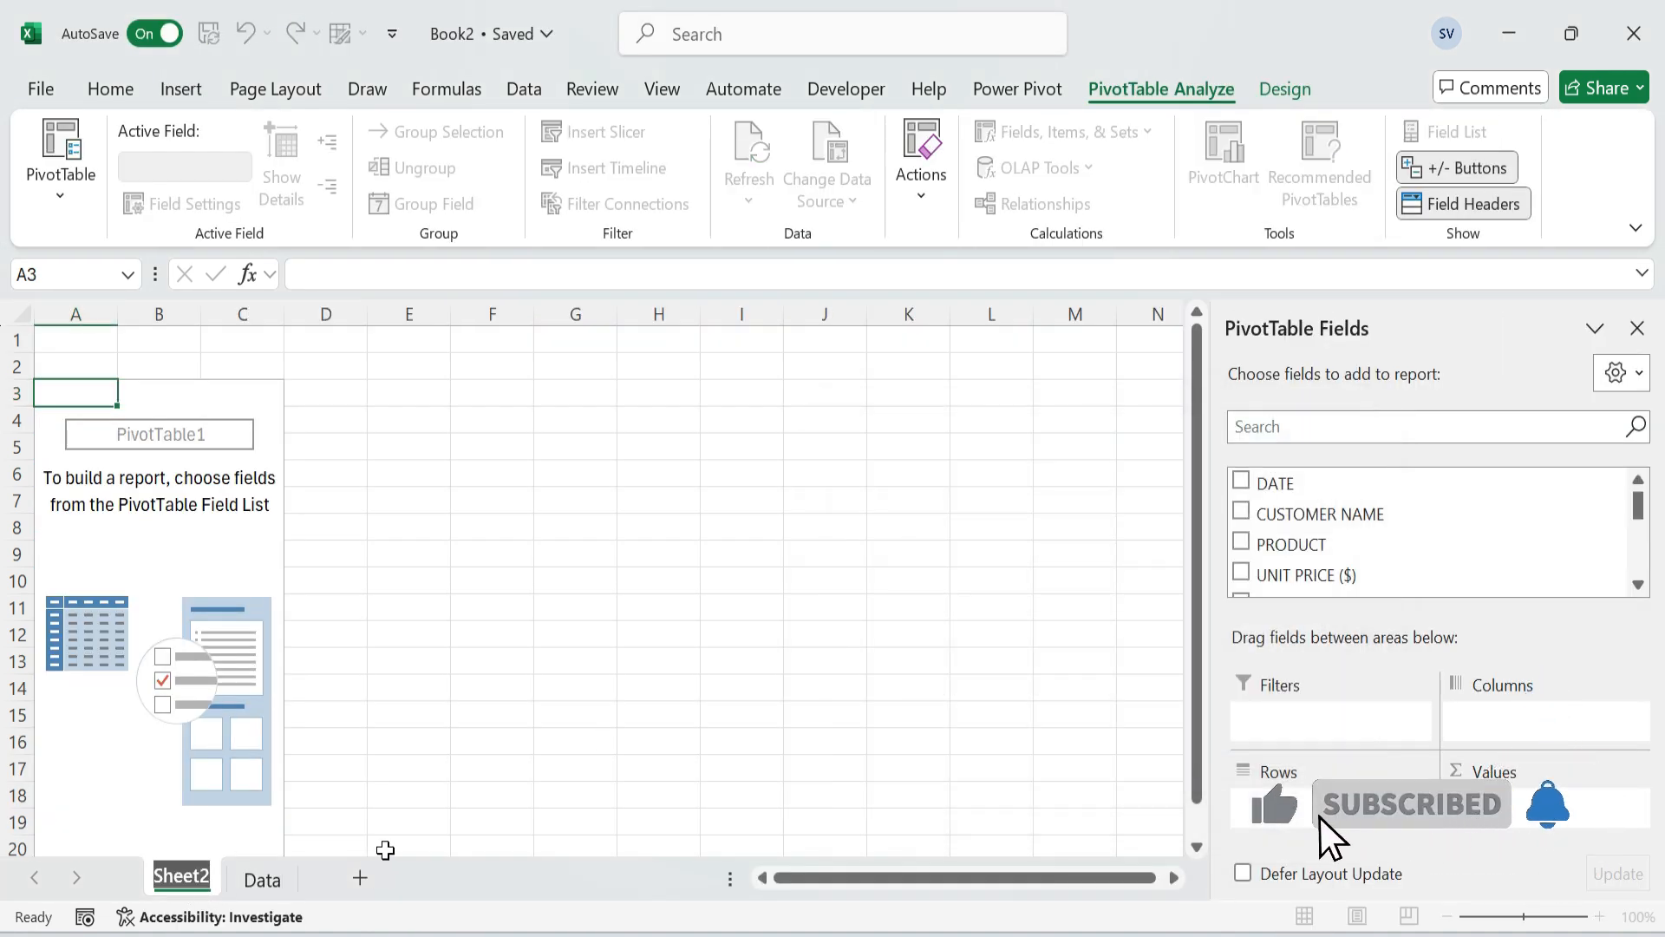
text(Pivot)
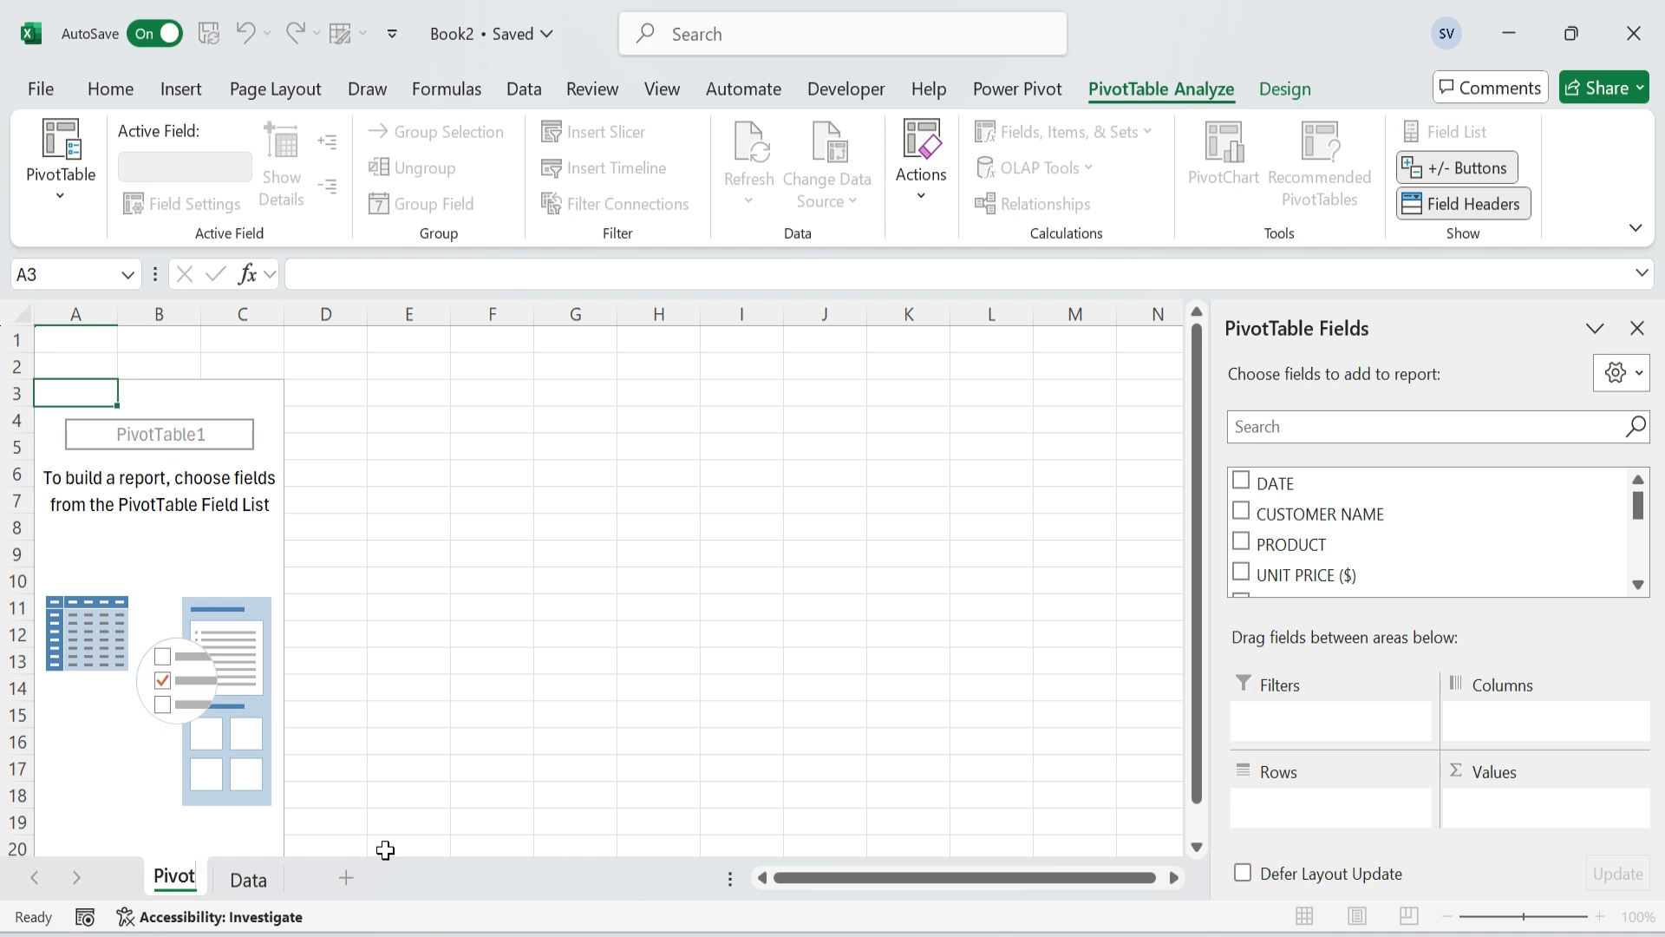
key(Return)
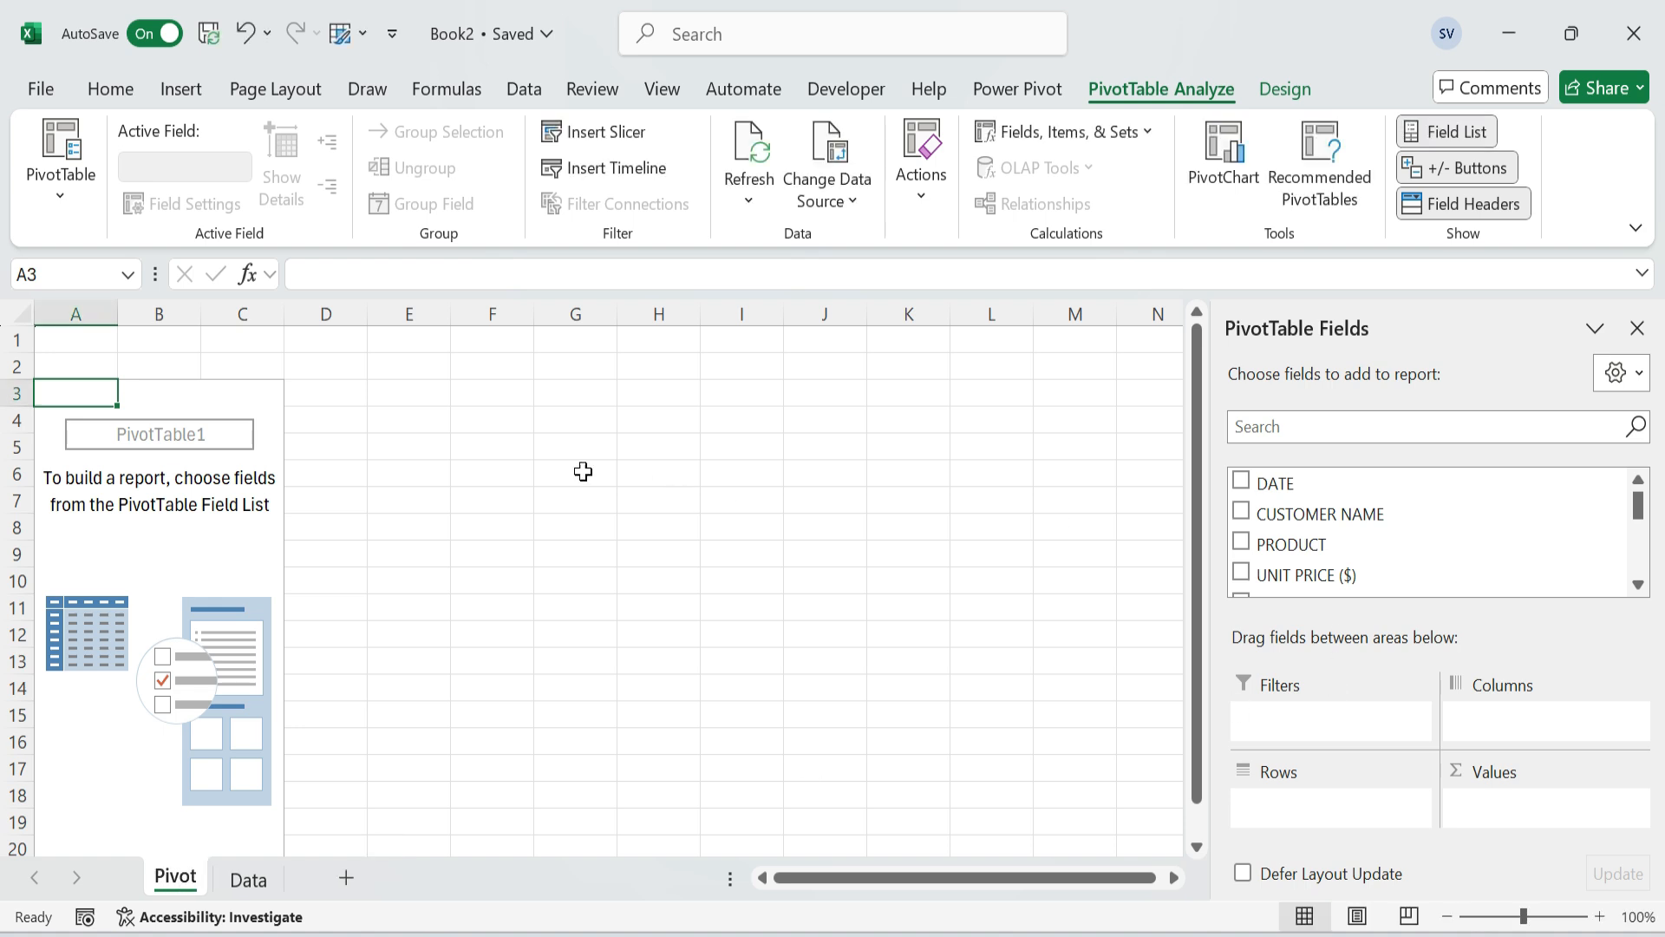
Find the Month field and place it in the PivotTable's Rows area.
click(1423, 427)
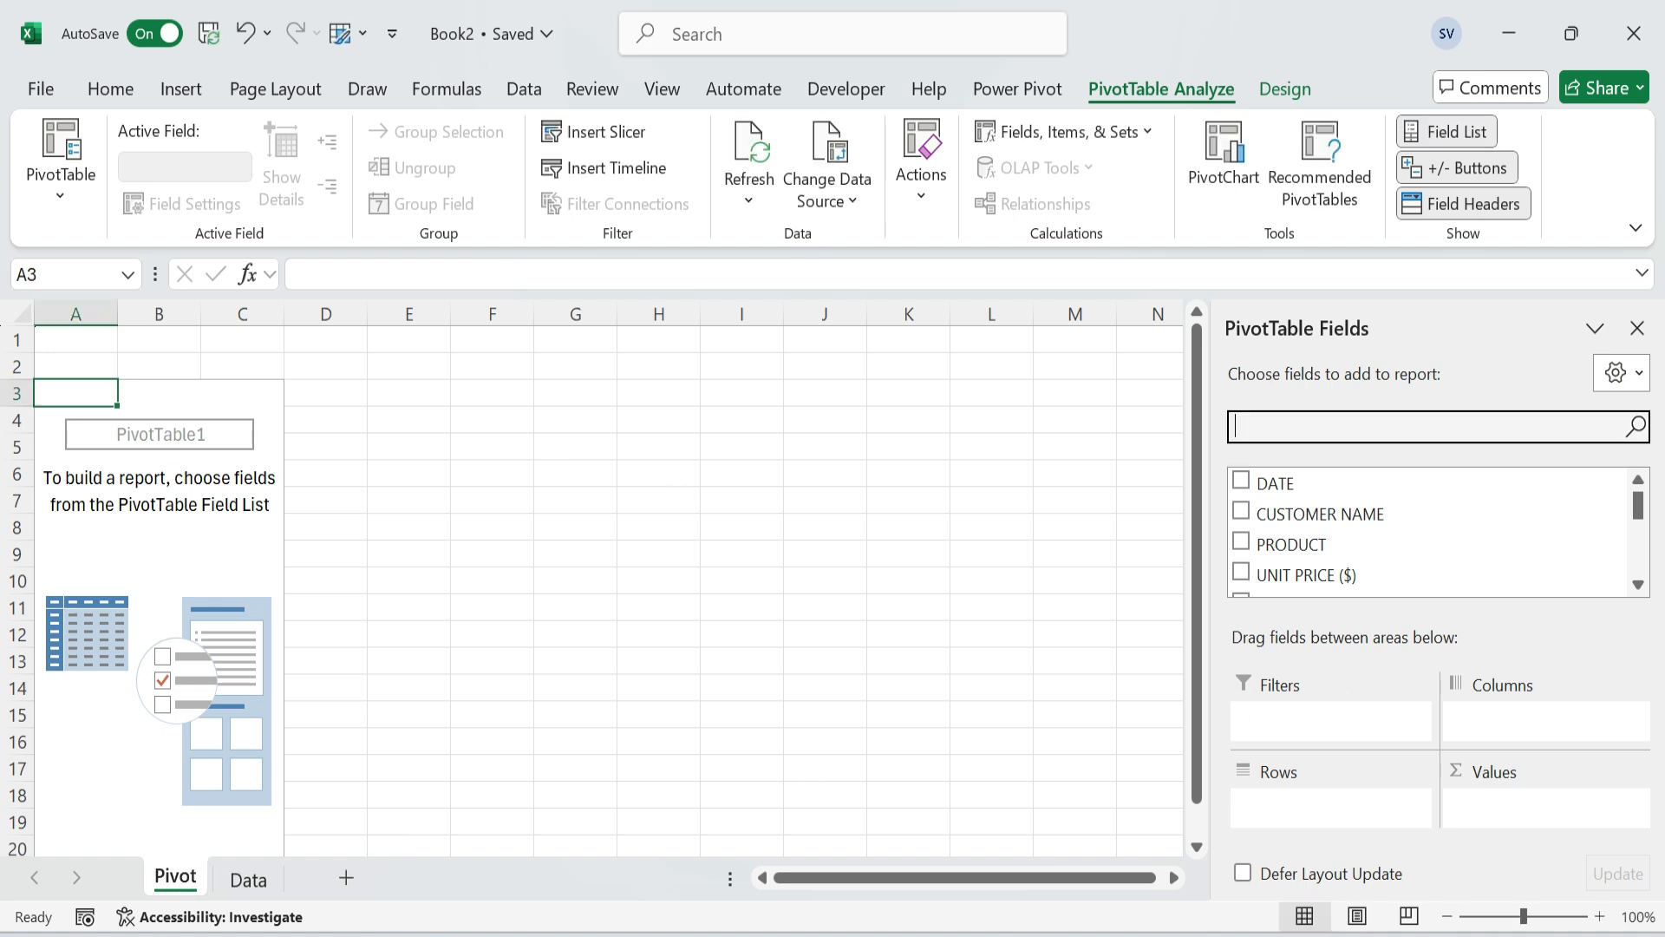
text(month)
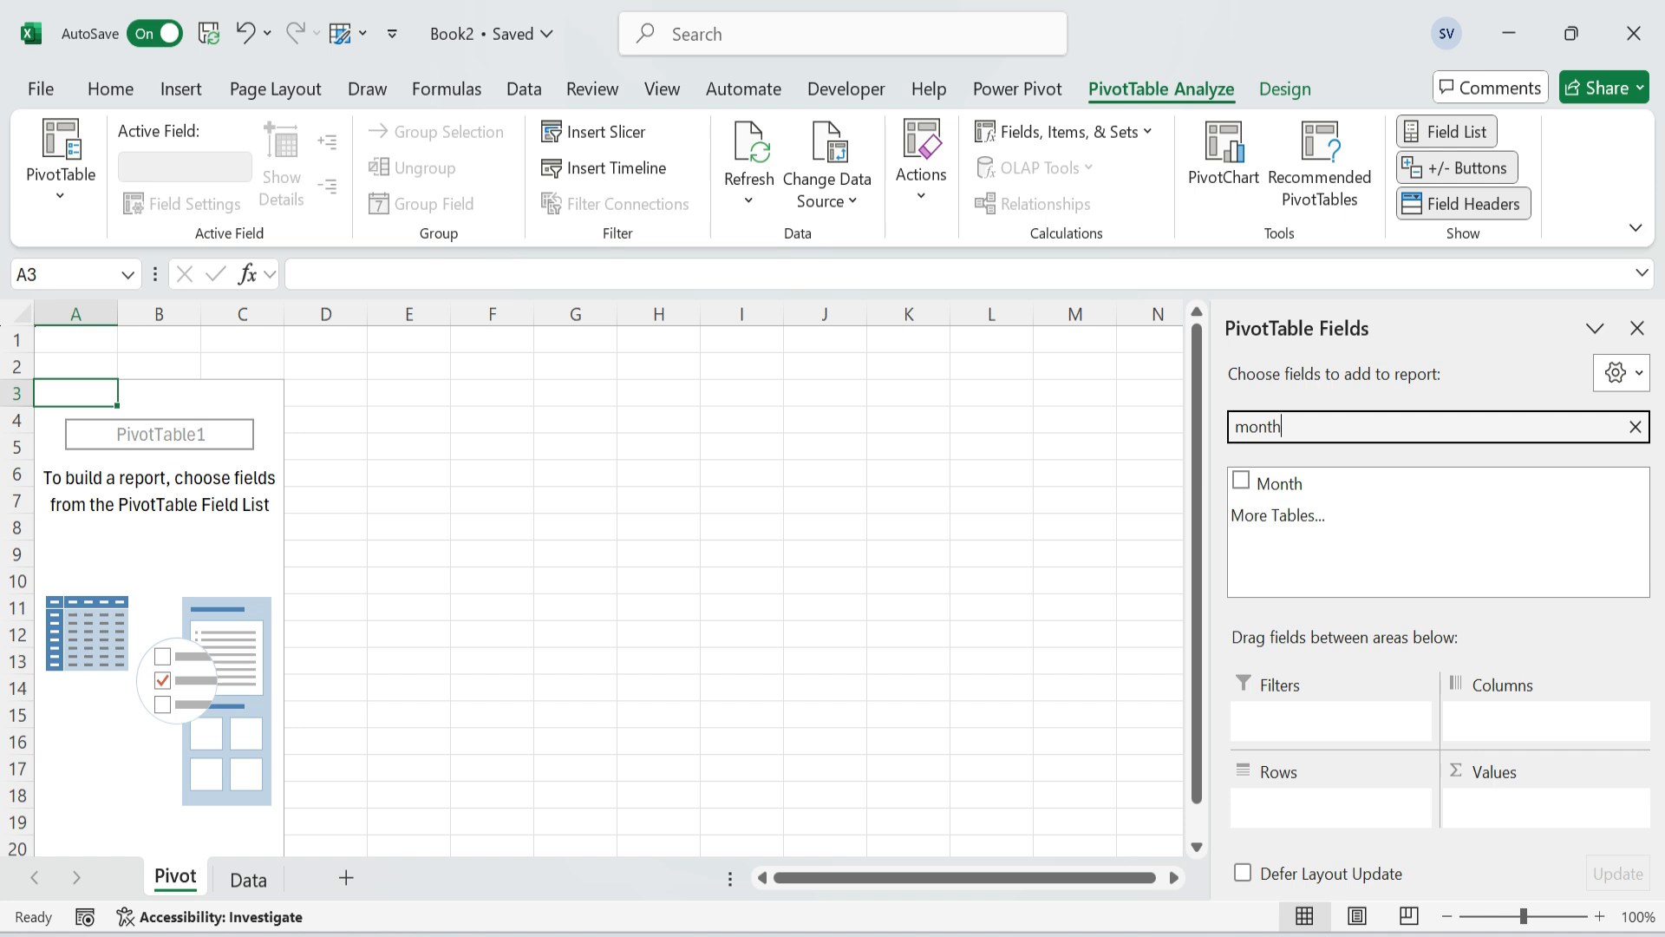
drag(1293, 476, 1338, 790)
Add the SALES, Target and QUANTITY fields to the PivotTable as summed values.
drag(1307, 427, 1188, 432)
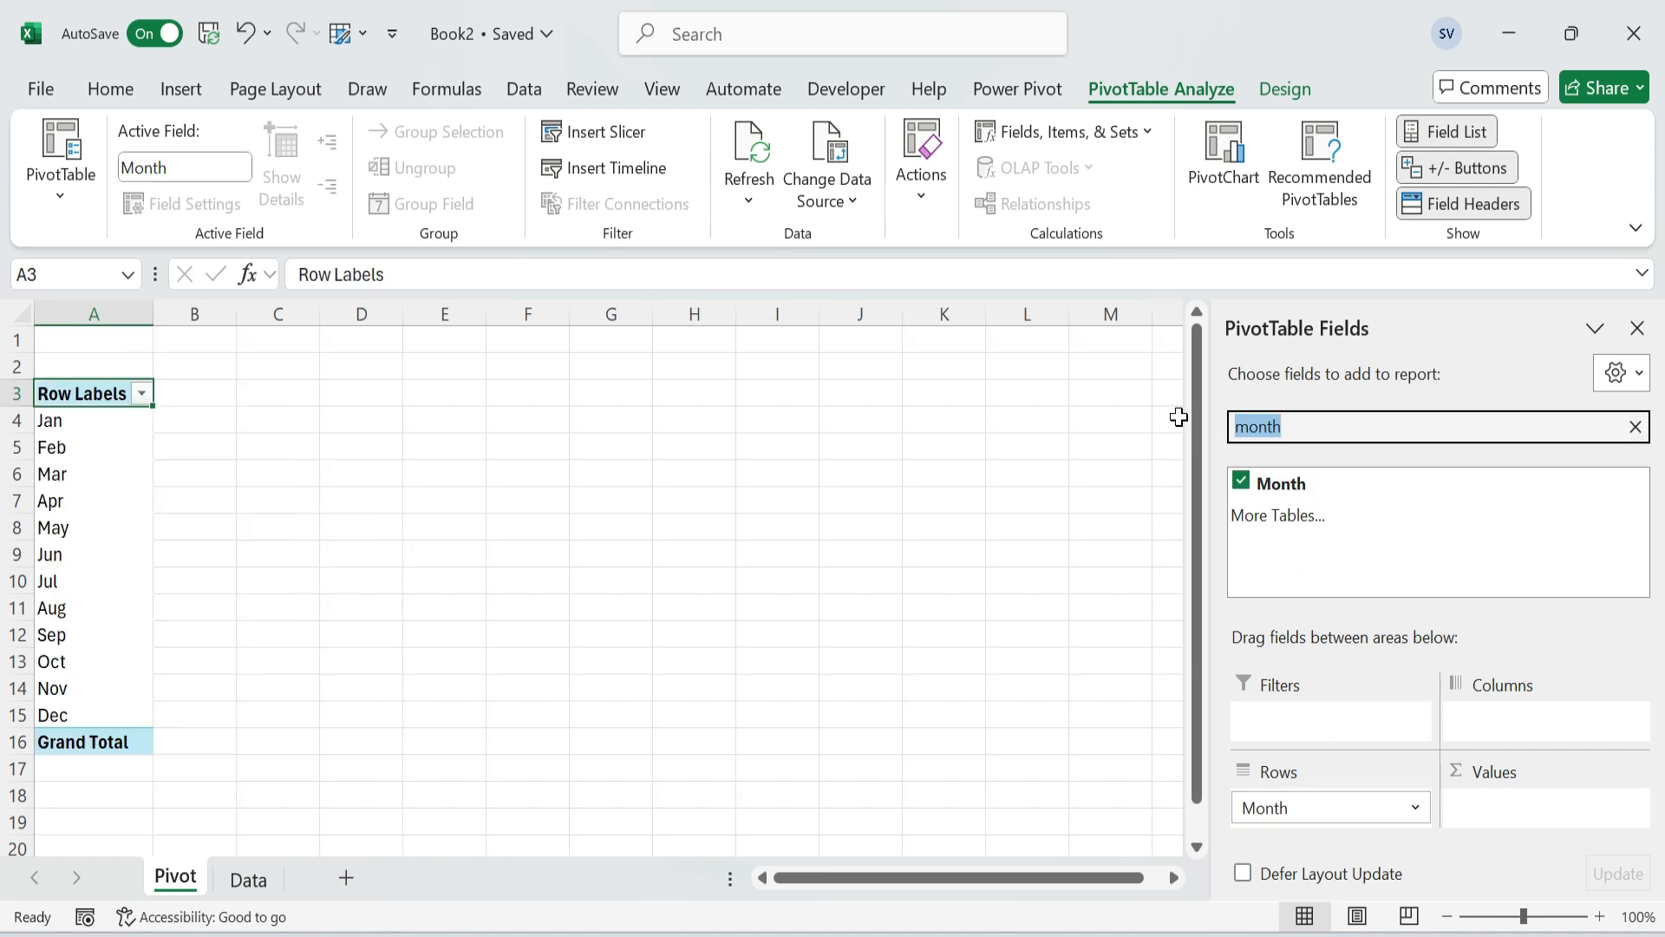
text(sales)
click(1241, 481)
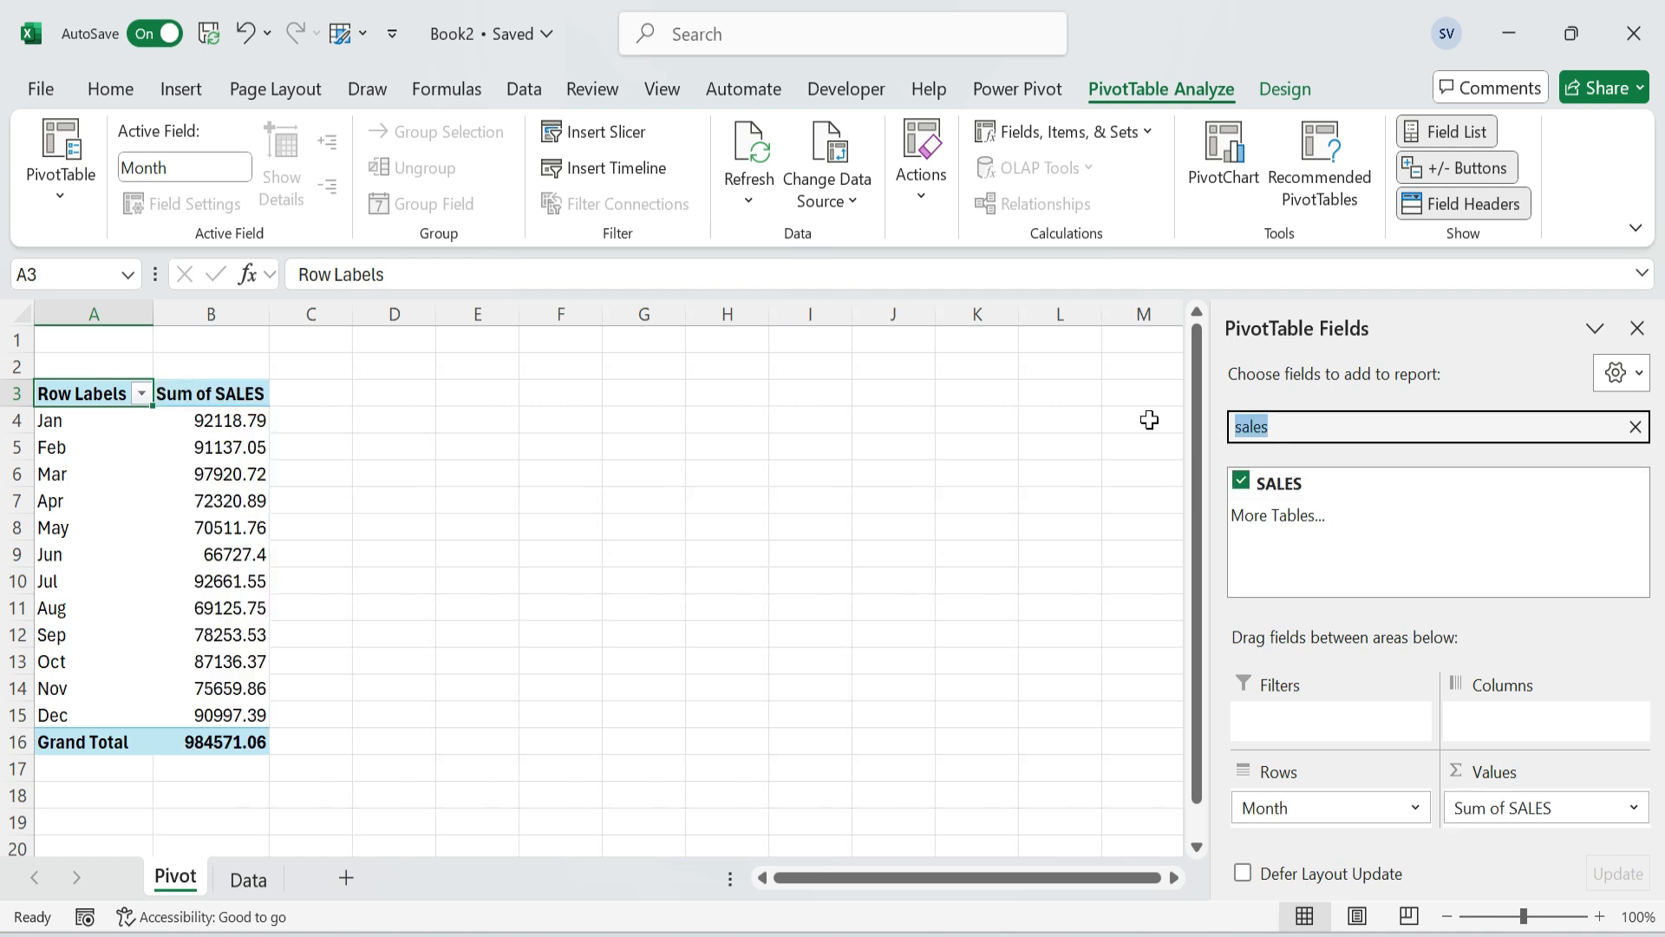
text(Tar)
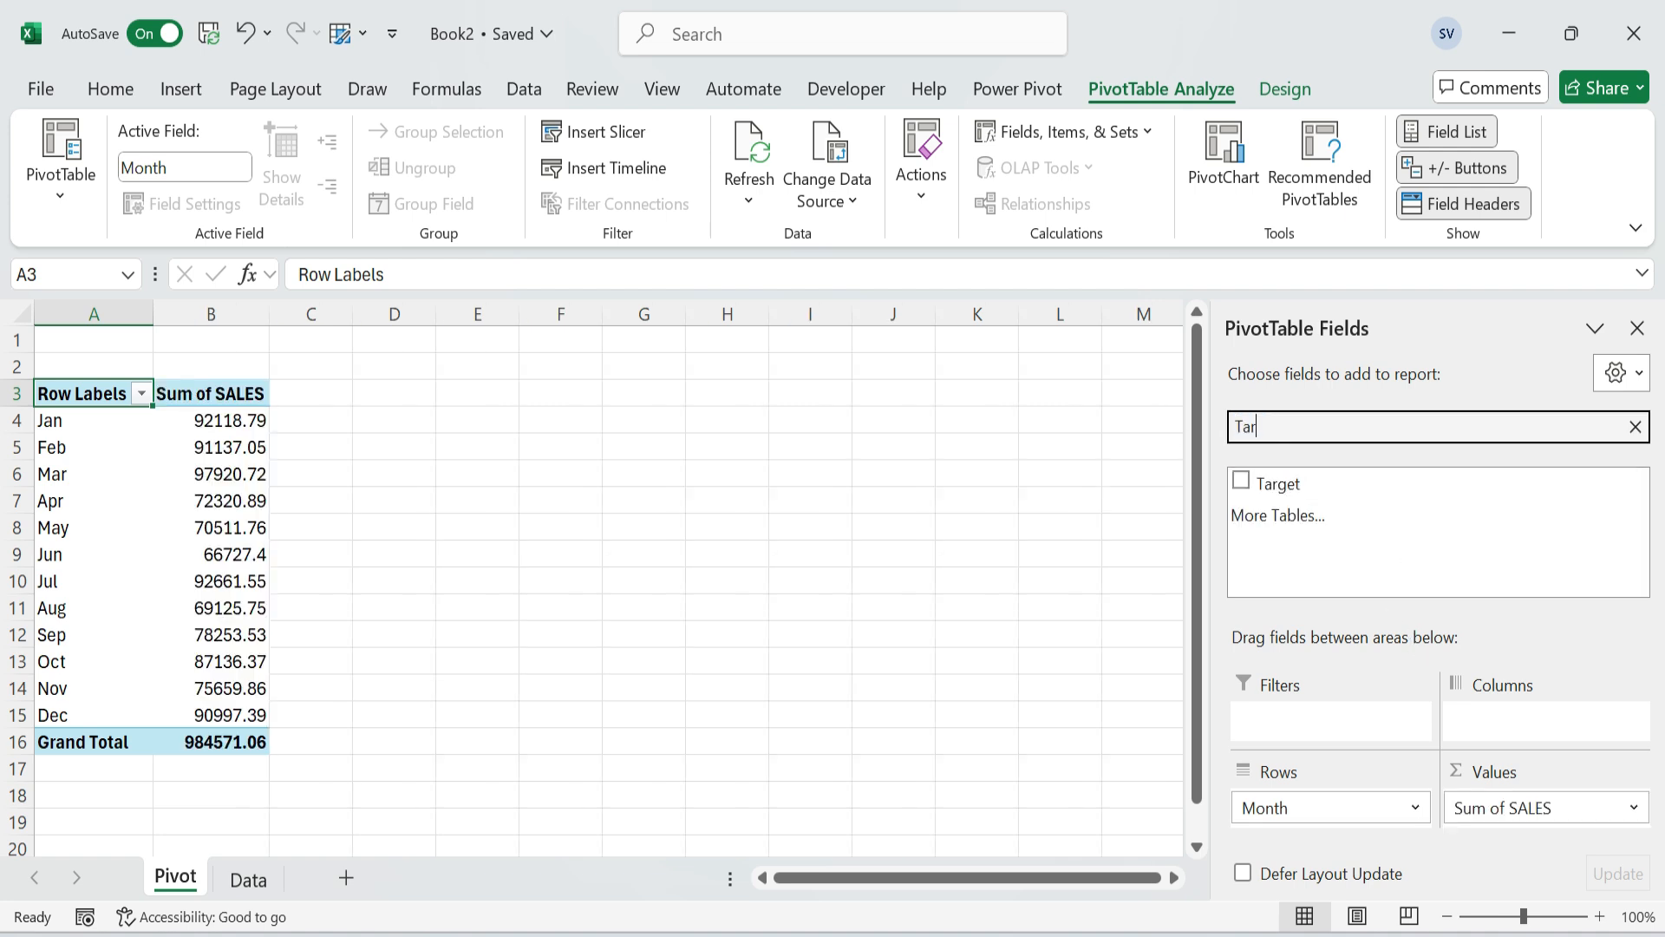
click(1247, 481)
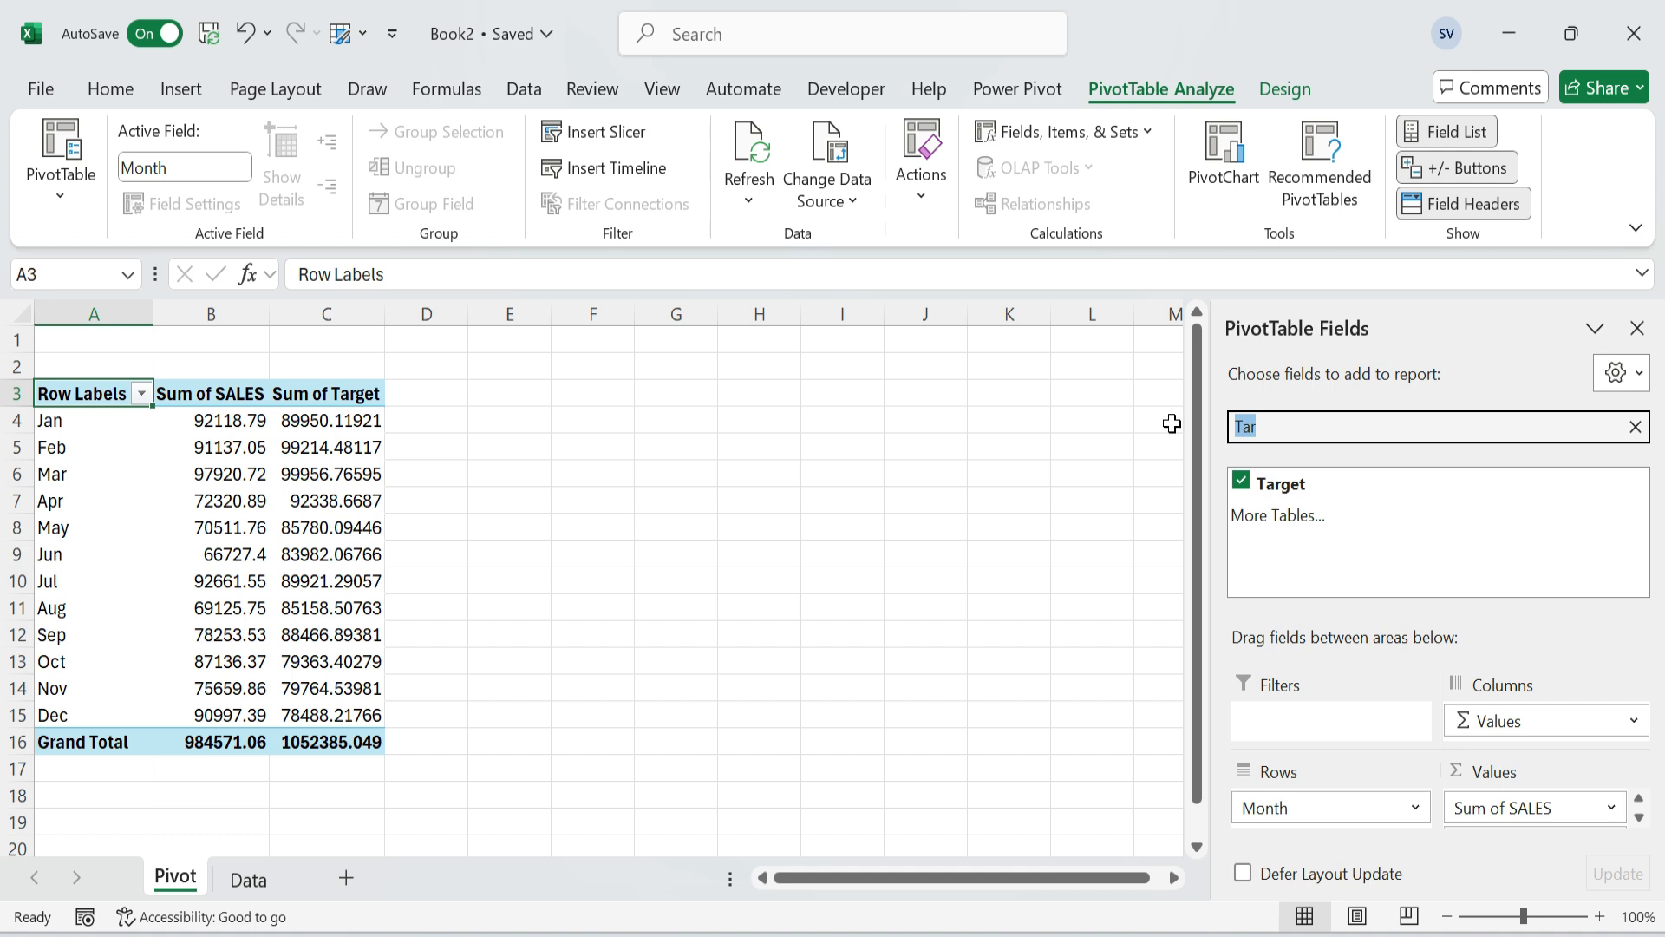
text(qu)
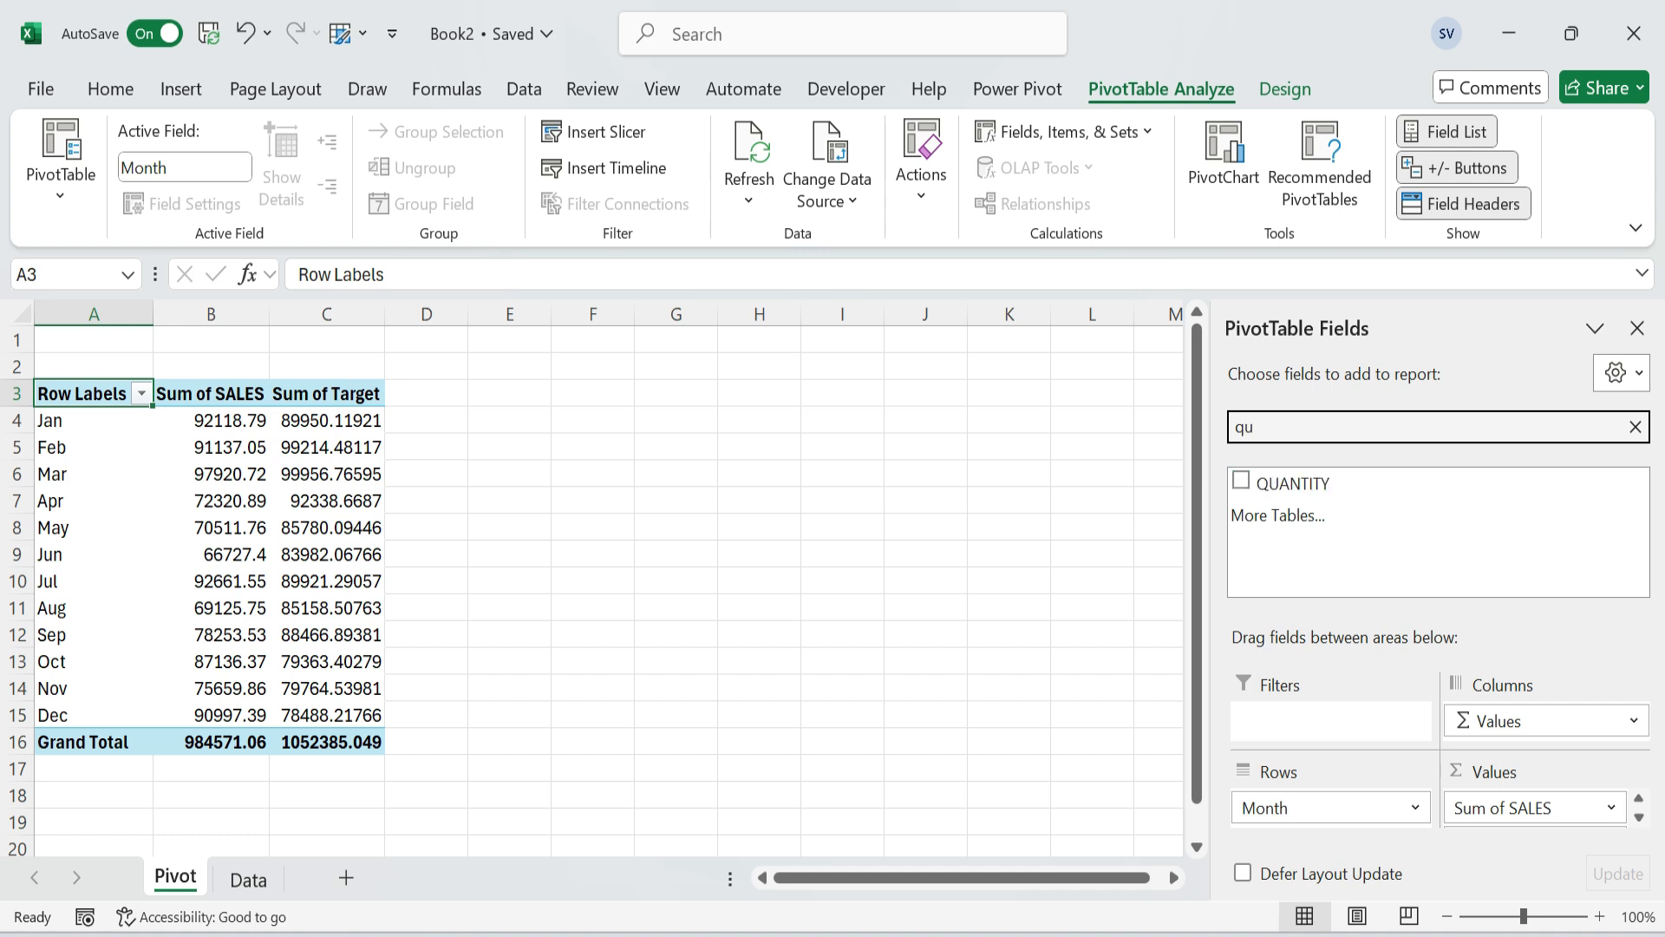
click(1242, 482)
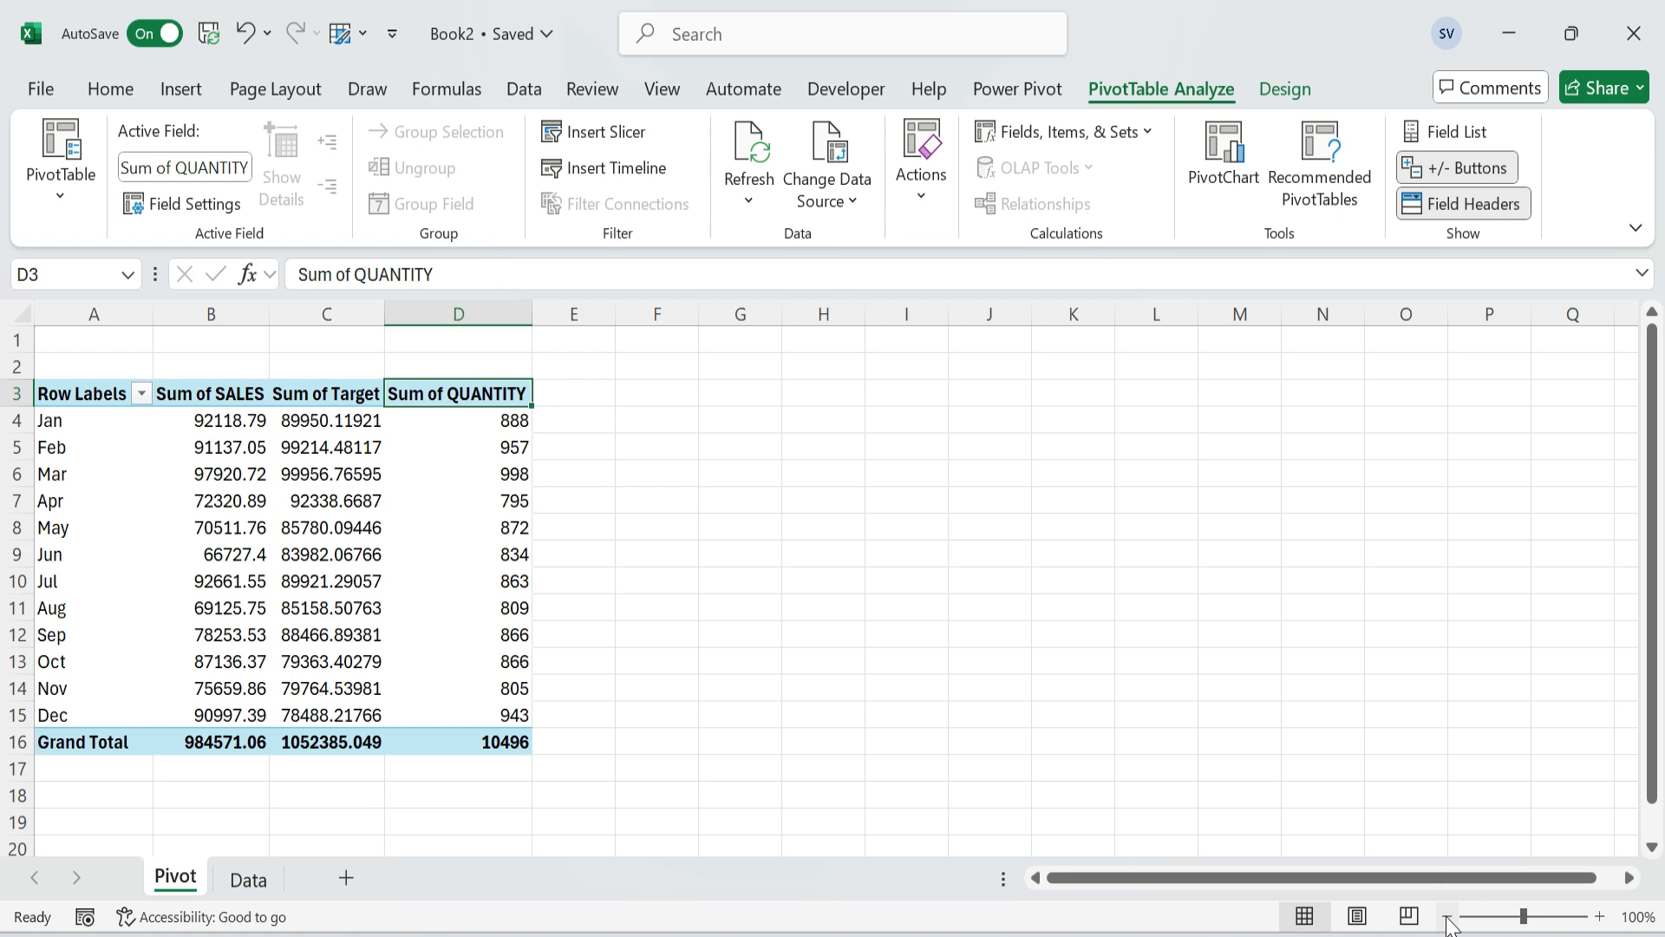
Reduce the Pivot sheet's zoom to 80% and hide its gridlines.
click(1447, 918)
click(1446, 918)
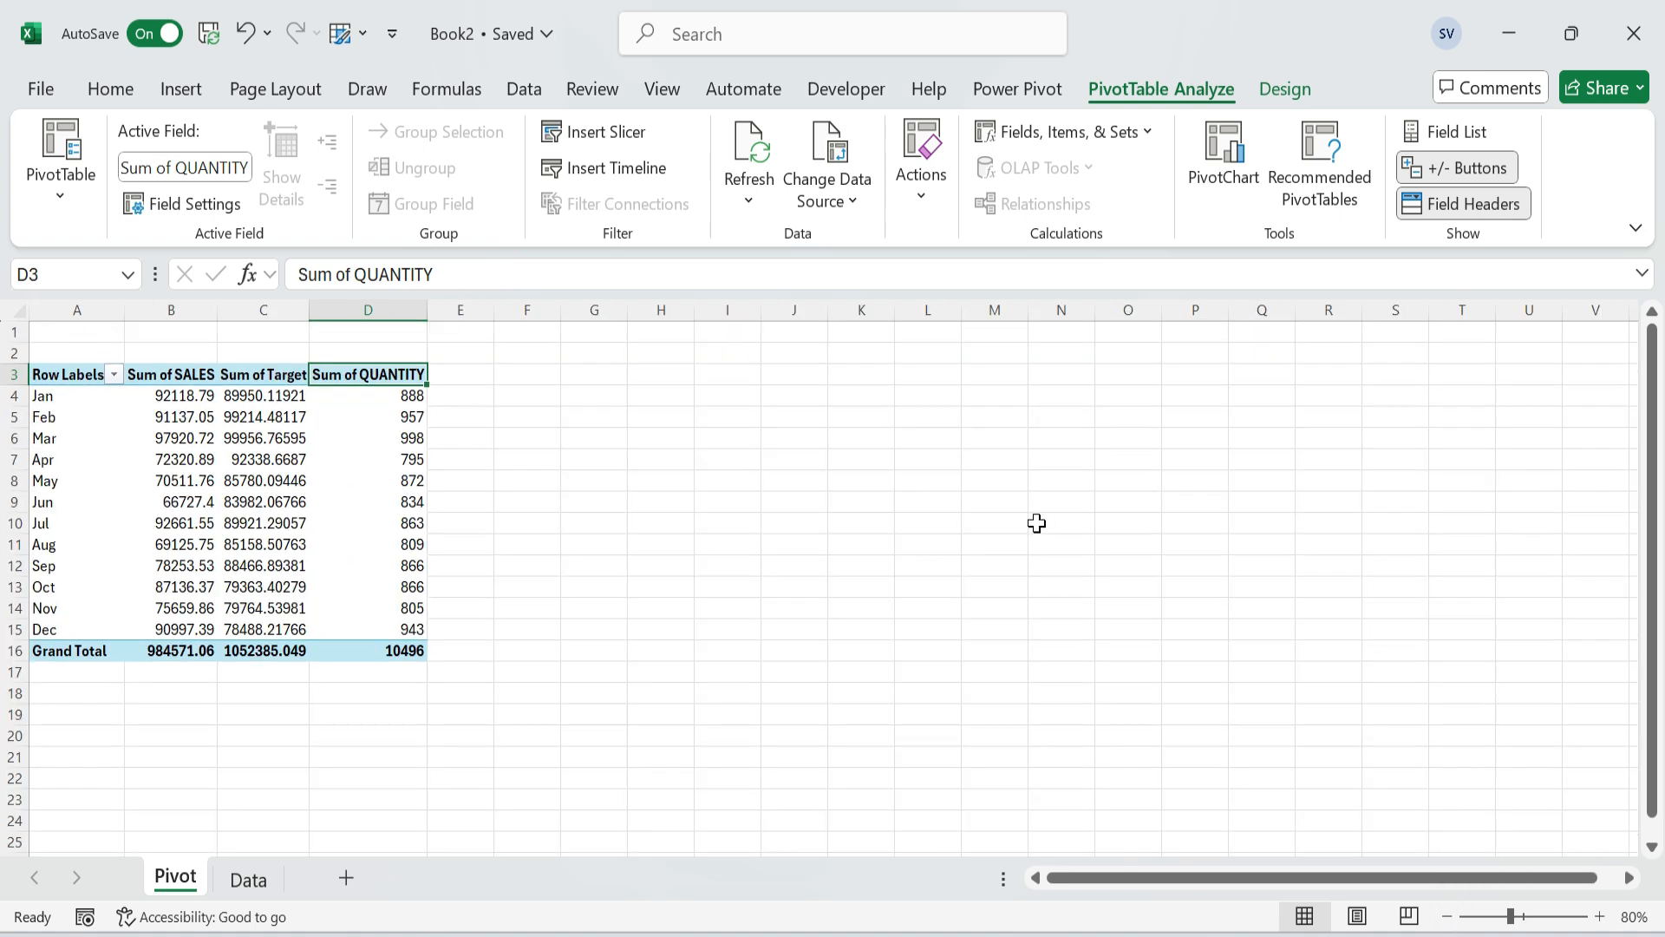
click(662, 89)
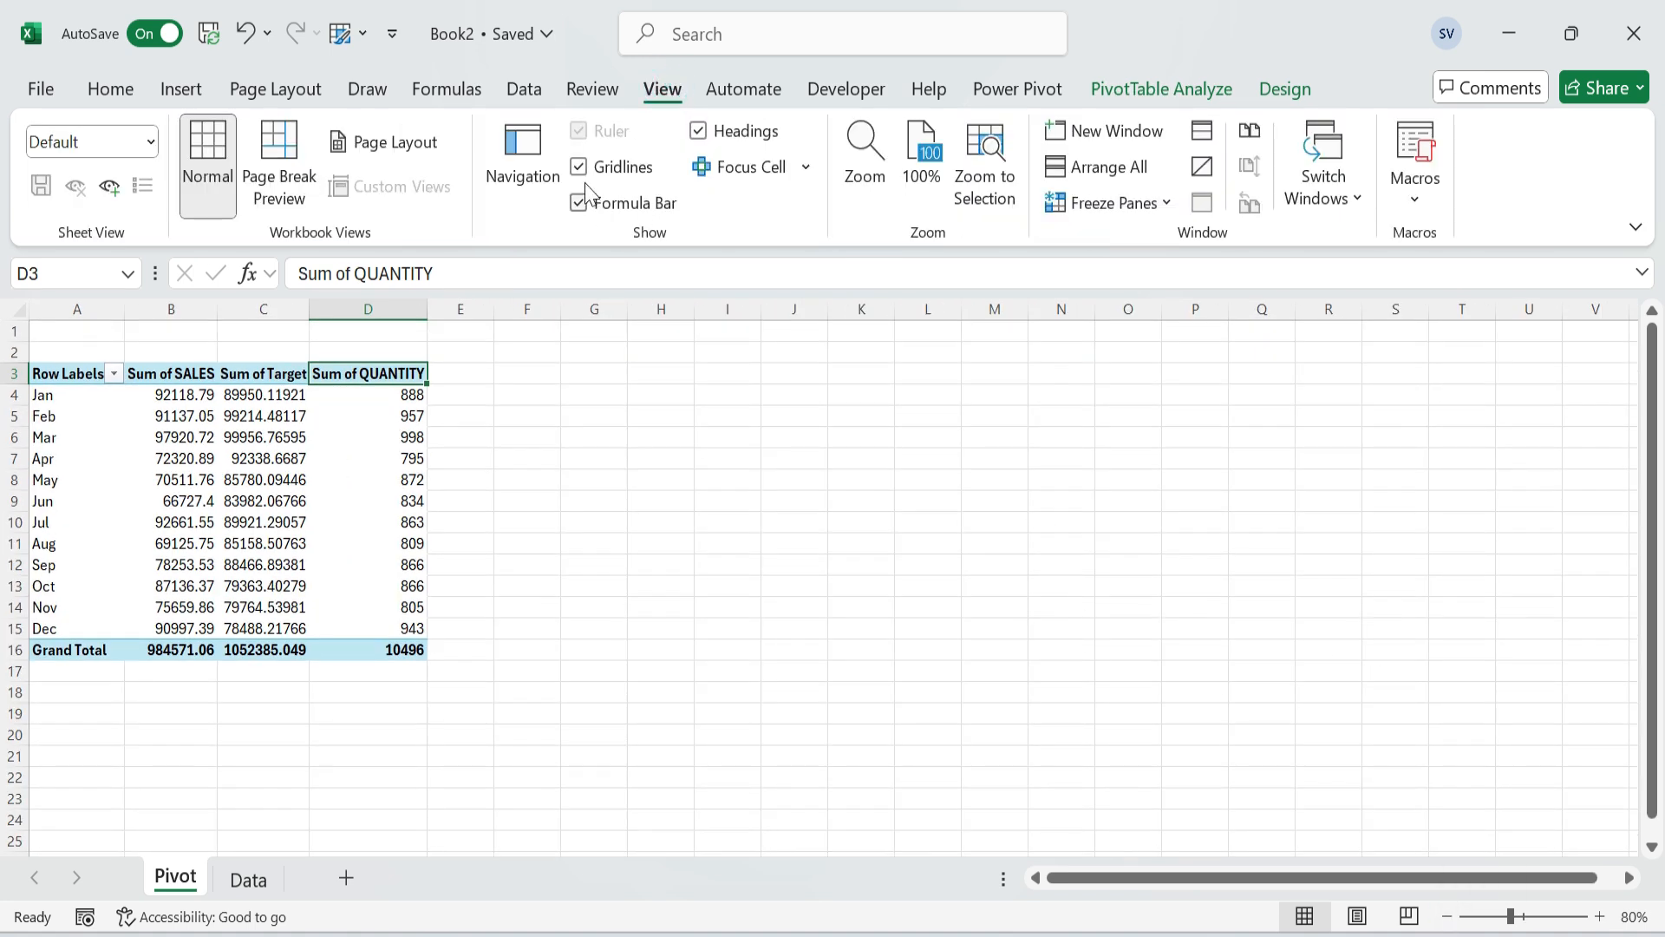
click(580, 169)
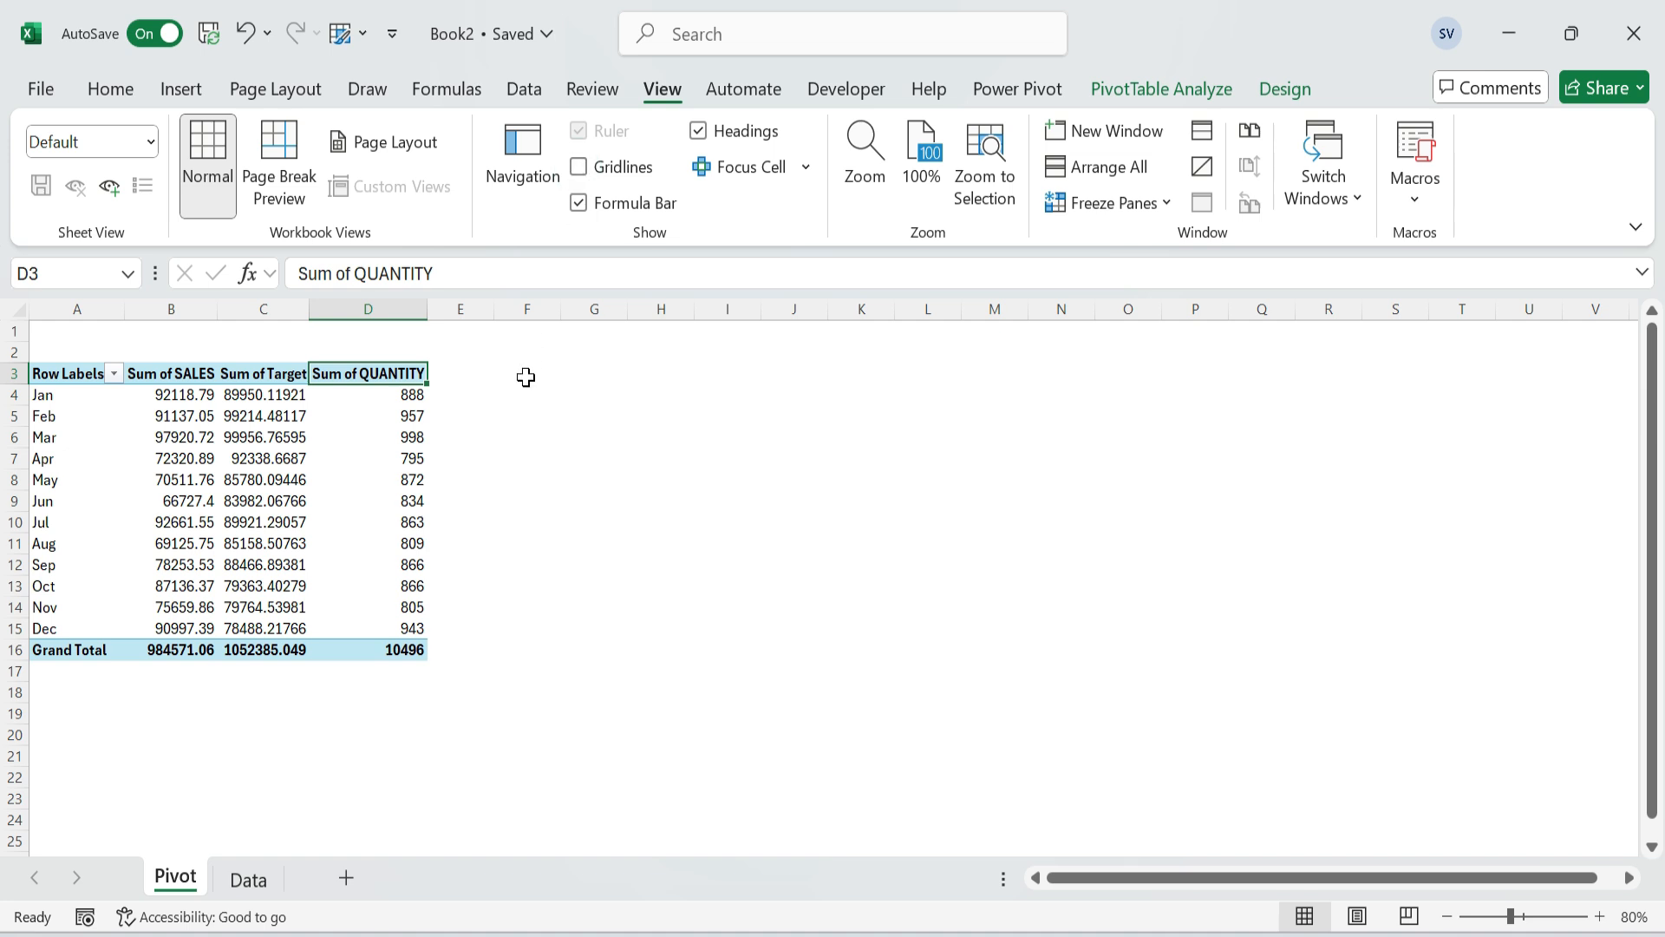
Enter the title Monthly Sales in A2 above the PivotTable and format it as bold red text.
text(Mon)
text(thly Sales)
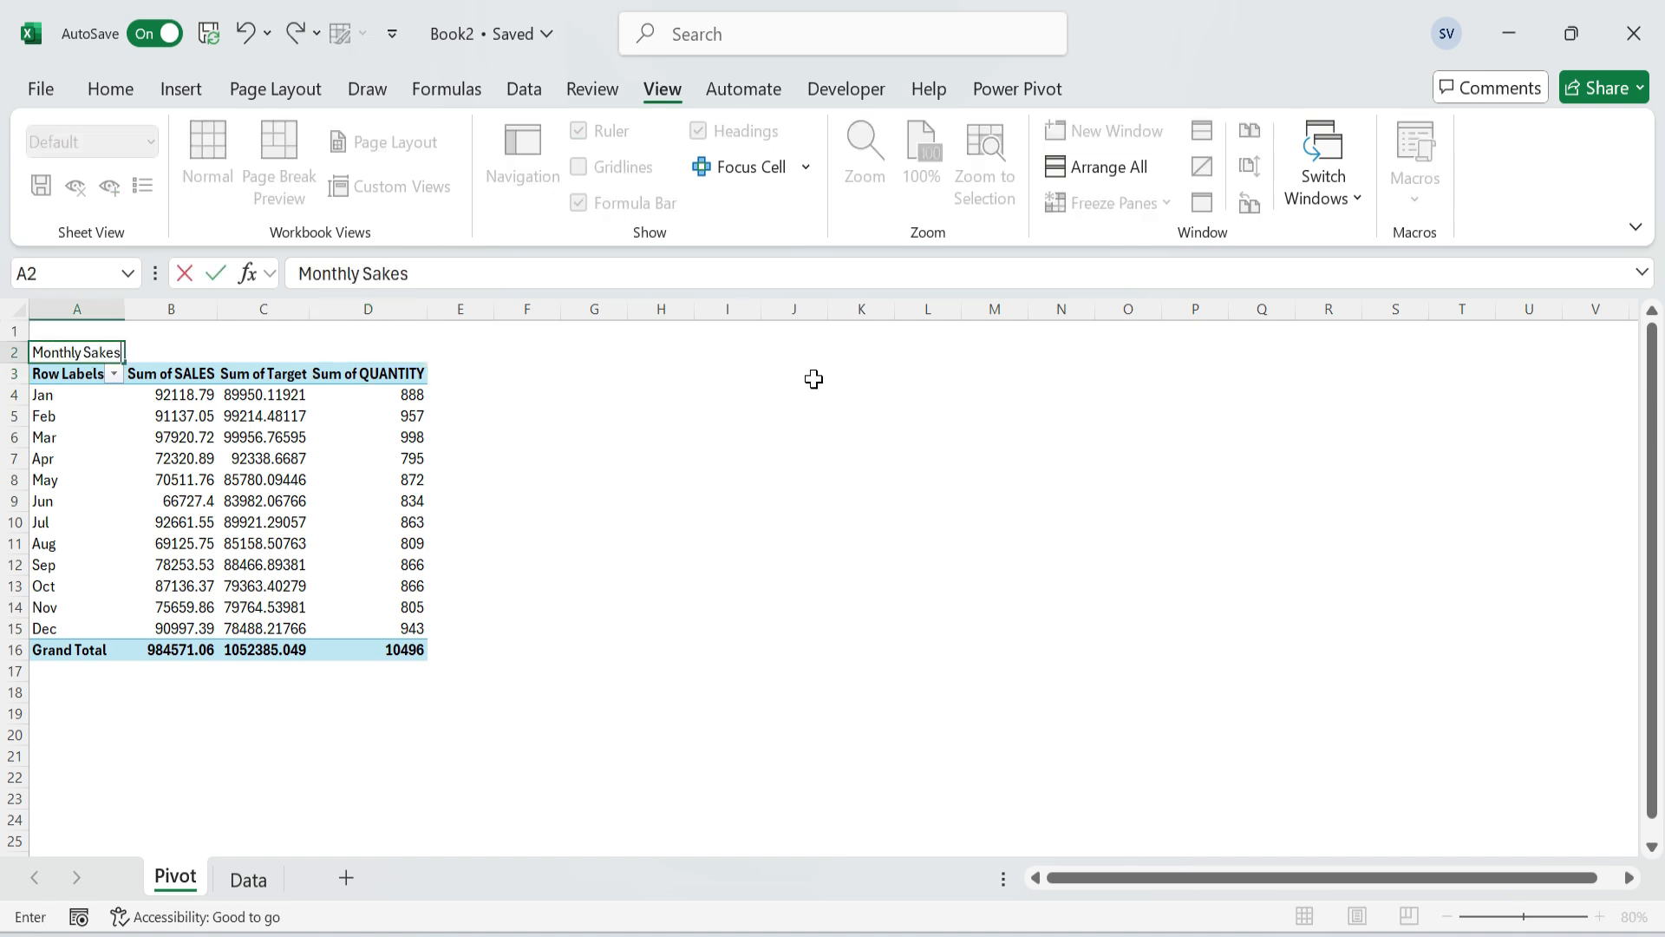
key(Return)
key(Up)
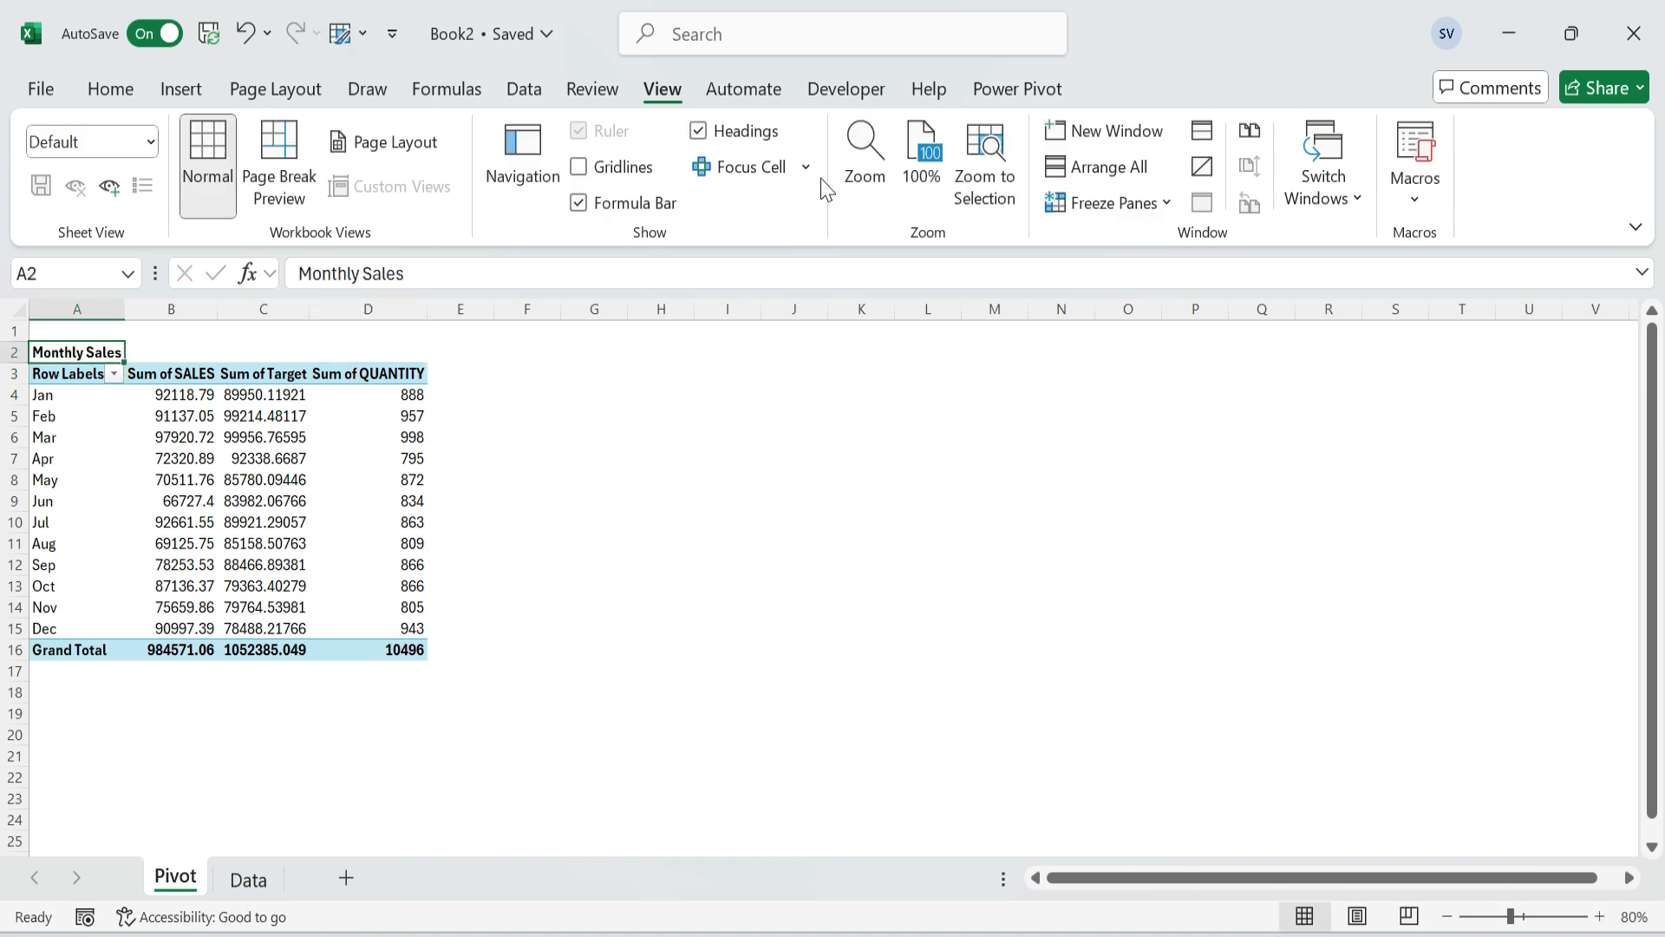
click(105, 91)
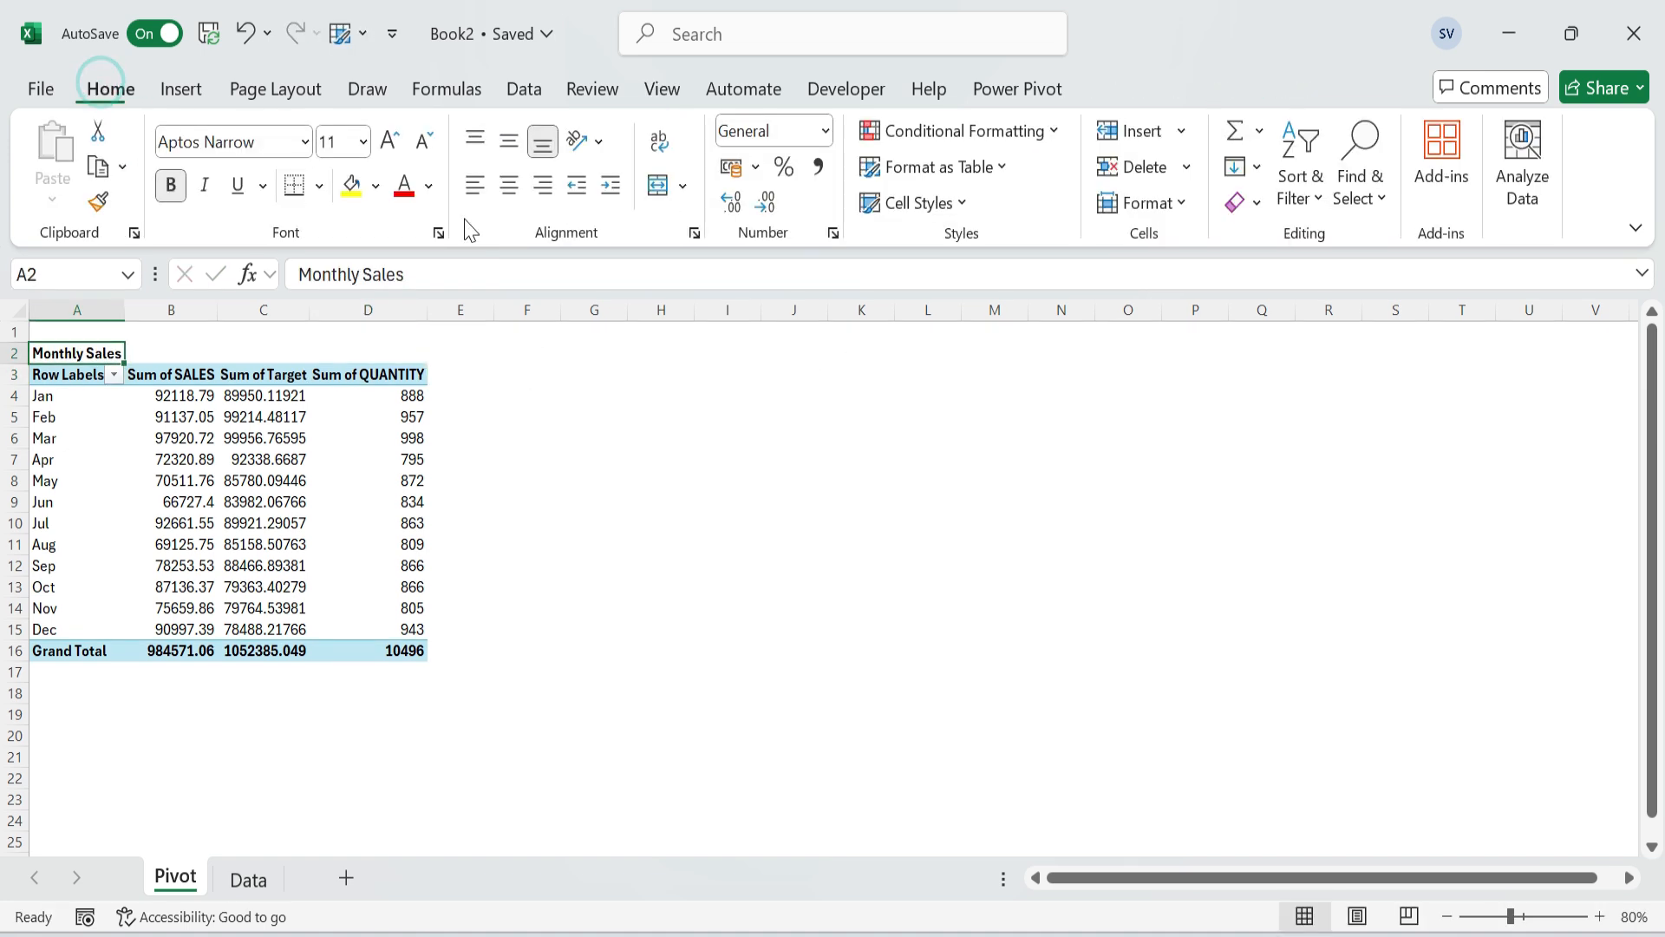
click(491, 424)
Copy the entire monthly PivotTable, including its Grand Total row, and go to the empty rows beneath it.
click(65, 373)
key(ctrl+shift+Right)
key(ctrl+shift+Down)
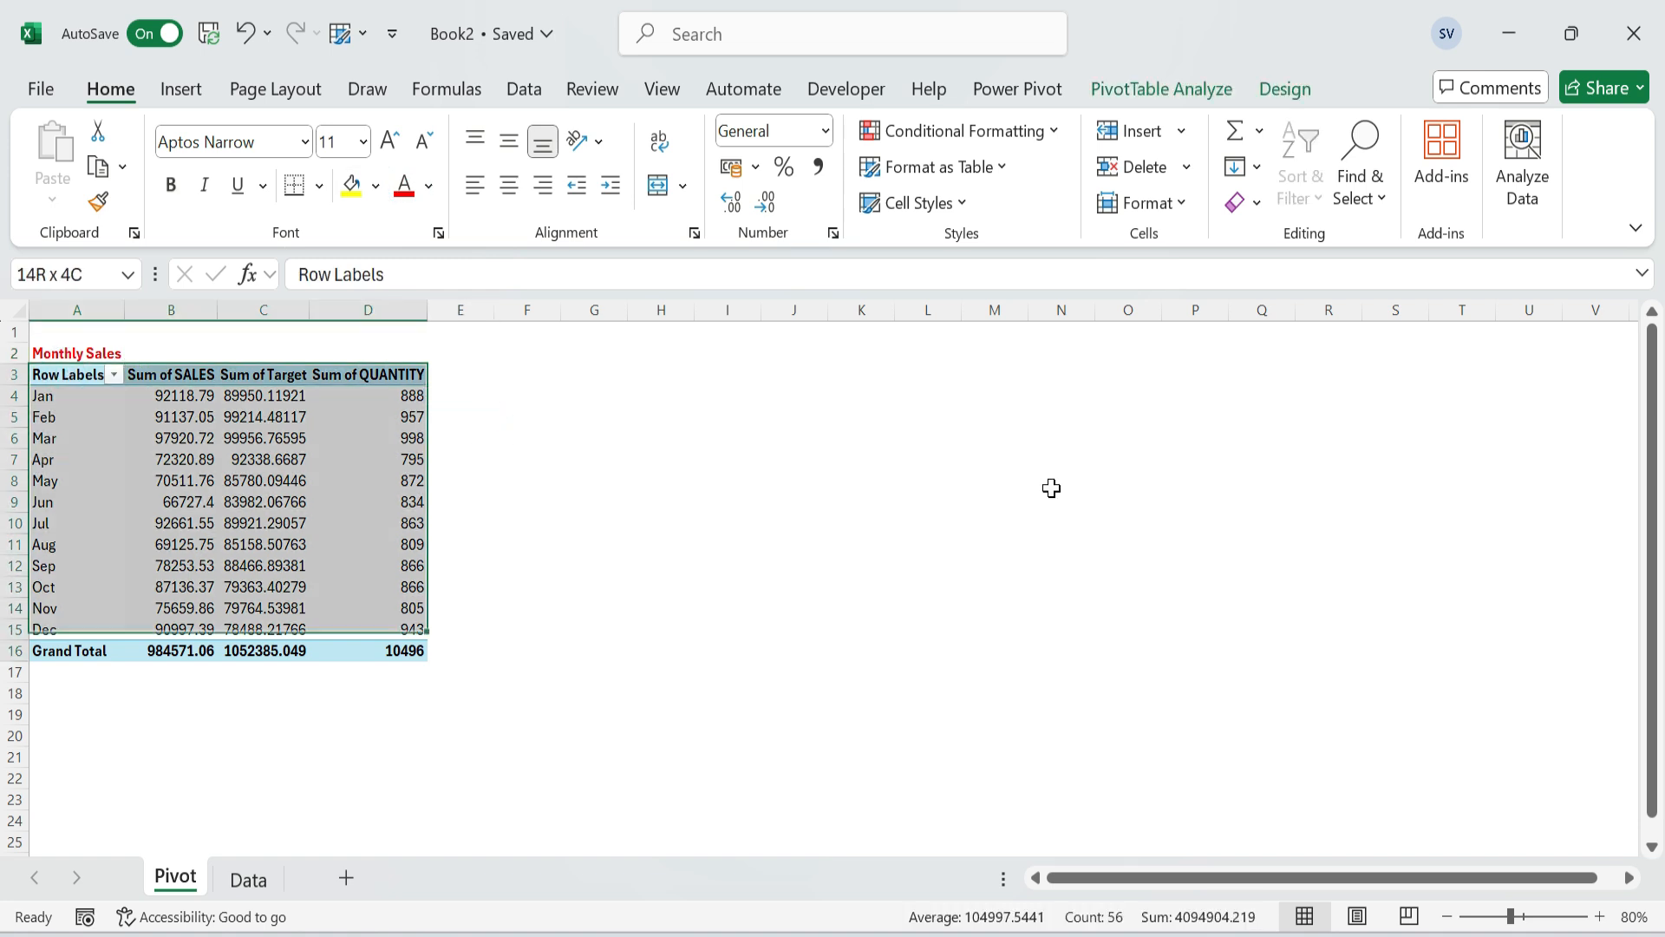
key(ctrl+c)
key(Down)
key(Down)
key(Down)
key(Down)
key(Down)
key(Down)
key(Down)
key(Down)
key(Down)
key(Down)
key(Down)
key(Down)
key(Down)
key(Down)
key(Down)
key(Down)
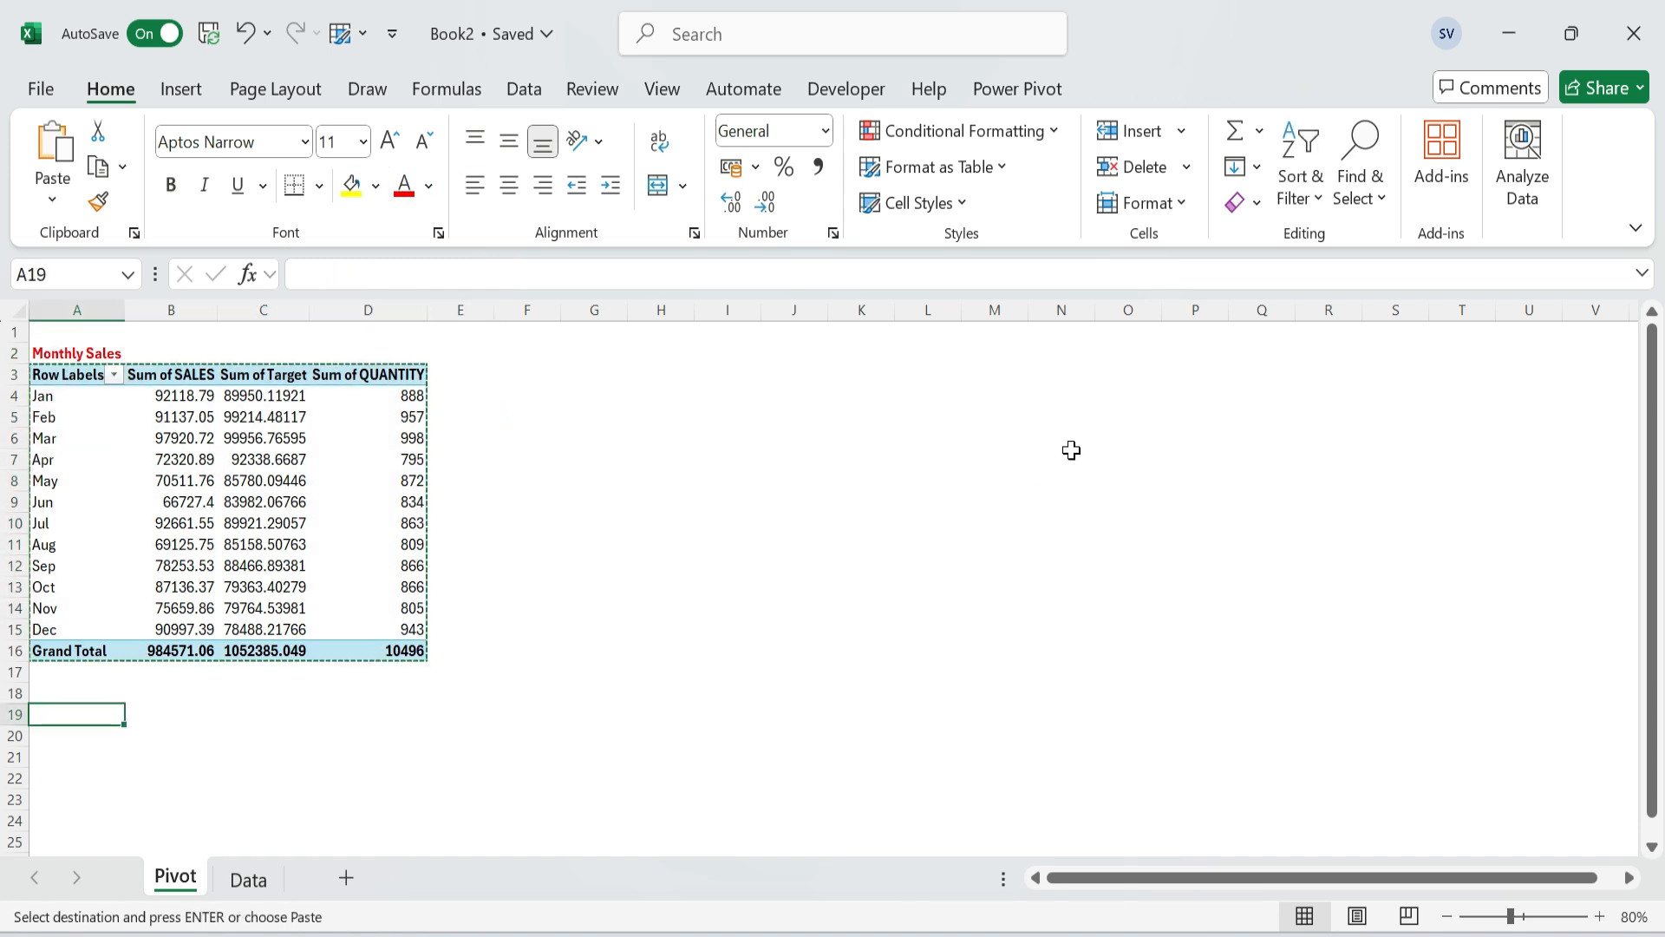
Switch to full-screen mode and paste the copied table at A21 as plain values with the original formatting.
click(1636, 228)
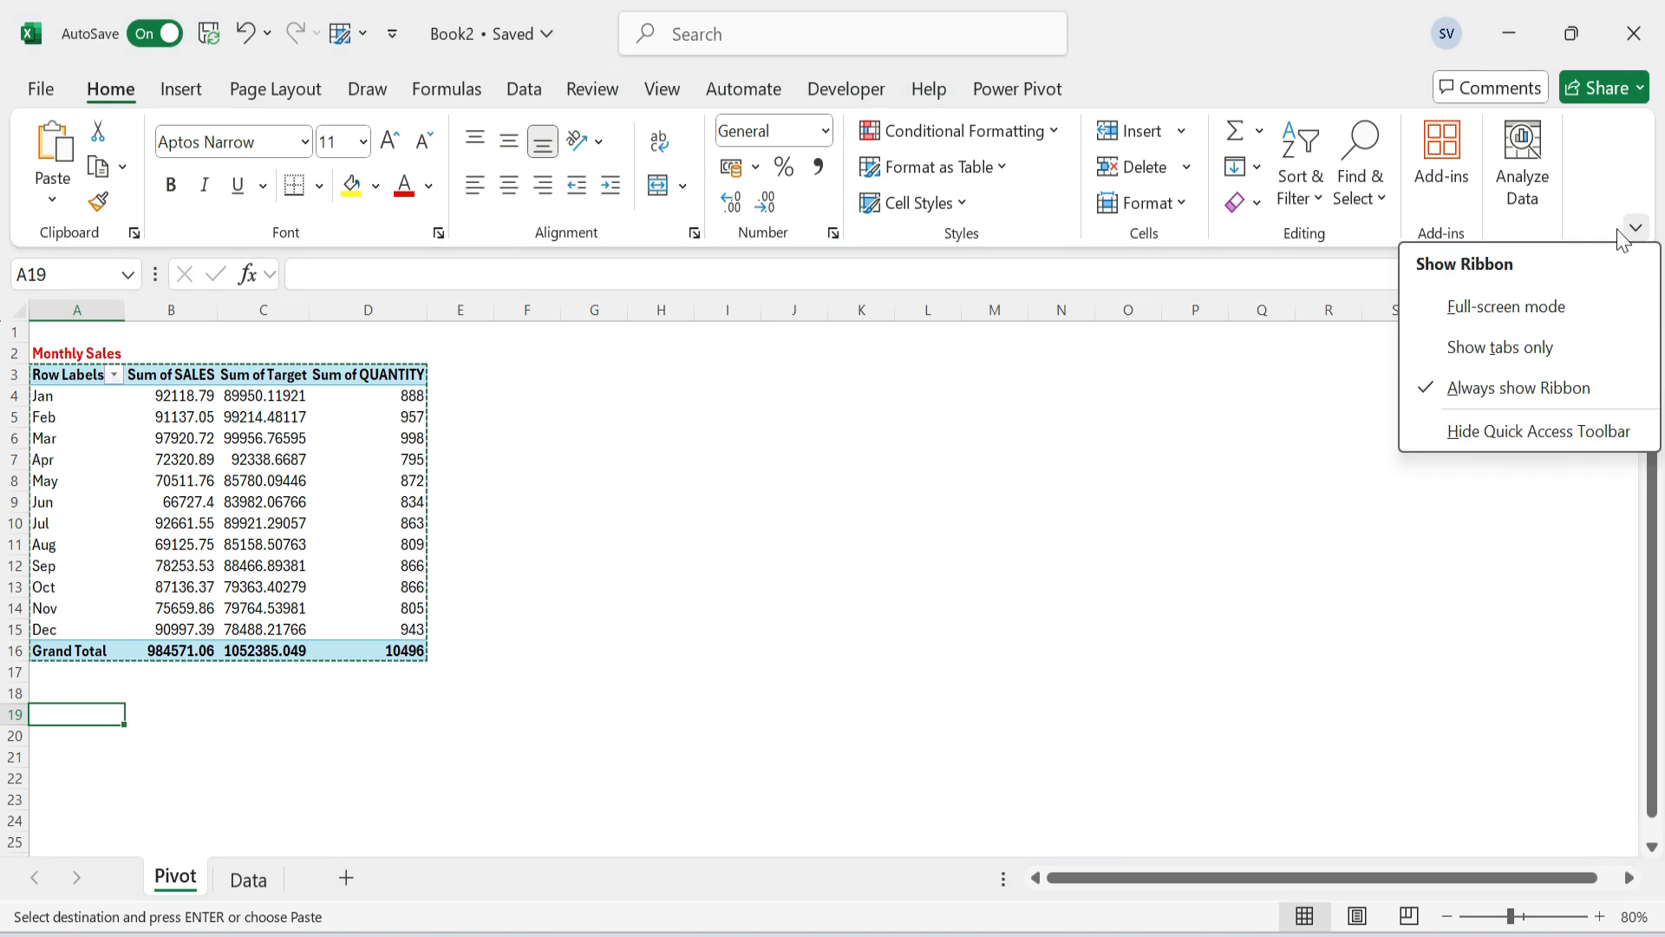
click(1511, 305)
key(Down)
key(Down)
key(ctrl+v)
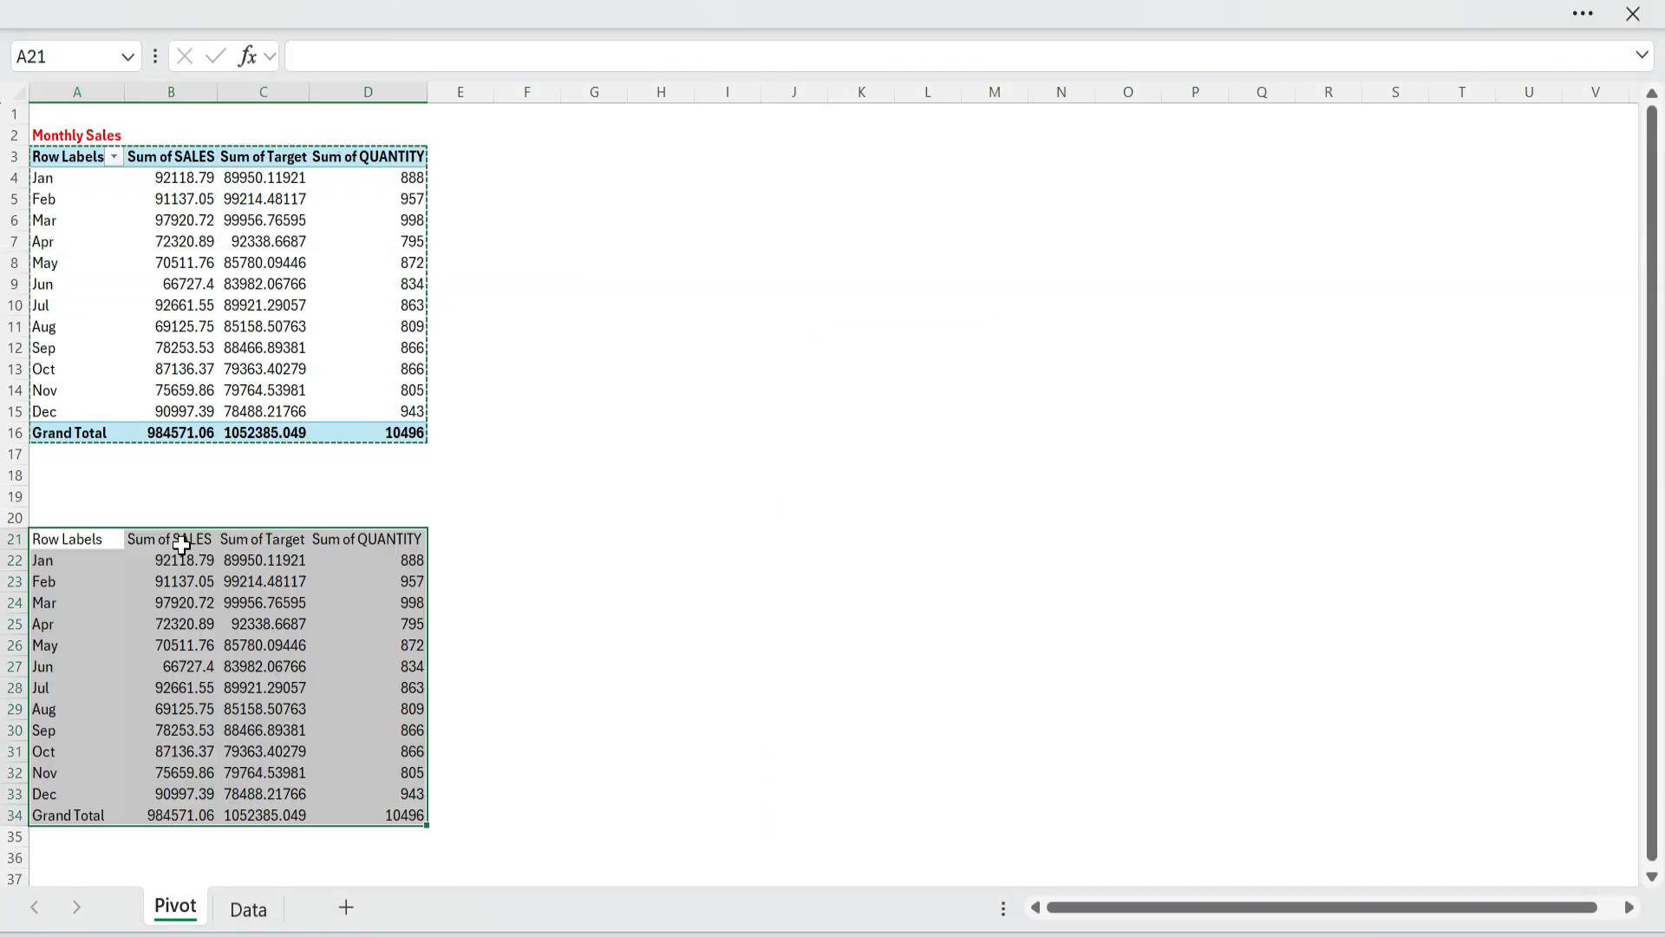
key(ctrl+alt+v)
key(t)
key(Return)
key(Up)
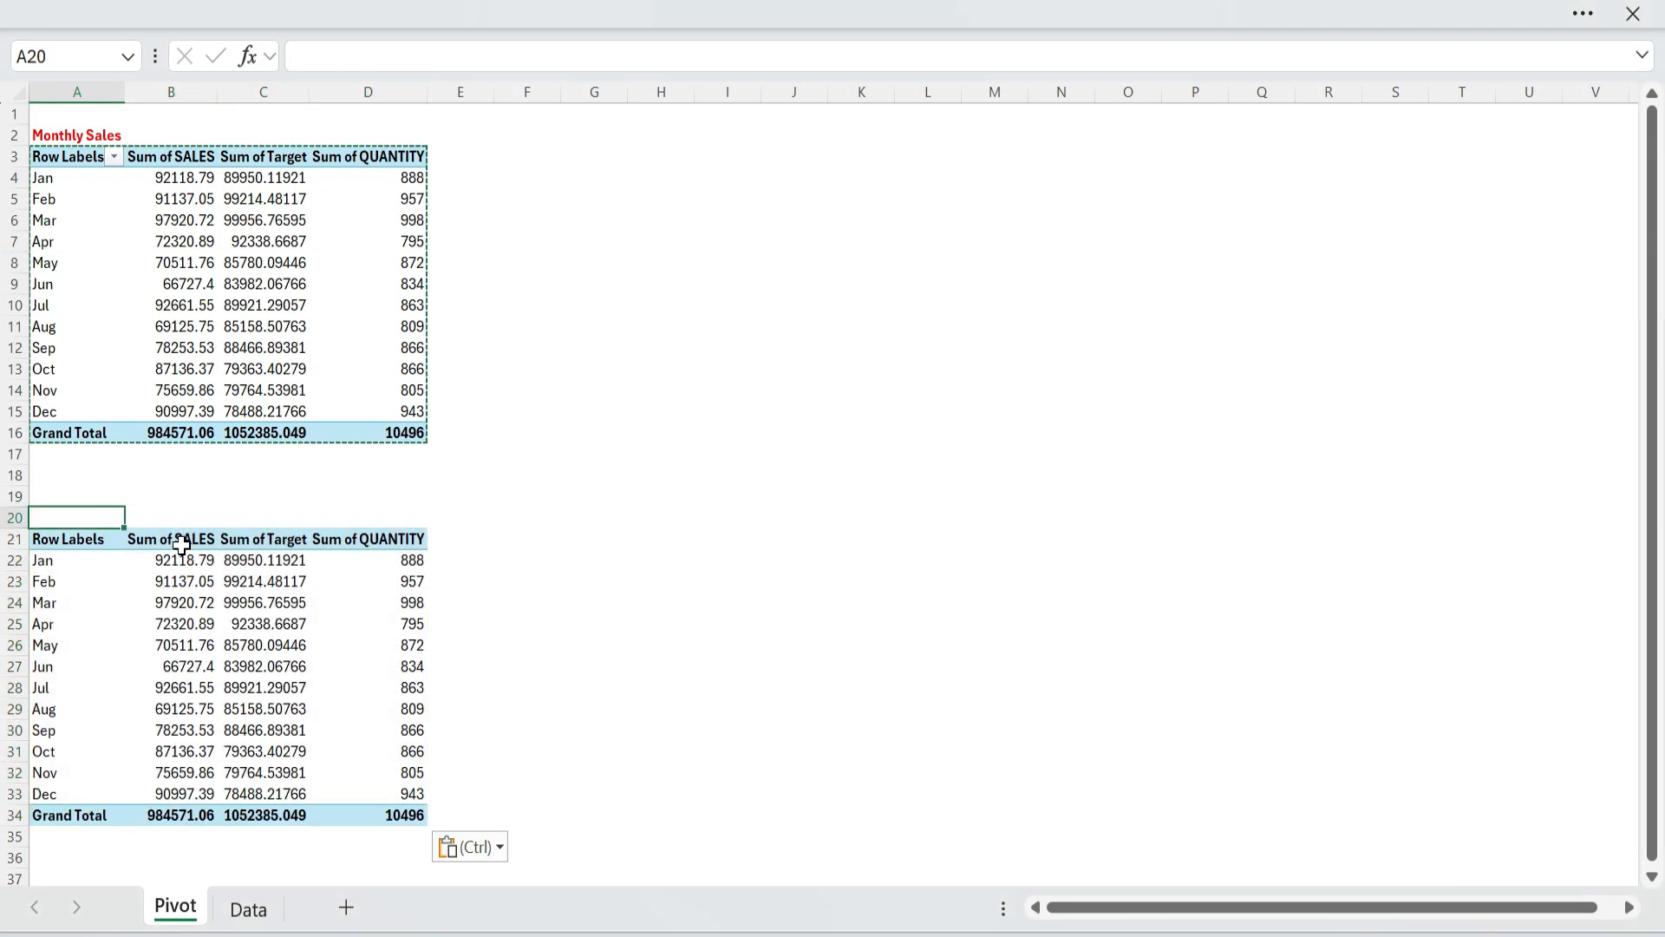
Enter =GETPIVOTDATA("Sum of SALES",$A$3,"Month","Jan") in B22 and fill it down the copied table's sales column.
key(Down)
key(Down)
key(Right)
text(=)
key(Up)
key(Up)
key(Up)
key(Up)
key(Up)
key(Up)
key(Up)
key(Up)
key(Up)
key(Up)
key(Up)
key(Up)
key(Up)
key(Up)
key(Up)
key(Up)
key(Up)
key(Up)
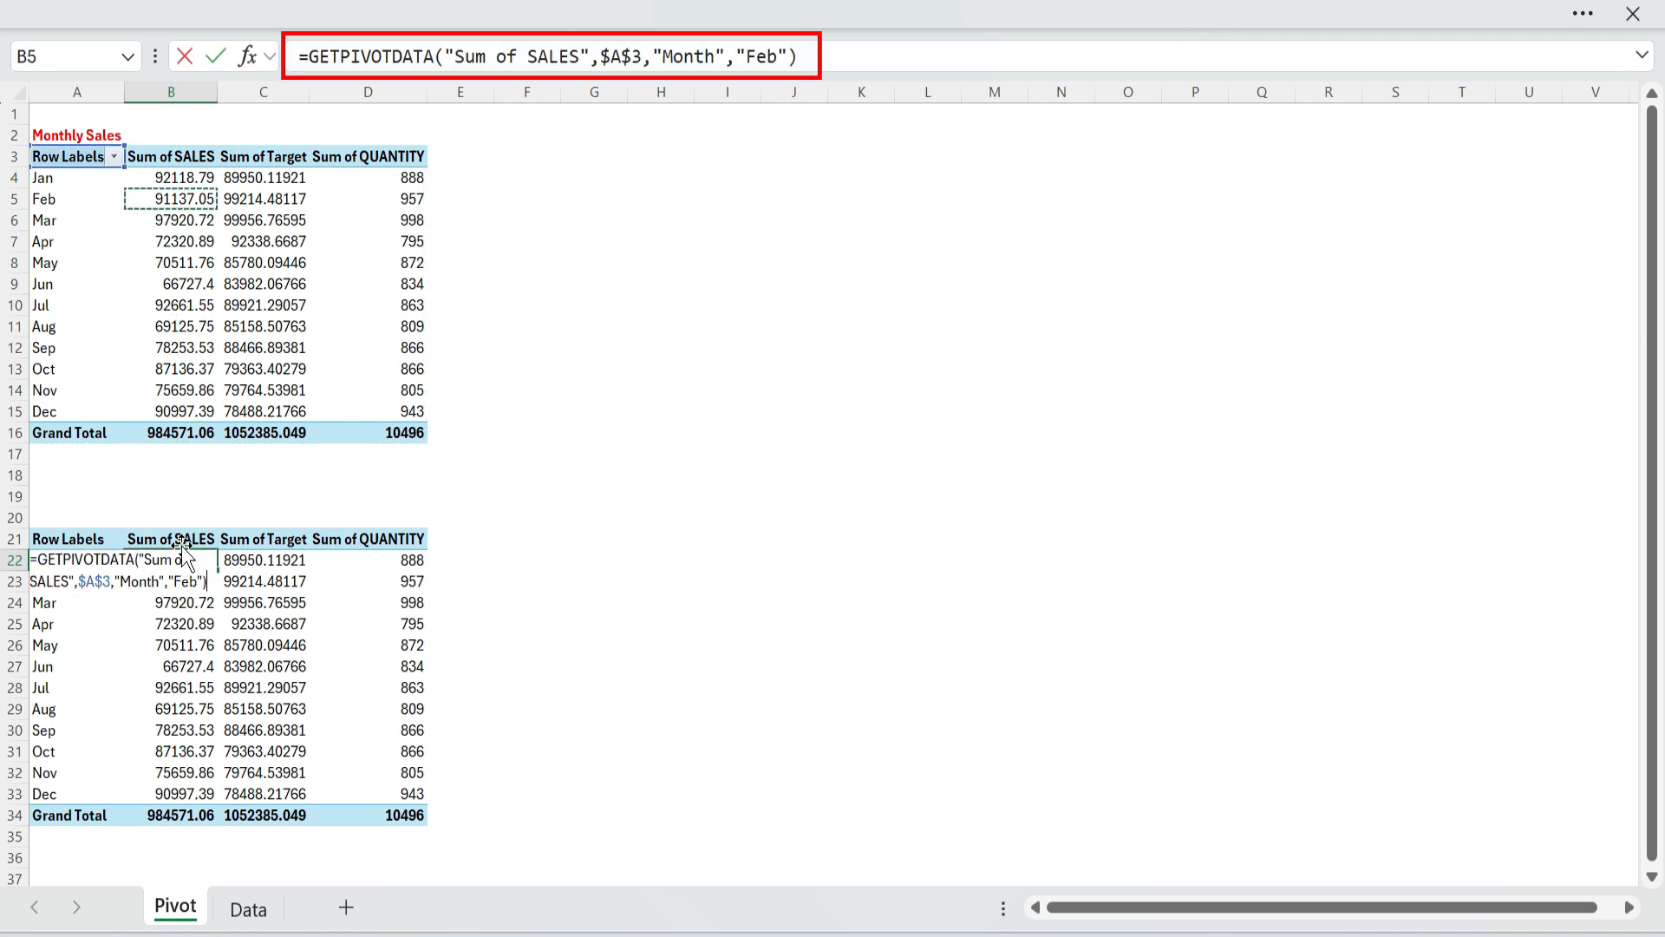
key(ctrl+Return)
key(ctrl+shift+Down)
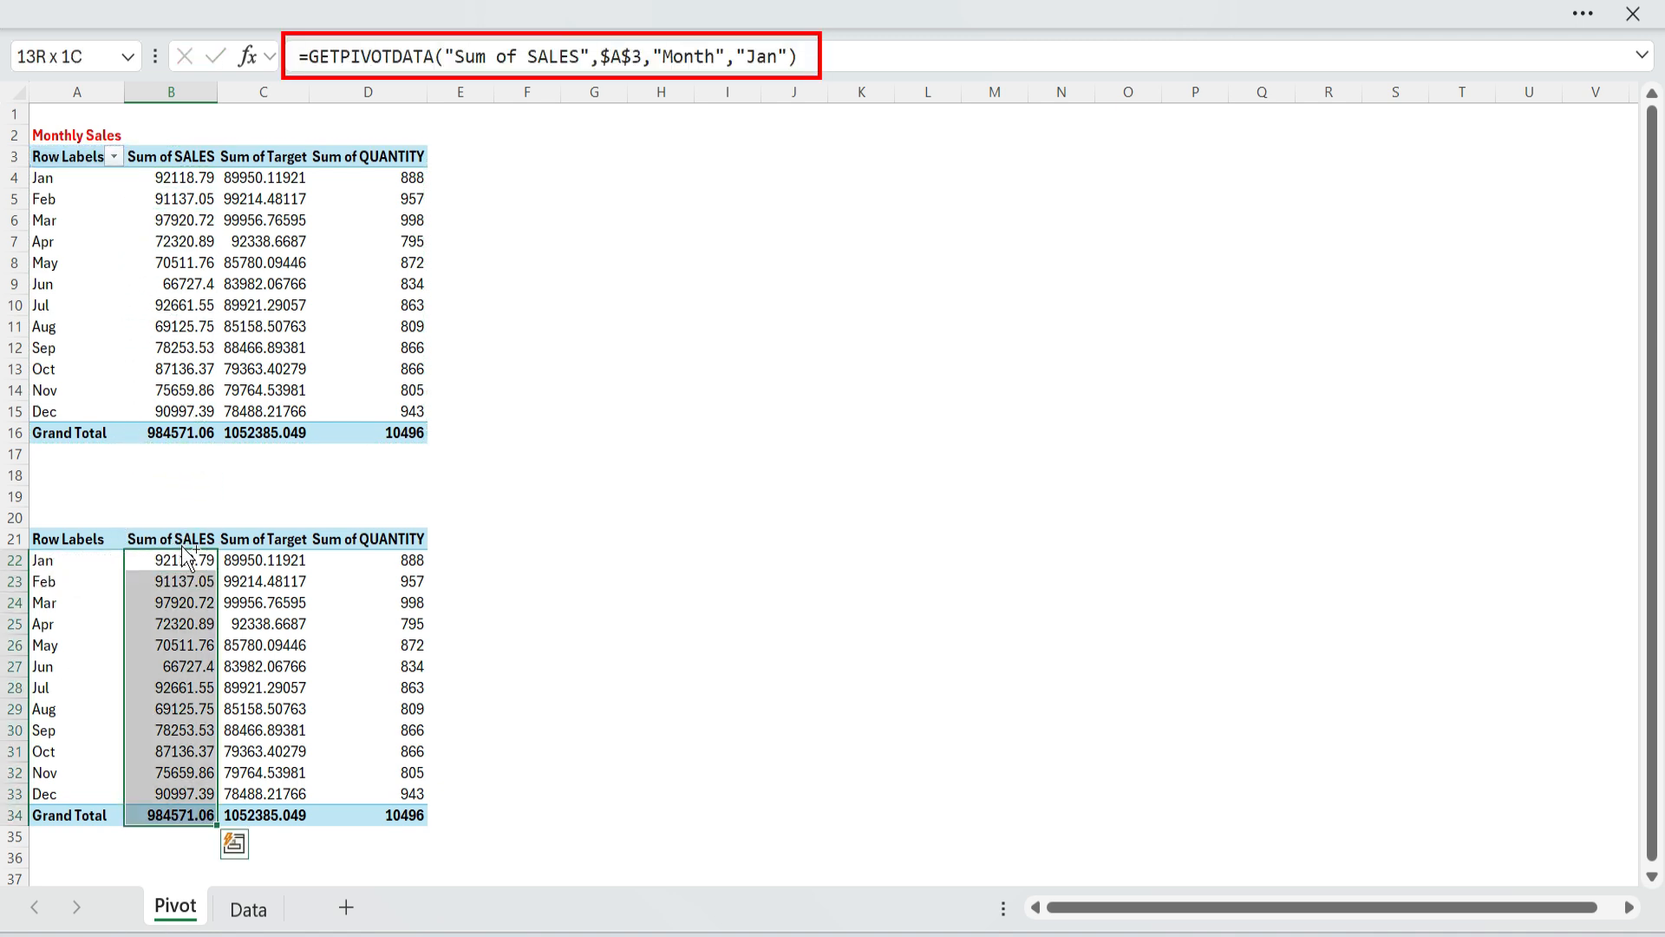
key(ctrl+d)
Delete the Grand Total row from the copied table.
key(shift+space)
key(ctrl+minus)
key(Up)
key(Up)
key(ctrl+Up)
Replace the "Jan" item in B22's GETPIVOTDATA formula with A22 and fill the formula down to B33.
key(Down)
key(F2)
key(BackSpace)
key(BackSpace)
key(BackSpace)
key(BackSpace)
key(BackSpace)
click(44, 562)
text())
key(ctrl+Return)
key(ctrl+shift+Down)
key(ctrl+d)
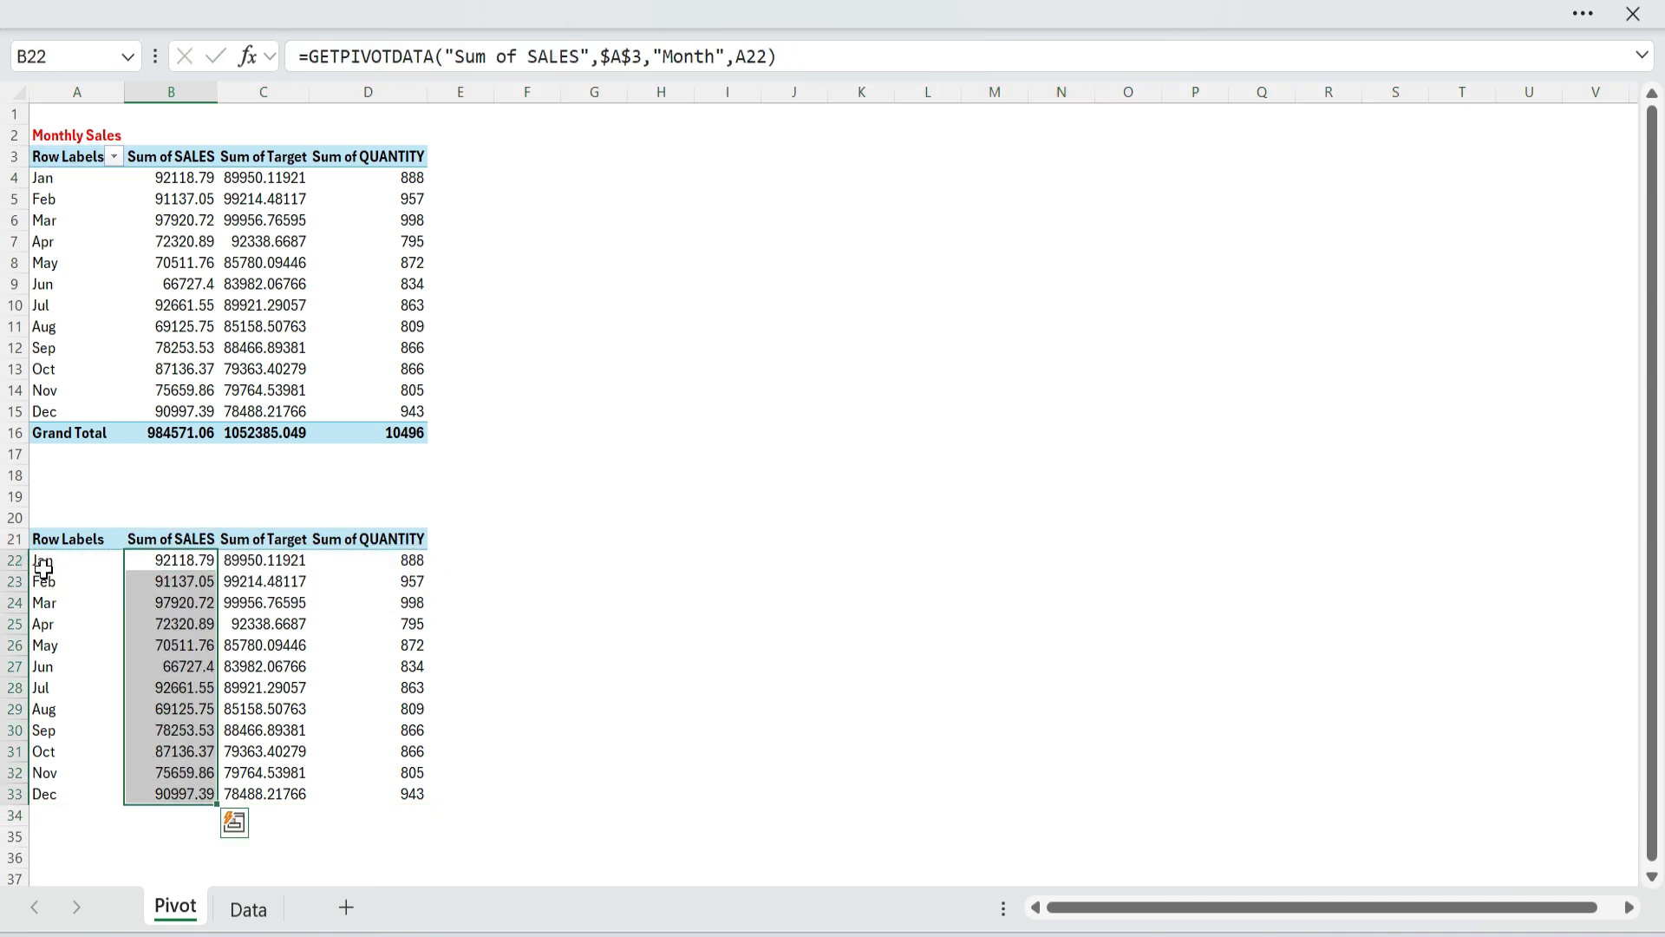
Enter a GETPIVOTDATA formula in C22 for January's Sum of Target and fill it down to C33.
key(Up)
key(Down)
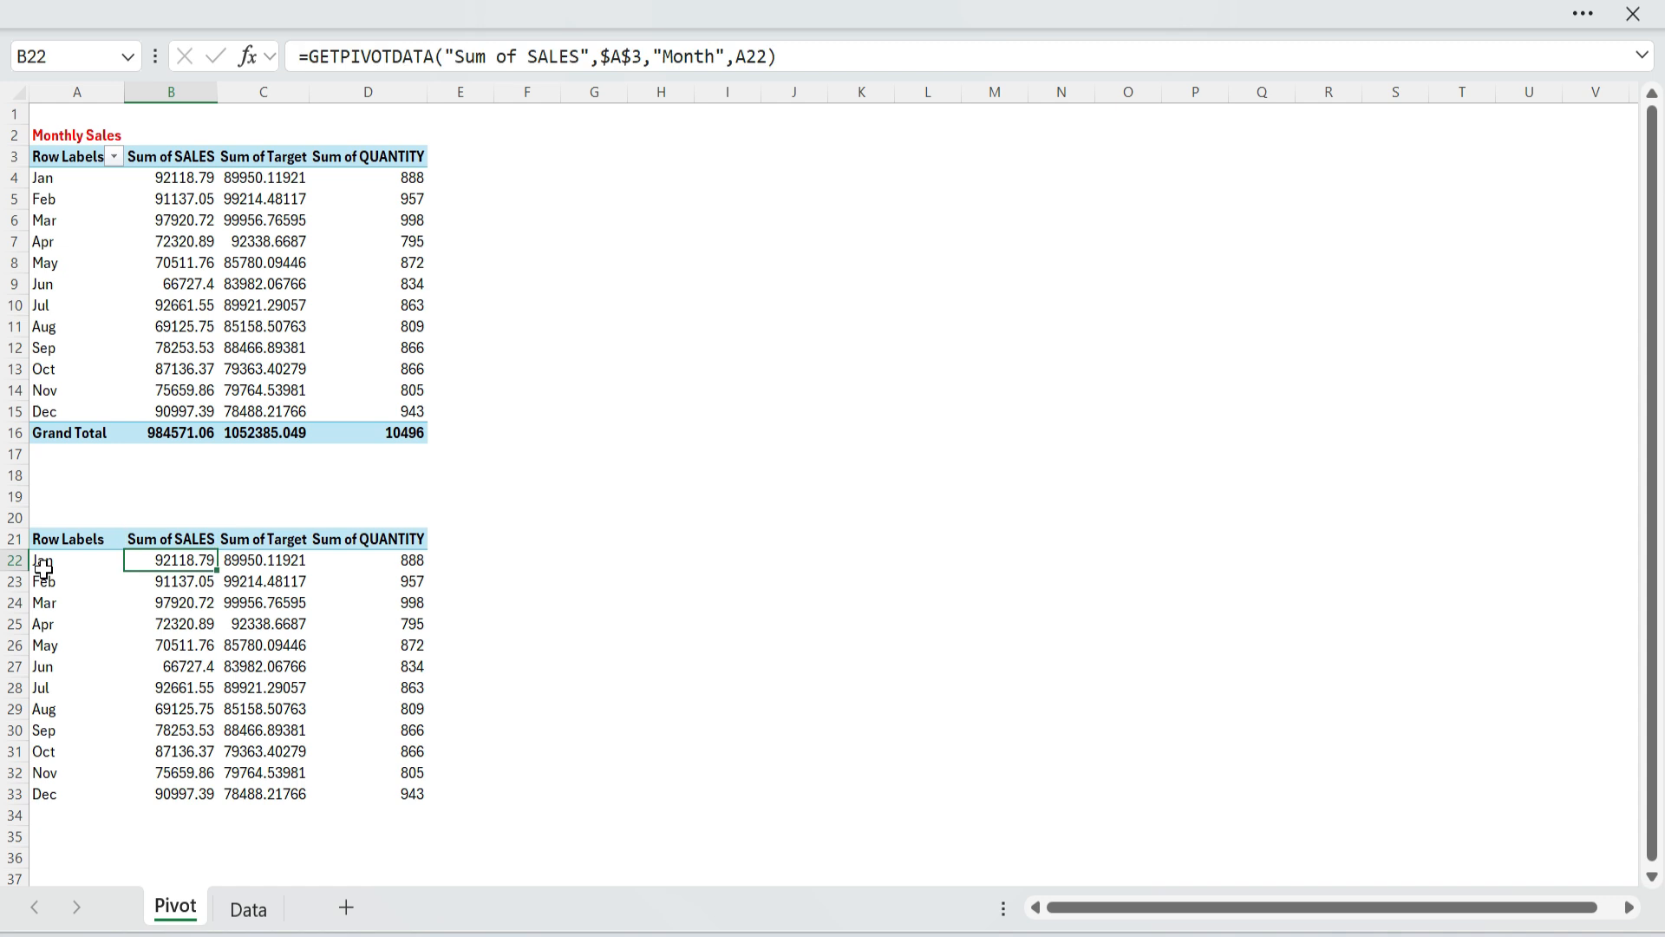
key(F2)
key(Tab)
text(=)
key(Up)
key(Up)
key(Up)
key(Up)
key(Up)
key(Up)
key(Up)
key(Up)
key(Up)
key(Up)
key(Up)
key(Up)
key(Up)
key(Up)
key(Up)
key(Up)
key(Up)
key(Up)
key(Up)
key(Down)
key(Return)
key(Up)
key(ctrl+shift+Down)
key(ctrl+d)
Replace the fixed month item in C22's GETPIVOTDATA formula with A22 and fill it down to C33.
key(F2)
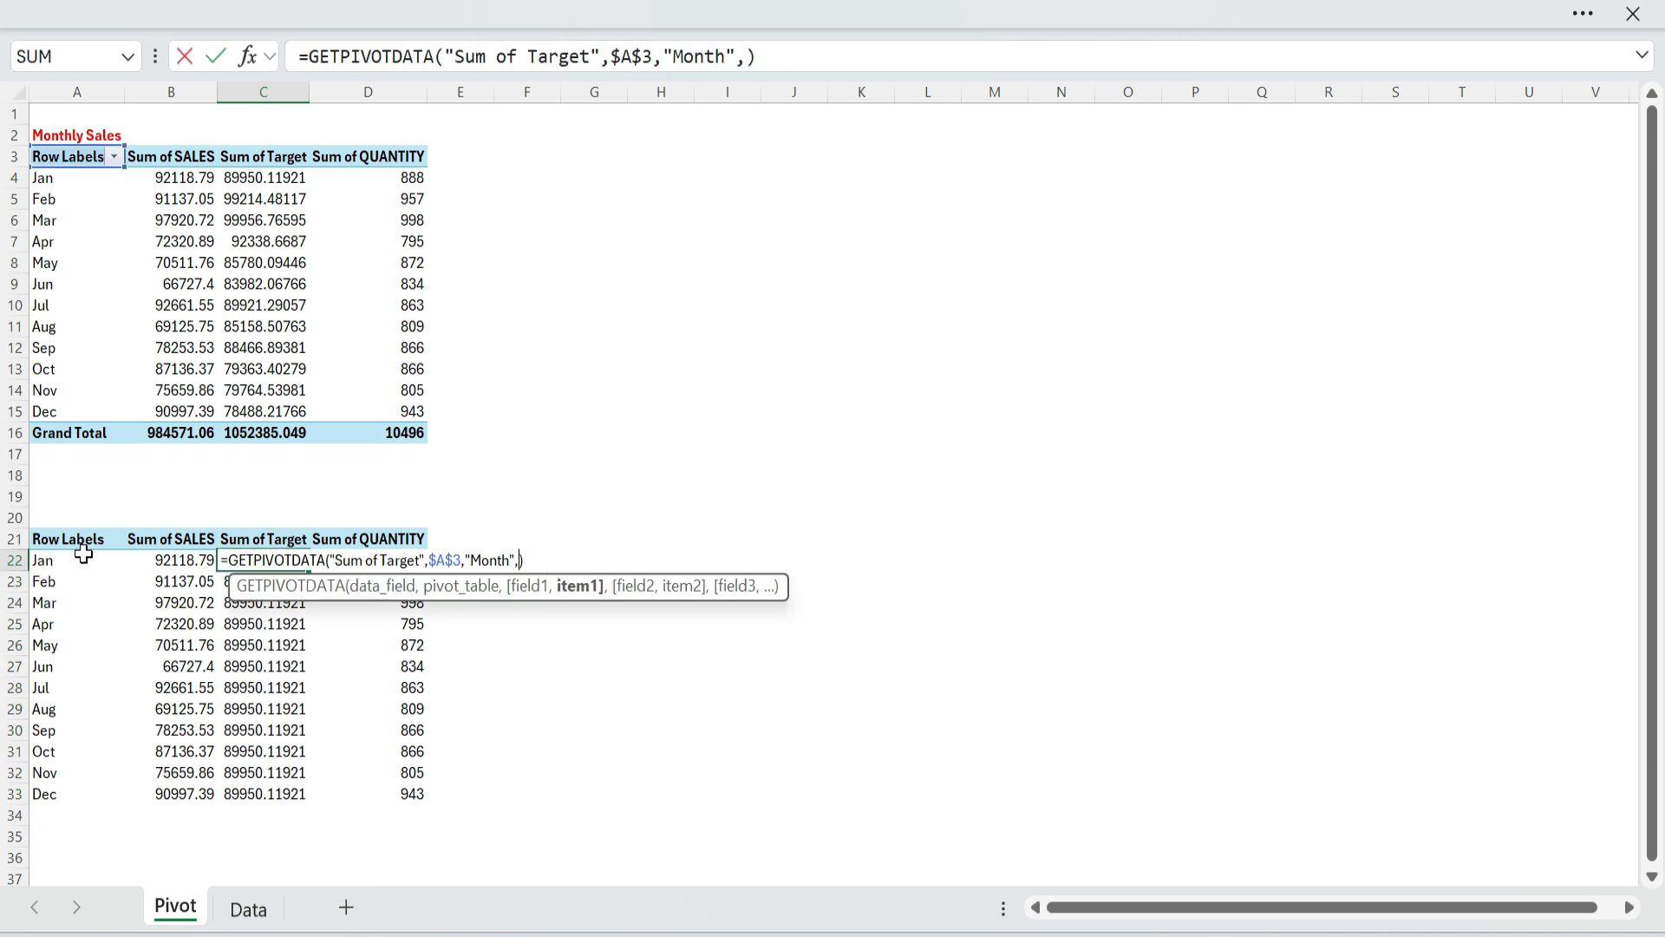
click(50, 567)
key(Return)
key(Up)
key(ctrl+shift+Down)
key(ctrl+d)
key(Left)
key(Right)
key(Left)
key(shift+Right)
key(ctrl+shift+Down)
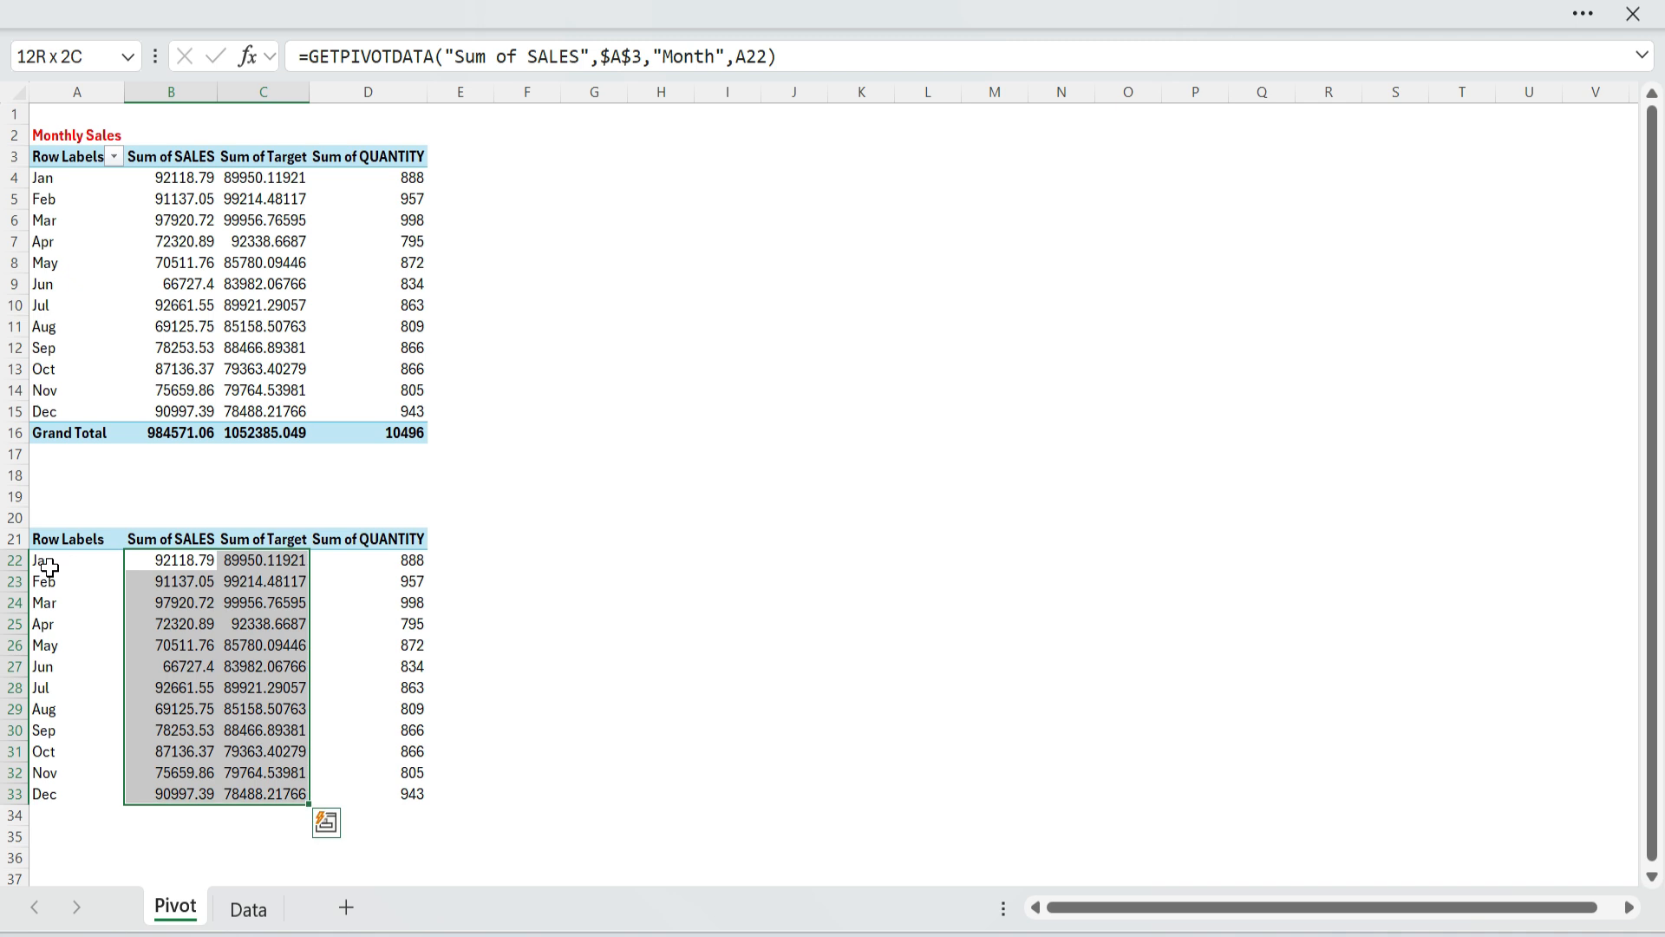
Clear the quantity values in D22:D33 of the copied table.
key(Up)
key(Right)
key(Right)
key(Down)
key(Up)
key(Down)
key(ctrl+shift+Down)
key(Delete)
Rename the header in D21 to Below and add the header Above in E21.
key(Up)
key(BackSpace)
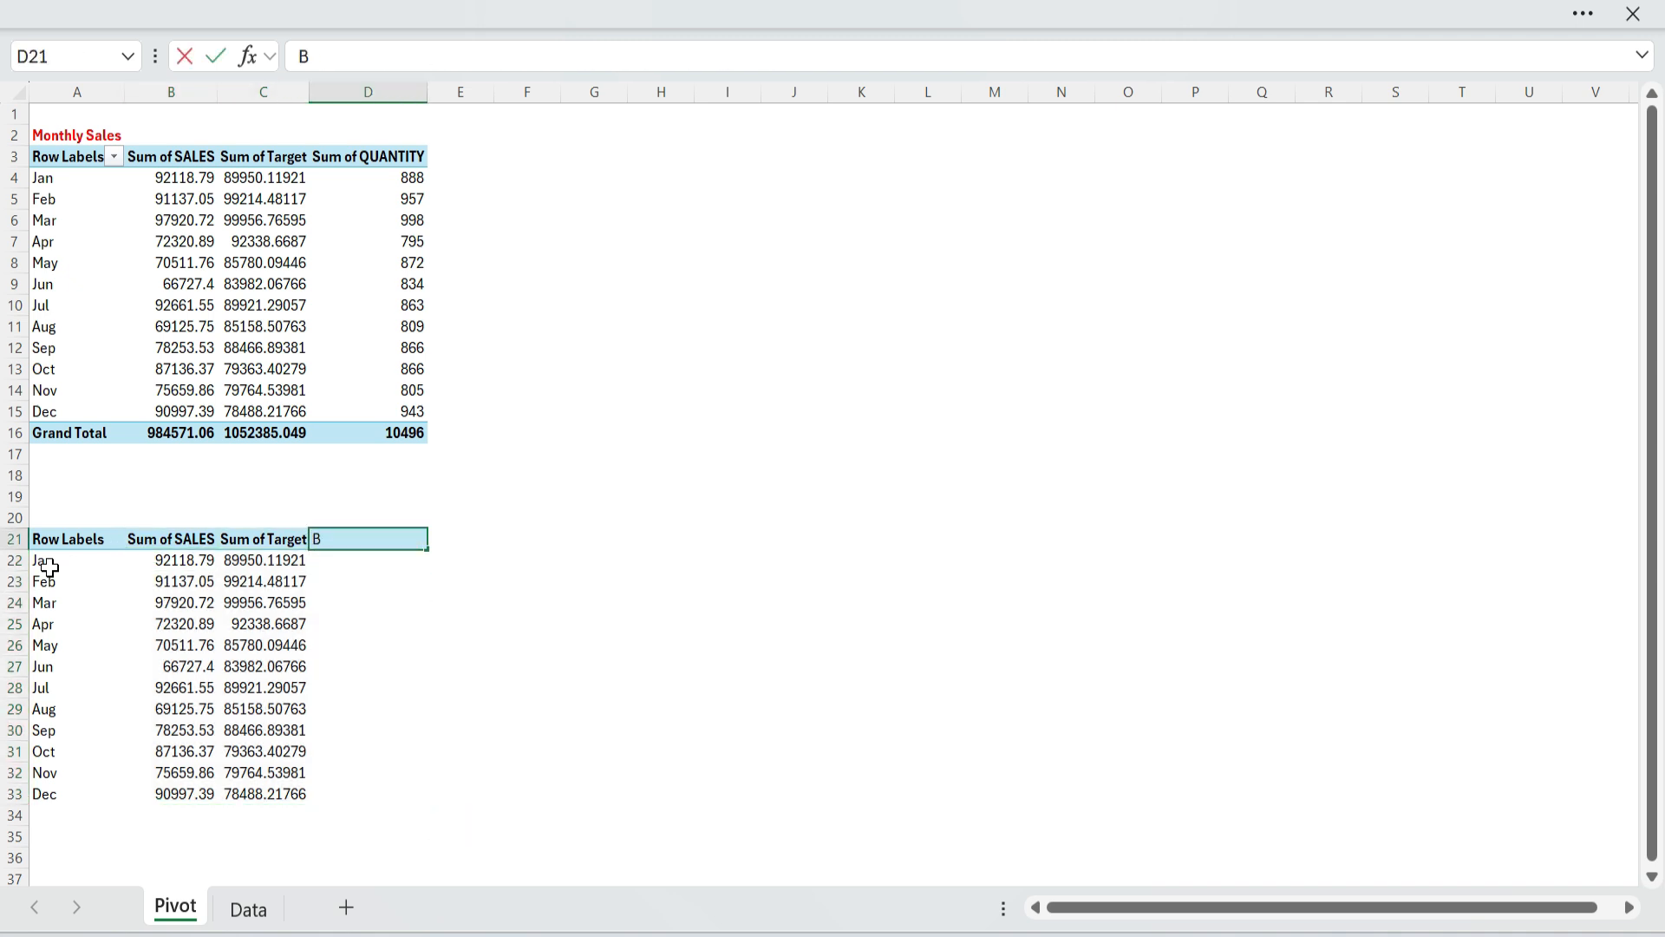
key(Tab)
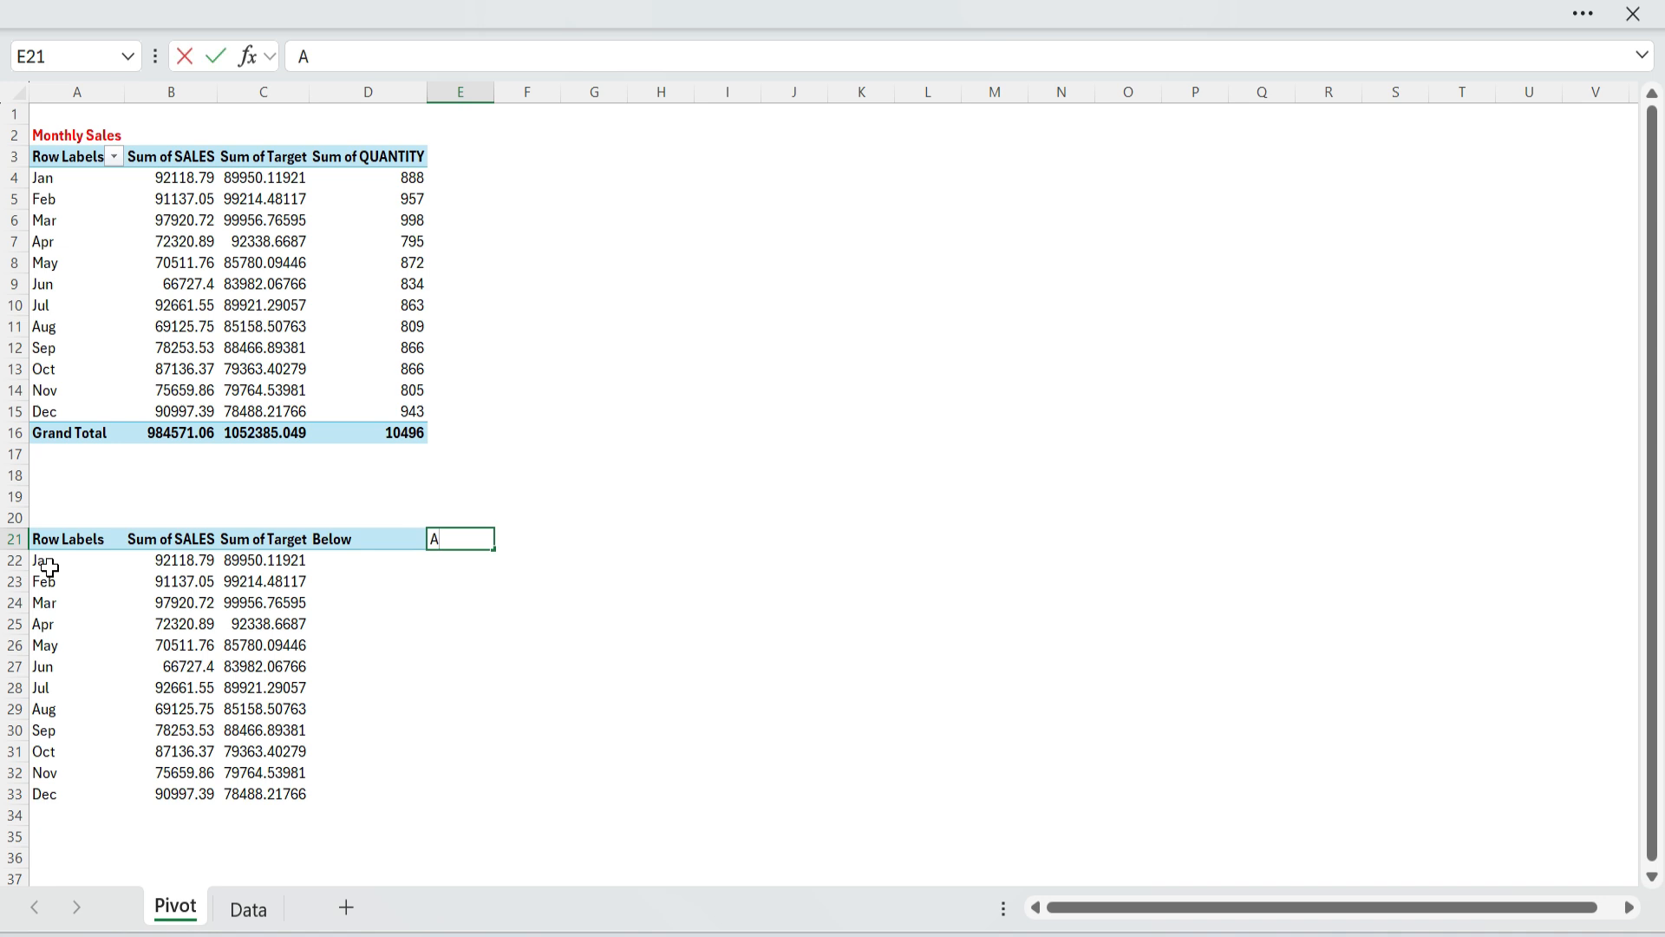
text(Above)
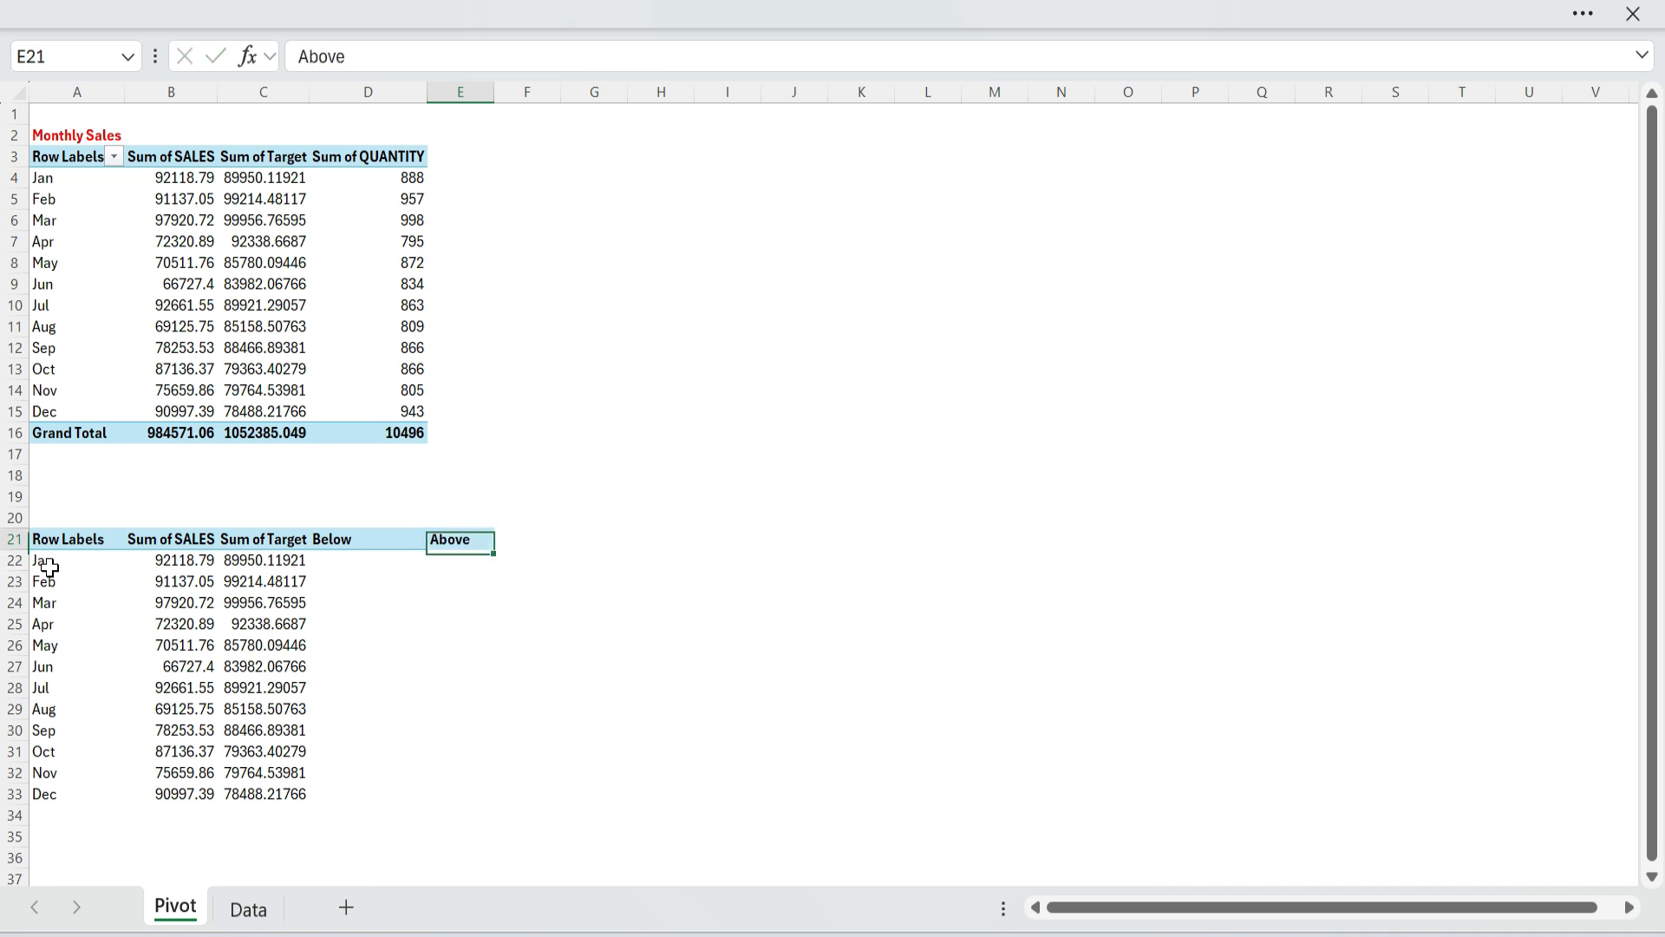
Enter =IF(B22<C22,B22,NA()) in D22 to return January's sales when they are below target.
click(347, 559)
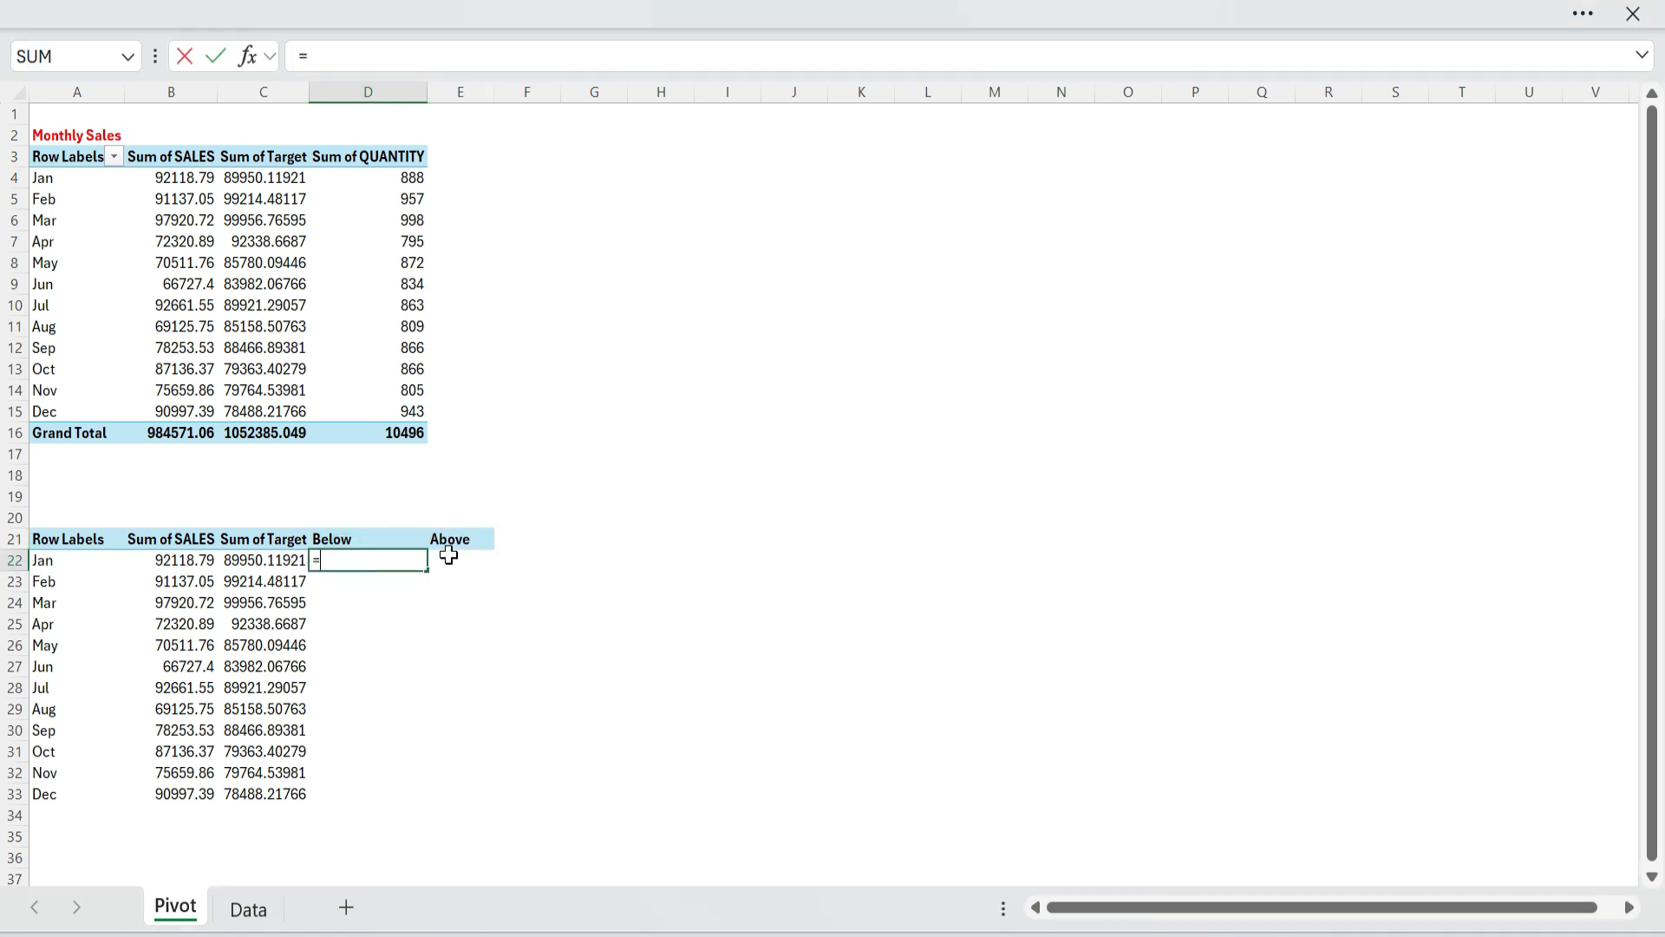
text(=)
key(Left)
key(Left)
text(<)
key(Left)
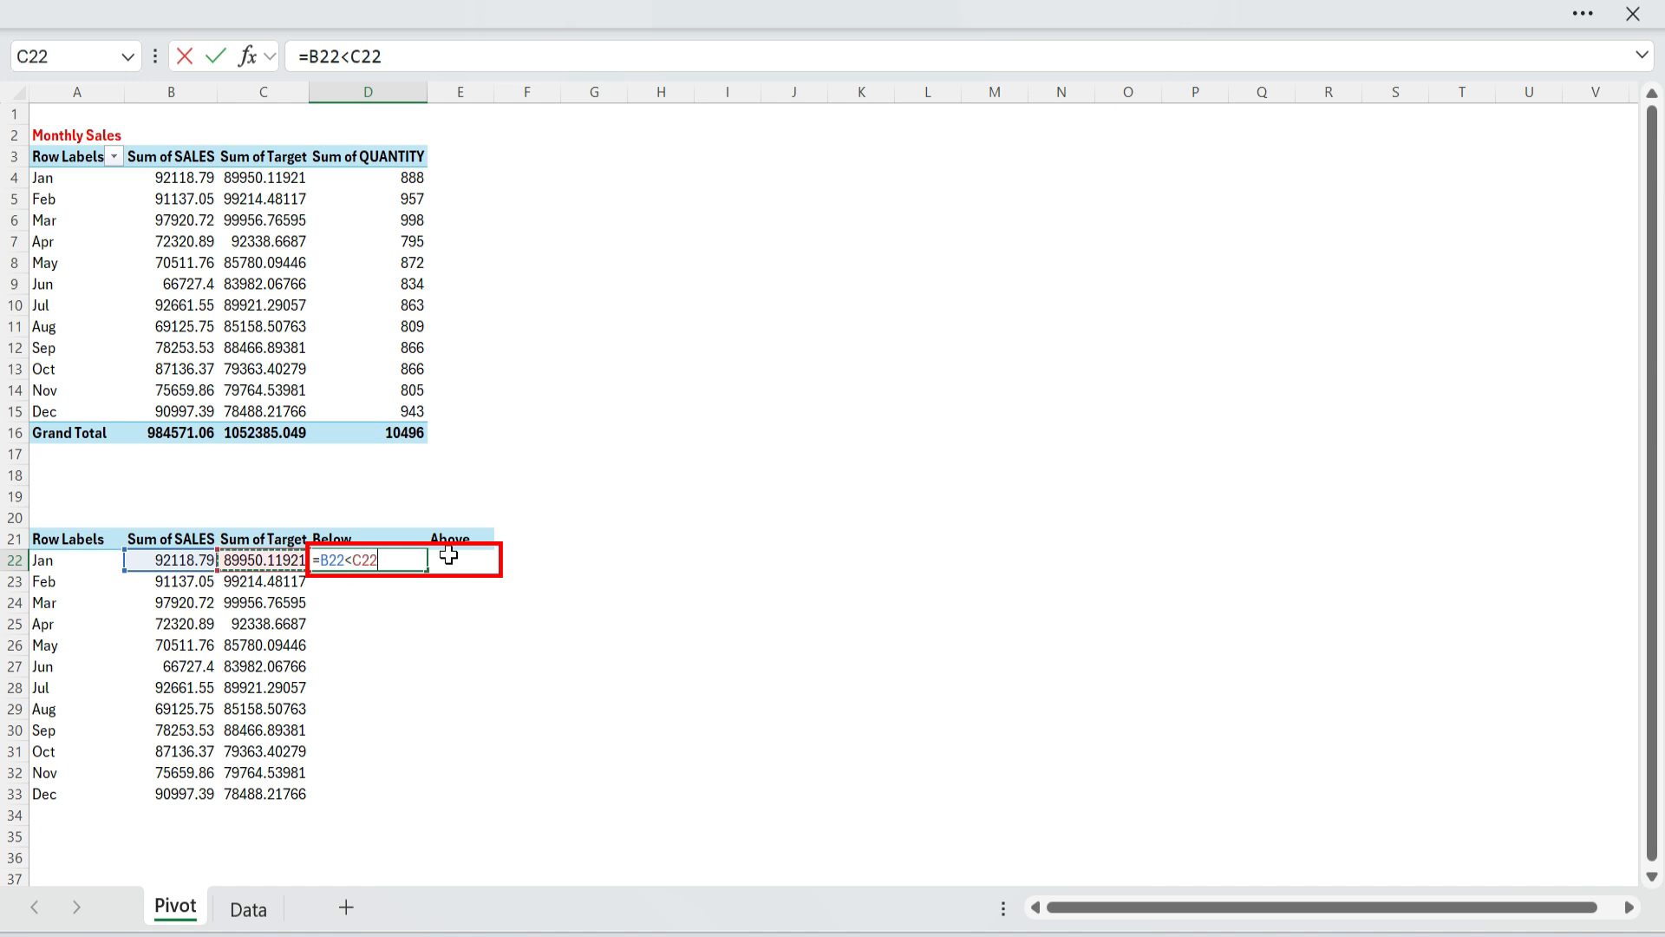
text(,)
click(185, 562)
click(320, 560)
text(if()
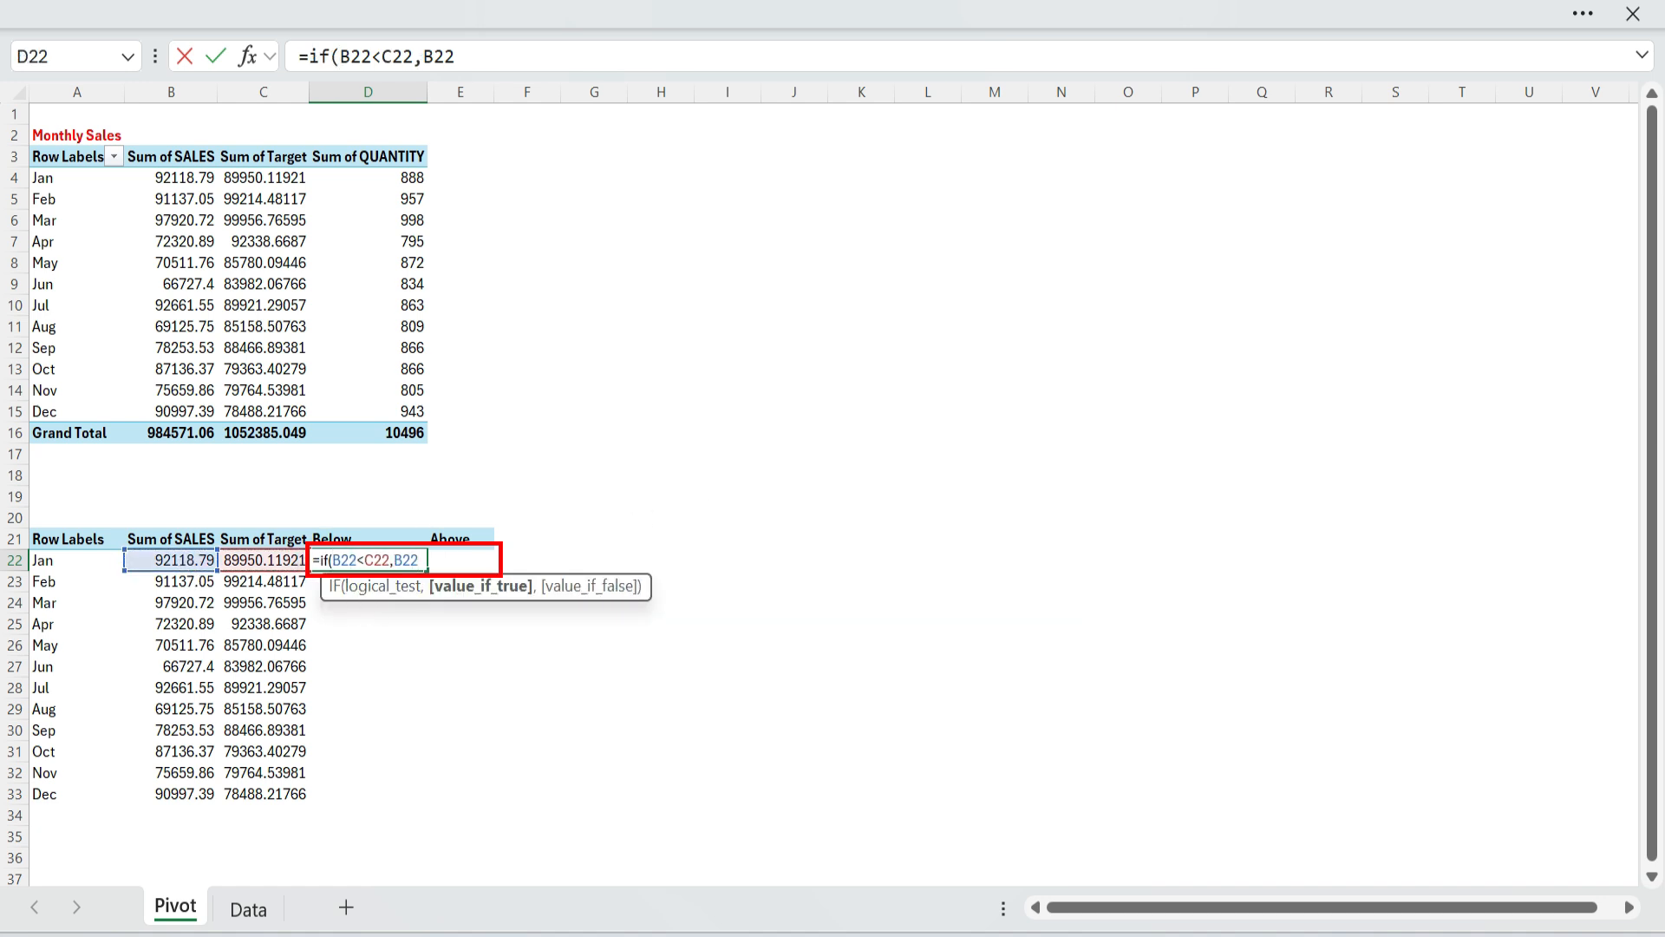
text(,N)
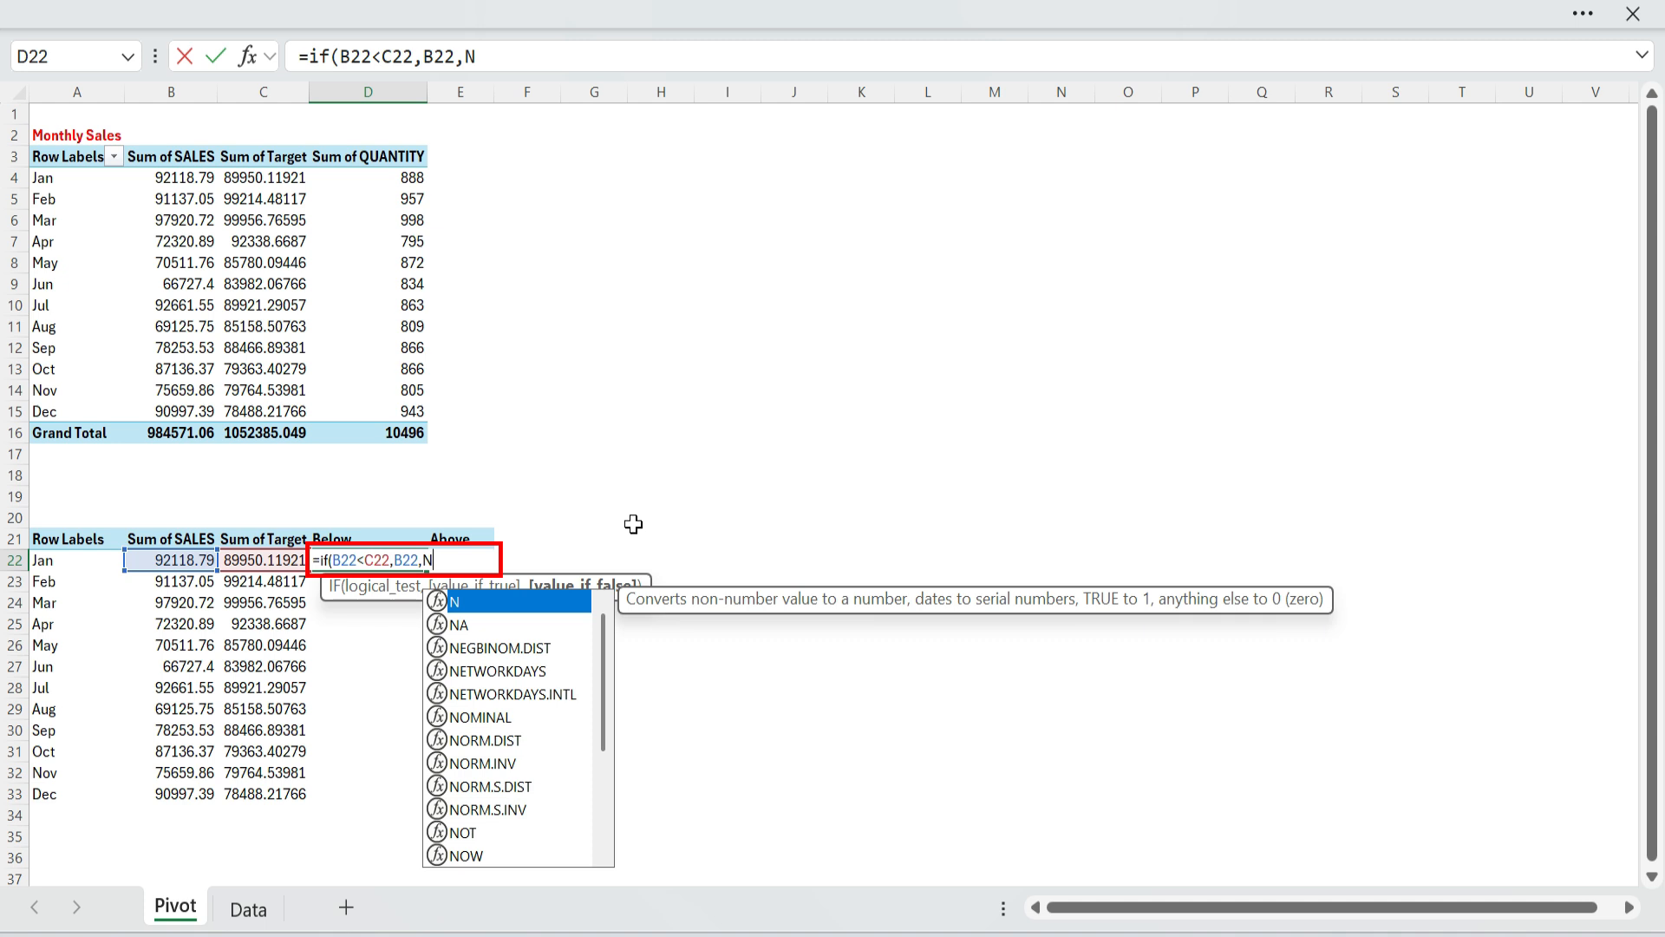
text(a())
key(Return)
Fill the D22 formula down the Below column to D33.
key(Down)
key(Down)
key(Down)
key(Down)
key(Down)
key(Down)
key(Down)
key(Down)
key(Down)
key(Down)
key(ctrl+shift+Up)
key(ctrl+d)
Enter =IF(B22>=C22,B22,NA()) in E22 to return January's sales when they meet or exceed the target.
key(ctrl+Up)
key(Right)
text(=if(B22)
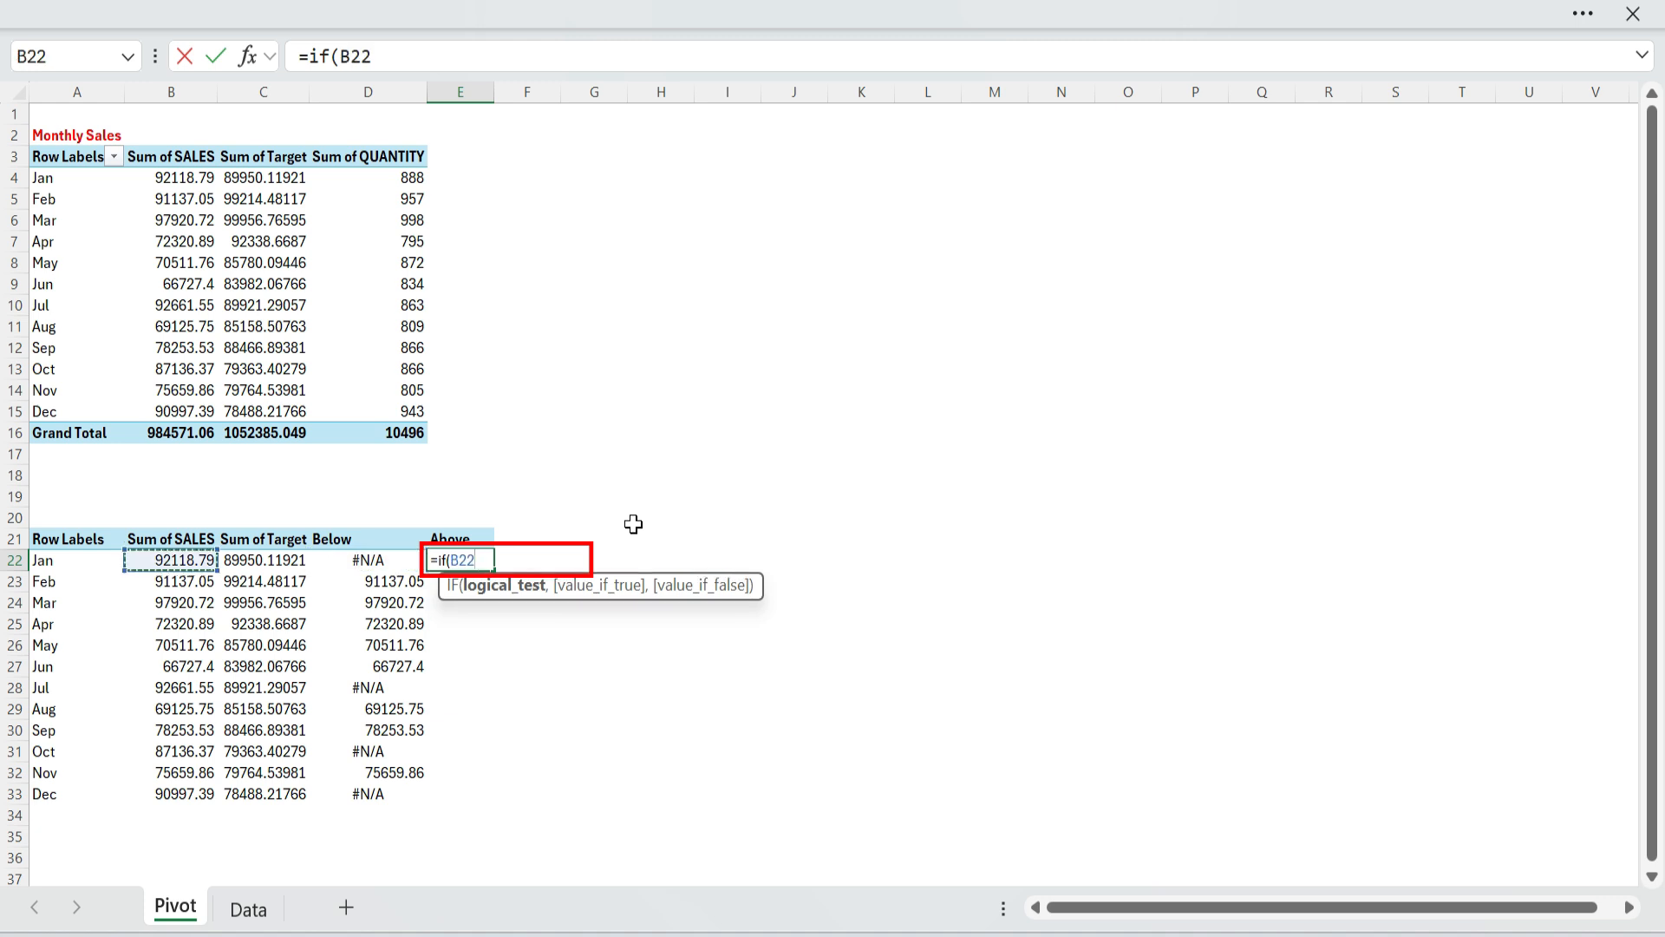
text(>=C22,)
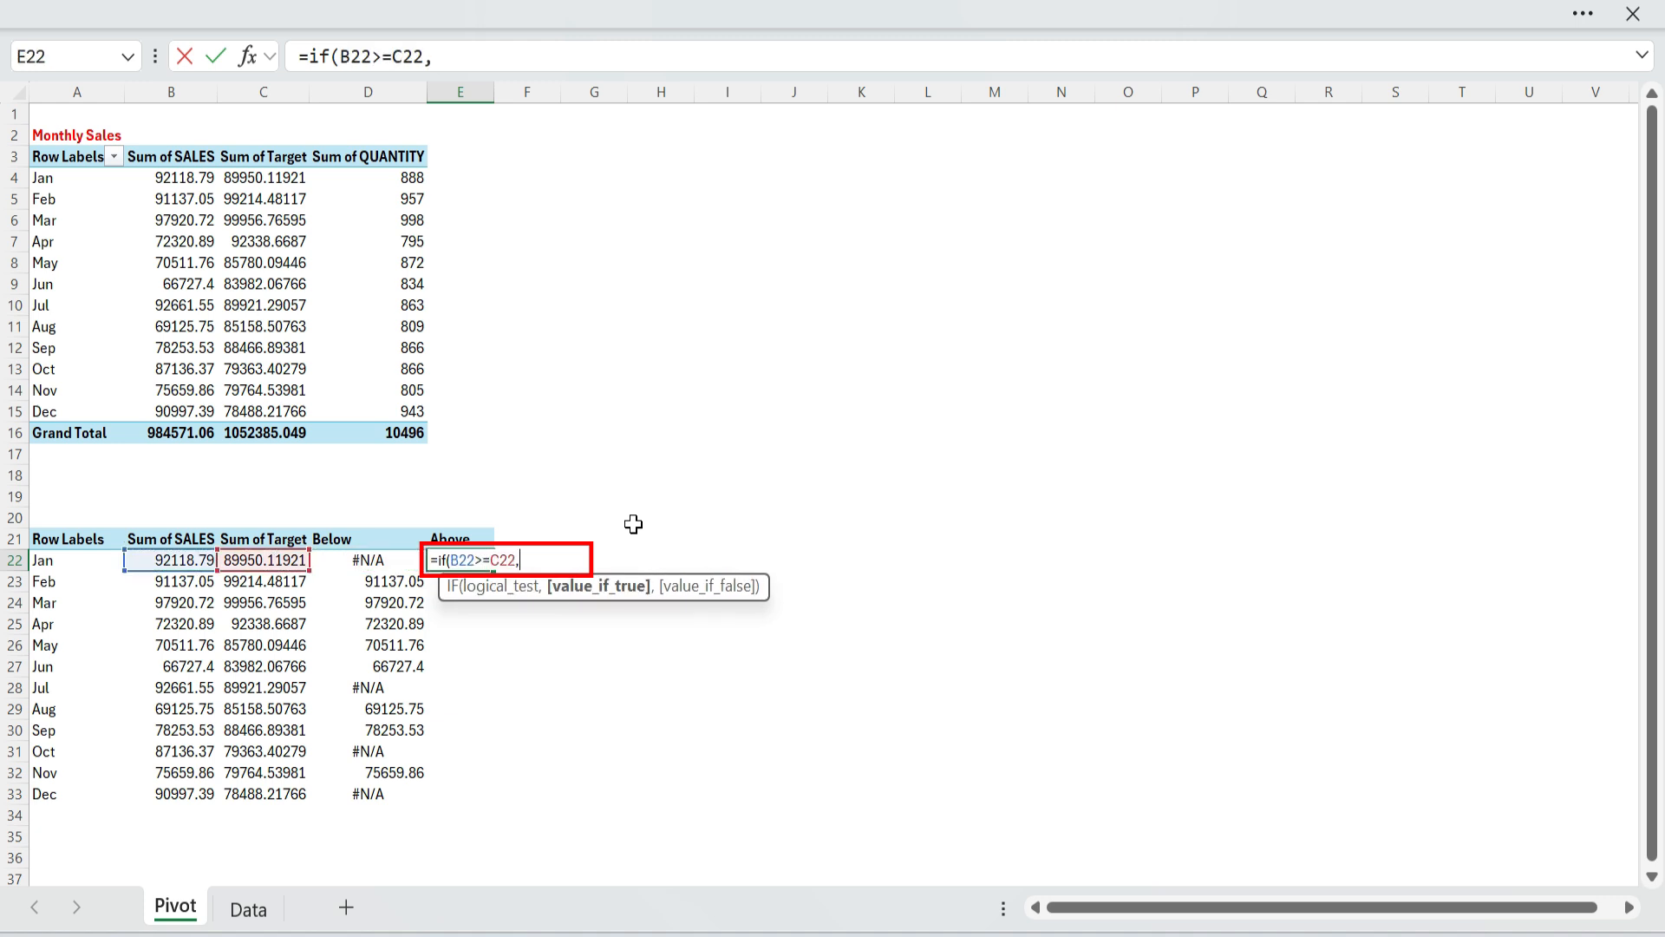
click(168, 562)
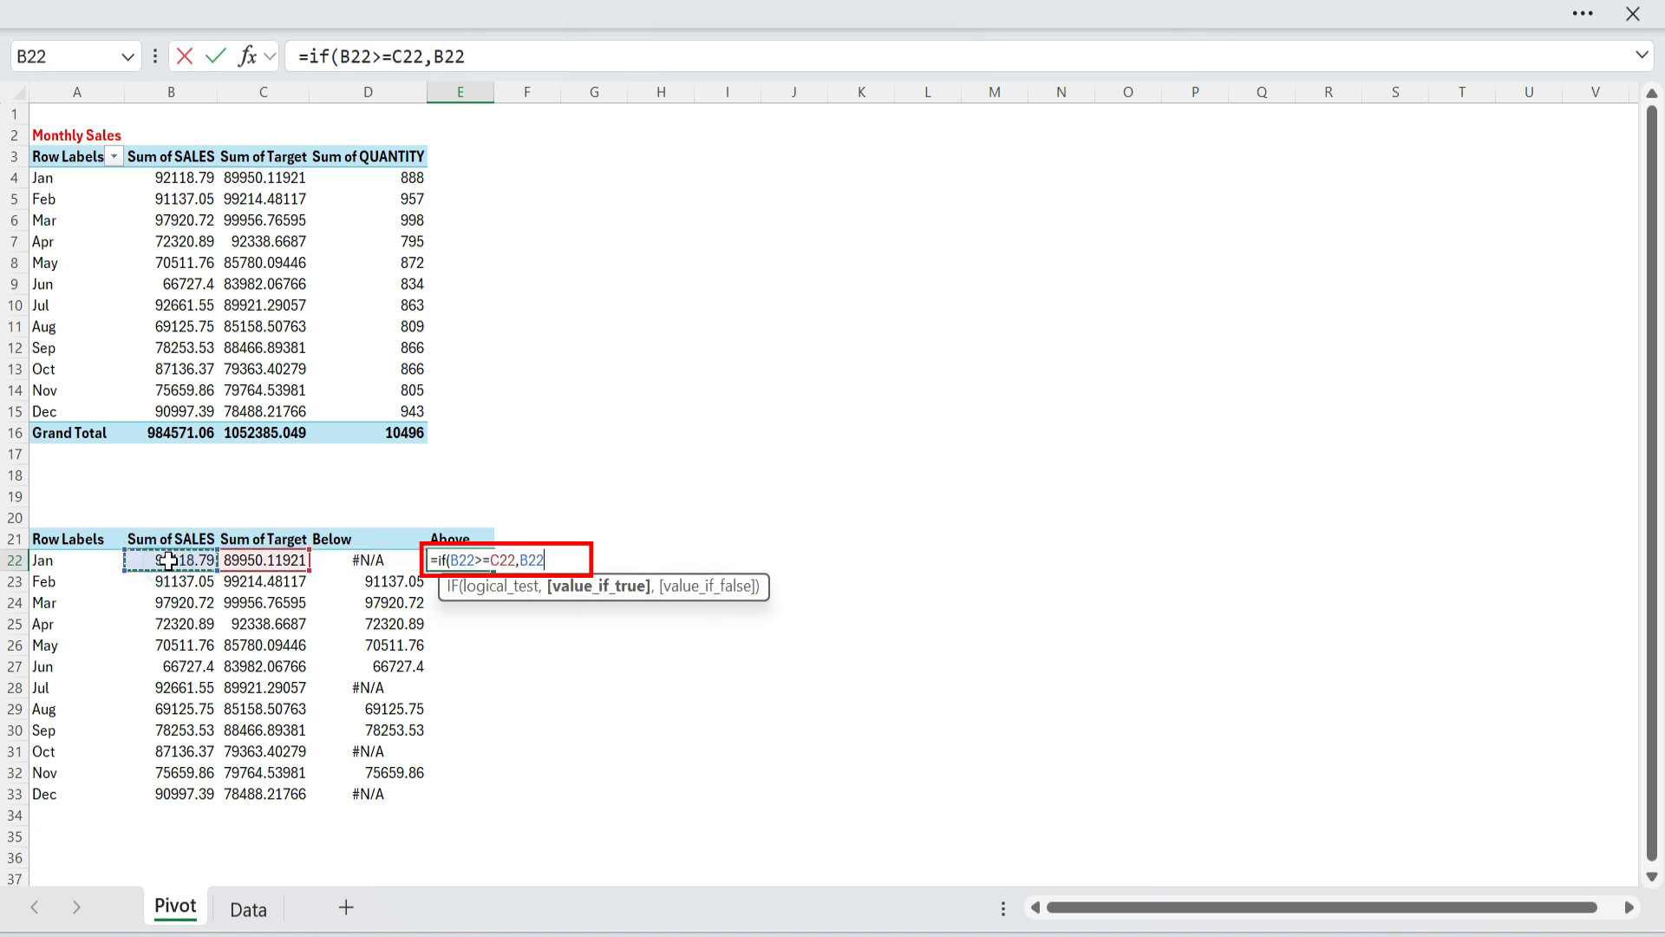
text(,na())
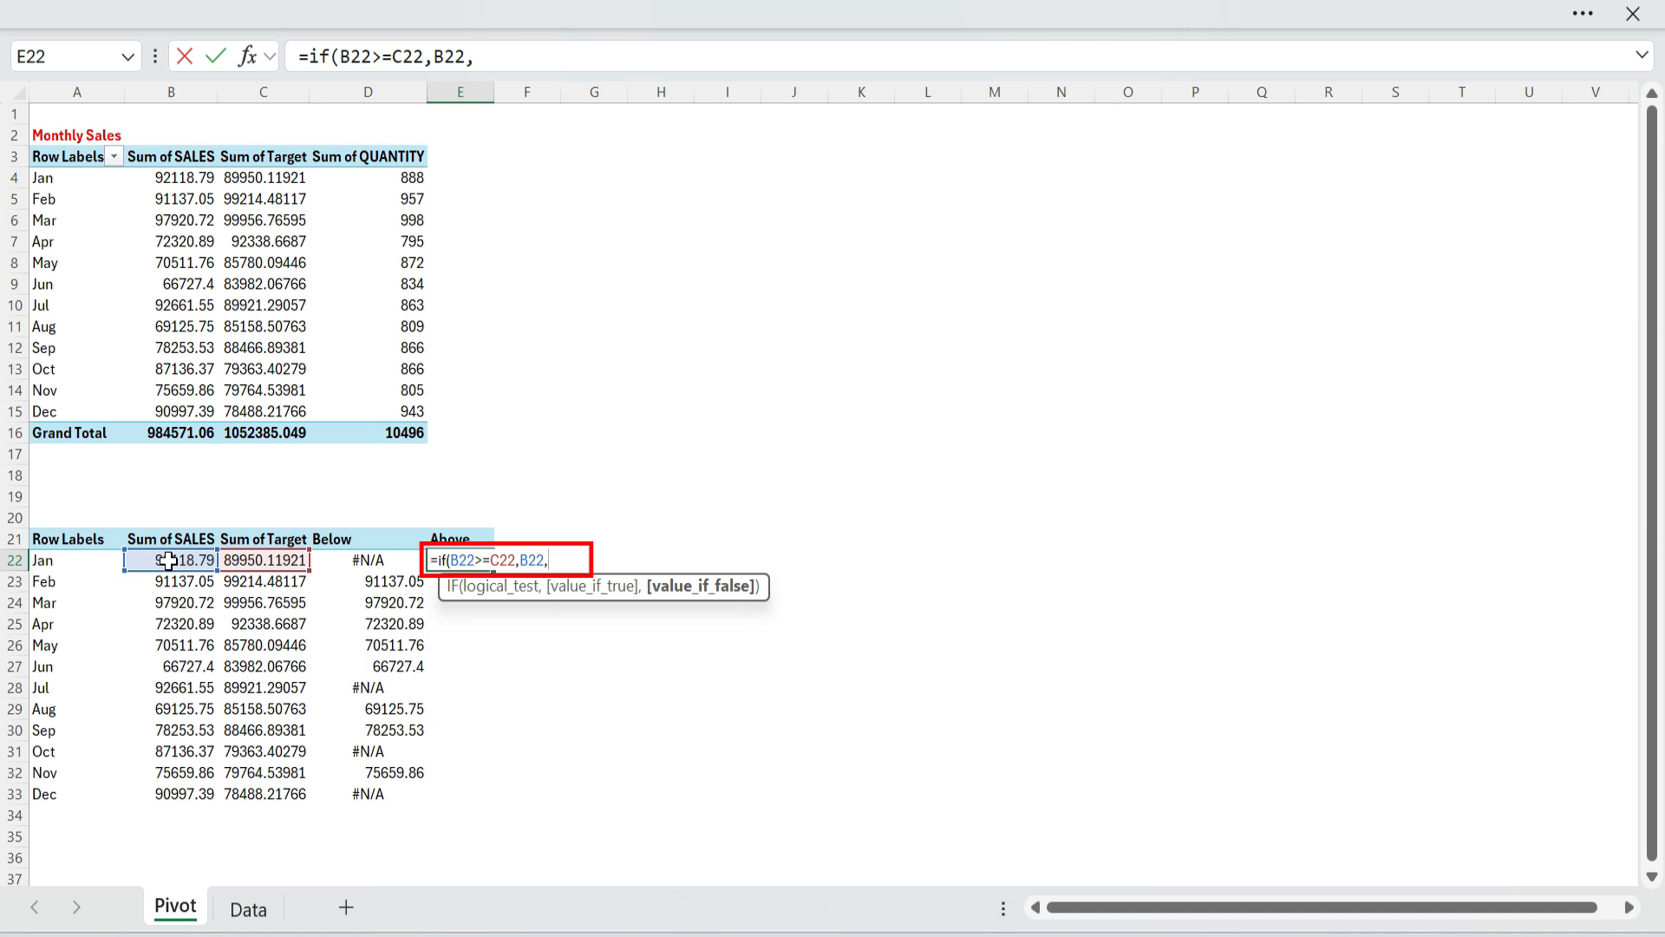
key(Return)
Fill the E22 formula down the Above column to E33.
key(Up)
key(Left)
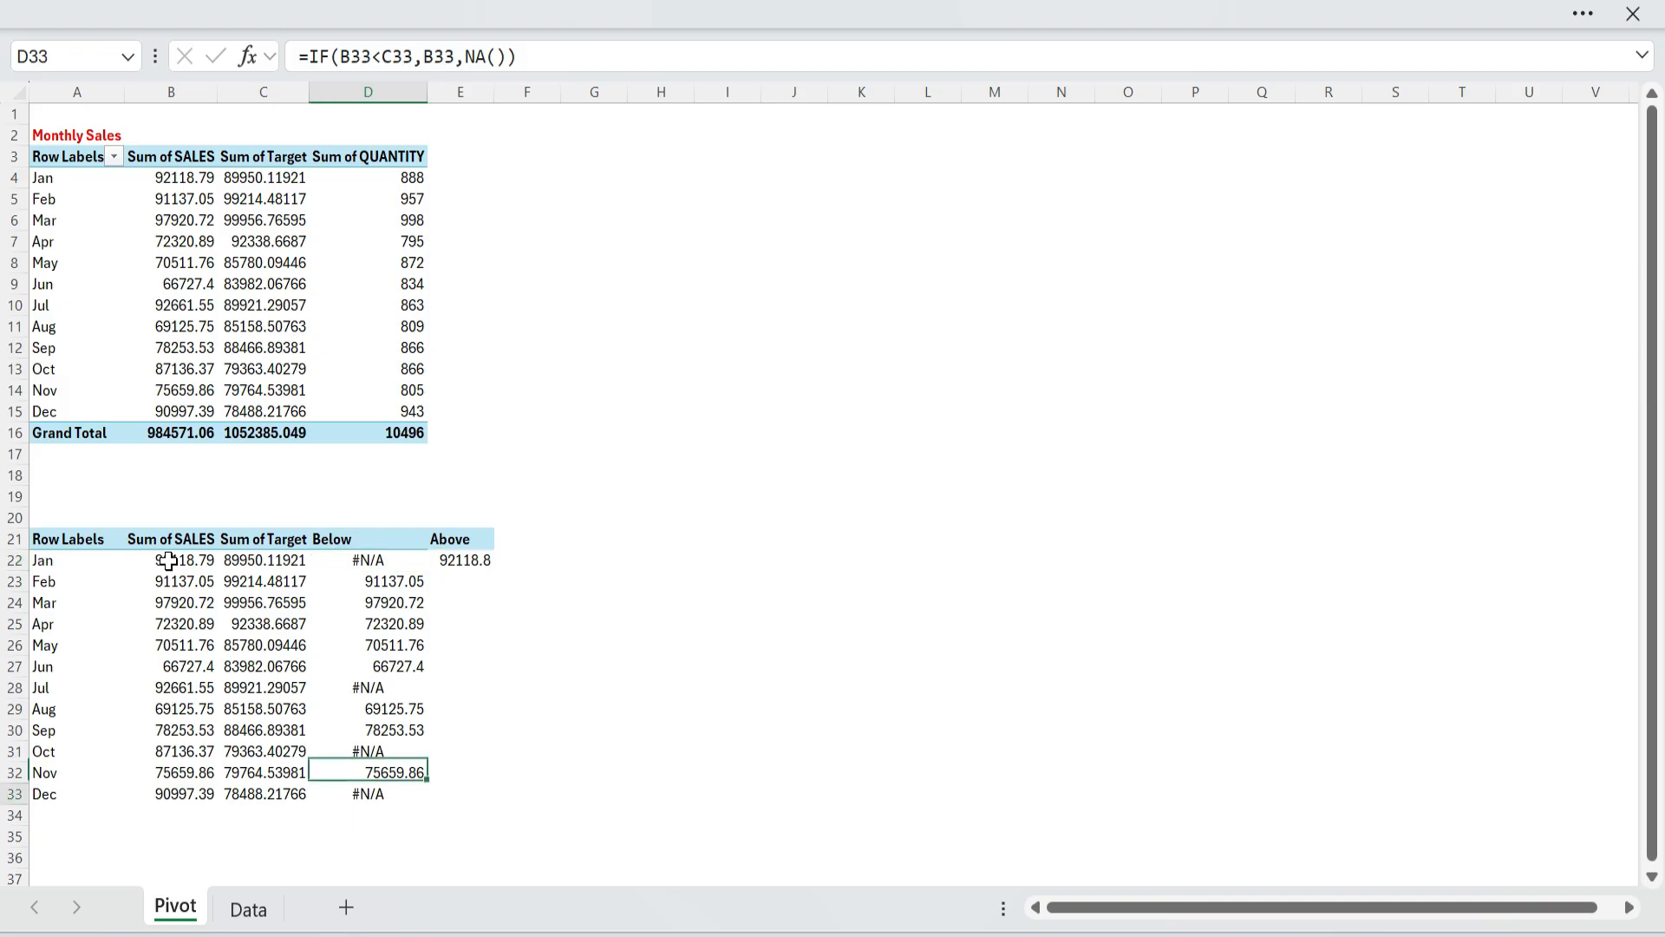
key(ctrl+Down)
key(Right)
key(ctrl+shift+Up)
key(ctrl+d)
Rename the helper table headers in A21, B21 and C21 to Month, SALES and Target.
key(Up)
key(Left)
key(ctrl+Up)
key(ctrl+Left)
text(Month)
key(Tab)
text(SALES)
key(Tab)
key(F2)
key(Home)
key(Delete)
key(Delete)
key(Delete)
key(Delete)
key(Delete)
key(Delete)
key(Delete)
key(Return)
key(Up)
key(Right)
key(F2)
key(Escape)
key(Right)
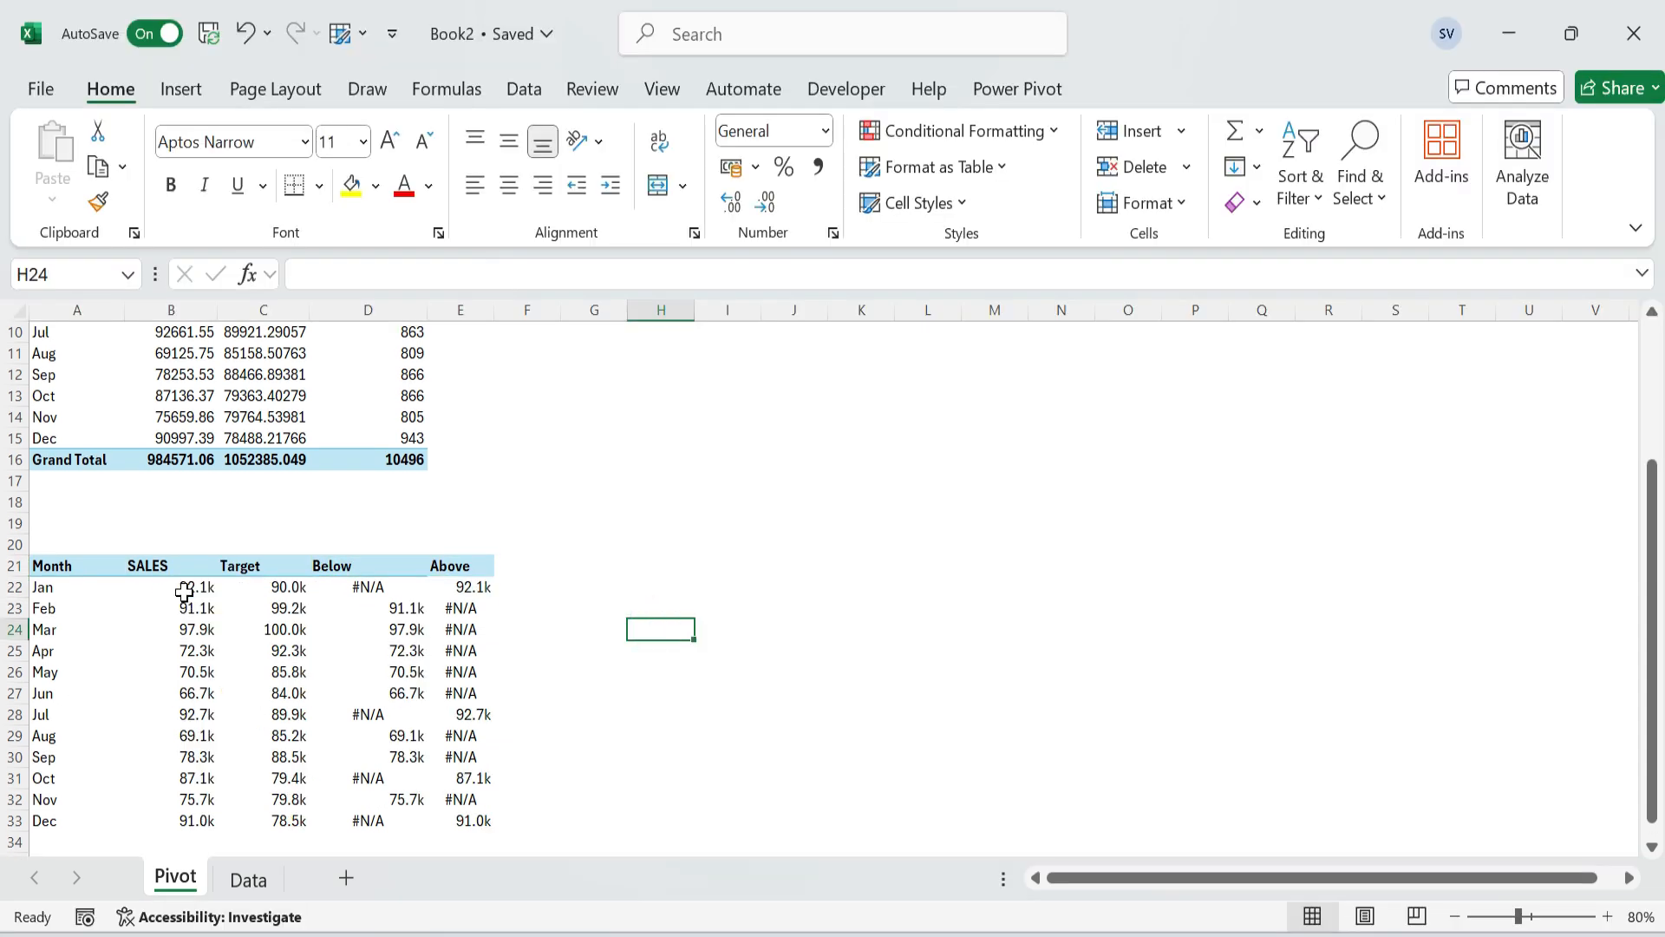
Undo the one-decimal thousands format on B22:E33 and apply the custom number format 0,"k" instead.
drag(179, 591, 499, 828)
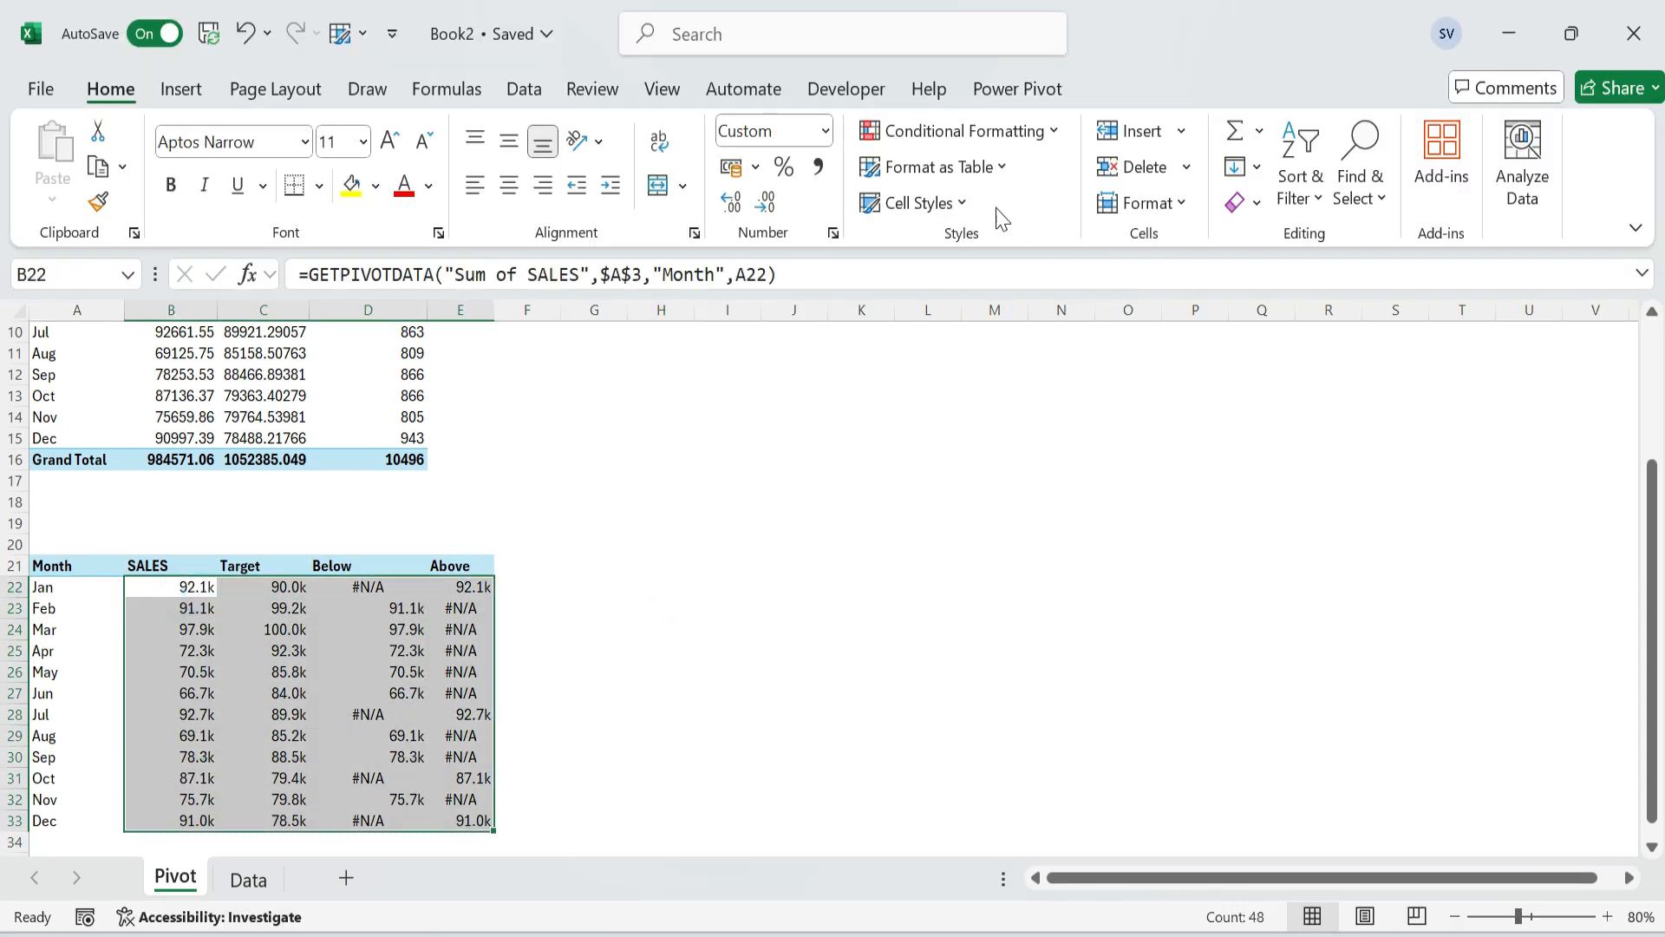
key(ctrl+z)
click(1180, 208)
click(1180, 869)
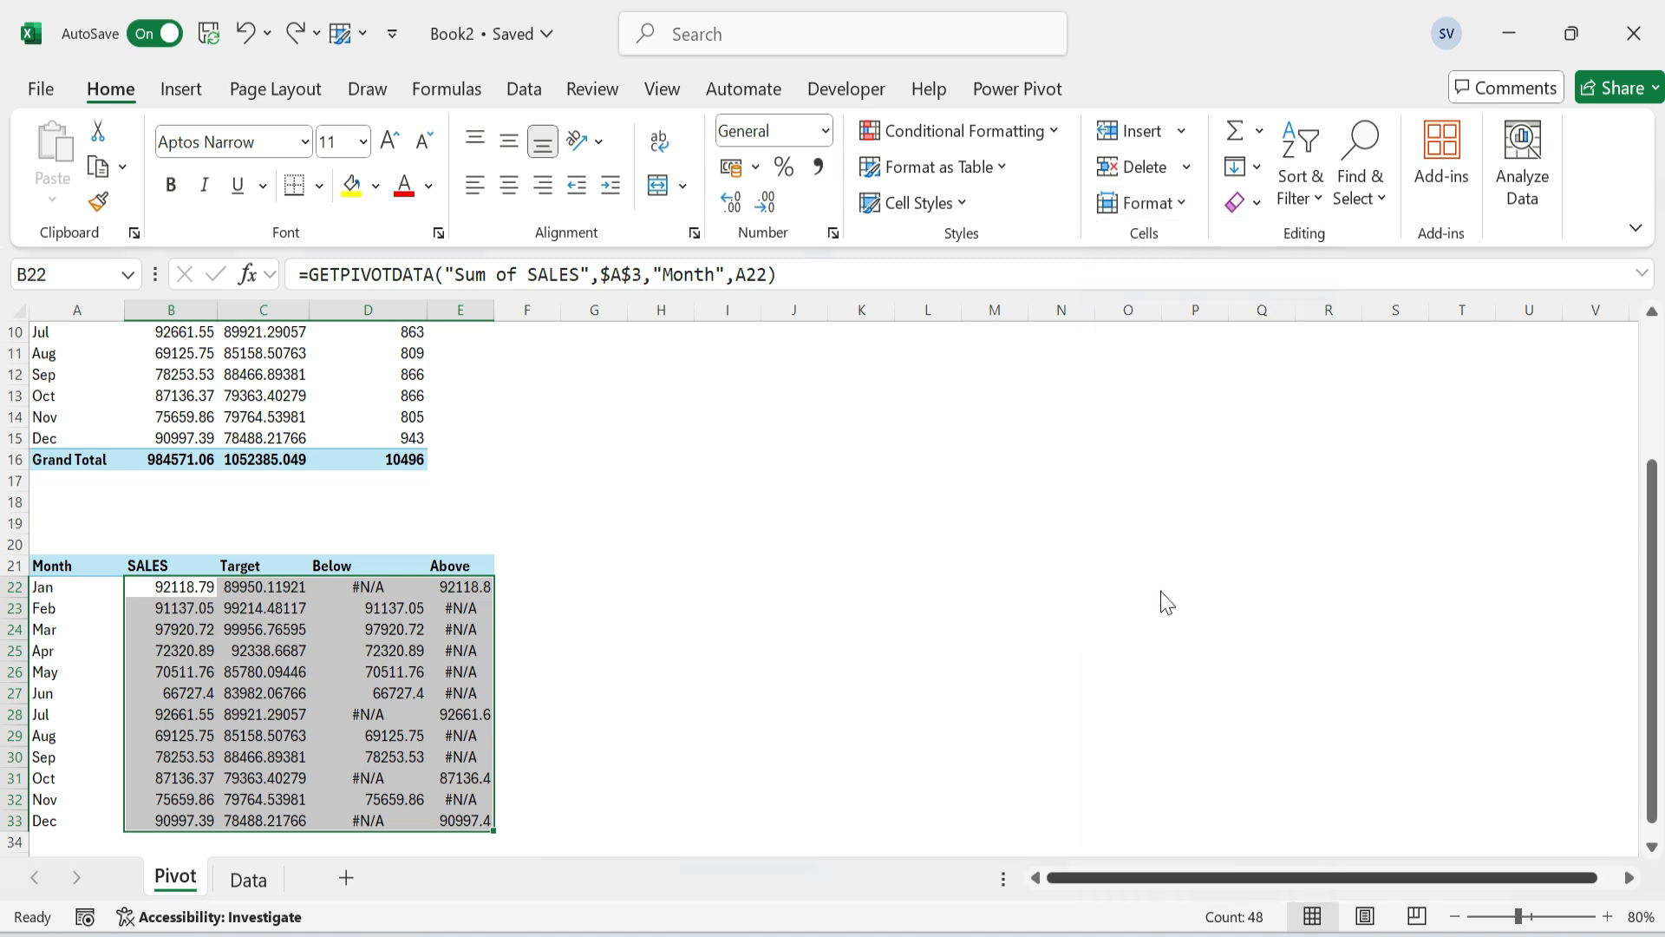
click(813, 533)
double_click(1085, 407)
text(0,"k)
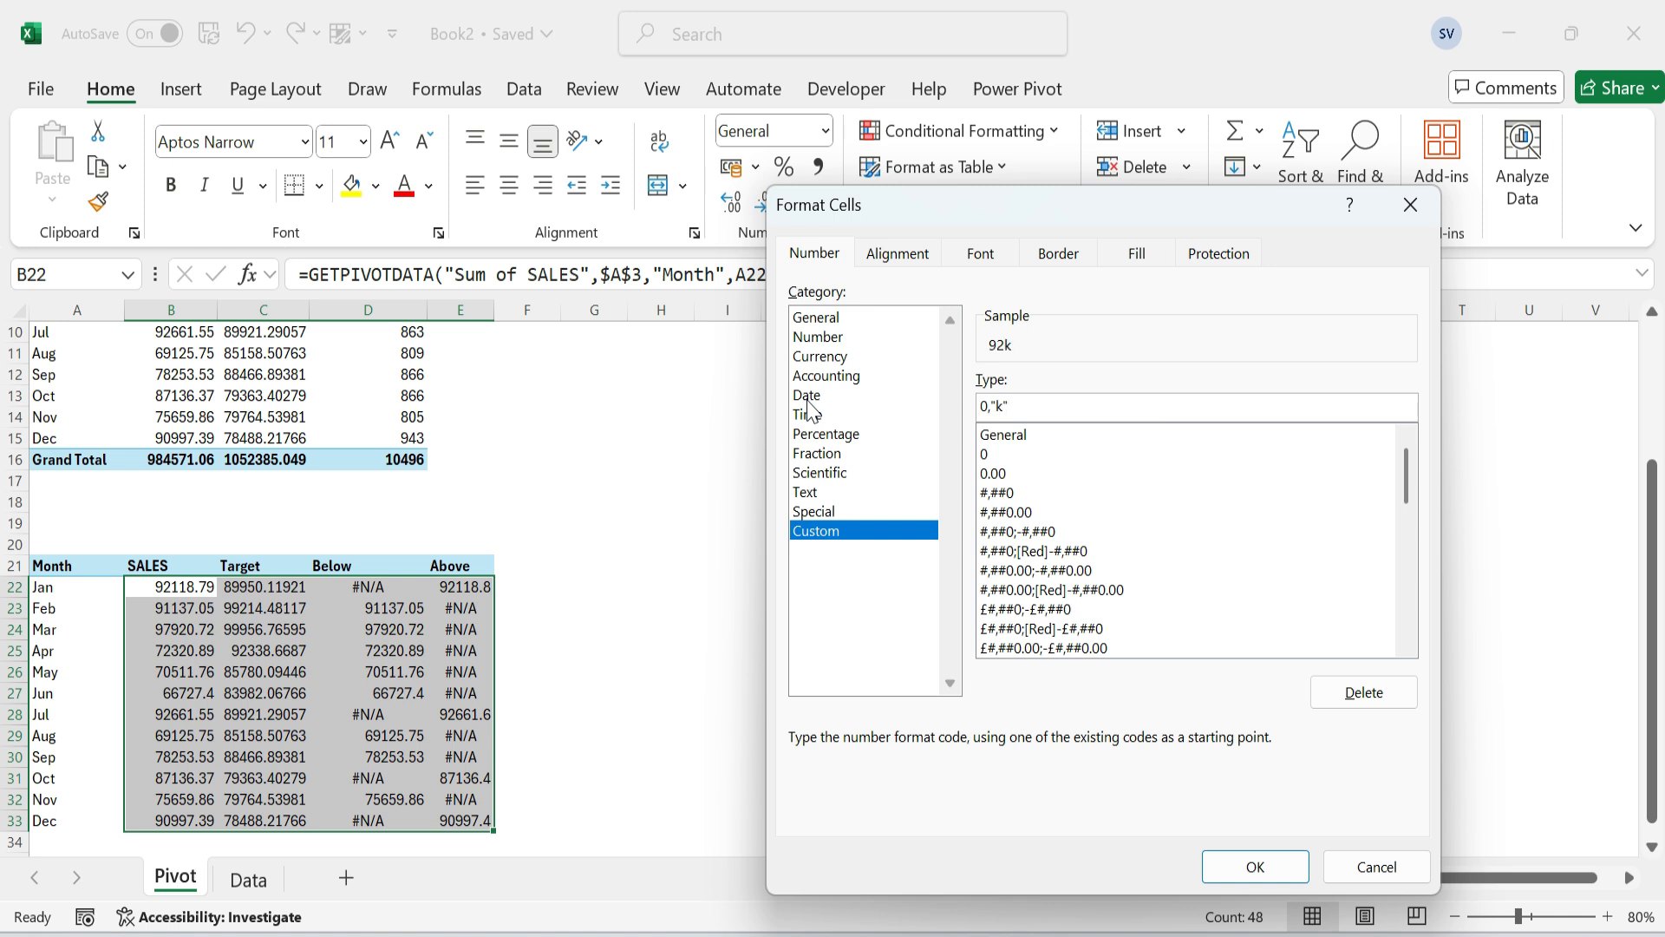
click(1254, 865)
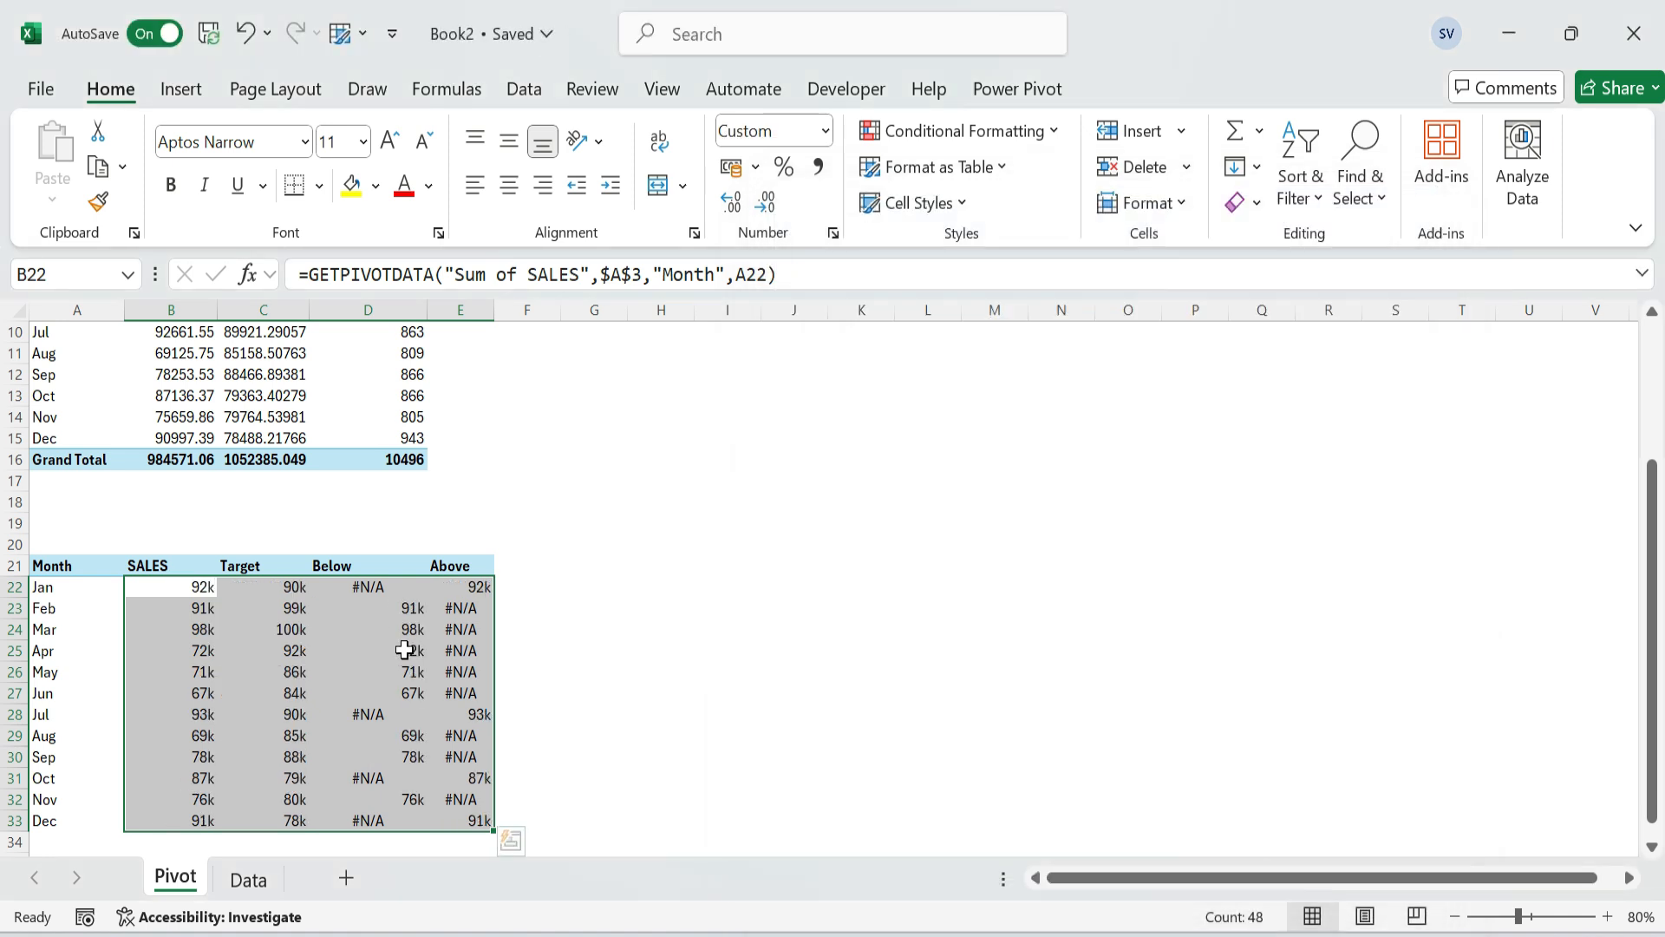
drag(137, 565, 482, 821)
Enter the labels Total Sales in A18 and Total Quantity in A19.
click(89, 471)
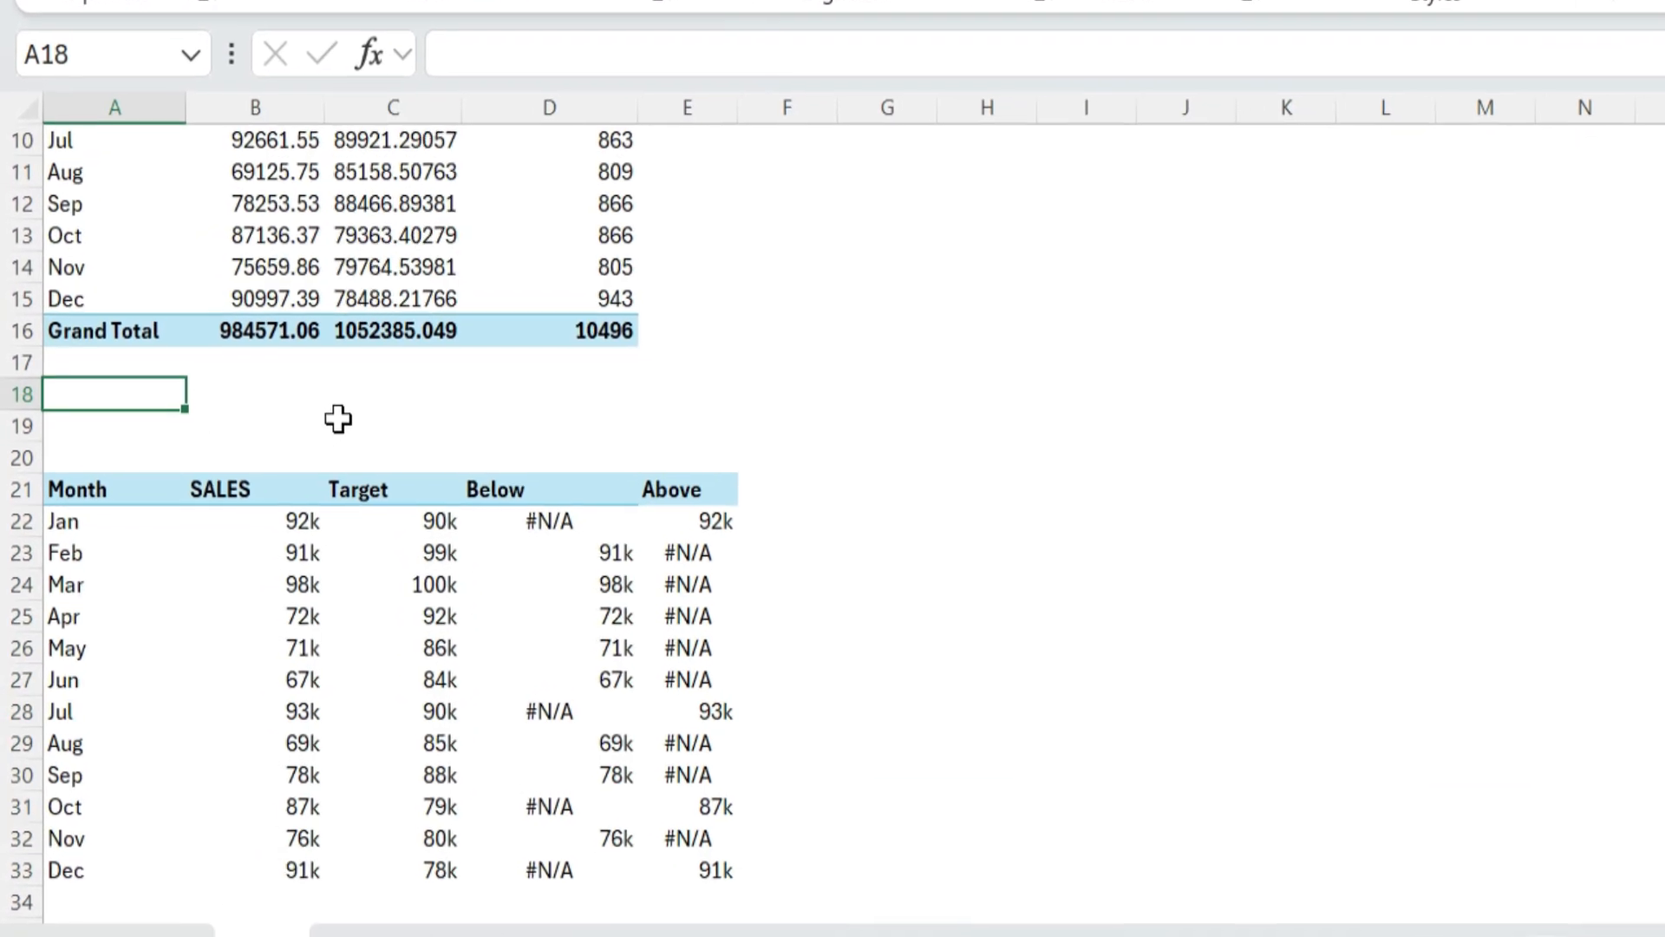
text(Total Sales)
key(Return)
text(Total Quantity)
Apply borders to all cells of the totals block A18:B19.
key(Up)
key(shift+Right)
key(shift+Down)
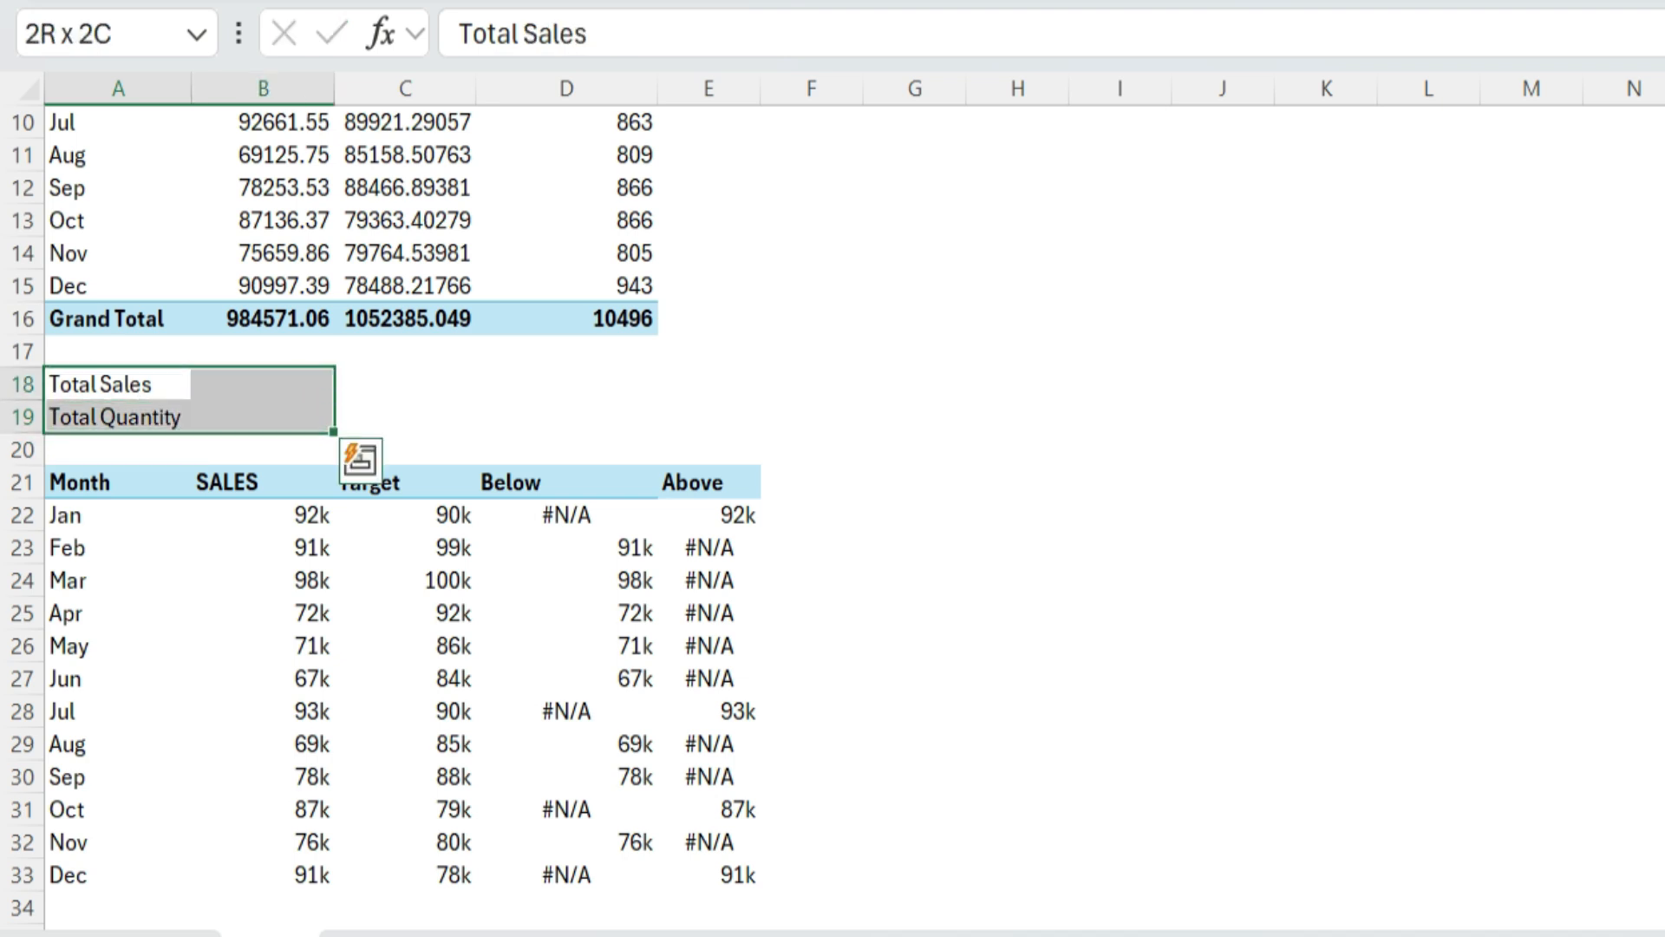
click(536, 343)
Link B18 to the monthly pivot's grand total of sales with =GETPIVOTDATA("Sum of SALES",$A$3).
click(263, 384)
text(=)
key(Up)
key(Up)
key(Up)
key(Up)
key(Up)
key(Up)
key(Up)
key(Up)
key(Up)
key(Up)
key(Up)
key(Up)
key(Up)
key(Up)
key(Up)
key(Up)
key(Up)
key(Down)
key(Down)
key(Down)
key(Down)
key(Down)
key(Down)
key(Down)
key(Down)
key(Down)
key(Down)
key(Down)
key(Down)
key(Down)
key(Down)
key(Down)
key(Return)
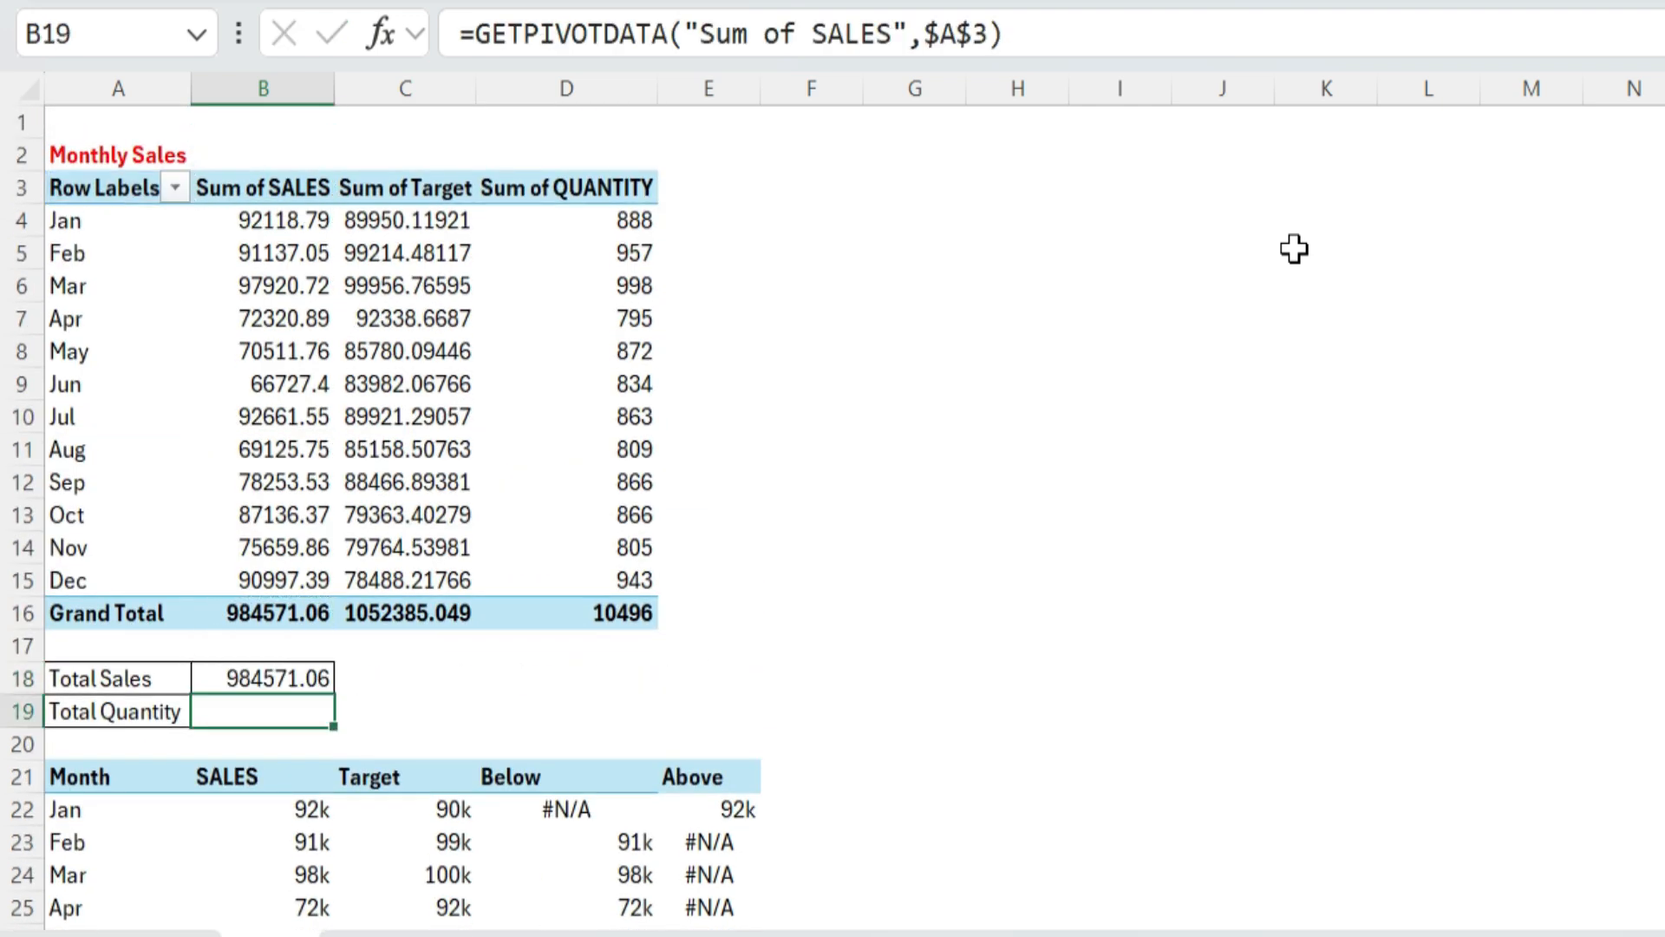
Link B19 to the monthly pivot's grand total of quantity with =GETPIVOTDATA("Sum of QUANTITY",$A$3).
text(=)
key(Up)
key(Up)
key(Up)
key(Right)
key(Right)
key(Right)
key(Left)
key(Return)
Format the Total Sales value in B18 as US dollar accounting without decimals.
key(Up)
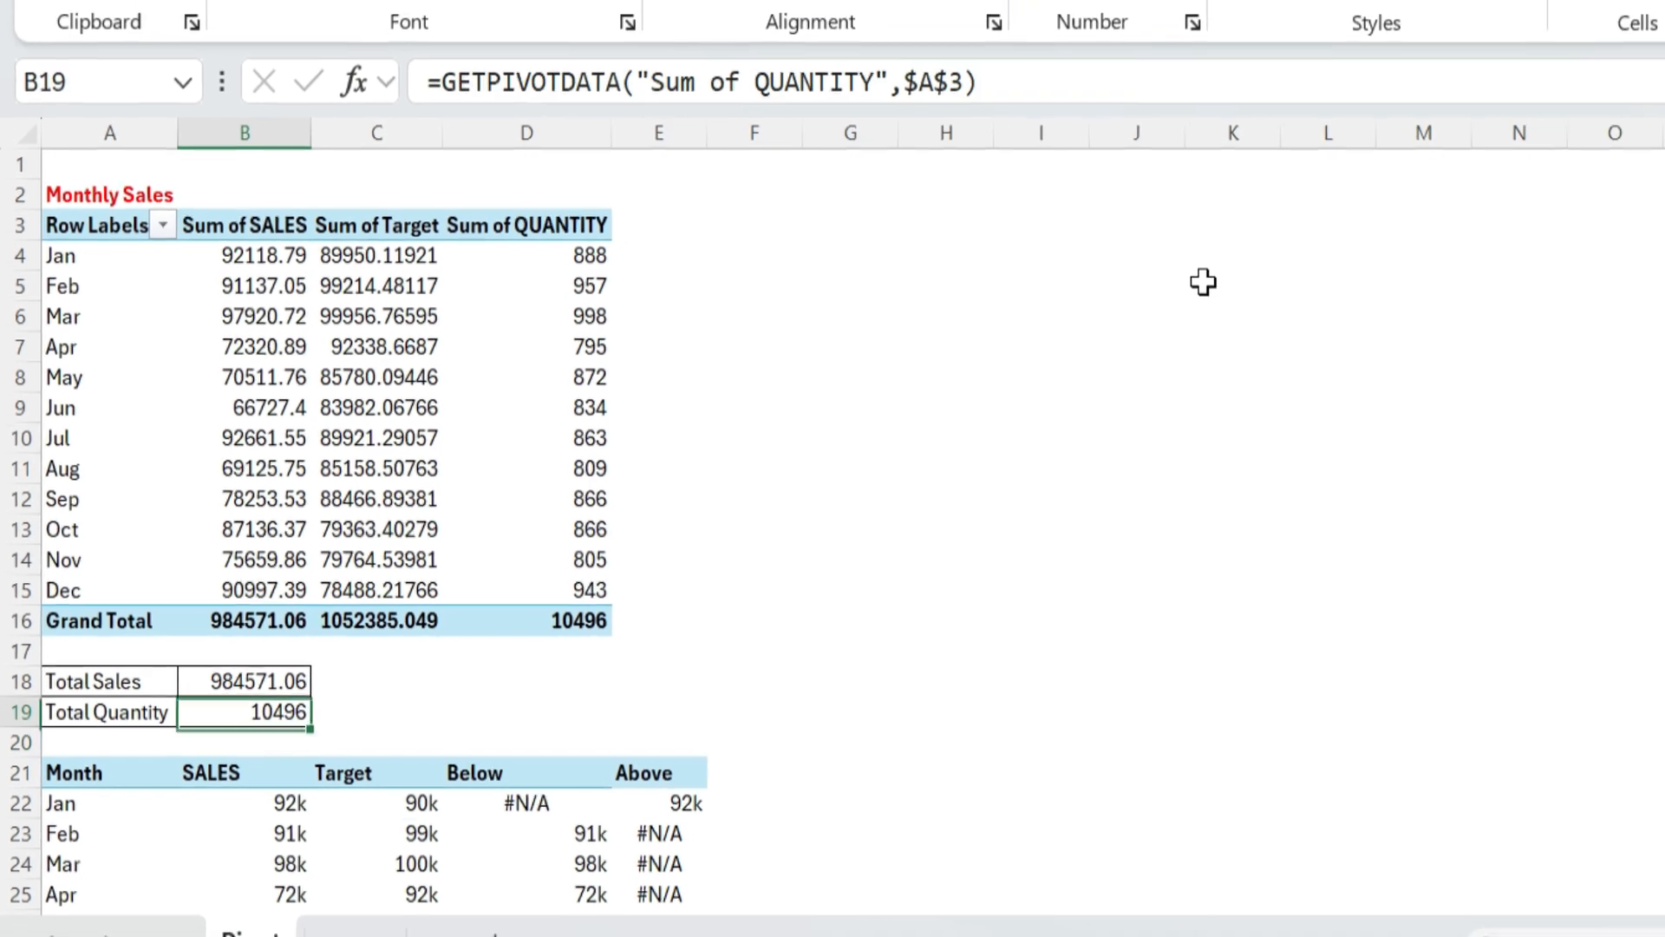
key(Up)
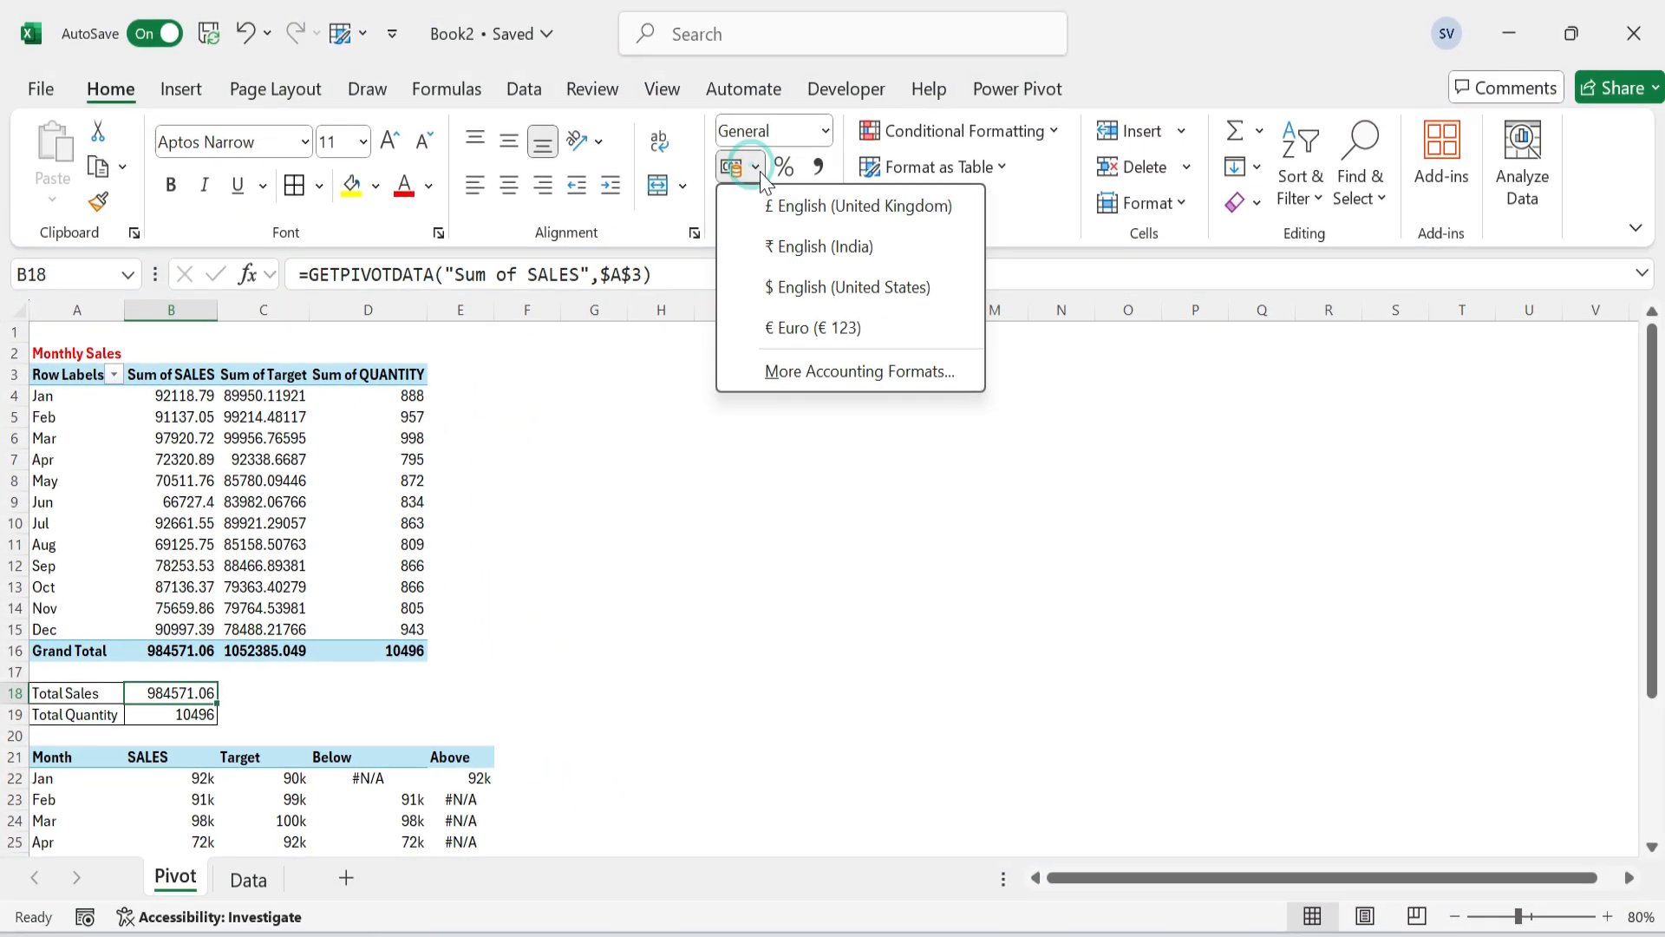
click(826, 282)
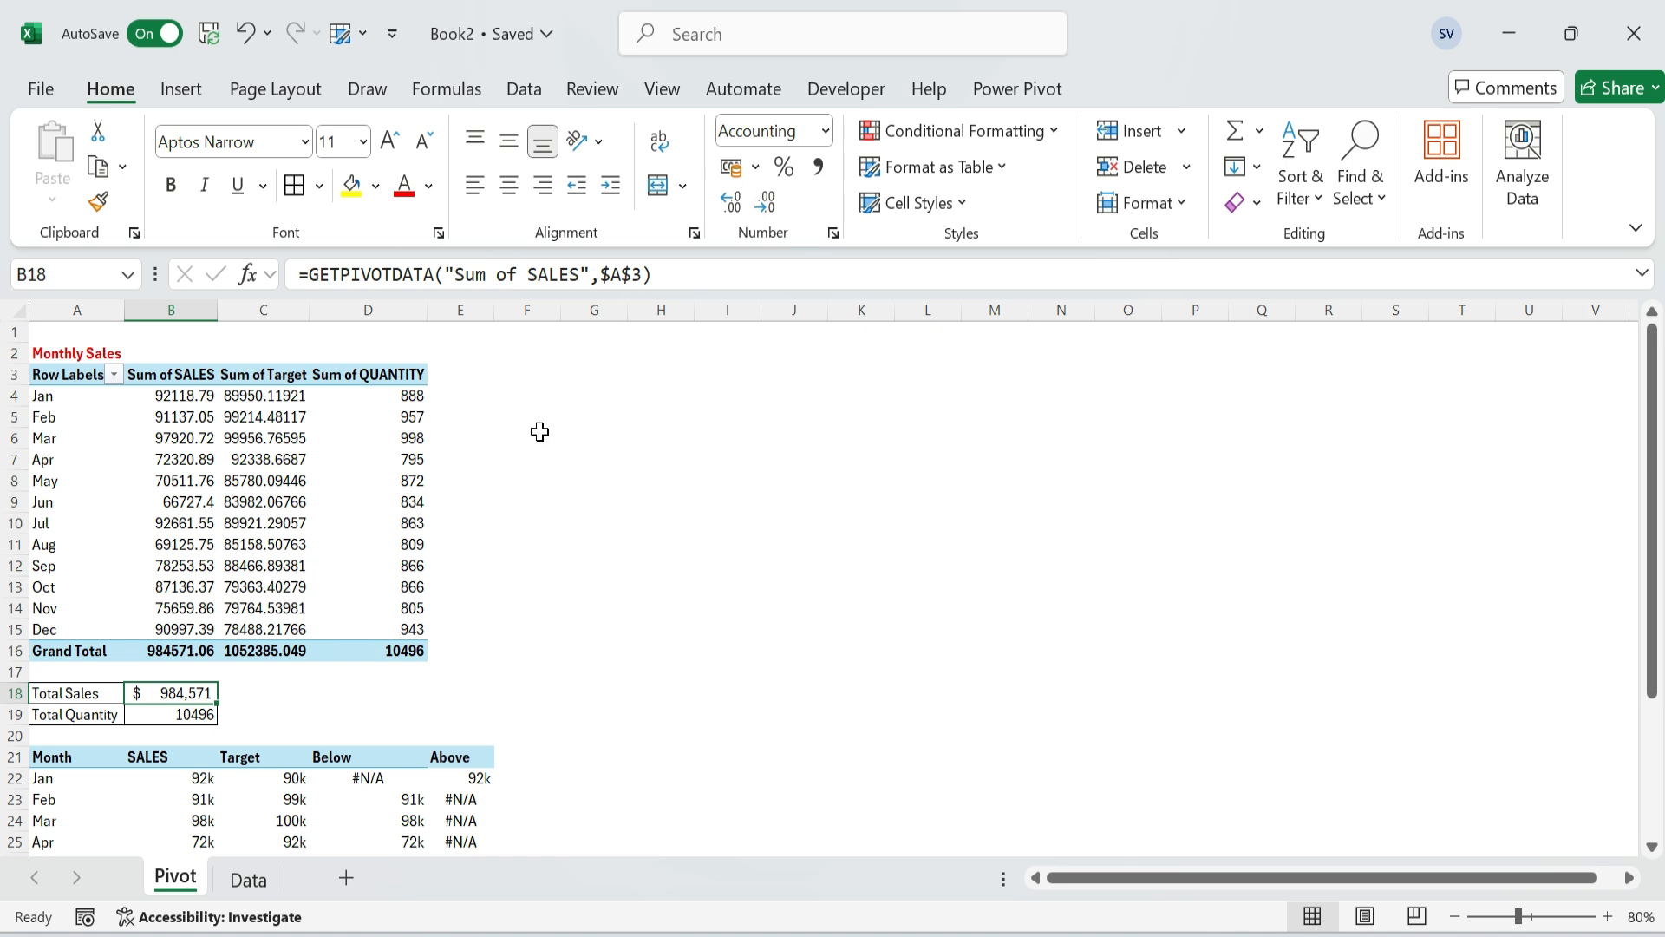
Apply the custom number format 0,"k" to the monthly pivot values in B4:D16.
drag(184, 391, 478, 640)
key(ctrl+1)
click(815, 530)
double_click(1054, 401)
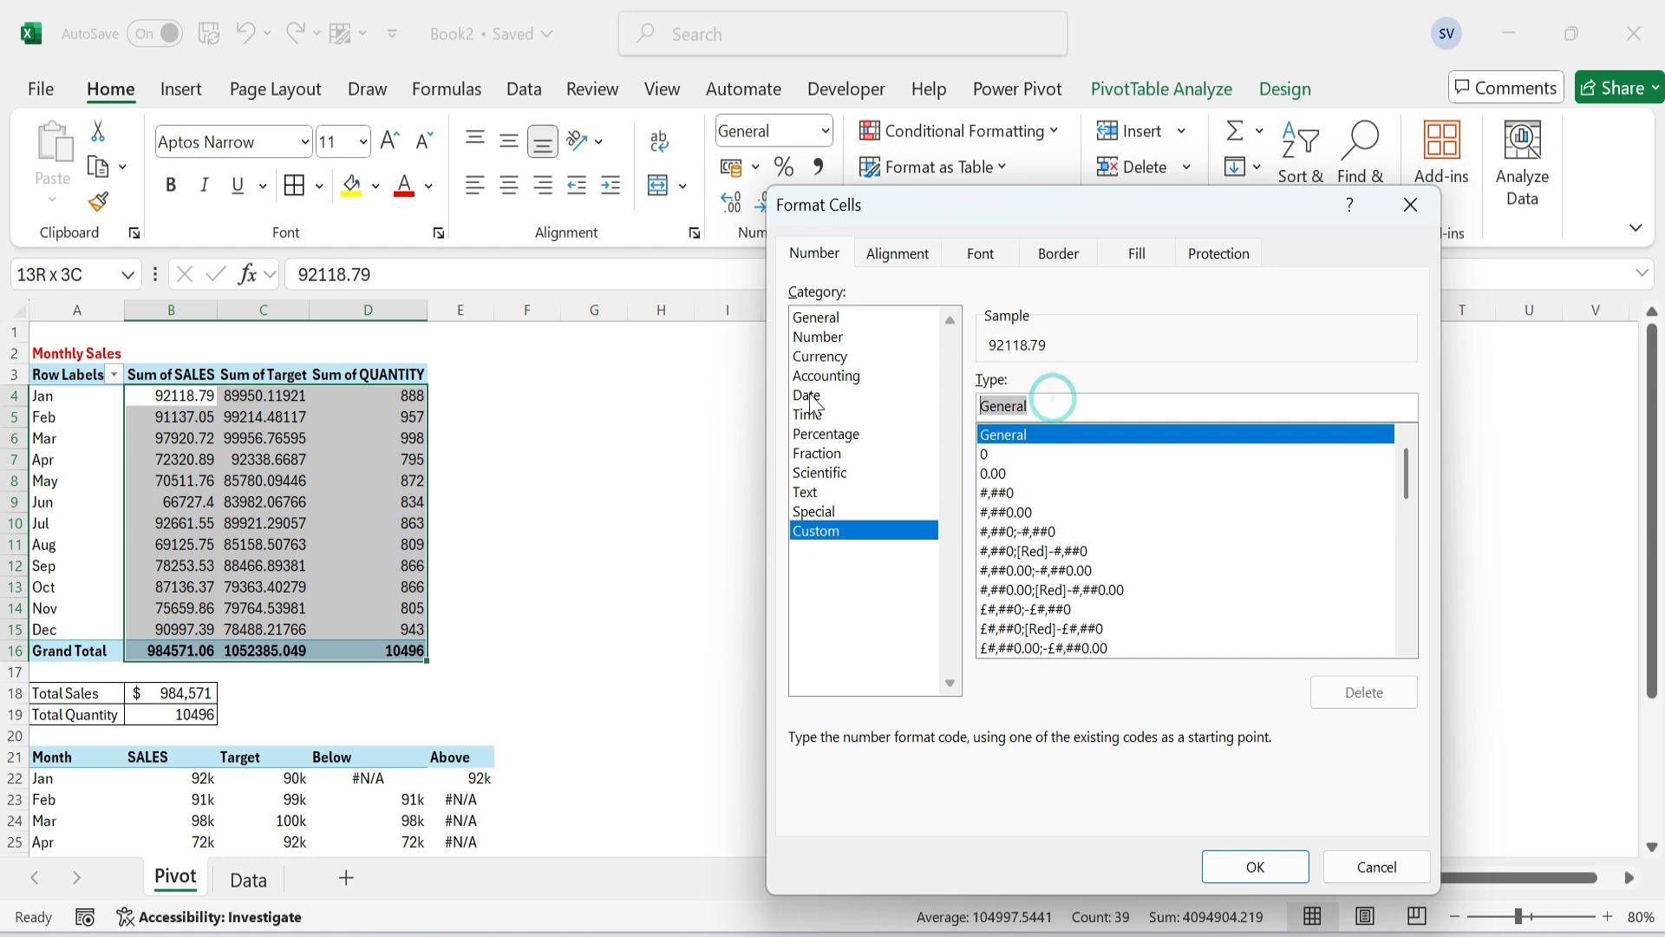
text(0,"k)
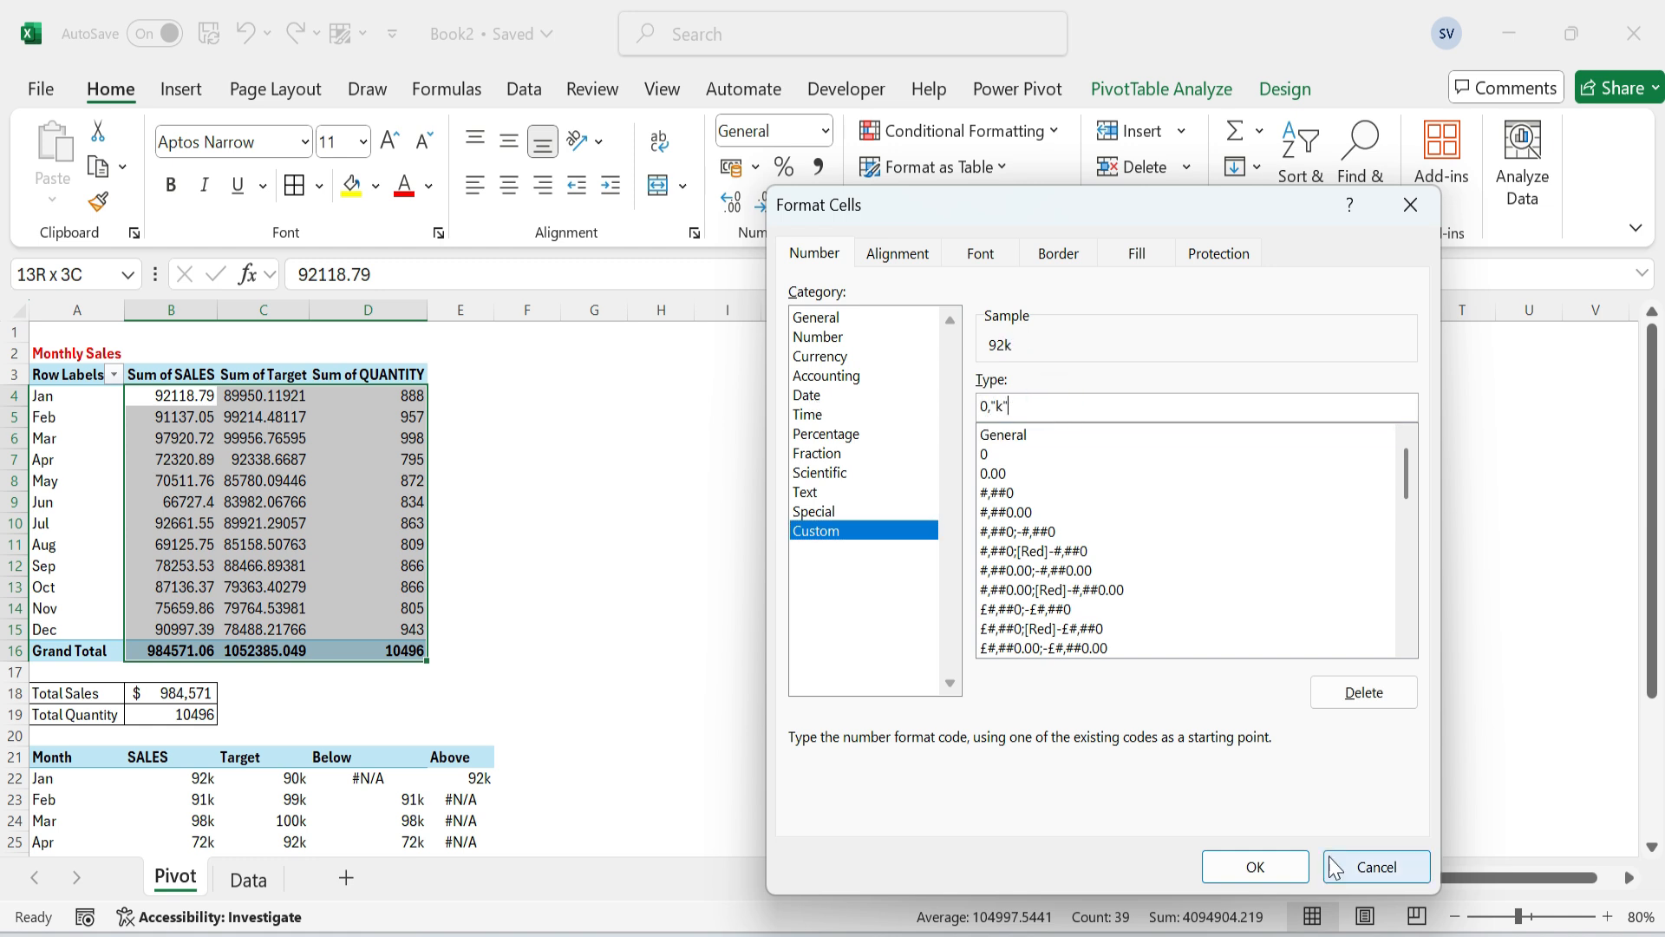
click(1255, 866)
Set the Sum of QUANTITY values in D4:D16 back to the General number format.
click(410, 392)
shift+click(389, 654)
key(ctrl+1)
click(783, 318)
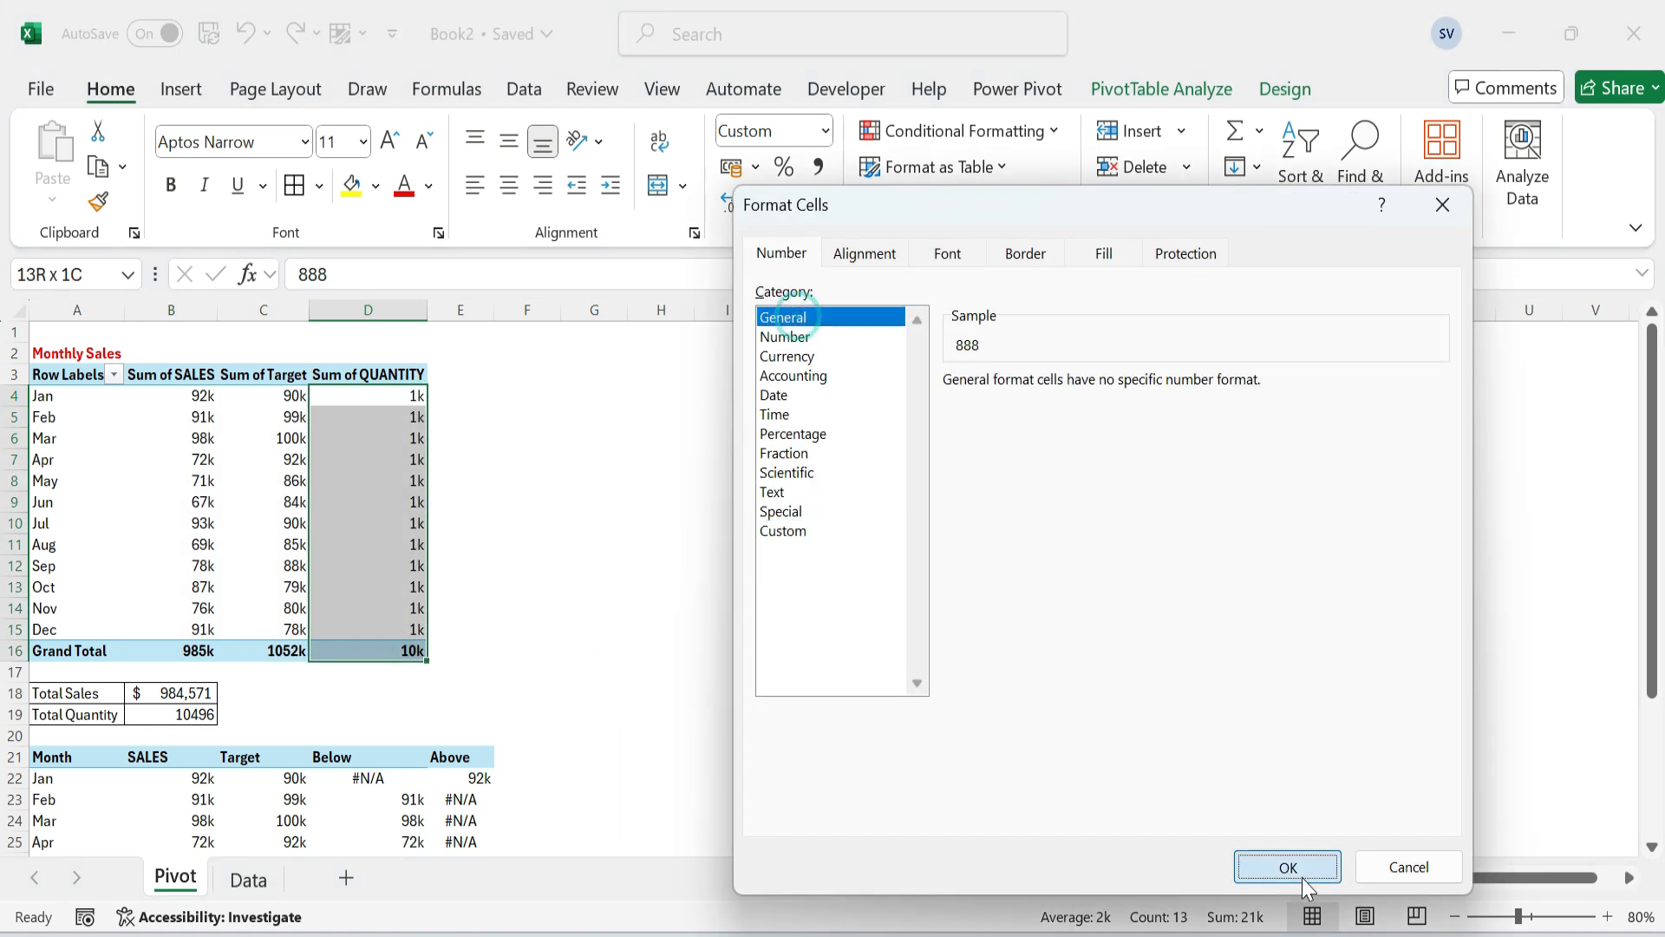
click(1287, 866)
click(602, 417)
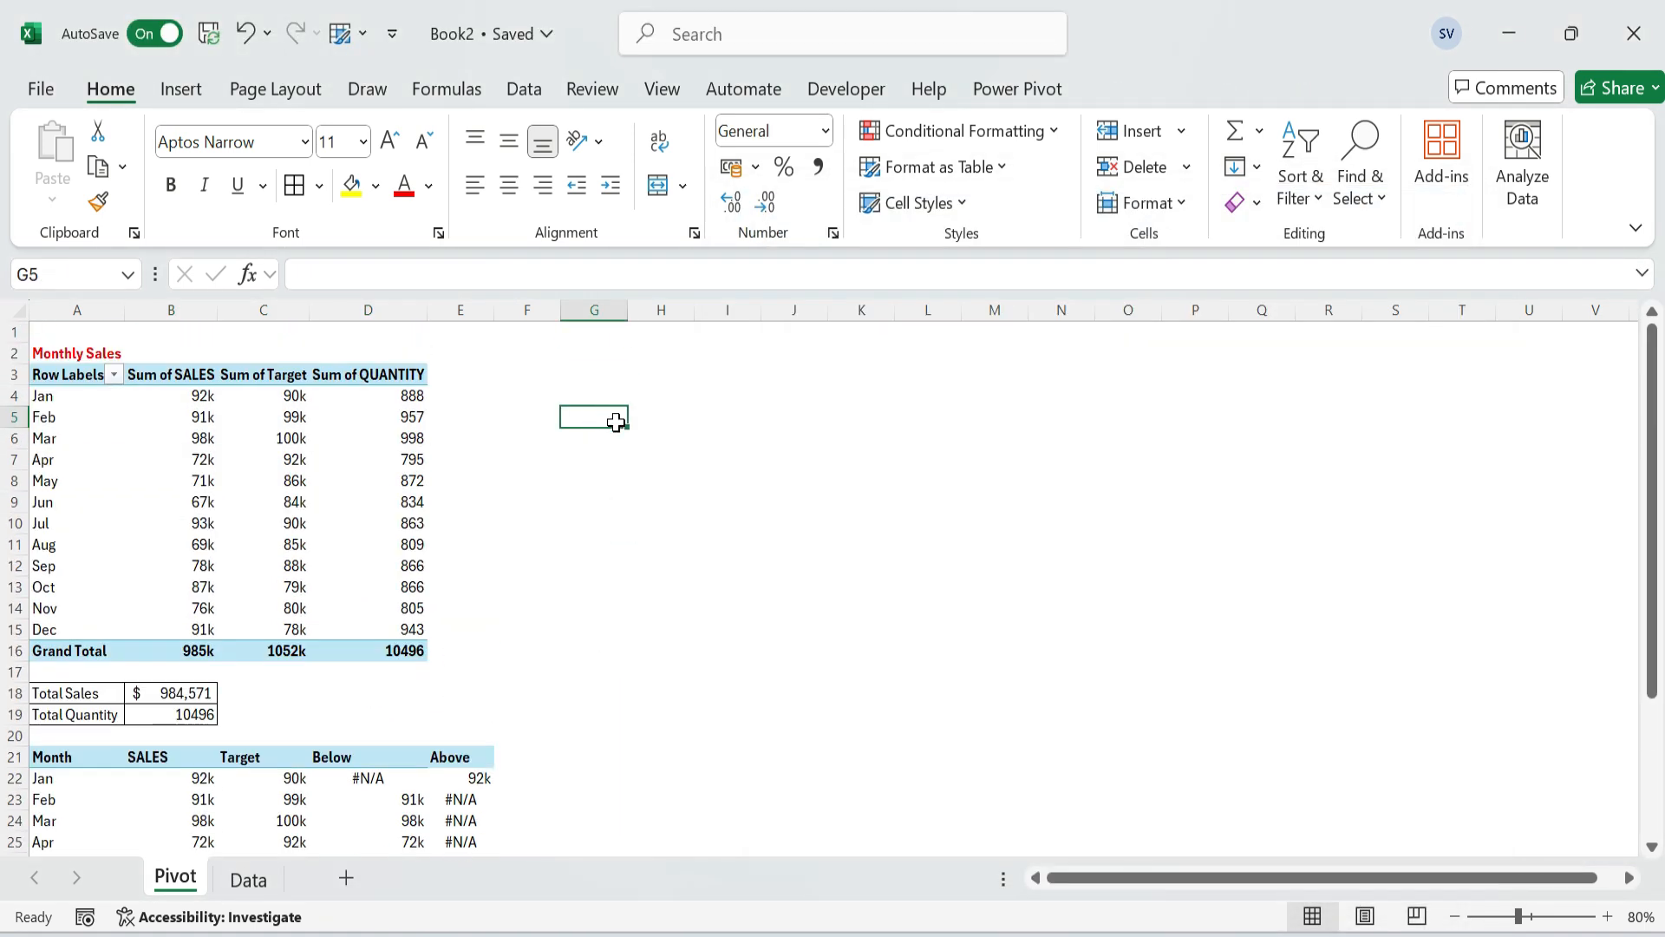
Narrow column F to a thin spacer and enter the title Weekly Sales in G2.
click(527, 310)
drag(560, 310, 507, 311)
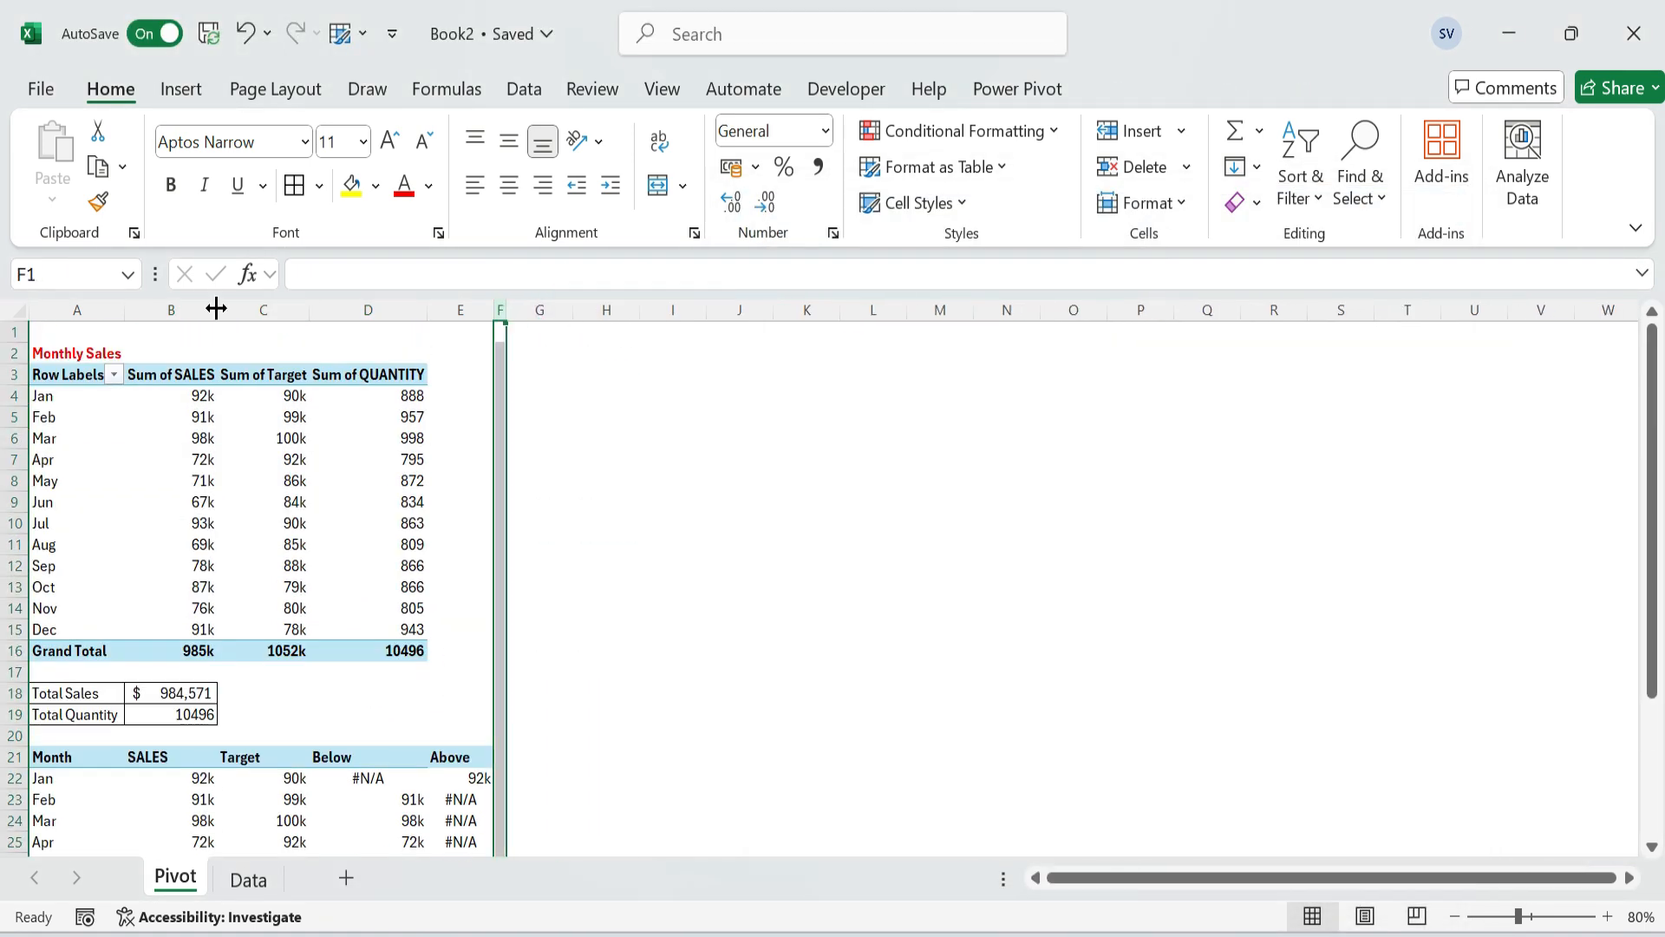
click(557, 355)
text(Weekly Sales)
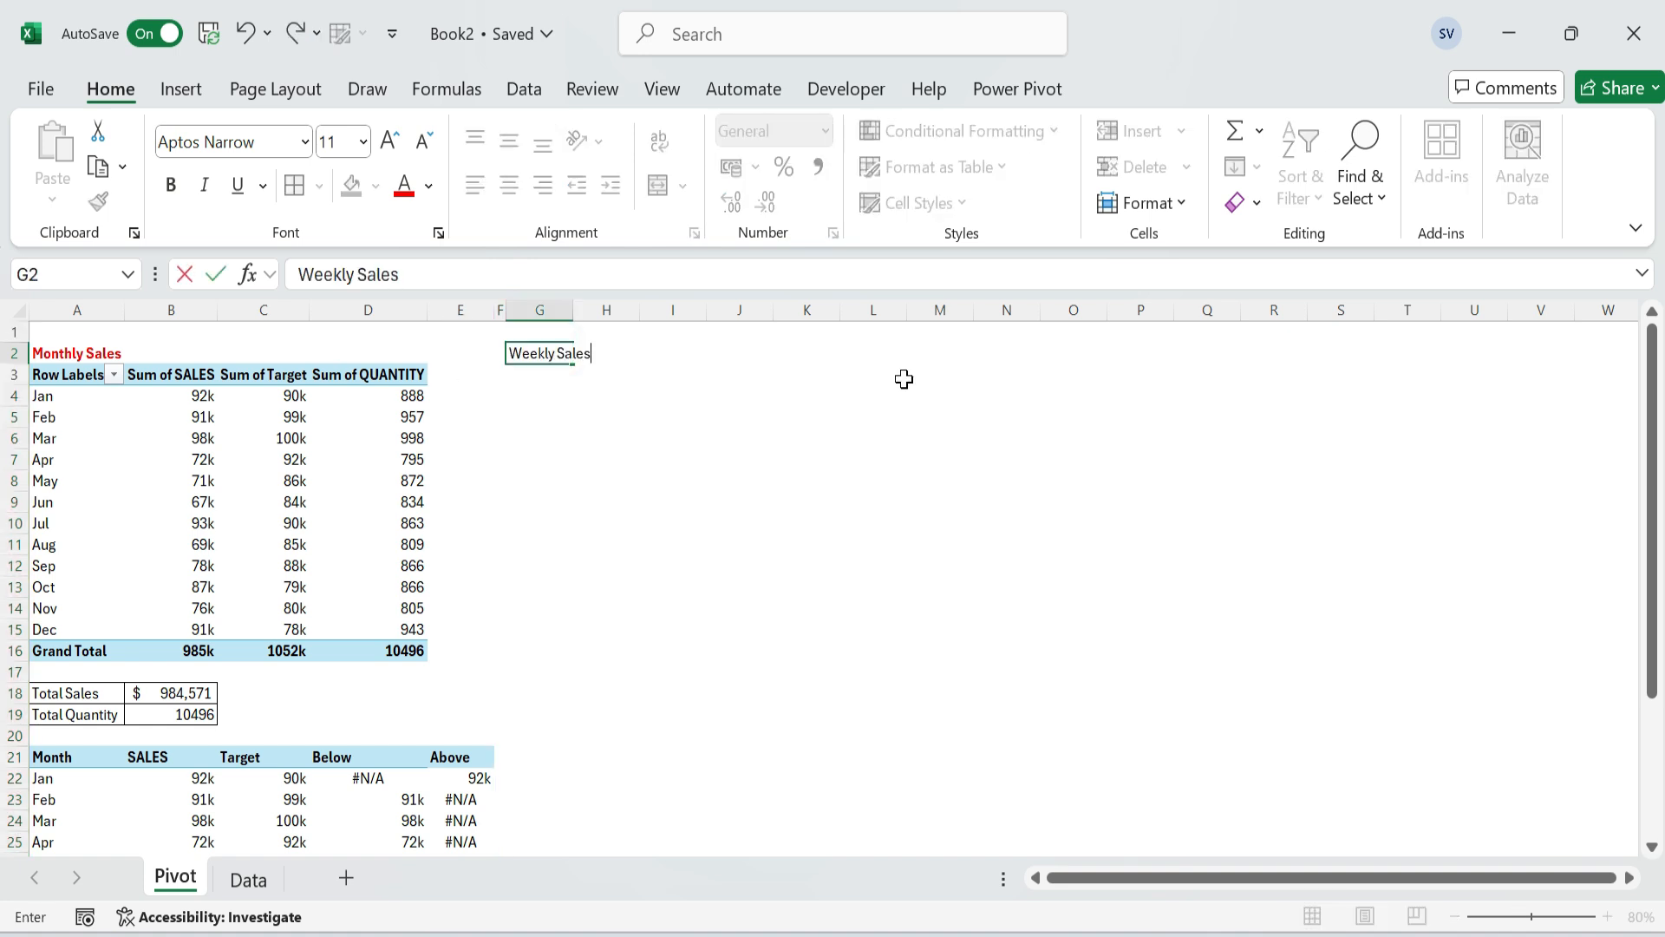
key(Return)
Copy the formatting of the Monthly Sales title in A2 onto the Weekly Sales title in G2.
key(Up)
key(Left)
key(Left)
key(Left)
key(Left)
key(Left)
key(Left)
key(ctrl+c)
key(Right)
key(Right)
key(Right)
key(Right)
key(Right)
key(Right)
key(alt+e)
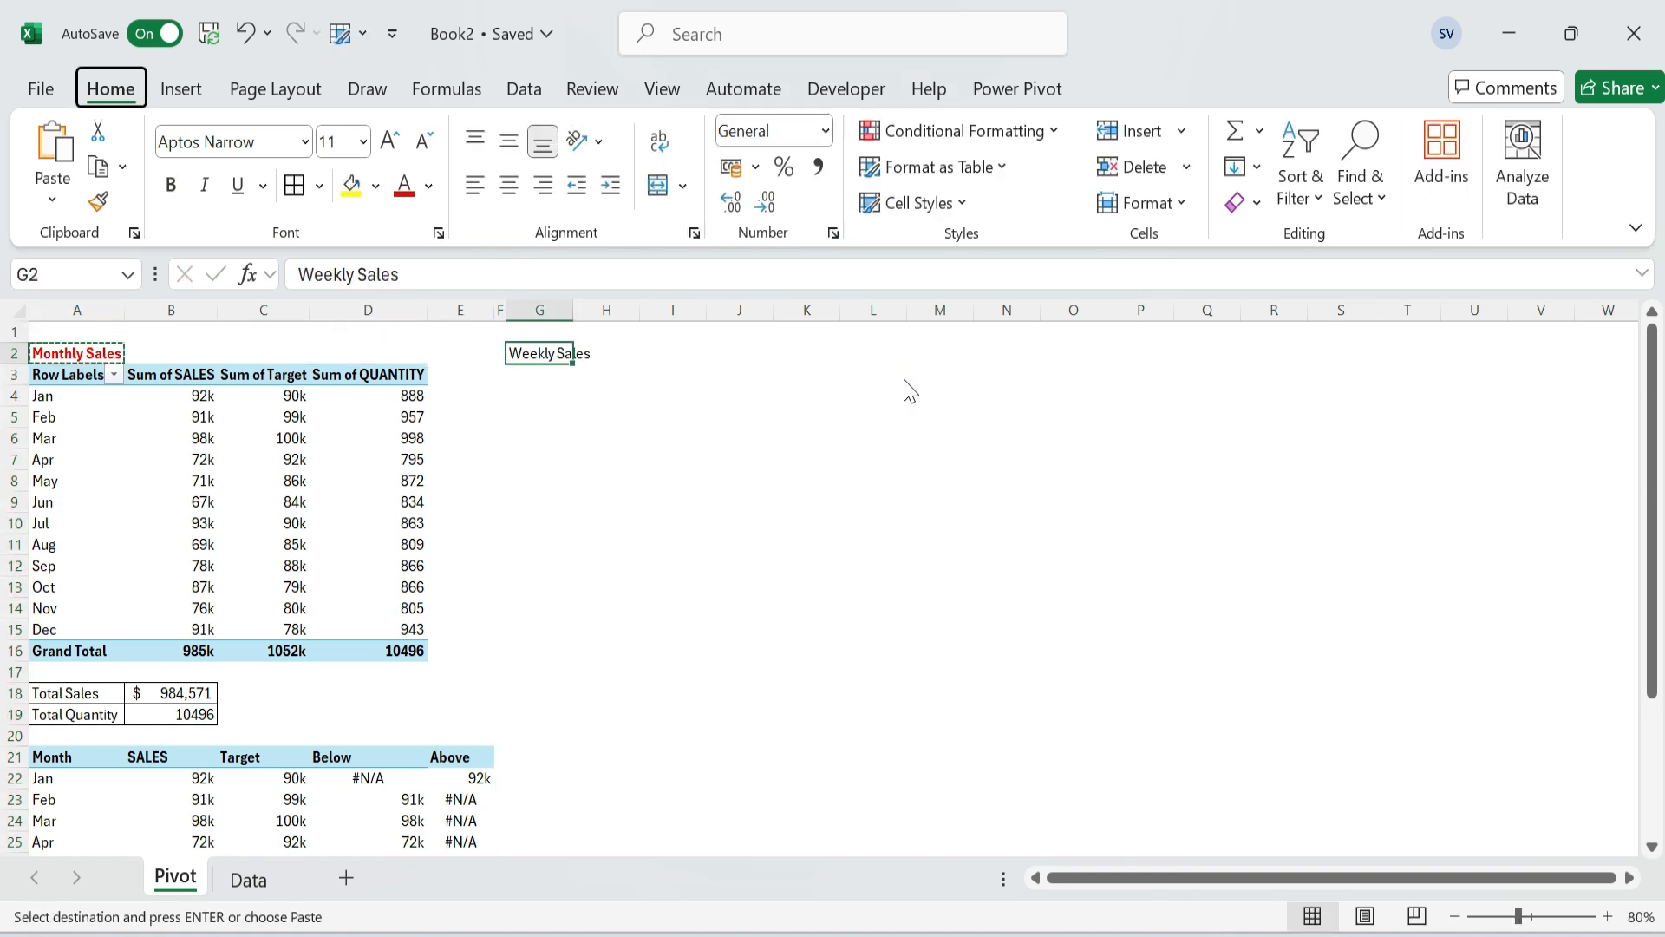
key(s)
key(t)
key(Return)
key(Down)
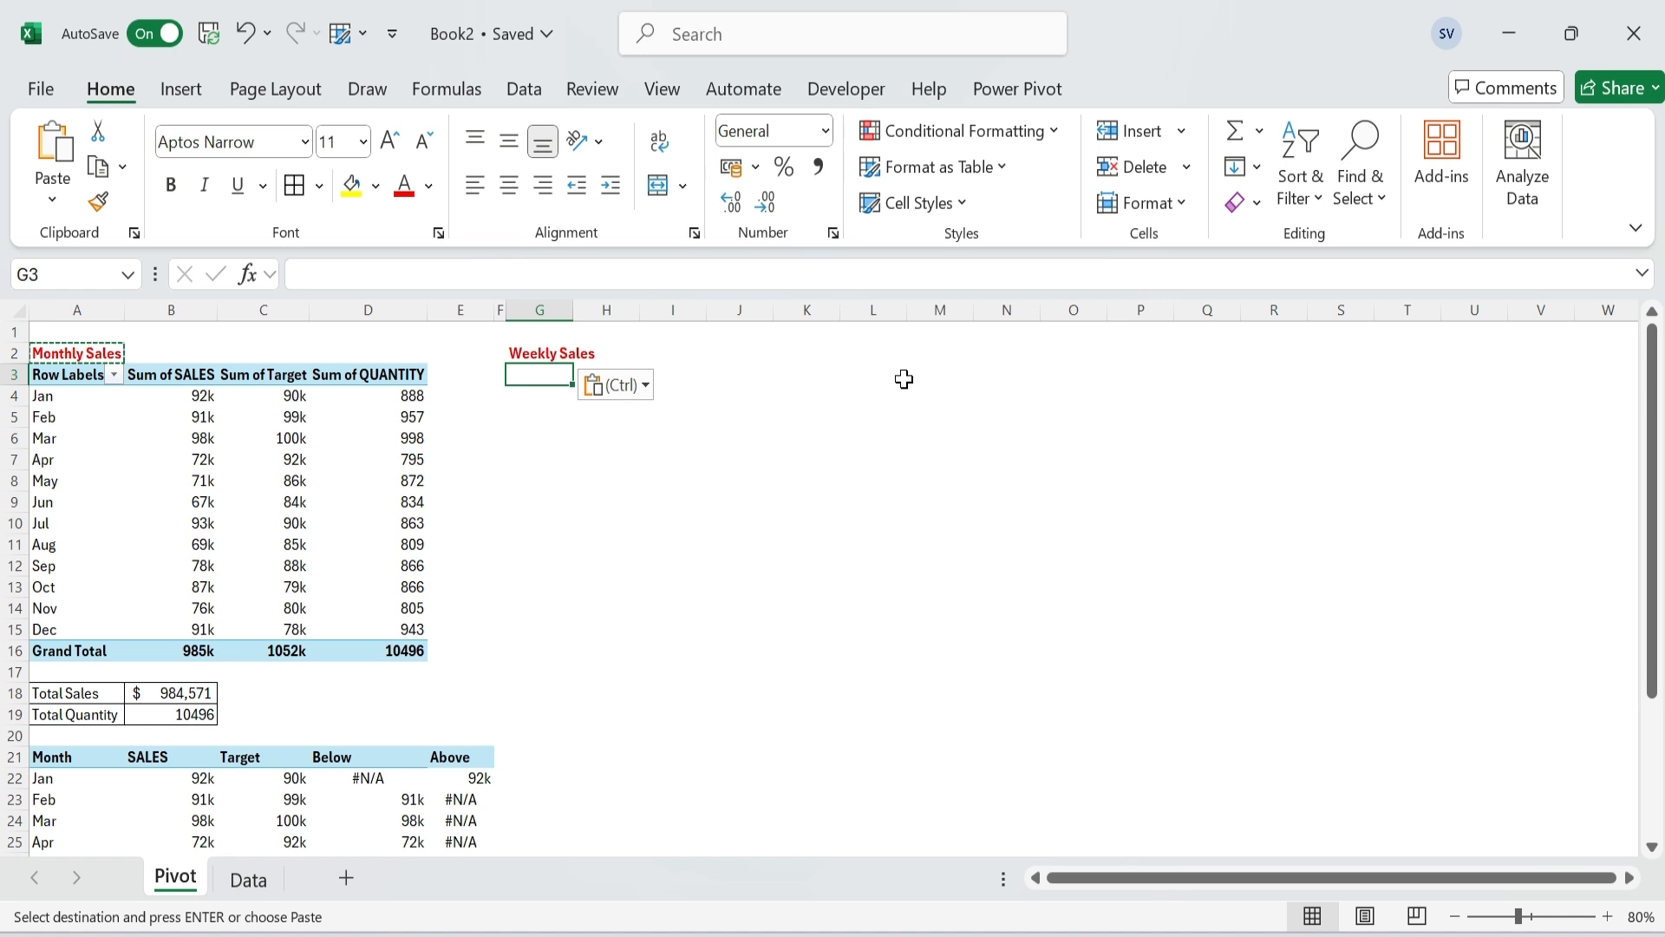
Copy the monthly pivot table A3:D16 and paste it at G3 under the Weekly Sales title.
click(70, 374)
shift+click(415, 648)
key(ctrl+c)
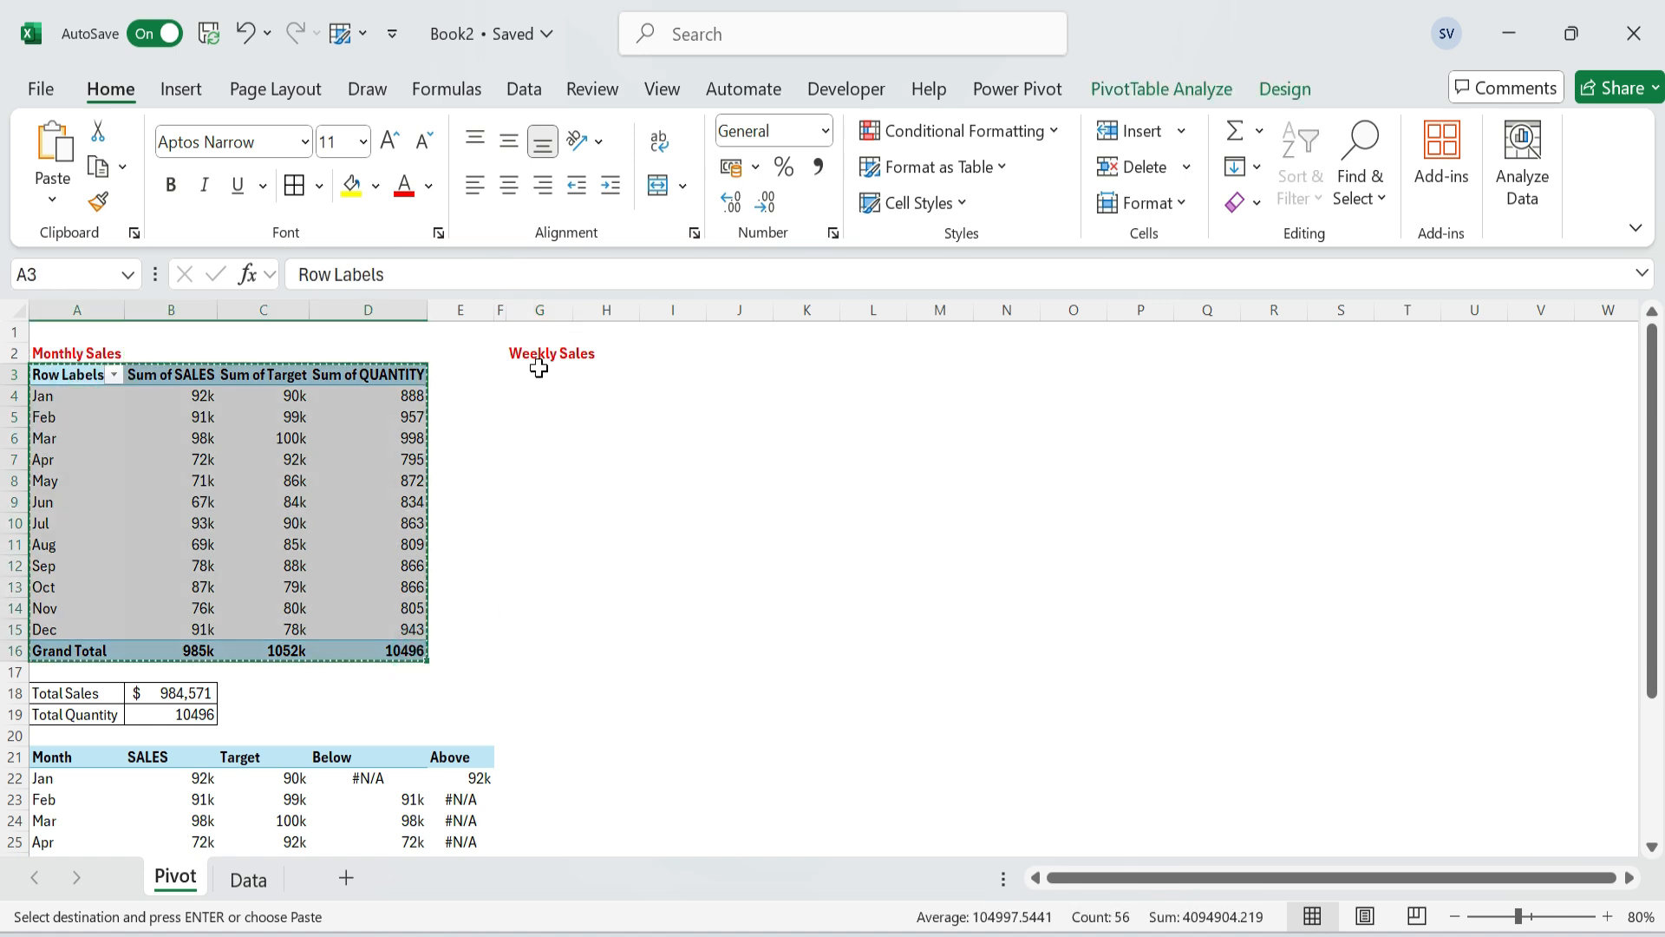
click(538, 374)
key(ctrl+v)
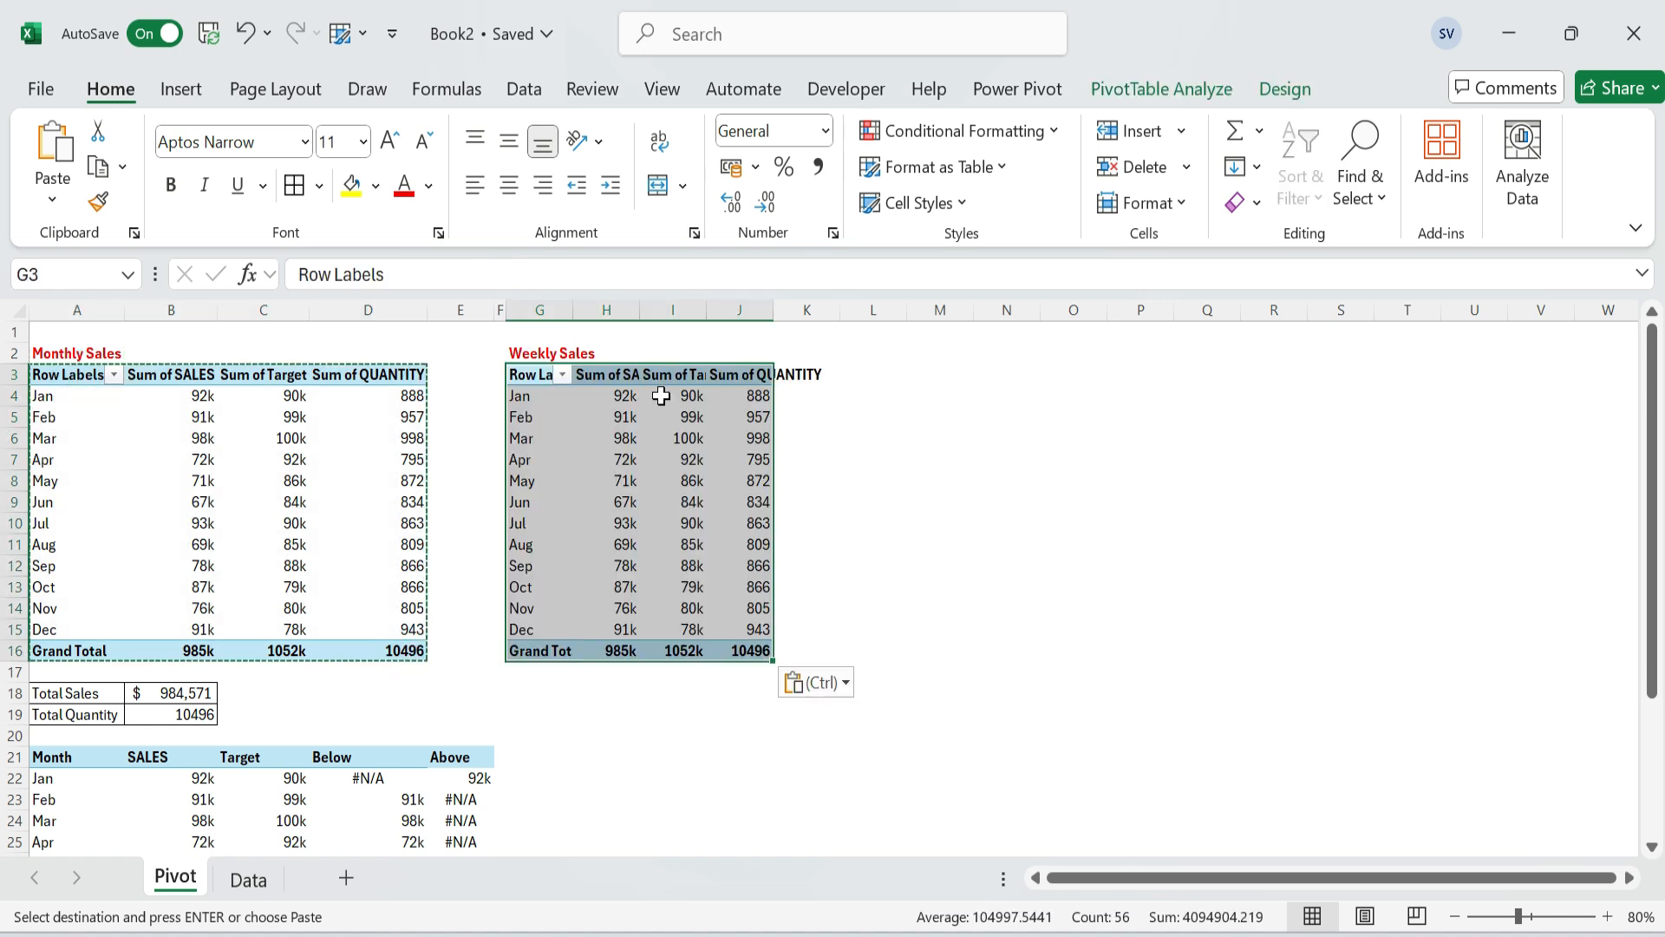
Show the field list of the copied pivot table and remove Month from its rows.
right_click(681, 430)
click(746, 706)
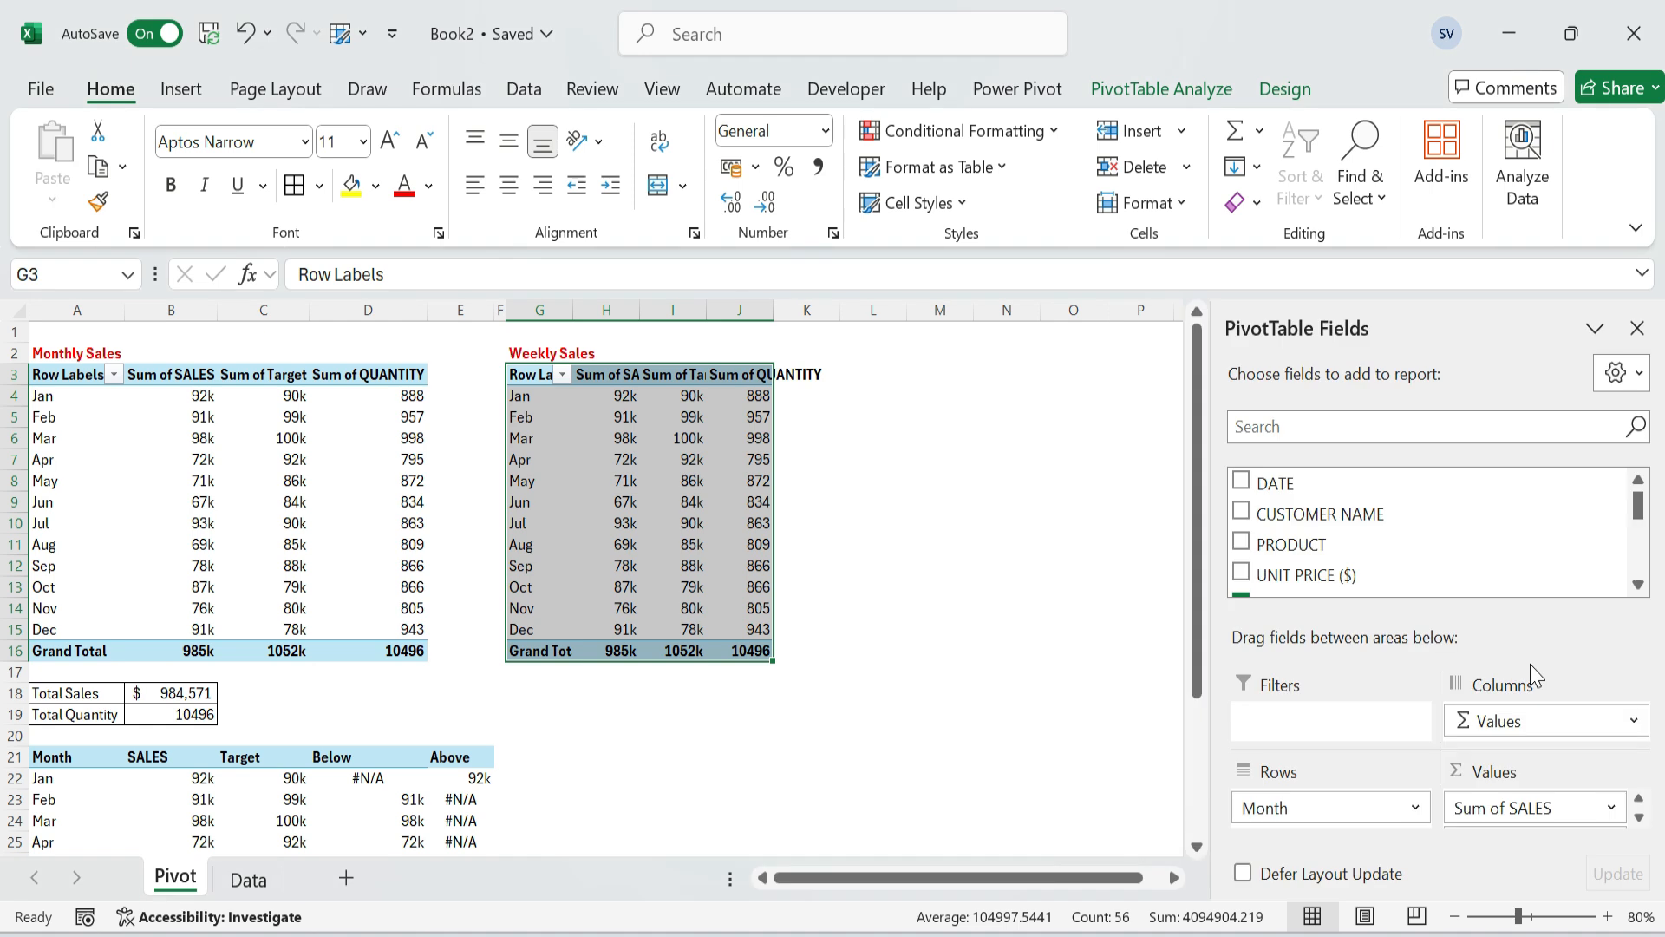
drag(1370, 803, 1390, 523)
Find the Week field and add it to the rows of the weekly pivot table.
click(1422, 426)
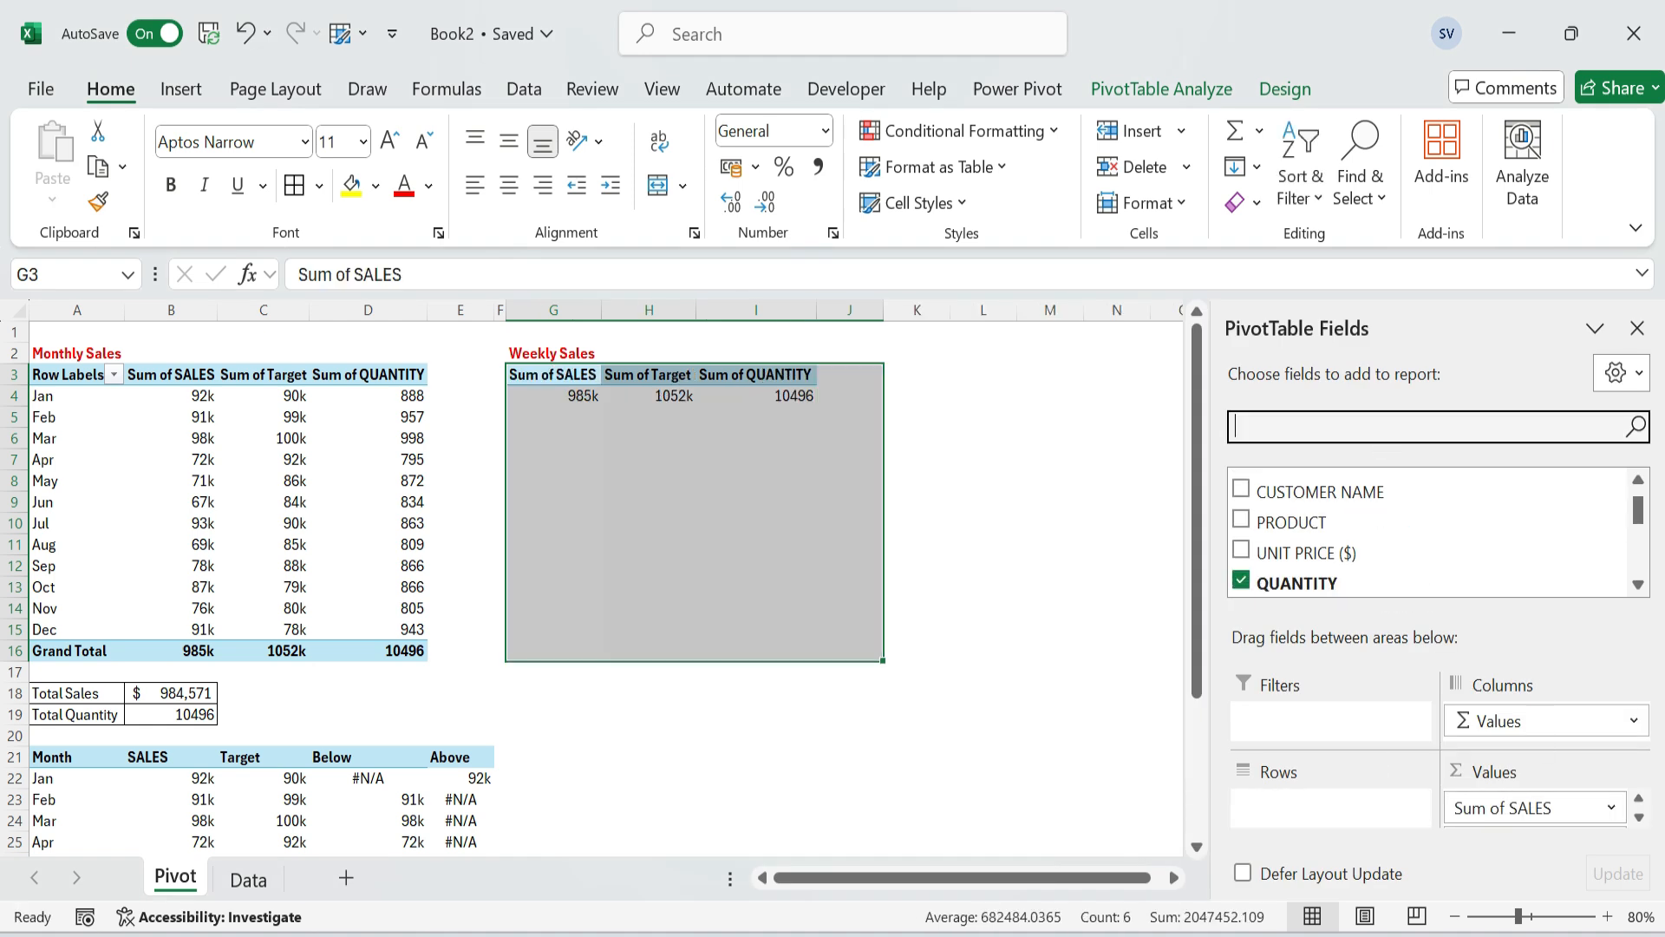
text(wee)
drag(1275, 483, 1331, 807)
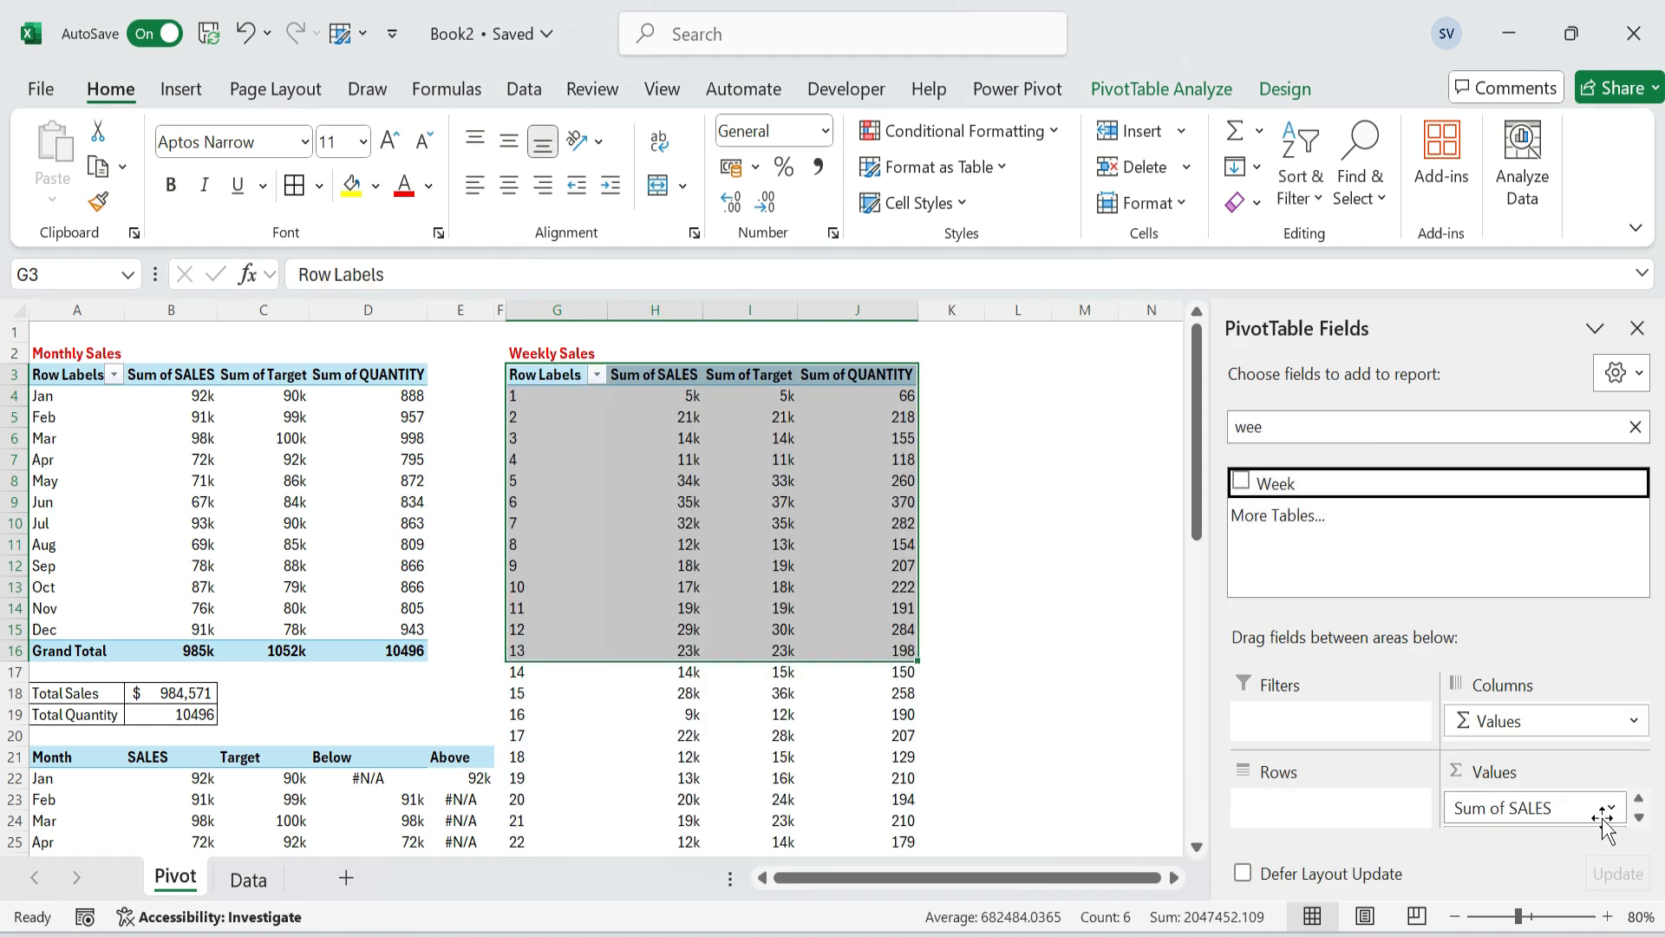
Remove Sum of QUANTITY and Sum of Target from the weekly pivot's values and close the field list.
scroll(1552, 811, down, 1)
drag(1552, 815, 1491, 564)
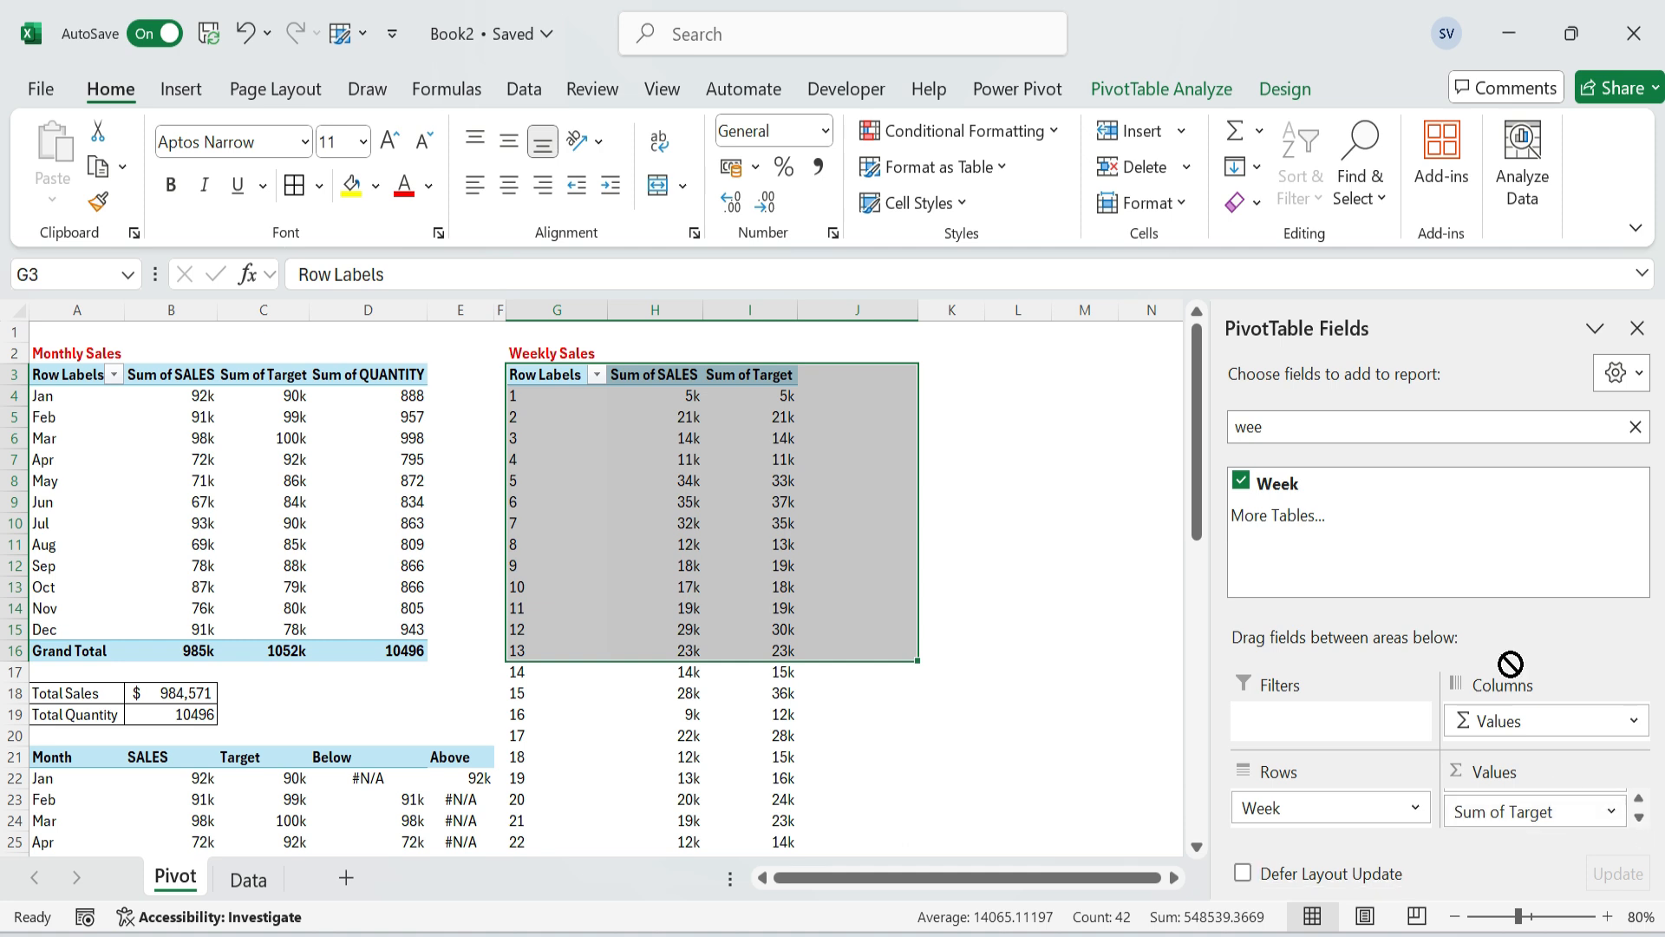
drag(1557, 808, 1428, 503)
click(1637, 332)
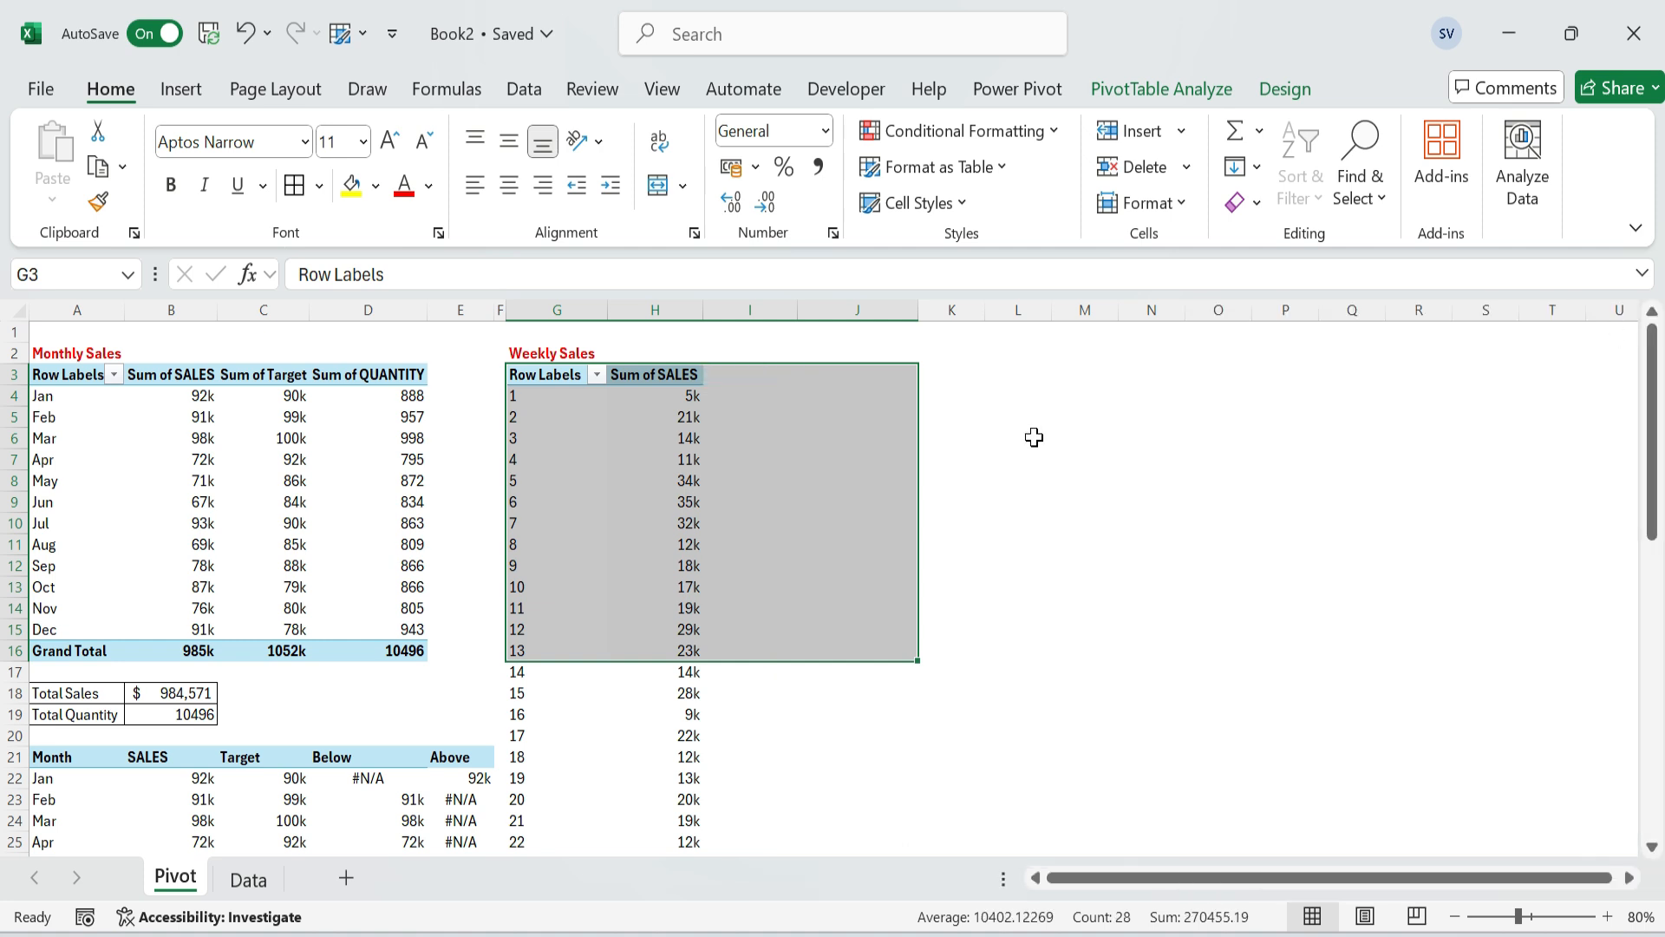
Rename the weekly pivot's Sum of SALES header in H3 to SALES and autofit the sheet's column widths.
click(1023, 436)
click(649, 372)
key(F2)
key(Home)
key(Delete)
key(Delete)
key(Delete)
key(Delete)
key(Delete)
key(Delete)
key(Return)
key(ctrl+a)
key(alt+h)
key(o)
key(i)
Try shortening the monthly pivot's Sum of SALES header in B3 to SALES, and undo the rename.
key(ctrl+Home)
key(Down)
key(Down)
key(Right)
key(F2)
key(Home)
key(Delete)
key(Delete)
key(Delete)
key(Delete)
key(Delete)
key(Delete)
key(Tab)
key(F2)
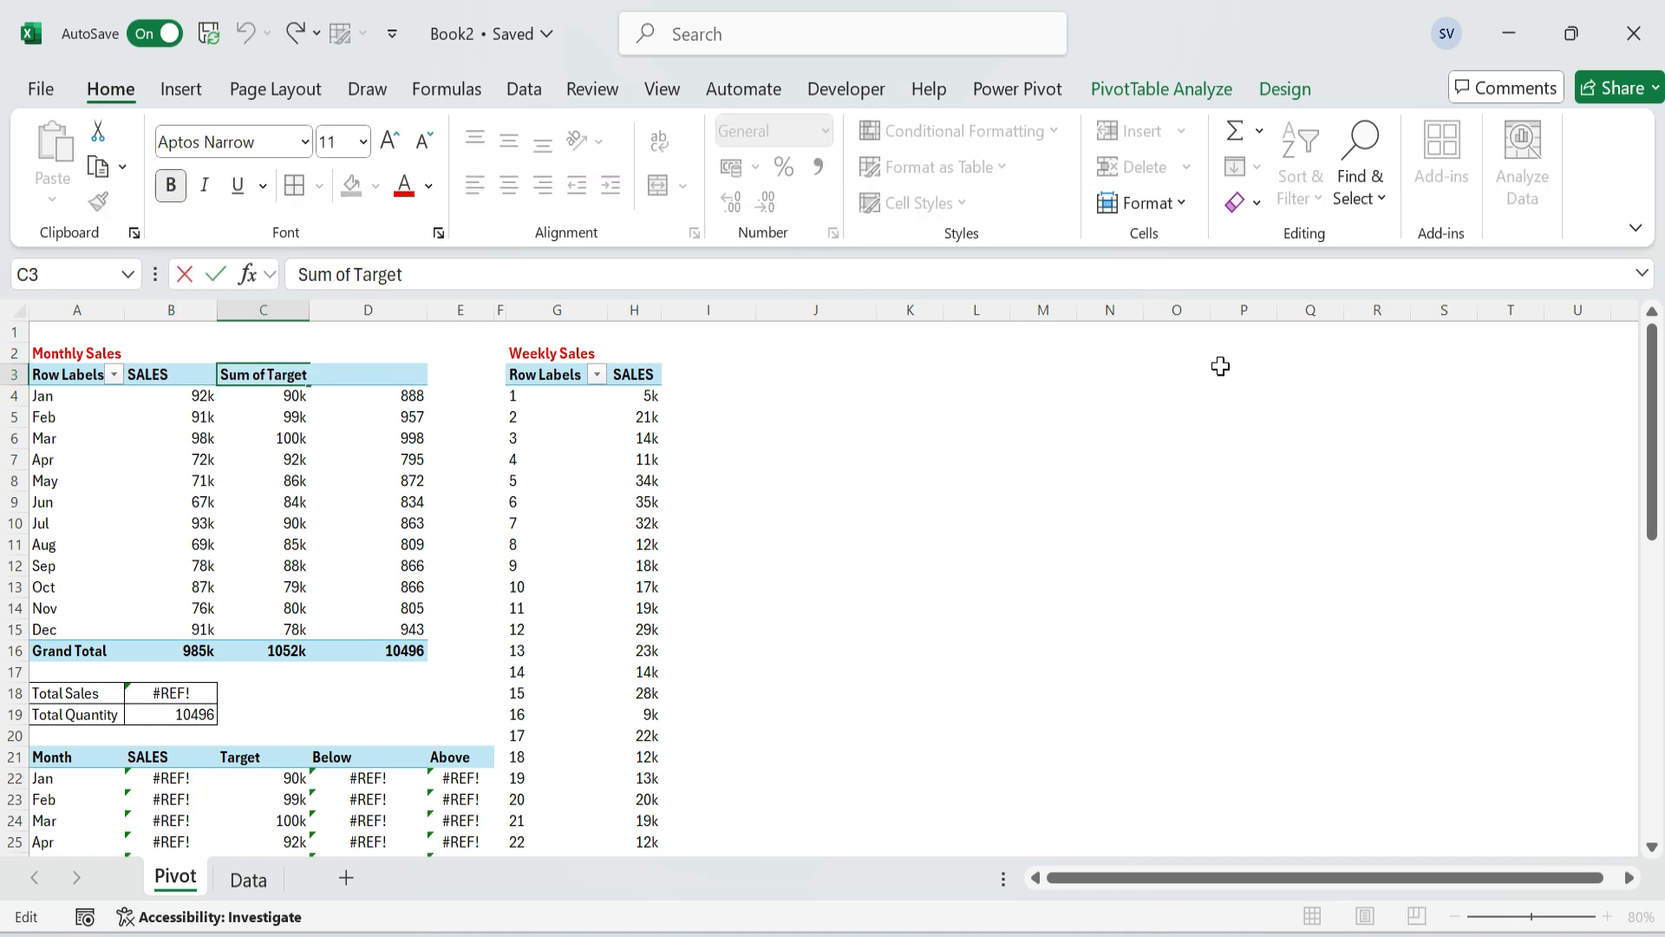
key(Escape)
key(ctrl+z)
Copy the Weekly Sales title and its entire pivot table from G2 and paste them at J2.
key(Right)
key(Right)
key(Right)
key(Right)
key(Right)
key(Right)
key(Up)
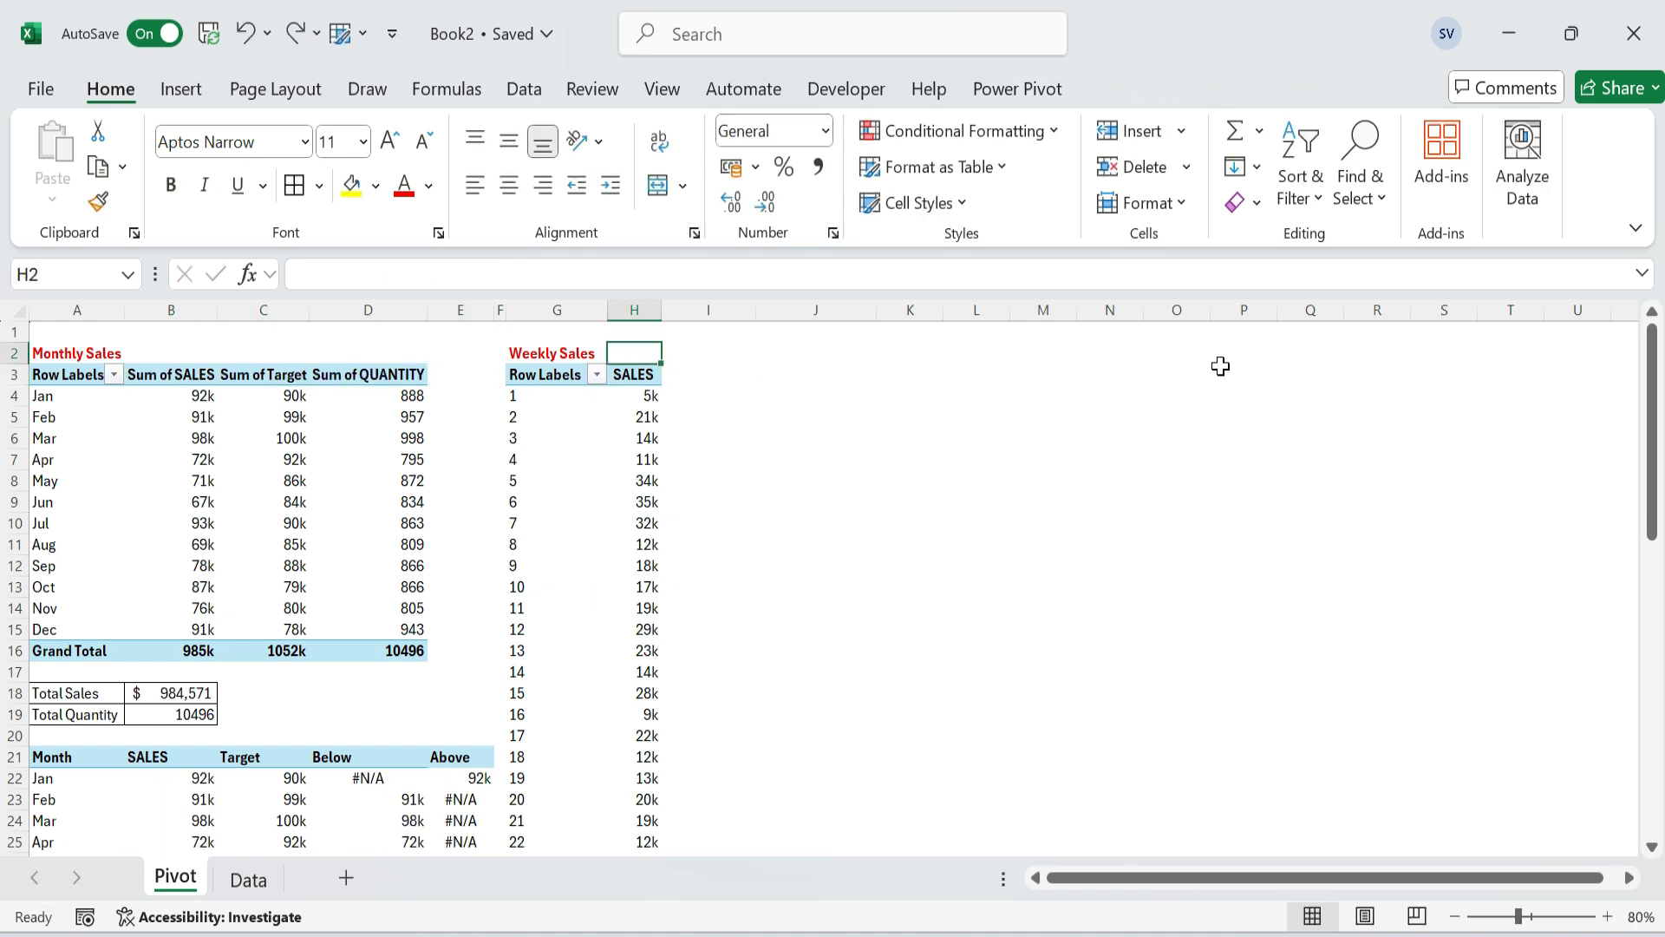
key(Left)
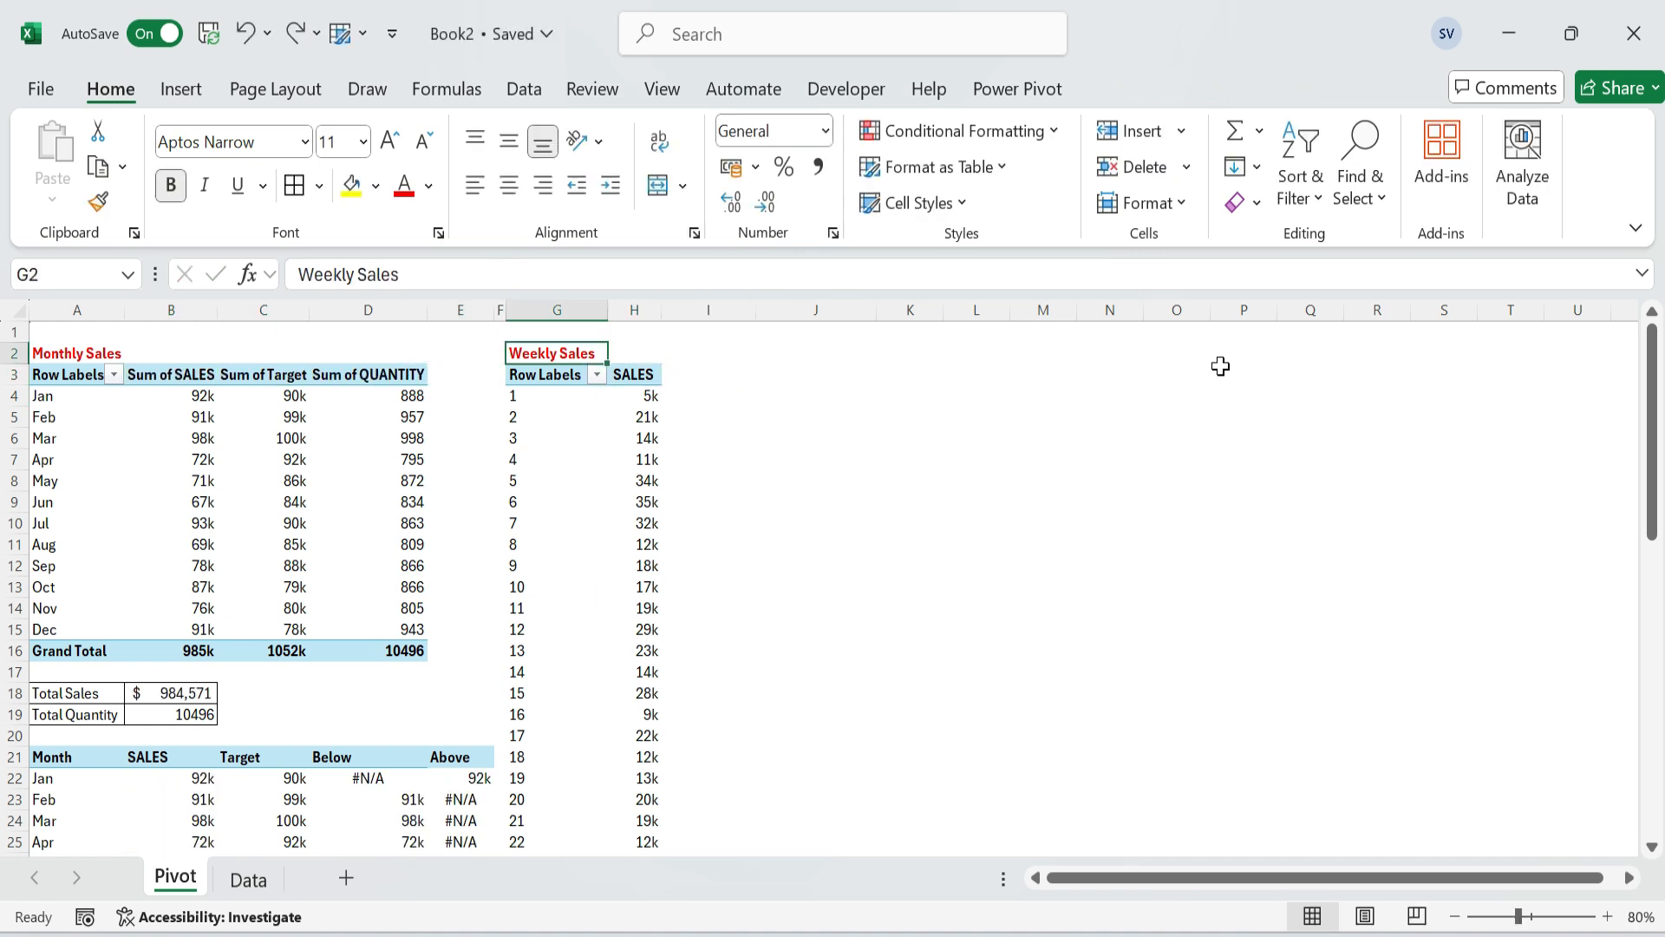
key(shift+Down)
key(shift+Down)
key(shift+Down)
key(shift+Right)
key(ctrl+shift+Down)
key(ctrl+c)
key(ctrl+BackSpace)
key(Right)
key(Right)
key(Right)
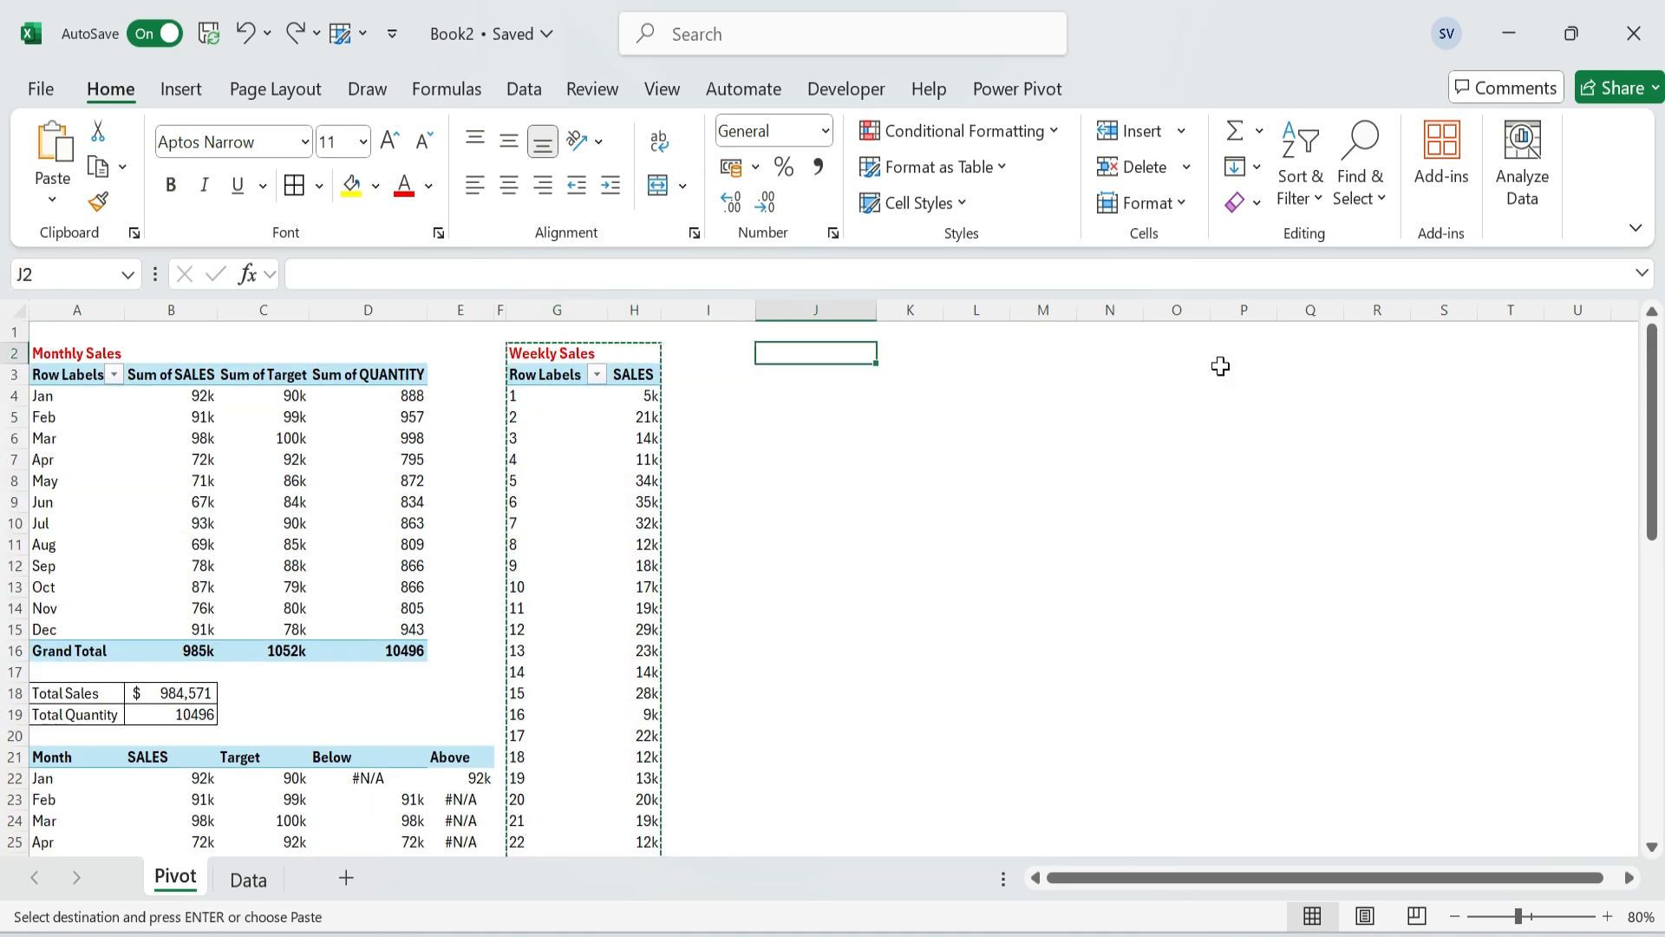
key(ctrl+v)
Change the pasted title in J2 to Top 3 customer Sales.
key(F2)
key(BackSpace)
key(BackSpace)
key(BackSpace)
key(BackSpace)
key(BackSpace)
key(BackSpace)
key(BackSpace)
key(BackSpace)
key(BackSpace)
key(BackSpace)
key(BackSpace)
key(BackSpace)
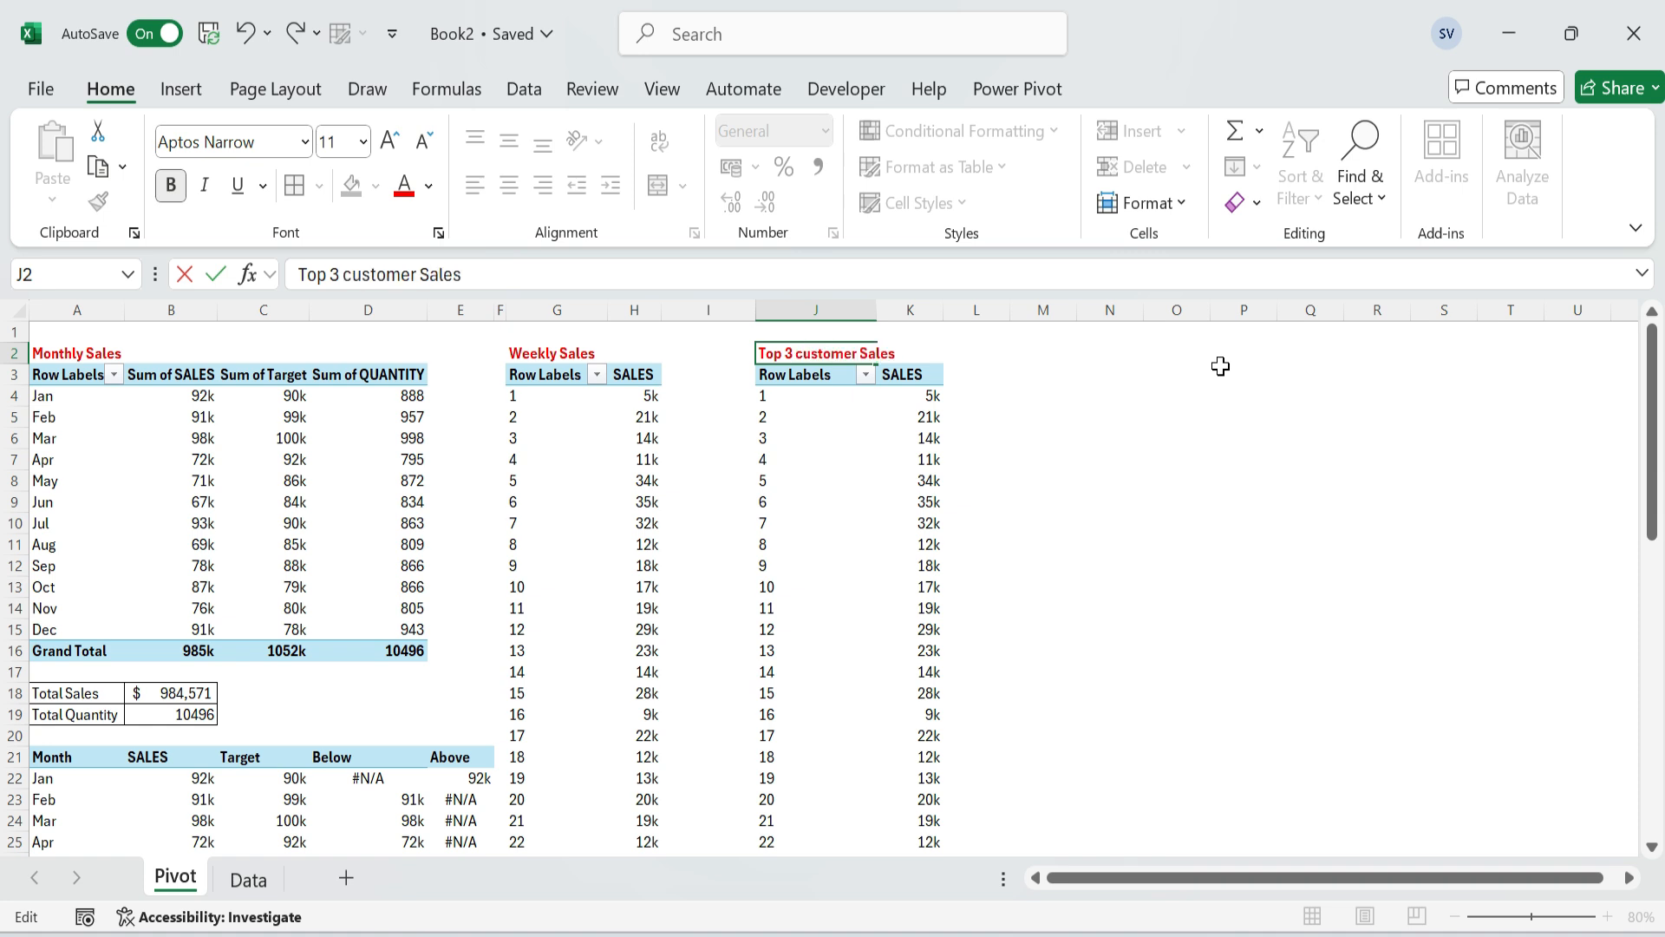
key(Return)
key(Up)
key(Down)
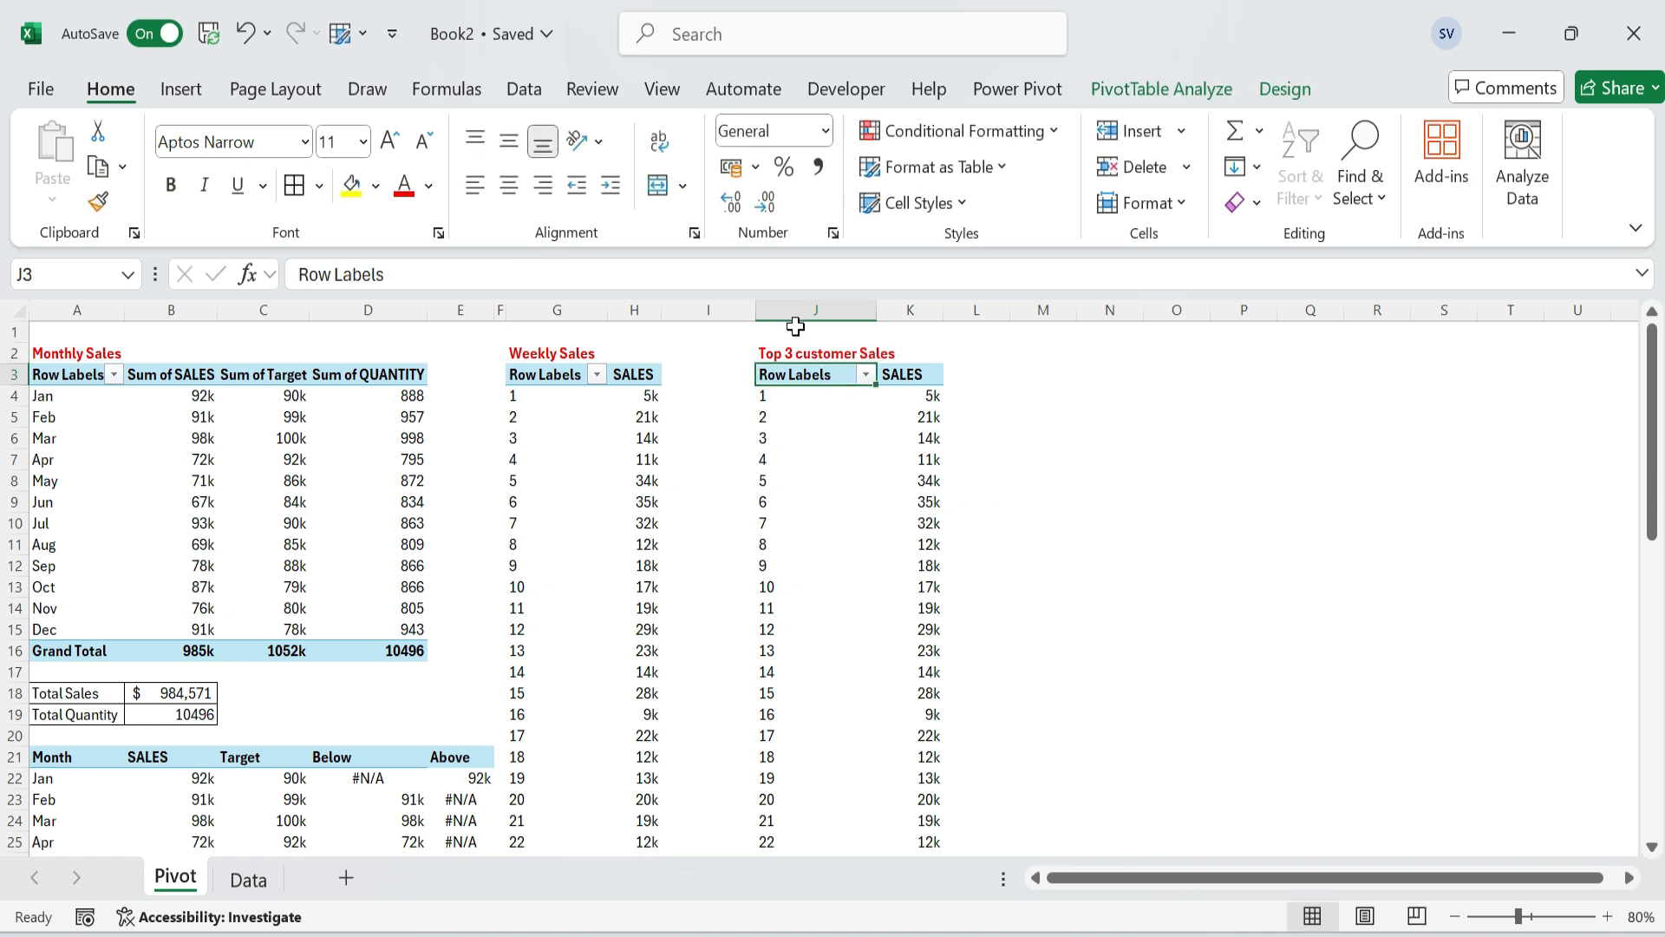
Replace Week with CUSTOMER NAME in the rows of the pivot table under Top 3 customer Sales.
right_click(819, 421)
click(958, 905)
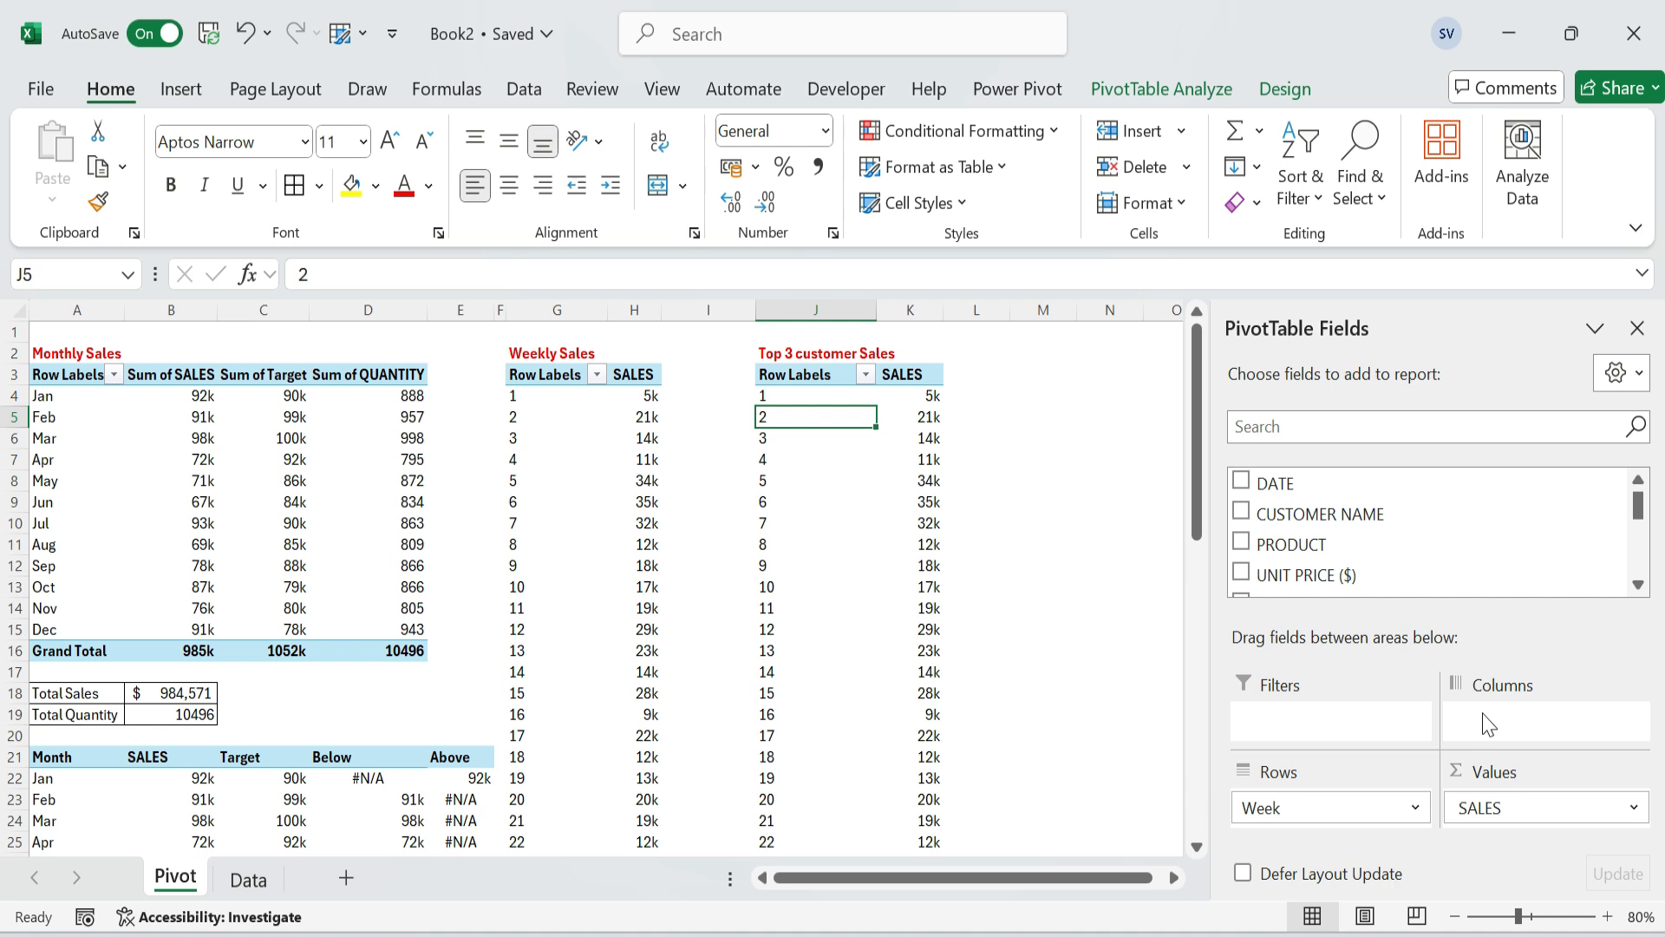
drag(1300, 807, 1345, 486)
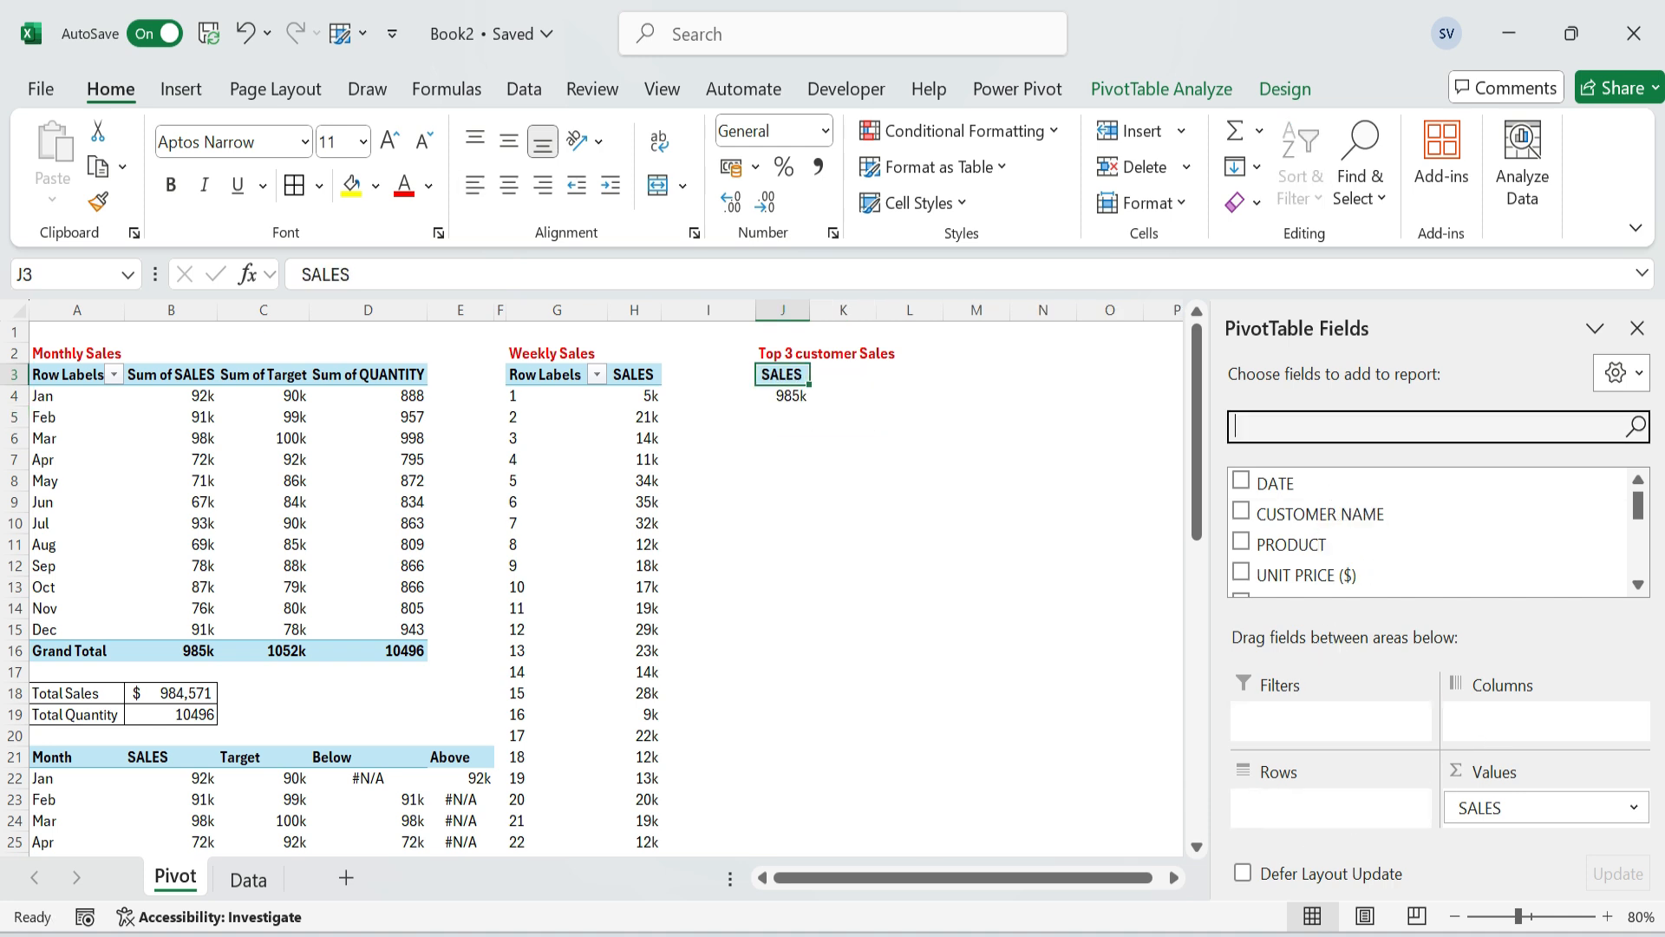
text(cus)
drag(1320, 483, 1340, 808)
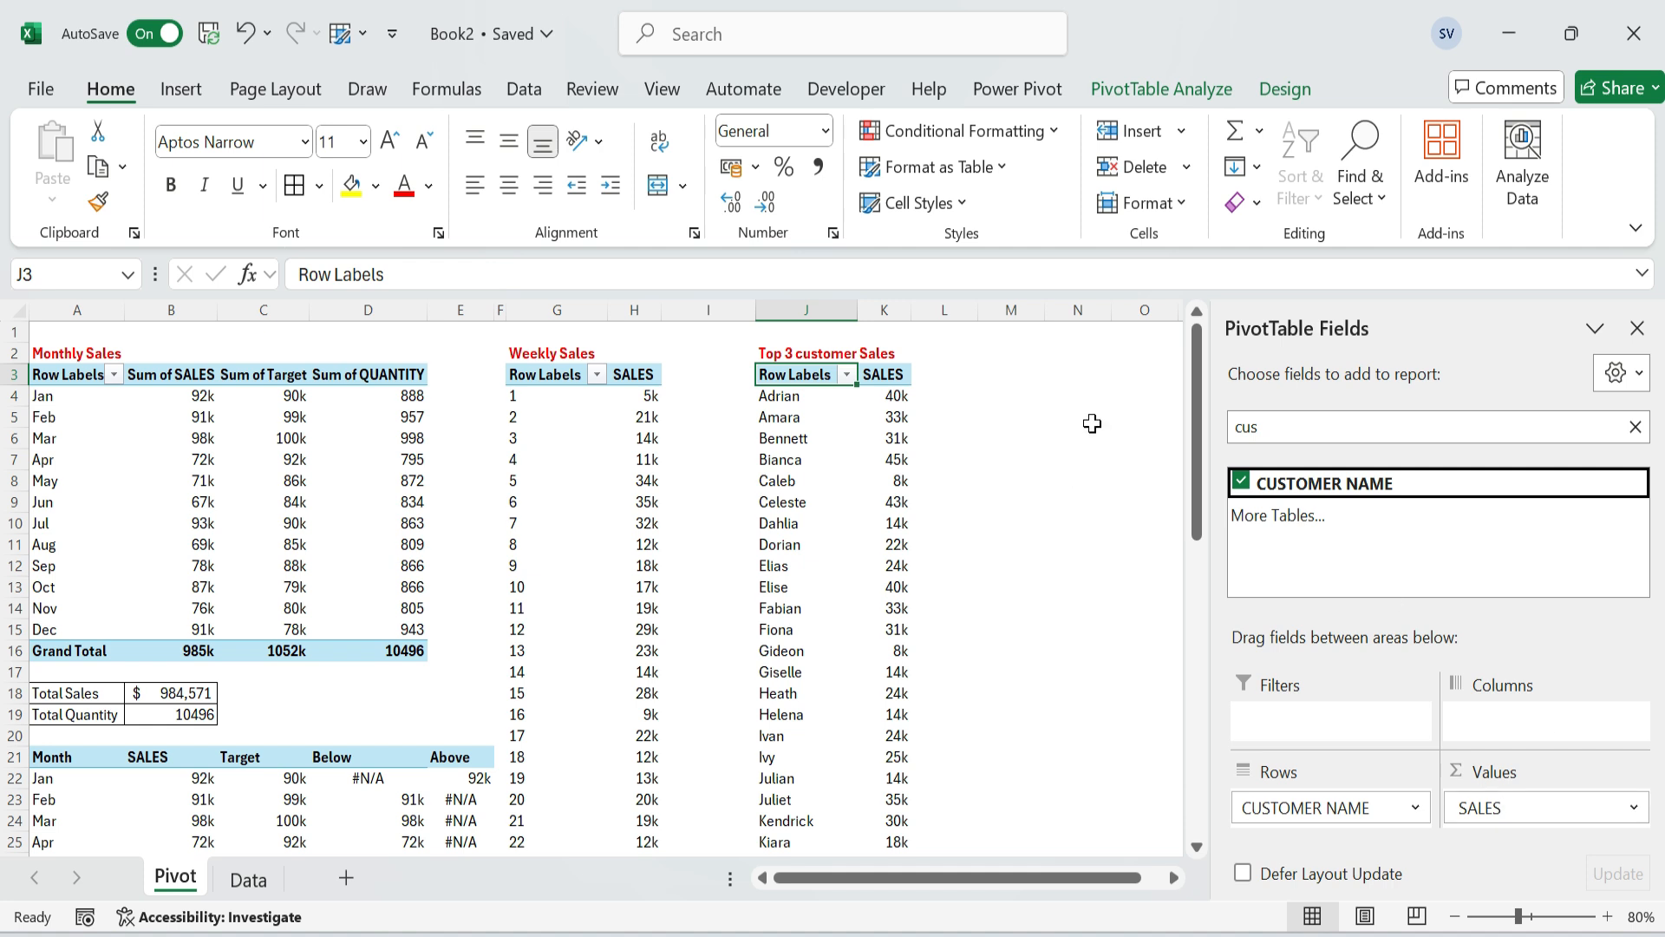
Filter the customer pivot table to show the top 3 items by SALES.
click(889, 396)
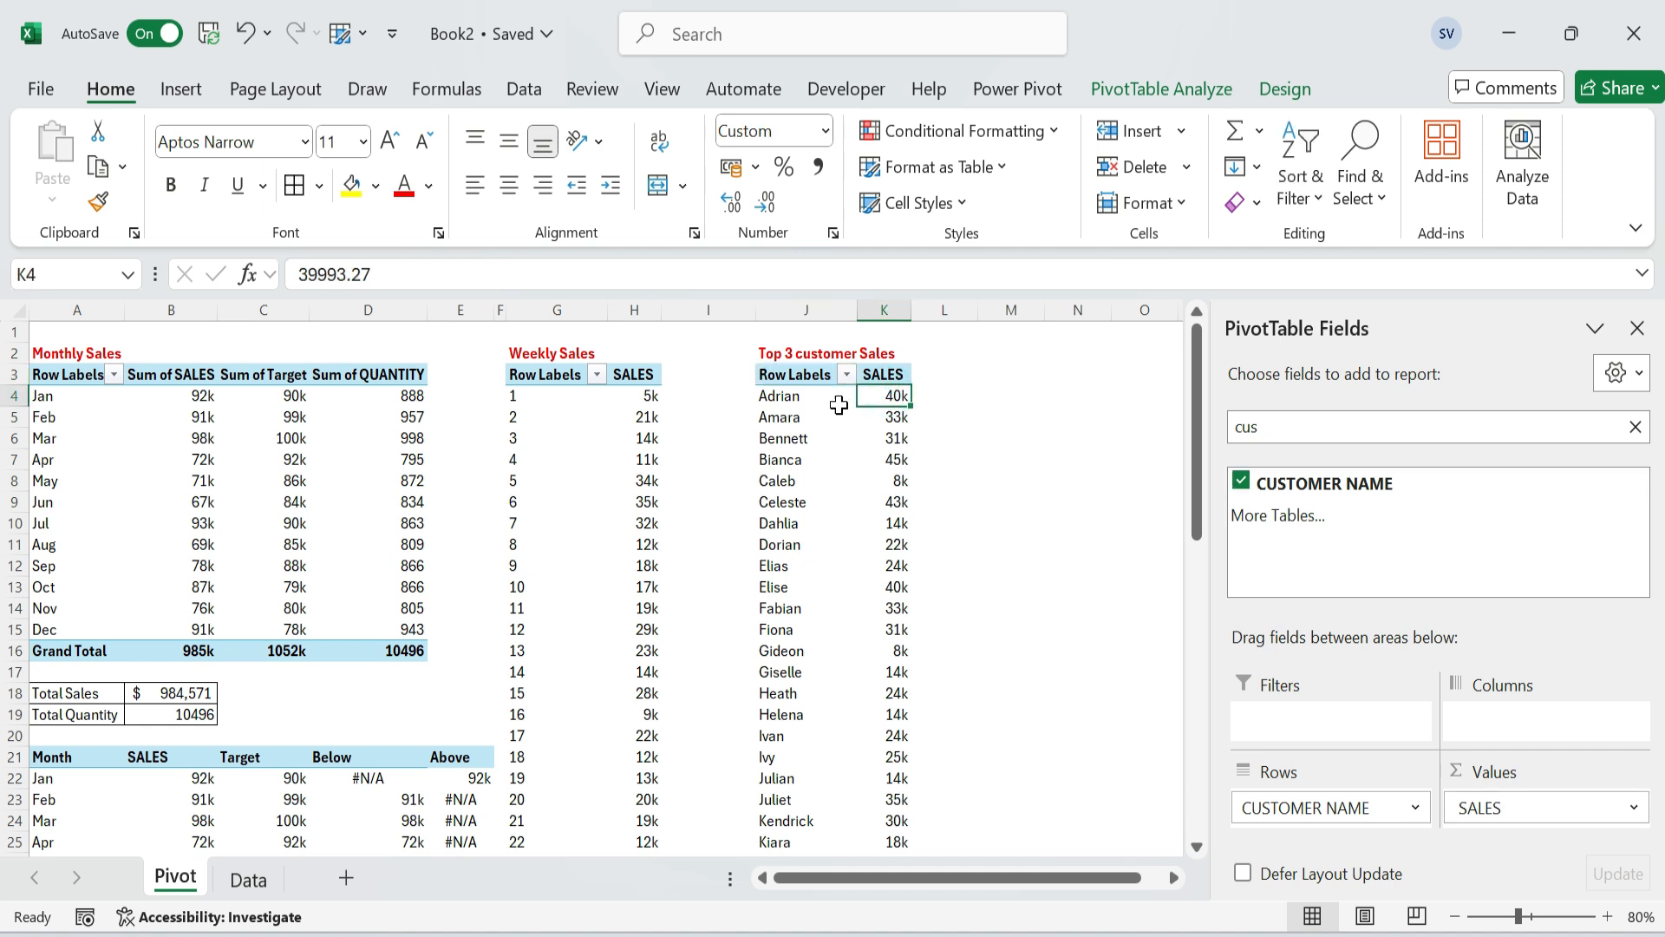
click(847, 374)
mouse_move(642, 552)
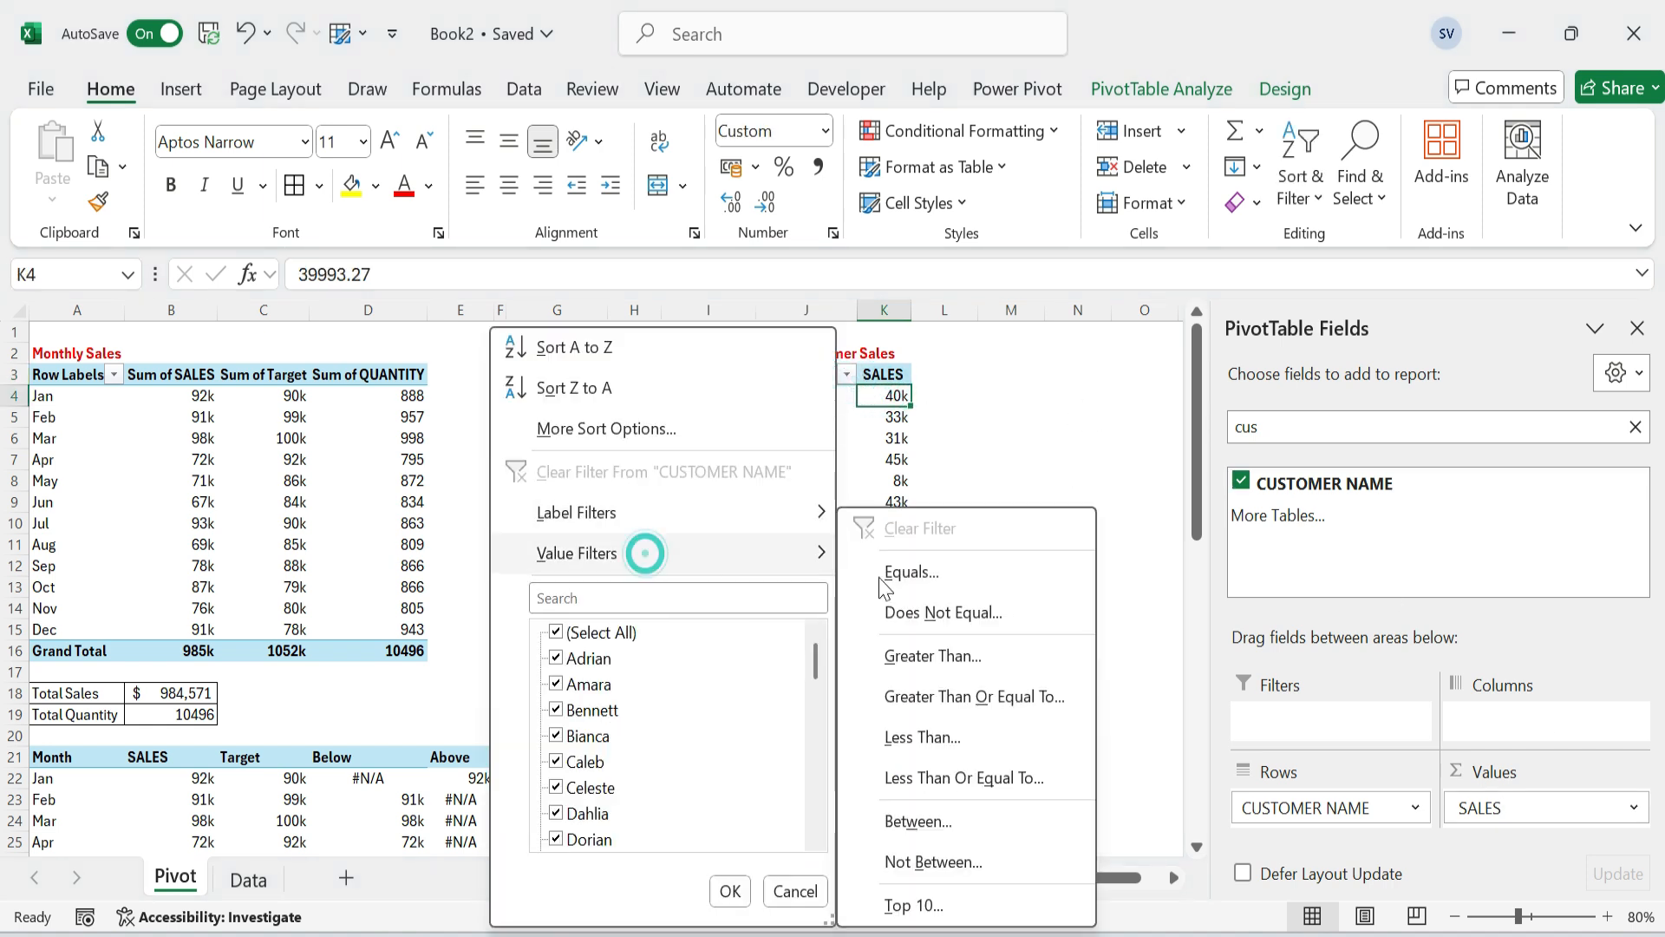
click(978, 909)
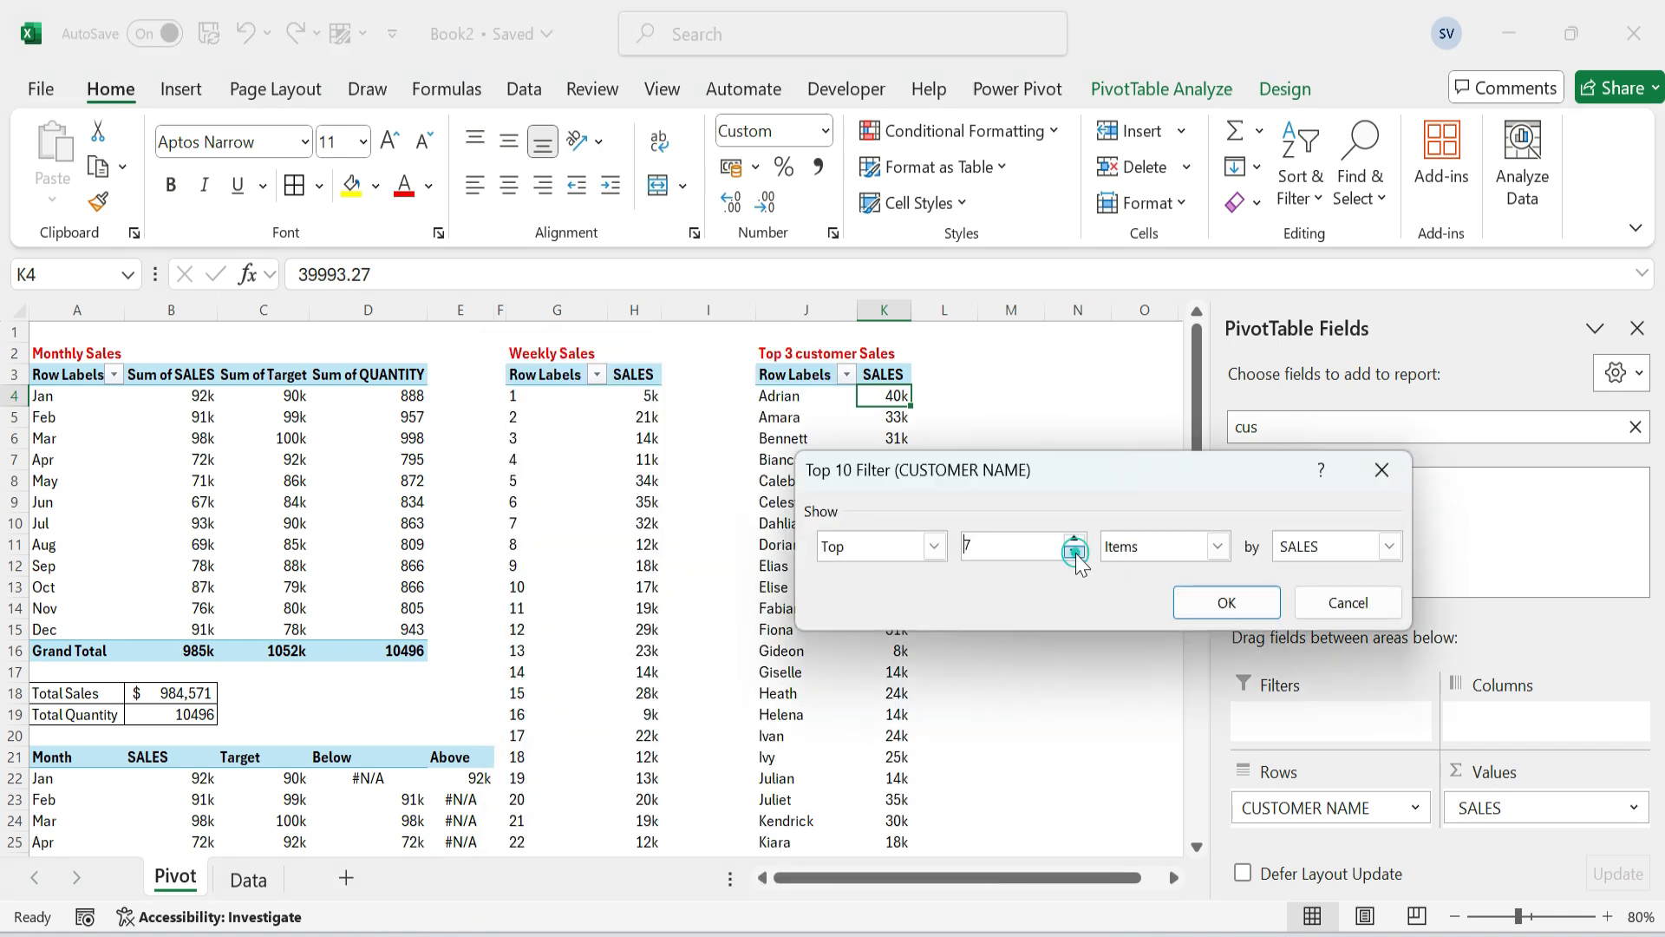
click(1249, 606)
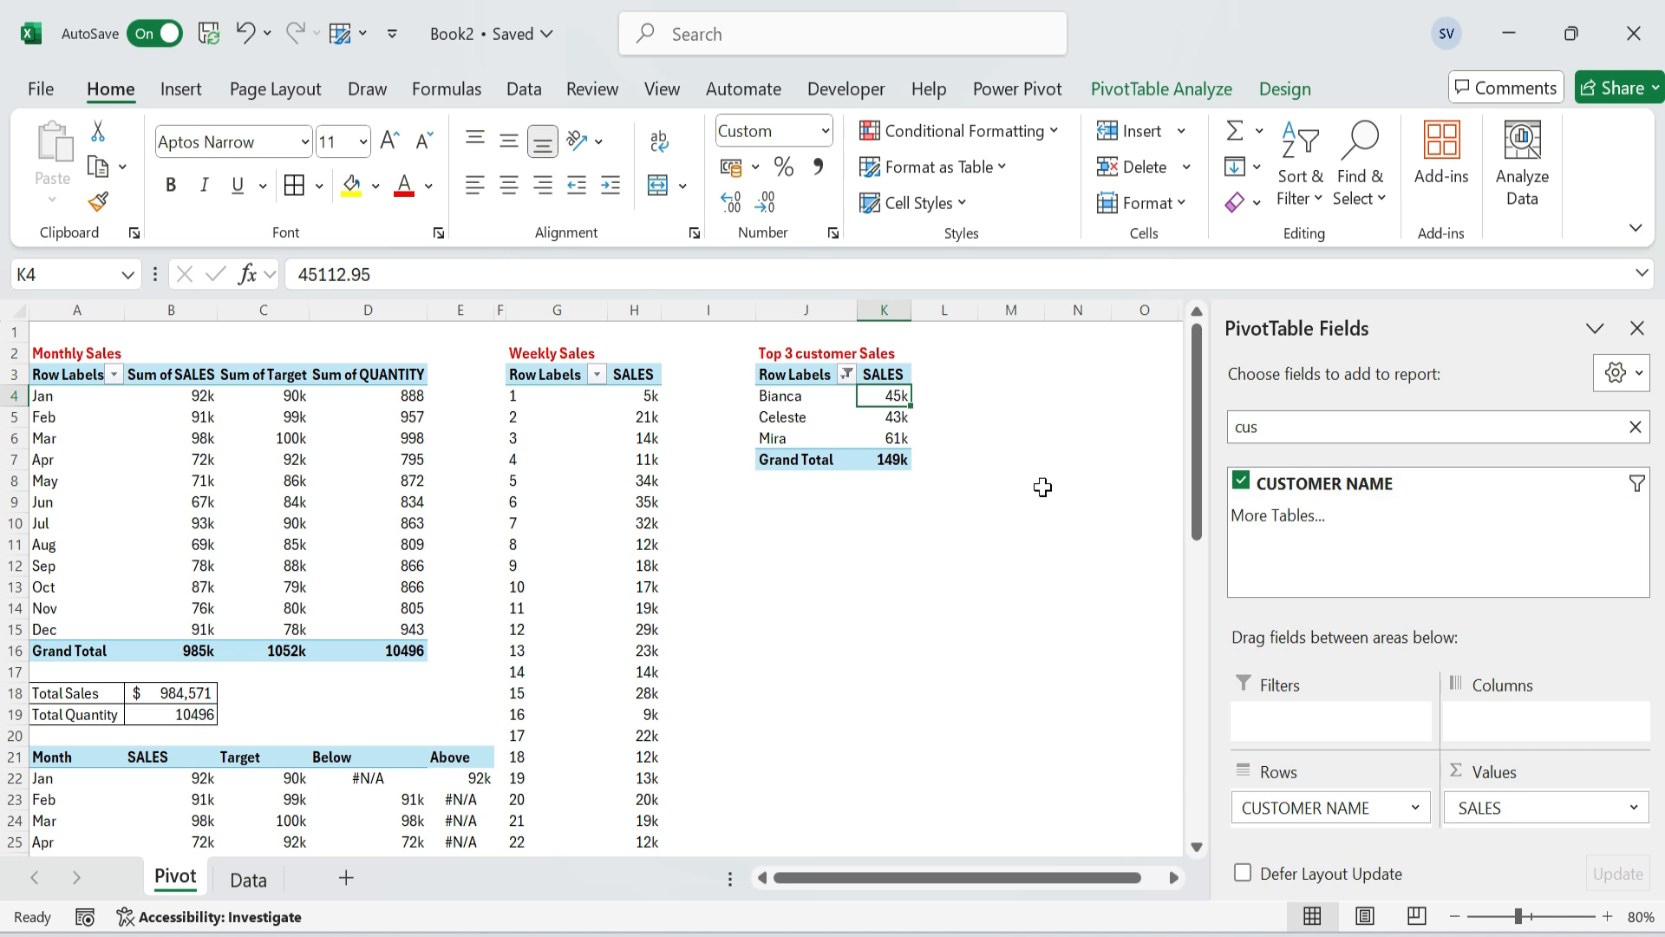
Sort the customer pivot table by SALES in descending order.
click(847, 374)
click(673, 428)
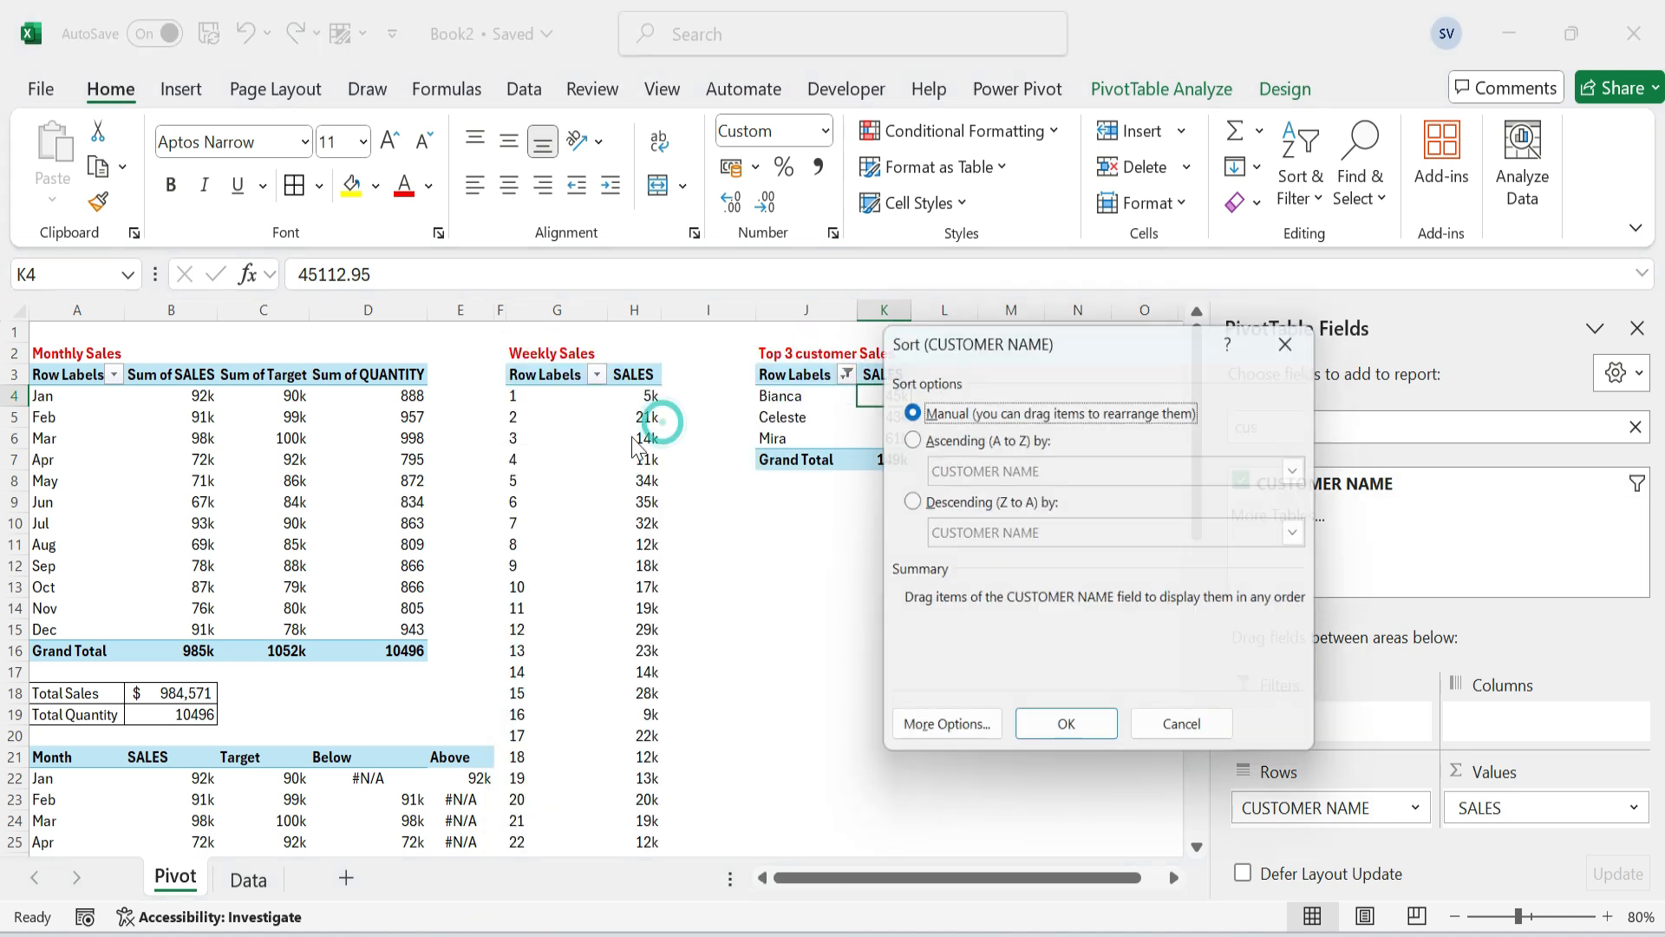
click(1028, 503)
click(1055, 534)
click(1024, 576)
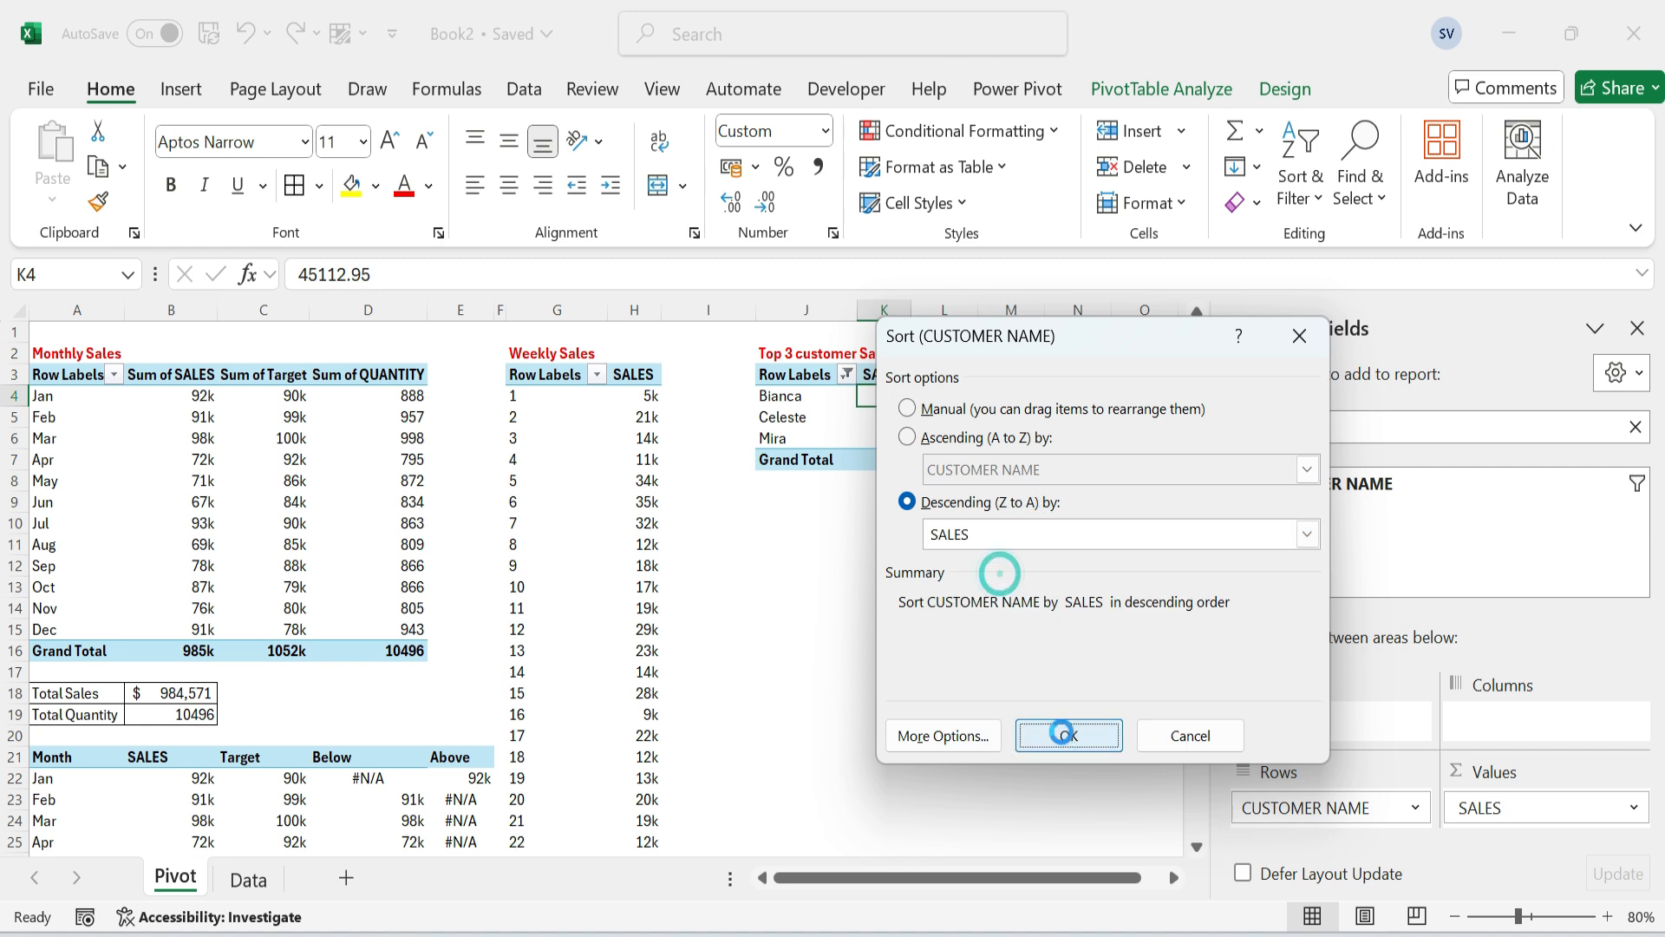
click(1069, 735)
Format the customer sales values K4:K7 as dollar accounting amounts without decimals.
shift+click(892, 457)
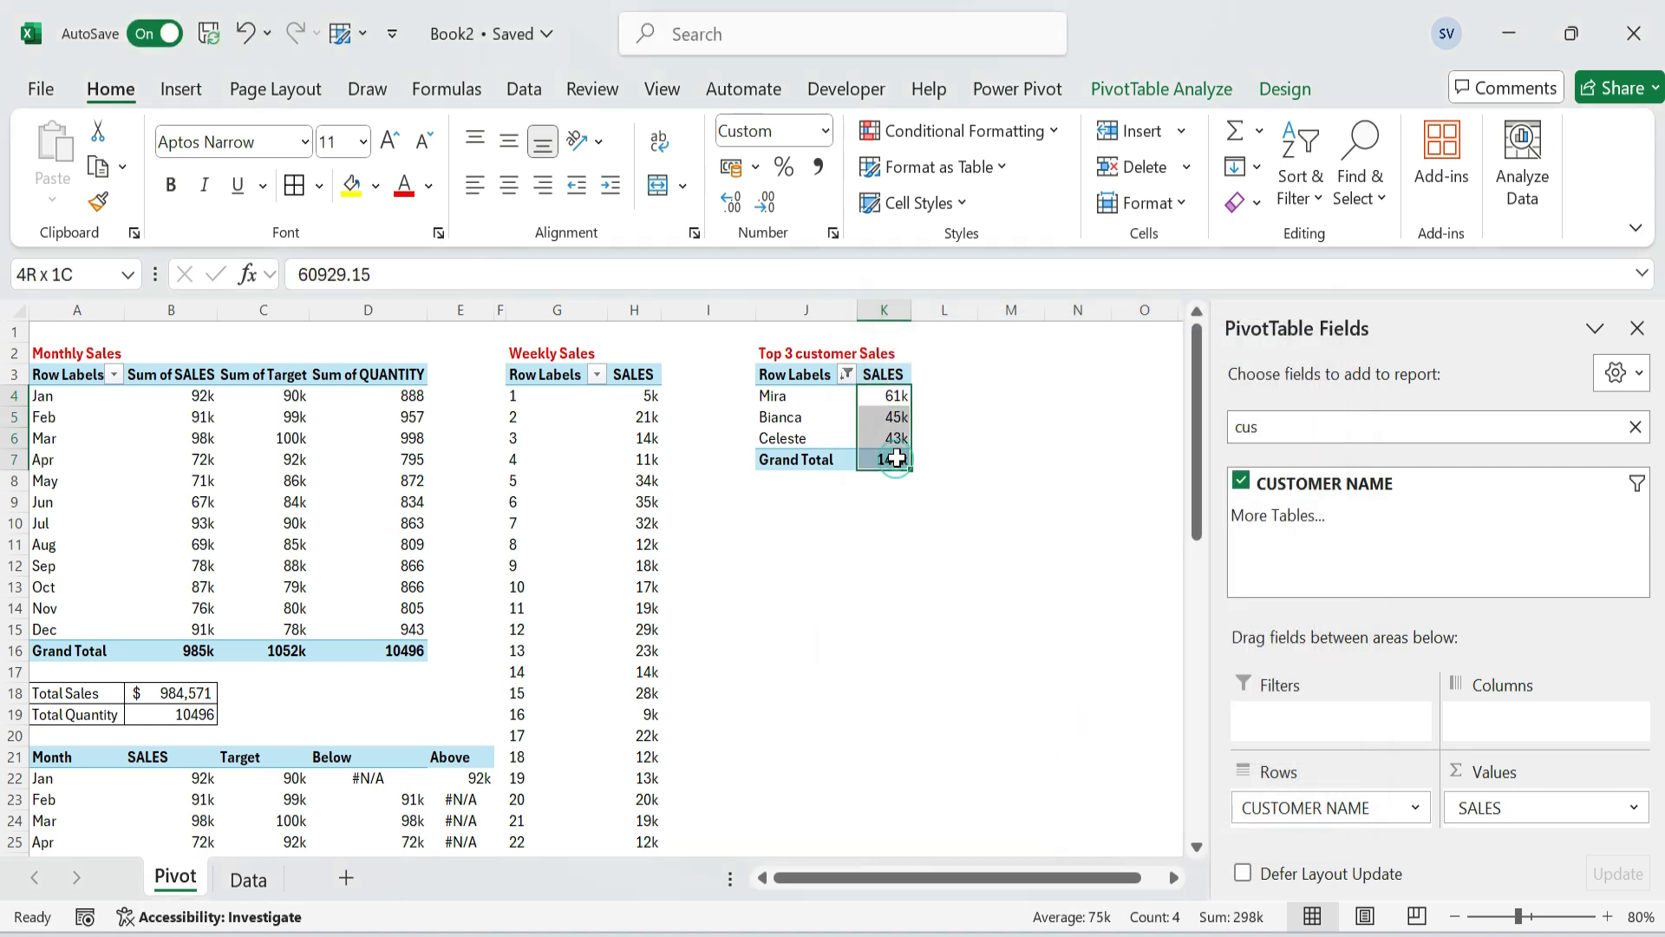
key(ctrl+1)
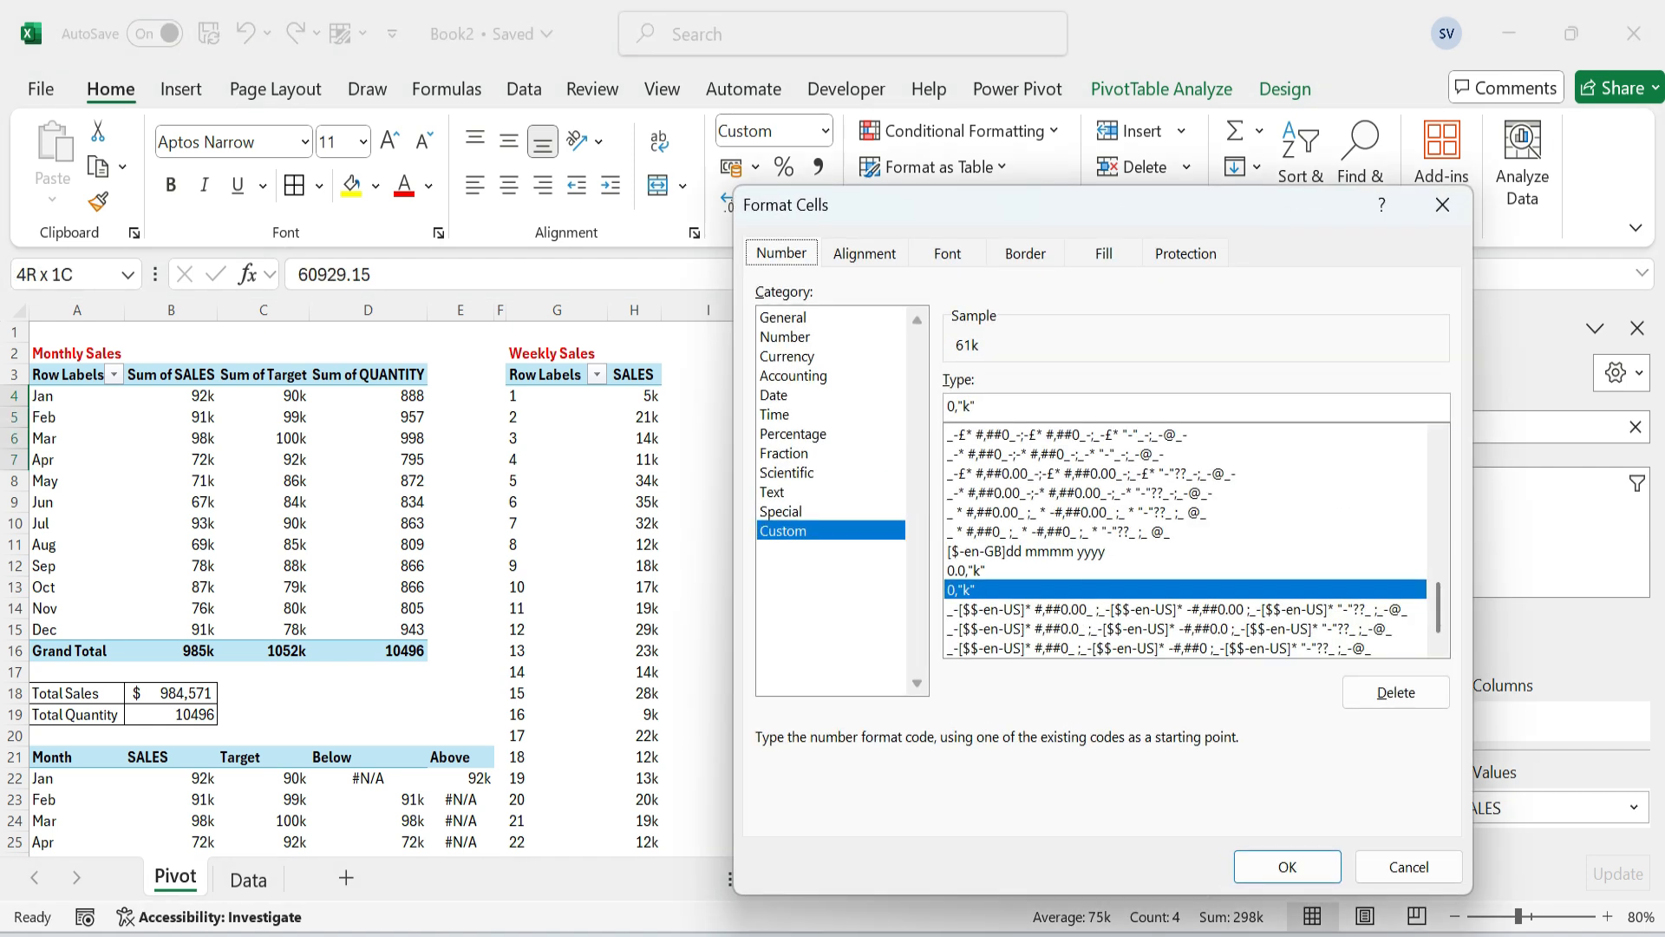
key(Return)
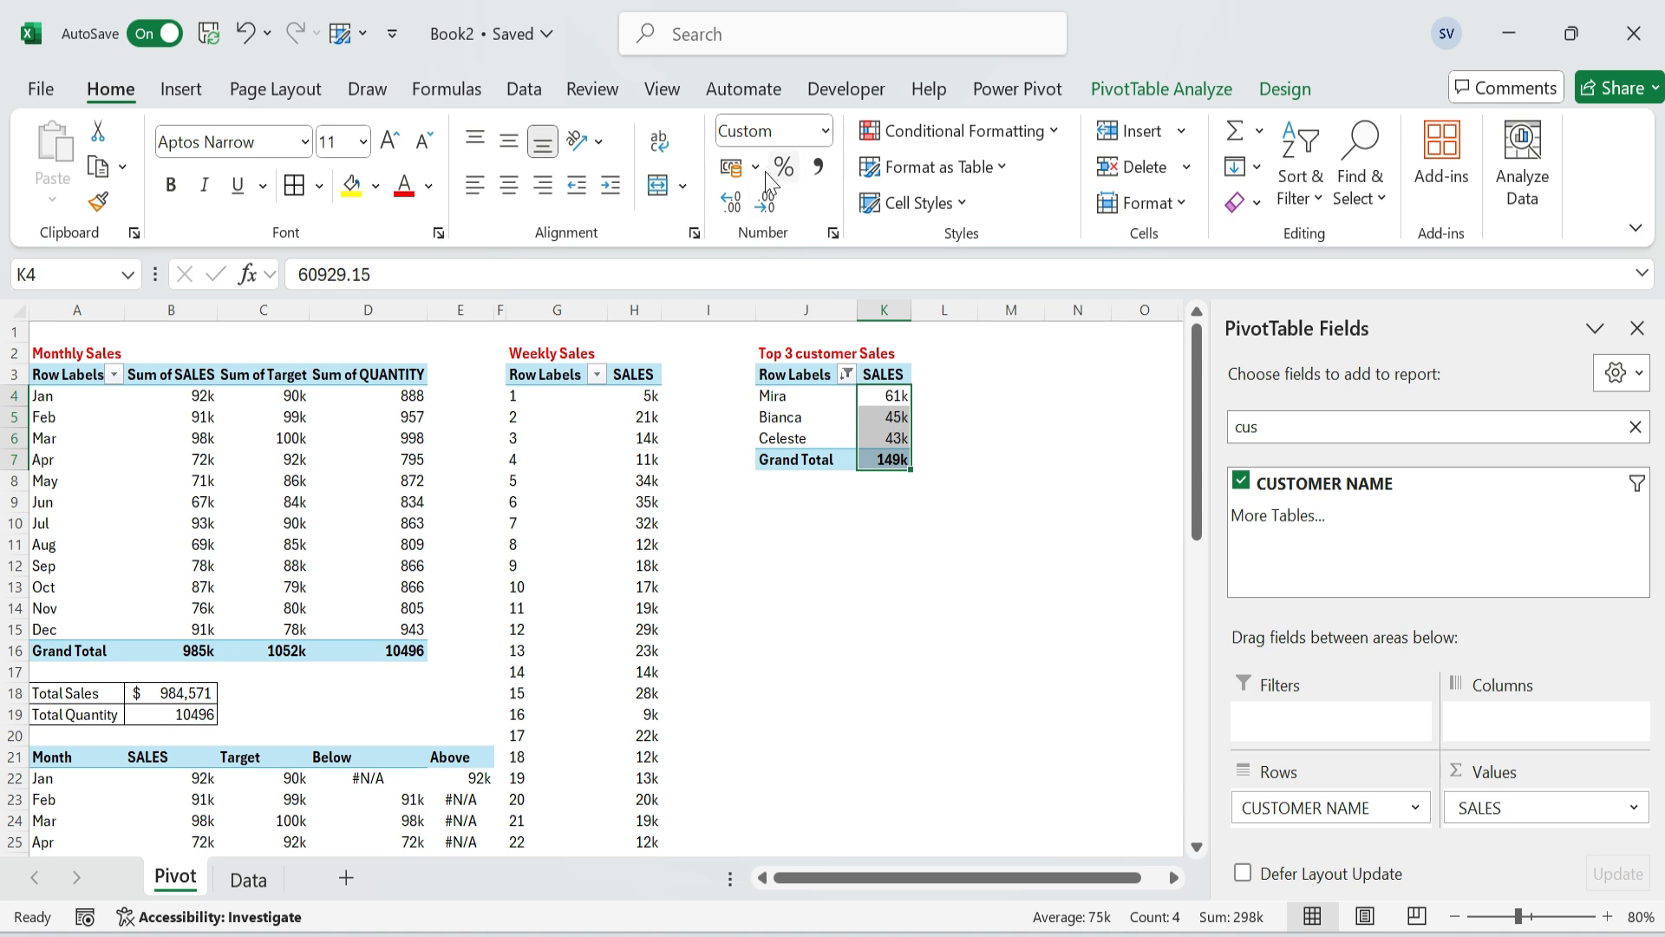
click(756, 166)
click(824, 295)
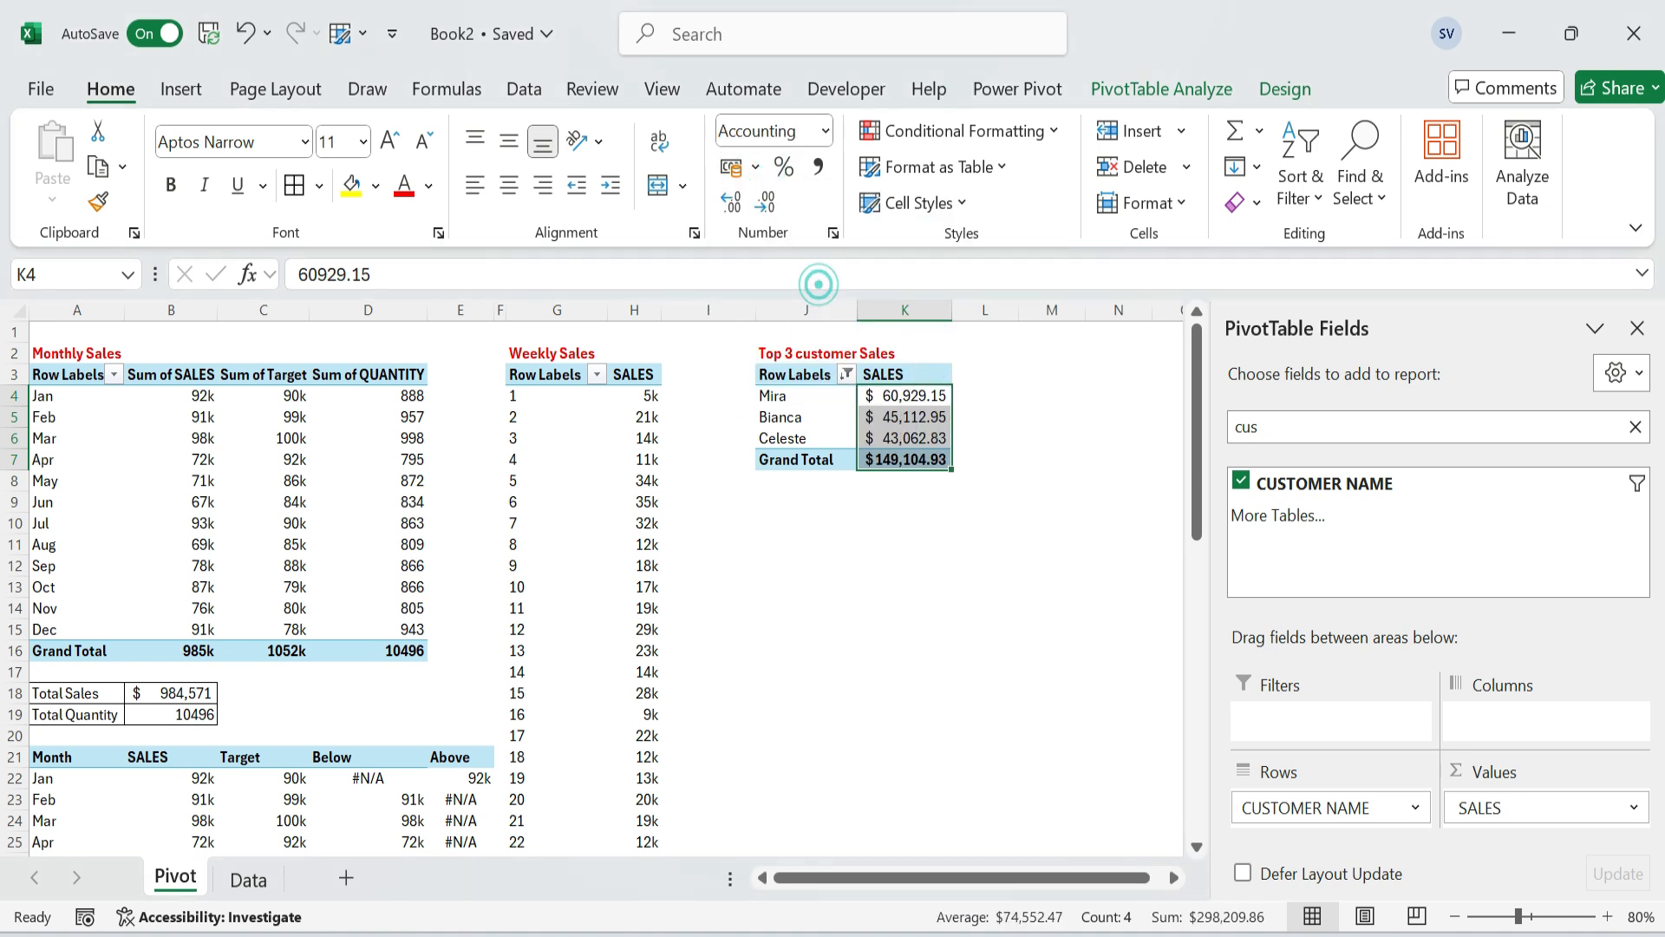
click(765, 202)
click(765, 202)
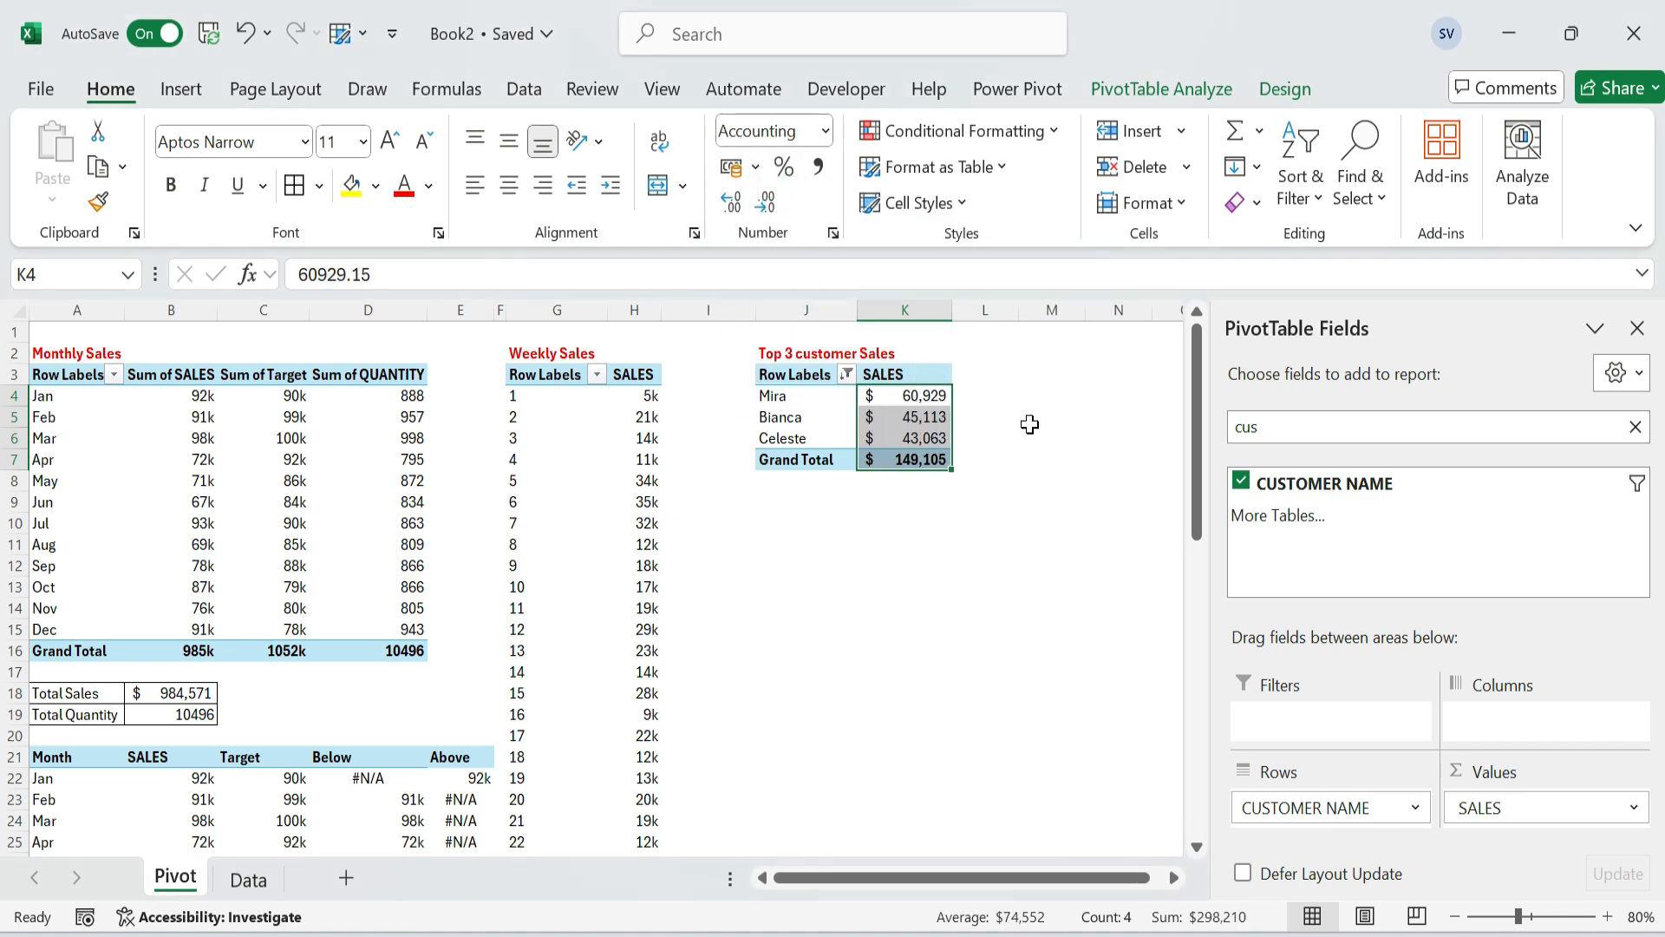
Close the field list and narrow column I to a thin spacer.
click(1637, 327)
drag(756, 310, 672, 330)
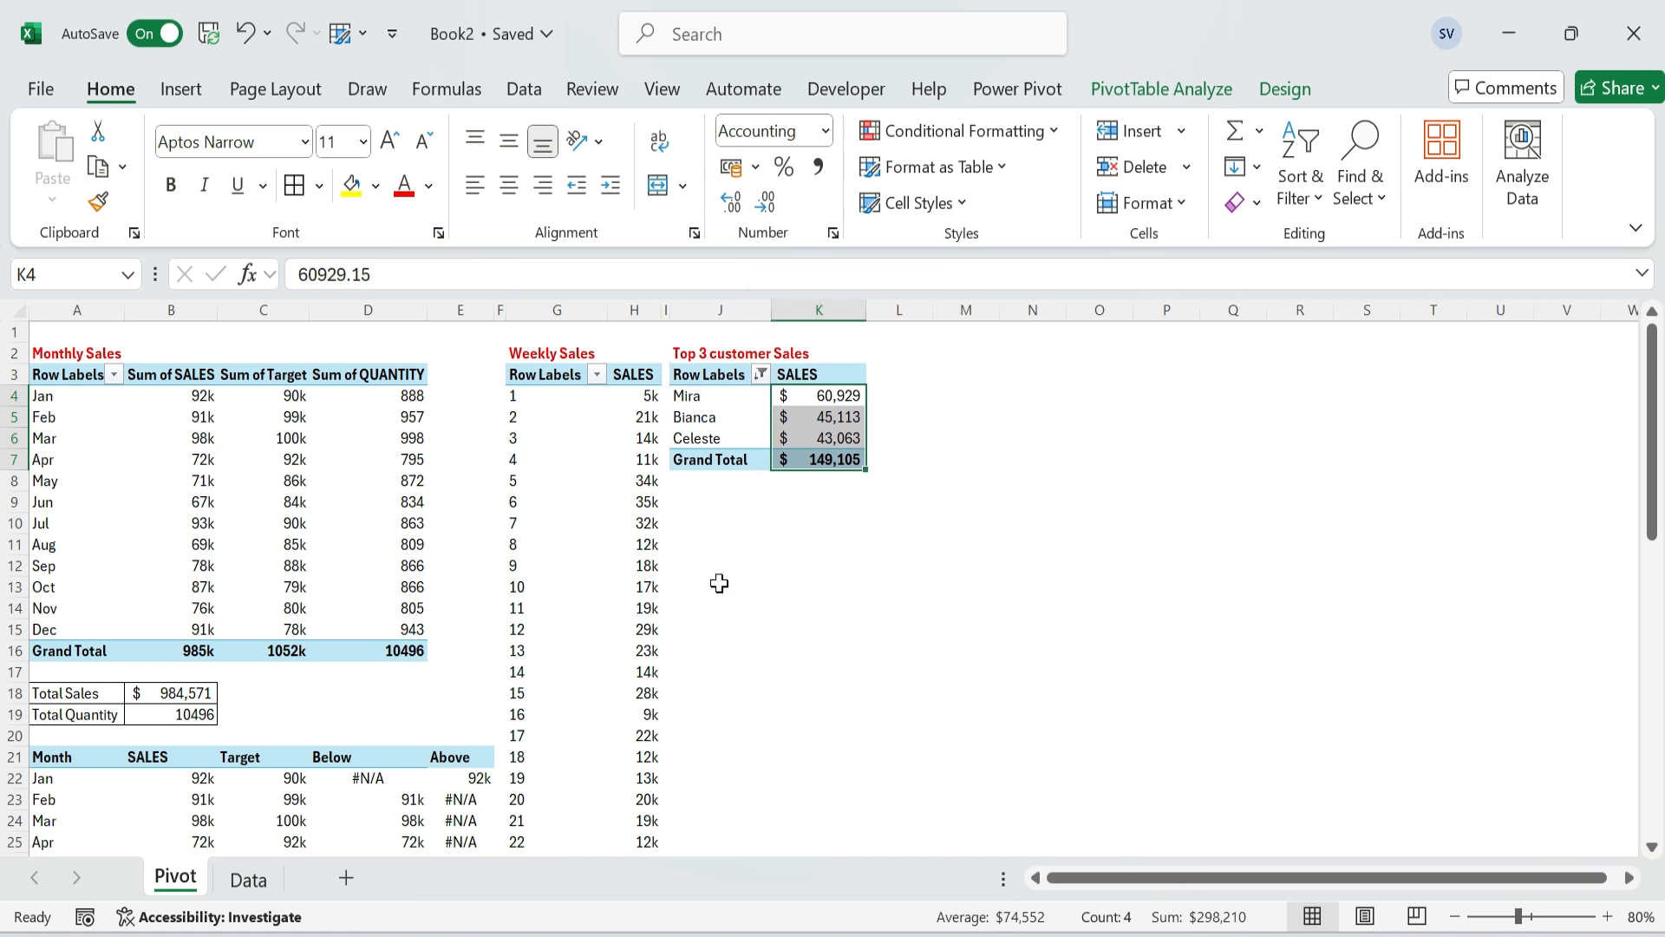
click(732, 758)
Copy the customer pivot table J3:K7 and paste its values and formats as a static table at J21.
click(705, 380)
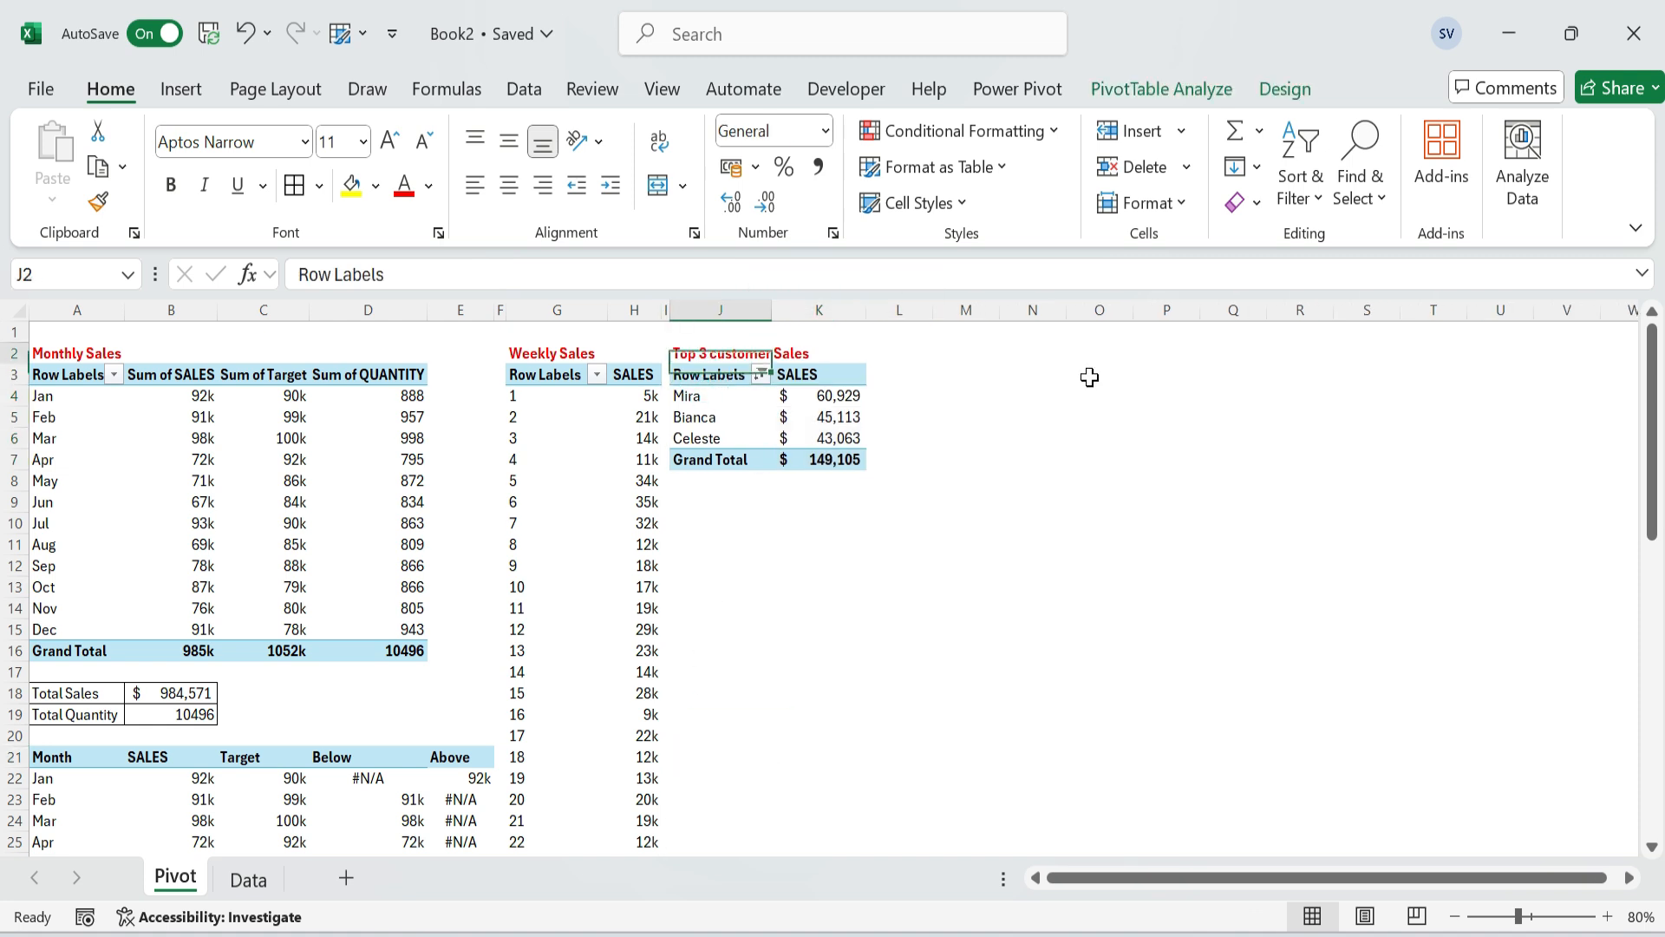
key(ctrl+a)
key(ctrl+c)
key(Down)
key(Down)
key(Down)
key(Down)
key(Down)
key(Down)
key(Down)
key(Down)
key(Down)
key(Down)
key(Down)
key(Down)
key(Down)
key(Down)
key(Down)
key(Down)
key(Down)
key(Down)
key(Down)
key(Up)
key(alt+e)
key(s)
key(v)
key(Return)
key(alt+e)
key(s)
key(t)
key(Return)
Clear everything from the Grand Total row J25:K25 of the static customer table.
key(Up)
key(Down)
key(Down)
key(Down)
key(Down)
key(Down)
key(shift+Right)
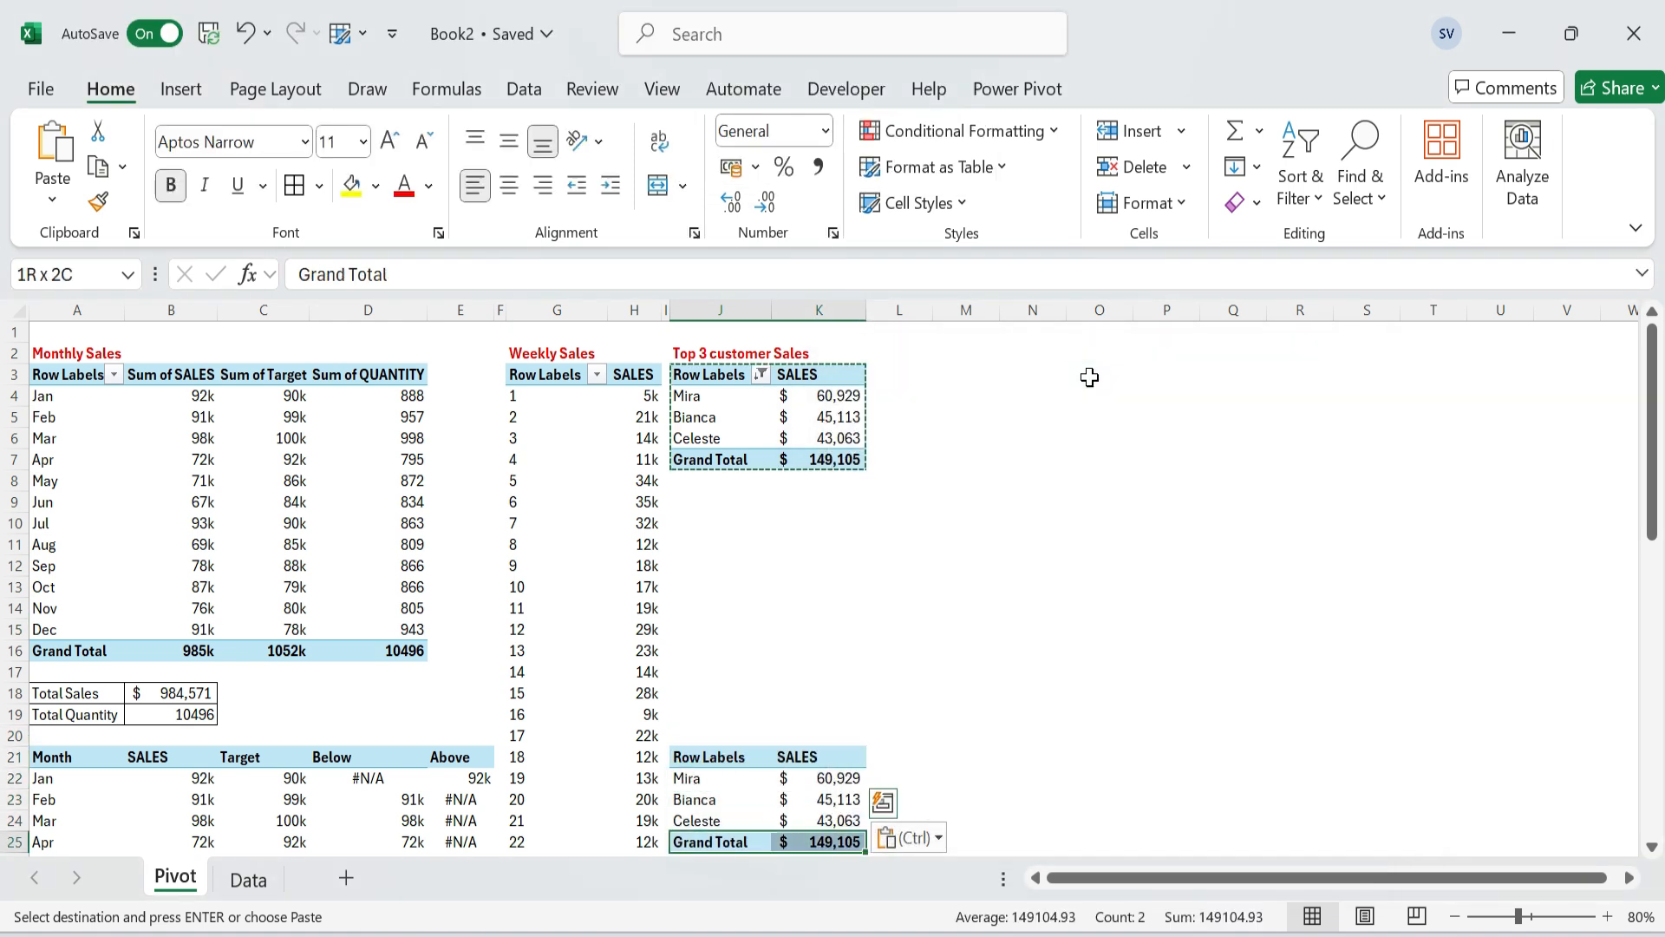
key(alt+e)
key(a)
key(a)
Link J22 to the first customer in pivot cell J4 and fill the reference down to J24.
key(Up)
key(Up)
key(Up)
text(=)
key(Up)
key(ctrl+Up)
key(Up)
key(Up)
key(Up)
key(ctrl+Return)
key(shift+Down)
key(shift+Down)
key(ctrl+d)
Enter a GETPIVOTDATA formula in K22 that returns SALES from $J$3 for the CUSTOMER NAME in J22.
key(Down)
key(Down)
key(Right)
key(Up)
key(Up)
text(=)
key(Up)
key(ctrl+Up)
key(ctrl+Up)
key(ctrl+Up)
key(Down)
key(Down)
key(Down)
key(ctrl+Return)
key(F2)
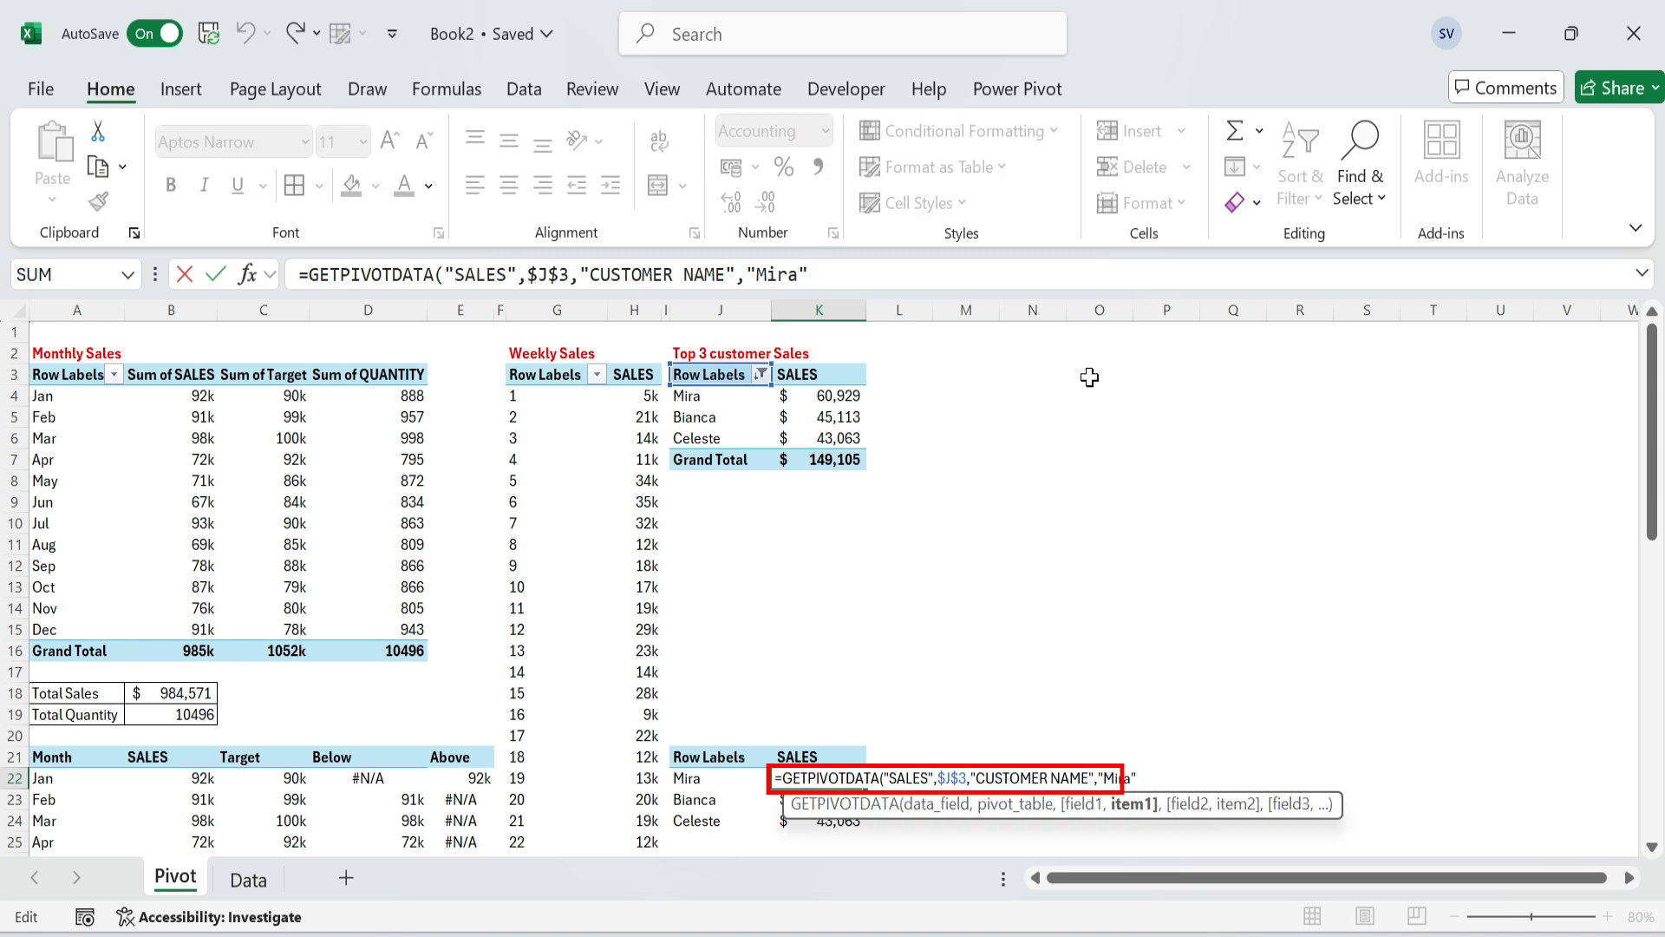
click(719, 780)
text())
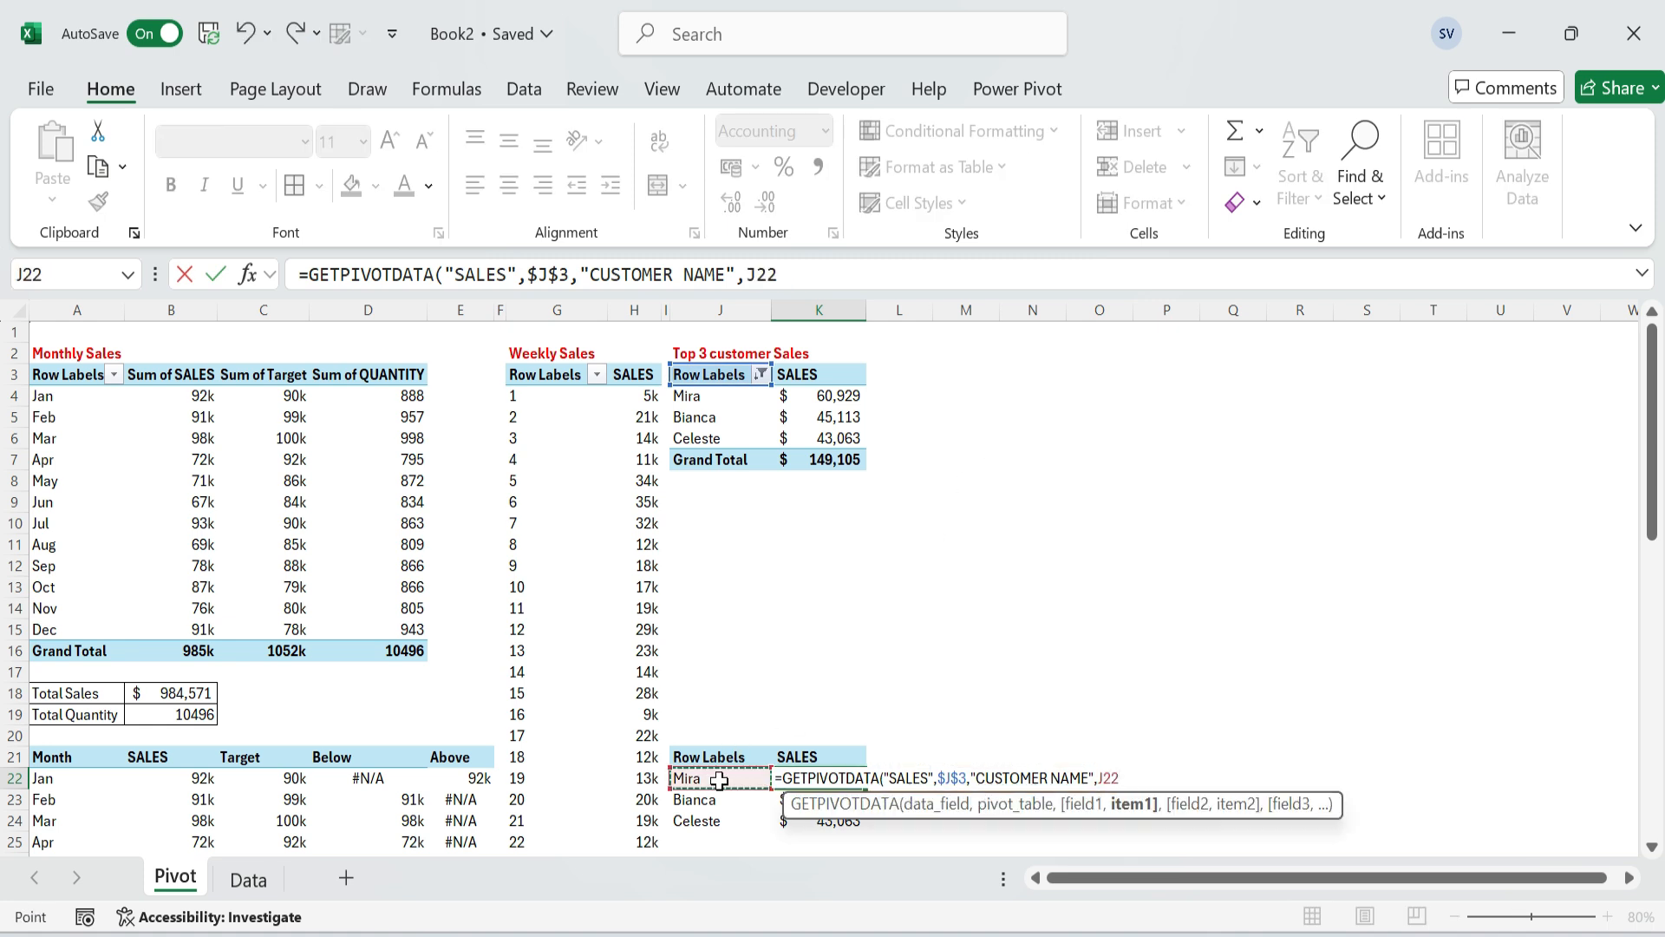
key(ctrl+Return)
Fill the GETPIVOTDATA formula from K22 down to K24 and check the cell references in the copies.
key(shift+Down)
key(shift+Down)
key(ctrl+d)
key(Down)
key(F2)
key(Escape)
key(Down)
key(F2)
key(Escape)
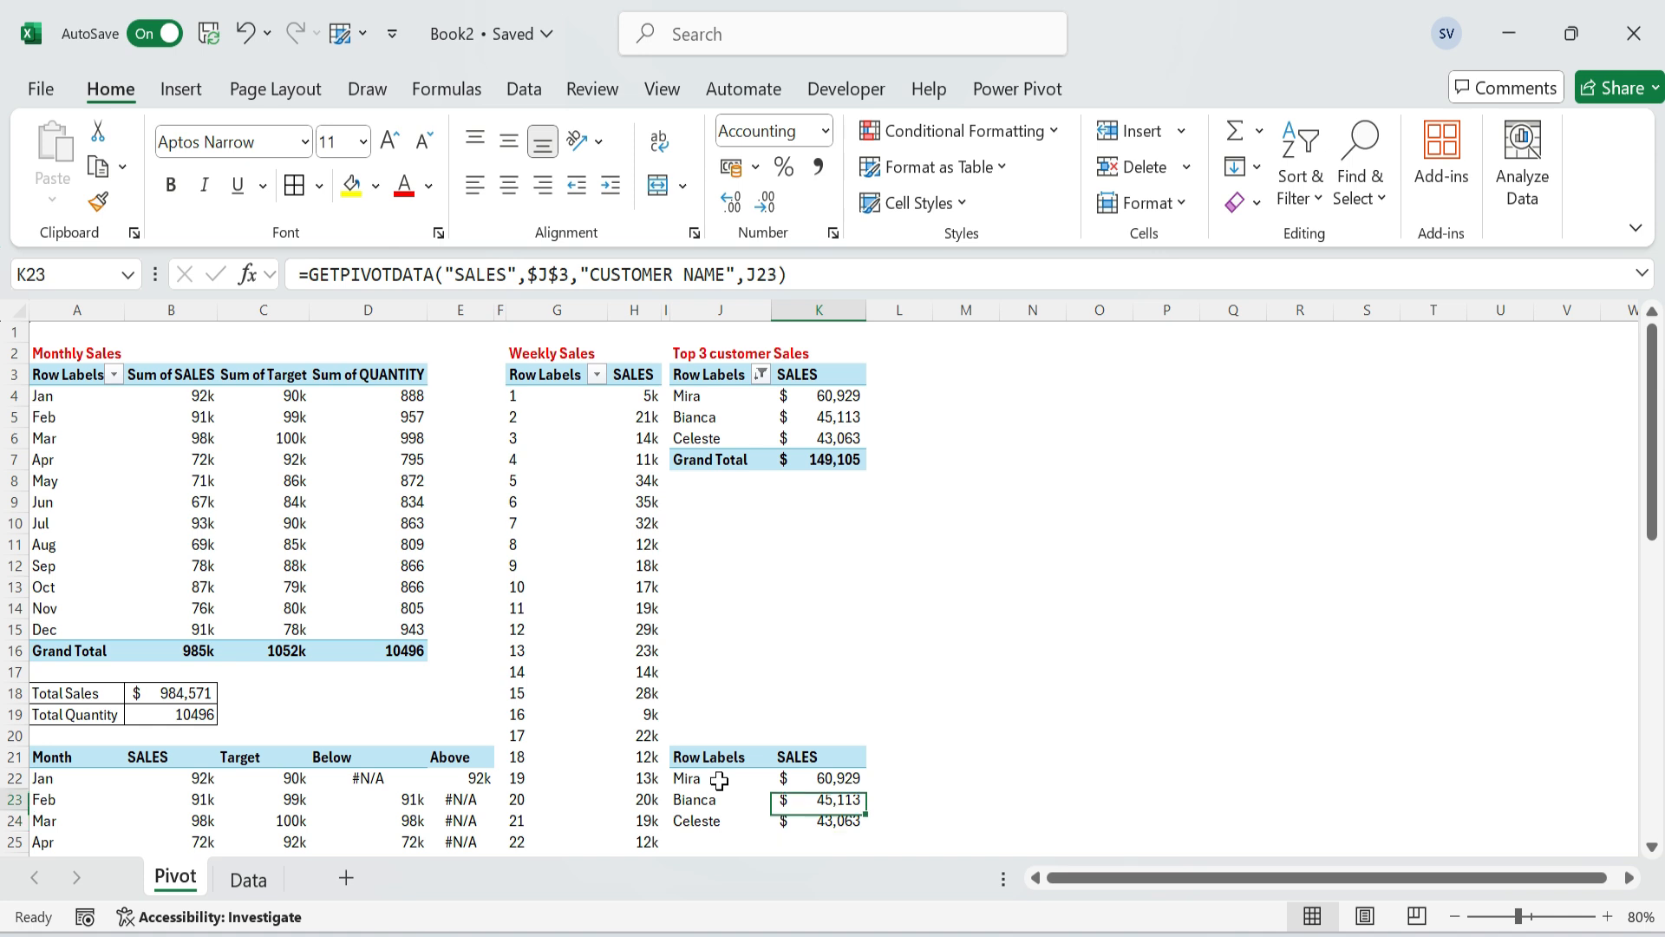
Copy the customer sales heading from J2 to M2 and change its text to "Top 5 Product Sales".
key(ctrl+Up)
key(ctrl+Up)
key(ctrl+Up)
key(Up)
key(Left)
key(ctrl+c)
key(Right)
key(Right)
key(Right)
key(ctrl+v)
key(F2)
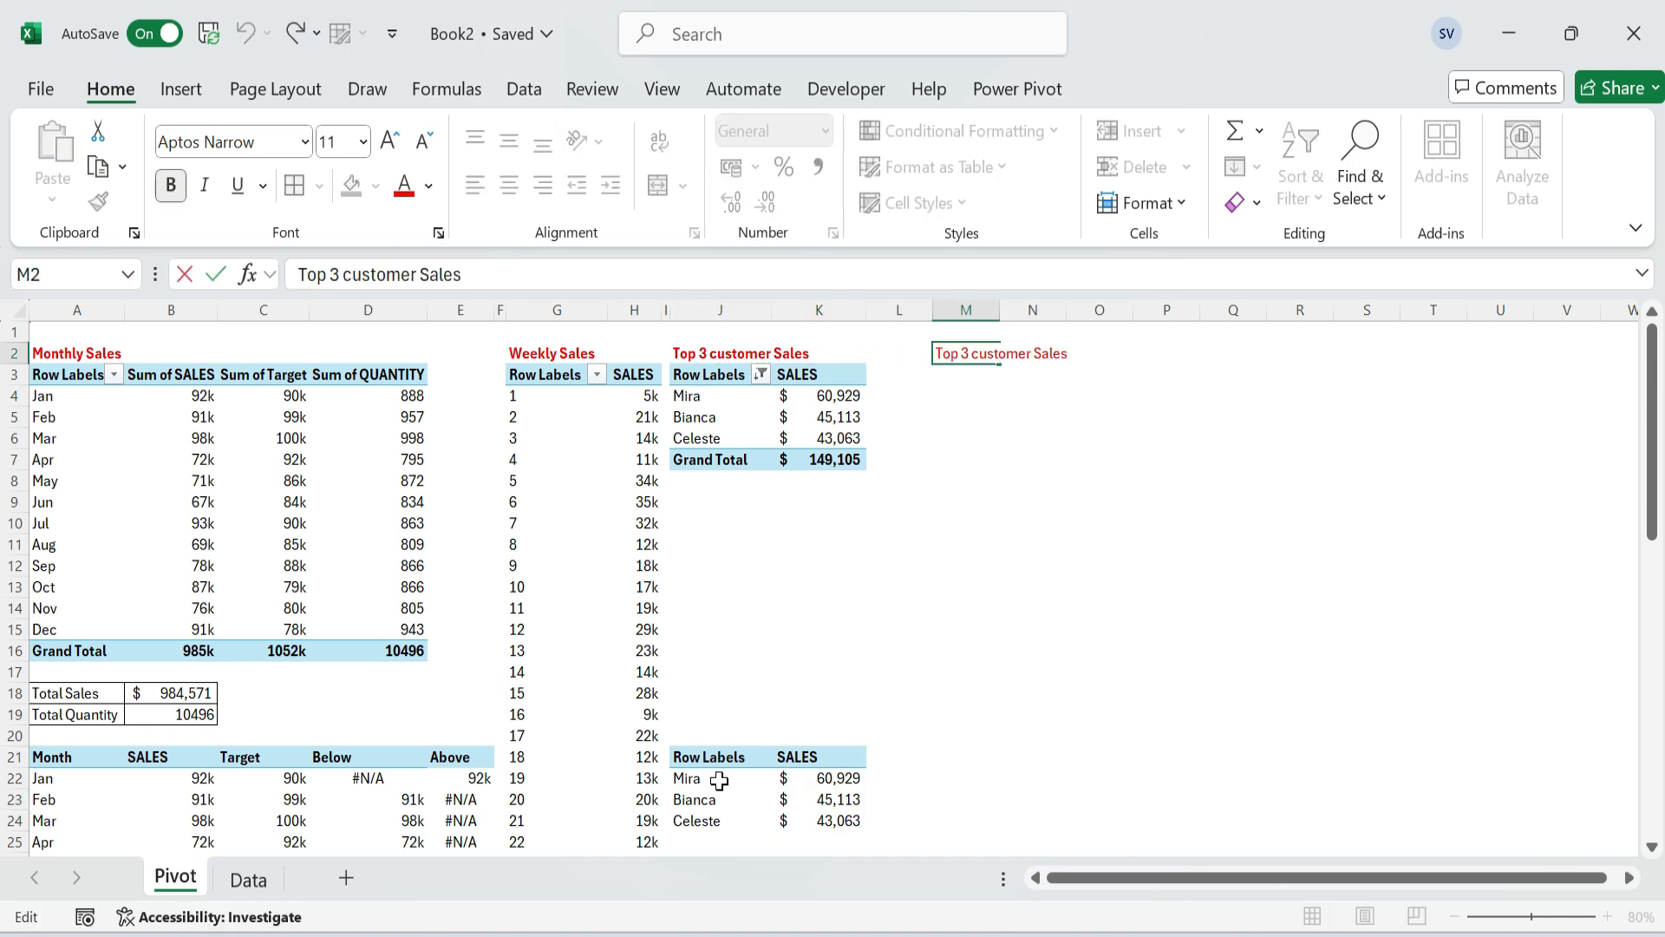
key(Delete)
text(5 Produc)
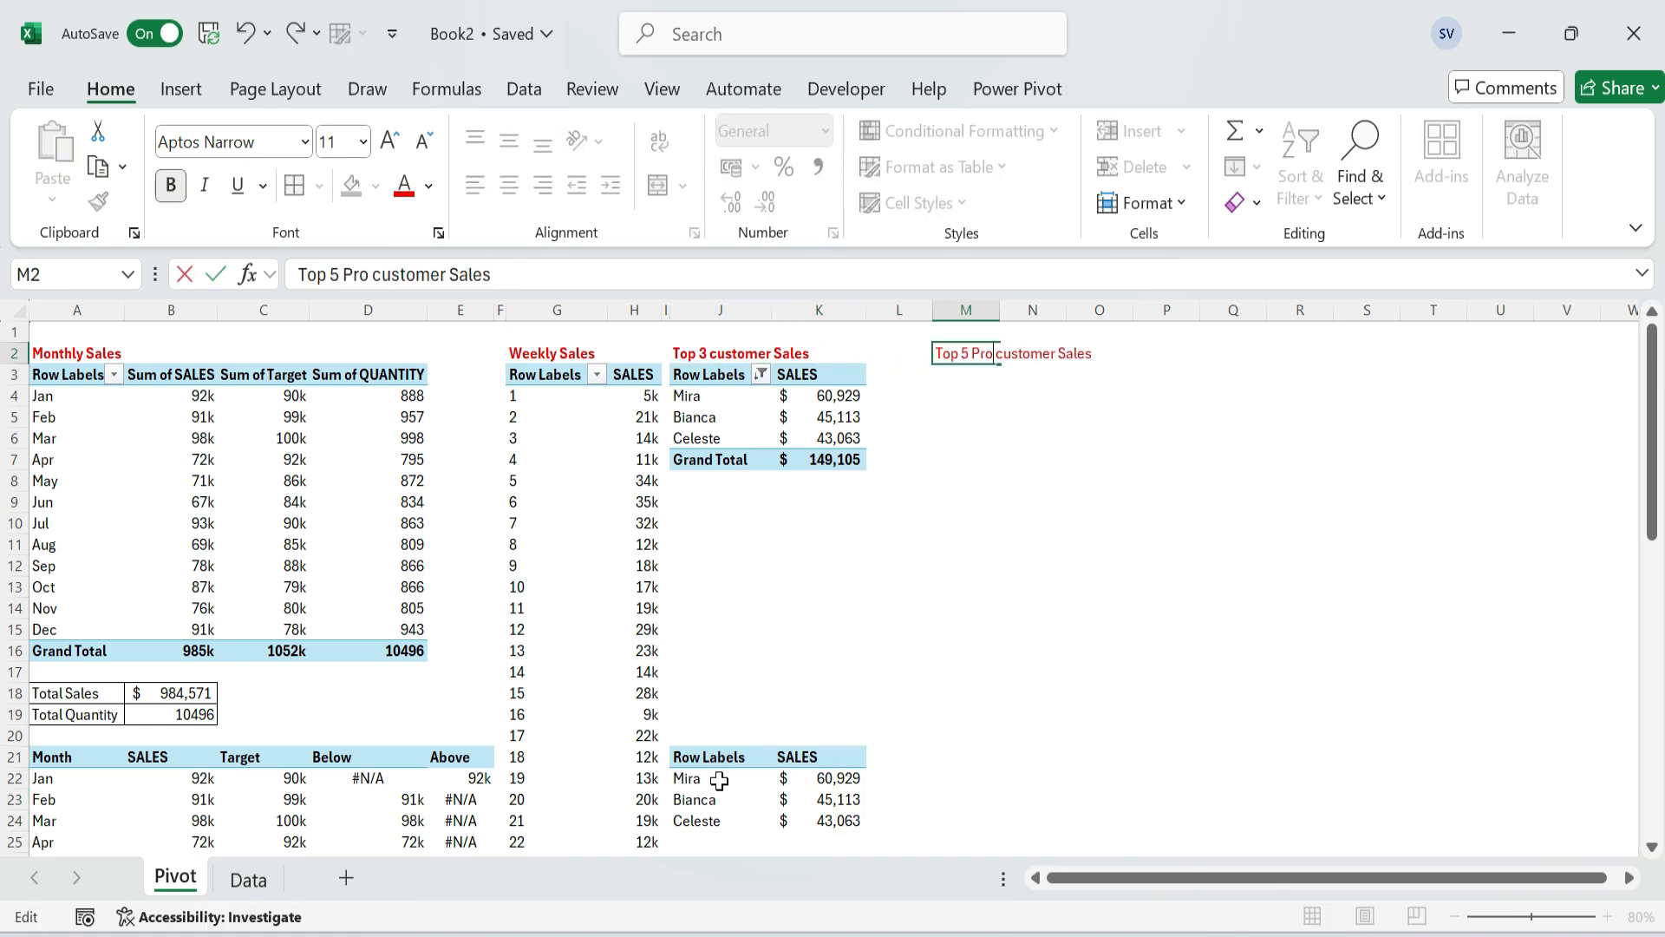
text(t Sales)
key(Delete)
key(Delete)
key(Delete)
key(Delete)
key(Delete)
key(Delete)
key(Delete)
key(Delete)
key(Delete)
key(Delete)
key(Delete)
key(Delete)
key(Delete)
key(Delete)
key(Delete)
key(Return)
Copy the customer pivot table J3:K7 to M3 and autofit the column widths of the copy.
key(Up)
key(Left)
key(Left)
key(Left)
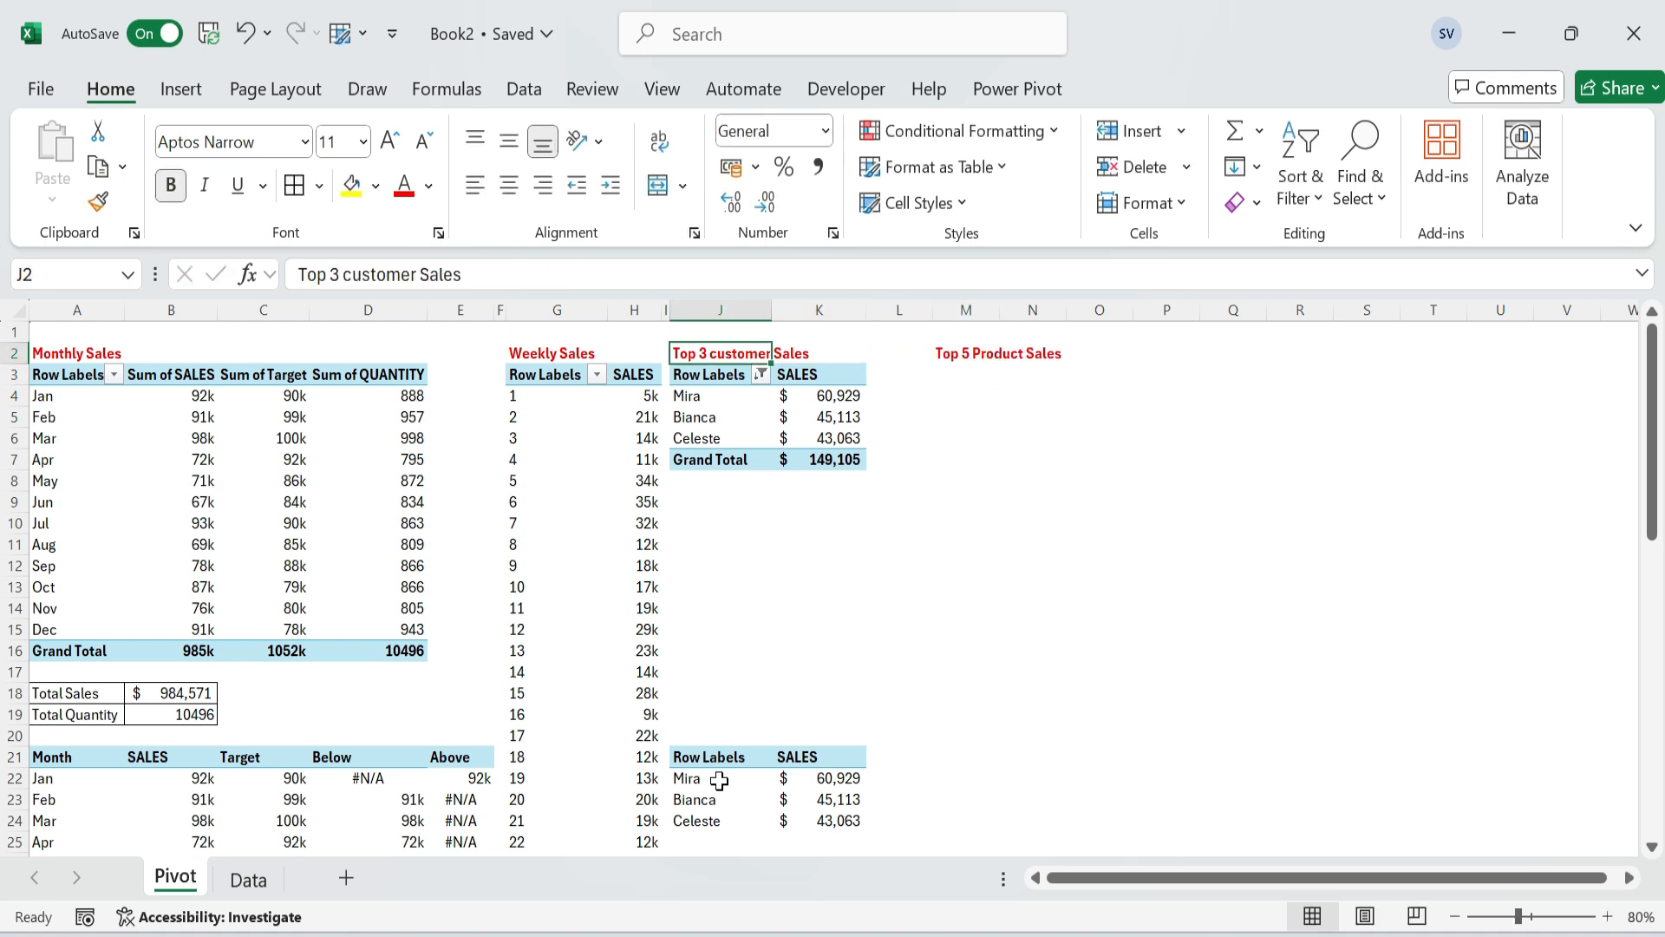
key(Down)
key(ctrl+shift+Down)
key(shift+Right)
key(ctrl+c)
key(Right)
key(Right)
key(Right)
key(ctrl+v)
key(alt+h)
key(o)
key(i)
key(Up)
key(Down)
key(Down)
key(Down)
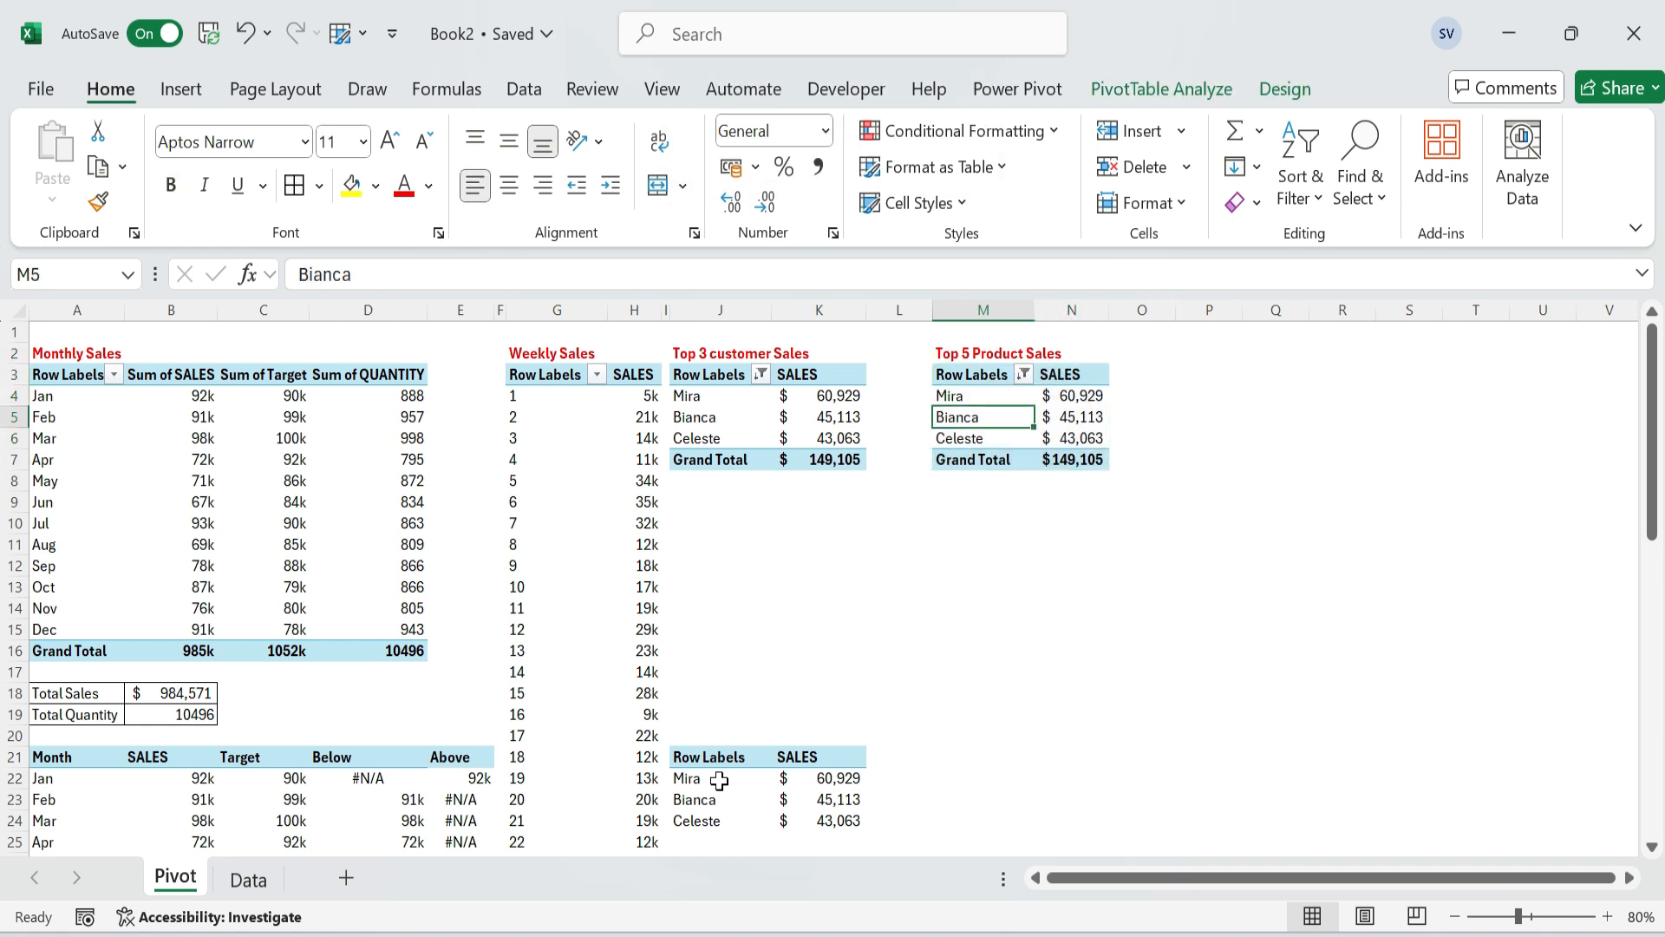
Replace CUSTOMER NAME with PRODUCT in the rows of the copied pivot table and close the field list.
right_click(1092, 402)
click(1196, 903)
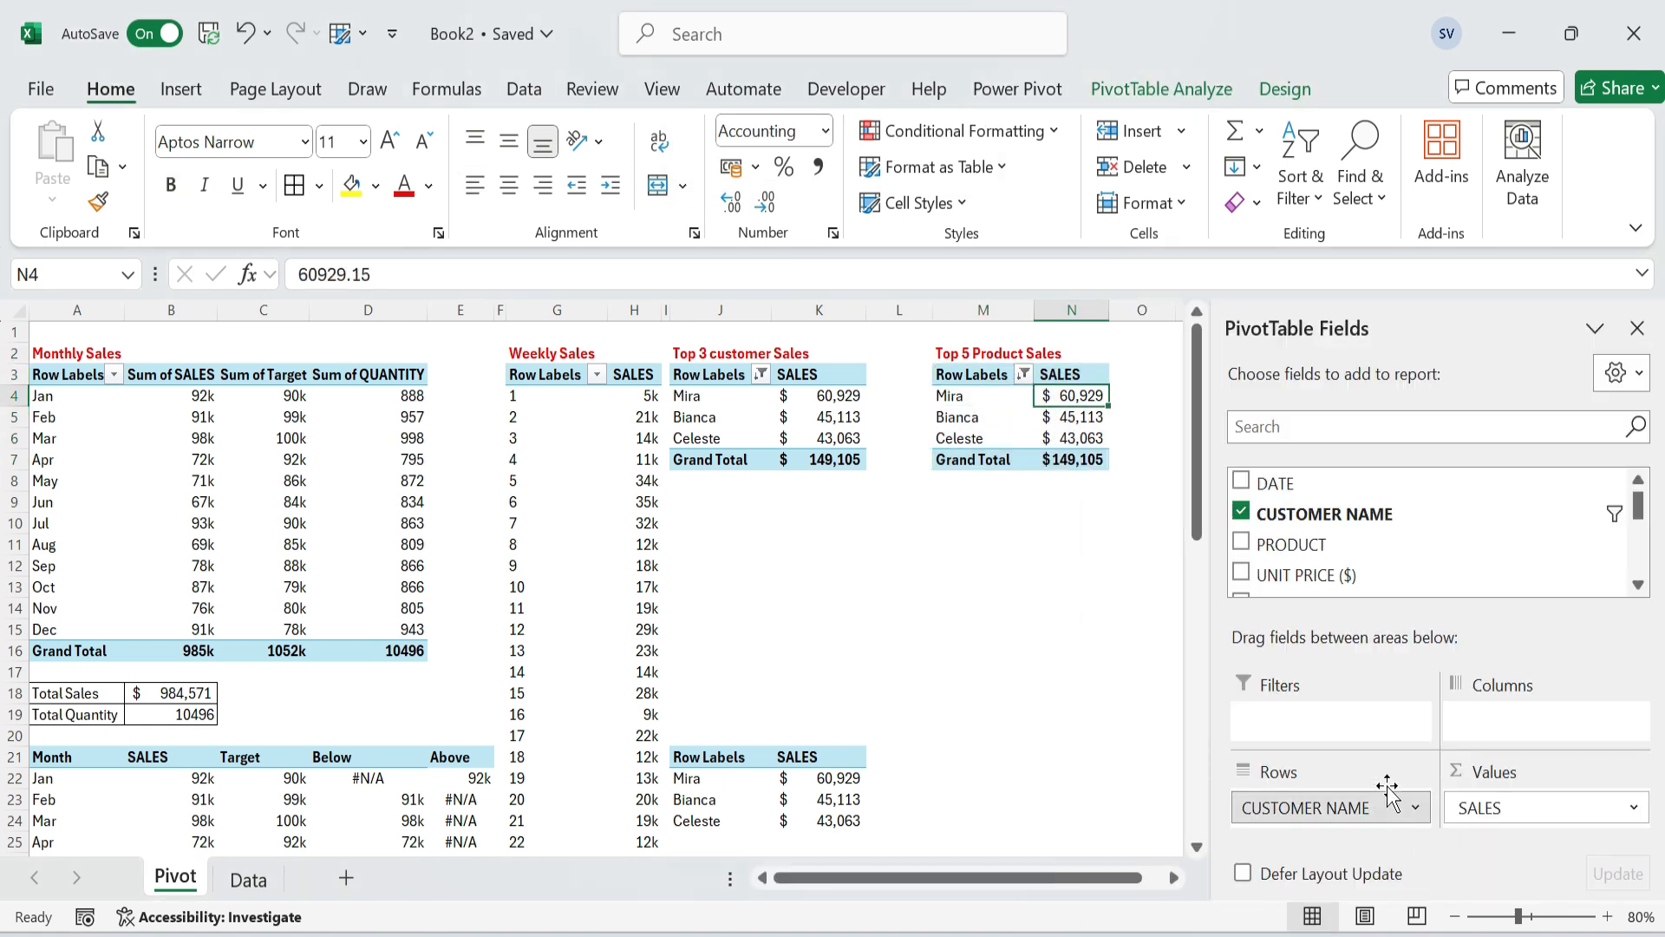
drag(1387, 790, 1397, 543)
drag(1292, 521, 1344, 807)
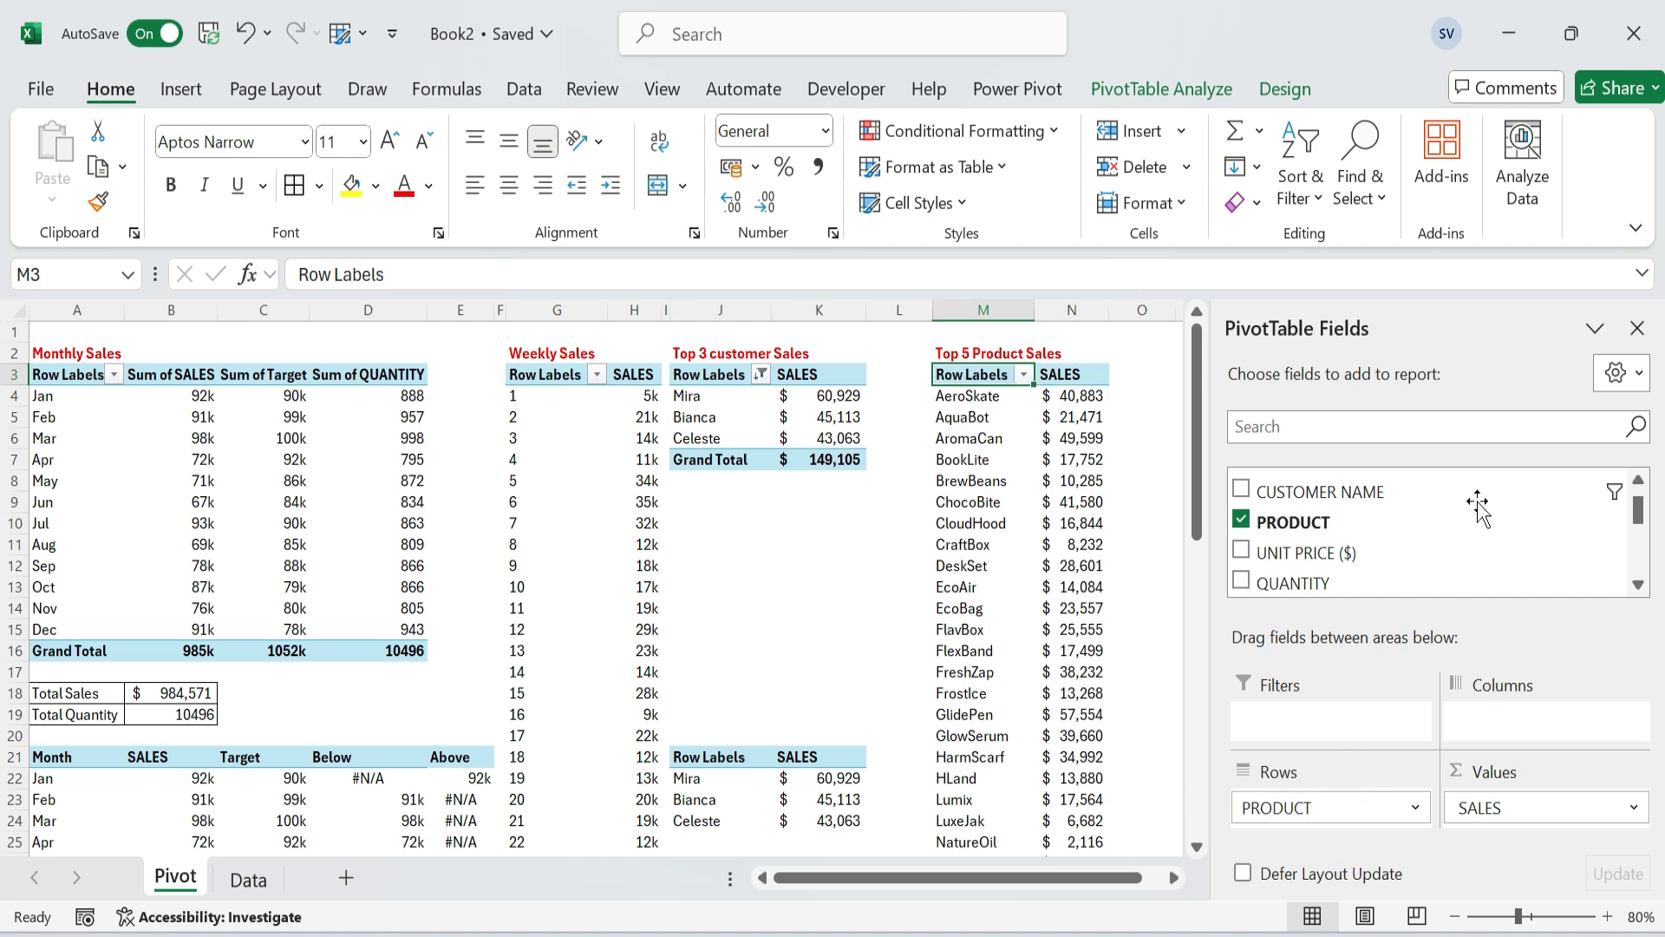
click(1638, 329)
Filter the product pivot table to the top 5 items by SALES.
click(1026, 376)
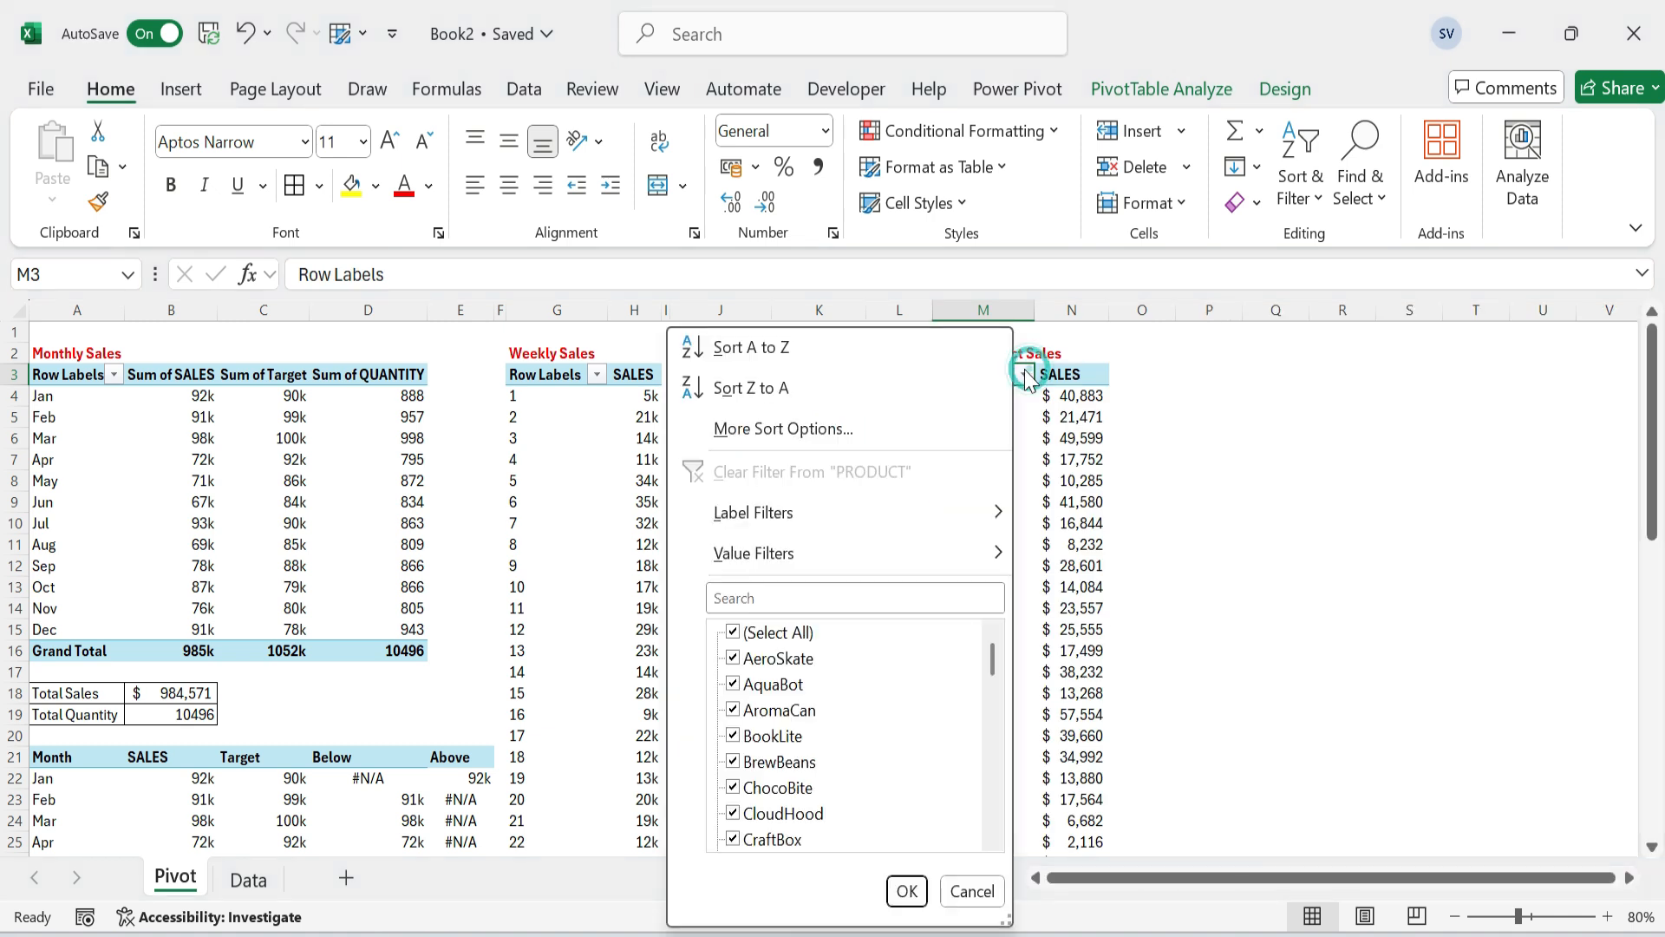
mouse_move(850, 553)
click(1090, 905)
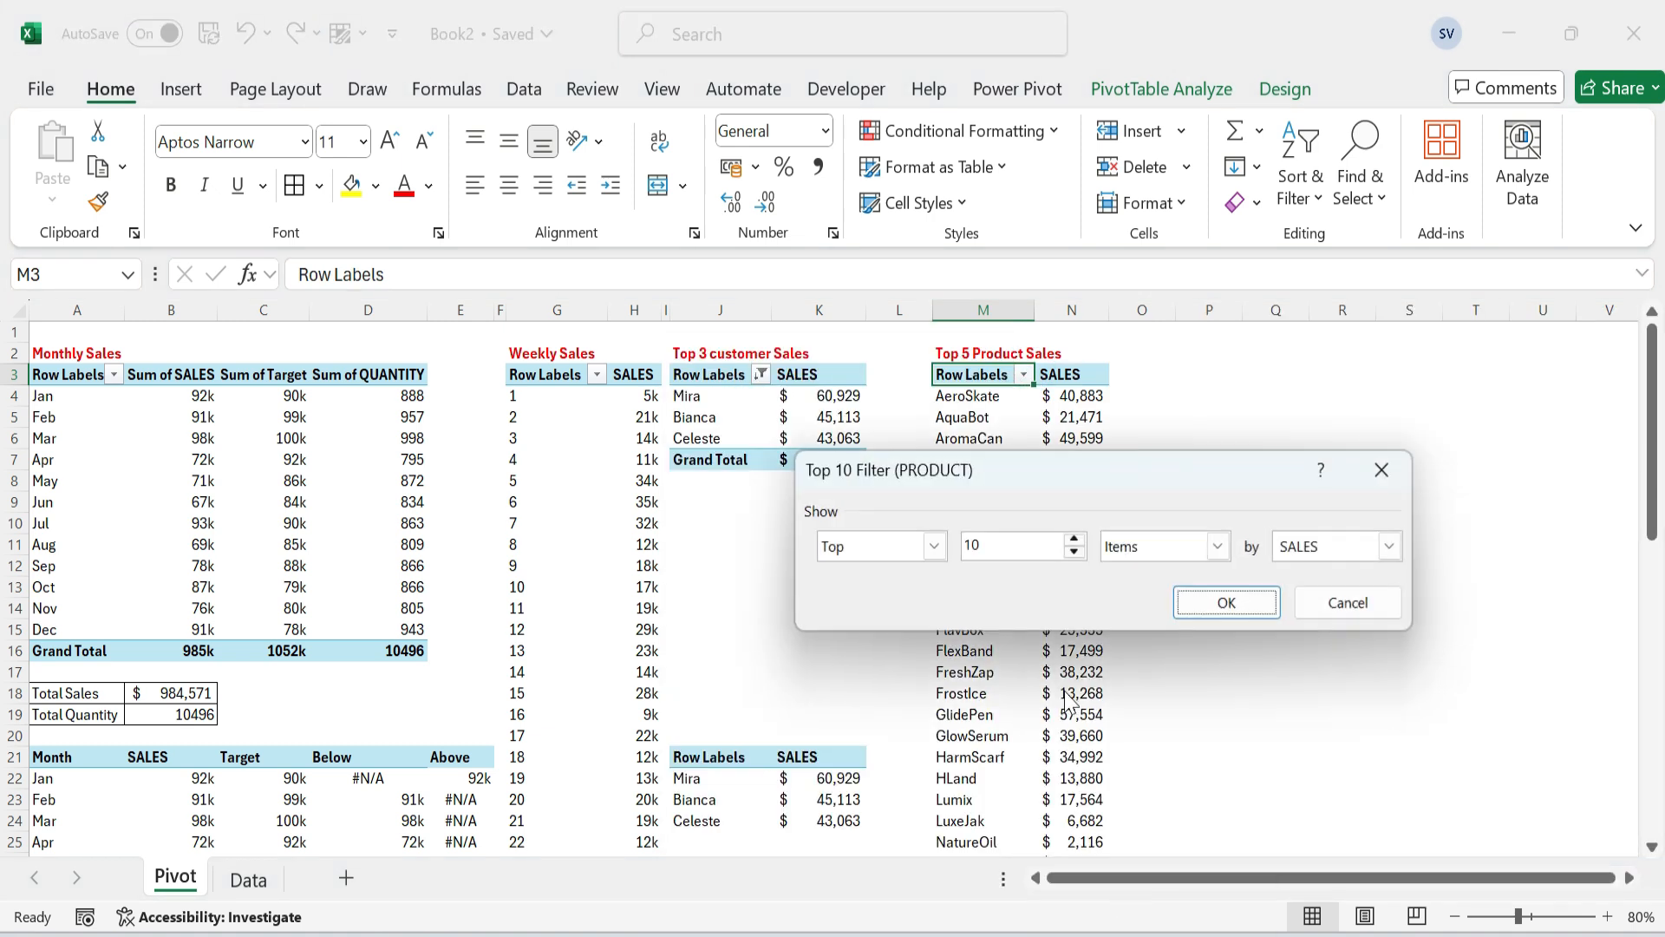
click(1078, 551)
click(1078, 551)
click(1078, 551)
click(1078, 551)
click(1078, 551)
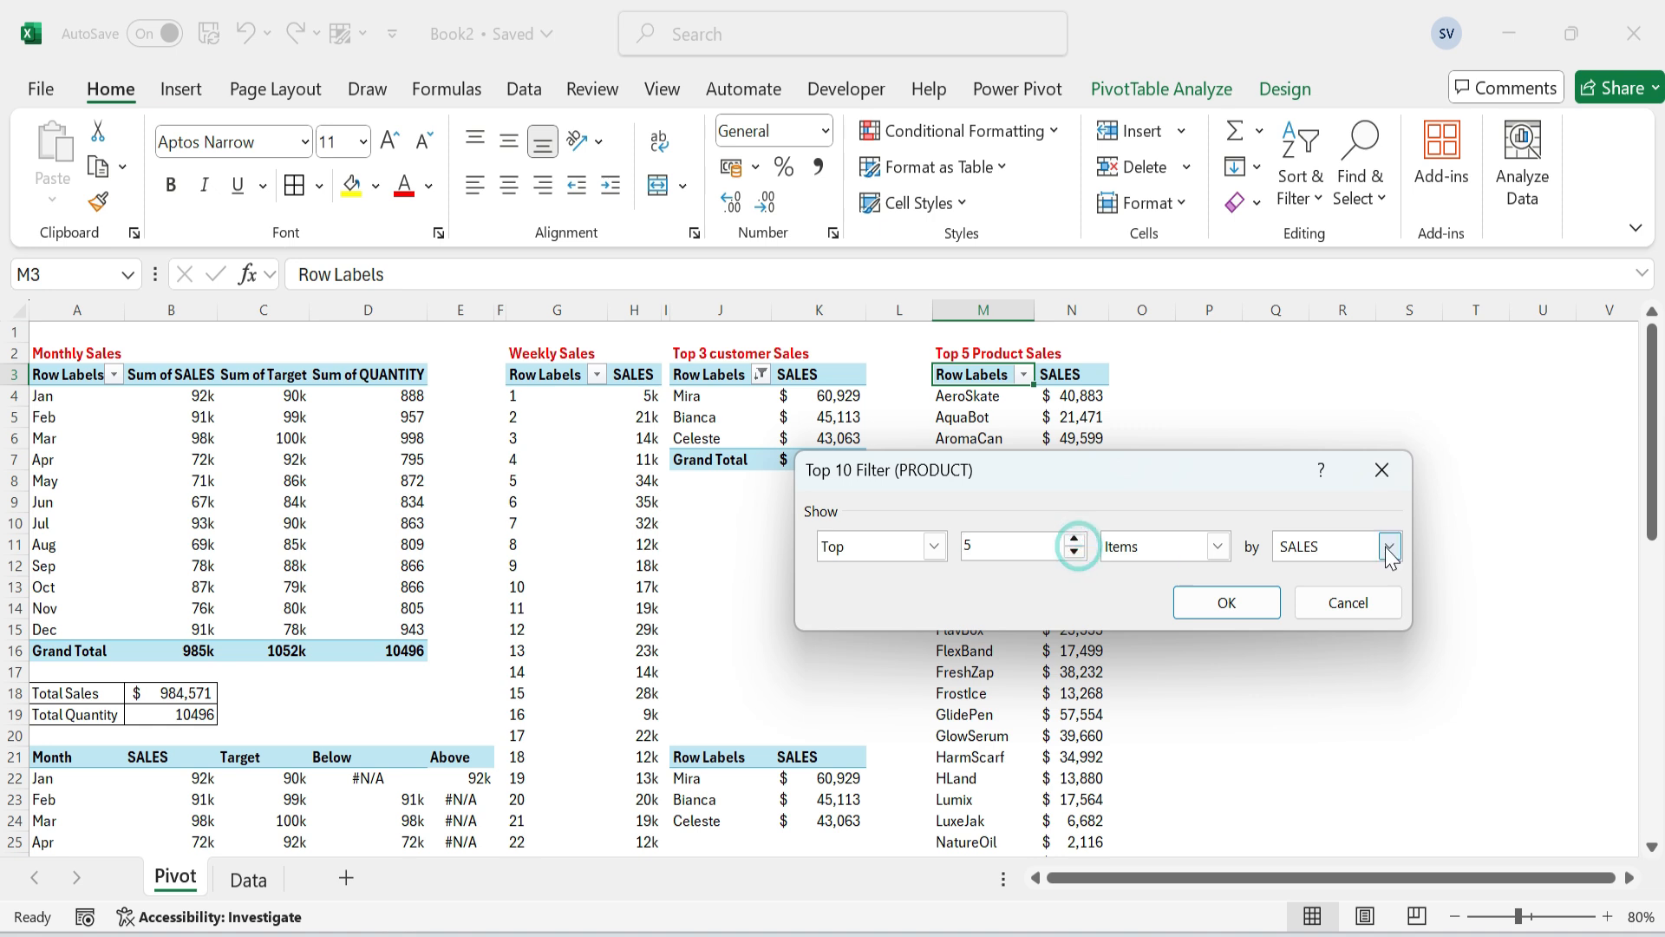
click(1251, 602)
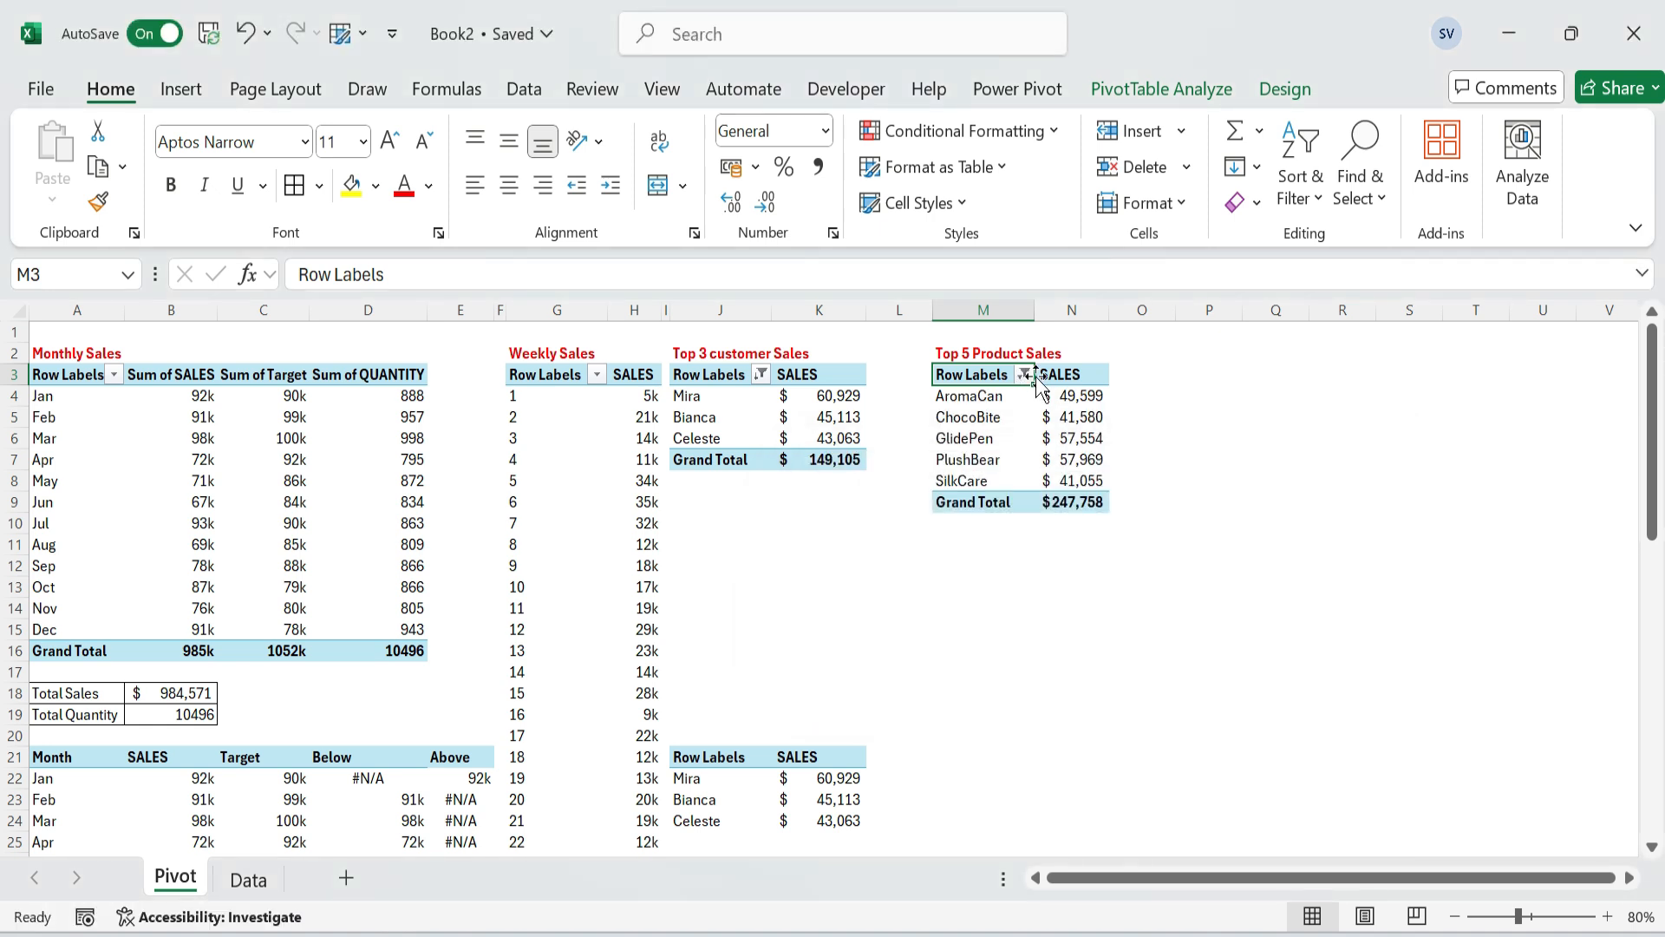
Sort the product pivot table in descending order by SALES.
click(1030, 374)
click(781, 424)
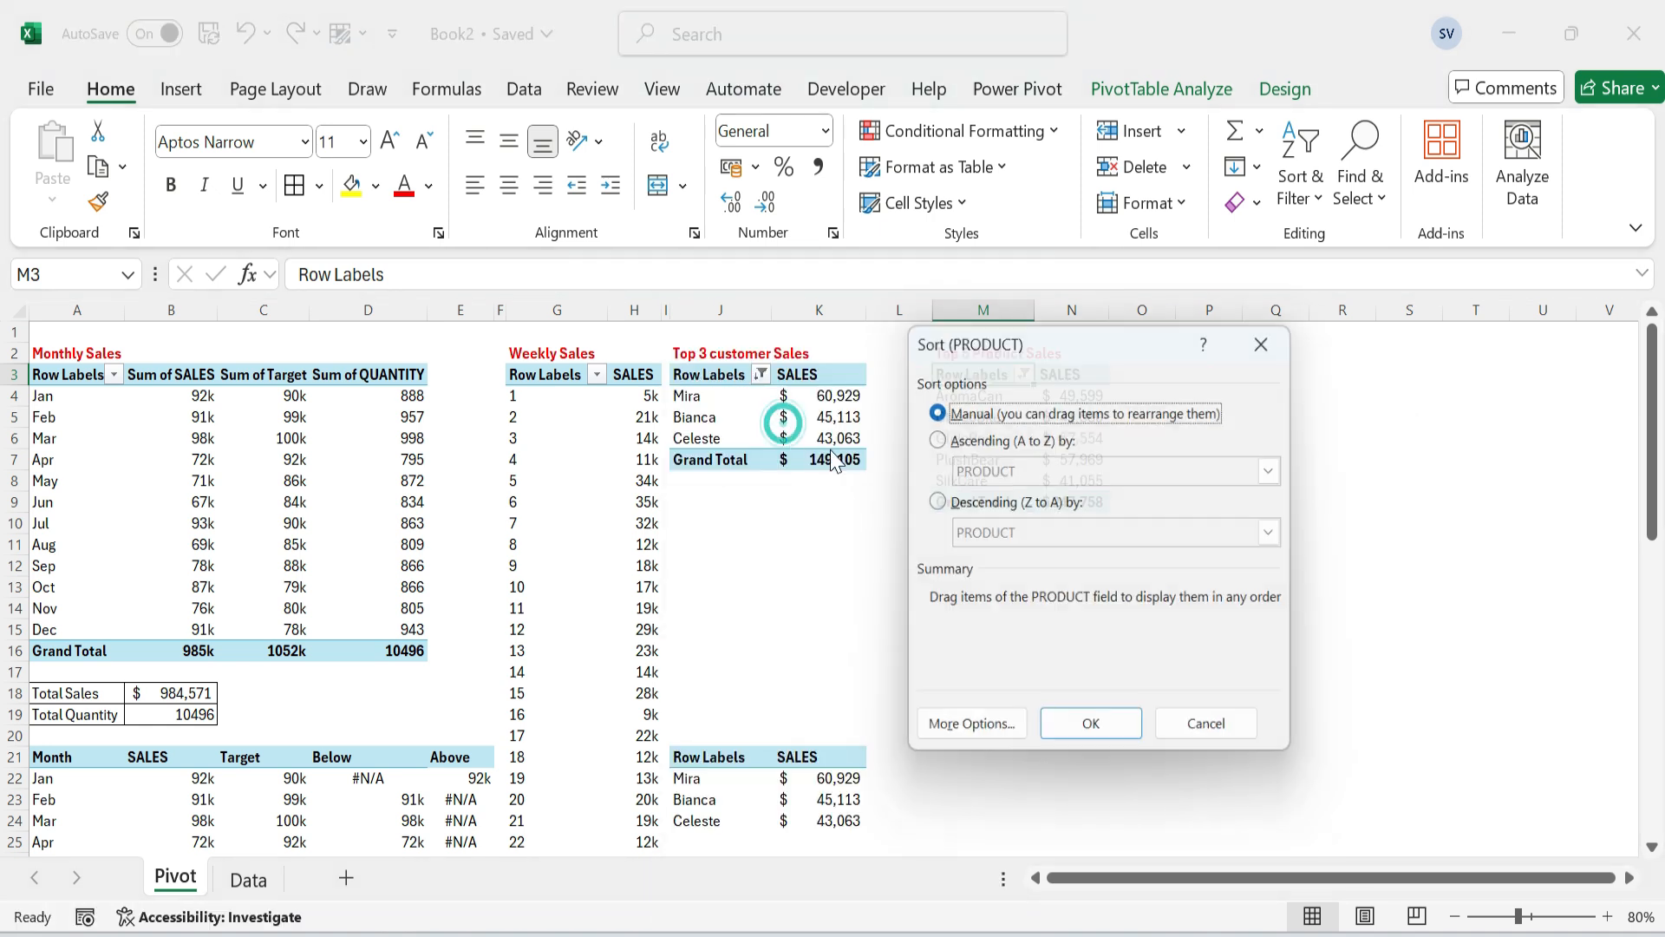
click(954, 503)
click(1048, 535)
click(1045, 563)
click(1096, 735)
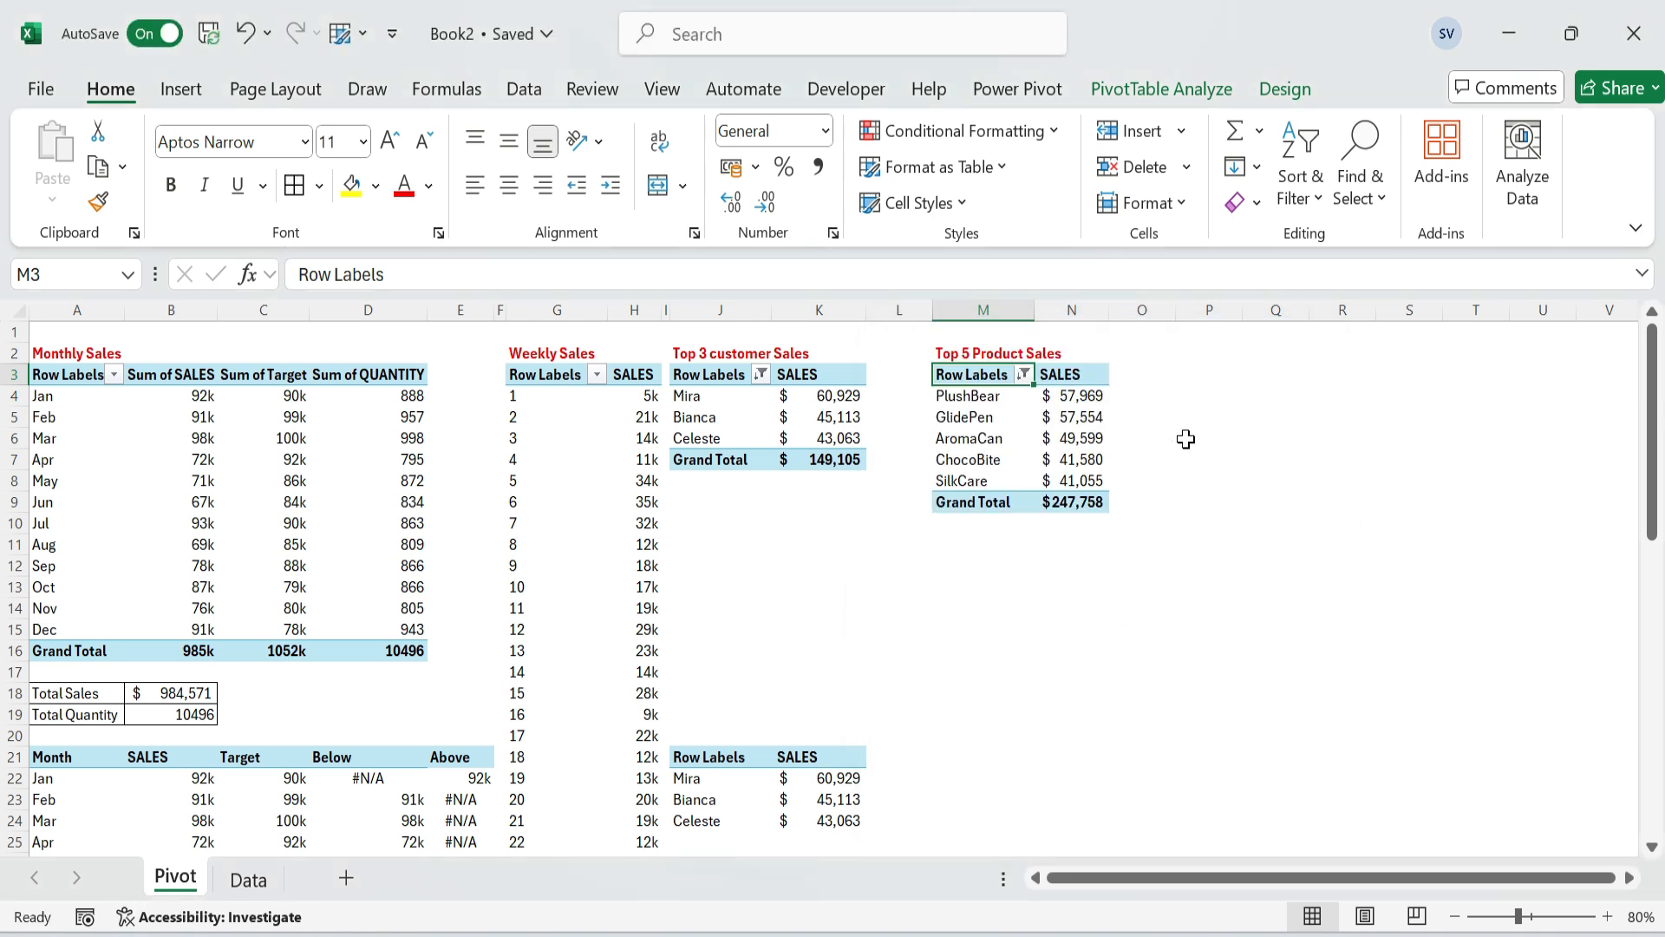
Apply the custom number format 0,"k" to the product sales values N4:N9.
click(1078, 392)
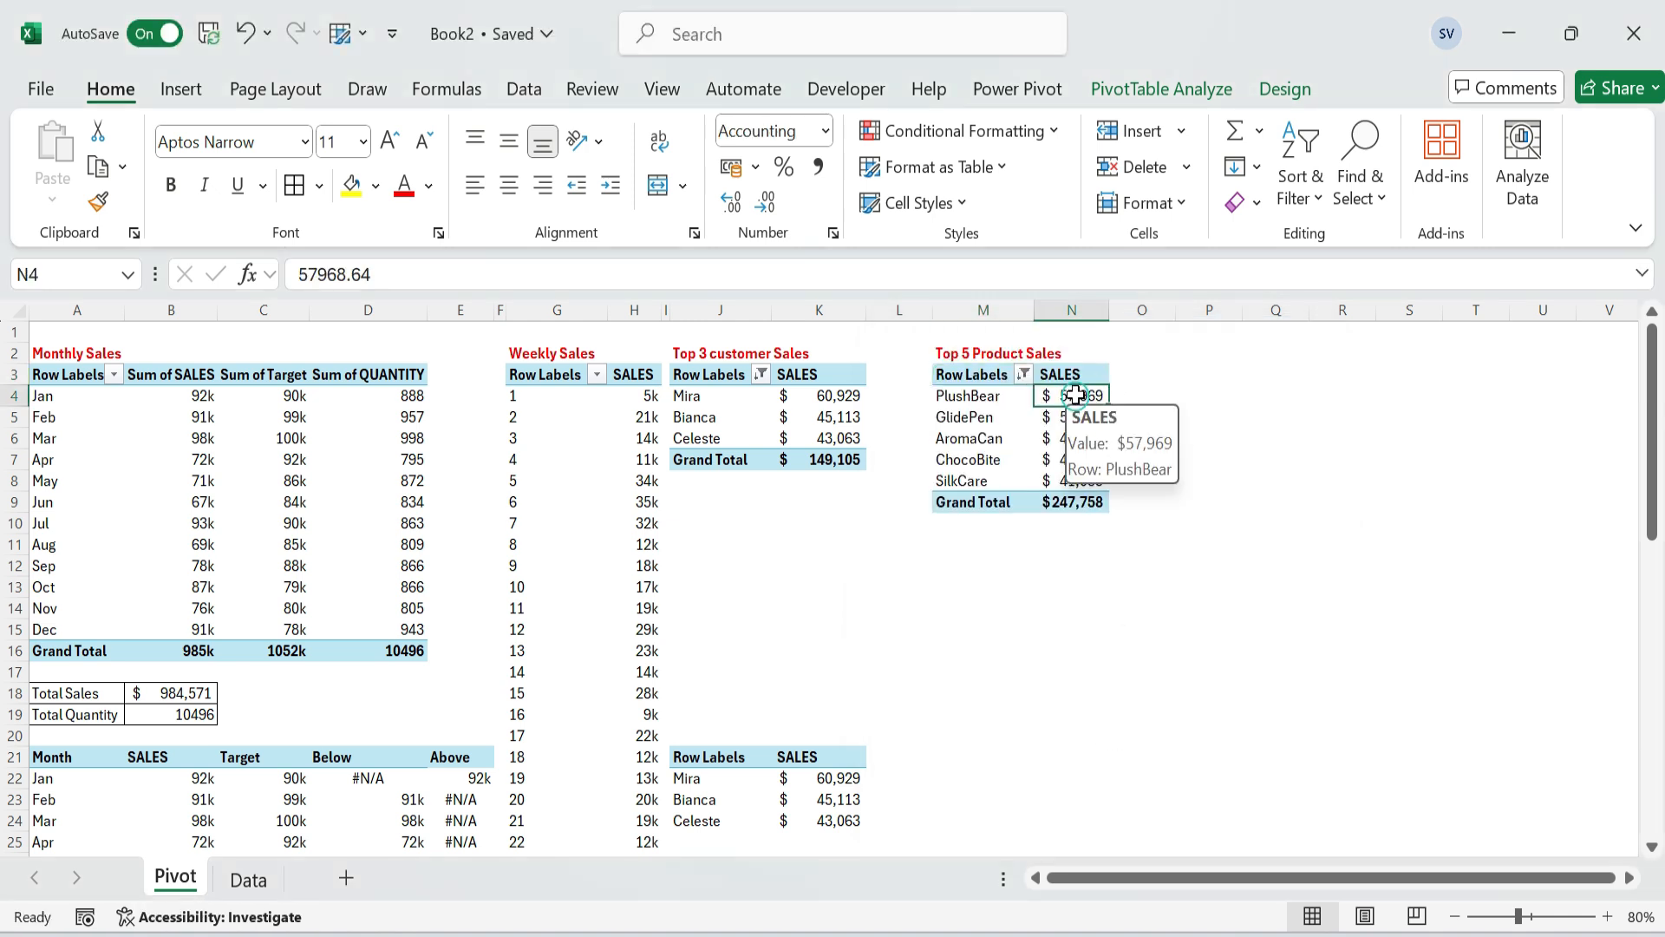
shift+click(1092, 505)
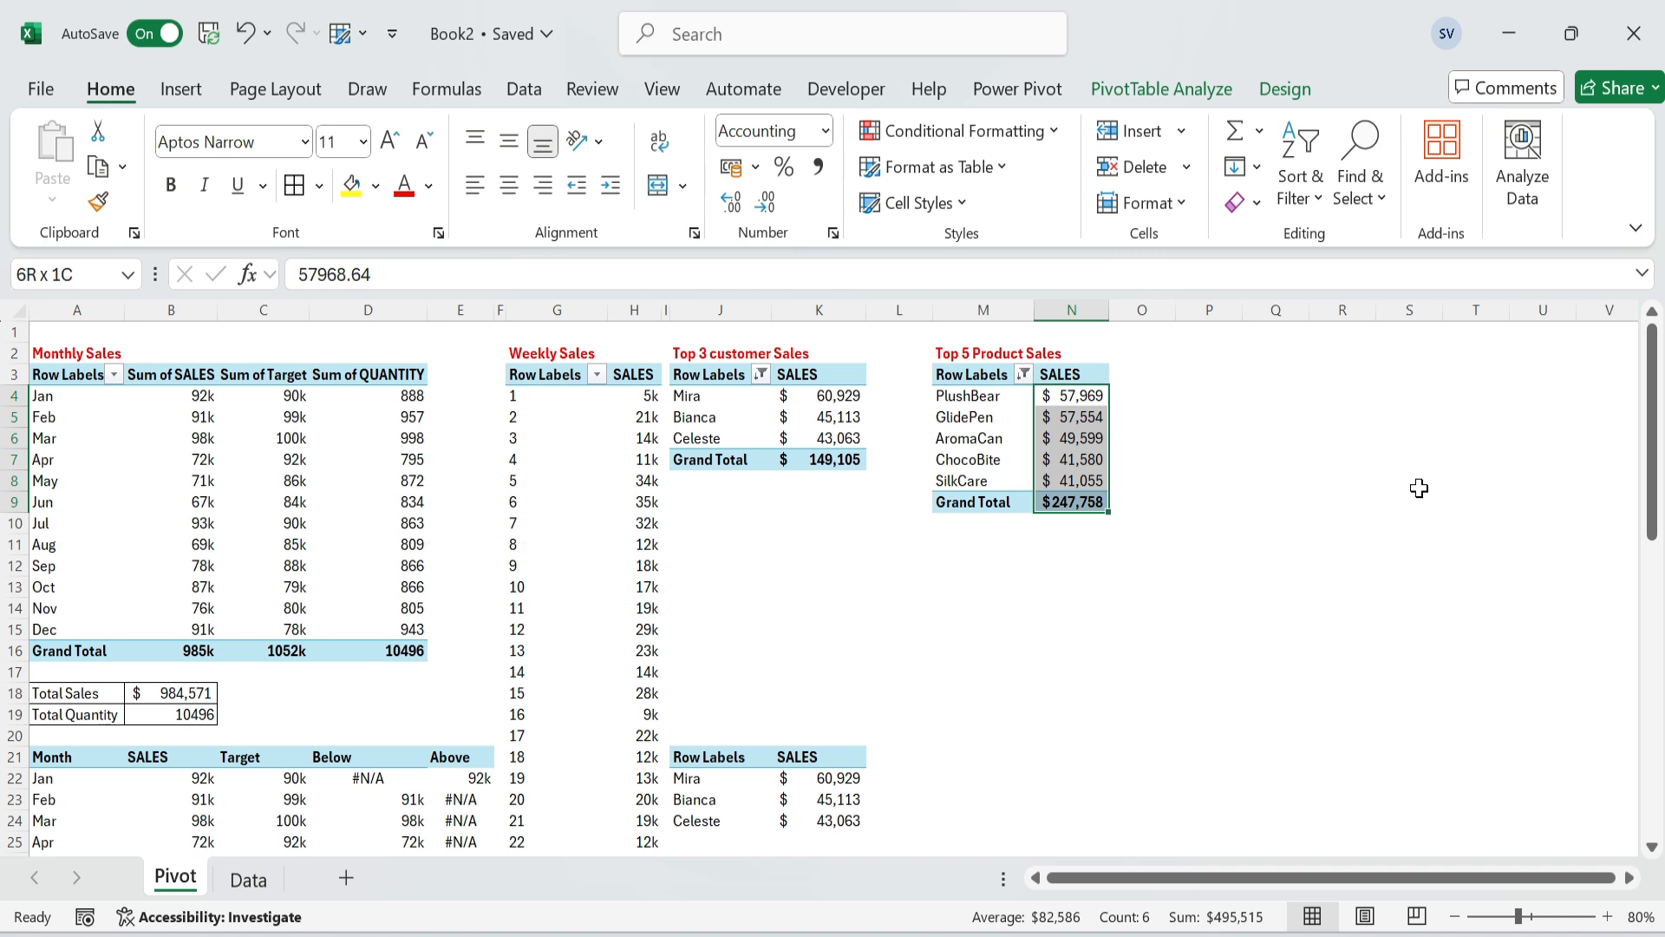
key(ctrl+1)
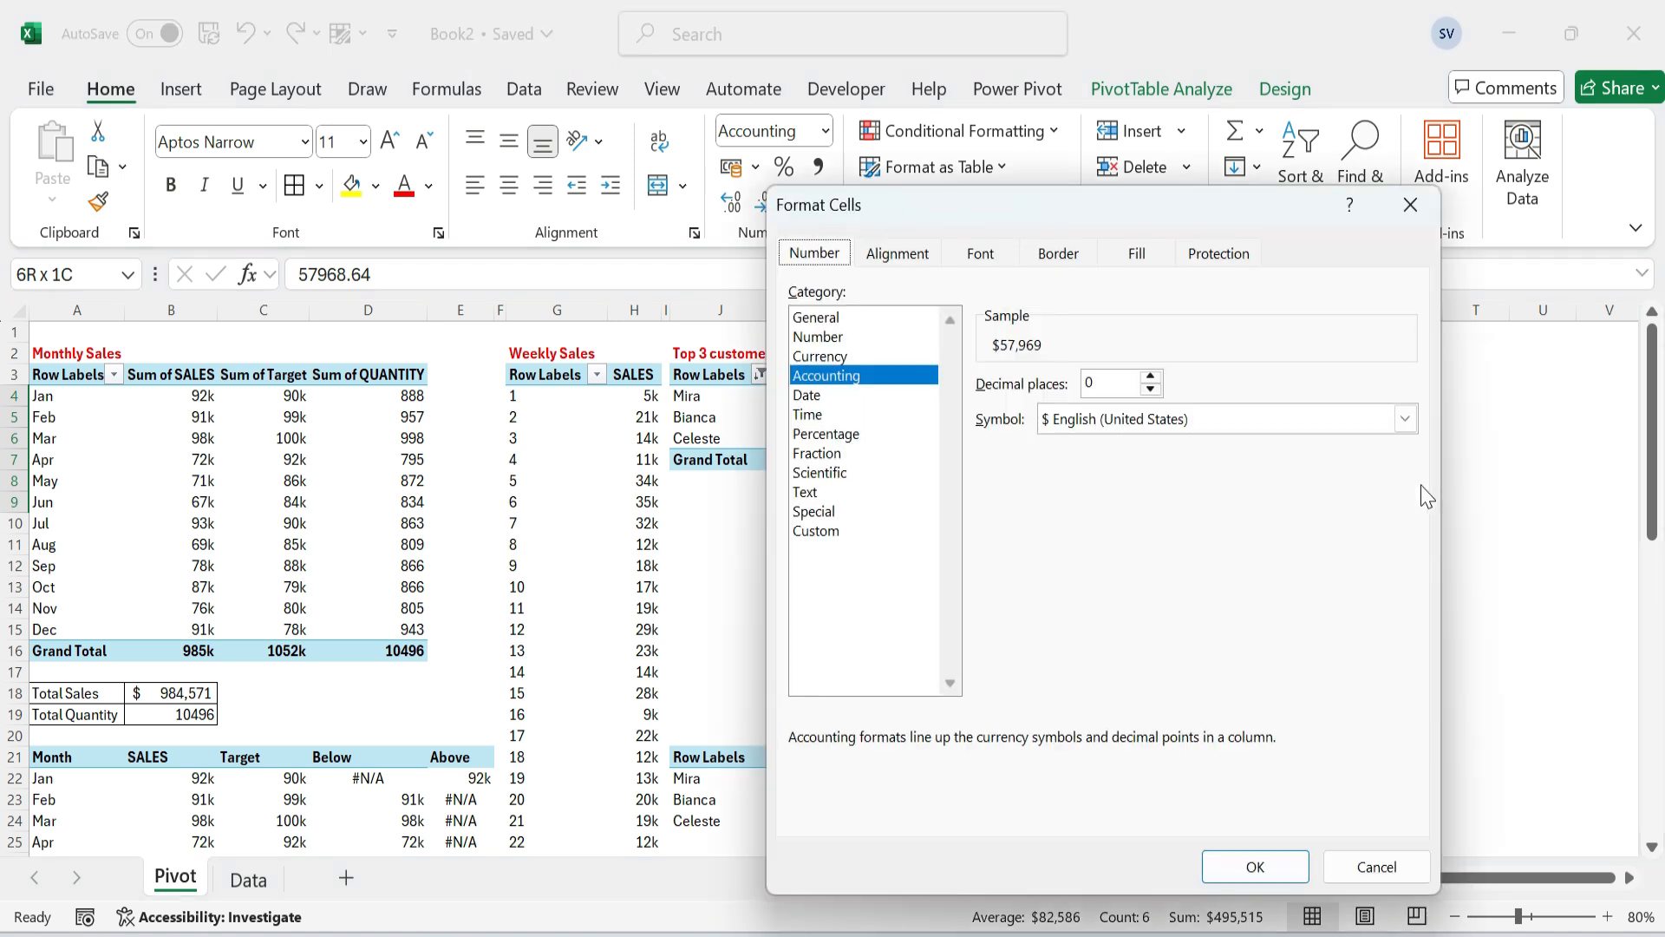
click(818, 530)
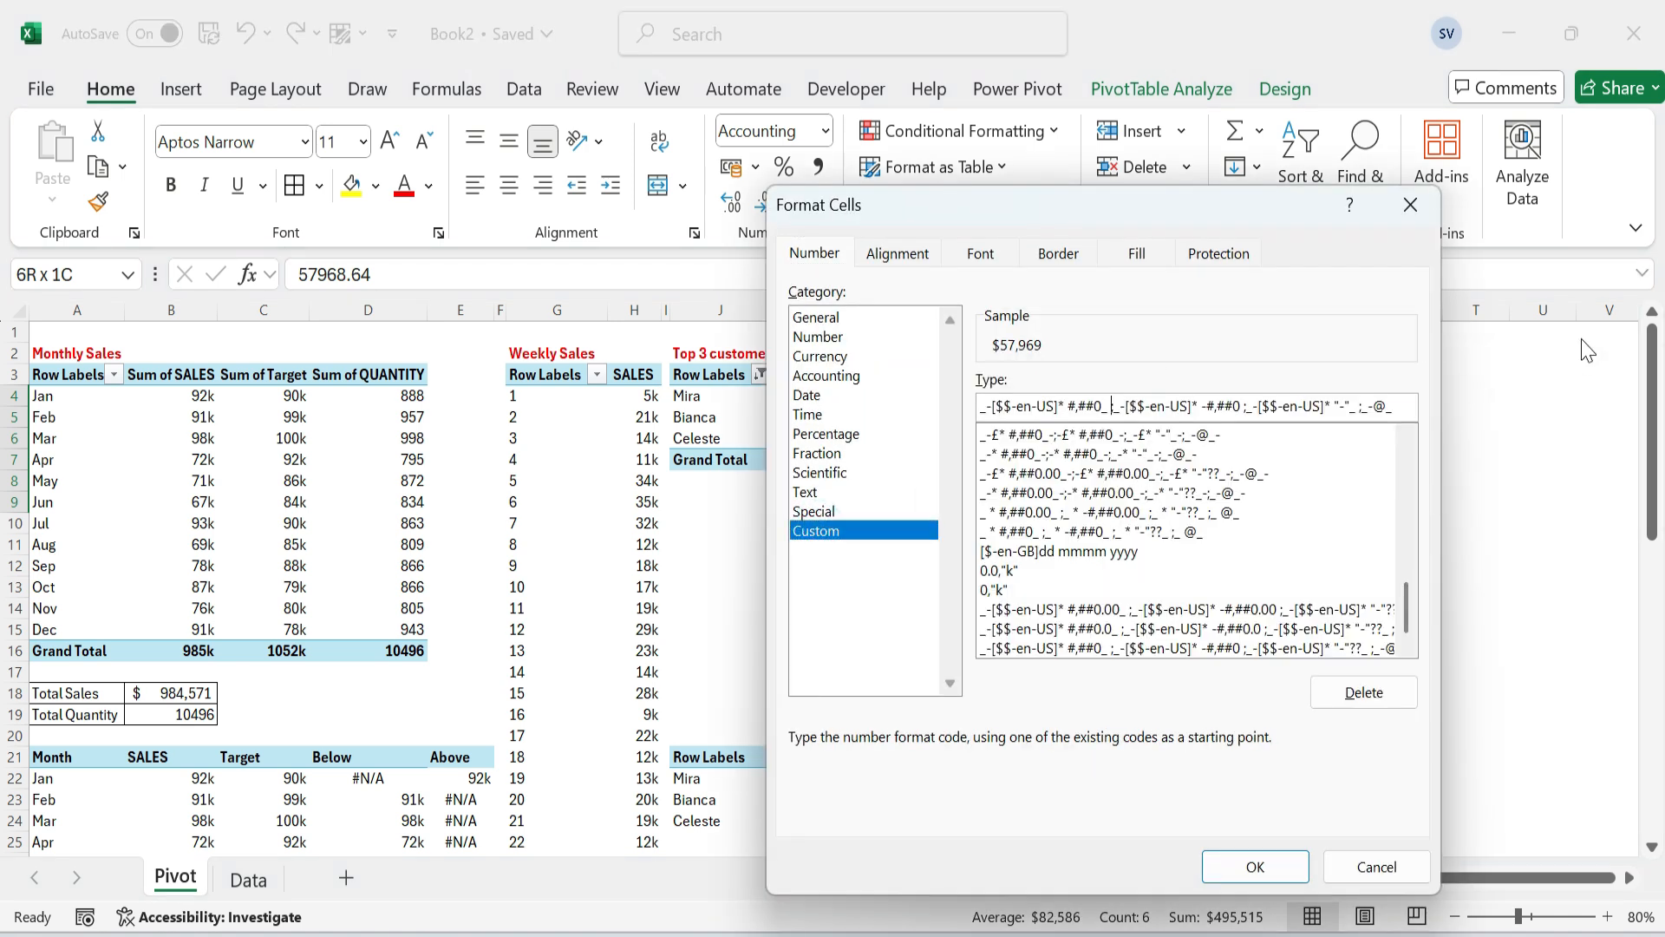
key(ctrl+a)
key(BackSpace)
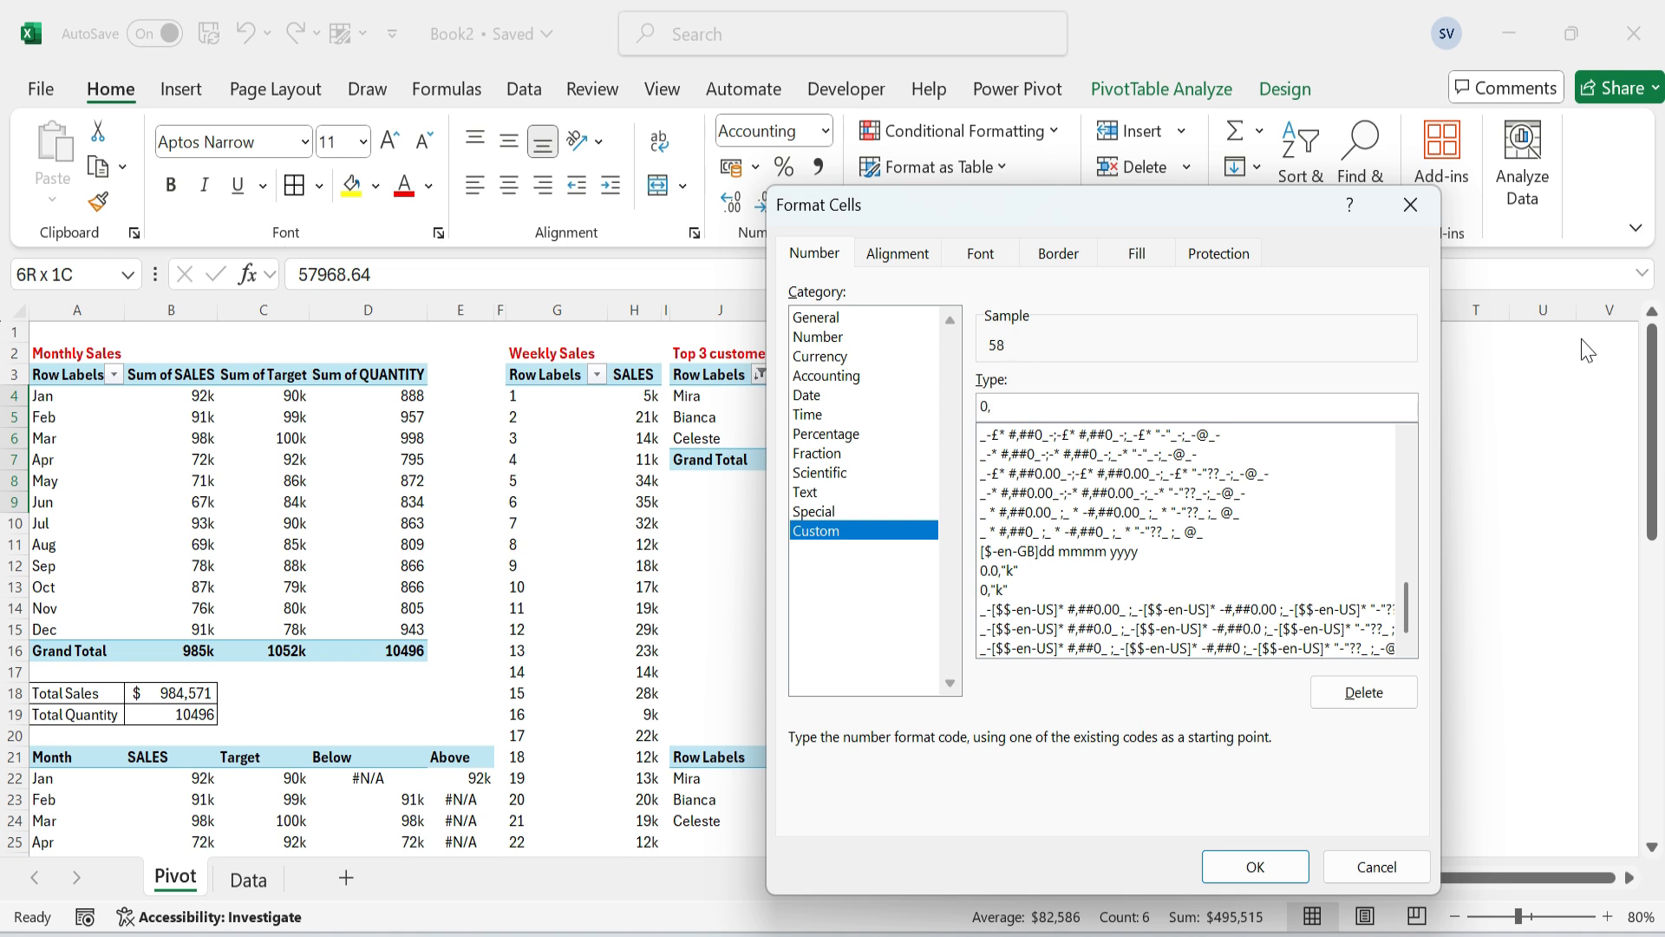
key(Return)
click(1072, 459)
click(970, 408)
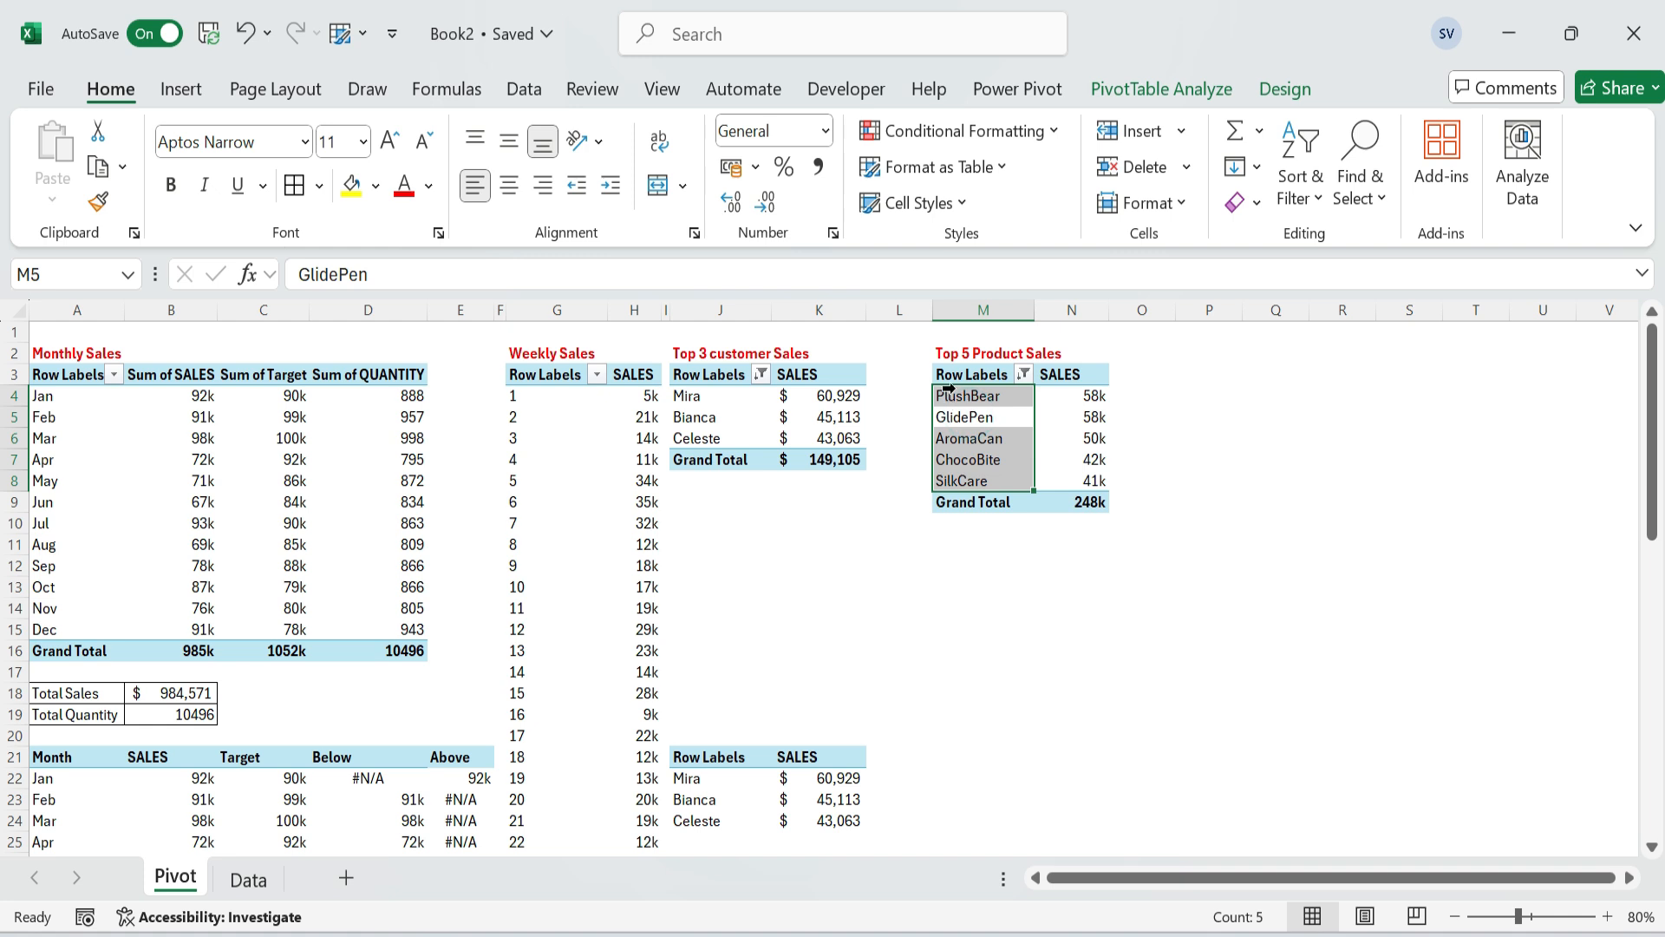
Narrow column L and paste a formatted values copy of the product pivot table M3:N9 at M21 with Paste Special.
click(957, 349)
drag(933, 311, 878, 314)
click(930, 377)
key(ctrl+shift+Down)
key(ctrl+shift+Right)
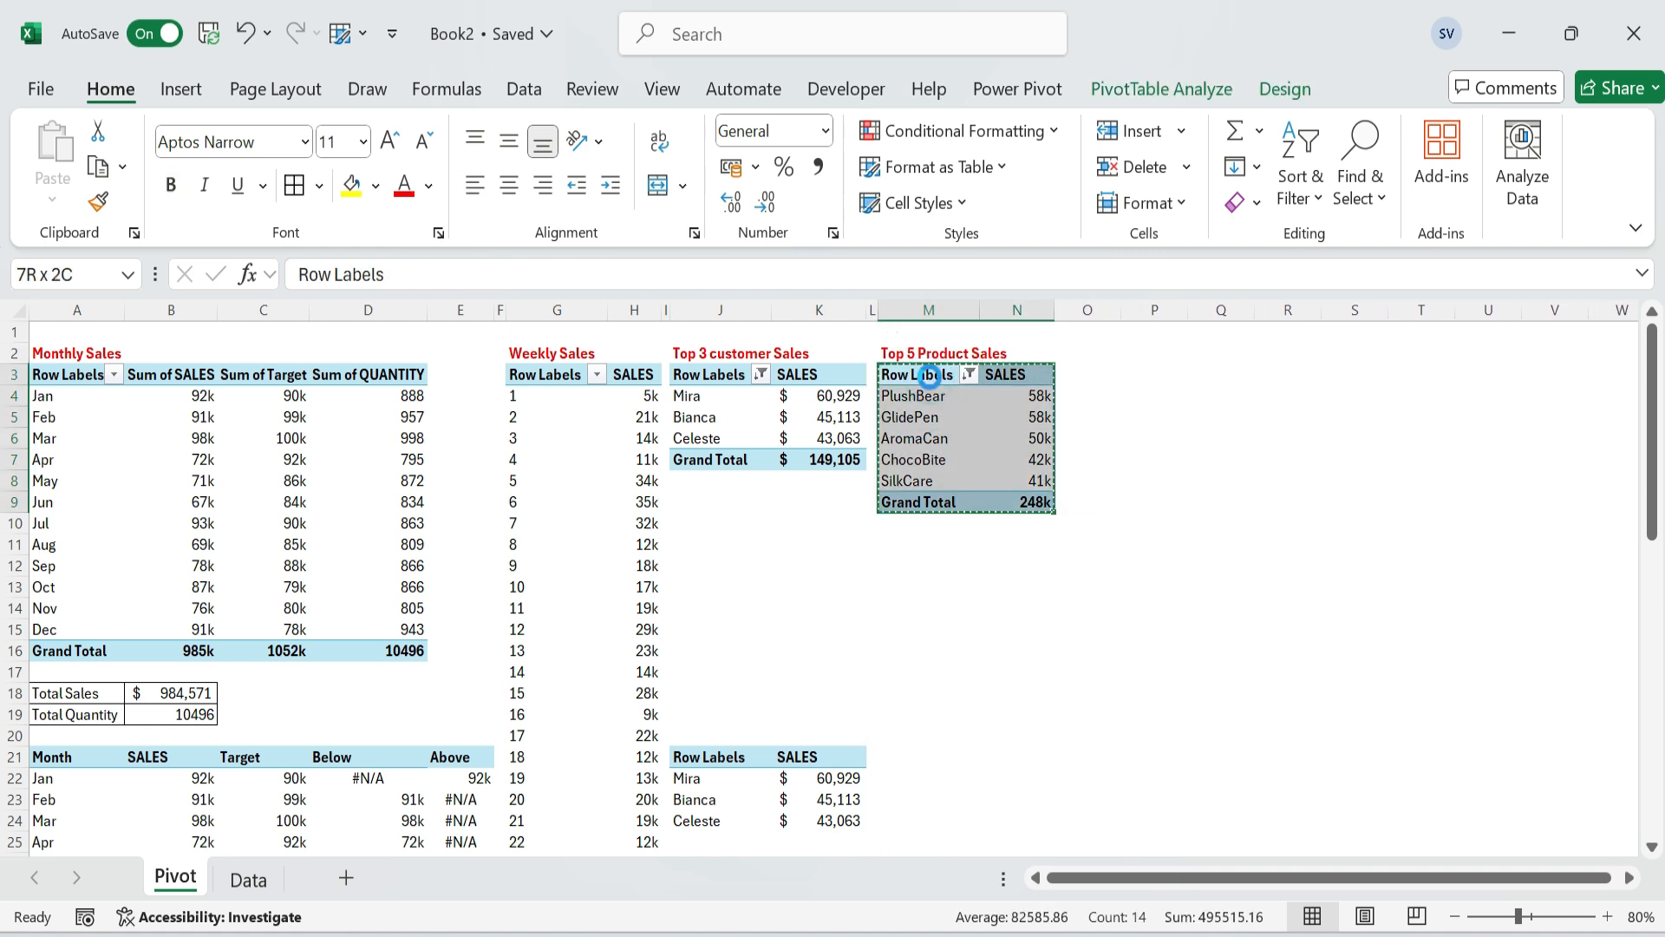
key(ctrl+c)
key(Down)
key(Down)
key(Down)
key(Down)
key(Down)
key(Down)
key(Down)
key(Down)
key(Down)
key(Down)
key(Down)
key(Down)
key(Down)
key(Down)
key(Down)
key(Down)
key(Down)
key(Down)
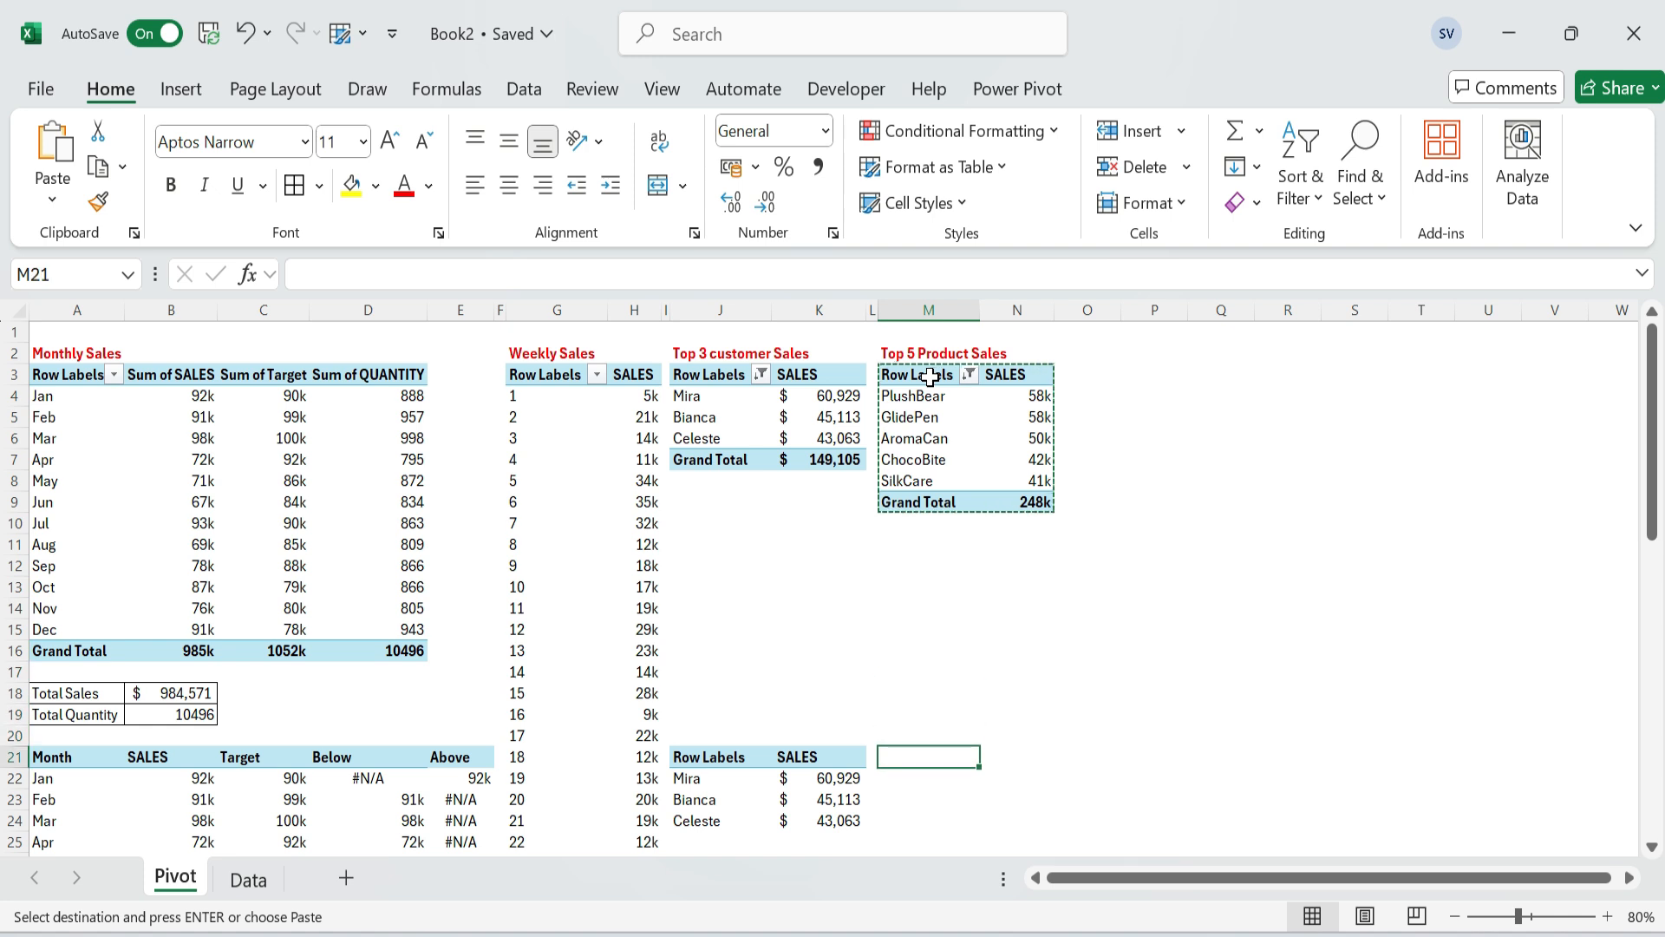
key(ctrl+alt+v)
key(Return)
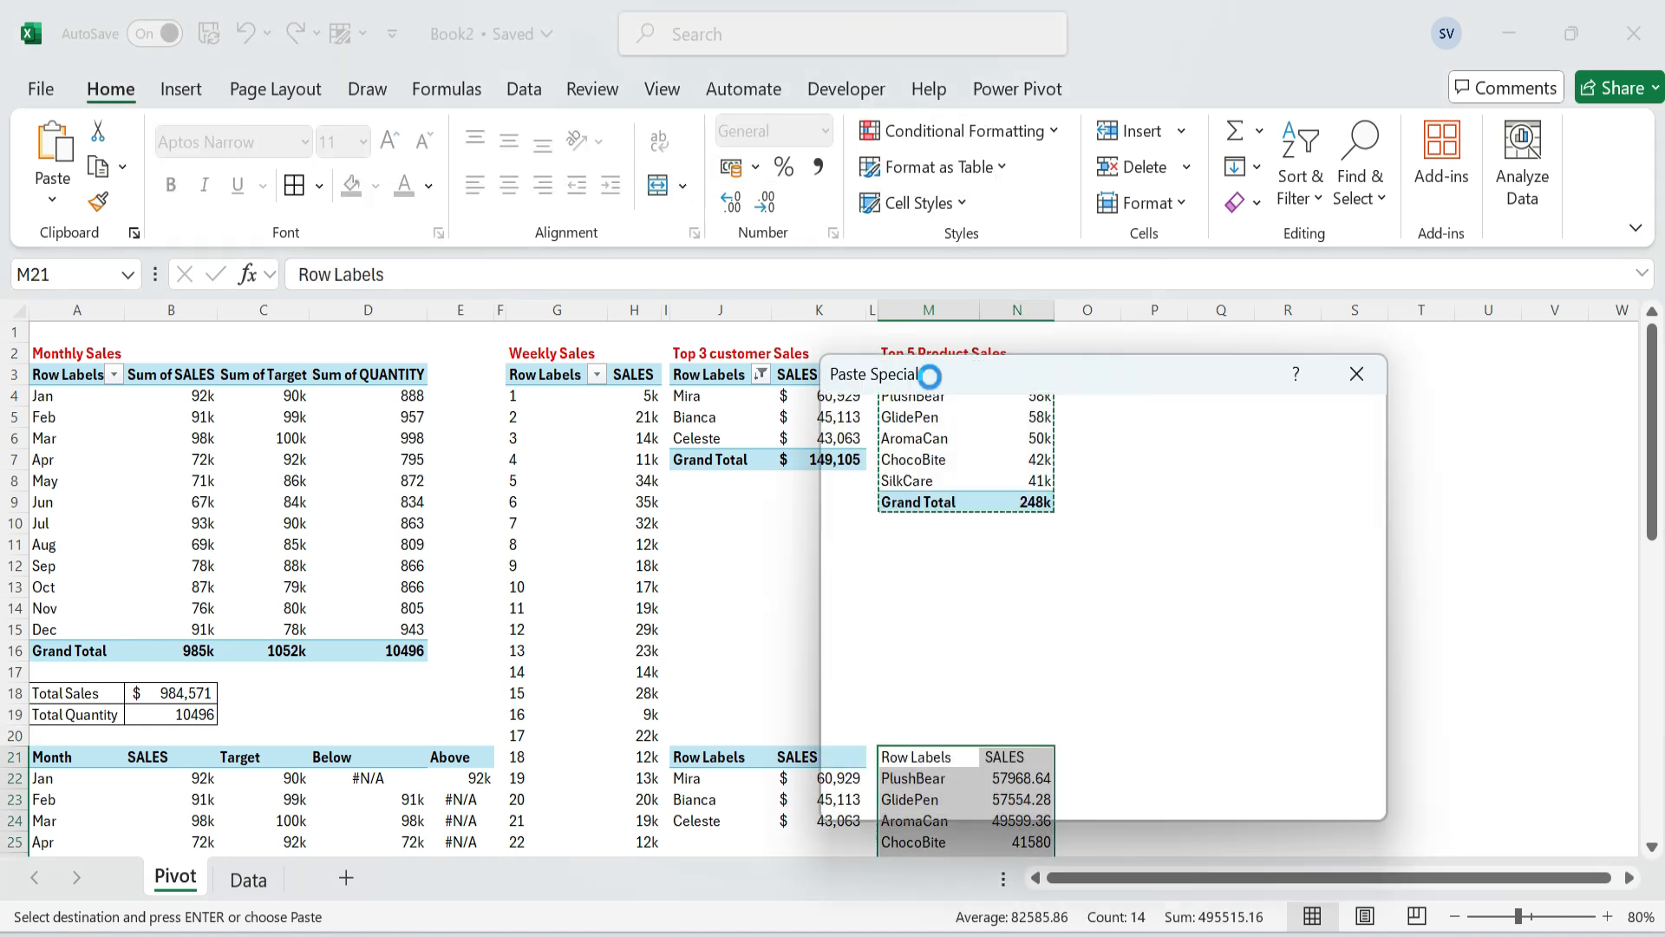
Link the copied product labels in M22:M27 to the labels of the product pivot table, starting from M4.
key(Down)
key(Down)
key(Down)
key(Down)
key(Down)
key(Down)
key(Up)
key(Up)
key(Up)
key(Up)
key(Up)
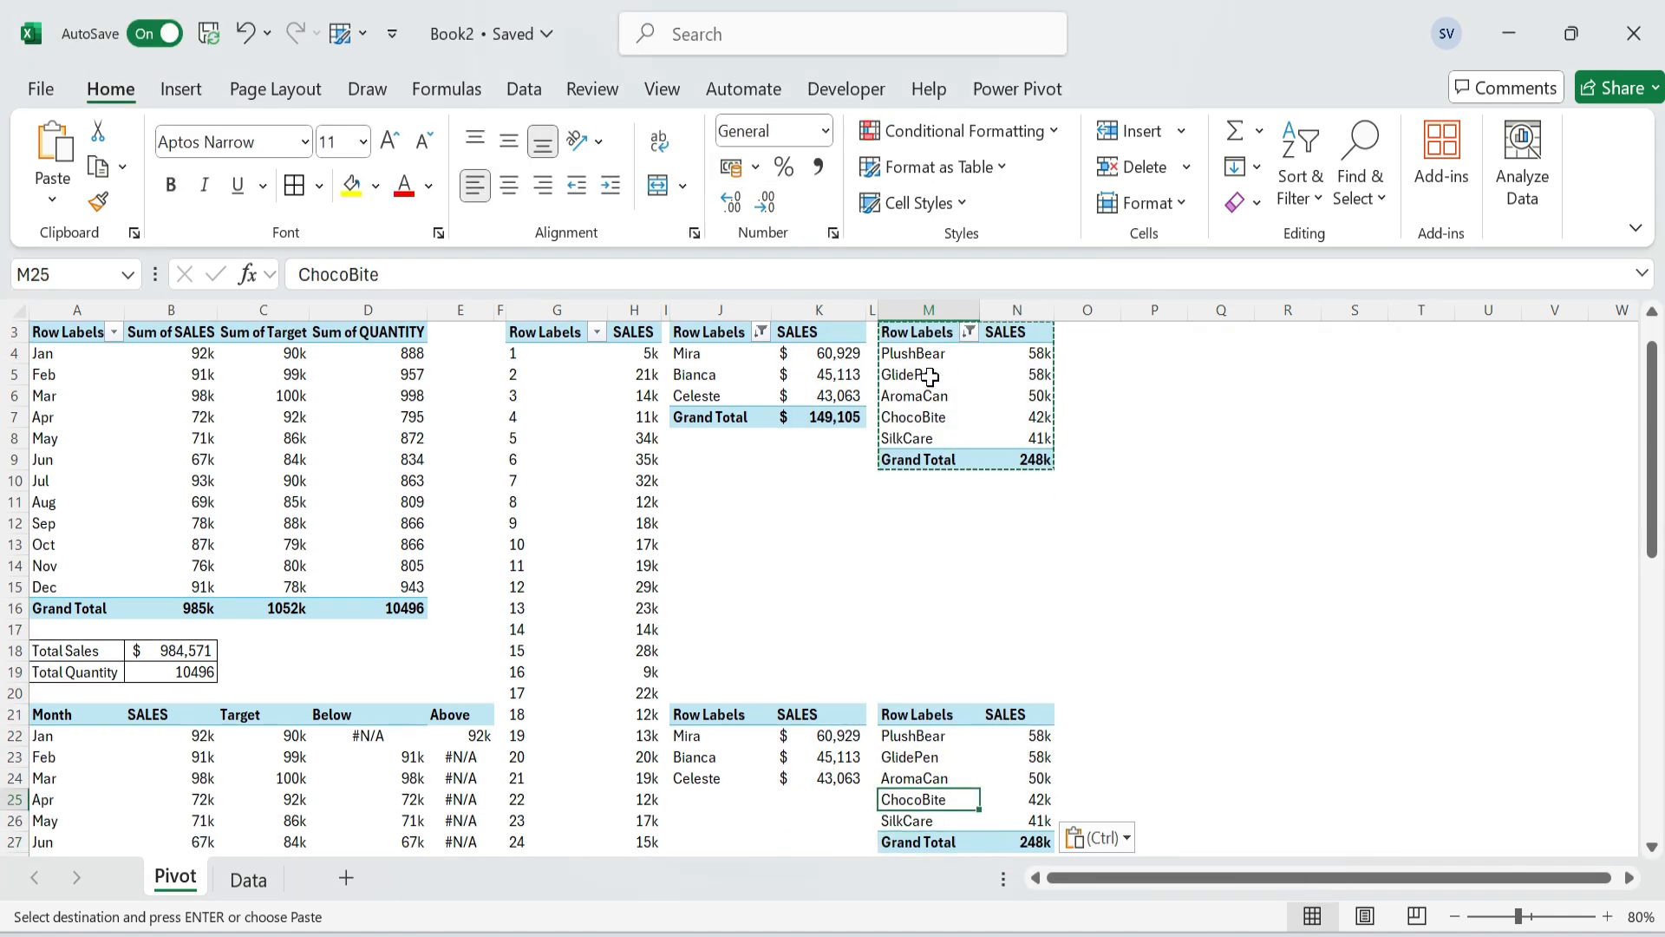
key(Escape)
text(=)
key(Up)
key(Up)
key(Up)
key(Up)
key(Up)
key(Up)
key(Up)
key(Up)
key(Up)
key(Up)
key(Up)
key(Up)
key(Up)
key(Up)
key(Up)
key(Up)
key(Up)
key(Up)
key(Up)
key(Up)
key(Down)
key(Down)
key(ctrl+Return)
key(ctrl+shift+Down)
key(ctrl+Up)
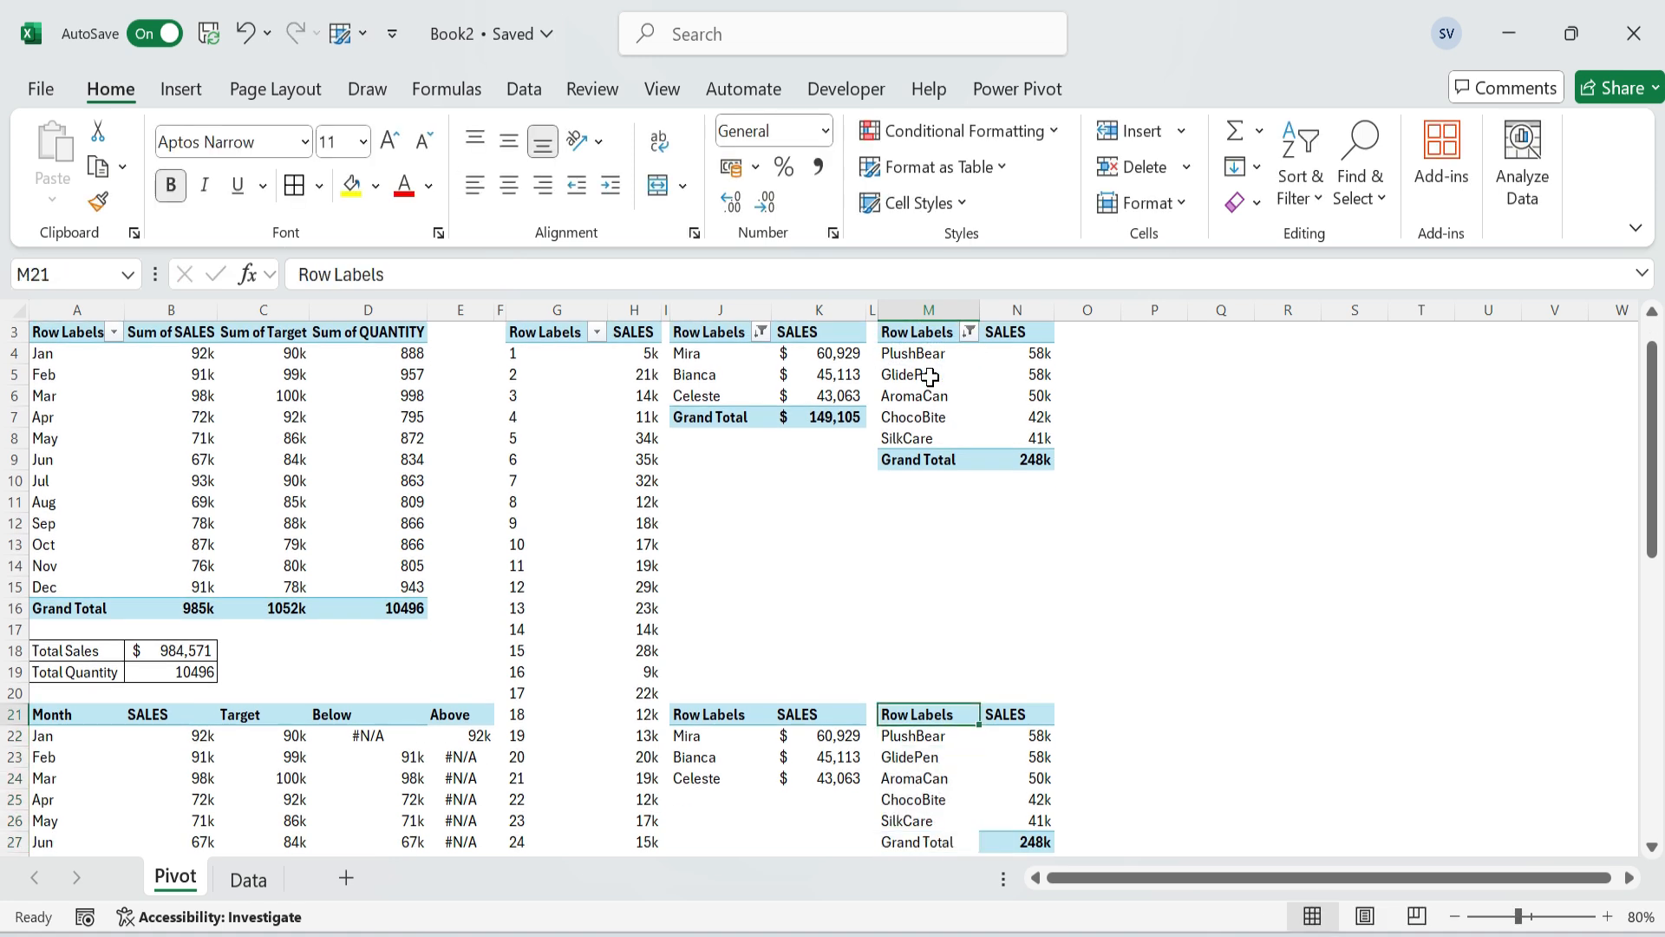
Clear the contents and formatting of the Grand Total row M27:N27 in the product helper table.
key(ctrl+Down)
key(ctrl+Down)
key(ctrl+Up)
key(ctrl+Up)
key(ctrl+Down)
key(ctrl+Down)
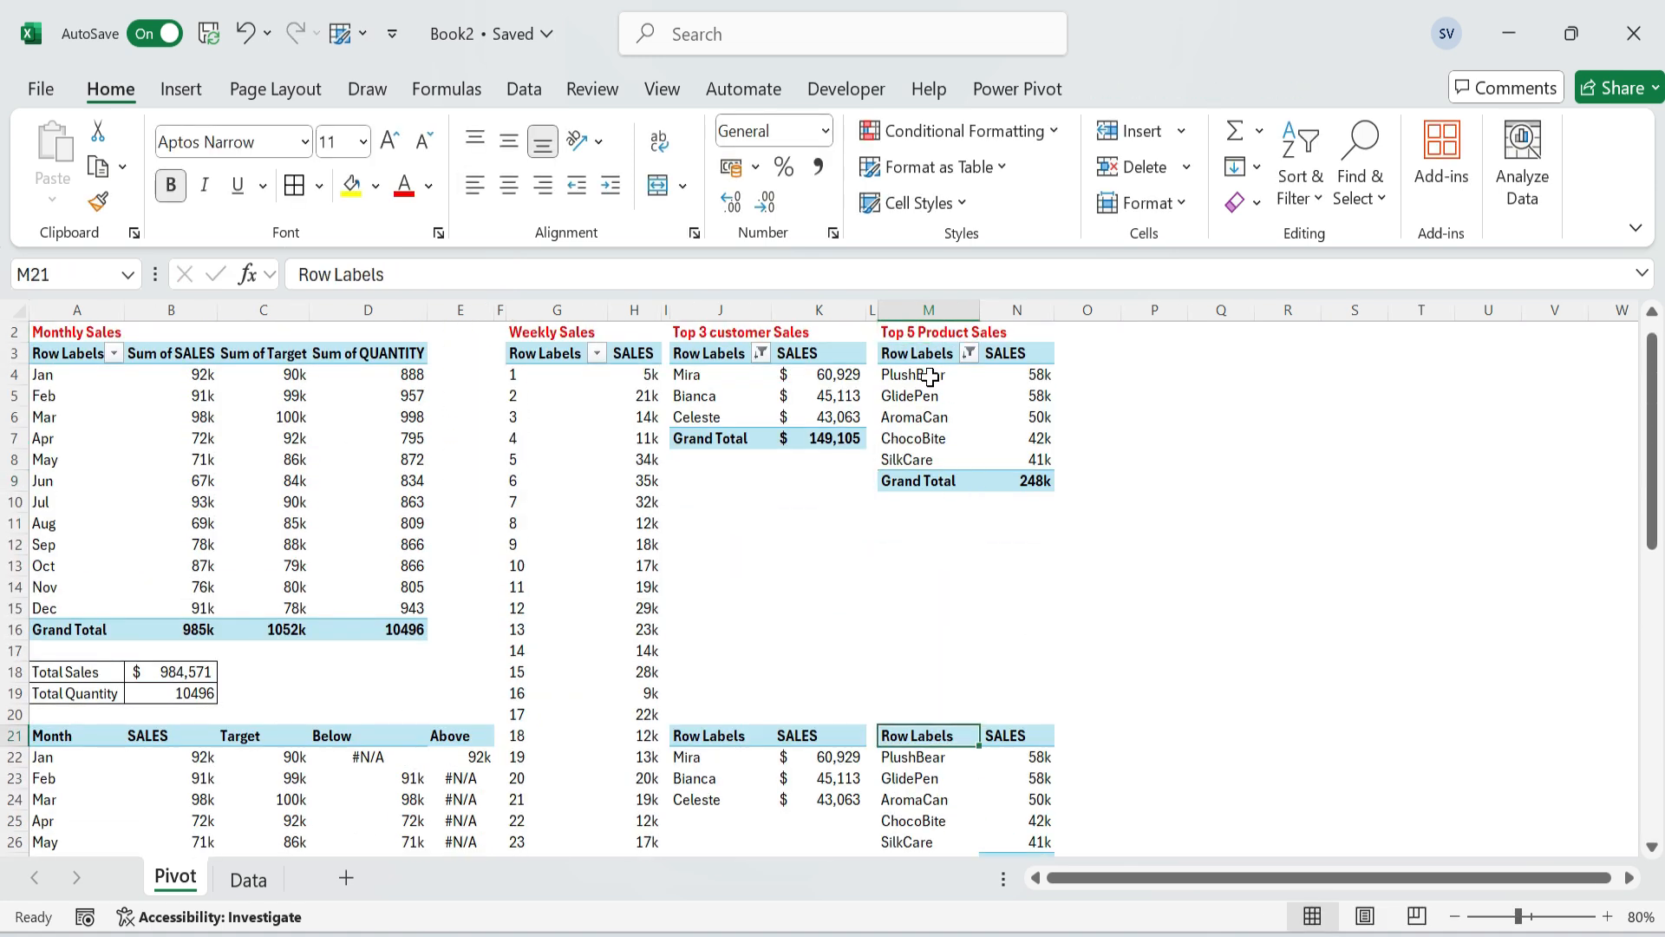
key(Down)
key(Down)
key(Down)
key(Down)
key(Down)
key(Down)
key(shift+Right)
key(Delete)
key(alt+e)
key(a)
key(a)
Enter a GETPIVOTDATA formula in N22 that retrieves the PlushBear SALES value from the product pivot table.
key(ctrl+Up)
key(ctrl+Up)
key(Down)
key(Right)
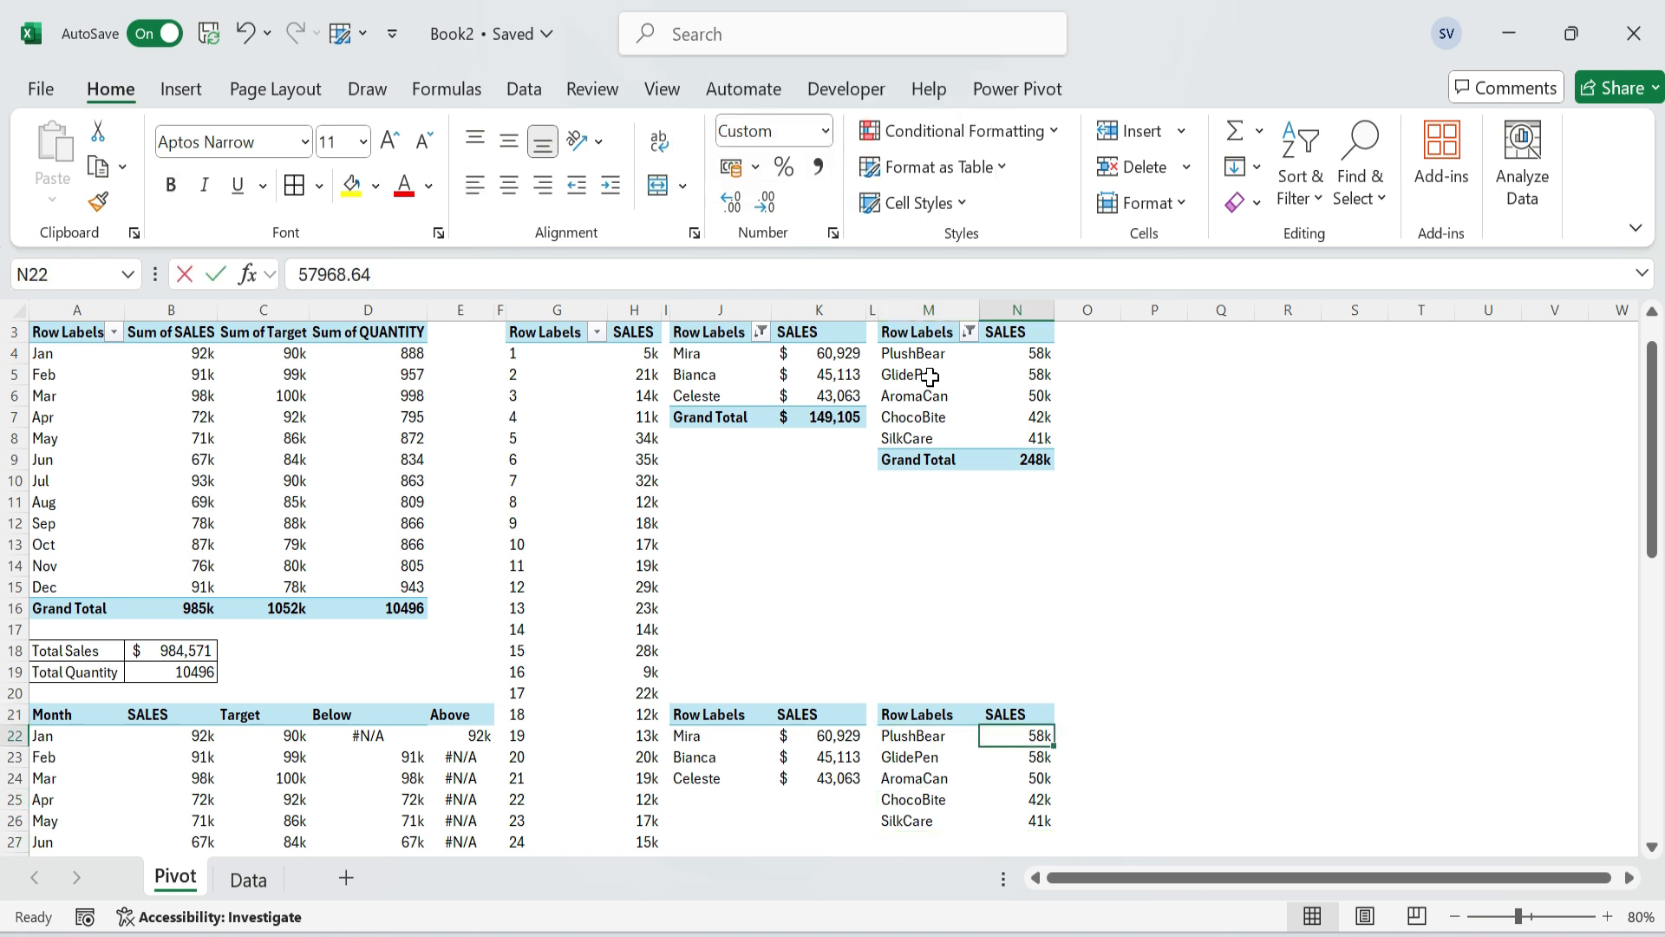
text(=)
key(Up)
key(ctrl+Up)
key(Down)
key(Return)
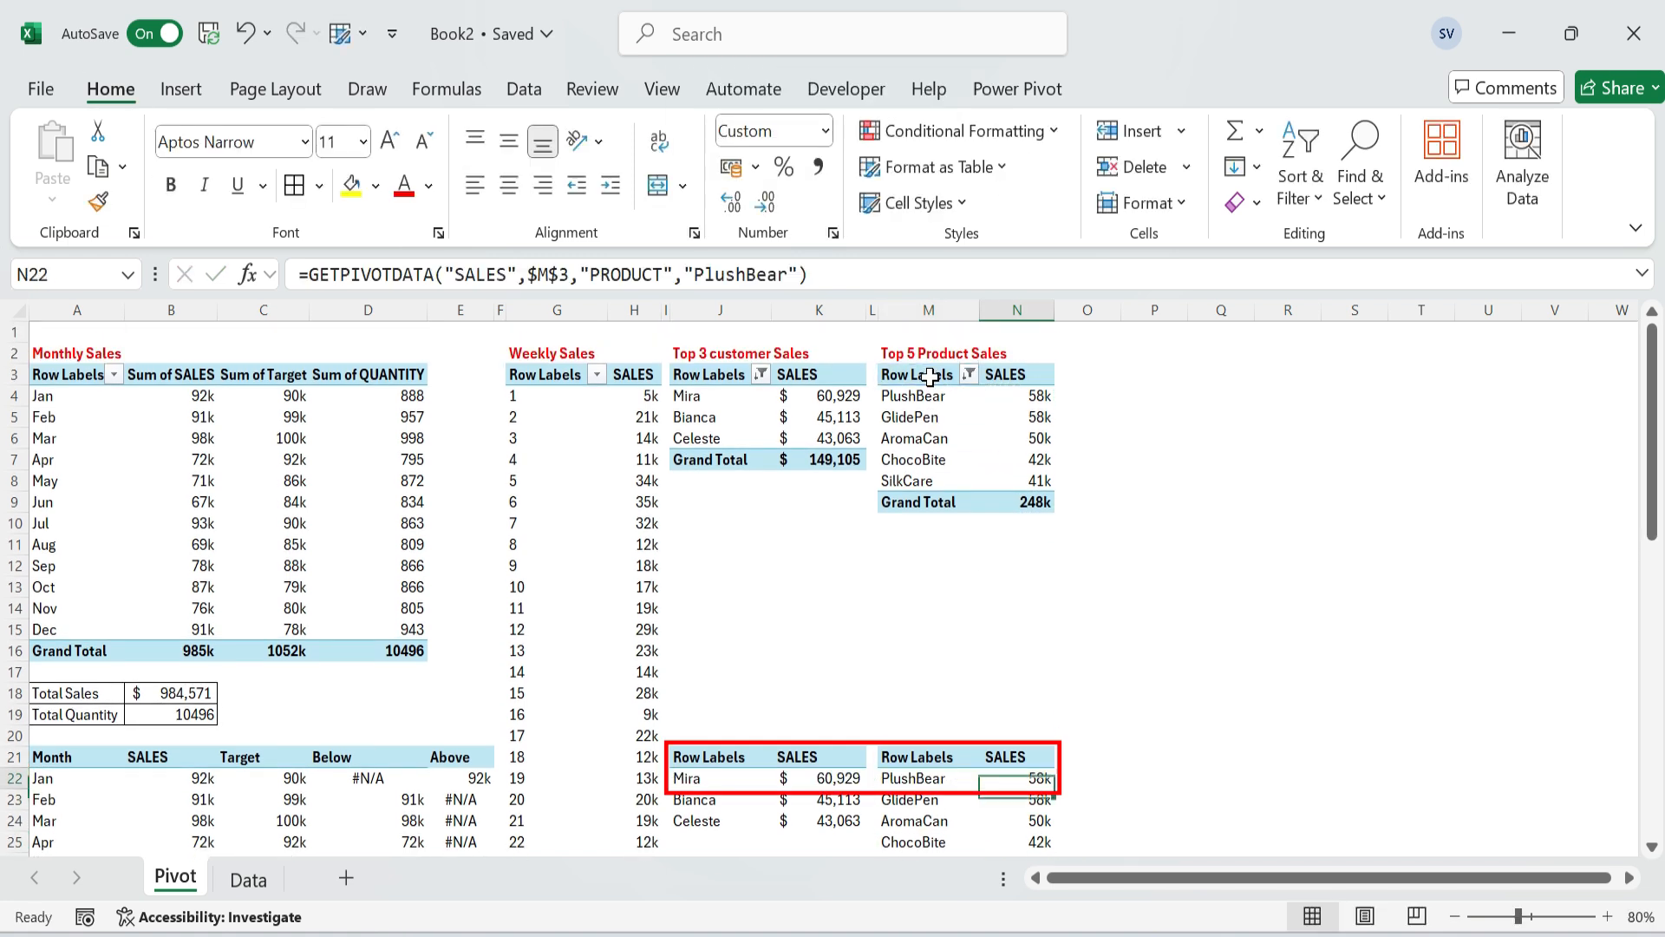
Replace the "PlushBear" item in the N22 formula with a reference to M22 and fill the formula down to N26.
key(Up)
key(F2)
key(BackSpace)
key(BackSpace)
key(BackSpace)
key(BackSpace)
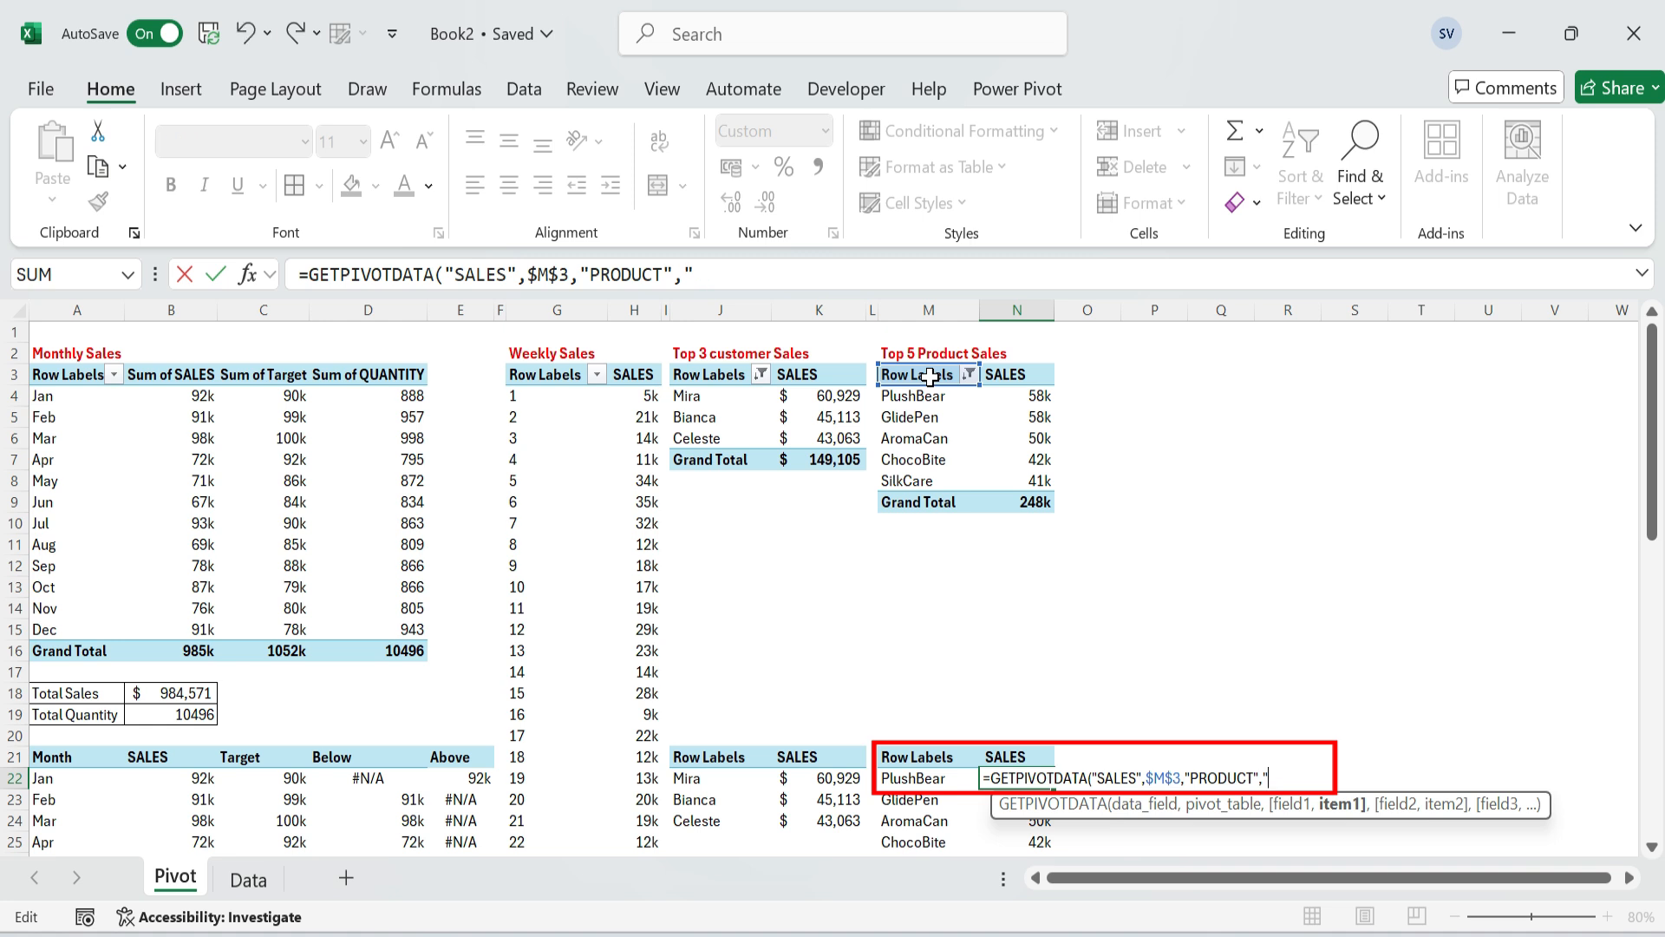
click(925, 784)
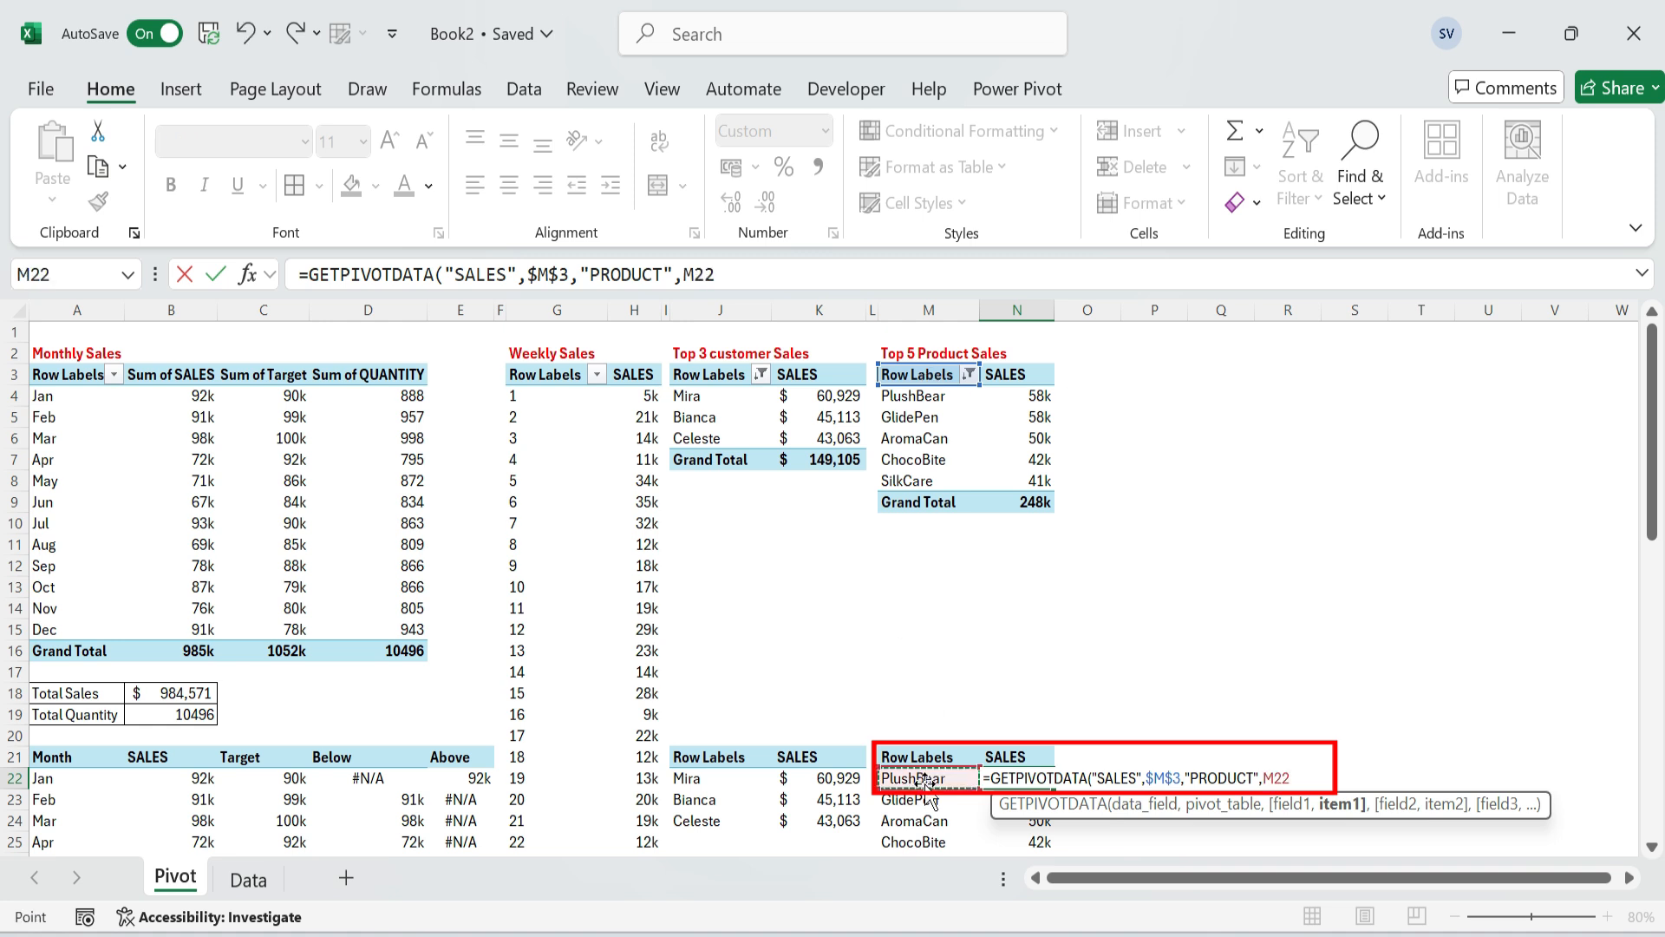
text())
key(ctrl+Return)
key(ctrl+shift+Down)
Examine the filled GETPIVOTDATA formulas in the SALES column of the product helper table.
key(Up)
key(Down)
key(Down)
key(Down)
key(Down)
key(Down)
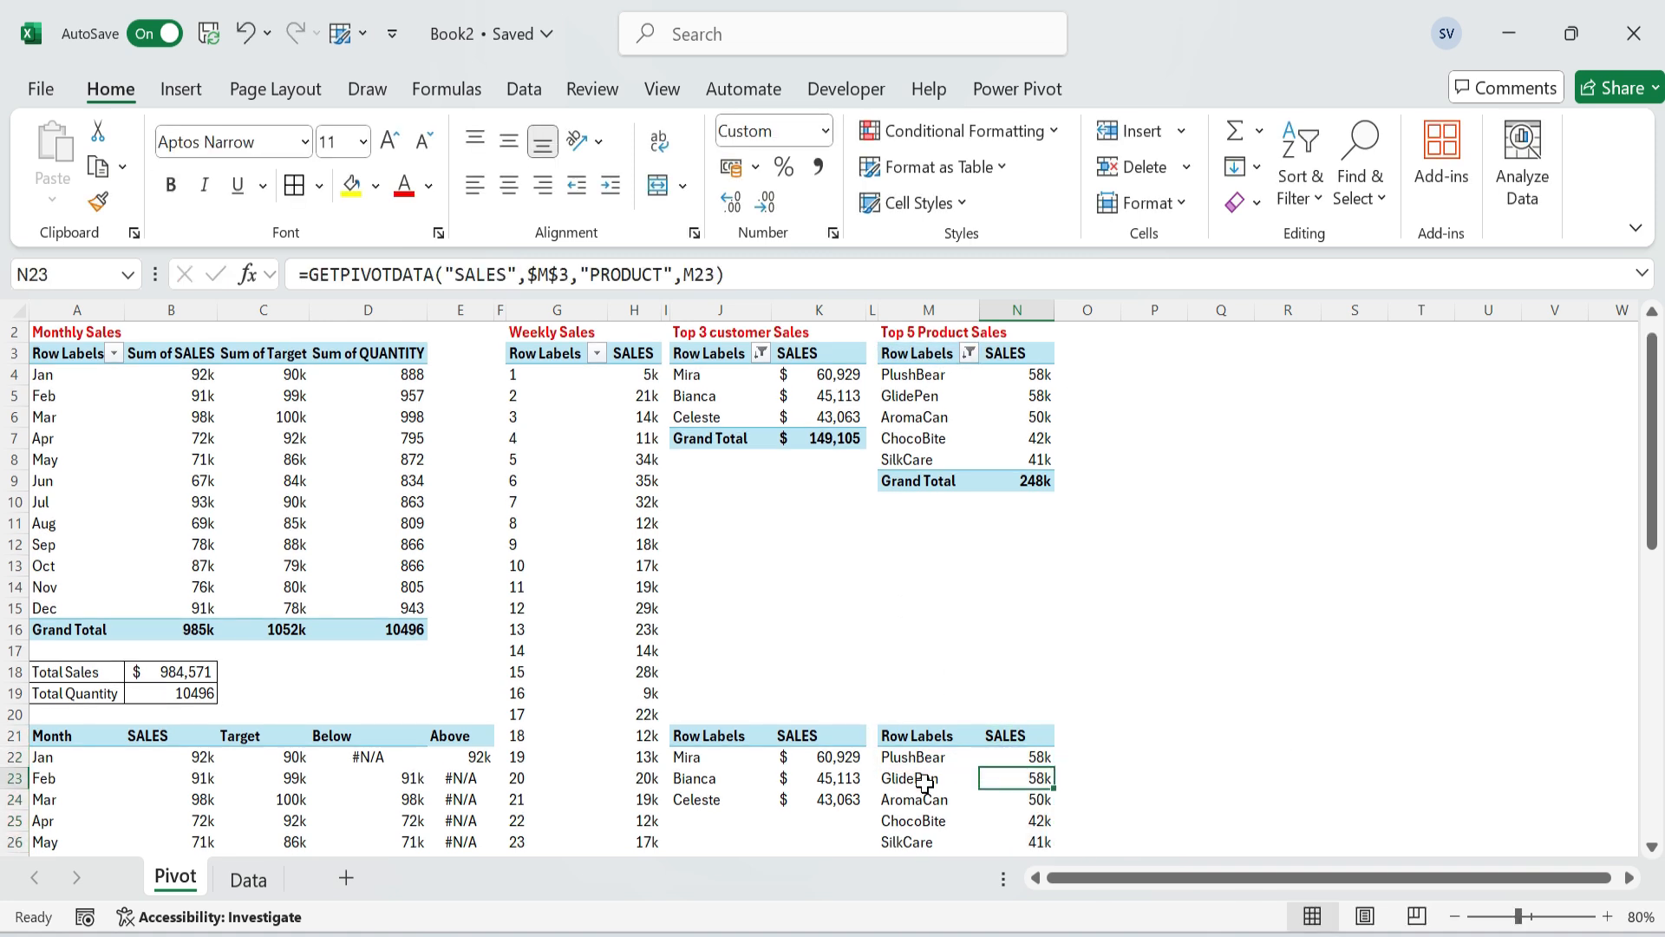
key(F2)
key(Escape)
key(Up)
key(F2)
key(Escape)
key(Up)
key(F2)
key(Escape)
Copy the titled top 5 product pivot table M2:N9 and paste it at P2.
key(Up)
key(Up)
key(Up)
key(Up)
key(Up)
key(Up)
key(Up)
key(Up)
key(Up)
key(Up)
key(Up)
key(Up)
key(Up)
key(Up)
key(Up)
key(Up)
key(Up)
key(Up)
key(Up)
key(Up)
key(Up)
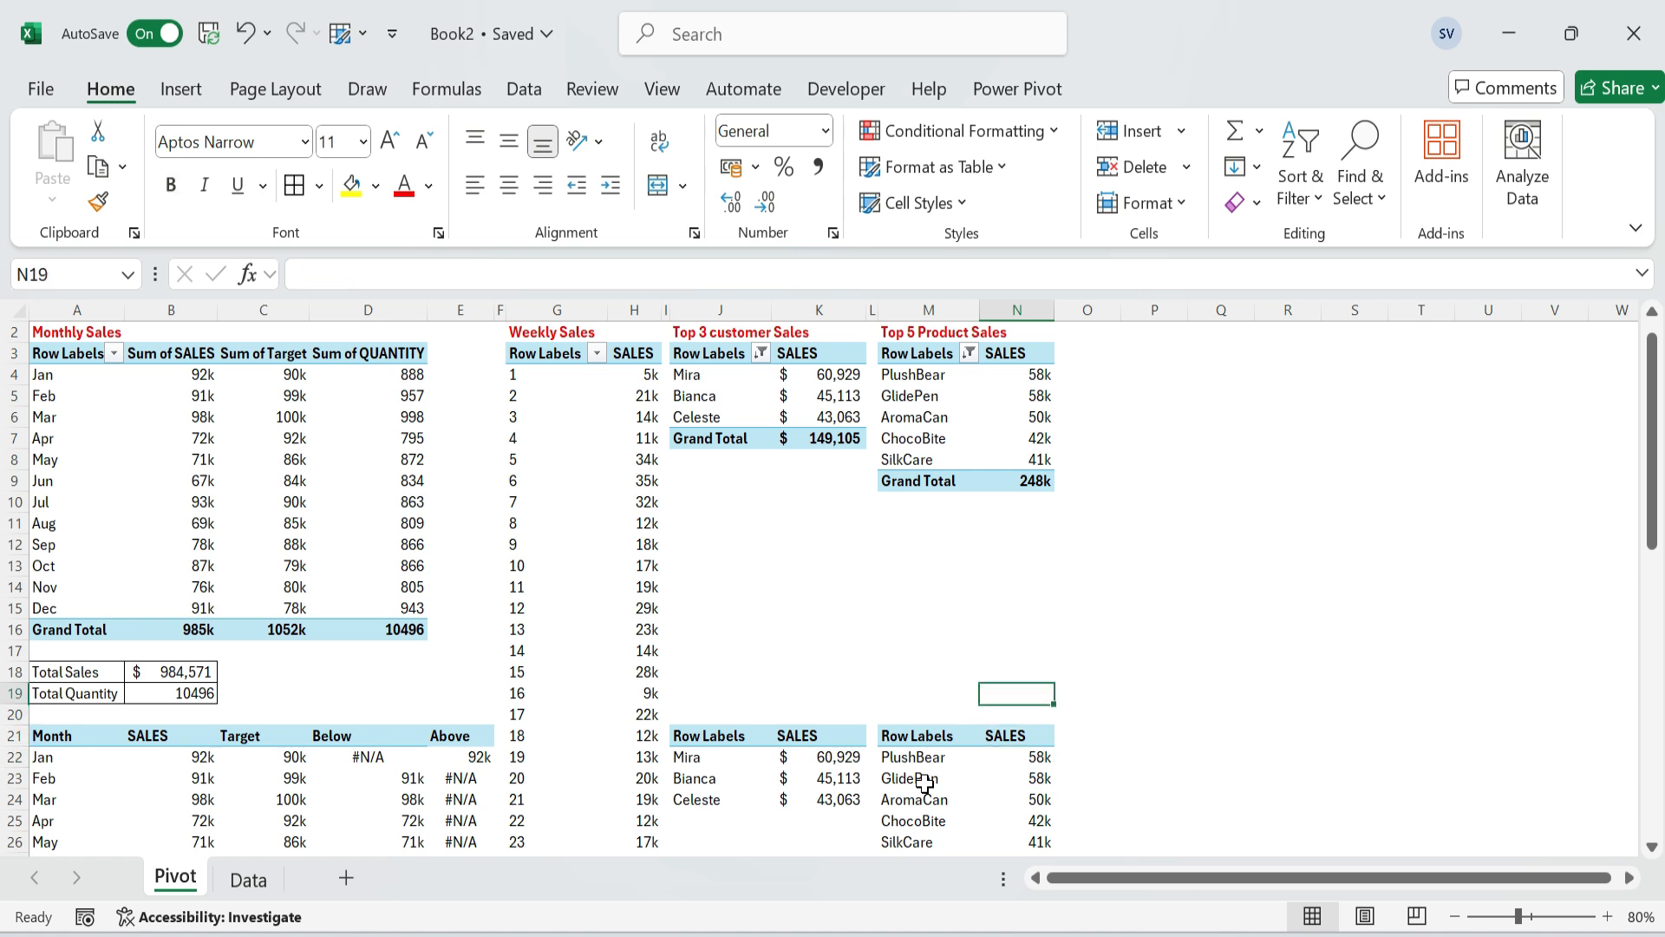
key(Left)
key(Left)
key(Right)
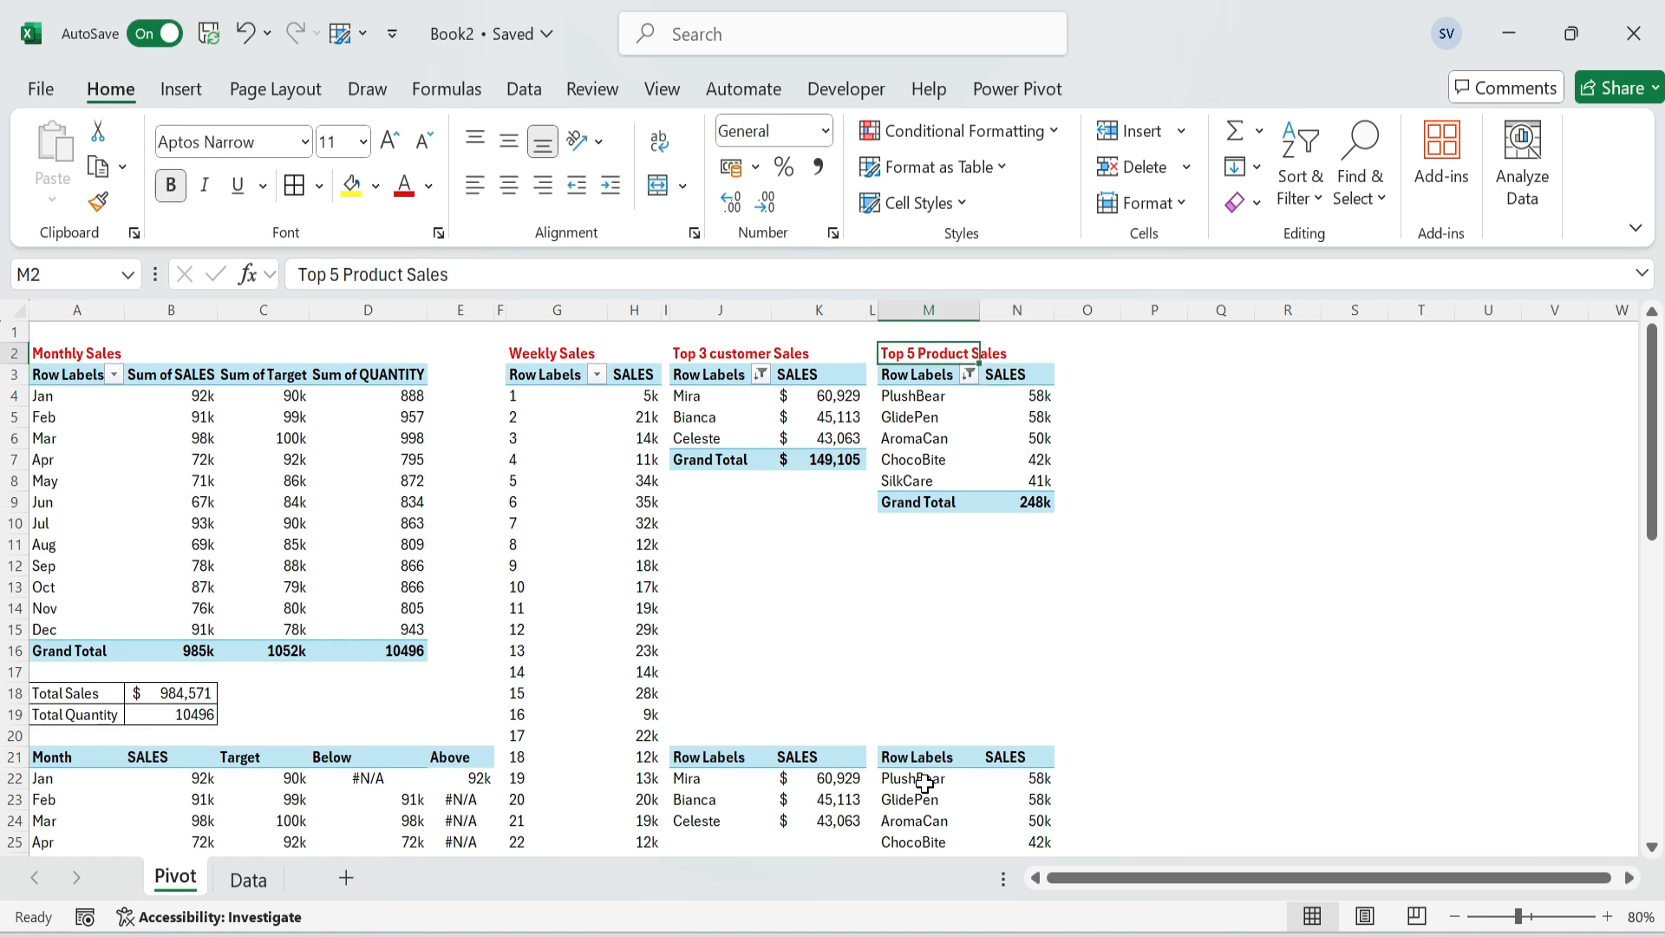
key(ctrl+shift+Down)
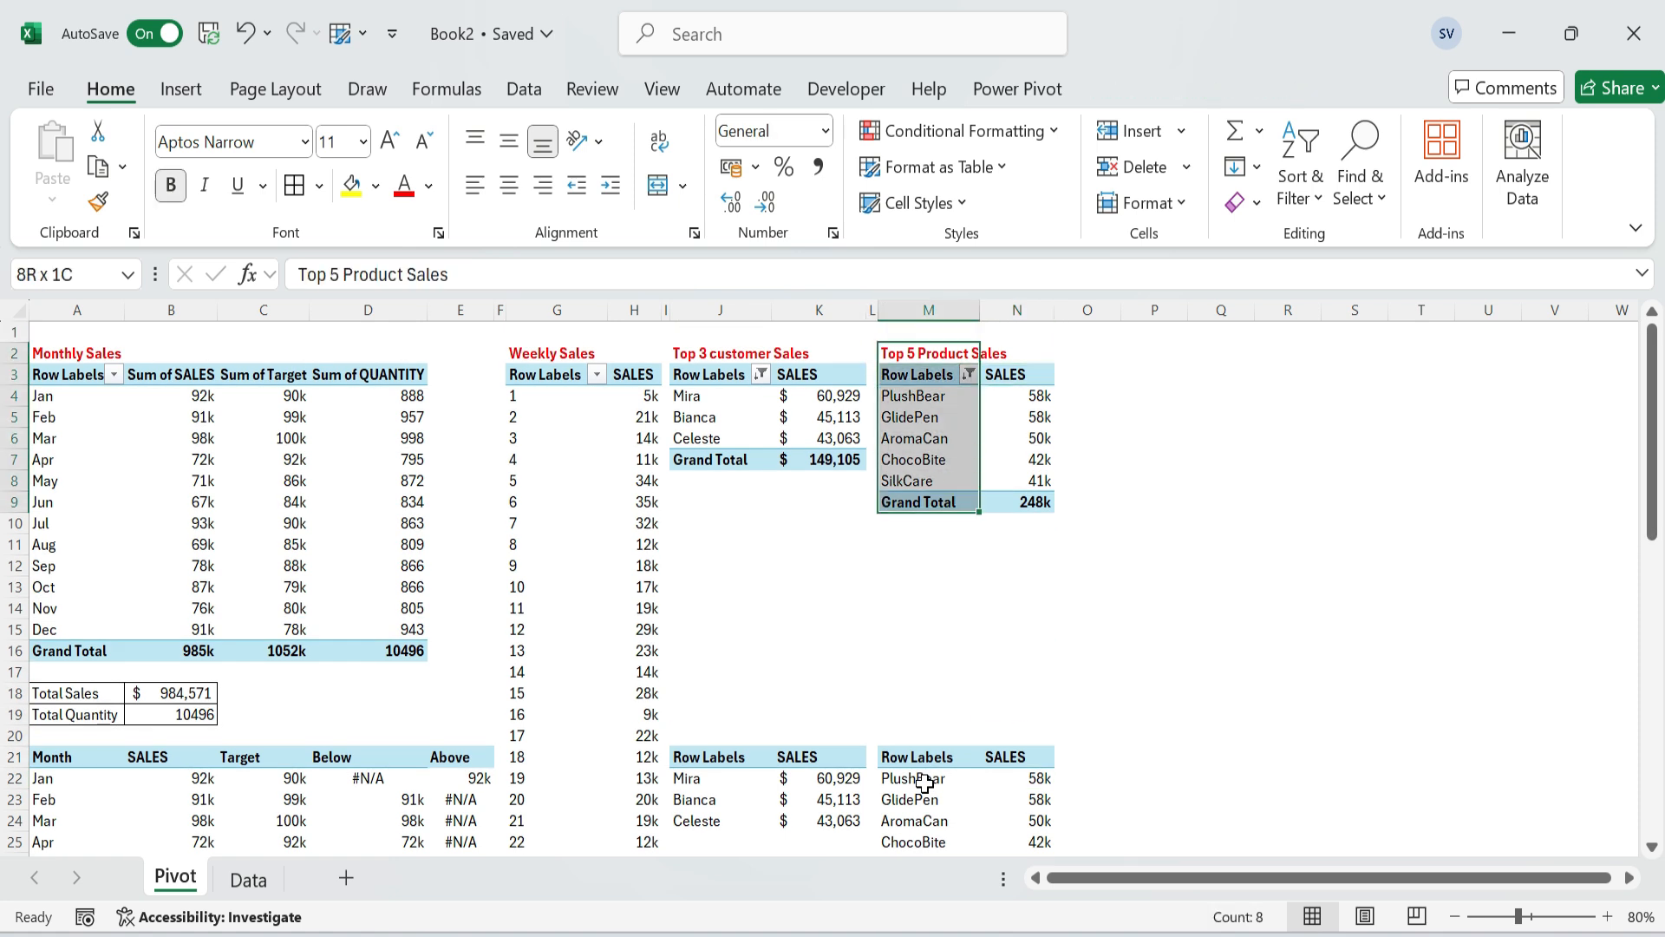
key(shift+Right)
key(ctrl+c)
key(Right)
key(Right)
key(Right)
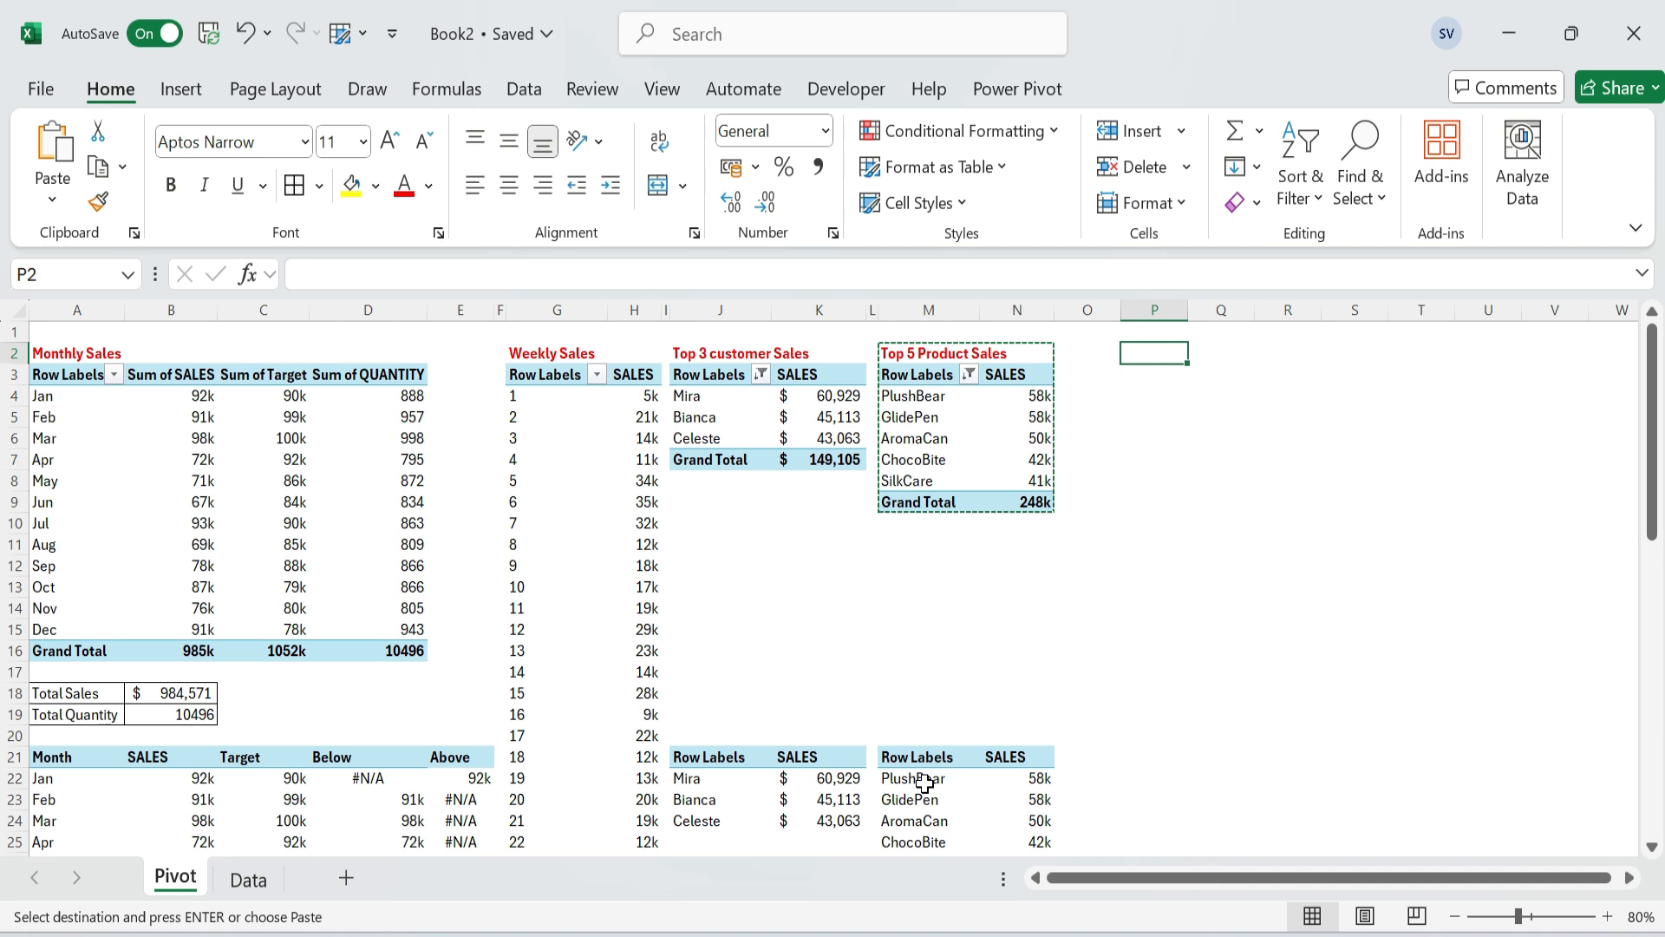
key(Return)
Retitle the pasted pivot table in P2 as Sales by Region.
key(Up)
key(Down)
key(Down)
key(Up)
key(Up)
key(Left)
key(Right)
key(Down)
key(F2)
key(shift+Home)
text(S)
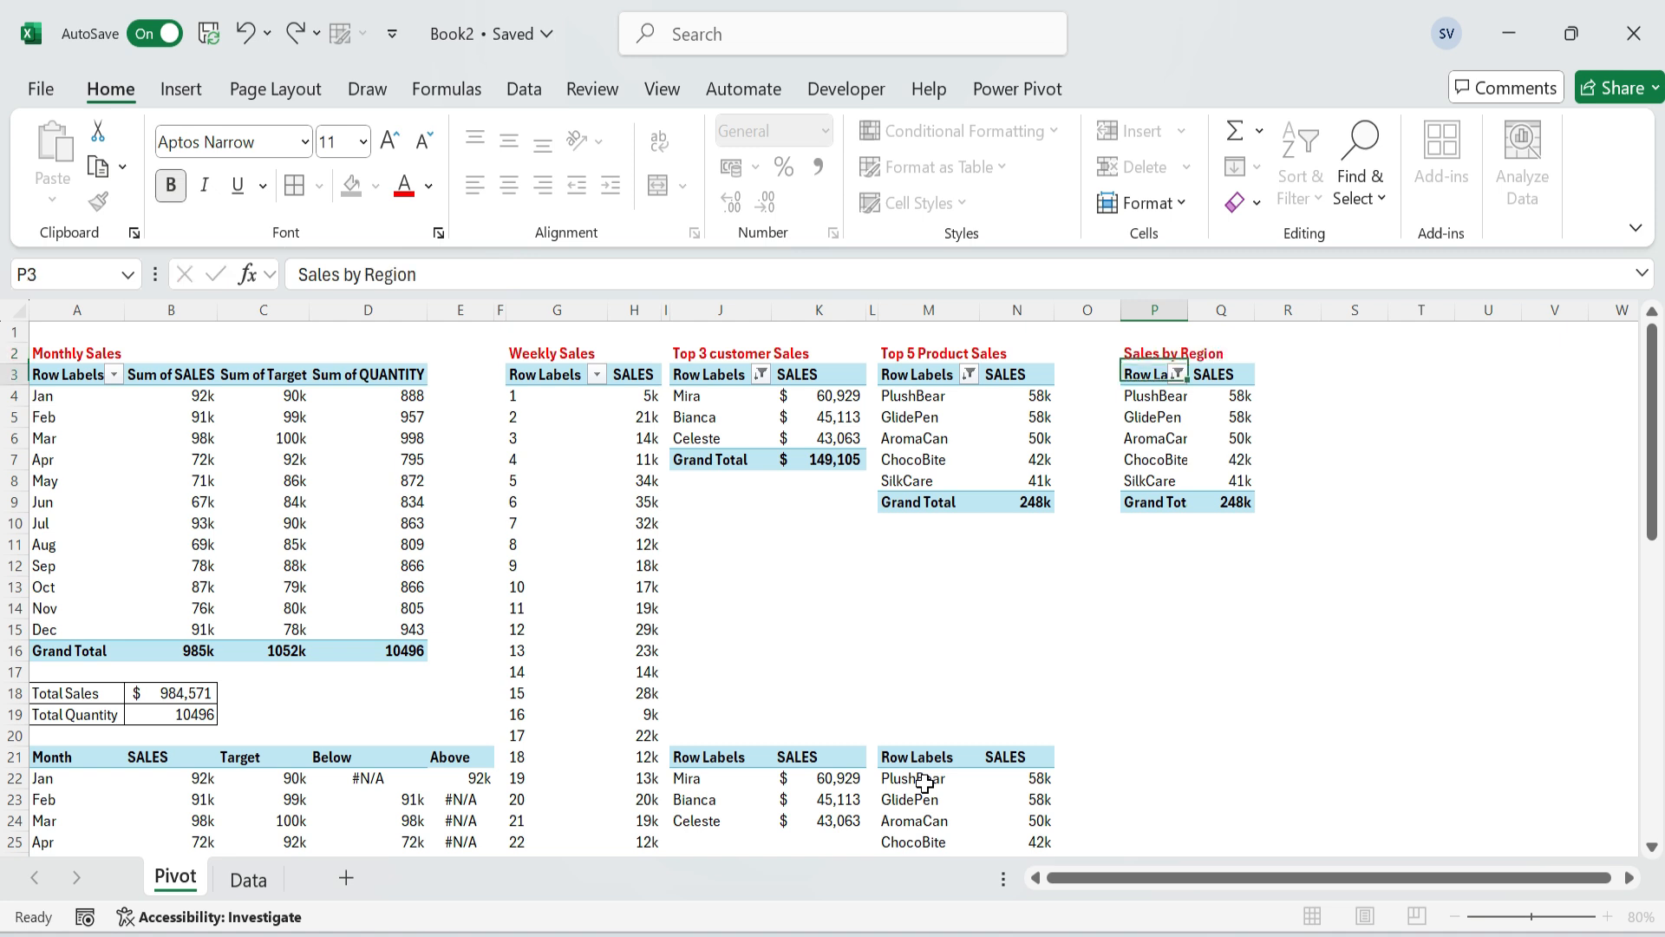
text(ales by Region)
key(Return)
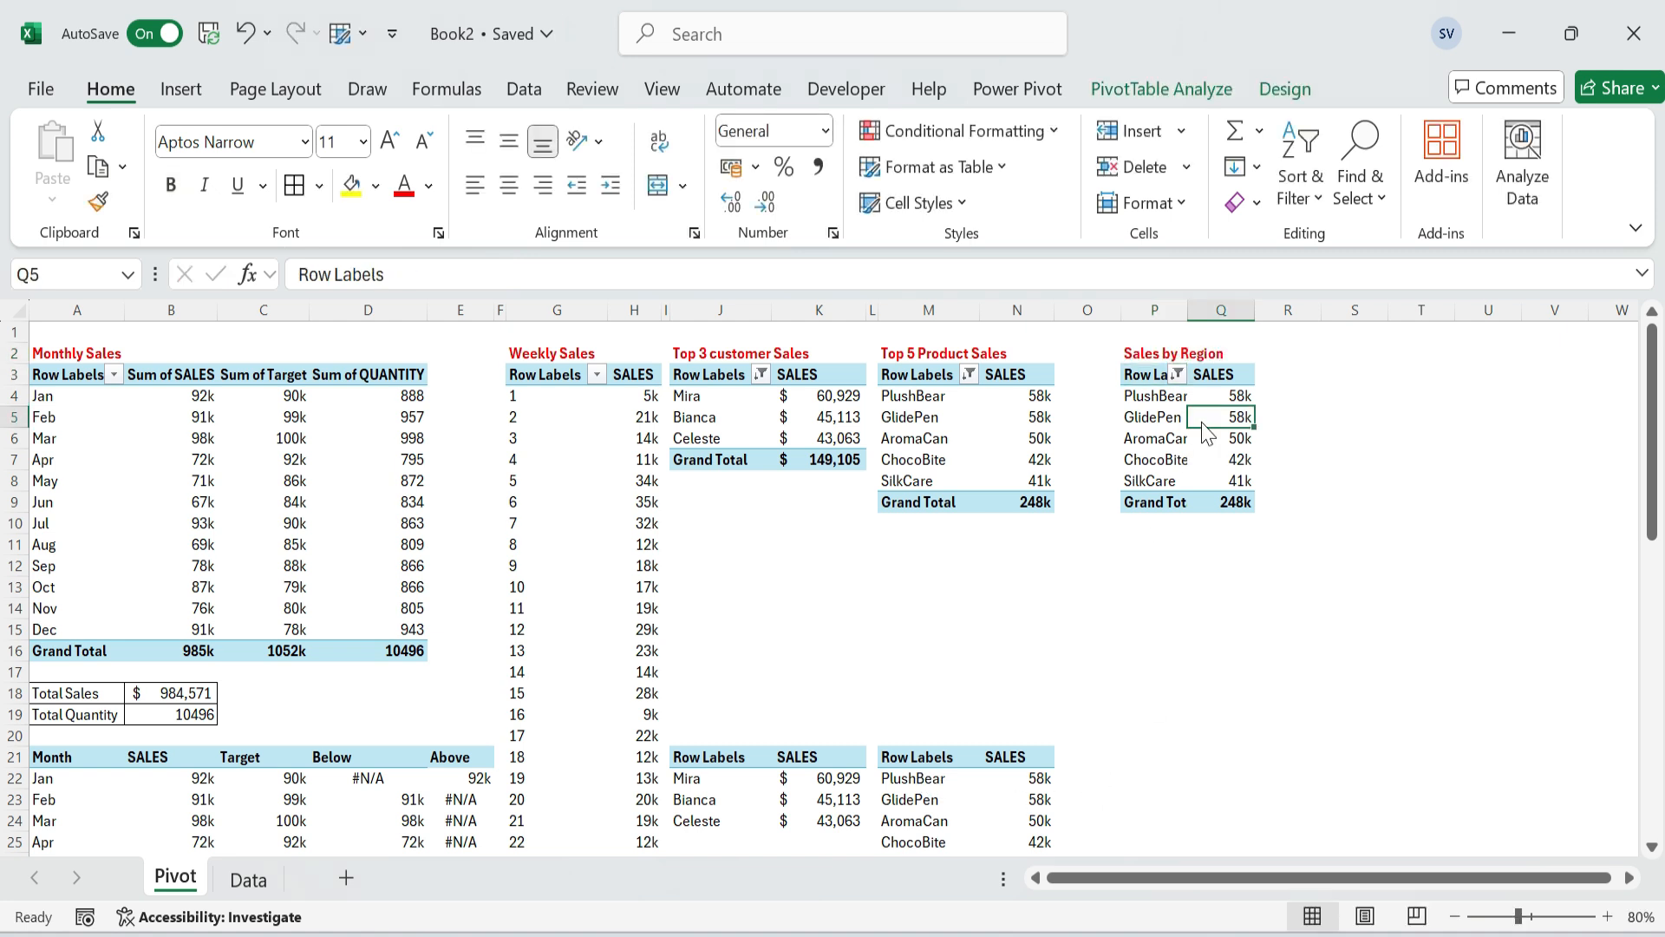
Replace the PRODUCT row field of the Sales by Region pivot table with REGION.
right_click(1241, 416)
click(1340, 904)
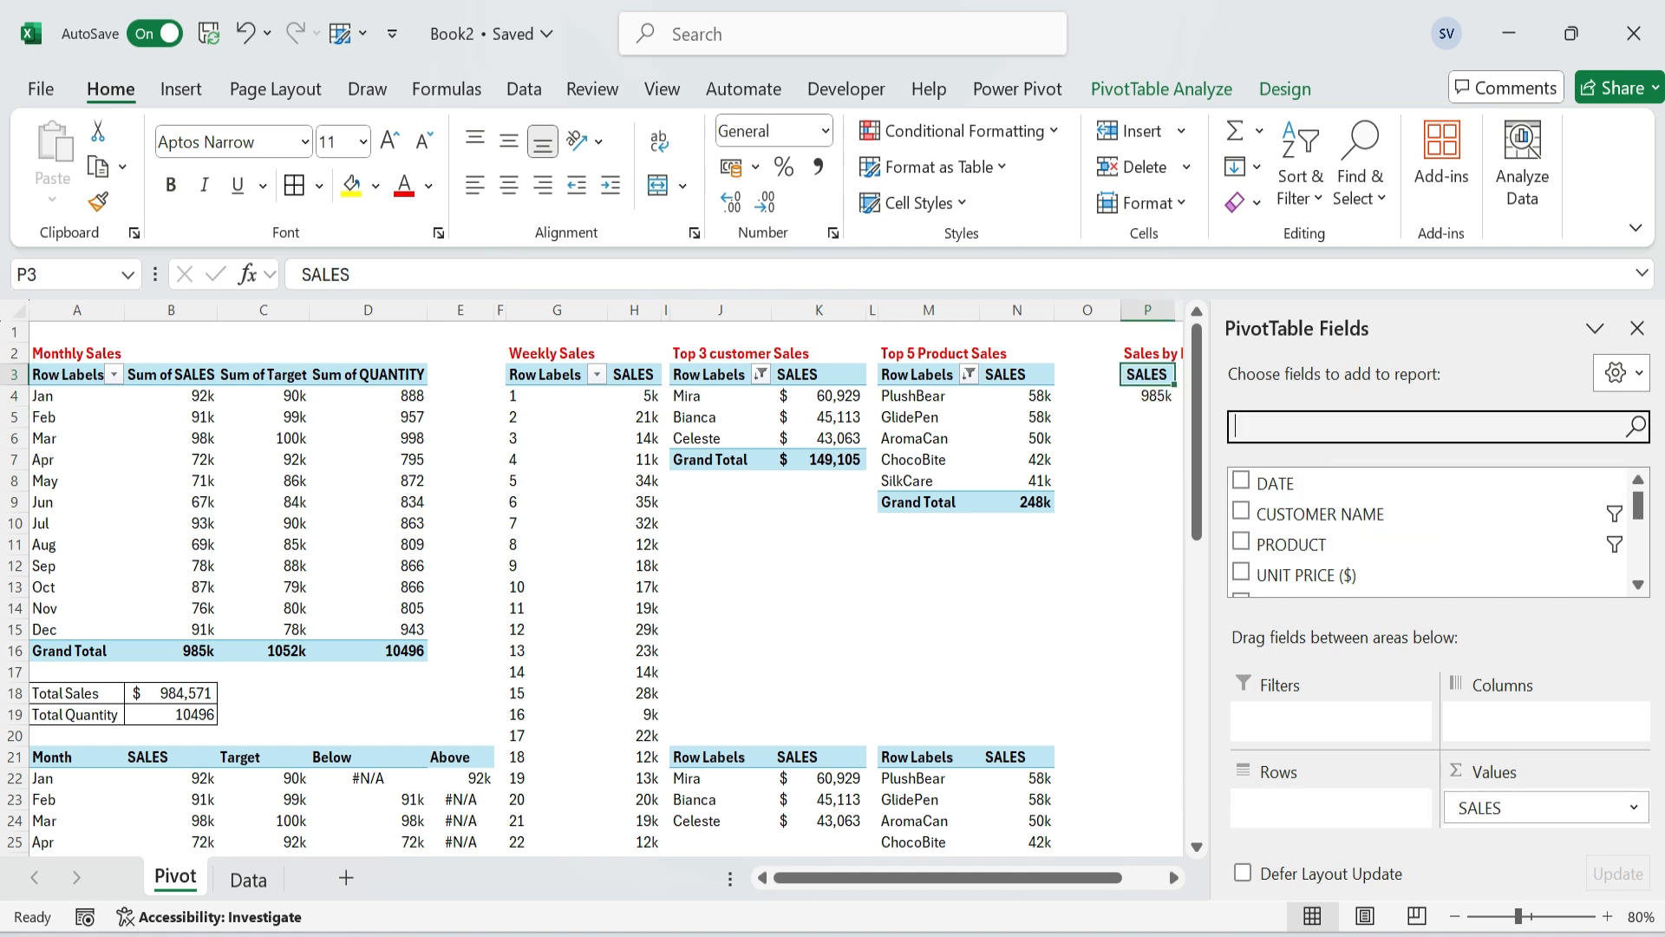
text(re)
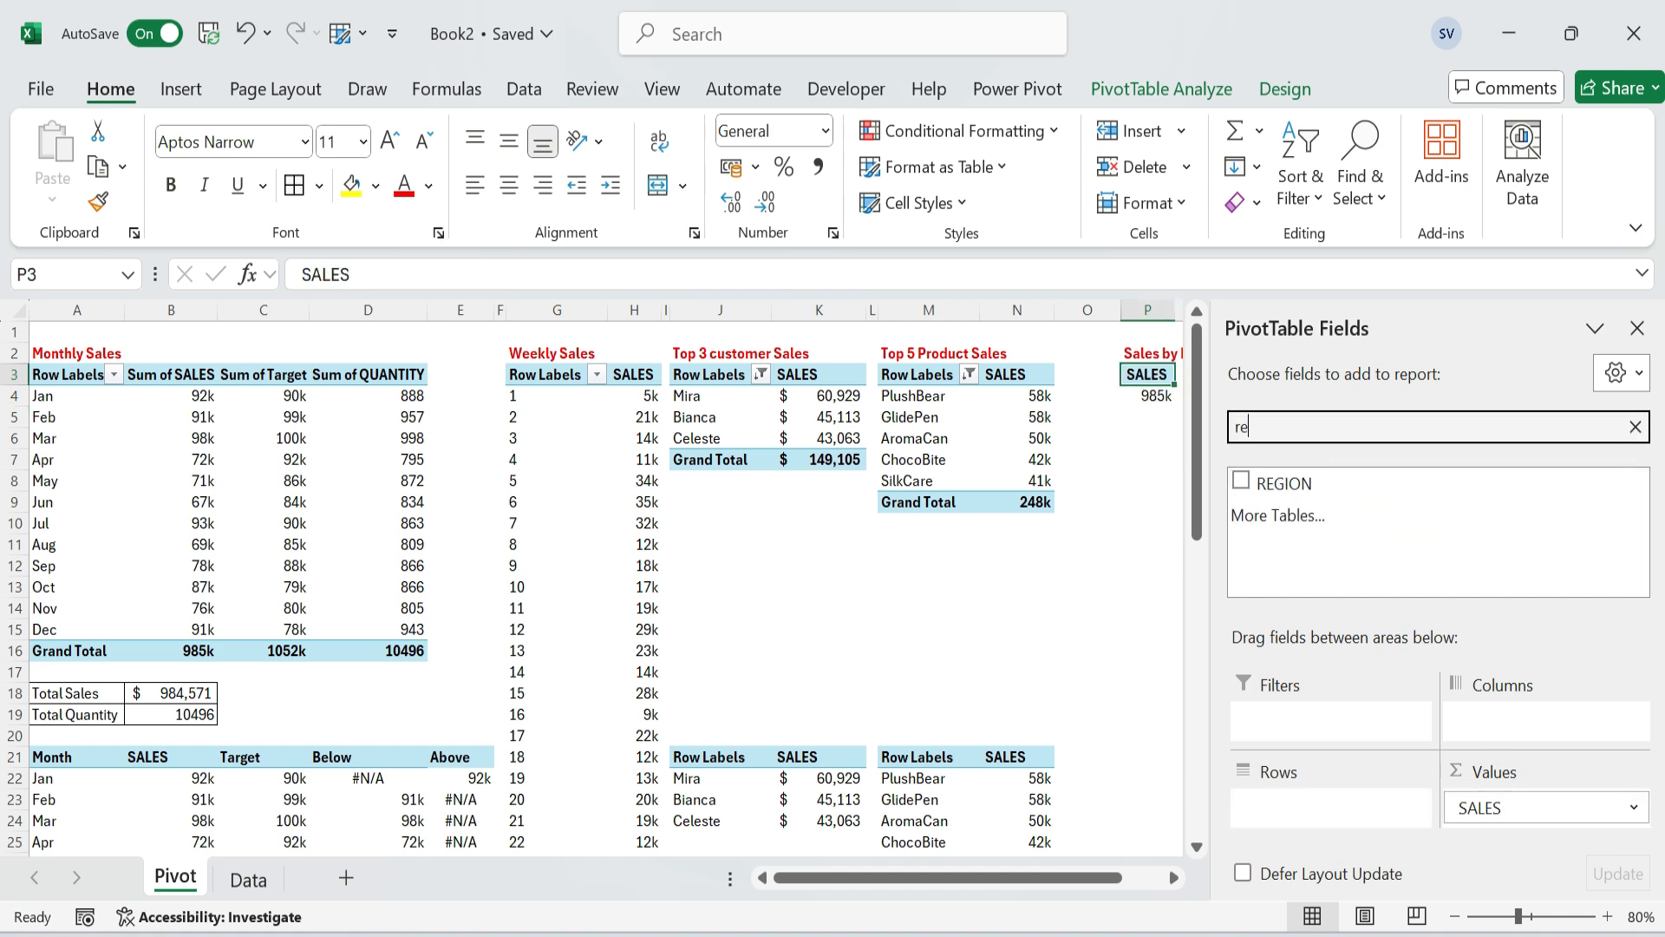
drag(1284, 483, 1327, 809)
click(1087, 671)
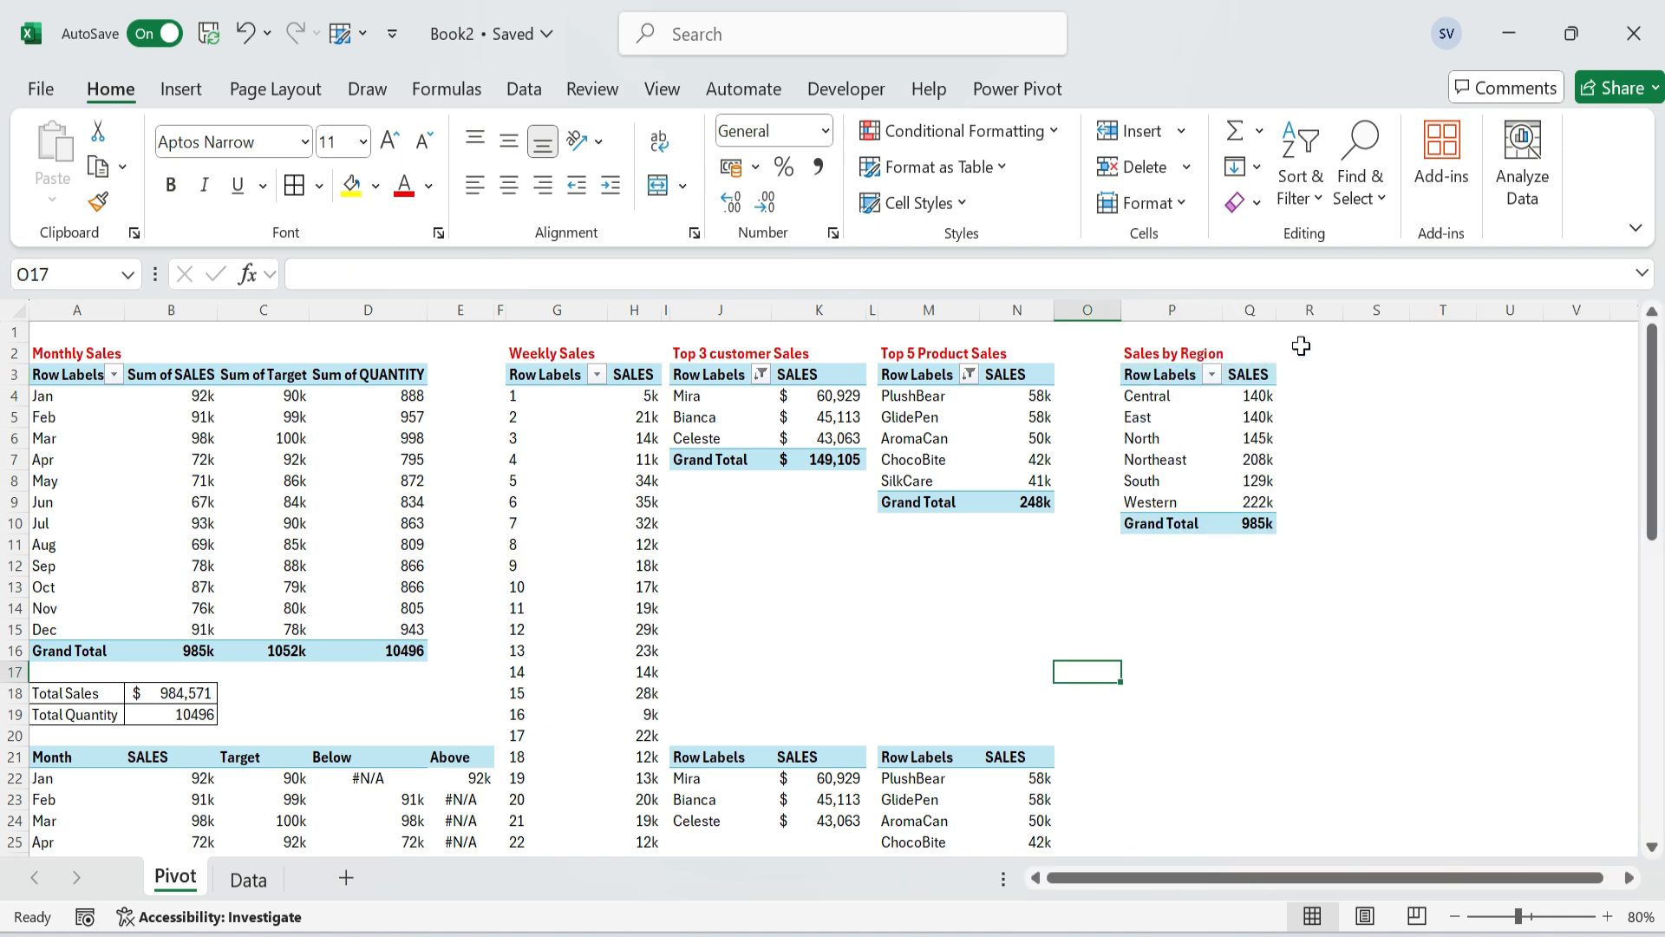
Copy the regional pivot table P3:Q10 and paste its values and formatting at P21.
click(1169, 376)
key(ctrl+a)
key(ctrl+c)
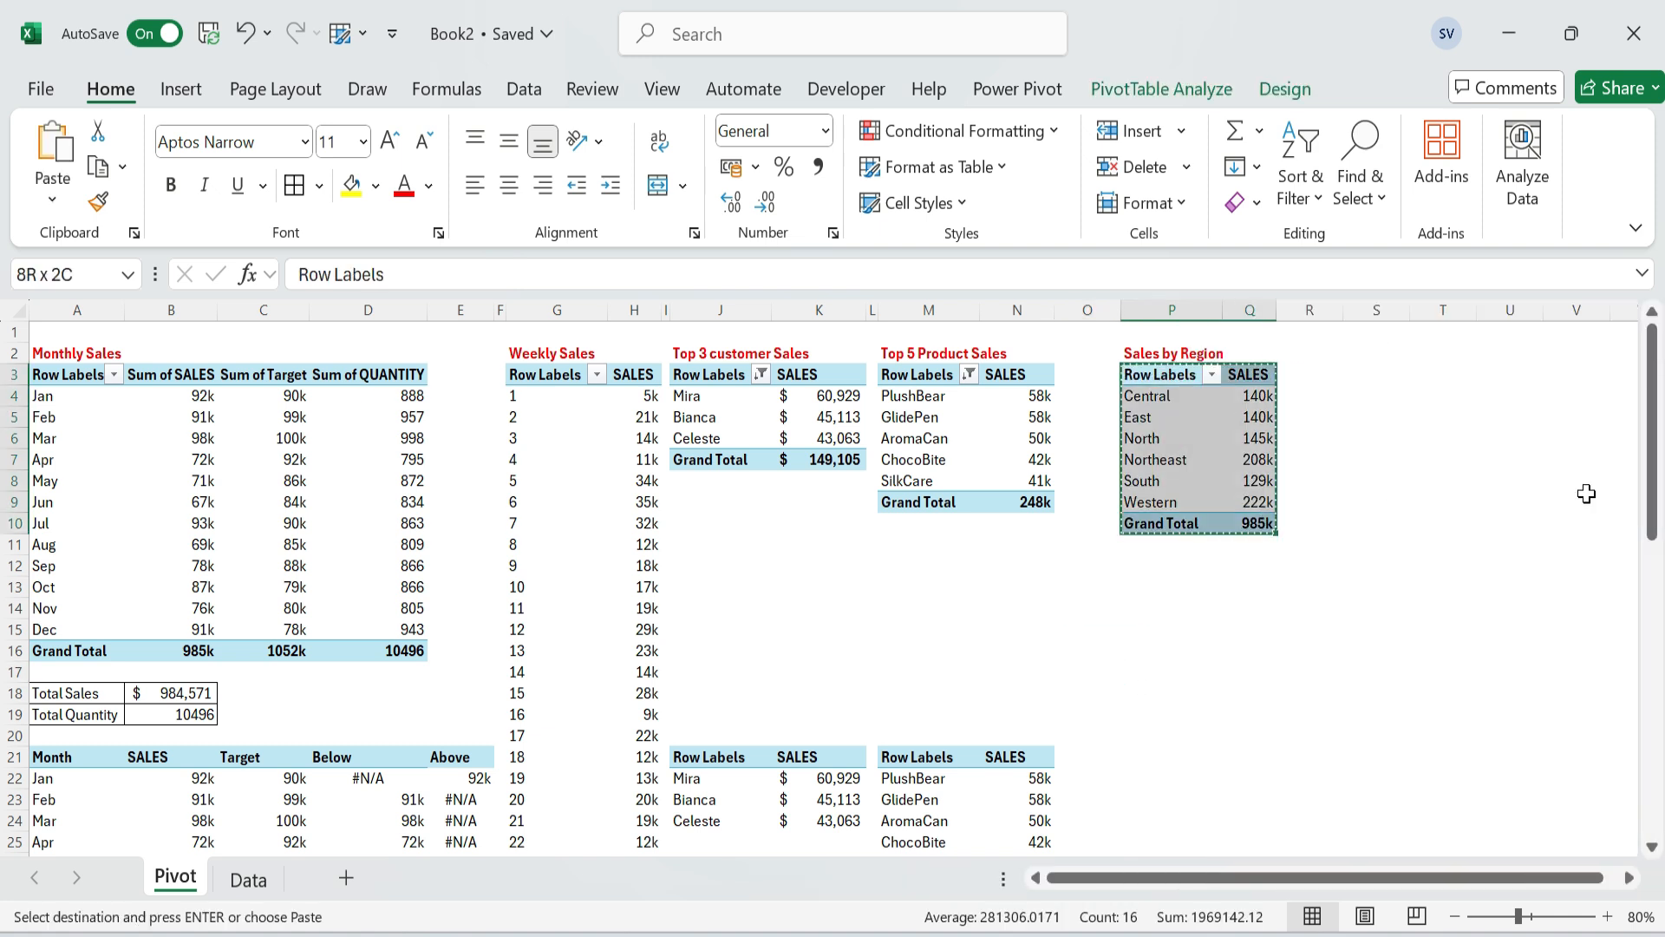
key(Down)
key(Down)
key(Down)
key(Down)
key(Down)
key(Down)
key(Down)
key(Down)
key(Down)
key(Down)
key(Down)
key(Down)
key(Down)
key(Down)
key(Down)
key(Down)
key(Down)
key(Down)
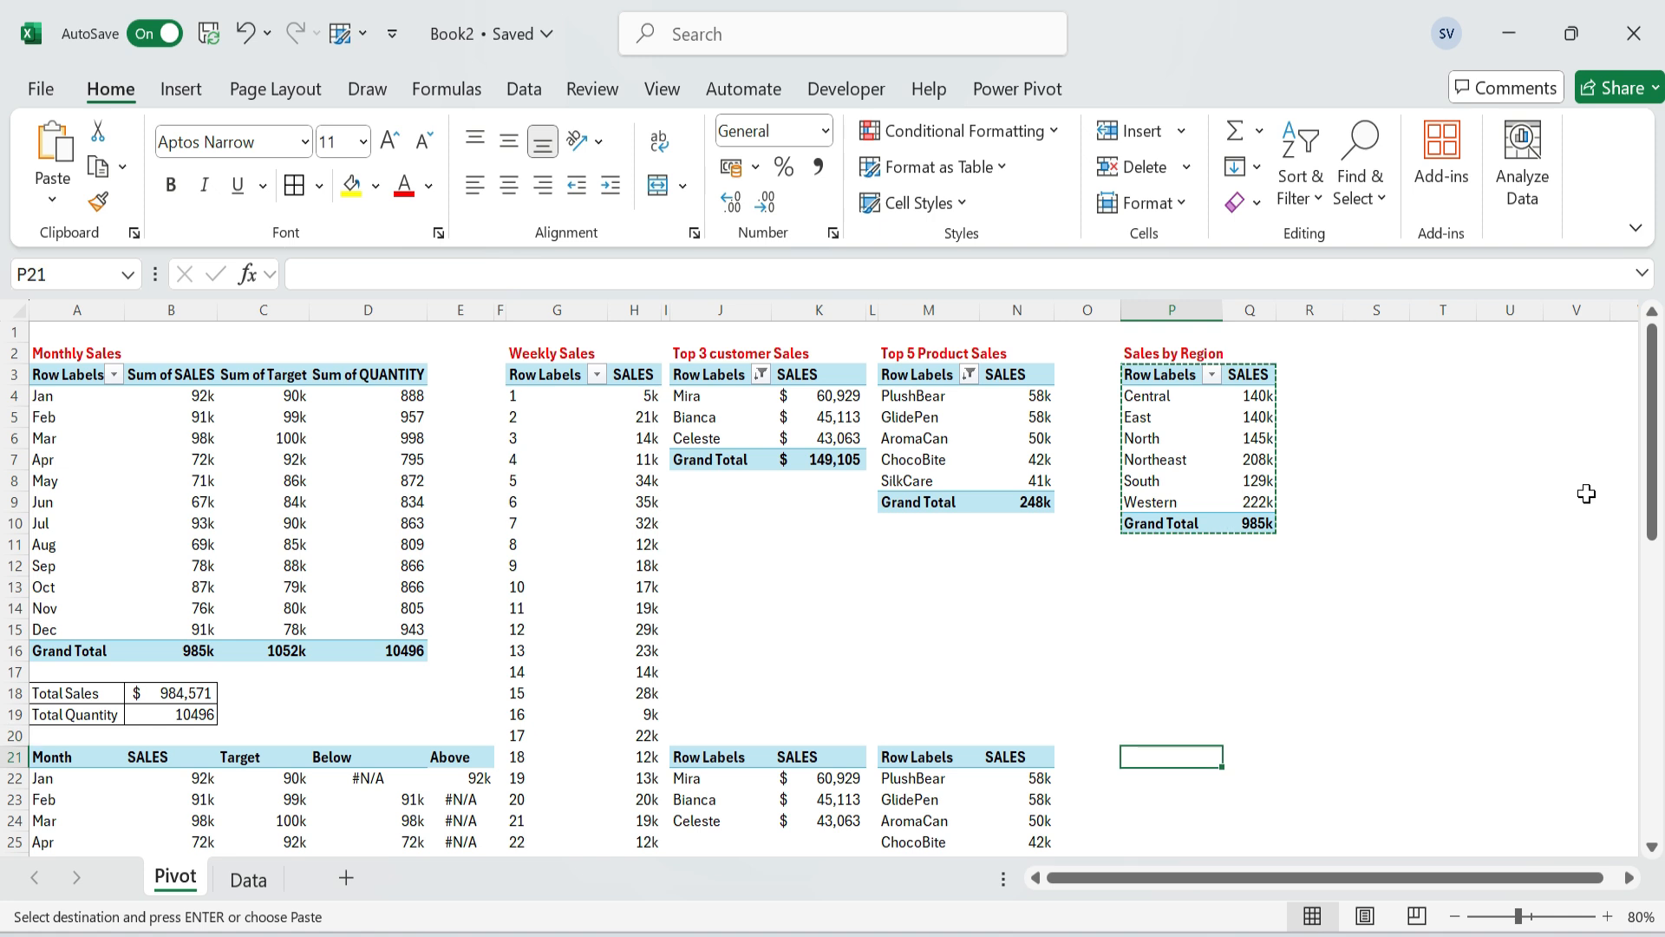
key(ctrl+alt+v)
key(v)
key(Return)
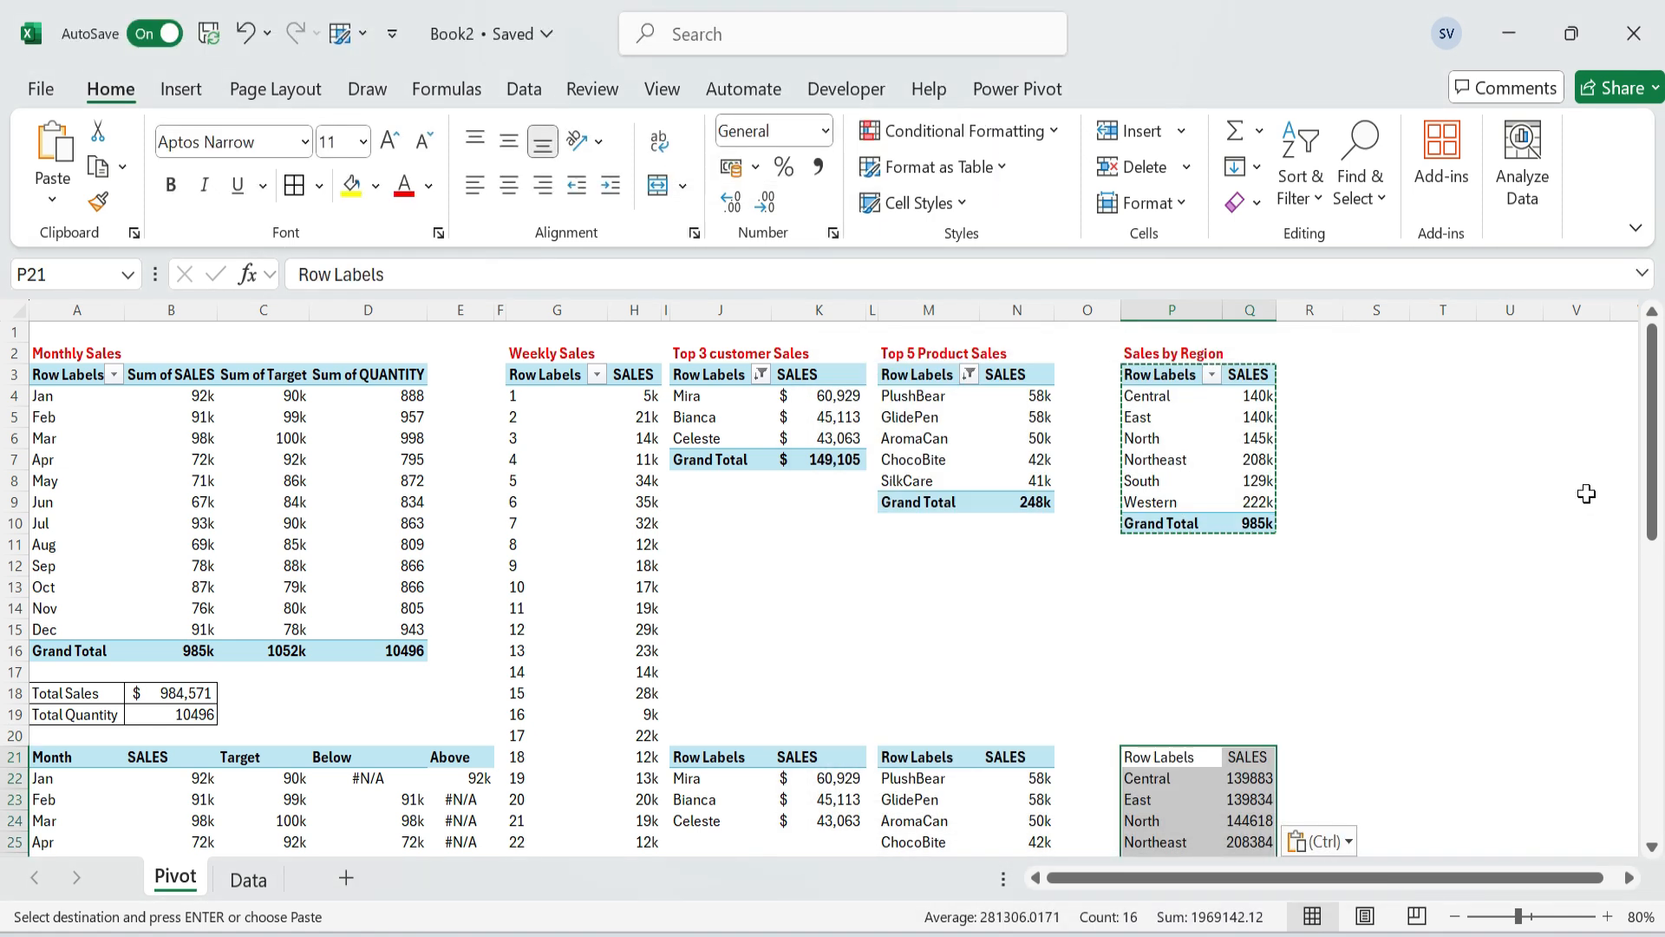
key(ctrl+alt+v)
key(t)
key(Return)
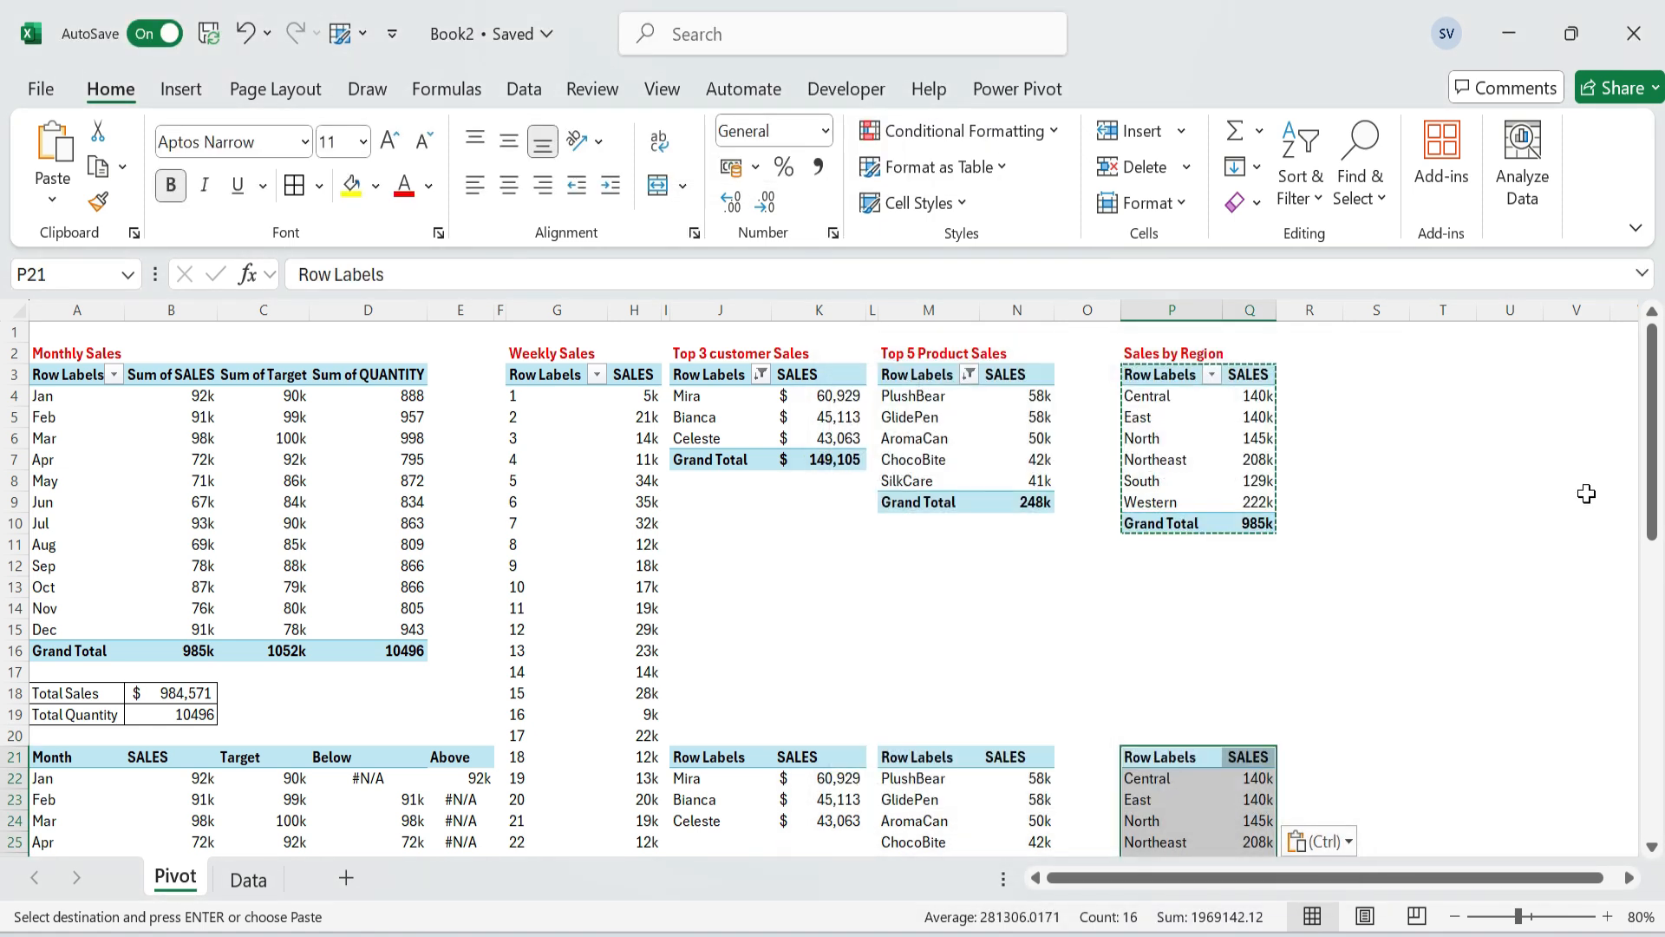
Link P22 to the first region label with =P4 and fill the formula down to P28.
key(Down)
key(Down)
key(Down)
key(Down)
key(Down)
key(Down)
key(Up)
key(Up)
key(Up)
key(Up)
key(Up)
key(ctrl)
key(Escape)
key(Escape)
text(=)
key(Up)
key(Up)
key(Up)
key(Up)
key(Up)
key(Up)
key(Up)
key(Up)
key(Up)
key(Up)
key(Up)
key(Up)
key(Up)
key(Up)
key(Up)
key(Up)
key(Up)
key(Up)
key(Up)
key(Up)
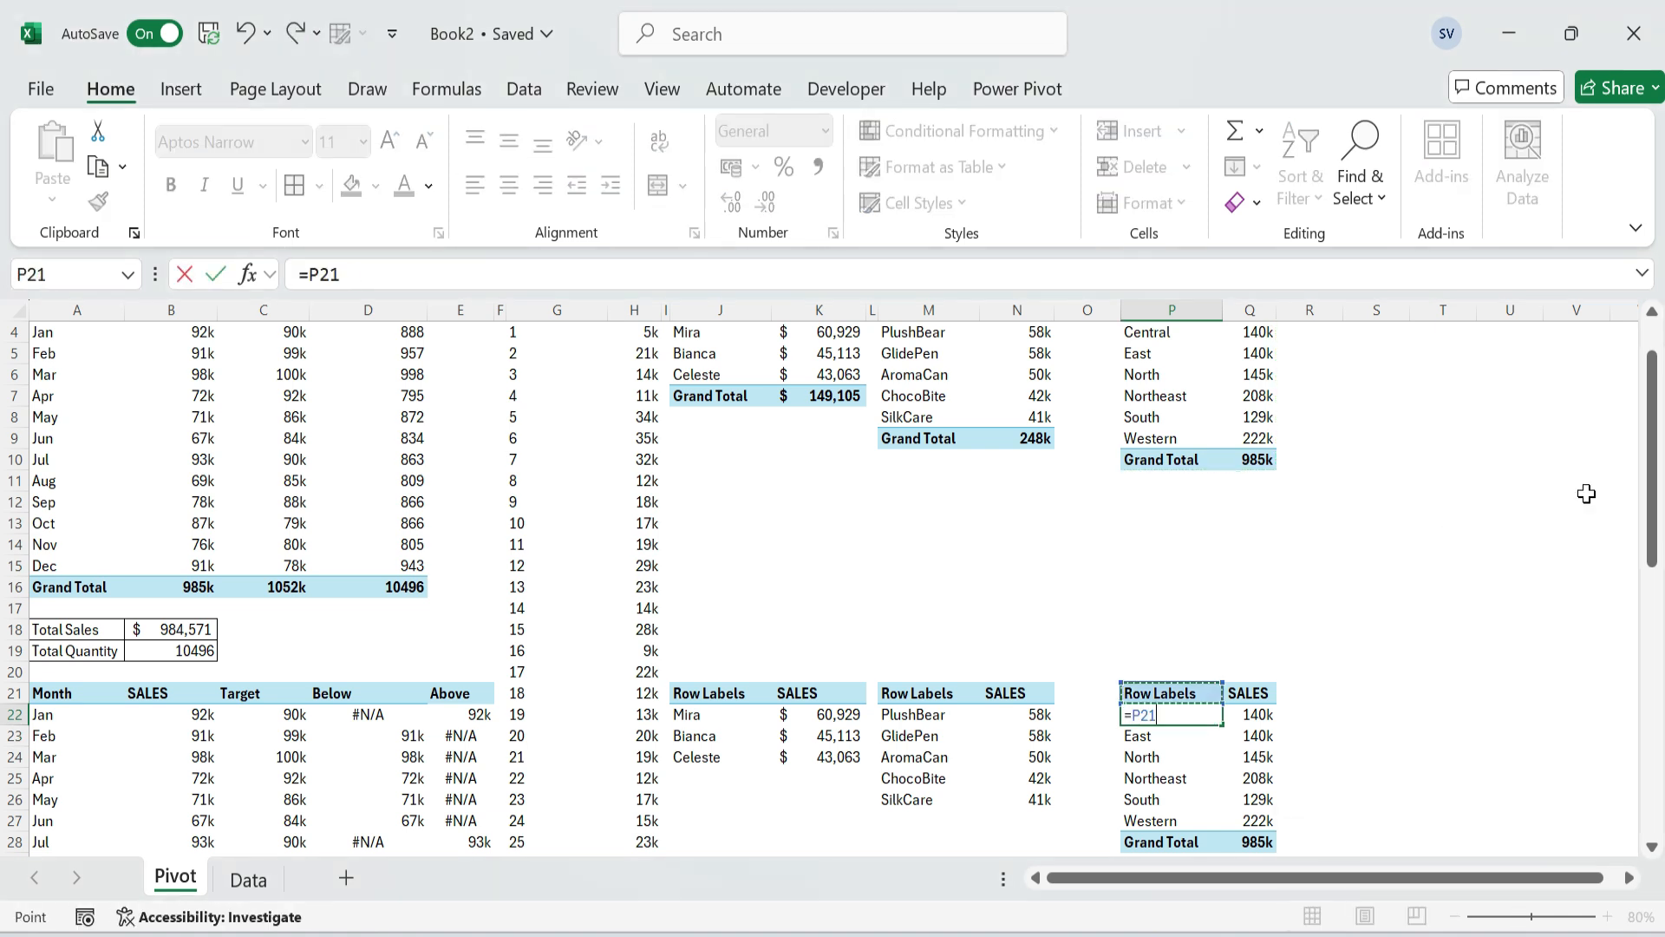
key(Up)
key(Down)
key(Down)
key(Down)
key(ctrl+Return)
key(ctrl+shift+Down)
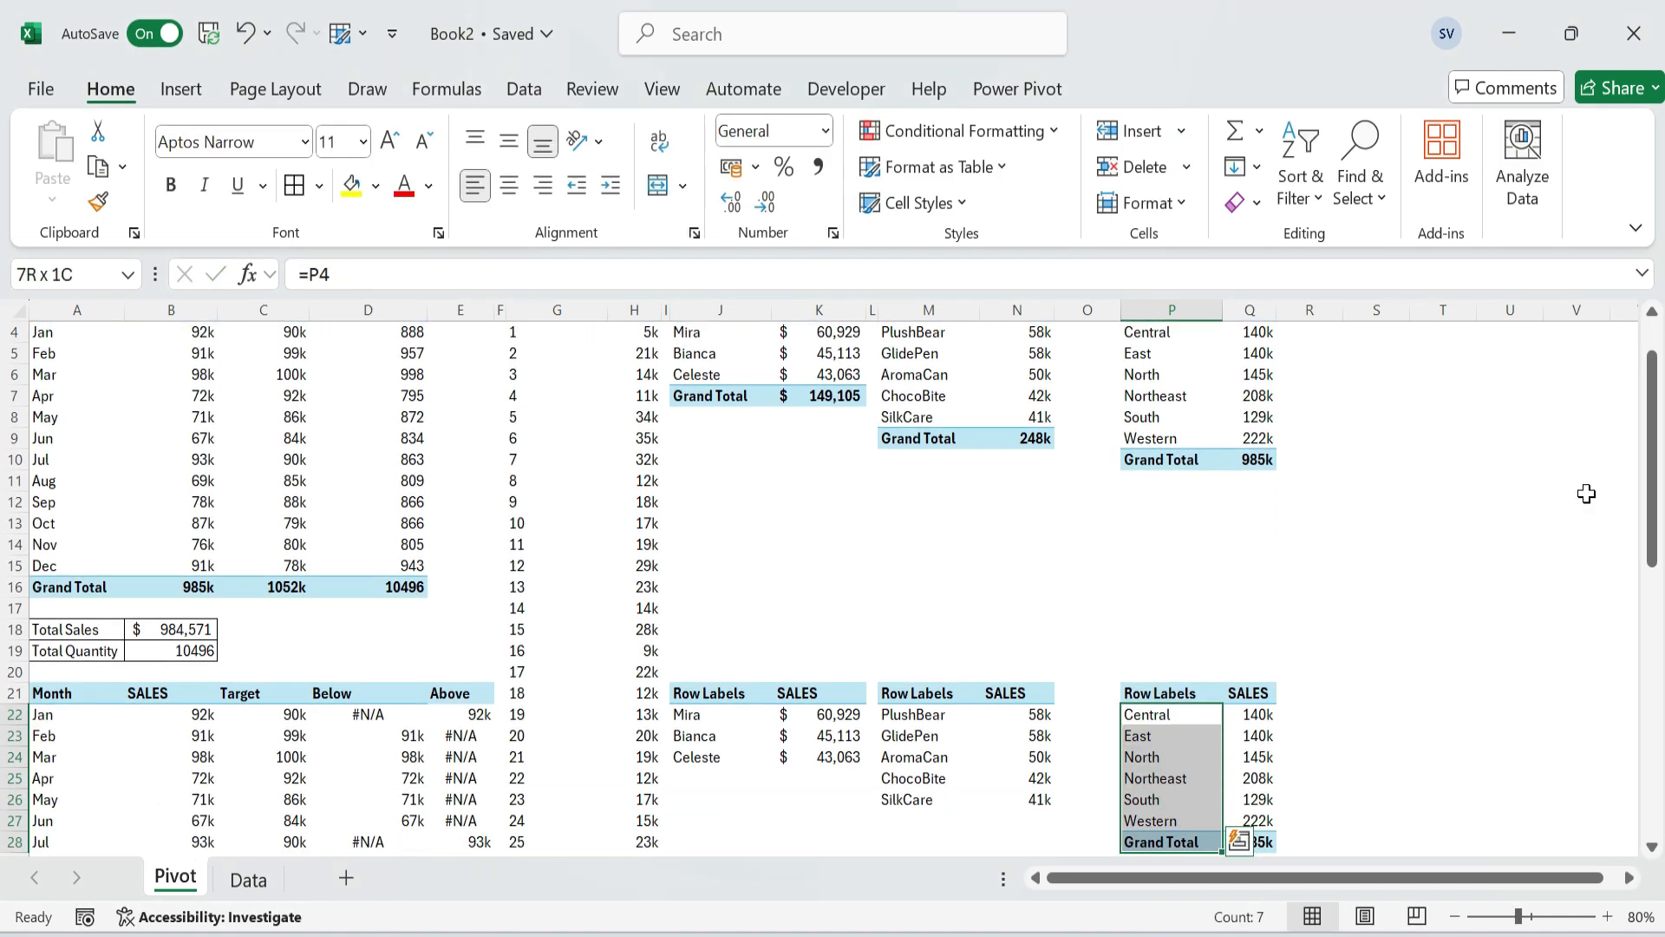
Clear all contents and formatting from the Grand Total row P28:Q28 of the region helper table.
key(ctrl+Down)
key(shift+Right)
key(alt)
key(e)
key(a)
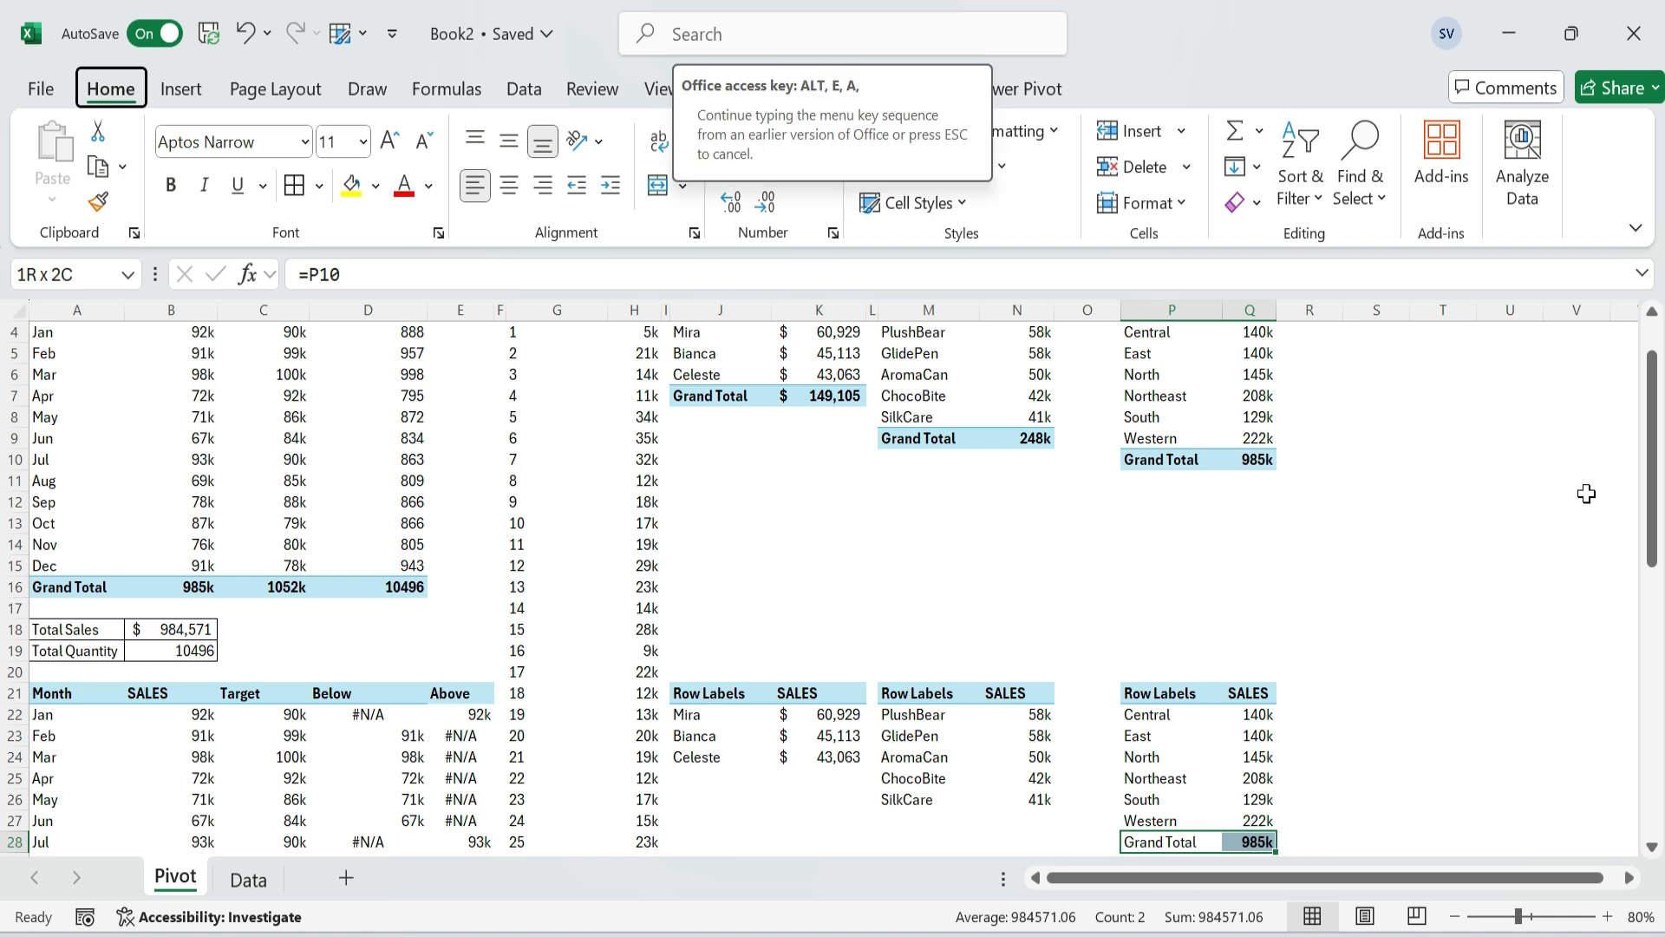
key(a)
Enter a formula in Q22 that pulls the Central region's SALES from Q4 of the regional pivot table.
key(Up)
key(Right)
key(ctrl+Up)
key(Down)
text(=)
key(Up)
key(Up)
key(Up)
key(Up)
key(Up)
key(Up)
key(Up)
key(Up)
key(Up)
key(Up)
key(Up)
key(Up)
key(Up)
key(Up)
key(Up)
key(Up)
key(Up)
key(Up)
key(Up)
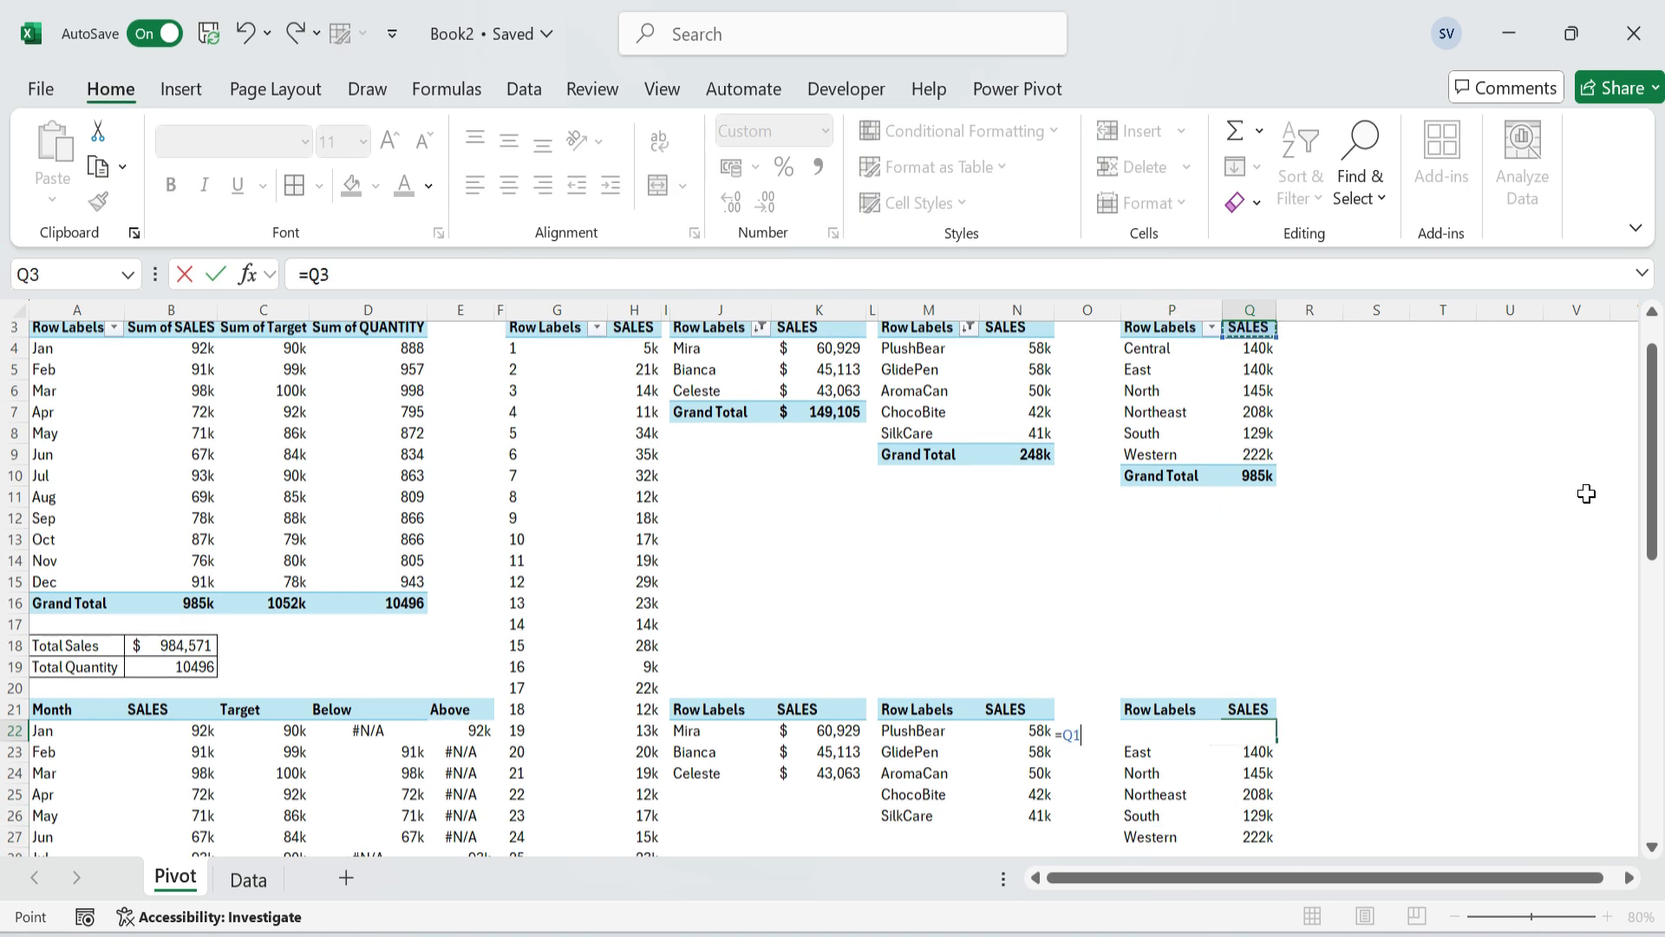
key(Down)
Replace the "Central" item in the Q22 formula with a reference to P22 and fill the formula down to Q27.
key(F2)
key(BackSpace)
key(BackSpace)
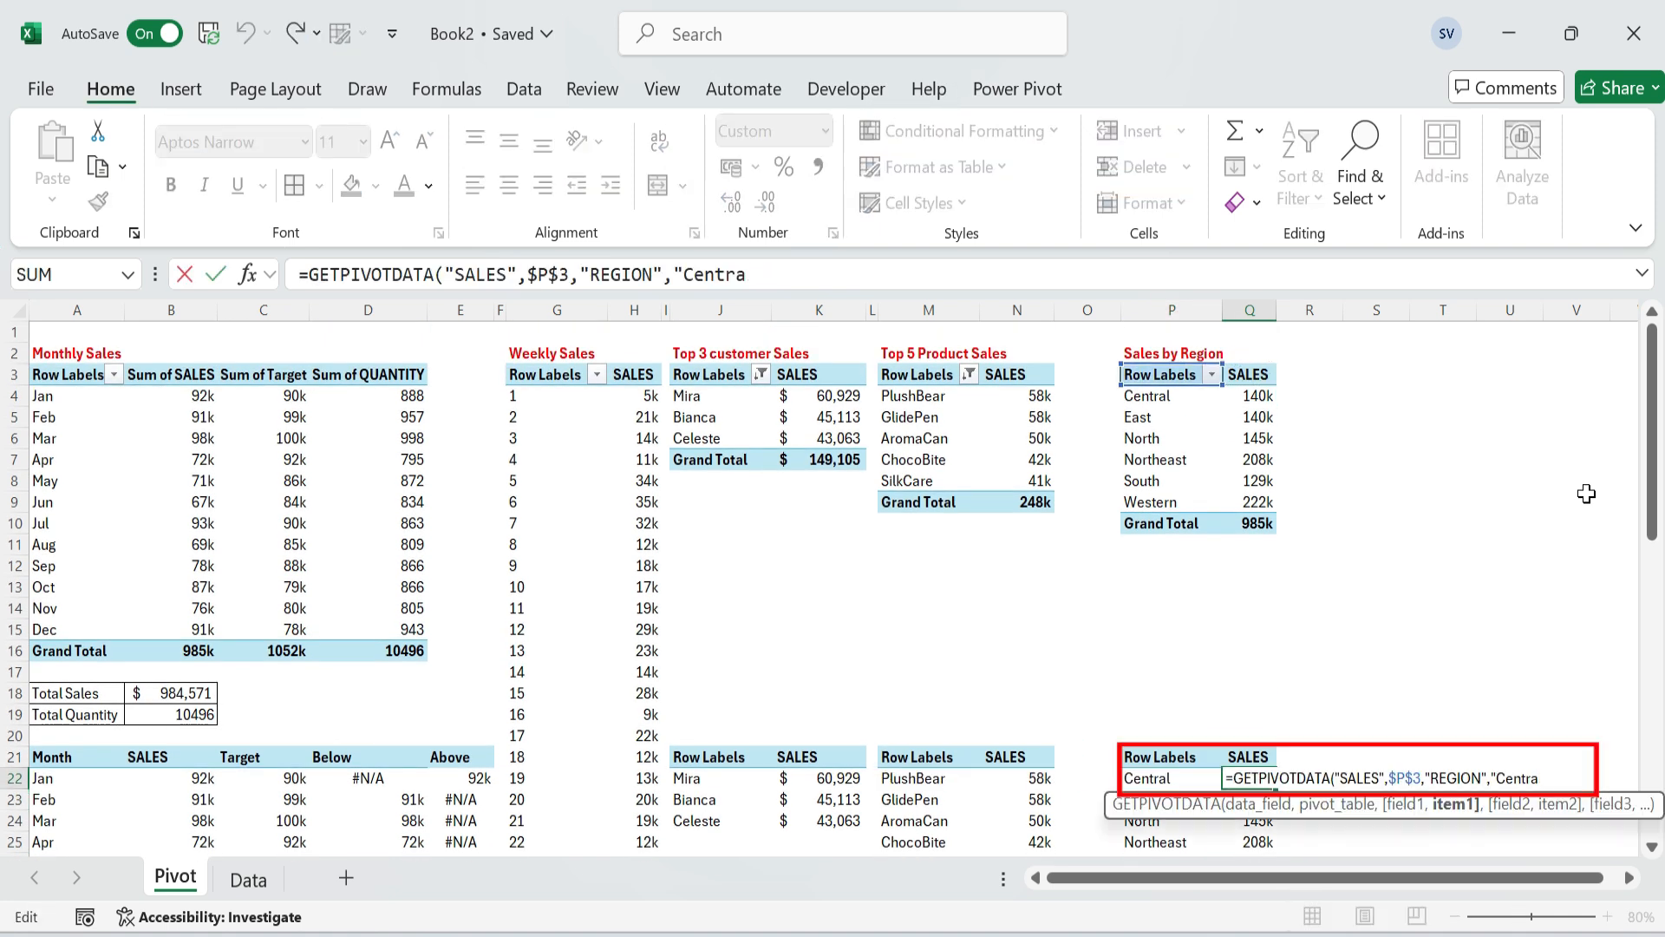
click(1162, 778)
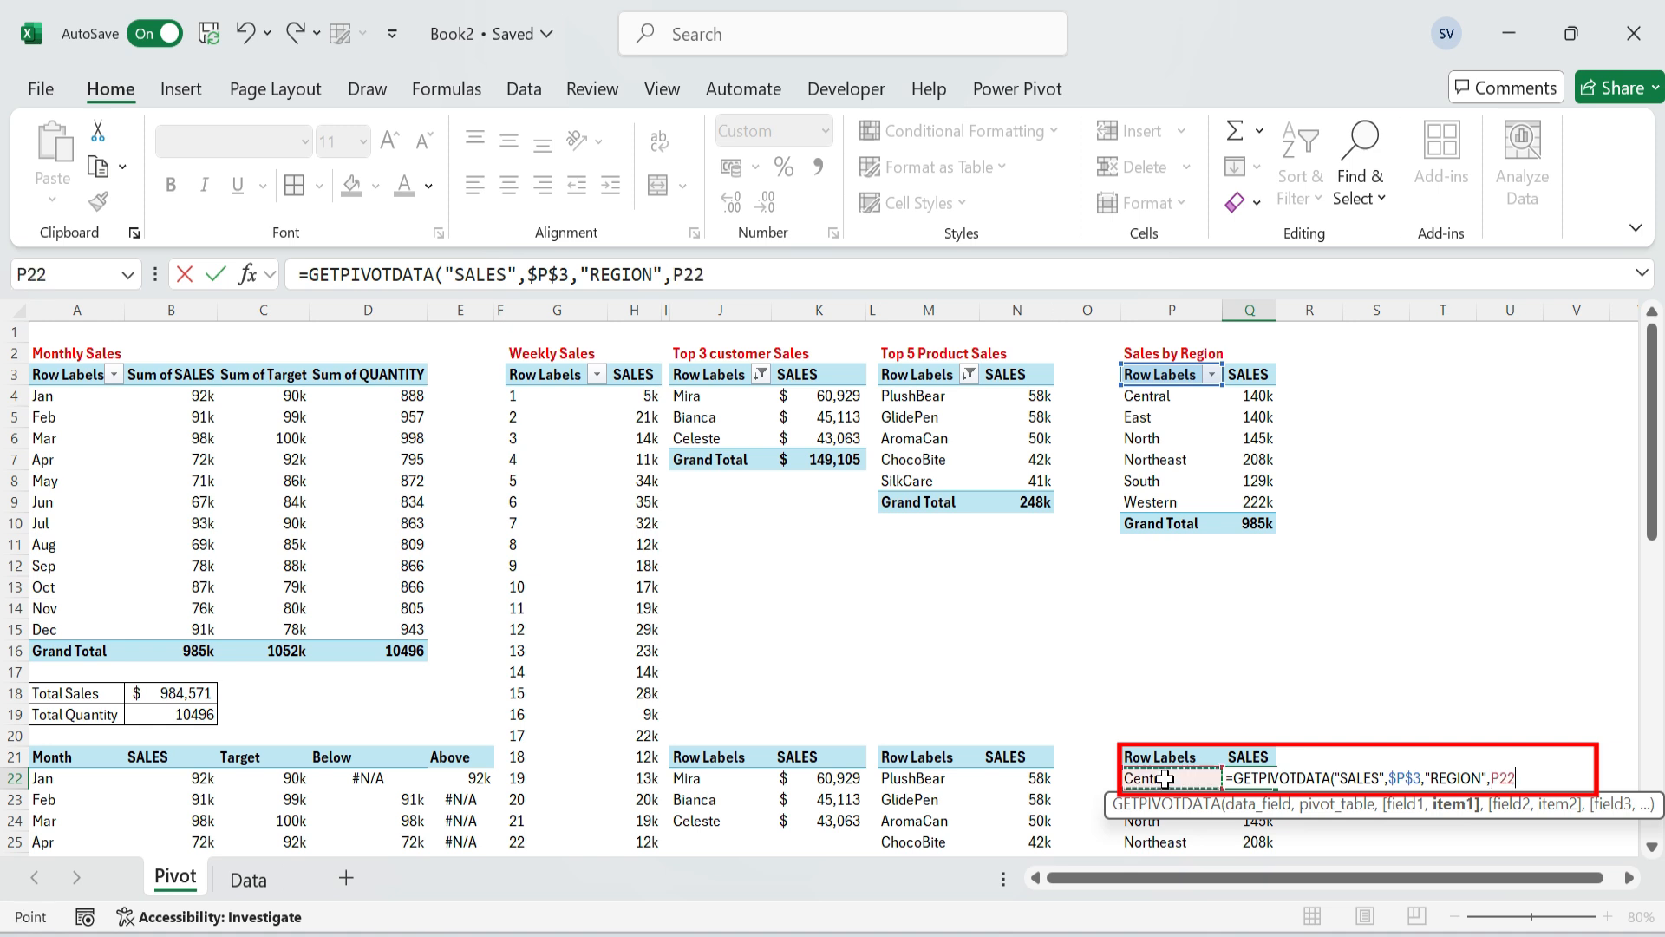
text())
key(ctrl+Return)
key(ctrl+shift+Down)
key(ctrl+d)
key(Up)
Examine the filled GETPIVOTDATA formulas in the SALES column of the region helper table.
key(Down)
key(F2)
key(Return)
key(F2)
key(Return)
key(F2)
key(Return)
key(ctrl+Down)
key(F2)
key(Escape)
key(Up)
key(Up)
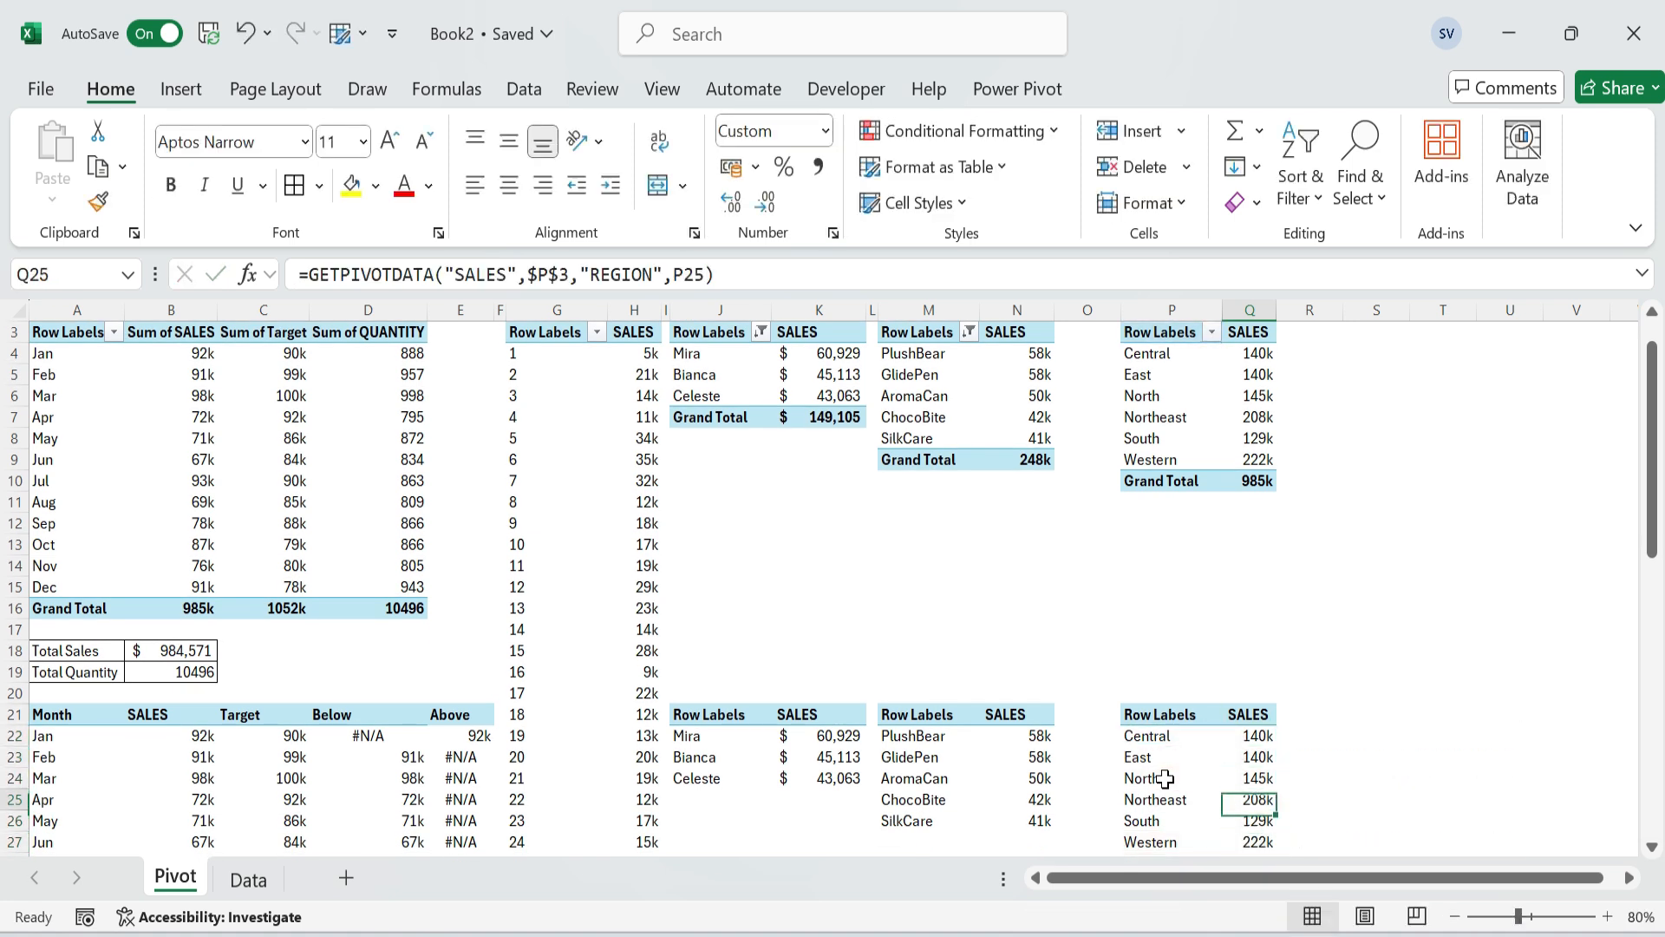
Narrow the empty column O between the product and region tables.
key(ctrl+Up)
key(ctrl+Up)
key(ctrl+Up)
key(ctrl+Up)
drag(1121, 310, 1067, 312)
Copy the titled regional pivot table P2:Q10 and paste it at S2.
click(1113, 345)
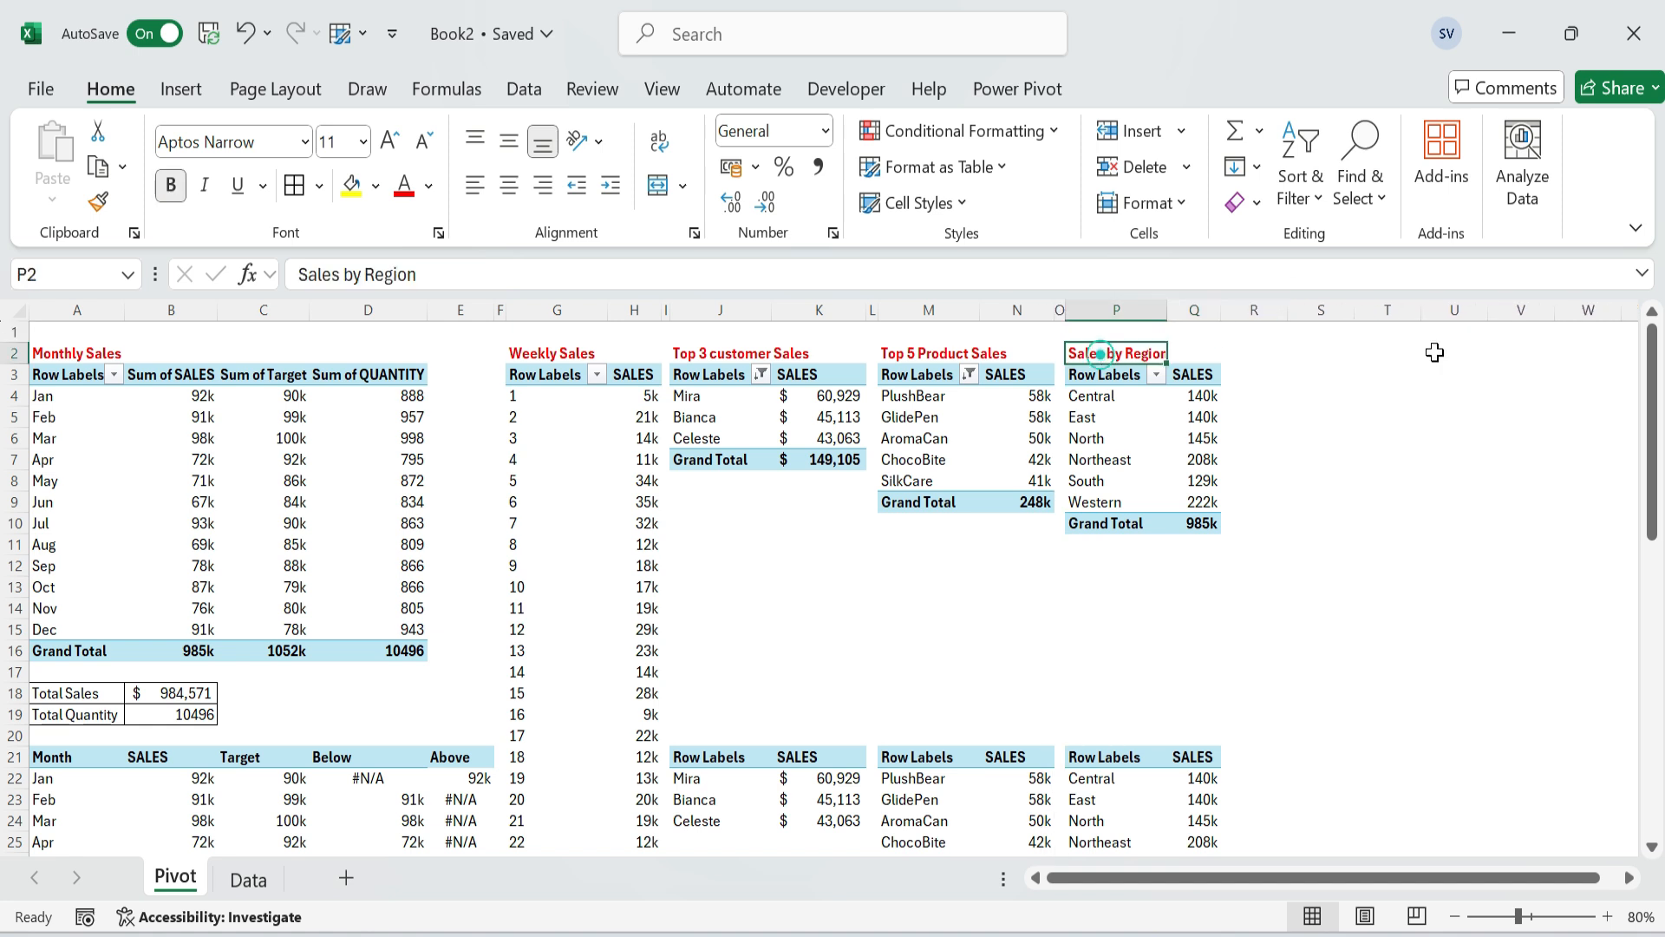
key(ctrl+shift+Down)
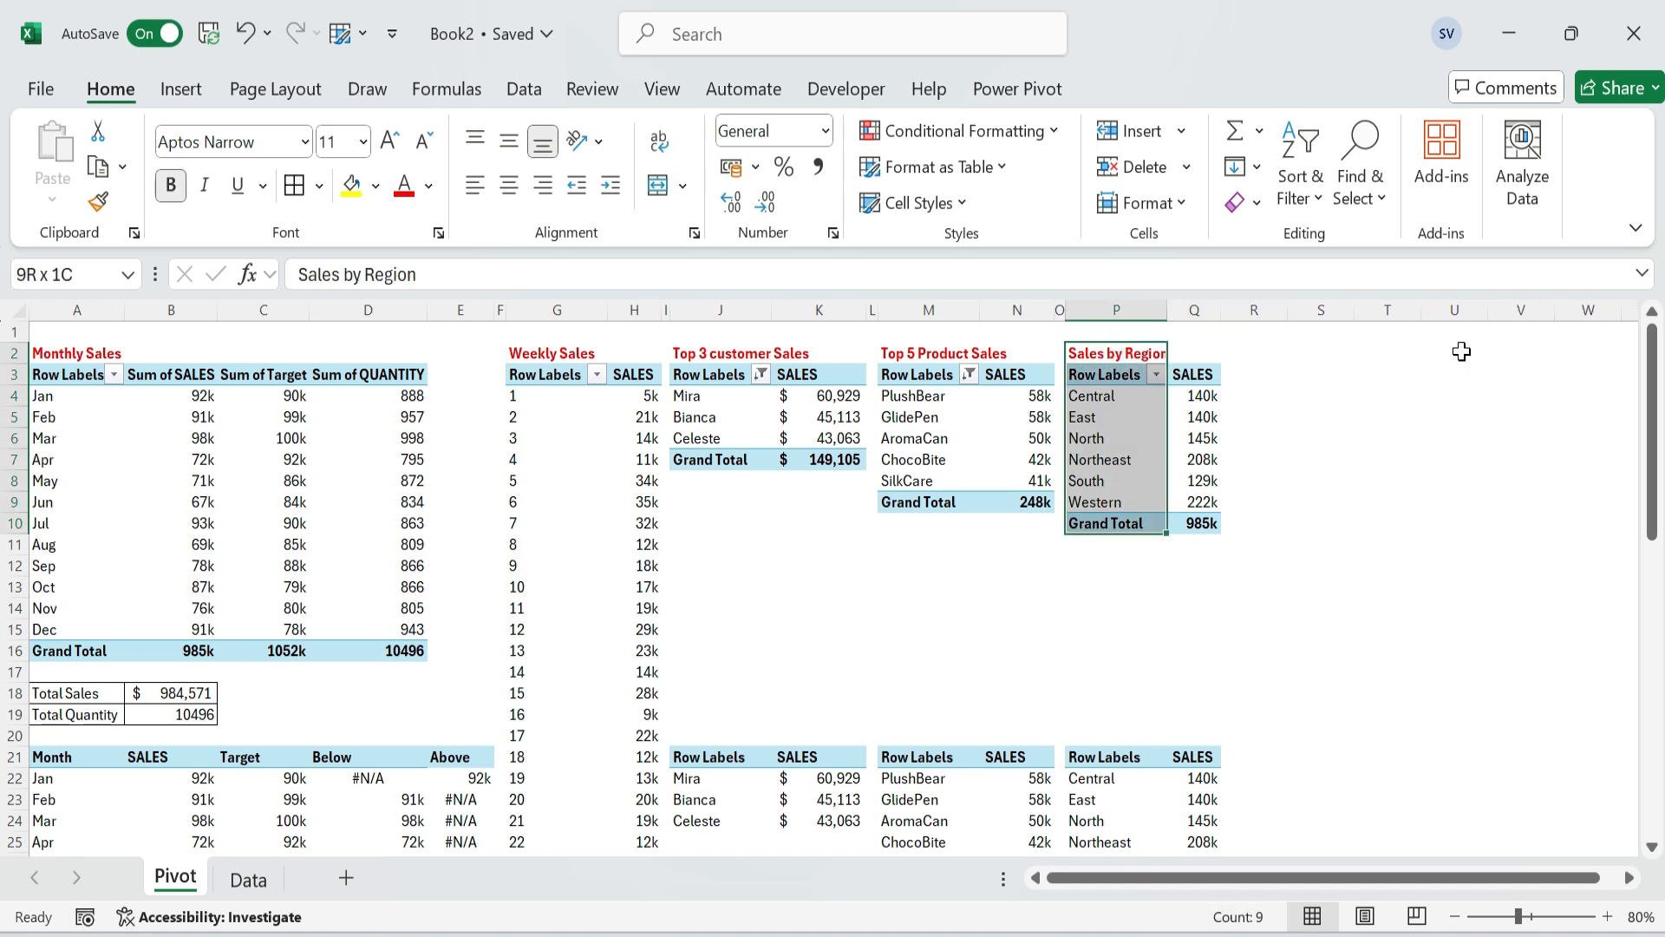
key(ctrl+shift+Right)
key(ctrl+c)
key(Right)
key(Right)
key(Right)
key(ctrl+v)
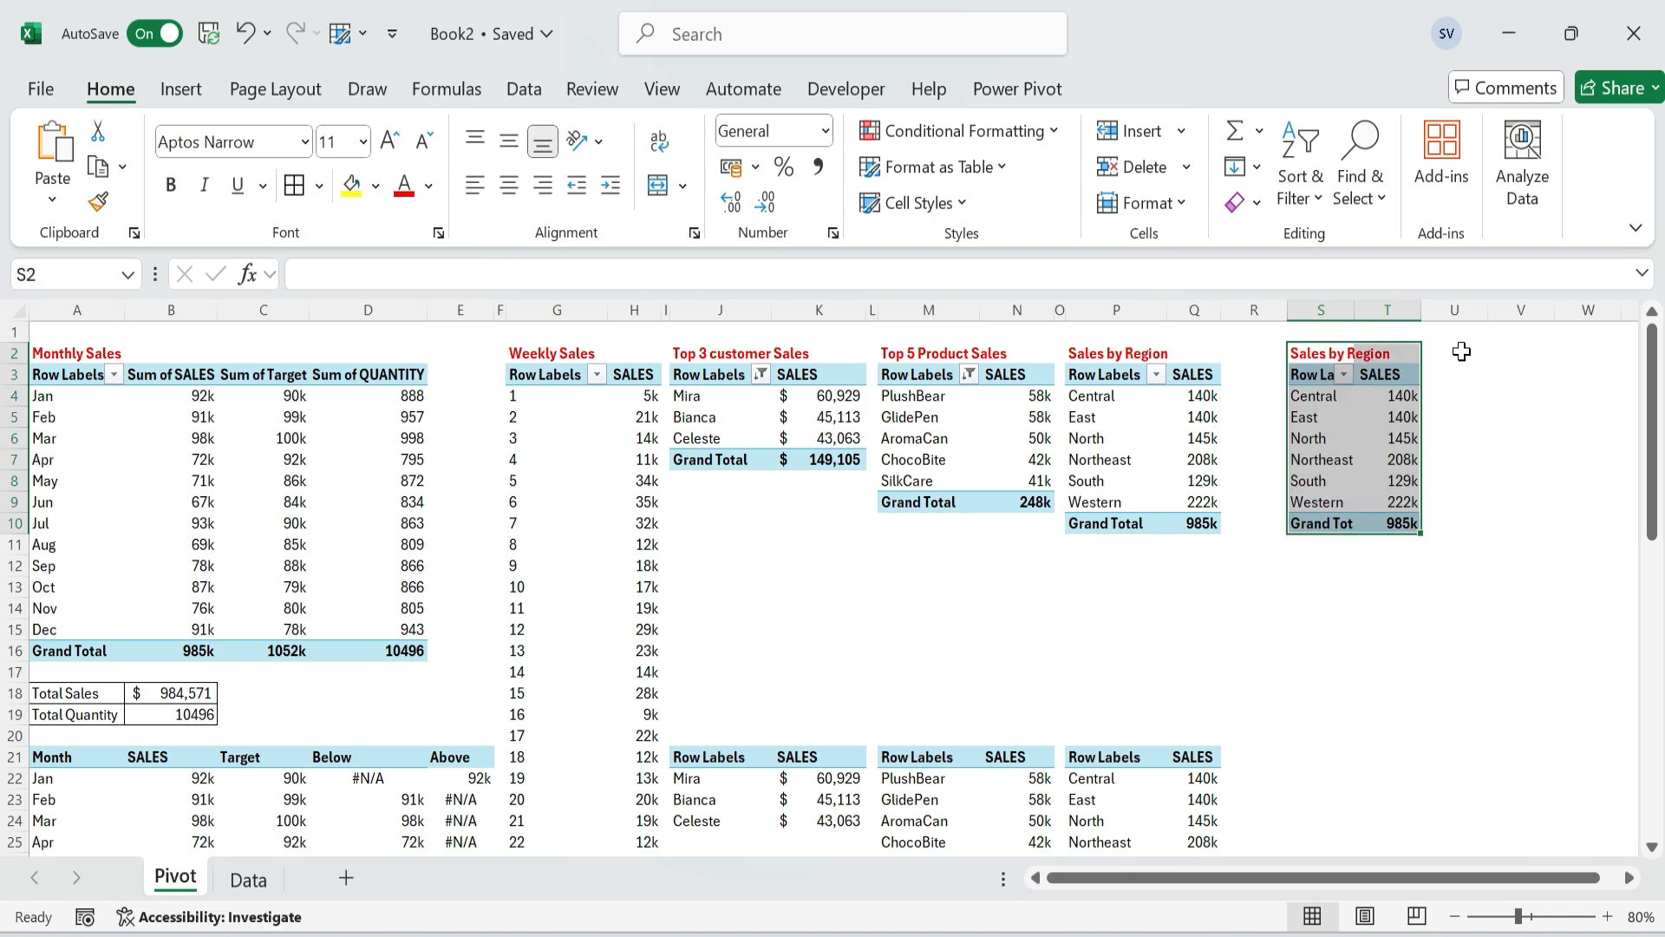
Retitle the pasted pivot table in S2 as Sales by Country.
key(F2)
key(BackSpace)
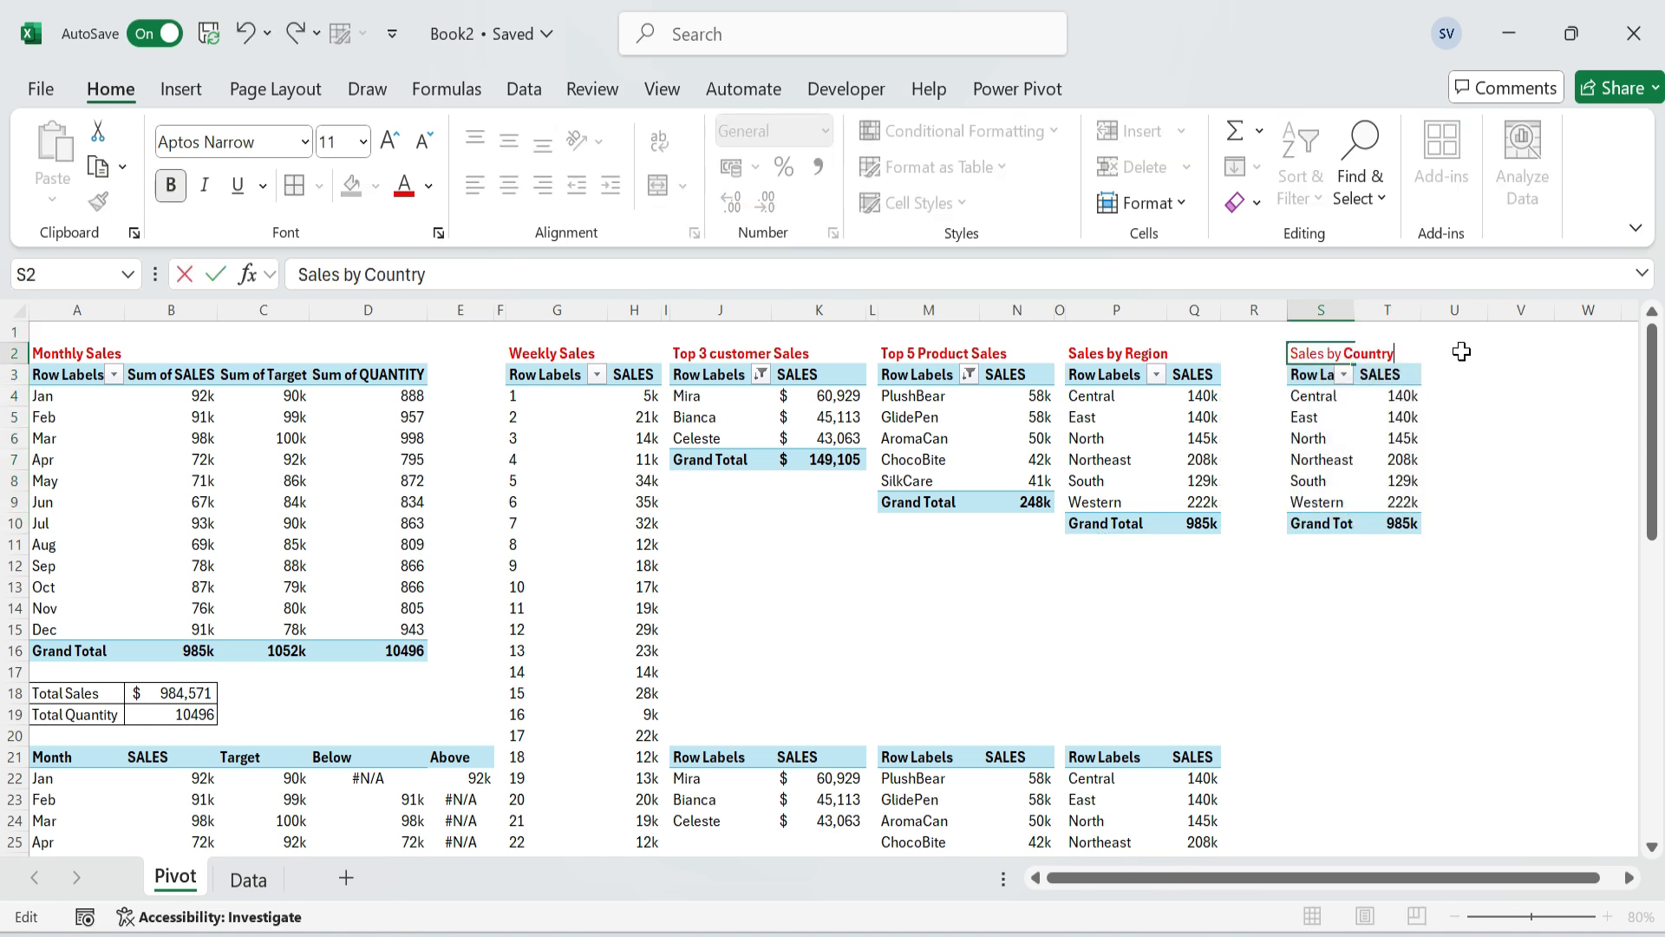
key(Return)
Replace the REGION row field of the Sales by Country pivot table with COUNTRY, and narrow the empty column R.
key(Down)
right_click(1345, 421)
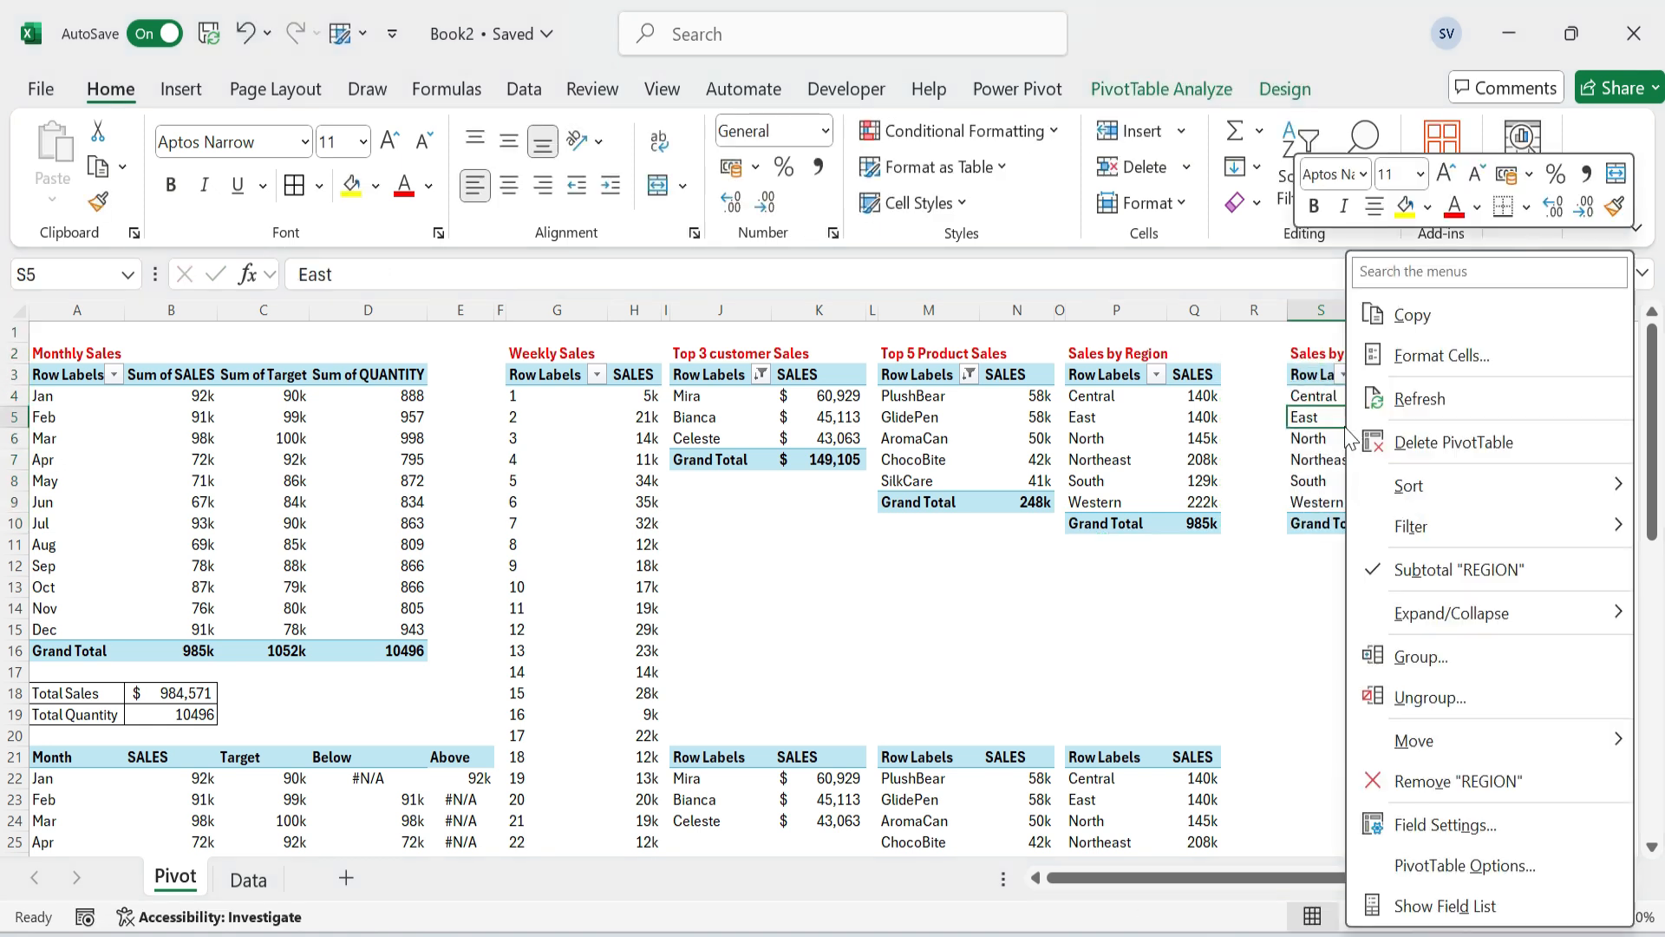
click(1479, 905)
drag(1320, 807, 1341, 429)
text(coun)
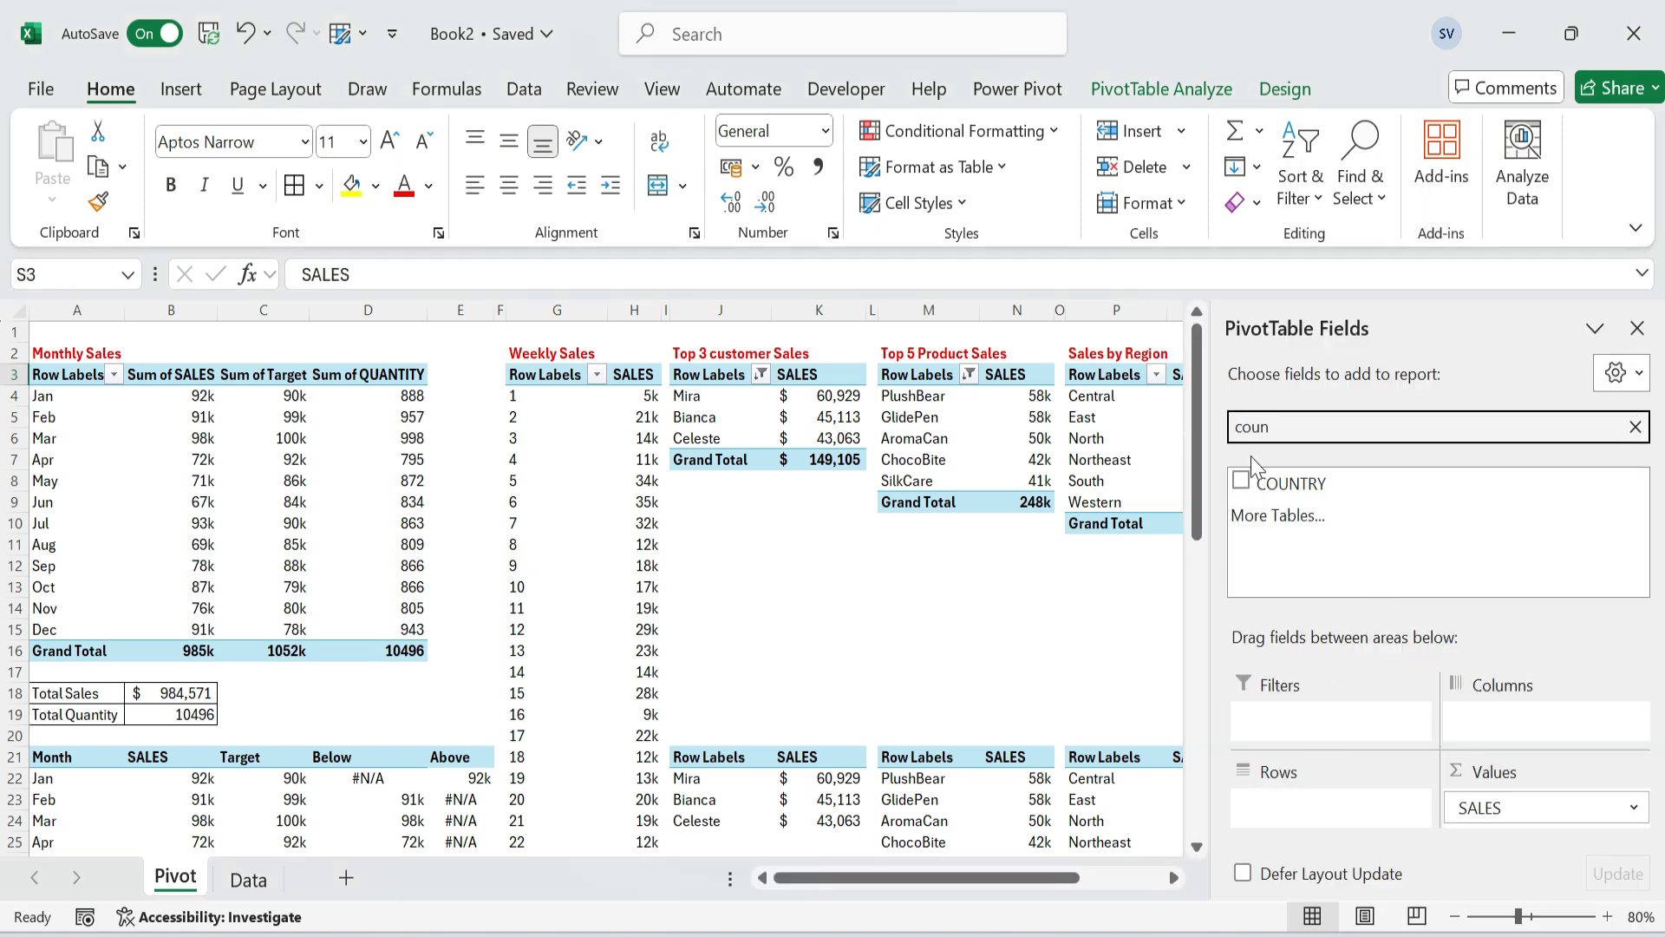
click(1280, 484)
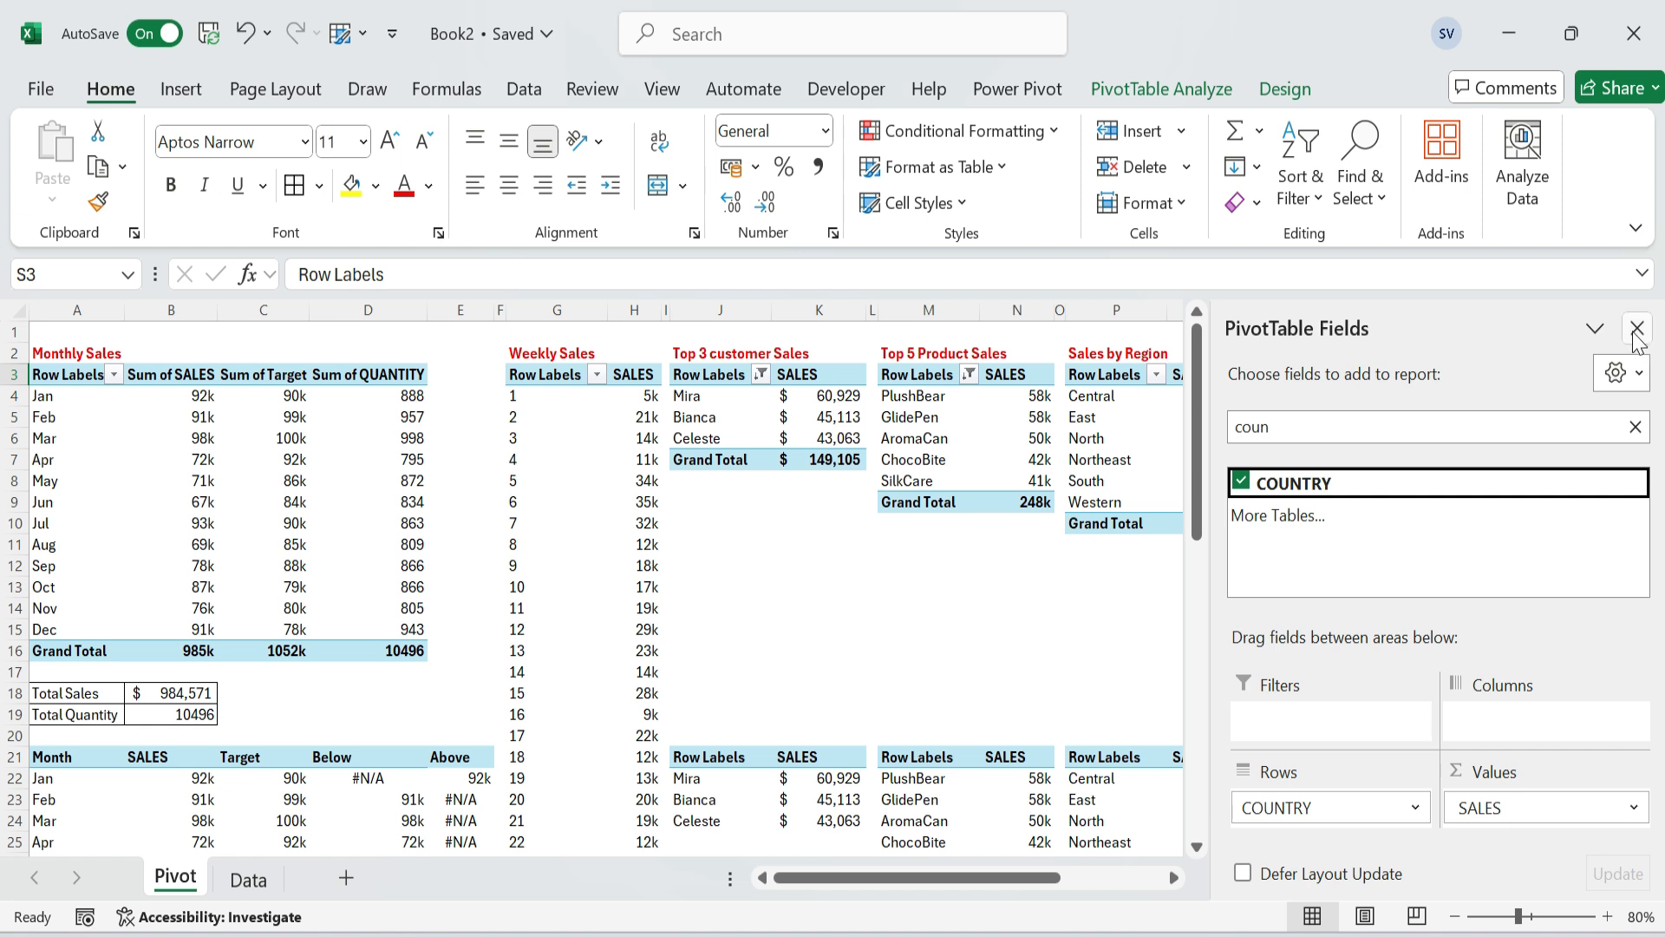
click(1637, 330)
drag(1288, 310, 1232, 314)
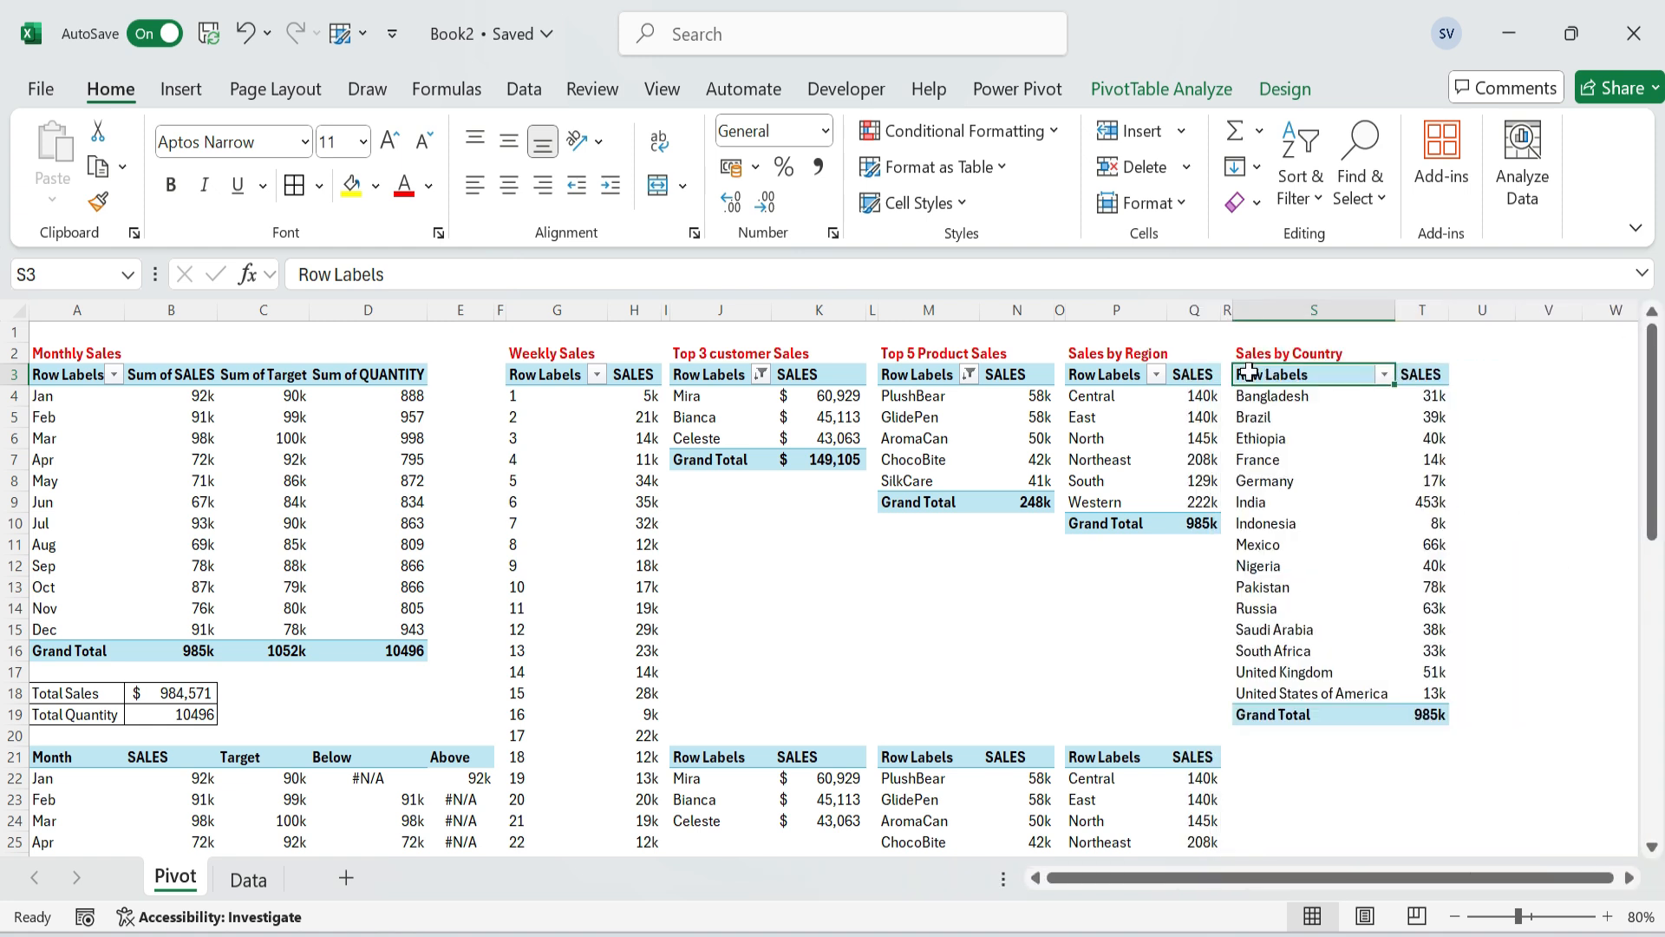
Copy the country pivot table S3:T19 and paste it as a plain table with values and formatting at S21.
shift+click(1435, 715)
key(ctrl+c)
click(1290, 756)
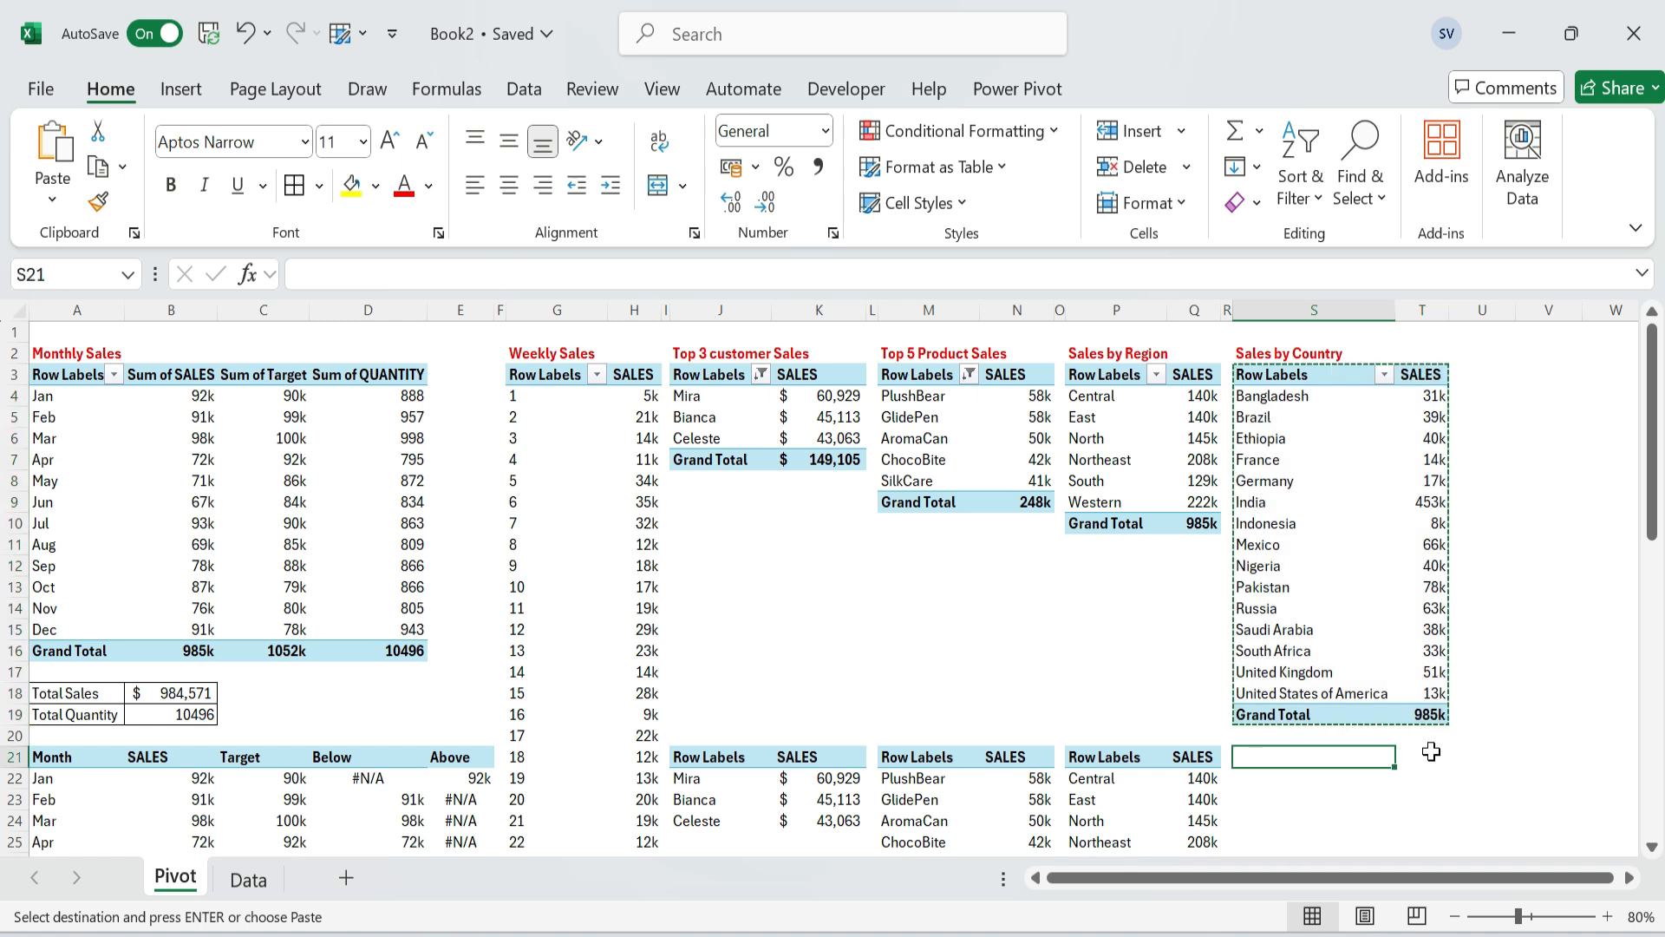
key(ctrl+v)
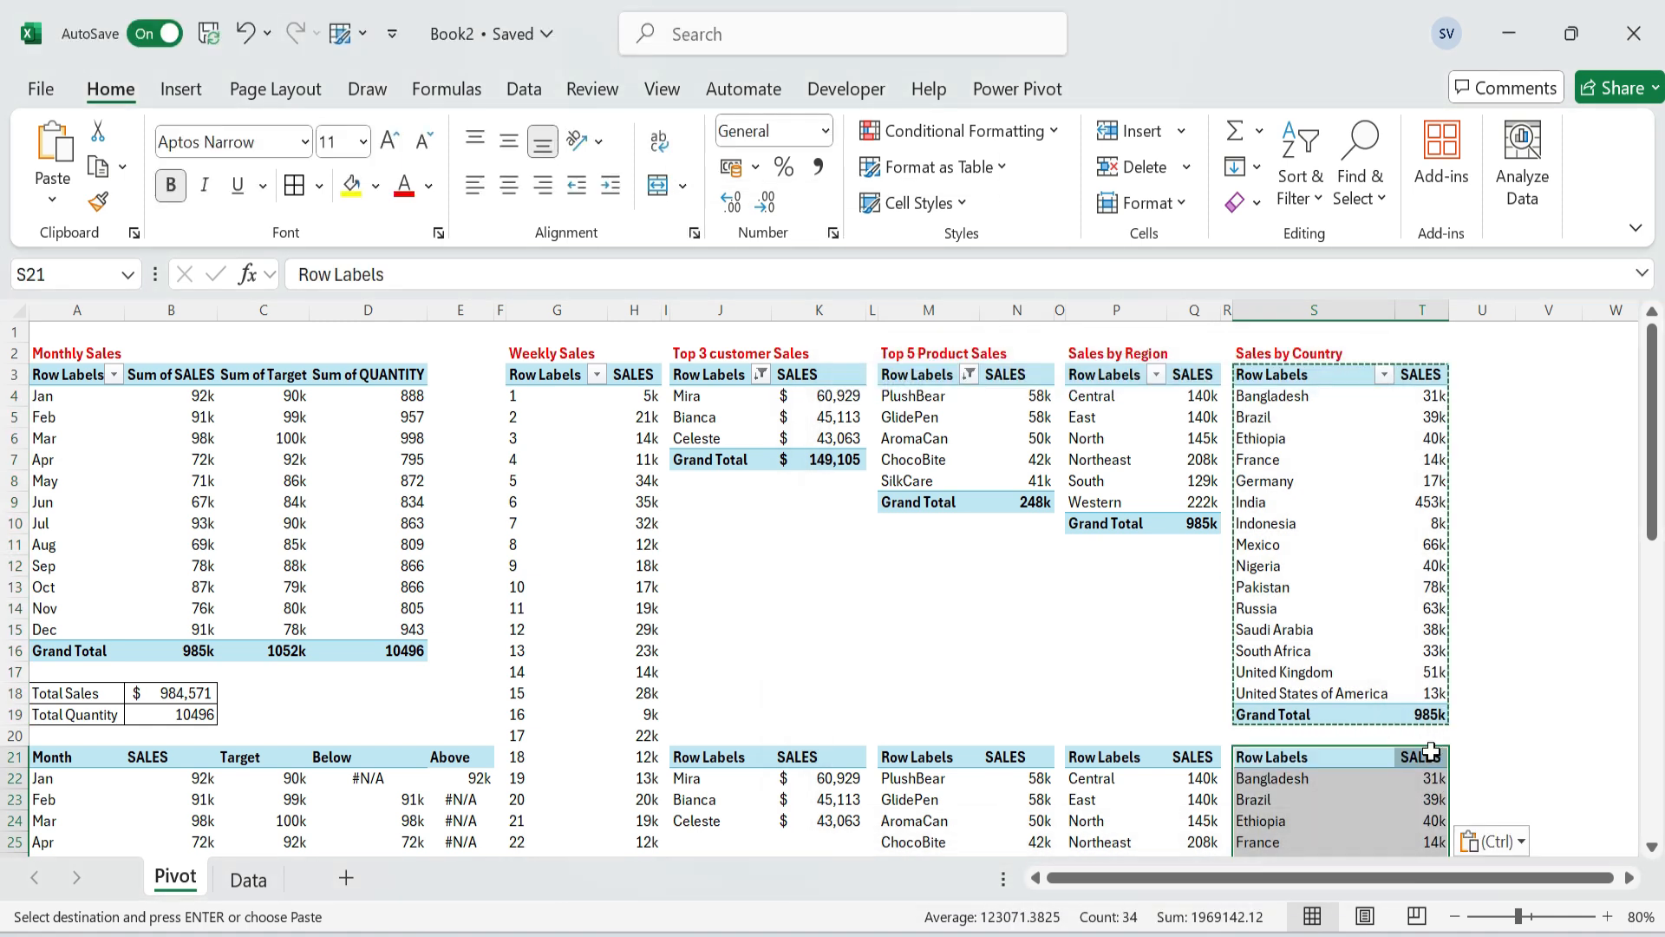
key(Return)
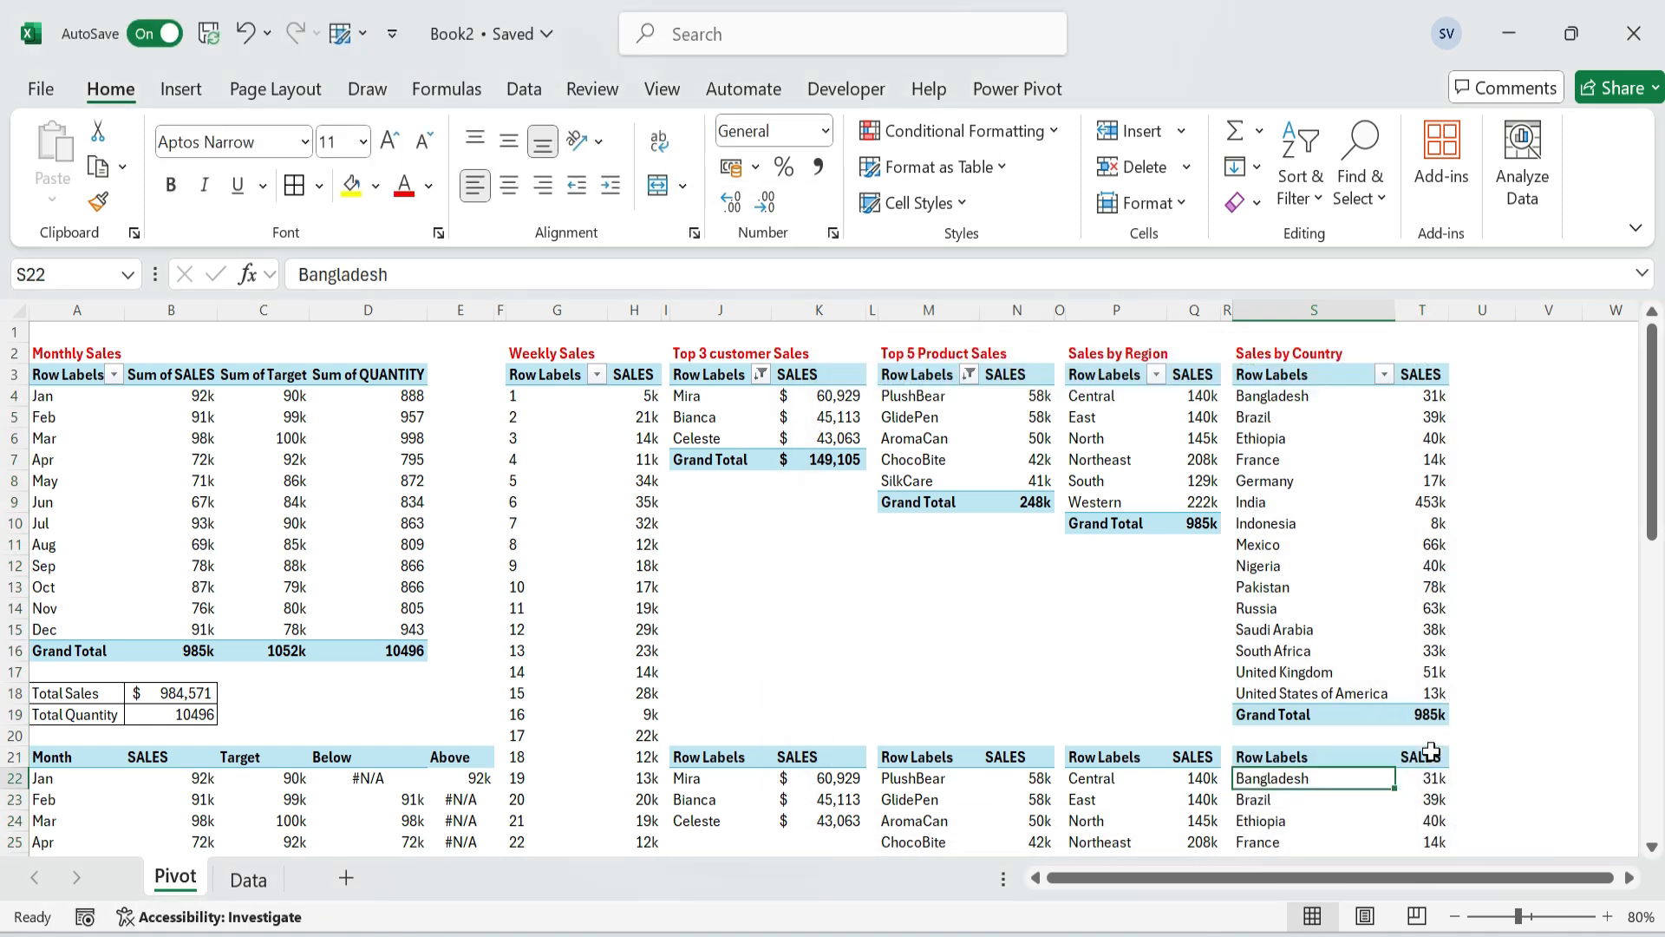
Link S22 to the first country label with =S4 and fill the formula down through S37.
text(=)
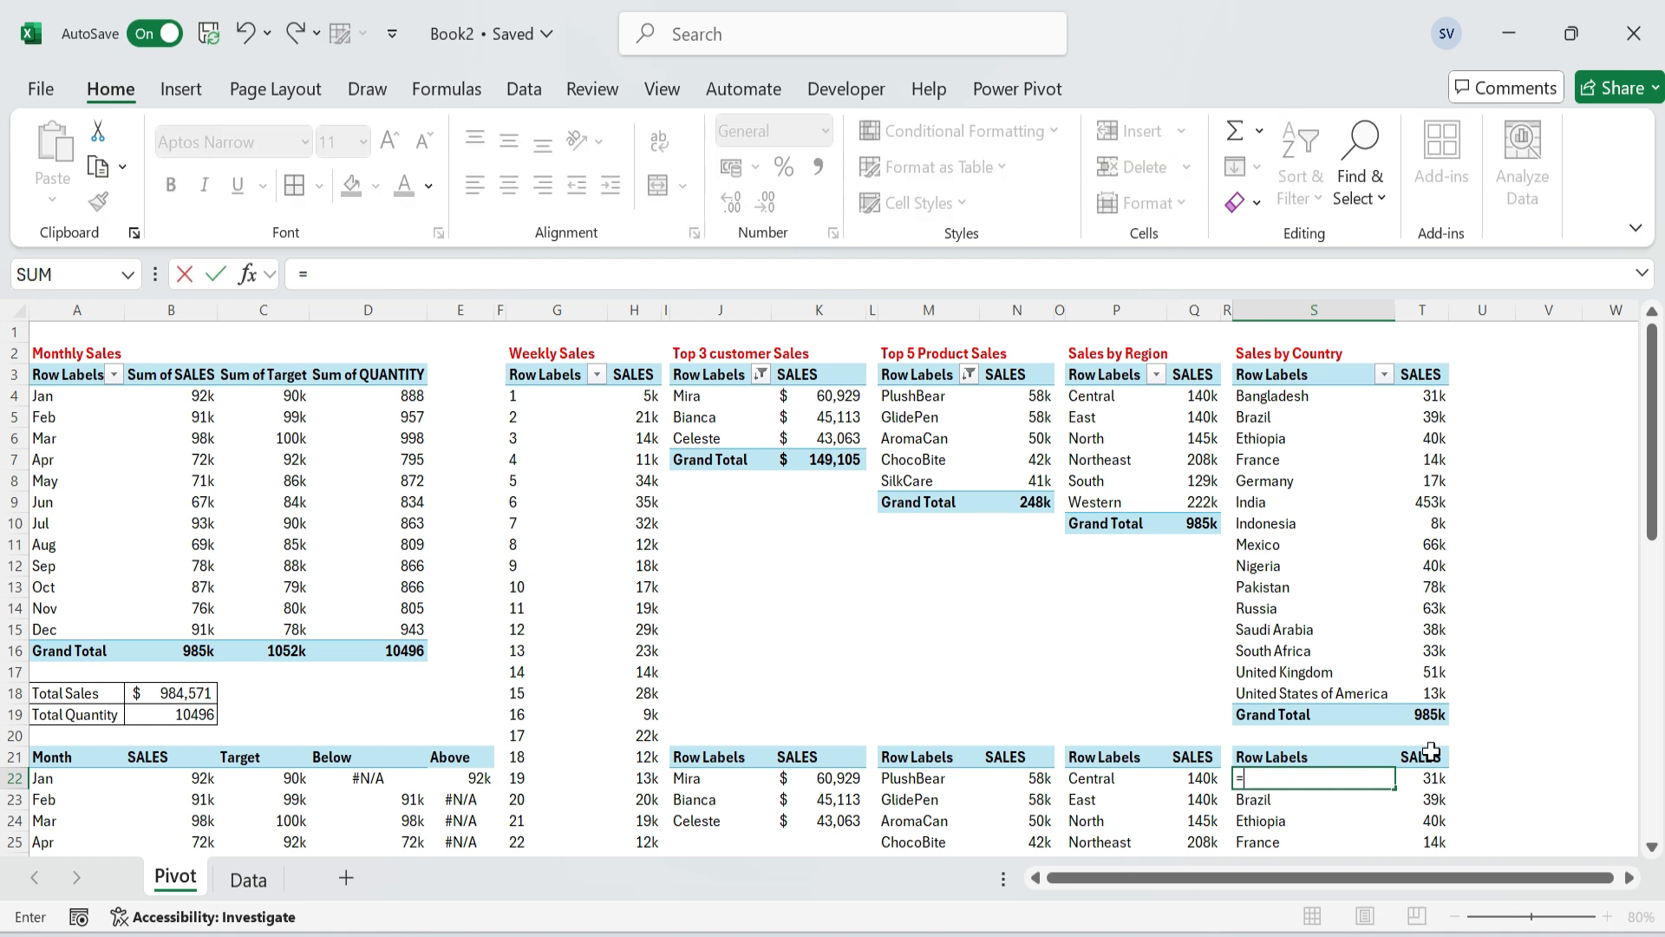
key(Up)
key(Up)
key(Up)
key(Up)
key(Up)
key(ctrl+Up)
key(Down)
key(Down)
key(Return)
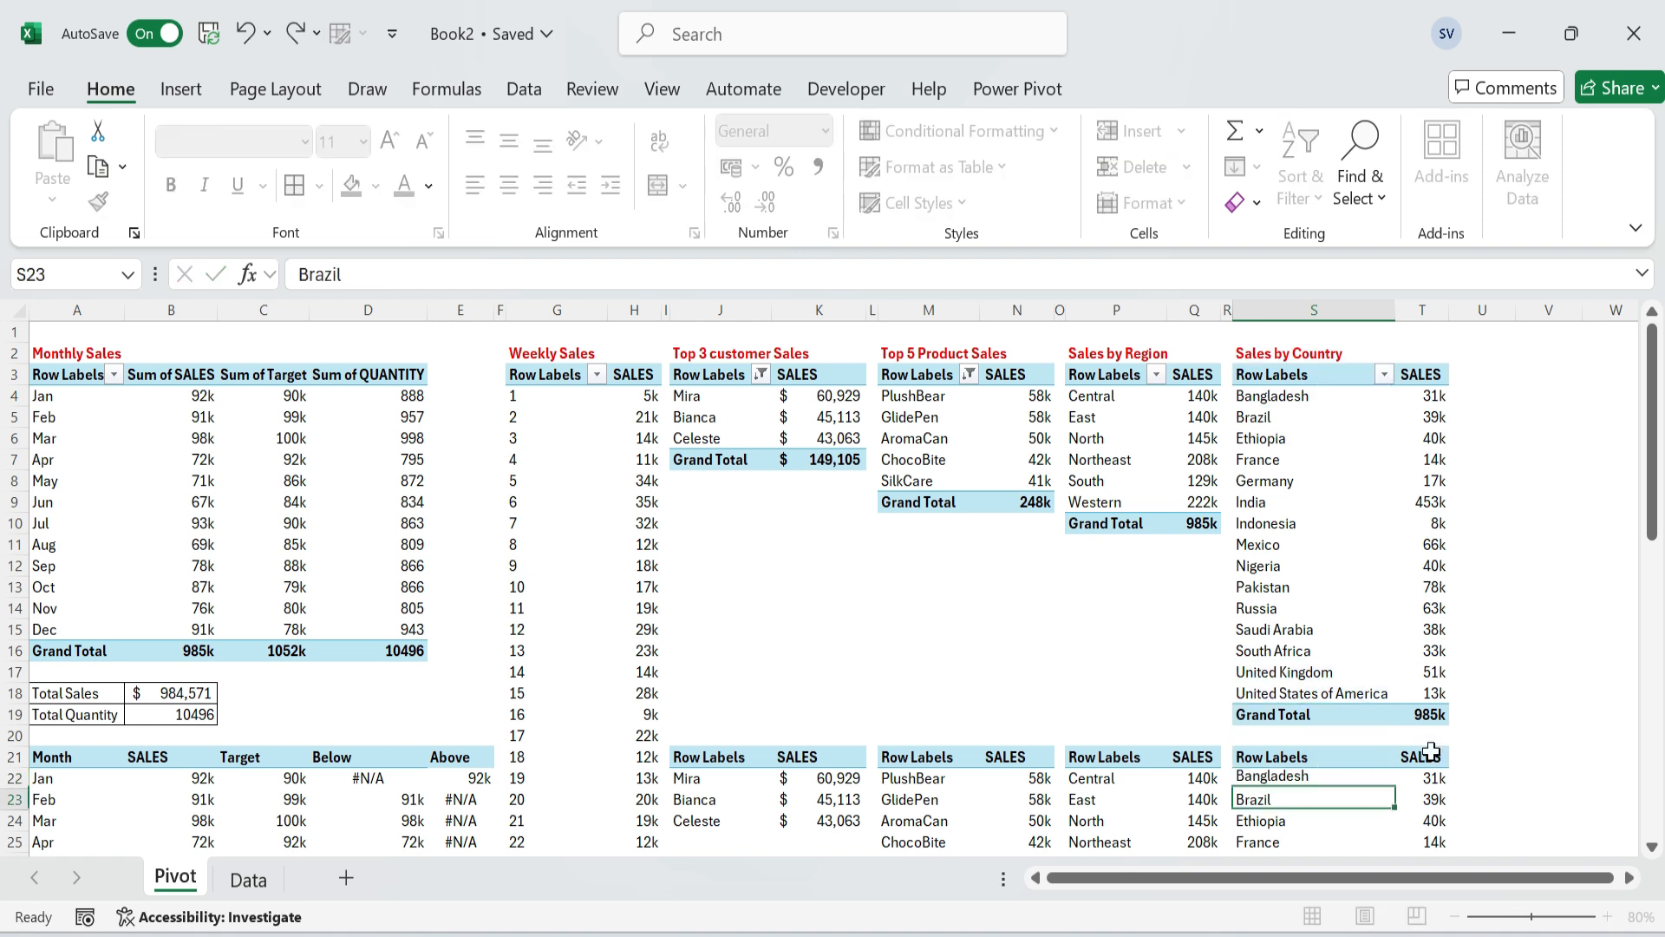
key(Up)
key(ctrl+shift+Down)
key(ctrl+d)
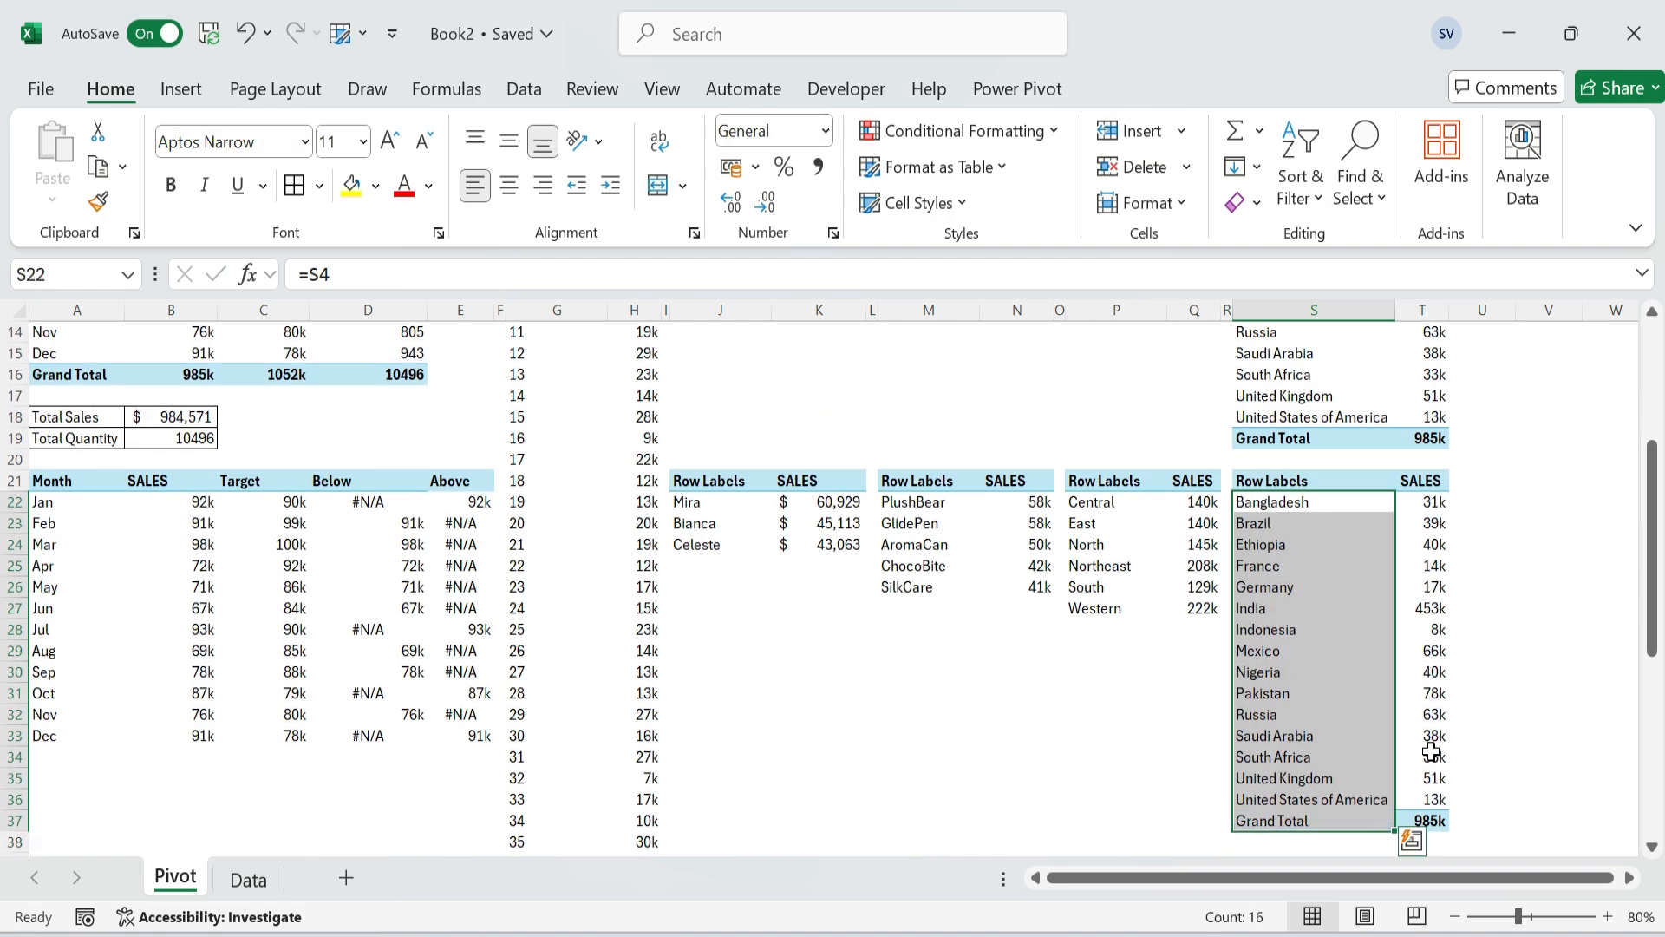
Clear all contents and formatting from the Grand Total row S37:T37 of the helper table.
key(ctrl+Down)
key(shift+Right)
key(alt+e)
key(a)
key(a)
key(Up)
key(ctrl+Up)
key(Down)
key(Down)
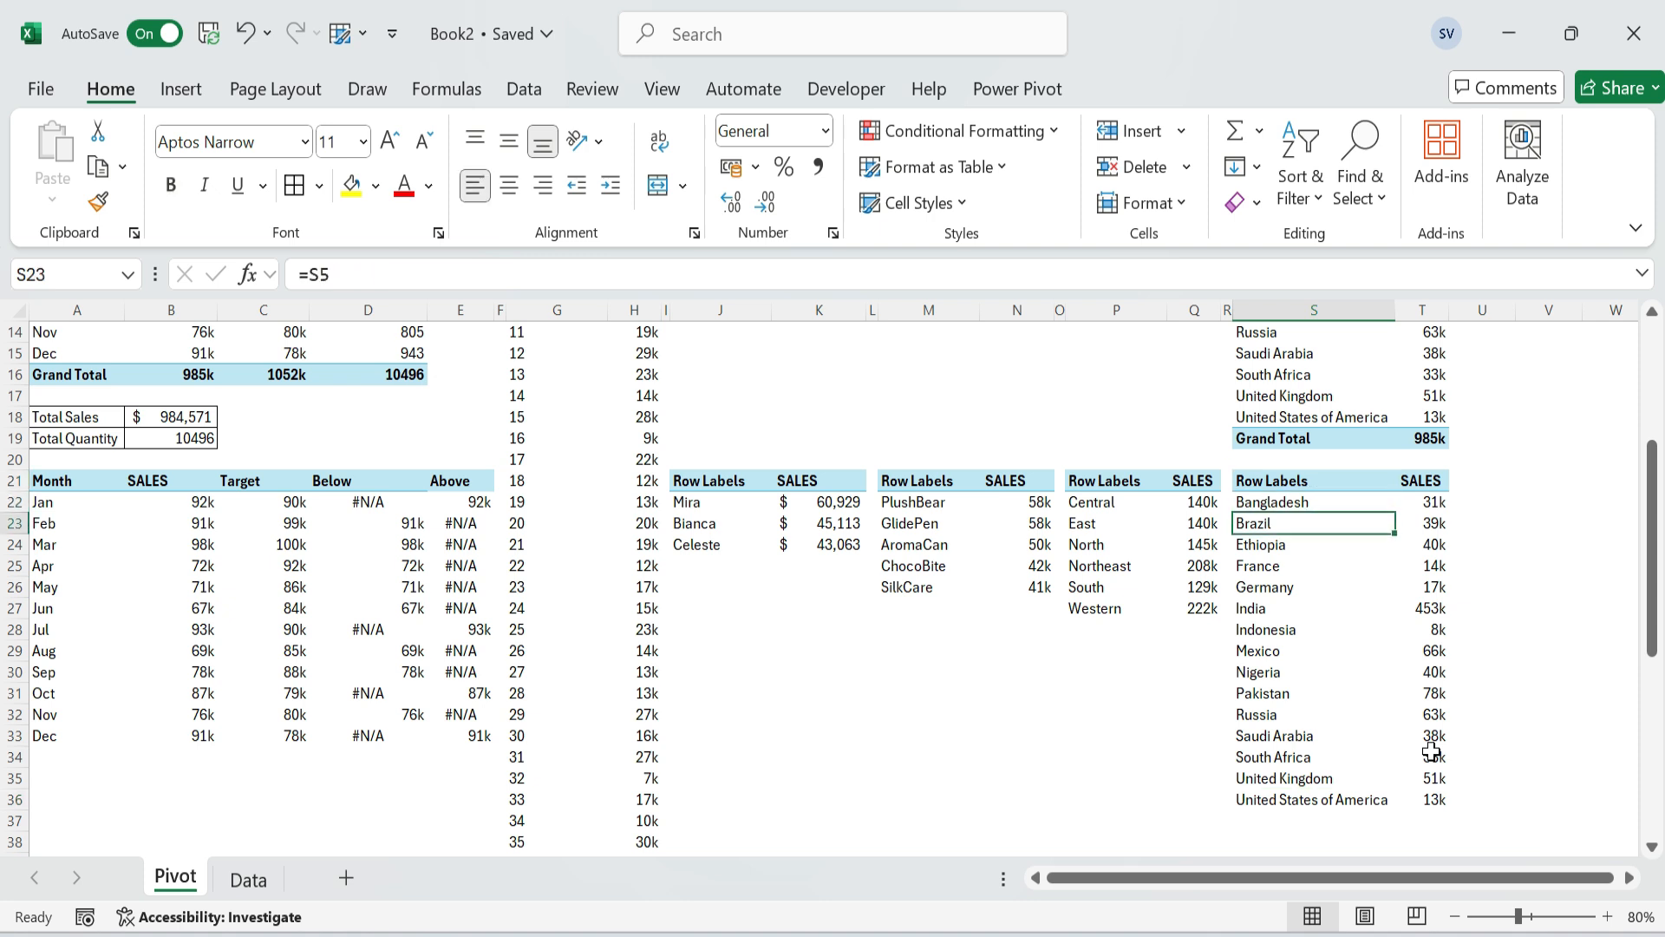
Enter =GETPIVOTDATA("SALES",$S$3,"COUNTRY",S22) in T22 so the sales value follows the country name.
key(Up)
key(Right)
text(=)
key(ctrl+Up)
key(ctrl+Up)
key(ctrl+Up)
key(ctrl+Up)
key(Down)
key(Down)
key(Down)
key(Down)
key(Up)
key(F2)
key(BackSpace)
key(BackSpace)
key(BackSpace)
key(BackSpace)
key(BackSpace)
key(BackSpace)
key(BackSpace)
key(BackSpace)
key(BackSpace)
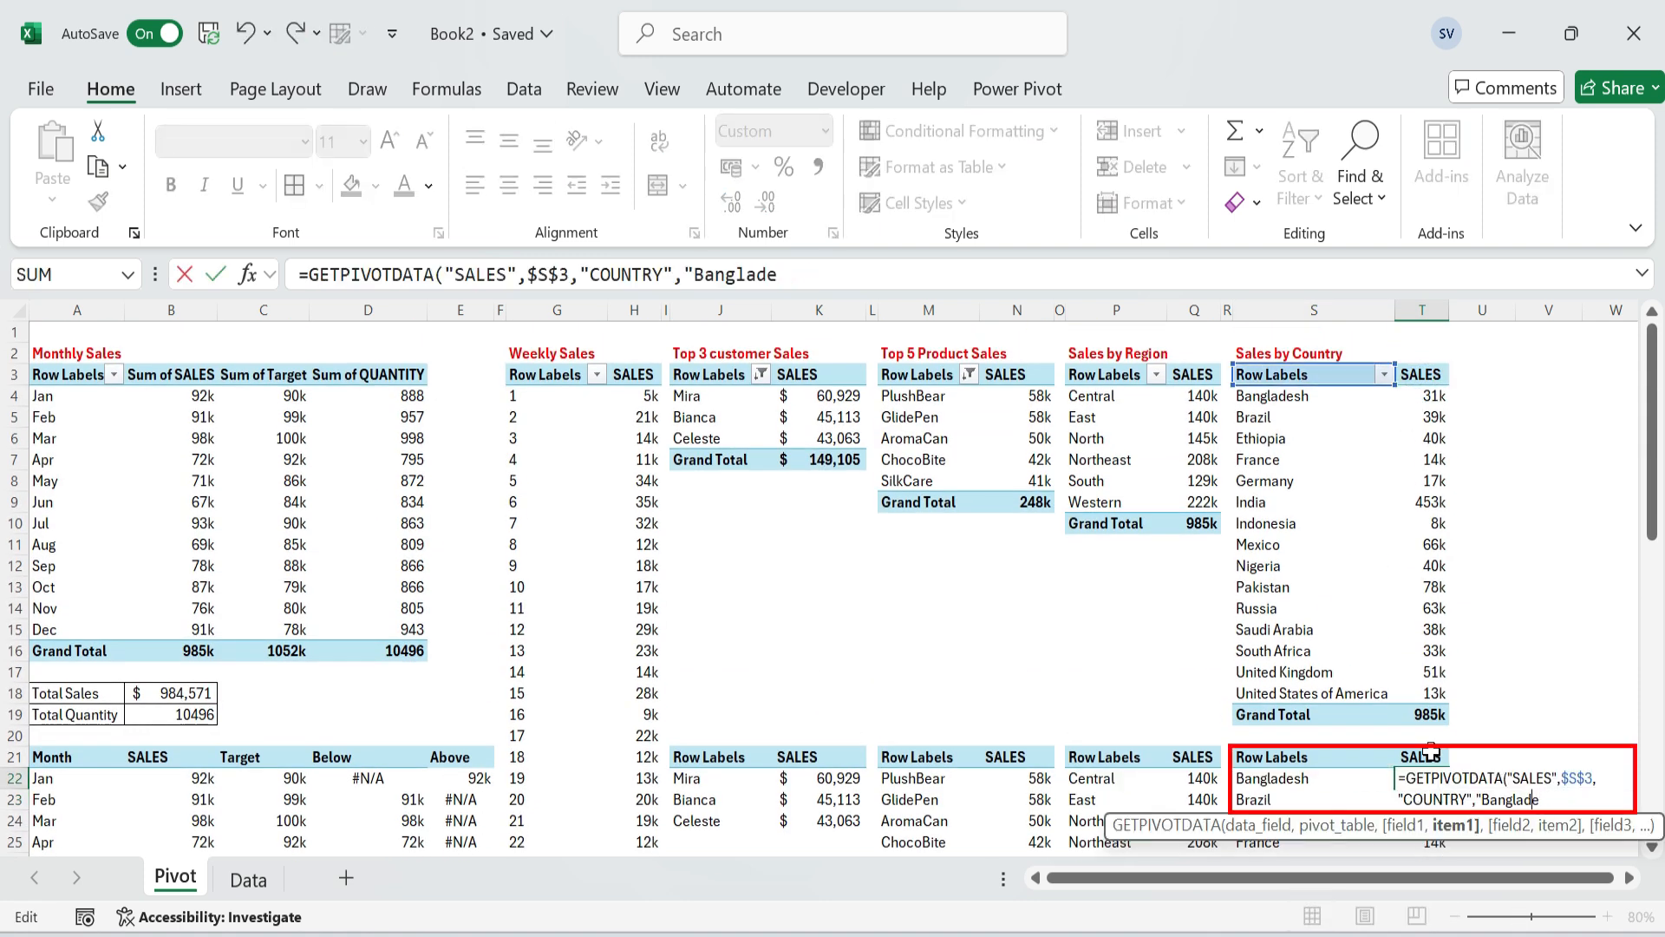
click(1243, 782)
key(Return)
Fill the T22 sales formula down through T36.
key(Up)
key(ctrl+shift+Down)
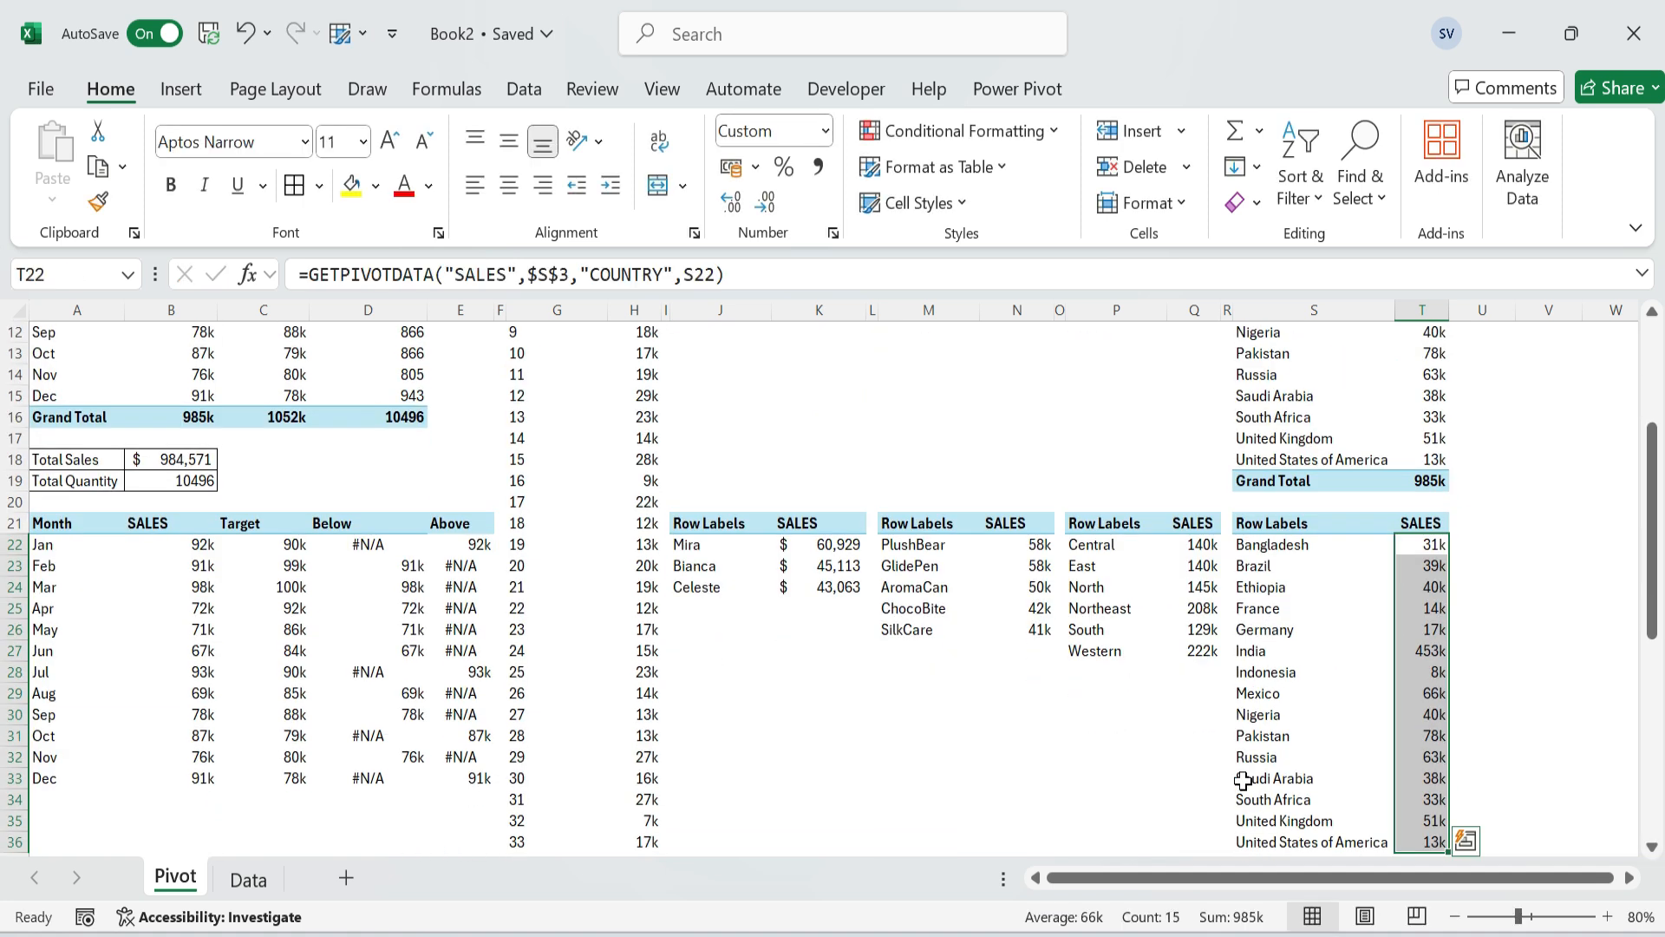
key(Up)
Remove the grand totals from the country, region, top 5 product and top 3 customer pivot tables.
scroll(1243, 778, up, 4)
right_click(1266, 713)
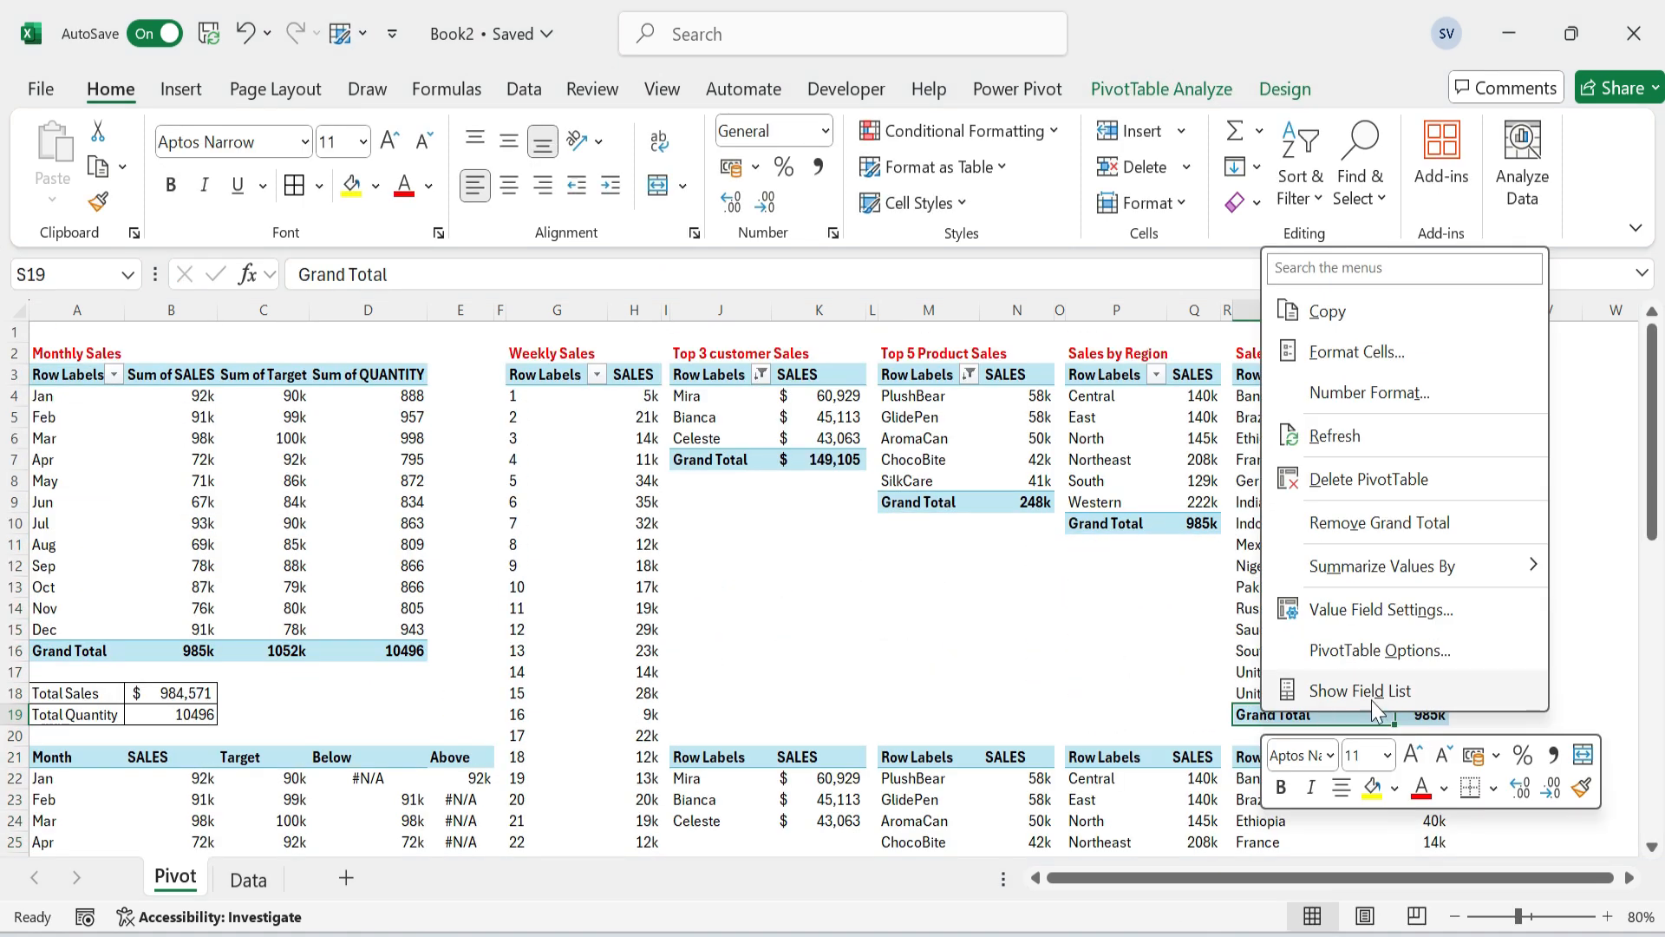
click(1375, 522)
right_click(1201, 518)
key(Escape)
right_click(920, 502)
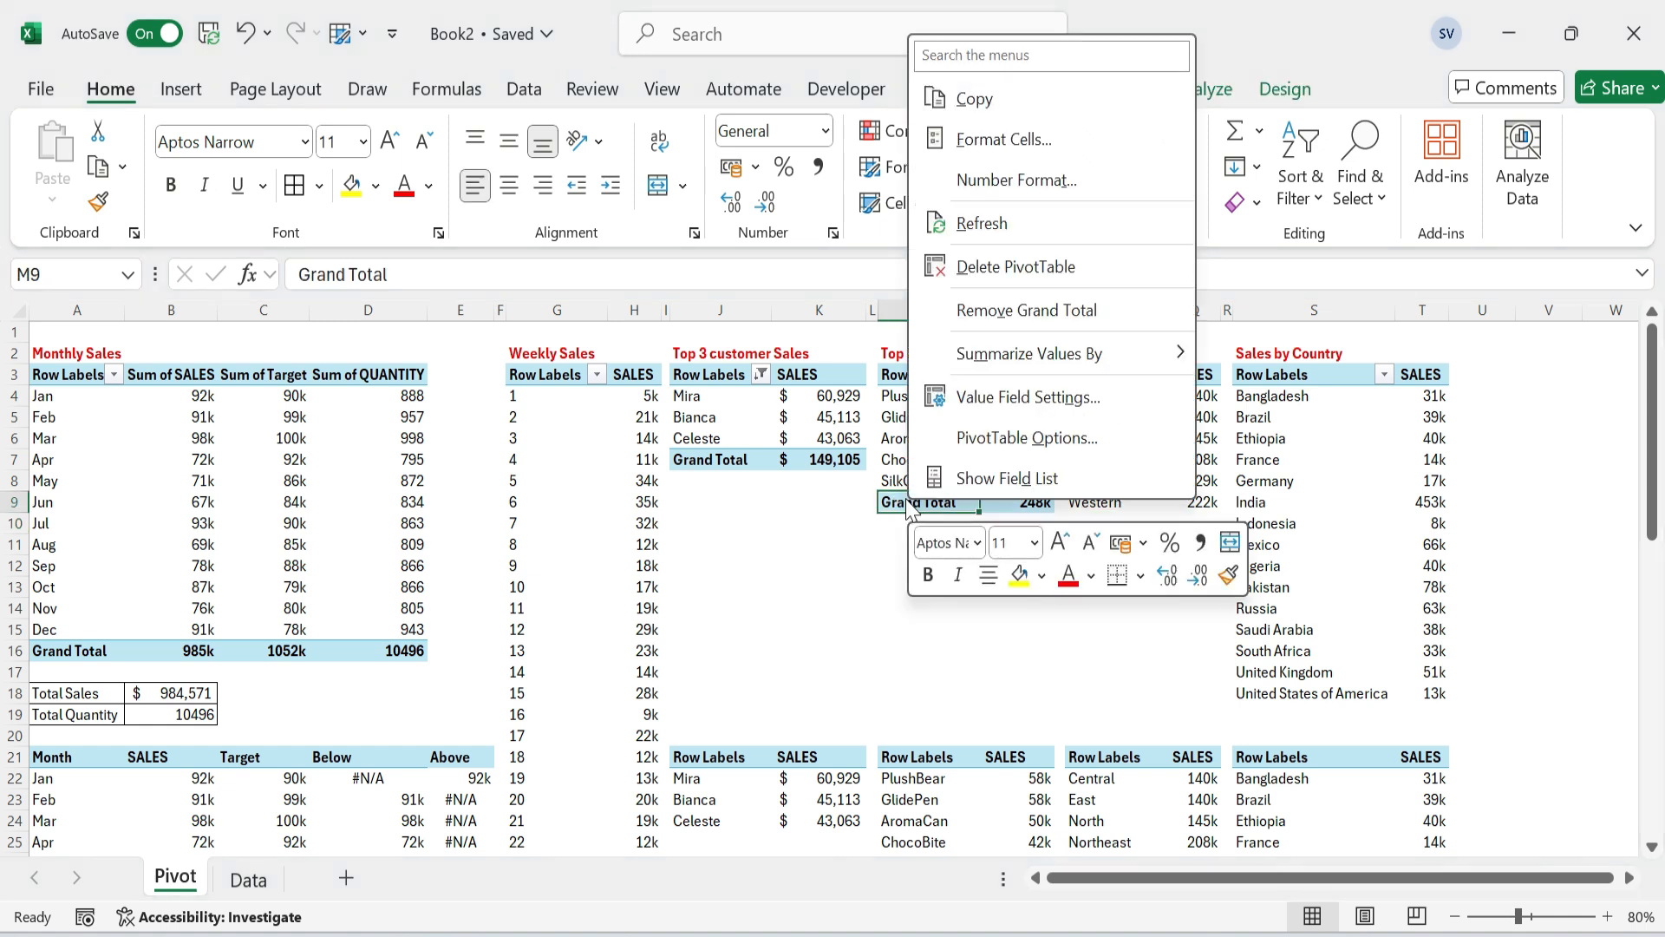
click(1003, 312)
right_click(711, 459)
click(868, 735)
click(1068, 587)
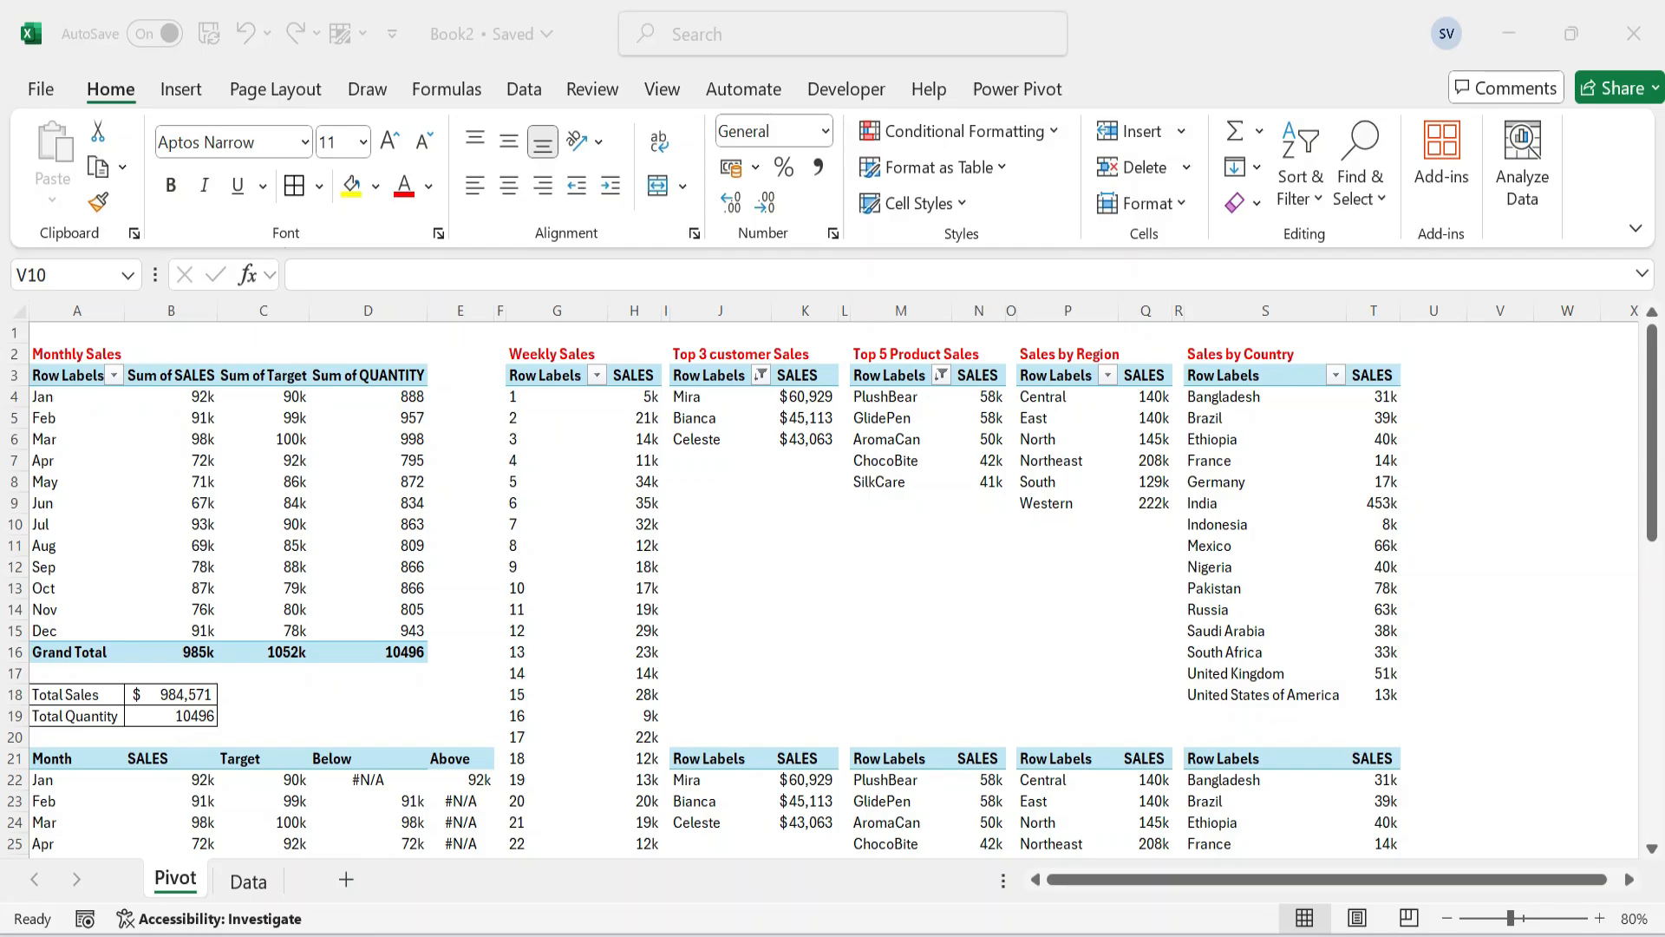
Add a new sheet named Dashboard and place it before the Pivot sheet.
click(346, 880)
text(Dash)
key(Return)
text(boa)
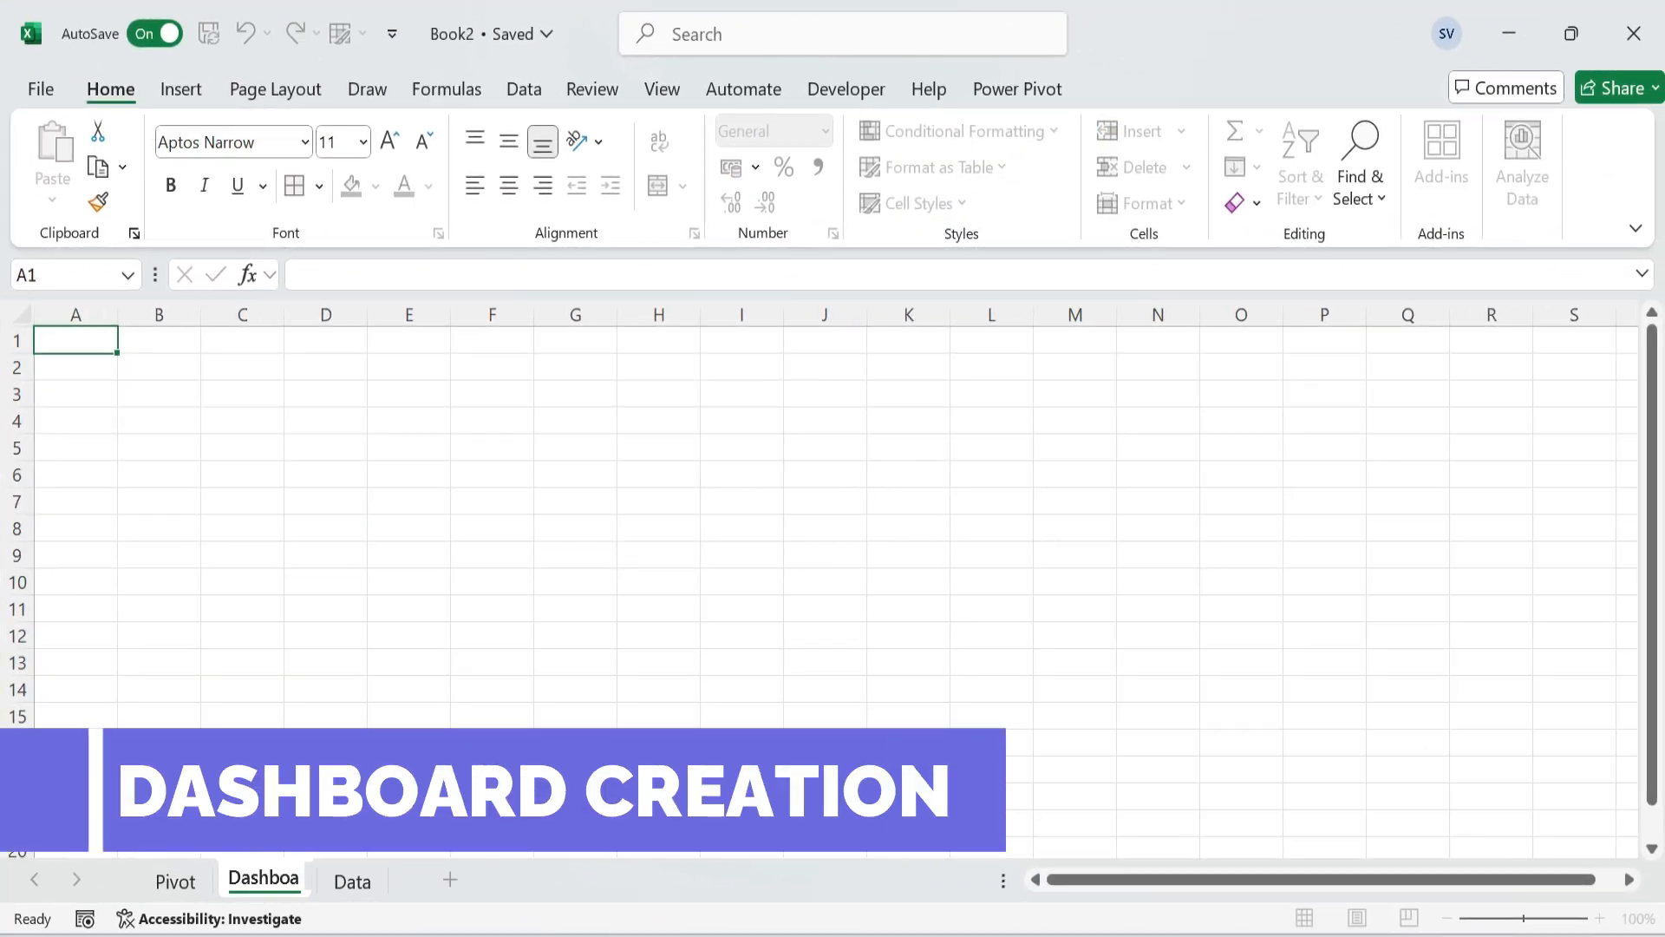
text(rd)
key(Return)
drag(286, 893, 143, 880)
Hide the gridlines on the Dashboard sheet and set its zoom to 80%.
click(666, 94)
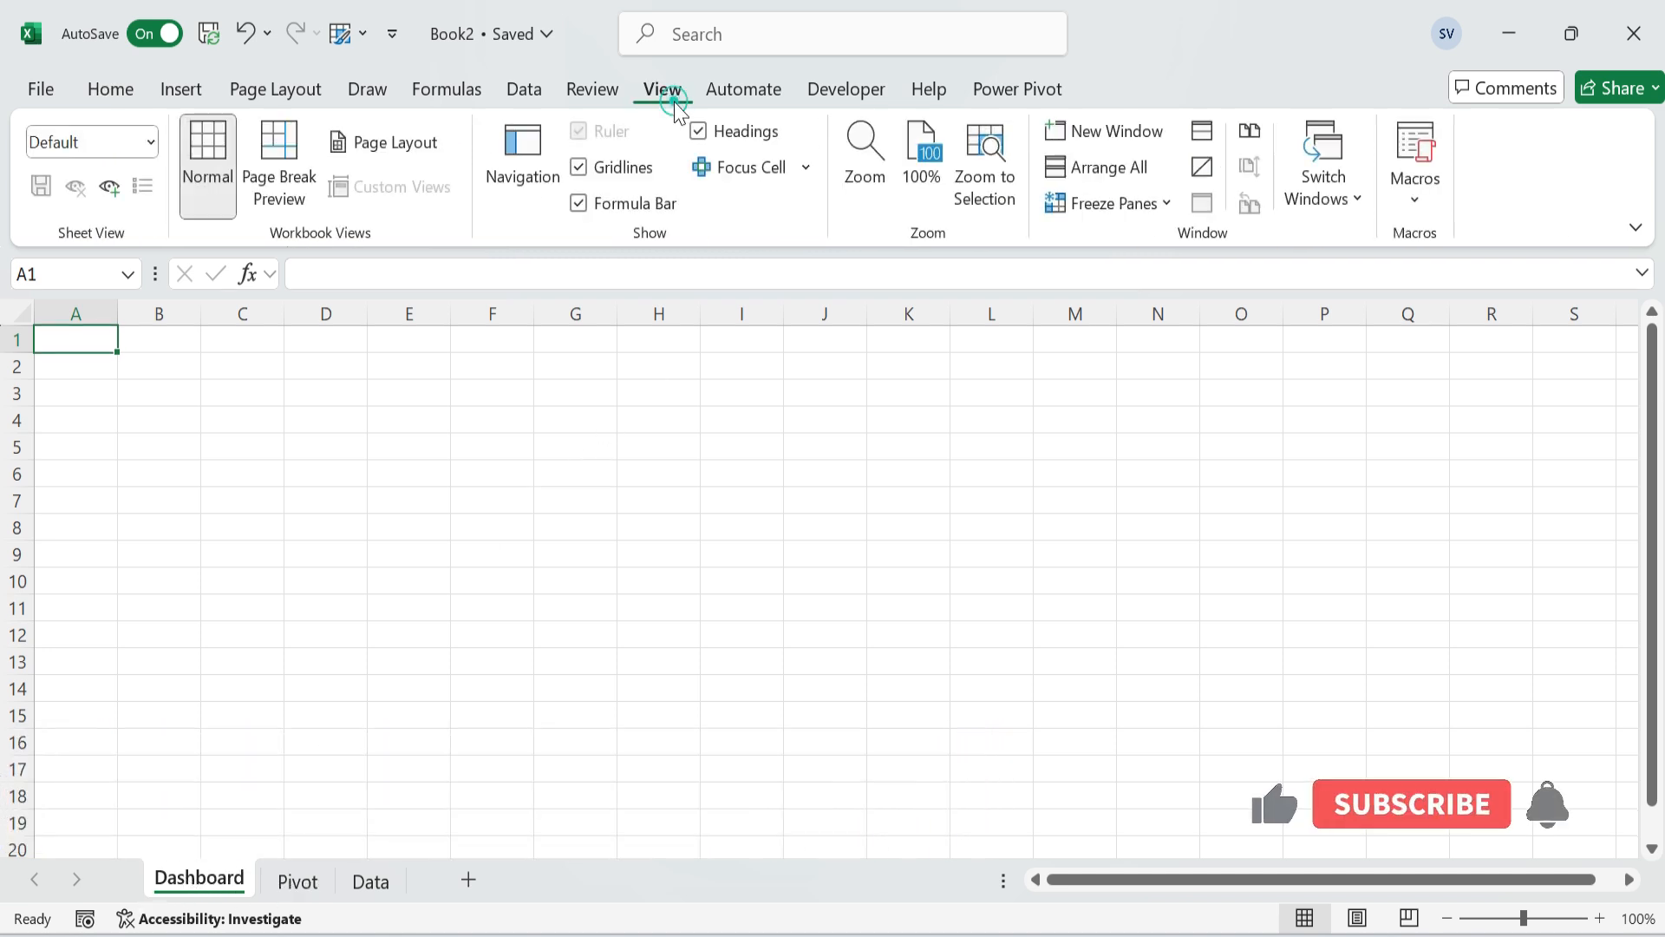
click(607, 169)
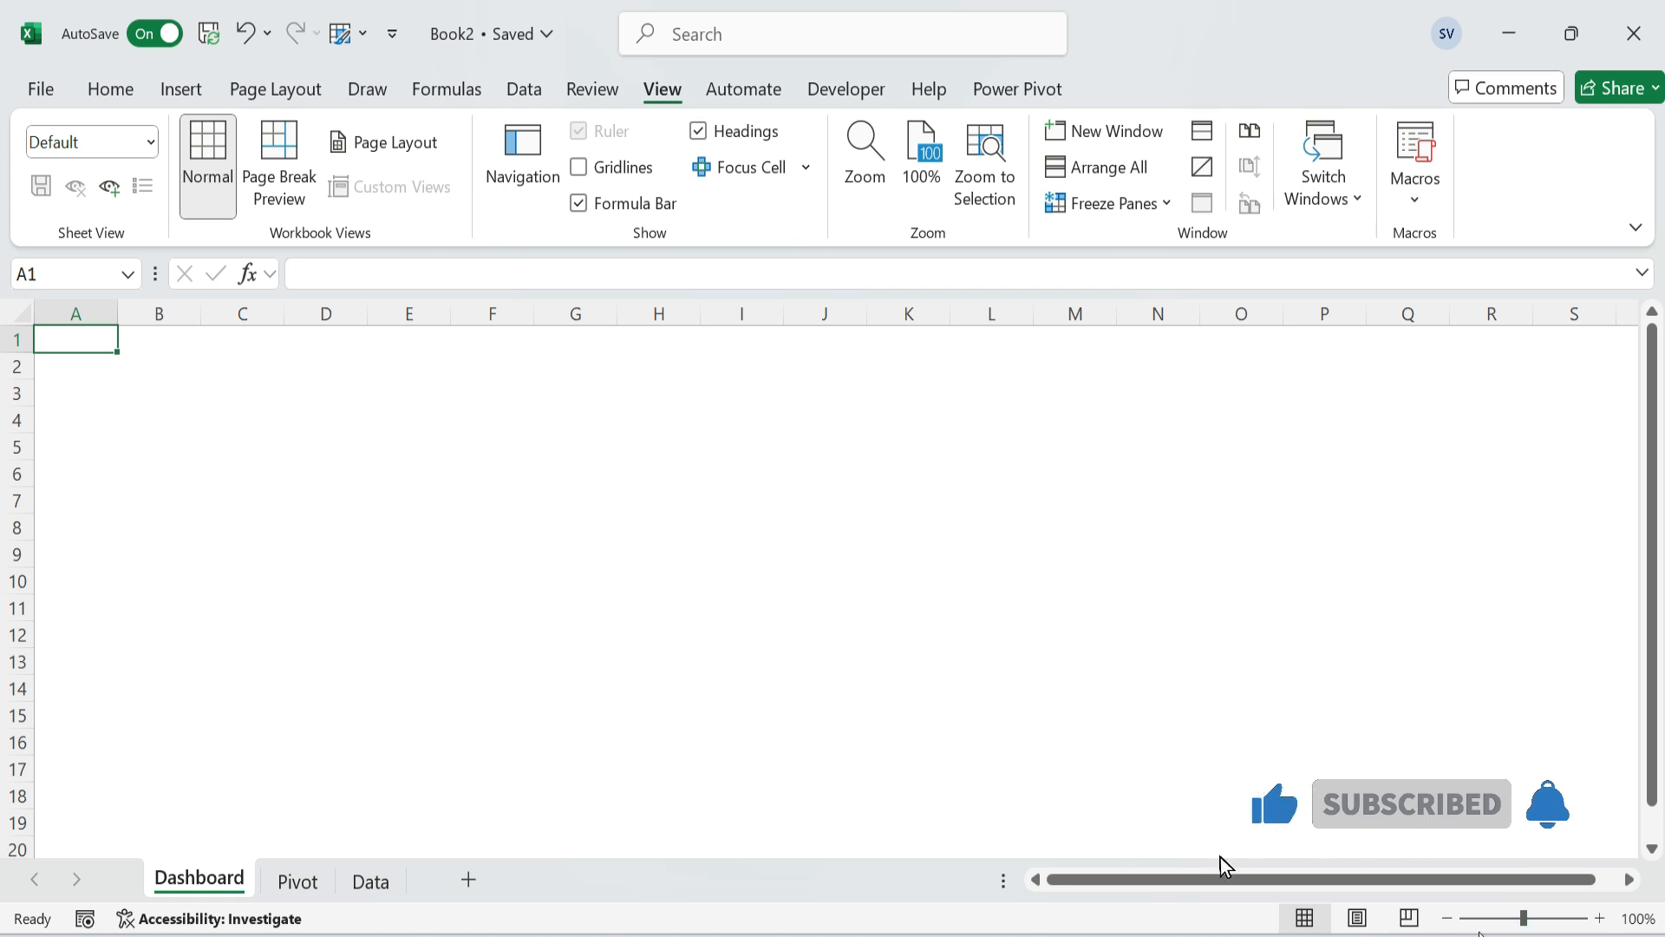
click(1447, 918)
click(1447, 918)
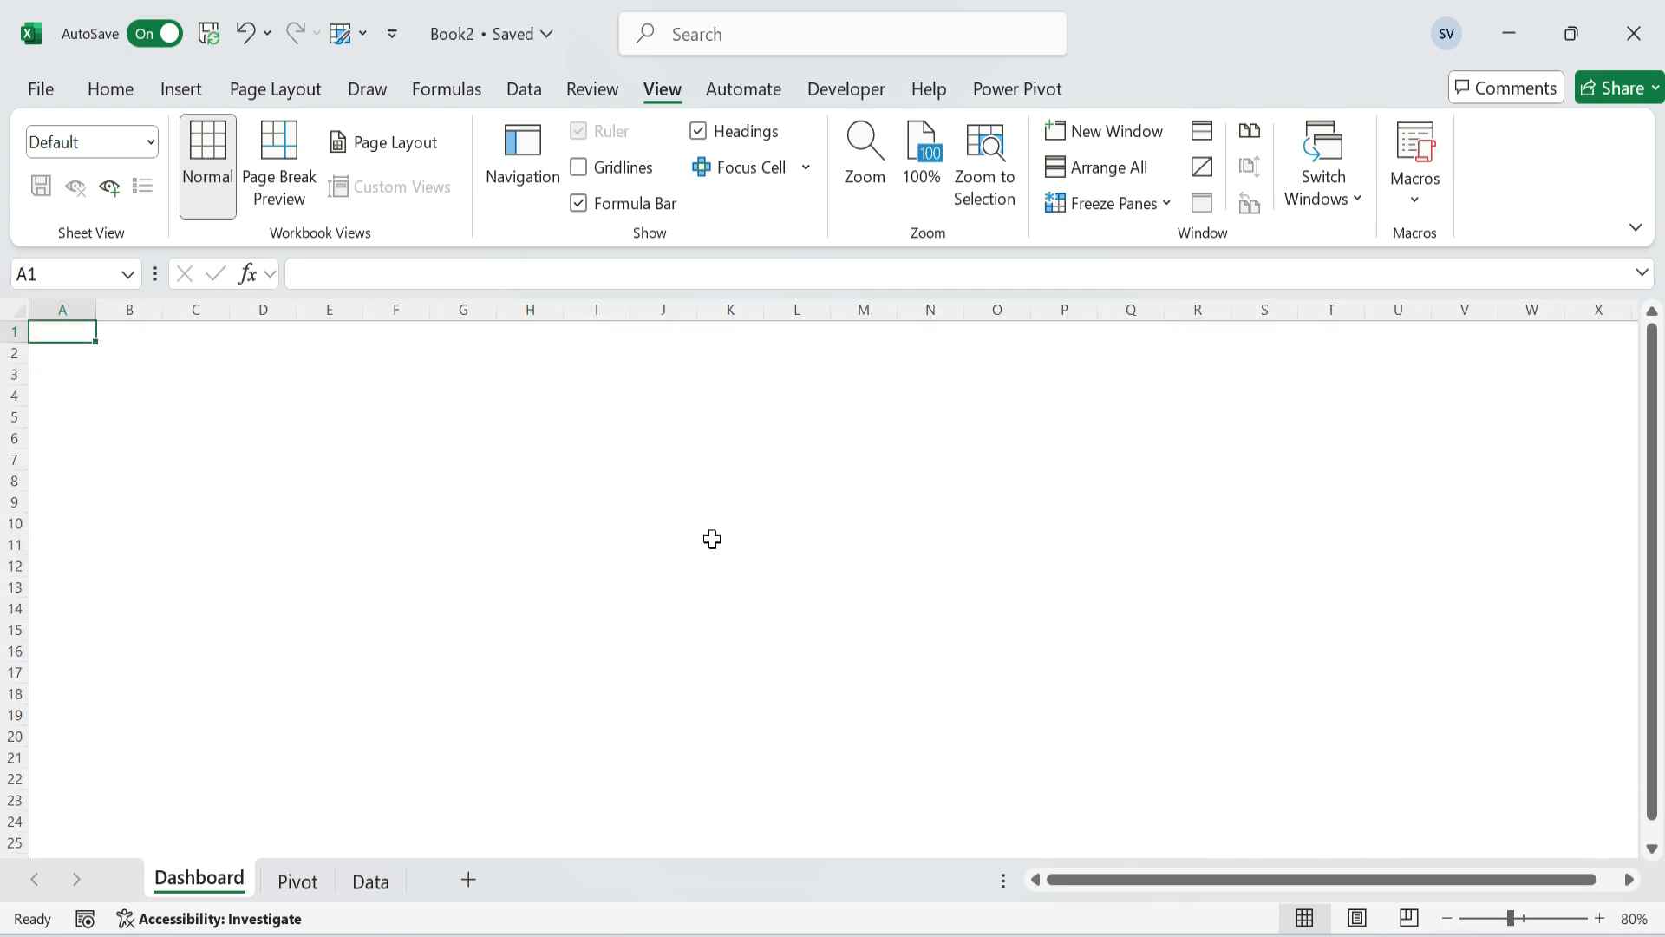
Draw a rounded rectangle about 28.99 cm wide and 10.85 cm high on the Dashboard sheet.
click(182, 89)
click(371, 208)
click(423, 327)
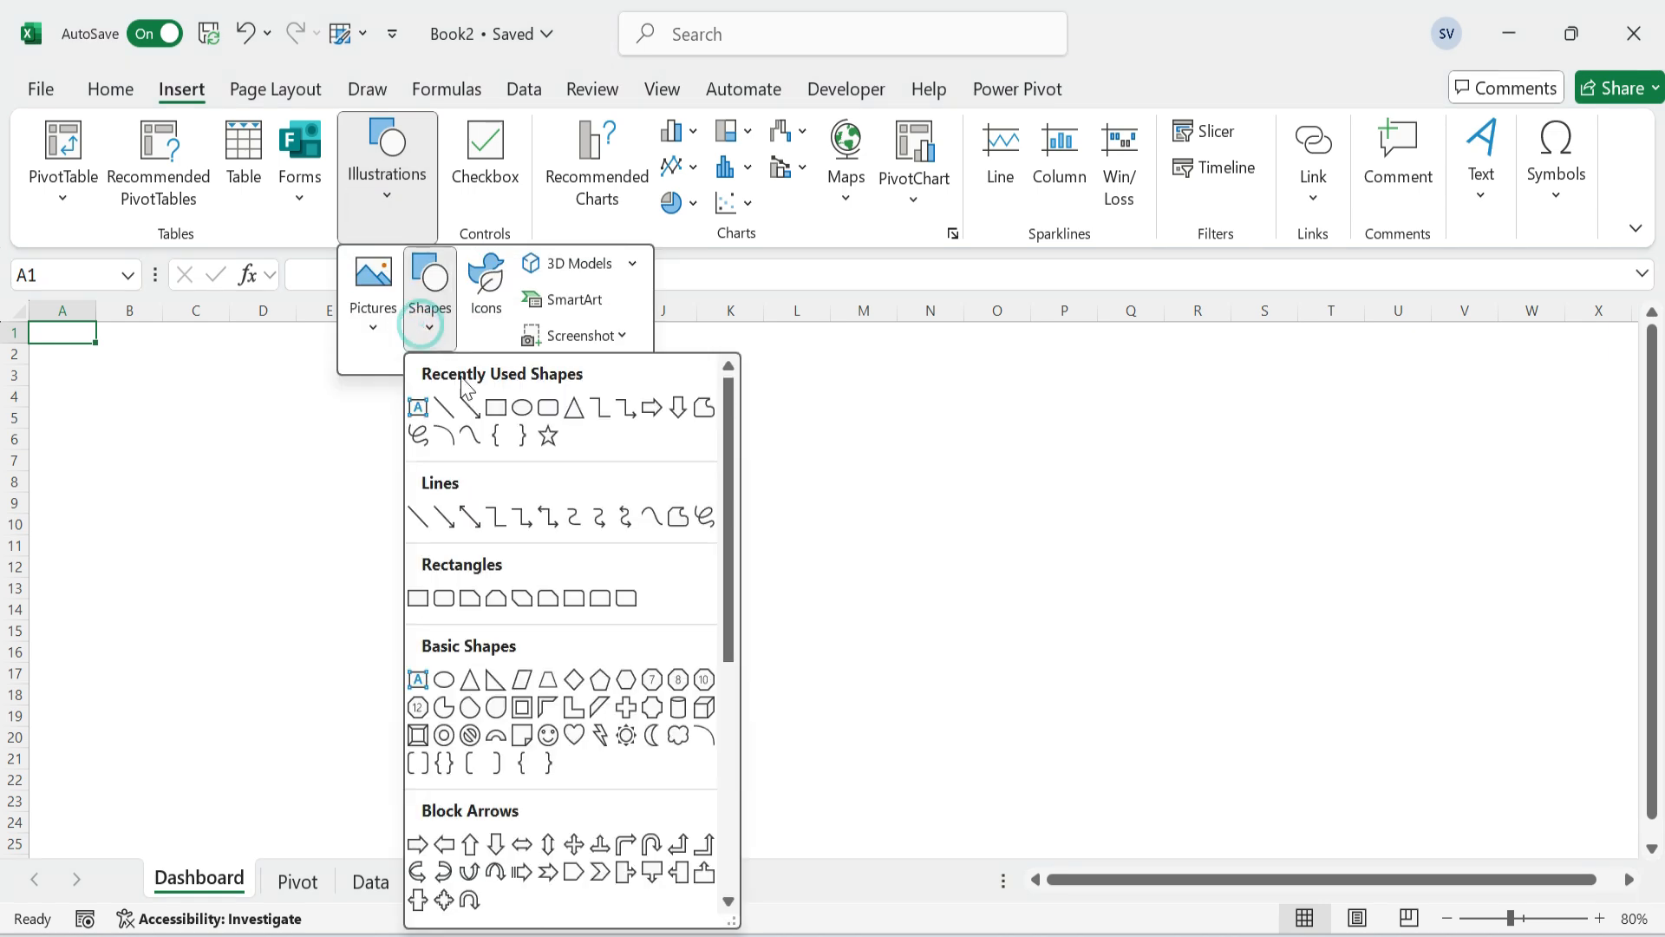
click(547, 407)
drag(78, 353, 1219, 811)
click(691, 564)
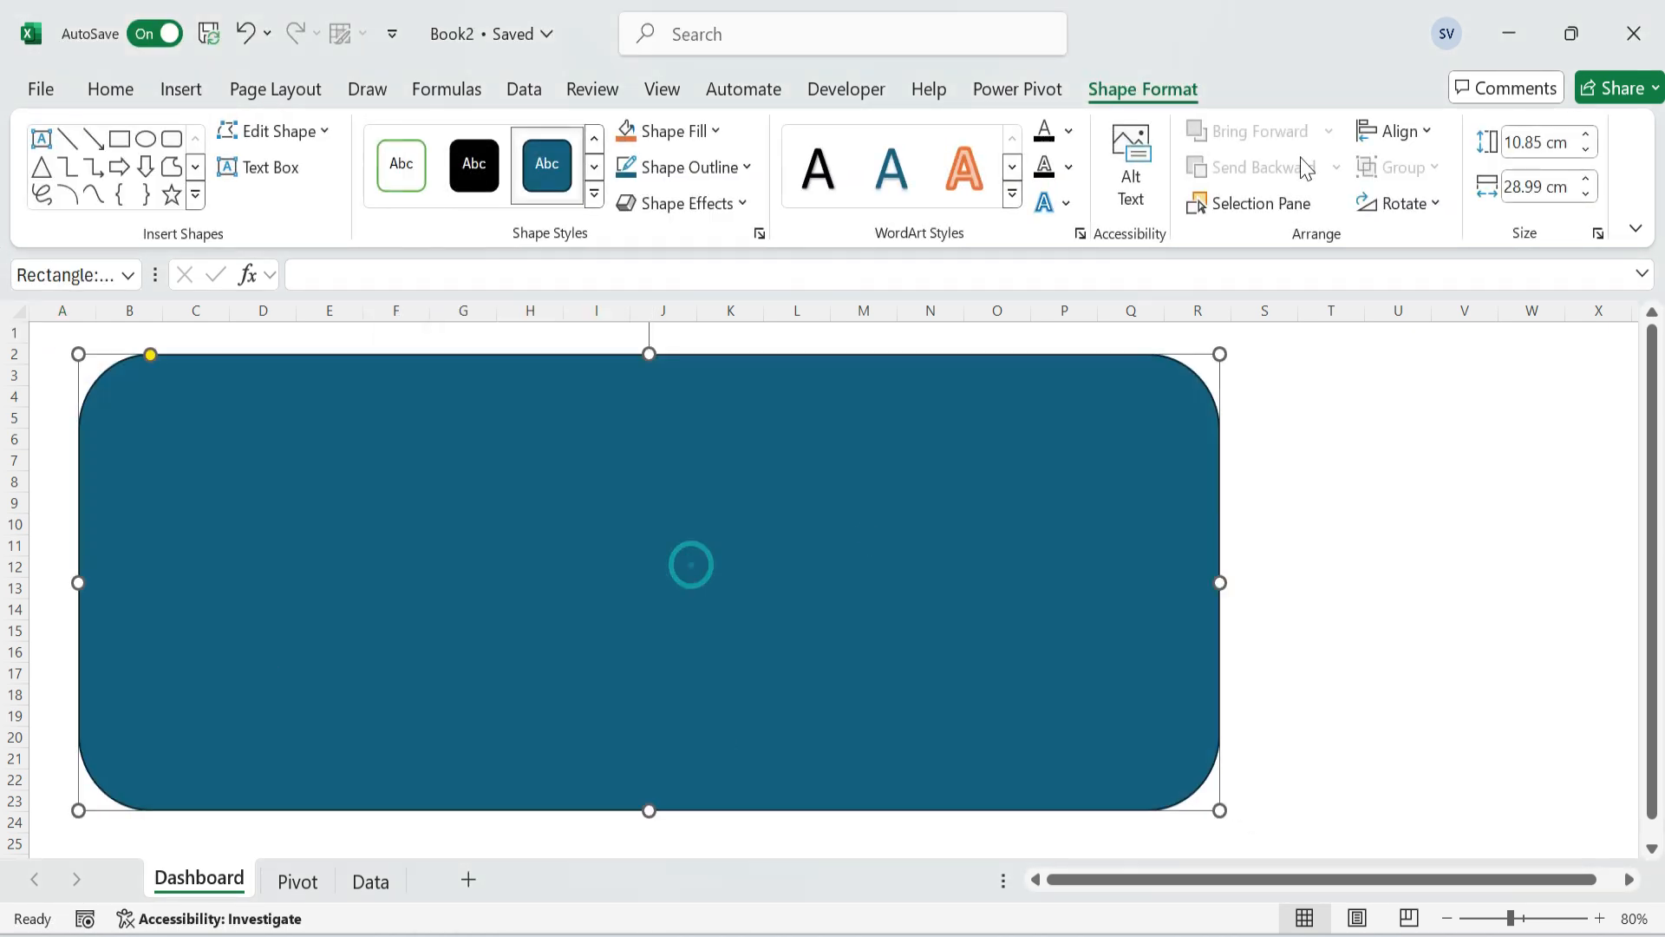
Set the rounded rectangle's height to 16.87 cm and width to 33.63 cm.
click(1585, 135)
text(16.87)
key(Tab)
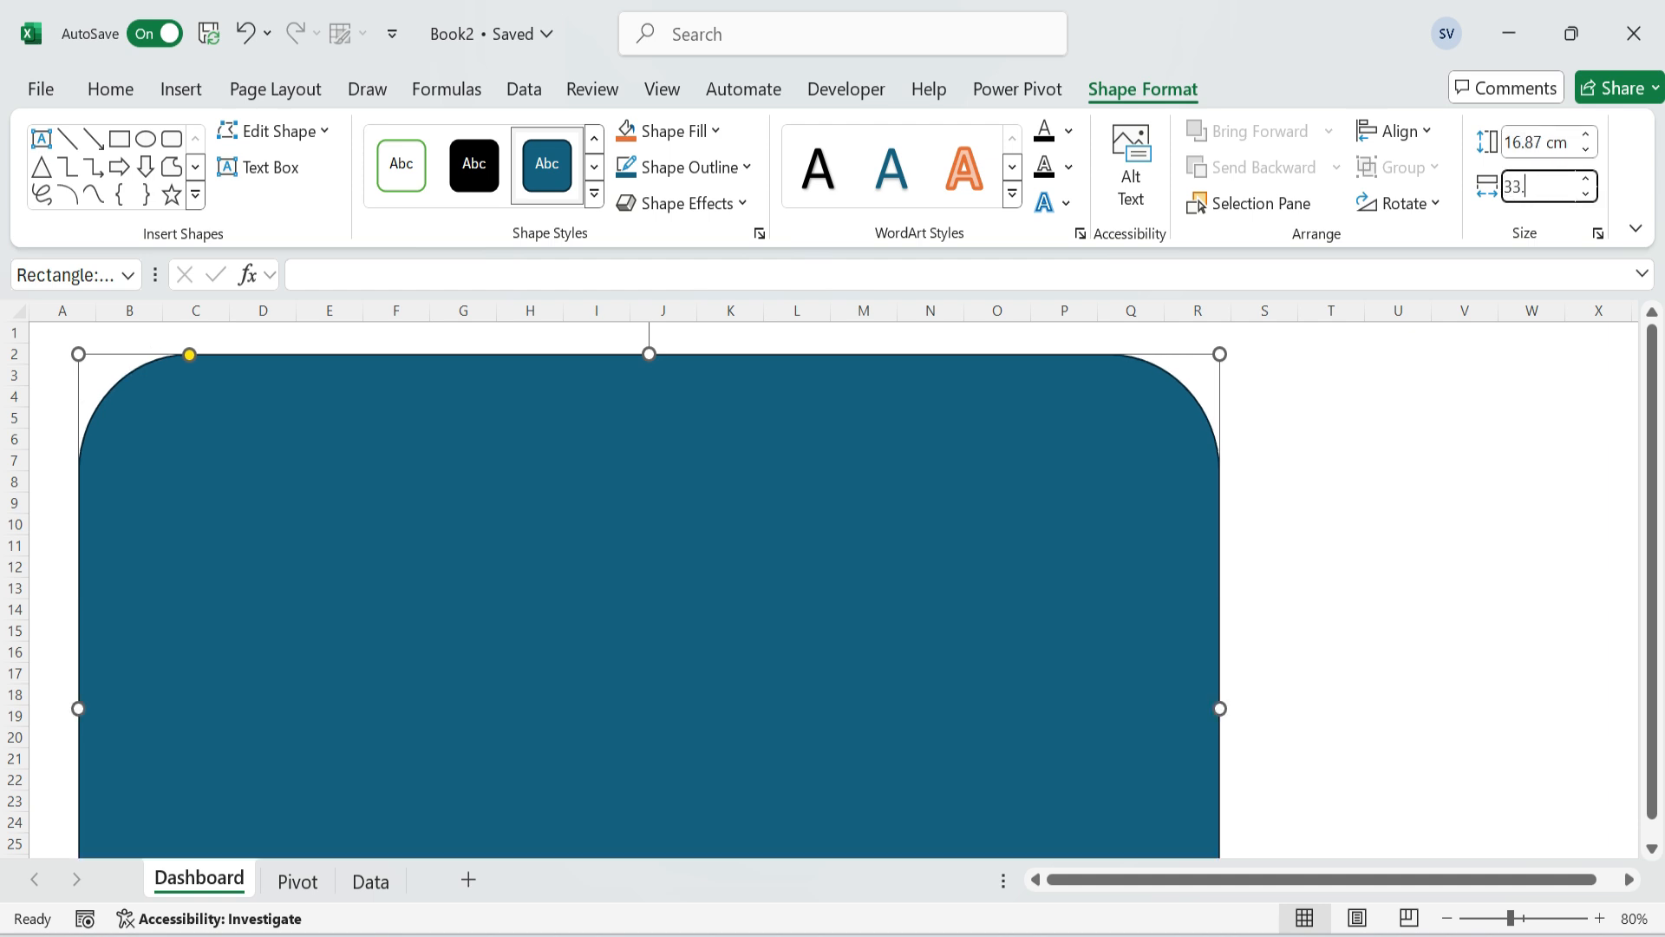
key(Return)
Reduce the rounding of the rectangle's corners and move the shape so it starts at cell A1.
drag(190, 355, 90, 361)
drag(335, 468, 290, 442)
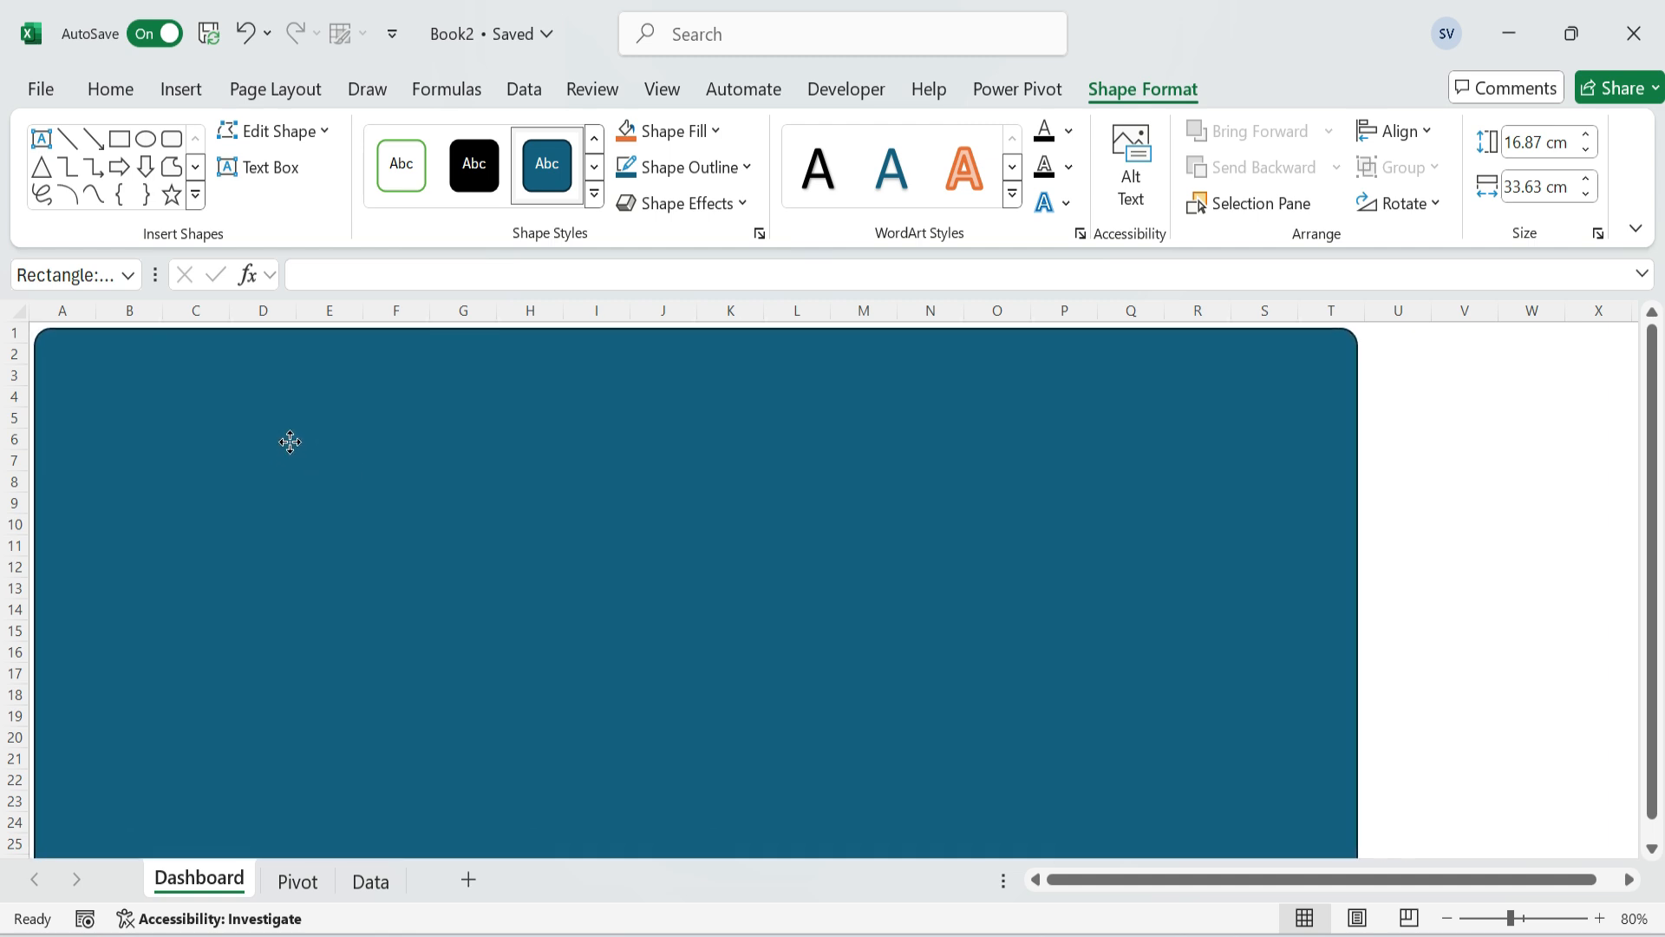
Fill the rounded rectangle with custom colour #9dc3e6 and remove its outline.
click(716, 132)
click(716, 576)
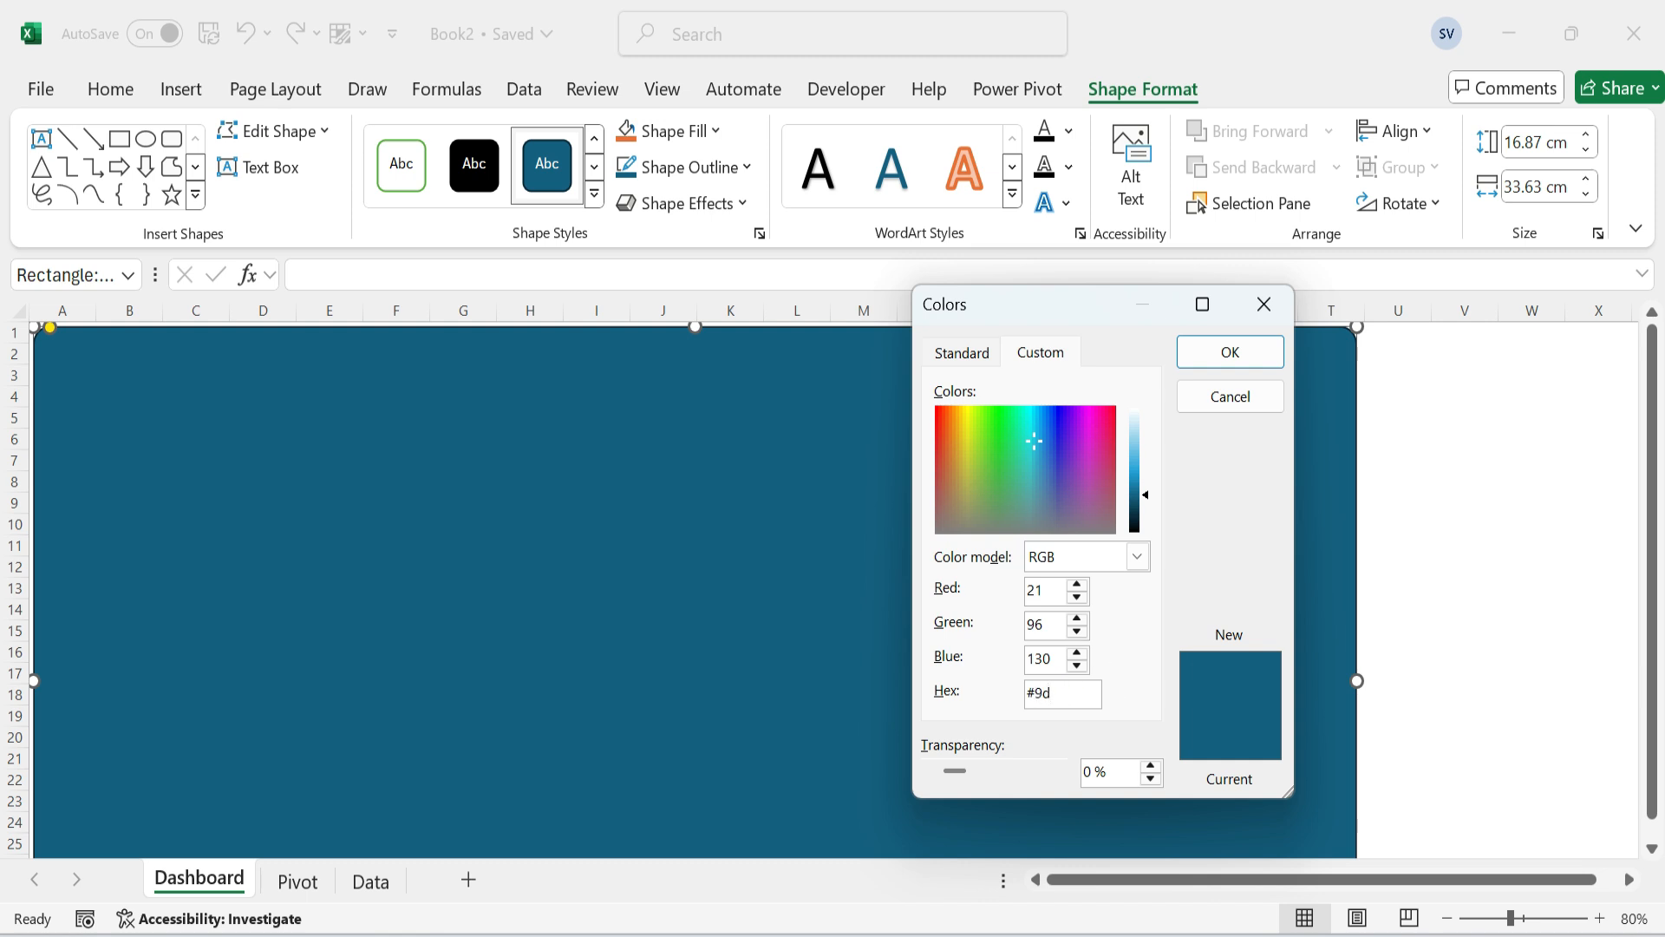
text(9dc3e6)
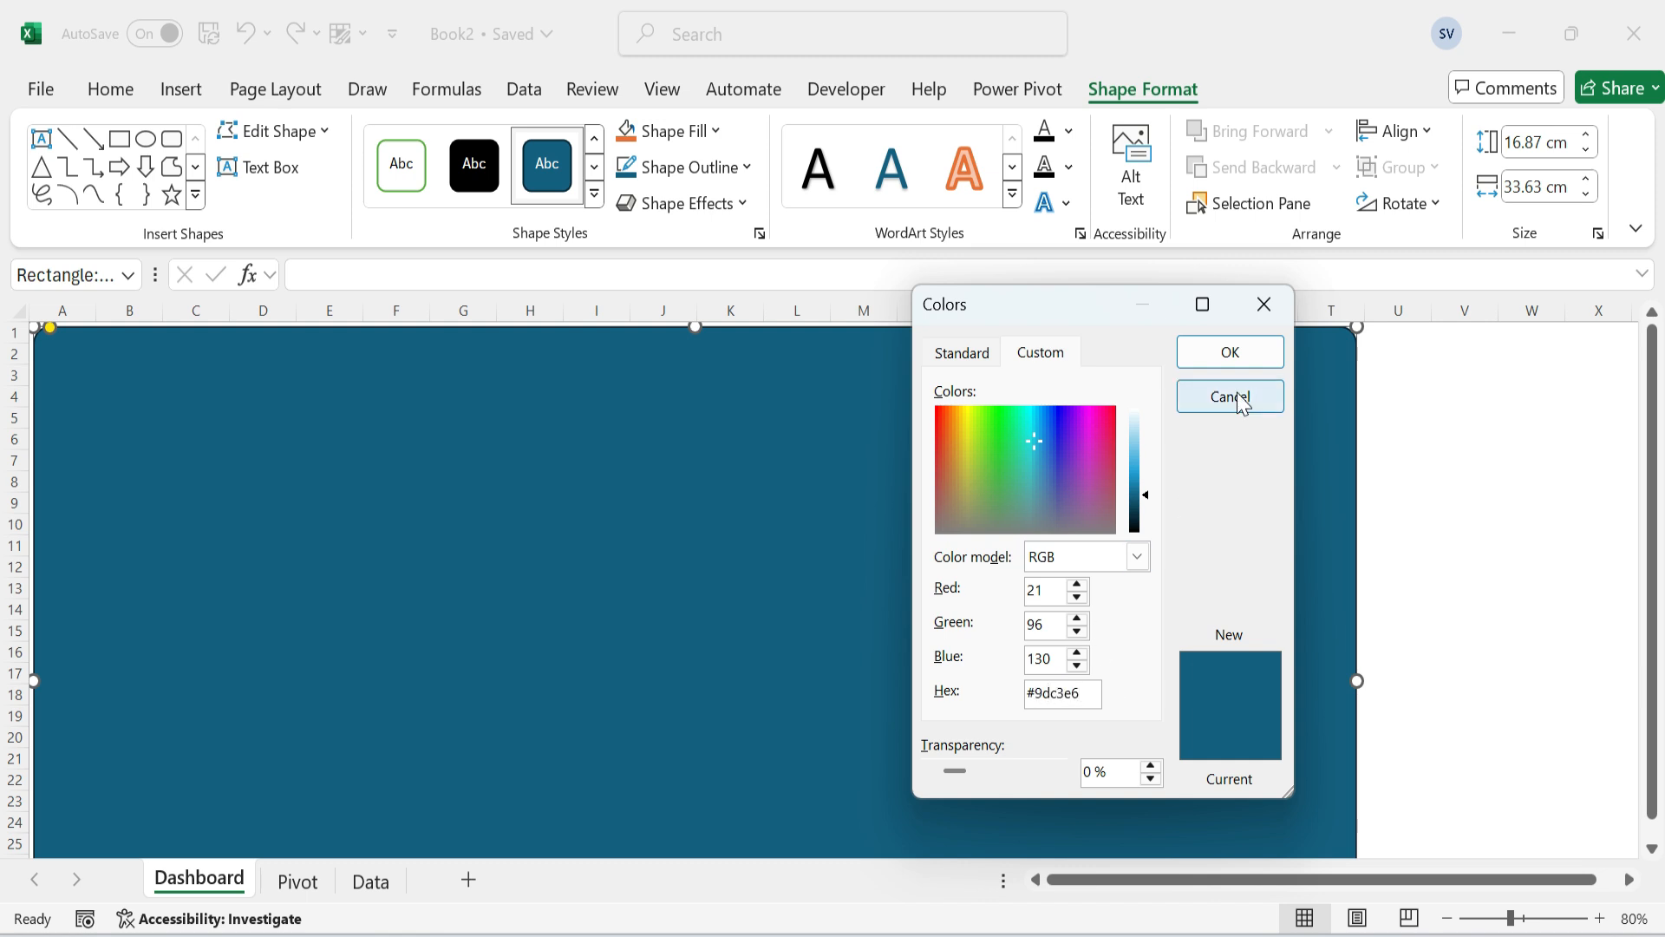
click(1246, 348)
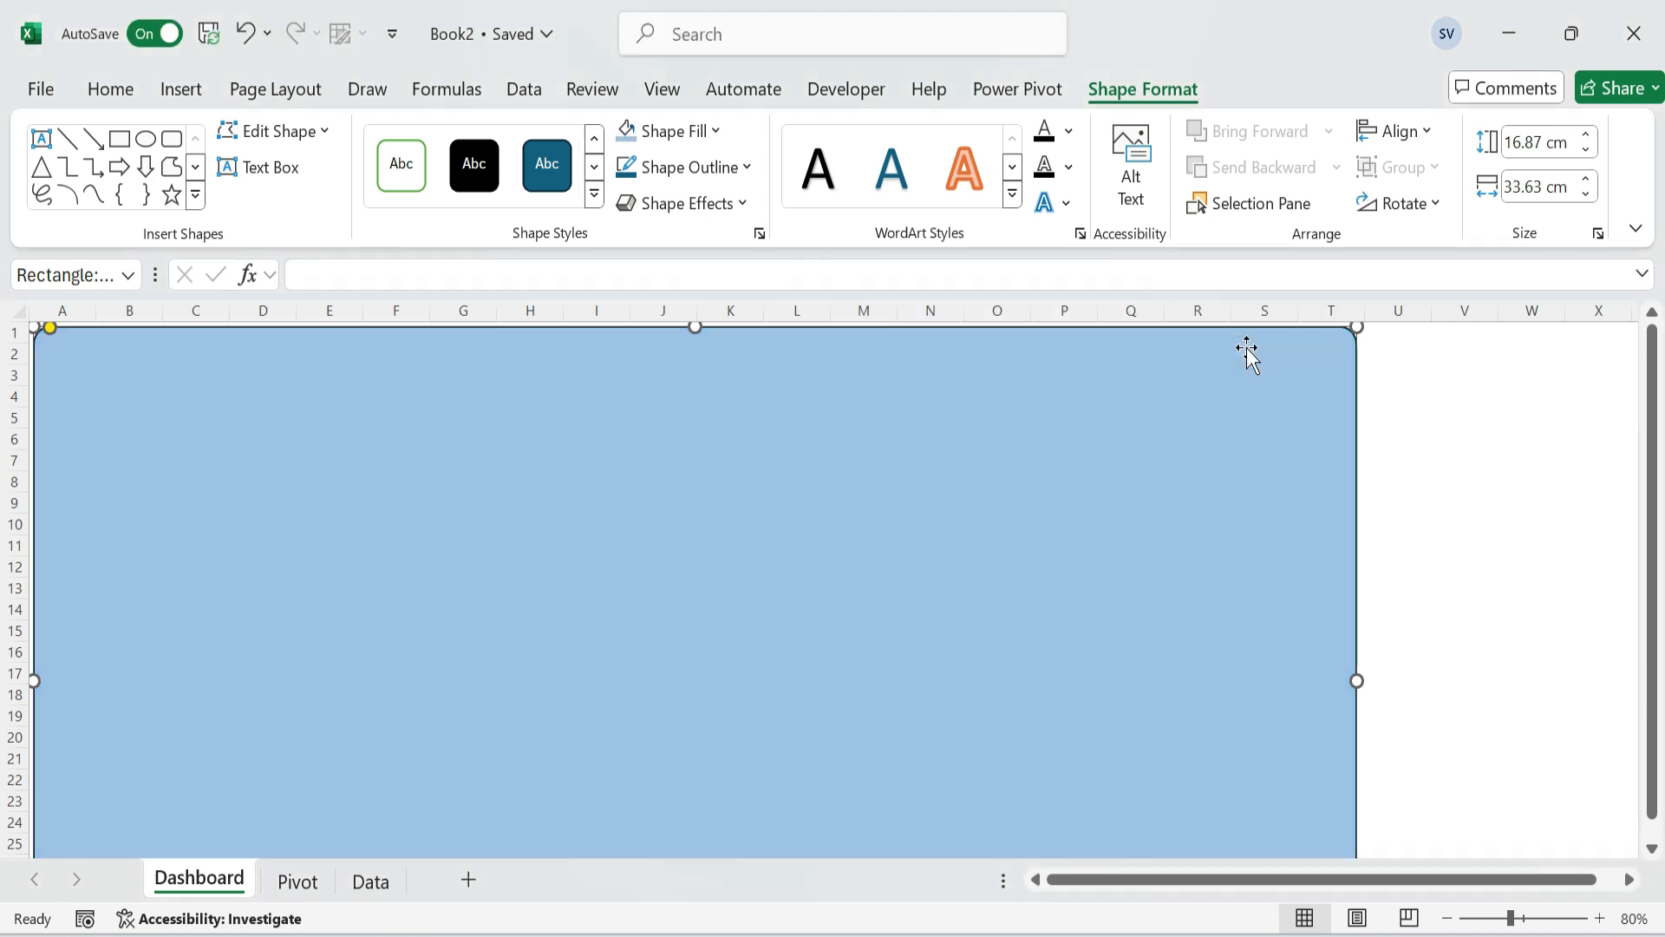
click(744, 167)
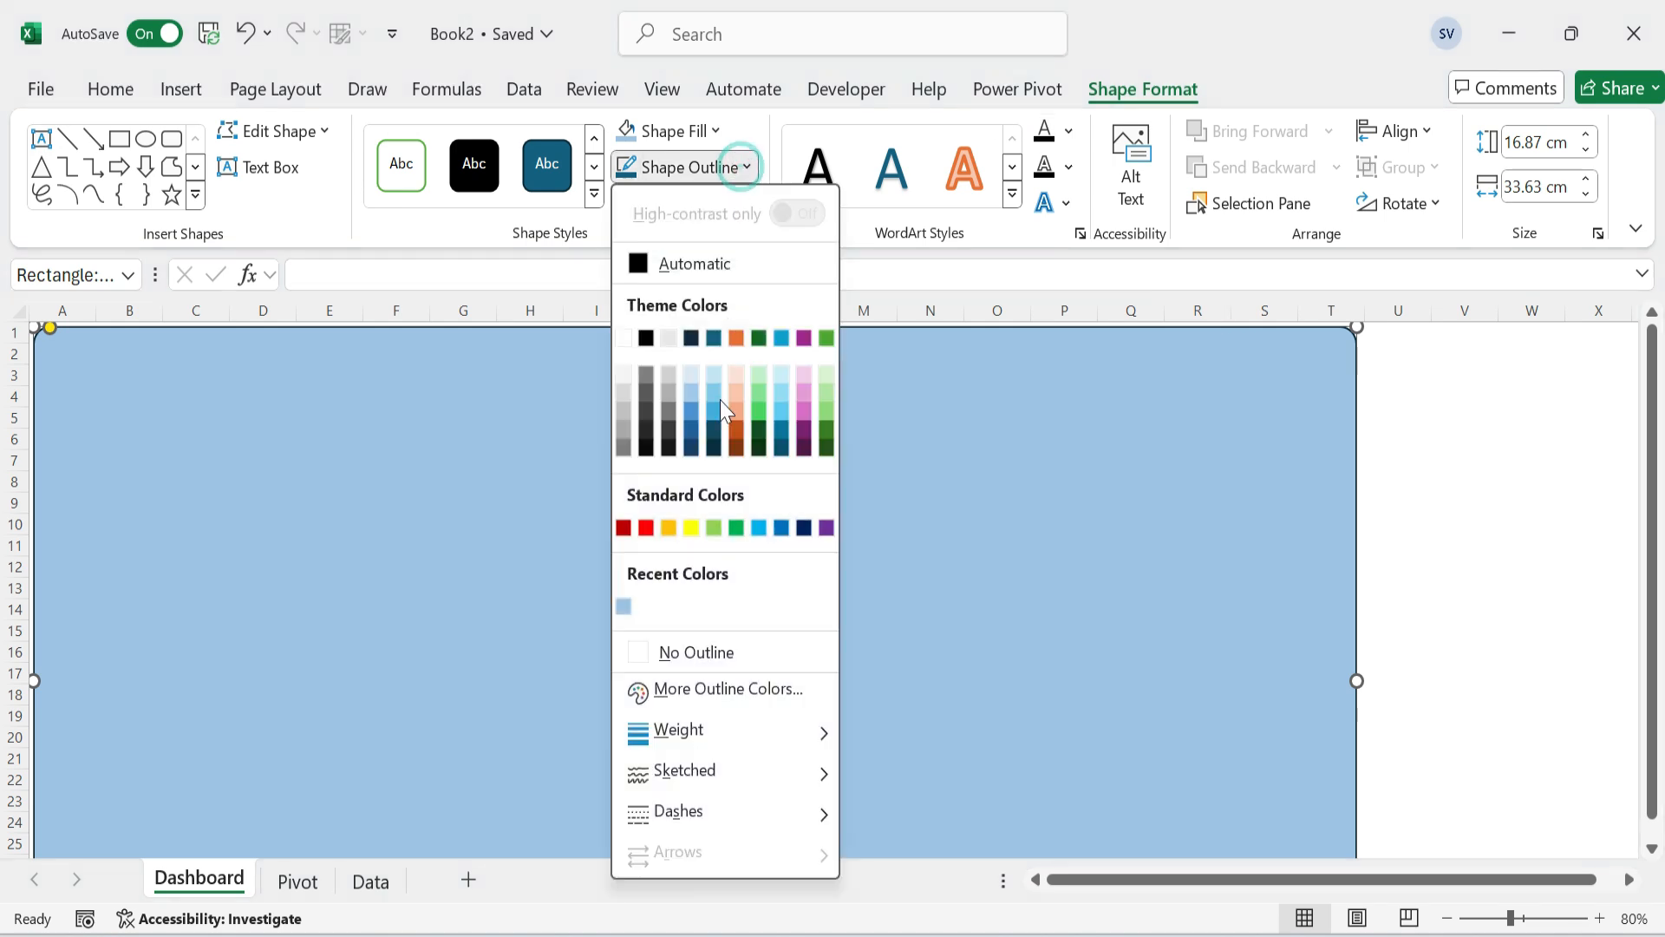
click(708, 659)
Apply an outer shadow to the light blue background rectangle.
click(743, 207)
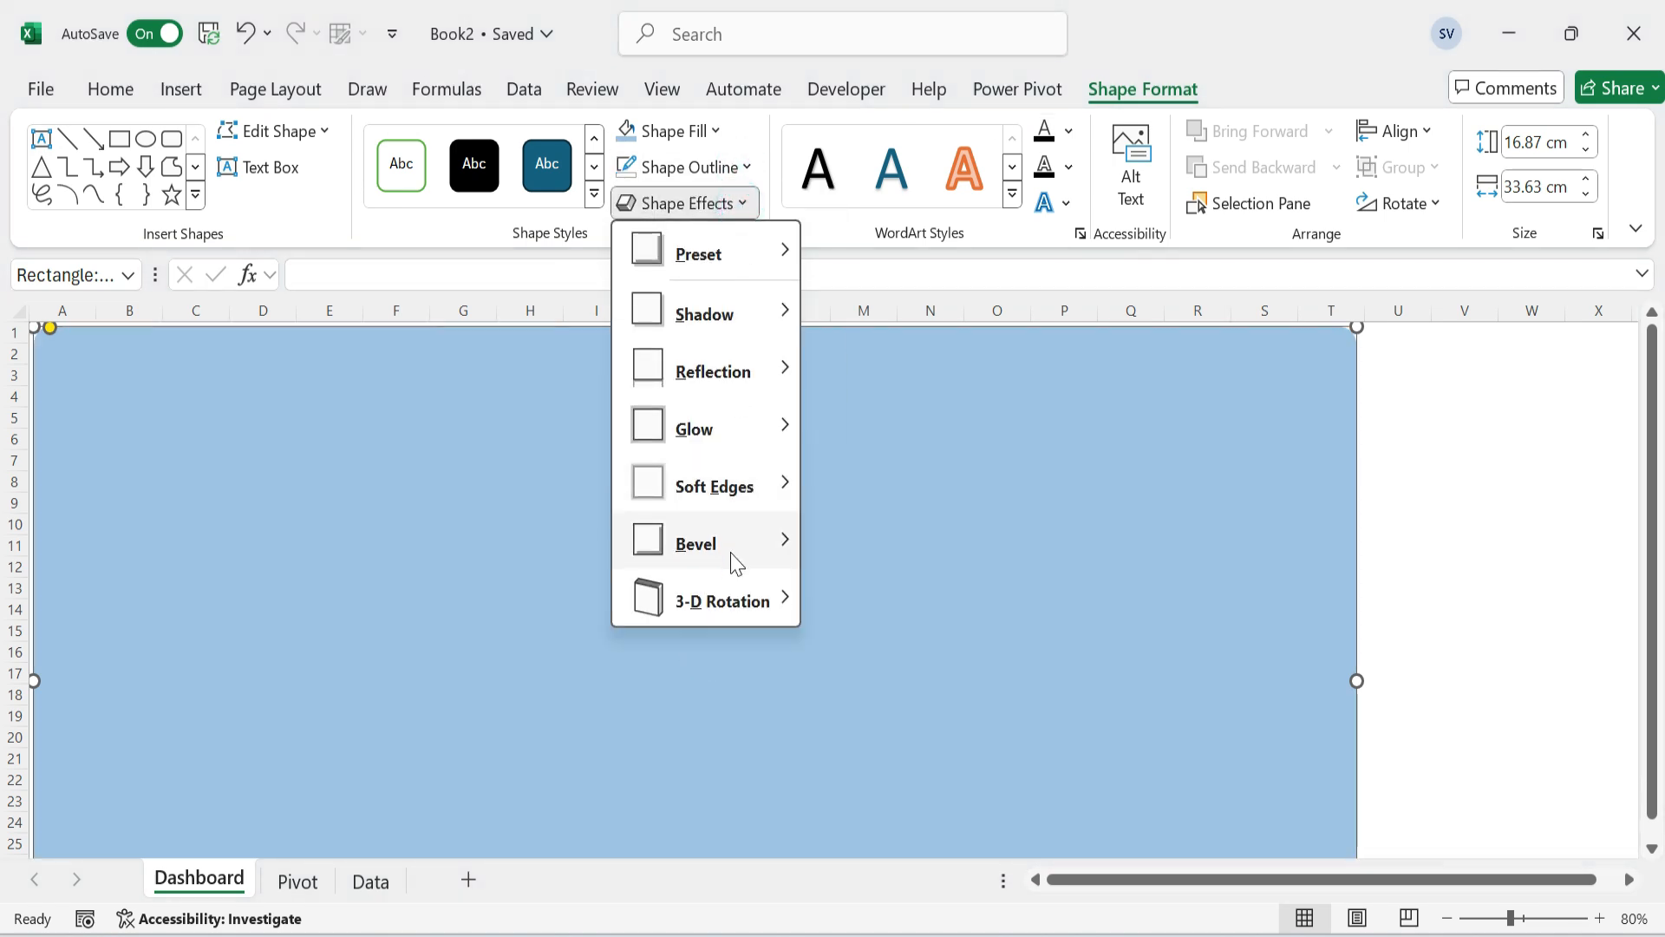
mouse_move(766, 320)
click(834, 390)
click(1485, 508)
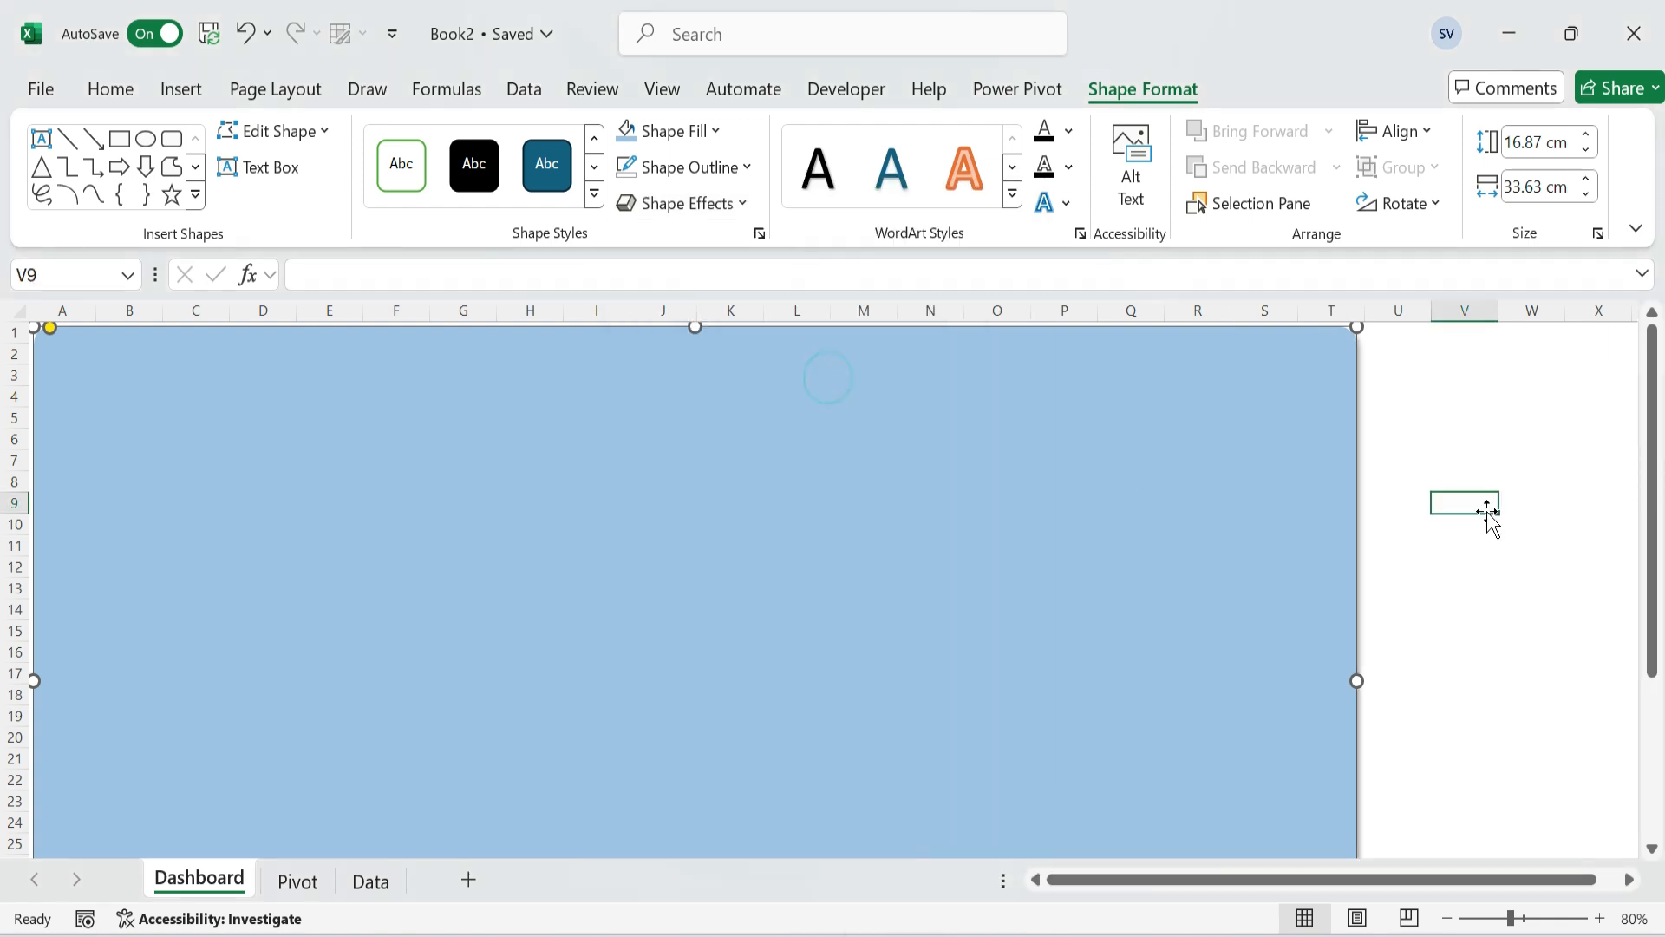
click(984, 510)
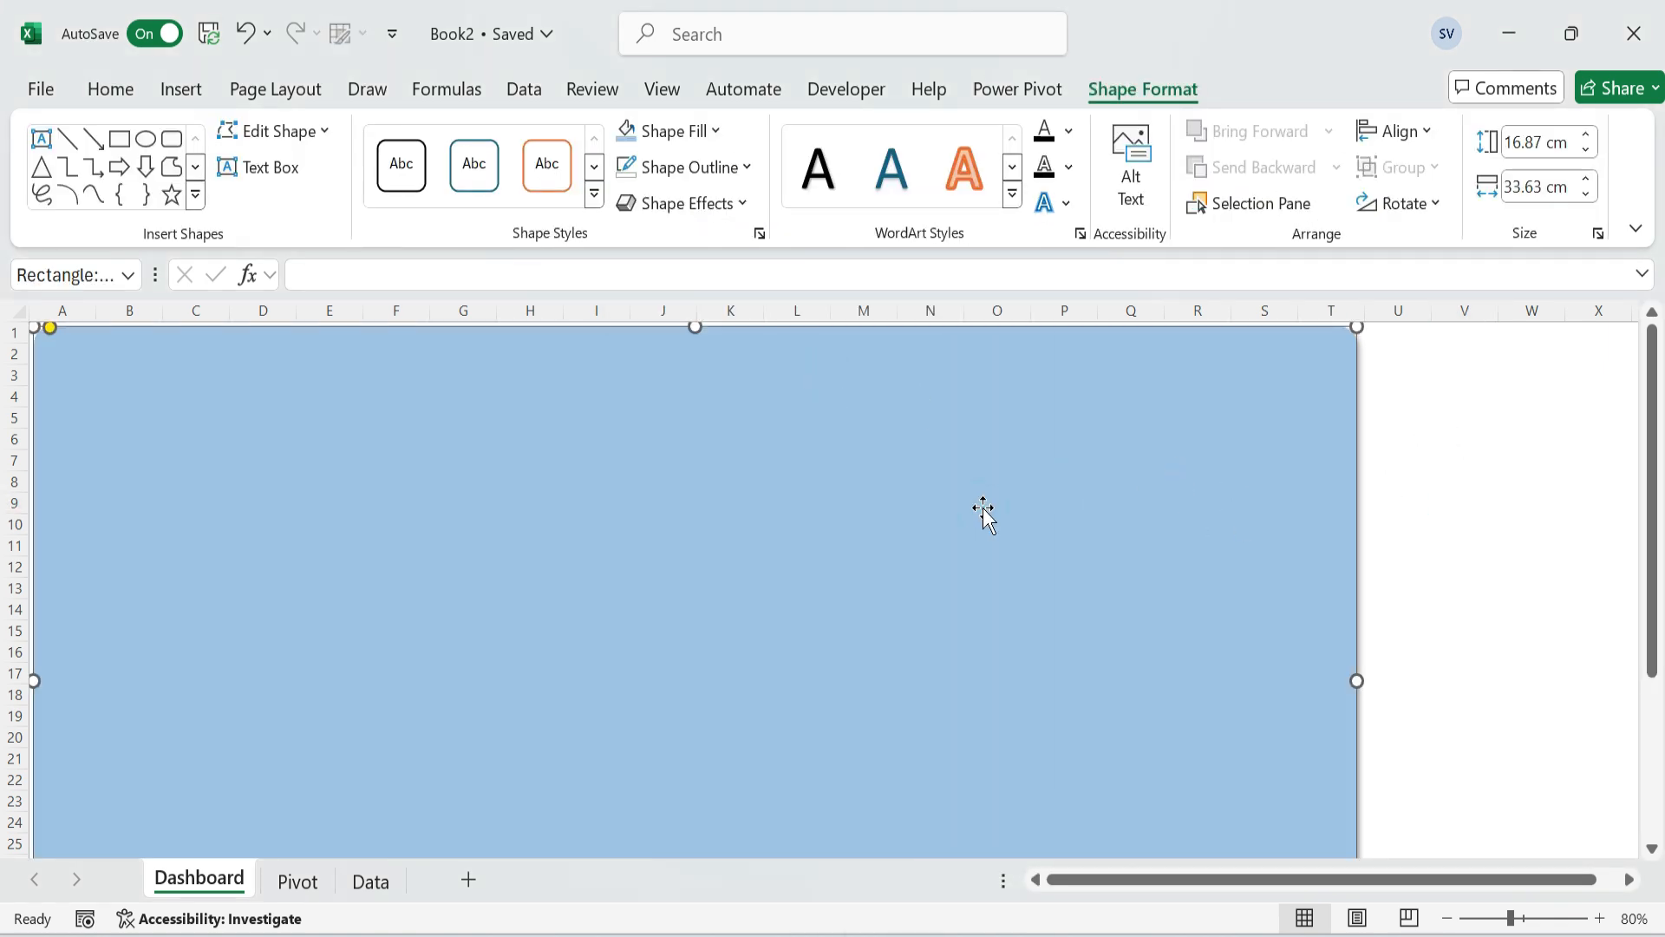
click(1488, 437)
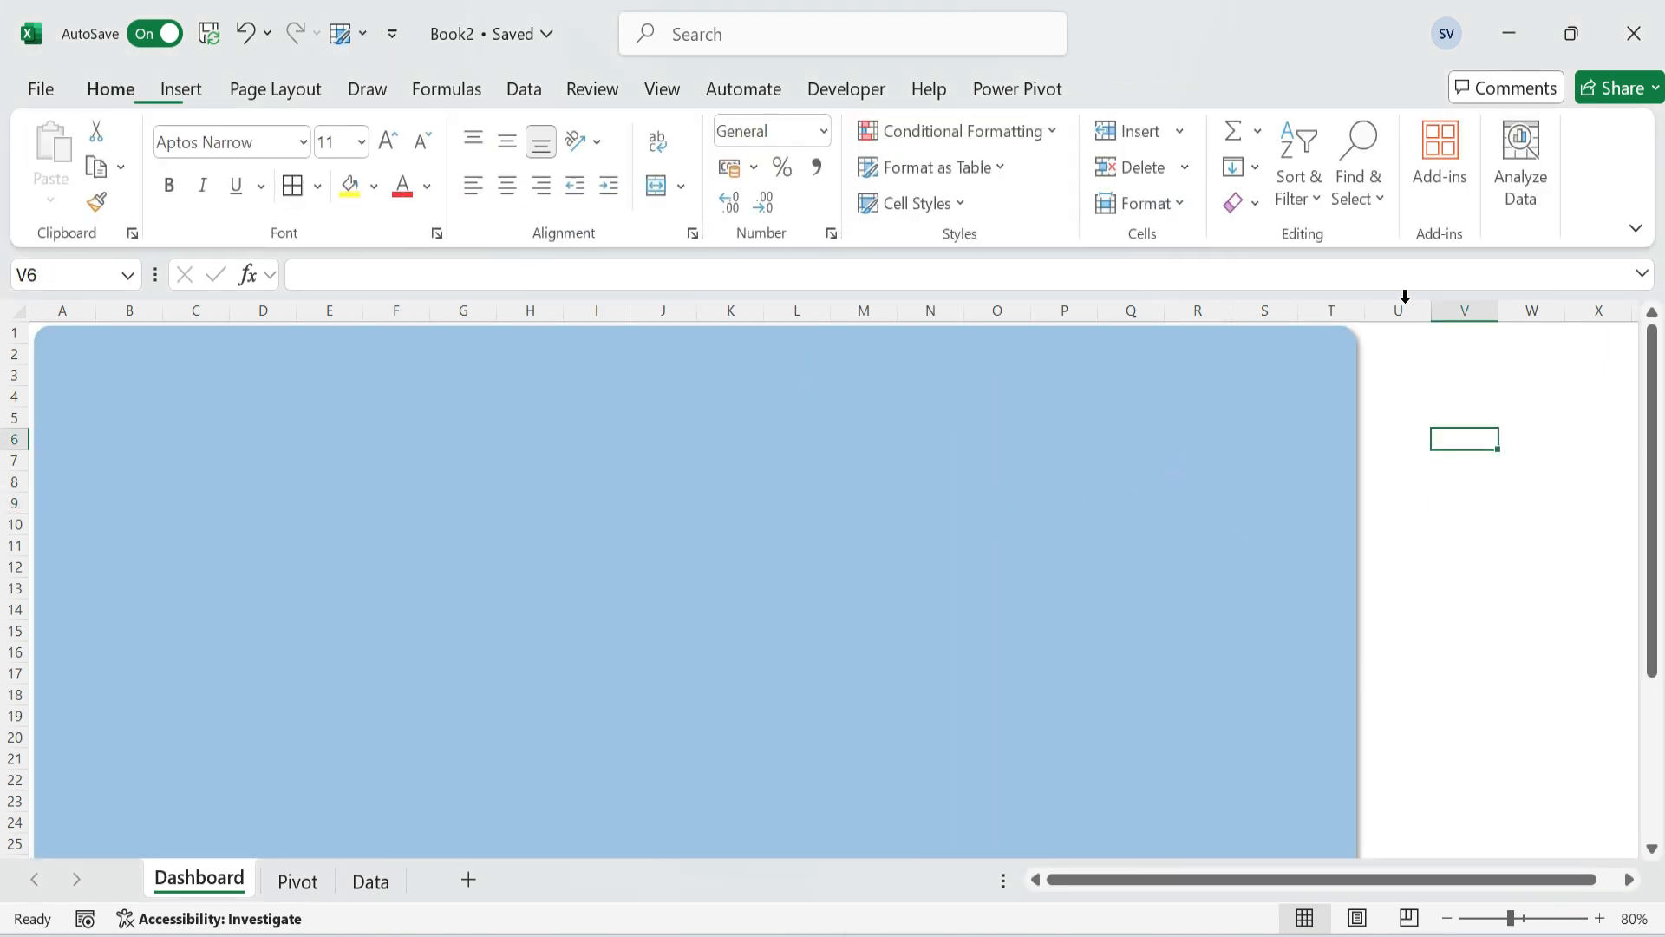
Draw a plain rectangle about 5.89 cm wide and 1.96 cm high over the background's upper-left corner.
click(181, 90)
click(384, 193)
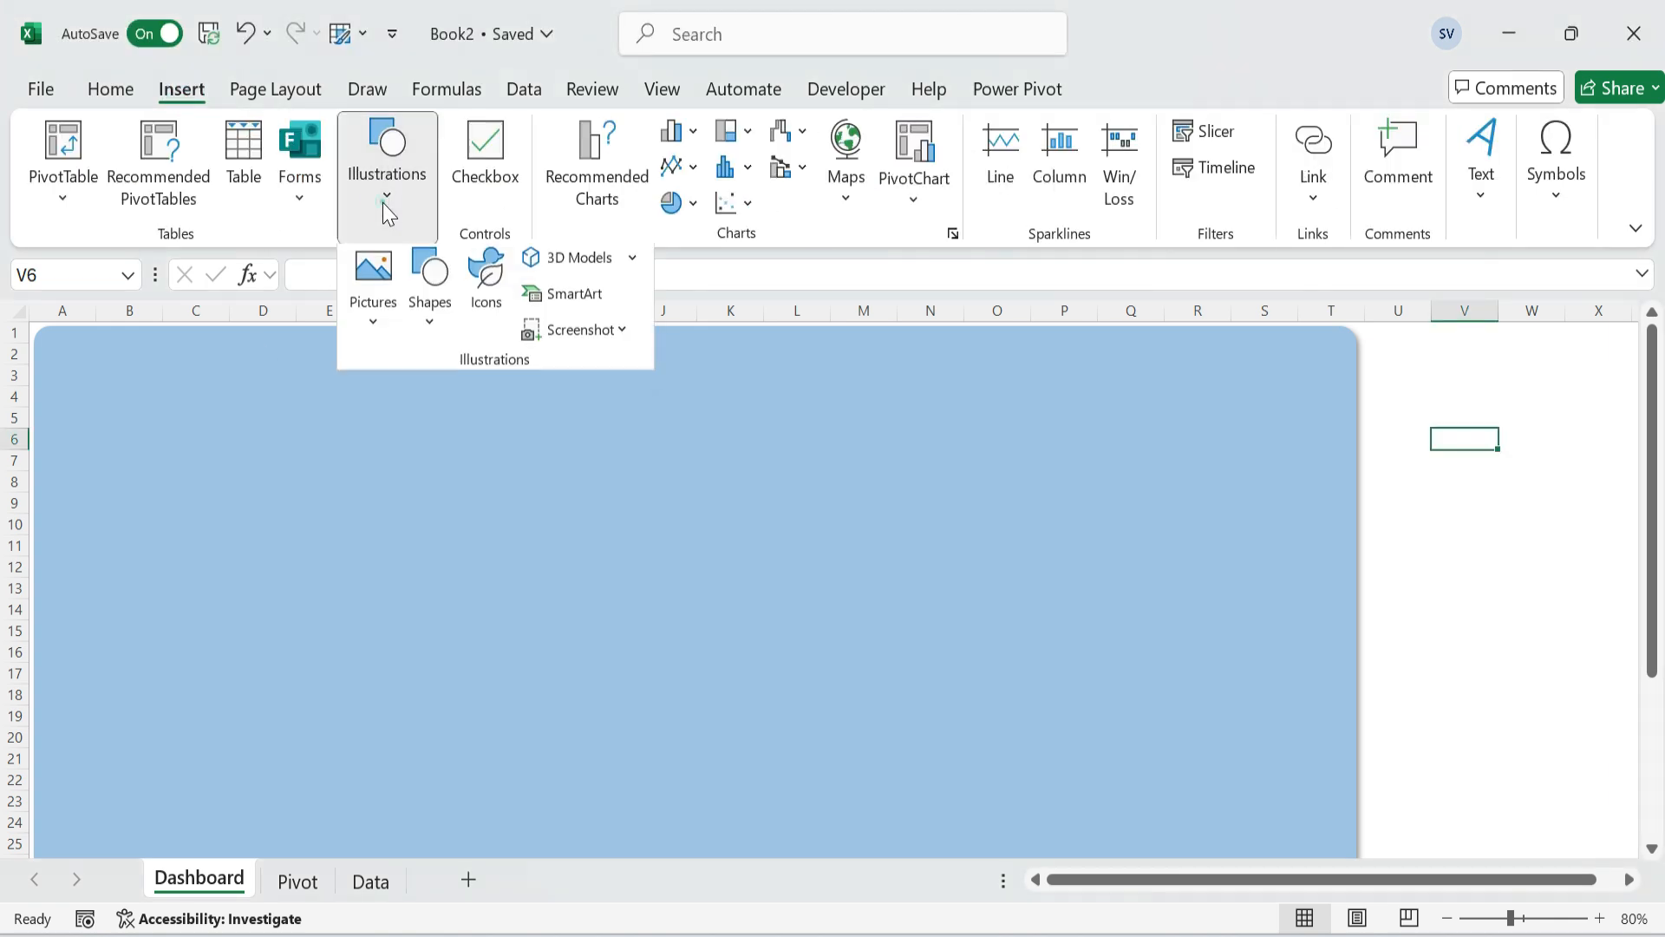
click(428, 334)
click(494, 406)
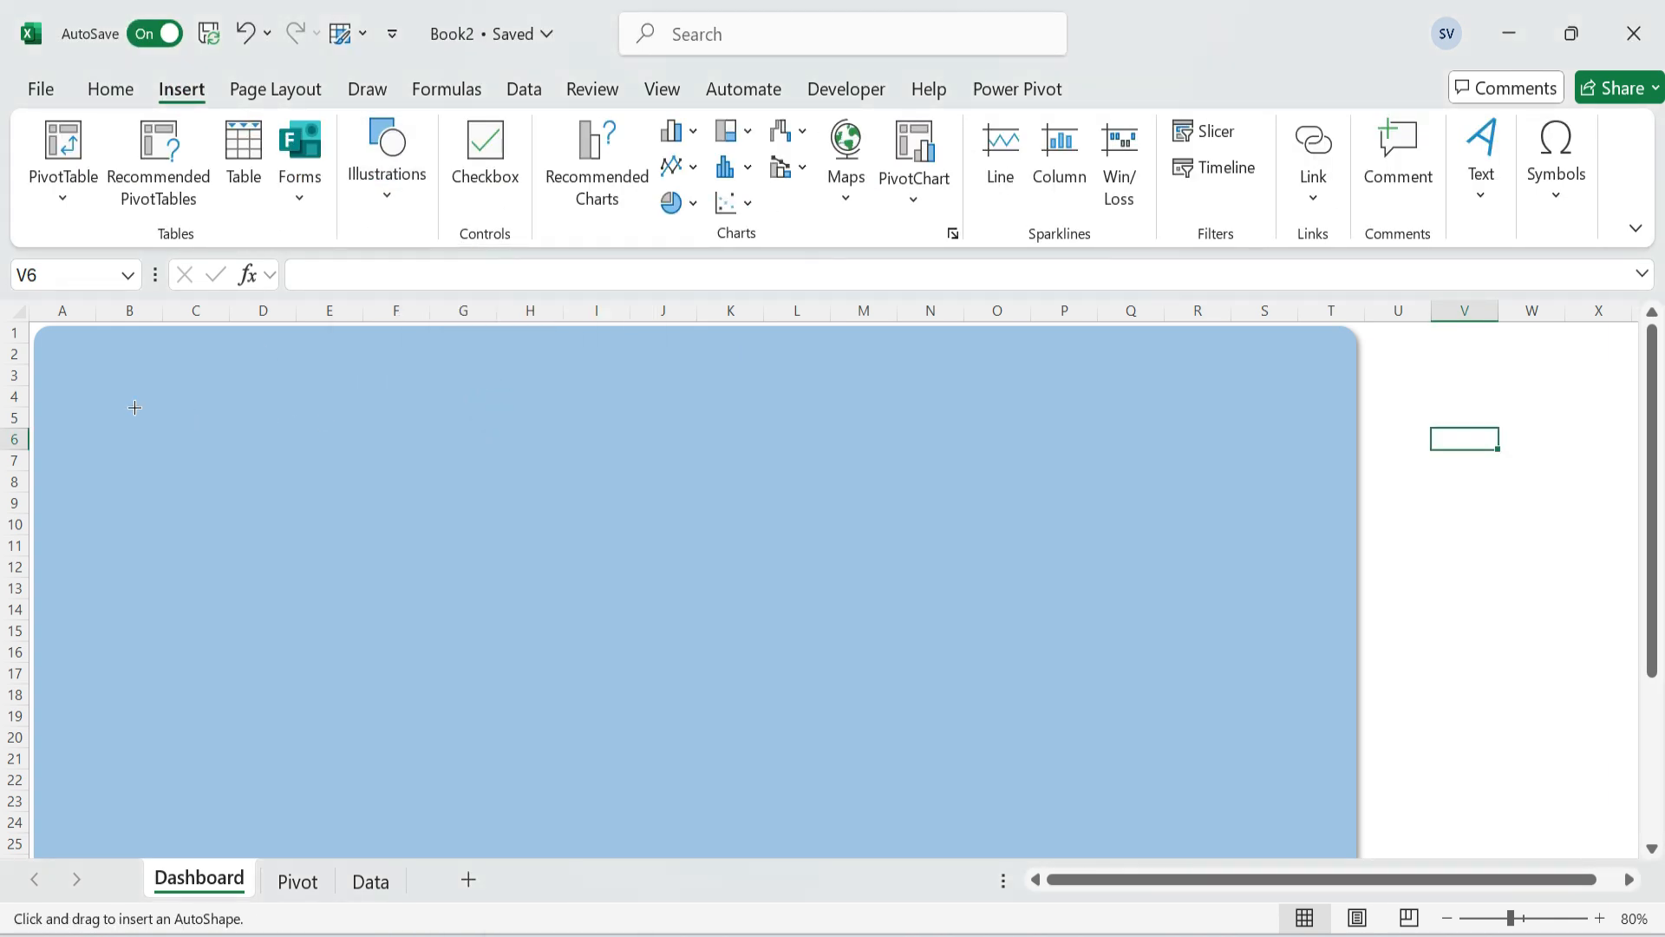
drag(60, 363, 276, 418)
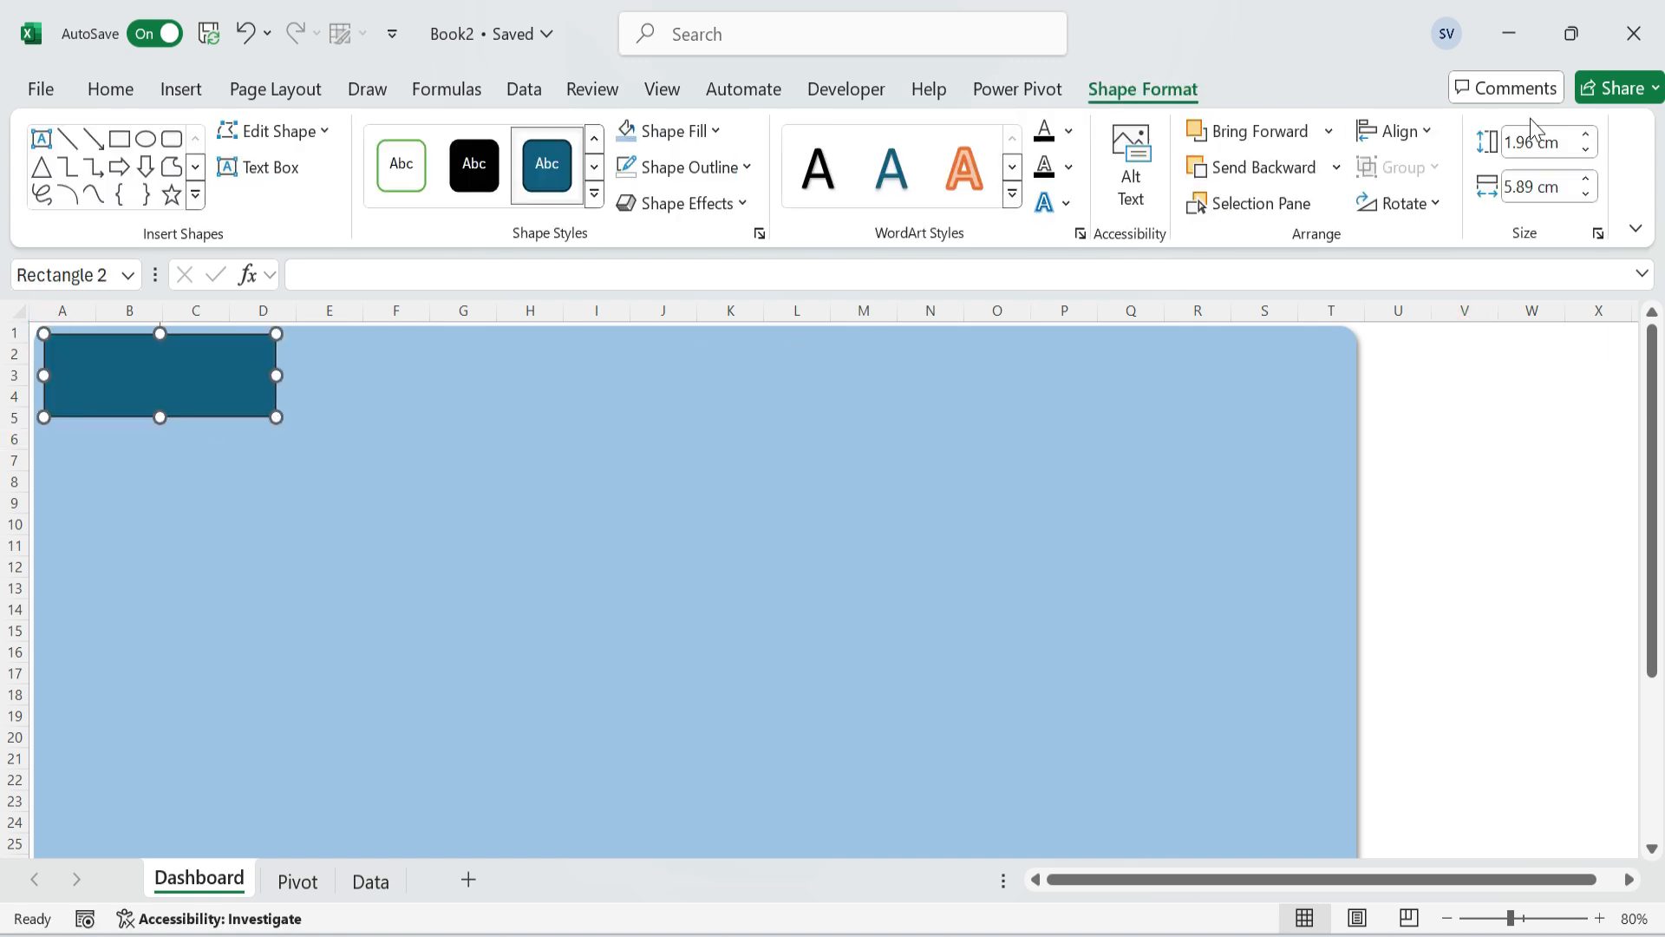
Set the small rectangle's height to 2.28 cm and width to 6.78 cm.
click(1572, 144)
text(2.28)
key(Tab)
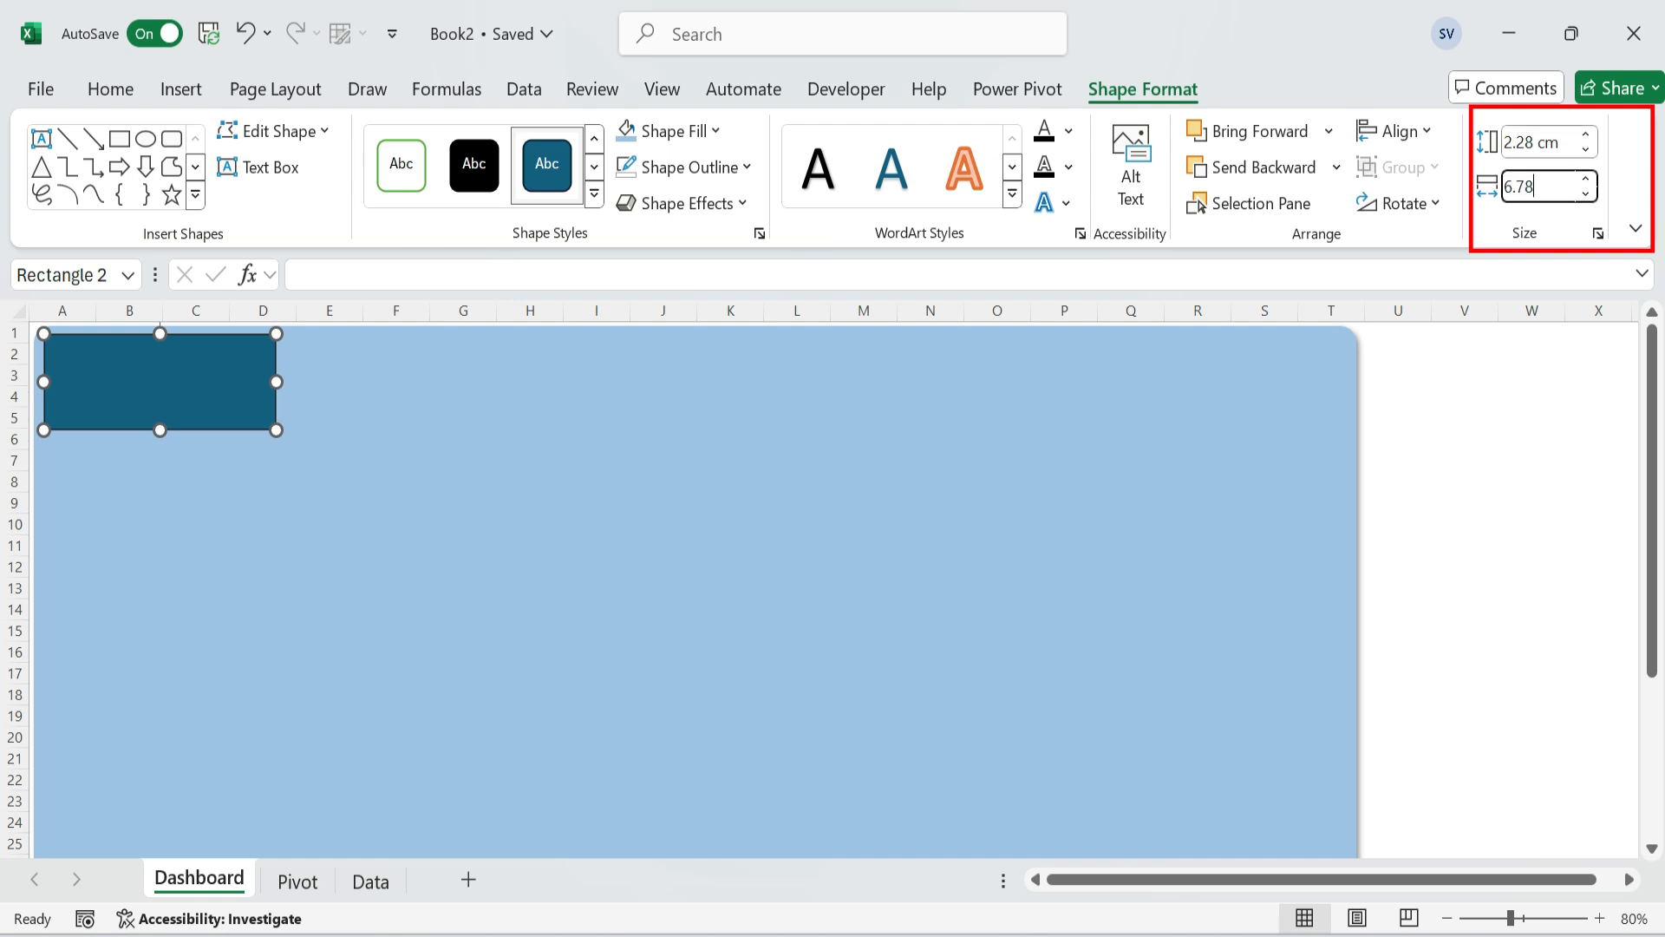
key(Return)
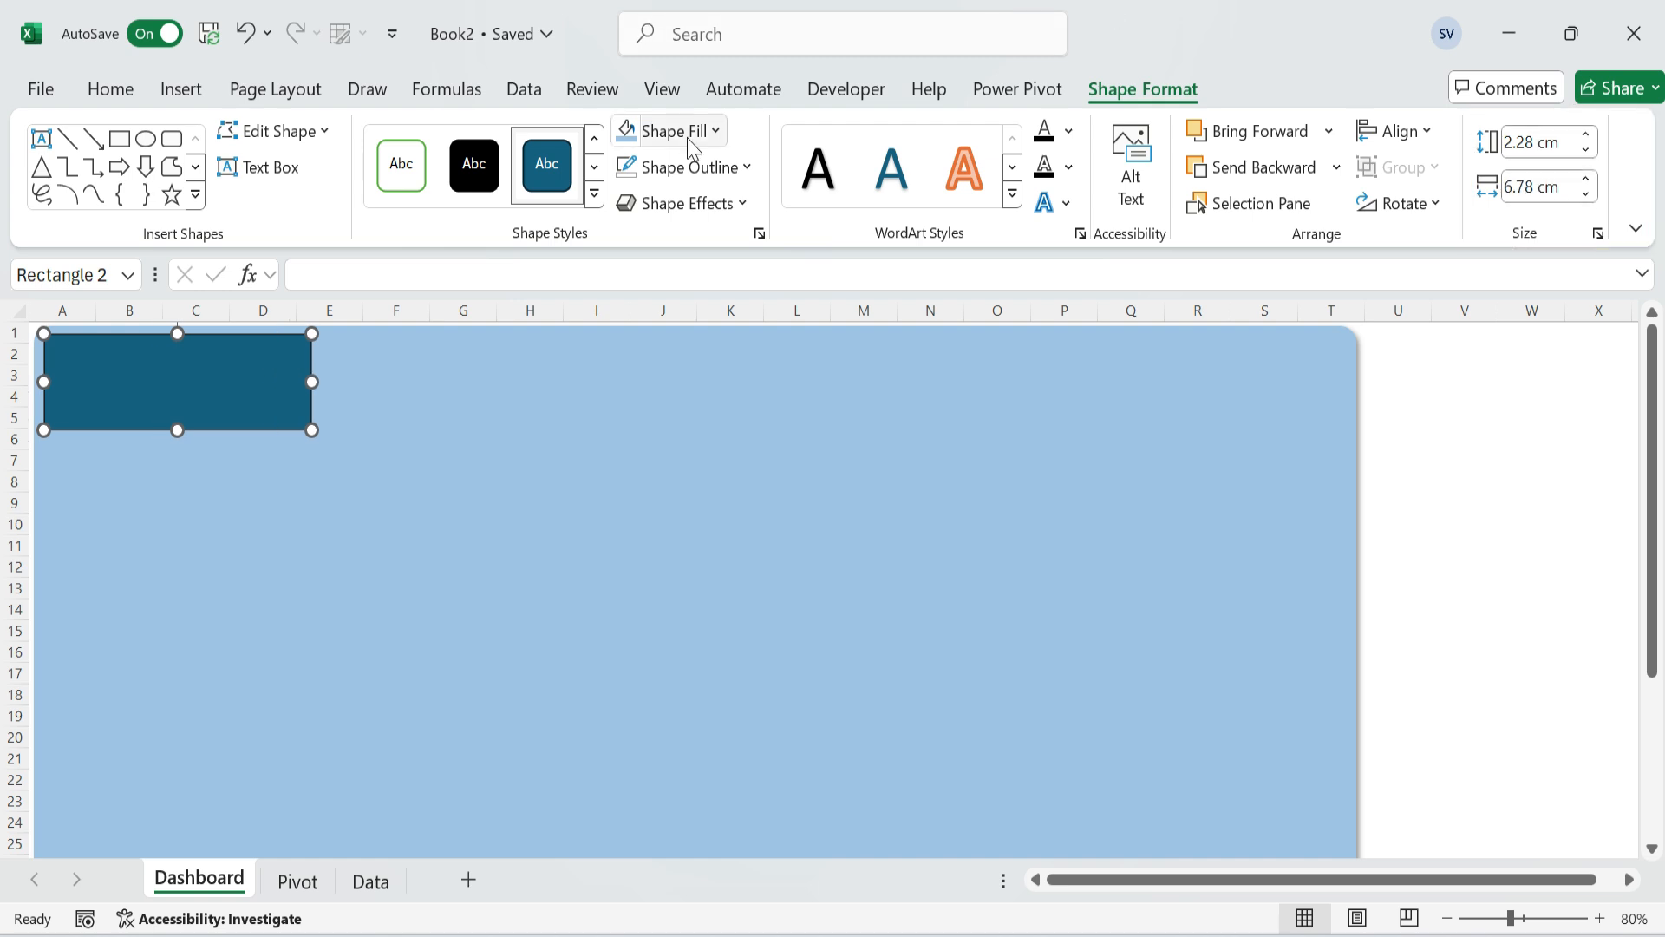
Remove the small rectangle's outline and fill it with custom colour #002060.
click(746, 168)
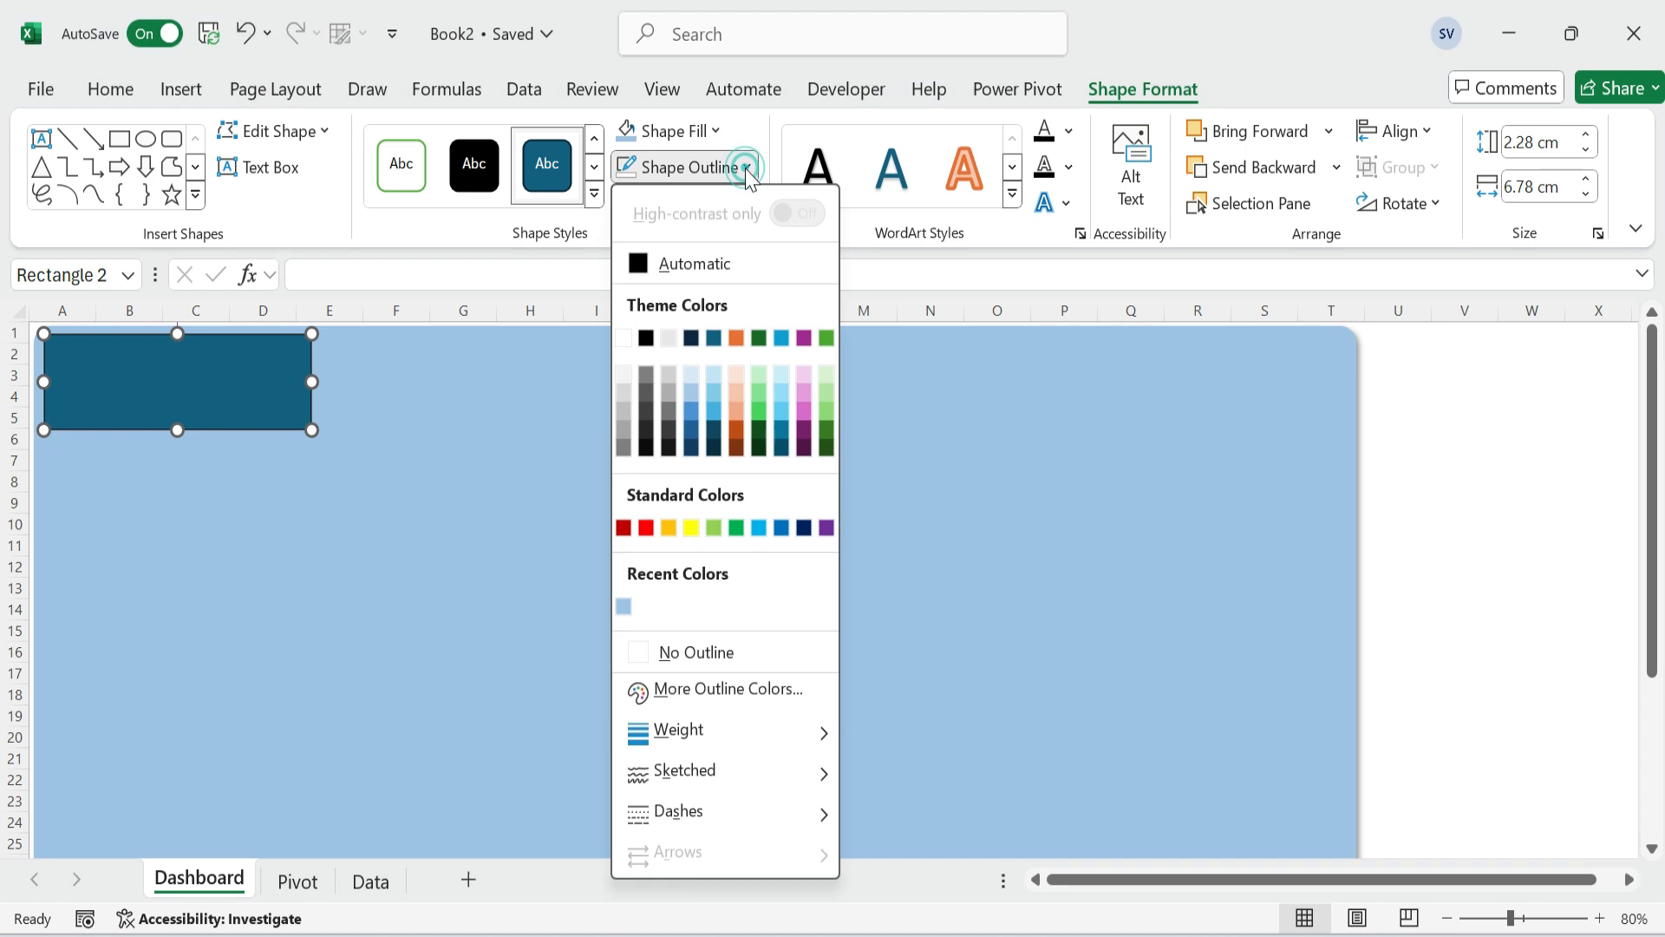
click(718, 657)
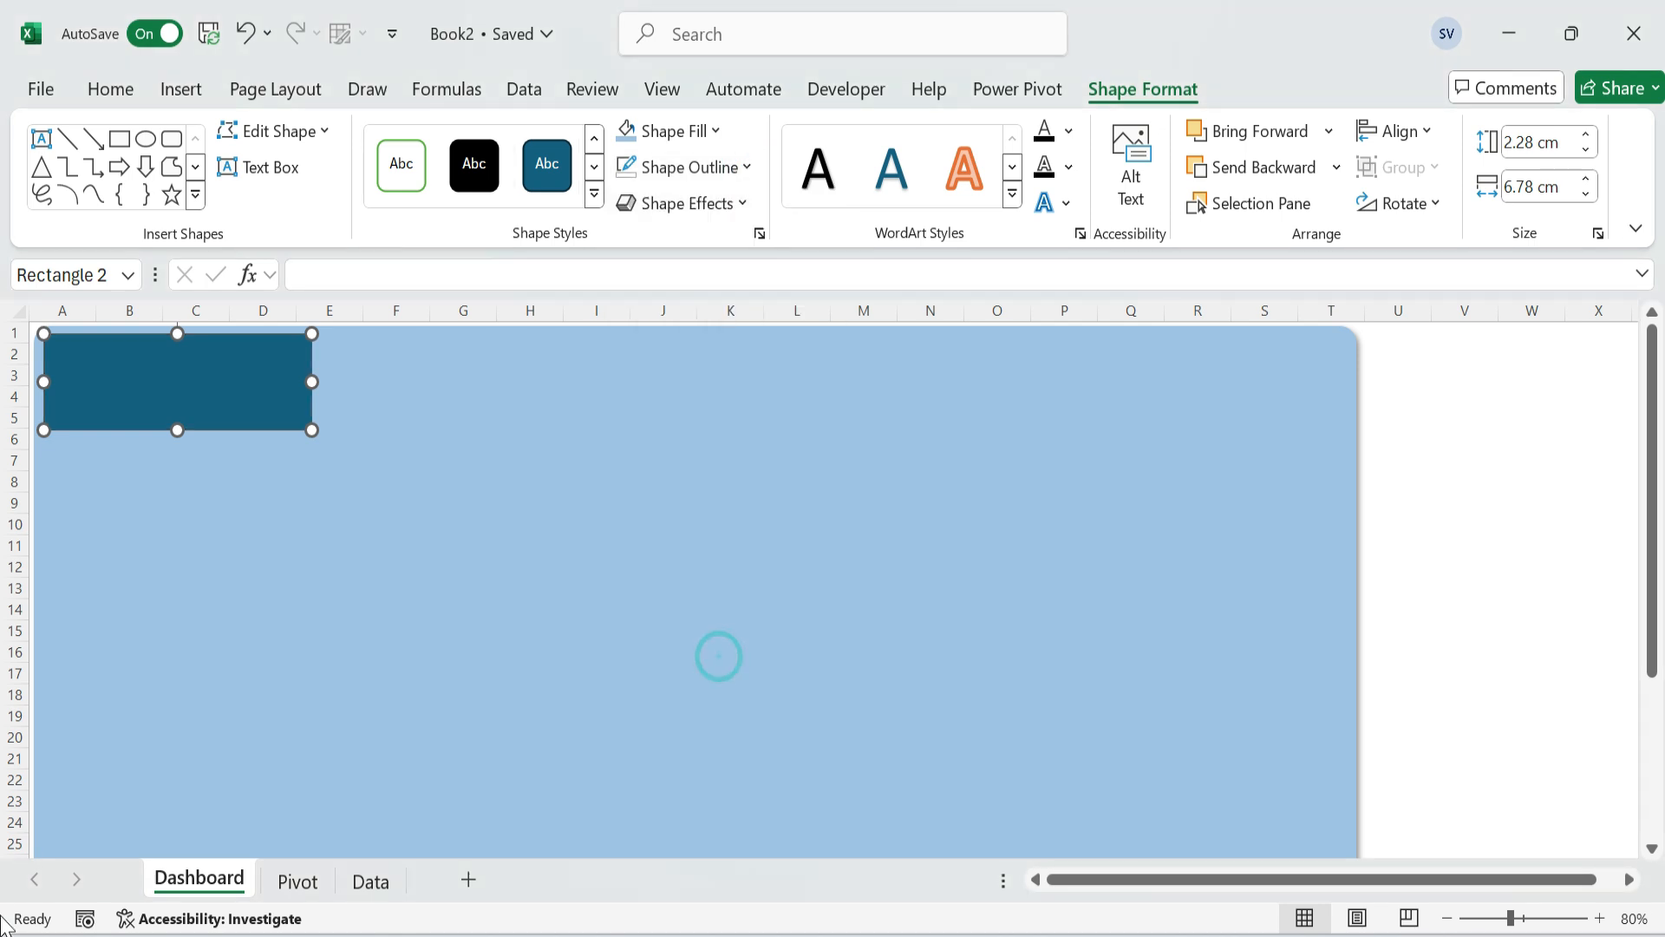
click(176, 371)
click(717, 131)
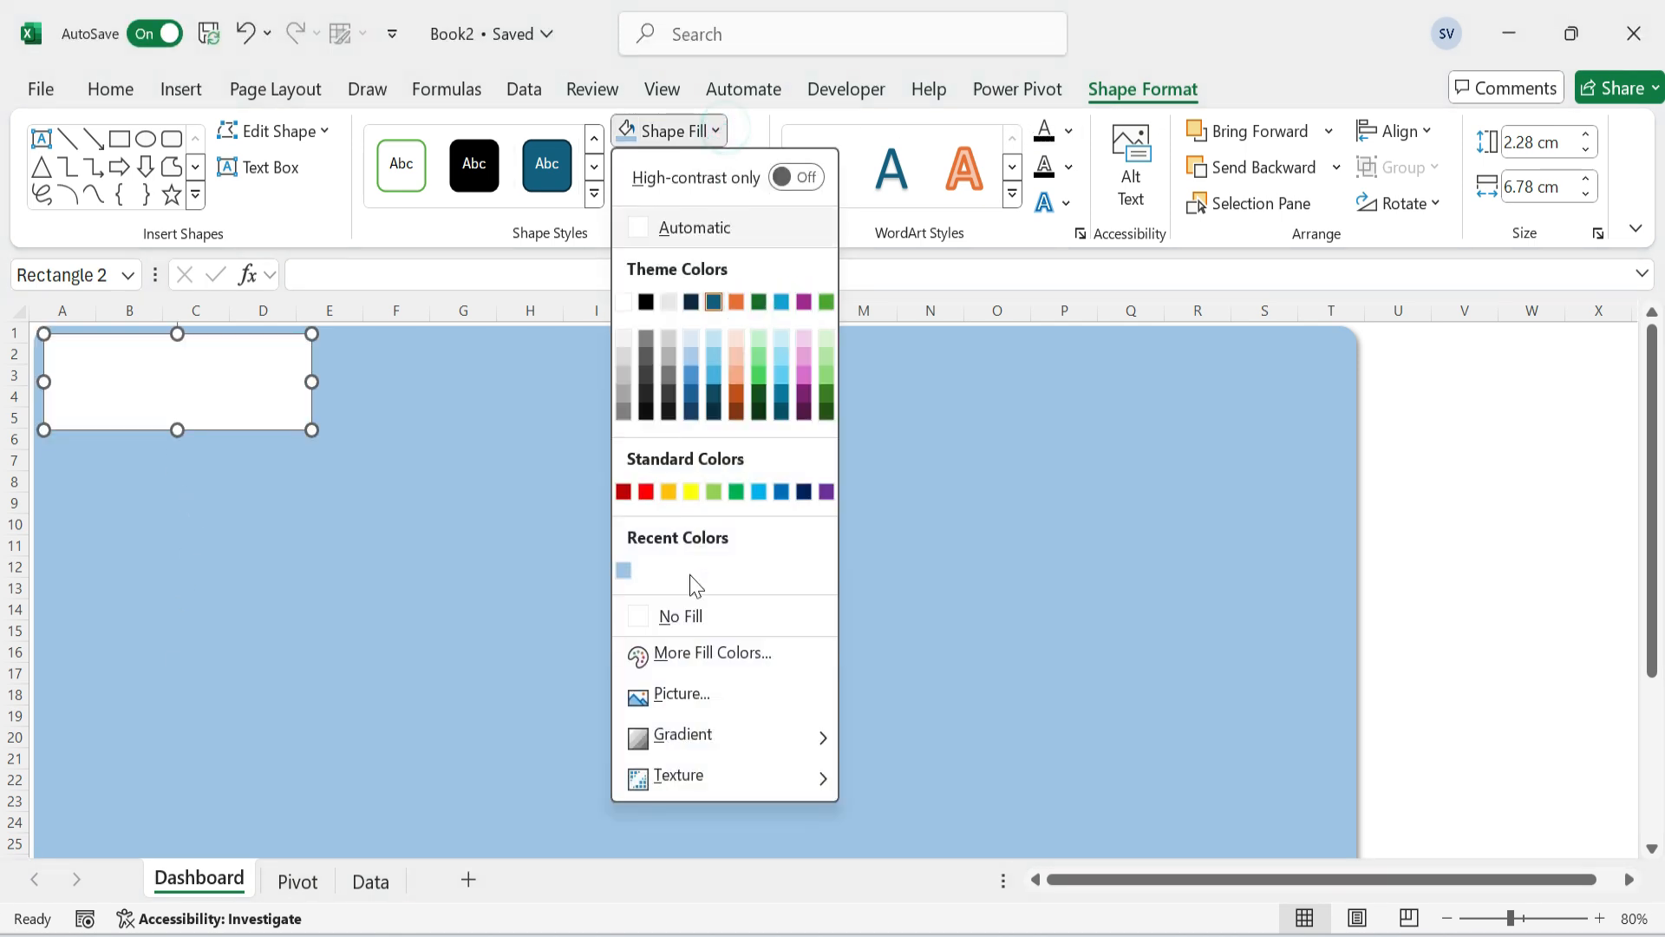
click(735, 661)
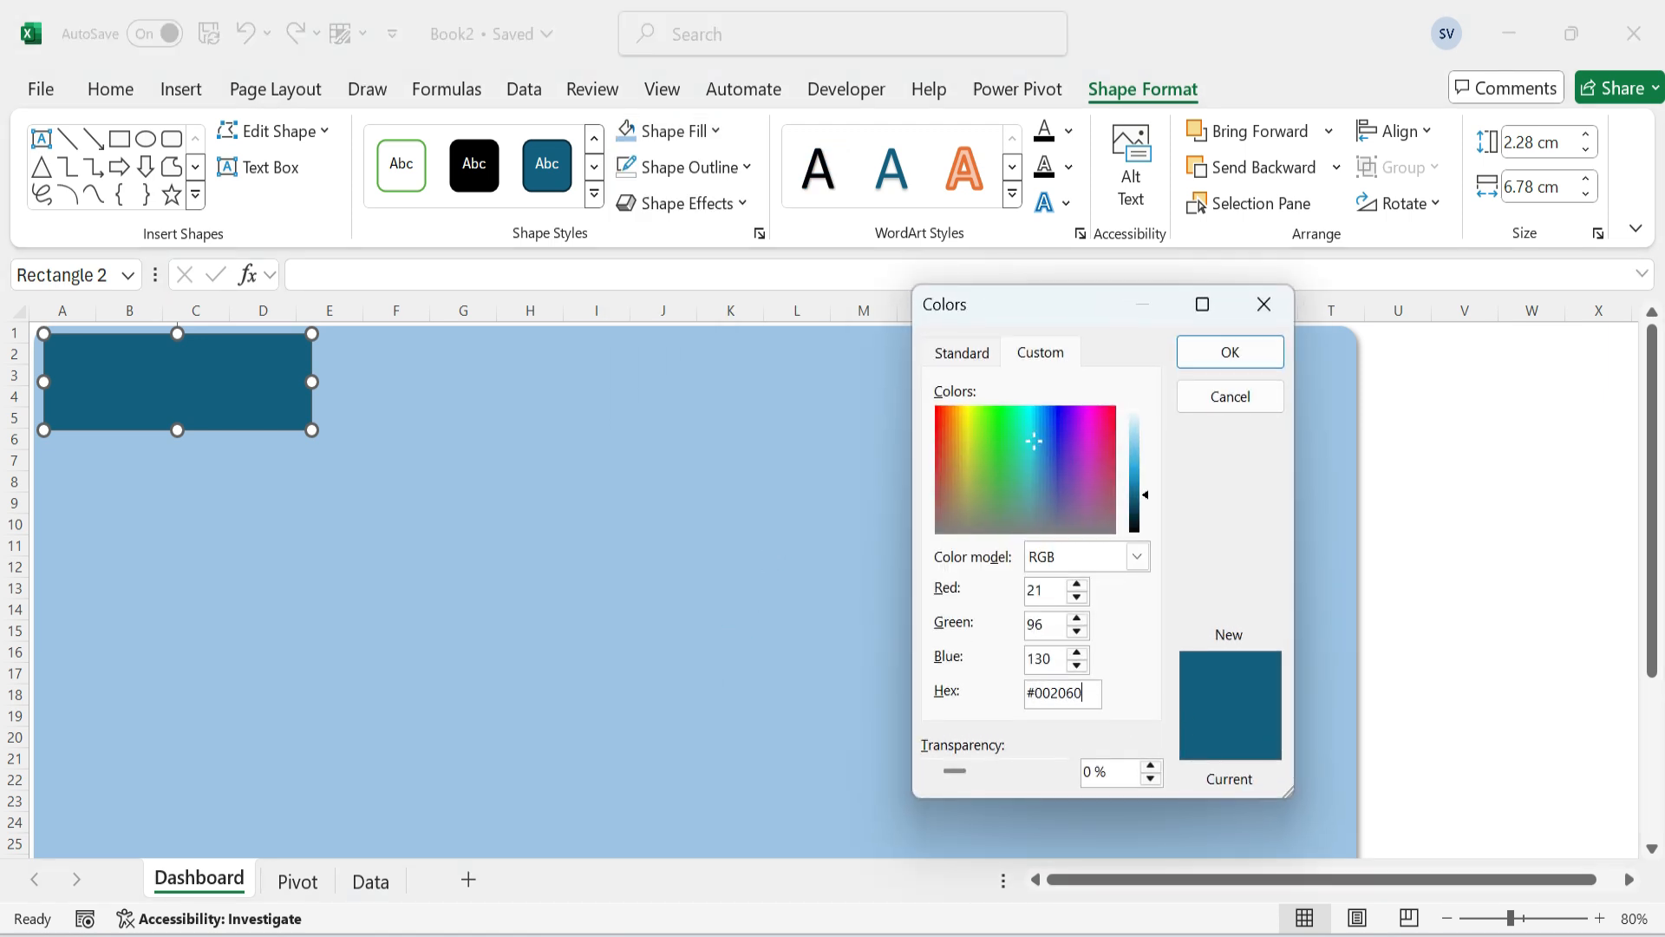
key(Return)
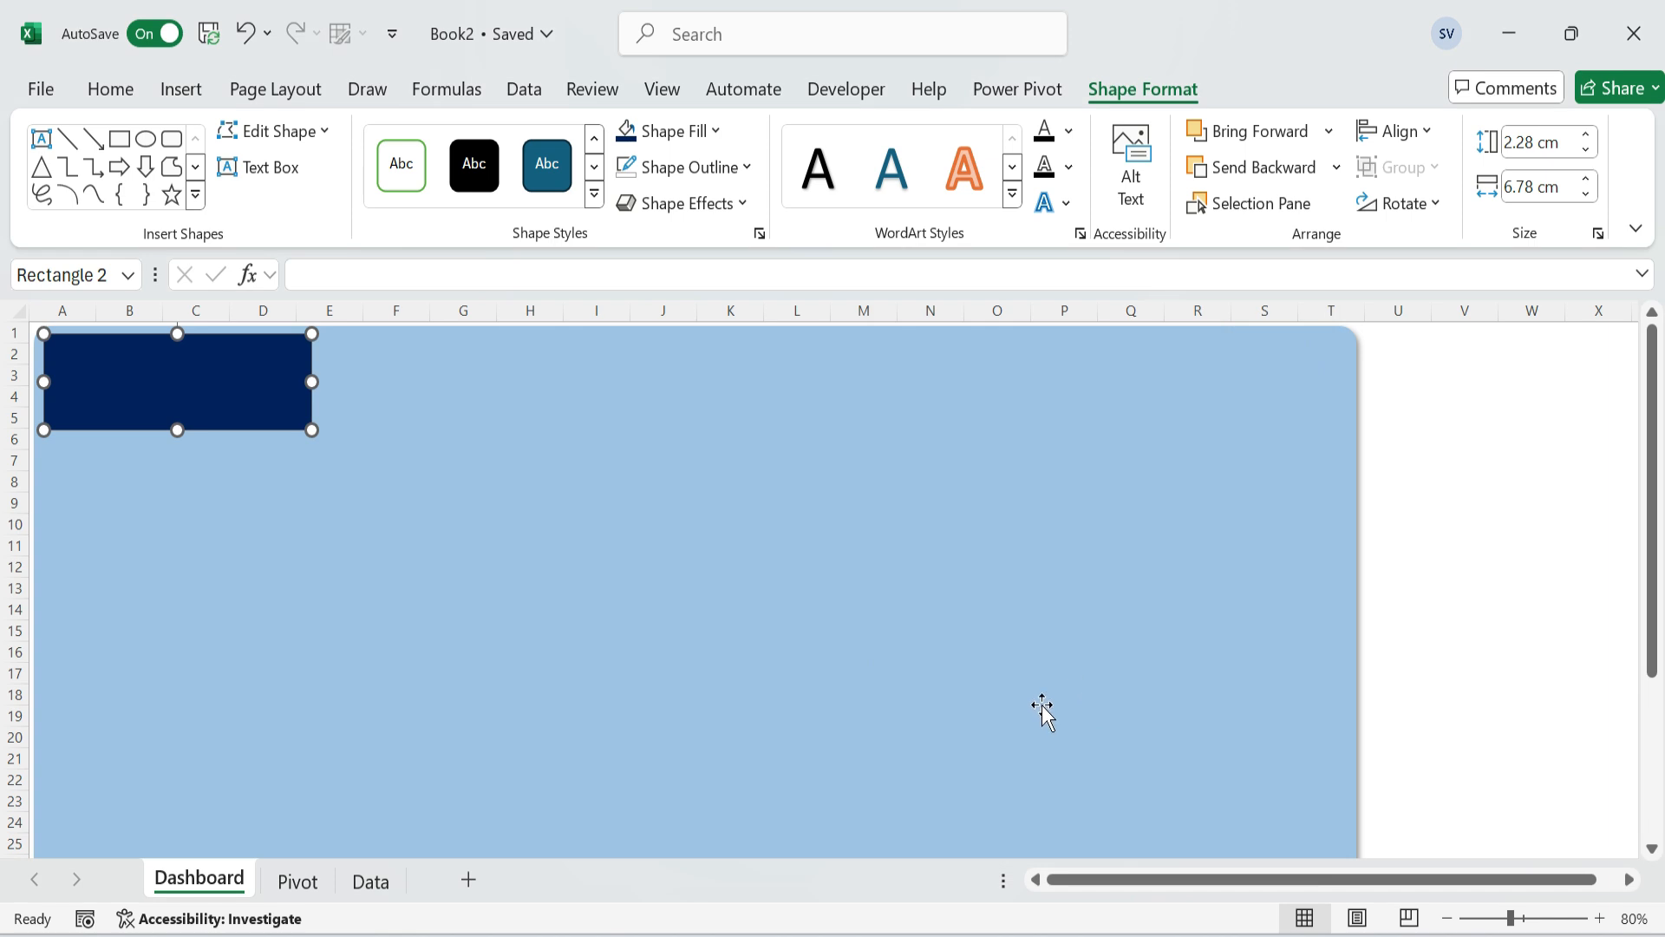
Draw a parallelogram about 3.53 cm wide and 3.77 cm high beside the navy rectangle on the light blue background.
click(474, 450)
click(229, 382)
drag(213, 392, 212, 392)
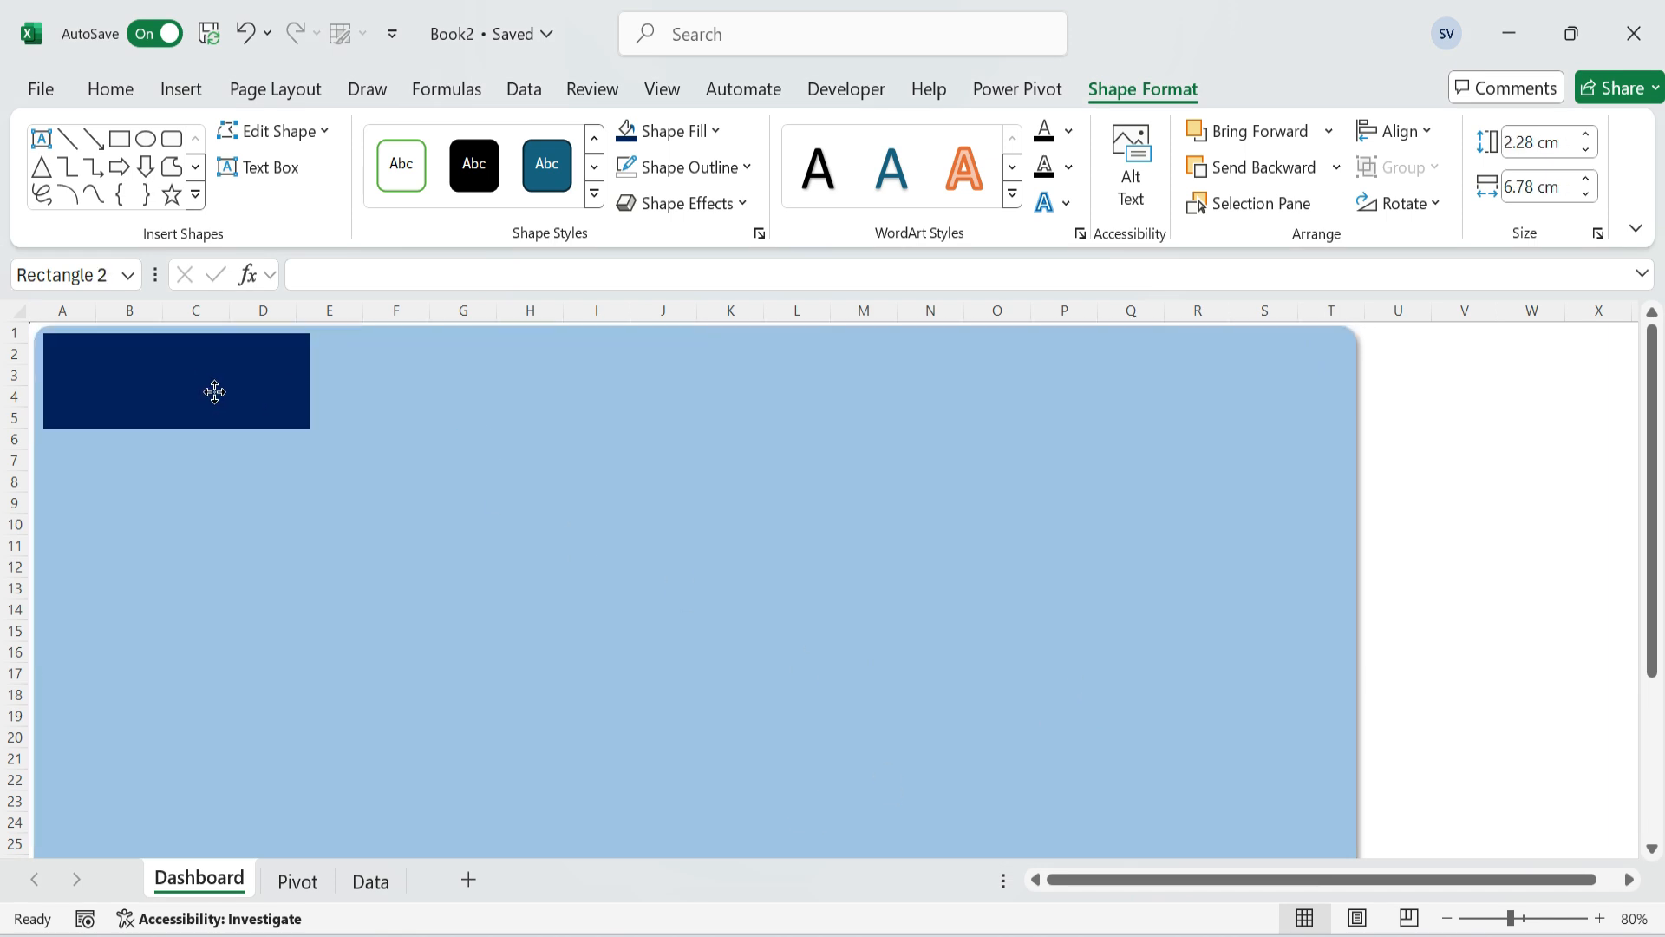
drag(213, 392, 214, 392)
click(182, 89)
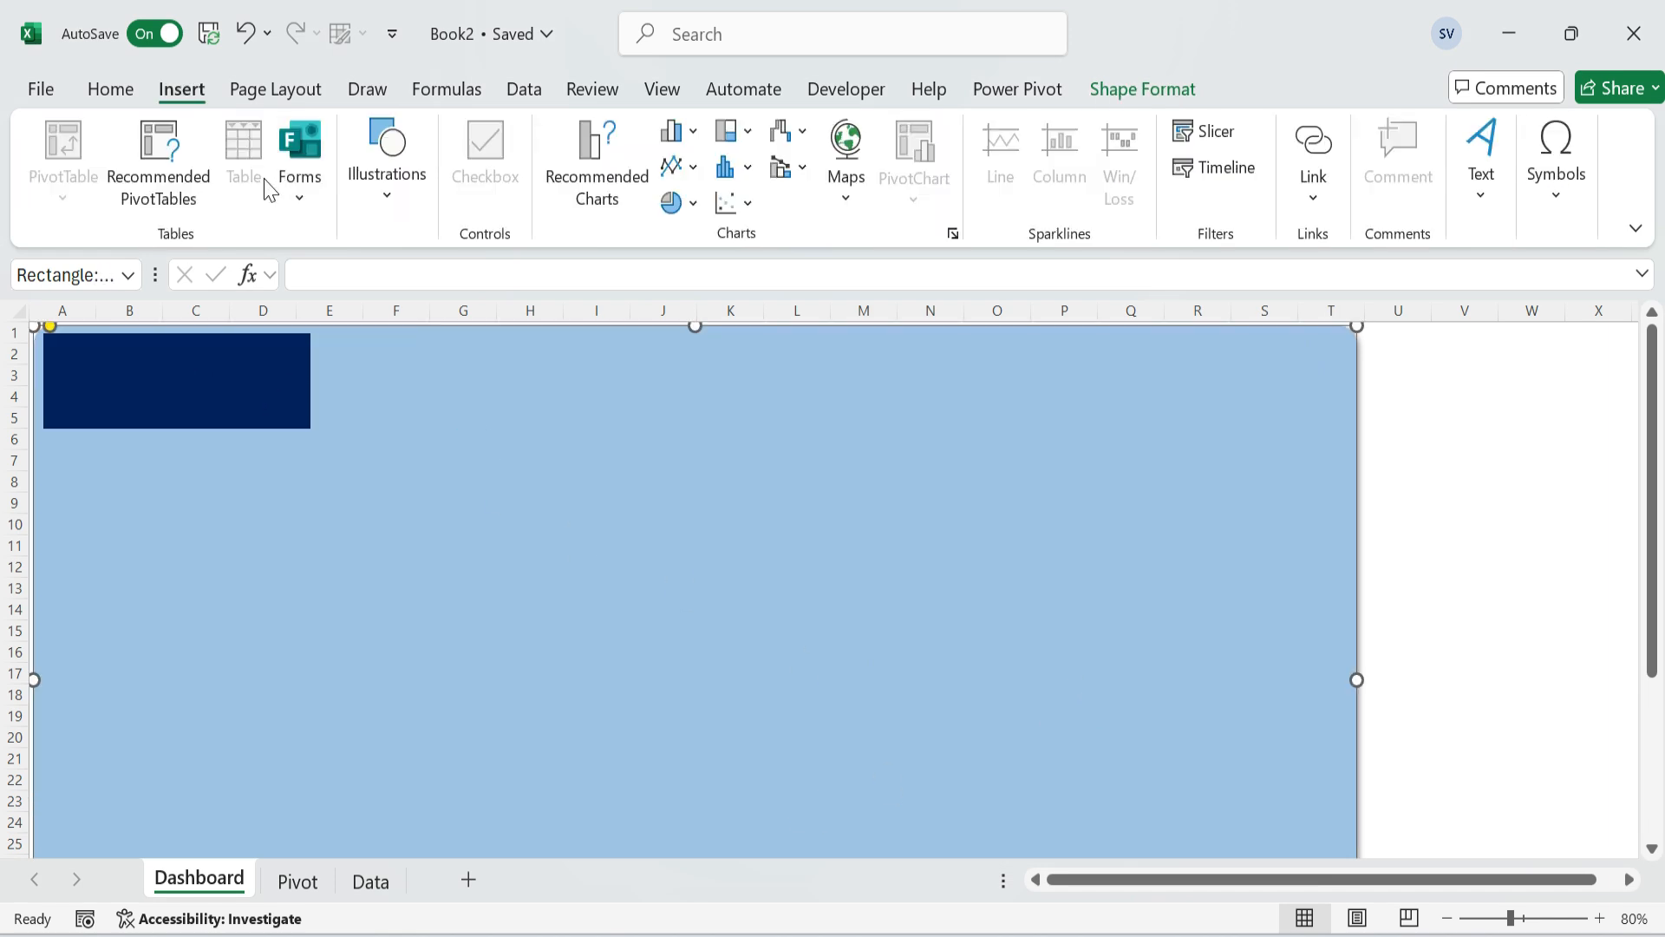
click(396, 198)
click(433, 338)
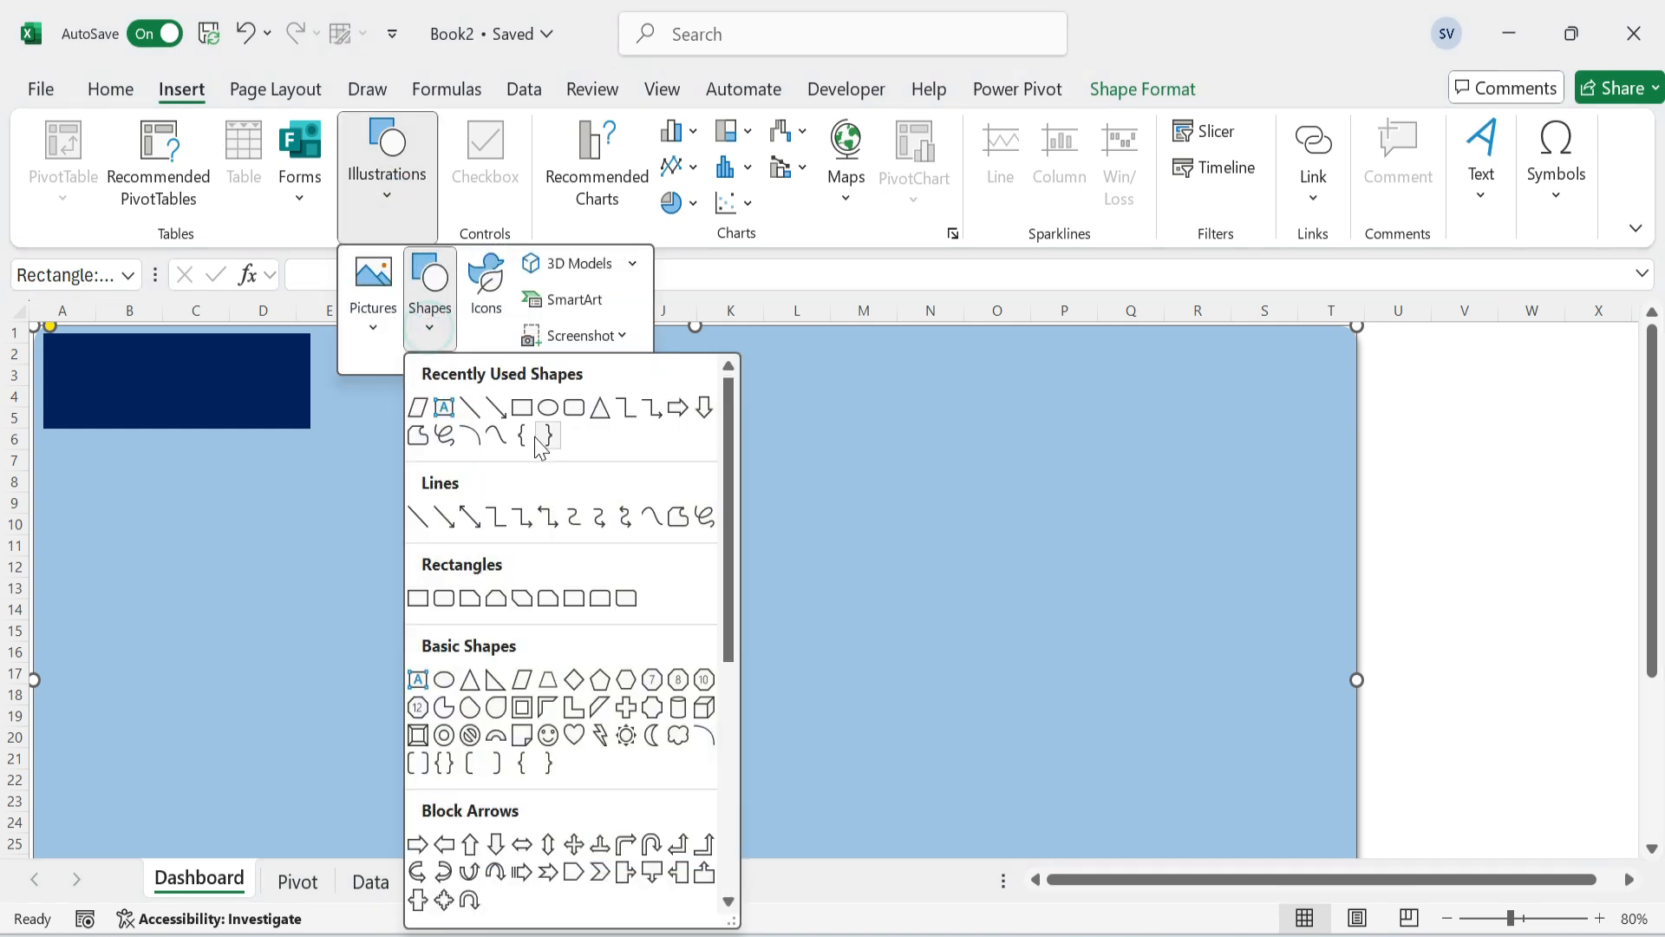
click(523, 683)
drag(401, 370, 541, 528)
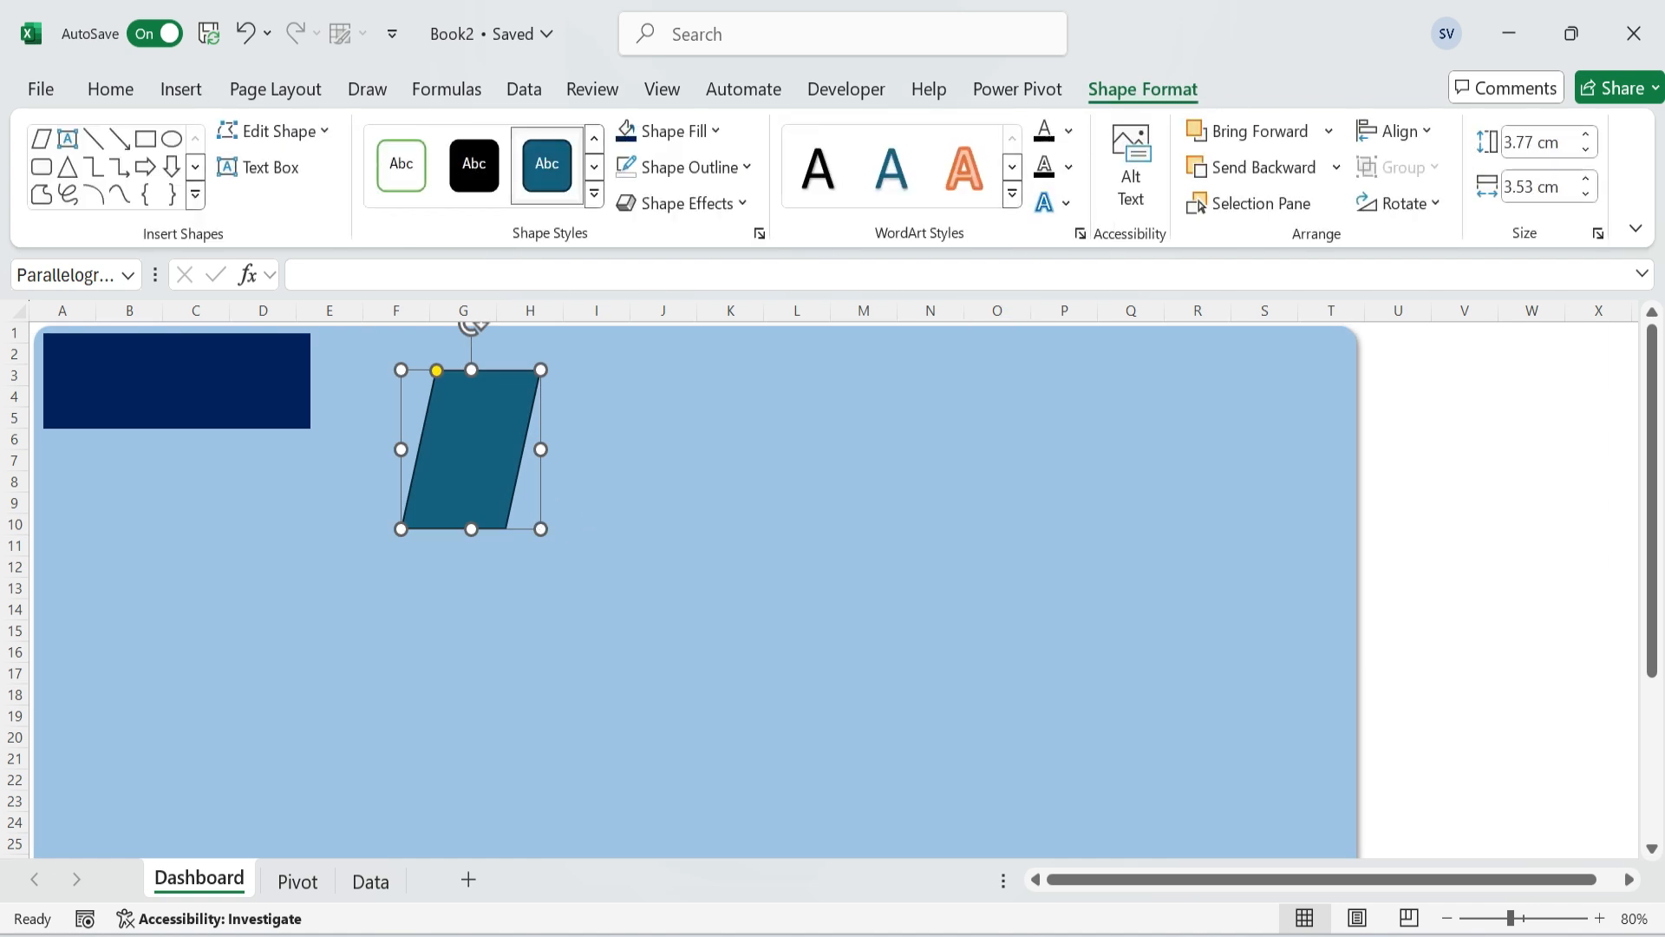
Set the parallelogram's height to 2.9 cm and its width to 3.66 cm.
click(1533, 143)
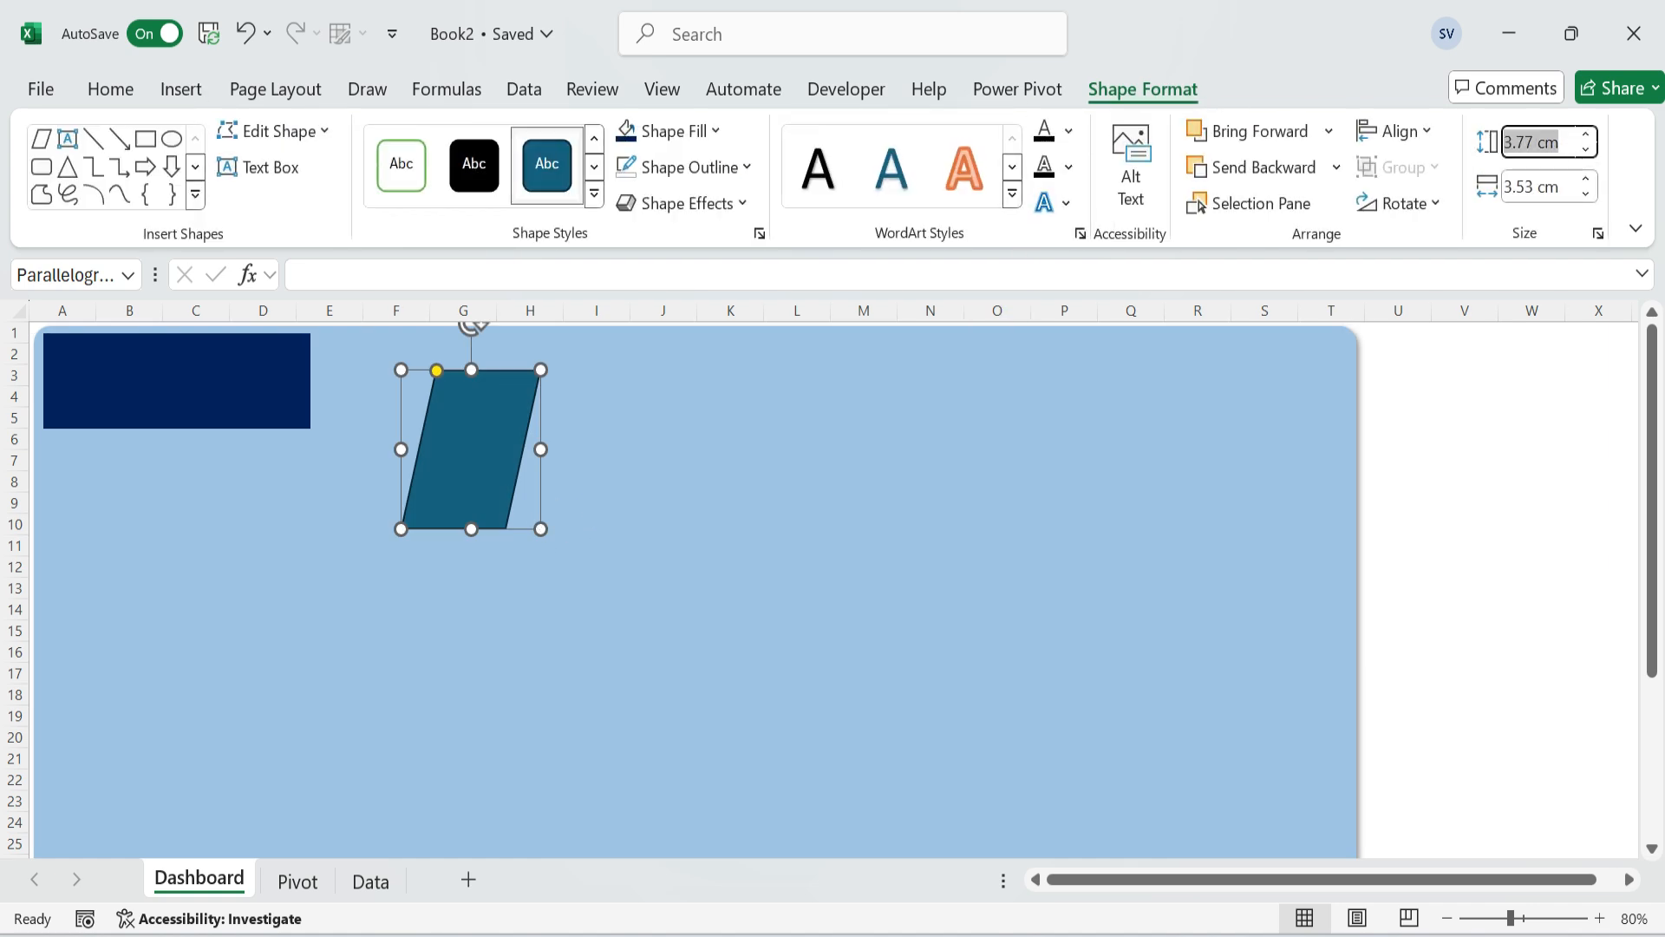
text(2.9)
key(Tab)
text(6)
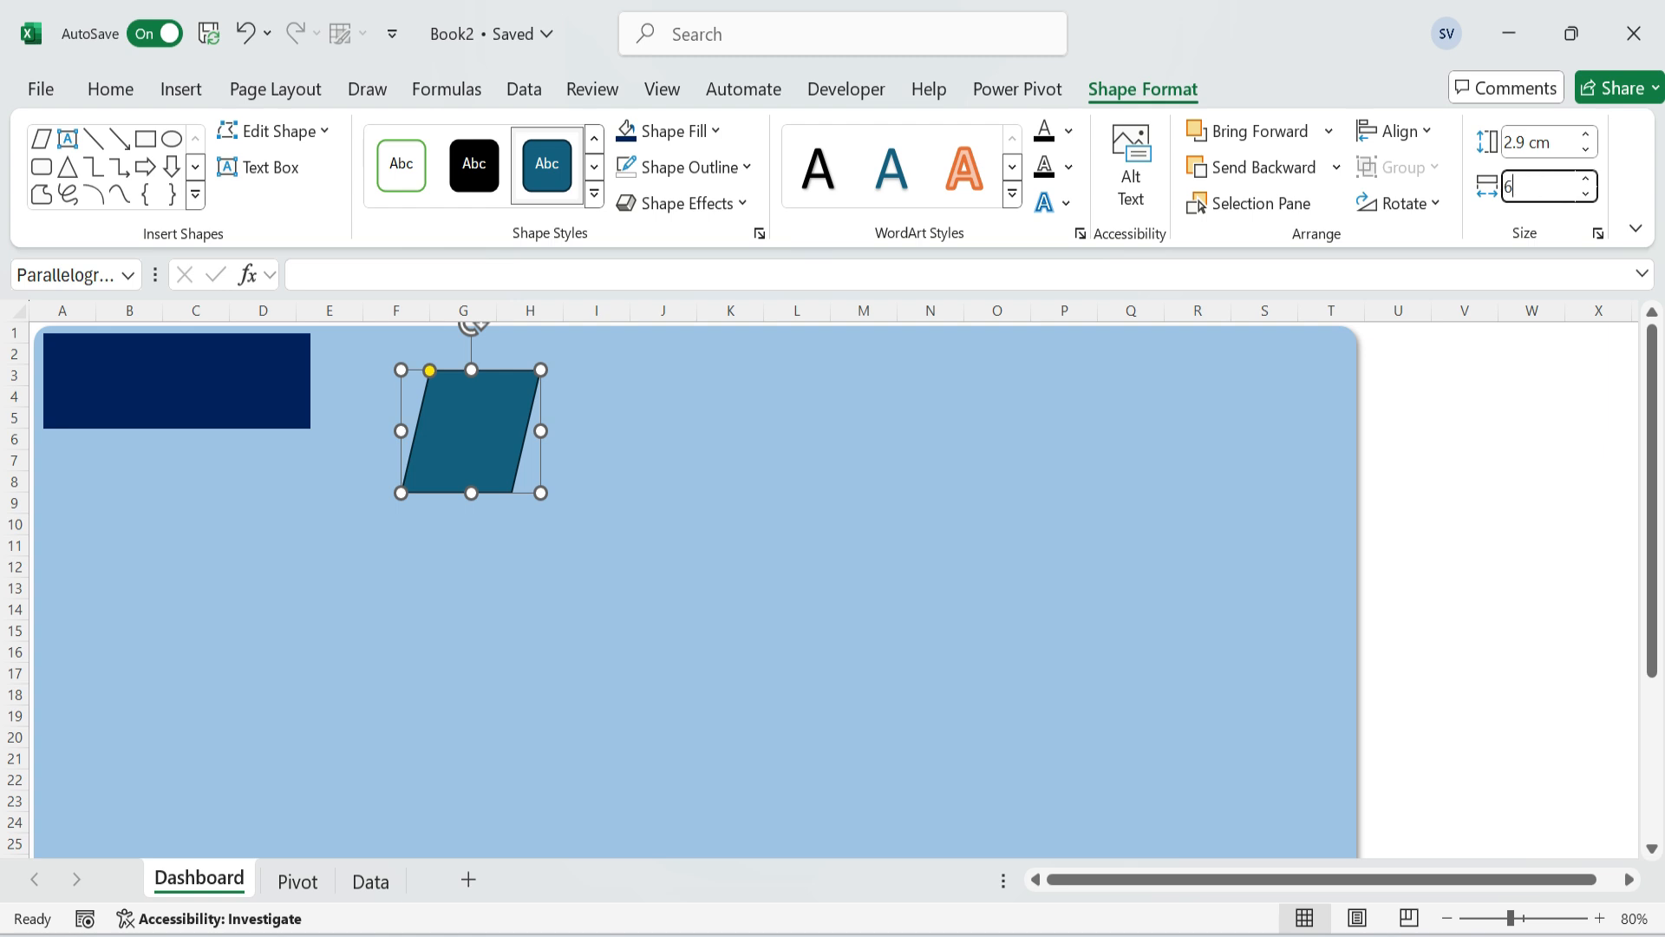
text(.66)
key(Return)
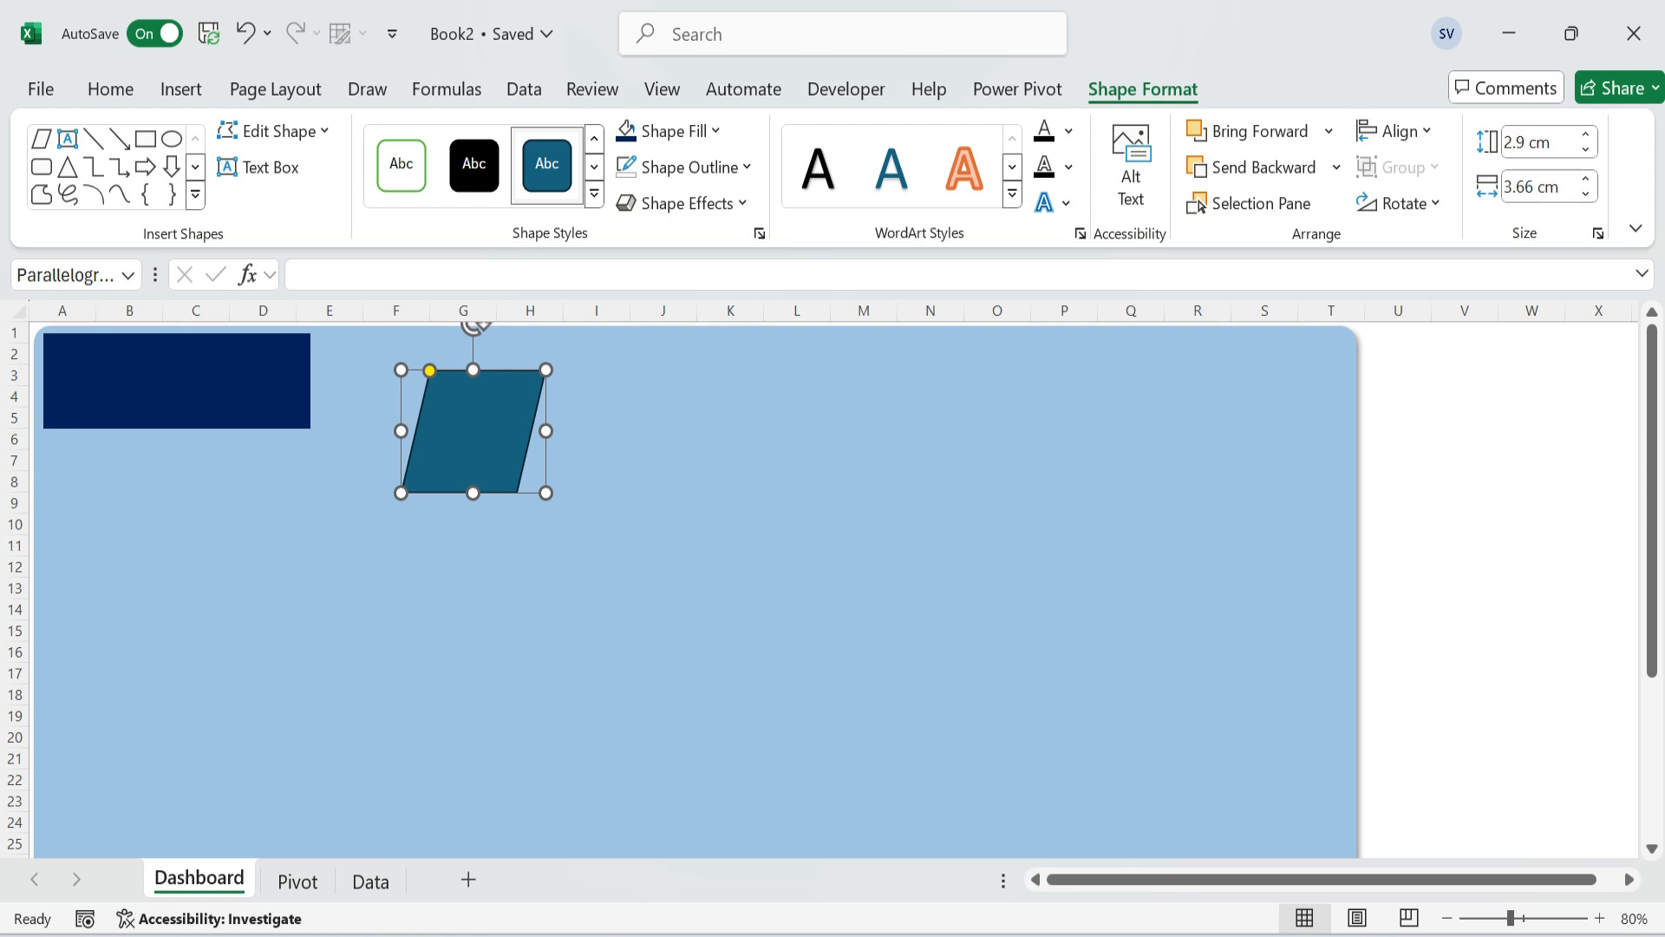
Fill the parallelogram with the same navy, increase its slant and join it to the navy rectangle's right end with top edges aligned.
click(628, 131)
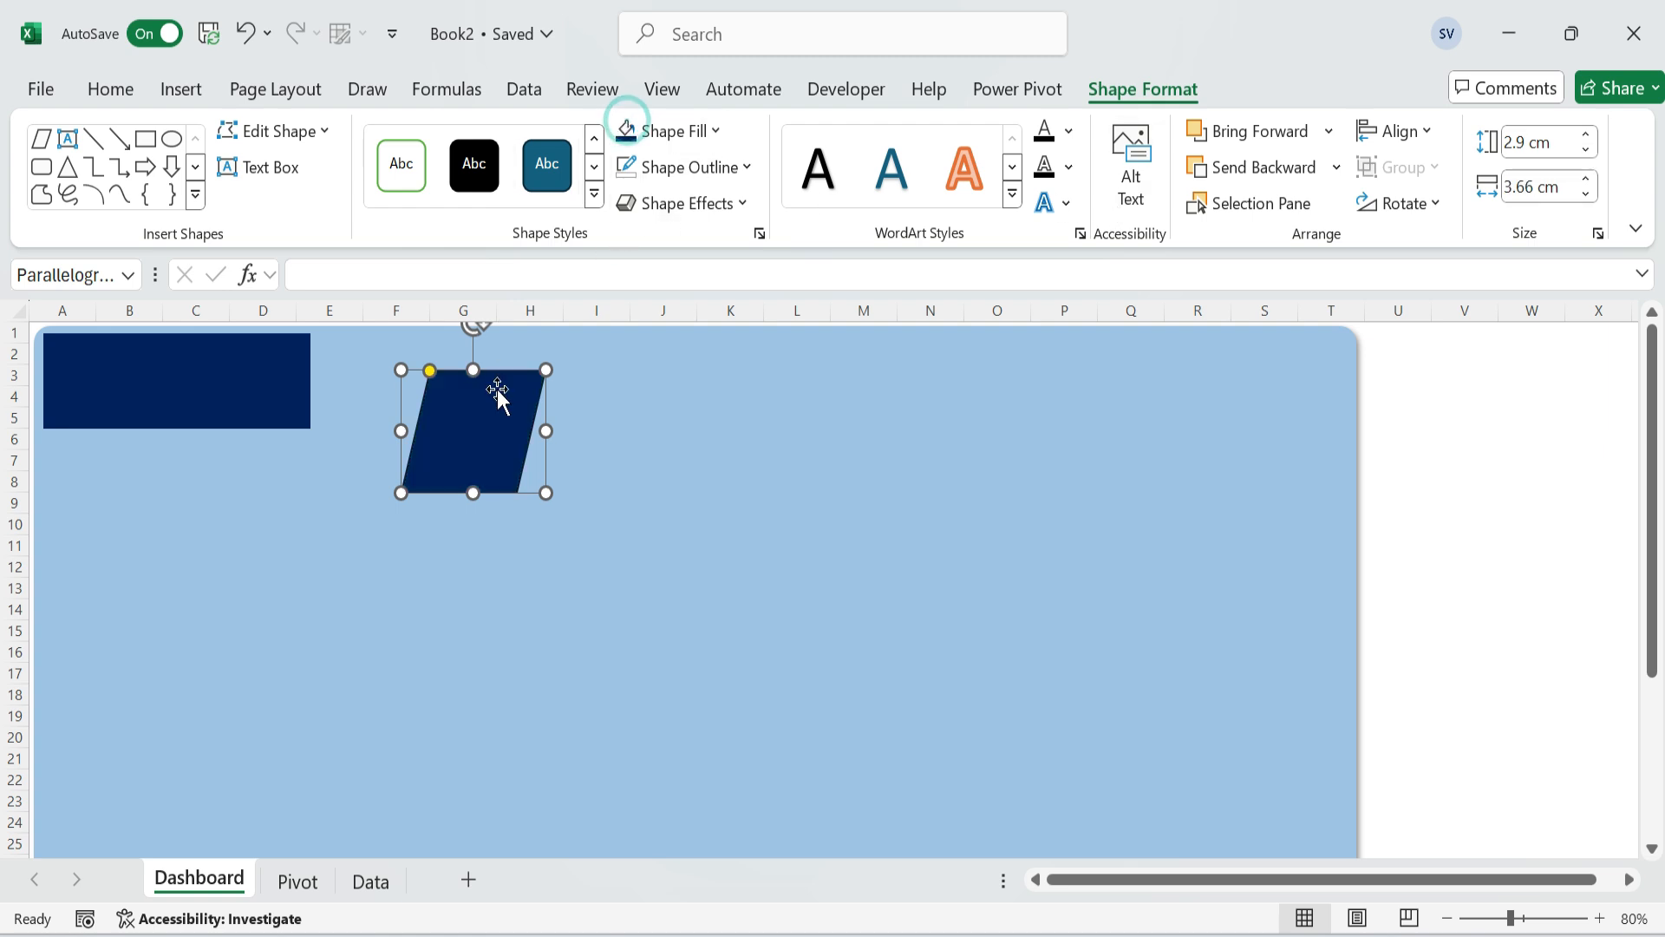
drag(432, 369, 312, 382)
click(520, 429)
click(317, 394)
Remove the parallelogram's outline.
click(744, 167)
click(711, 658)
click(552, 485)
click(313, 391)
click(573, 383)
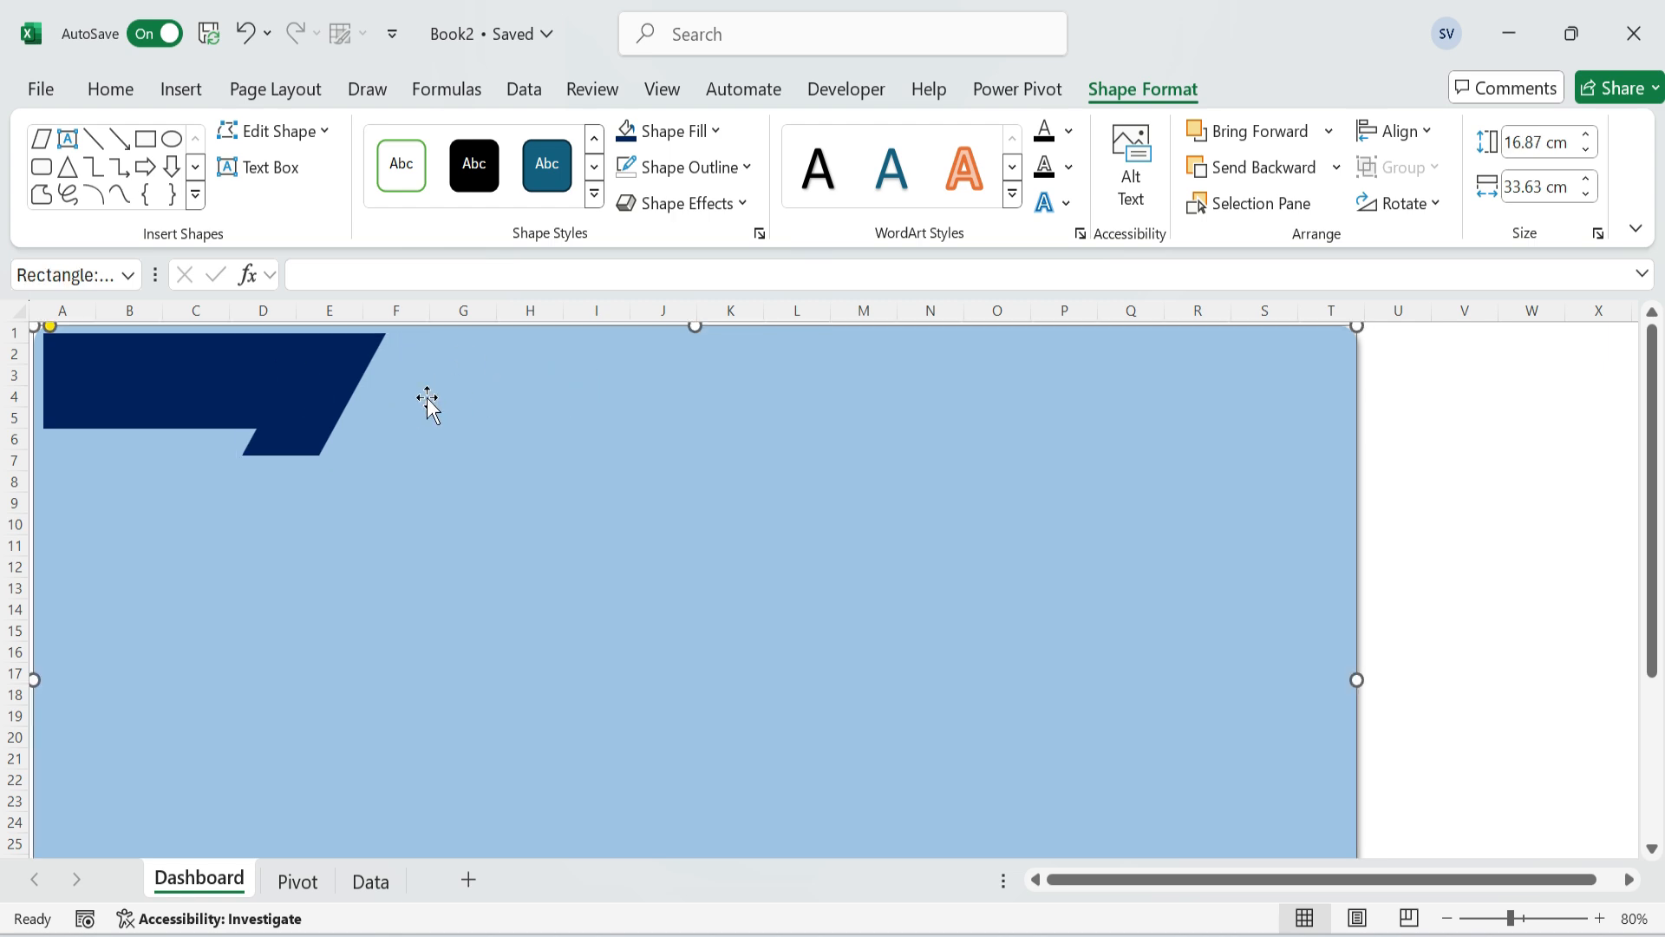
Duplicate the navy rectangle and place the copy to the right of the parallelogram.
click(165, 374)
key(ctrl+d)
drag(165, 375, 505, 428)
Set the duplicated rectangle's height to 0.69 cm and its width to 26 cm.
click(1535, 142)
text(0.69)
key(Tab)
text(26)
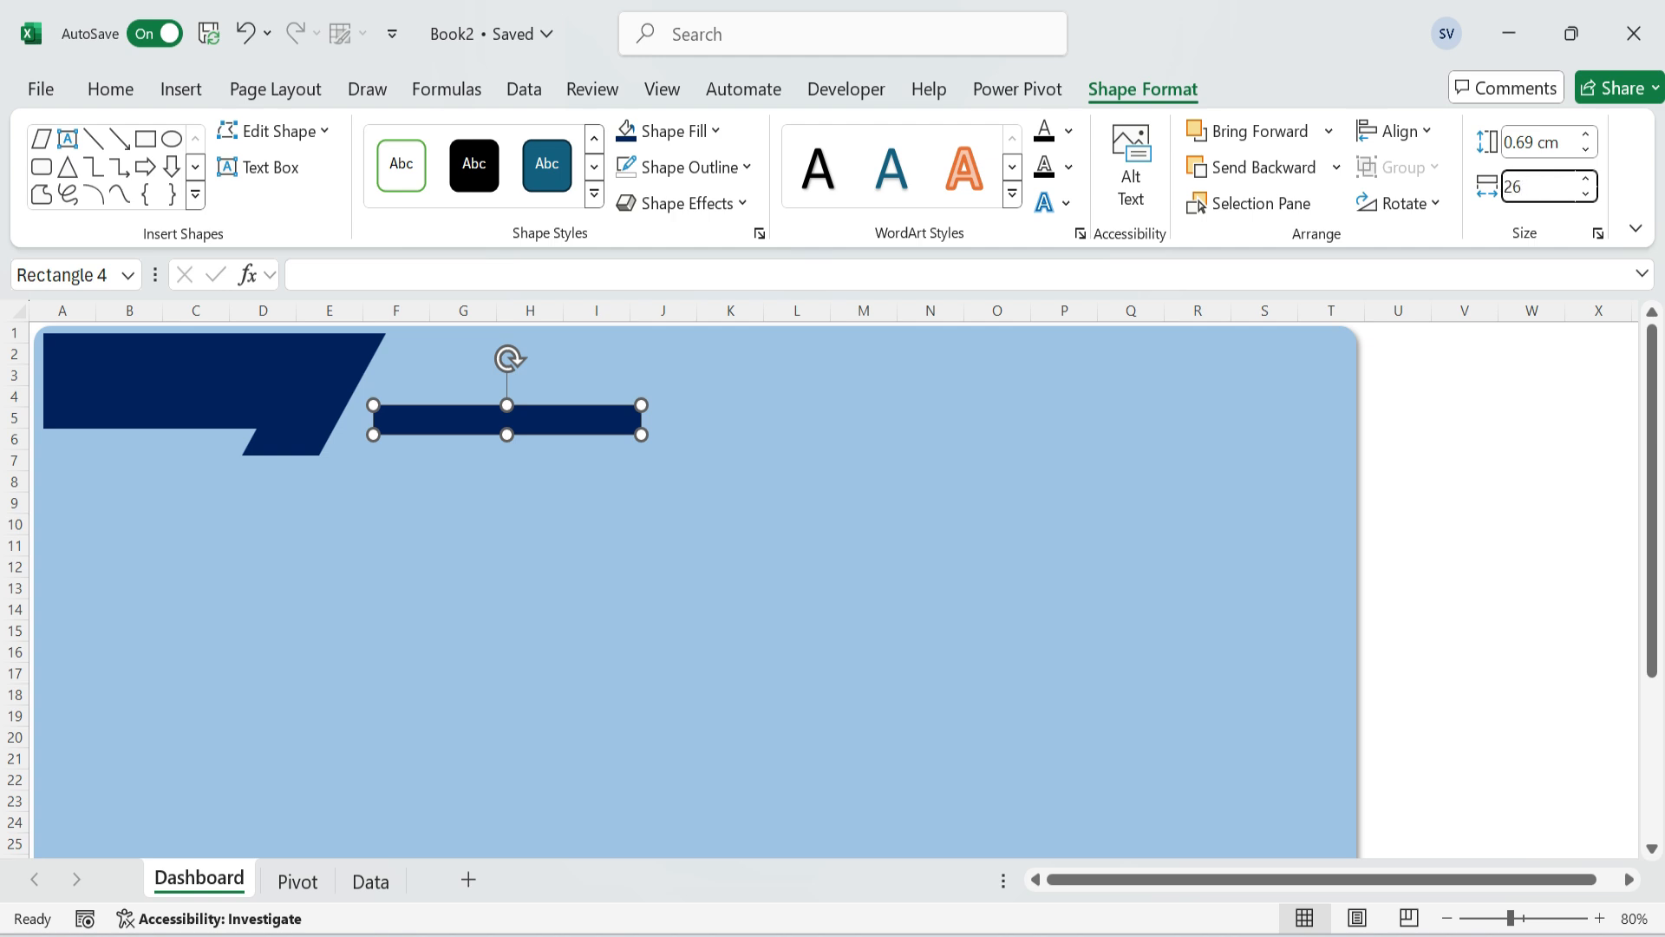
key(Return)
Move the thin navy bar flush with the parallelogram's lower edge so it runs to the background's right edge.
drag(860, 418, 792, 439)
click(913, 475)
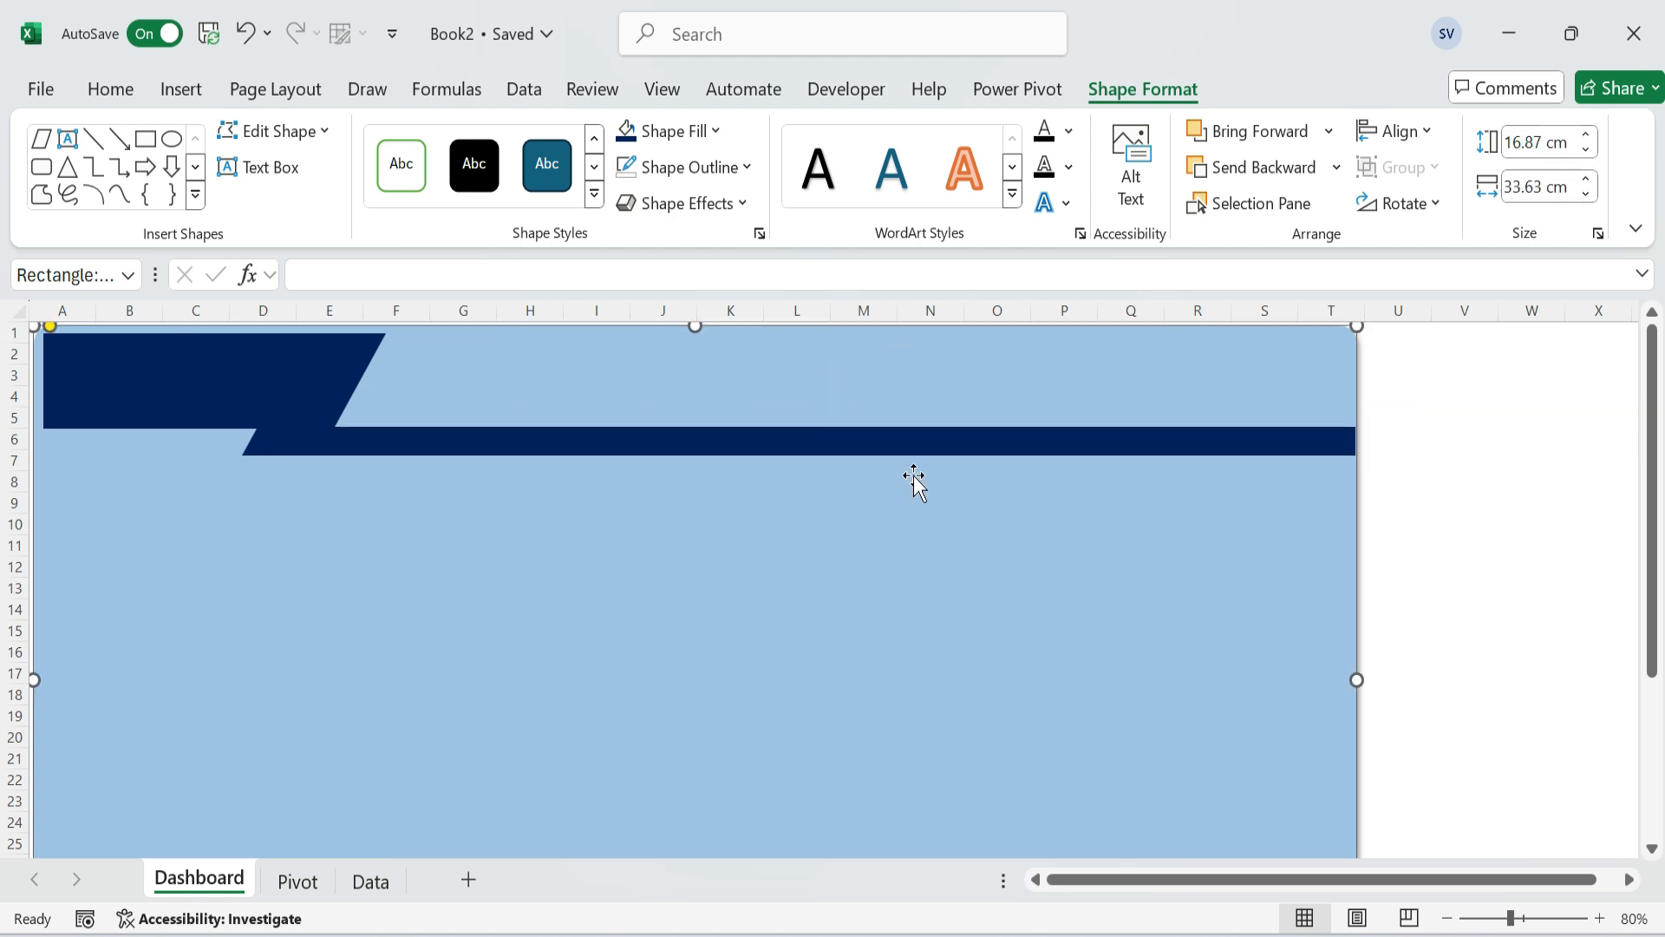
click(803, 582)
click(564, 437)
click(547, 579)
click(514, 439)
click(507, 520)
Draw a text box about 22.89 cm wide and 1.65 cm high above the thin navy bar.
click(190, 91)
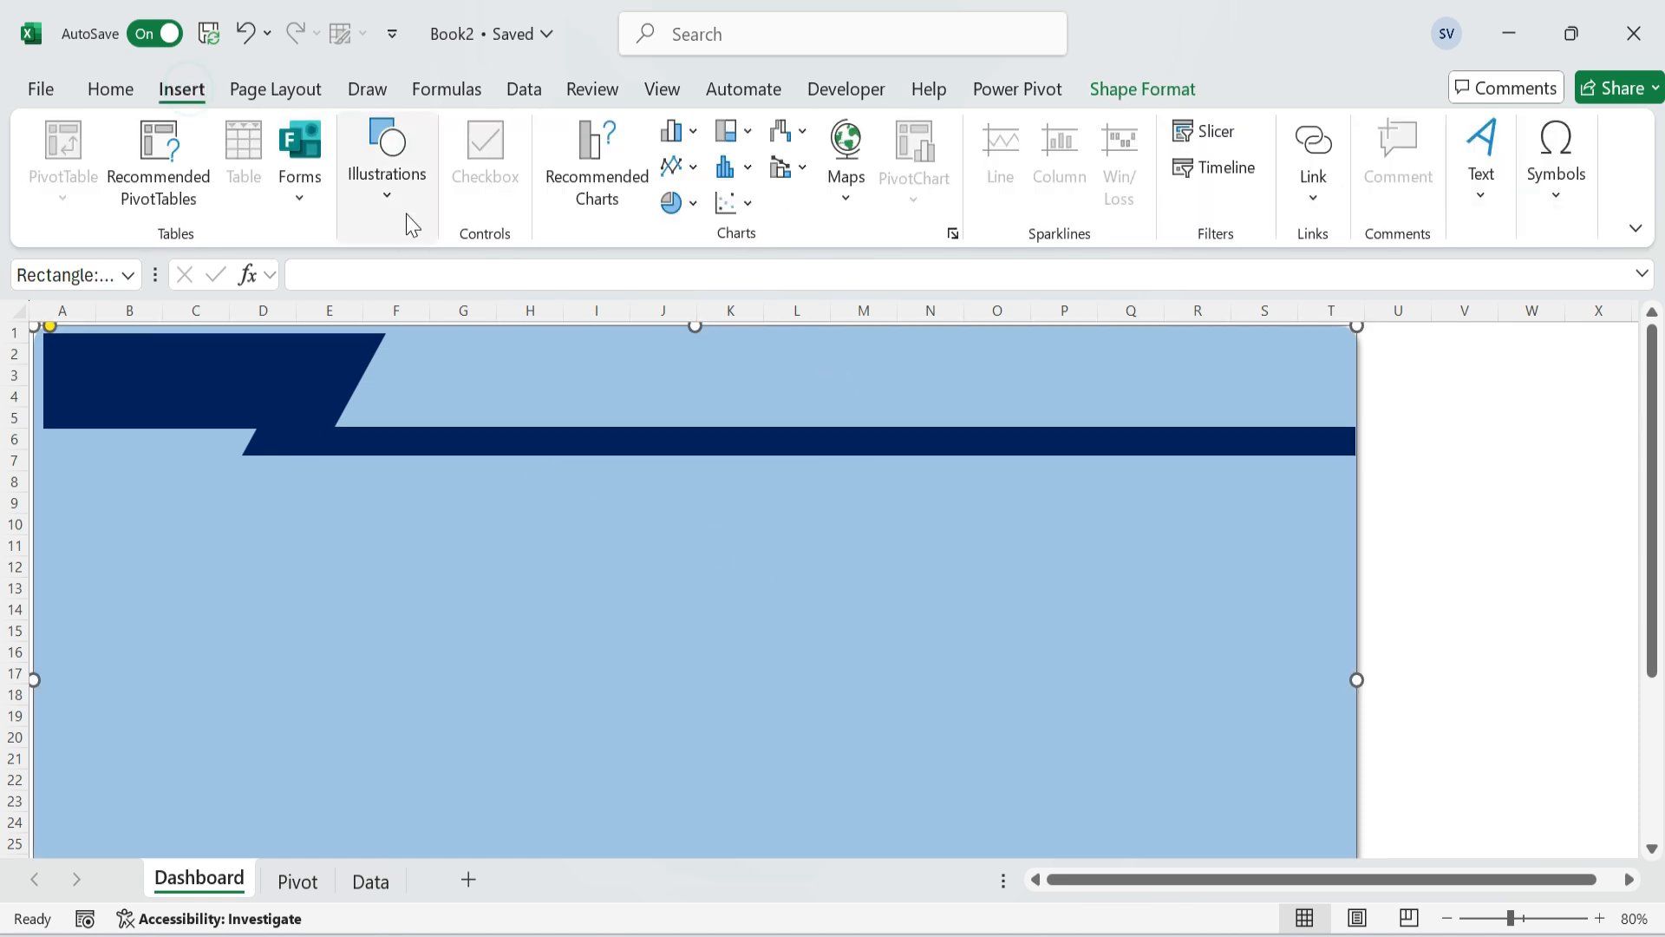
click(387, 207)
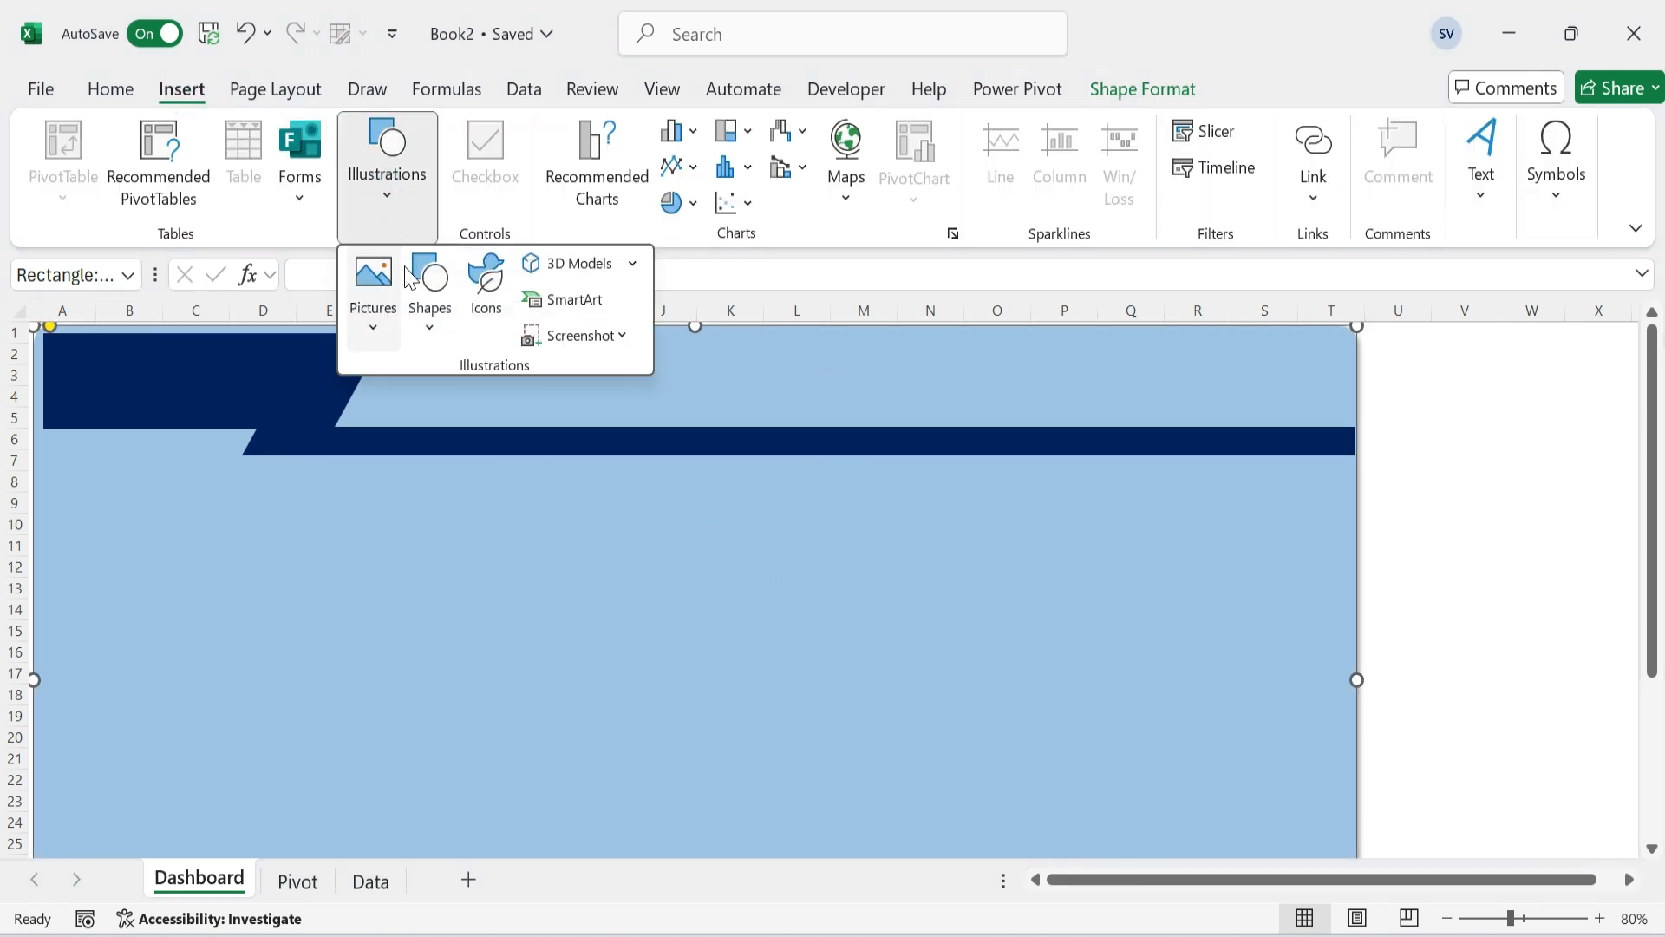
click(429, 320)
click(433, 404)
drag(405, 351, 1305, 420)
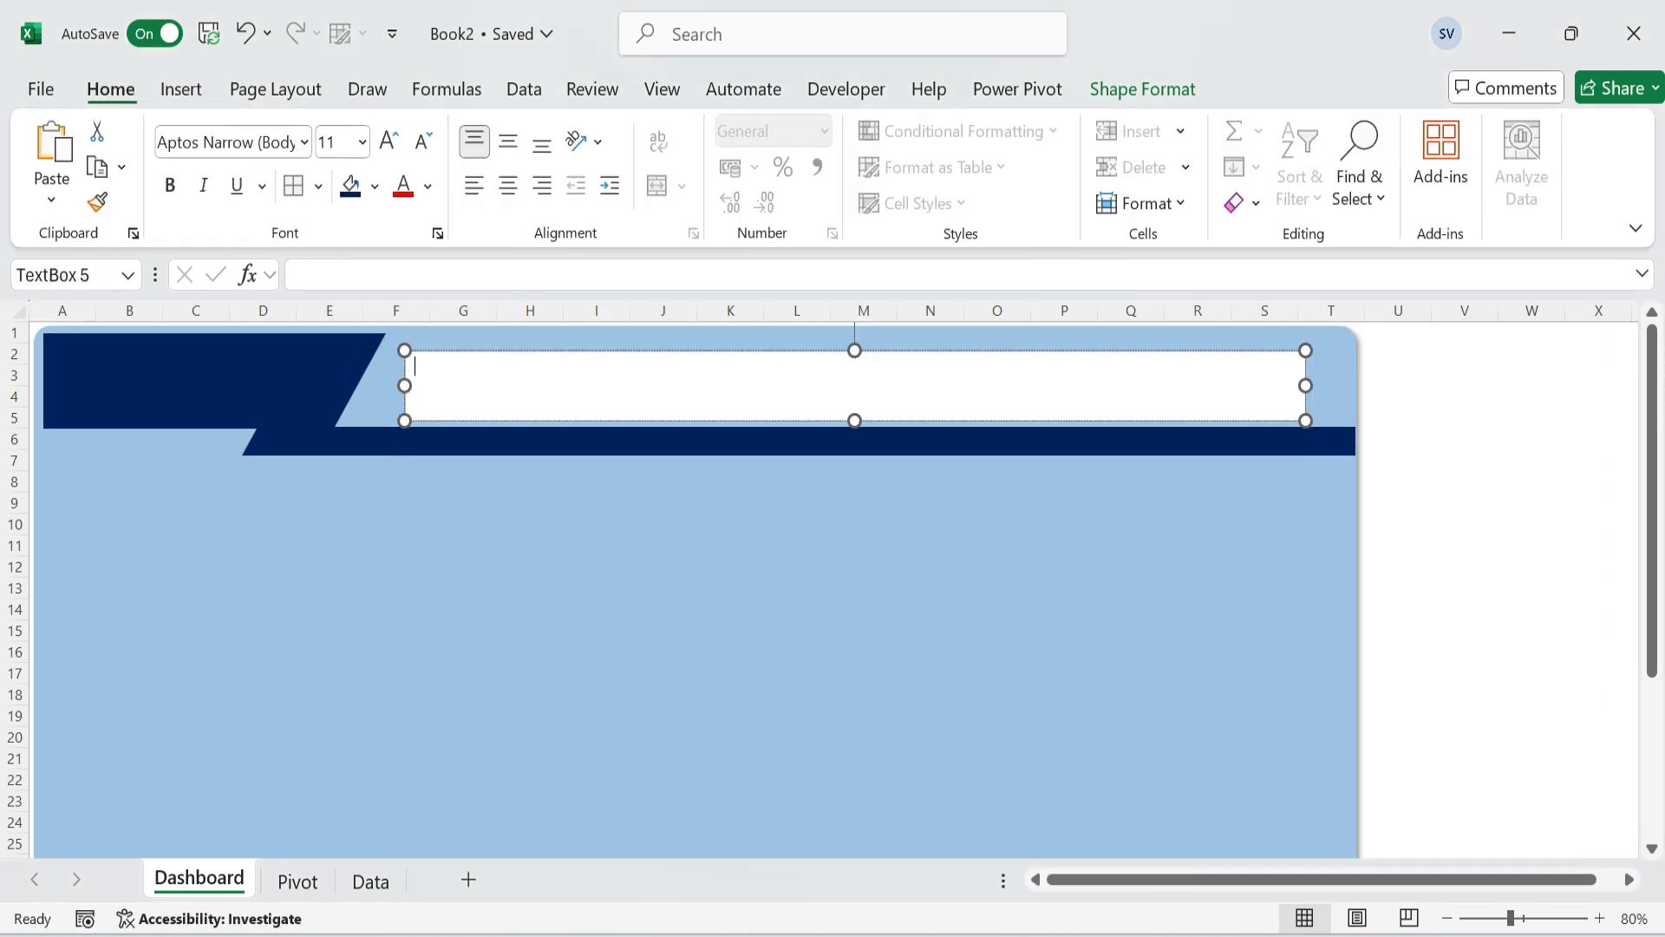
Remove the text box's fill and outline and enter the title SALES DISTRIBUTION DASHBOARD.
click(1143, 88)
click(719, 130)
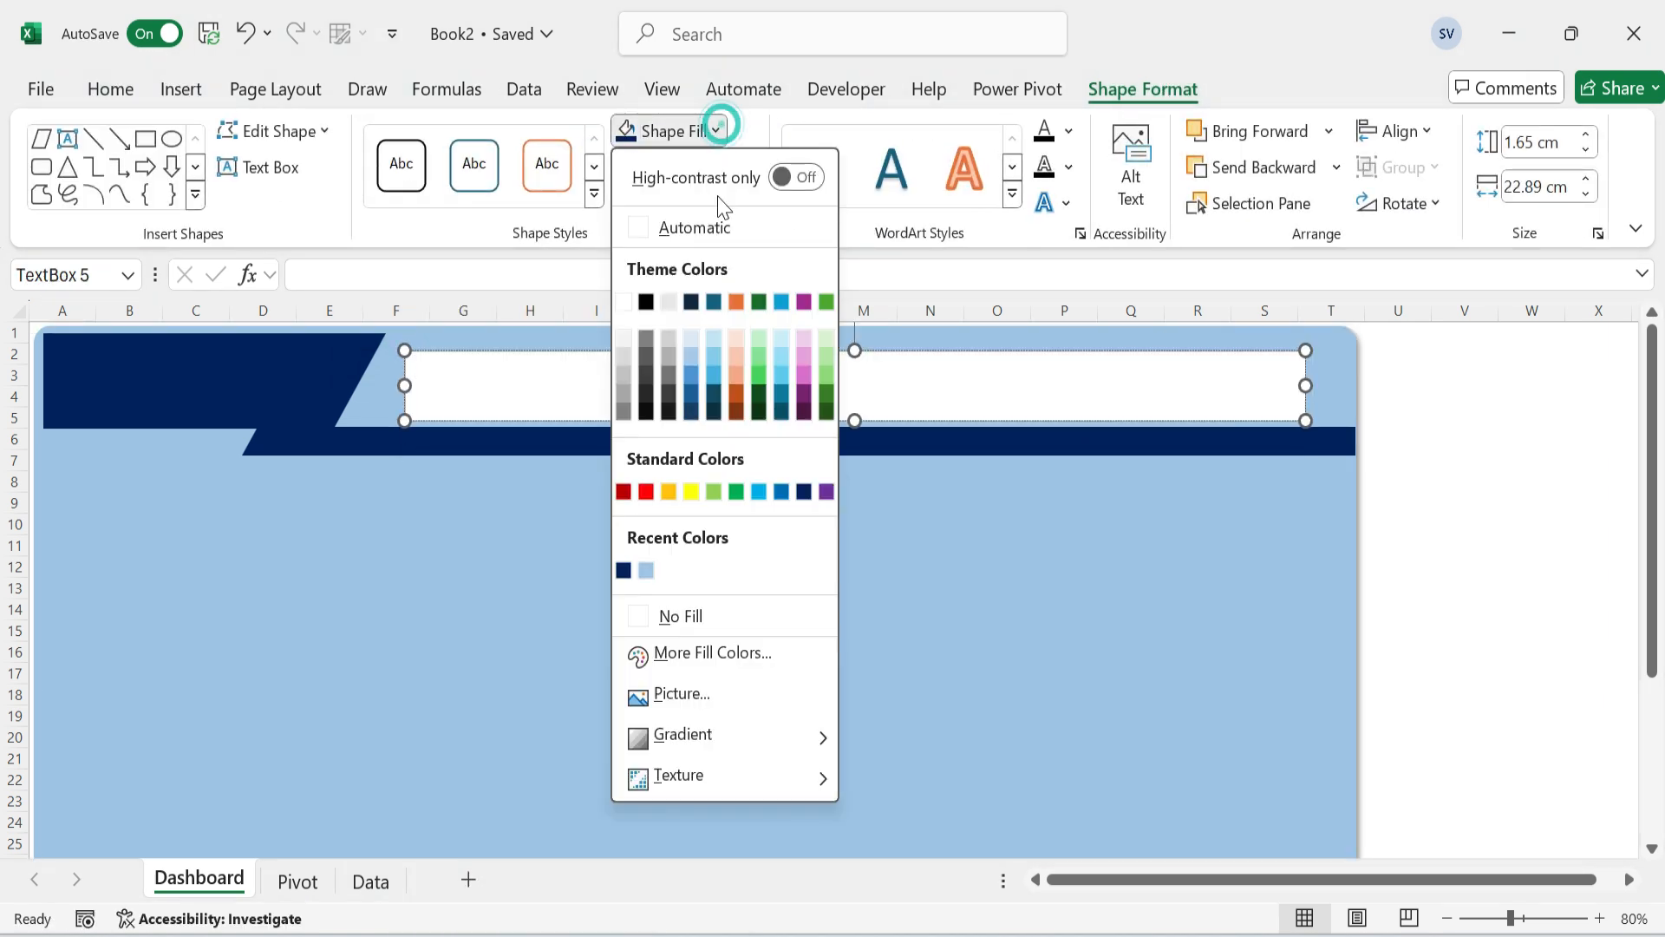
click(681, 617)
click(744, 166)
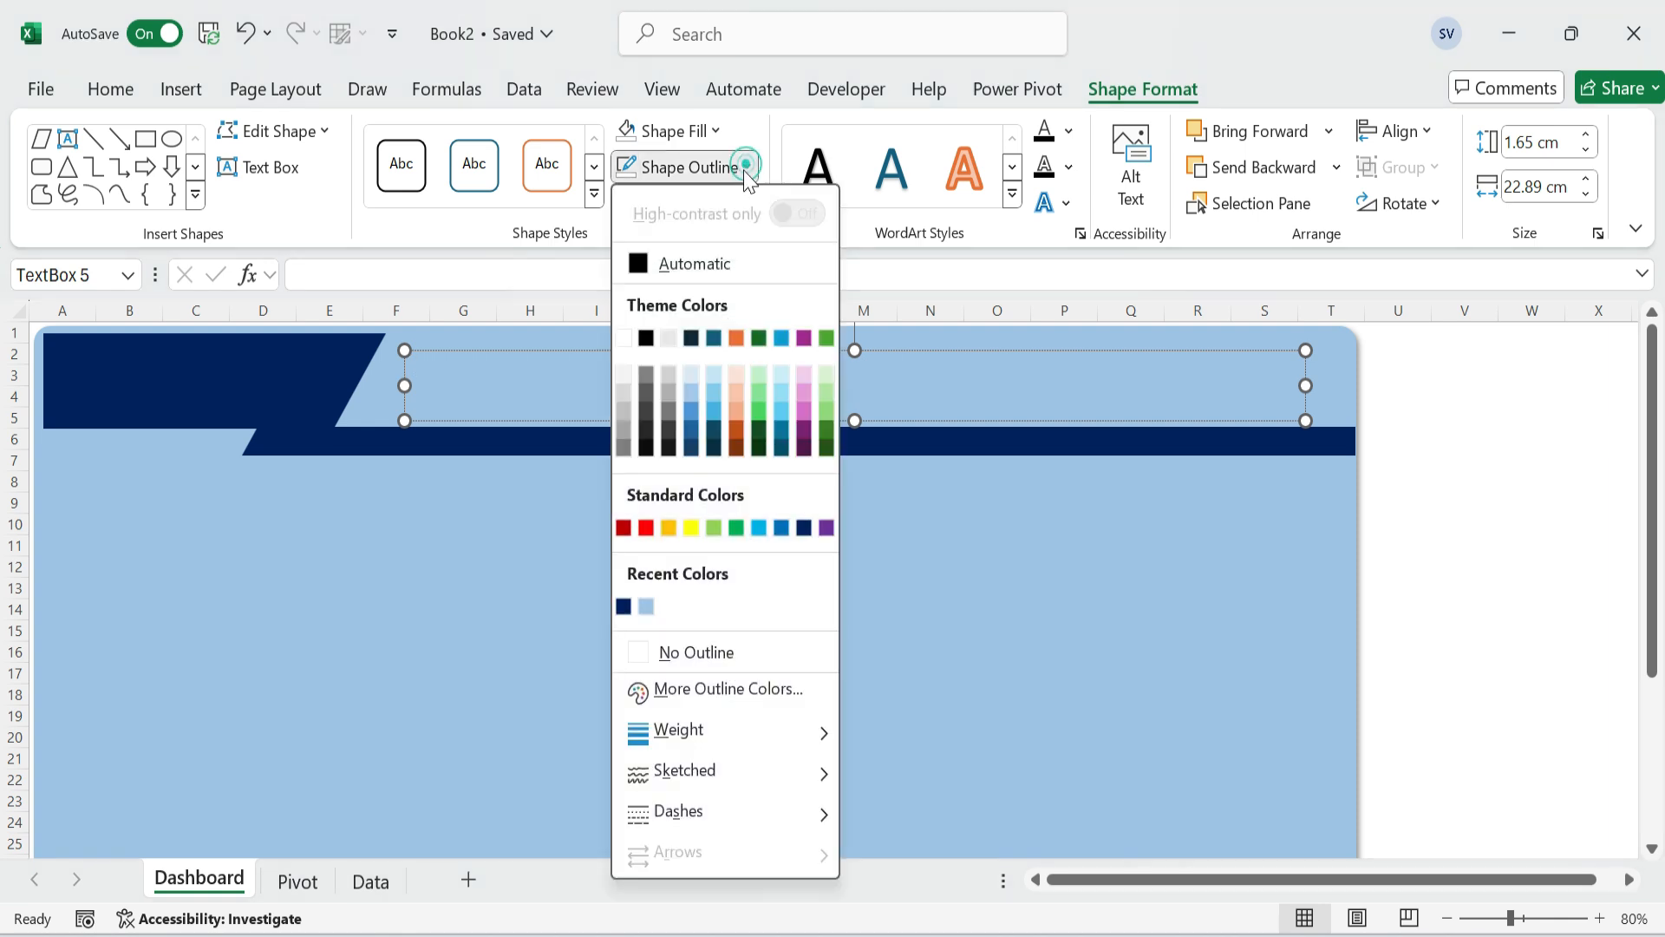
click(699, 653)
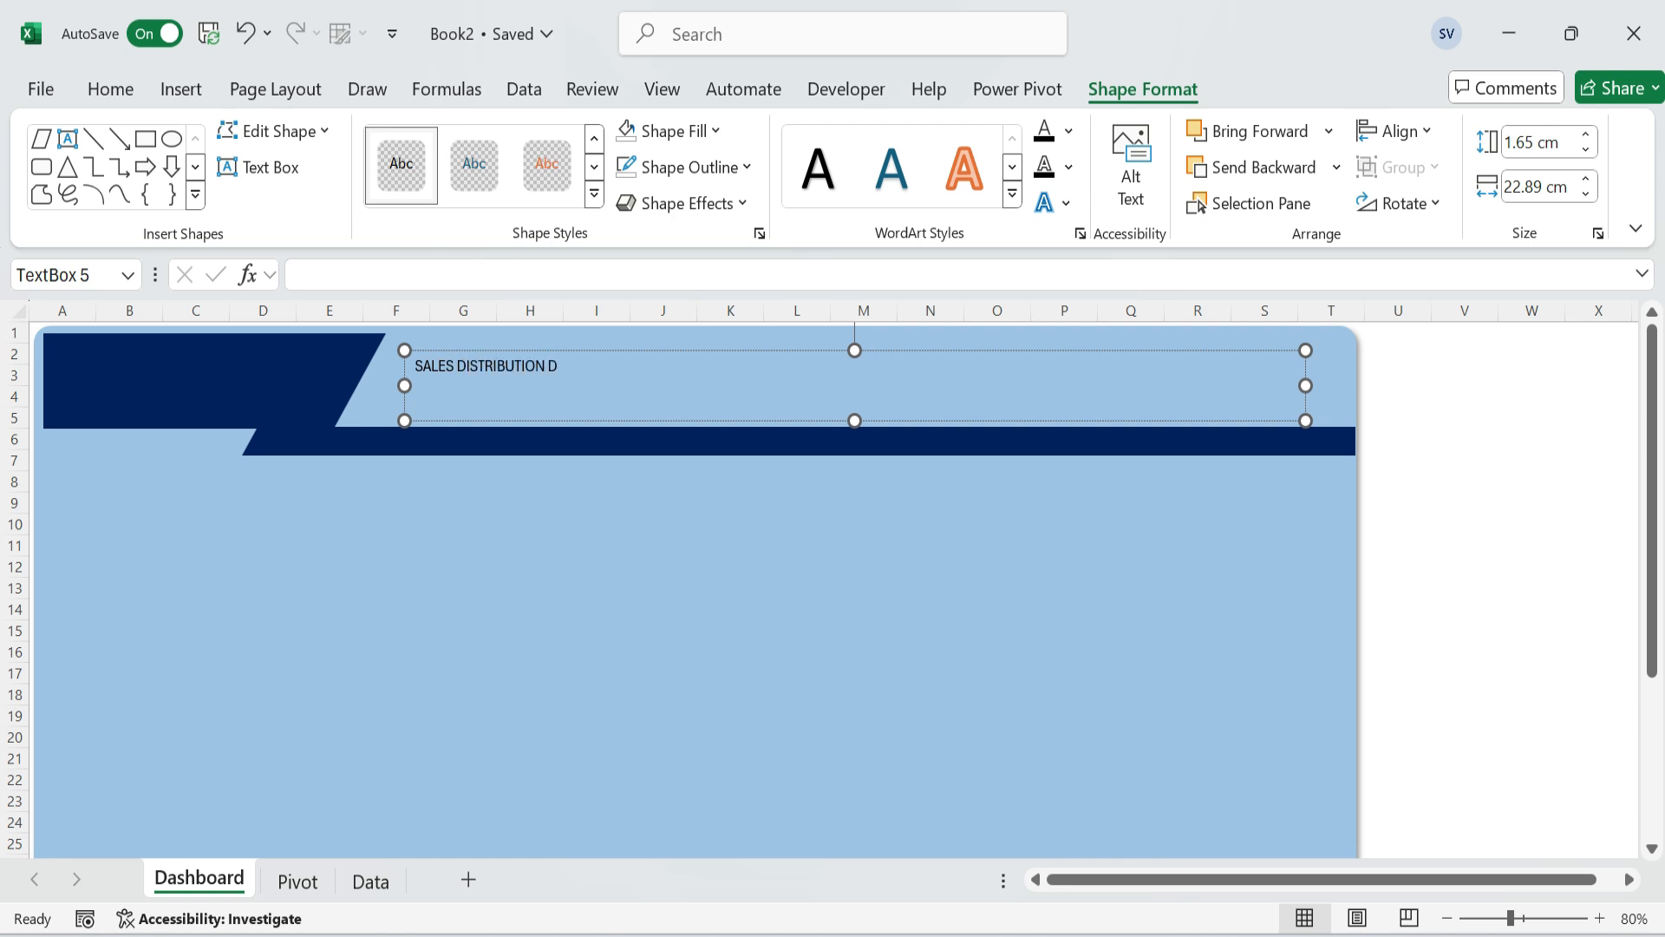
Make the title text bold and colour it with the recently used navy.
triple_click(571, 373)
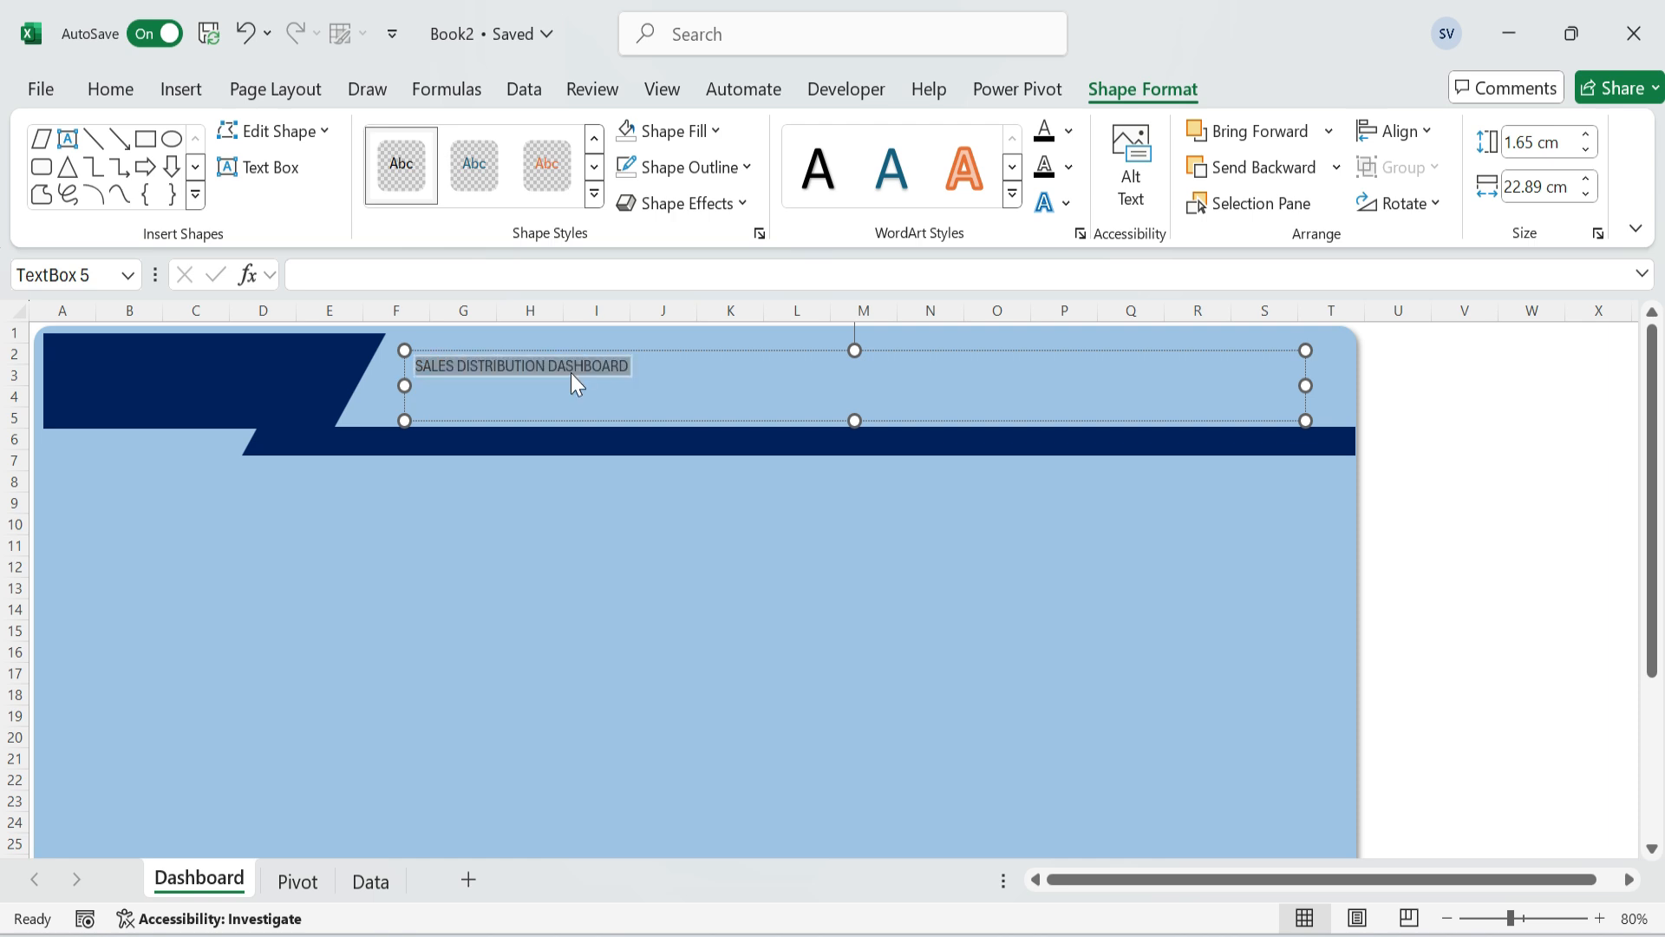
click(110, 88)
click(428, 186)
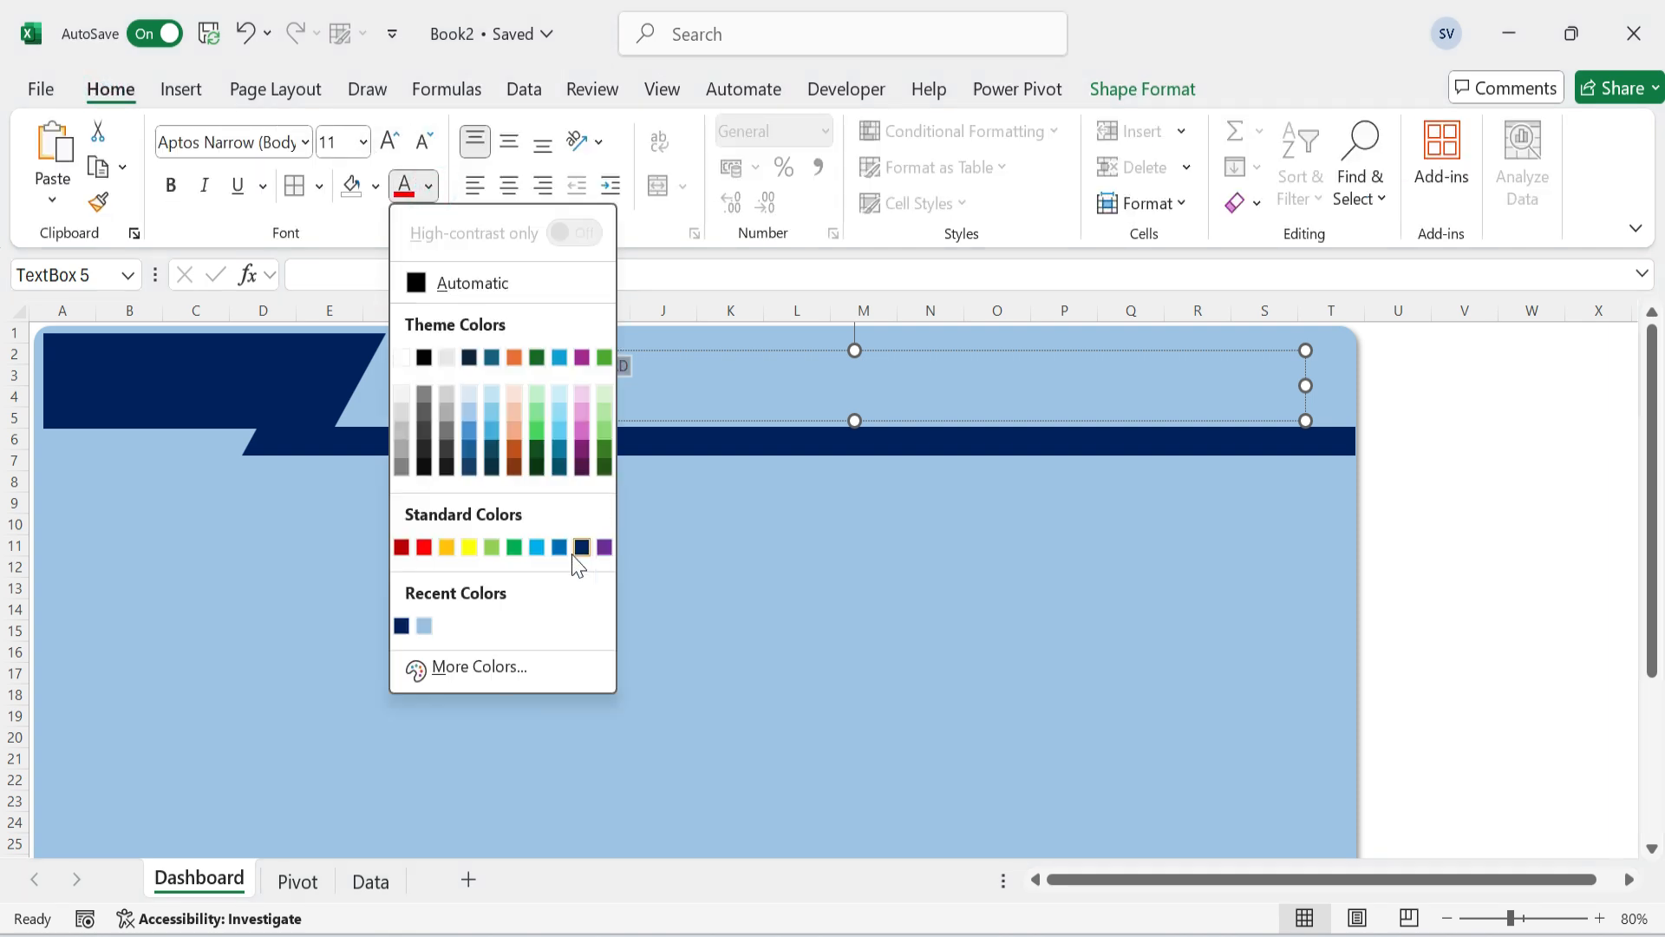
click(401, 625)
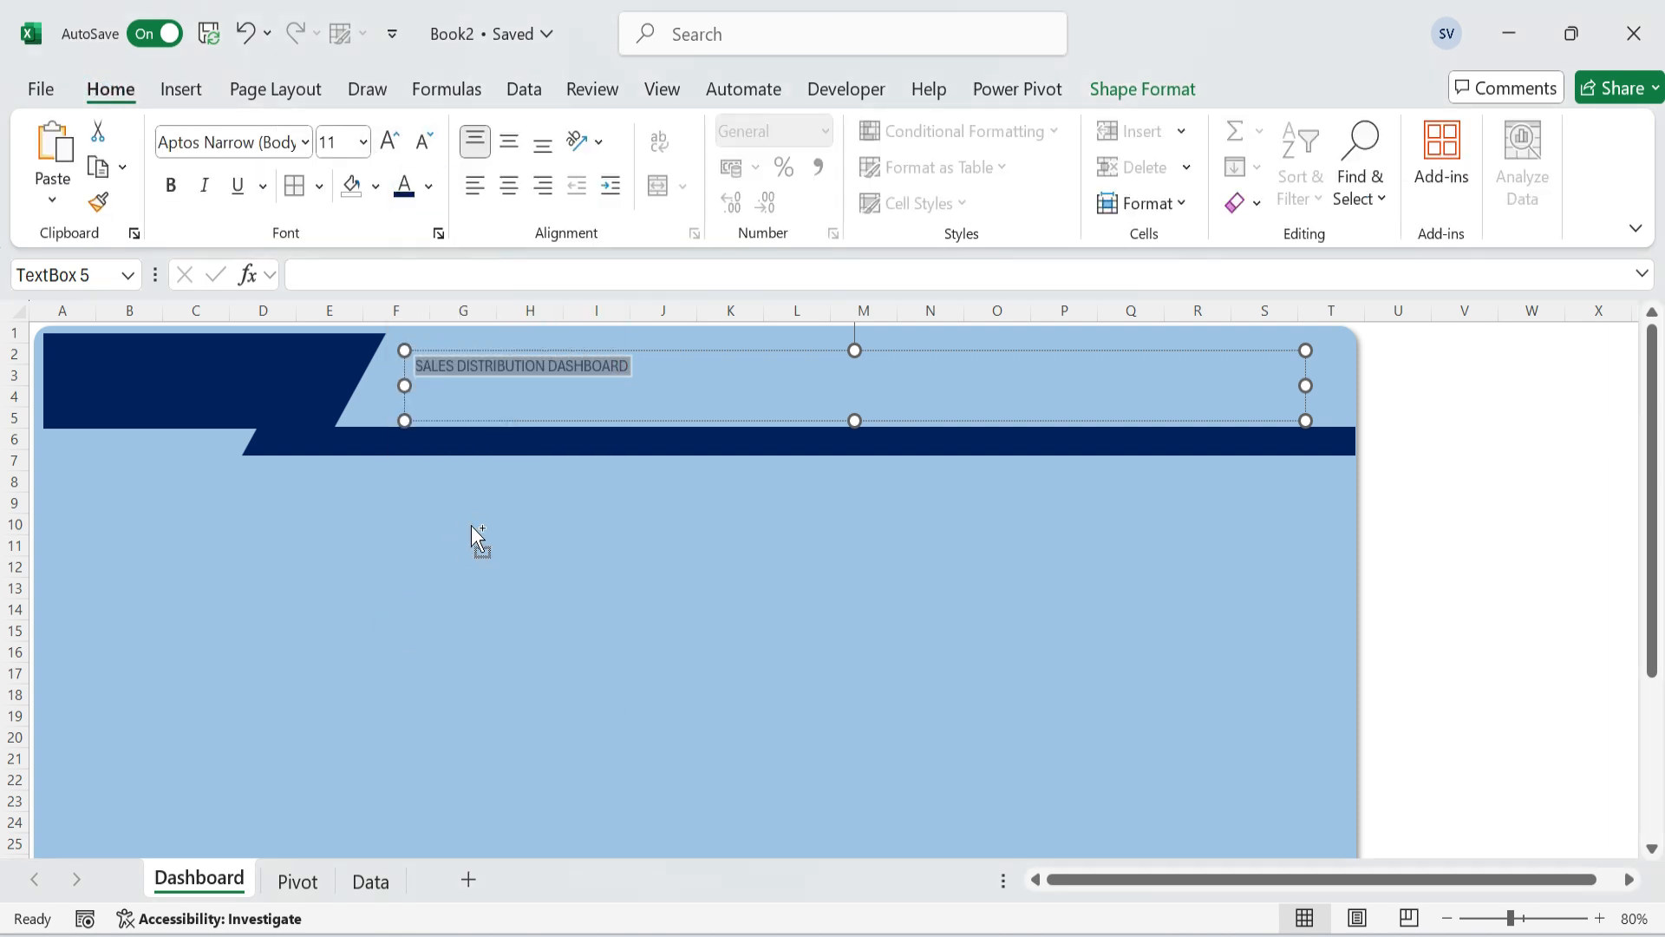
key(ctrl+b)
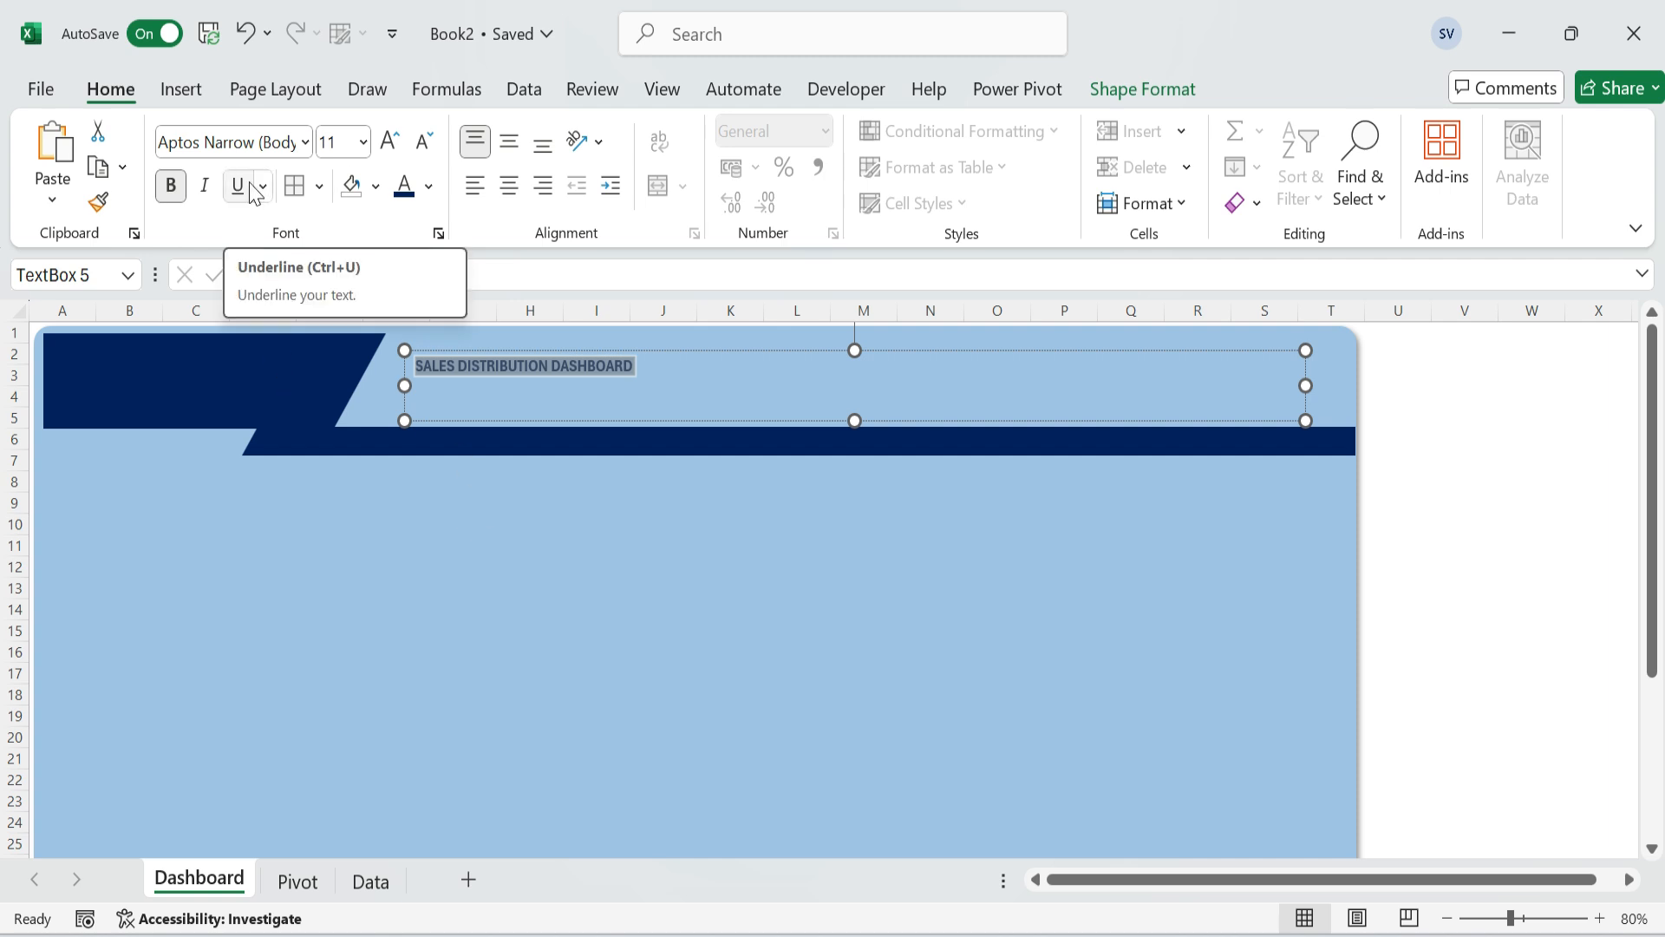
Set the title's font to Calibri at size 44.
click(340, 141)
text(4)
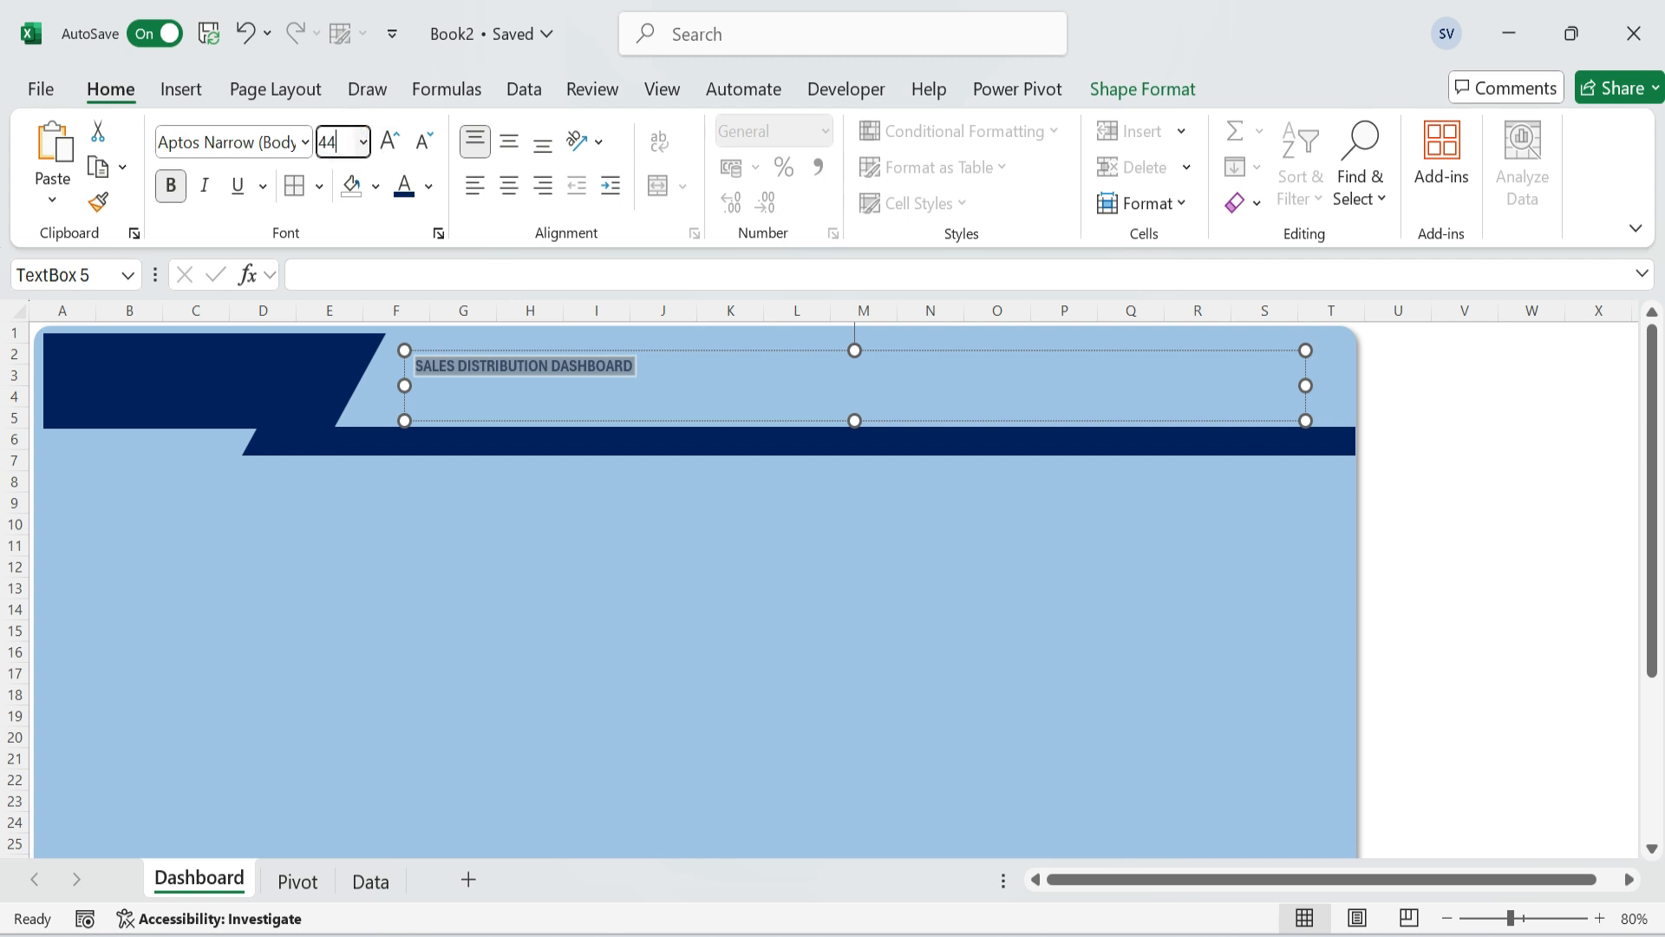
text(4)
key(Return)
click(275, 139)
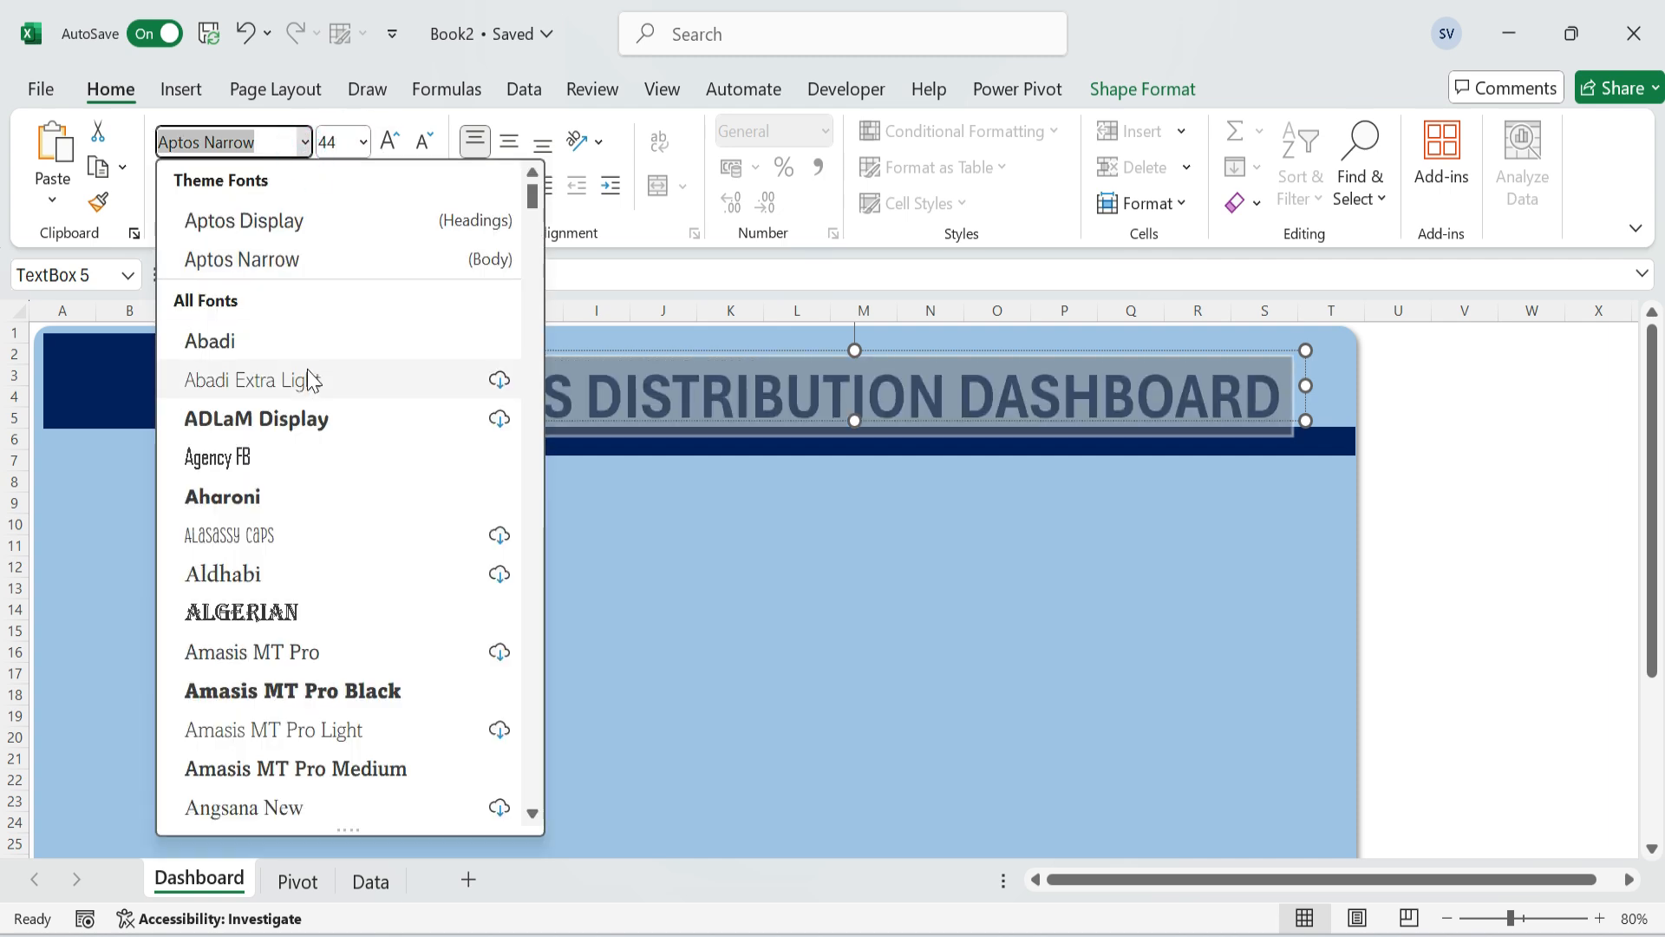
text(Calibri)
key(Return)
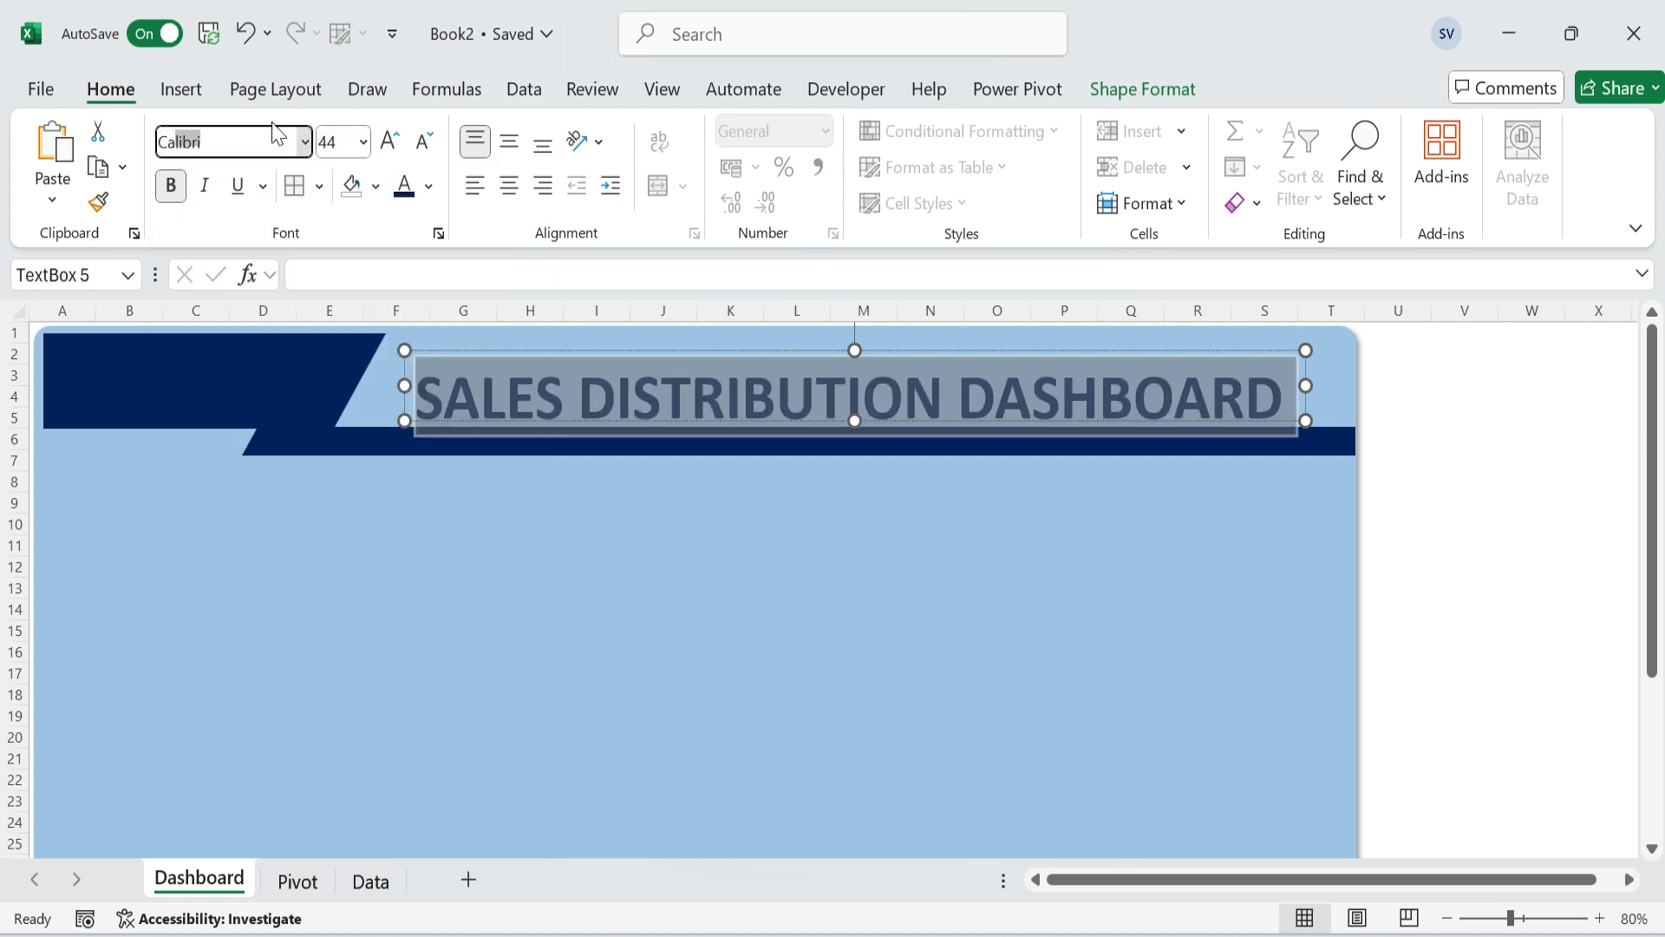
Middle-align the title vertically and shift its text box slightly up and toward the background's right edge.
click(509, 142)
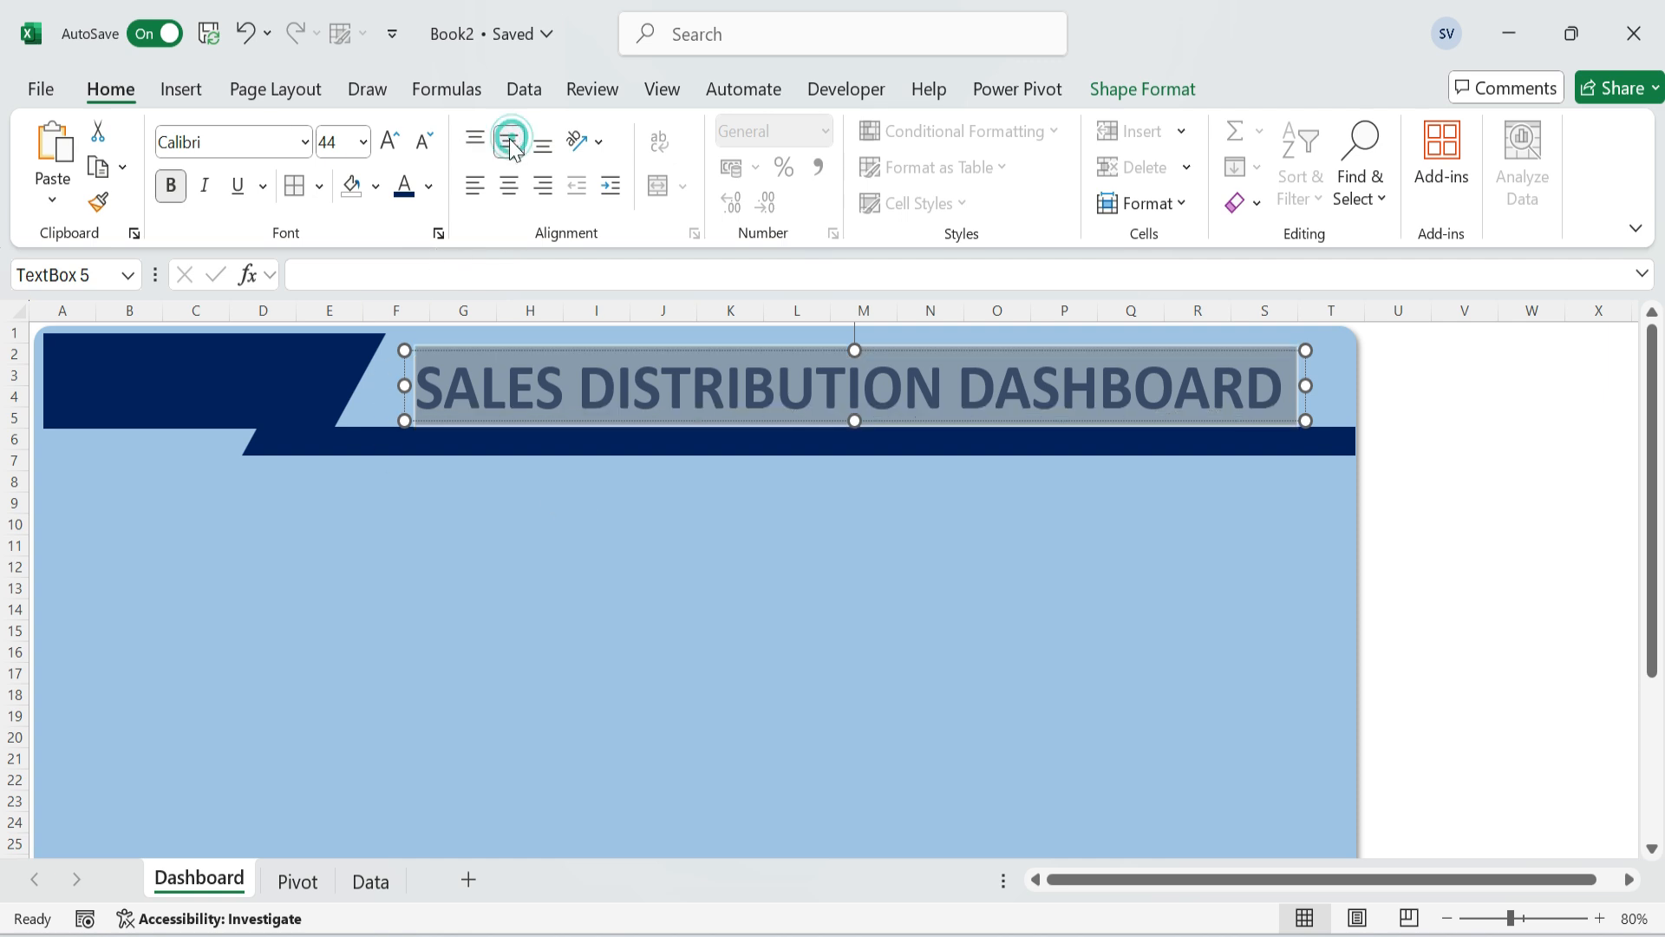
click(784, 393)
drag(908, 350, 949, 340)
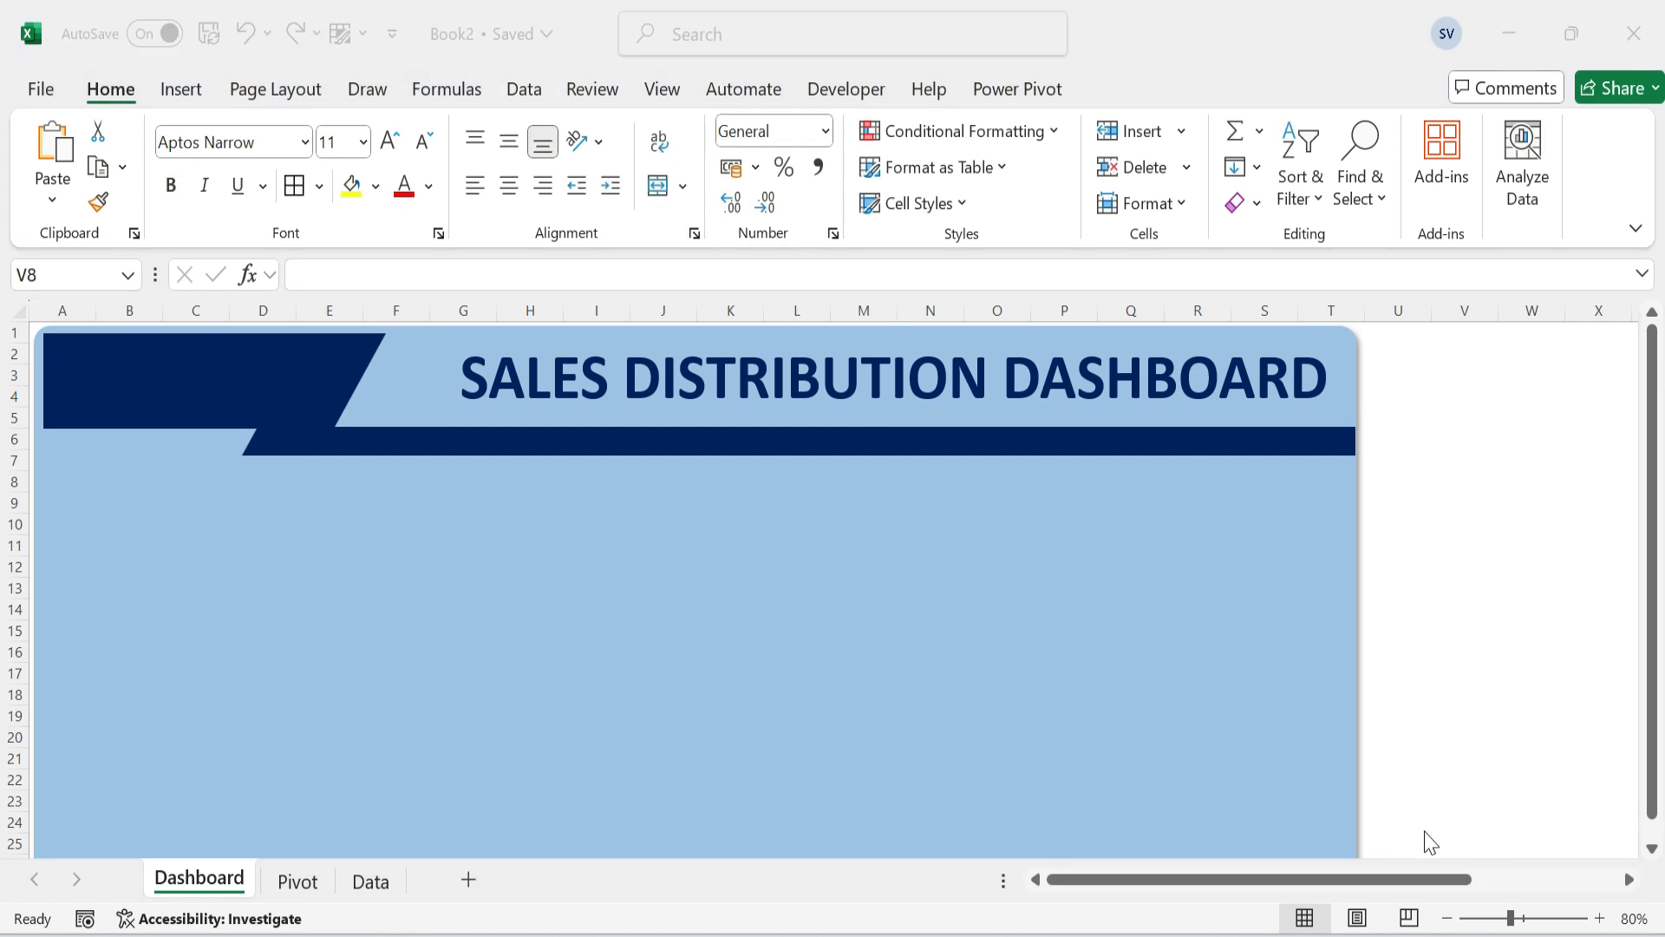
Cut the VEDAKARNA logo from beside the dashboard and paste it onto the navy header rectangle.
drag(1457, 883, 1594, 885)
drag(1468, 659, 1136, 624)
key(ctrl+x)
drag(1211, 880, 1066, 870)
click(256, 399)
key(ctrl+v)
drag(162, 358, 167, 364)
Cut the warehouse icon from beside the dashboard, paste it and place it just before the title.
drag(1257, 879, 958, 880)
click(1394, 482)
key(ctrl+x)
click(405, 382)
key(ctrl+v)
drag(93, 369, 424, 373)
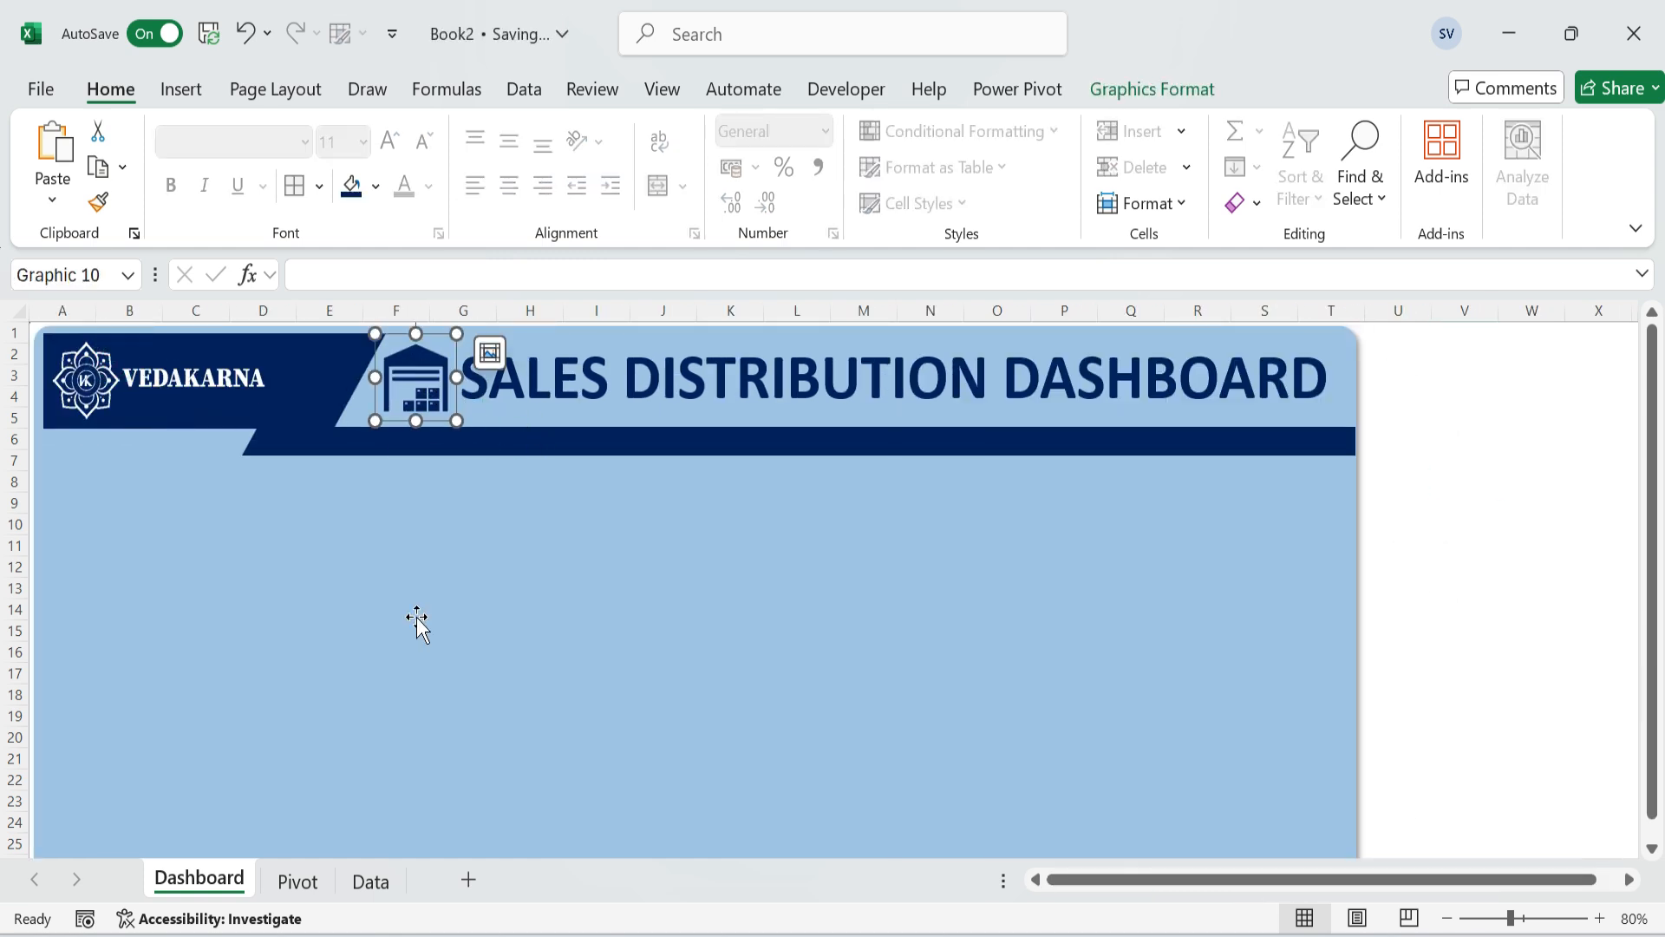
Draw a rounded rectangle about 5.14 cm wide and 5.62 cm high below the logo header.
click(368, 653)
click(181, 89)
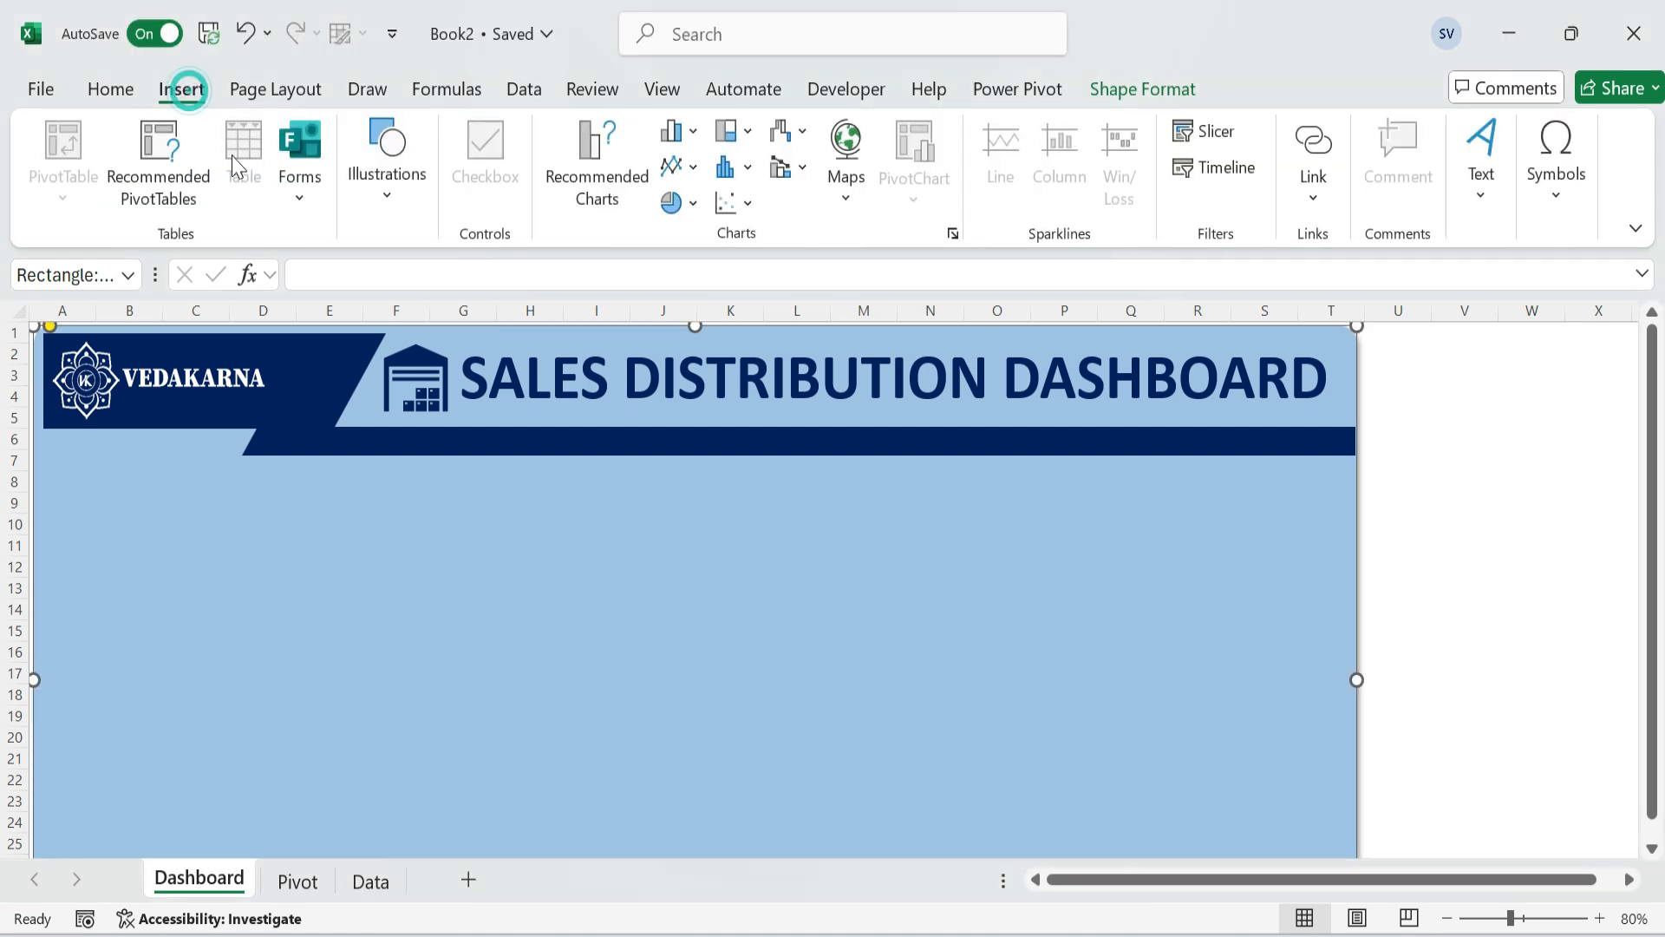
click(173, 419)
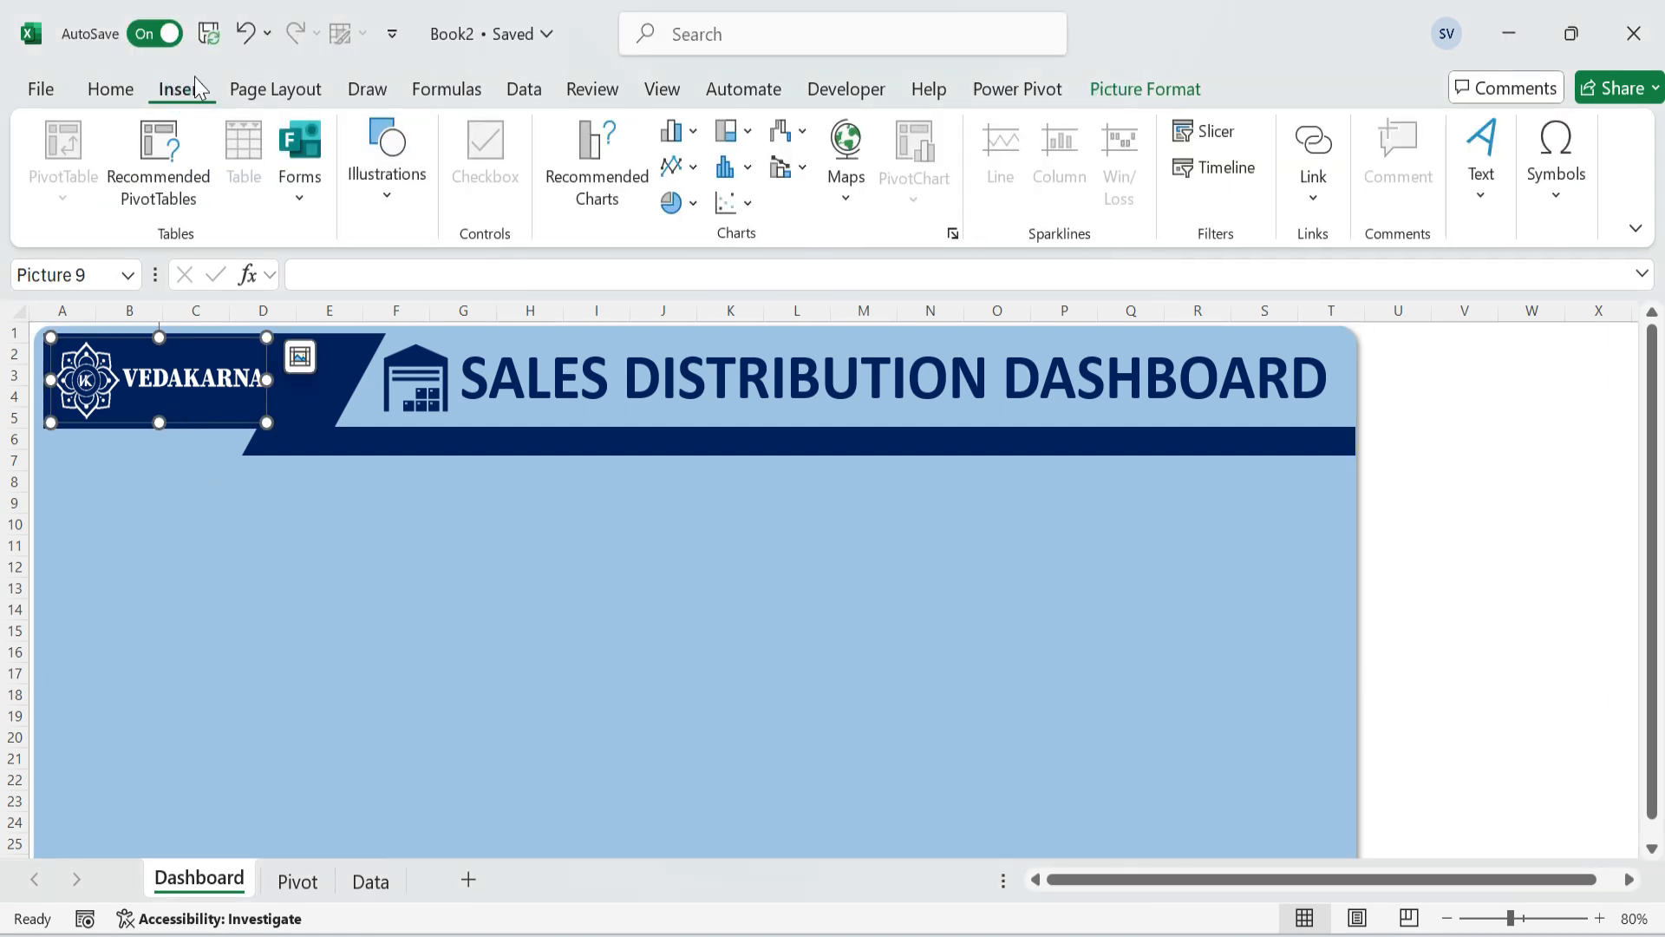
click(301, 572)
click(184, 88)
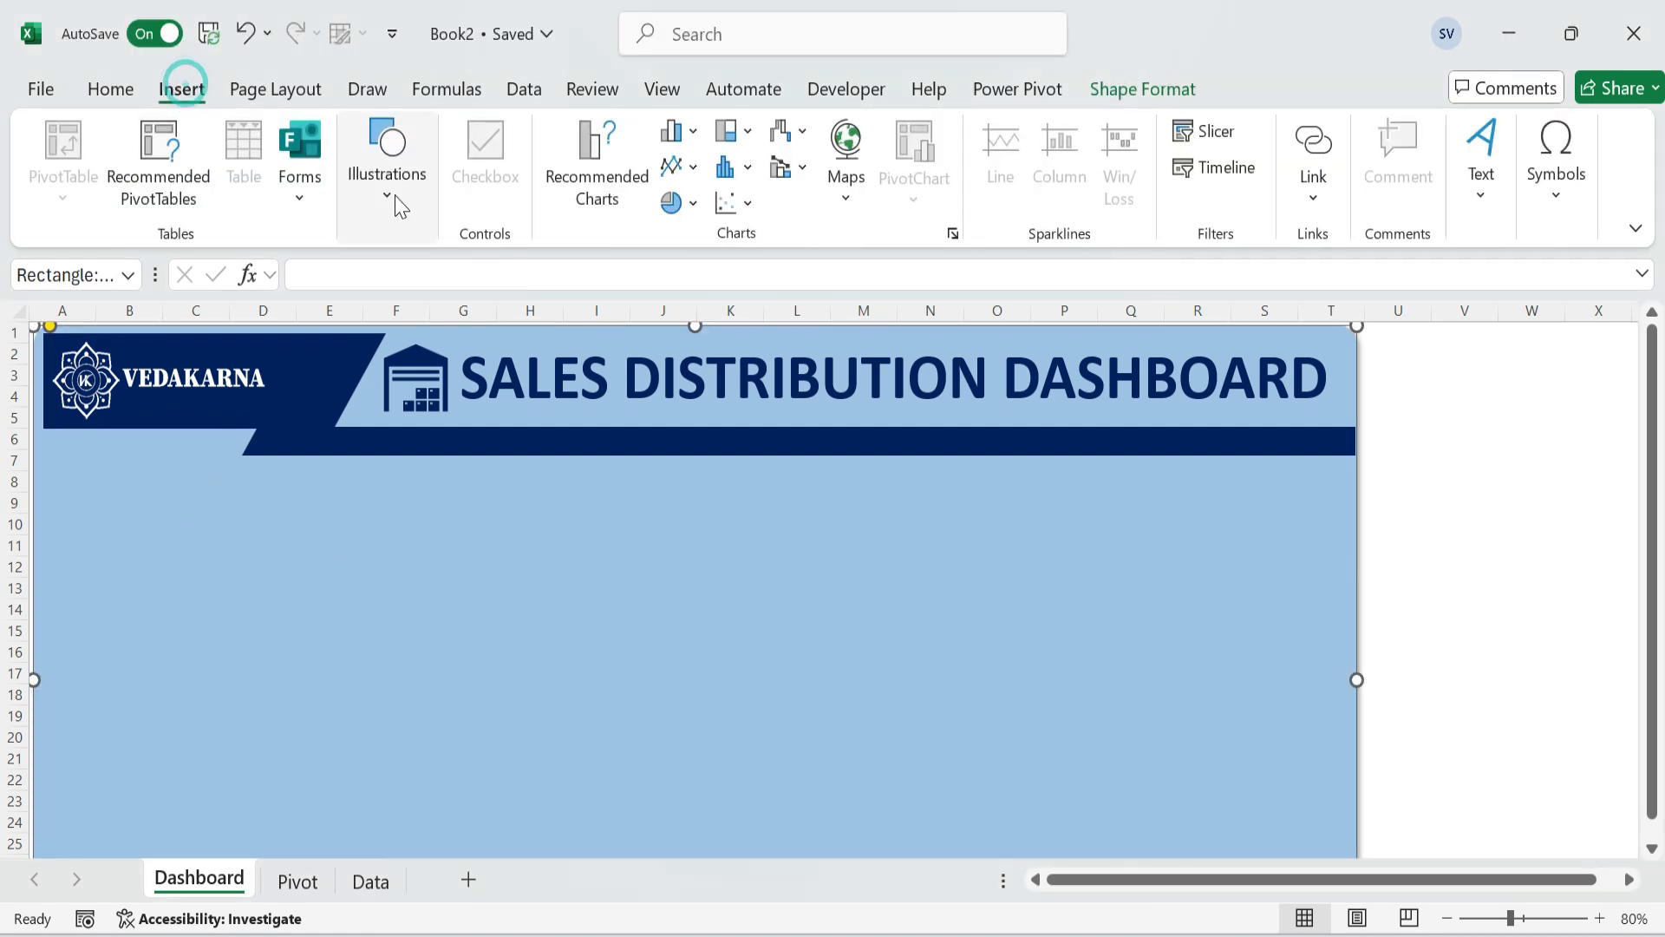
click(386, 184)
click(430, 286)
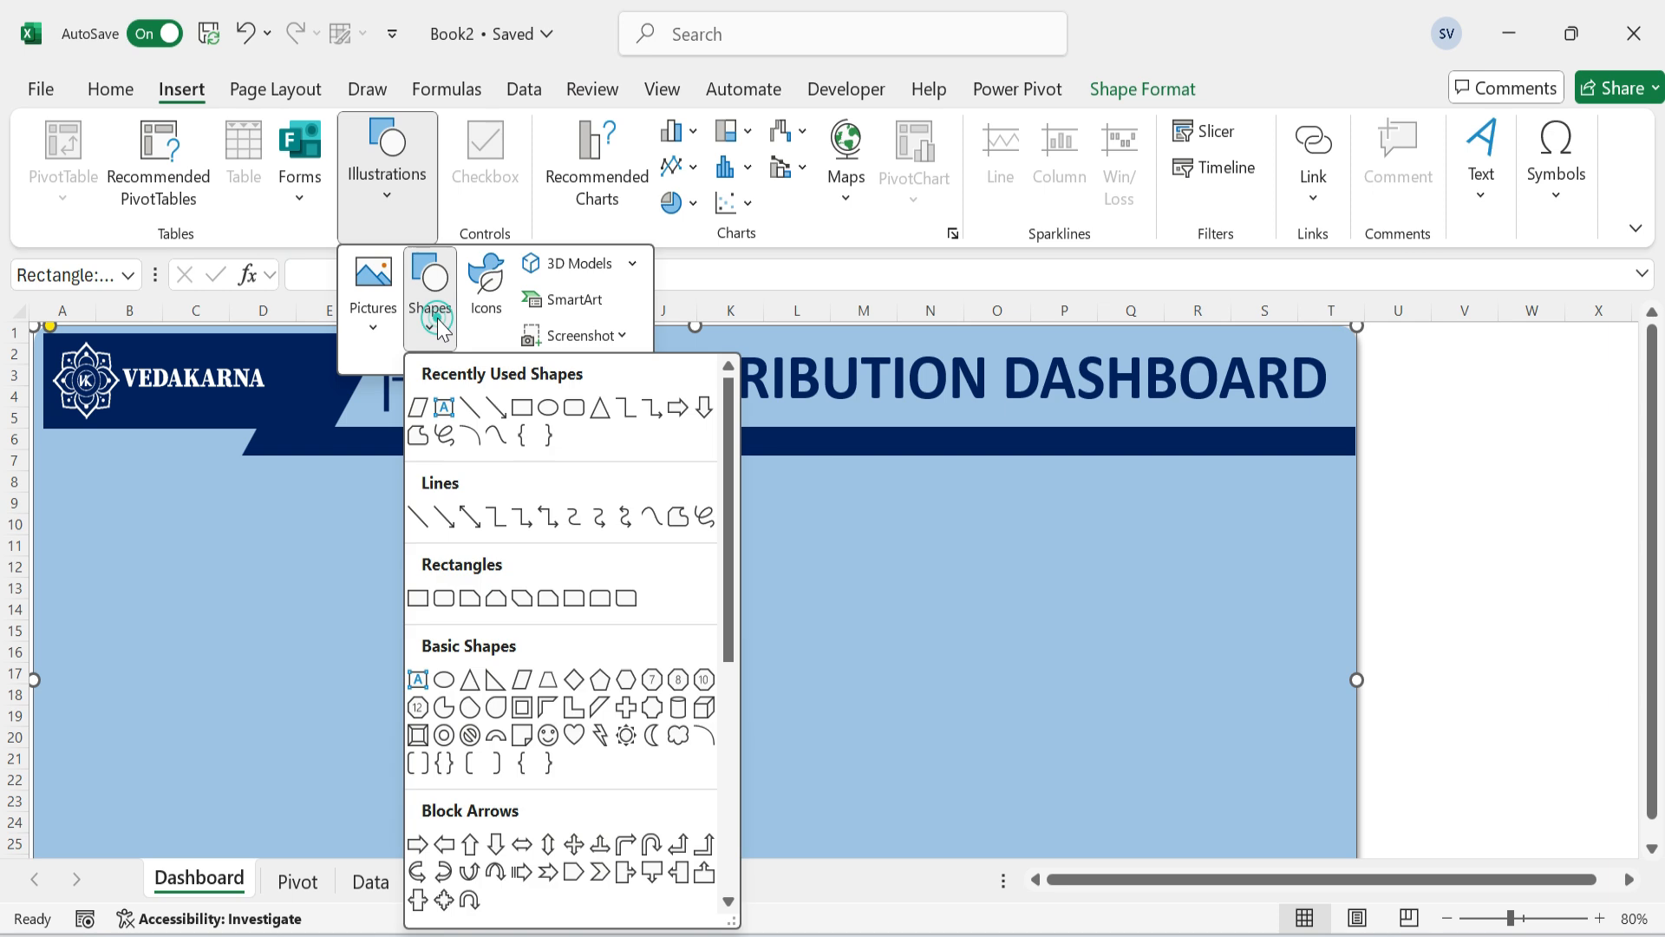
click(574, 408)
drag(164, 469, 368, 706)
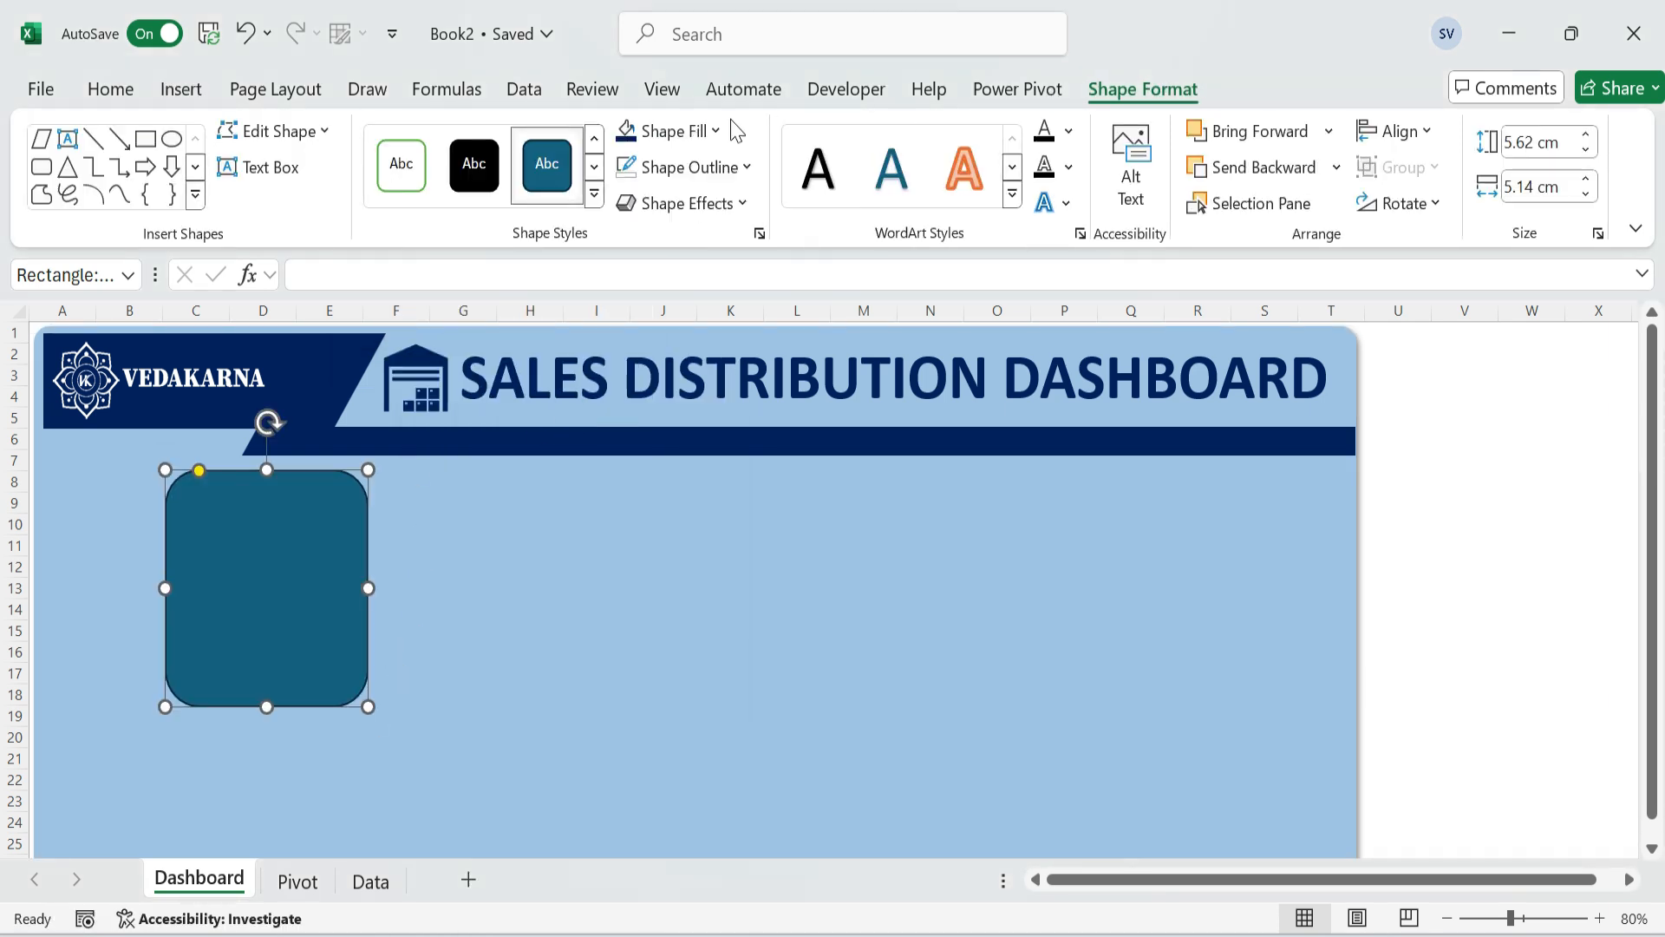
Fill the rounded rectangle with the recently used navy and remove its outline.
click(676, 130)
click(623, 570)
click(745, 166)
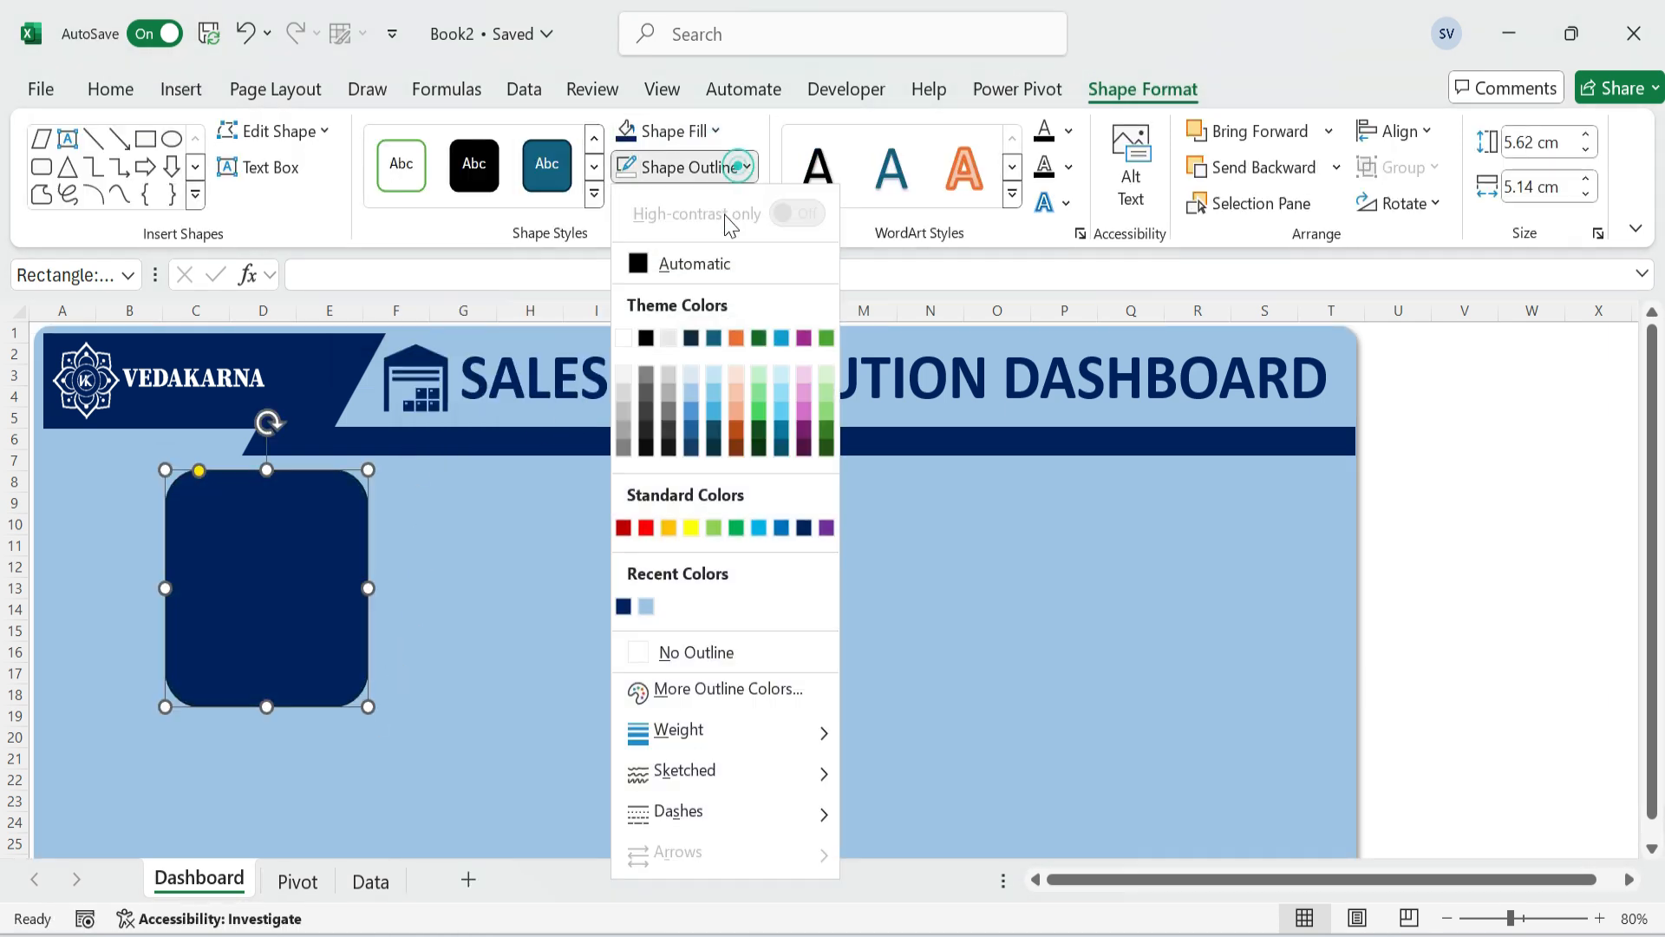
click(694, 653)
Reduce the rounded rectangle's corner rounding and move it to the background's left edge under the header.
drag(201, 475, 166, 474)
drag(269, 545, 151, 533)
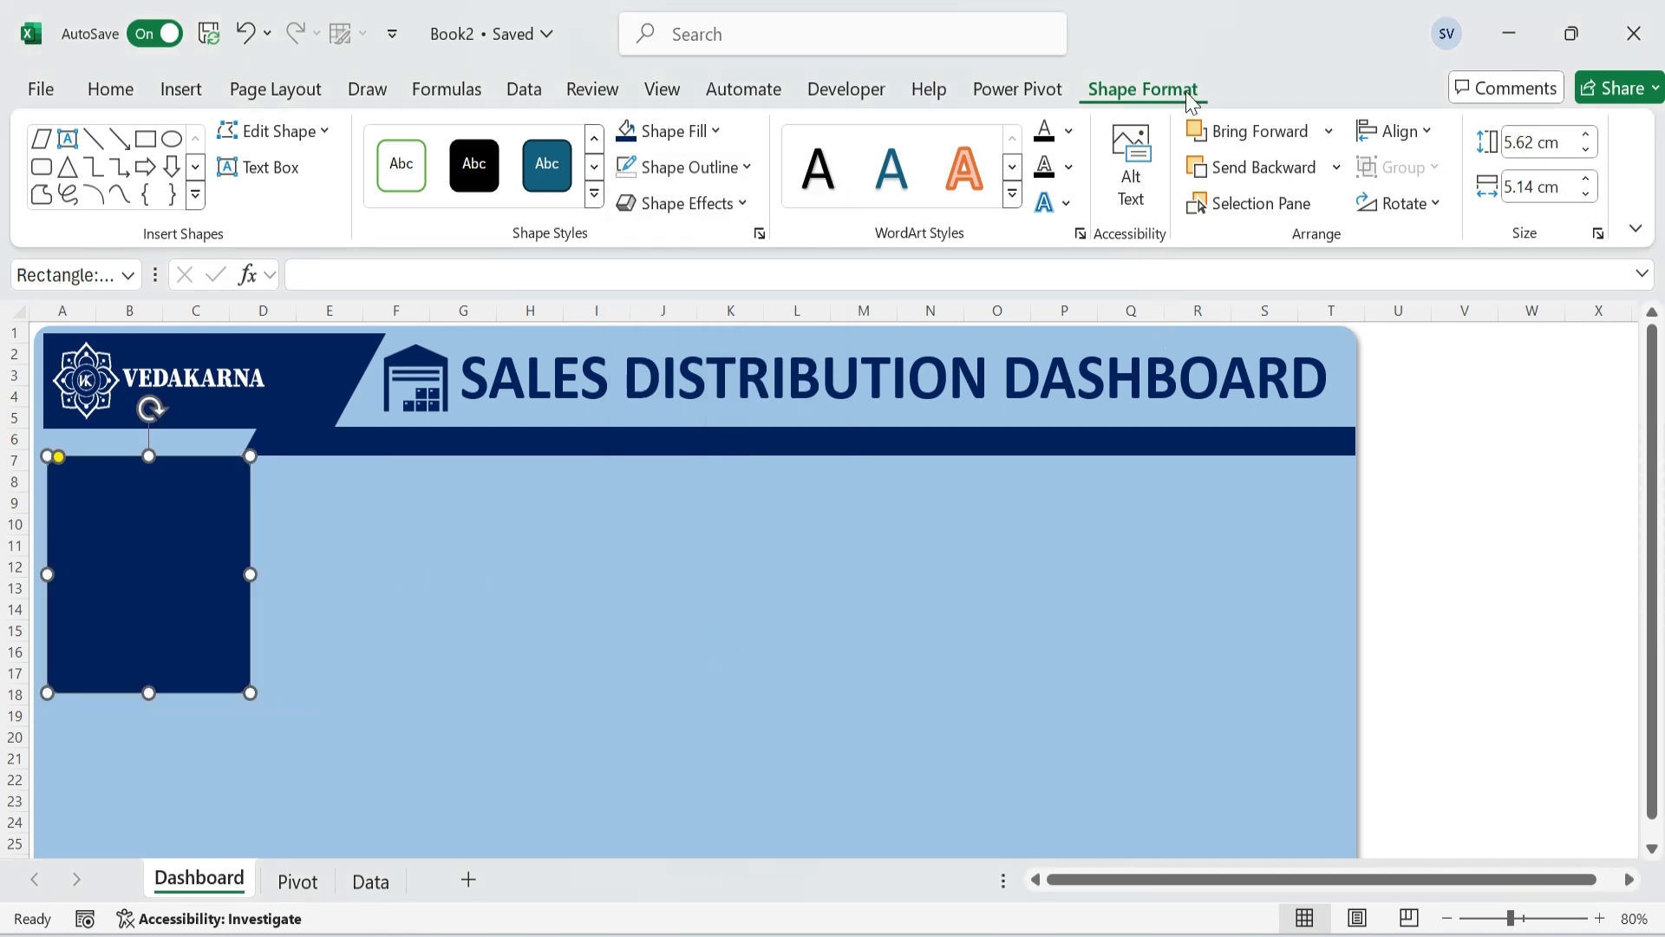
Set the navy side panel's height to 13.76 cm and its width to 3.28 cm.
click(1534, 142)
text(13.76)
key(Tab)
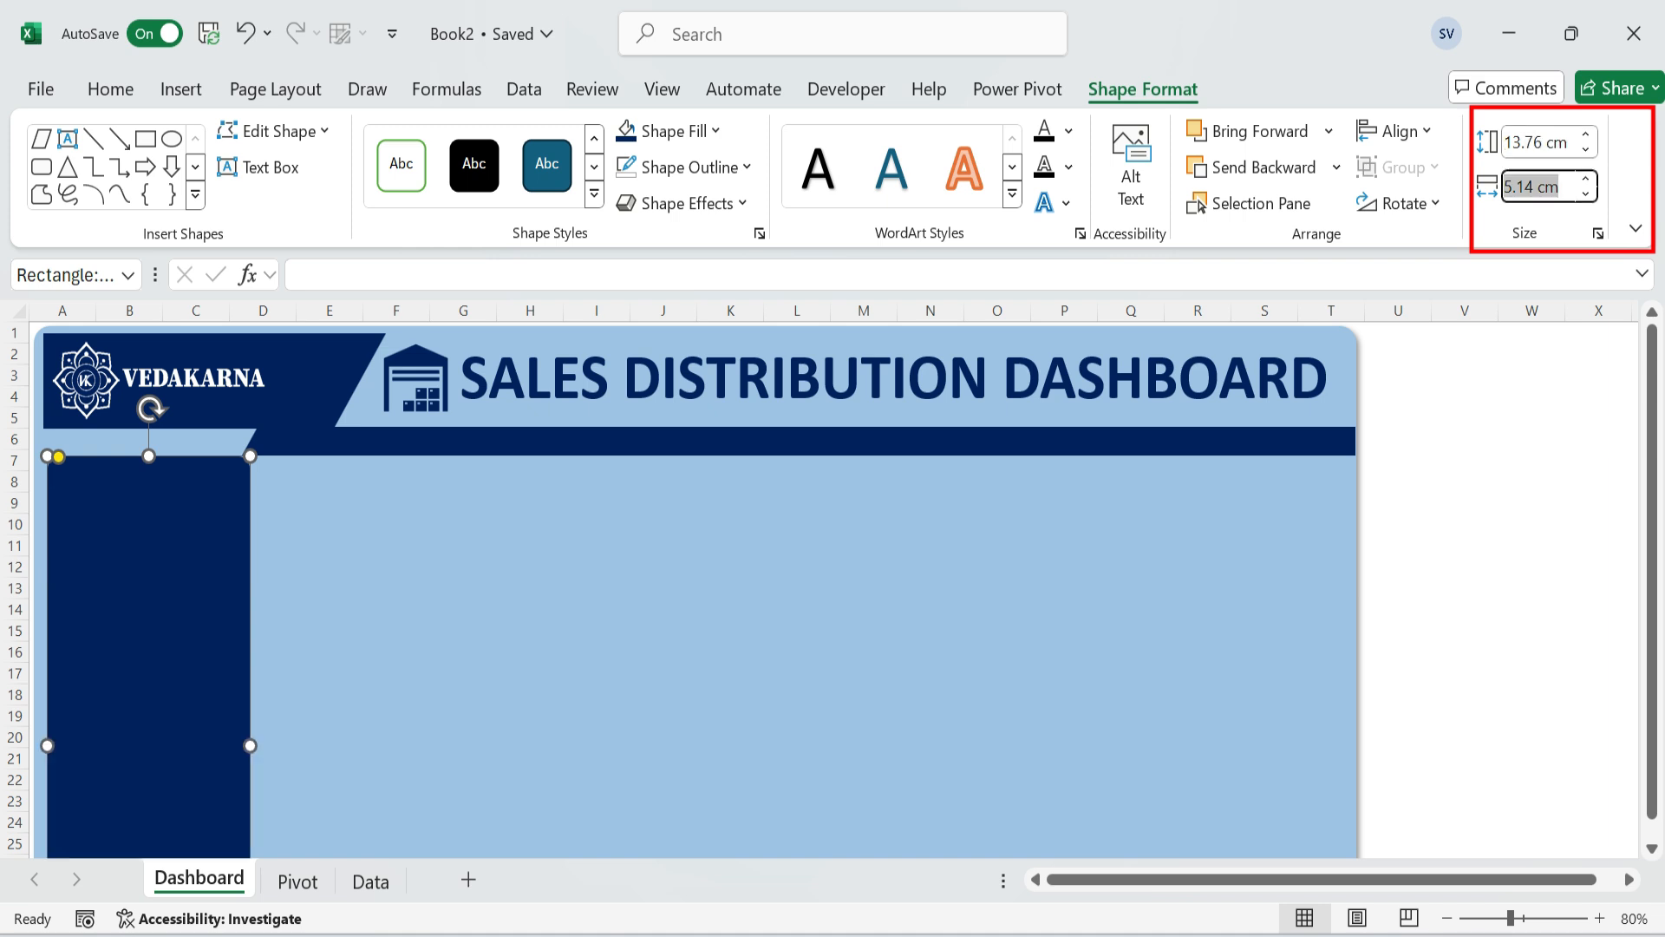
text(3.28)
key(Return)
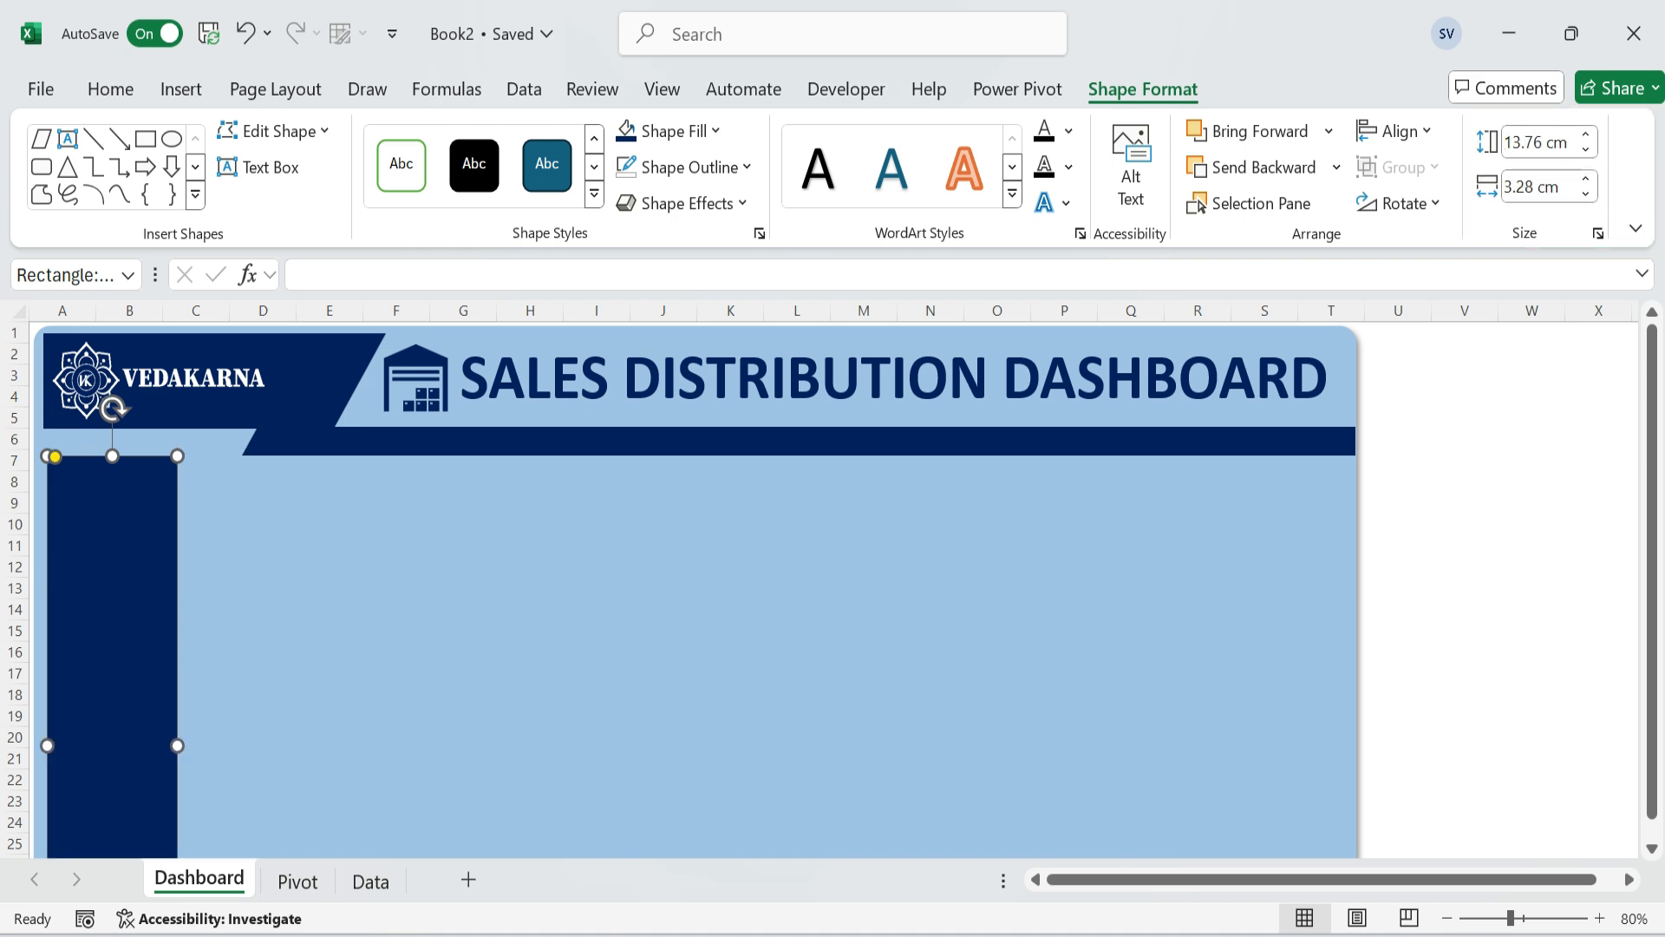
Move the side panel up directly under the logo header and extend its bottom edge slightly toward the background's lower edge.
drag(115, 541, 111, 520)
scroll(806, 598, down, 3)
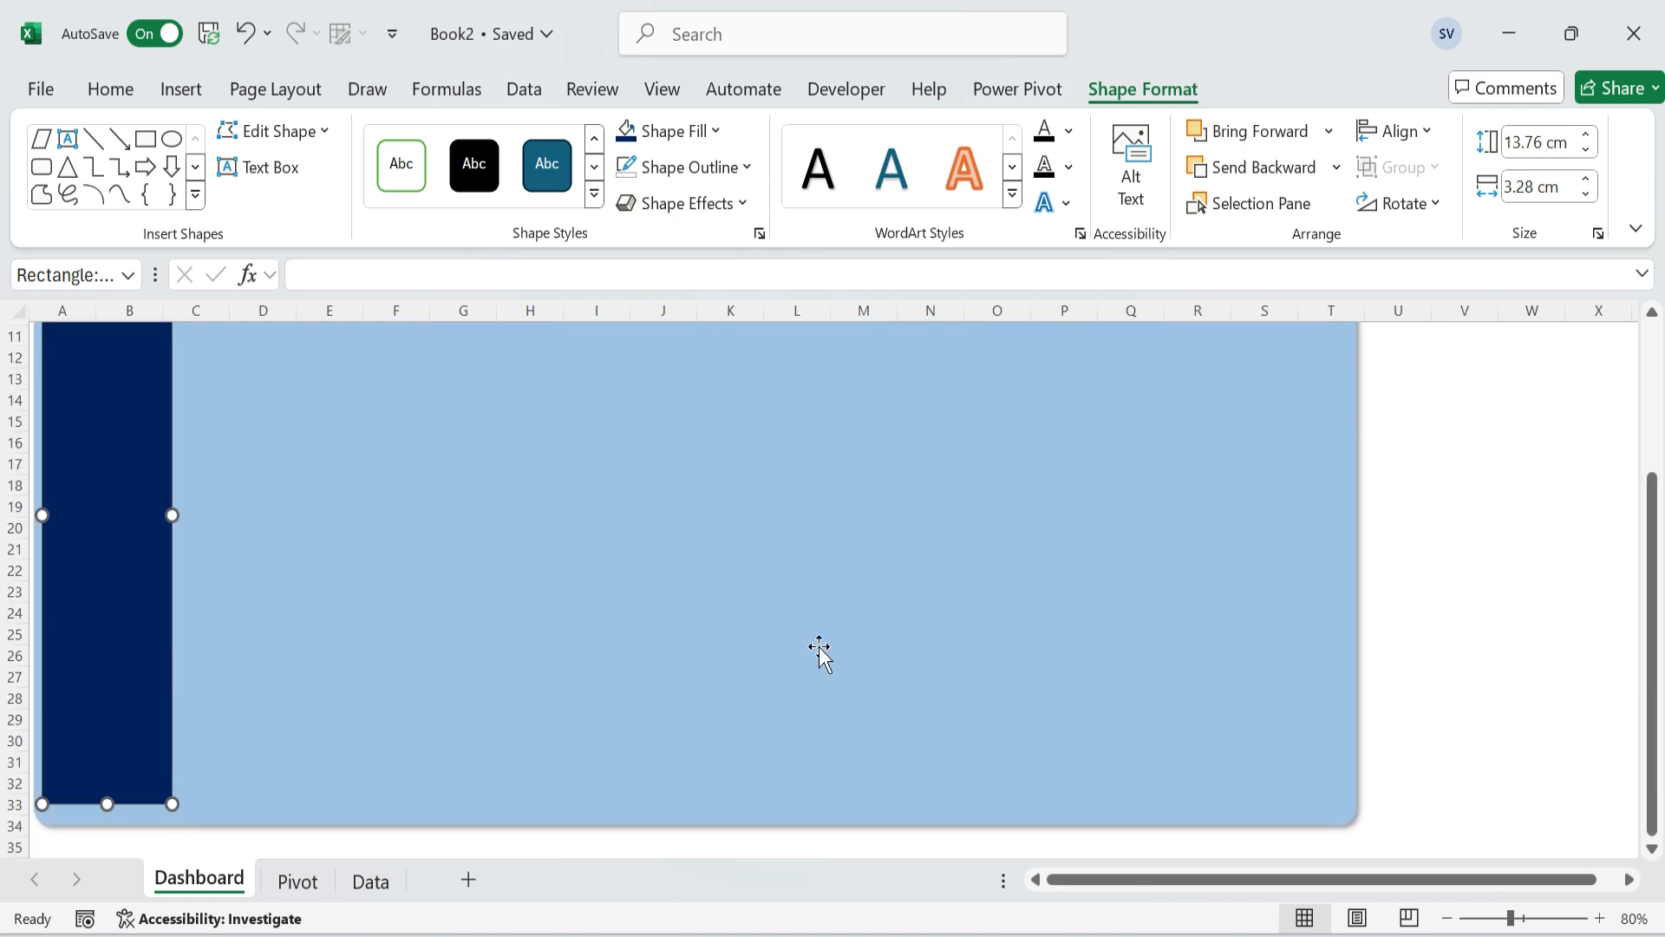
drag(107, 805, 105, 806)
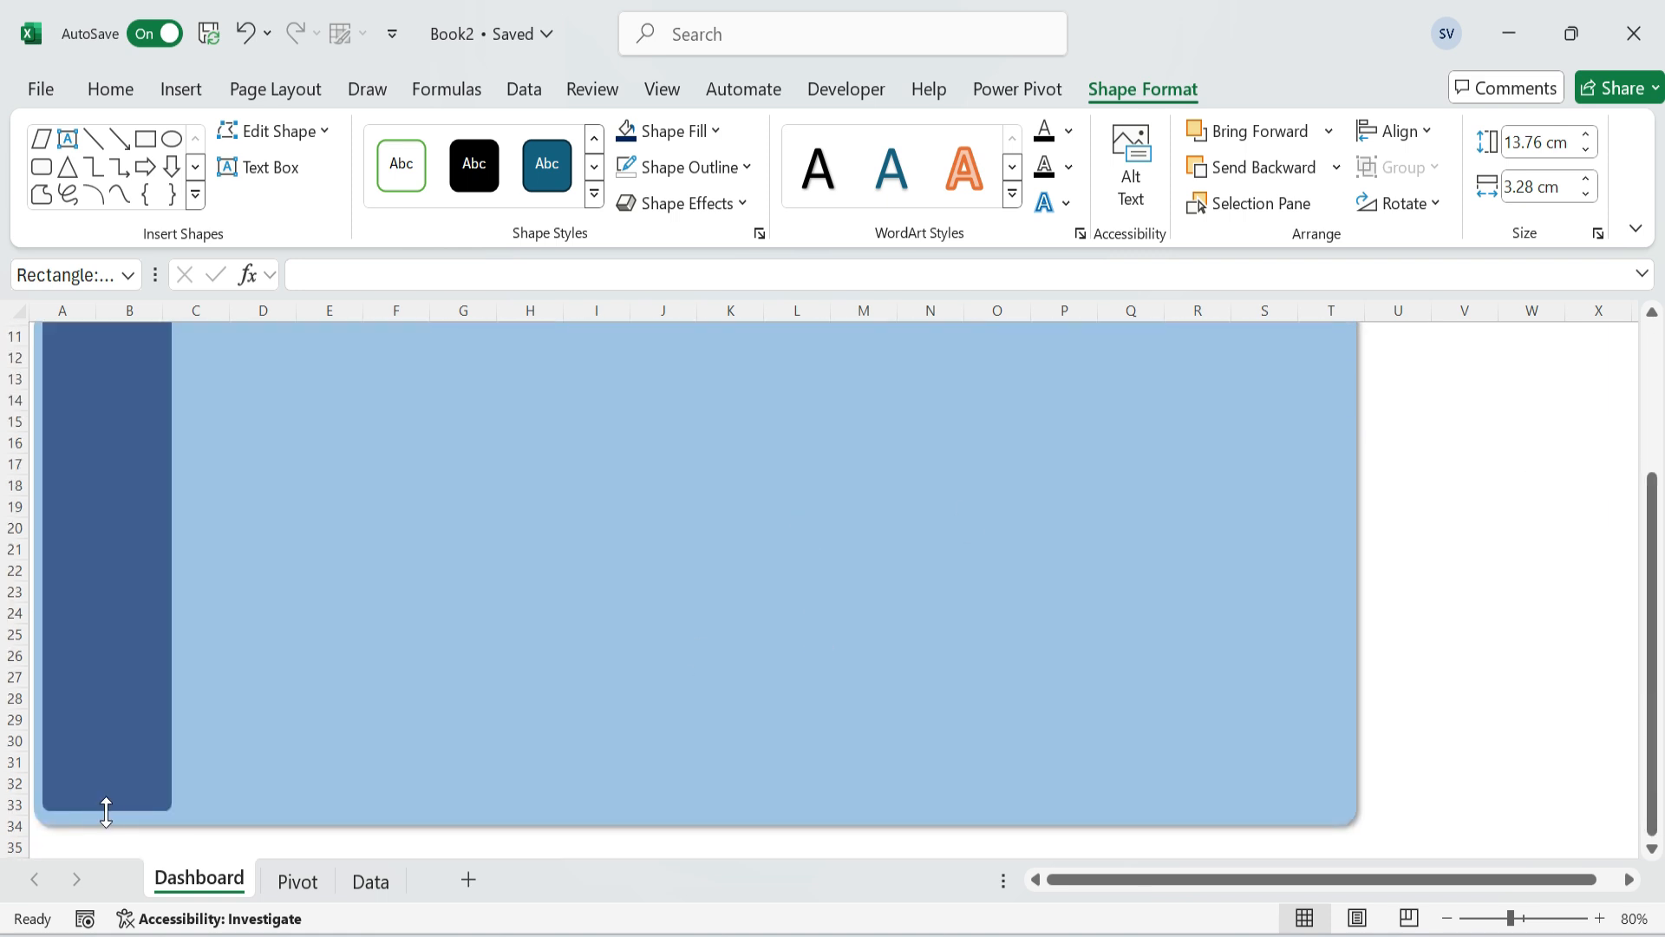
scroll(780, 590, up, 3)
click(1464, 502)
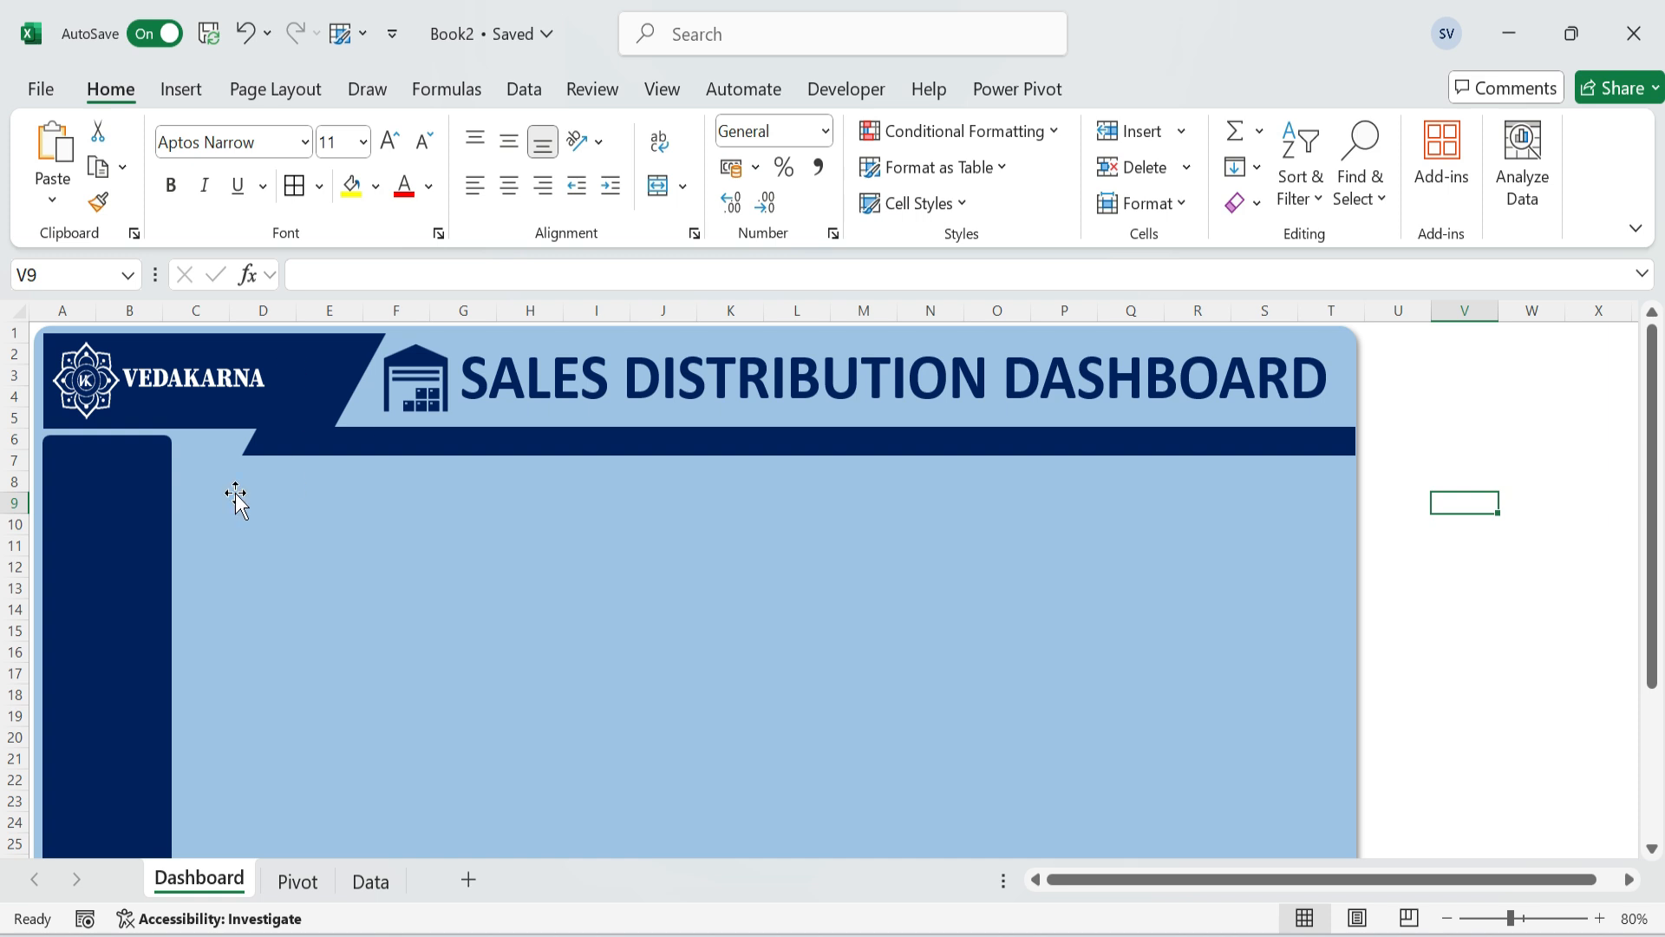
Draw a rounded rectangle about 5.93 cm wide and 2.84 cm high beside the side panel, below the header bar.
click(180, 88)
click(386, 192)
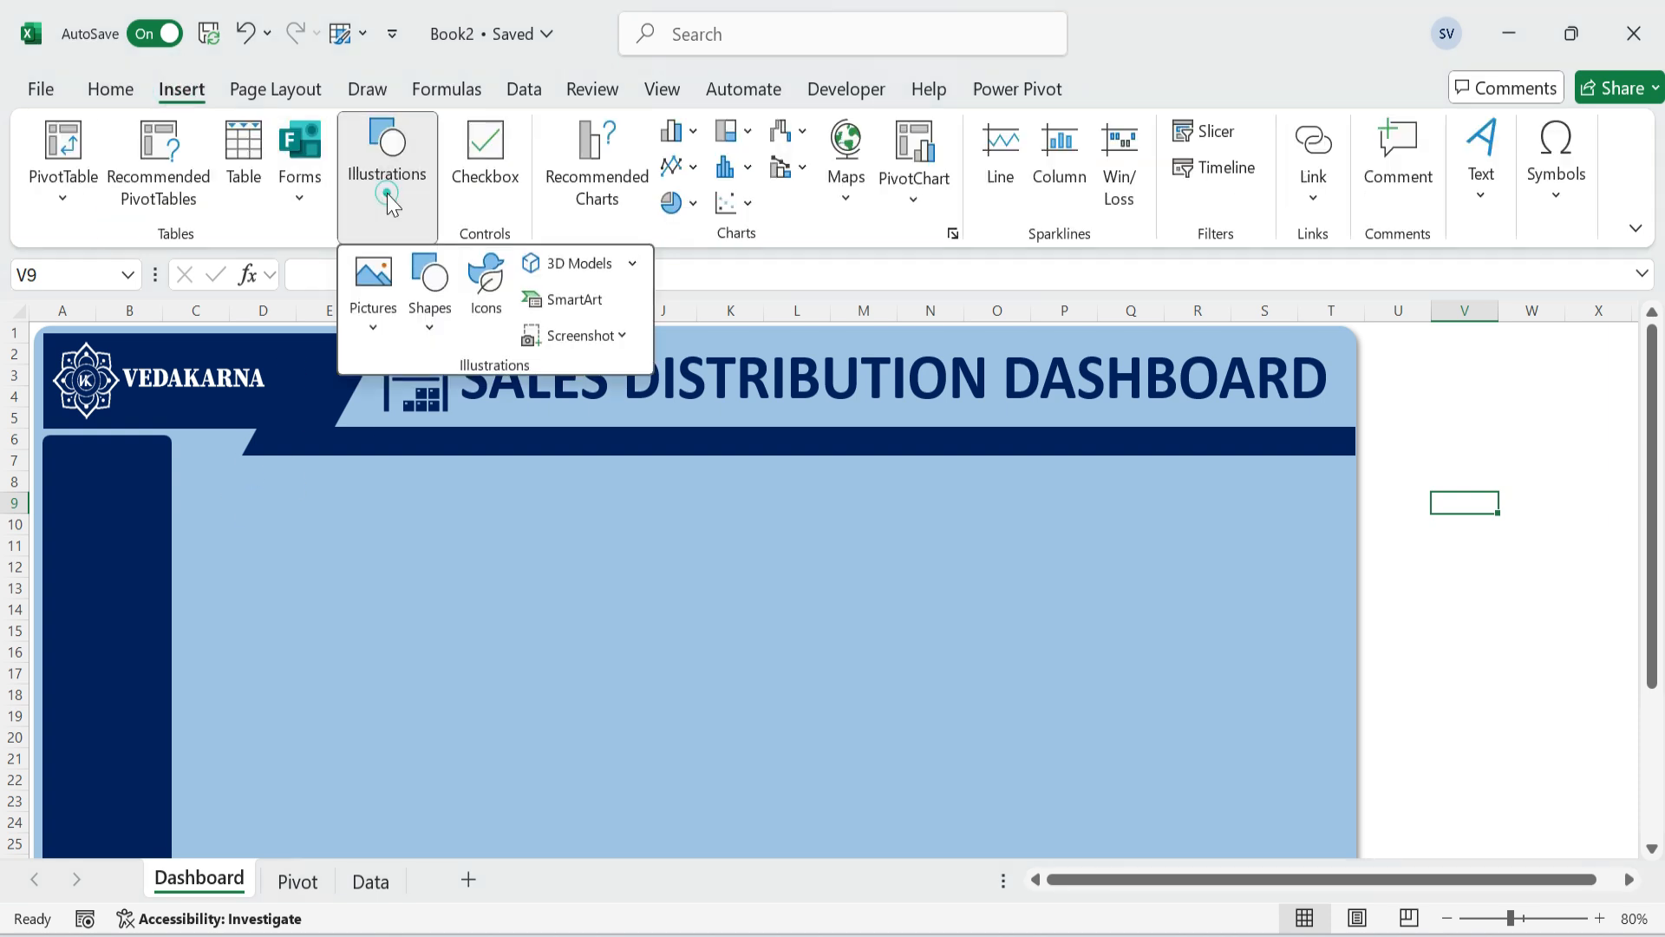
click(429, 323)
click(574, 407)
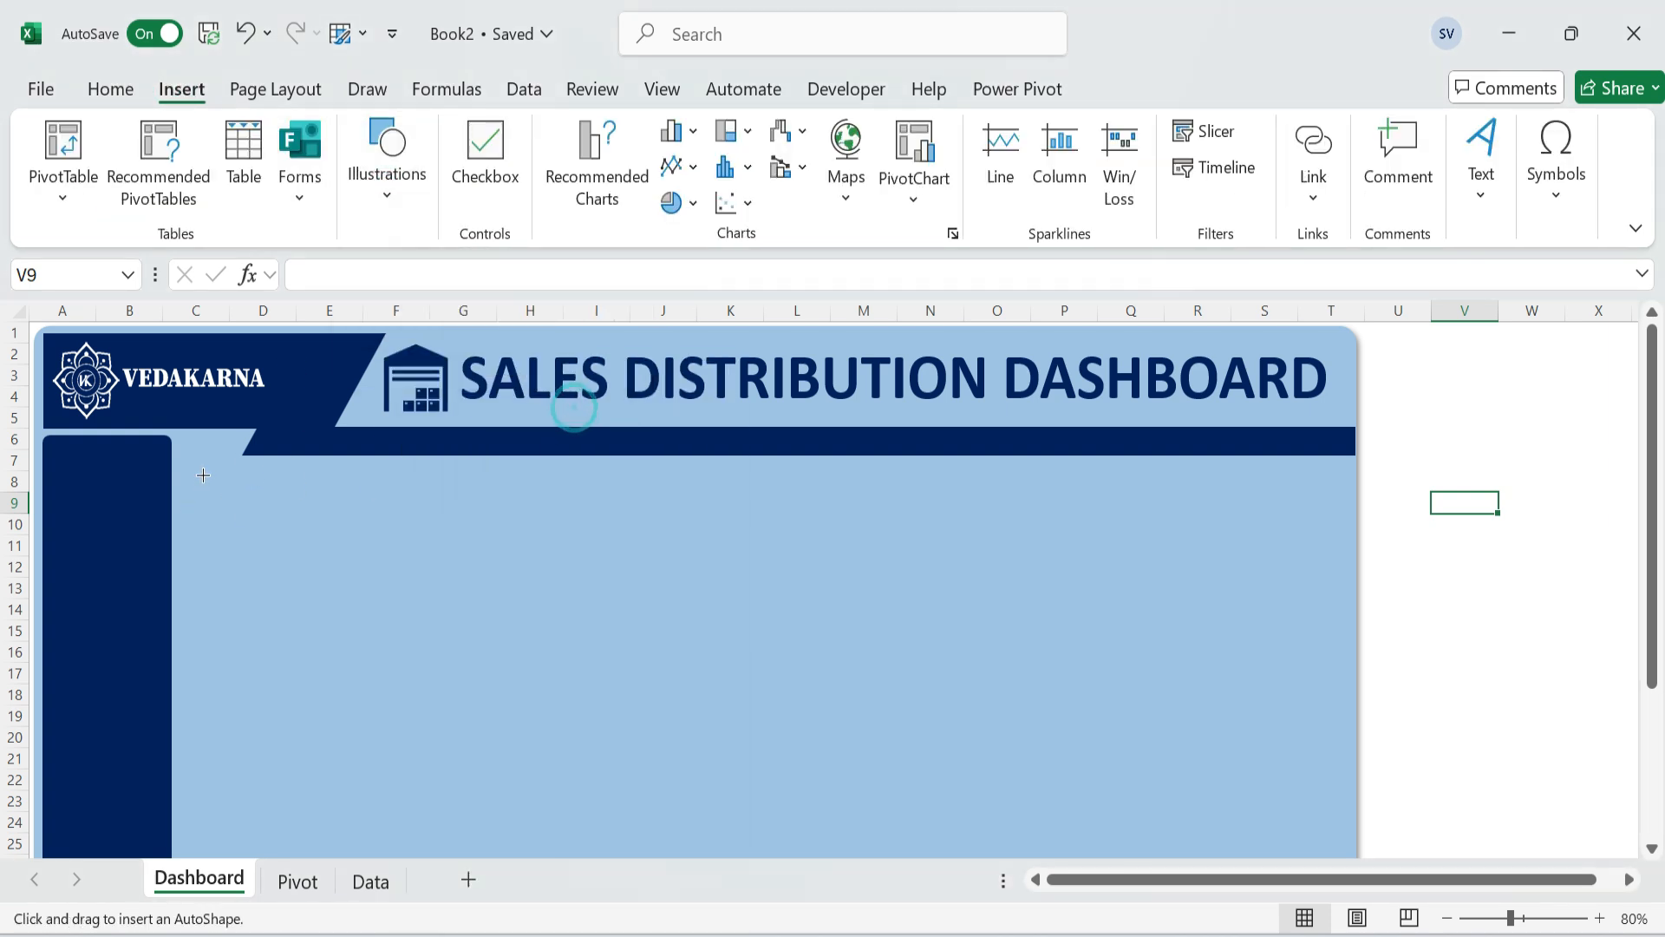
mouse_move(189, 470)
mouse_down()
mouse_move(268, 532)
mouse_move(423, 590)
mouse_up()
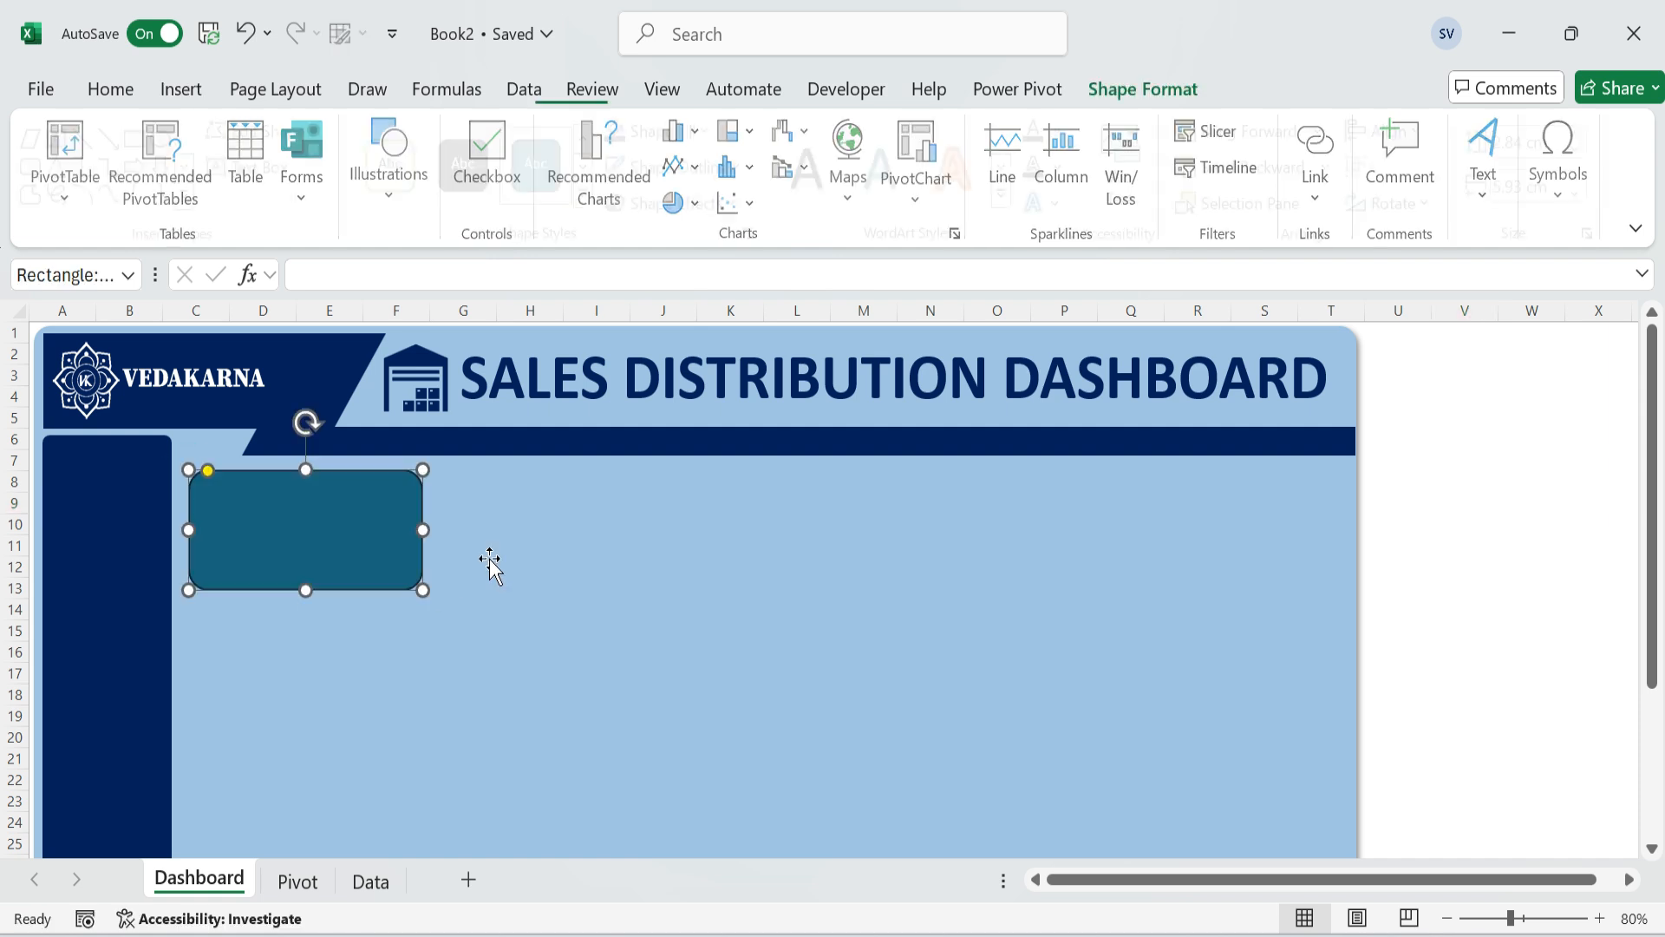
Resize the new rounded rectangle to 3.19 cm high and 6.91 cm wide.
click(1544, 142)
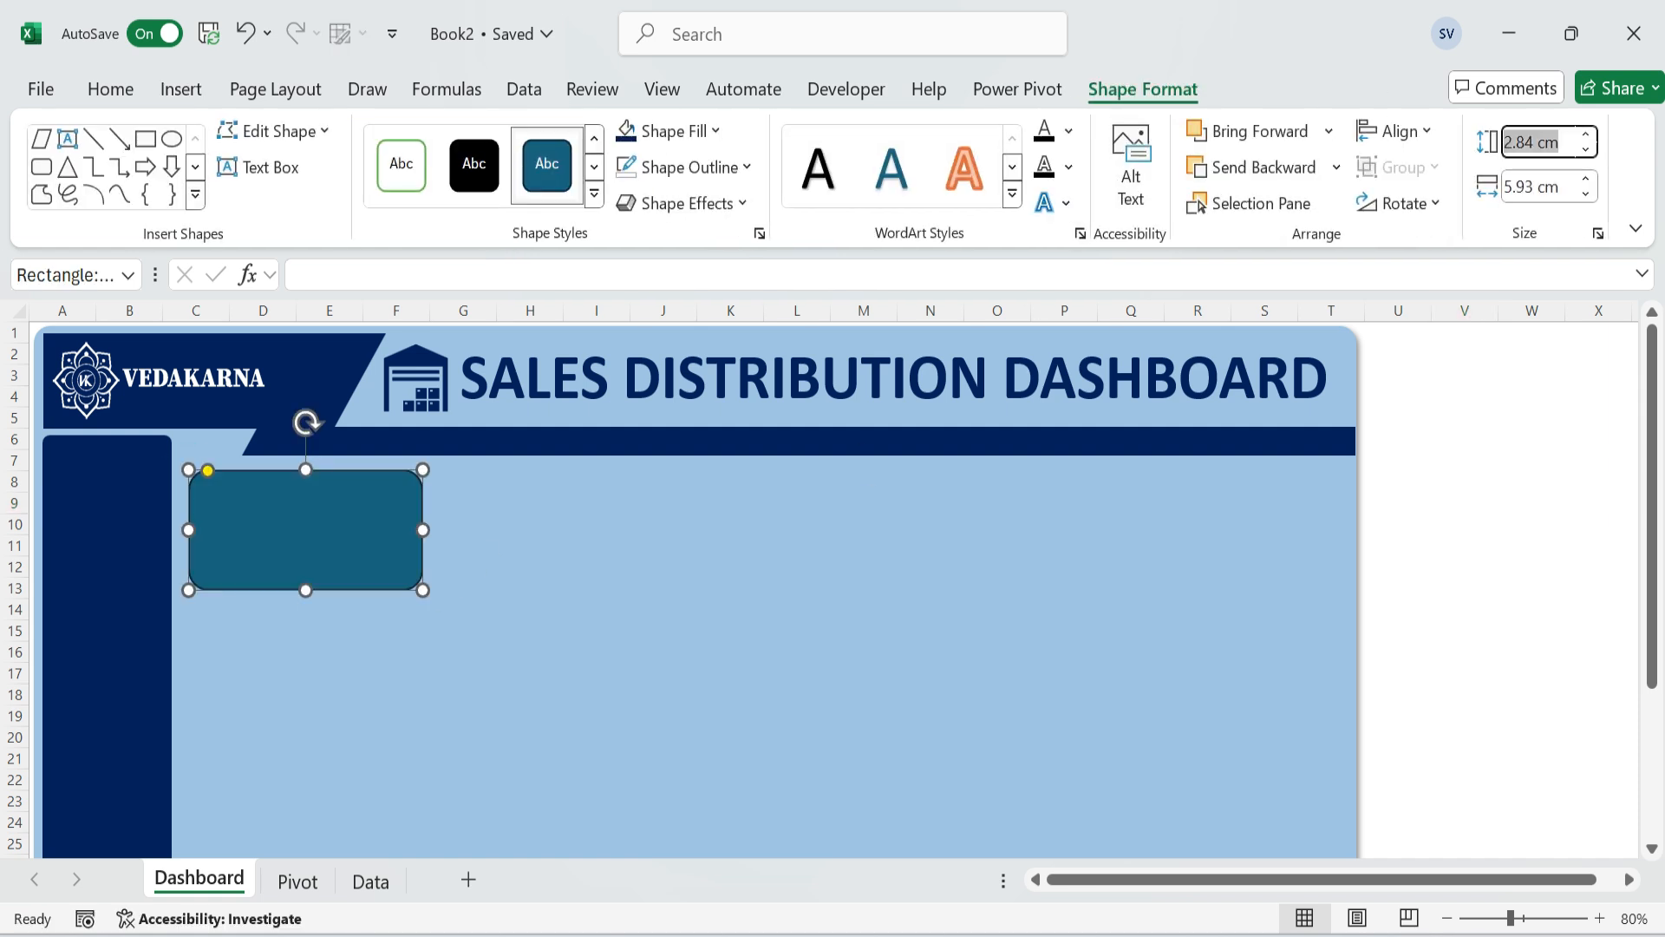
text(3.19)
key(Tab)
text(6.)
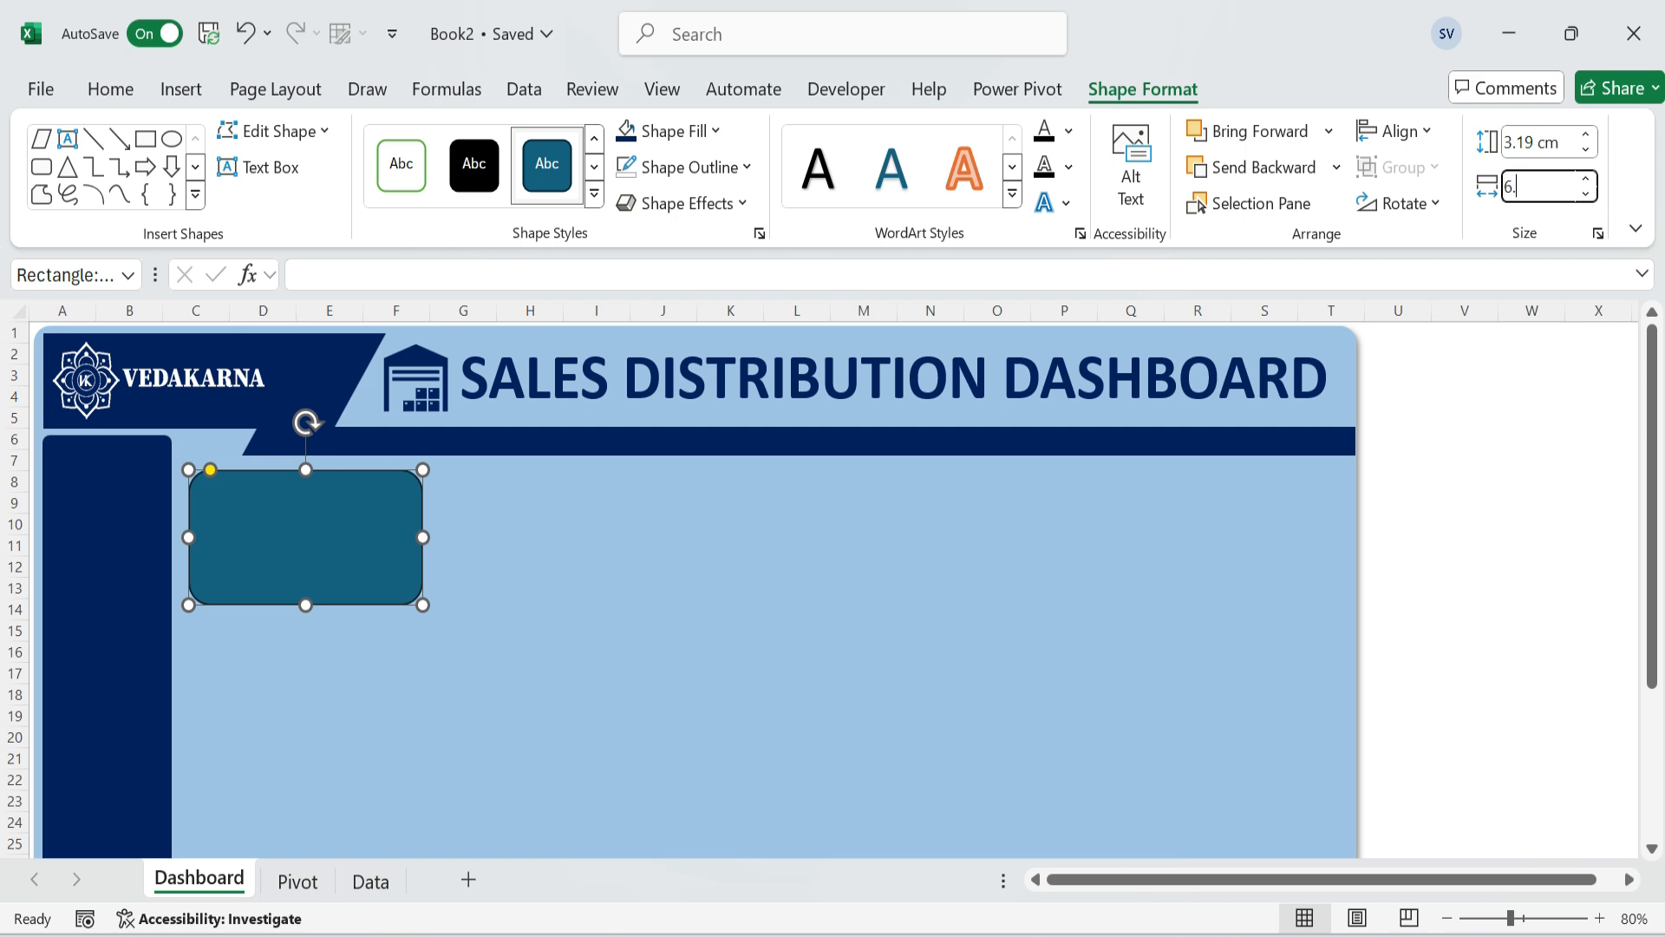
text(91)
key(Return)
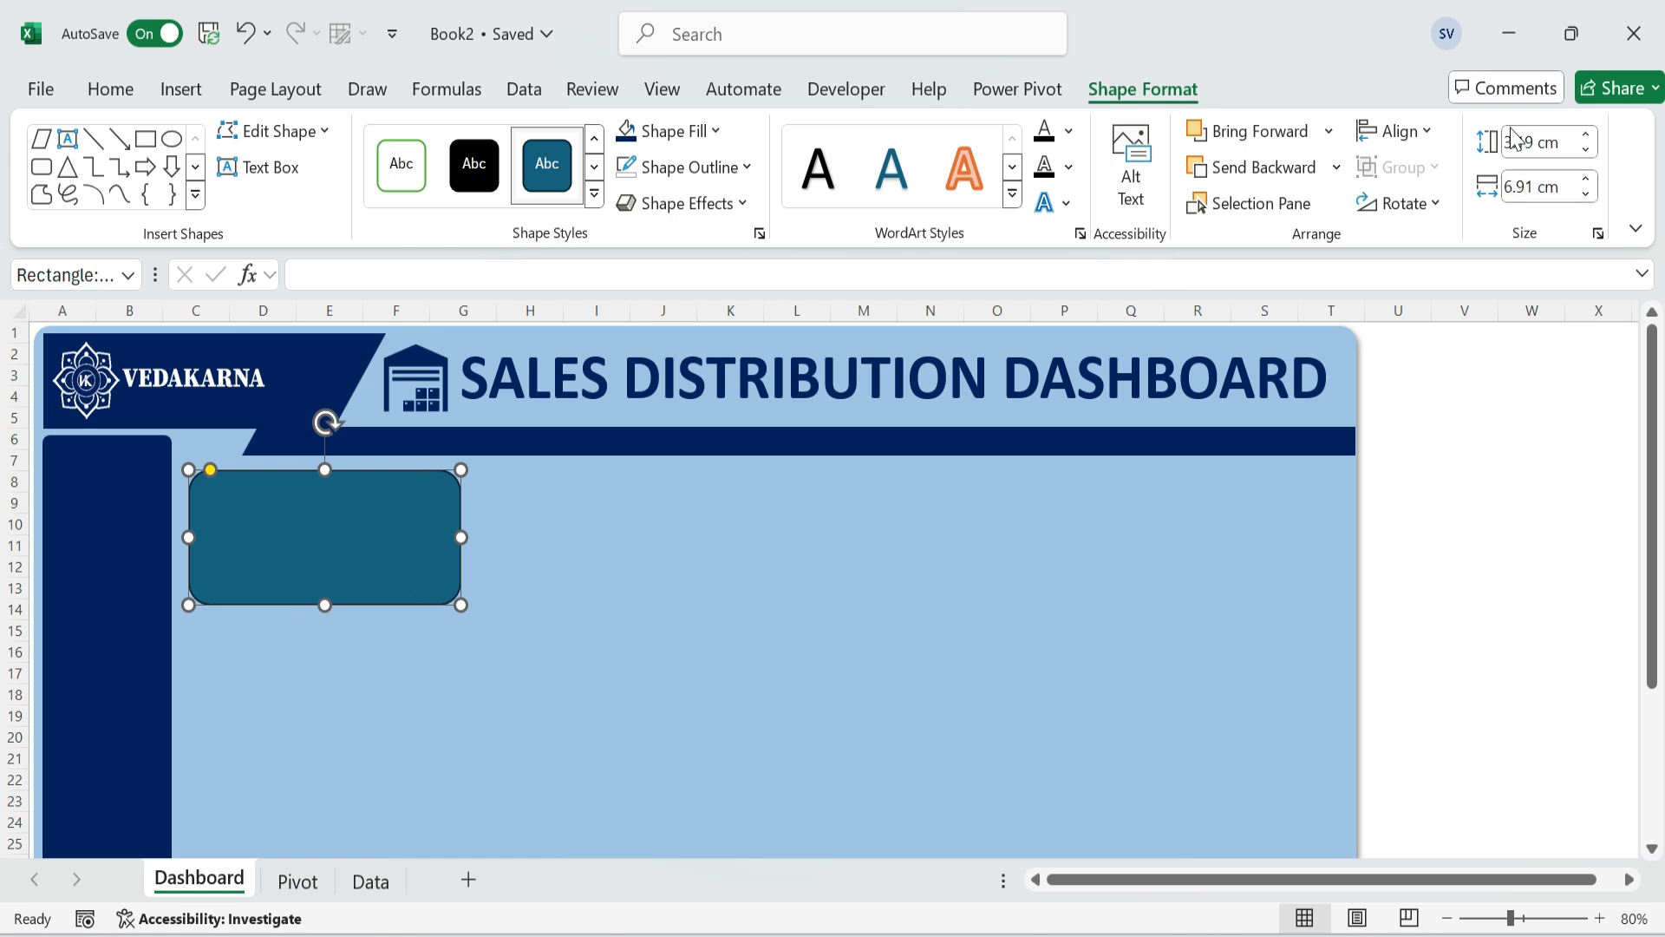
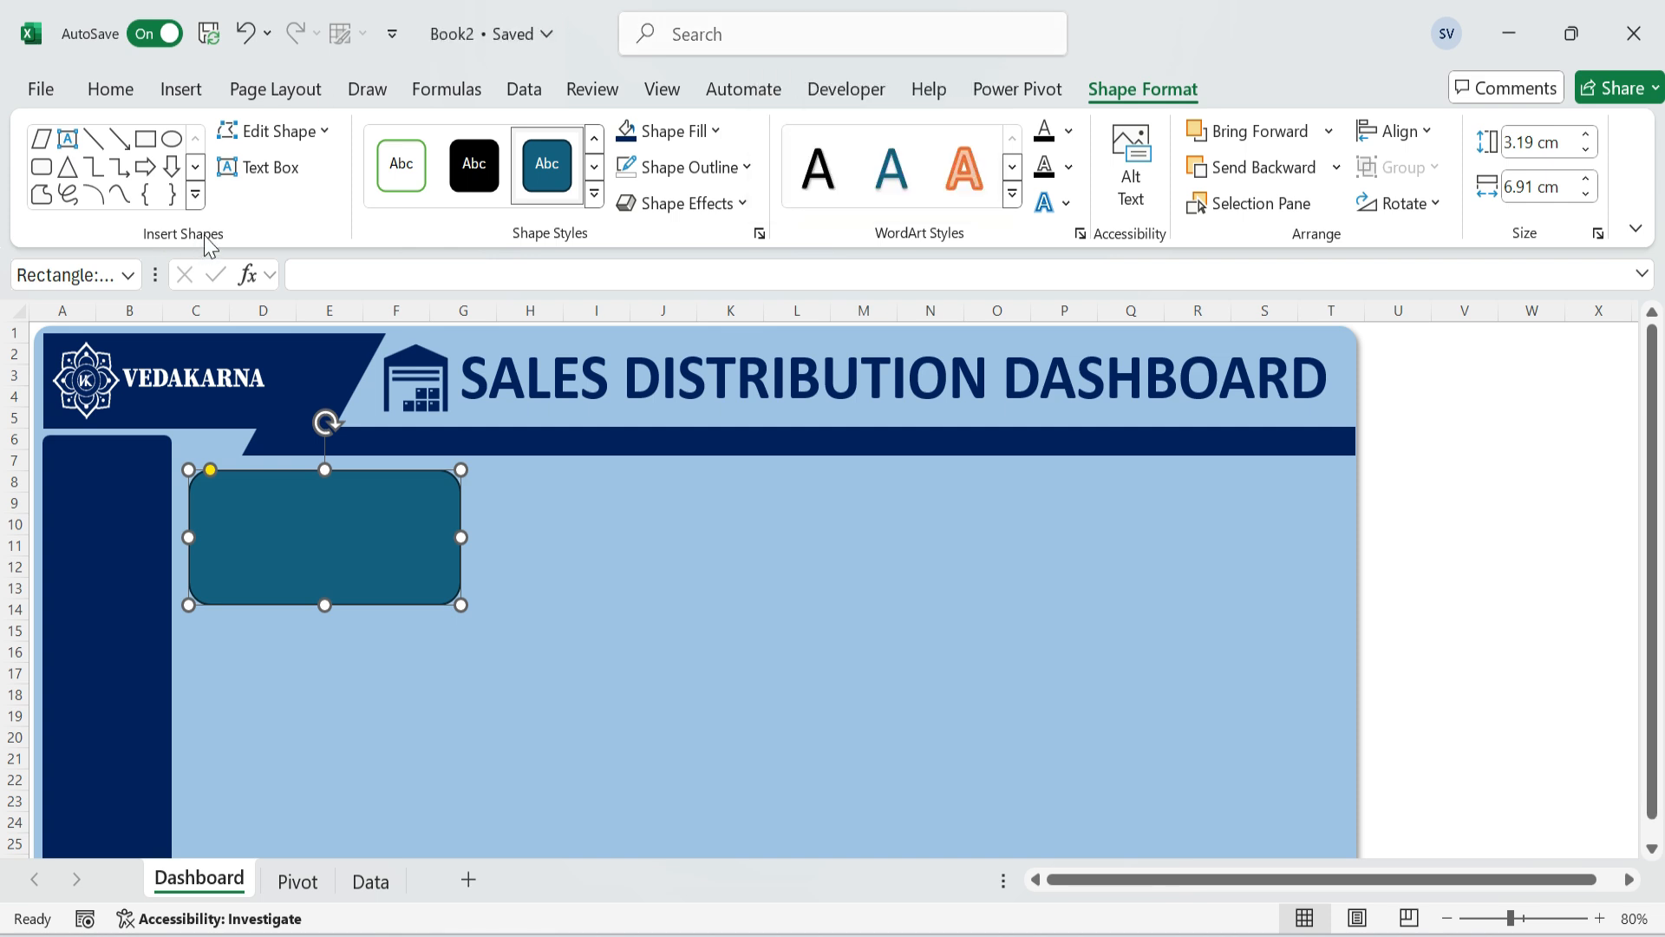
Fill the card rectangle with a custom medium blue and remove its outline.
click(717, 131)
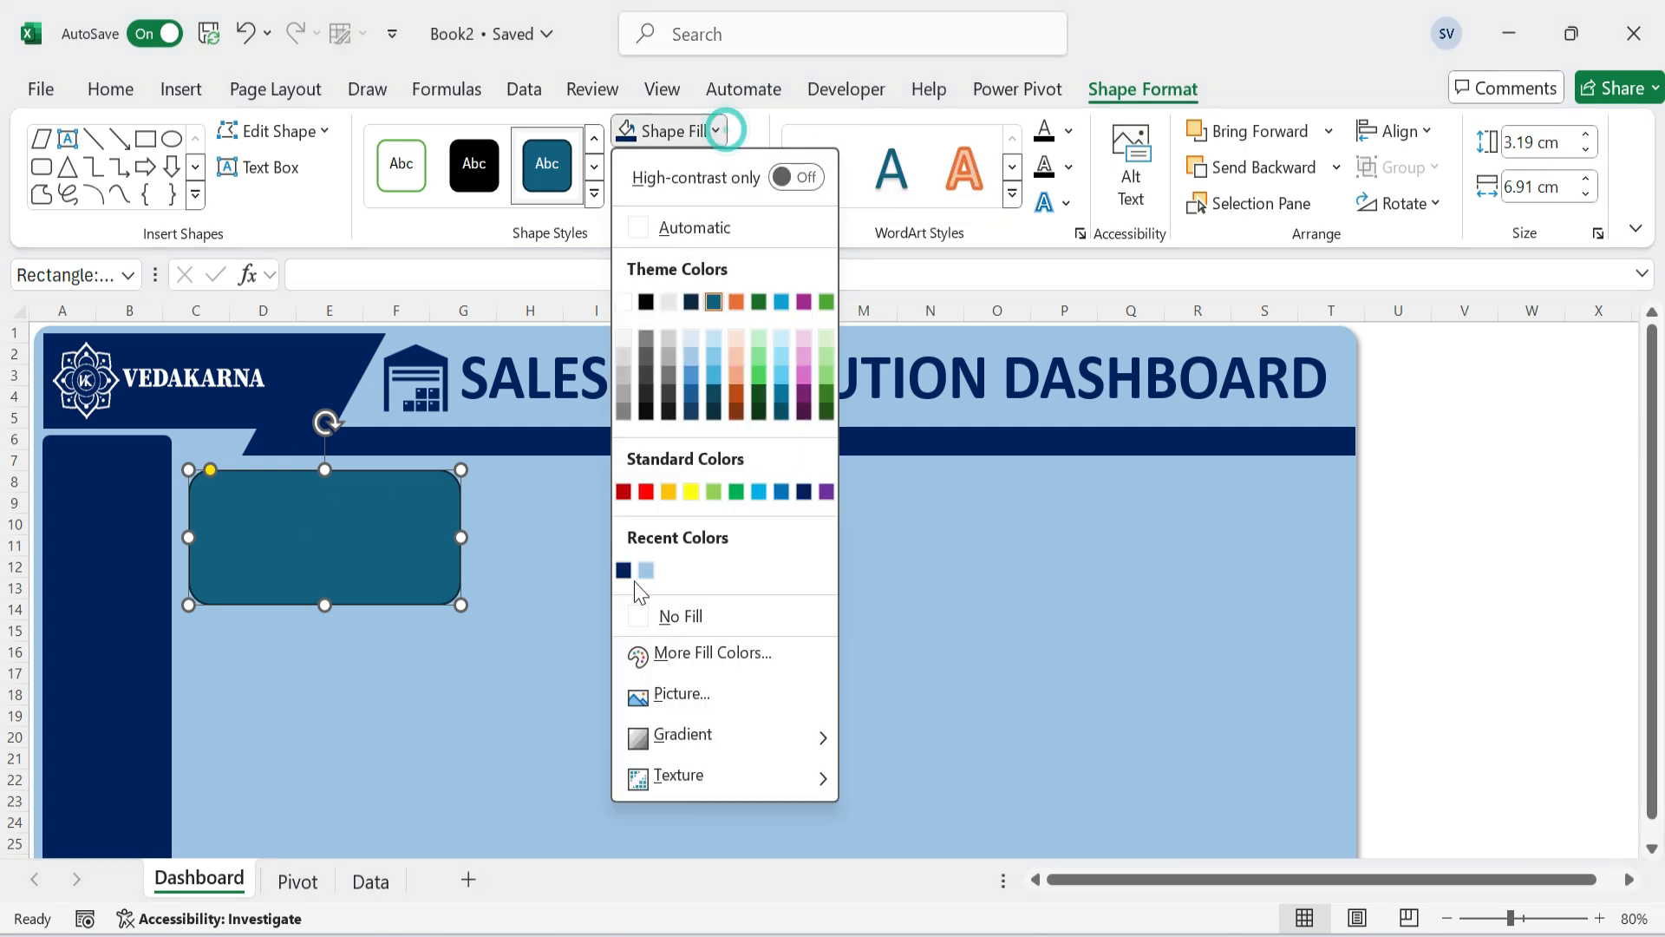
click(719, 652)
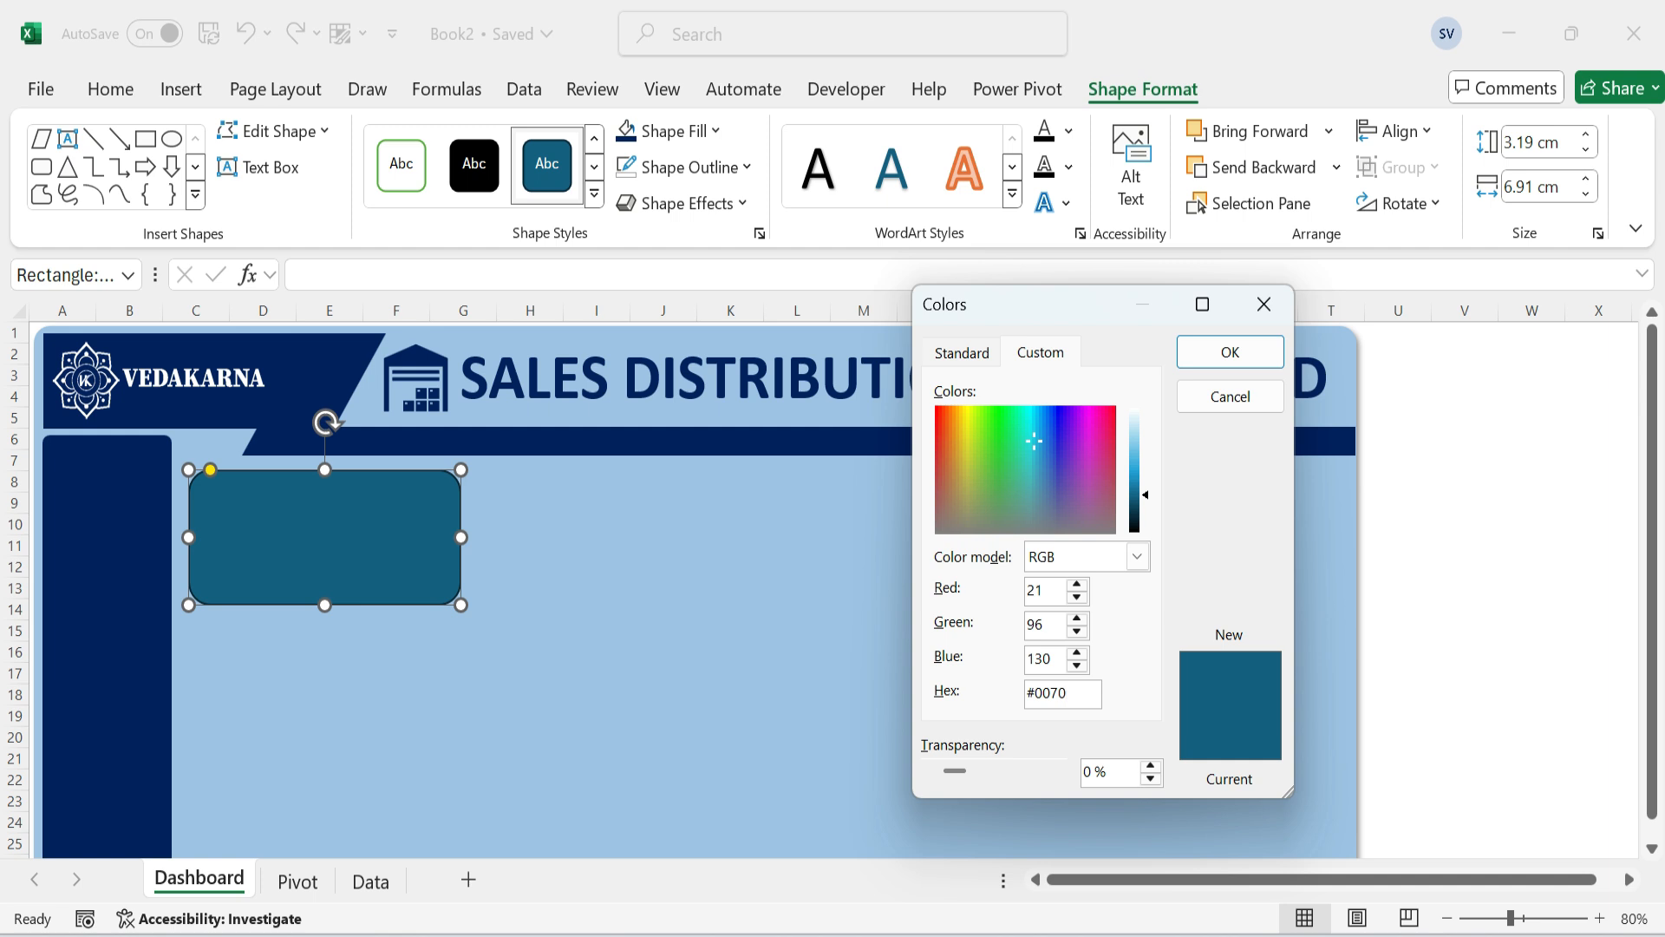
key(Return)
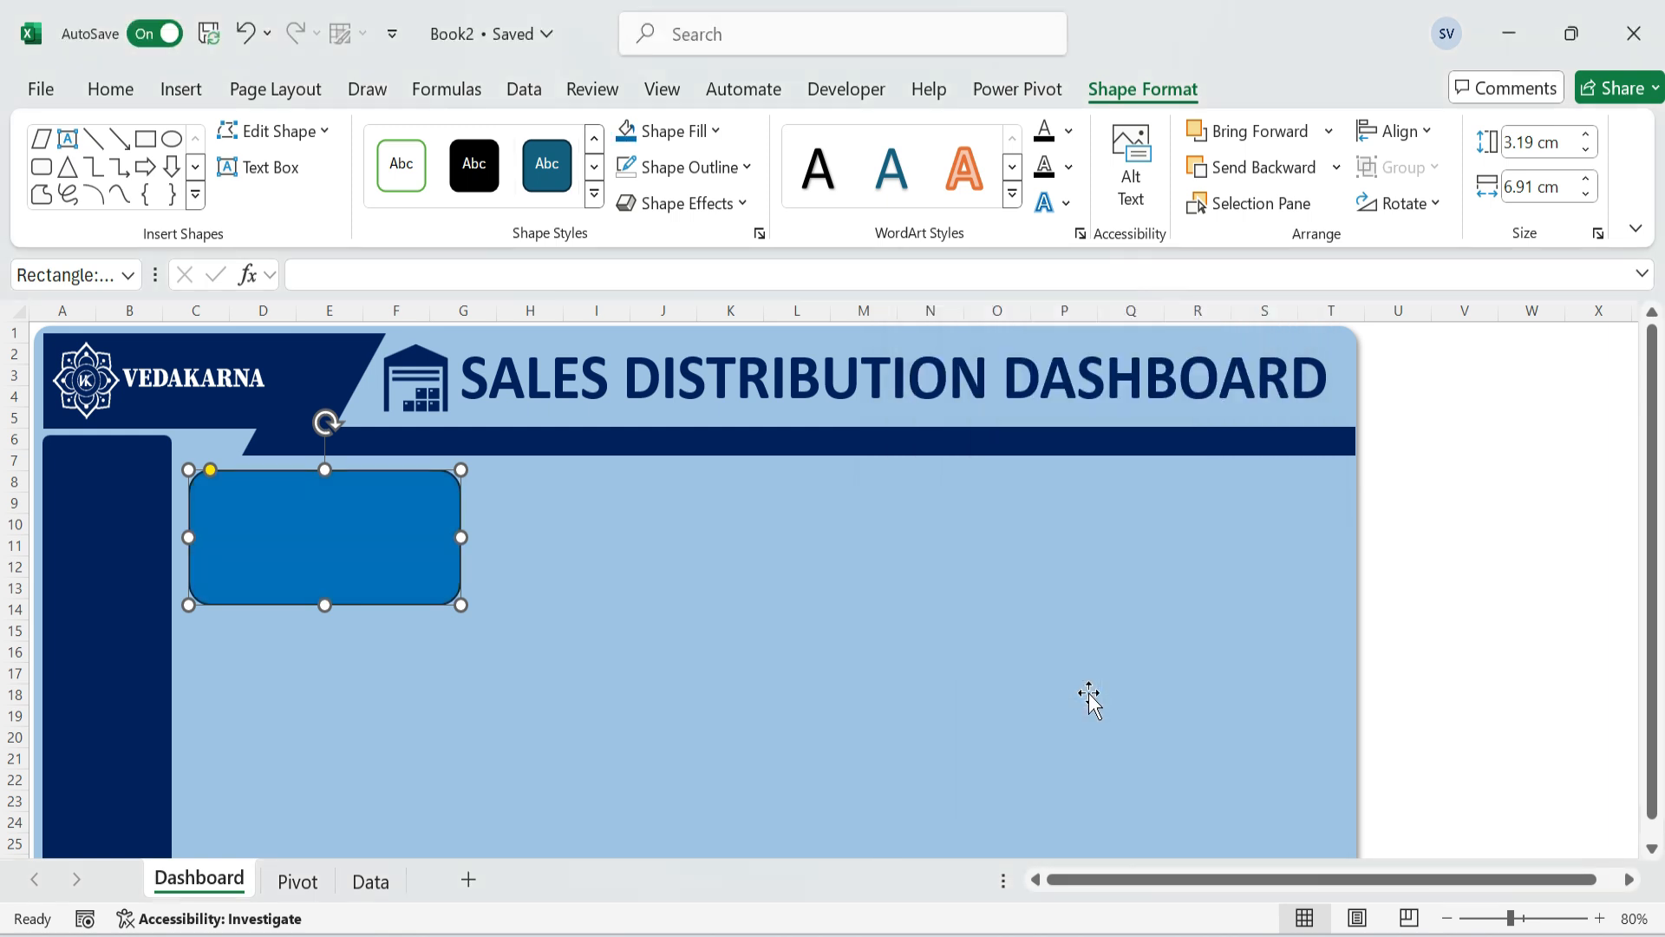
click(689, 166)
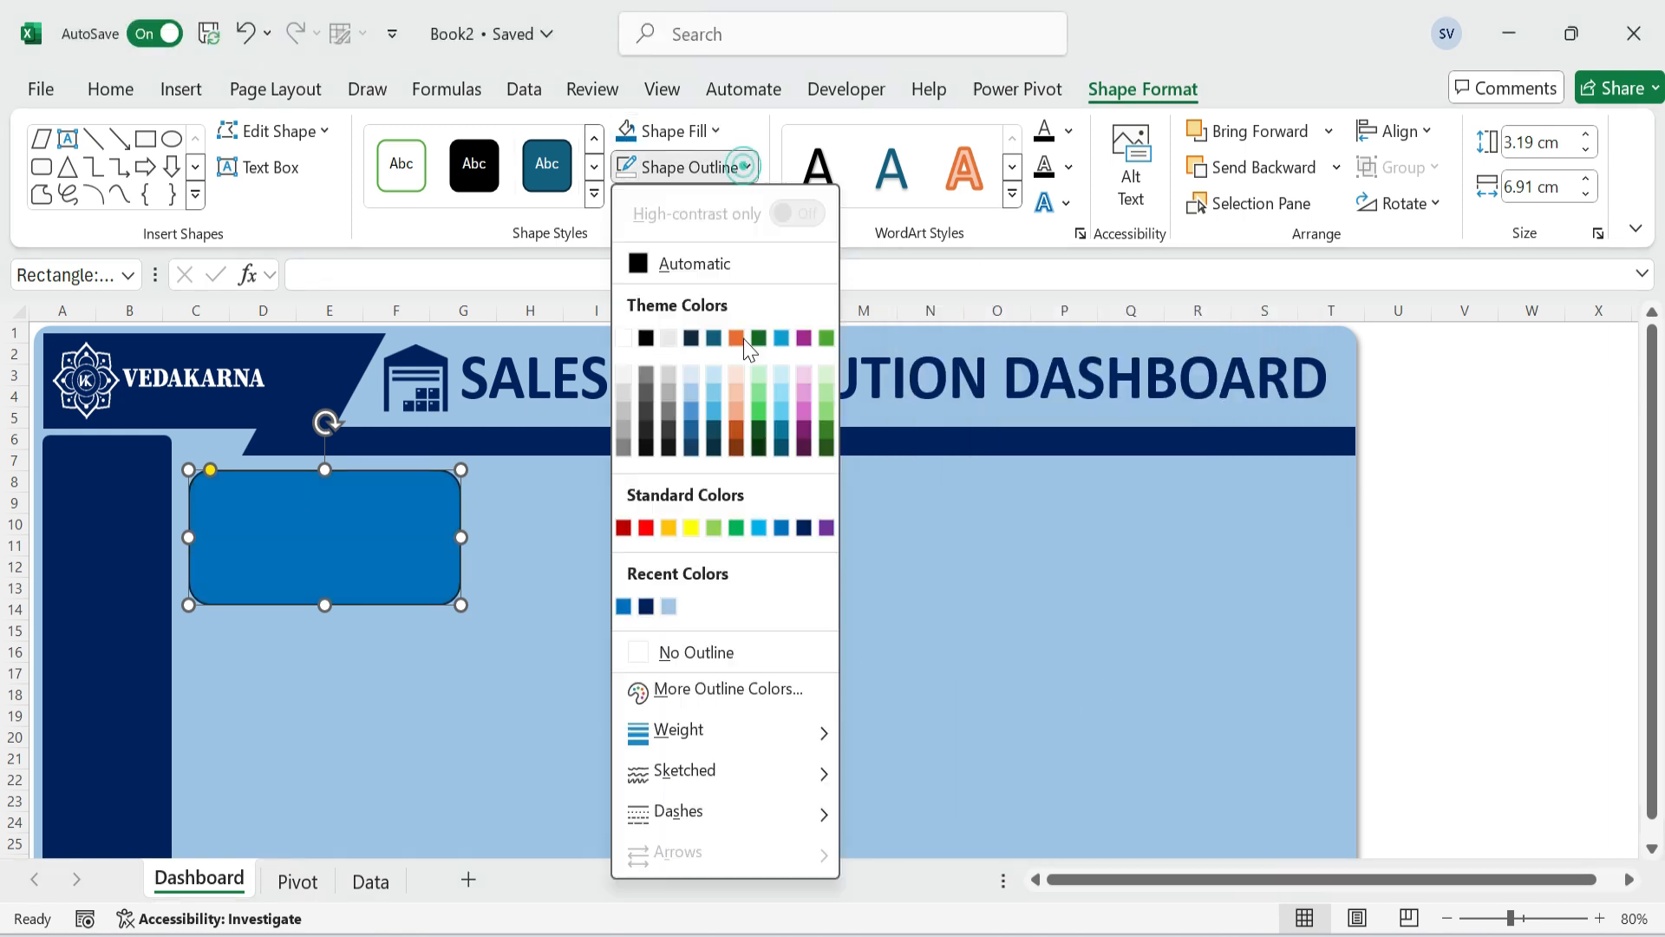
click(694, 652)
Apply the outer bottom-right offset shadow to the blue card.
click(690, 203)
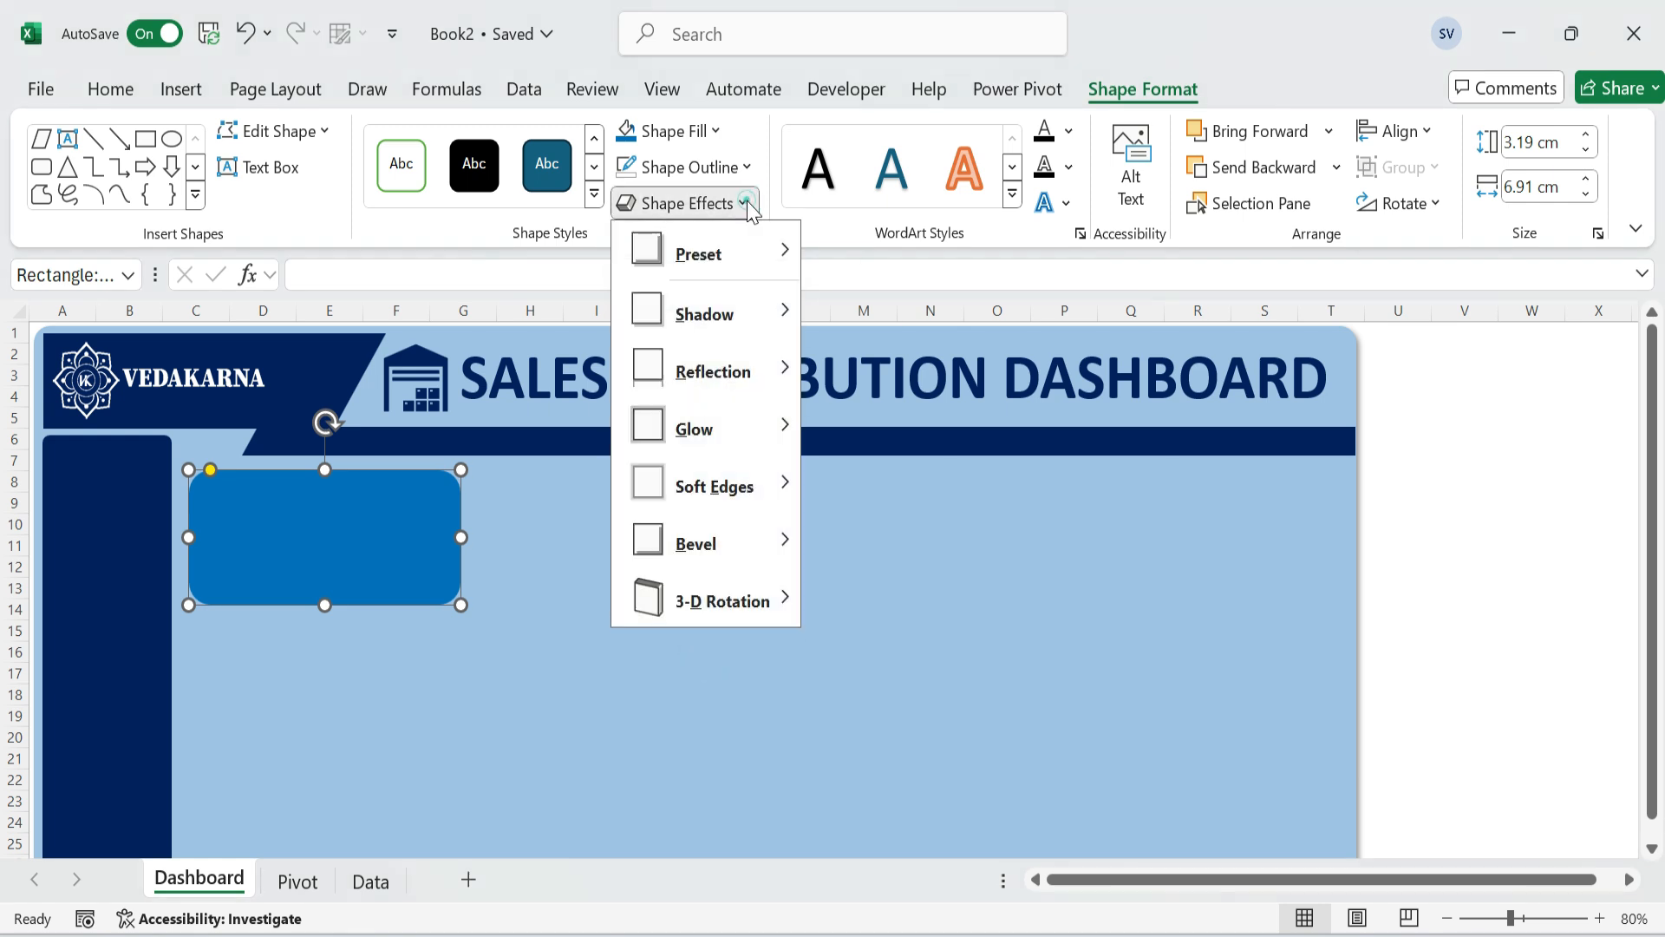
mouse_move(789, 316)
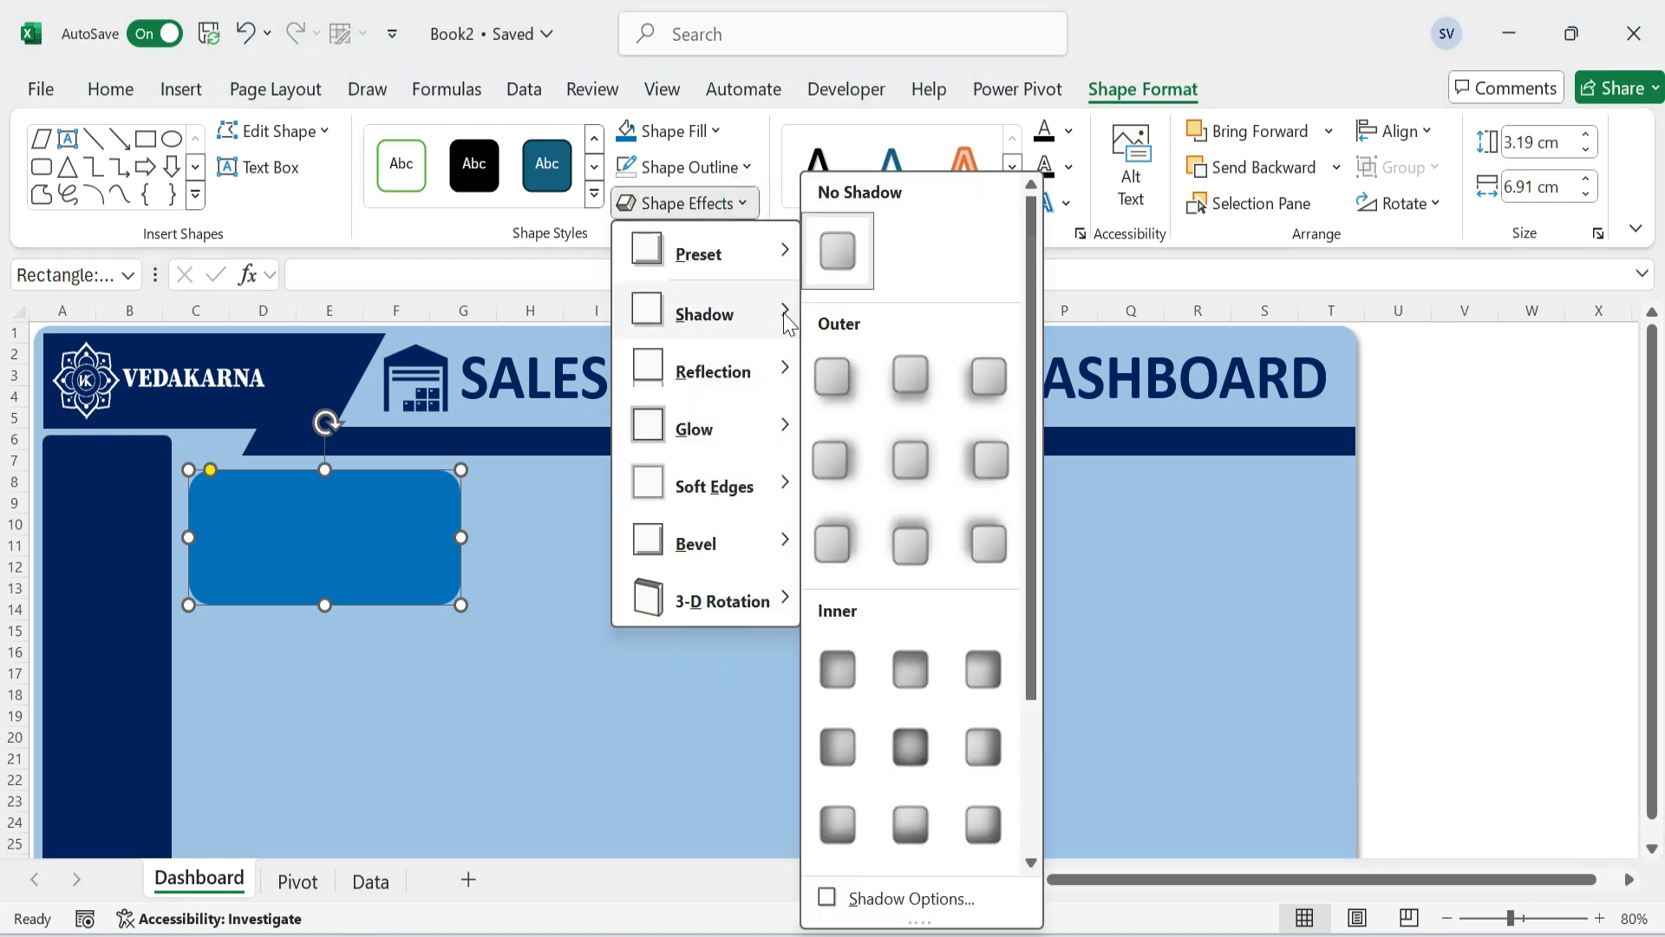
click(841, 388)
click(592, 549)
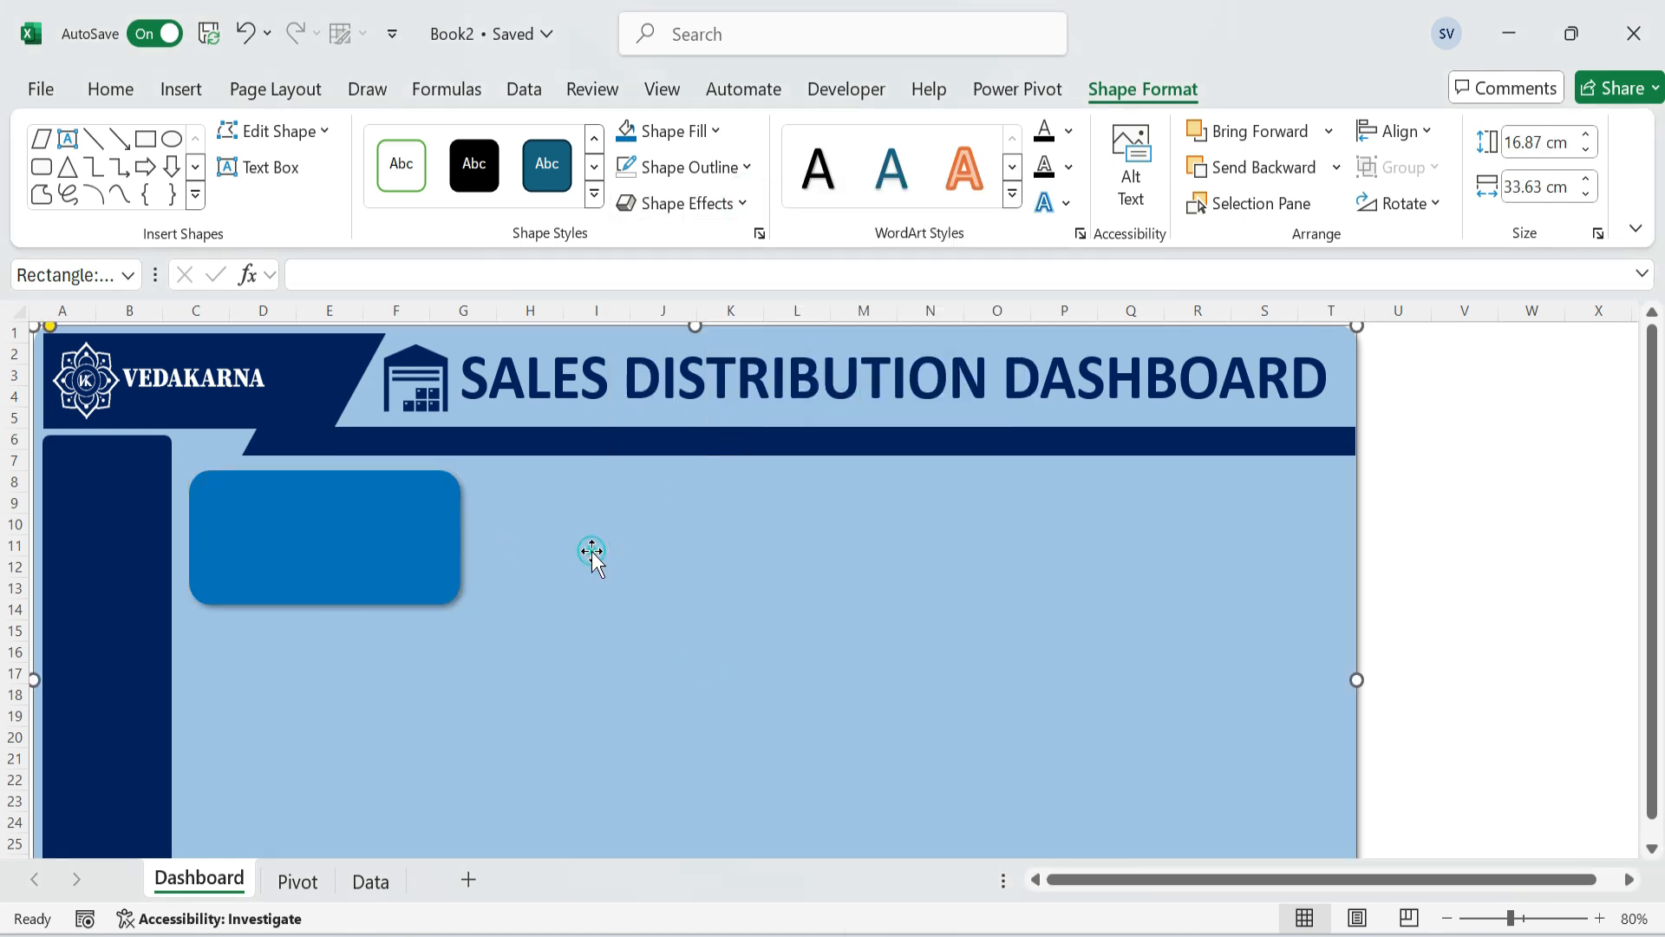
Reduce the blue card's corner rounding and move it close to the side panel, just under the header bar.
click(227, 505)
drag(211, 467, 204, 467)
drag(324, 546, 280, 522)
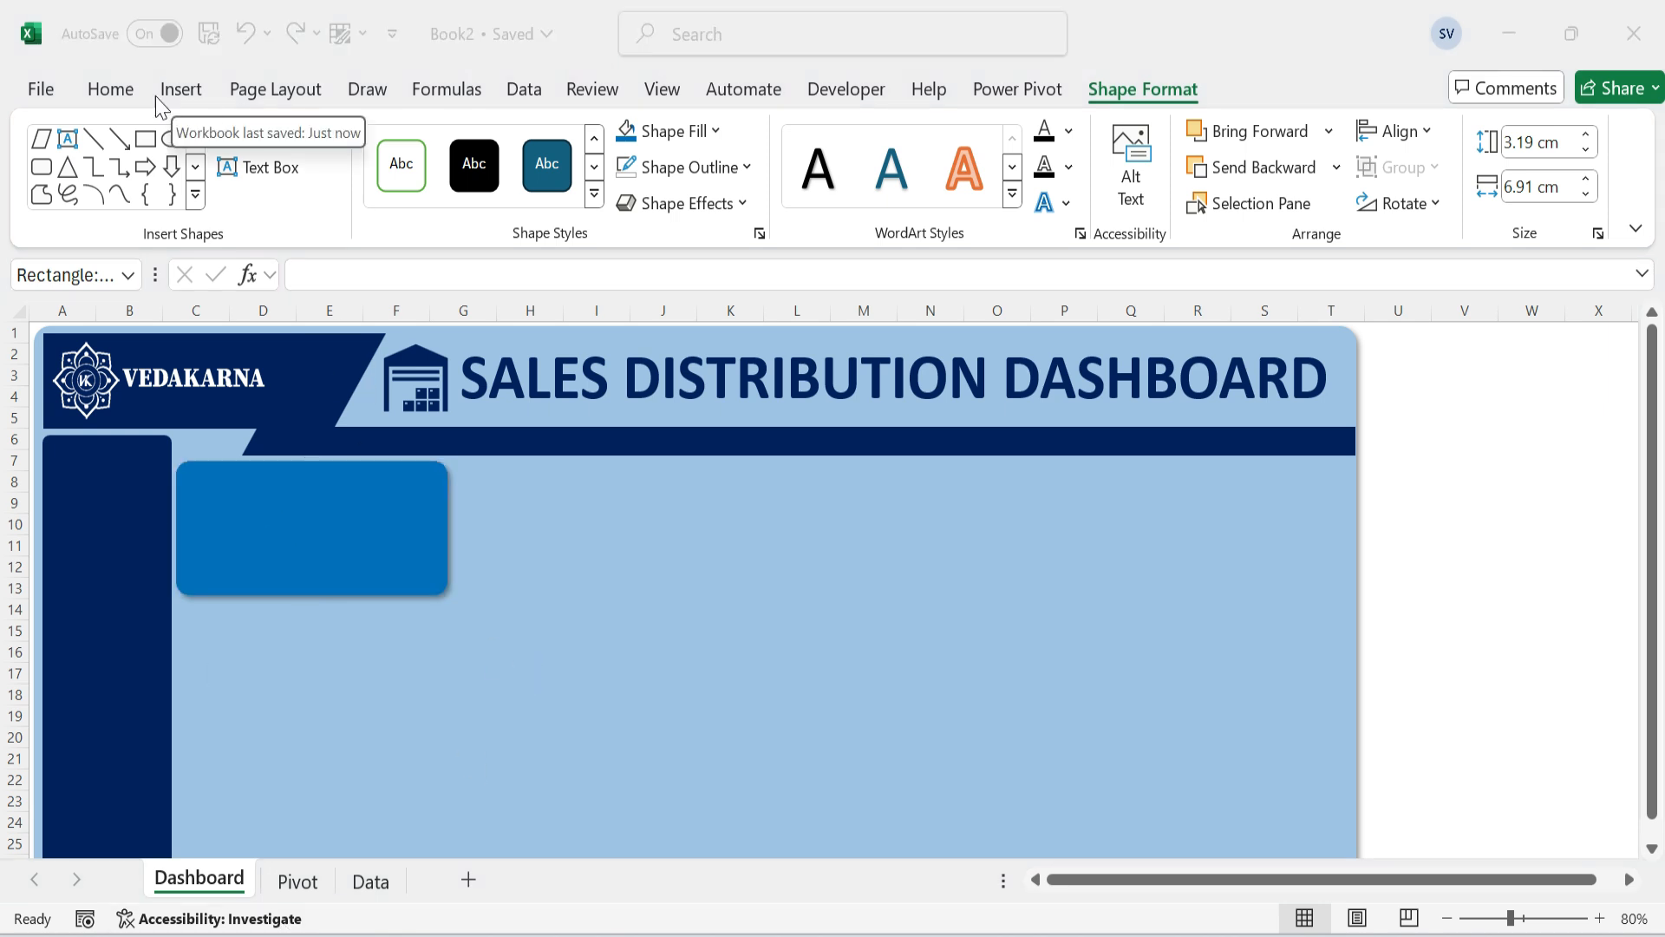
Draw a rectangle with rounded diagonal corners, about 6.15 cm wide and 0.84 cm high, along the top of the blue card.
click(180, 88)
click(362, 209)
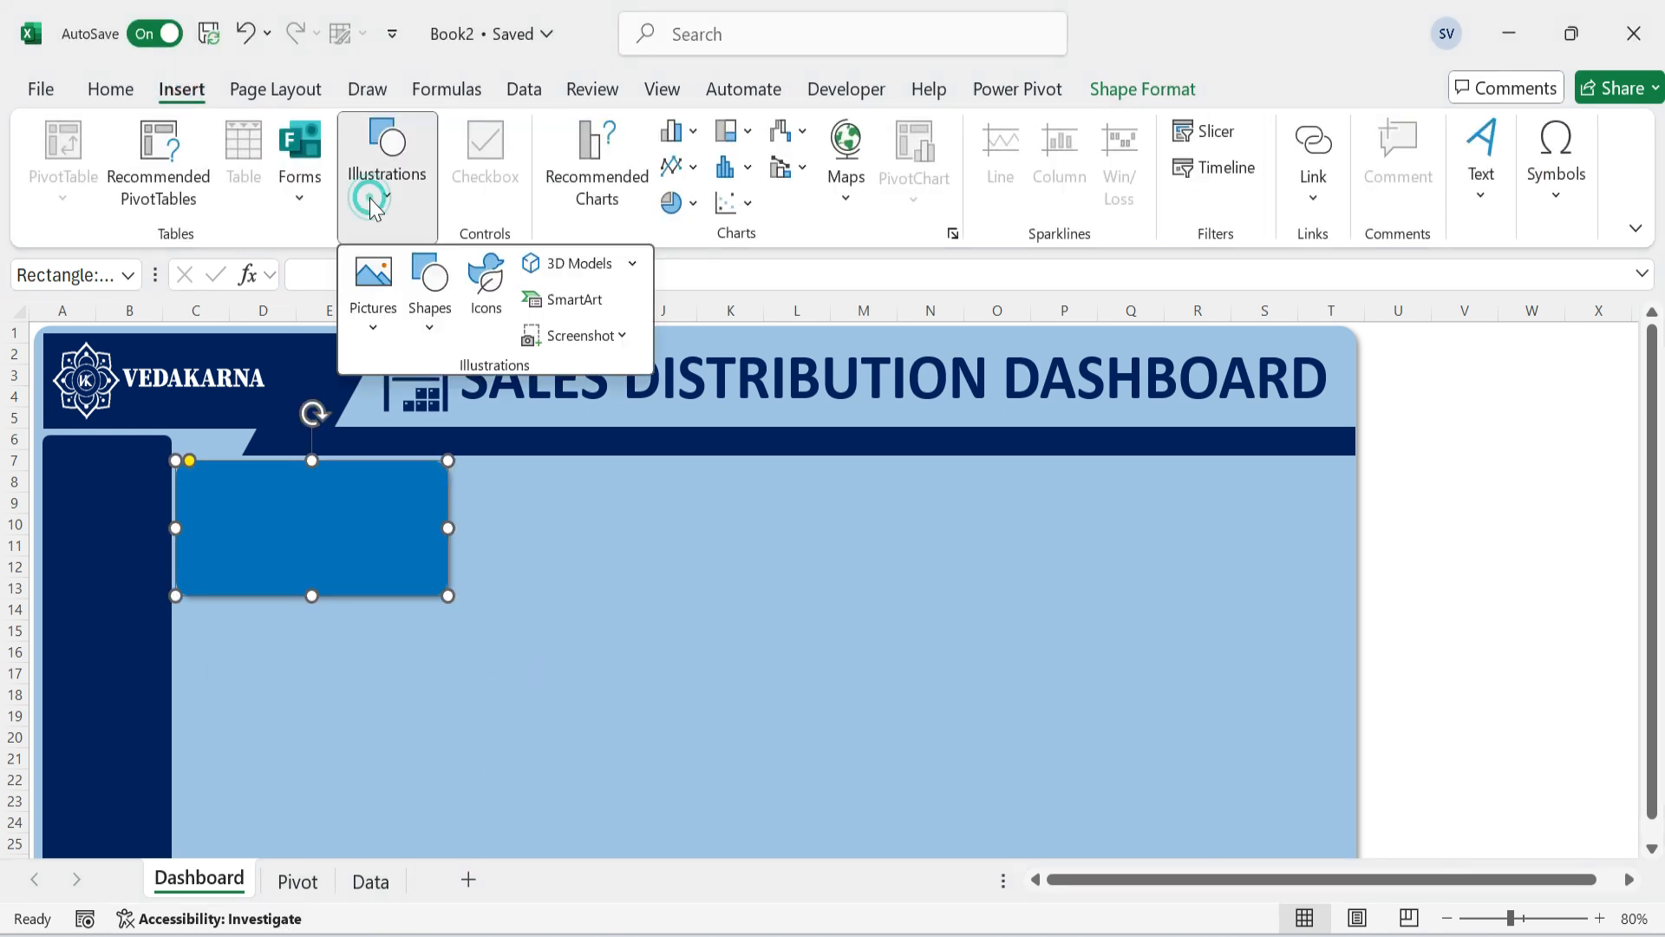
click(431, 334)
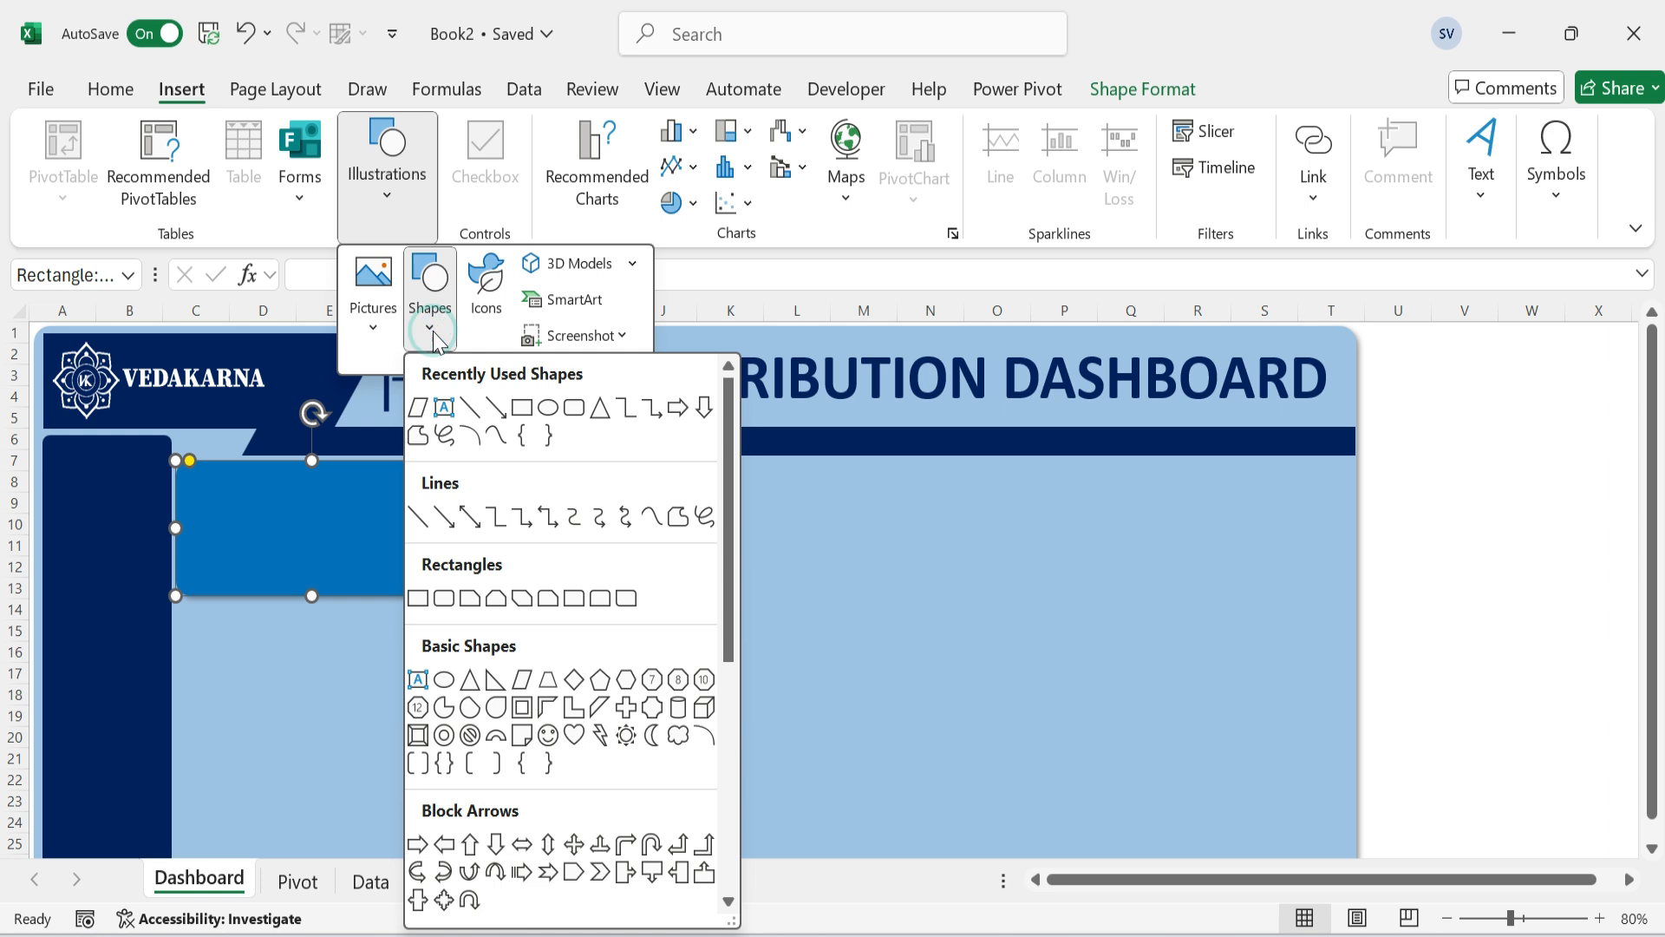
click(628, 598)
mouse_move(189, 468)
mouse_down()
mouse_move(419, 527)
mouse_move(431, 503)
mouse_up()
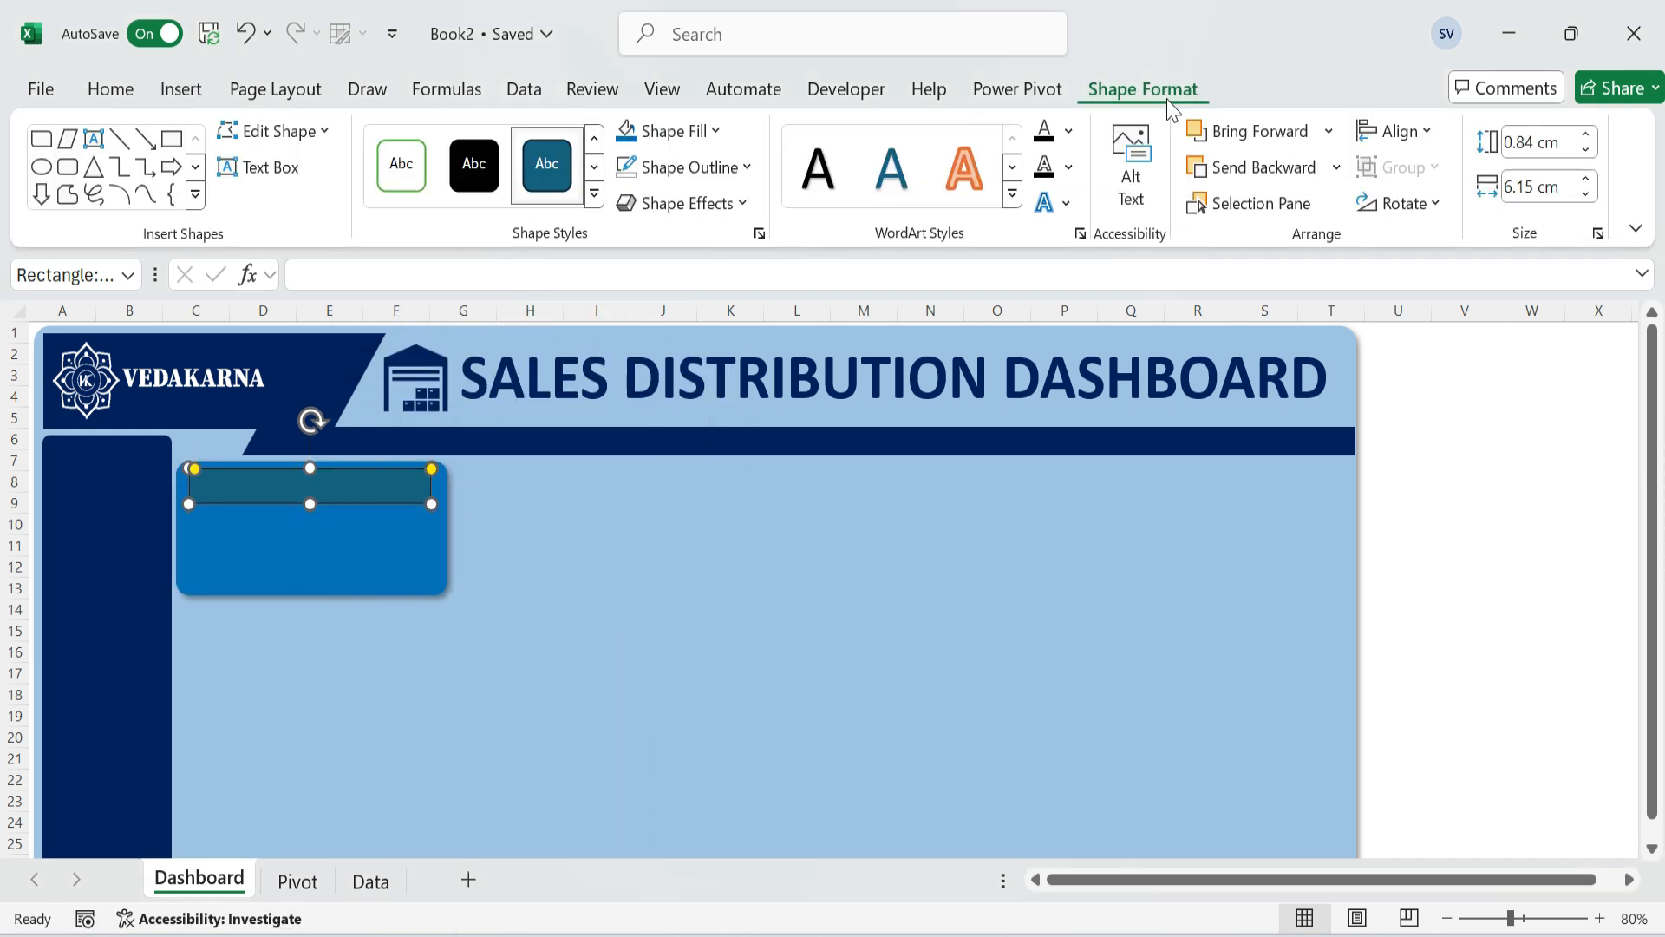
Fill the card's title strip with the last used blue and remove its outline.
click(624, 132)
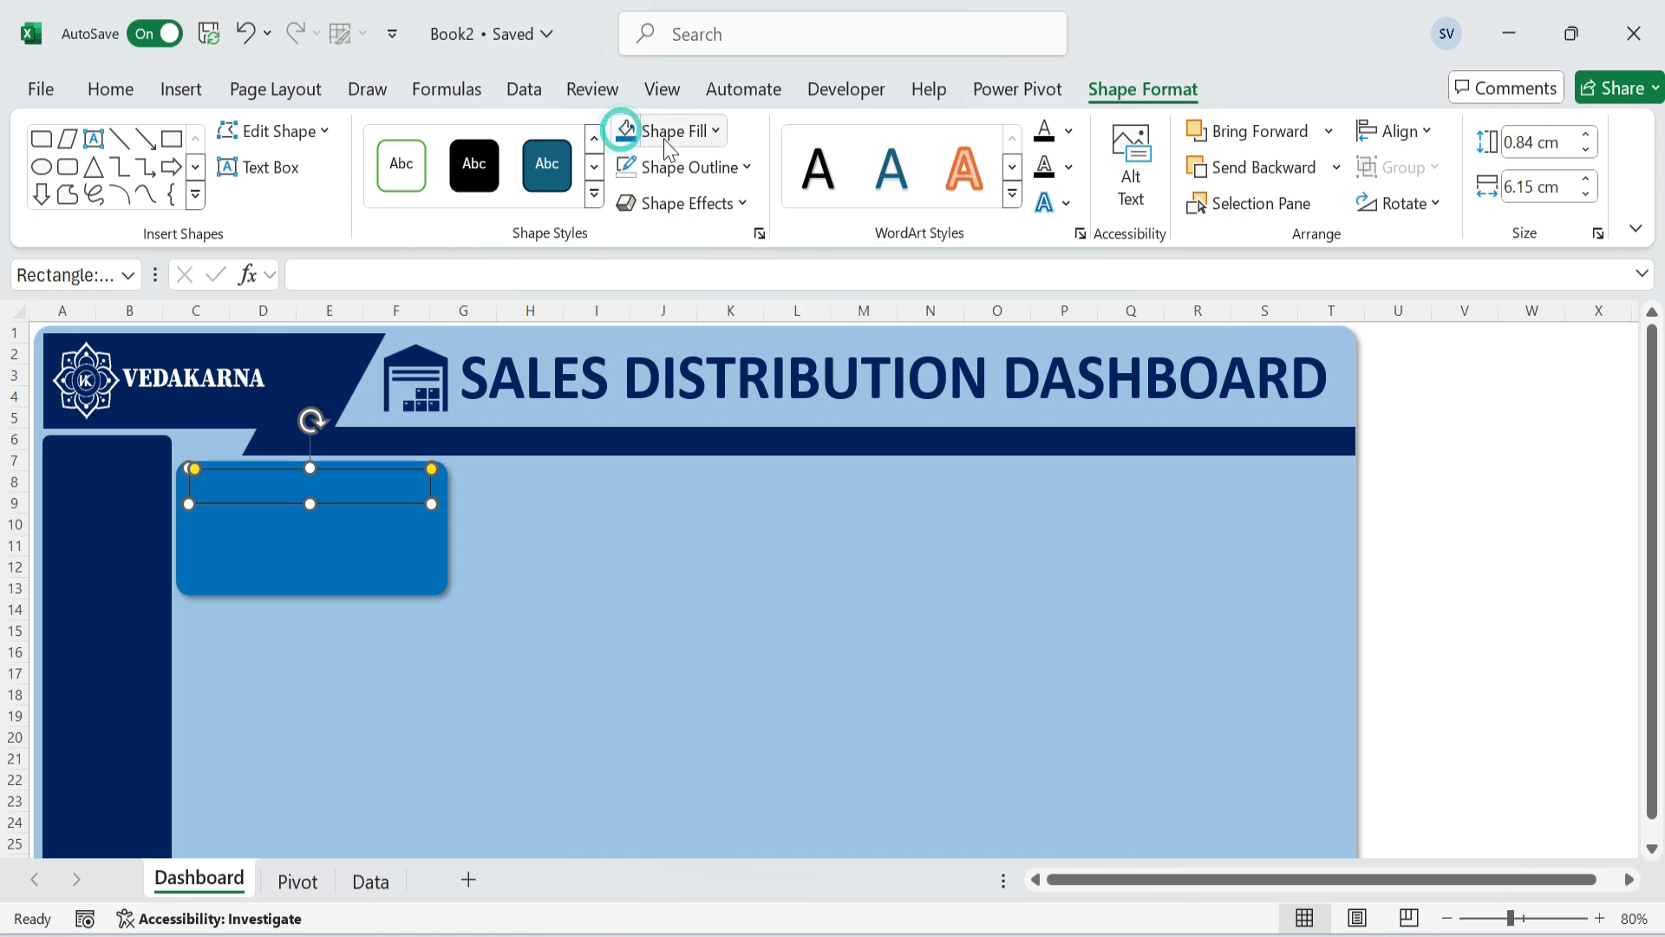
click(744, 167)
click(704, 654)
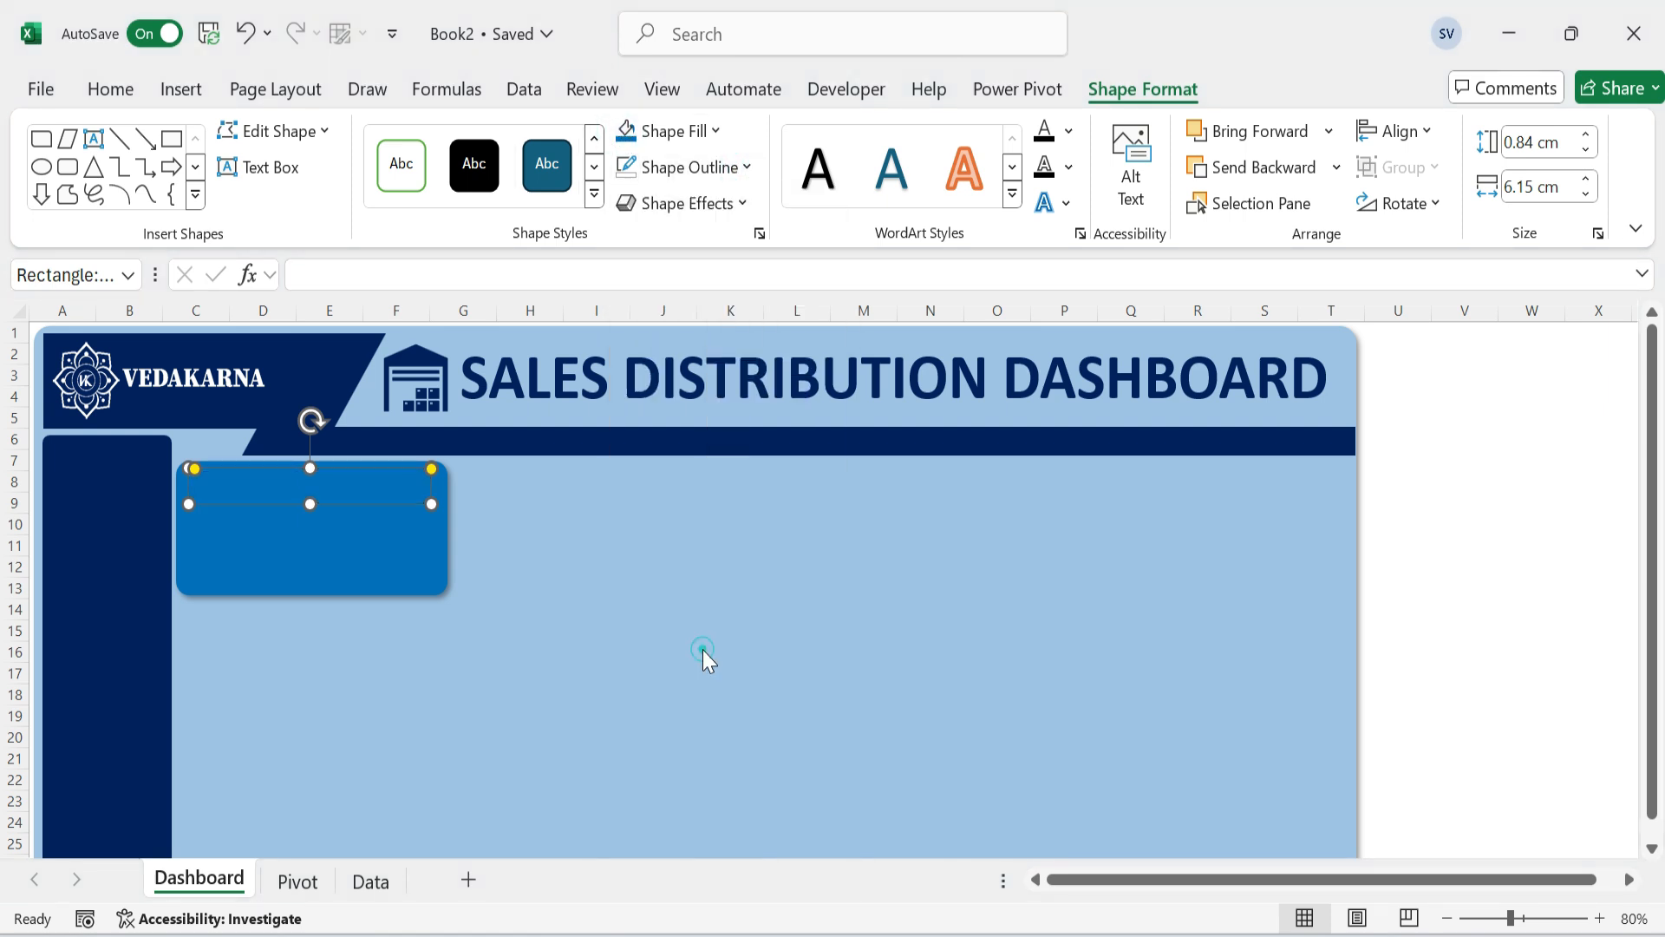
Apply the outer bottom-right offset shadow to the card's title strip.
click(694, 203)
mouse_move(805, 319)
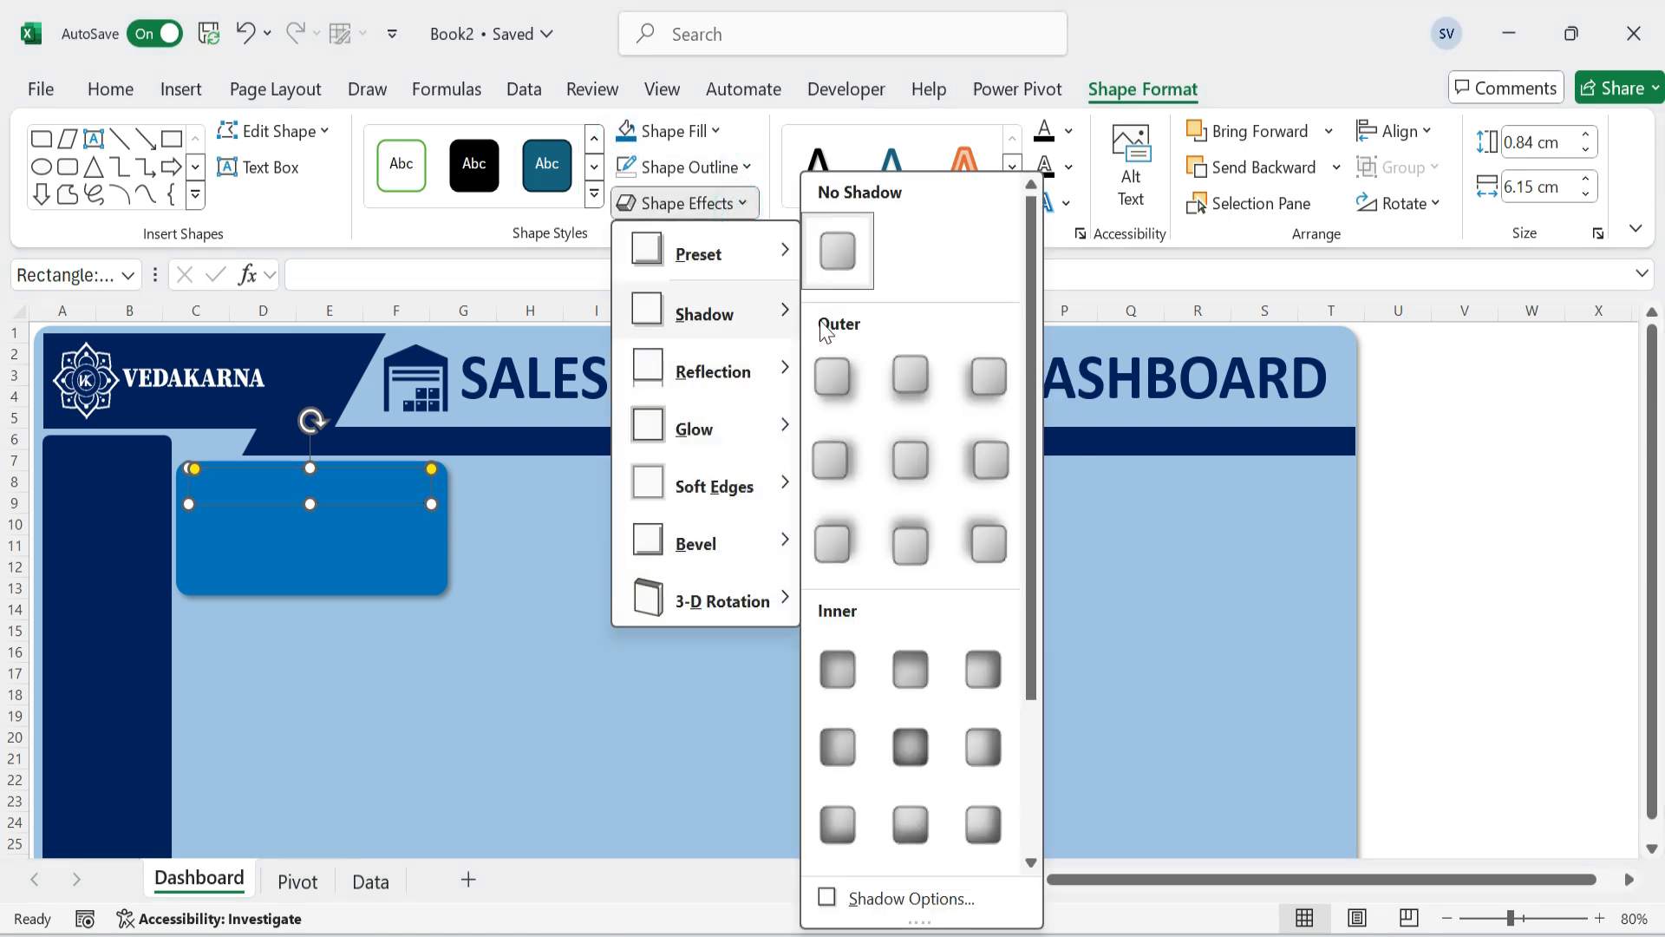
click(834, 378)
click(559, 476)
Move the title strip toward the card's upper-left corner and resize it to about 6.48 cm wide and 0.82 cm high.
click(335, 484)
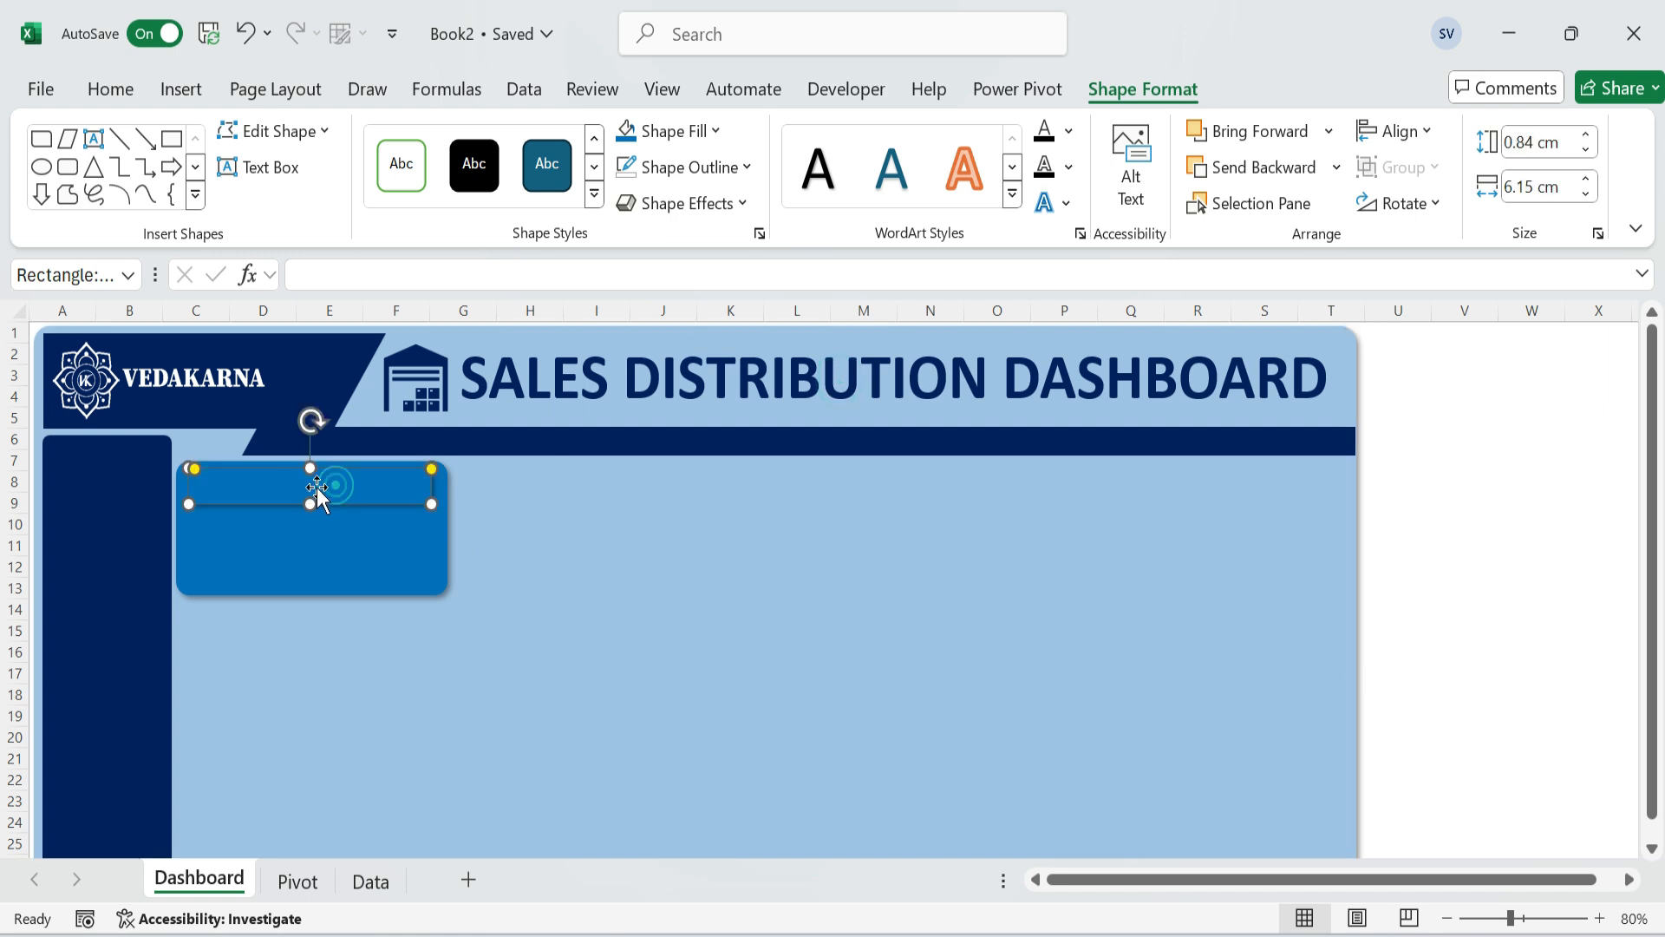
drag(311, 487, 302, 485)
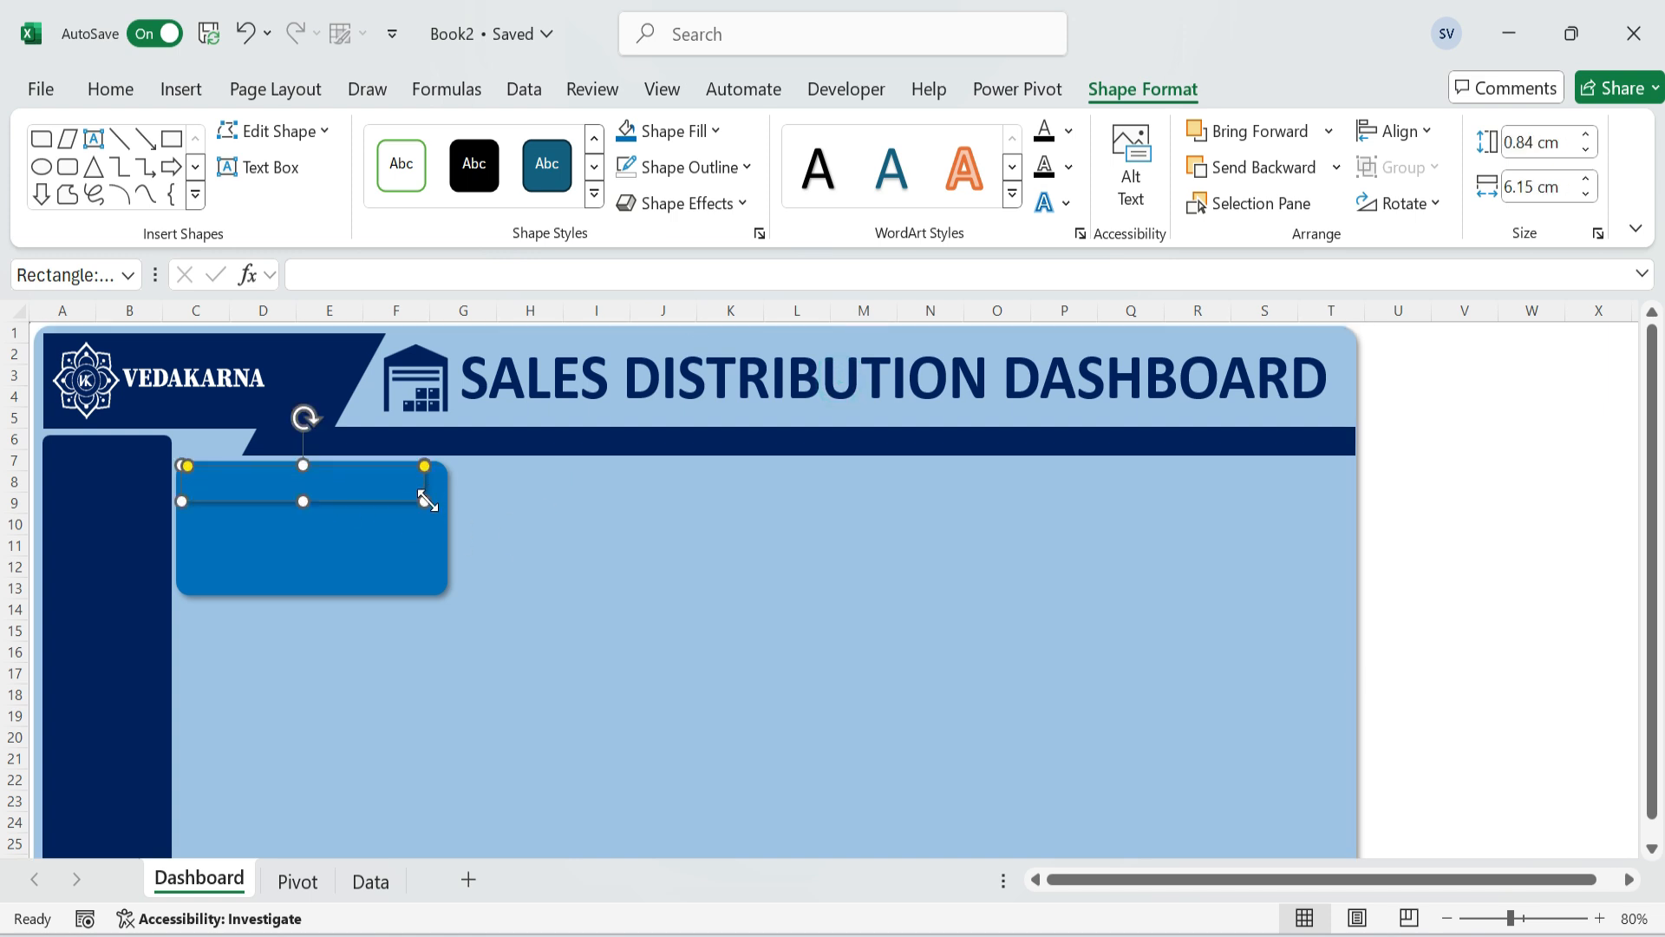
drag(427, 499, 438, 501)
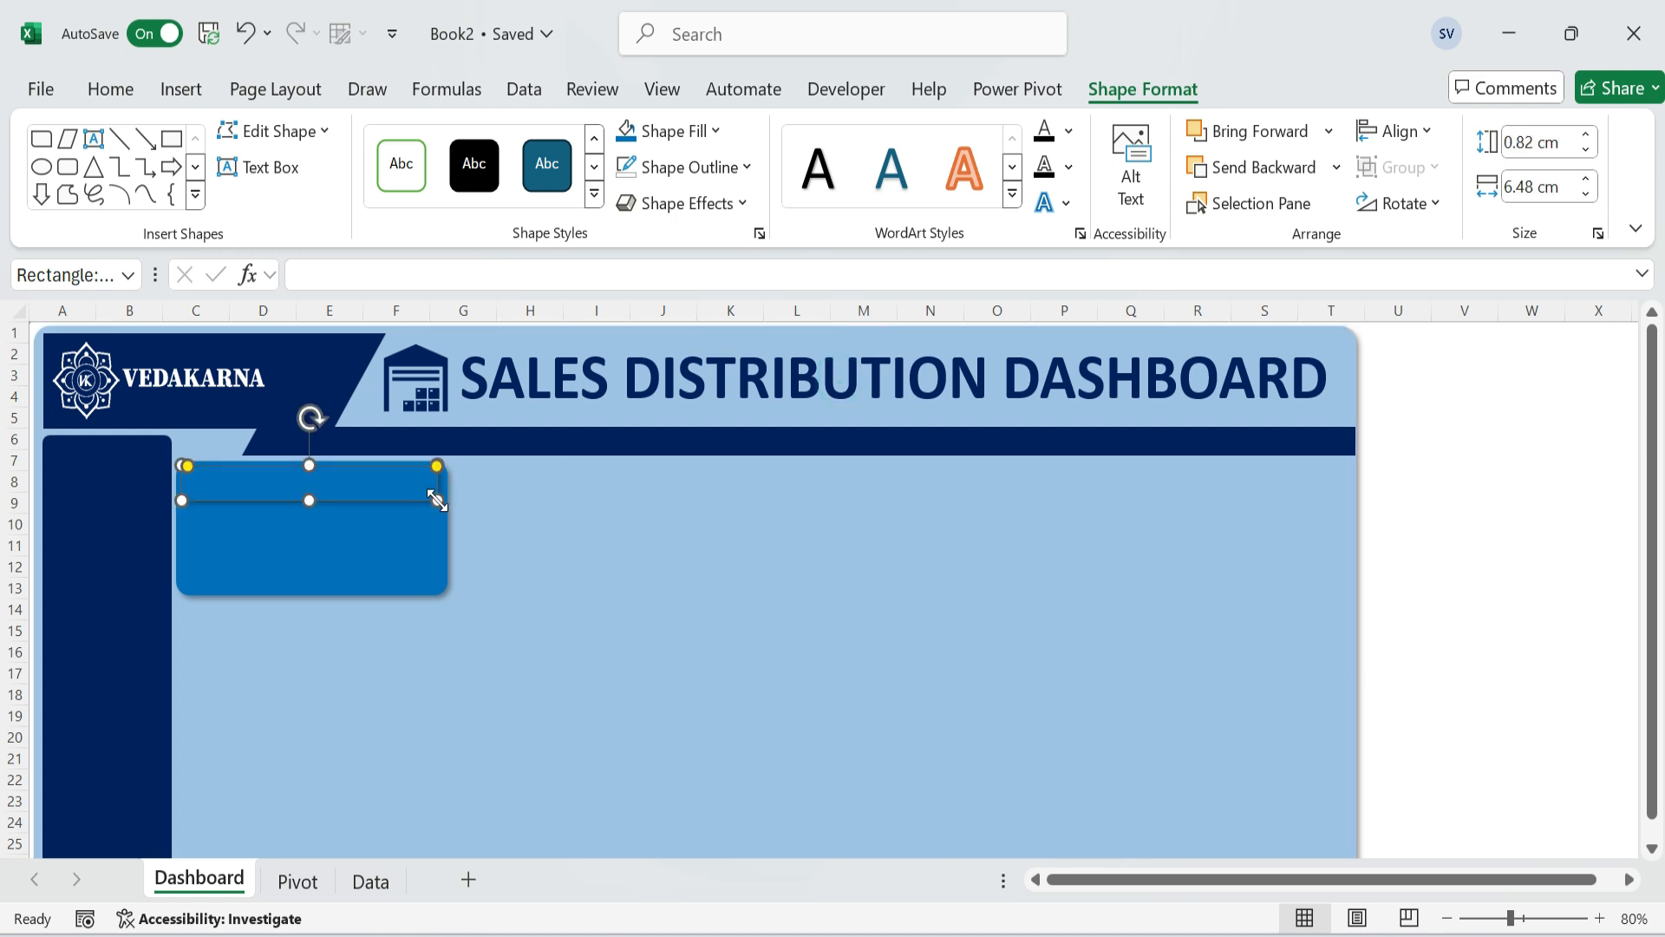
click(563, 531)
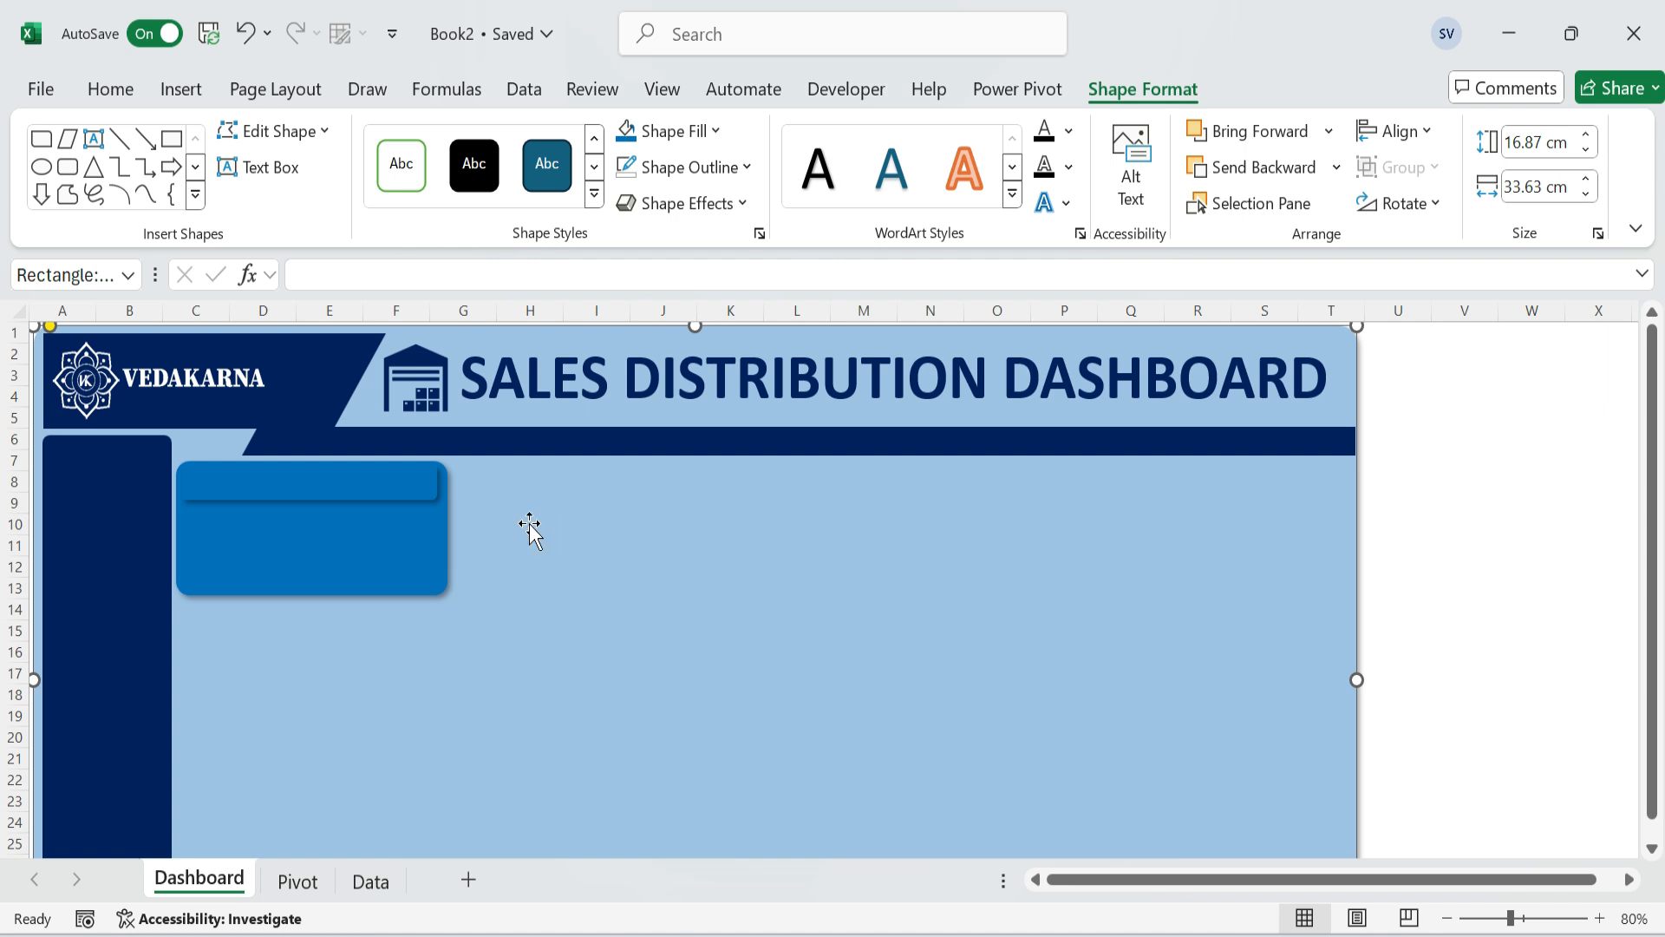
click(304, 482)
click(670, 529)
Draw a text box about 6.31 cm wide and 1.04 cm high over the card's title strip.
click(180, 90)
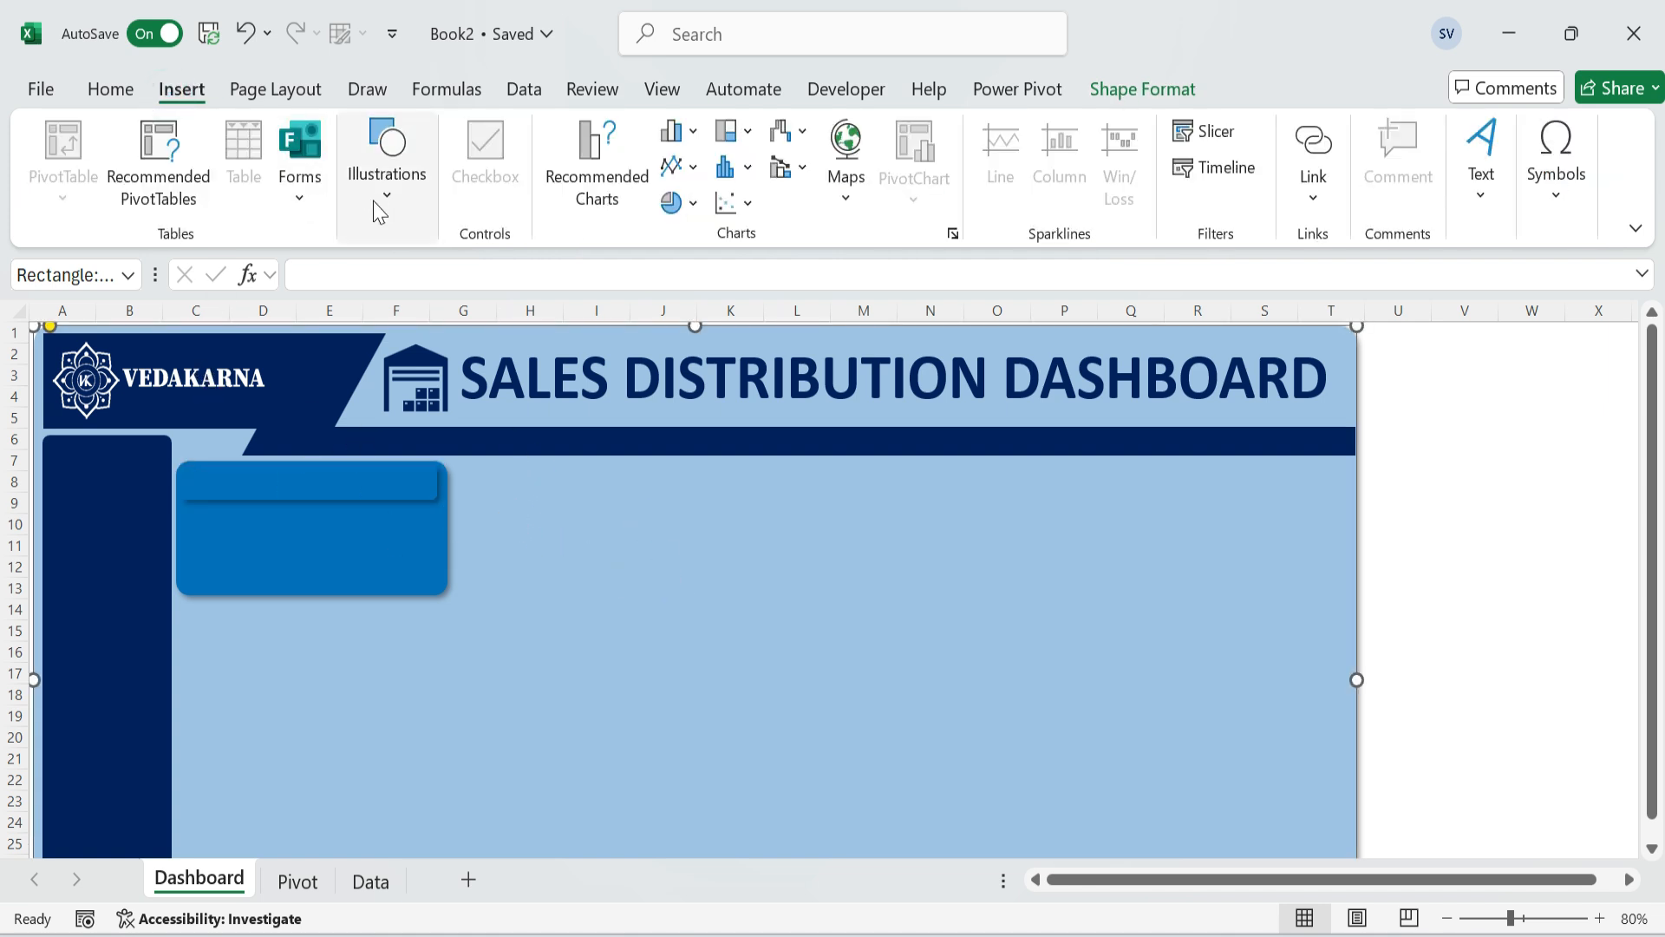
click(382, 173)
click(431, 304)
click(470, 407)
drag(528, 493, 373, 510)
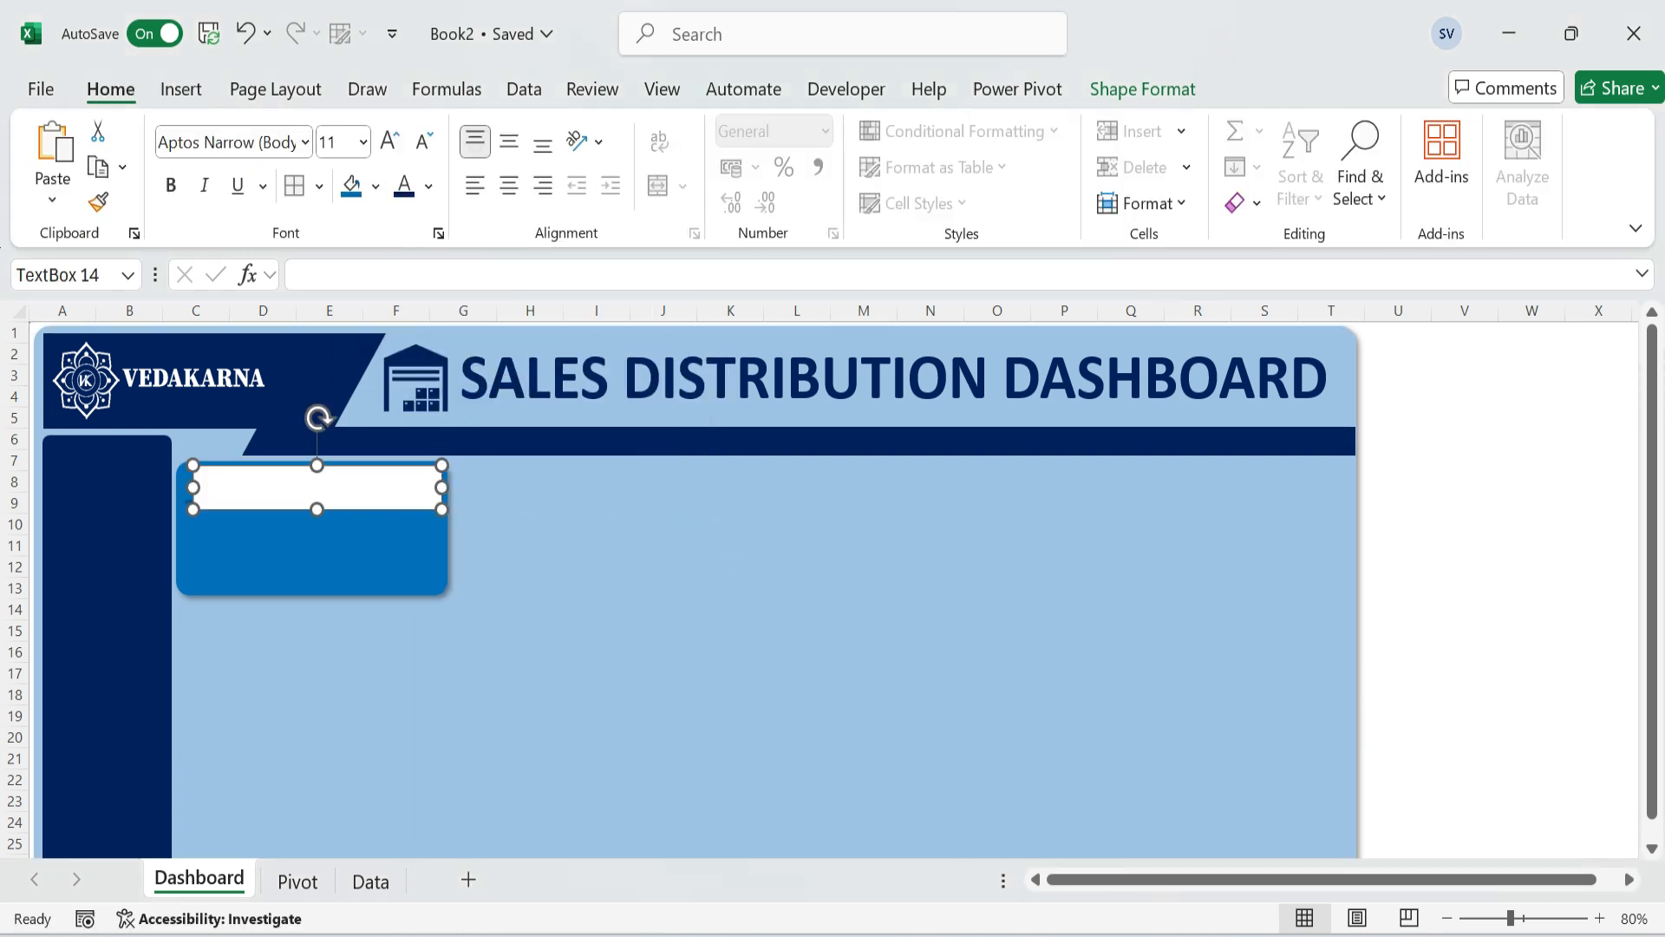
Remove the text box's fill and outline and reduce its height to about 0.79 cm to match the title strip.
click(1136, 89)
click(713, 131)
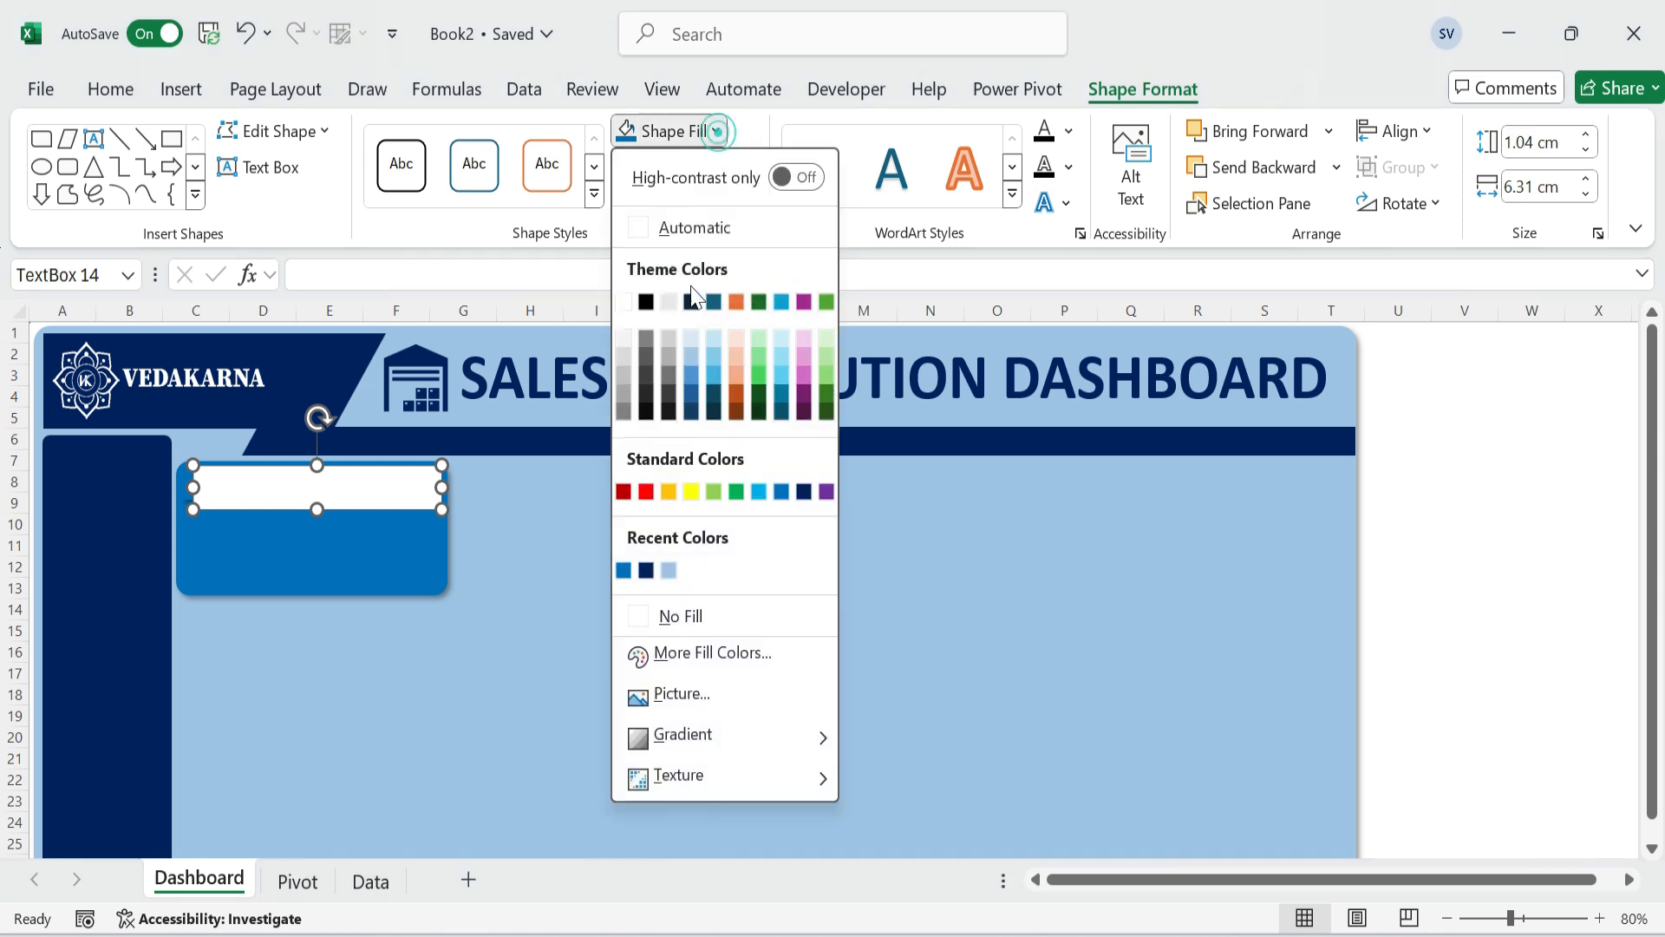
click(676, 612)
click(729, 167)
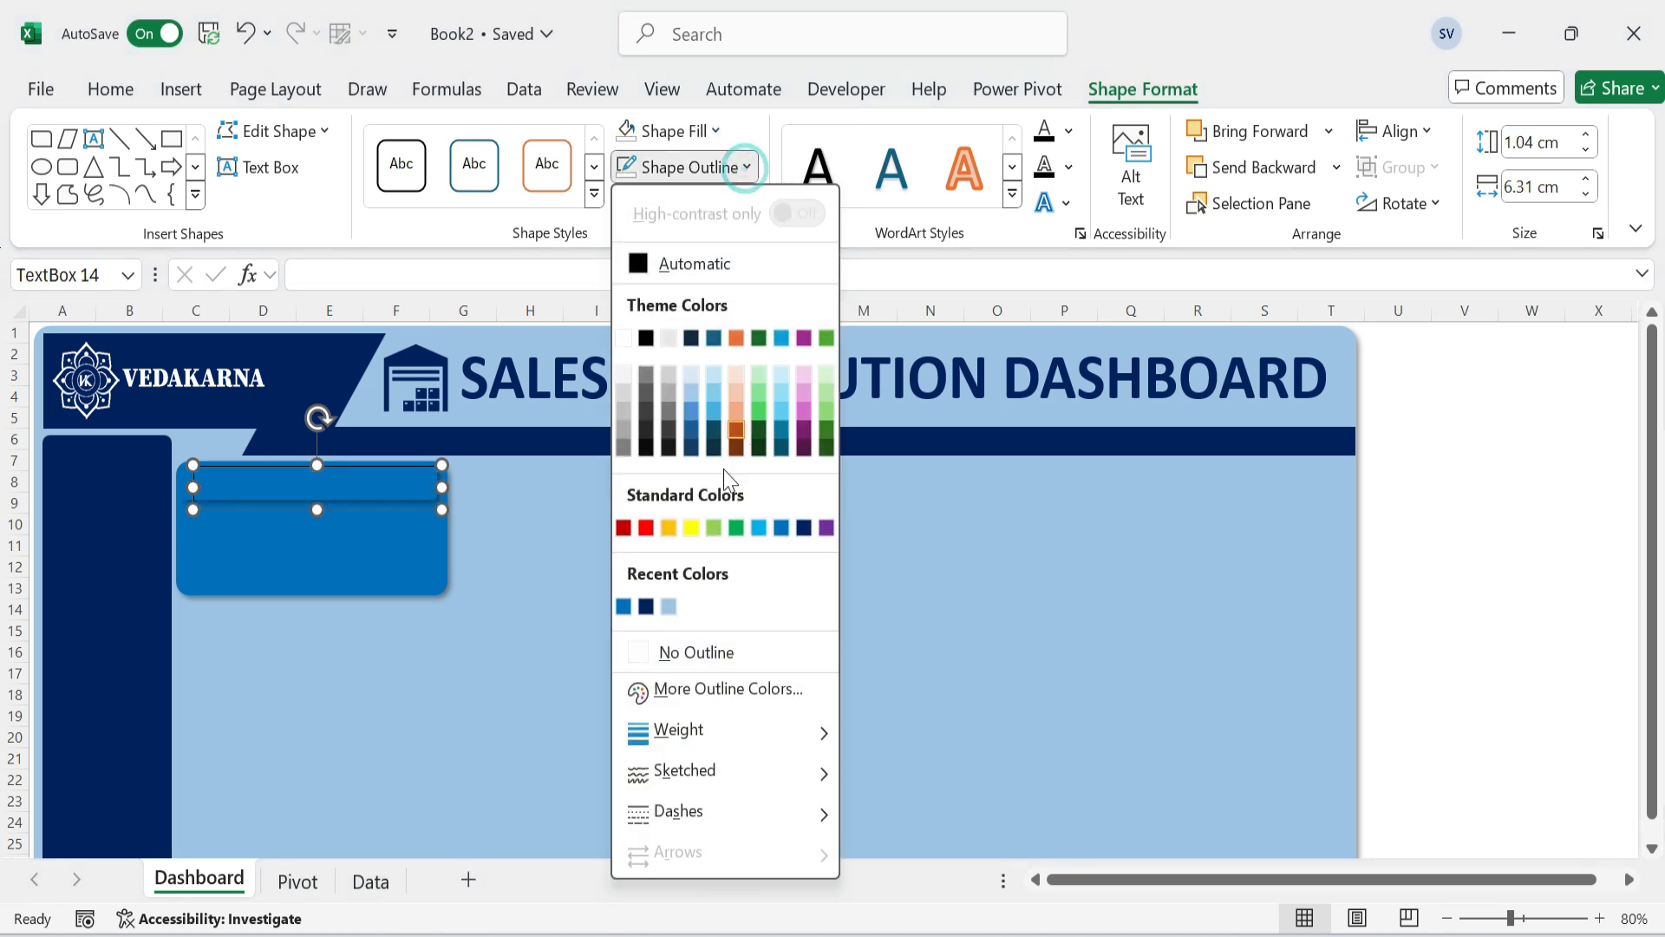
click(699, 651)
drag(317, 509, 317, 499)
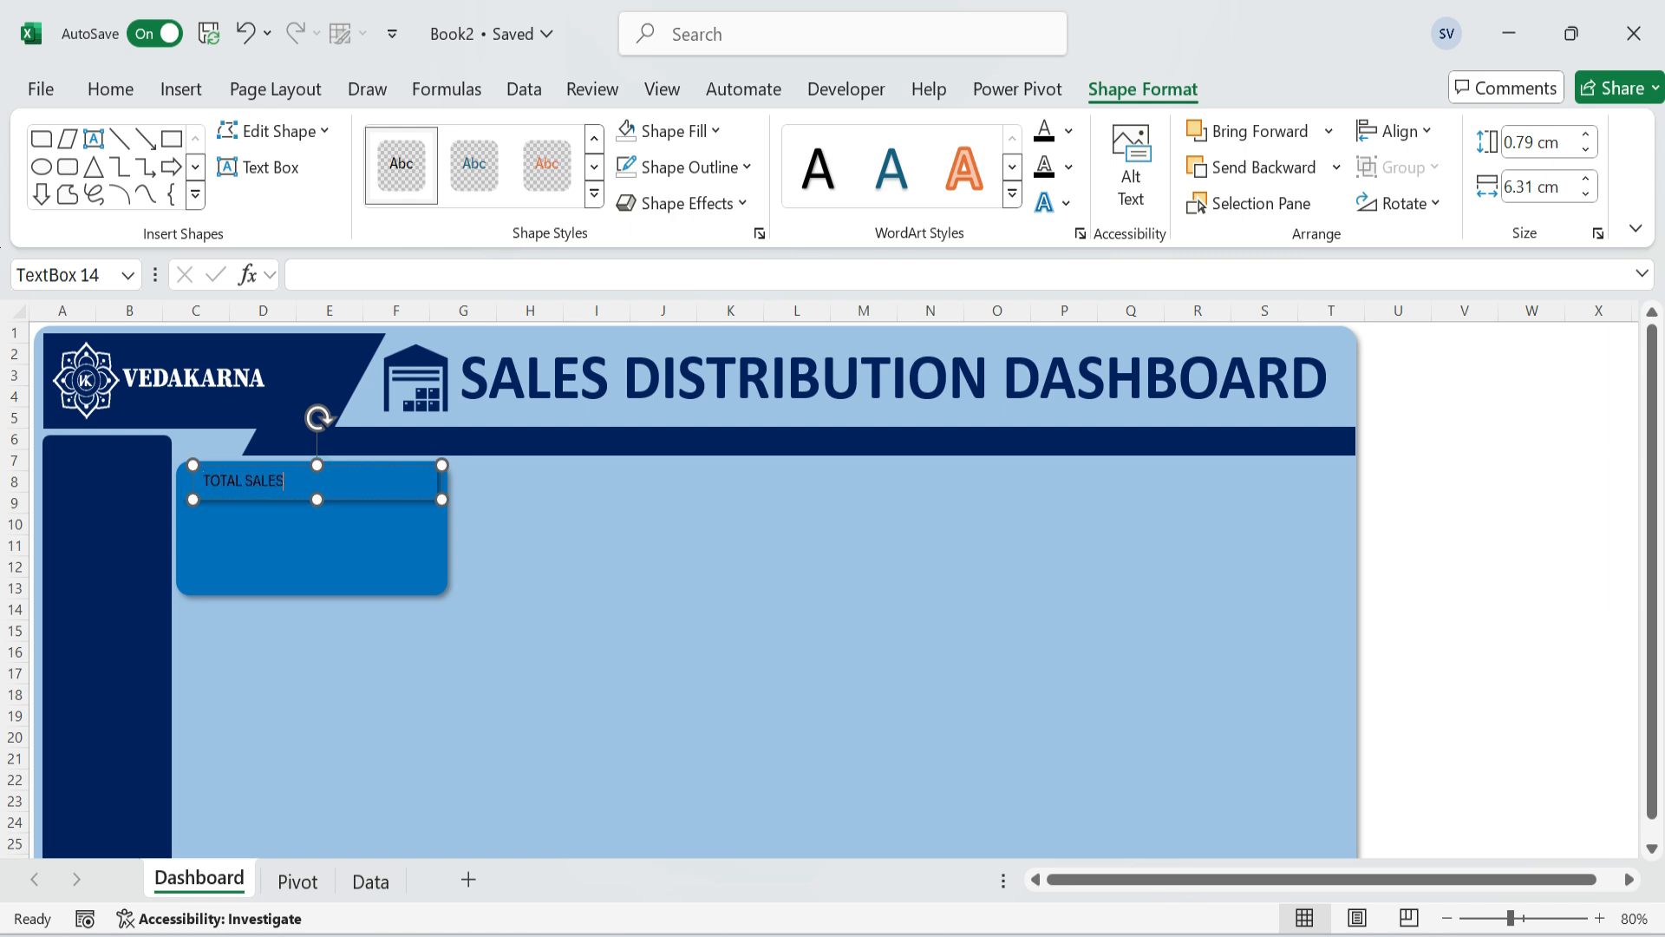
Format the TOTAL SALES text as bold white Calibri at size 19.
key(ctrl+a)
key(ctrl+b)
click(96, 88)
click(303, 142)
click(223, 341)
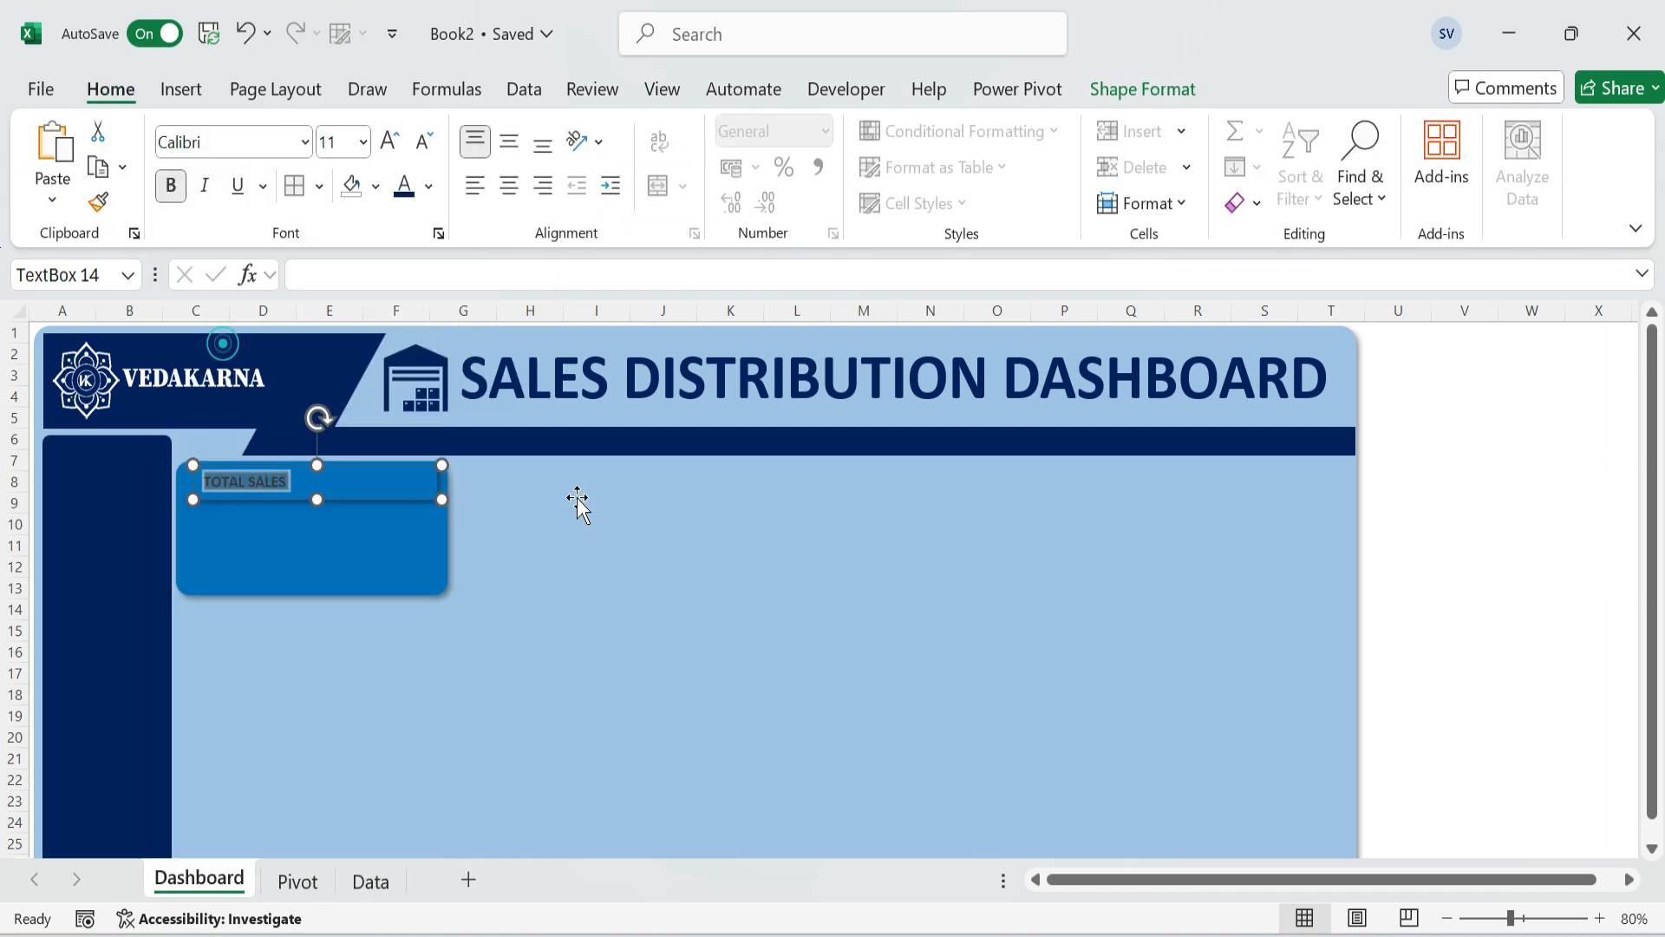
click(432, 187)
click(400, 356)
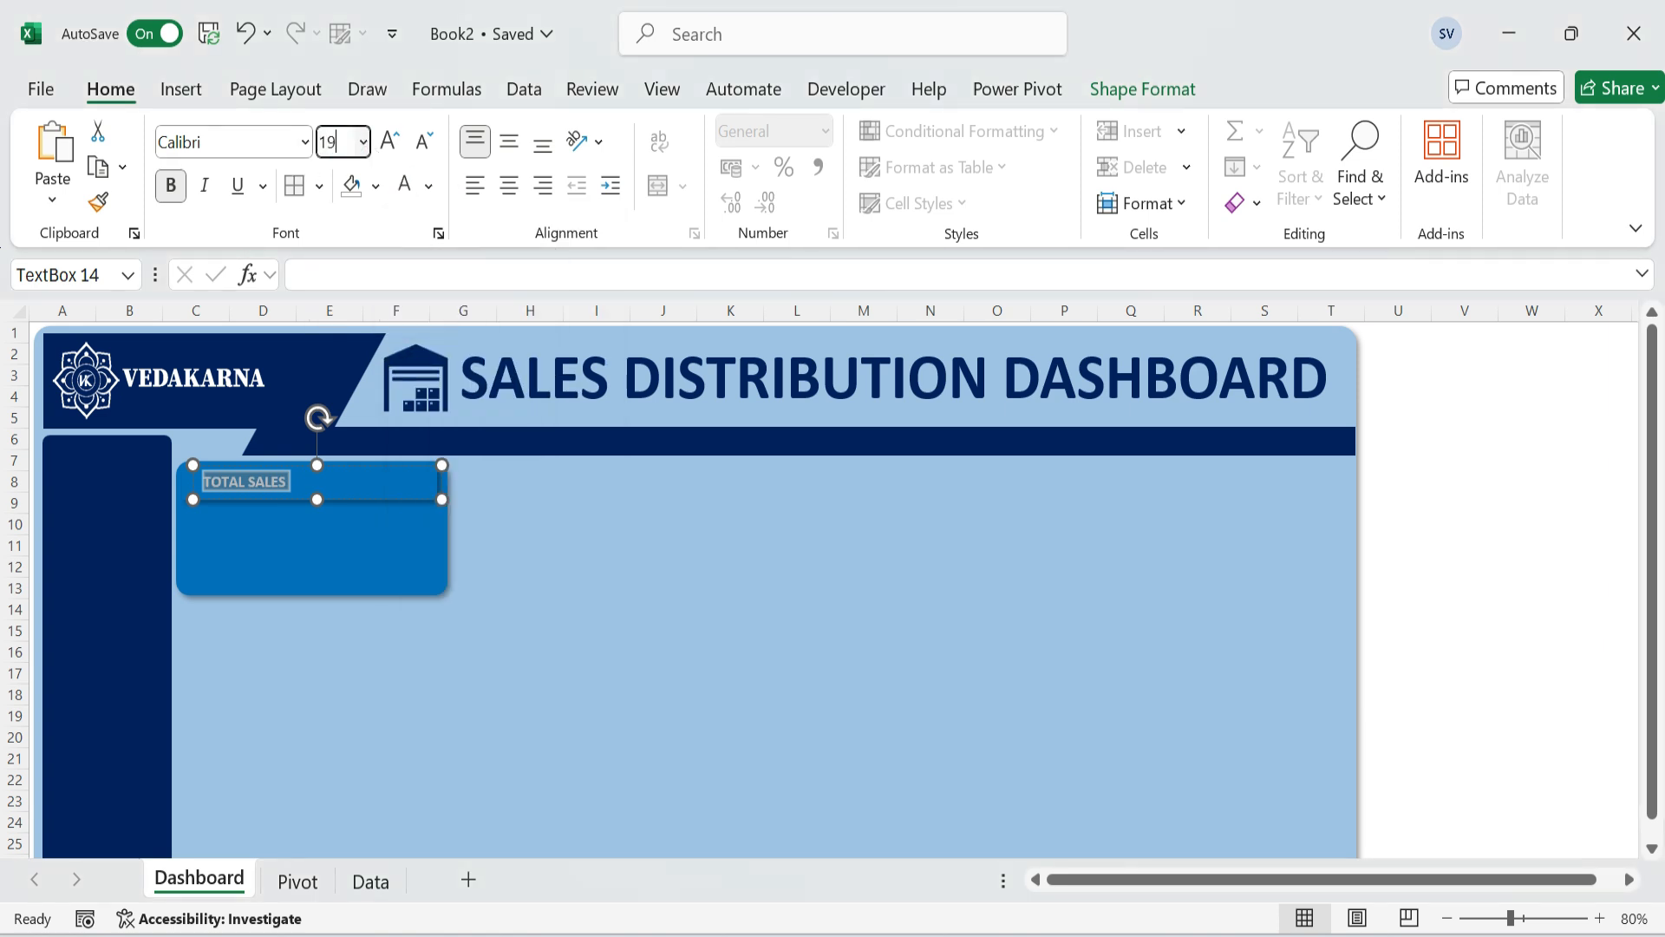
key(Return)
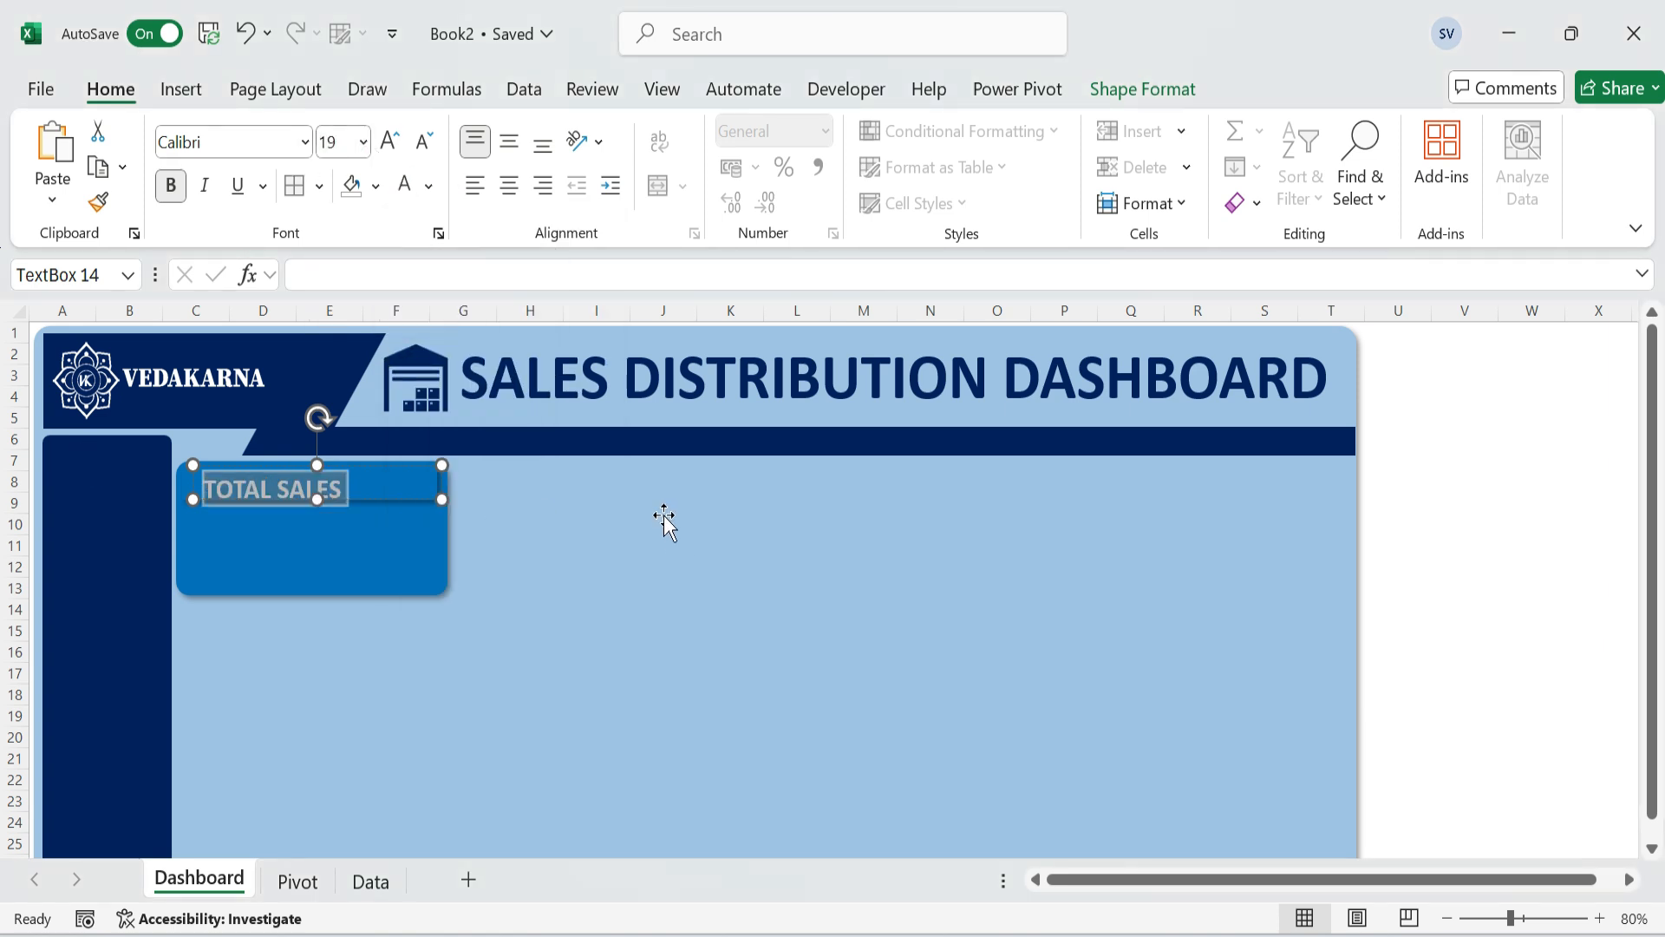
Centre the TOTAL SALES title horizontally and vertically within its text box.
click(584, 535)
click(310, 488)
click(512, 144)
click(509, 185)
click(635, 583)
Duplicate the TOTAL SALES text box into the card body below the title strip.
click(345, 482)
drag(397, 464, 391, 557)
click(383, 465)
click(393, 497)
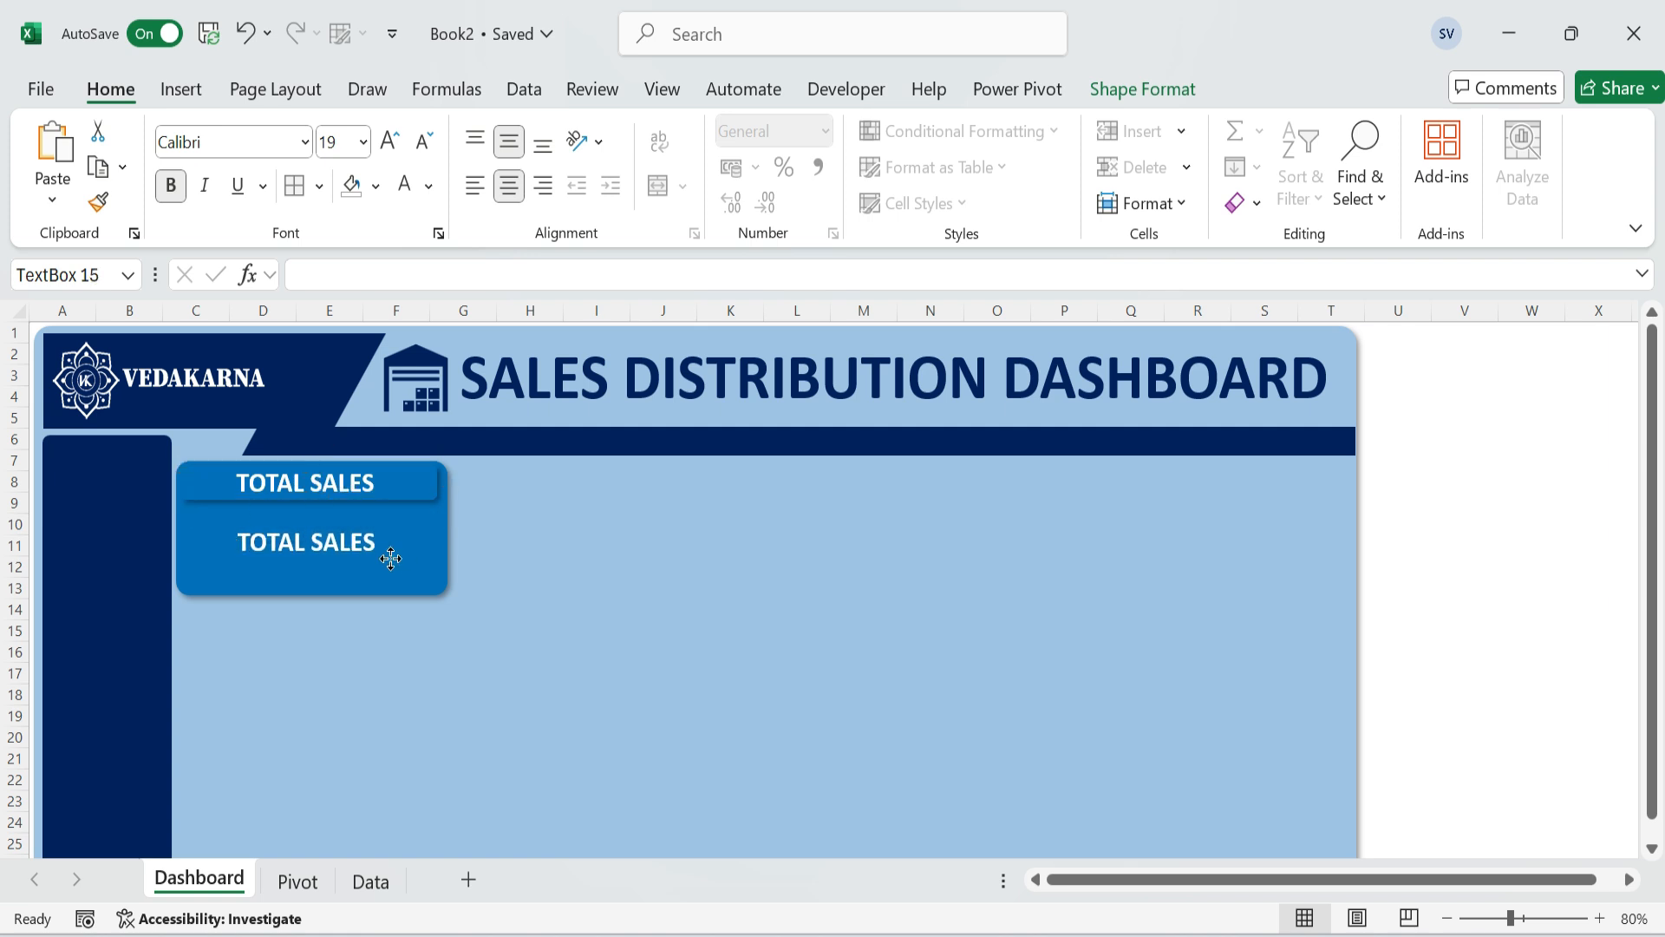
Link the duplicated text box to the total sales value with the formula =Pivot!B18.
click(356, 275)
text(=)
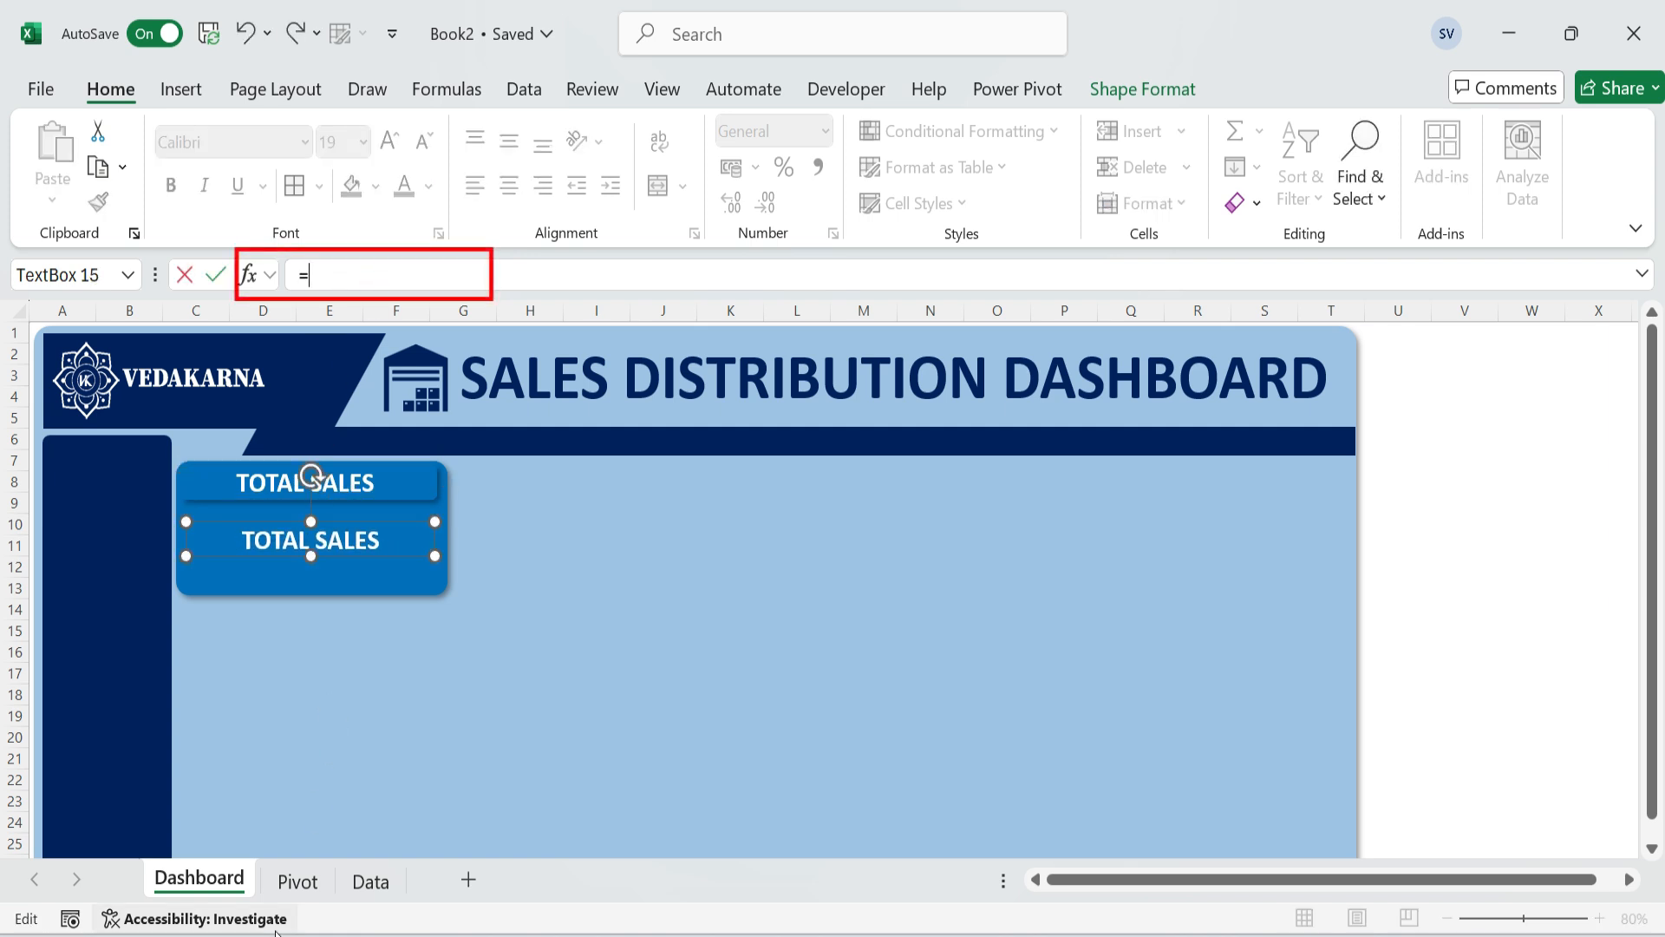
click(314, 880)
click(182, 695)
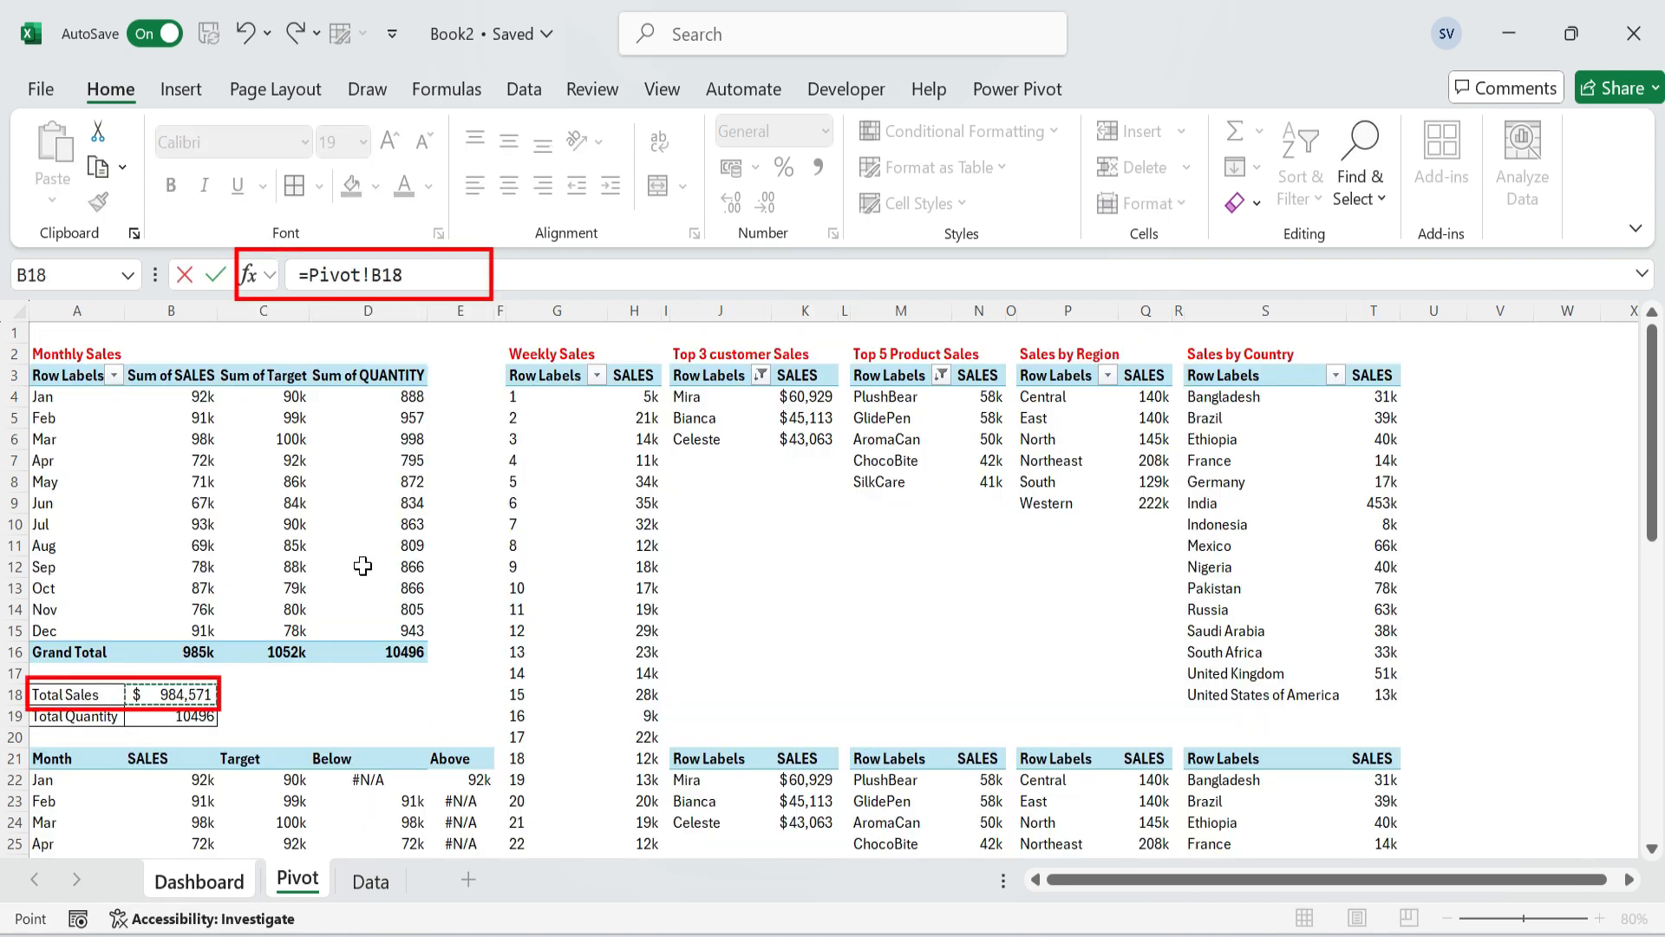
key(Return)
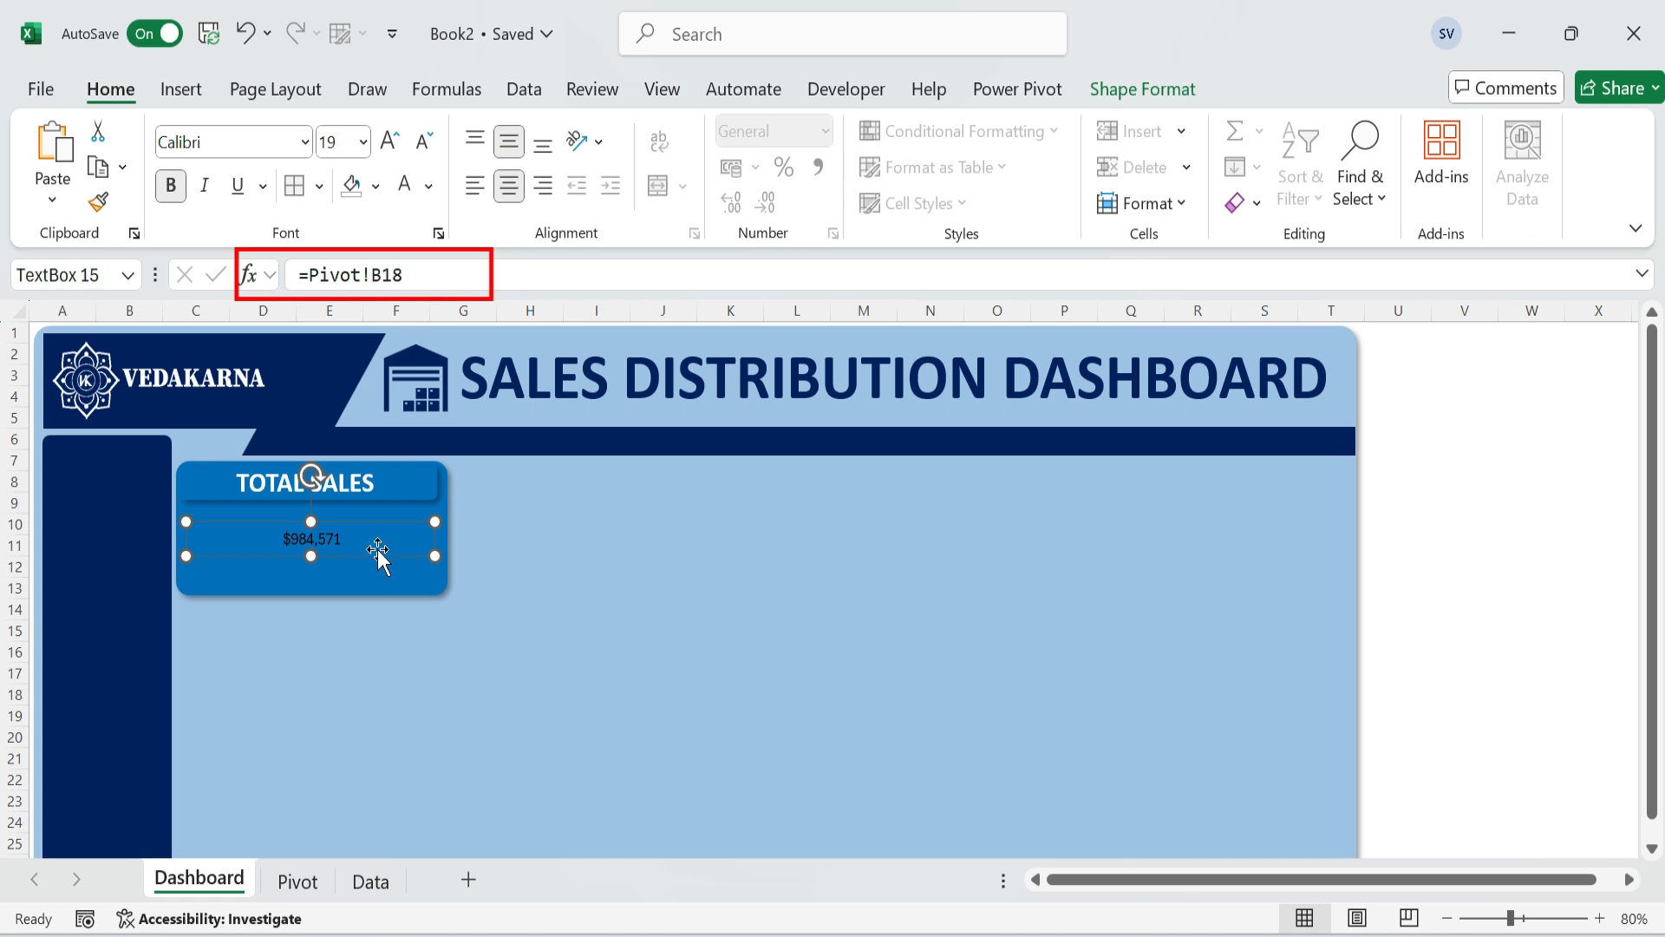
Format the linked sales value as bold white Calibri at size 32 and heighten its text box to fit.
click(306, 142)
scroll(349, 472, up, 6)
click(289, 340)
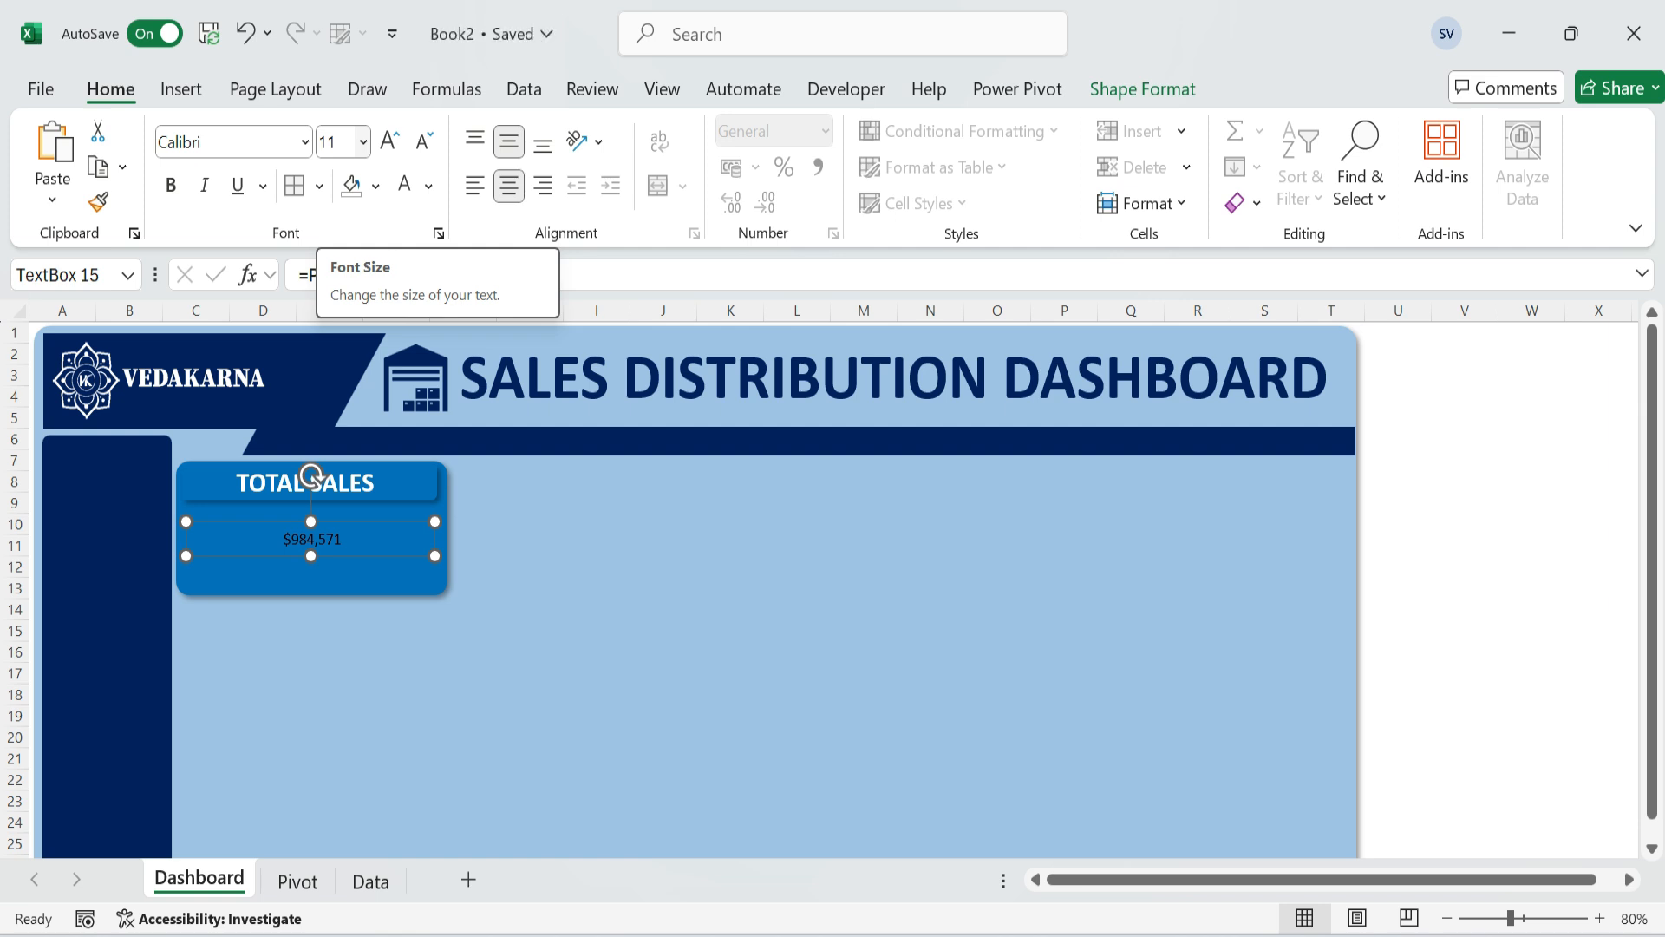
click(346, 140)
text(32)
key(Return)
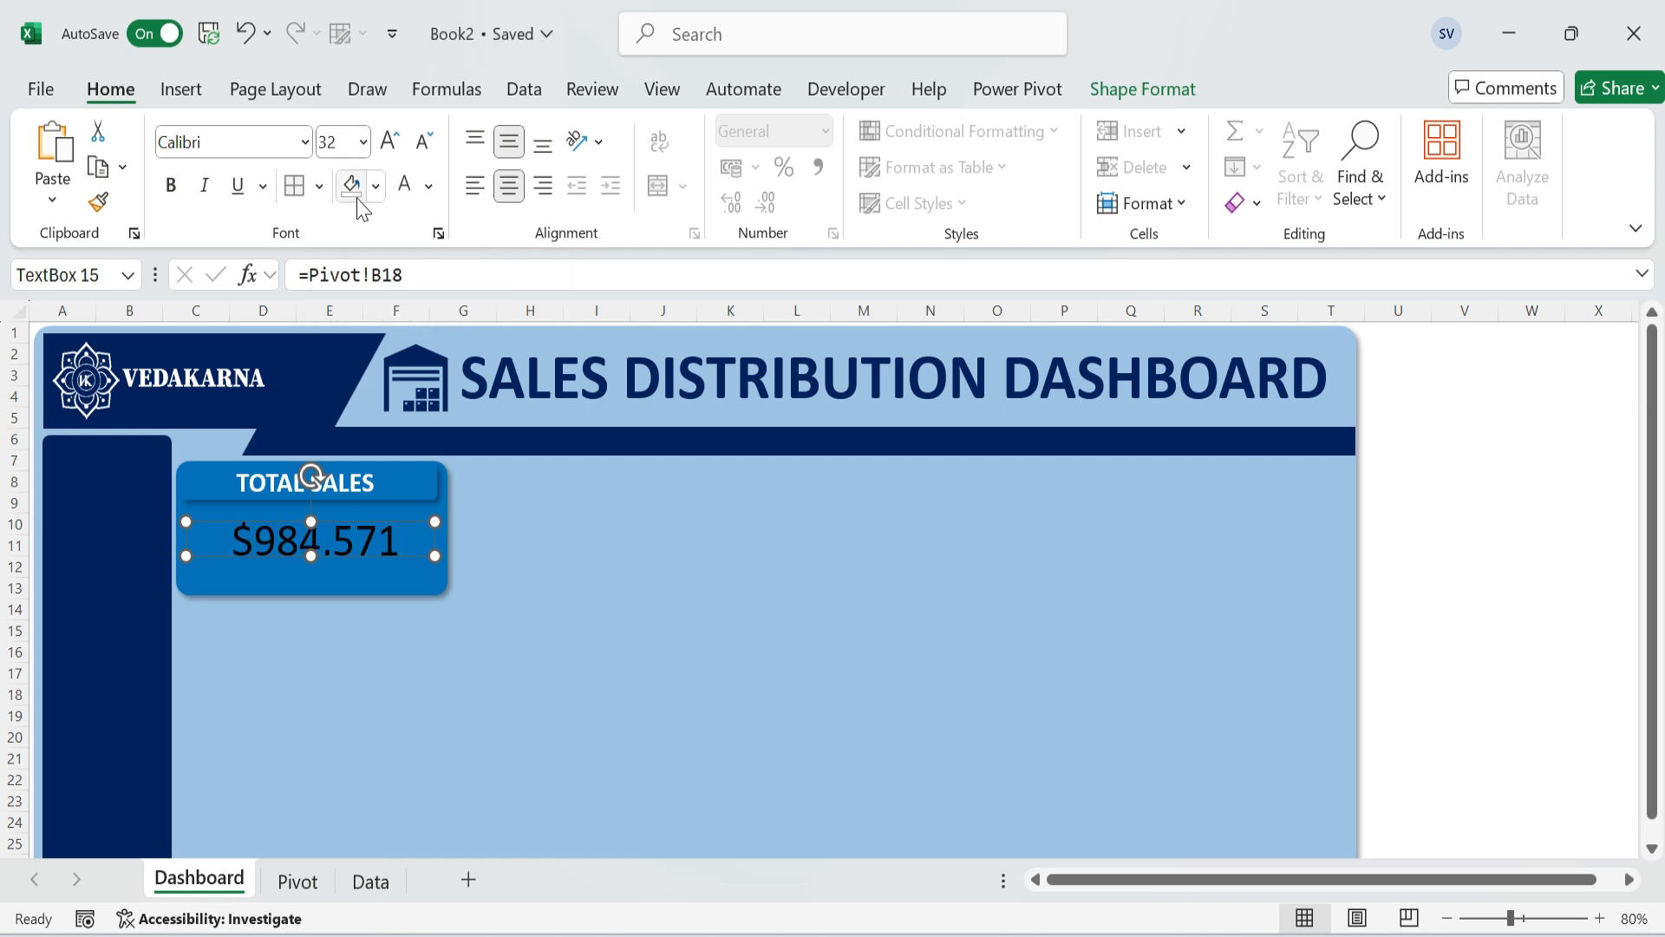
click(171, 186)
click(404, 186)
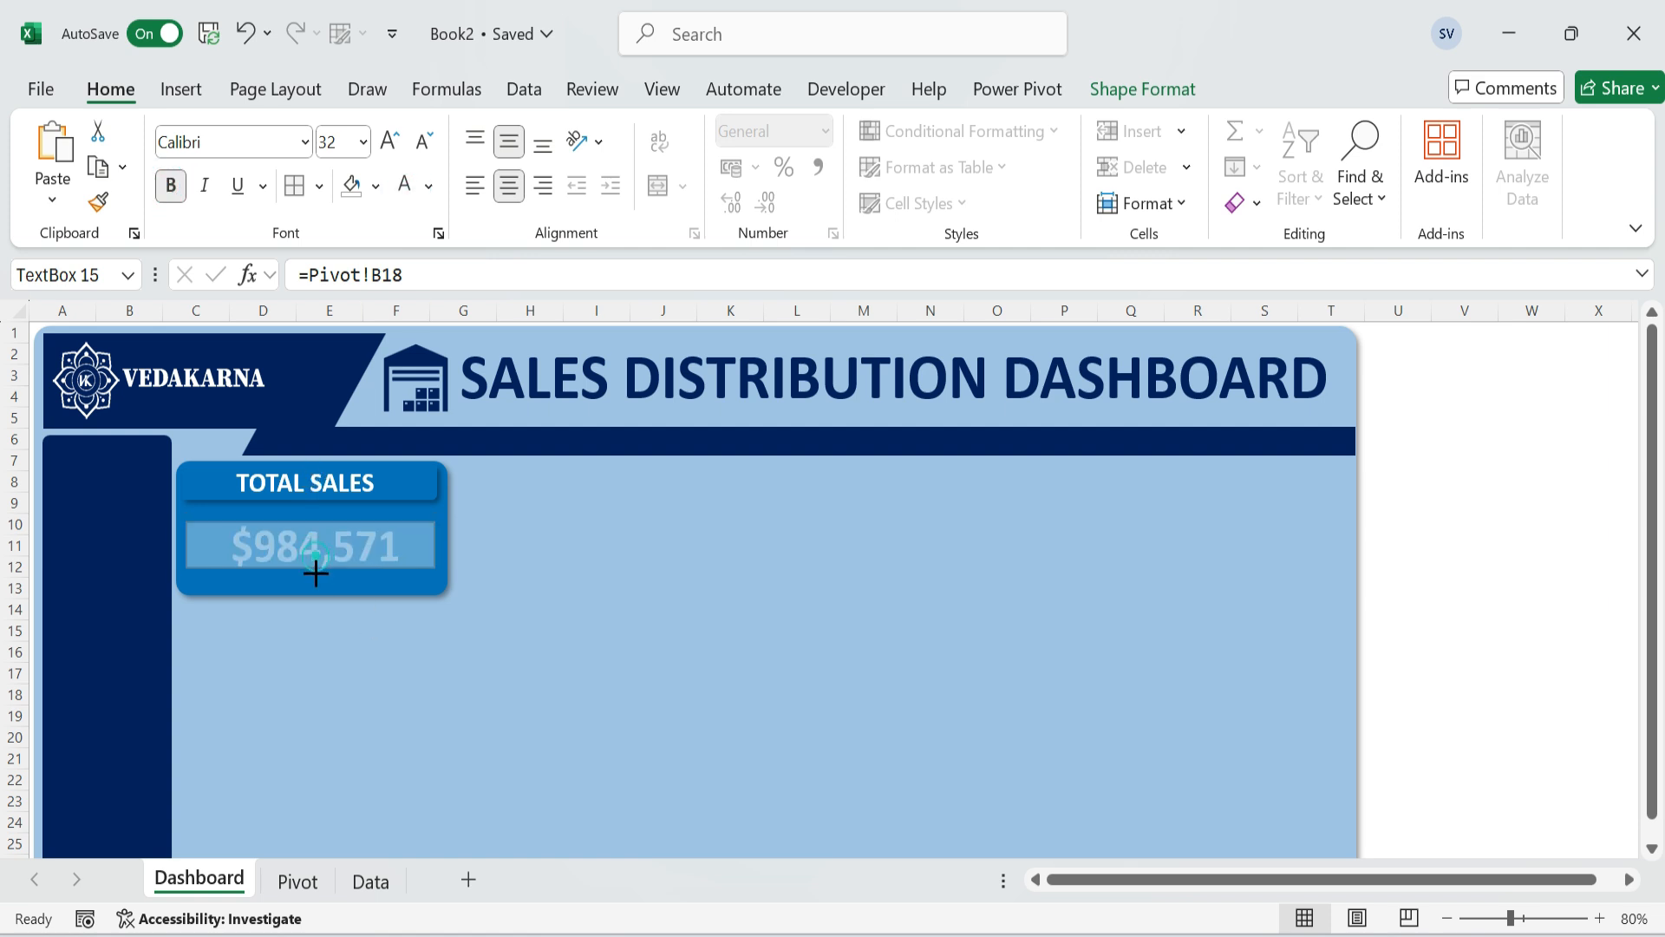
click(664, 579)
click(369, 512)
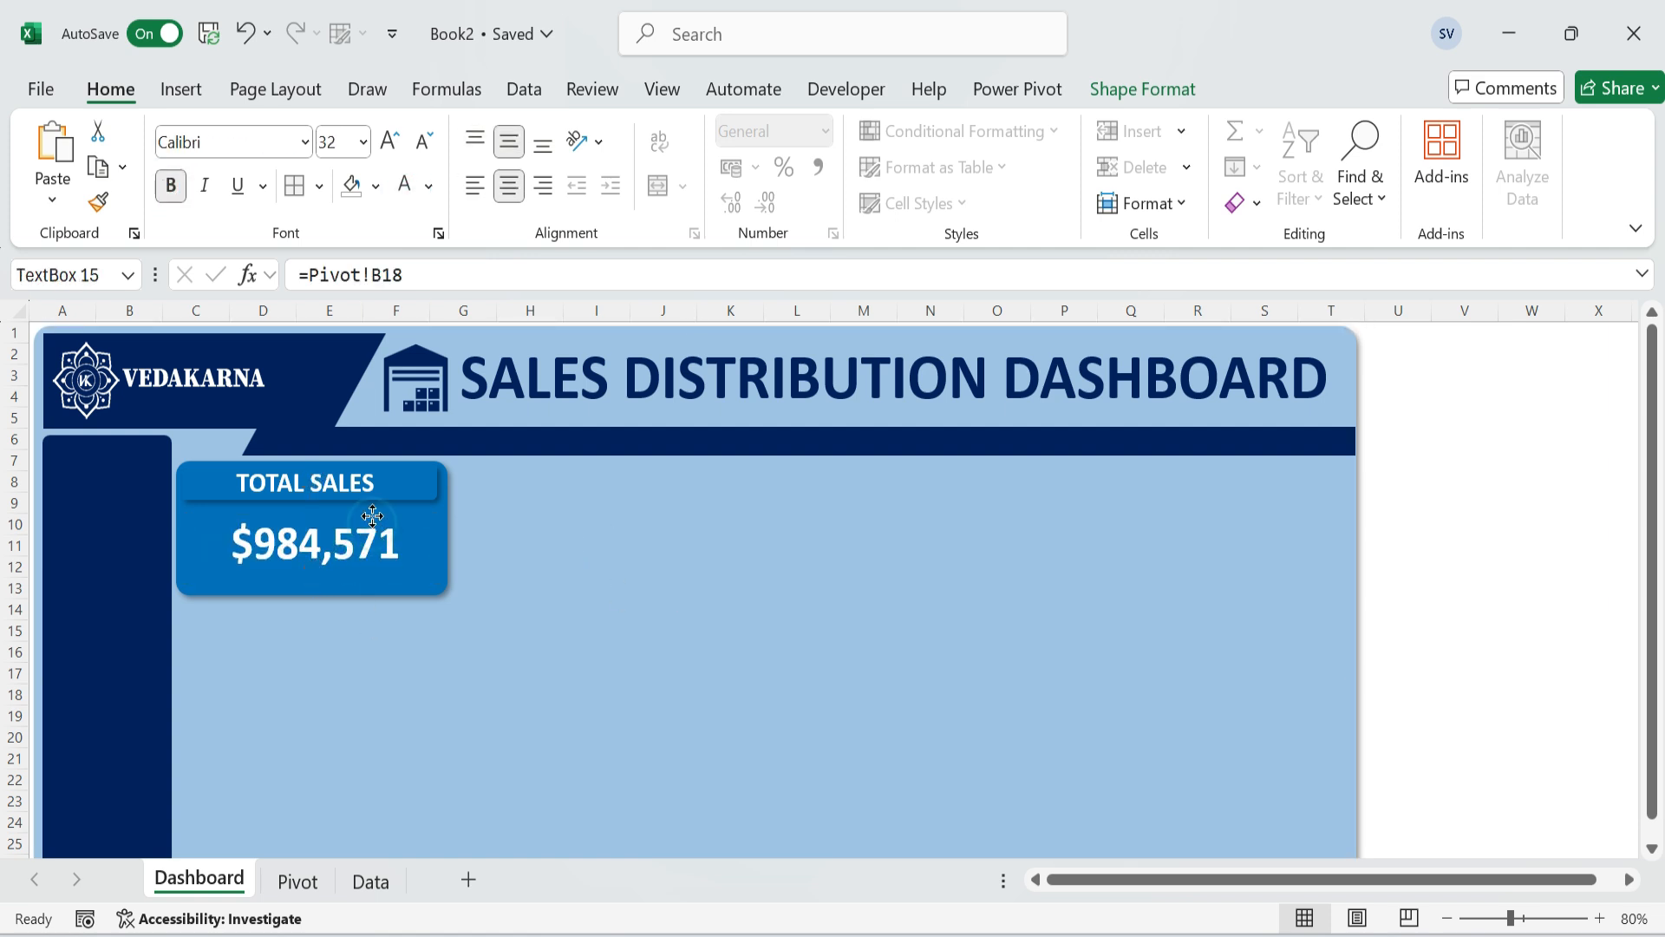
Duplicate the card background directly below the total sales card and copy the title strip and its text onto it.
click(443, 574)
key(ctrl+d)
drag(364, 550, 352, 677)
click(362, 483)
key(ctrl+c)
click(323, 642)
key(ctrl+v)
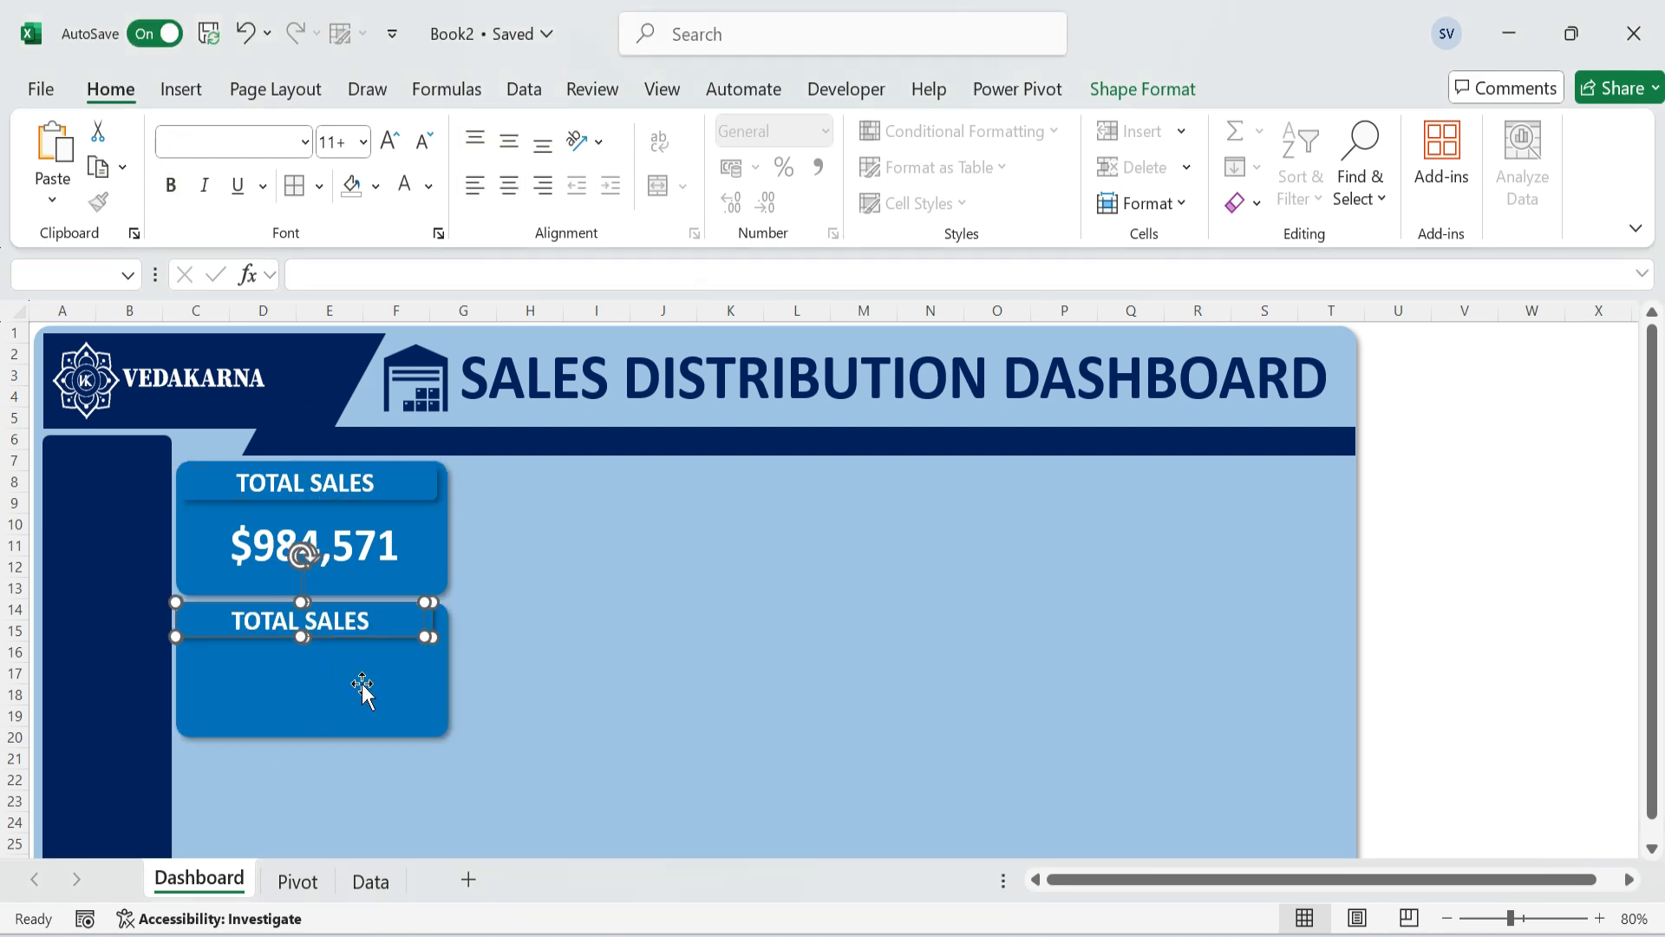
Change the second card's title to TOTAL QTY SOLD.
click(338, 623)
key(End)
key(BackSpace)
key(BackSpace)
key(BackSpace)
key(BackSpace)
key(BackSpace)
text(q)
key(BackSpace)
text(QTY)
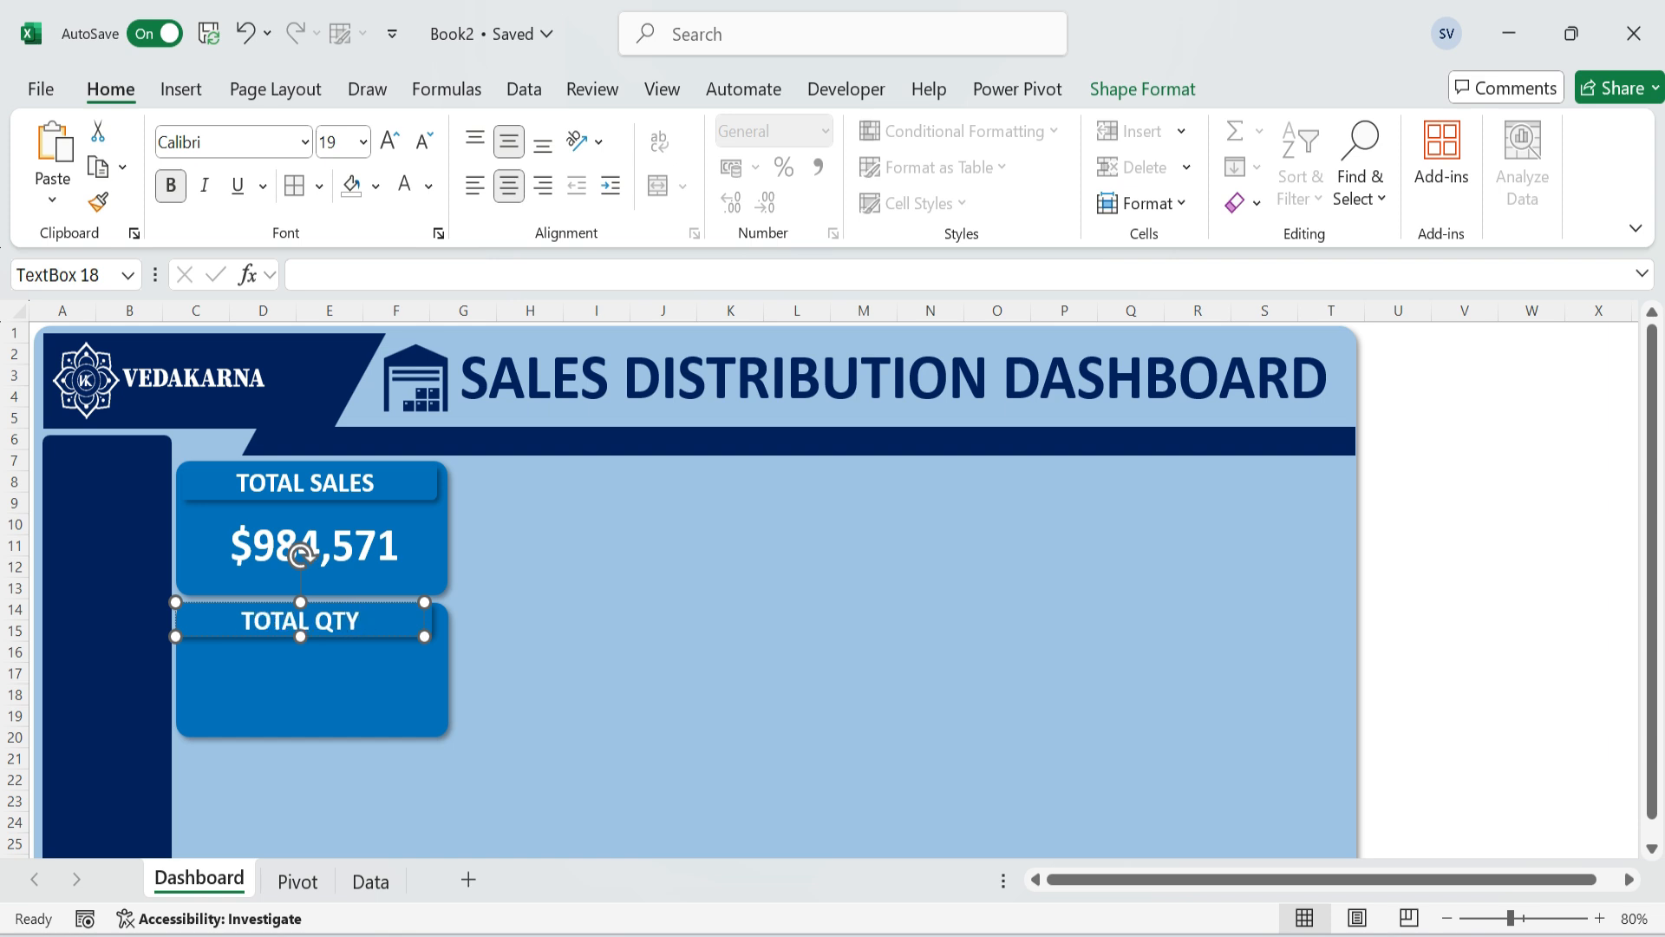
text( SOLD)
click(676, 602)
Copy the total sales value text box into the second card and position it below the title strip.
click(382, 571)
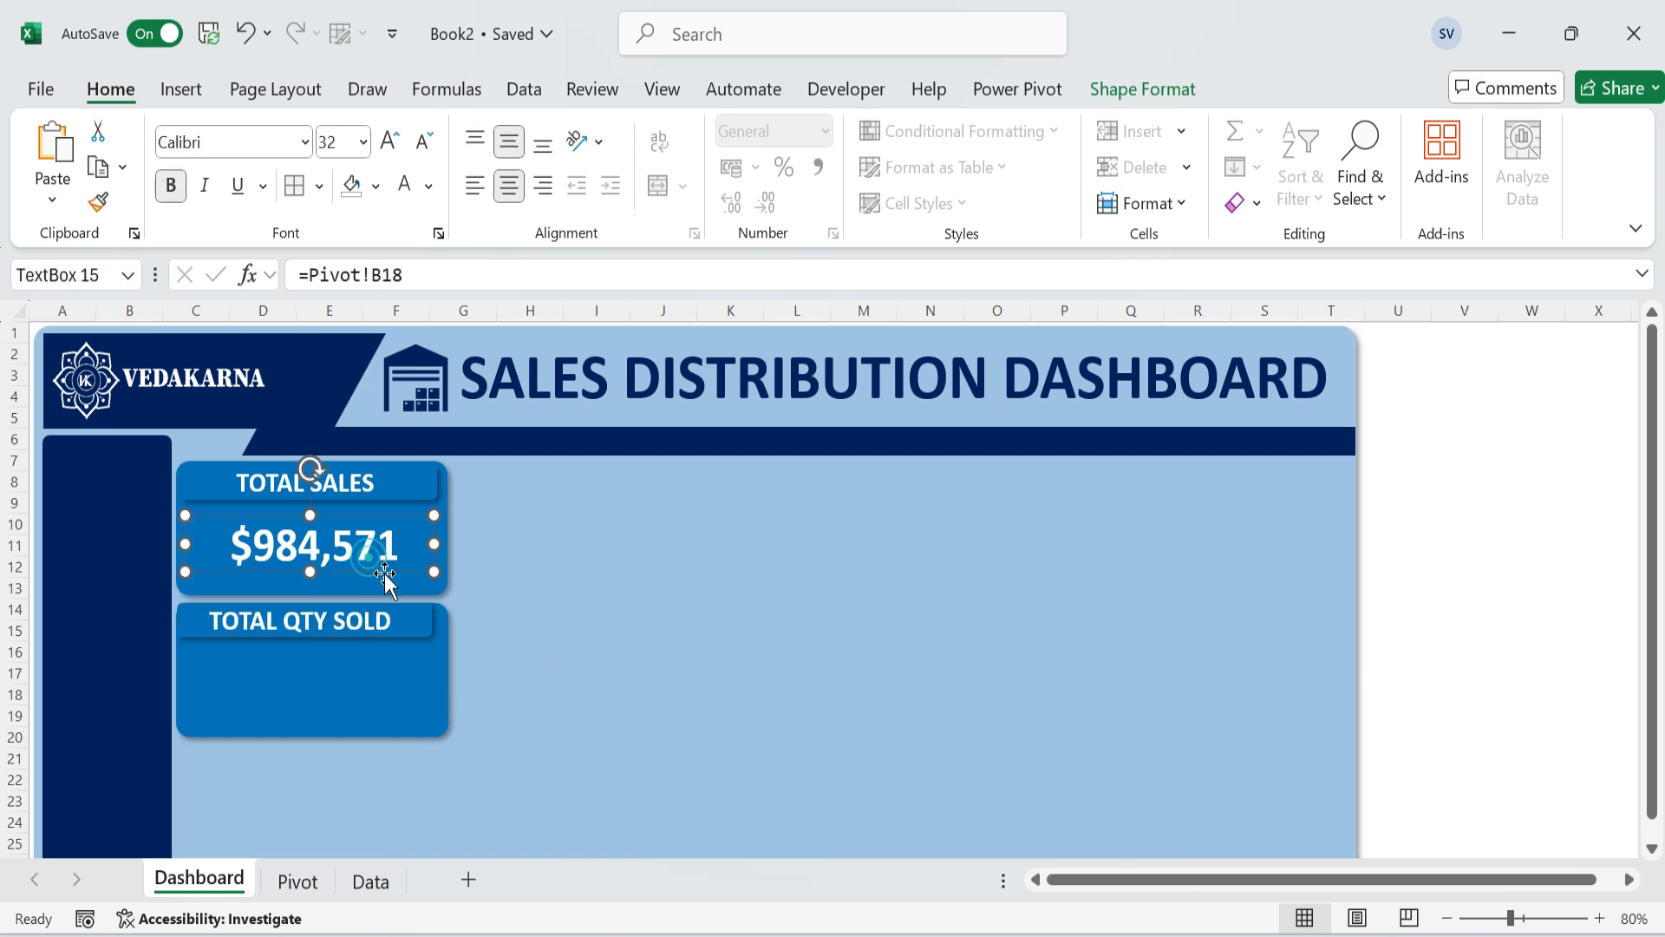
click(329, 698)
key(ctrl+v)
key(Down)
key(Down)
key(Down)
key(Down)
key(Down)
key(Down)
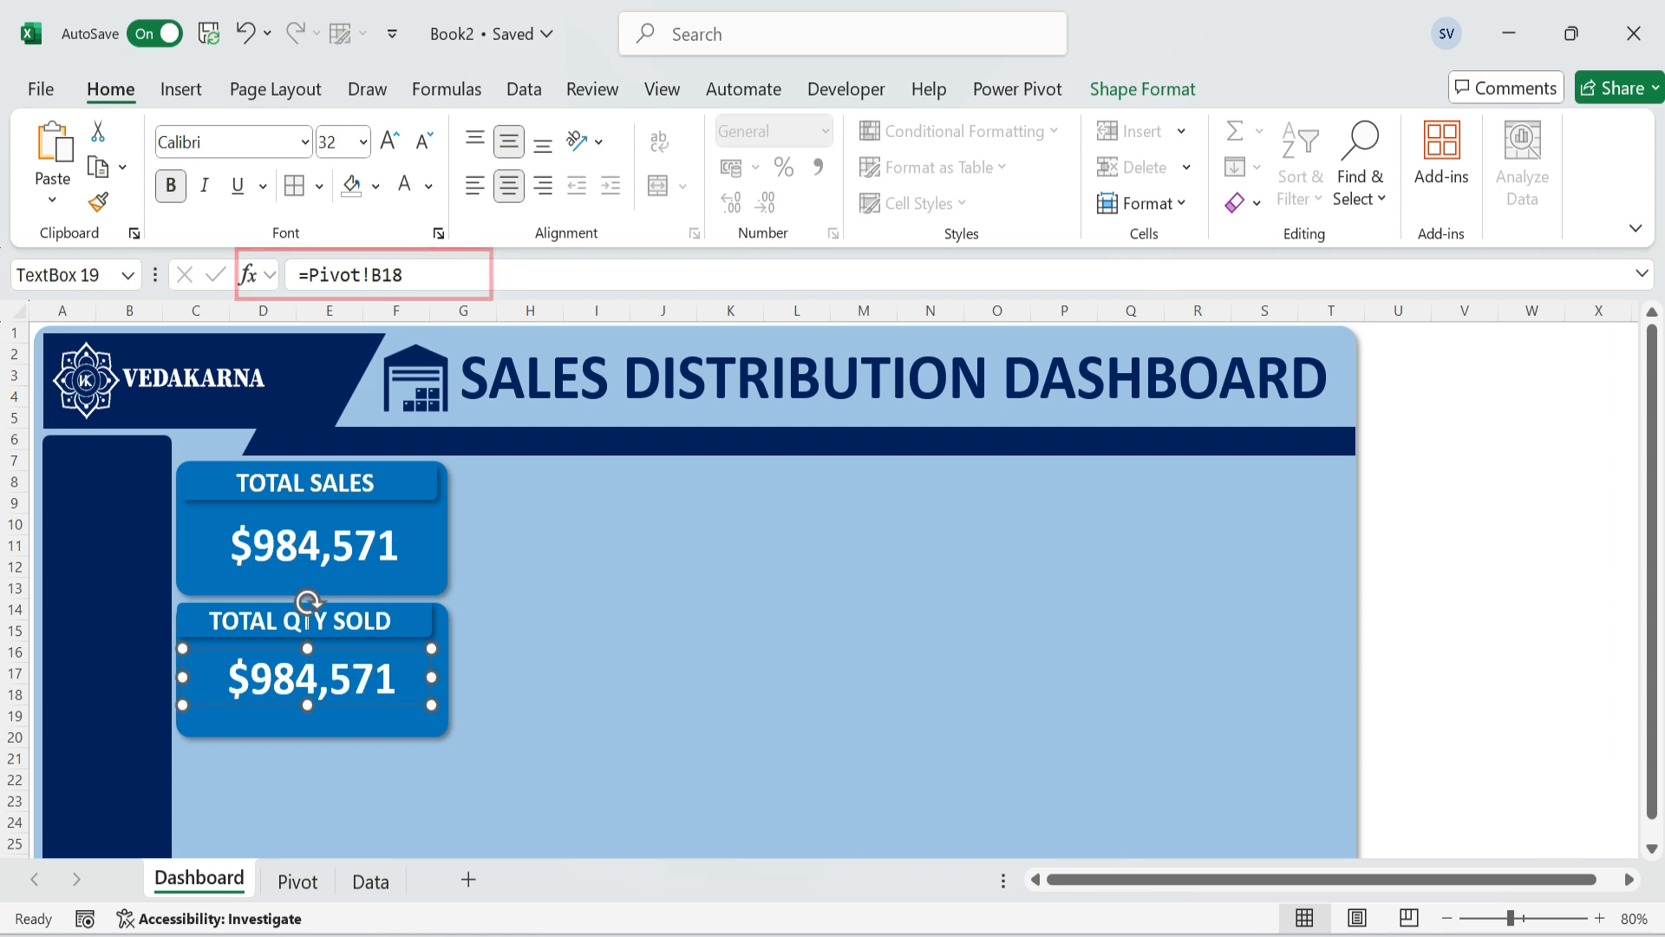
Relink the second card's value text box to the total quantity with the formula =Pivot!B19.
triple_click(438, 274)
text(=)
click(298, 881)
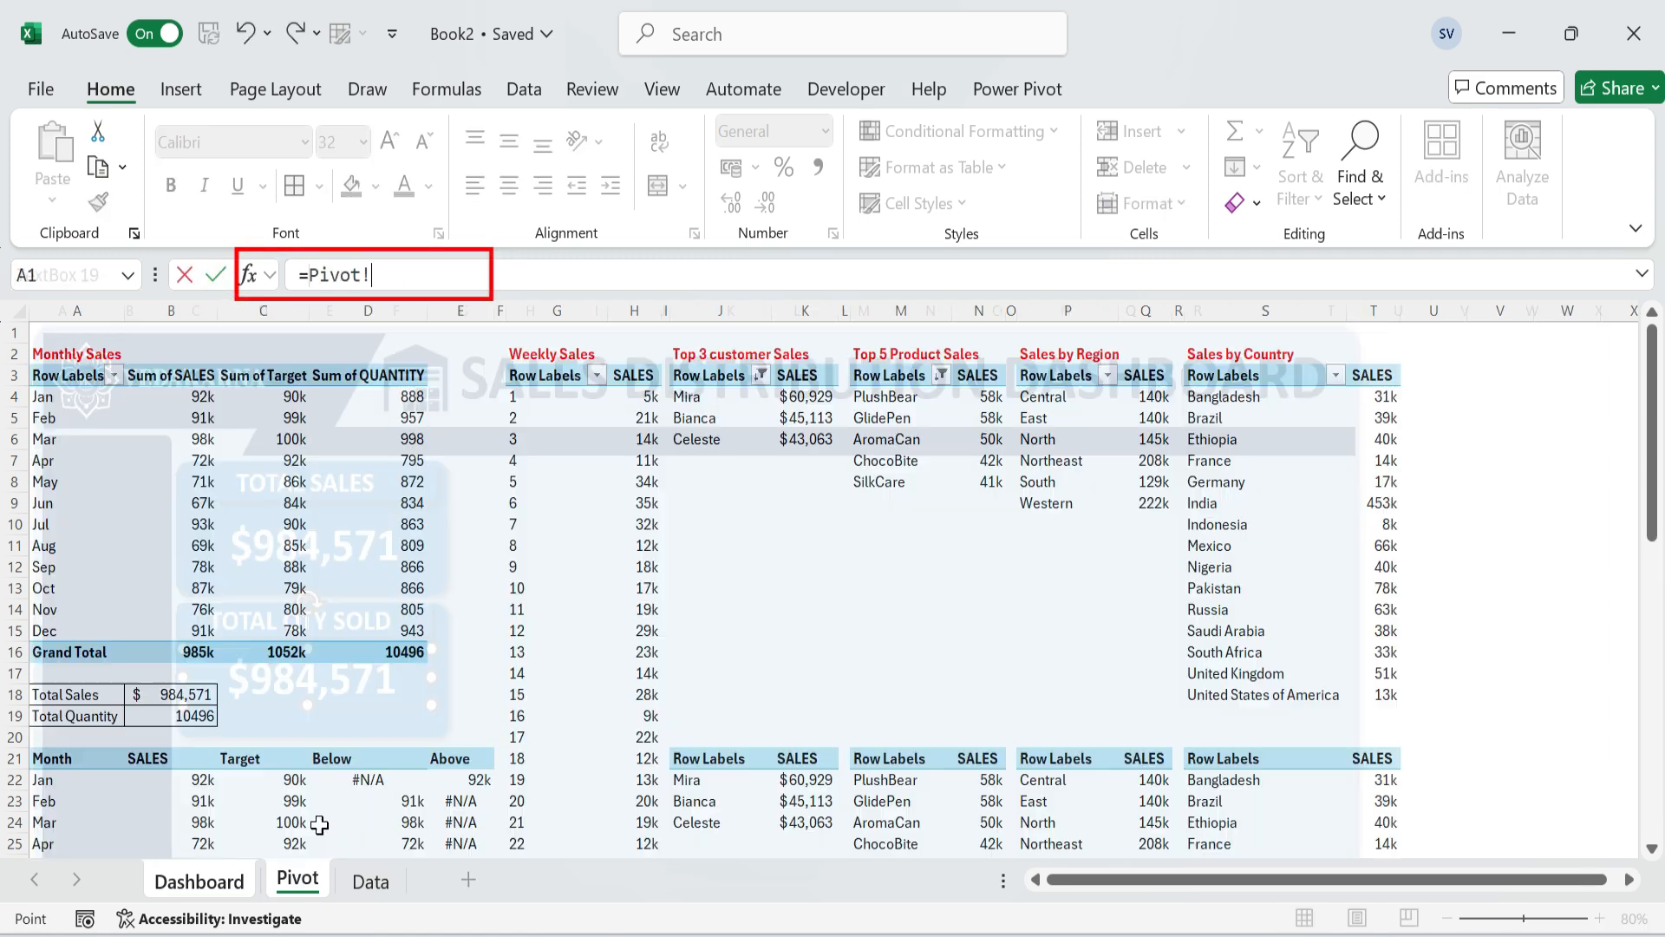
click(170, 717)
key(Return)
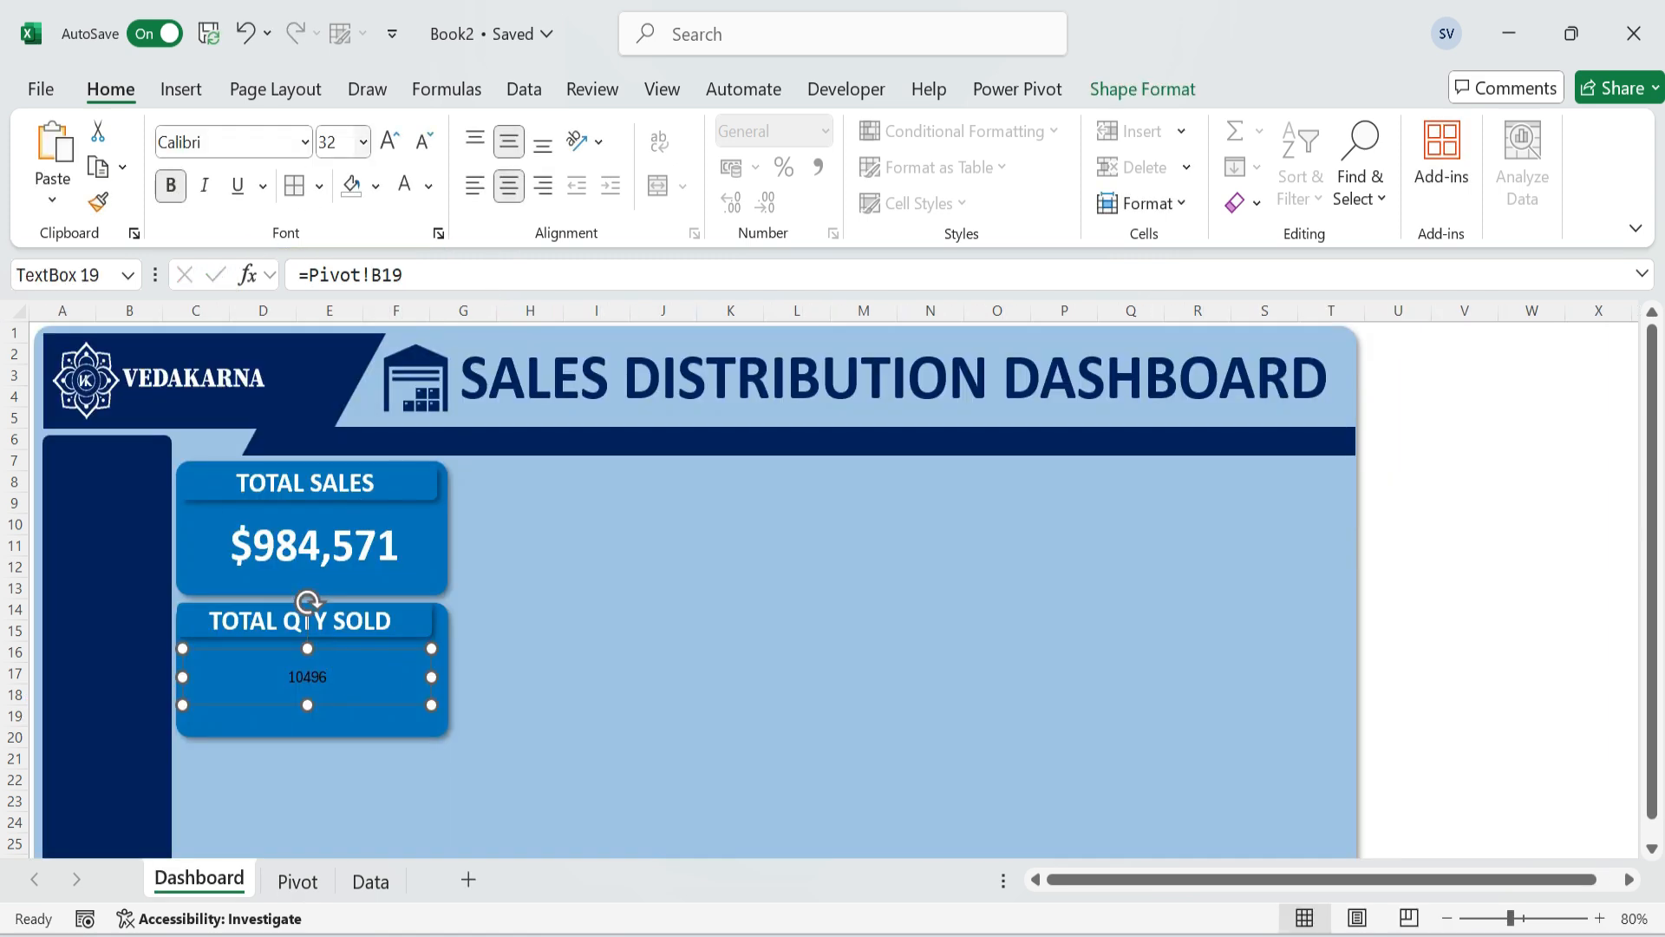
Format the second card's quantity value as bold white Calibri at size 32.
click(306, 141)
scroll(286, 334, up, 4)
click(275, 346)
click(345, 143)
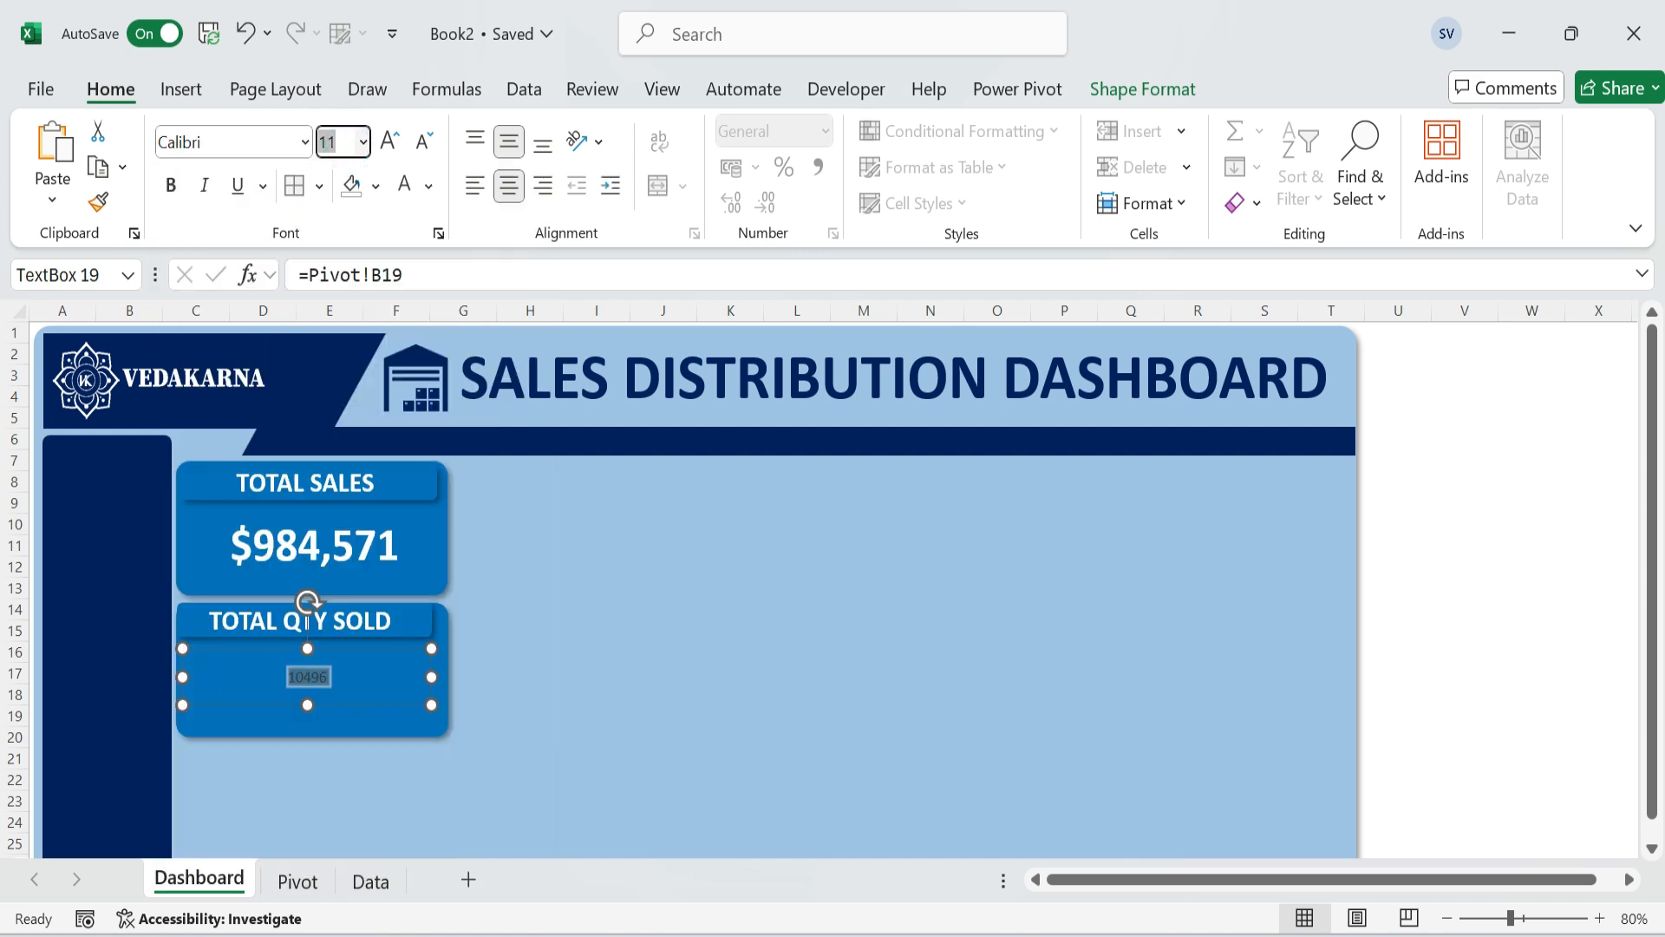
text(32)
key(Return)
click(171, 185)
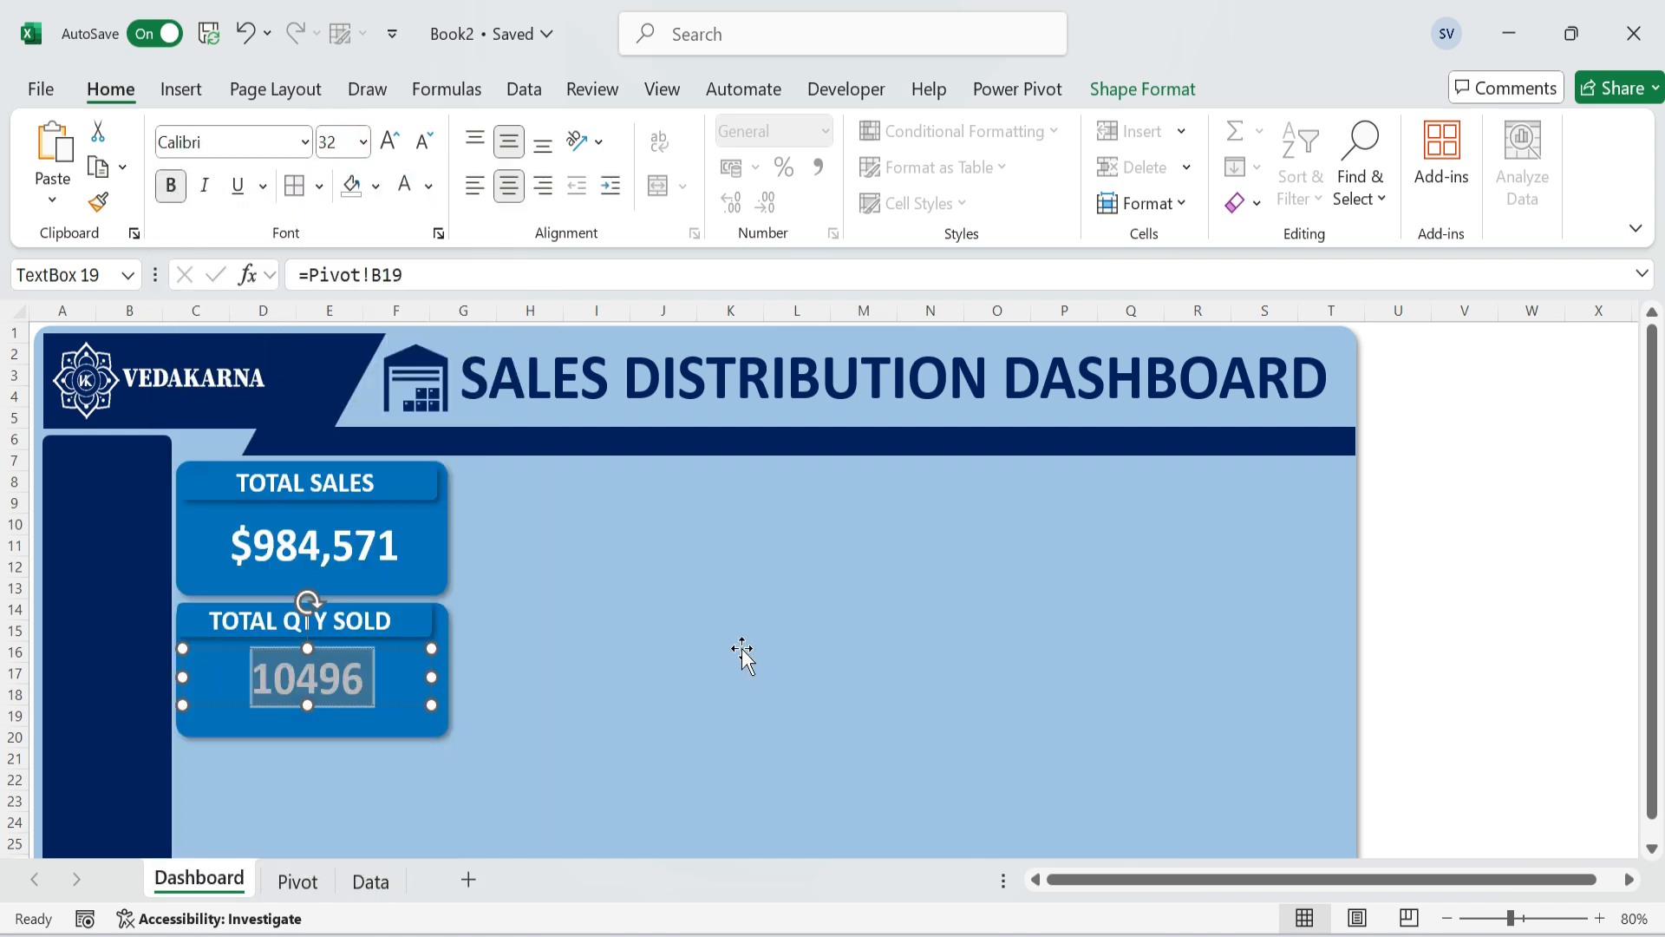
click(819, 659)
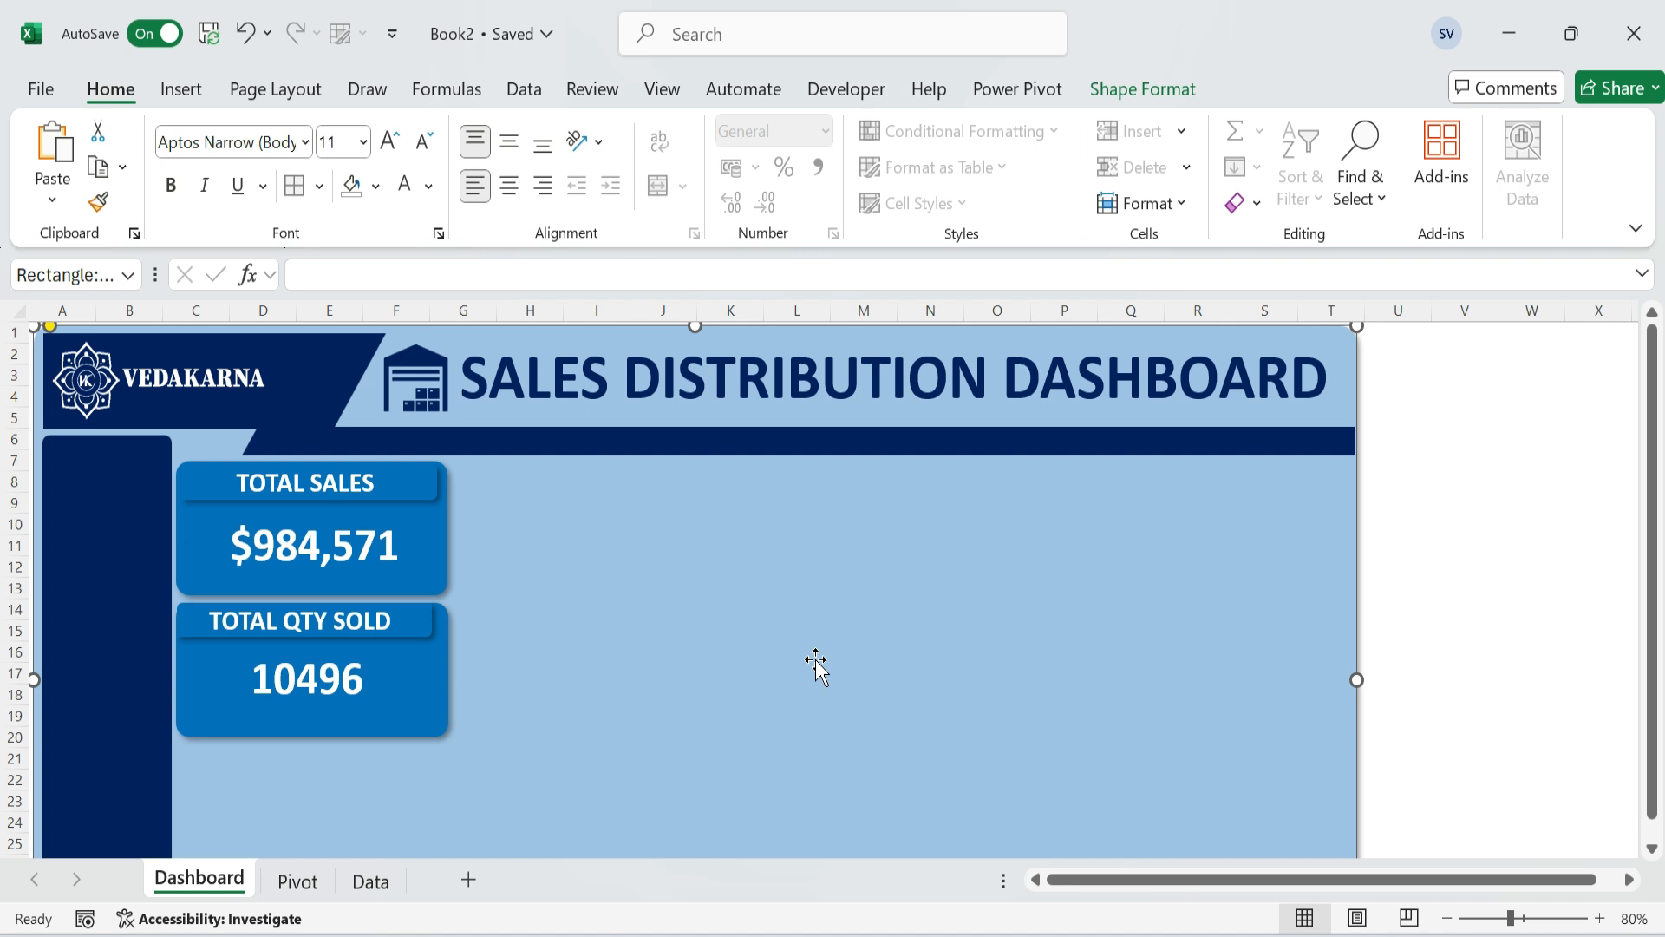
Copy the Total Sales card's background and header strip beside it, and stretch the copy down to row 20.
click(310, 674)
click(617, 597)
click(416, 522)
ctrl+click(415, 492)
ctrl+click(436, 482)
drag(393, 546, 673, 546)
drag(590, 596, 584, 734)
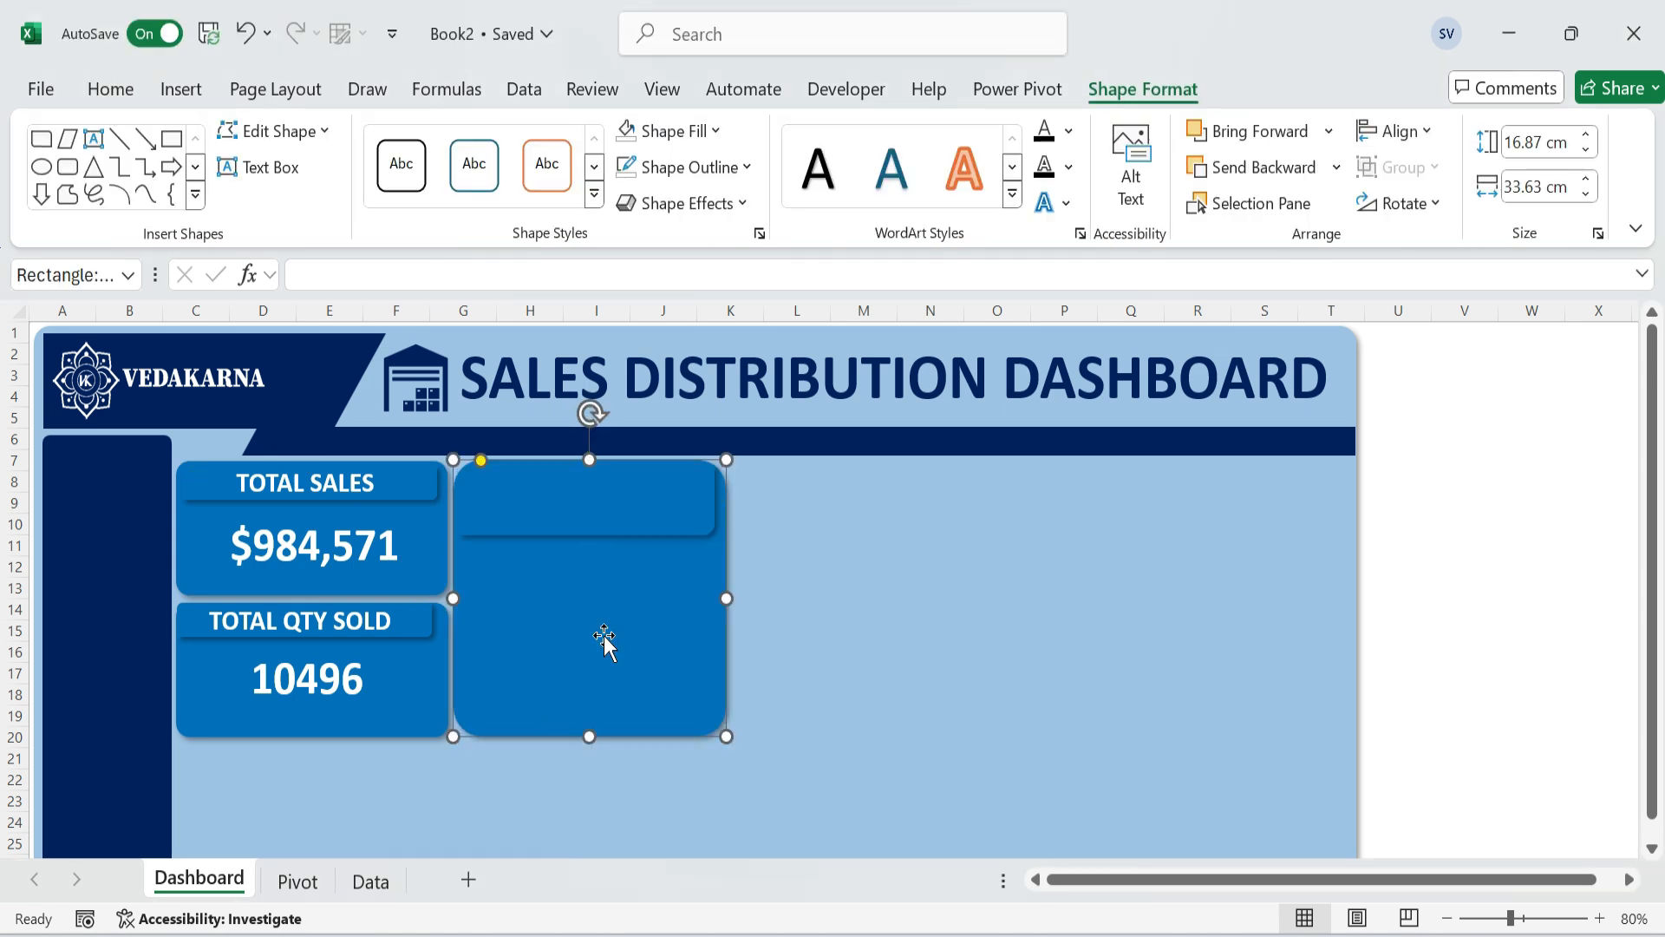
Make the new tall card's header strip shorter and narrower, and reduce the card's corner rounding.
drag(590, 516, 590, 503)
drag(711, 484, 699, 486)
click(586, 589)
drag(487, 461, 469, 460)
Copy the tall card twice along the row and widen the copies to fill the space up to column T.
drag(588, 672, 1204, 574)
click(1586, 179)
click(1585, 179)
Nudge the sidebar, banner shapes, background and cards slightly left.
click(87, 505)
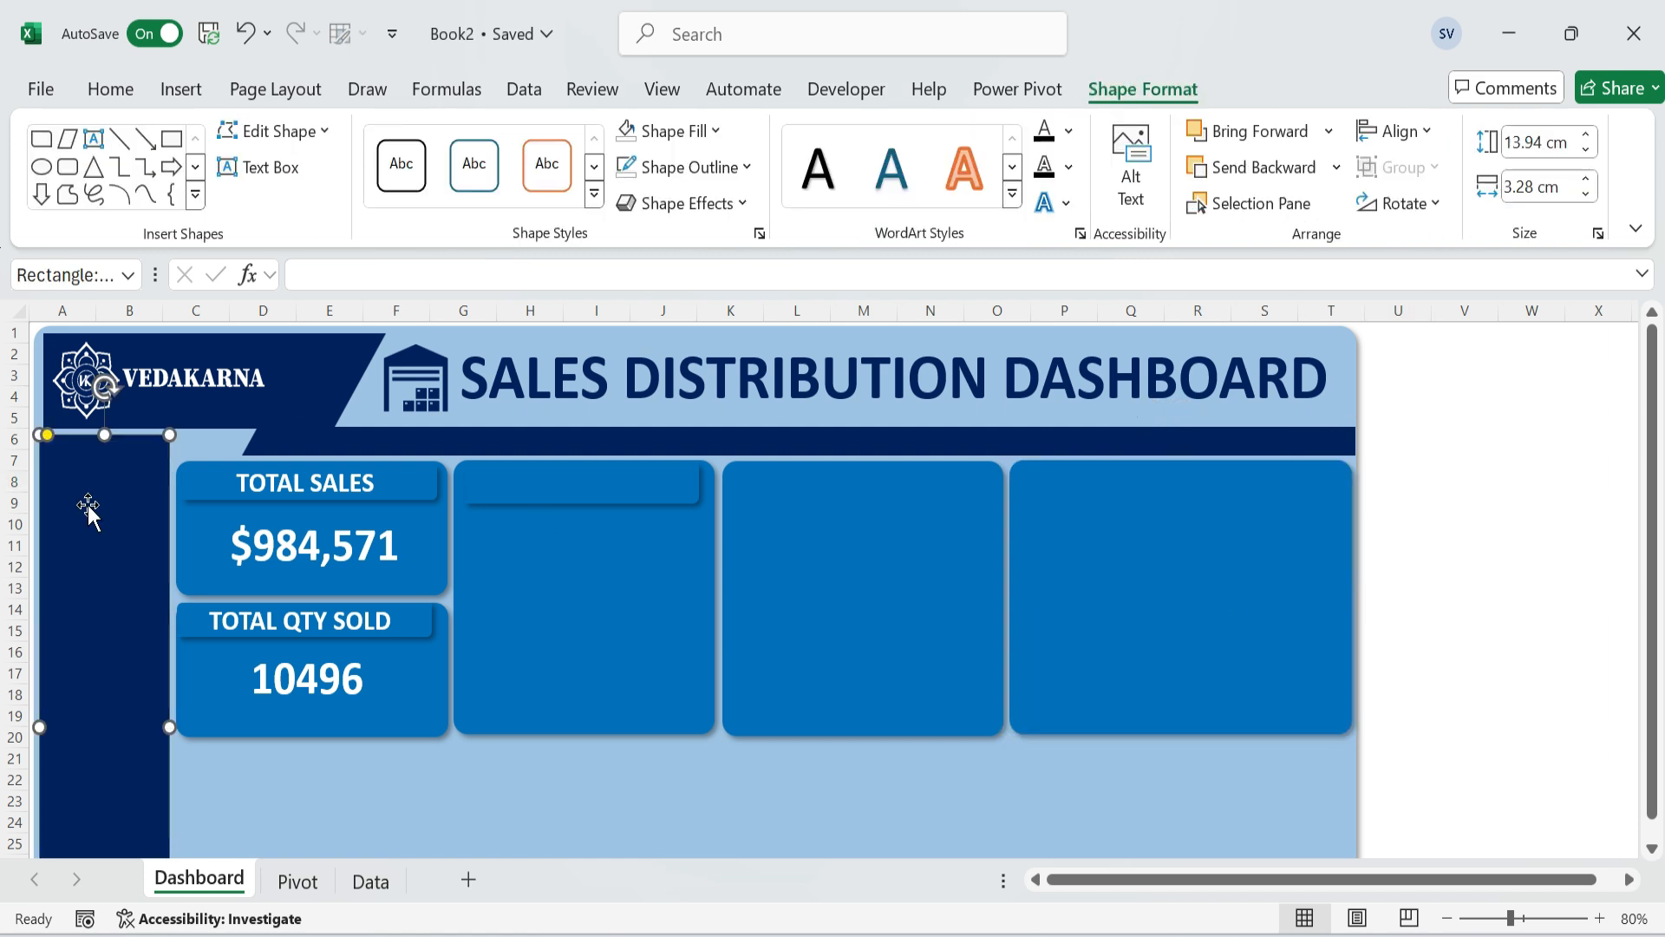
ctrl+click(191, 407)
key(Left)
click(517, 743)
ctrl+click(472, 691)
key(Left)
click(418, 732)
key(Left)
Copy the header strip onto the second and third tall cards and stretch it to fit their widths.
drag(599, 501, 868, 502)
drag(970, 503, 1256, 503)
drag(1285, 484, 1338, 483)
Paste a copy of the tall card below the first row, starting at column C, and adjust its width.
click(587, 642)
key(ctrl+c)
key(ctrl+v)
scroll(292, 486, down, 3)
click(409, 643)
drag(165, 373, 371, 833)
click(1142, 89)
click(1585, 180)
click(1016, 649)
key(Left)
Copy the lower card and its header strip across the row to make three evenly sized cards.
drag(421, 574, 553, 574)
click(962, 666)
drag(736, 606, 1189, 654)
click(1585, 193)
click(997, 664)
click(888, 673)
shift+click(833, 577)
click(1471, 457)
scroll(1472, 457, up, 2)
click(932, 422)
click(1471, 483)
scroll(1506, 662, down, 2)
scroll(1505, 662, up, 4)
click(1466, 461)
Copy the Total Sales title onto the first tall card's header and change its text to TOP 3 CUSTOMER SALES.
click(327, 480)
click(537, 483)
key(ctrl+v)
key(ctrl+a)
text(t)
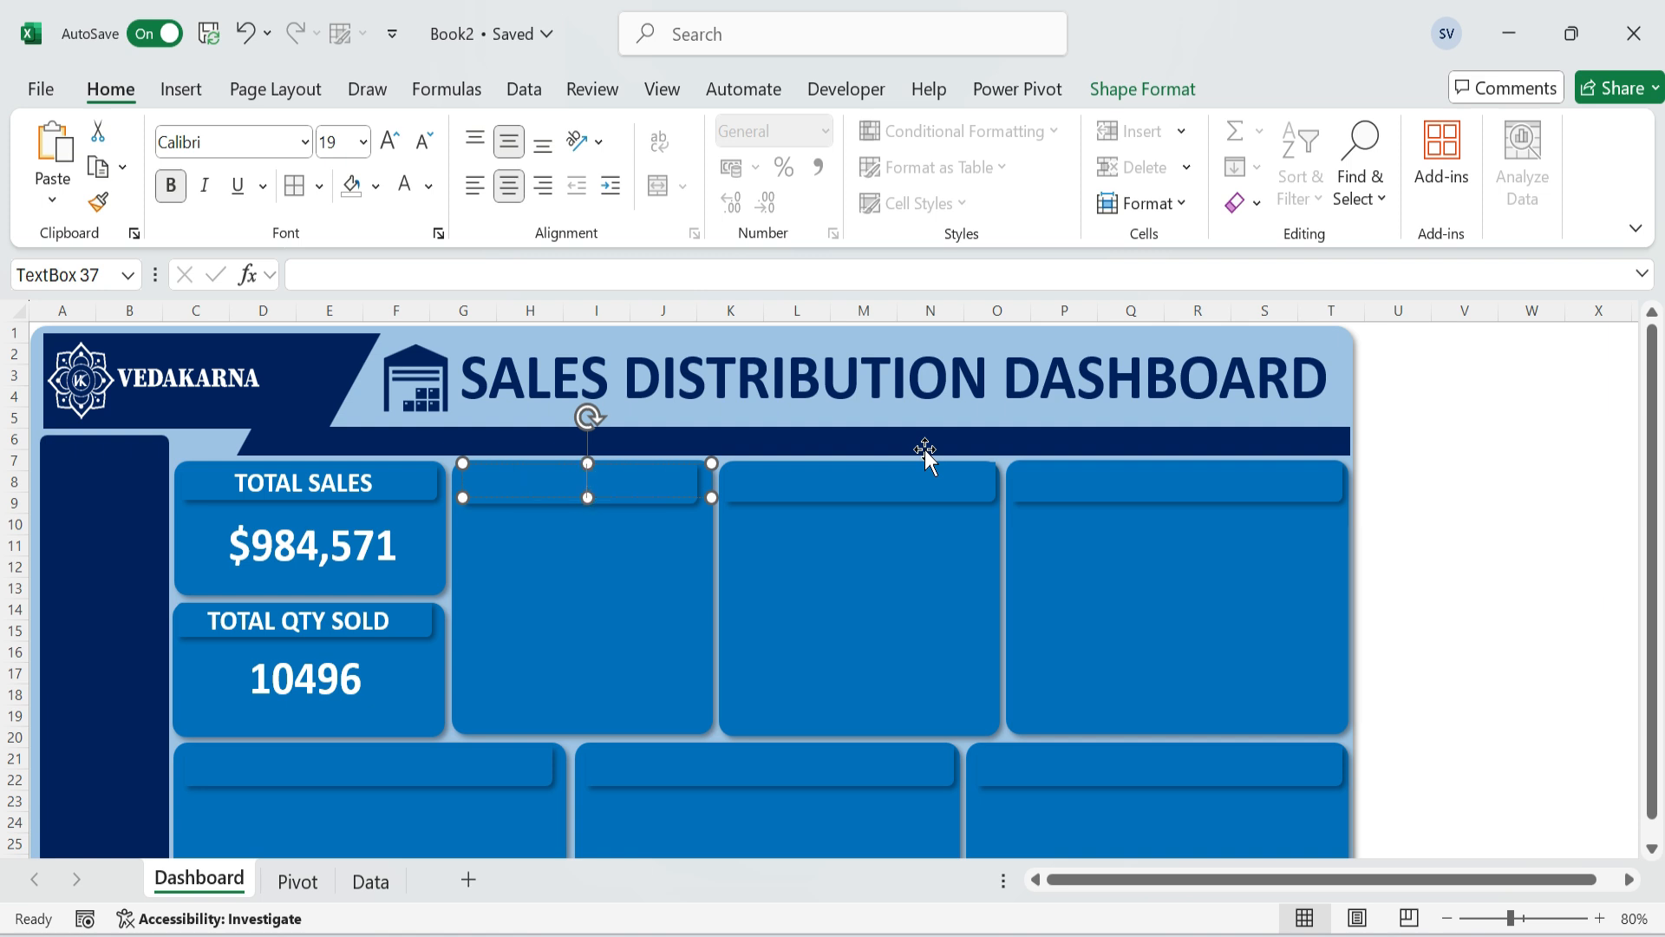
text(OP 3 CUSTOMER SALES)
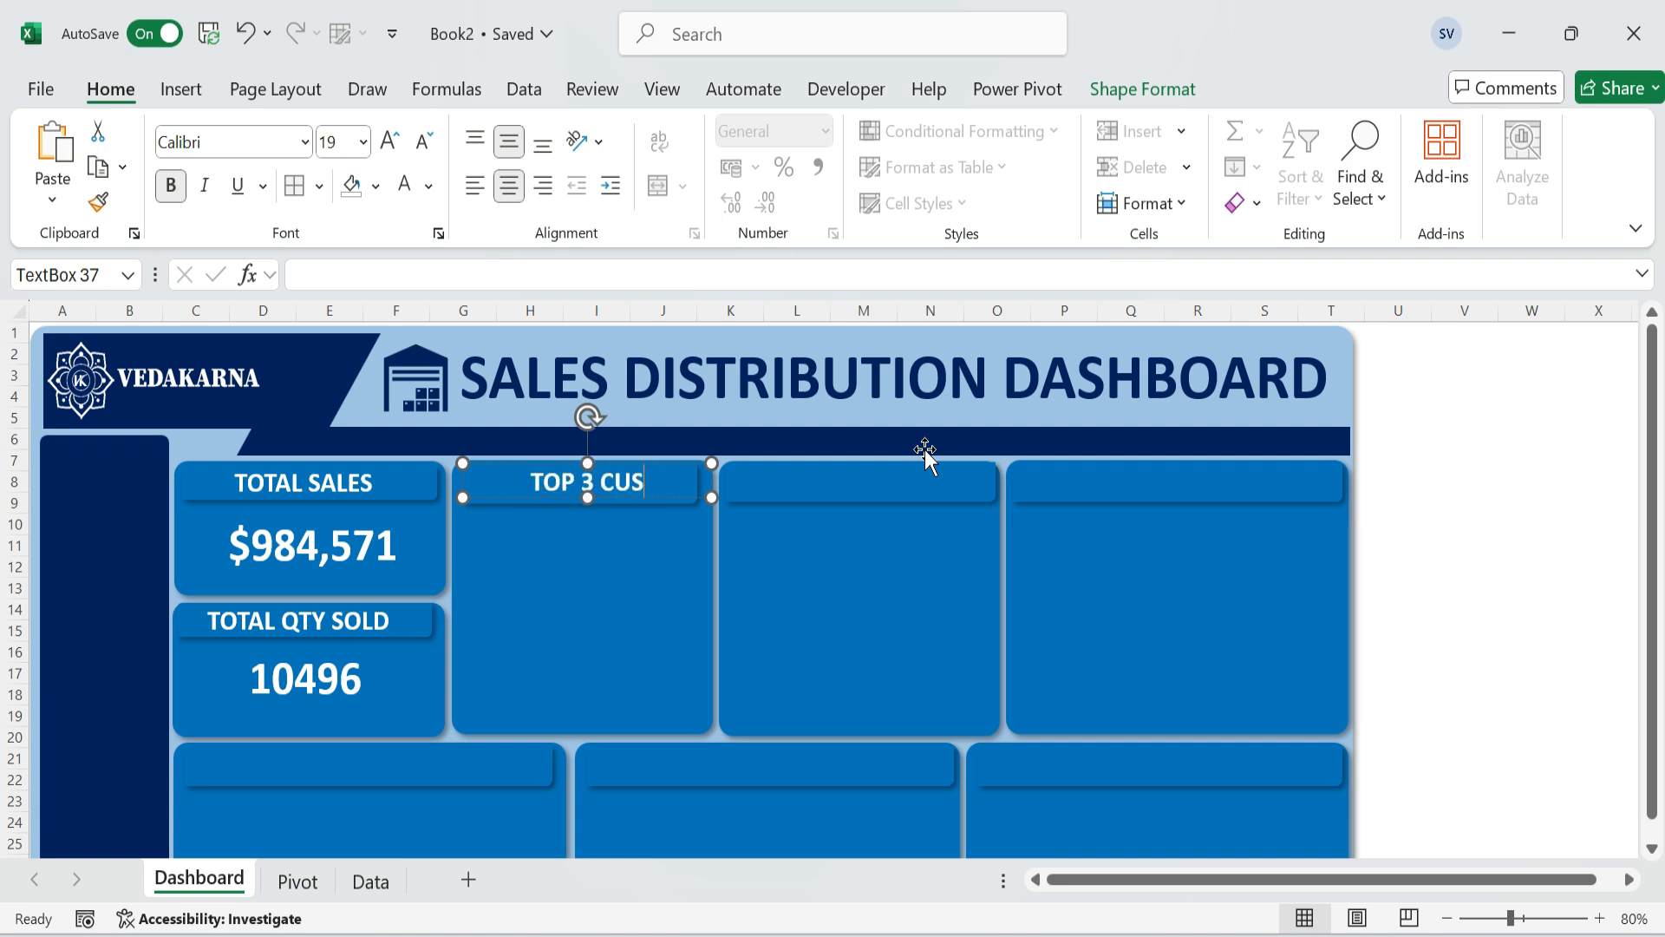
Set the TOP 3 CUSTOMER SALES title to font size 14.
key(ctrl+shift+Left)
key(ctrl+shift+Left)
key(ctrl+shift+Left)
key(ctrl+shift+Left)
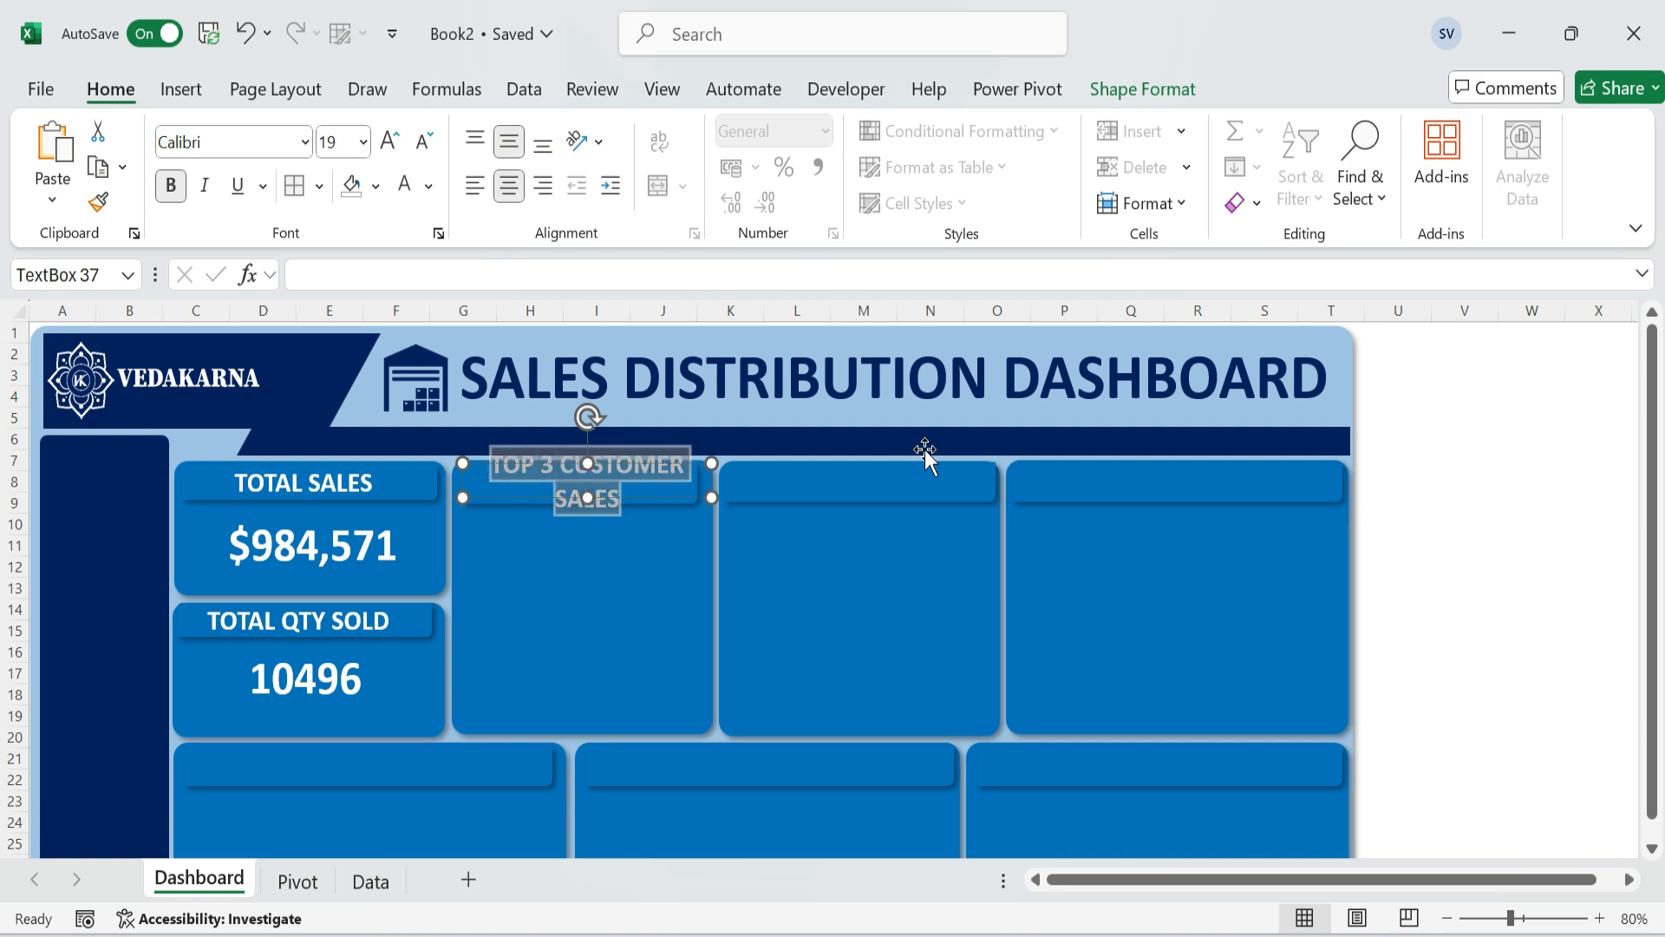
click(350, 141)
text(14)
key(Return)
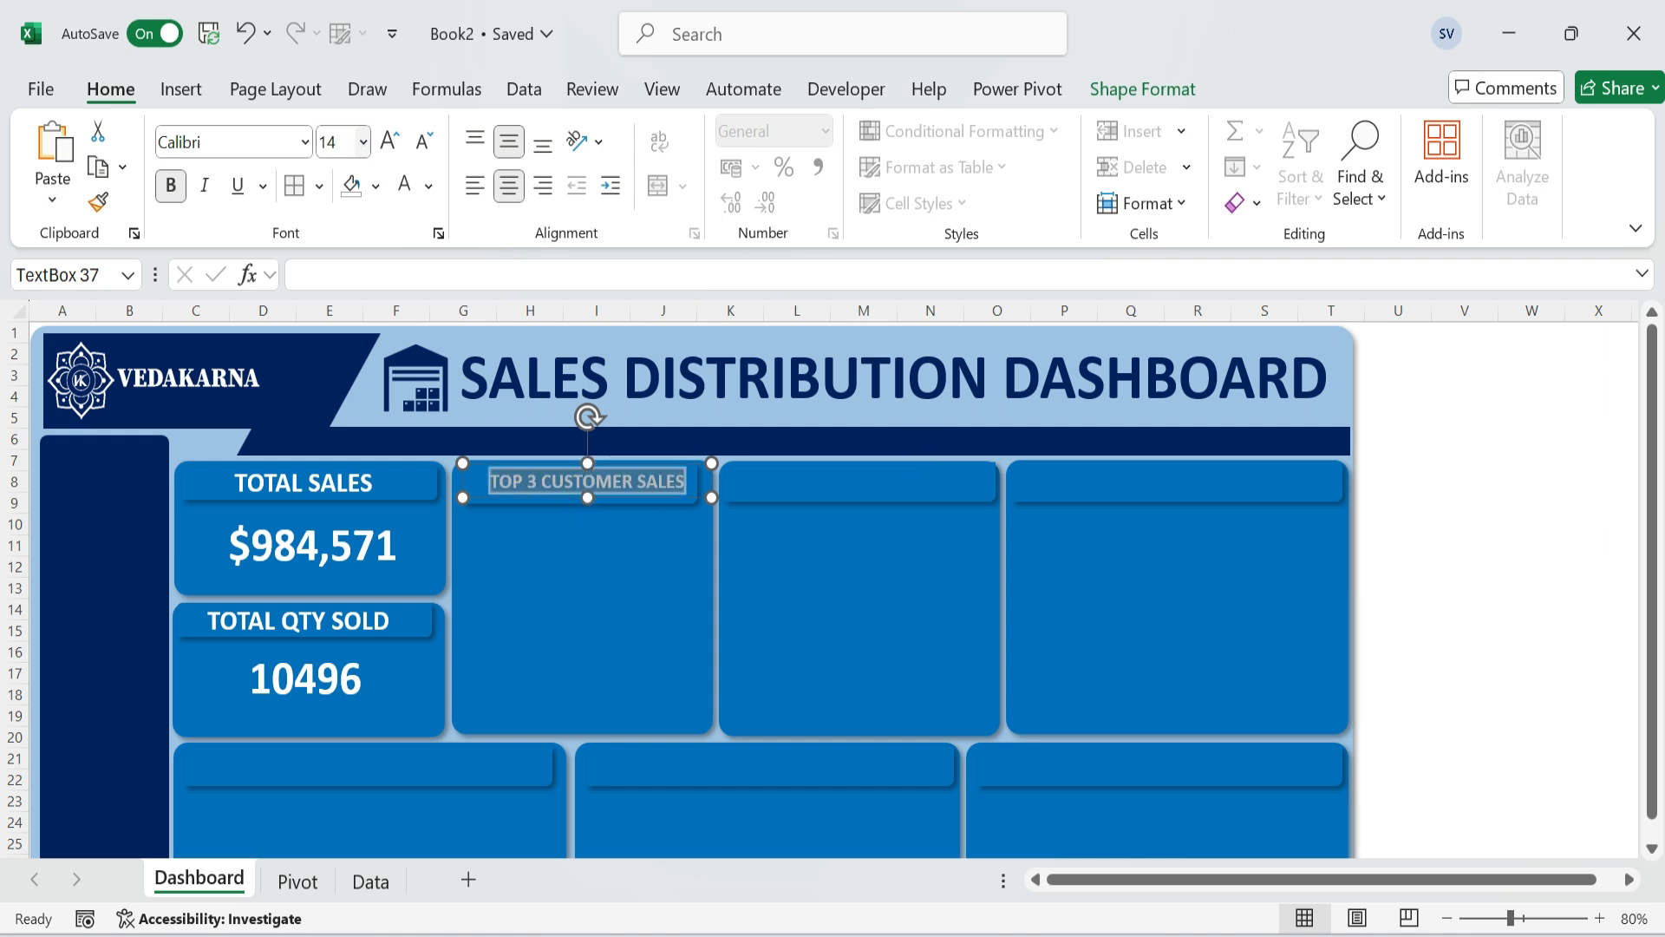
Draw a circle about 1.04 by 1.08 cm below the TOP 3 CUSTOMER SALES title, near the card's left edge.
click(609, 578)
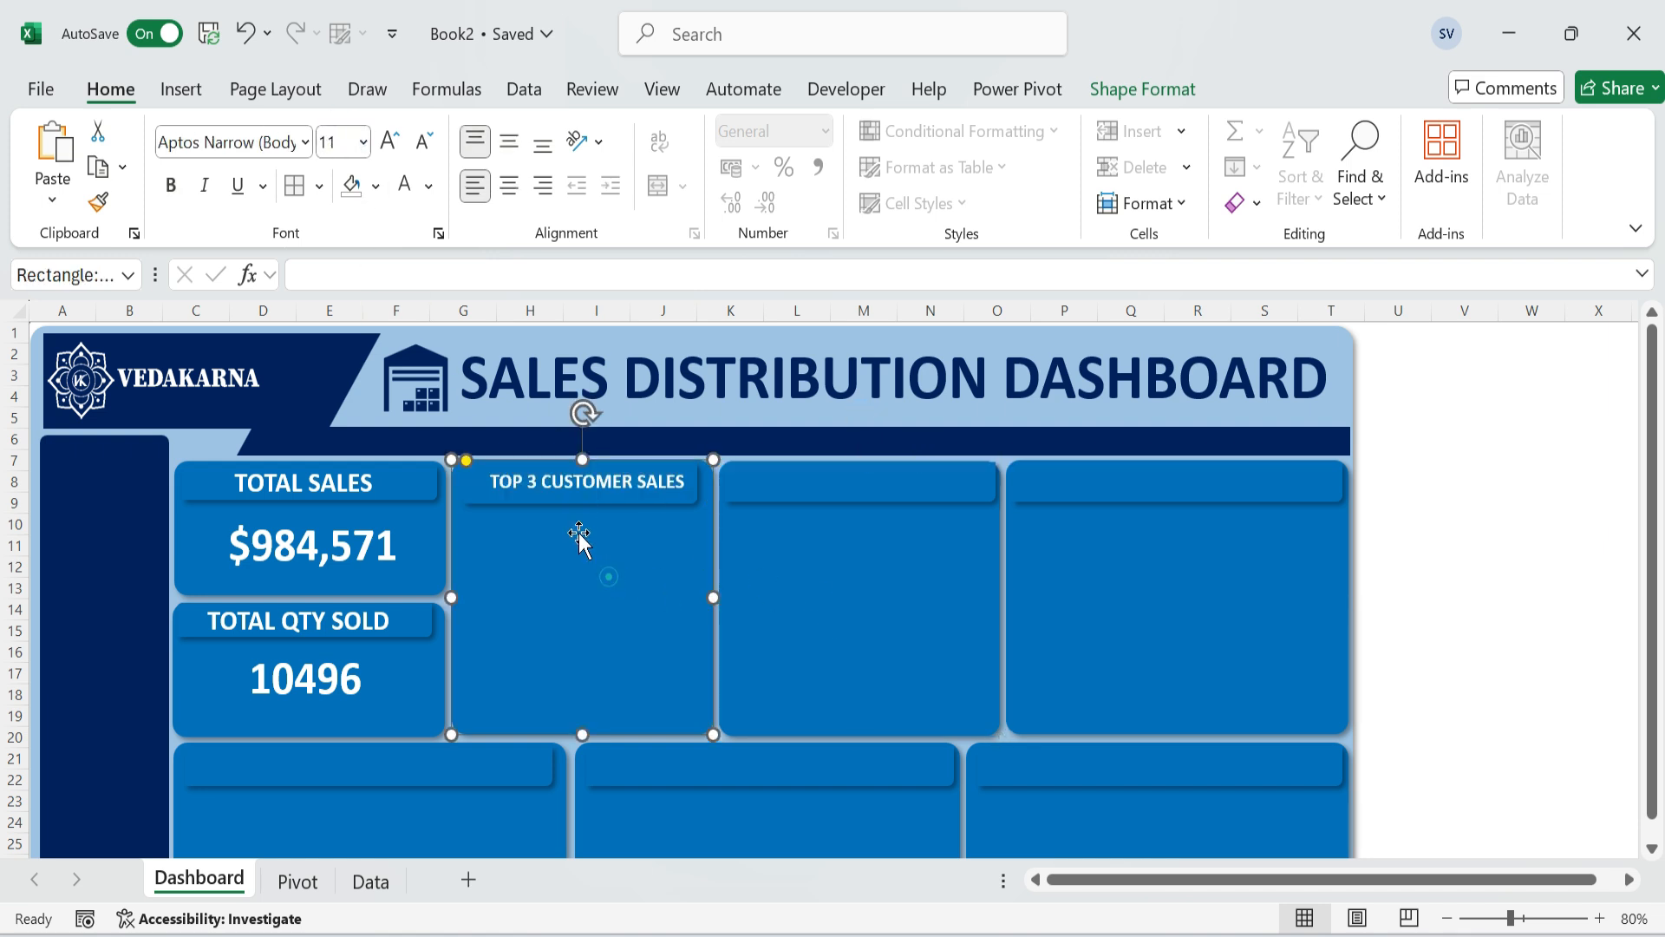
click(182, 89)
click(386, 208)
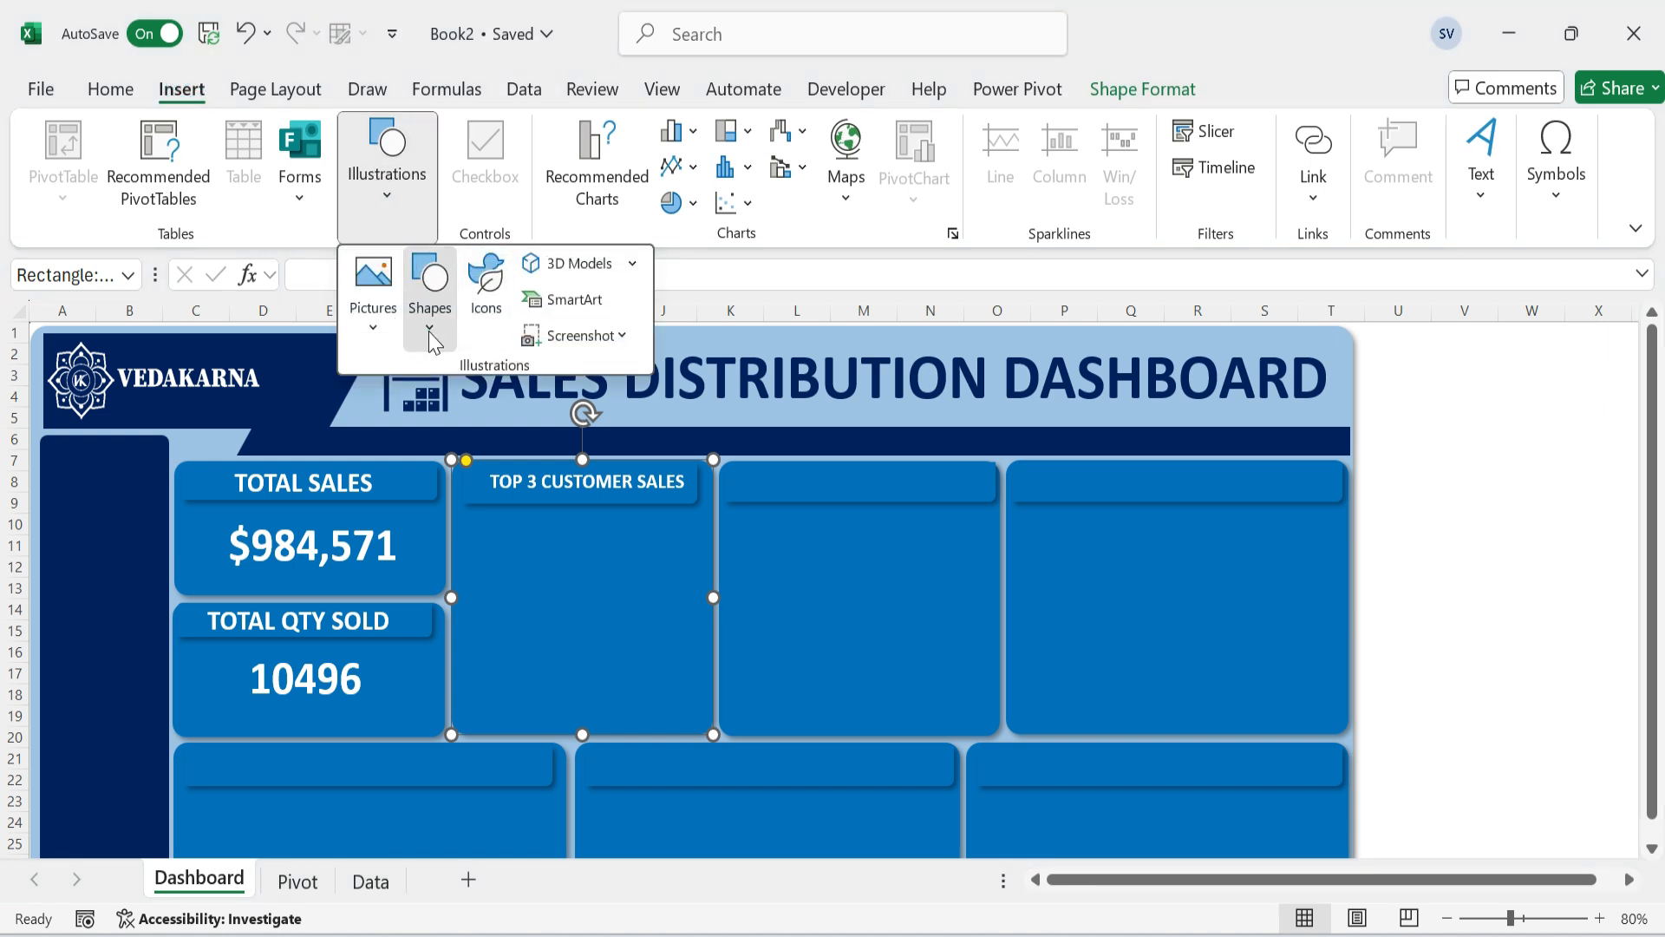
click(429, 299)
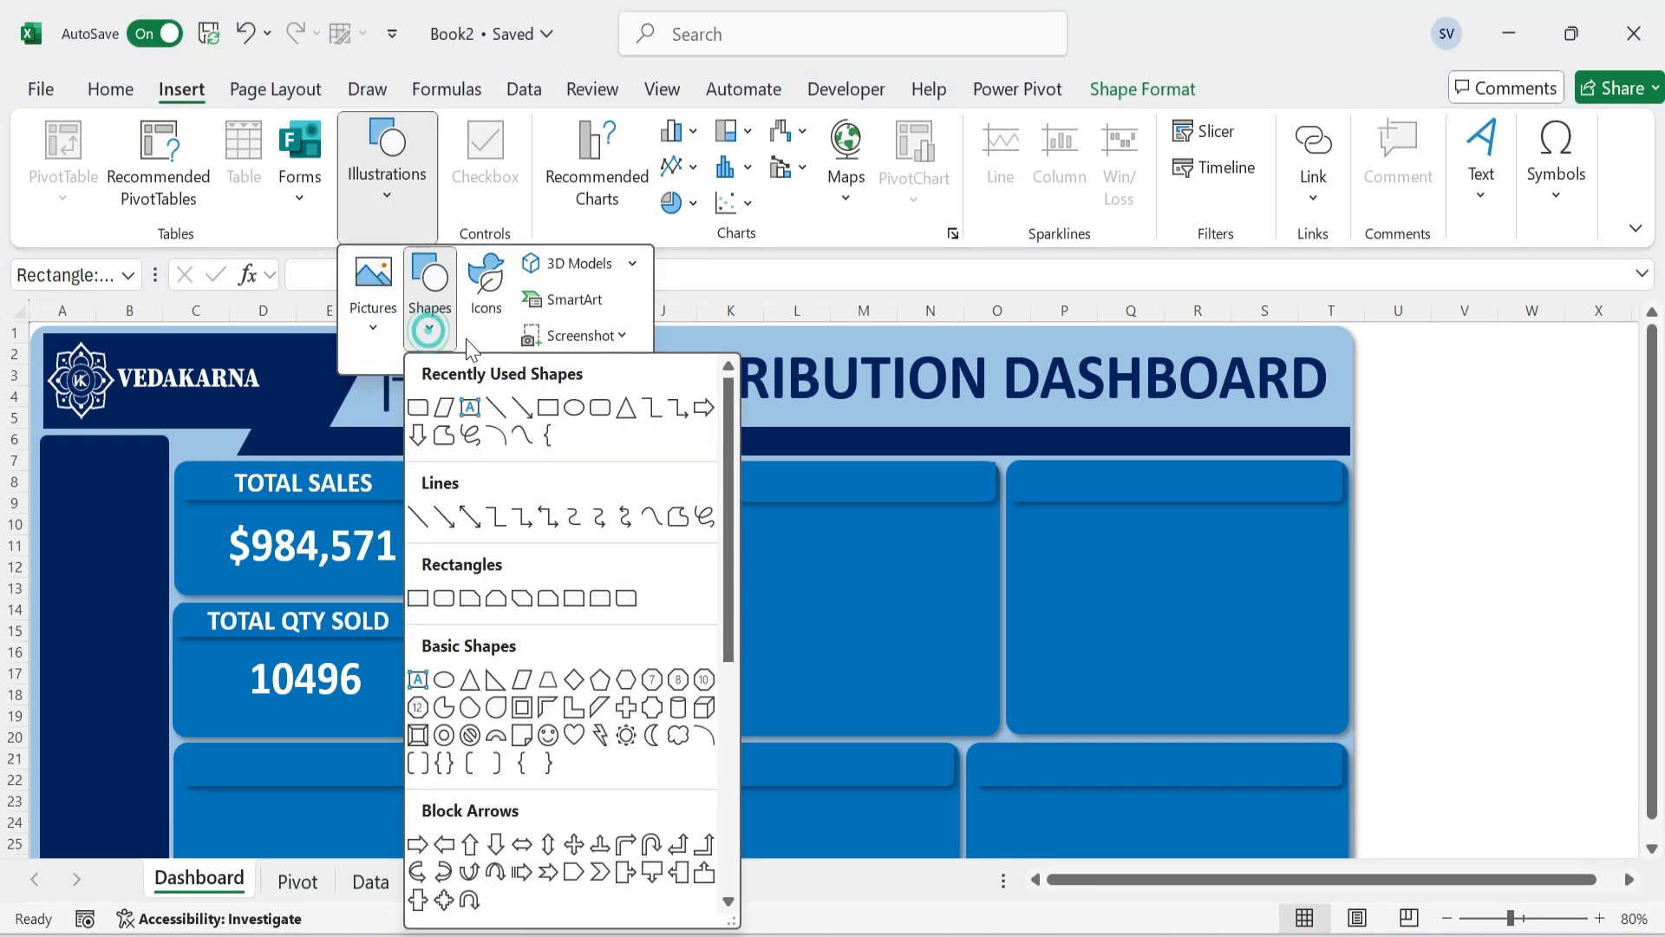
click(444, 681)
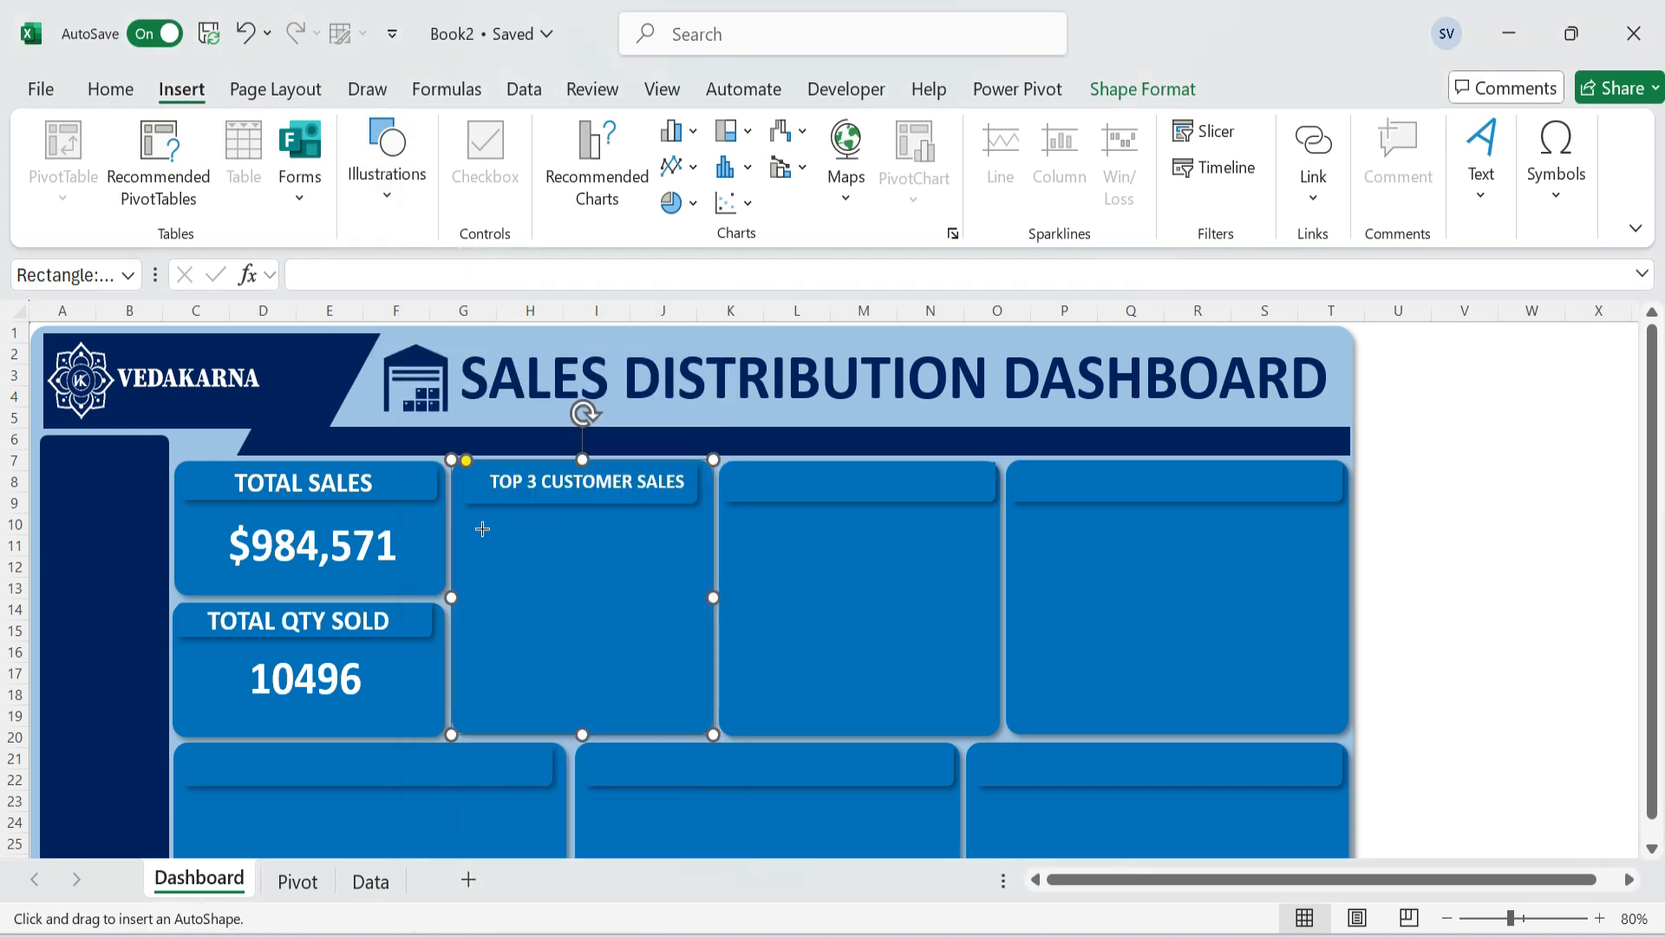
drag(477, 529, 520, 573)
Give the circle a shadow, the recently used blue fill and no outline.
click(1143, 95)
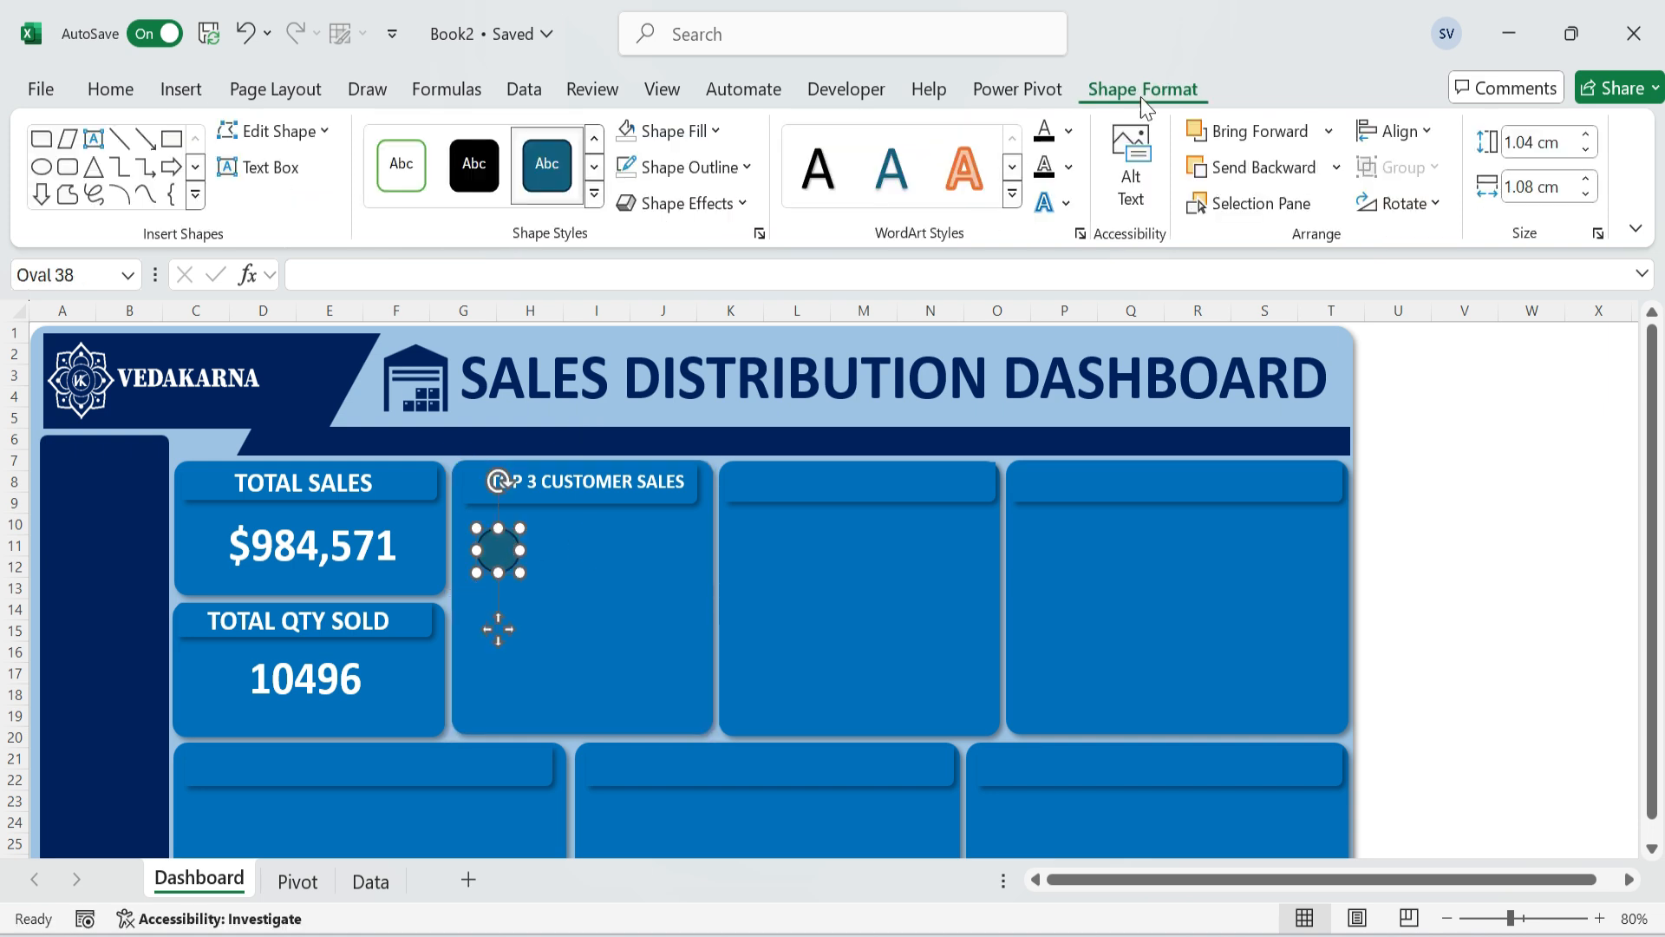
click(694, 203)
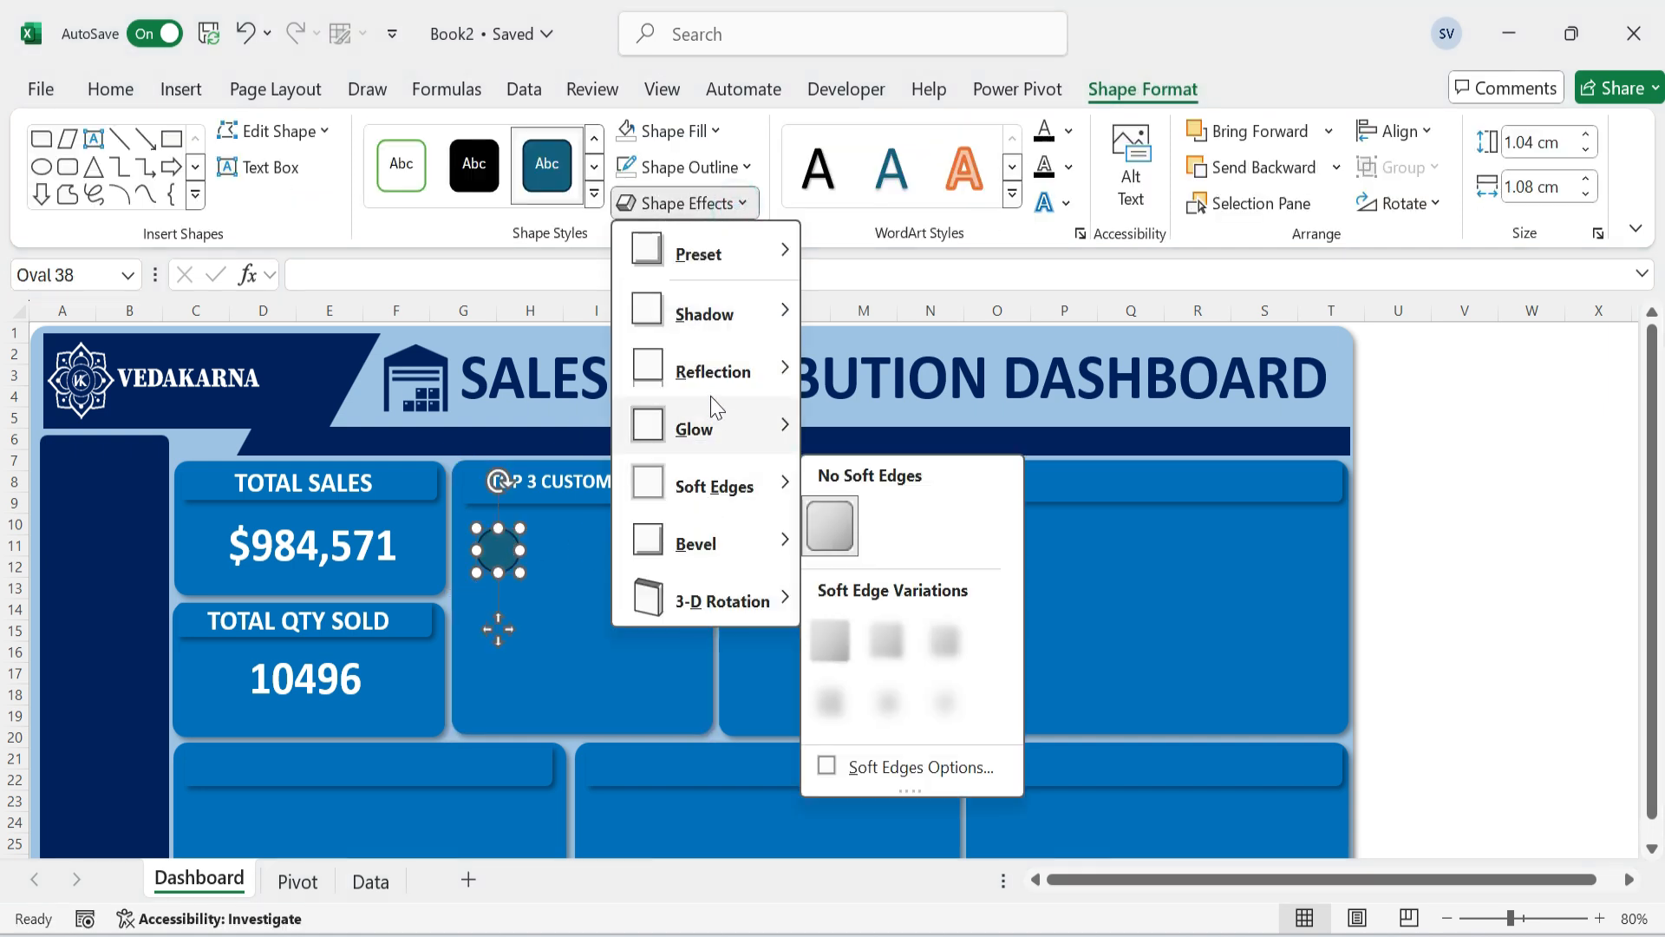
mouse_move(720, 319)
click(830, 380)
click(706, 130)
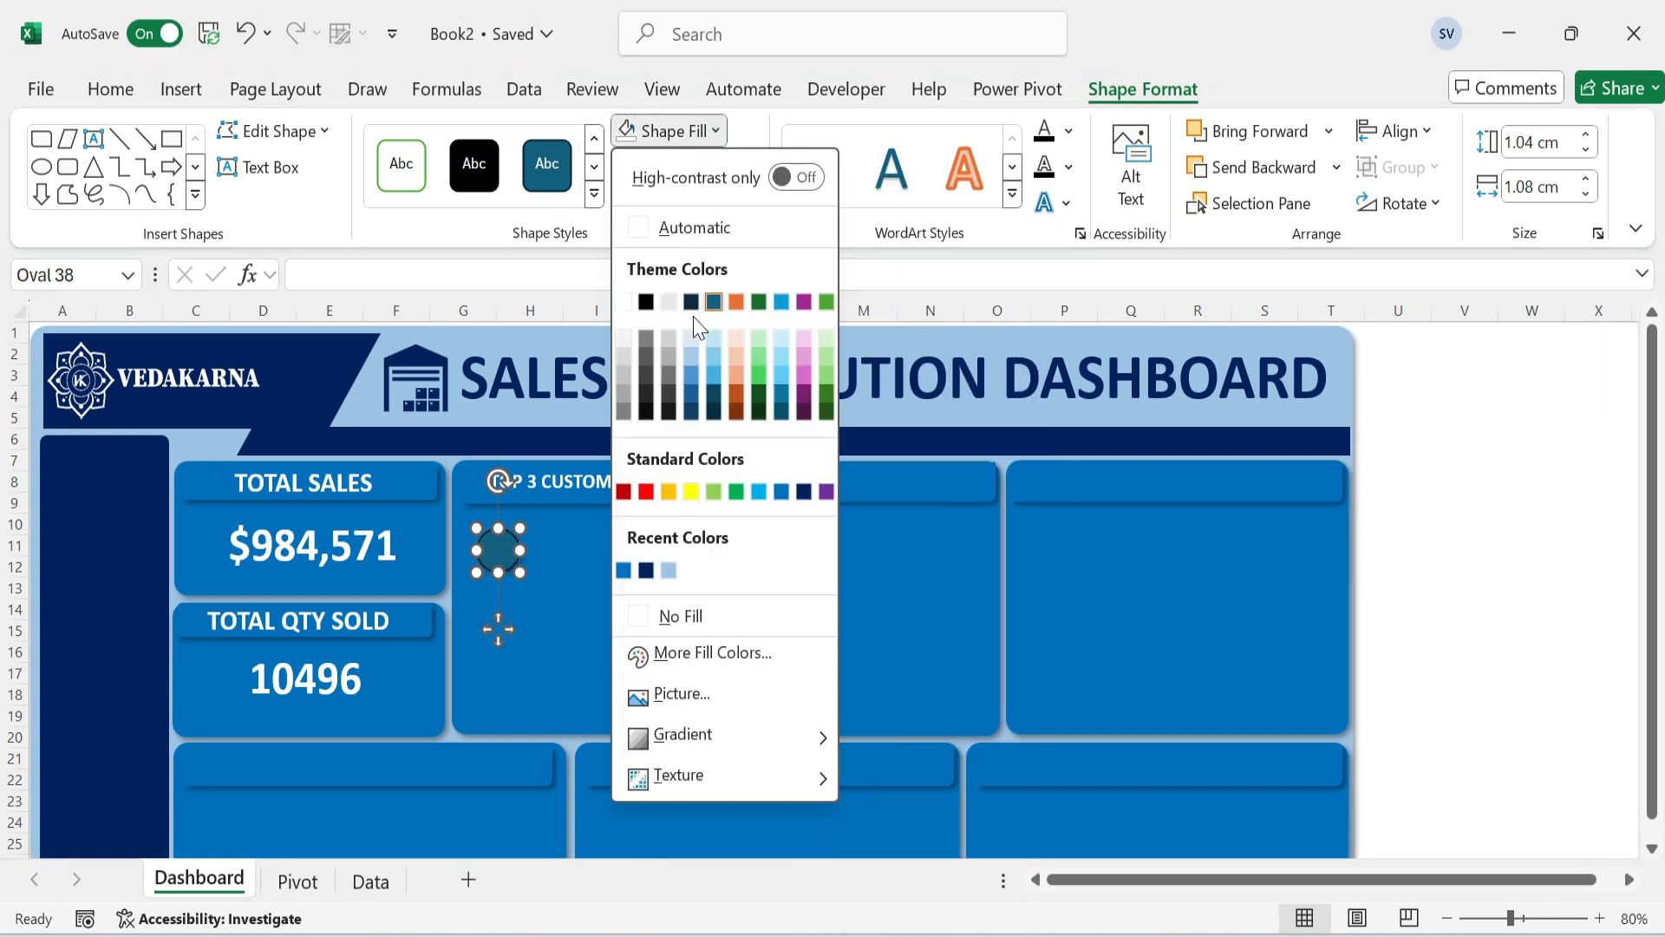
click(623, 569)
click(748, 170)
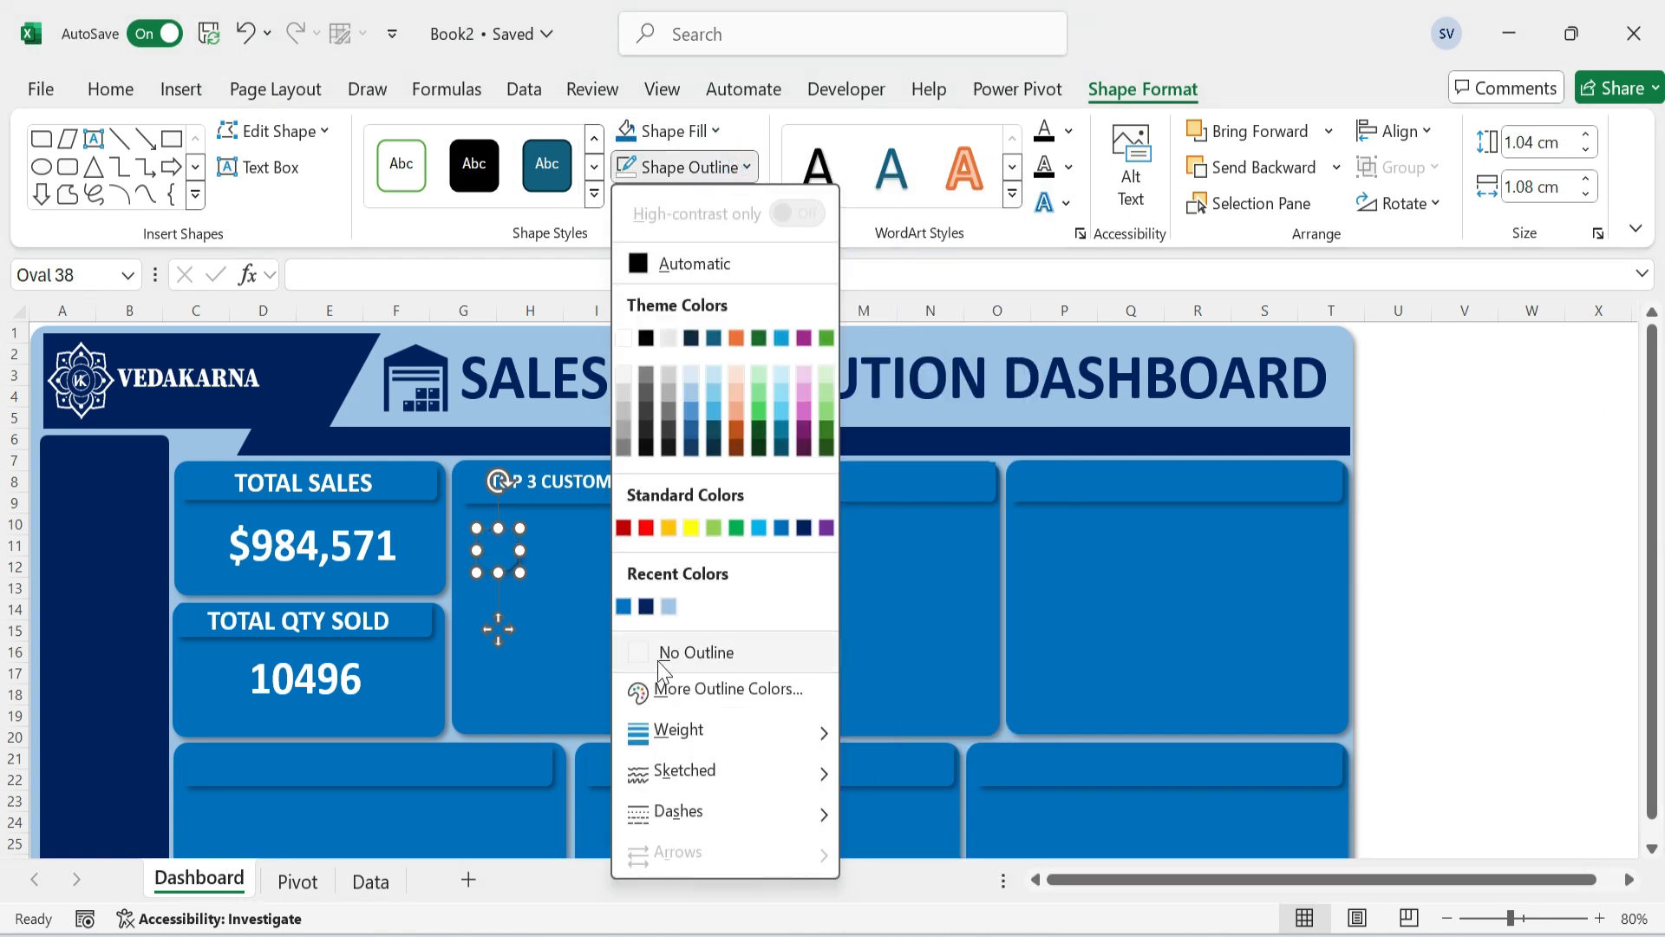
click(641, 651)
click(703, 597)
Duplicate the title text box, change its text to 1, and shrink it to fit on the circle.
click(500, 551)
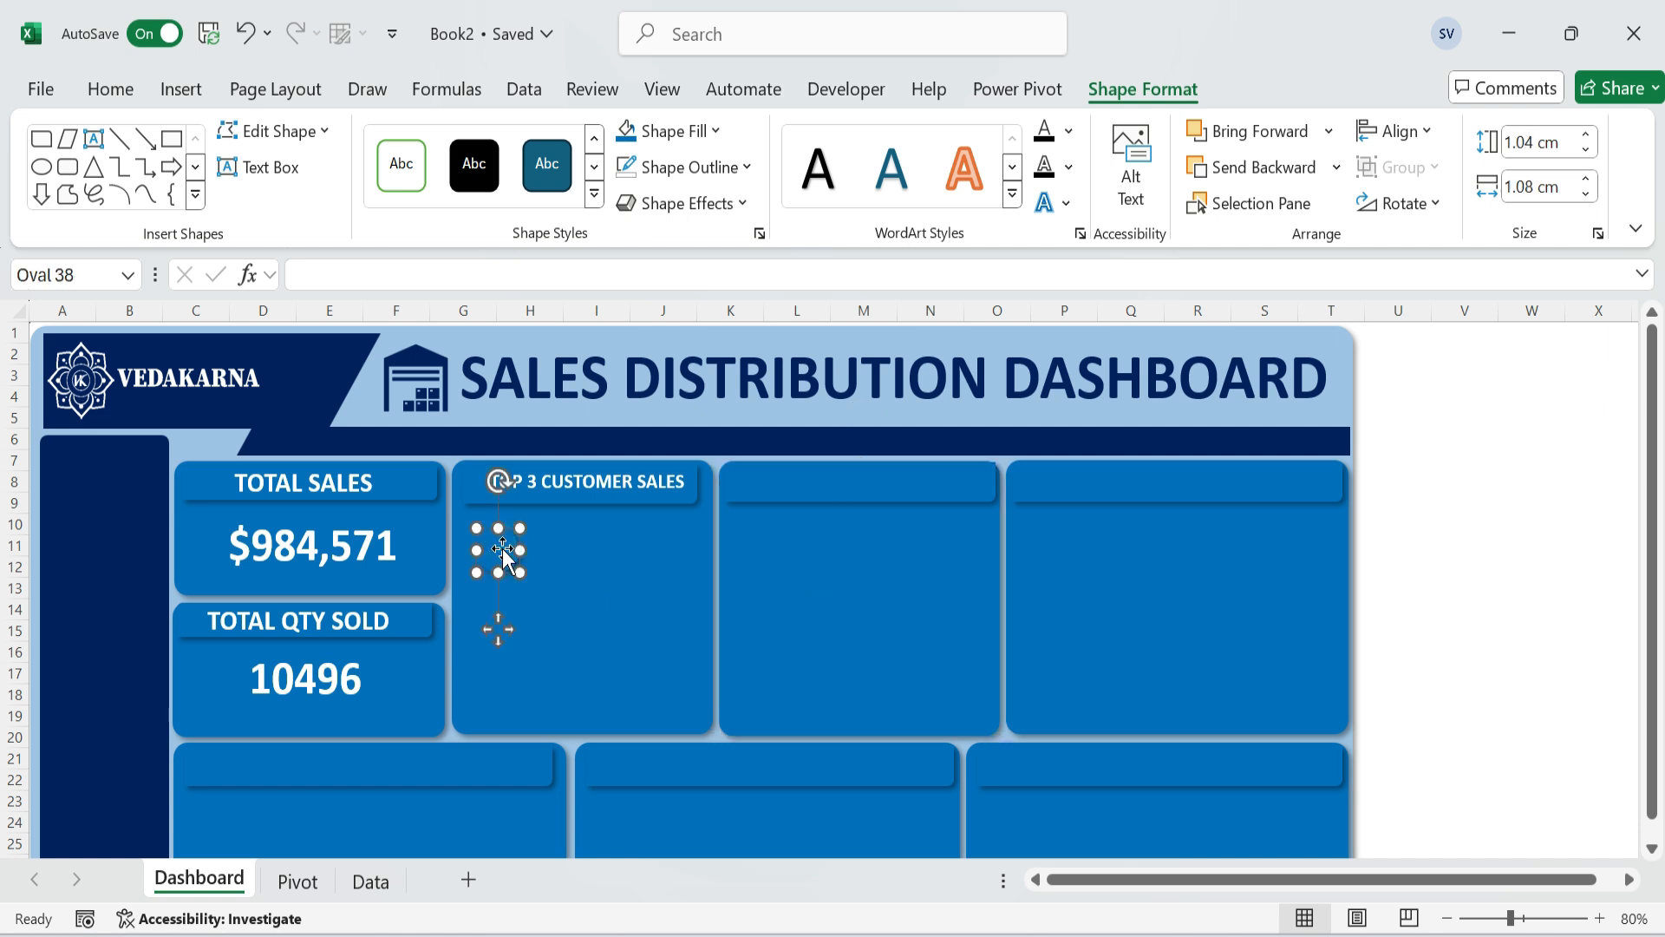
click(645, 497)
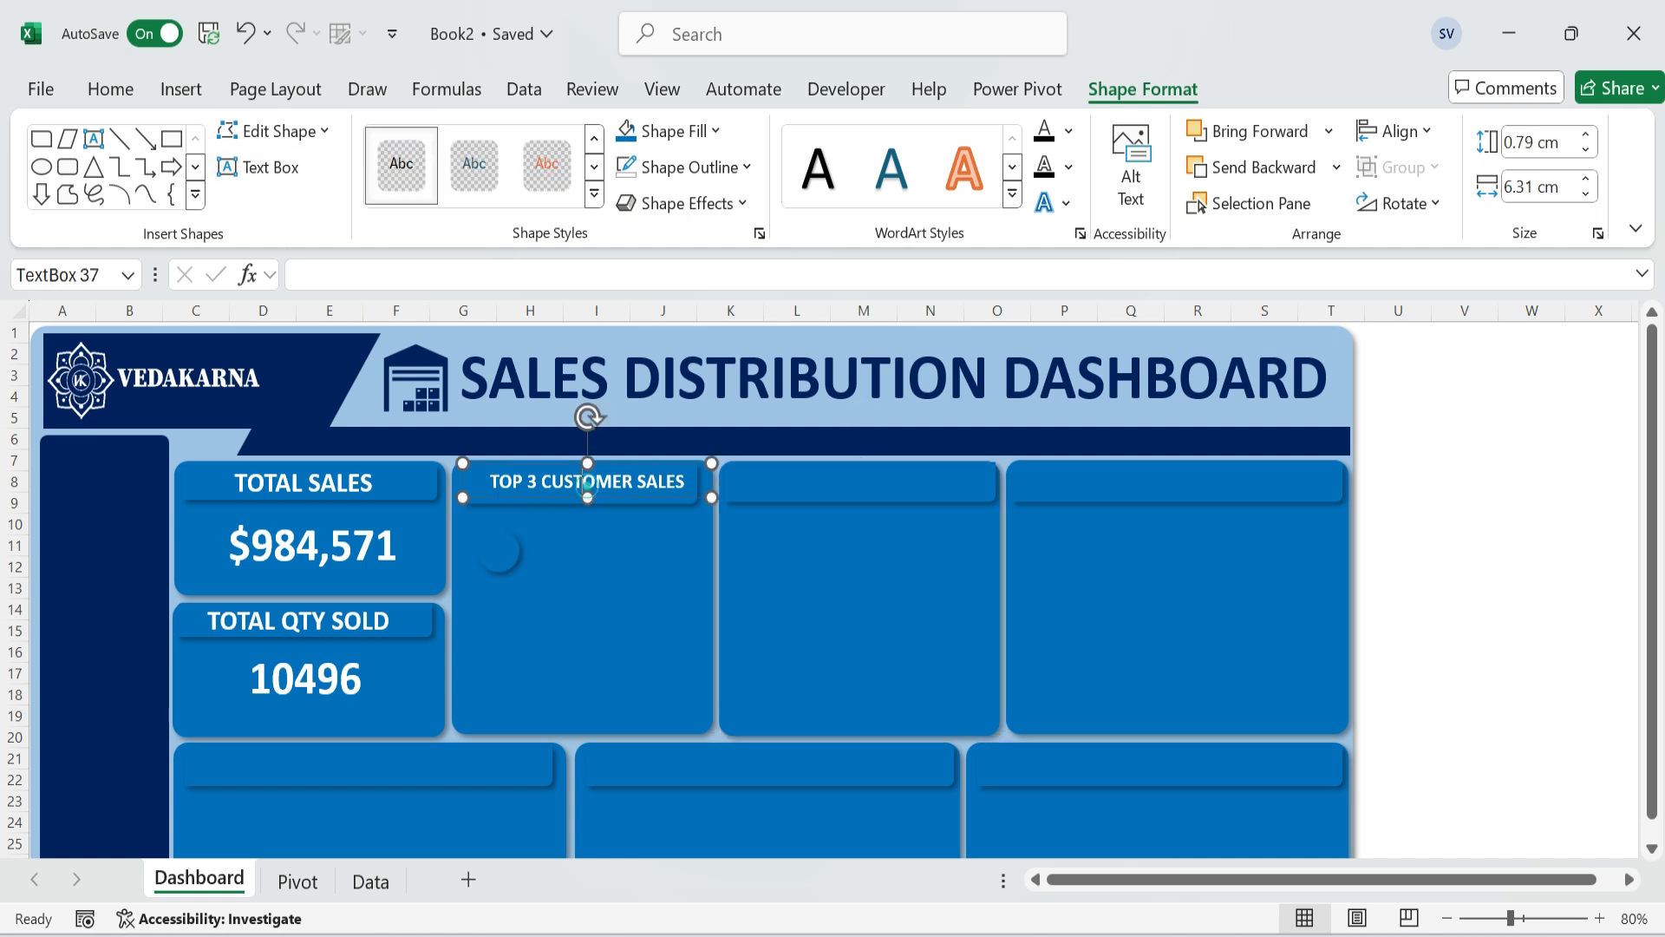
key(ctrl+d)
drag(633, 514, 627, 570)
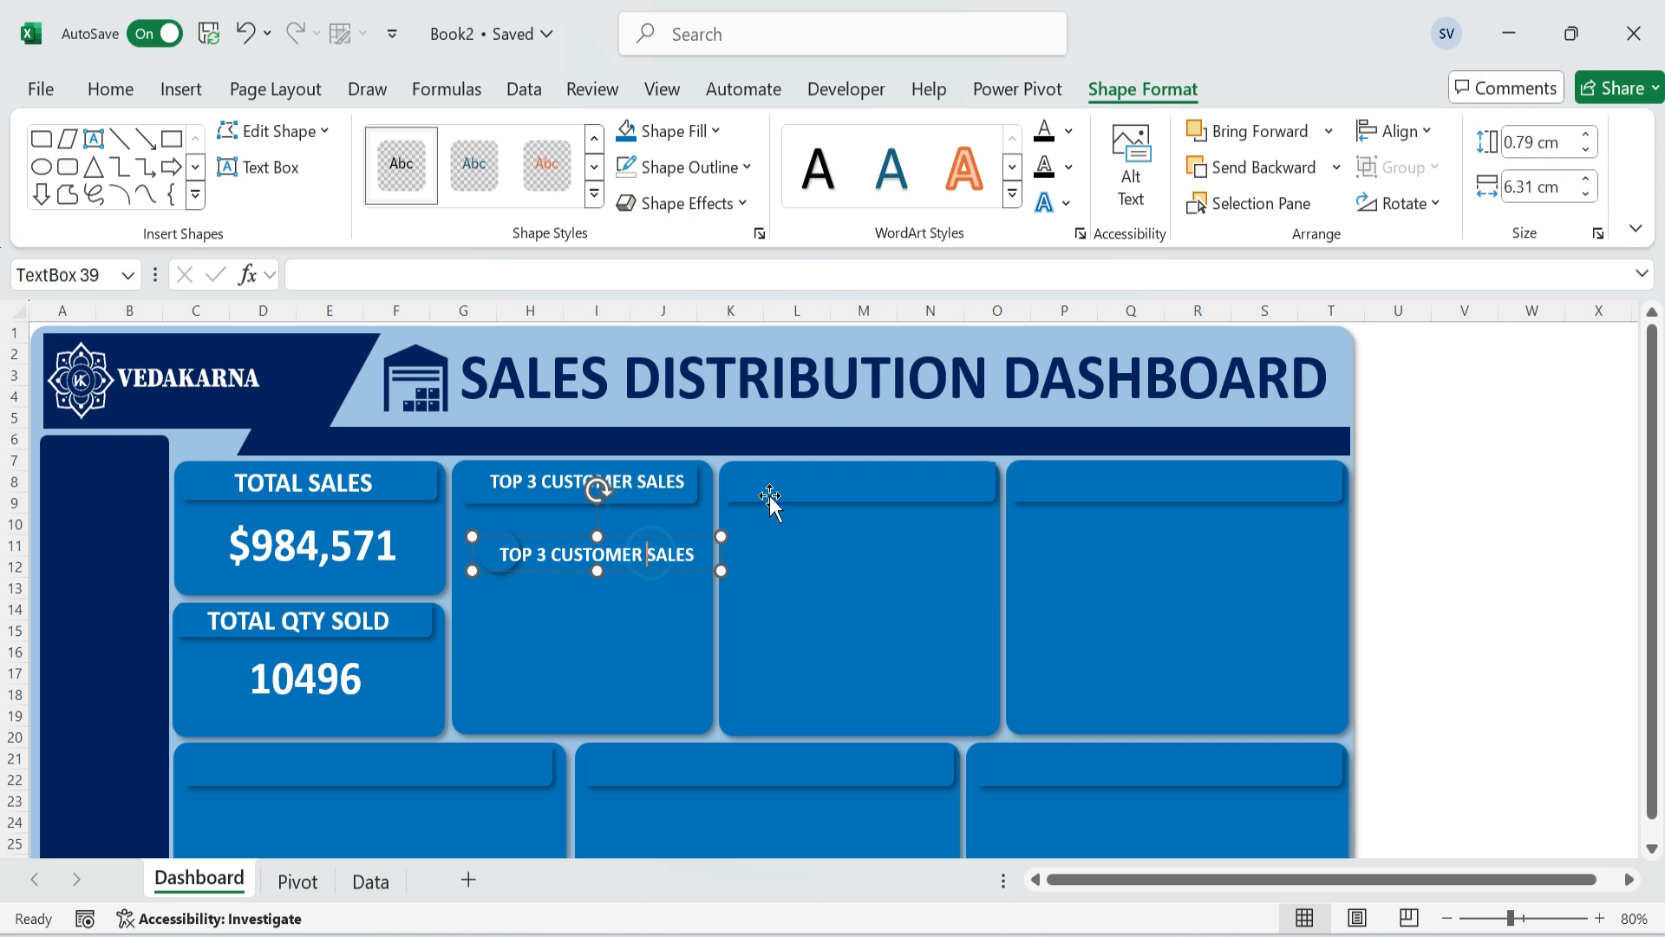
key(F2)
text(1)
click(779, 581)
click(616, 553)
drag(721, 570, 504, 568)
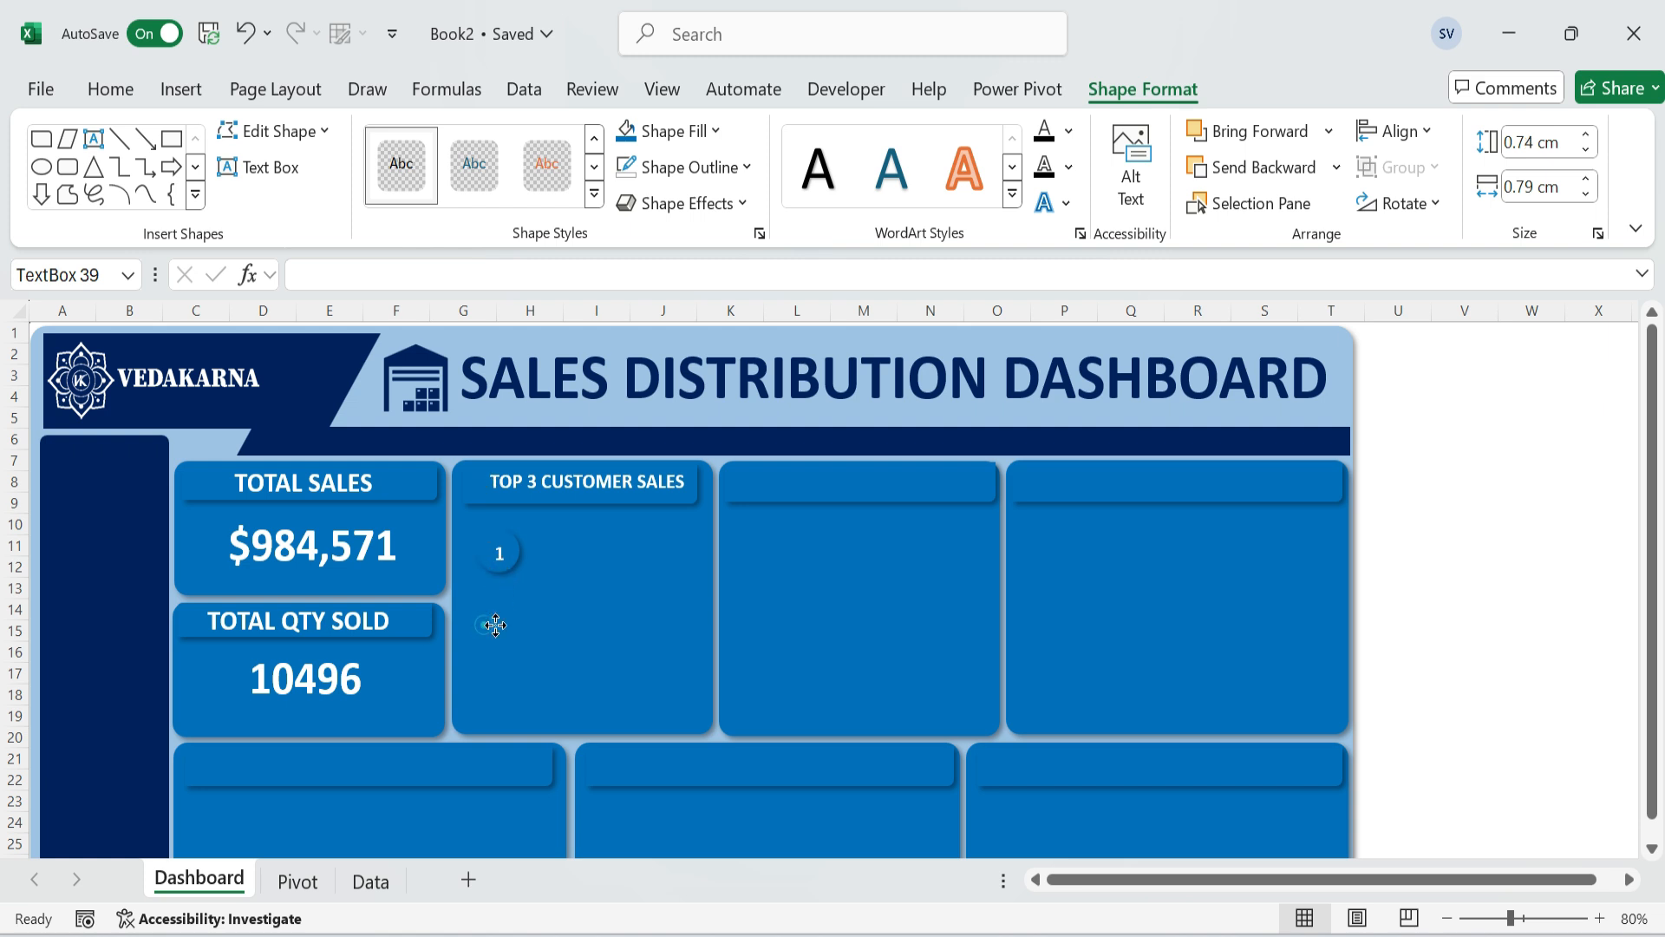
Duplicate the circle together with its number twice, stacking the copies evenly below the first.
click(539, 582)
click(519, 562)
ctrl+click(501, 551)
key(ctrl+d)
drag(528, 652, 499, 748)
key(ctrl+d)
Change the numbers on the second and third circles to 2 and 3.
double_click(501, 613)
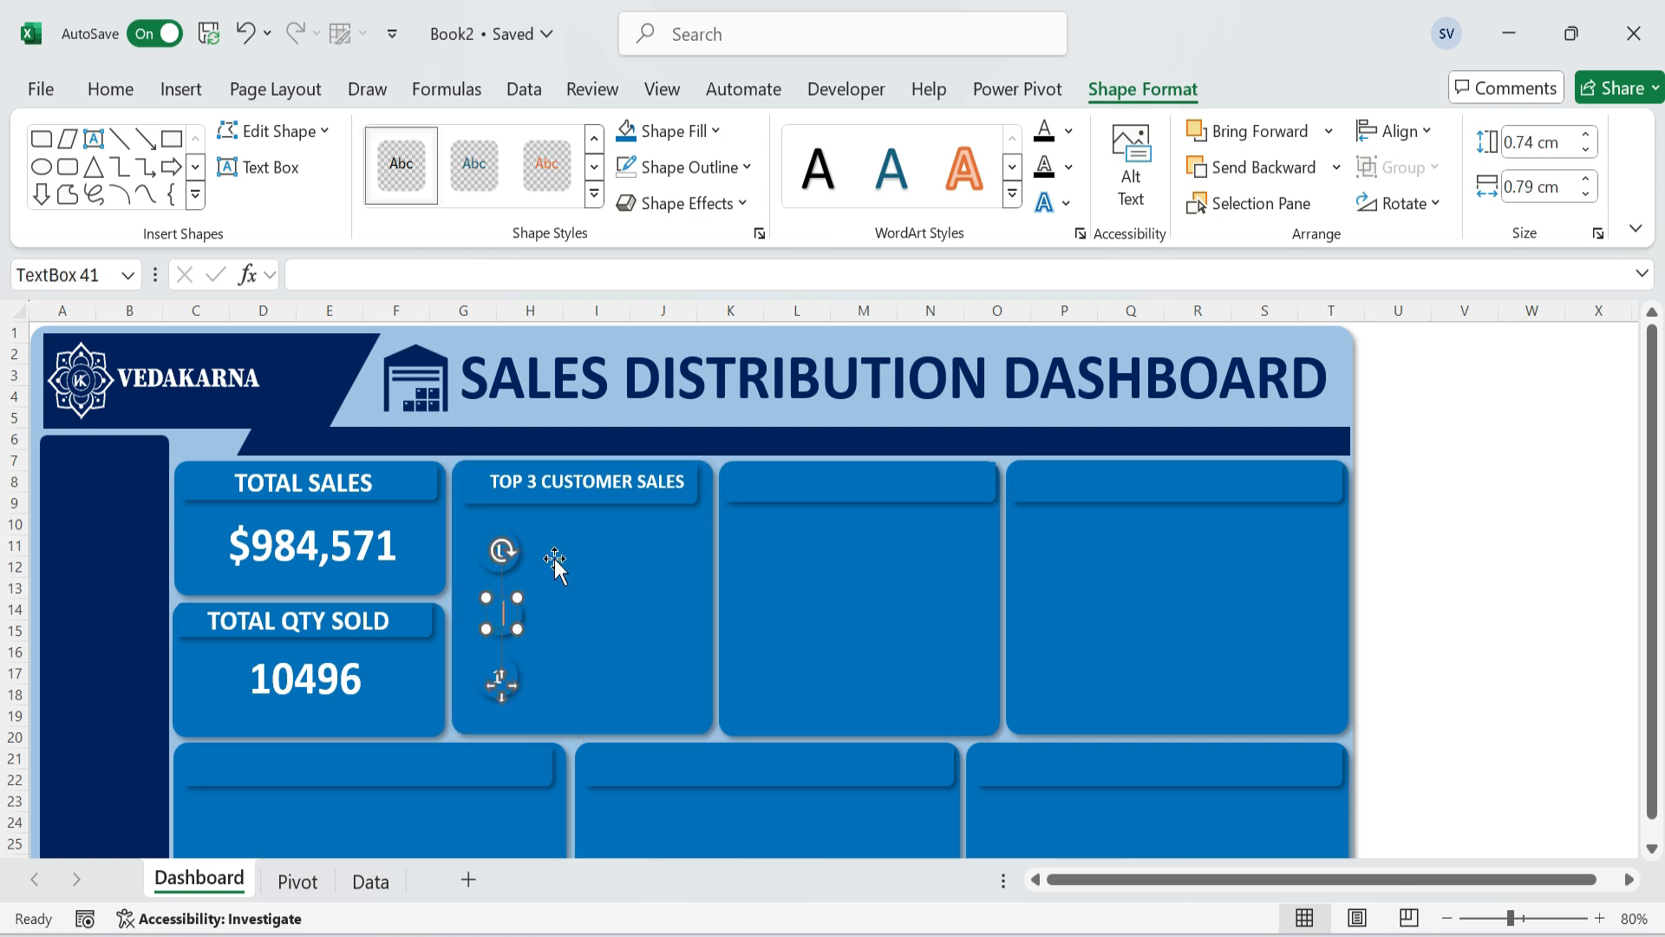
text(2)
click(573, 574)
double_click(498, 677)
text(3)
Group circle 2 with its number, and group circle 3 with its number.
click(673, 642)
click(518, 622)
ctrl+click(500, 613)
key(ctrl+g)
click(825, 563)
click(500, 677)
ctrl+click(517, 683)
key(ctrl+g)
Duplicate the TOP 3 CUSTOMER SALES title text box and place the copy beside circle 1.
click(615, 499)
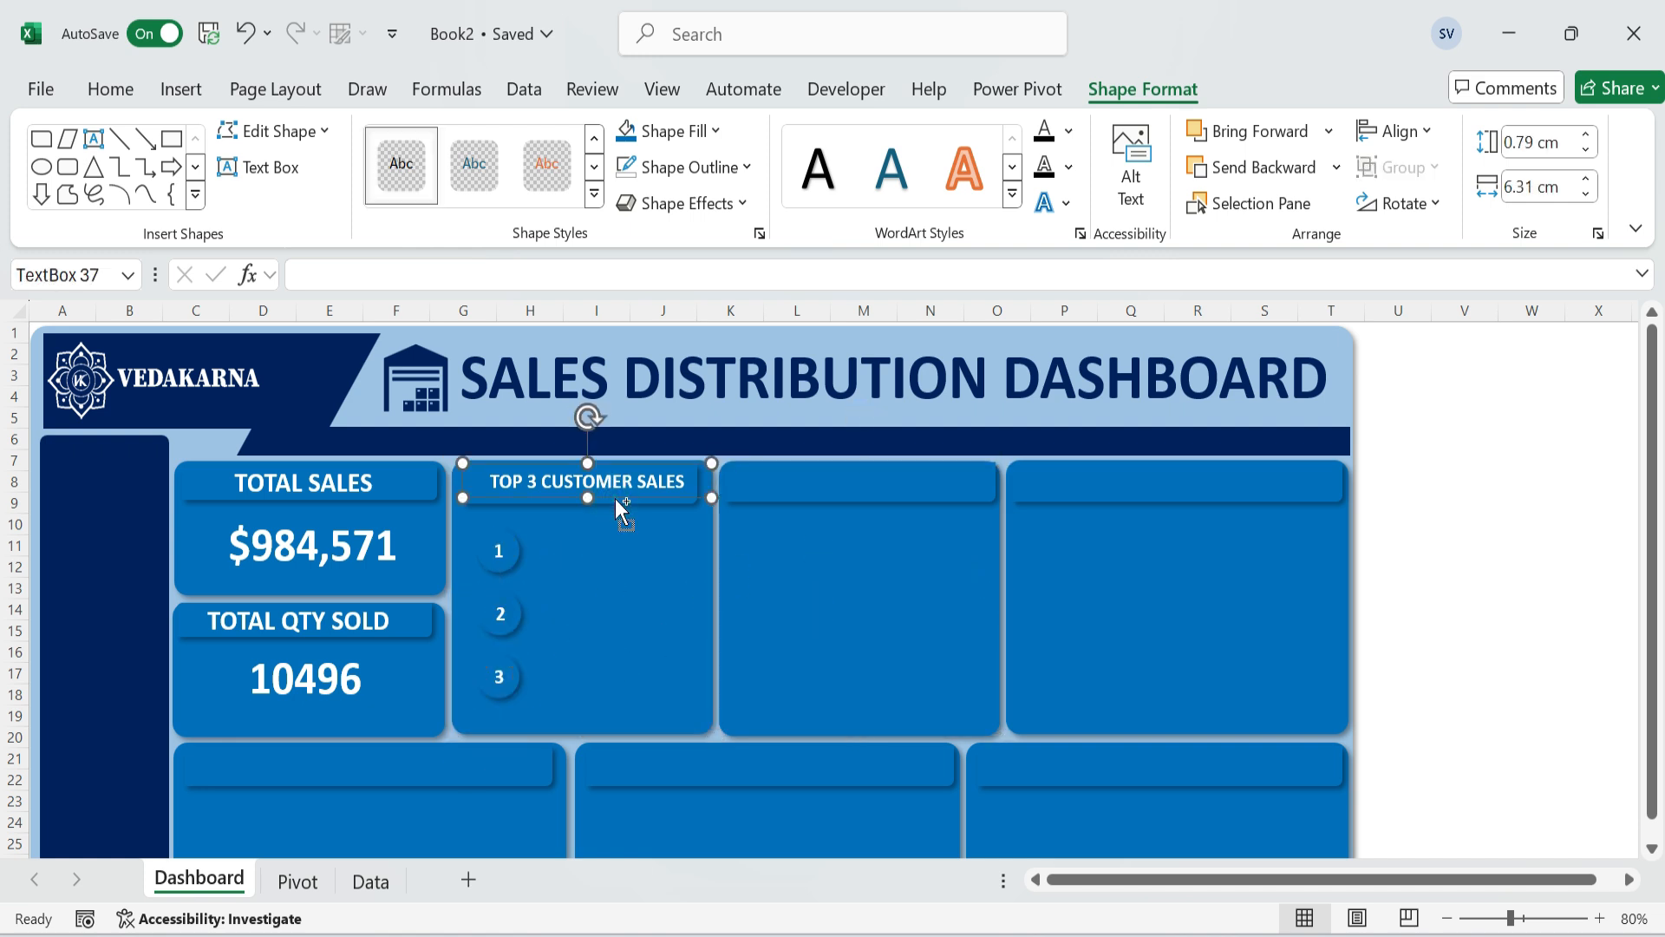
key(ctrl+d)
click(652, 522)
click(654, 503)
drag(672, 518, 695, 565)
Link the text box beside circle 1 to cell J22 of the Pivot sheet and narrow it to fit the card.
click(457, 276)
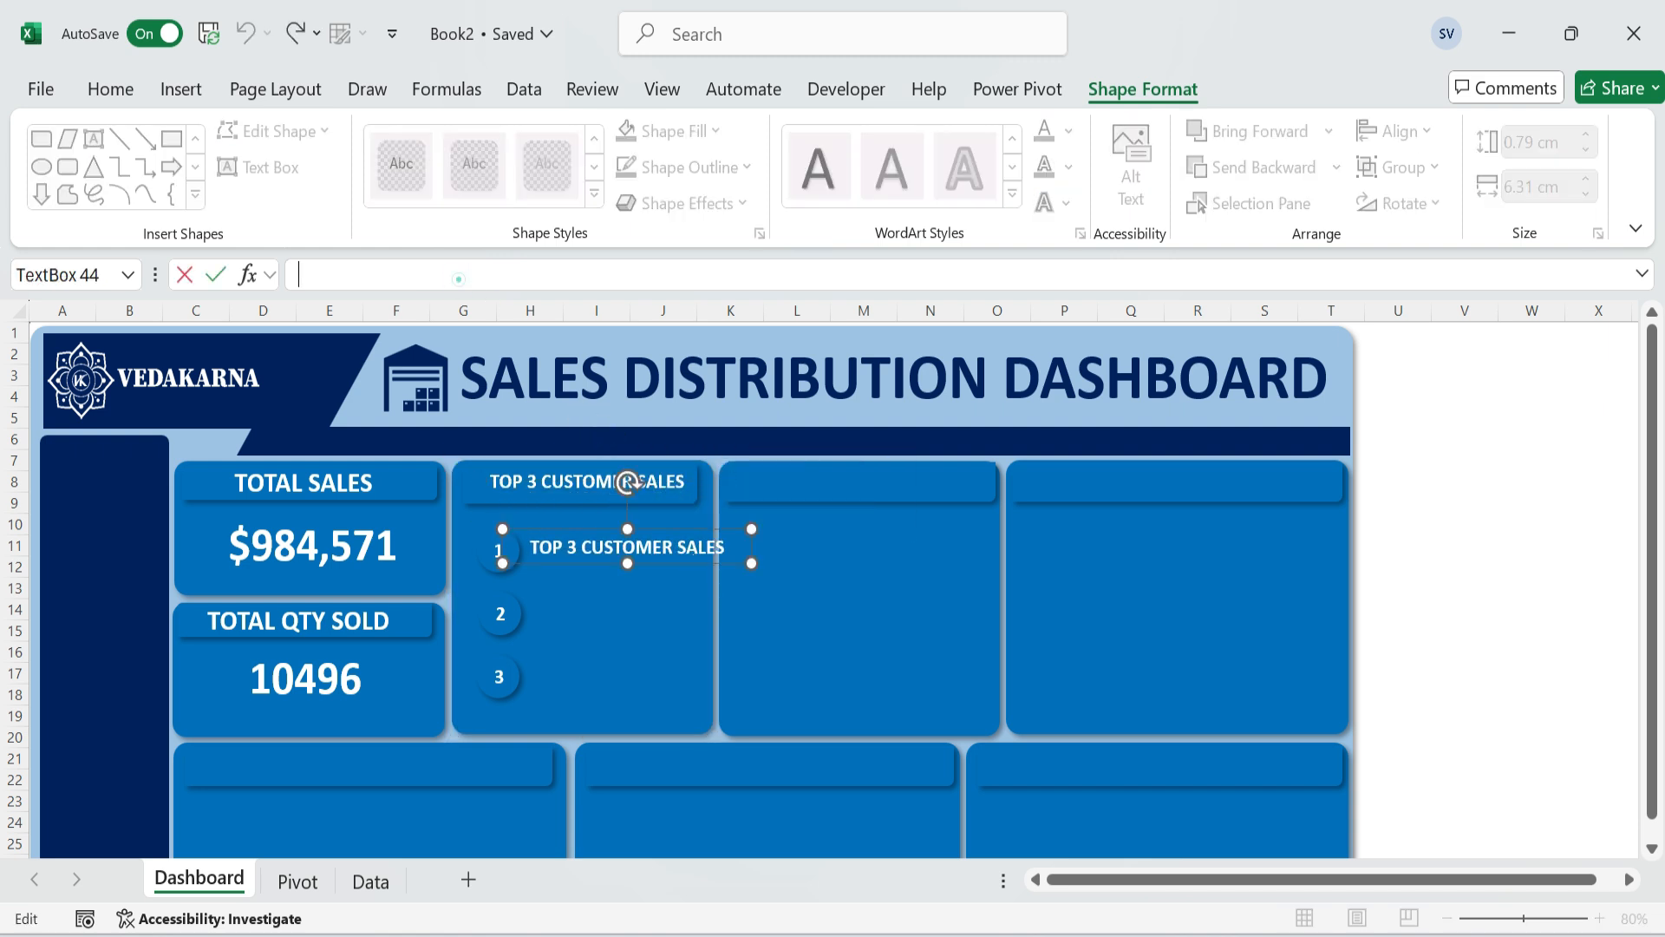
text(=)
click(297, 882)
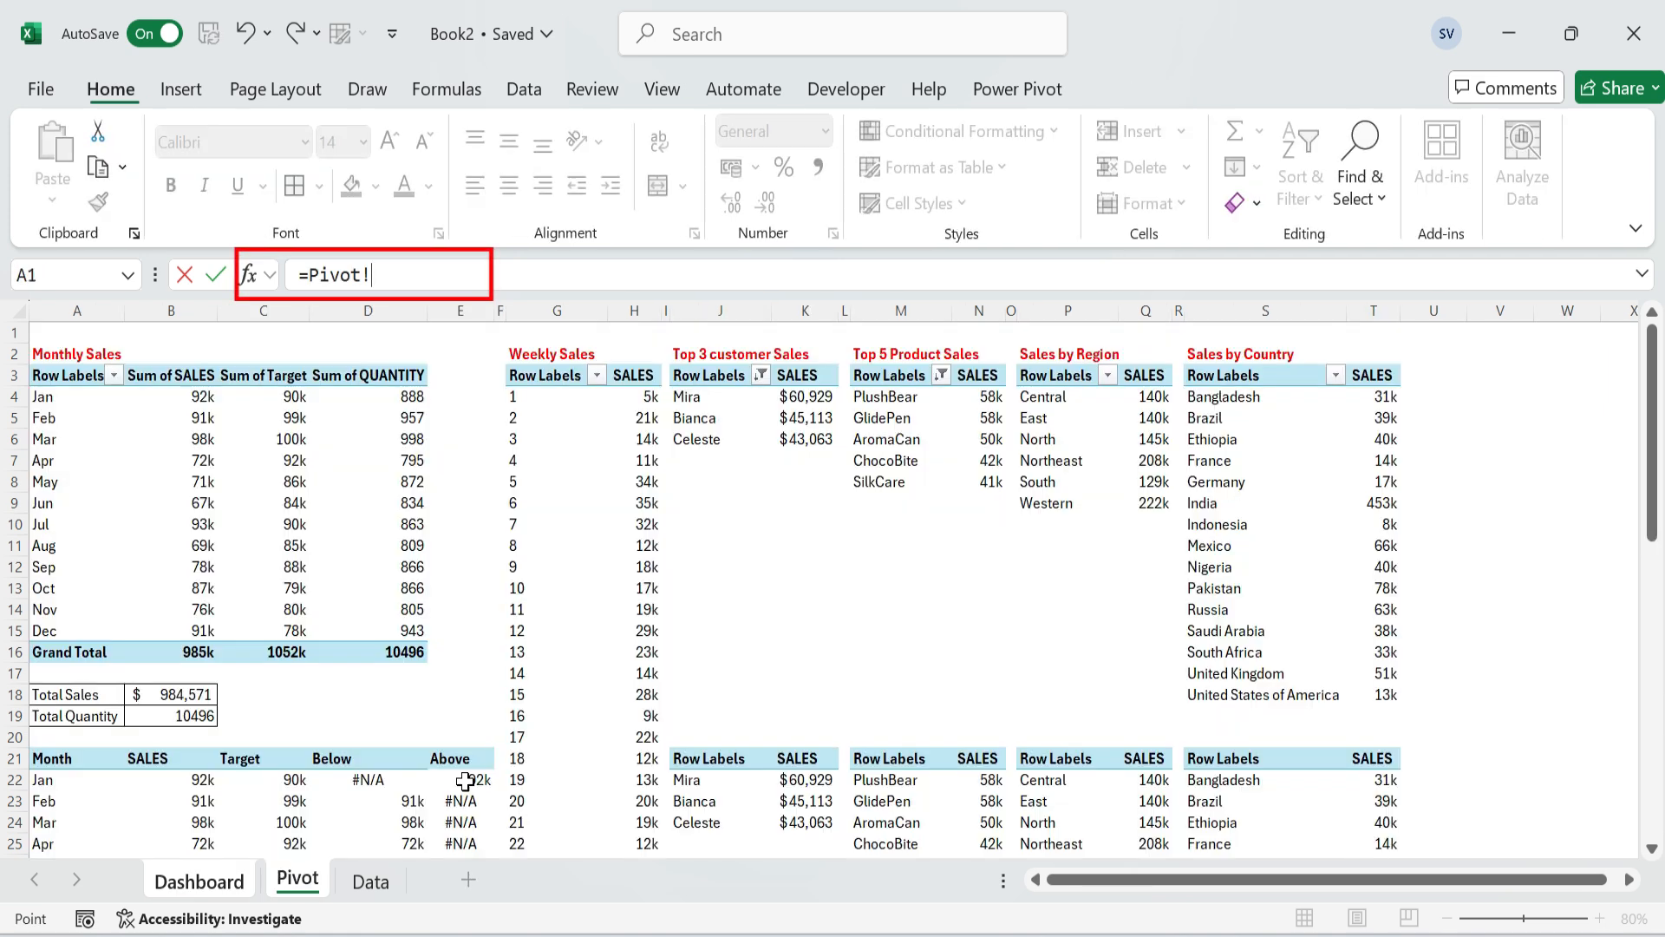
click(688, 781)
key(Return)
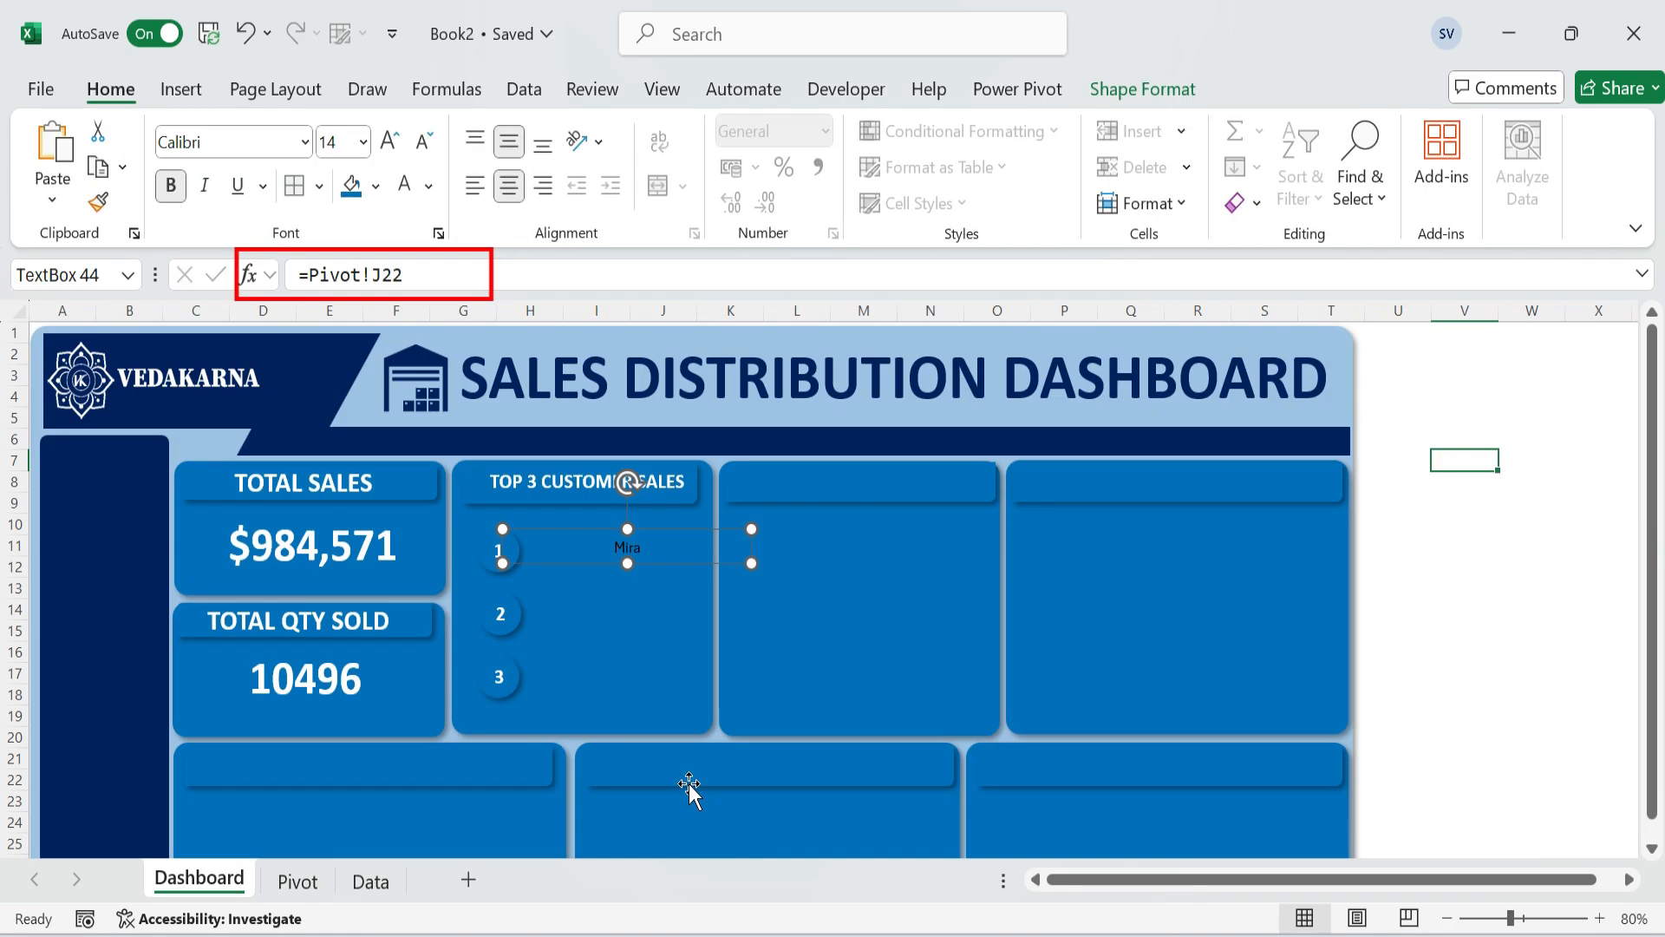
drag(751, 563, 646, 565)
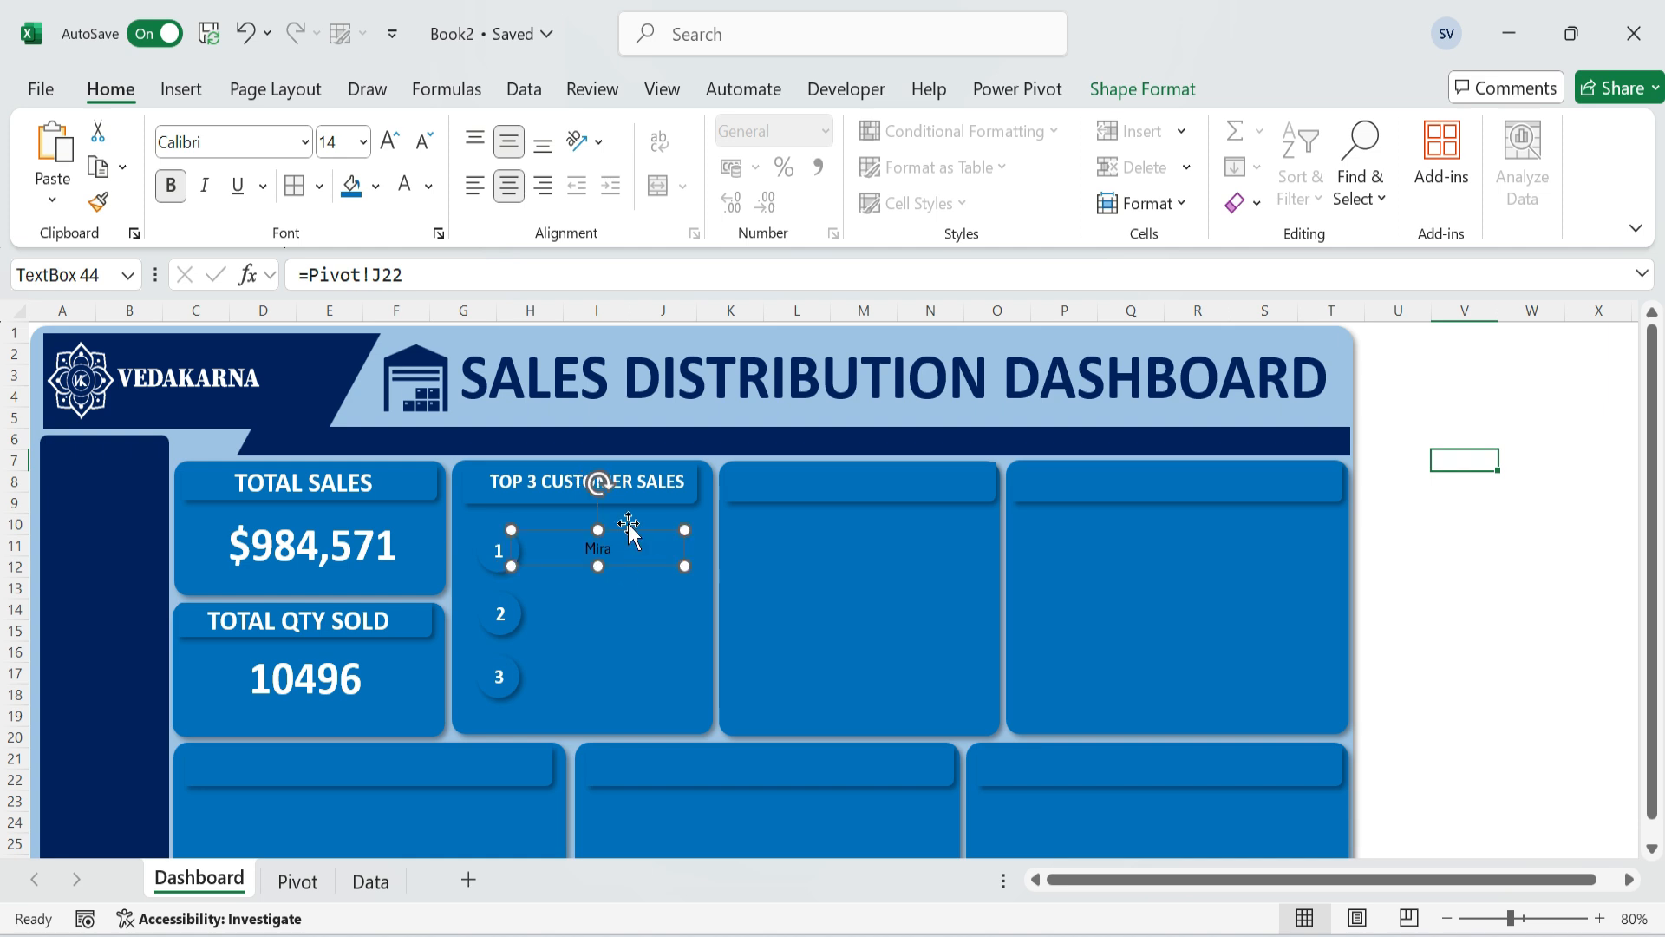
Format the linked customer name as white, bold Calibri, size 19, aligned left.
click(403, 185)
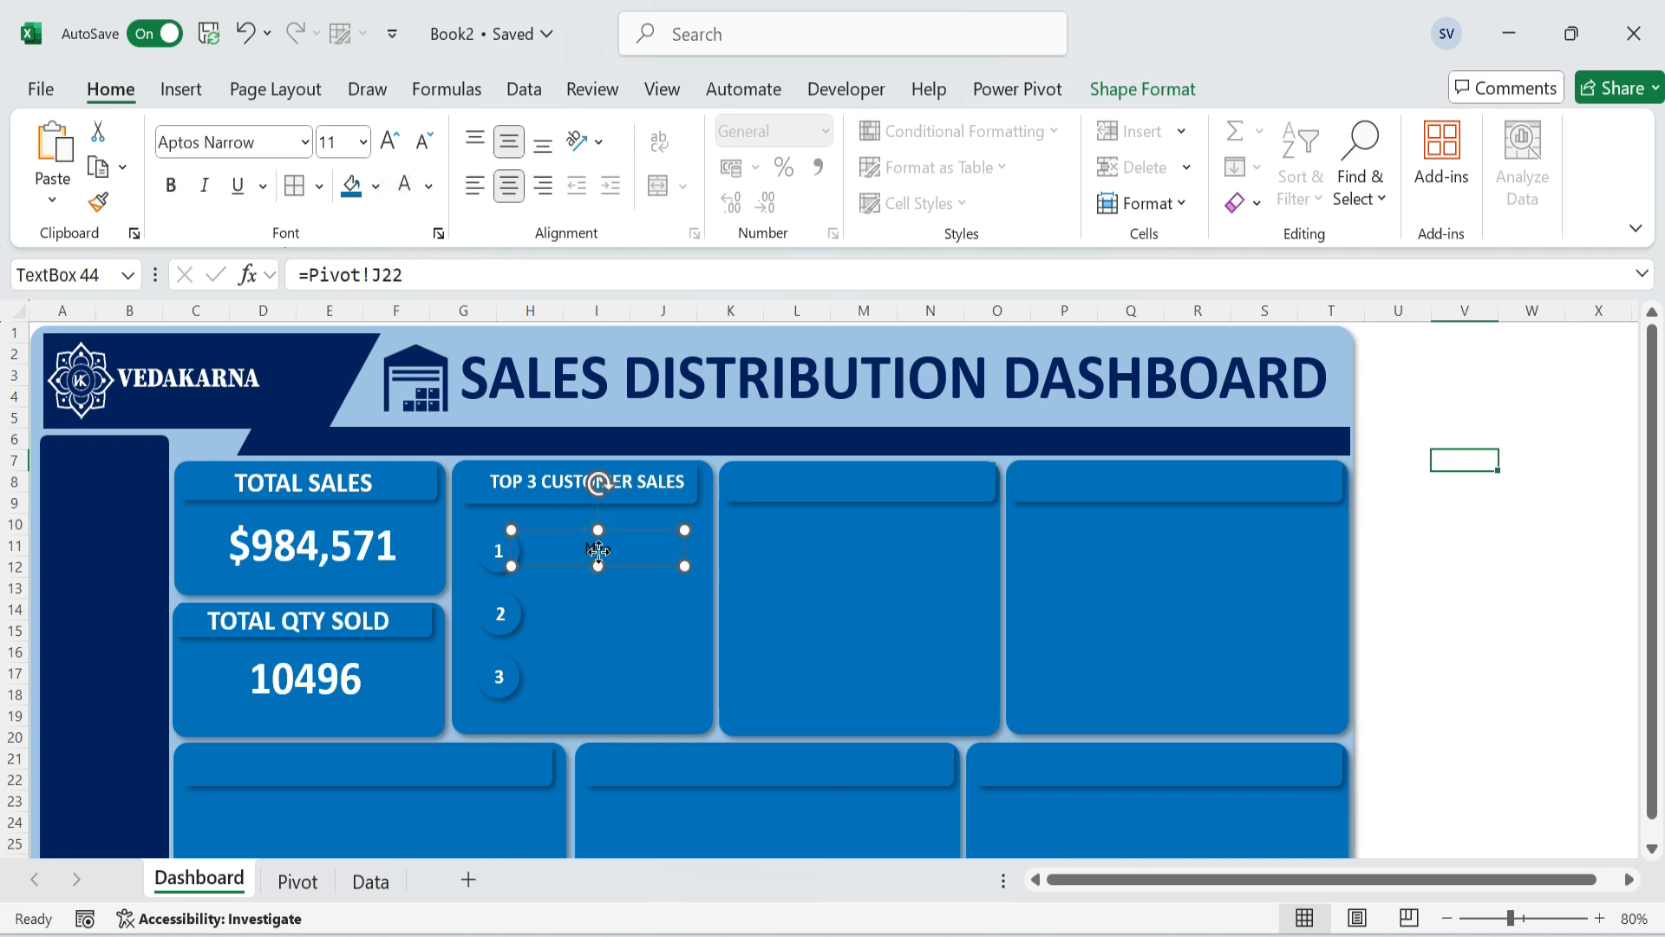
double_click(584, 548)
click(404, 188)
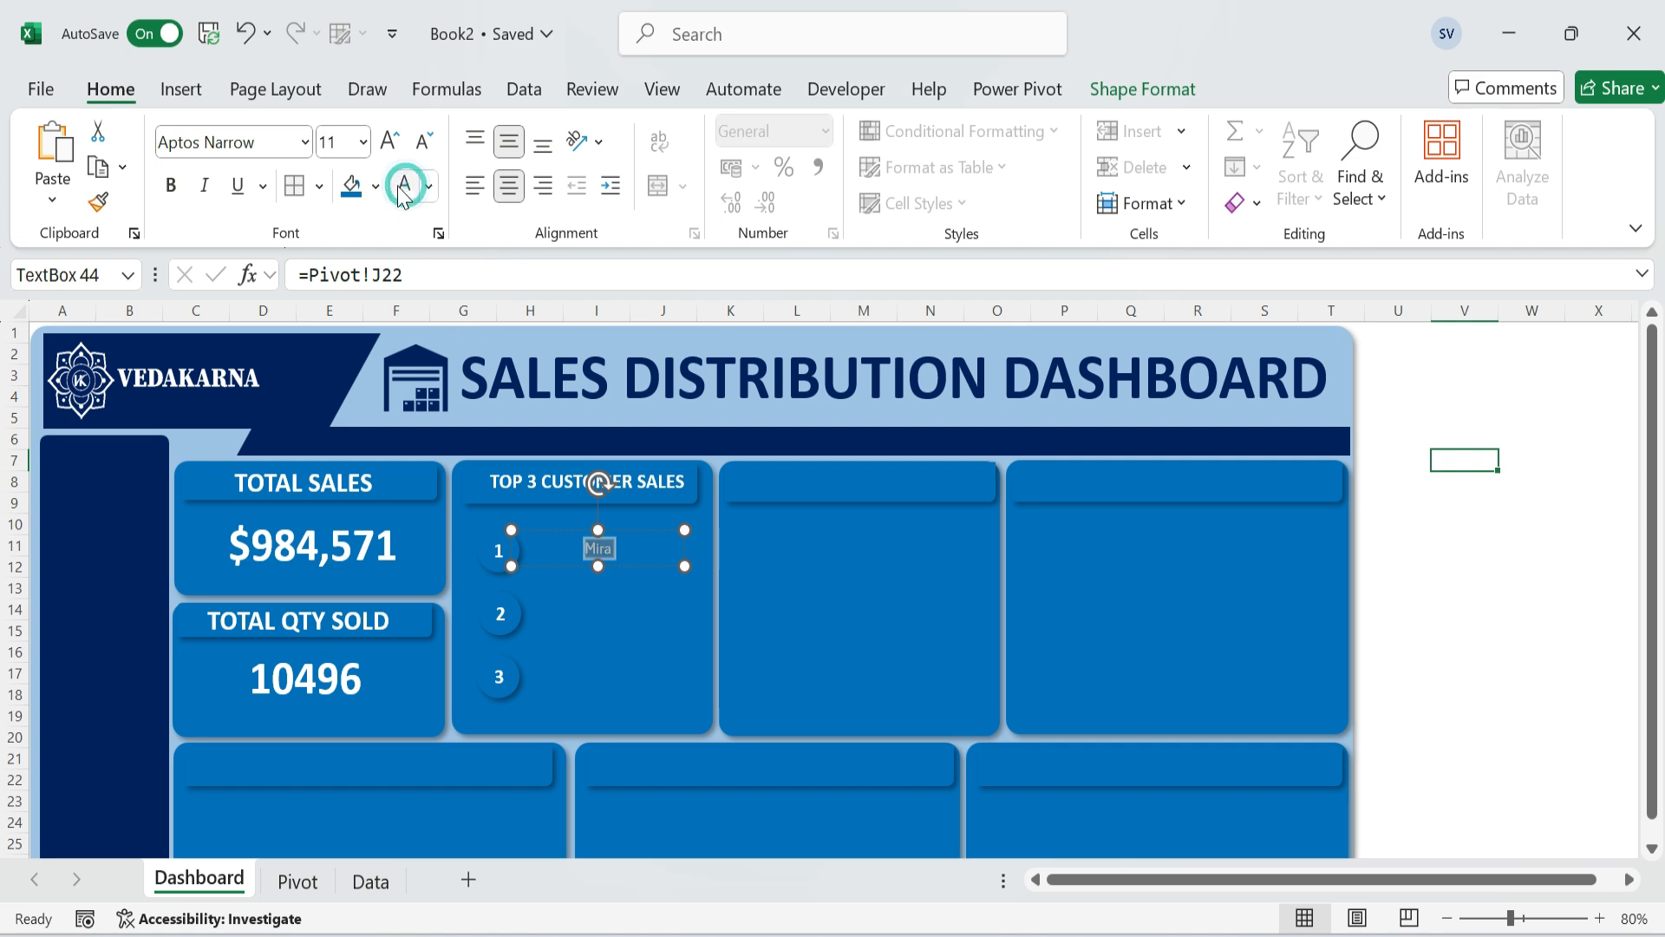
click(306, 143)
scroll(231, 347, up, 3)
click(211, 339)
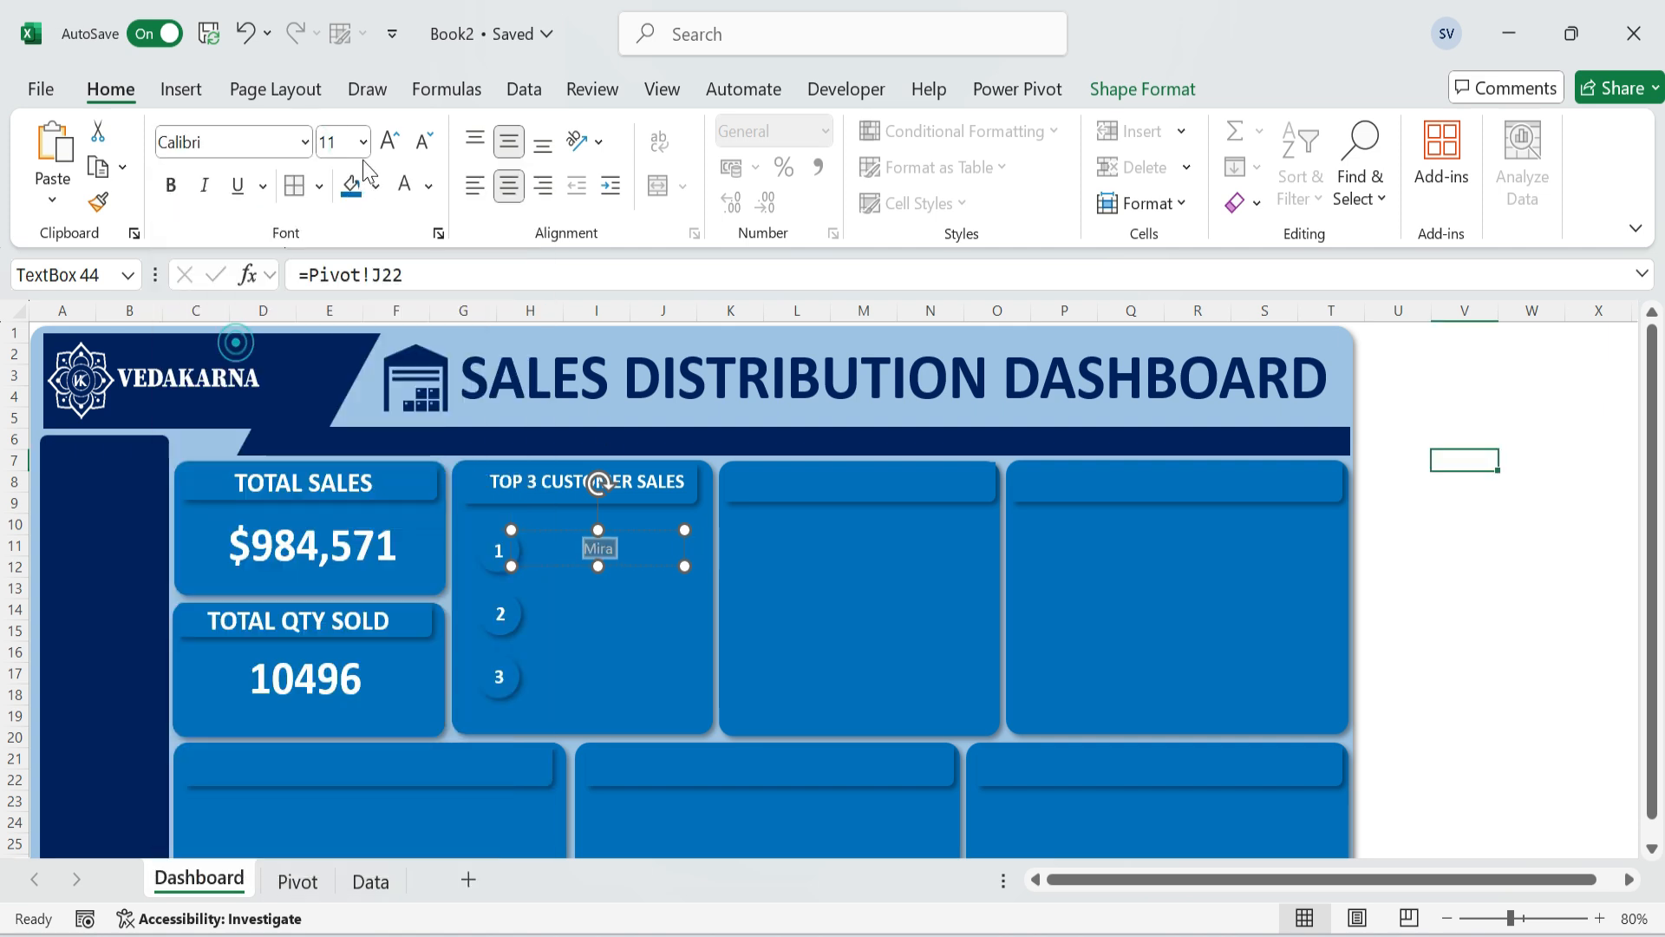
text(19)
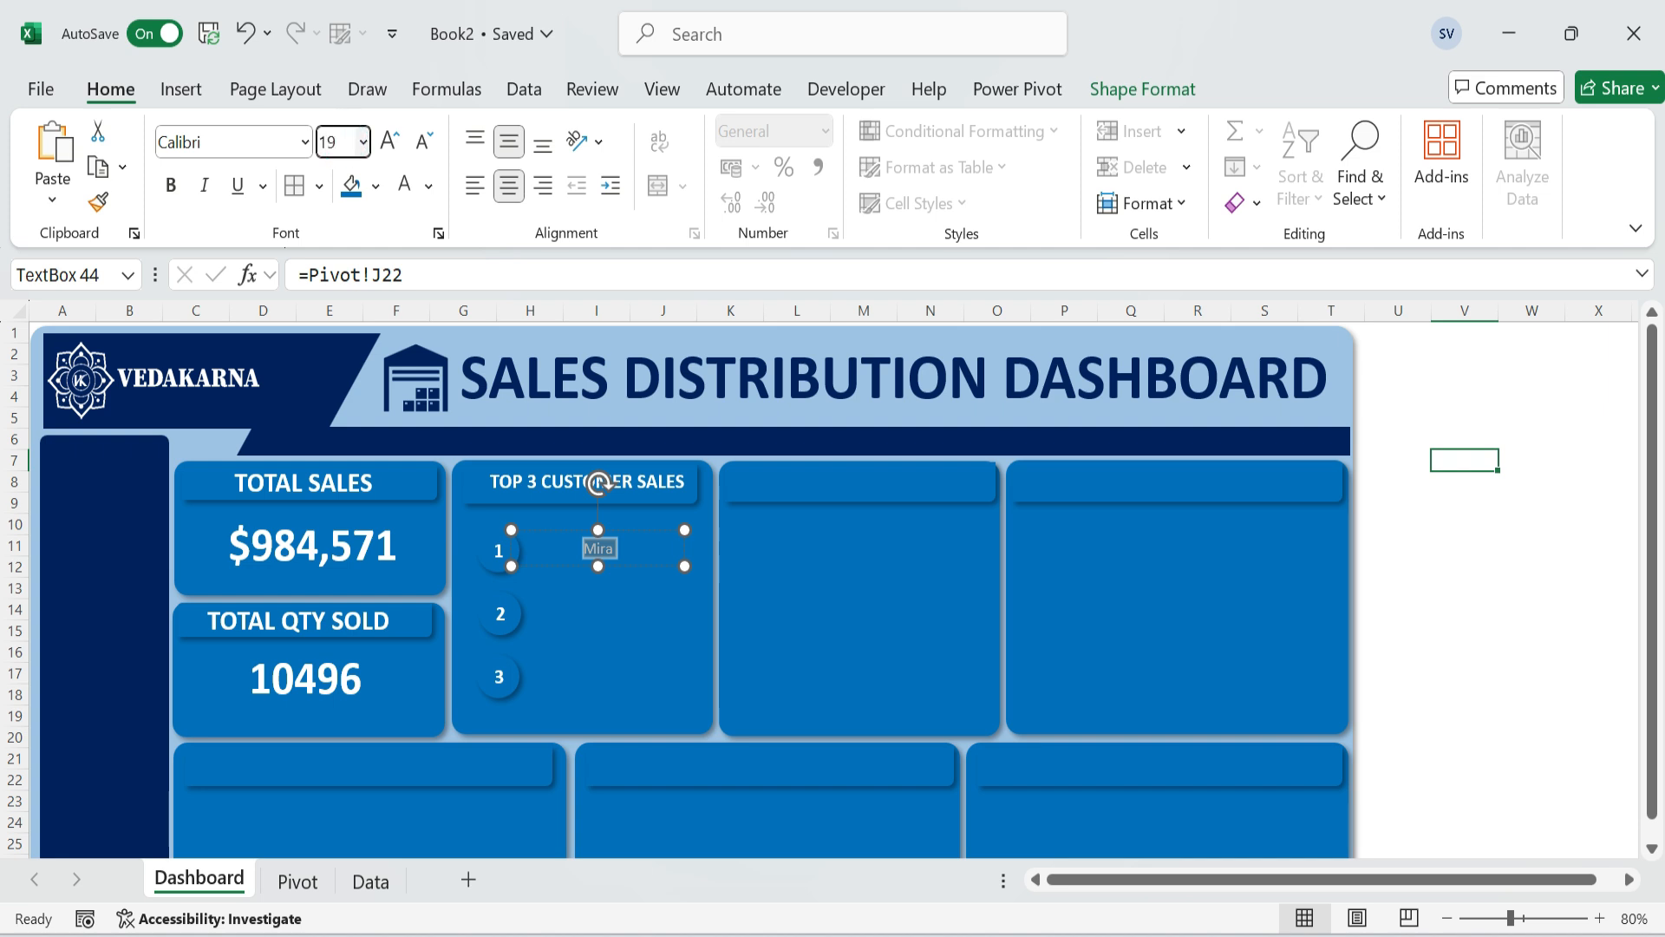
key(Return)
click(173, 191)
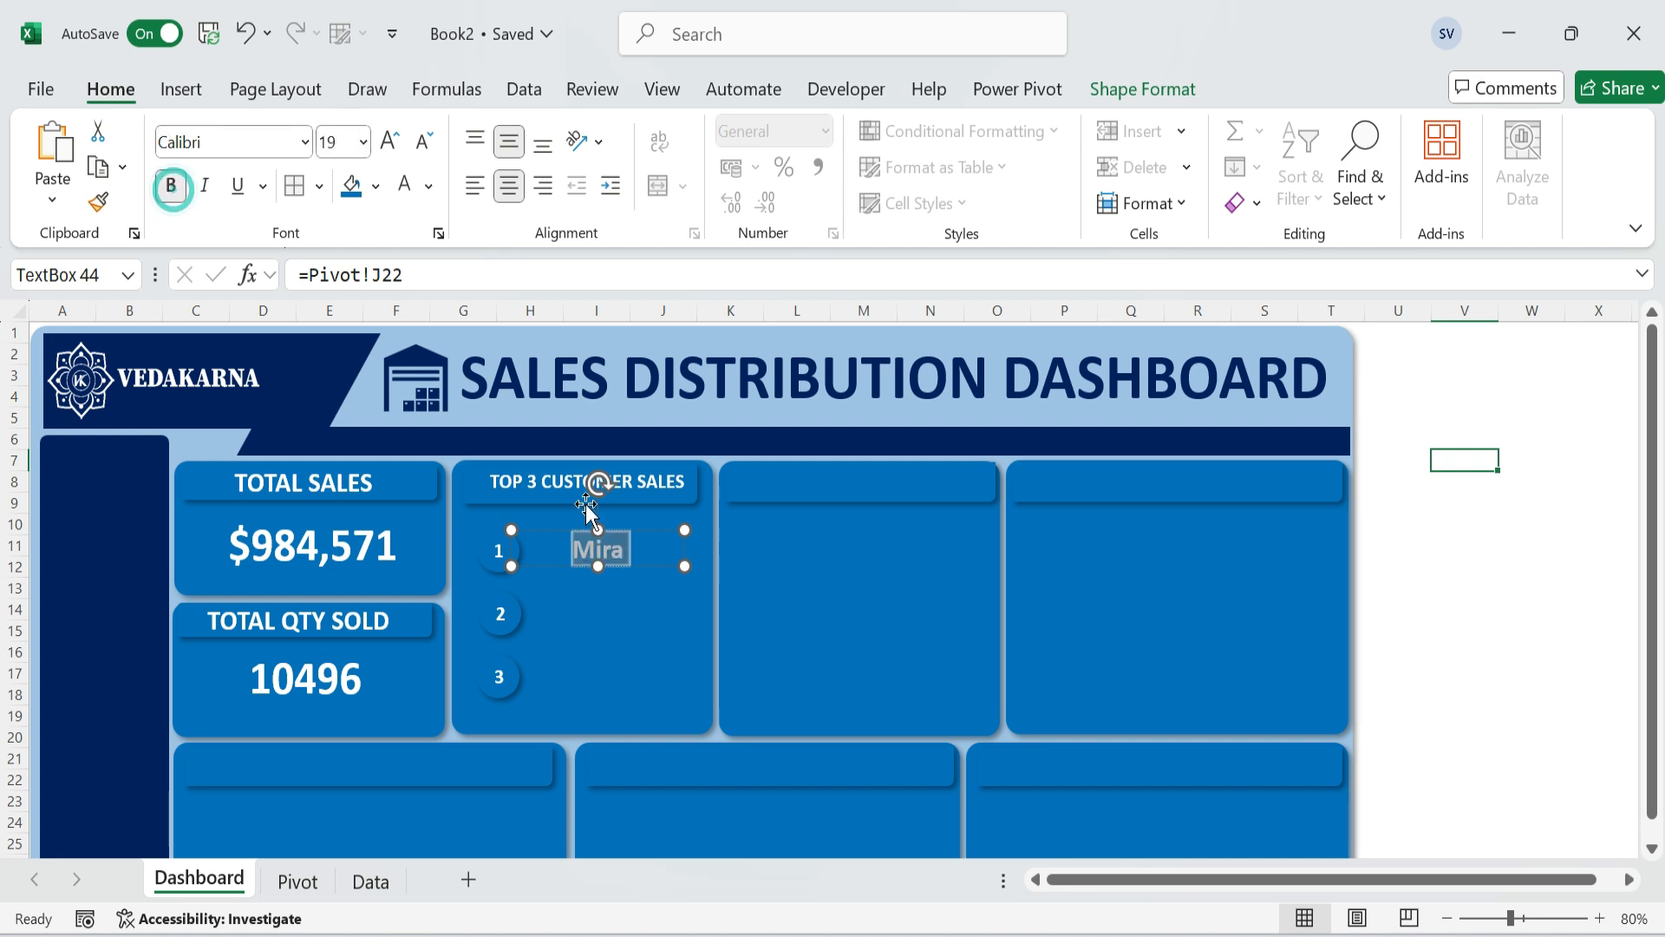
key(ctrl+l)
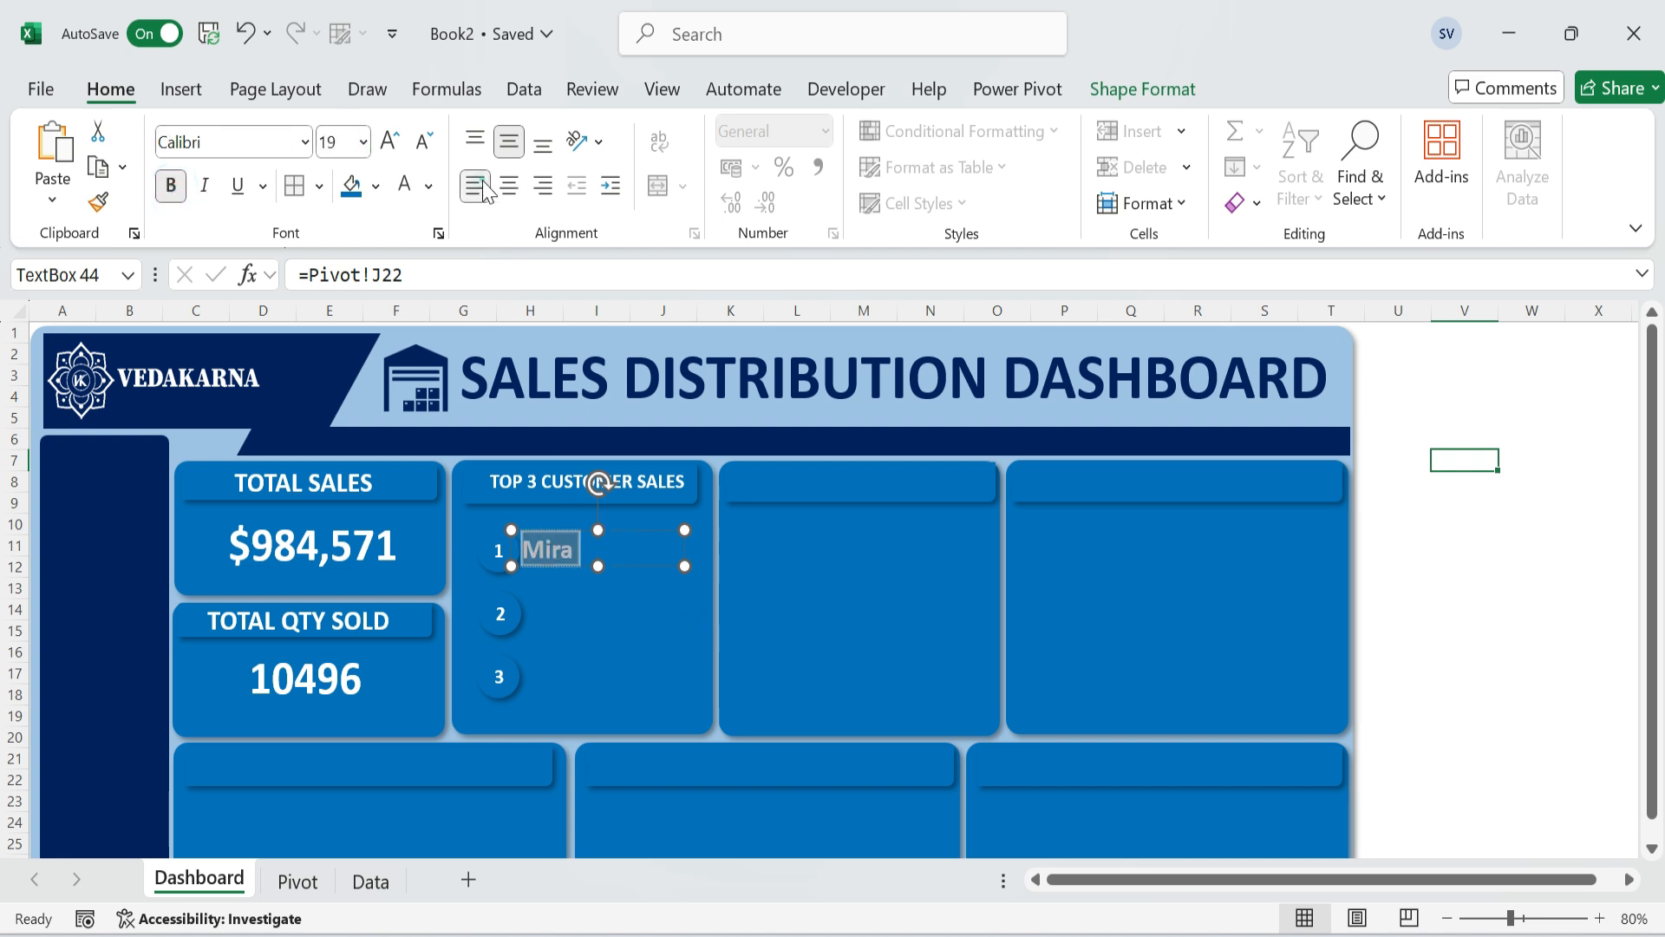
Copy the linked name box beside circles 2 and 3, and link the copies to Pivot cells J23 and J24.
click(631, 602)
click(544, 548)
drag(617, 567, 648, 679)
click(425, 275)
key(BackSpace)
text(3)
key(Return)
click(438, 275)
key(BackSpace)
text(4)
key(Return)
Copy the first customer name's formatting onto the second and third names, and align them beside their circles.
click(578, 549)
click(98, 202)
click(546, 607)
click(98, 203)
click(565, 662)
drag(669, 650, 629, 654)
Duplicate the first customer name box and place the copy just beneath that name.
click(567, 552)
click(595, 662)
click(572, 551)
drag(631, 587, 644, 614)
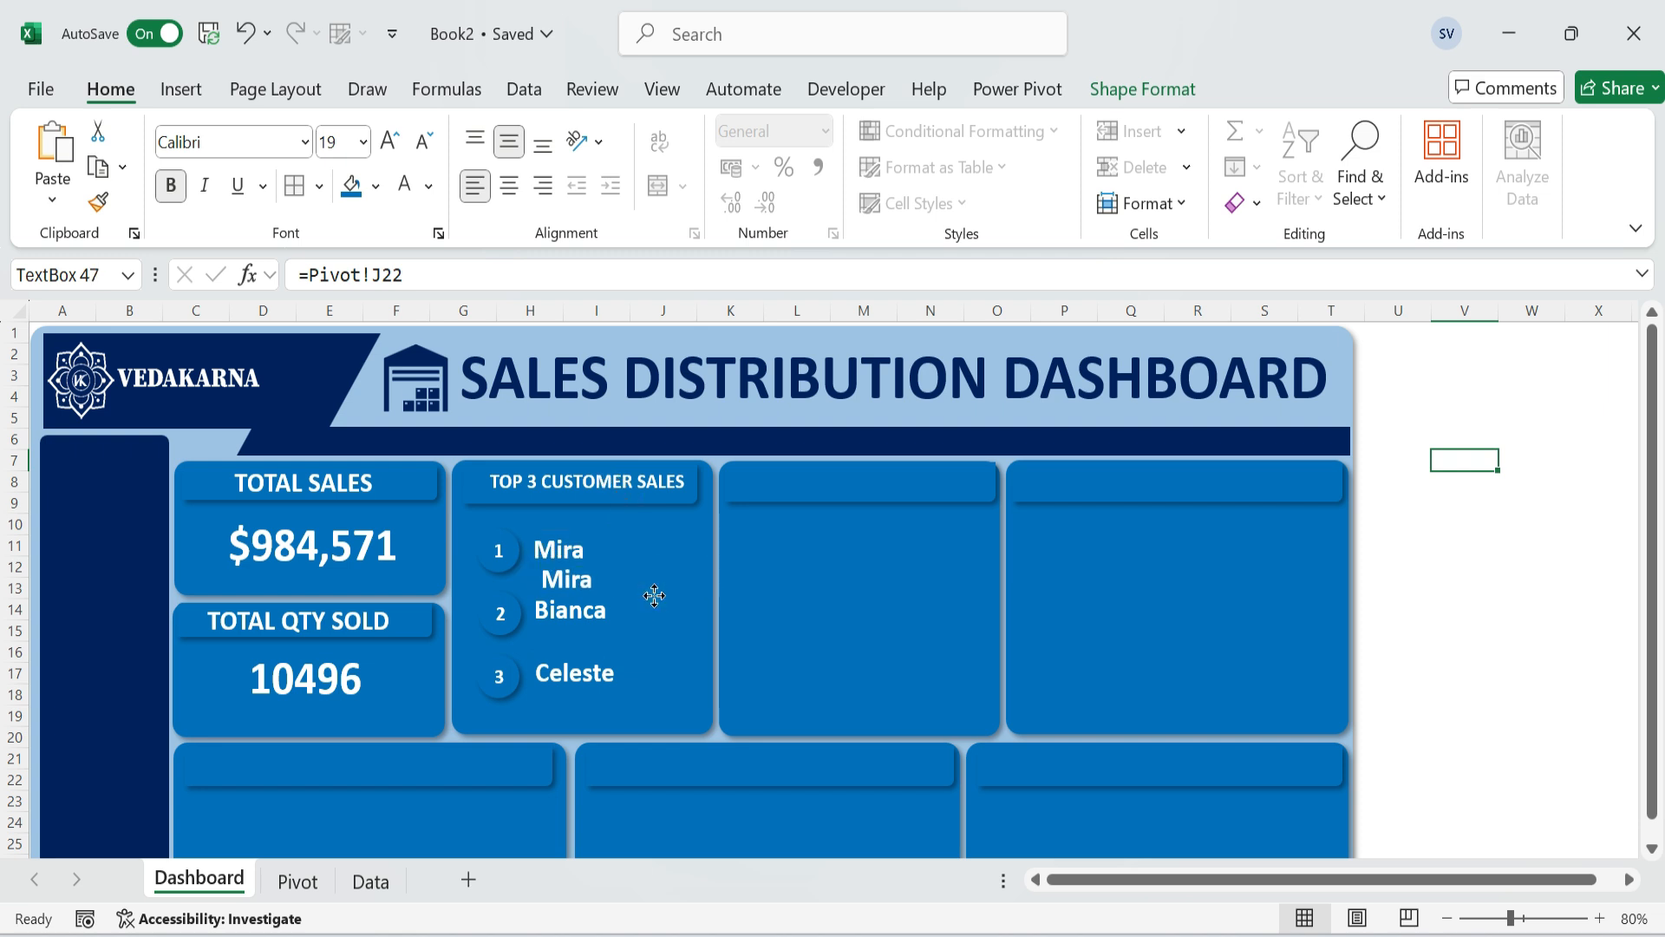
Link the duplicated text box under the first name to cell K22 of the Pivot sheet.
click(420, 275)
drag(413, 275, 297, 275)
text(=)
click(299, 881)
click(815, 779)
key(Return)
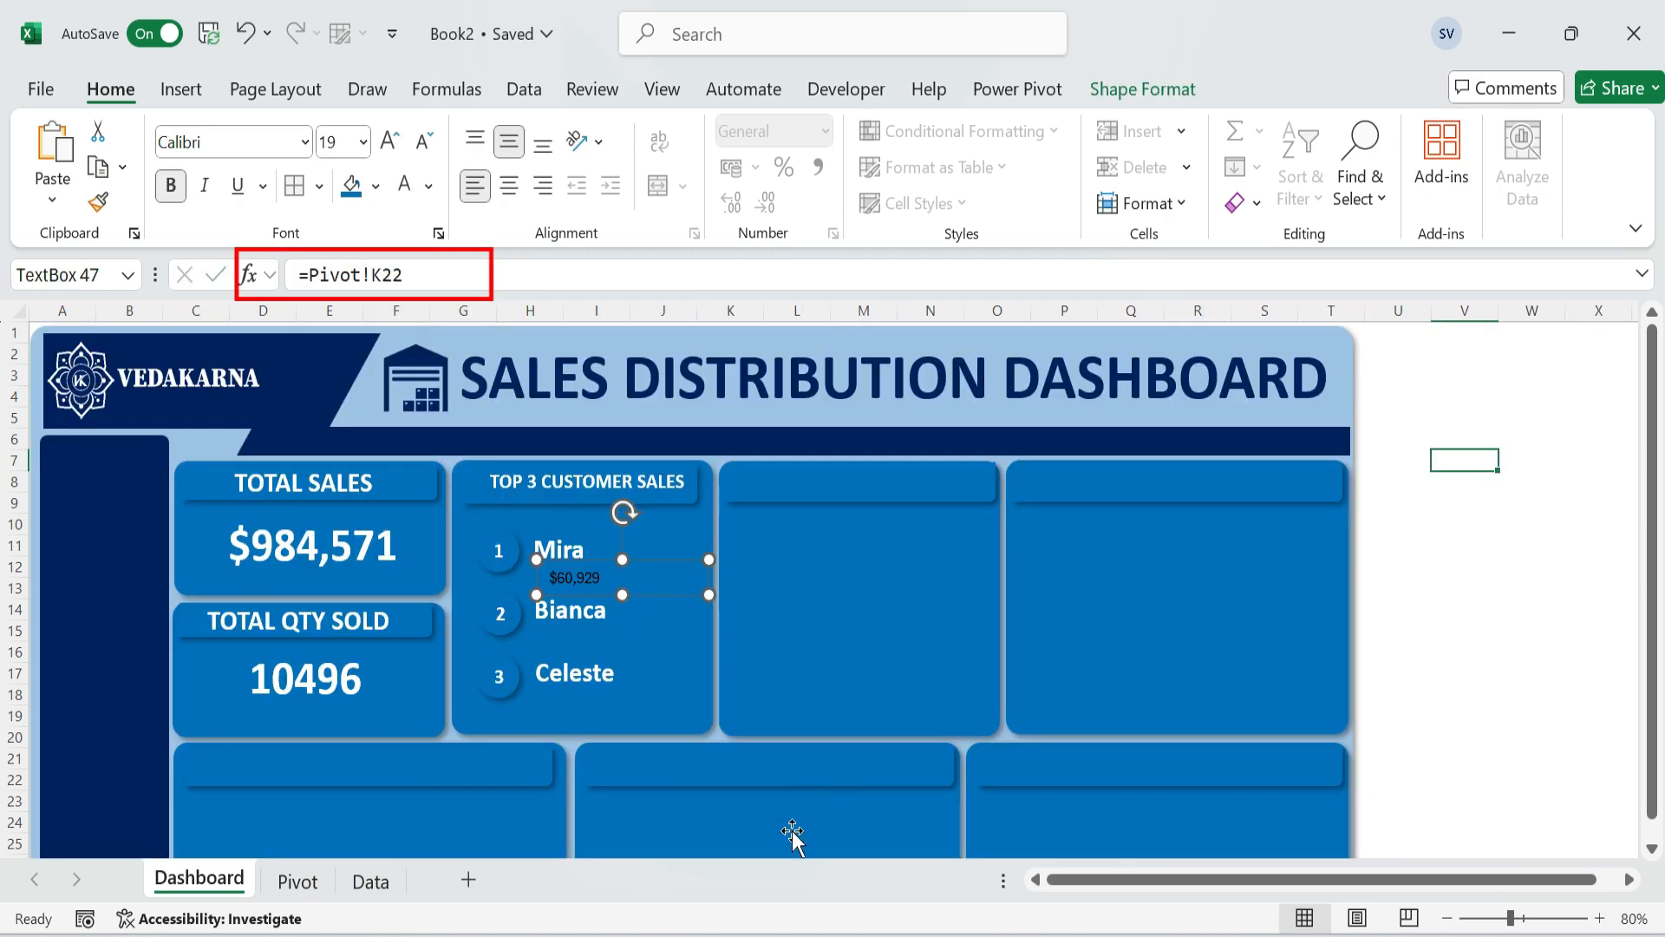
Format the linked sales amount under the first name as white, bold Calibri, size 16.
double_click(588, 570)
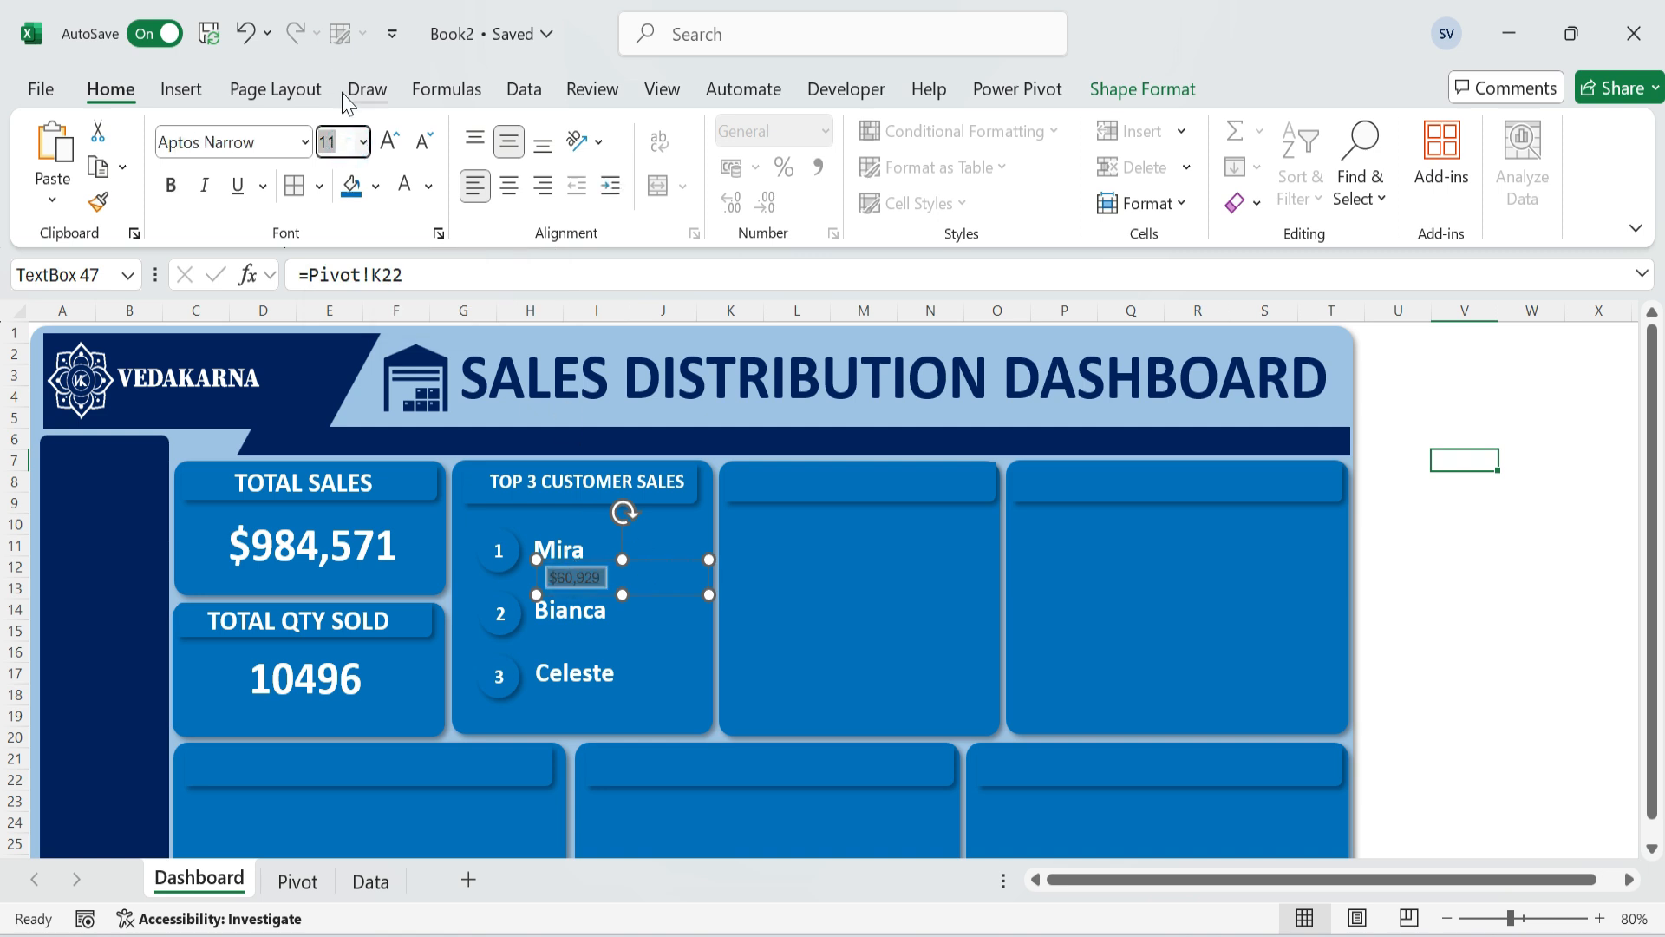
click(304, 142)
click(227, 337)
click(404, 186)
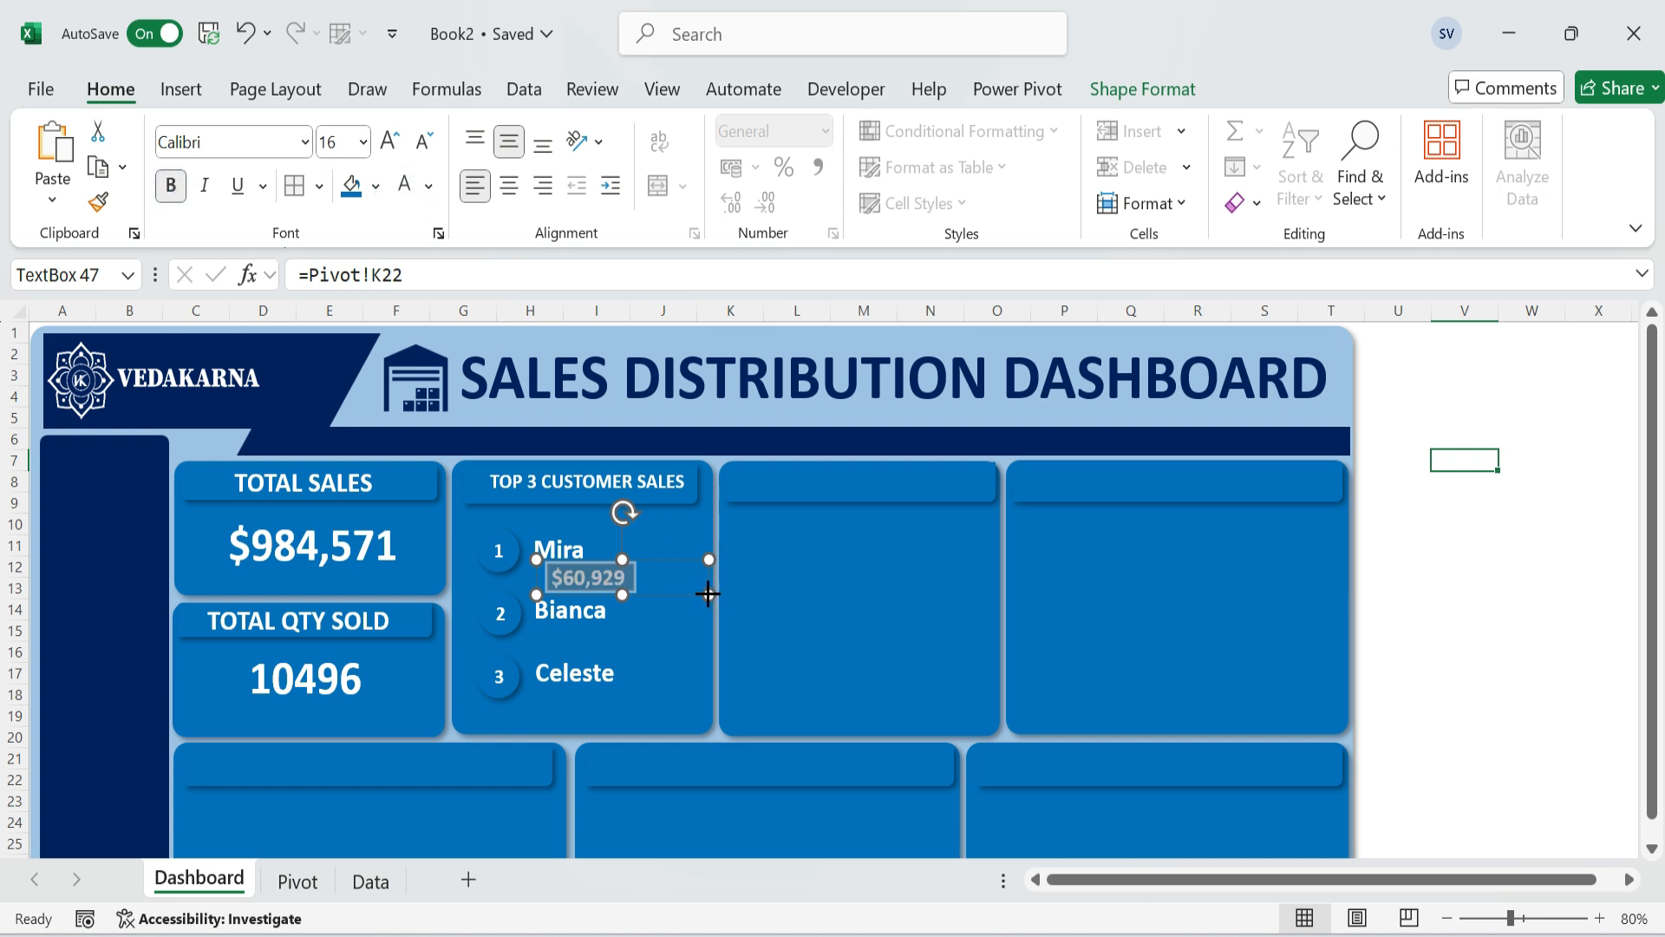
Place copies of the sales amount box beneath the second and third customer names, linked to cells K23 and K24 of the Pivot sheet.
click(843, 595)
click(613, 586)
drag(661, 589, 649, 715)
click(434, 282)
key(BackSpace)
text(3)
key(Return)
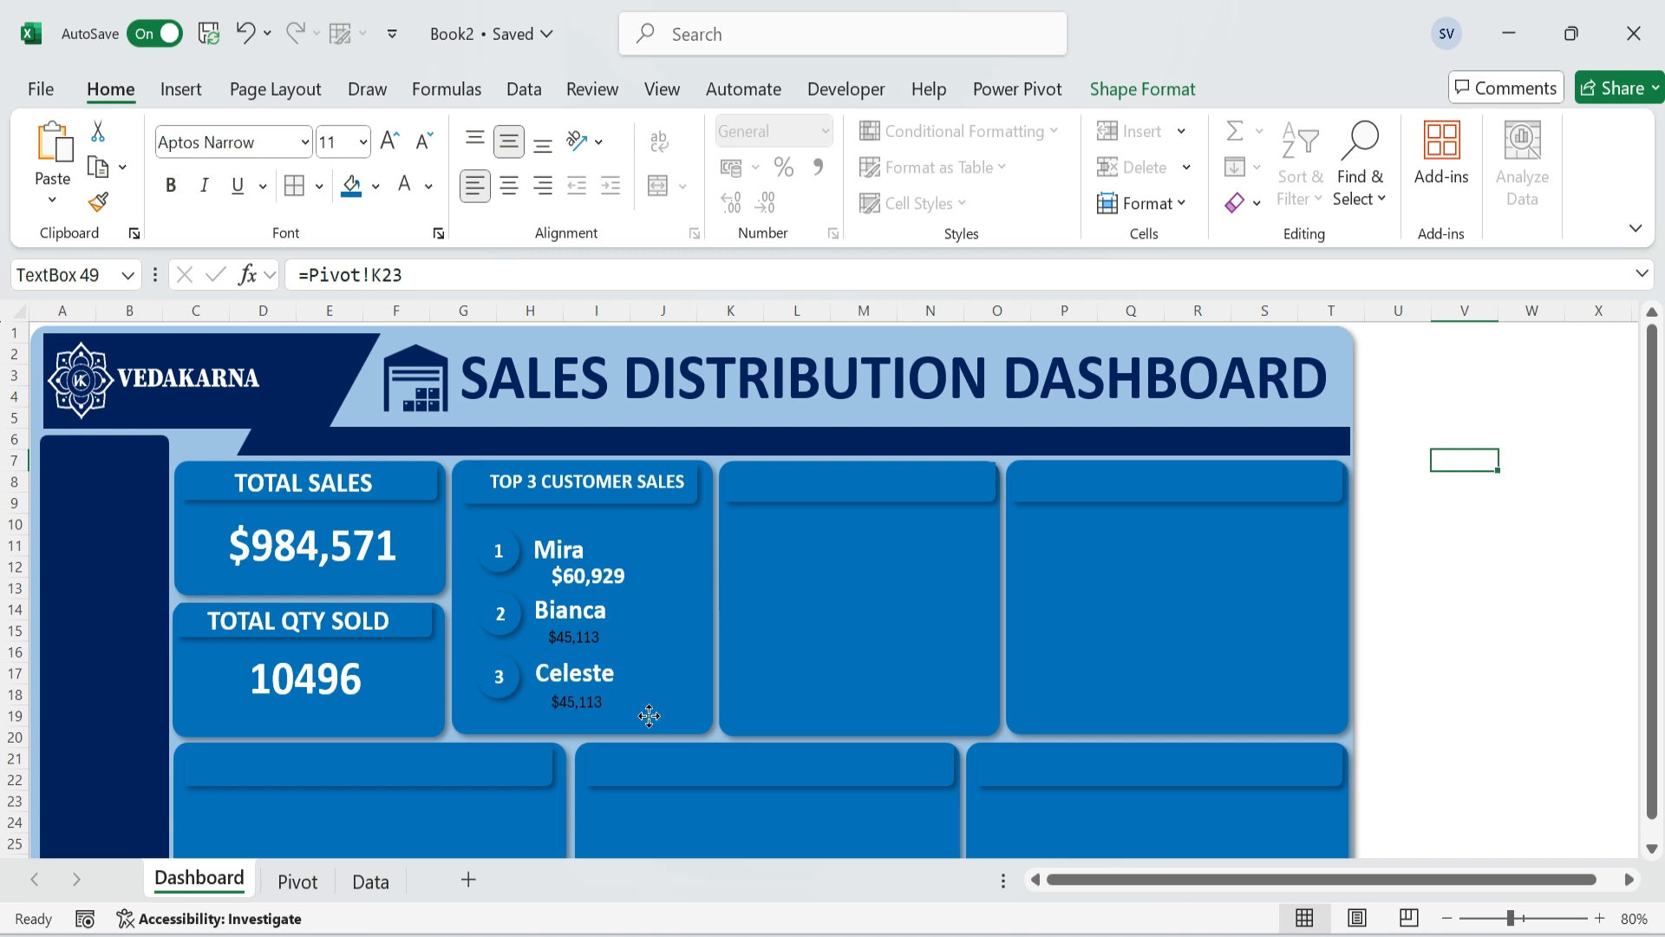
click(433, 280)
key(BackSpace)
text(4)
key(Return)
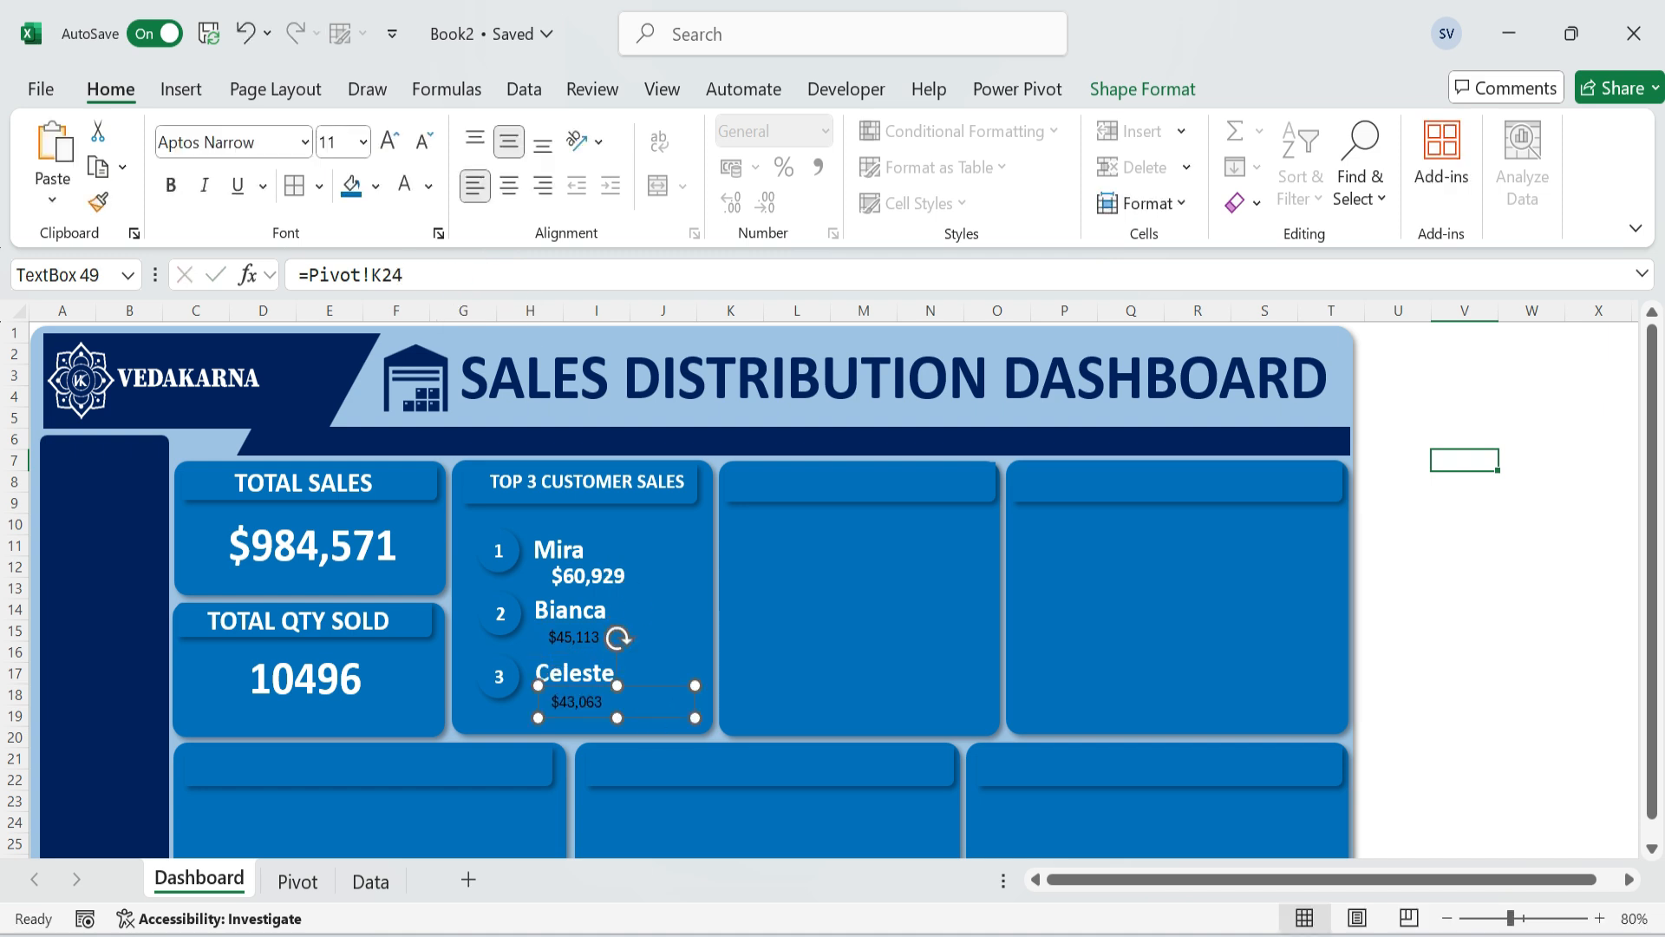
Copy the first sales amount's formatting onto the amounts under the second and third names.
click(599, 575)
click(98, 202)
click(569, 636)
click(98, 202)
click(593, 704)
click(811, 620)
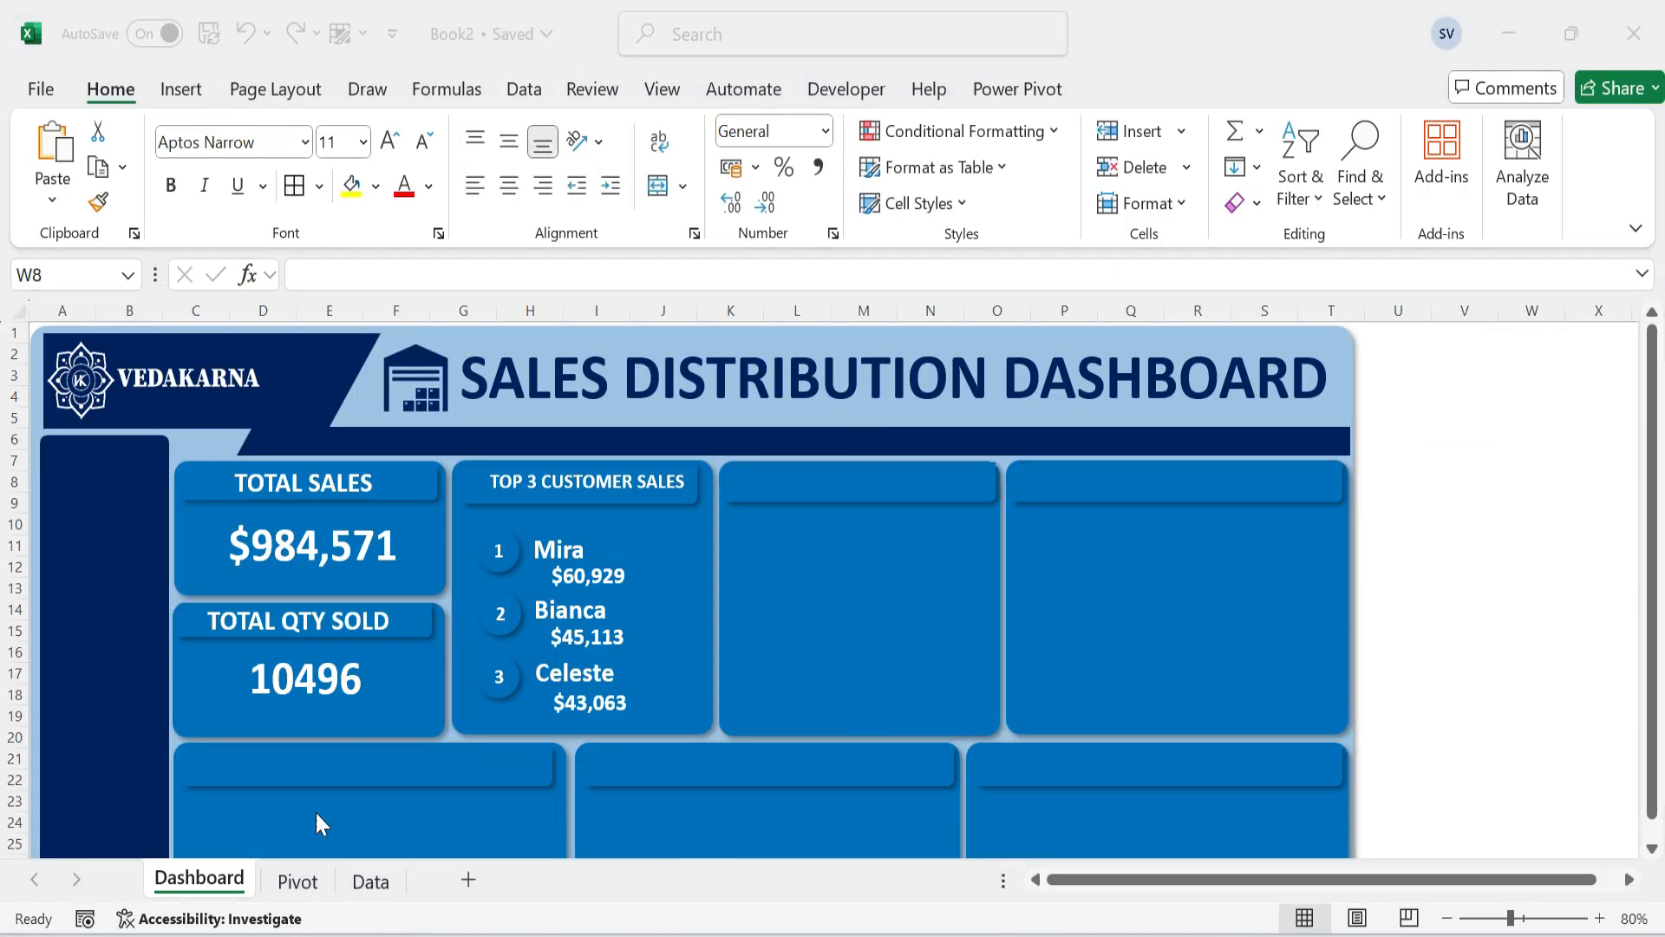
Insert a doughnut chart from the region sales table in P21:Q27 of the Pivot sheet.
click(296, 882)
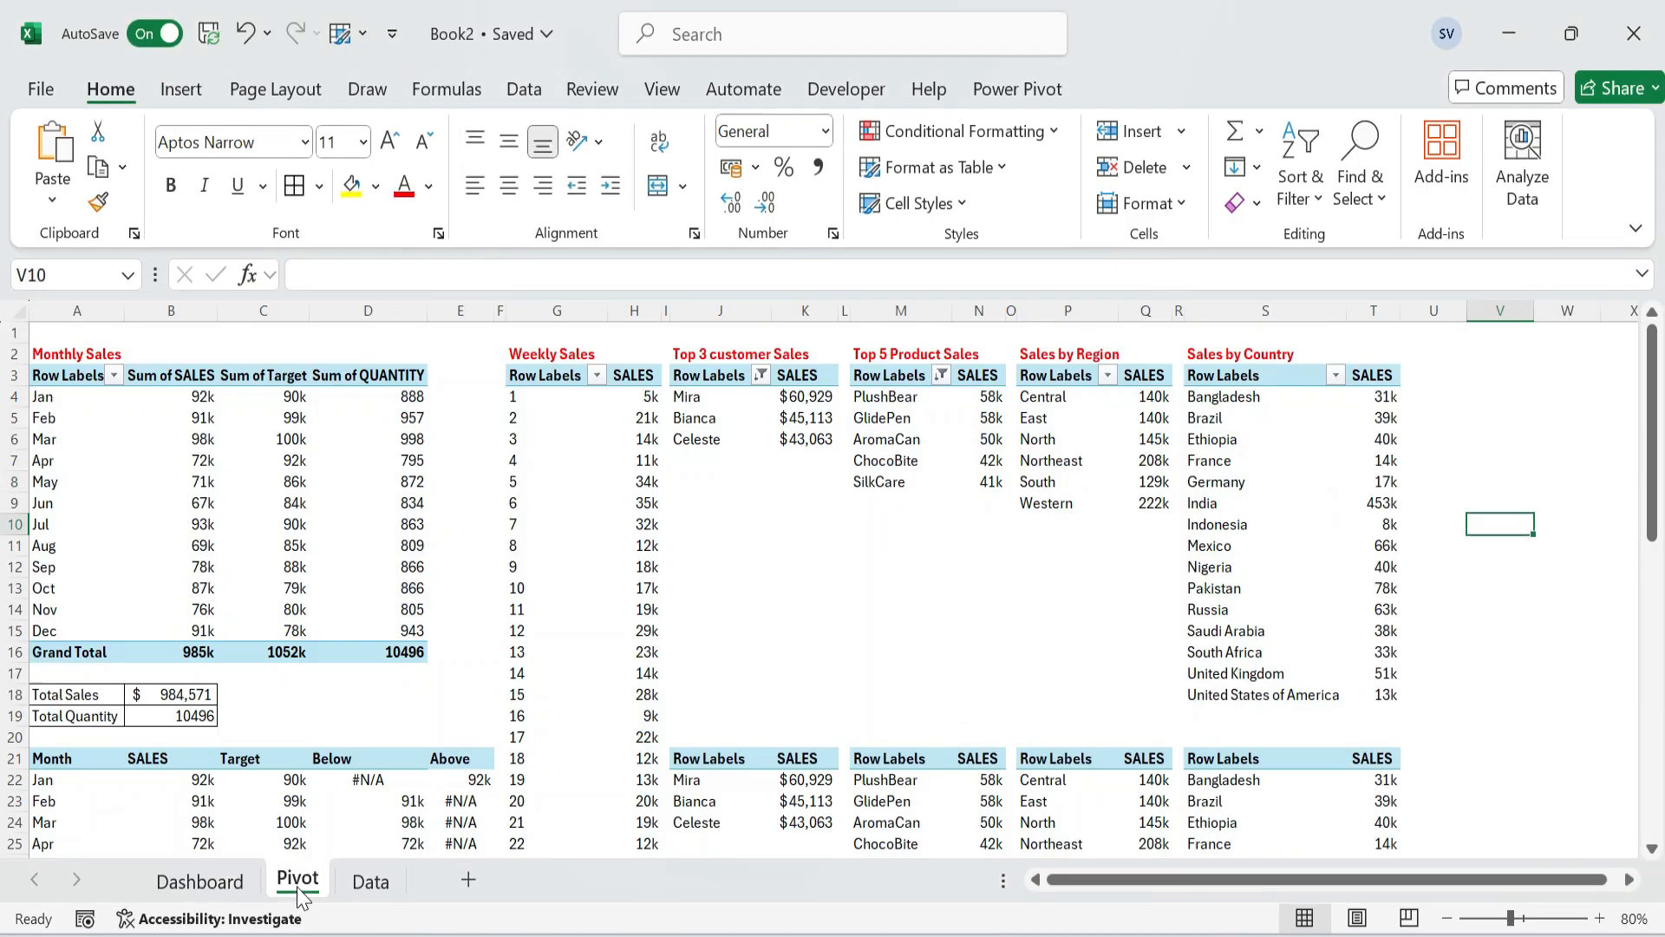
click(1037, 766)
scroll(1041, 765, down, 1)
shift+click(1156, 822)
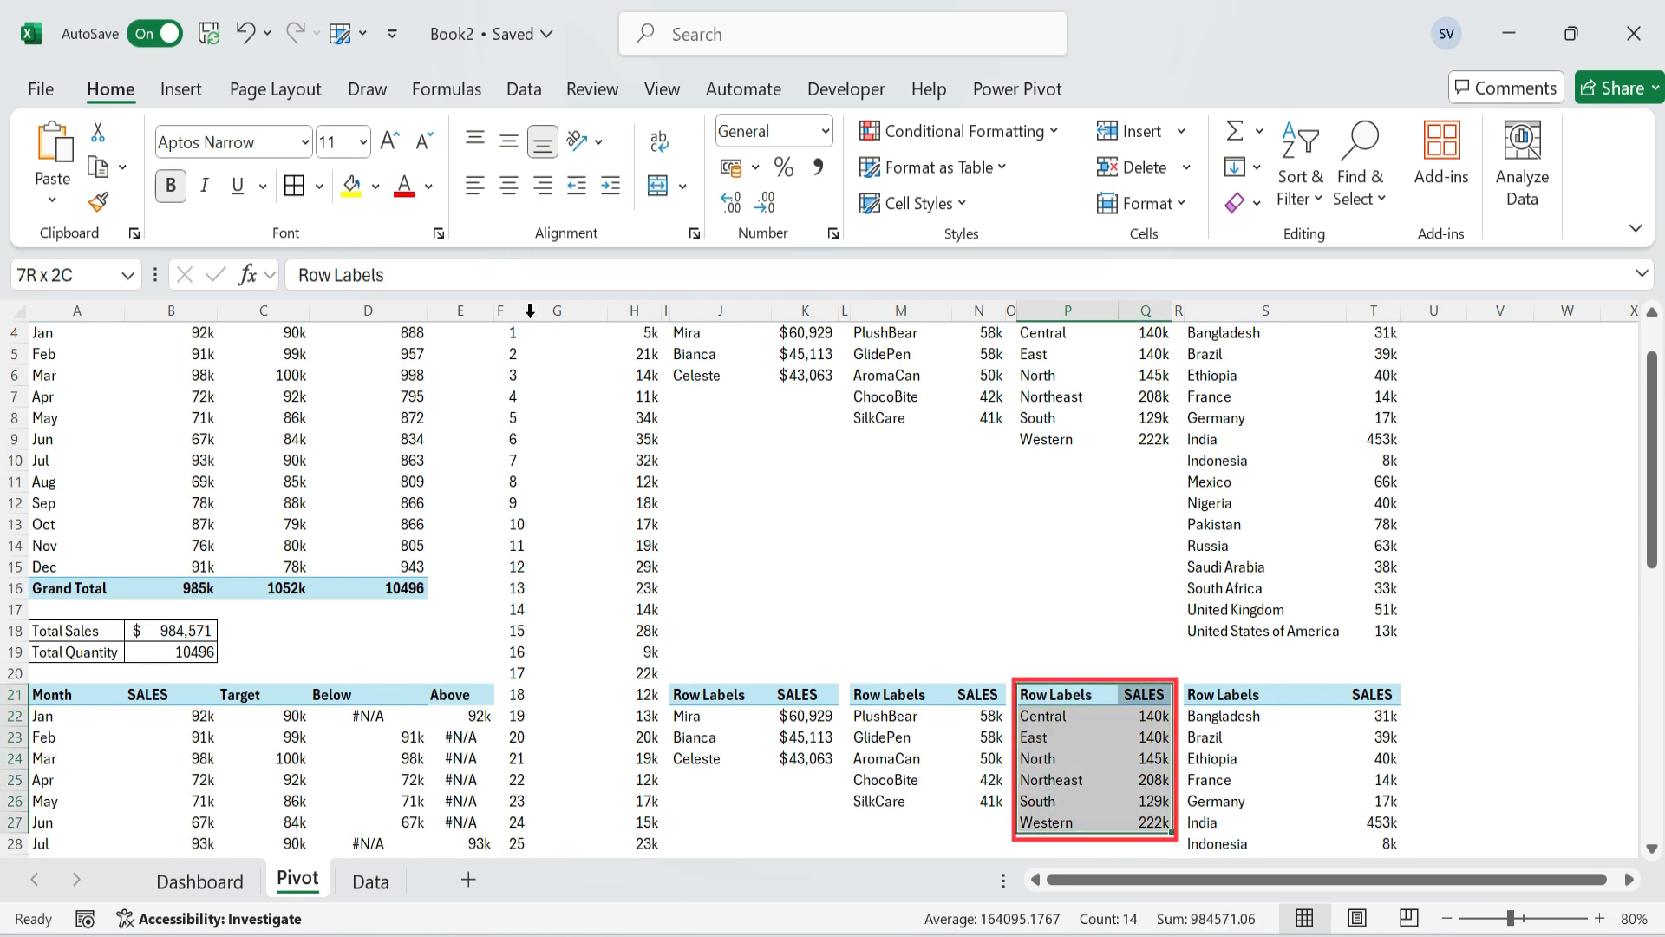
click(181, 89)
click(589, 170)
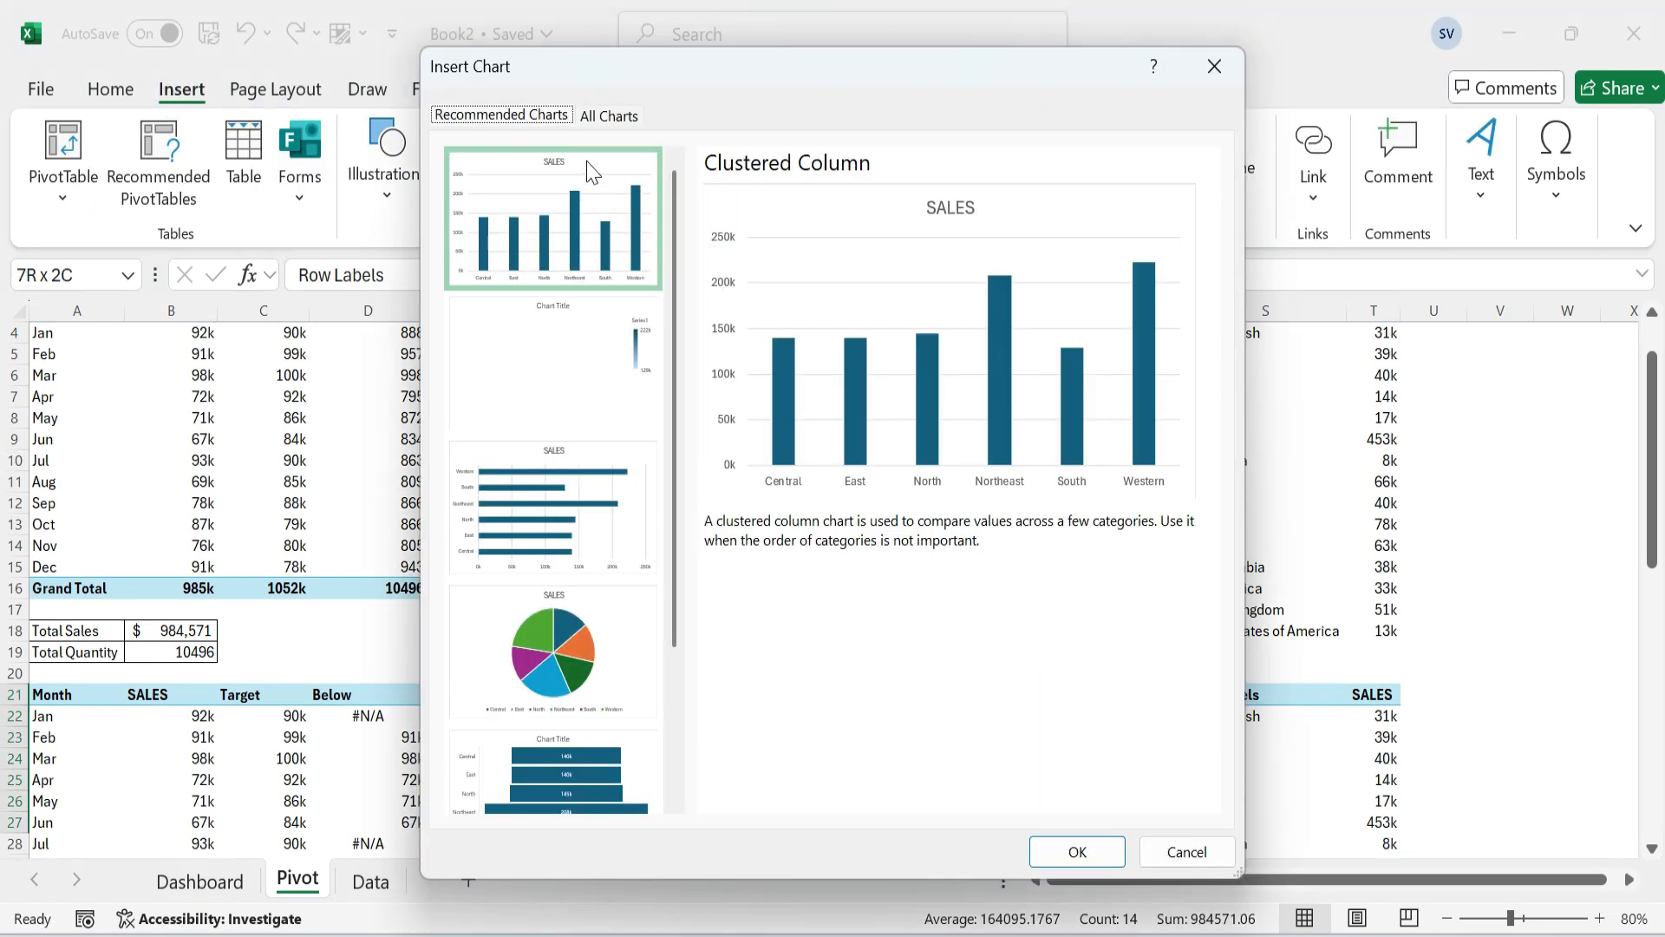
click(611, 116)
click(499, 295)
click(955, 183)
click(1078, 850)
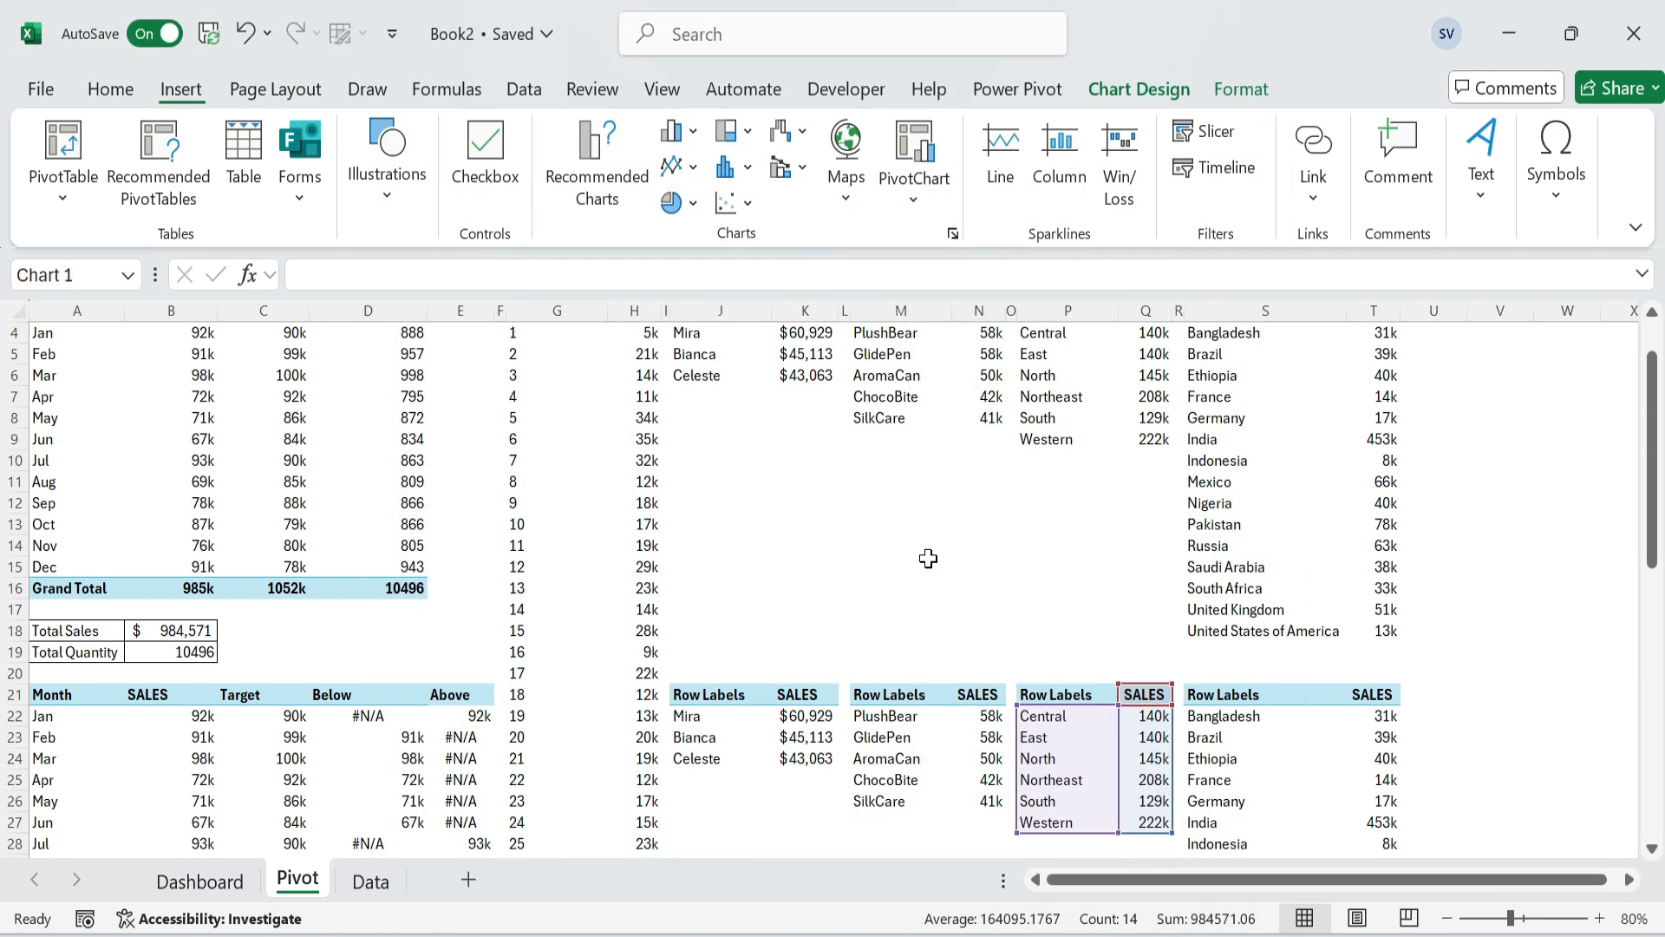
Move the doughnut chart from the Pivot sheet to the Dashboard sheet.
key(ctrl+x)
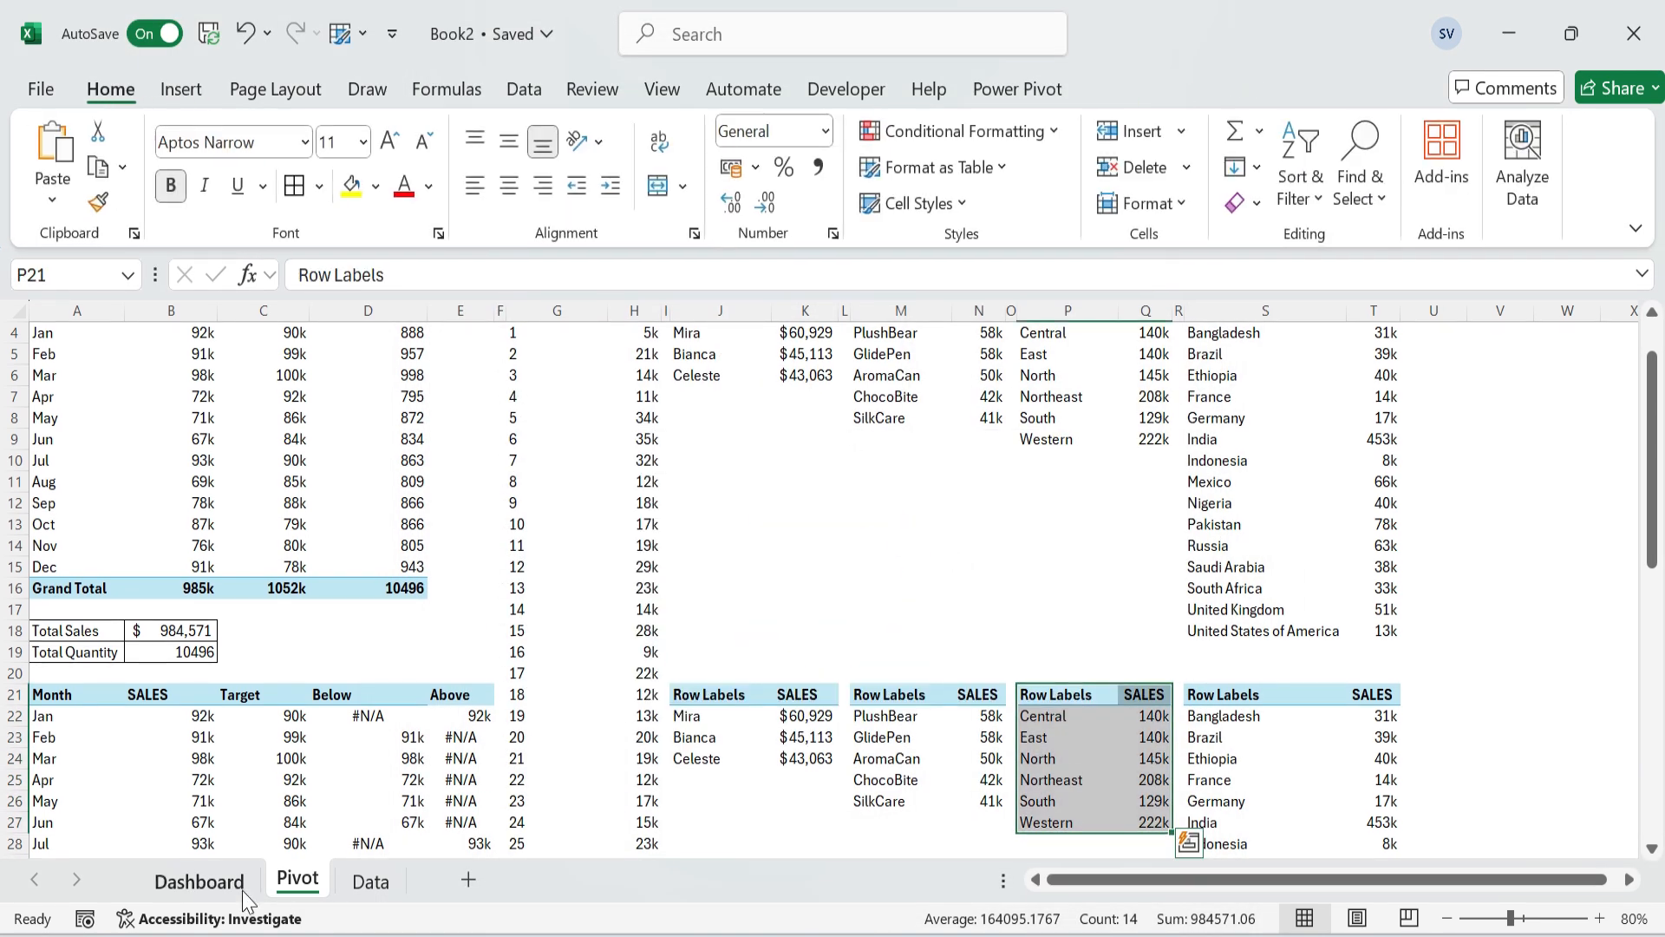
click(199, 881)
click(840, 622)
key(ctrl+v)
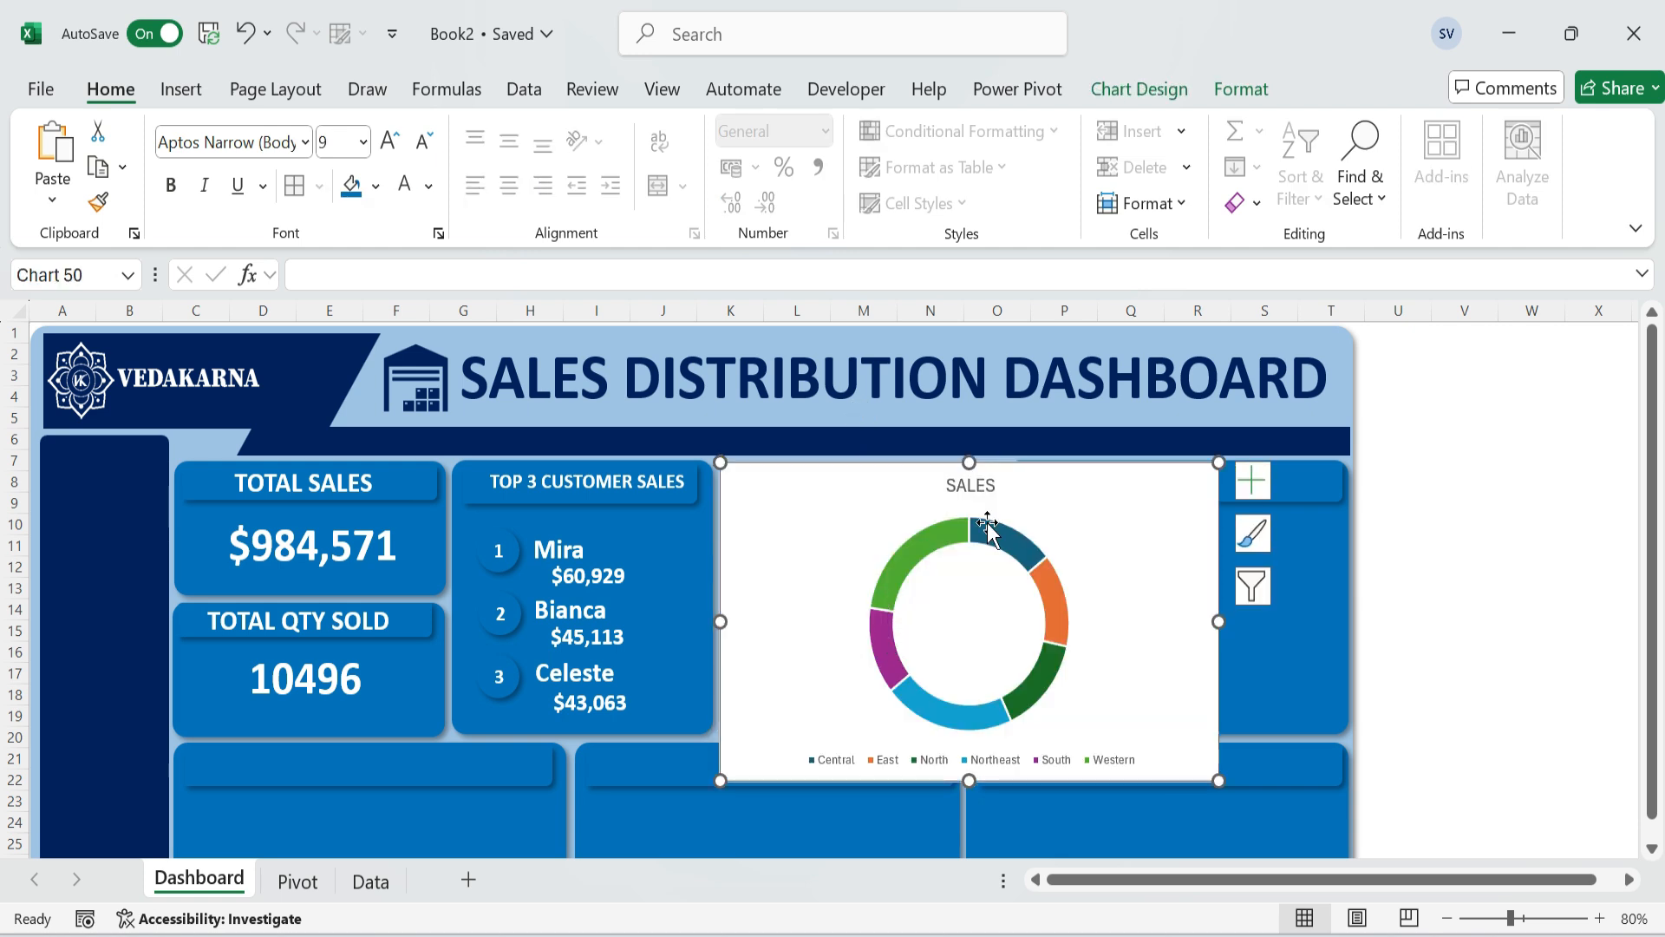
Delete the doughnut chart's title and legend.
click(983, 487)
key(Delete)
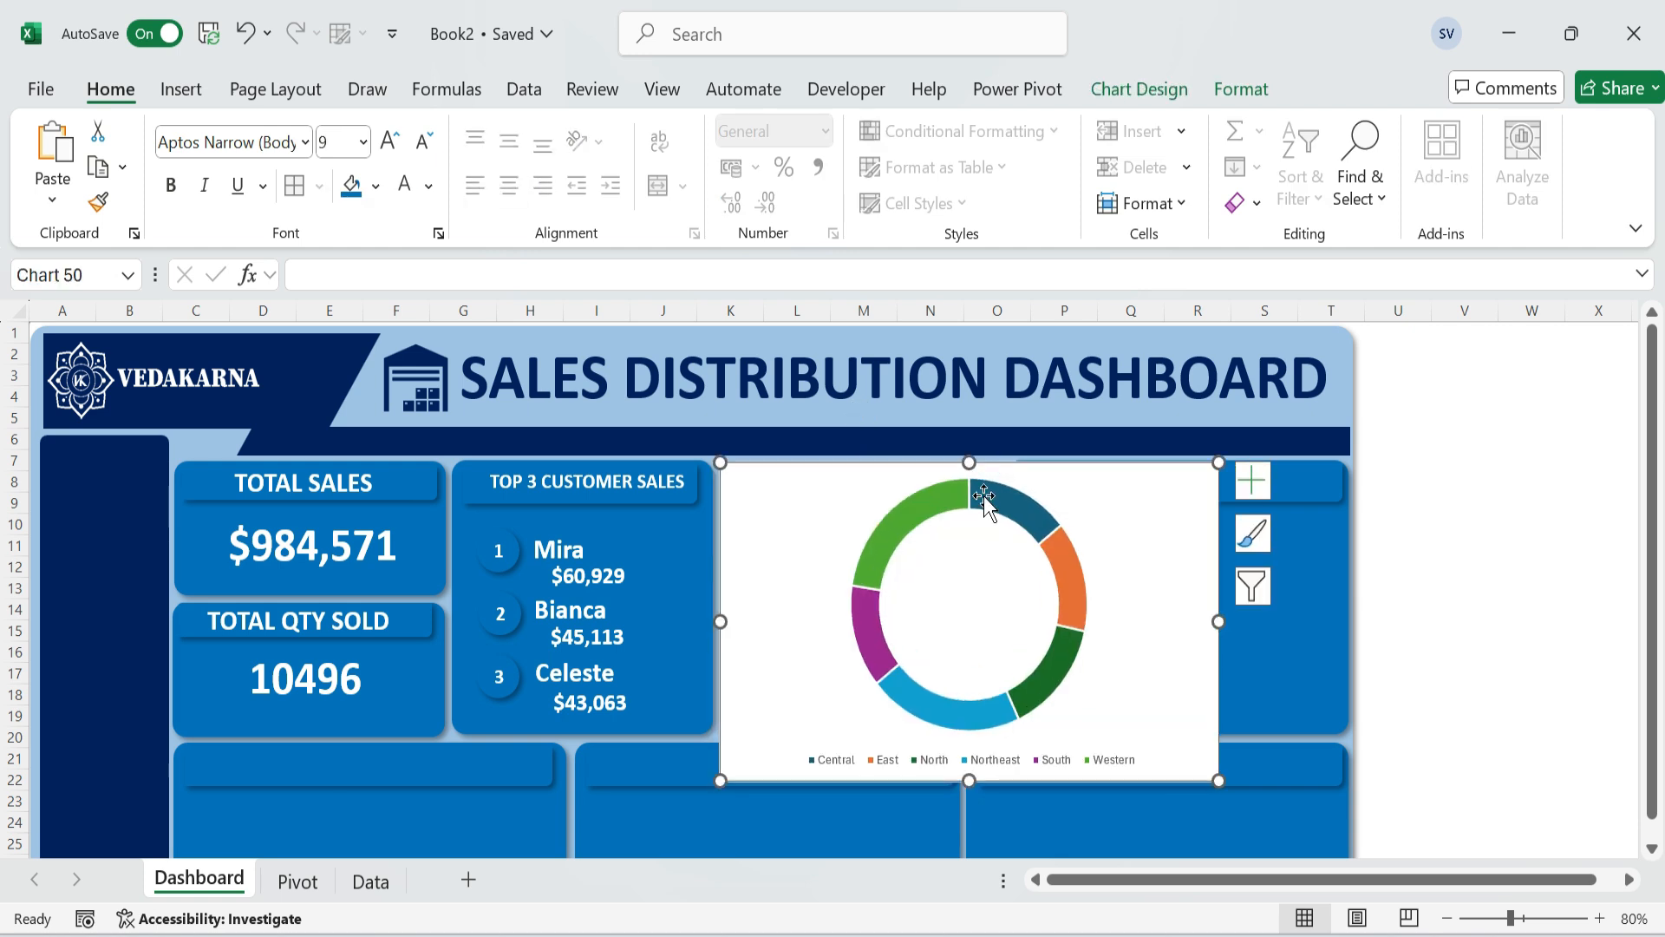
click(933, 760)
key(Delete)
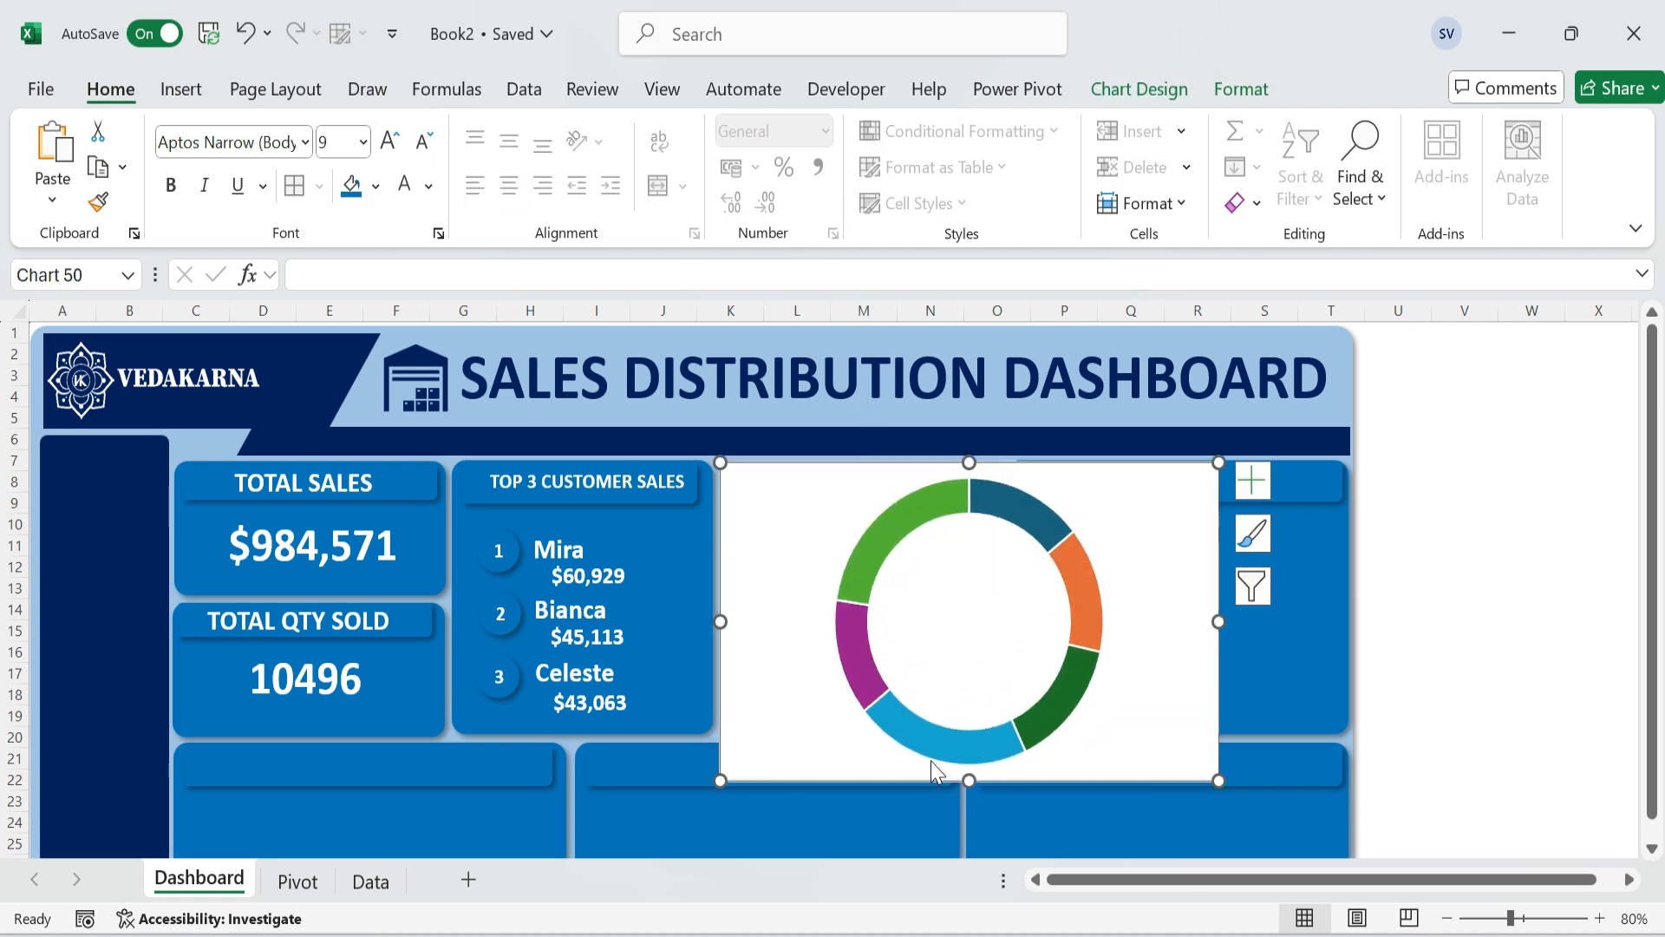
Remove the outline from the slices of the doughnut's SALES series.
click(1078, 674)
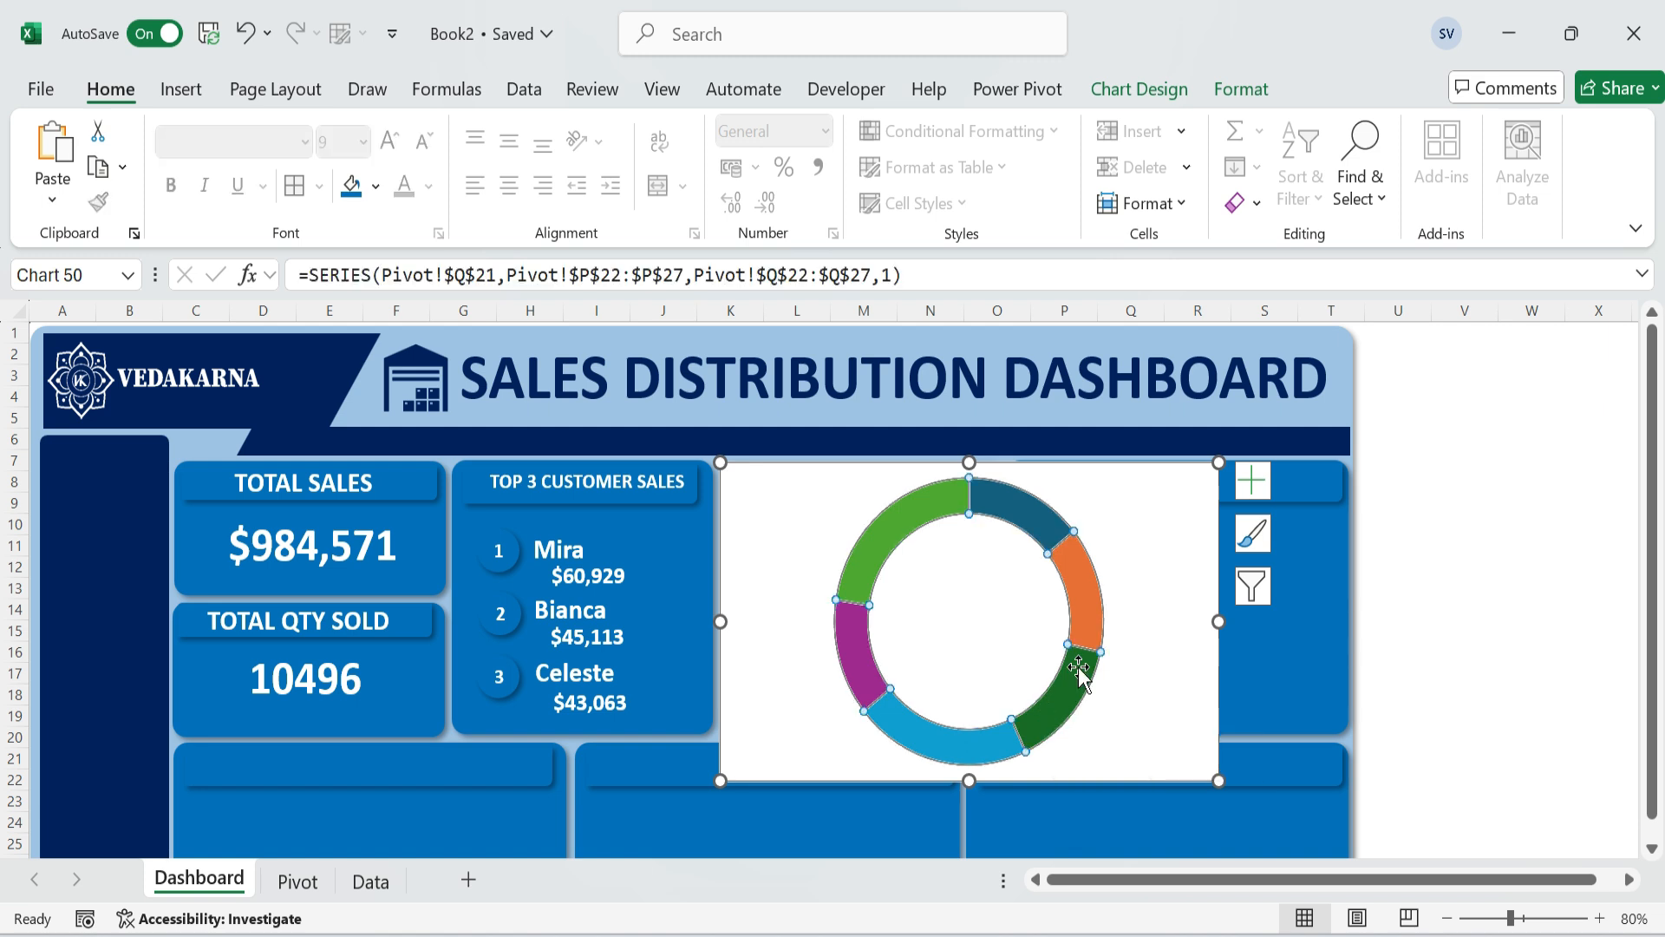
click(1241, 90)
click(772, 131)
click(773, 131)
click(780, 167)
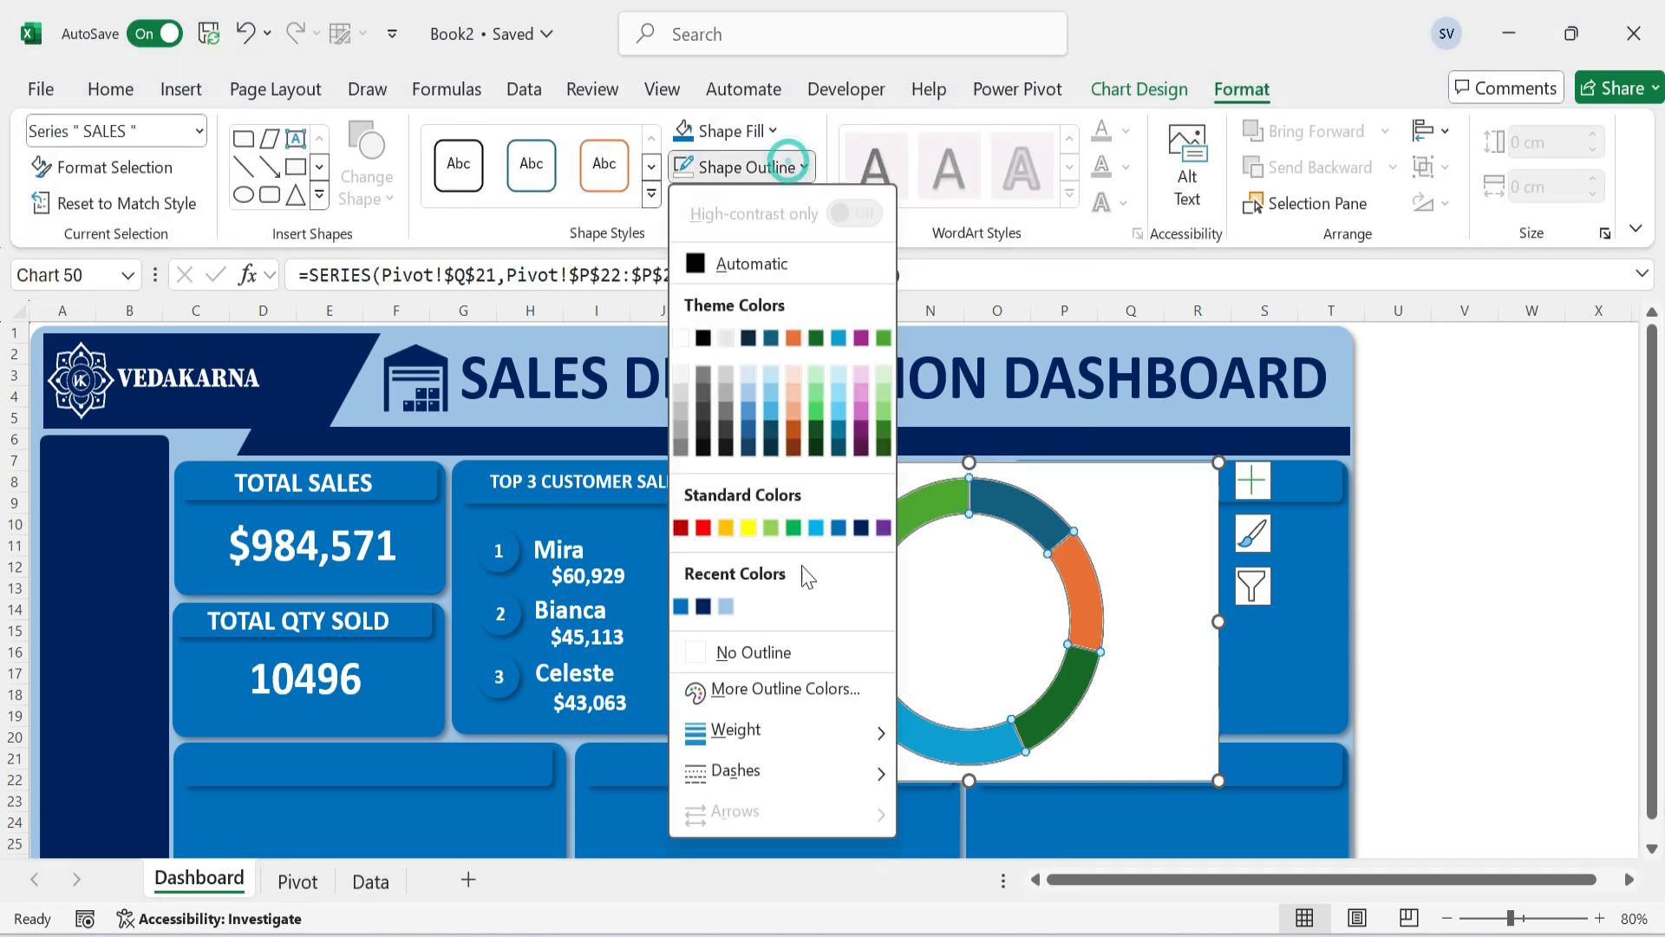
click(779, 659)
click(1465, 609)
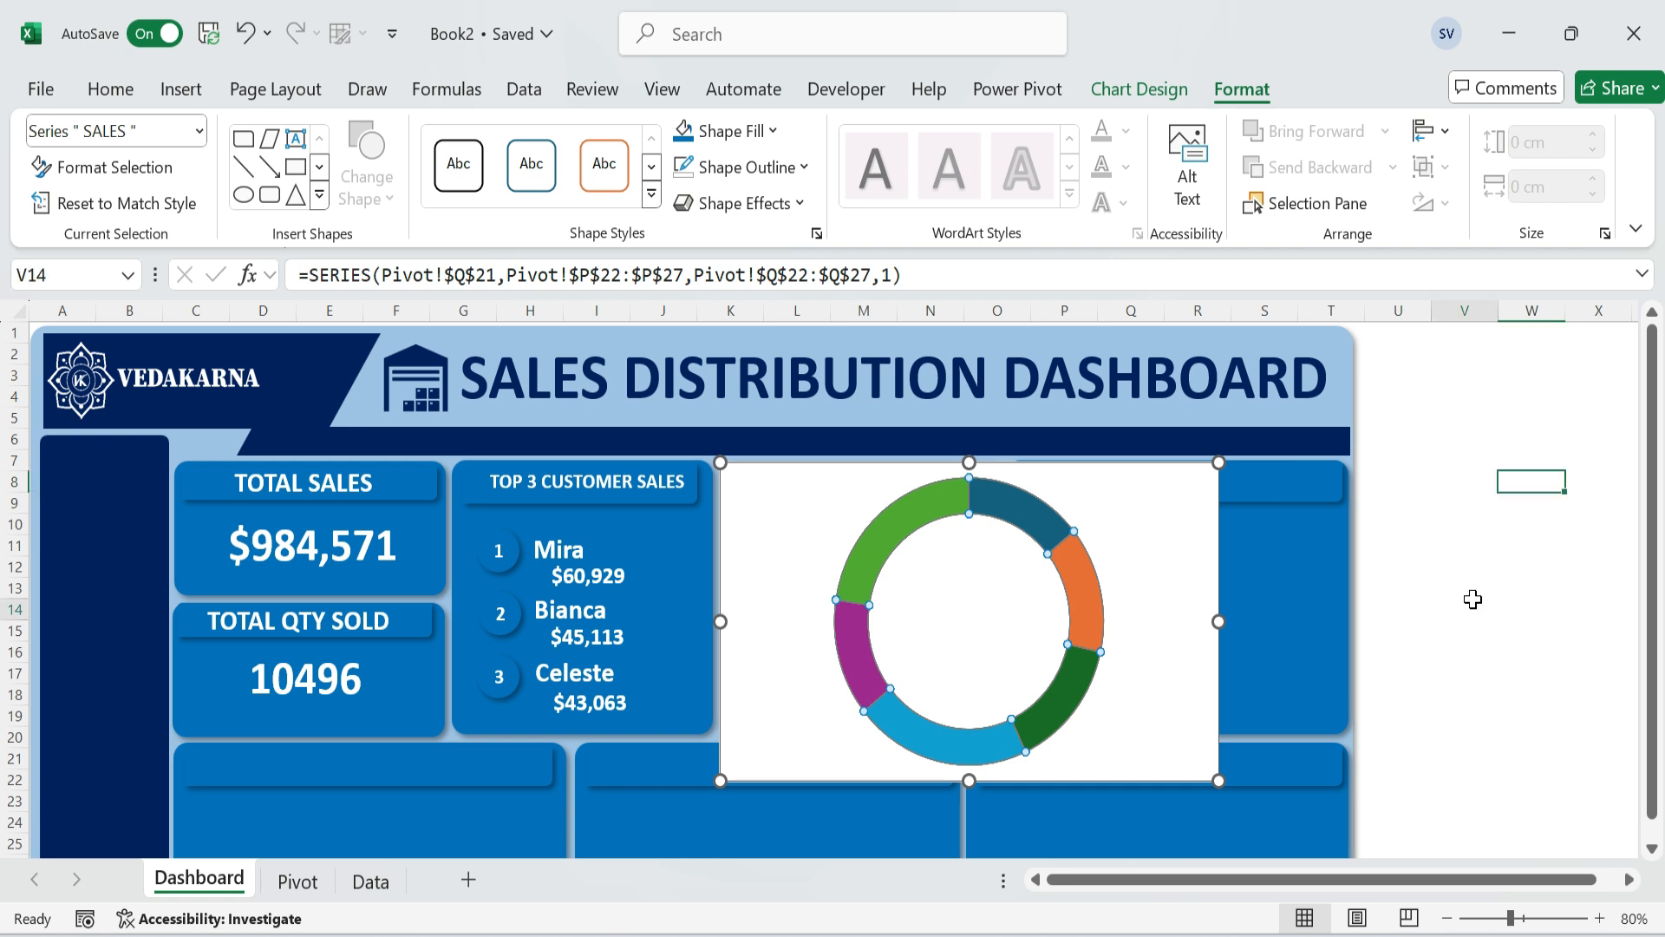
Set the Doughnut Hole Size of the SALES series to 61%.
double_click(1074, 674)
drag(1563, 692, 1501, 702)
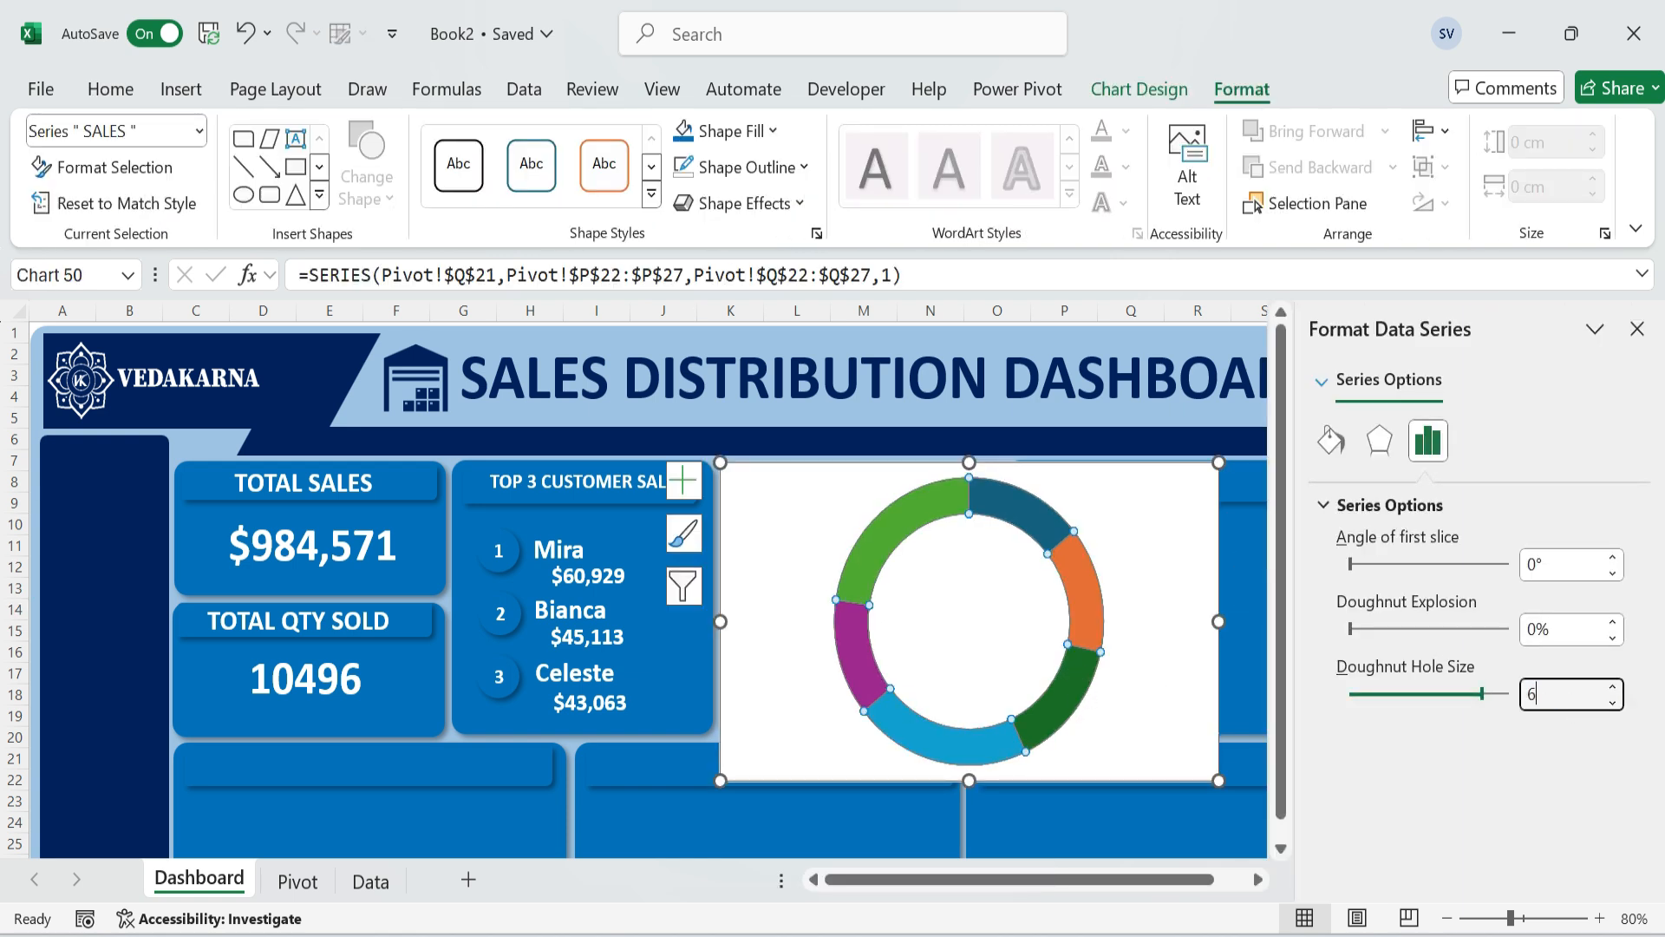
key(Return)
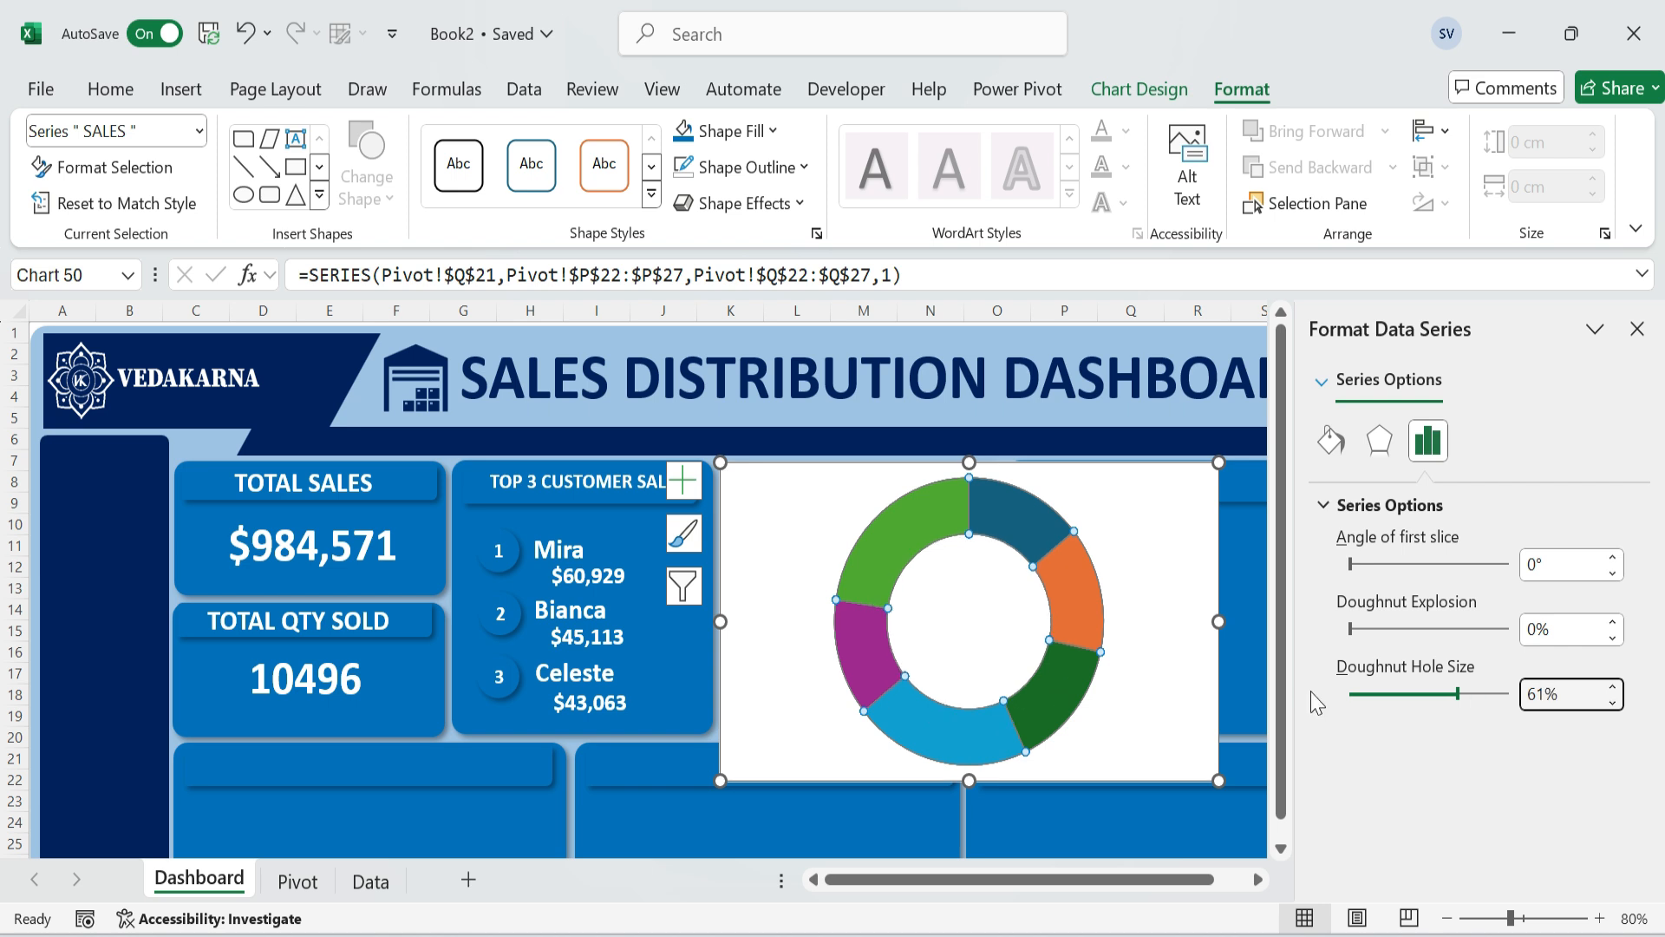
Fit the doughnut chart into the empty card beside the Top 3 Customer Sales card, about 5.33 by 6.87 cm, with no fill.
click(992, 619)
drag(1219, 781, 1017, 660)
mouse_move(978, 577)
mouse_down()
mouse_move(986, 628)
mouse_move(996, 602)
mouse_up()
drag(861, 705, 863, 732)
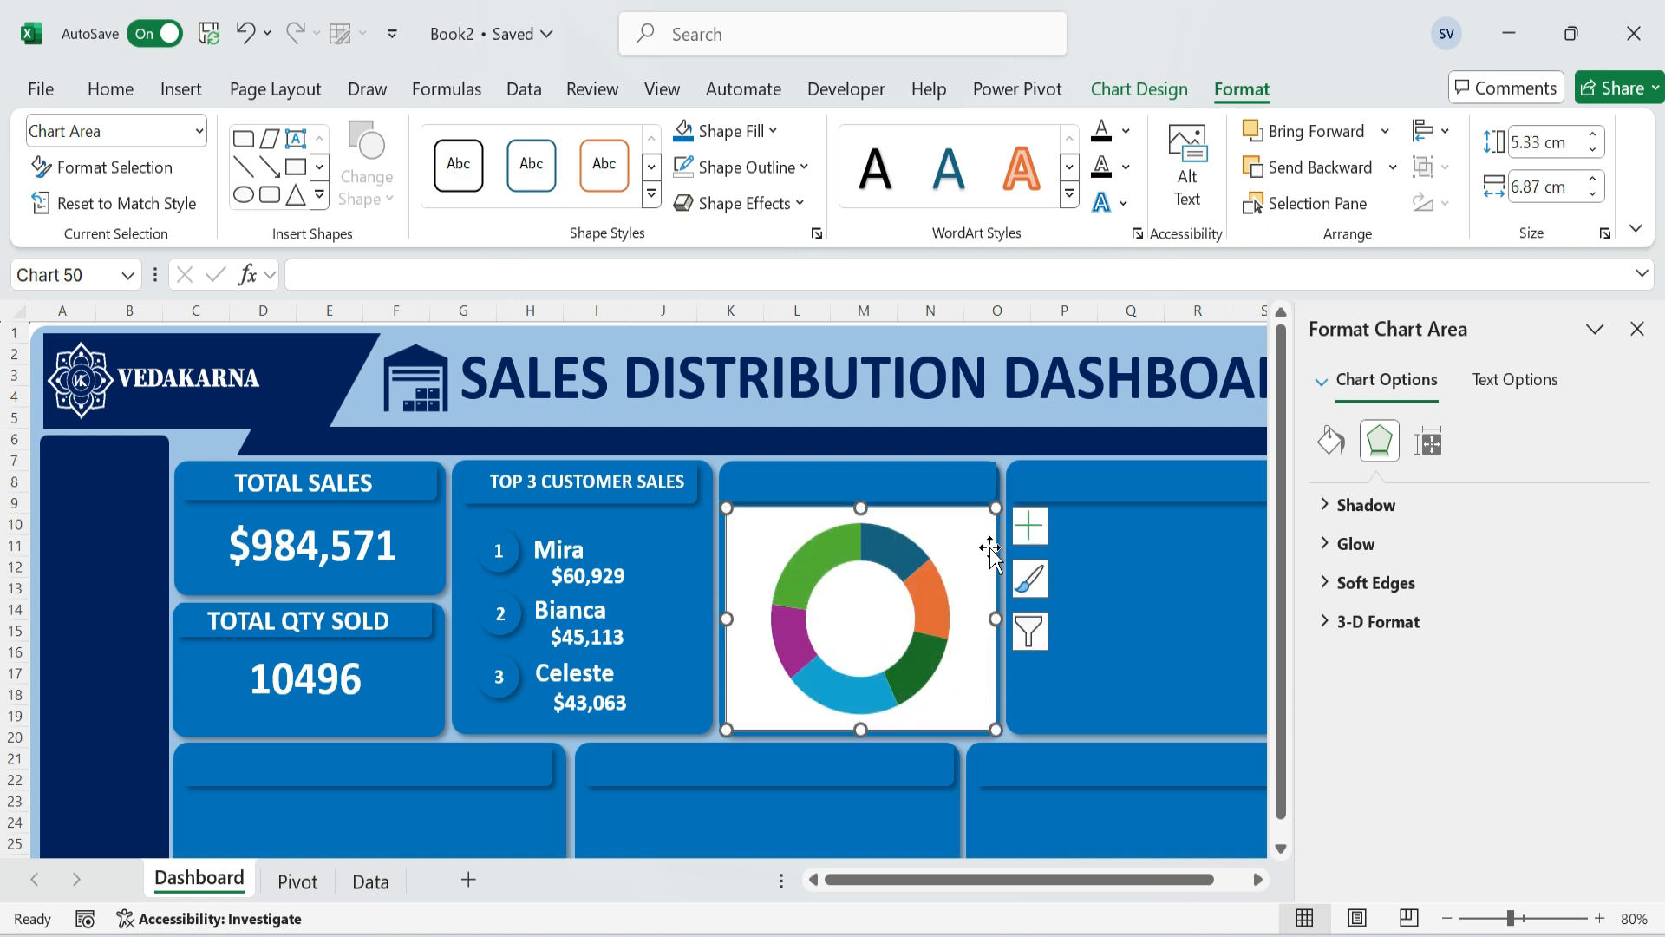
click(772, 131)
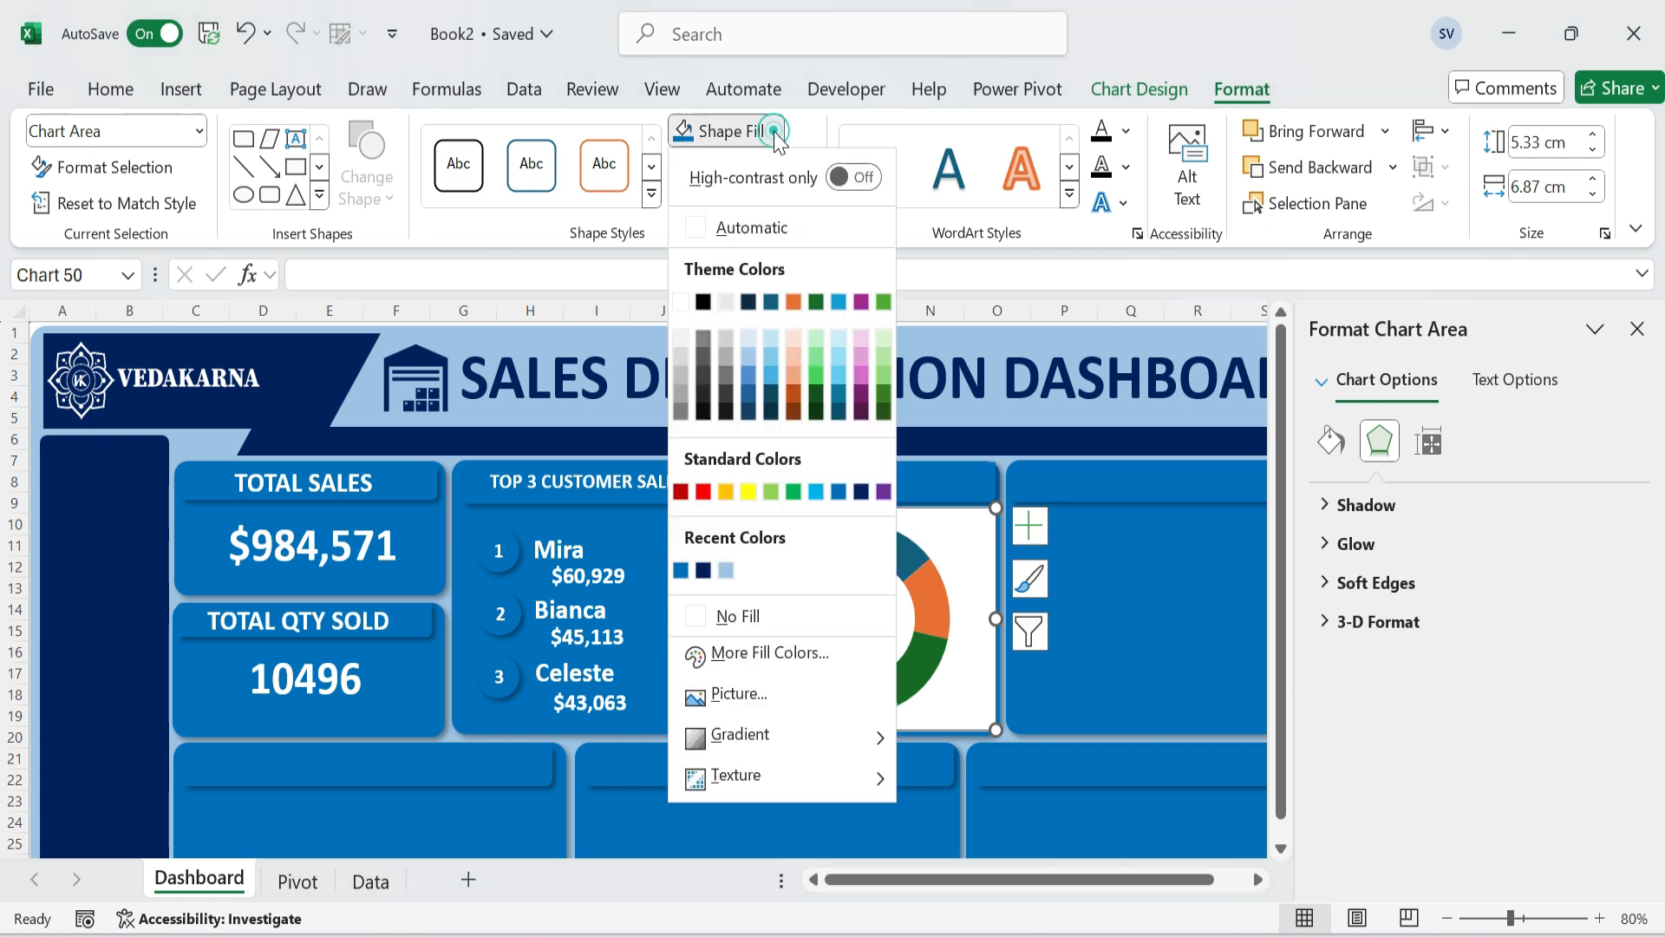
click(722, 614)
Add data labels to the doughnut chart showing both category name and value.
click(1030, 524)
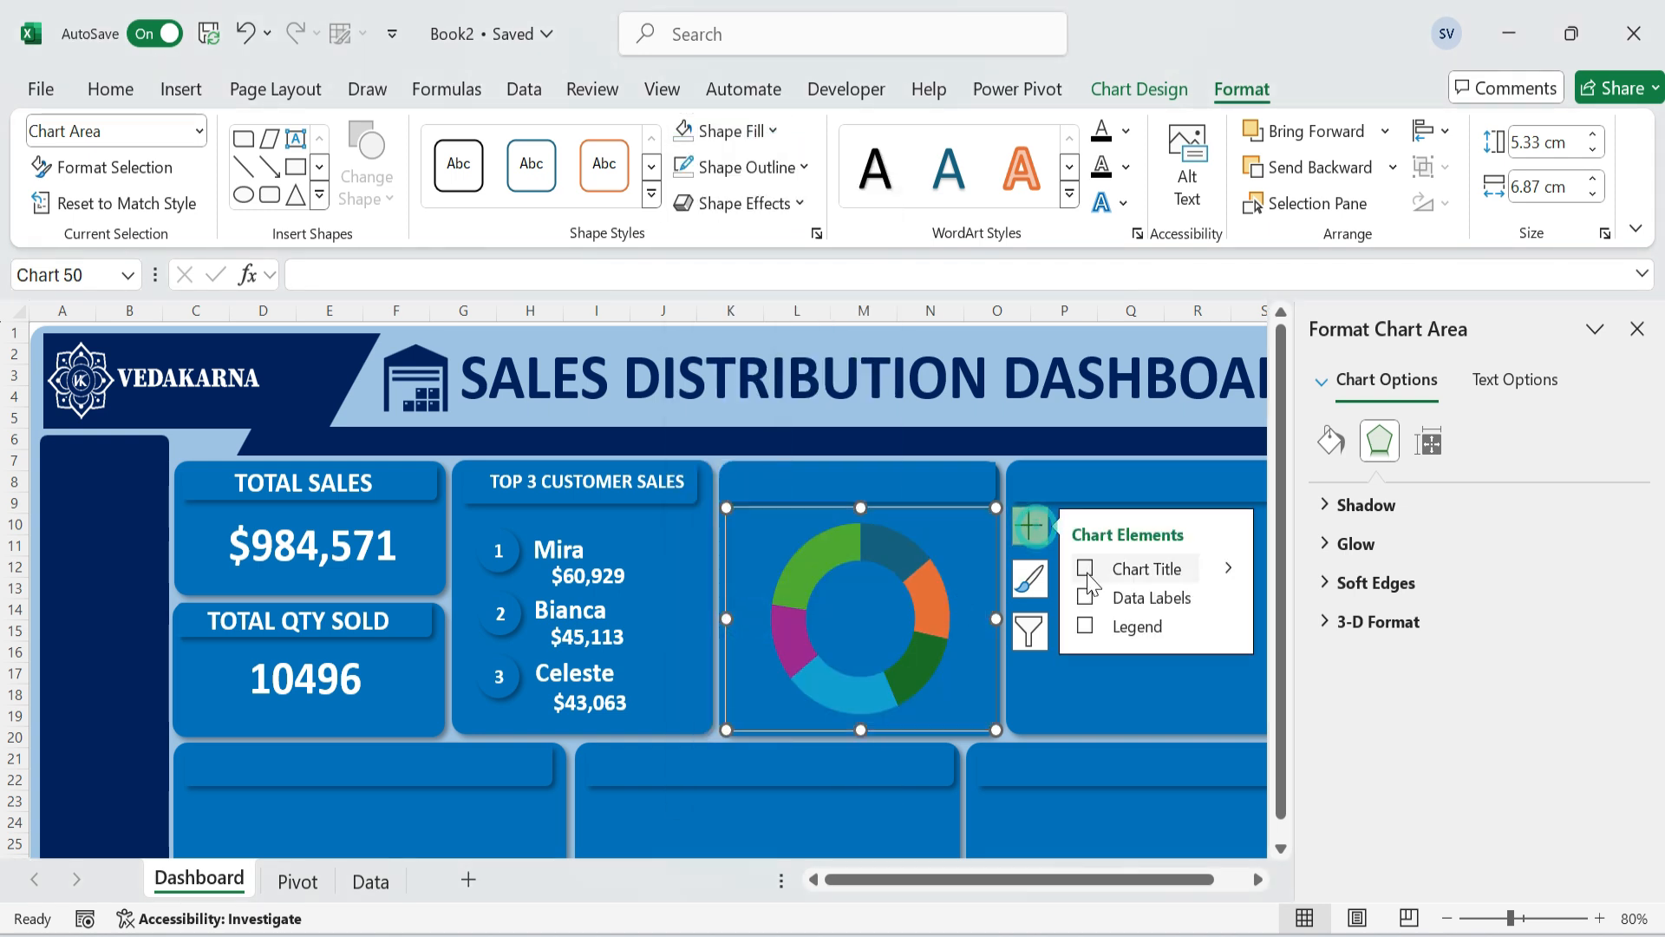
click(1086, 598)
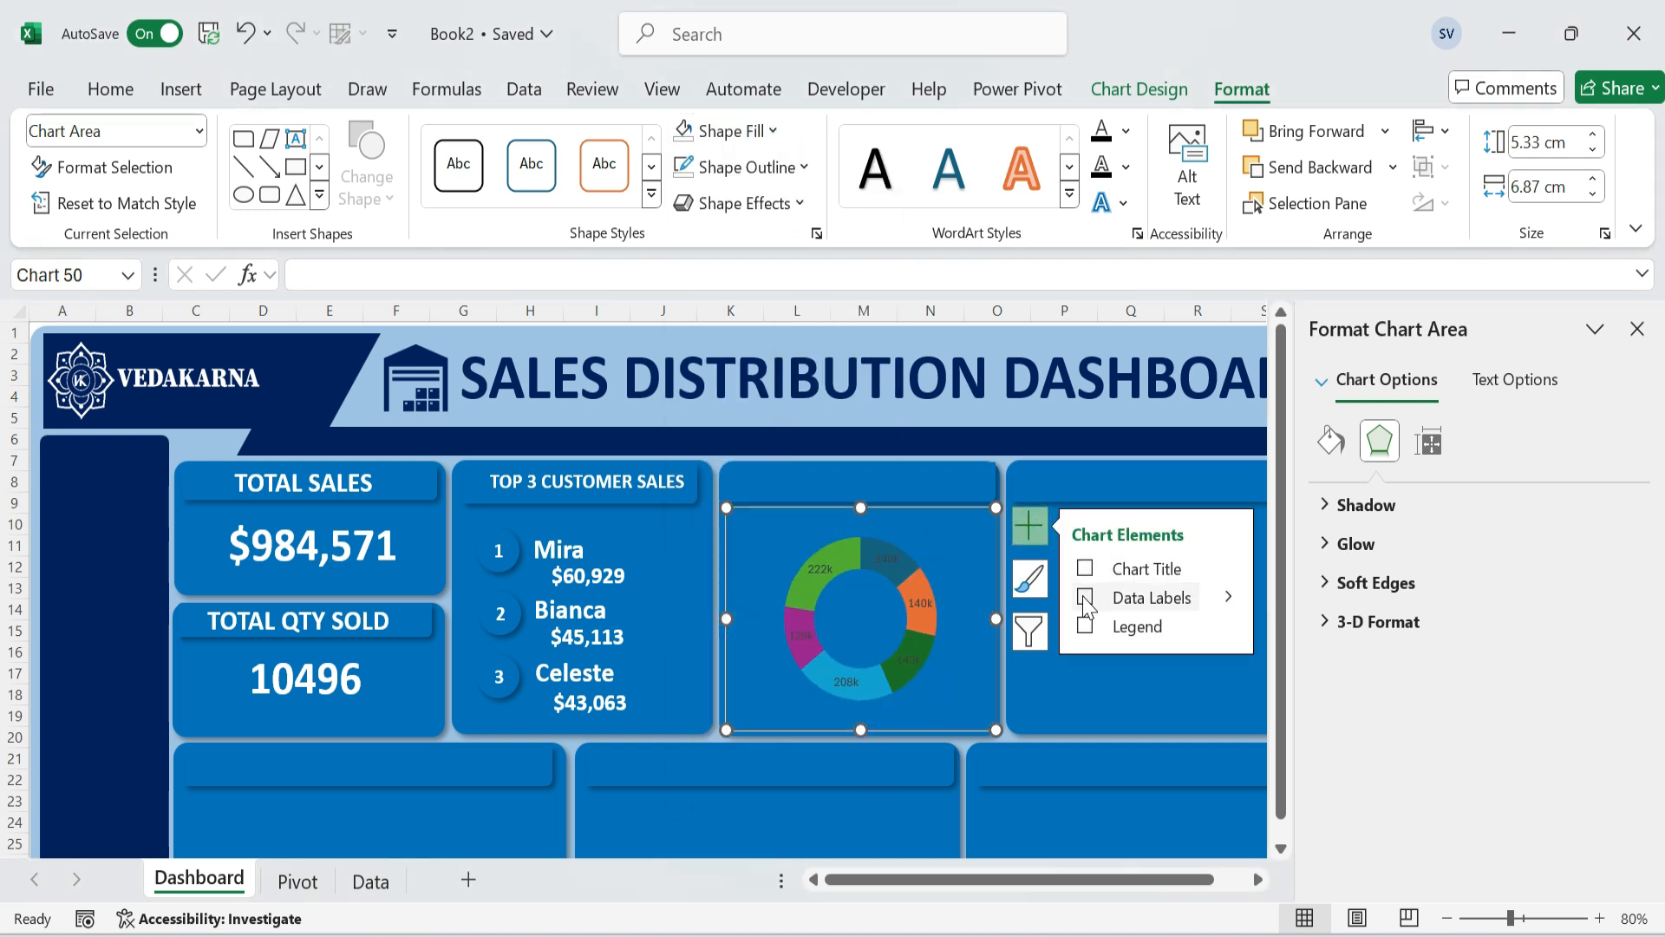
click(1227, 601)
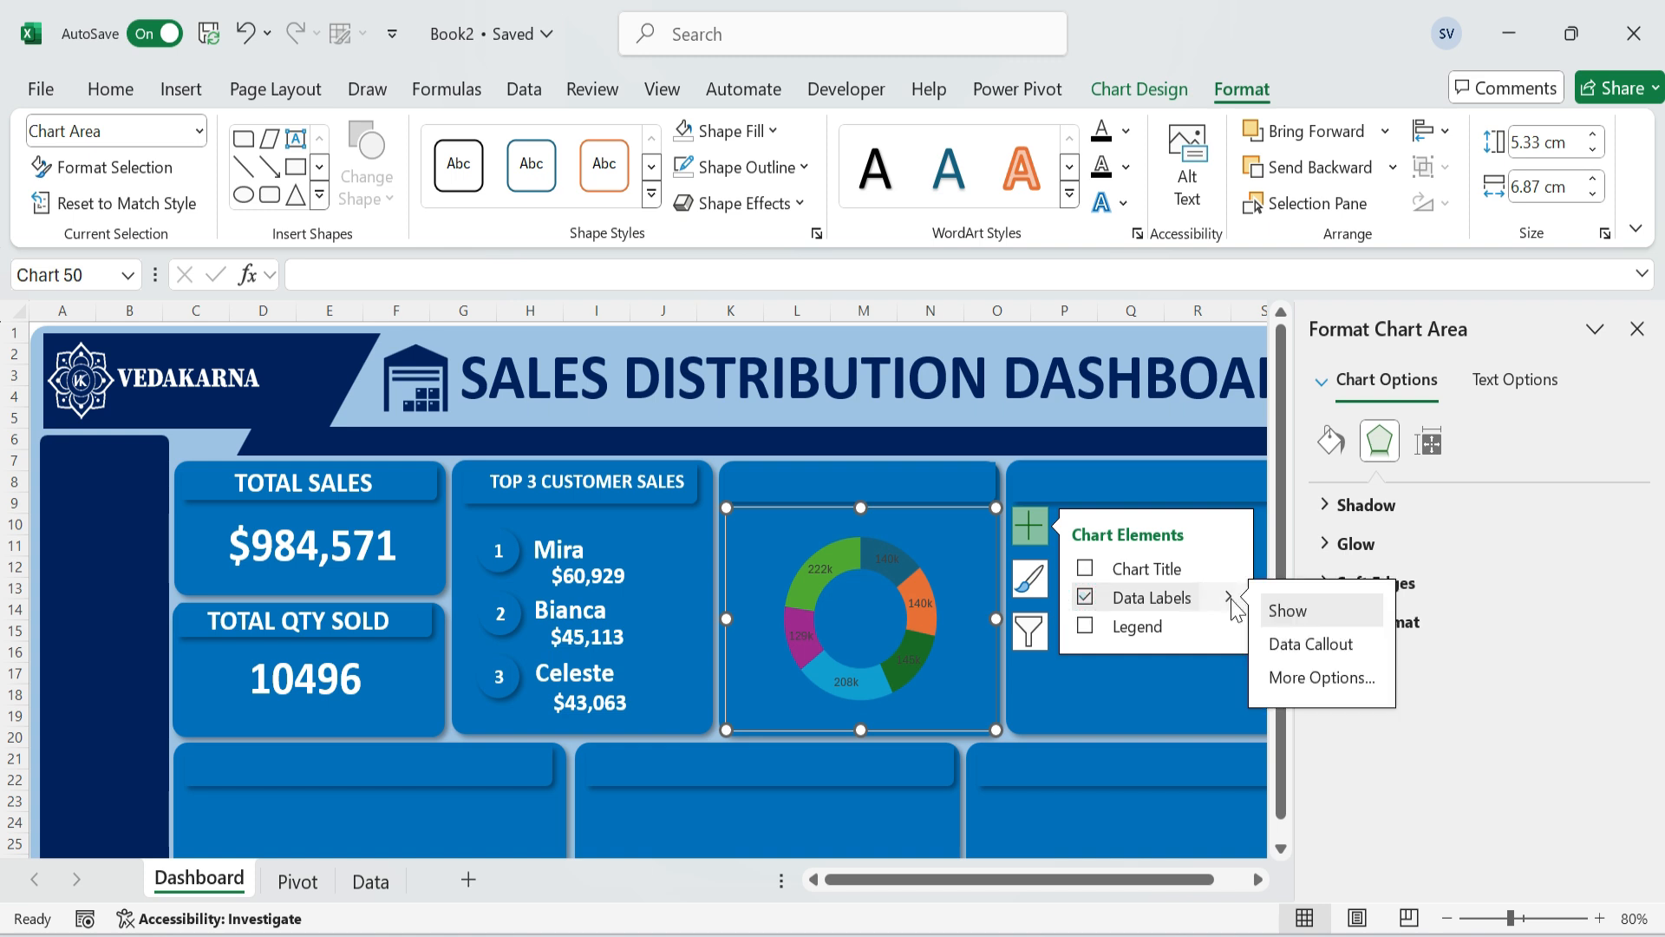
click(1431, 445)
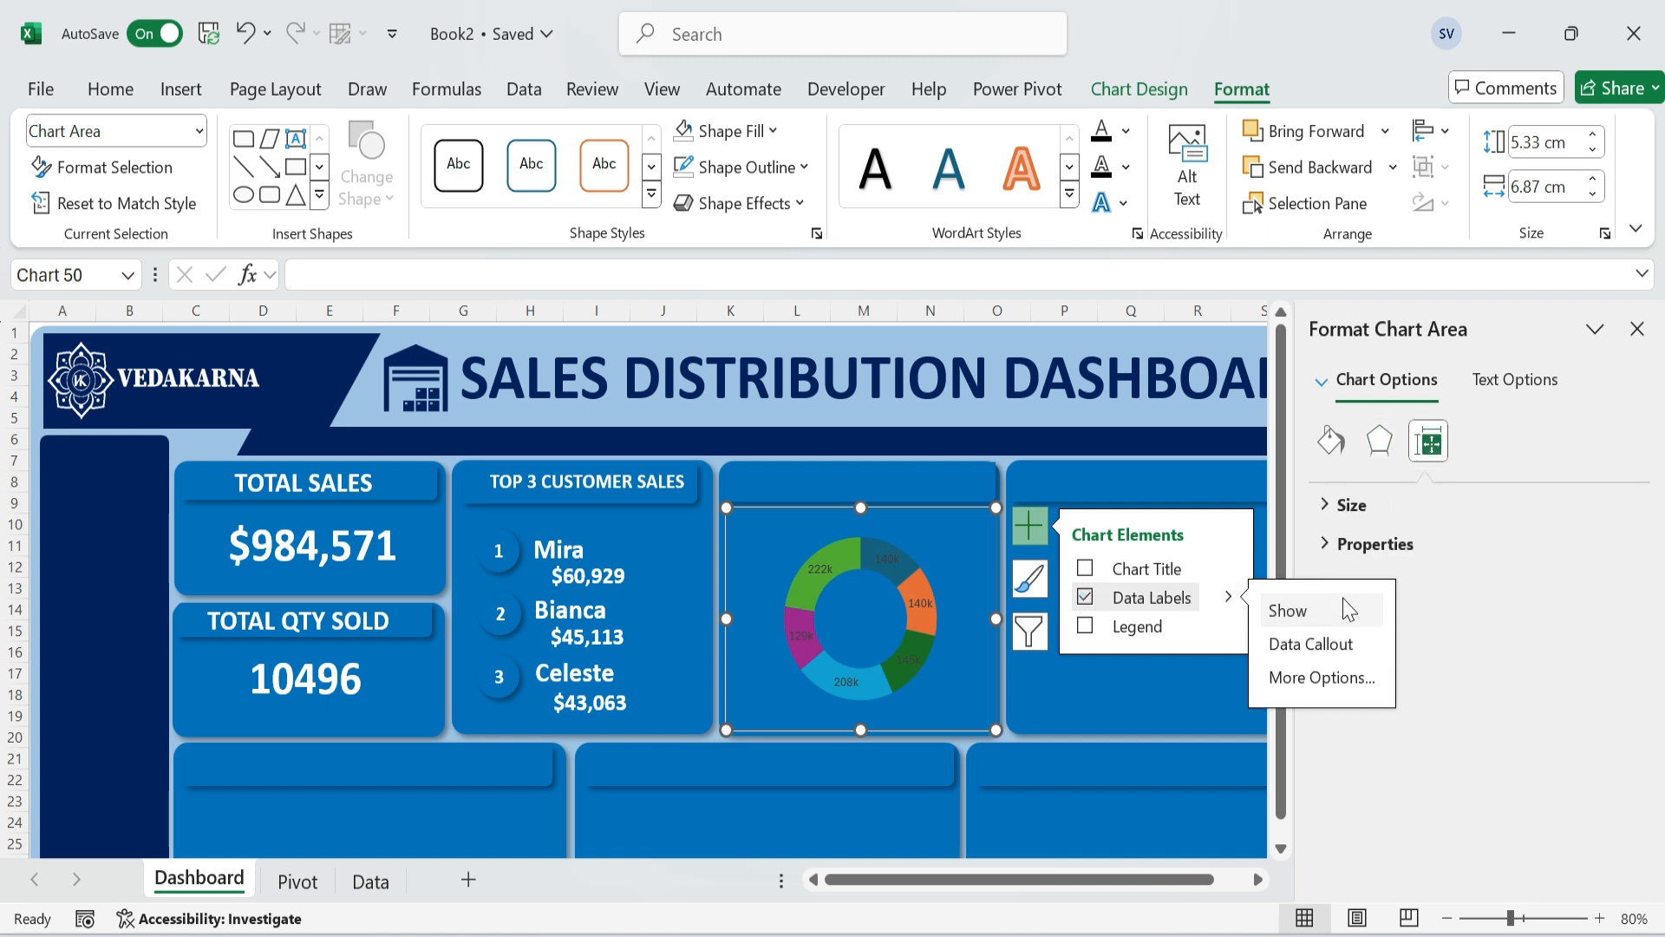
click(1301, 678)
click(1476, 441)
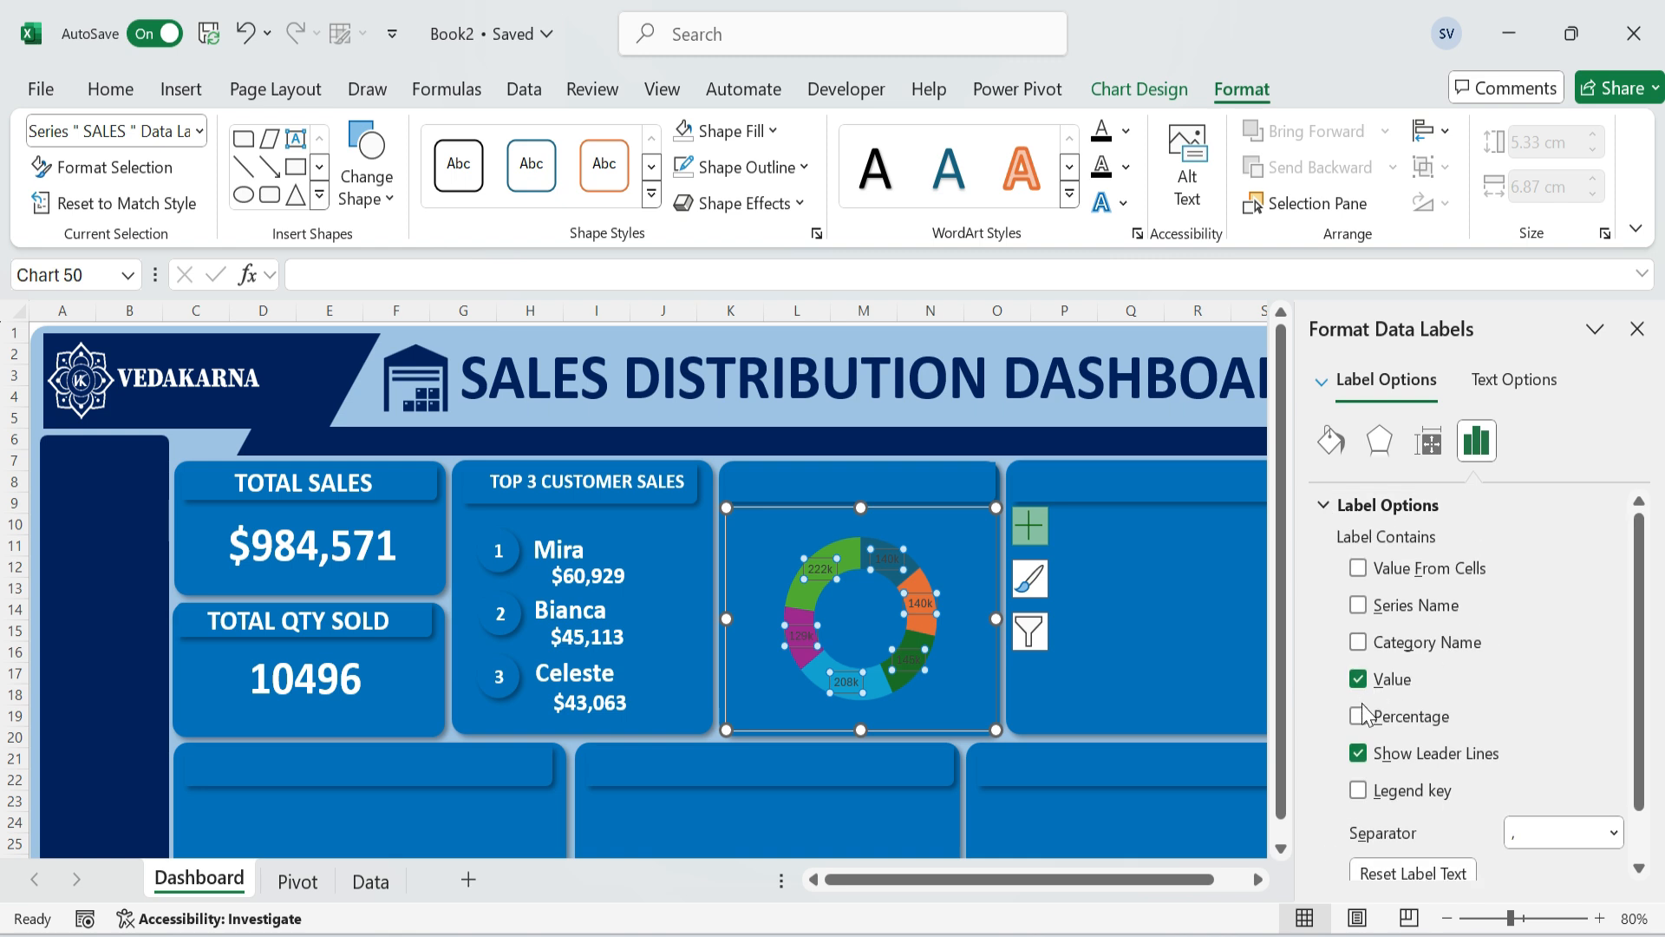
click(1358, 643)
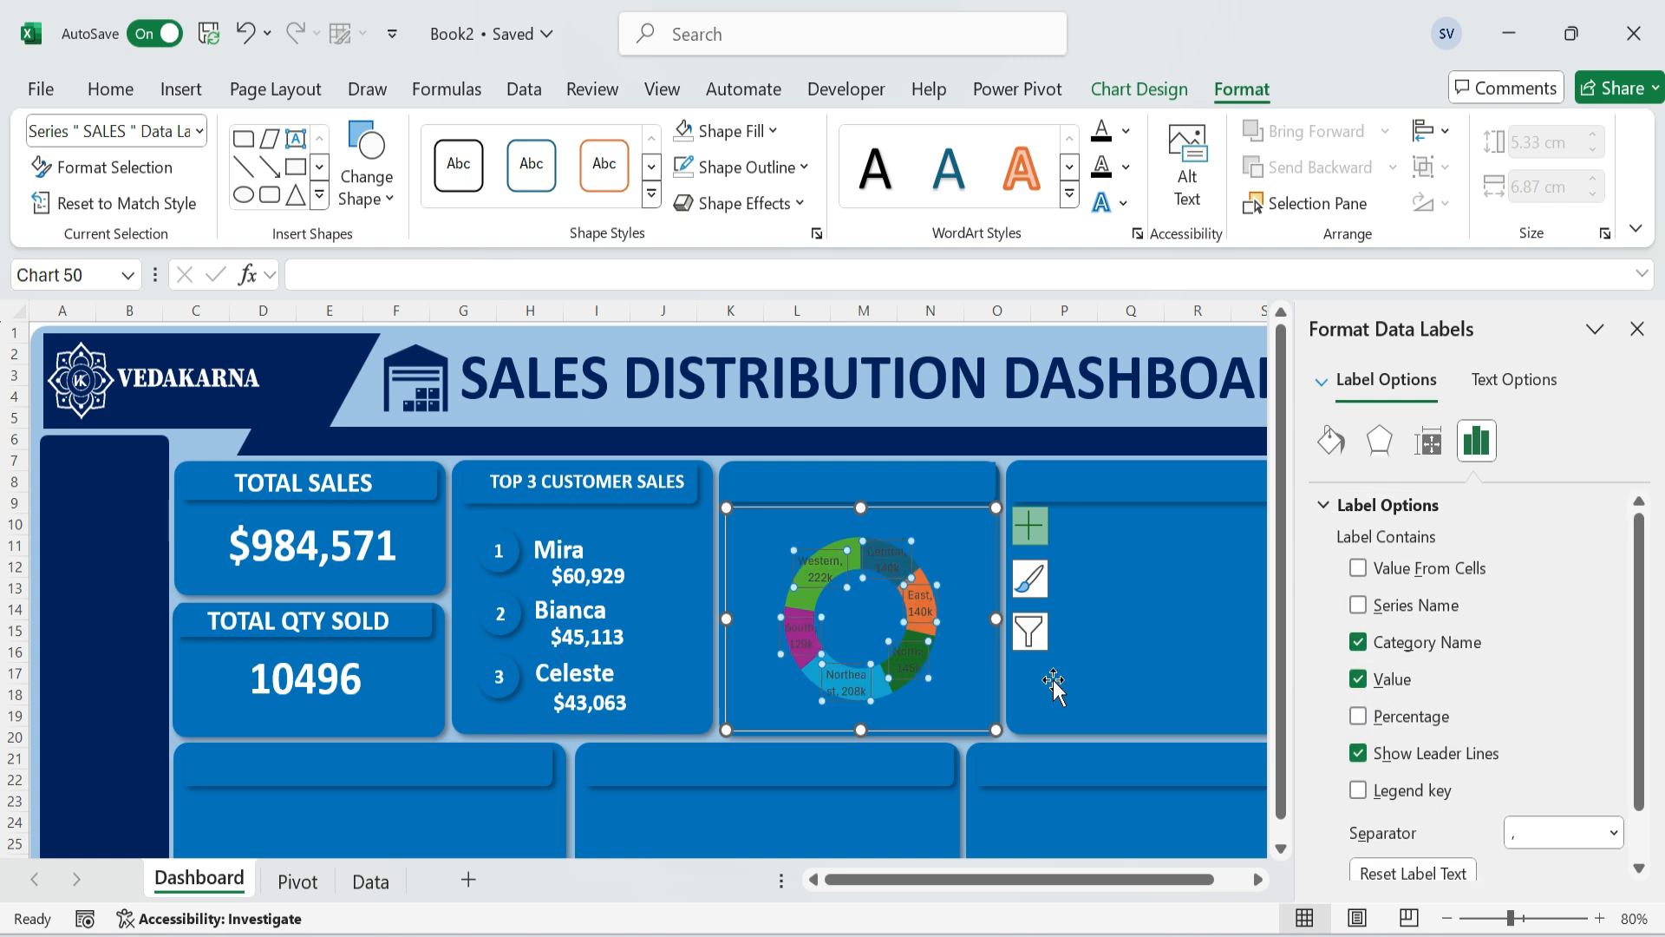
click(1638, 330)
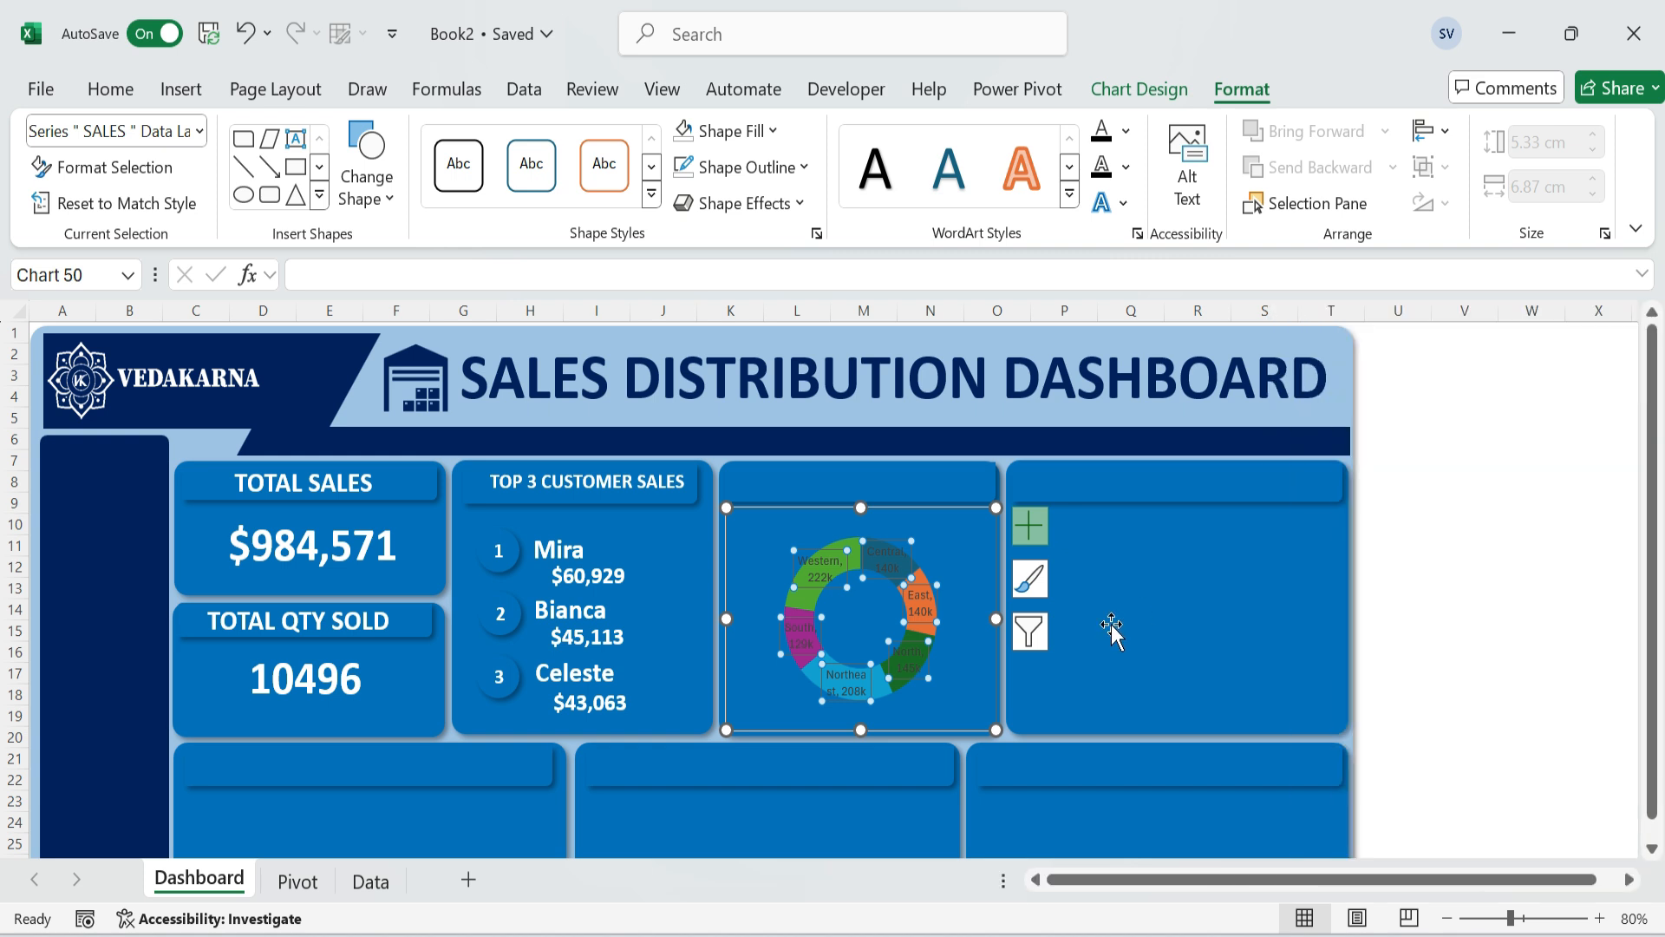
Enlarge the doughnut's plot area so the ring nearly fills the height of the chart.
click(858, 618)
drag(784, 536, 759, 510)
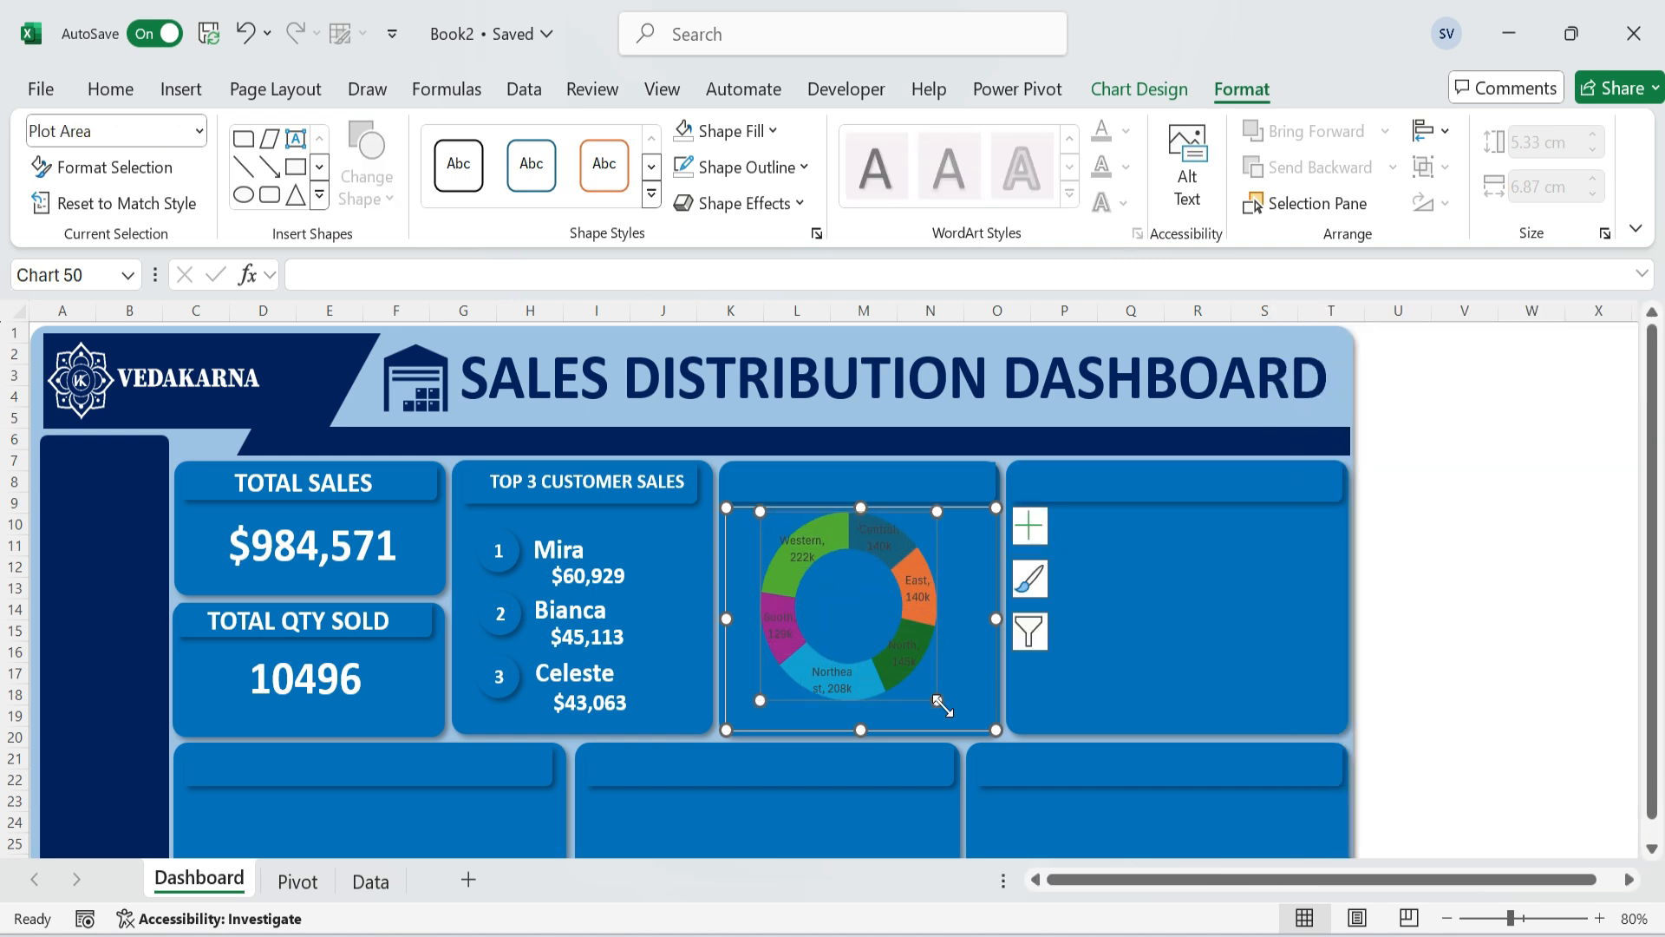
drag(937, 700, 960, 724)
Remove the outline around the doughnut's chart area.
click(993, 550)
click(802, 167)
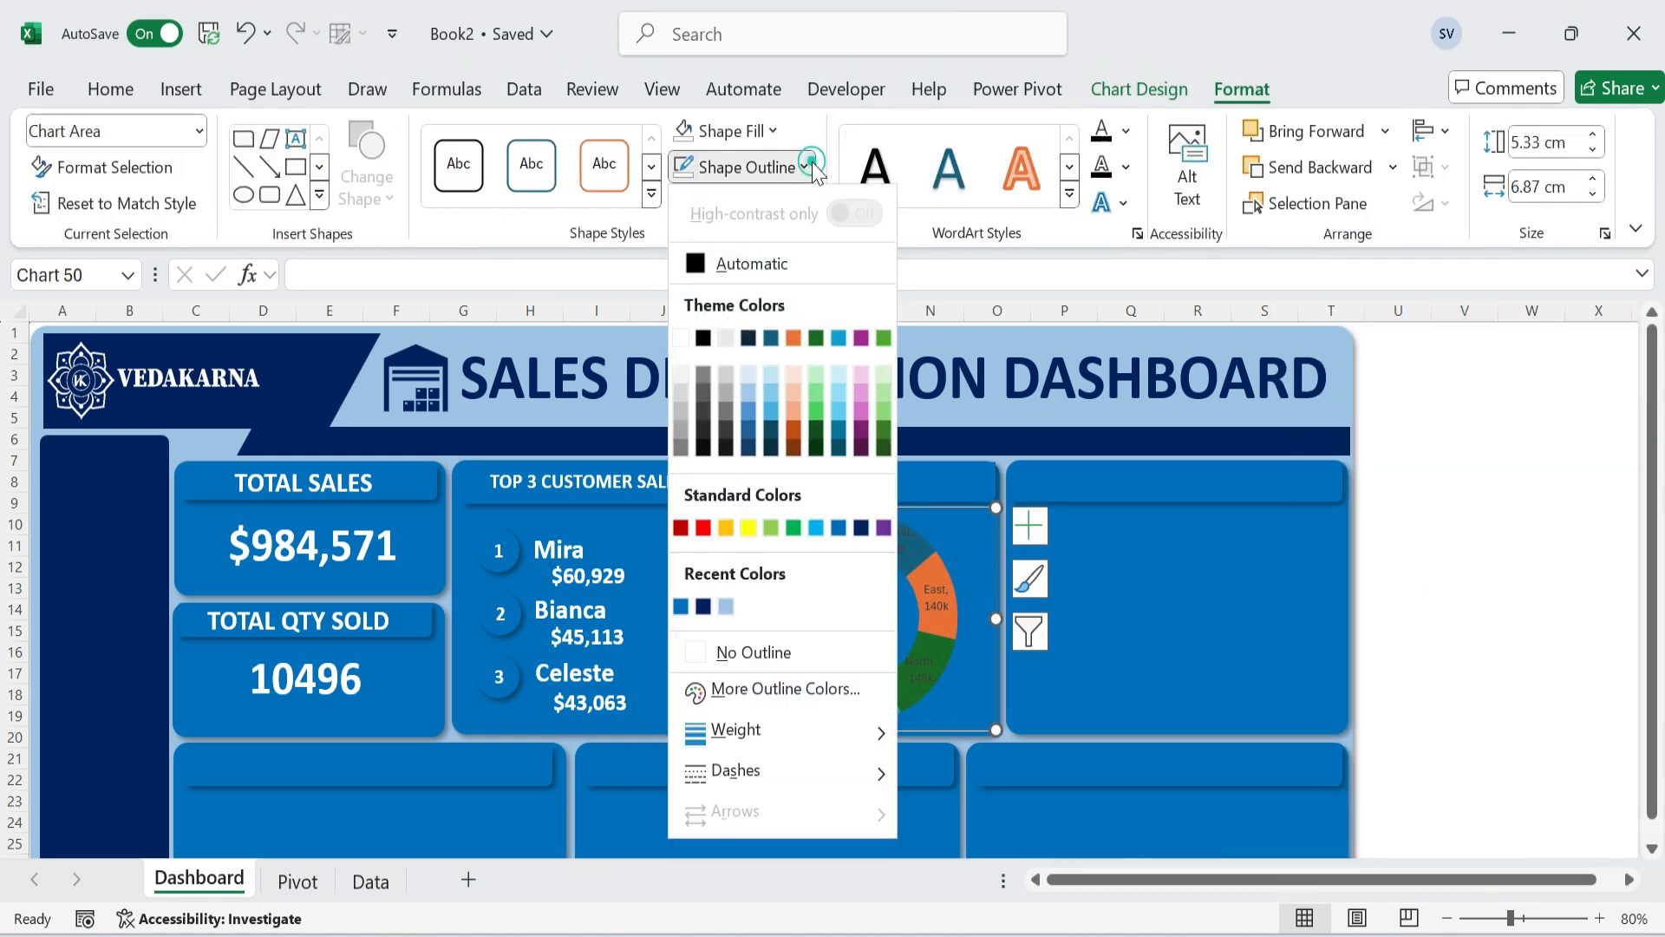
click(740, 650)
click(1504, 605)
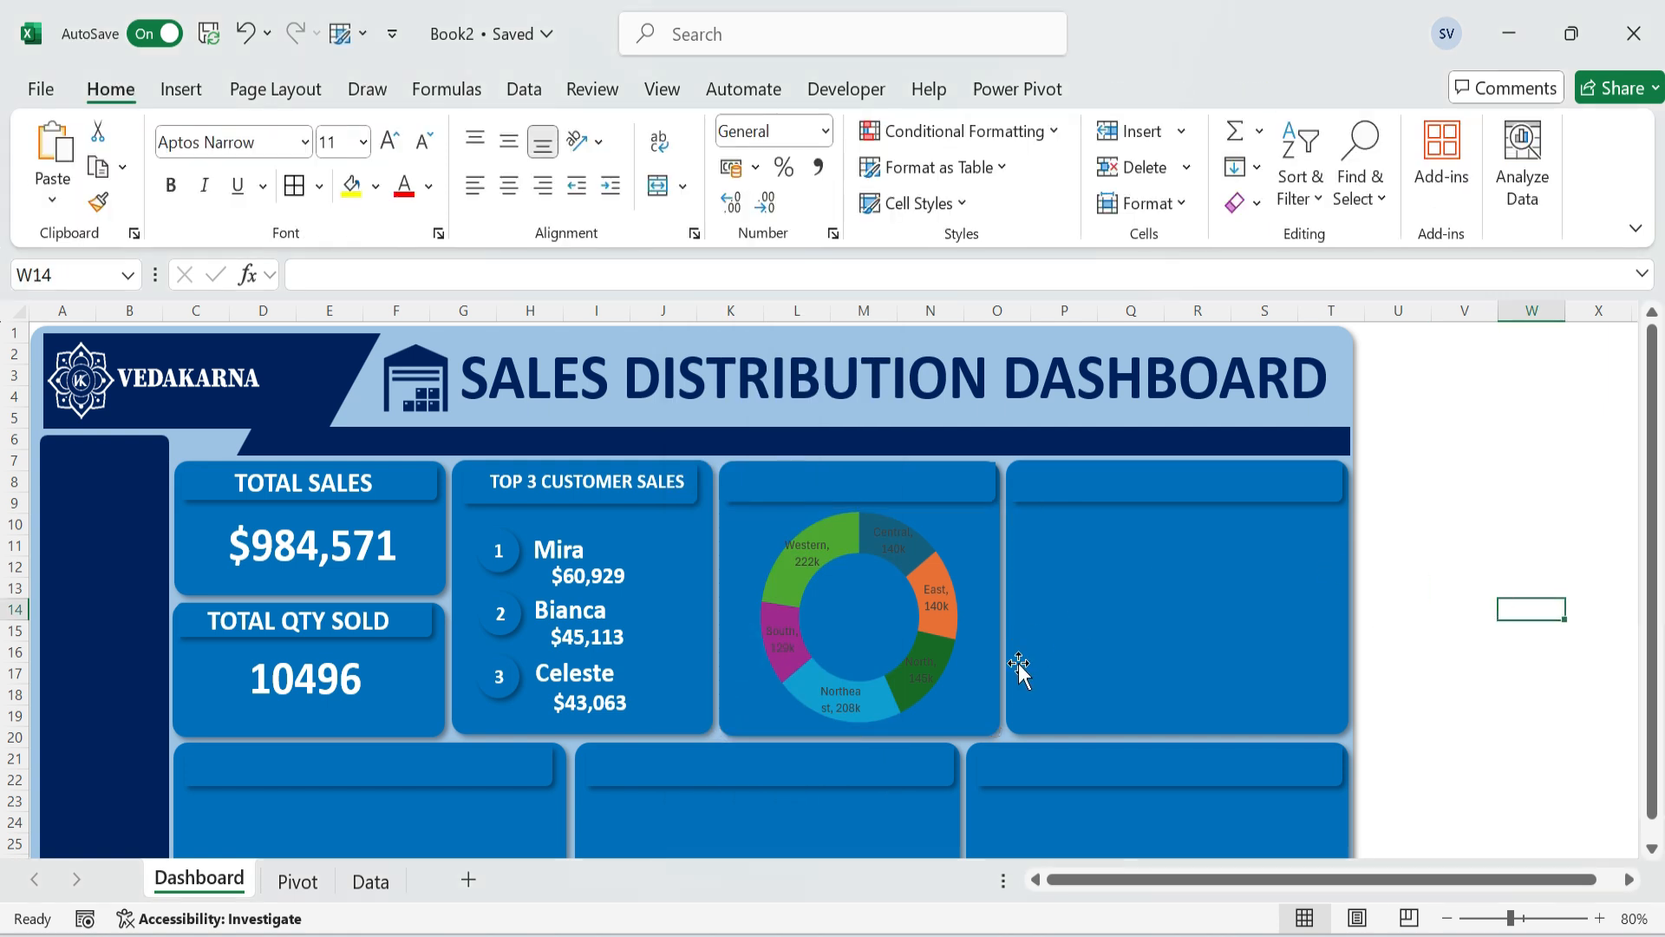
Fill only the North slice of the doughnut chart with medium grey.
click(944, 652)
click(944, 652)
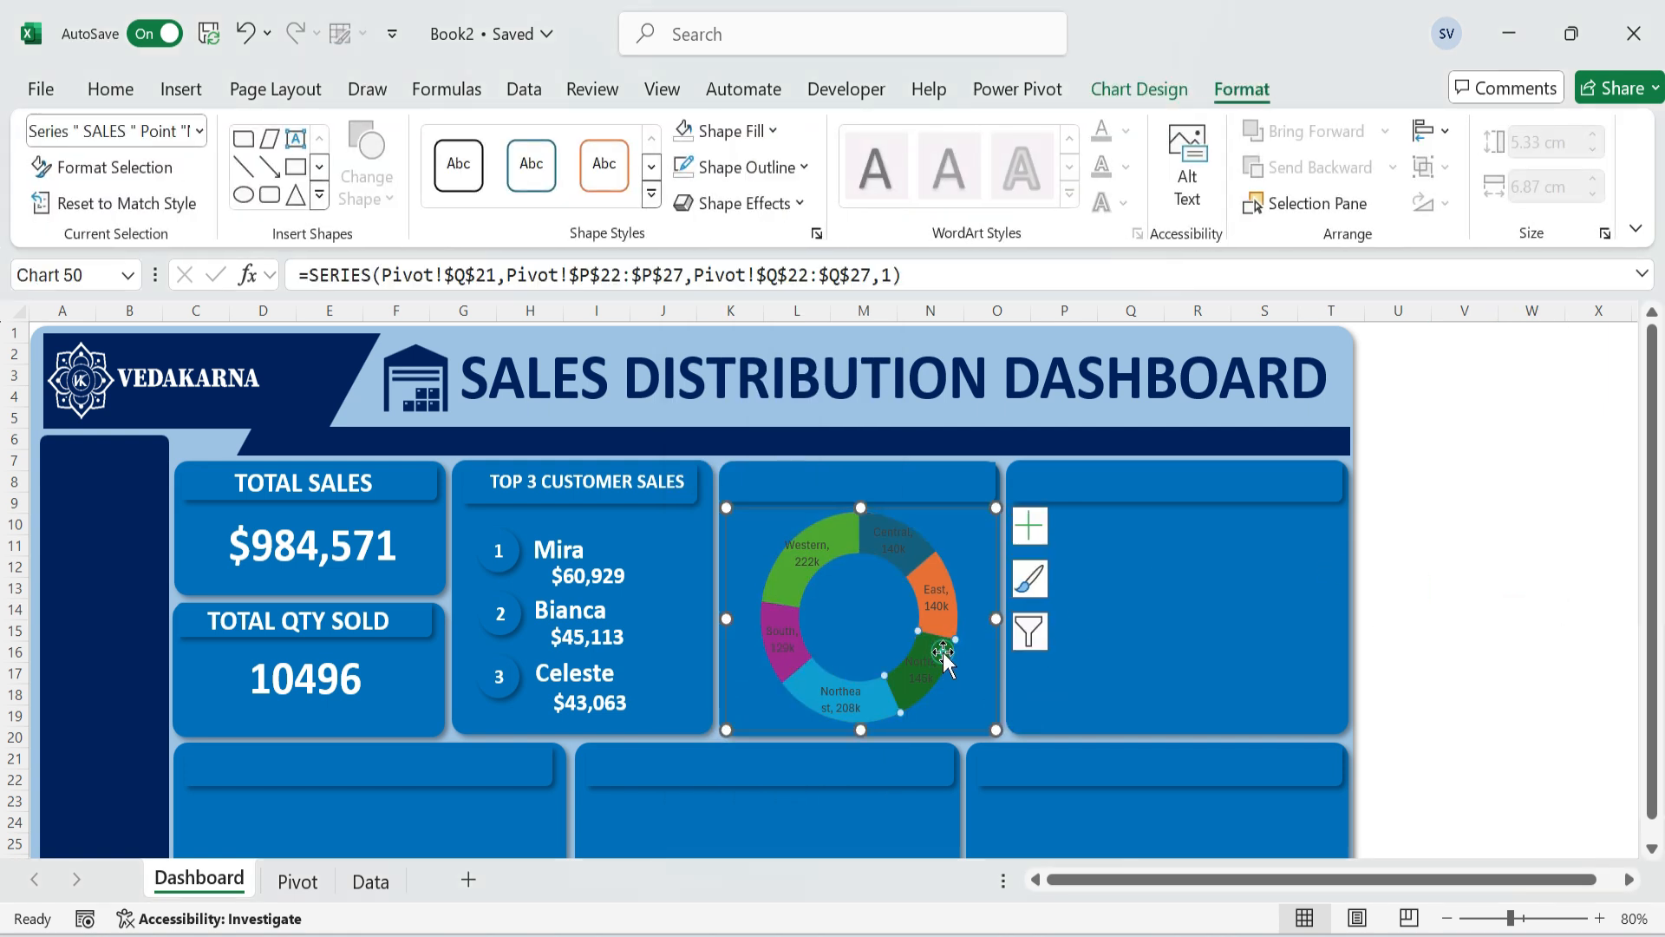
click(108, 89)
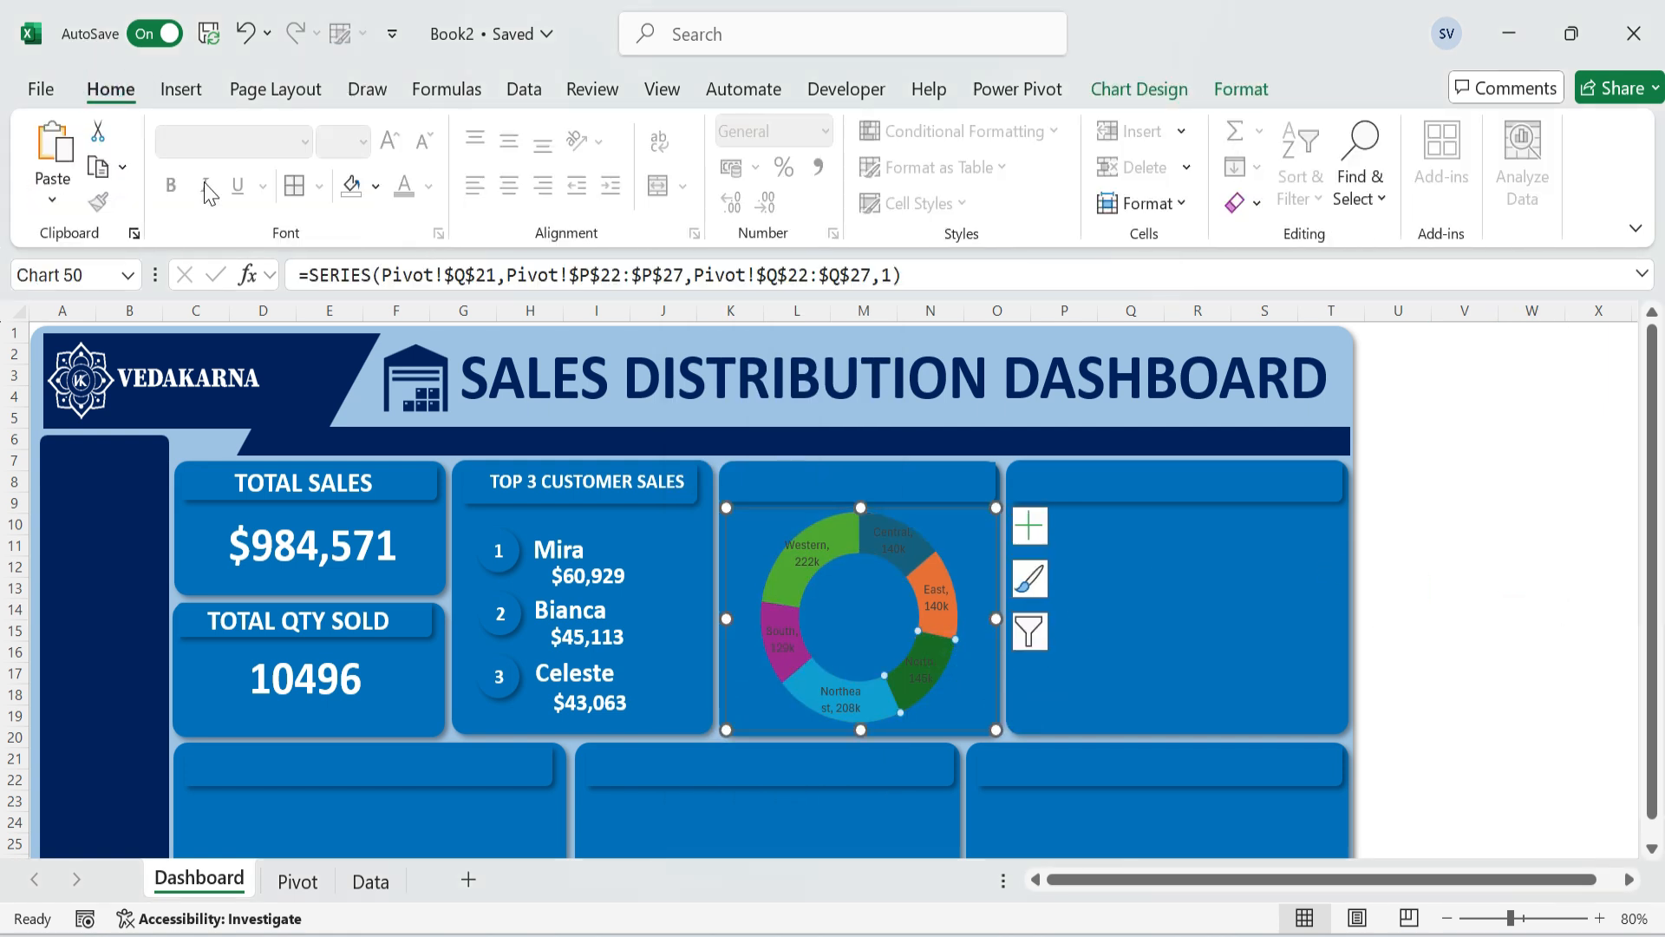
click(377, 185)
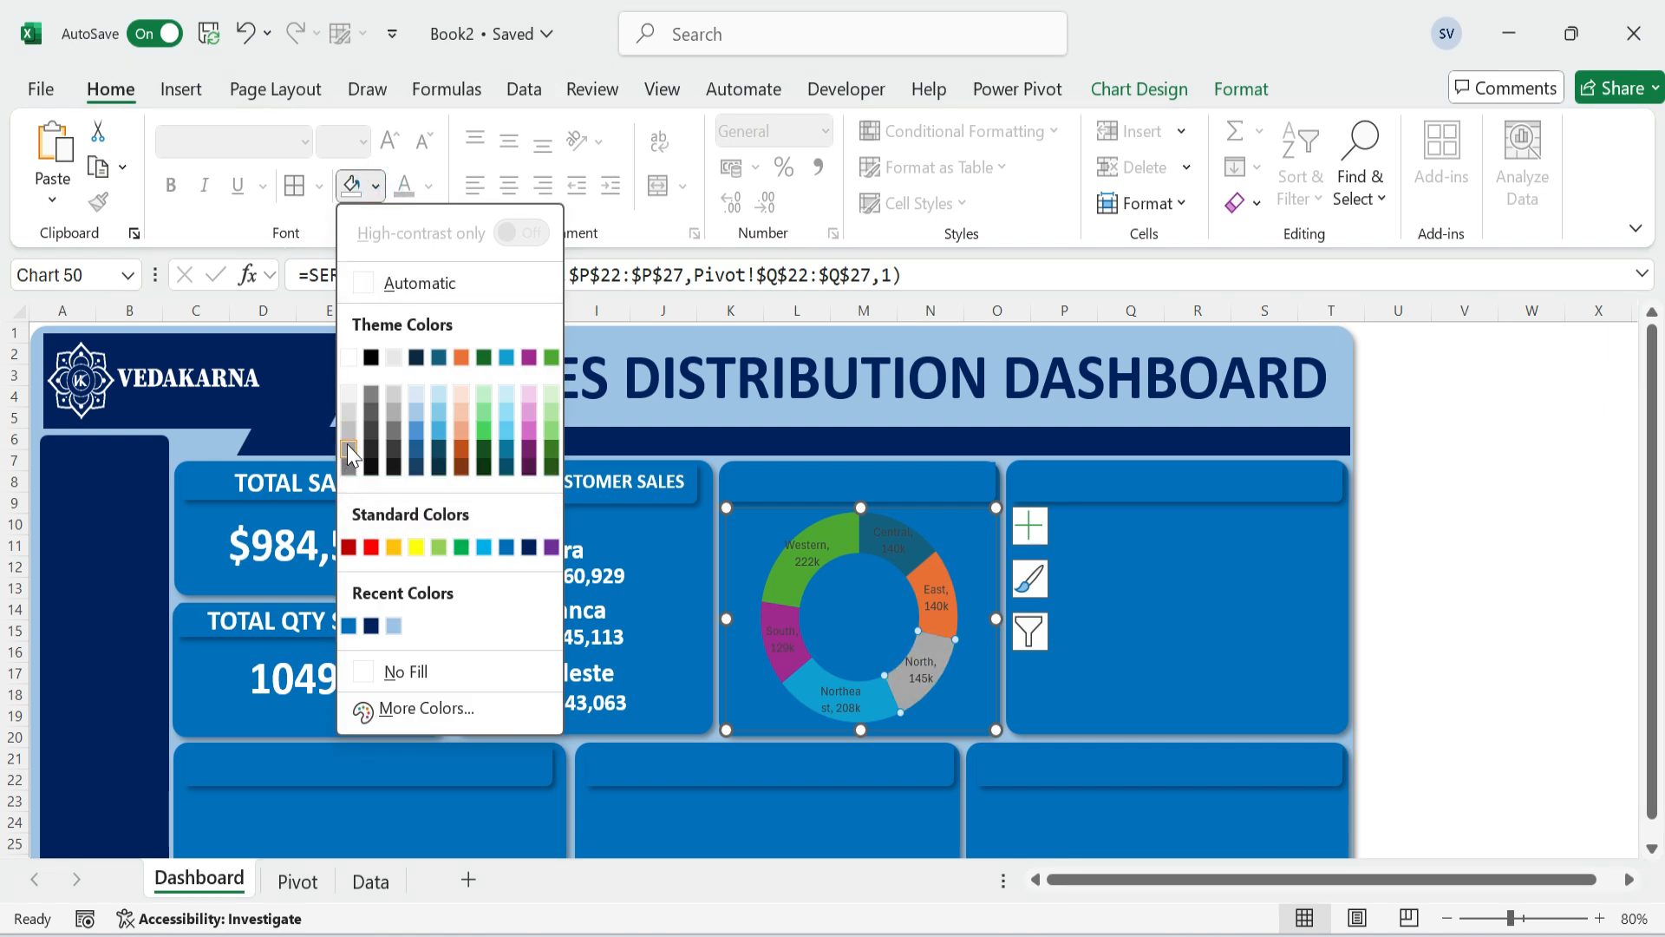
click(347, 438)
Fill the Northeast slice of the doughnut chart with White, Background 1, Darker 25%.
double_click(881, 710)
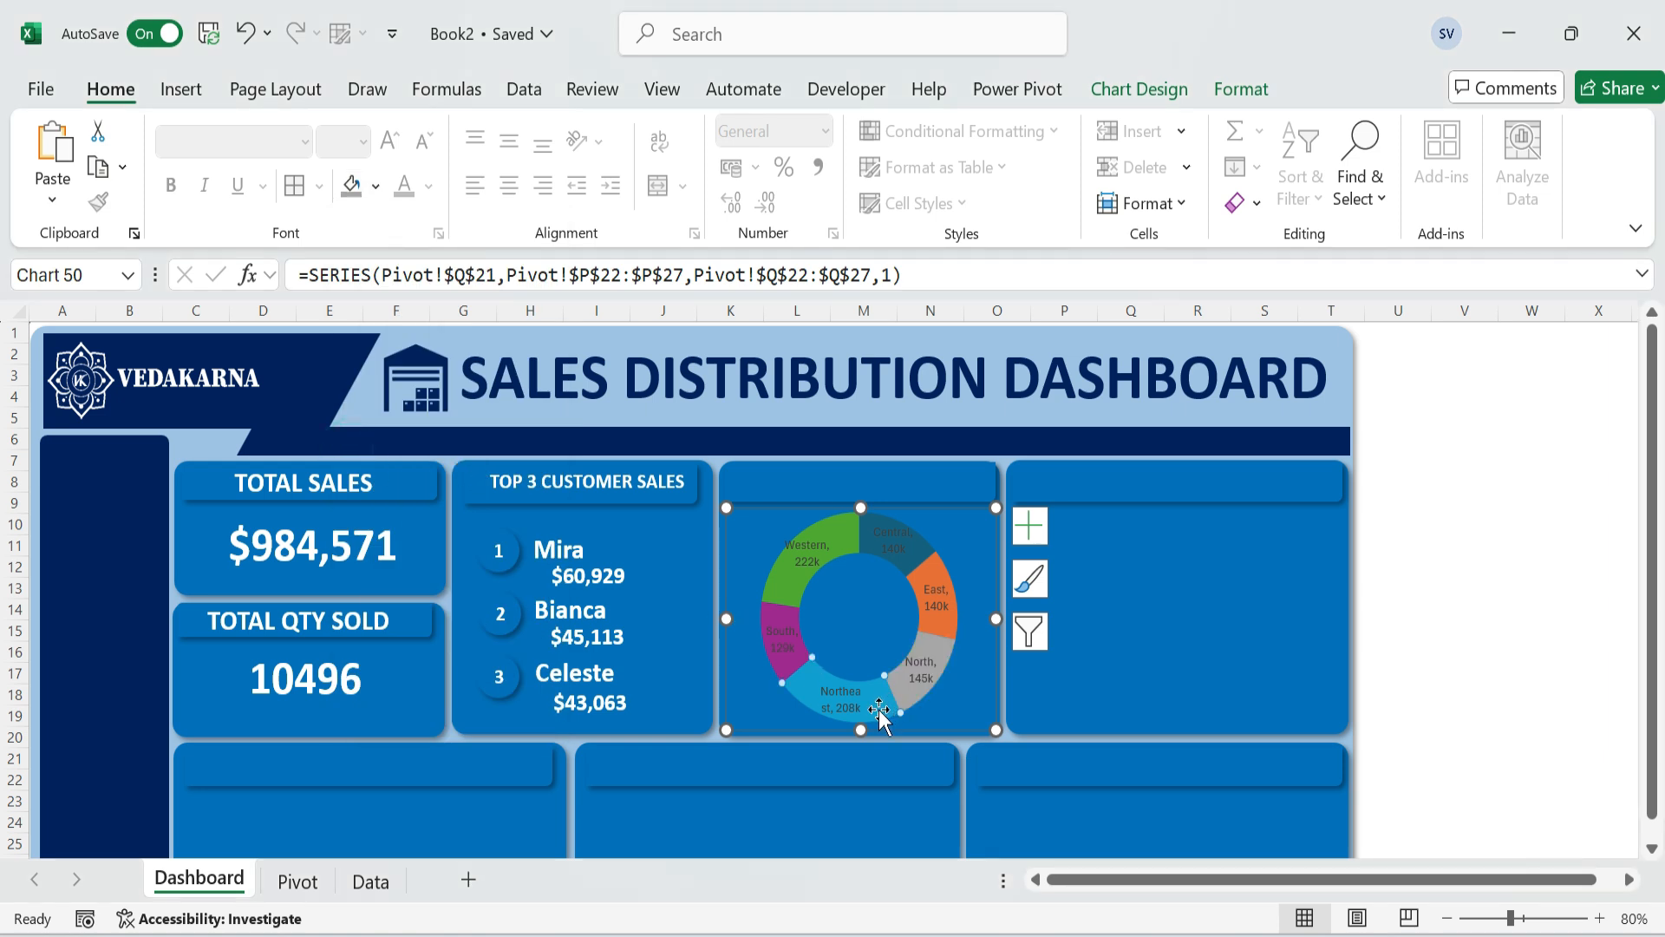
click(111, 89)
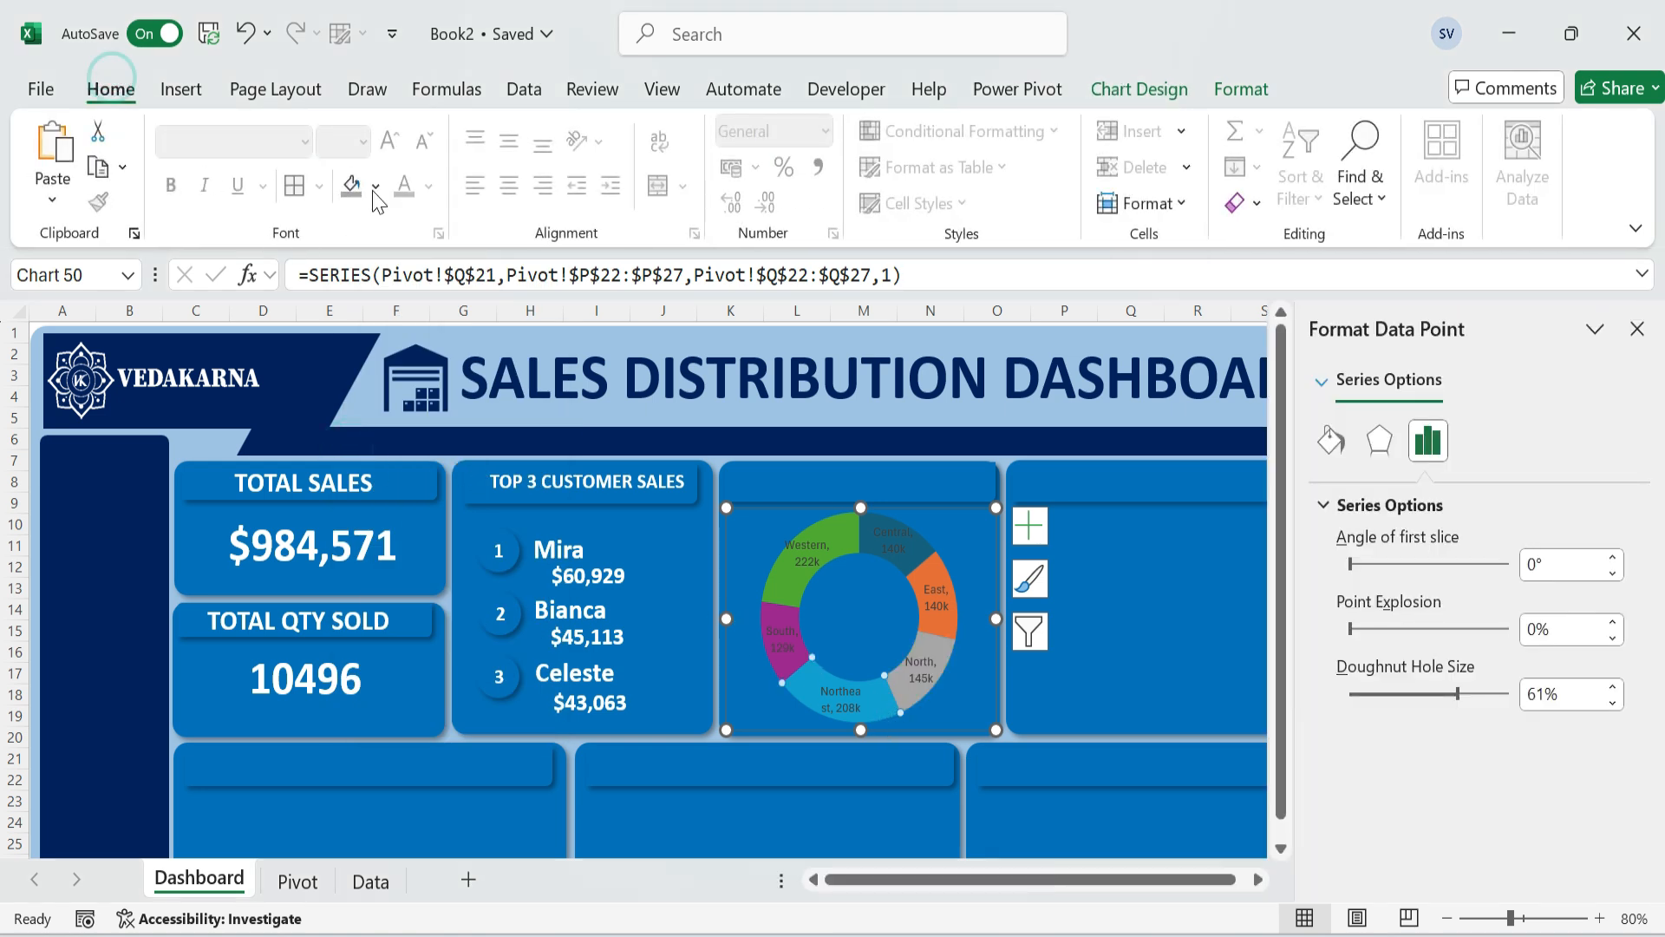
click(375, 185)
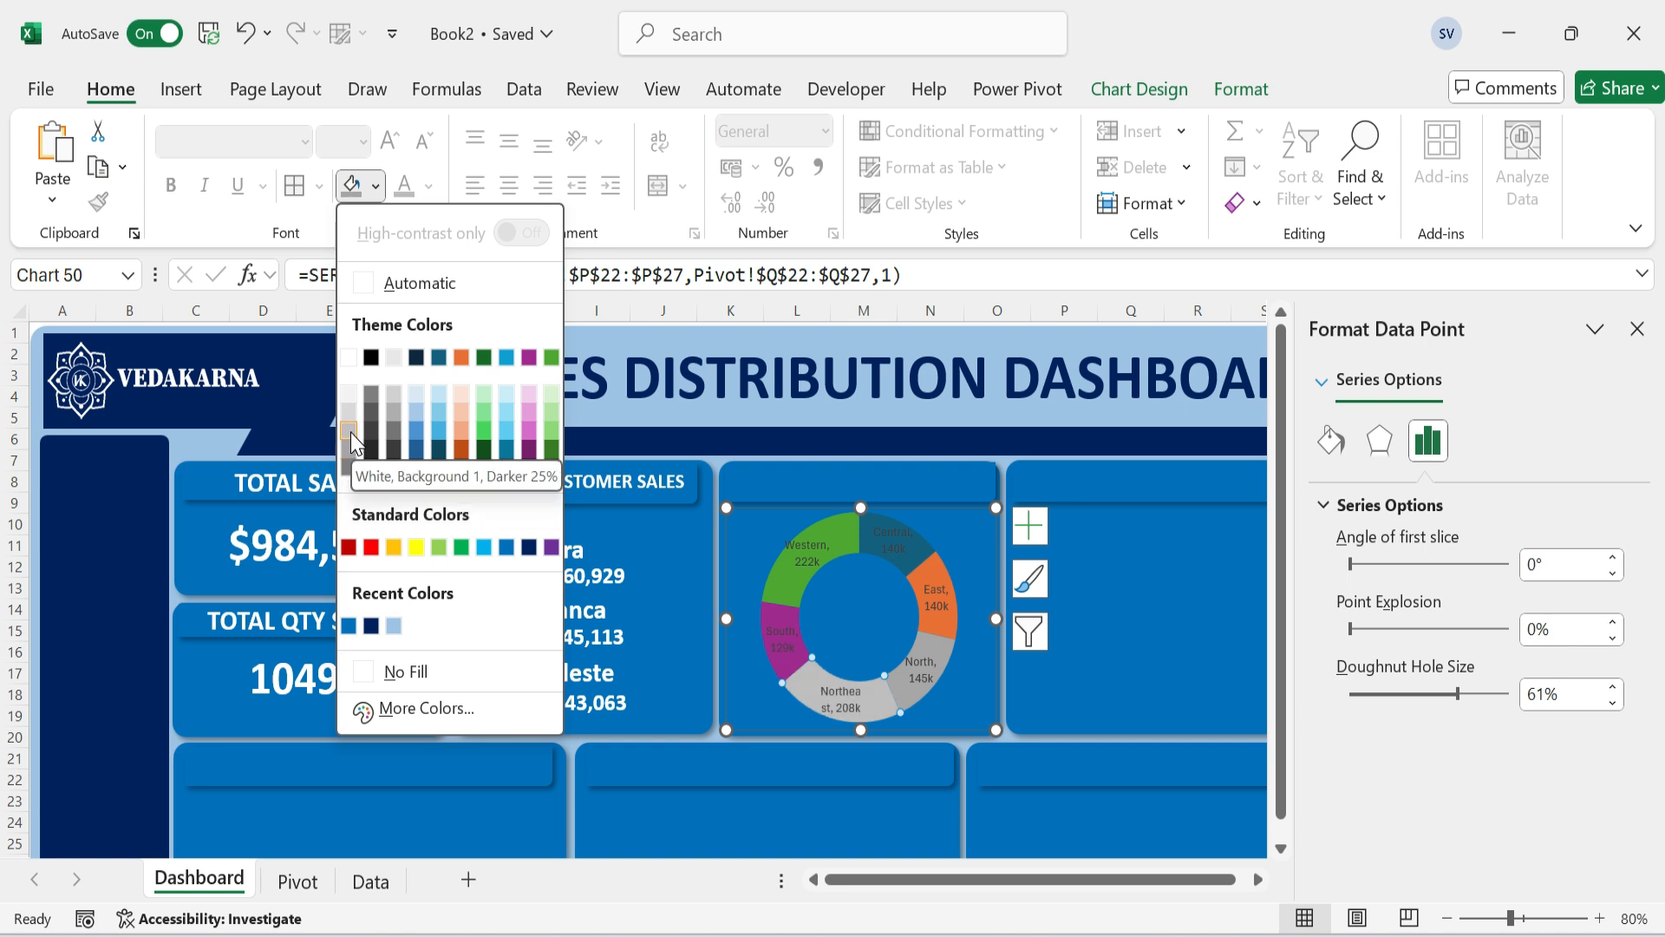
click(350, 449)
Fill the South slice with White, Background 1, Darker 15% and the Western slice with the lightest theme grey.
click(783, 664)
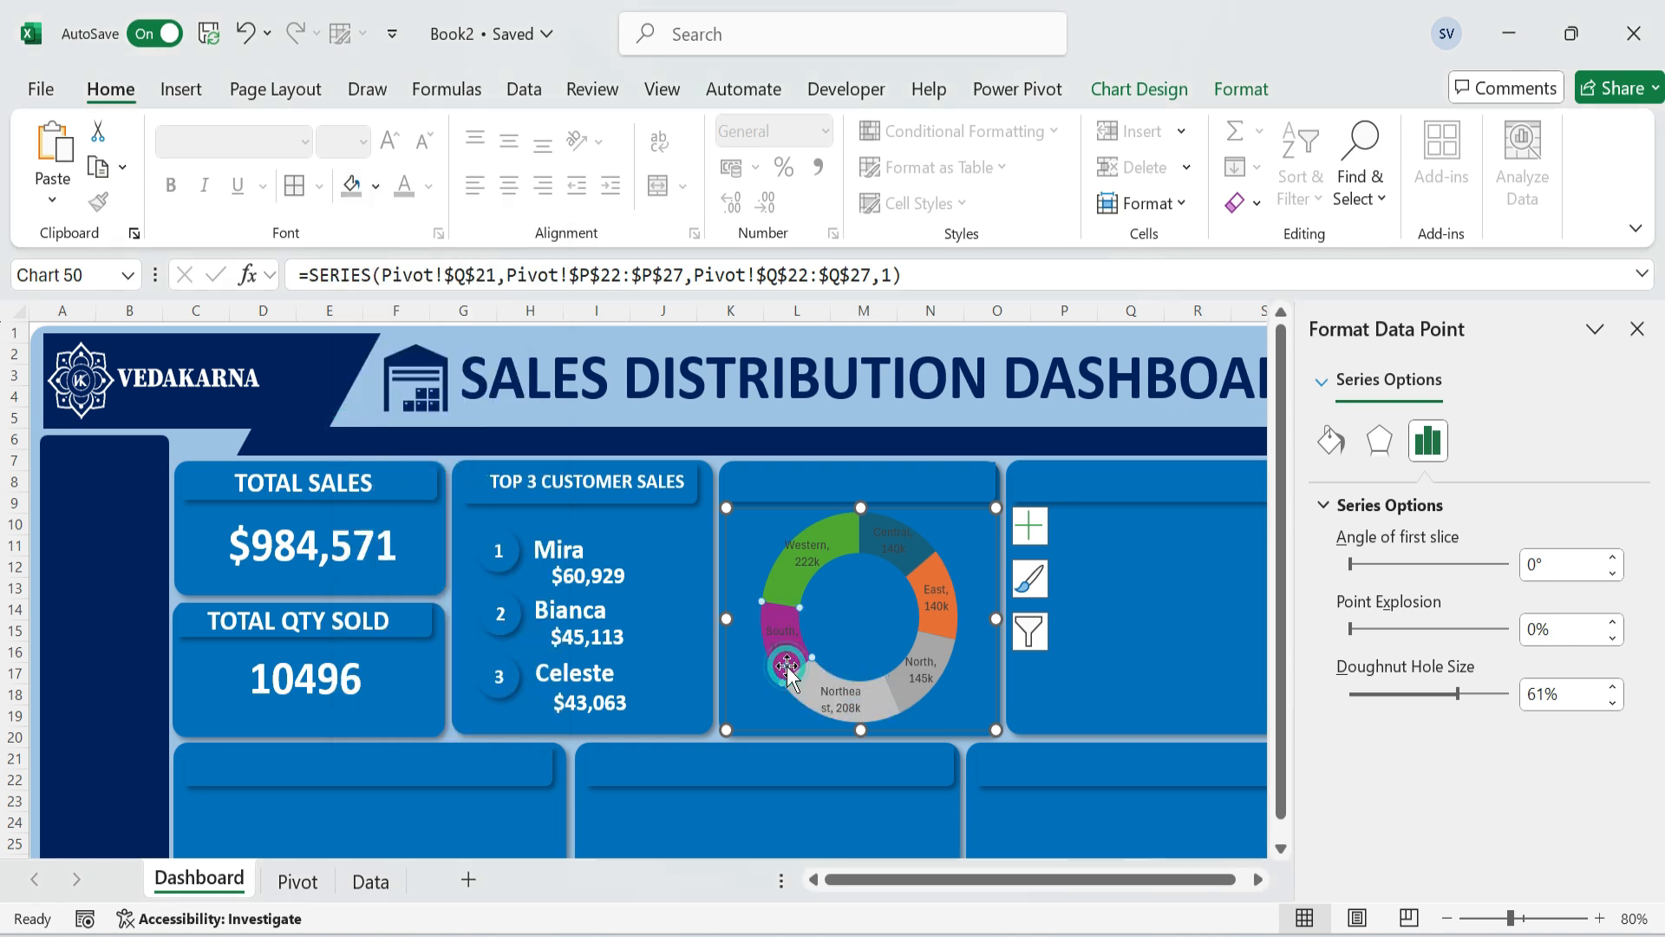
click(375, 186)
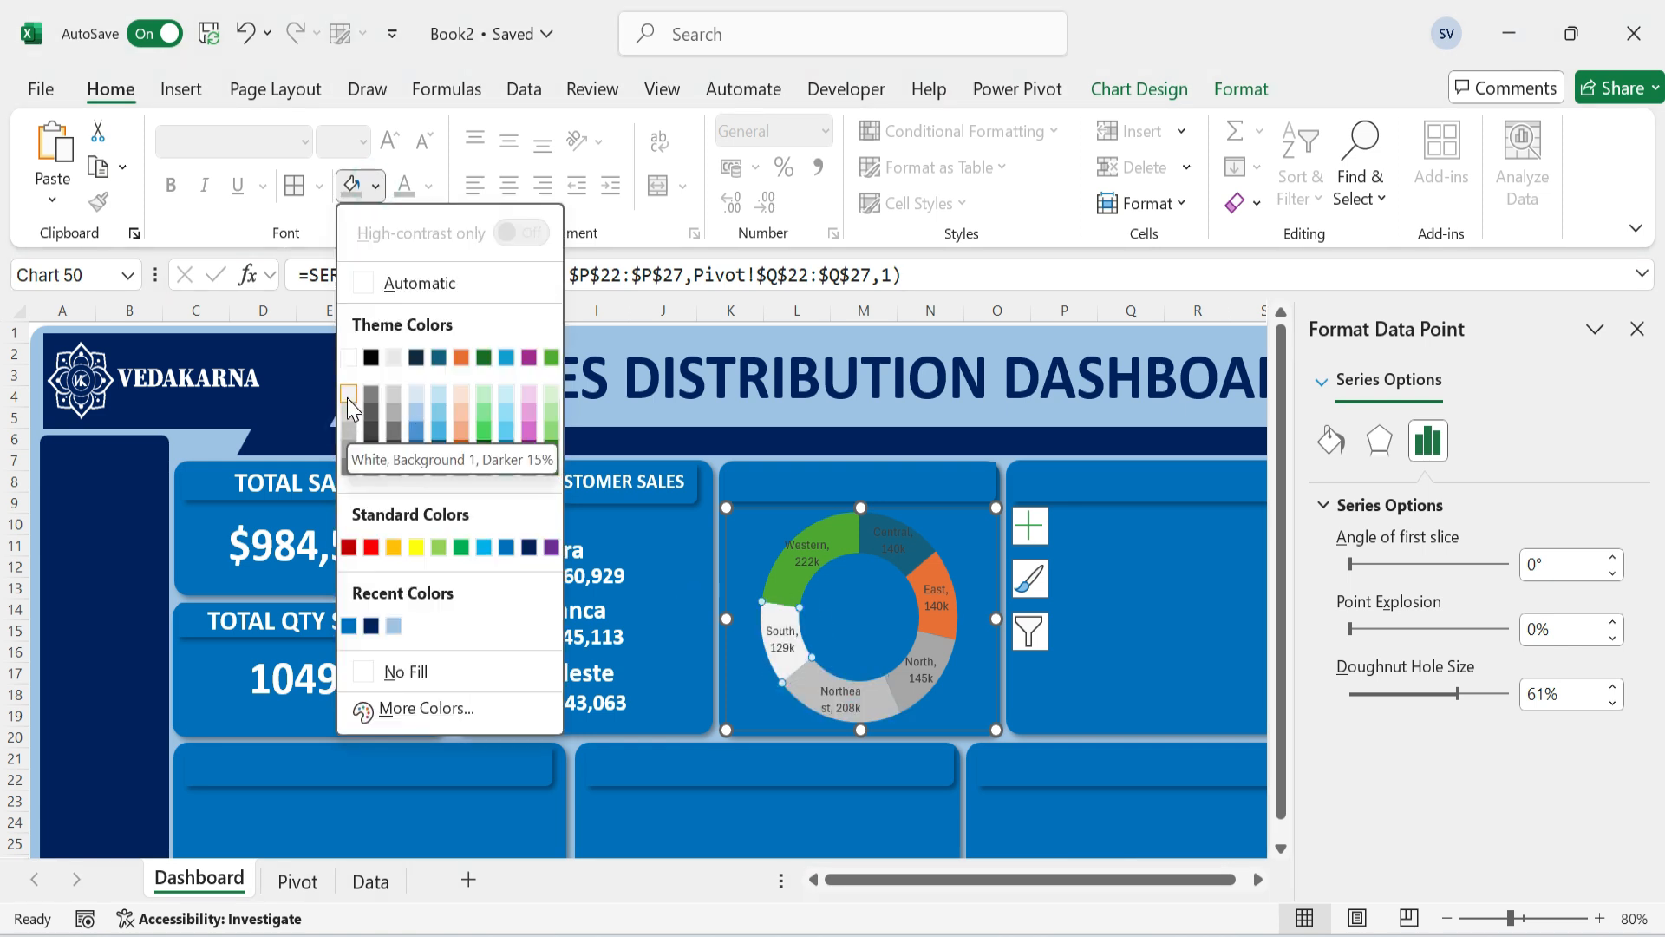
click(350, 420)
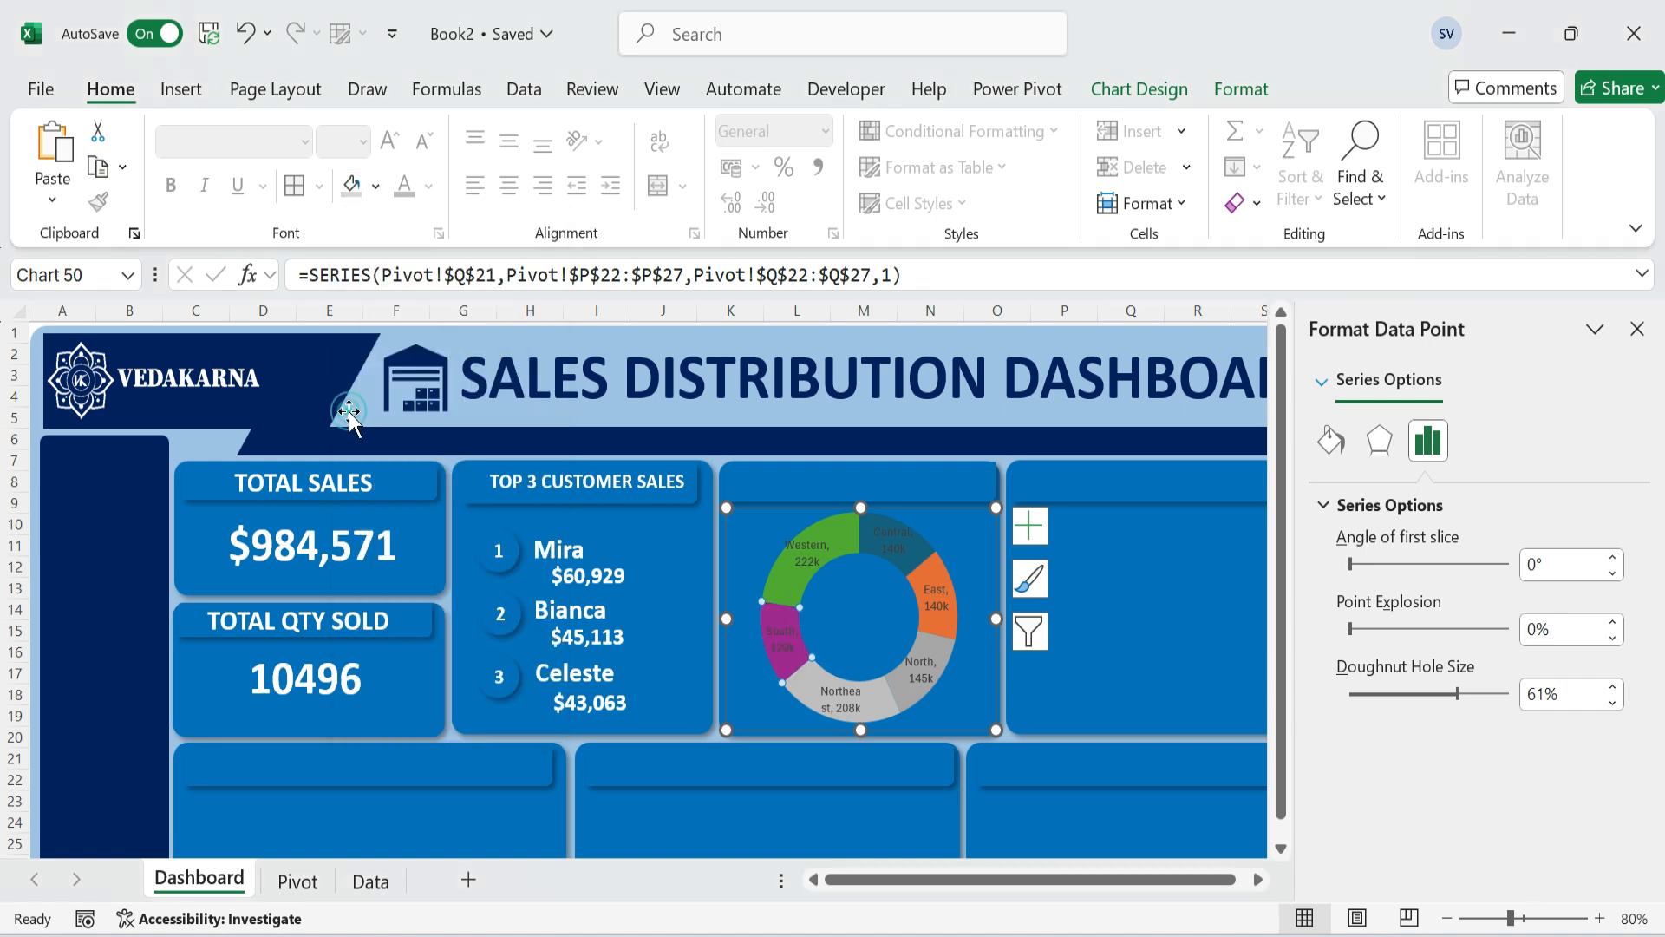
click(375, 185)
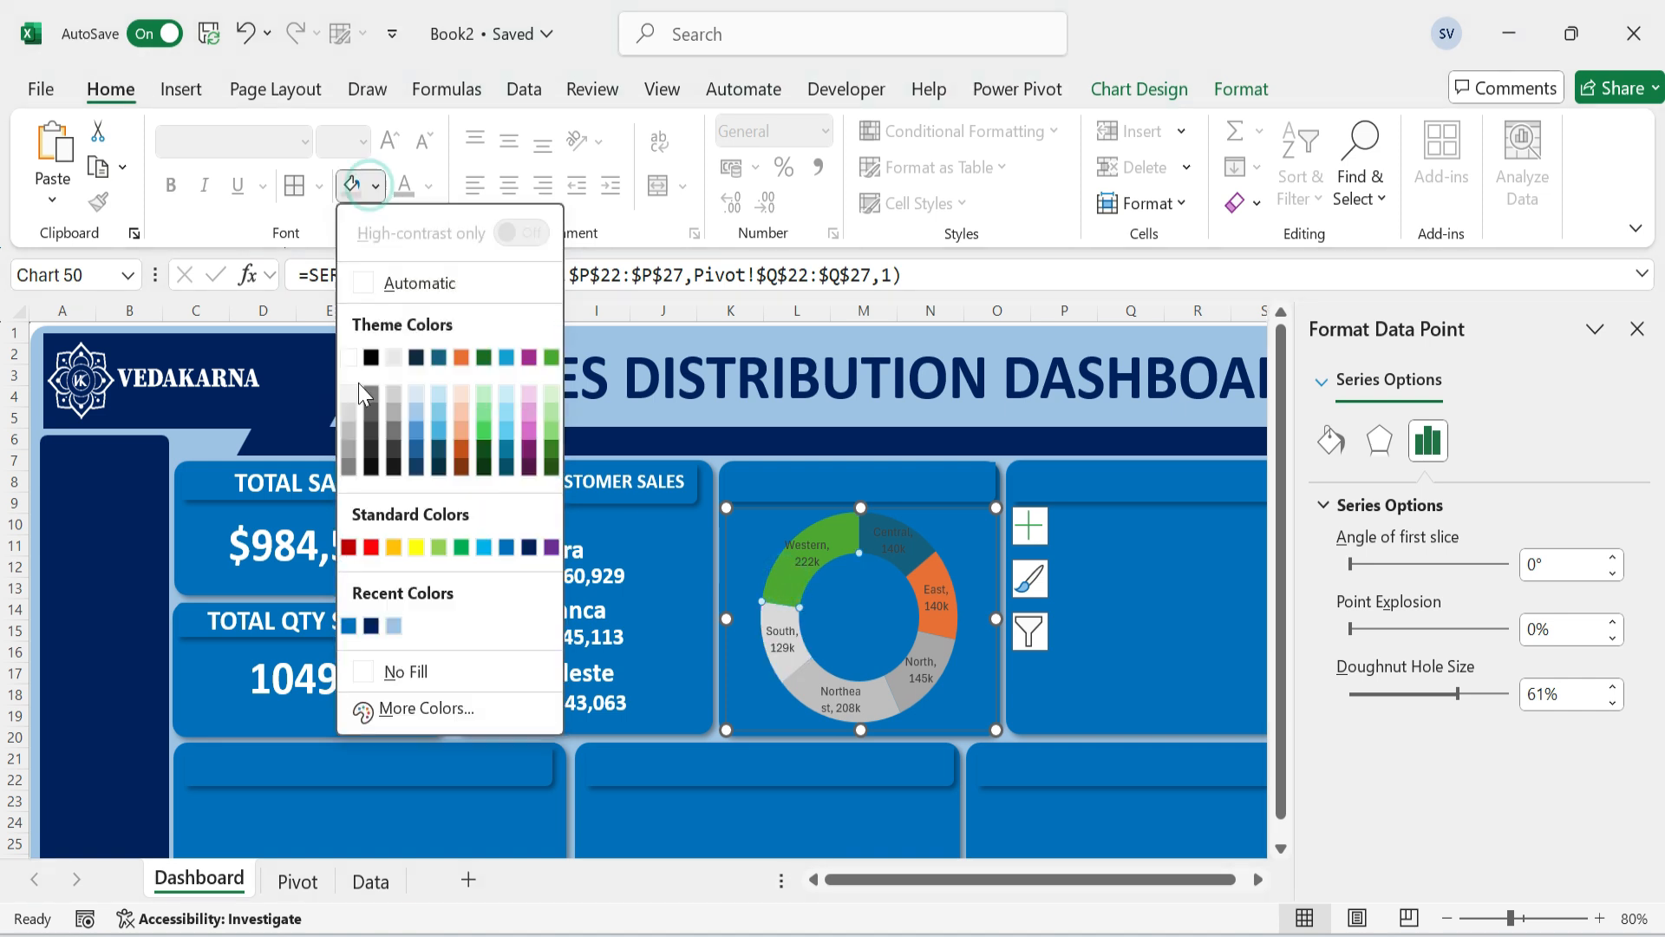
click(347, 392)
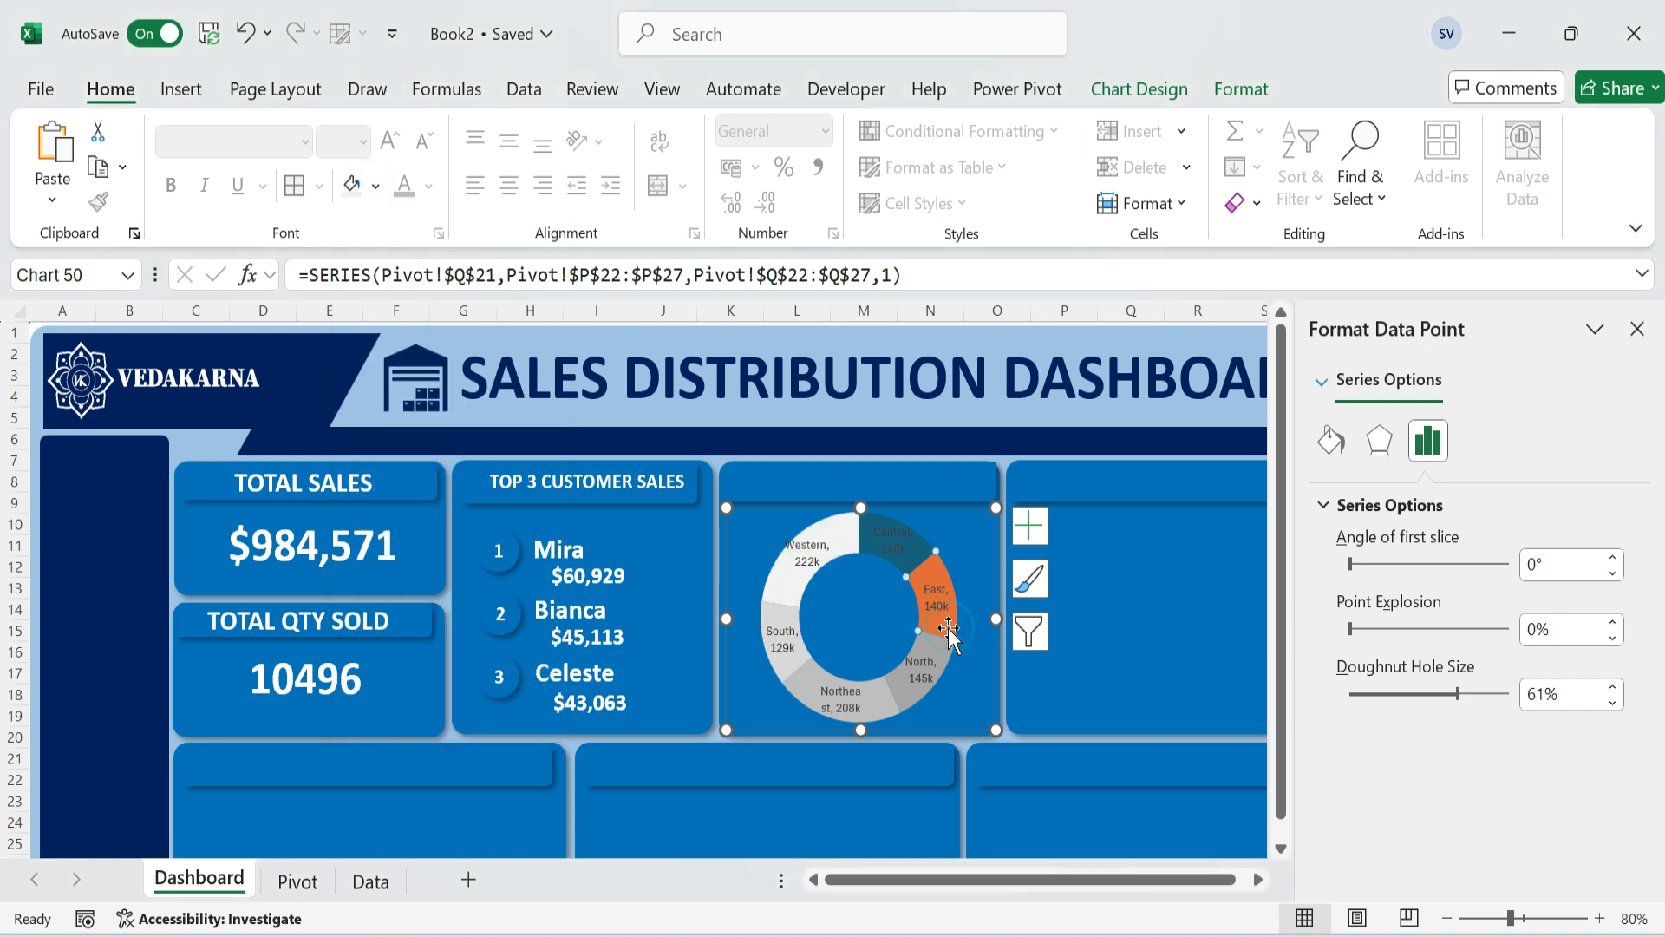
Fill the East slice of the doughnut chart with the custom colour #FFE699.
click(376, 185)
click(1241, 90)
click(785, 137)
click(764, 651)
click(1045, 351)
triple_click(1062, 692)
key(BackSpace)
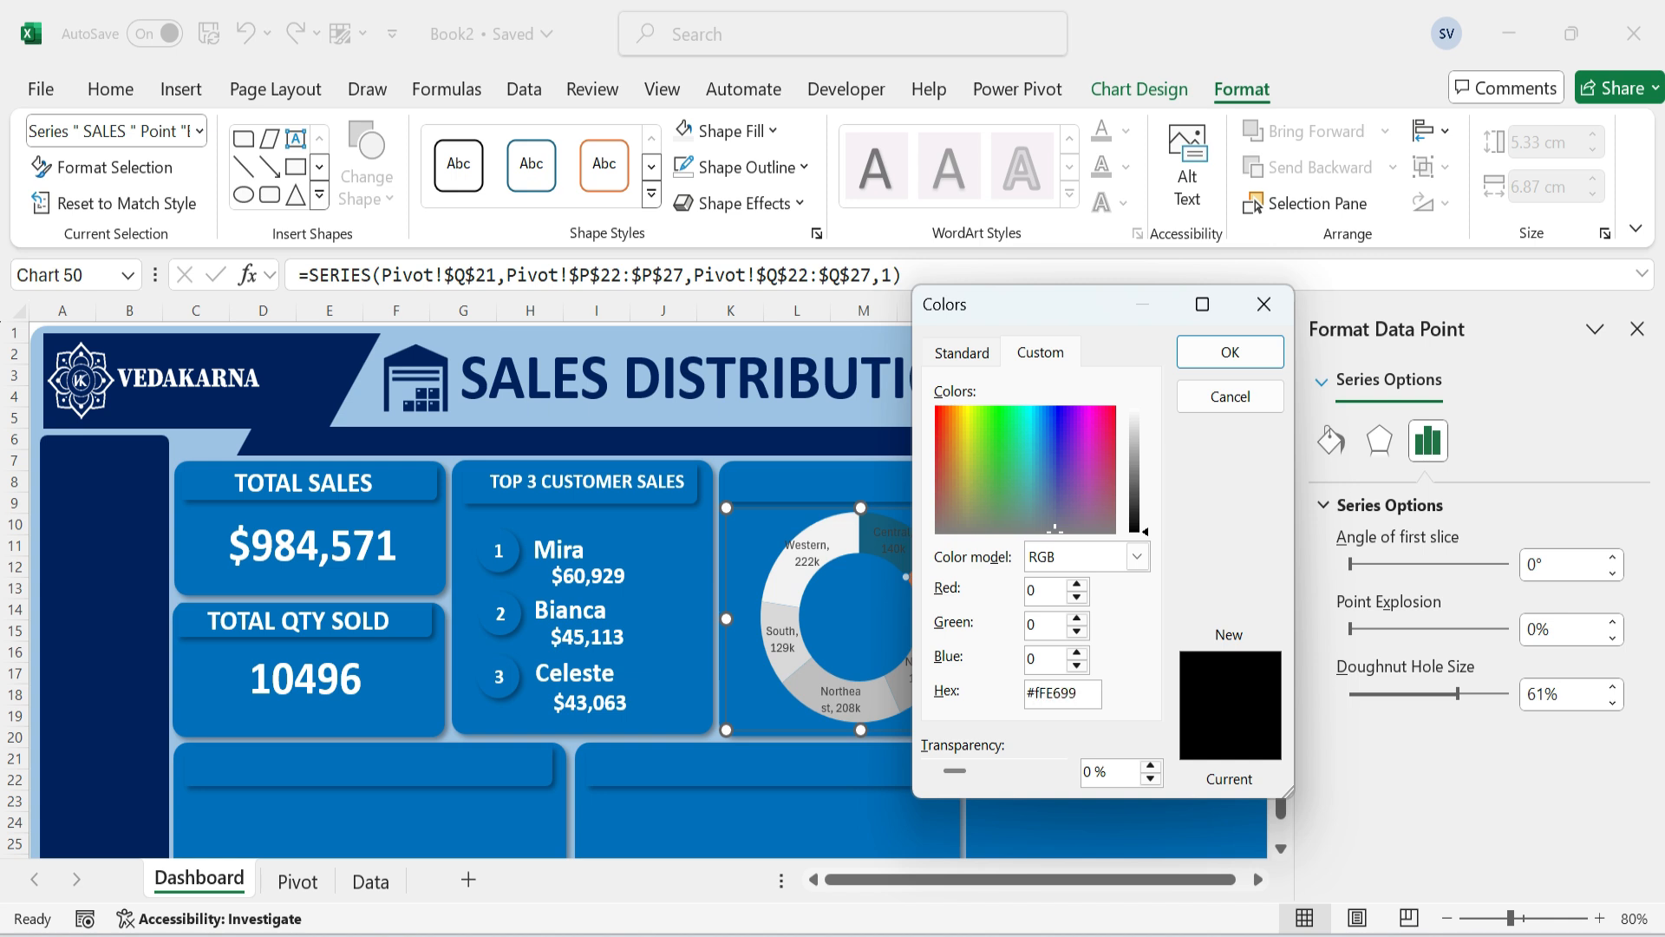
text(#fFE699)
key(Return)
Fill only the Central slice of the doughnut chart with a custom pale green.
click(789, 646)
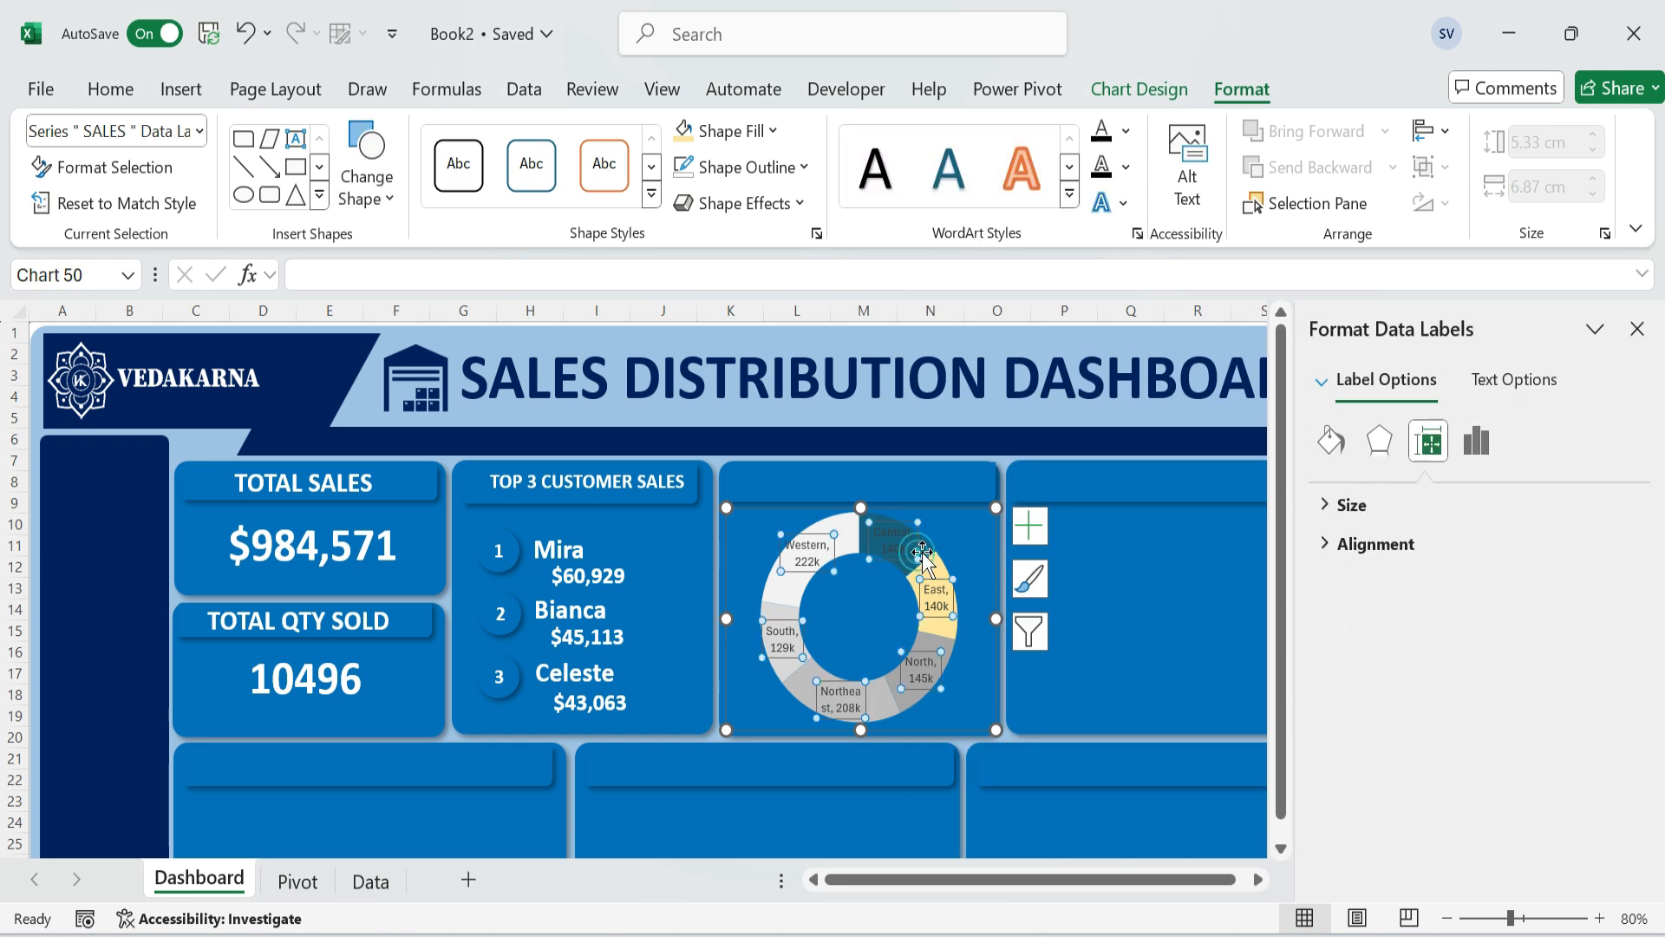
click(926, 547)
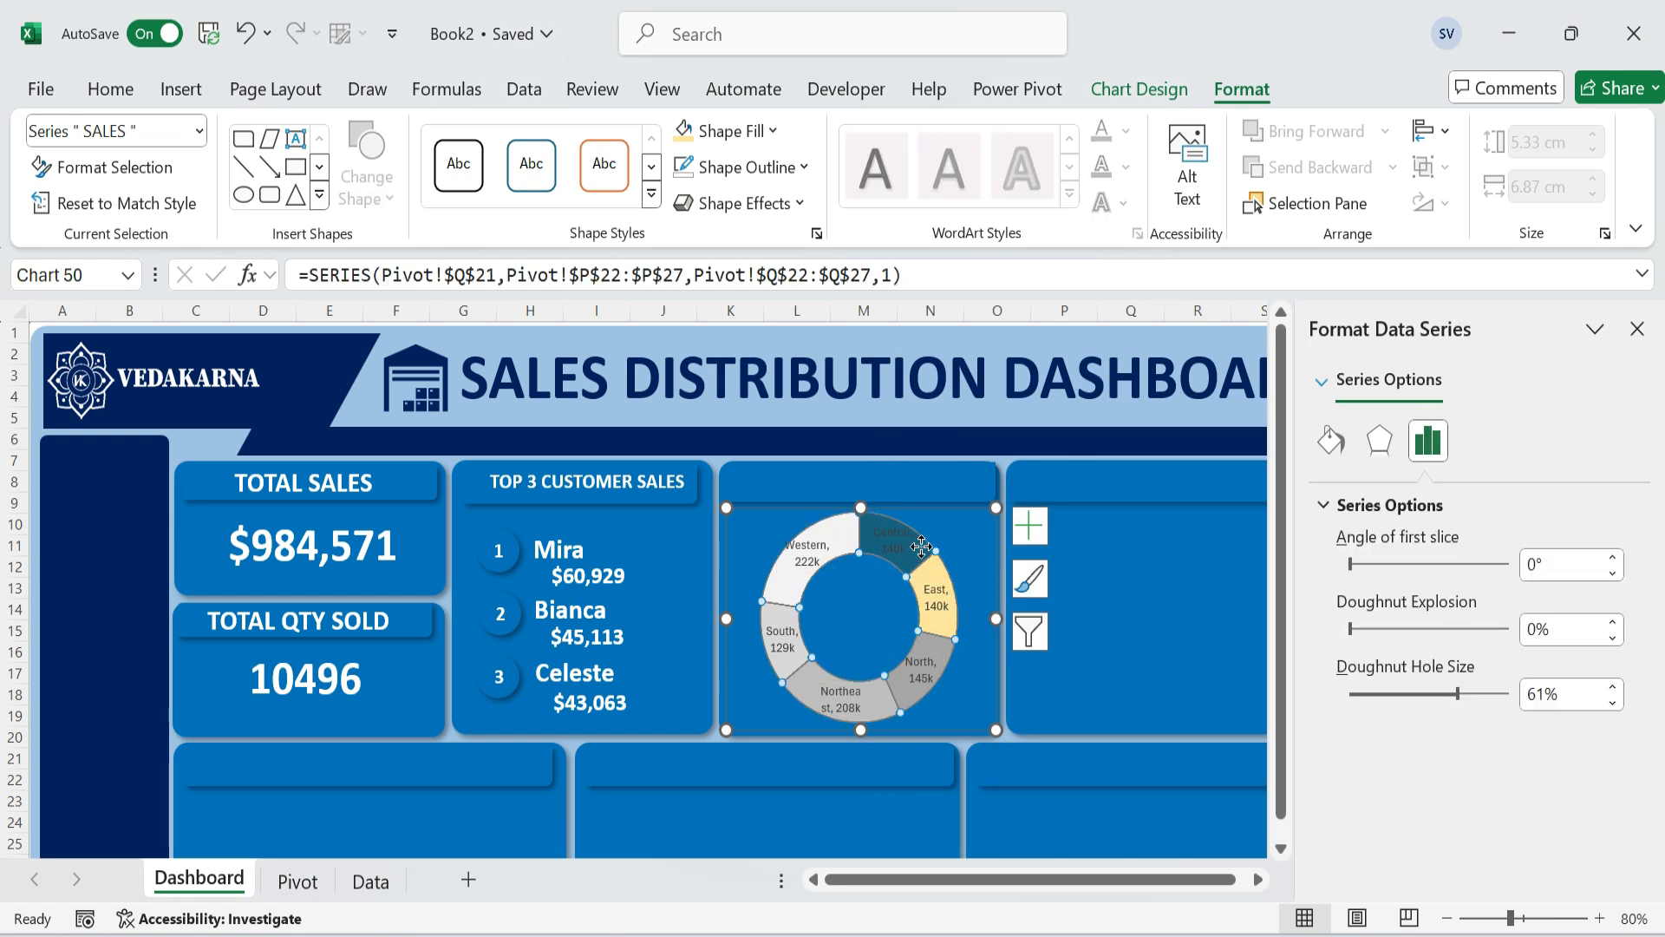
click(927, 546)
click(771, 131)
click(772, 652)
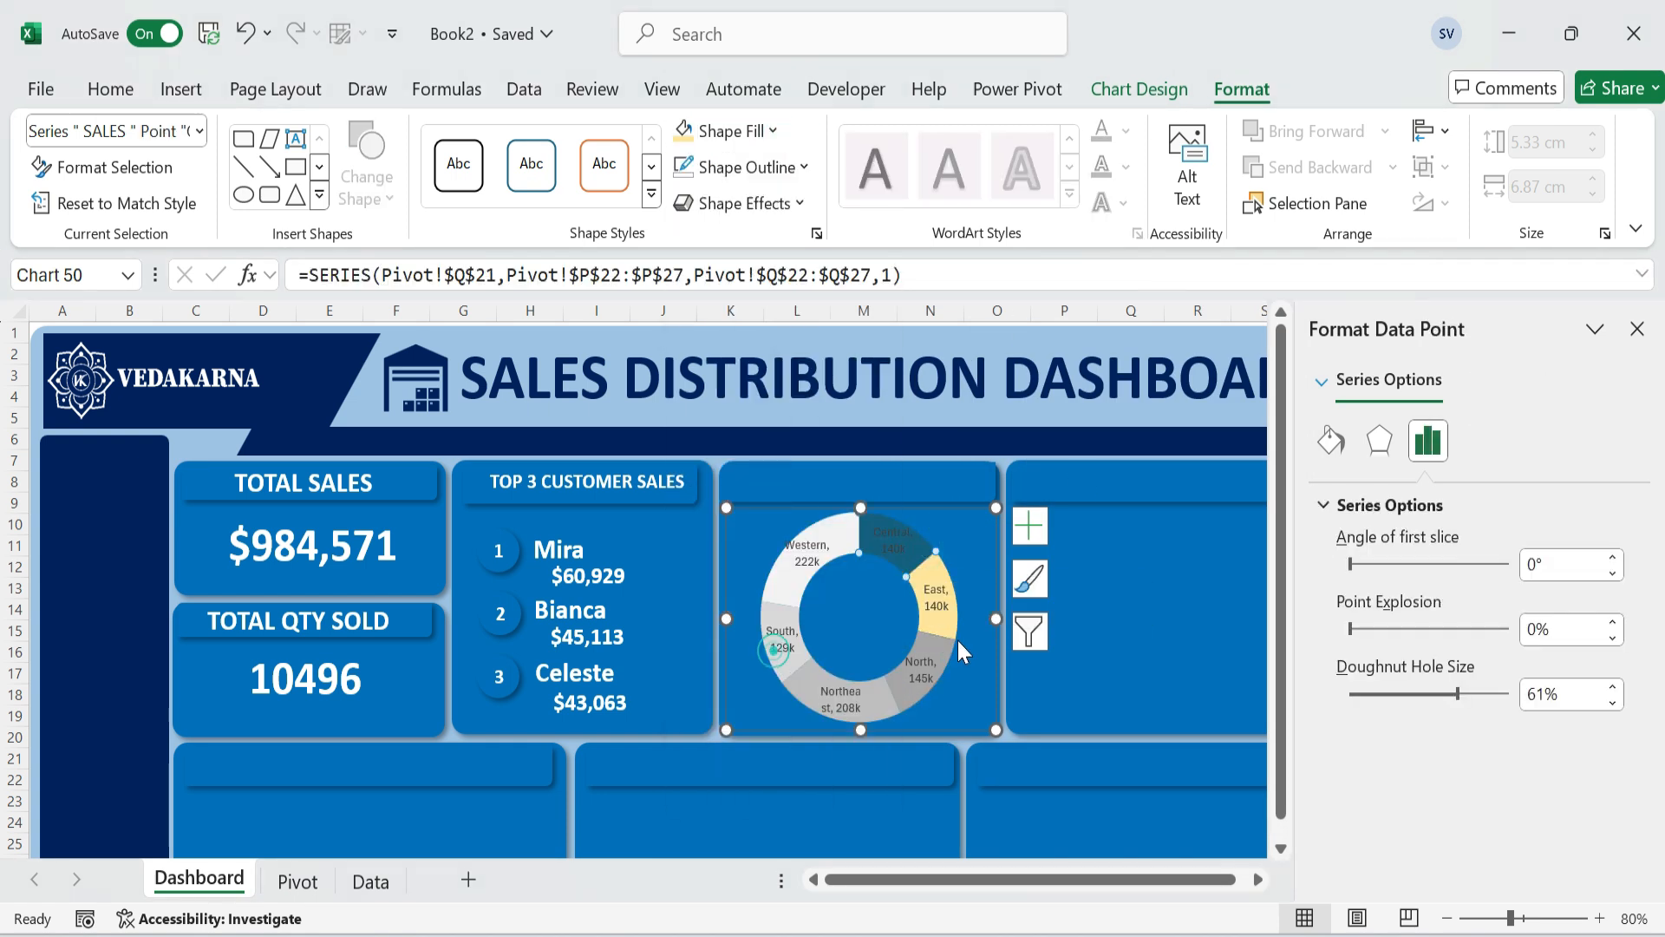
click(1054, 351)
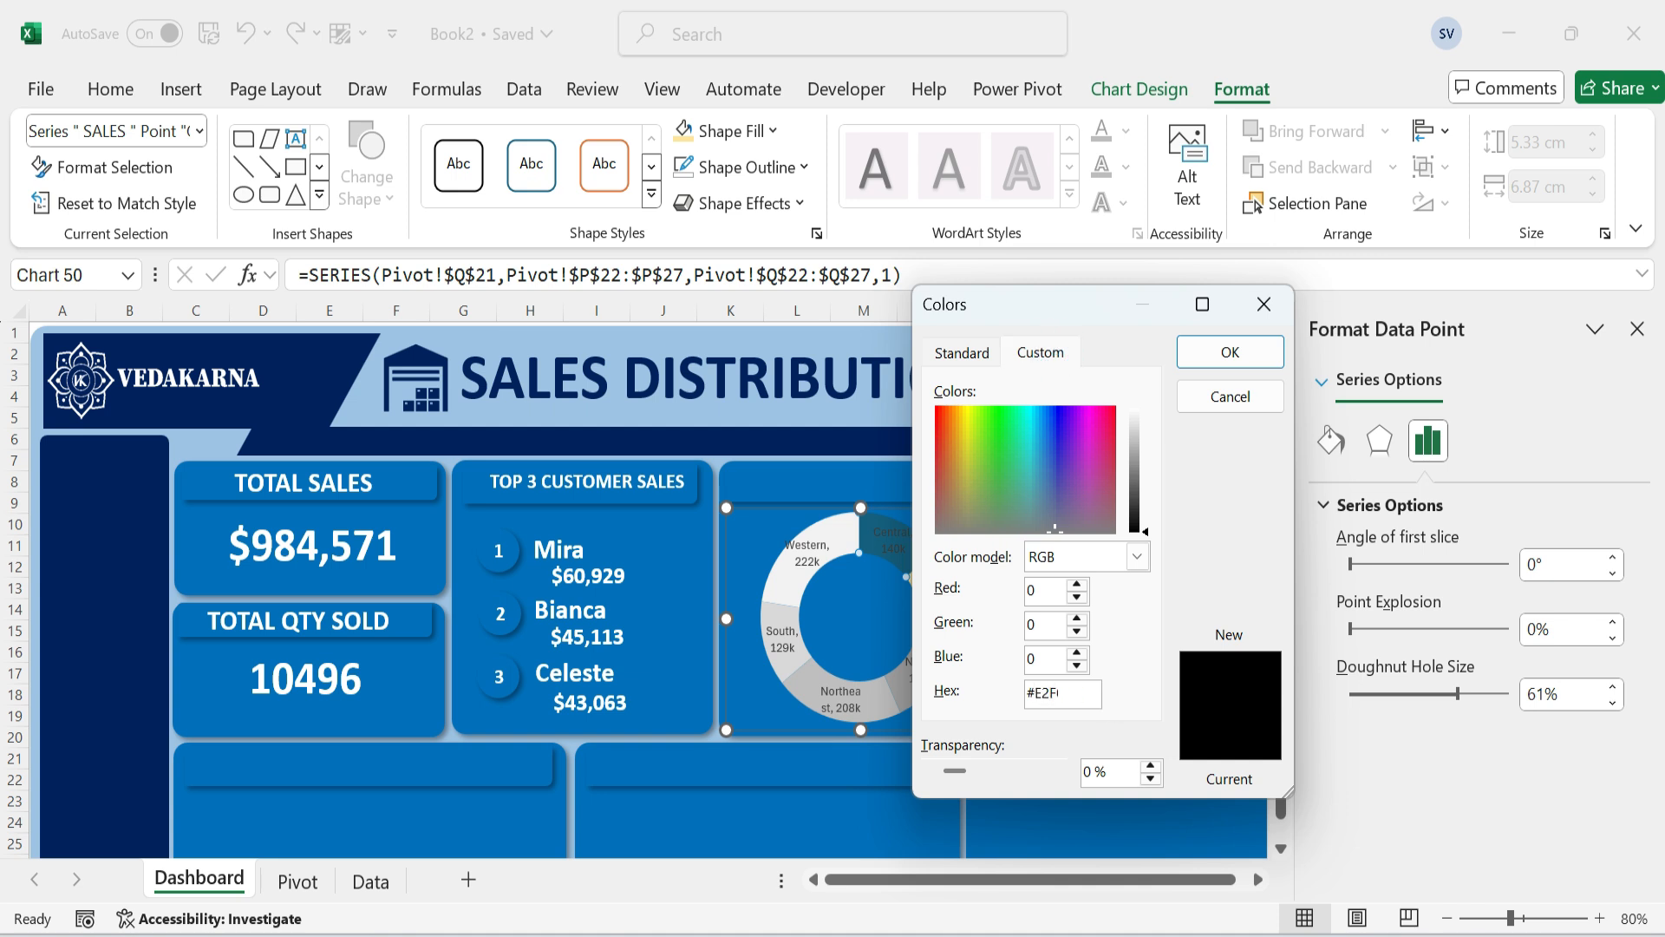
click(1231, 351)
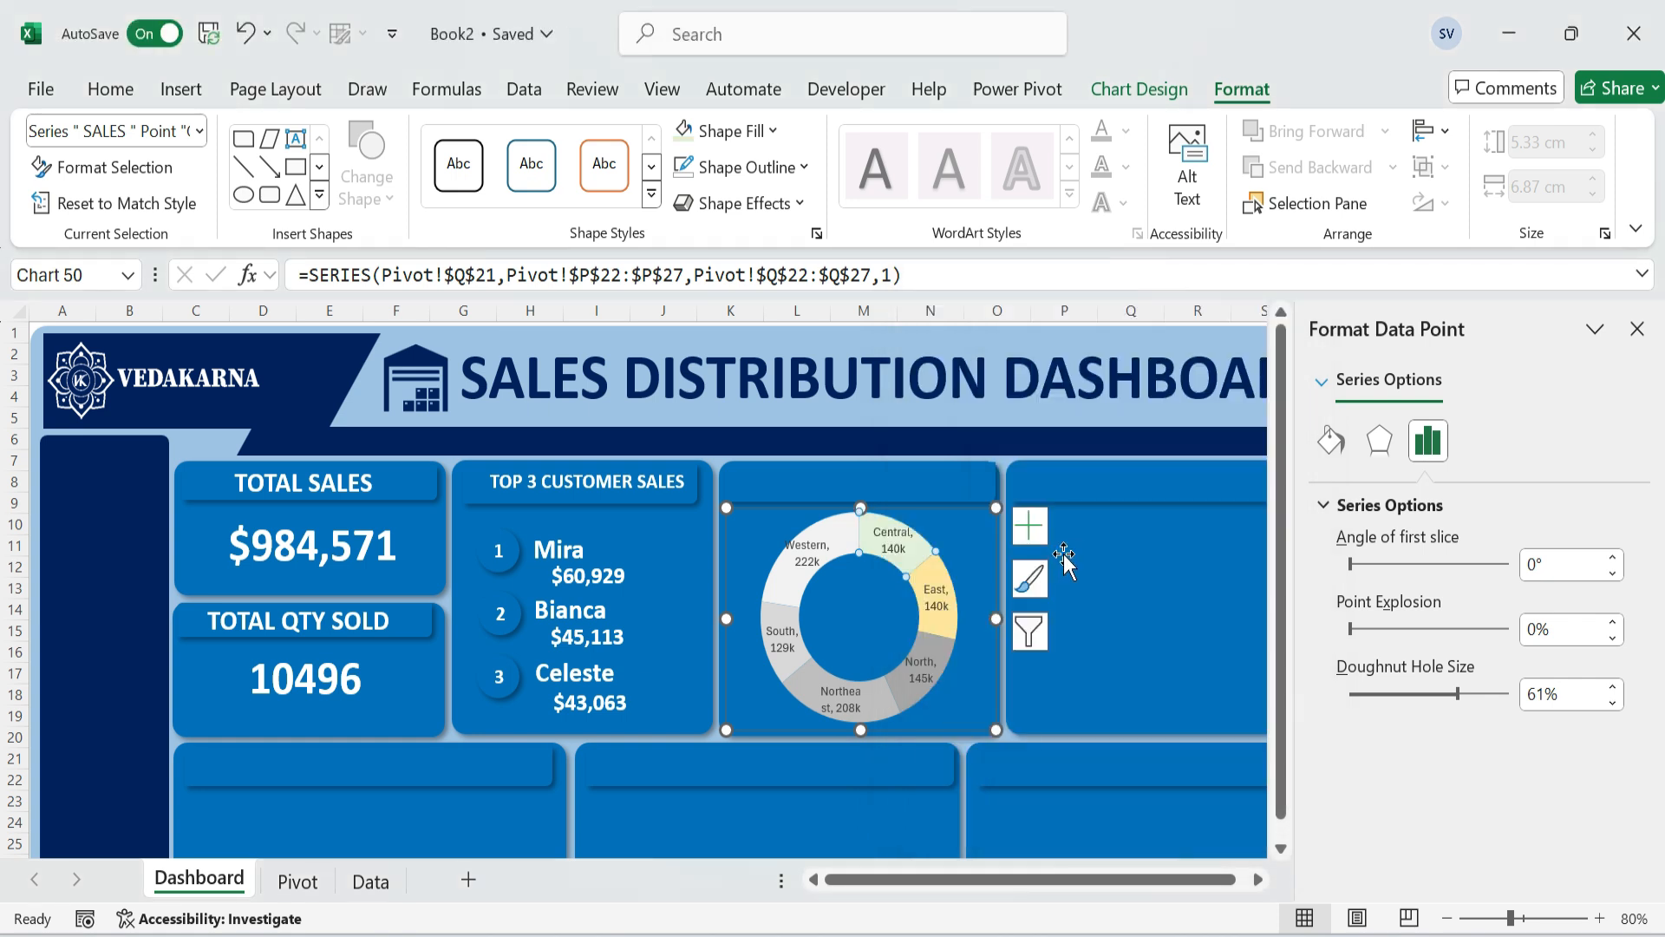
Apply a shadow effect to the whole doughnut series.
click(1154, 585)
click(937, 645)
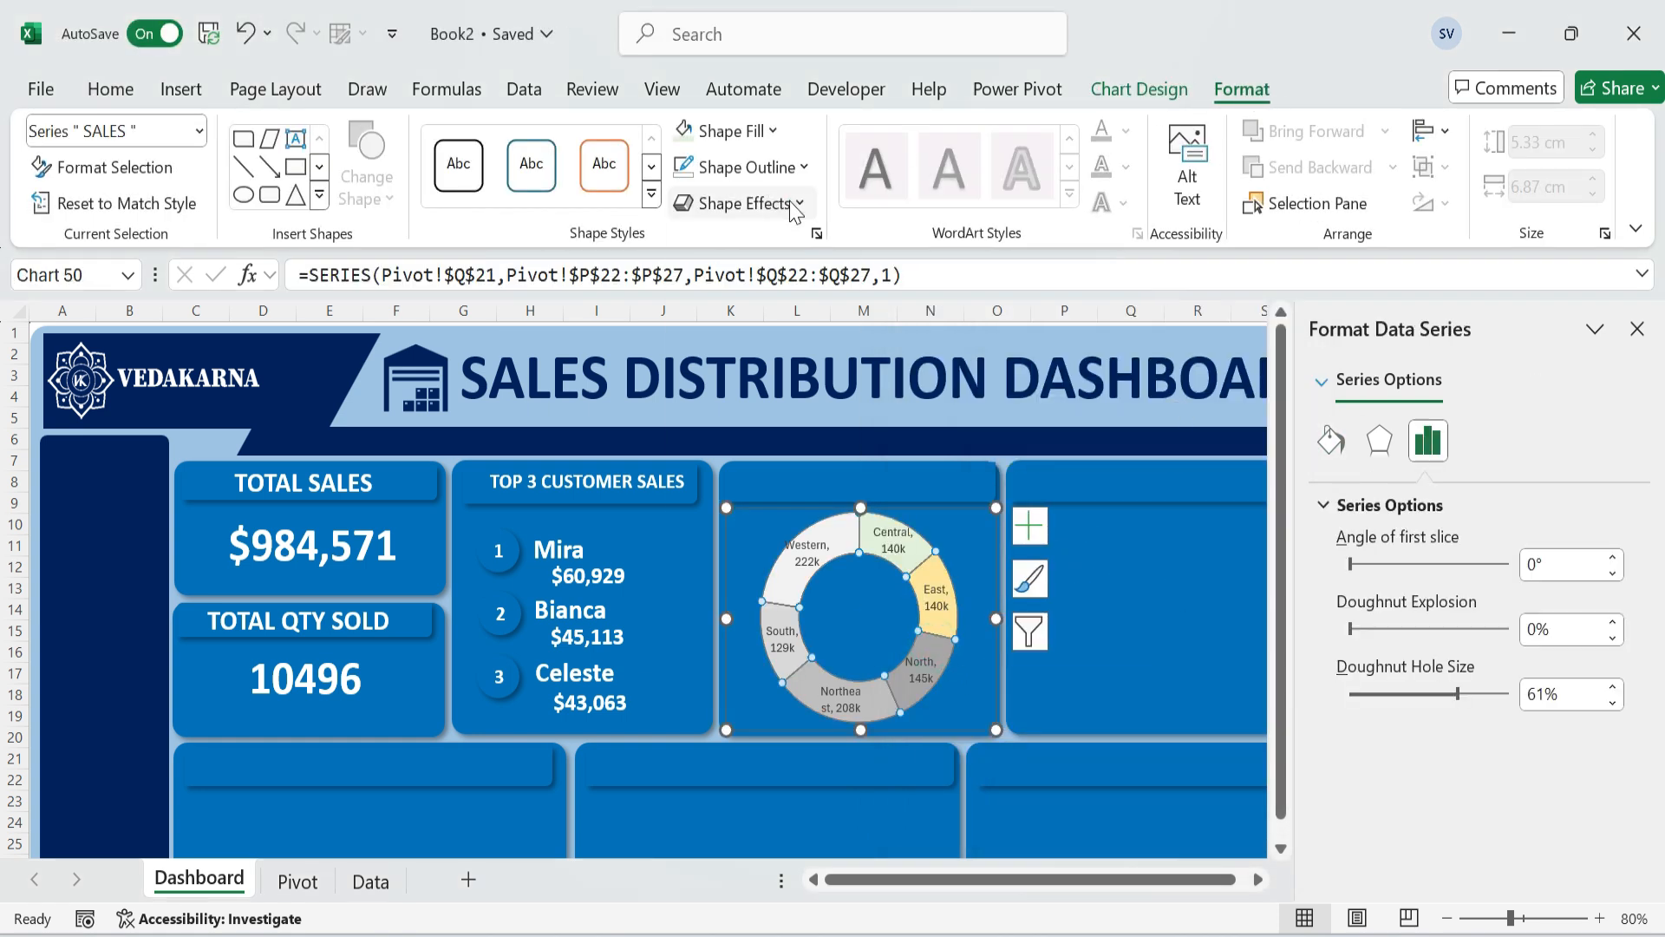
click(739, 203)
mouse_move(763, 314)
click(885, 369)
click(1185, 589)
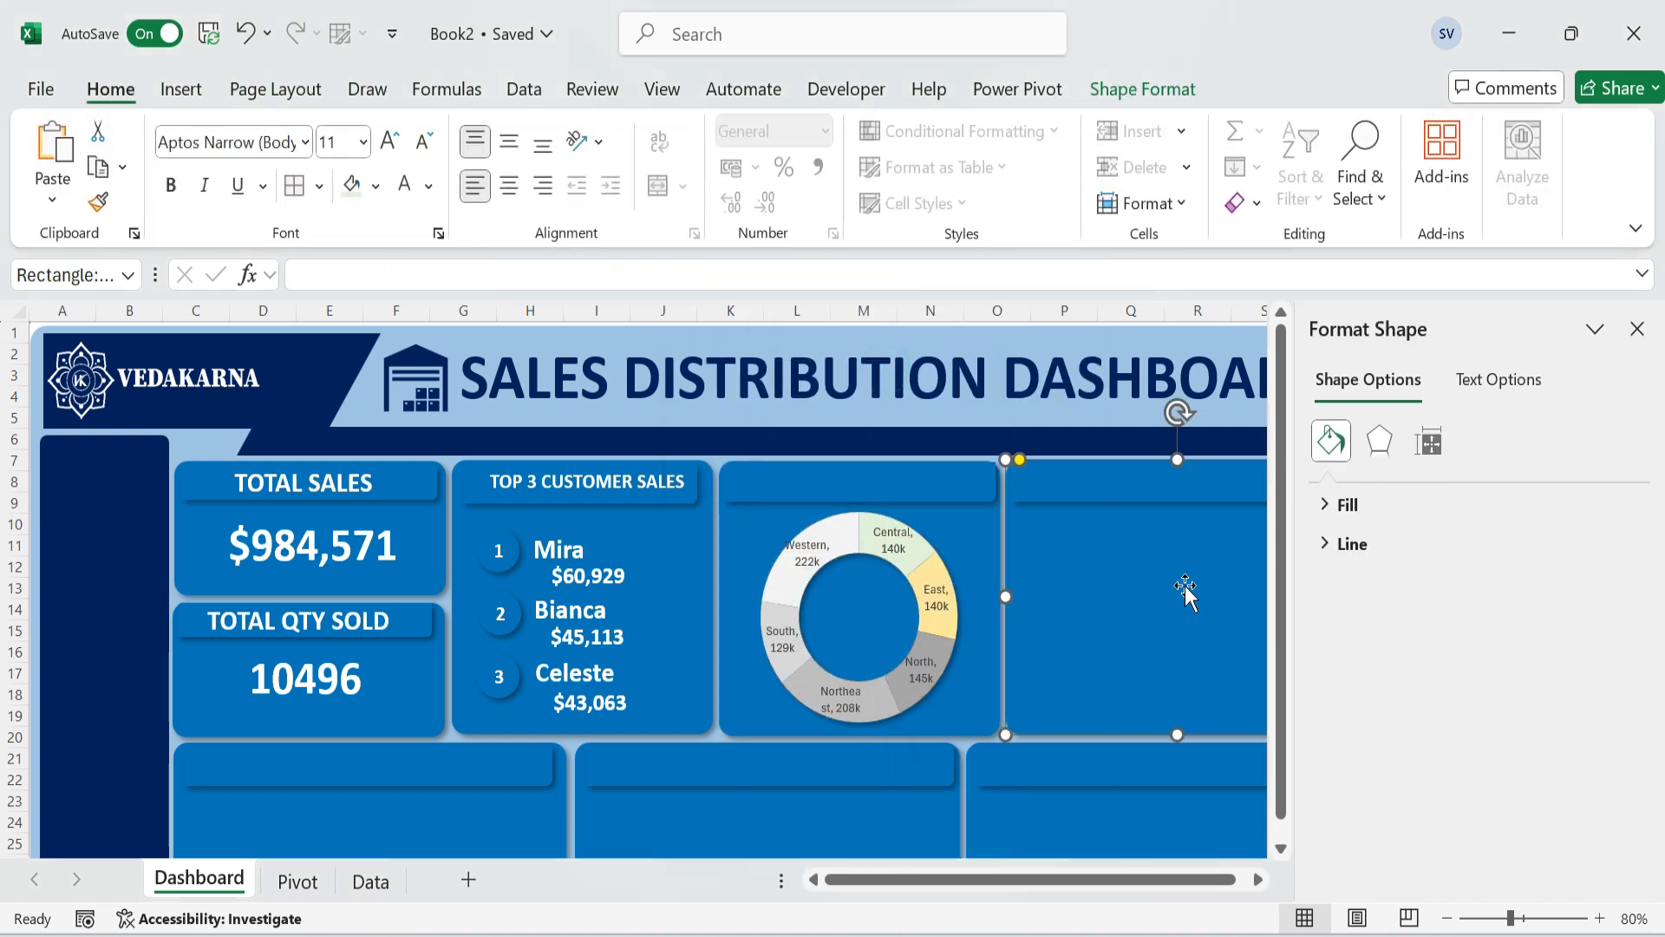
Set the font of all the doughnut's data labels to Calibri.
click(797, 562)
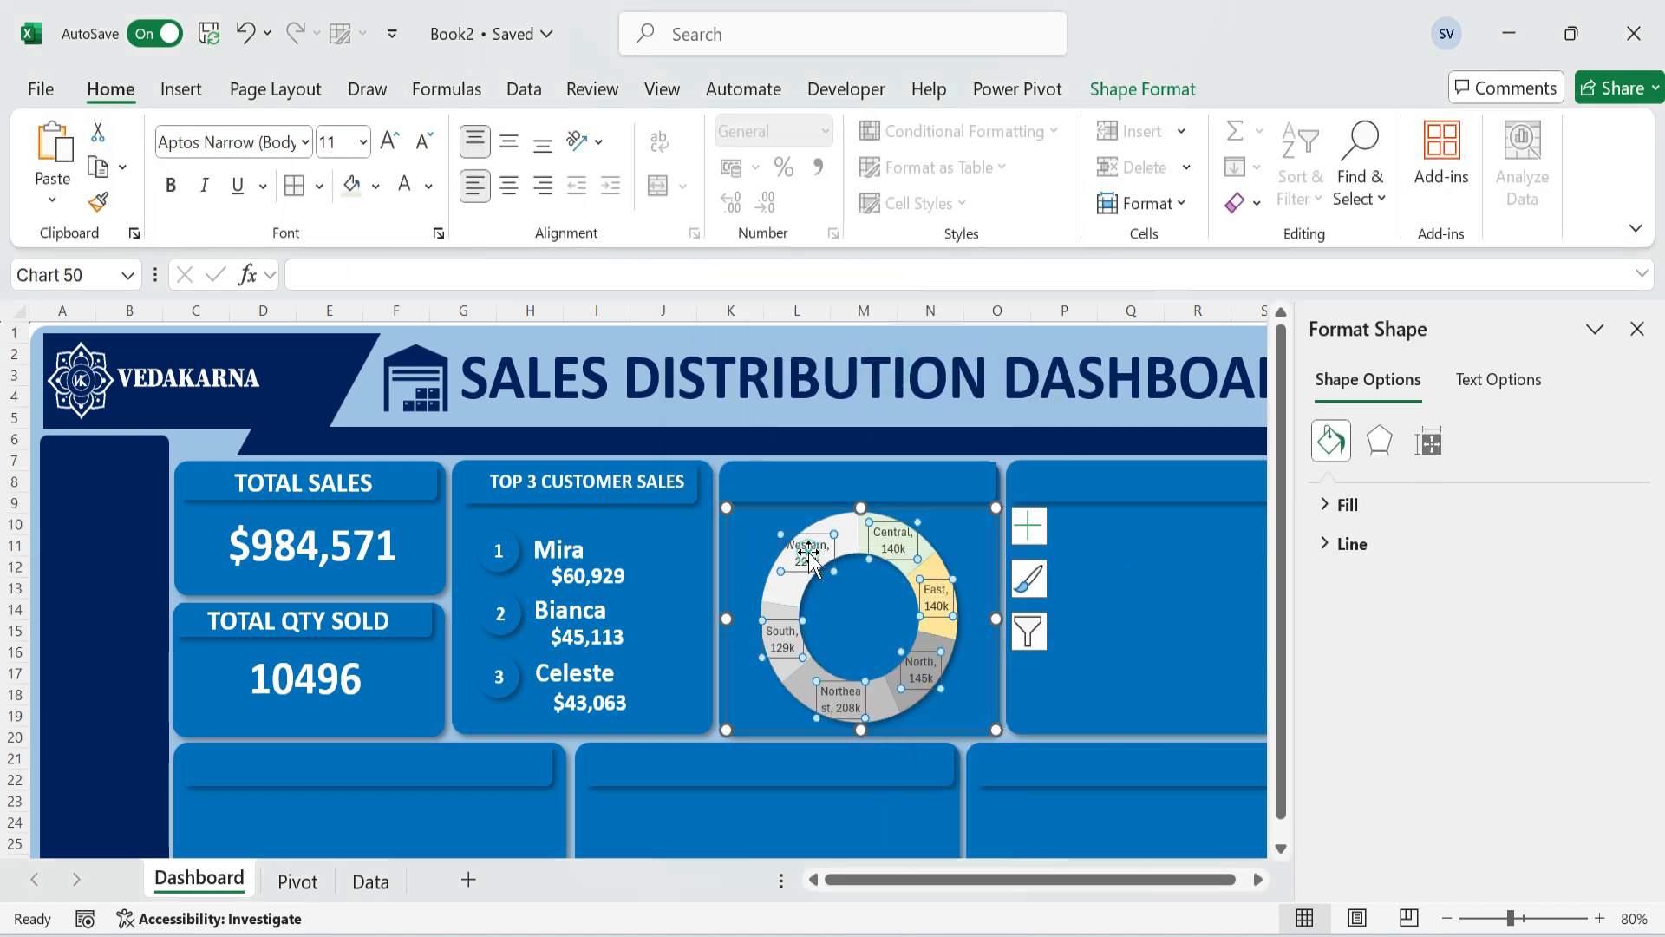
double_click(803, 555)
click(111, 88)
click(304, 141)
click(269, 347)
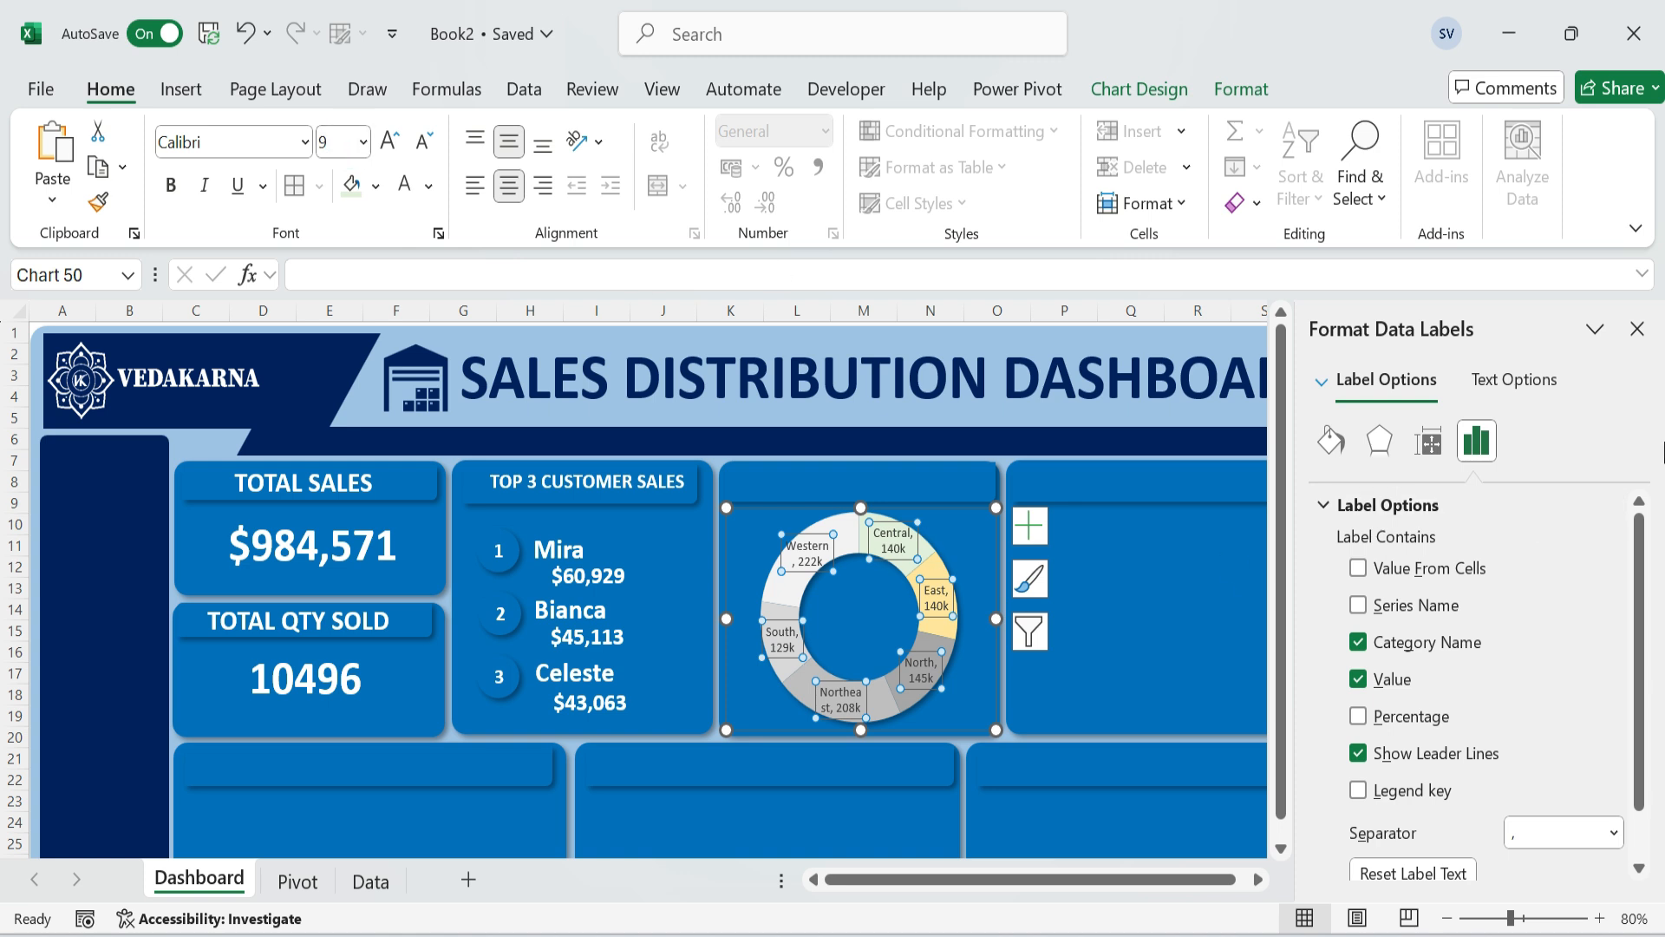
Separate the category name and value in the doughnut's data labels with (New Line), and make the labels bold.
click(959, 576)
click(928, 563)
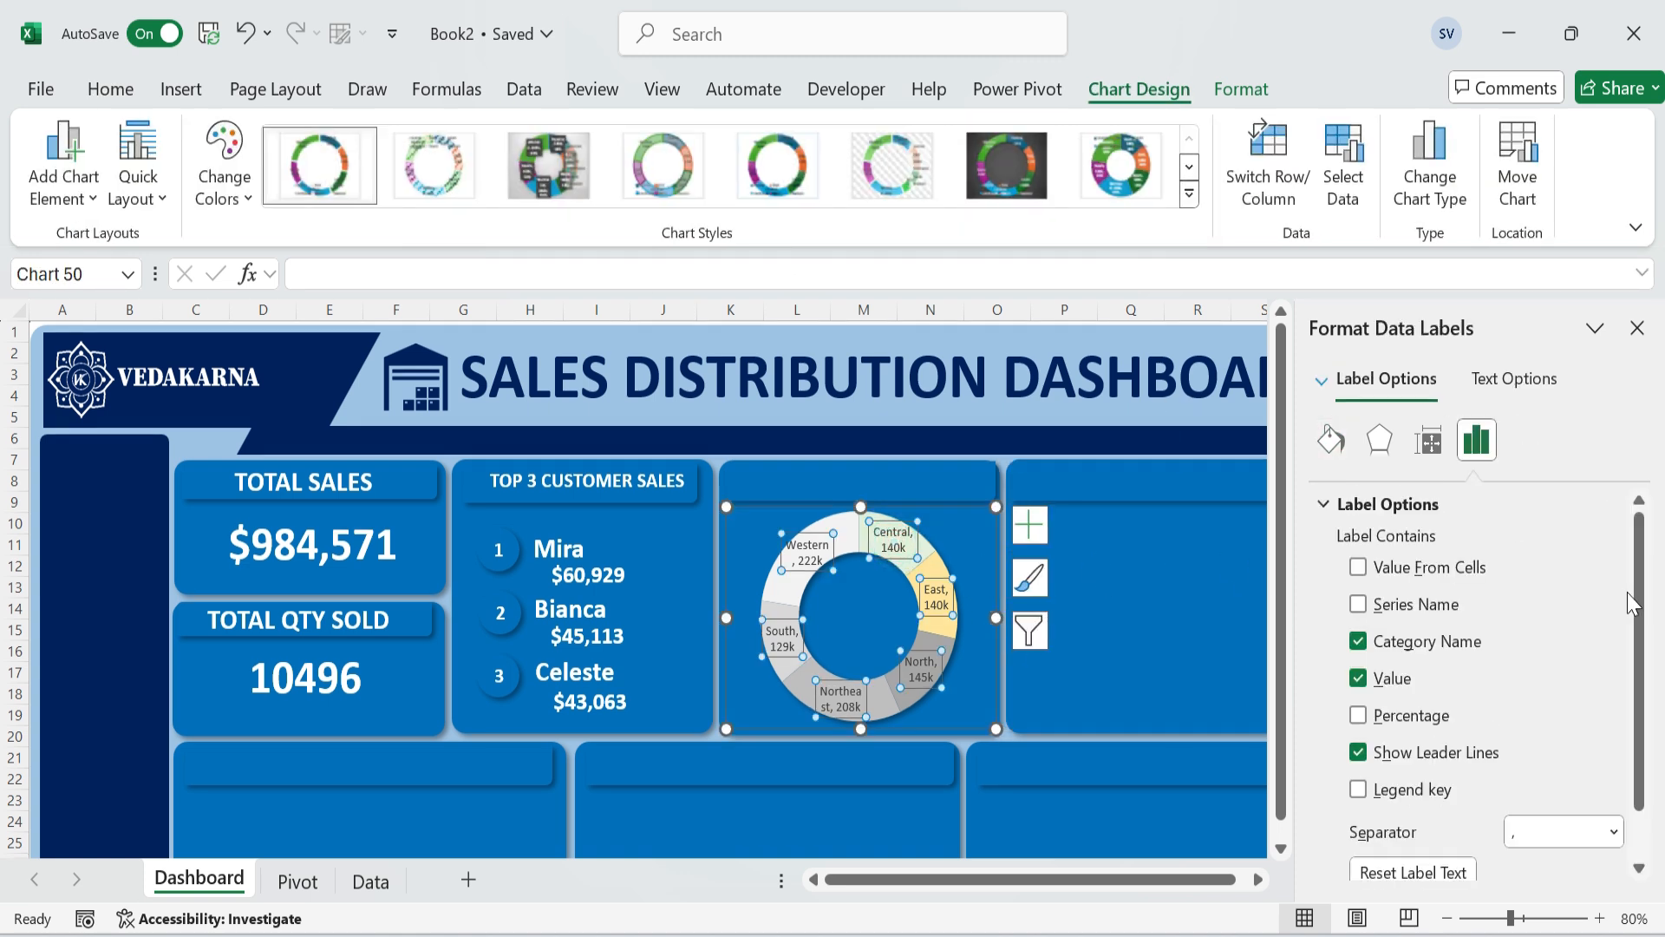
scroll(1648, 670, down, 2)
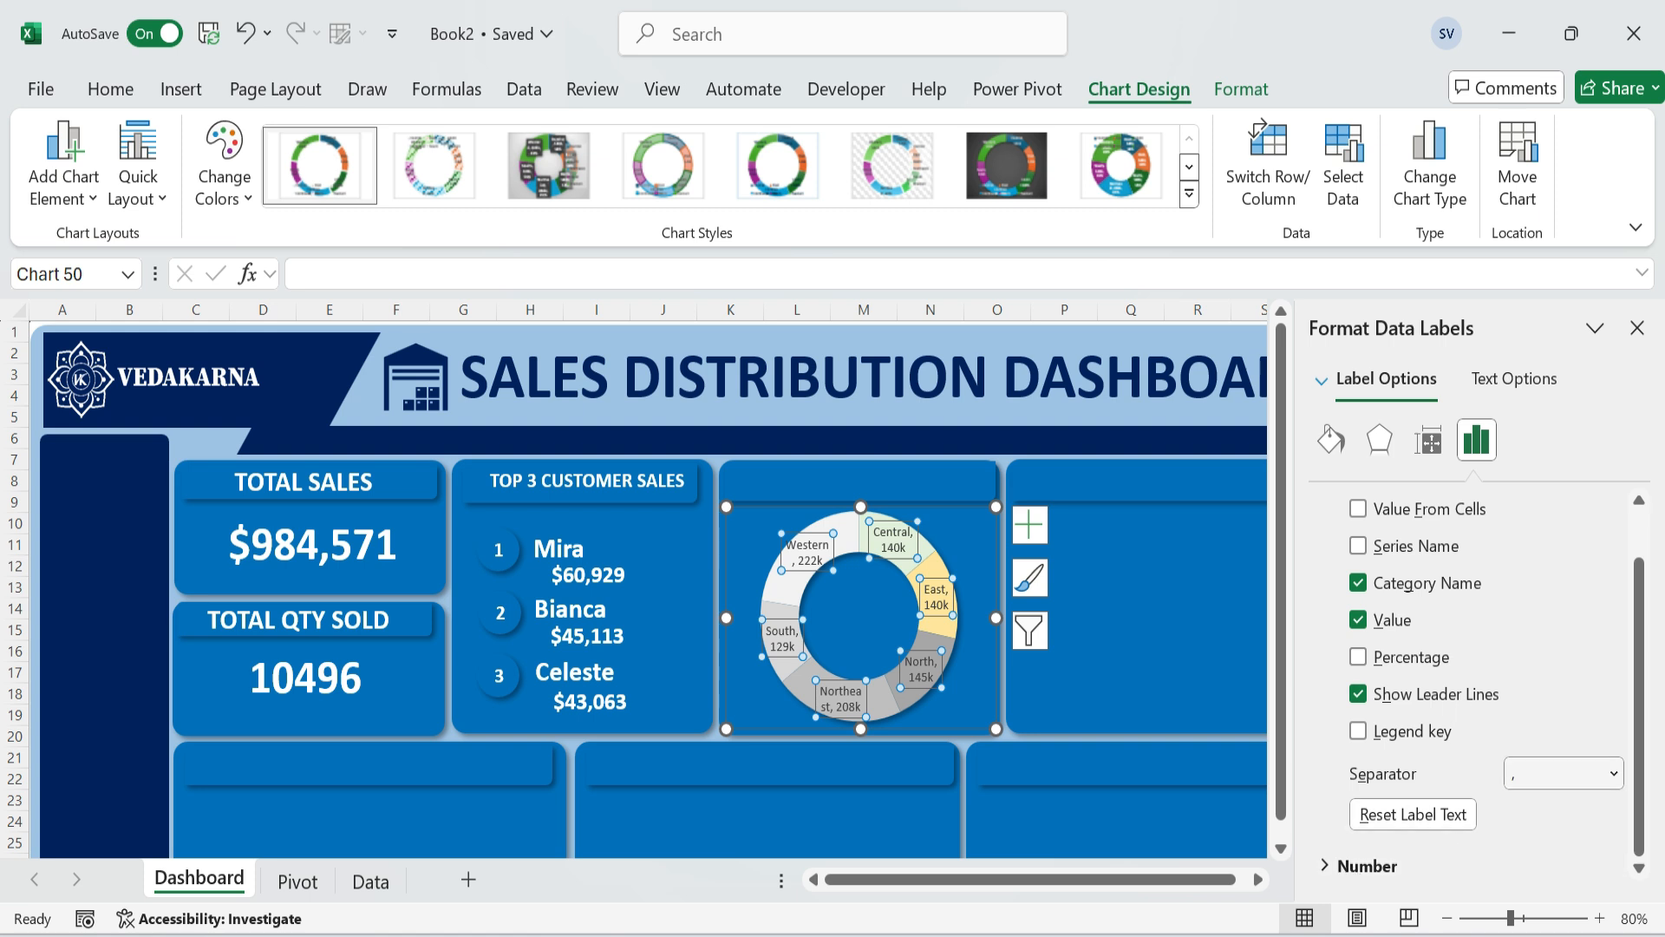
click(1614, 774)
click(1559, 714)
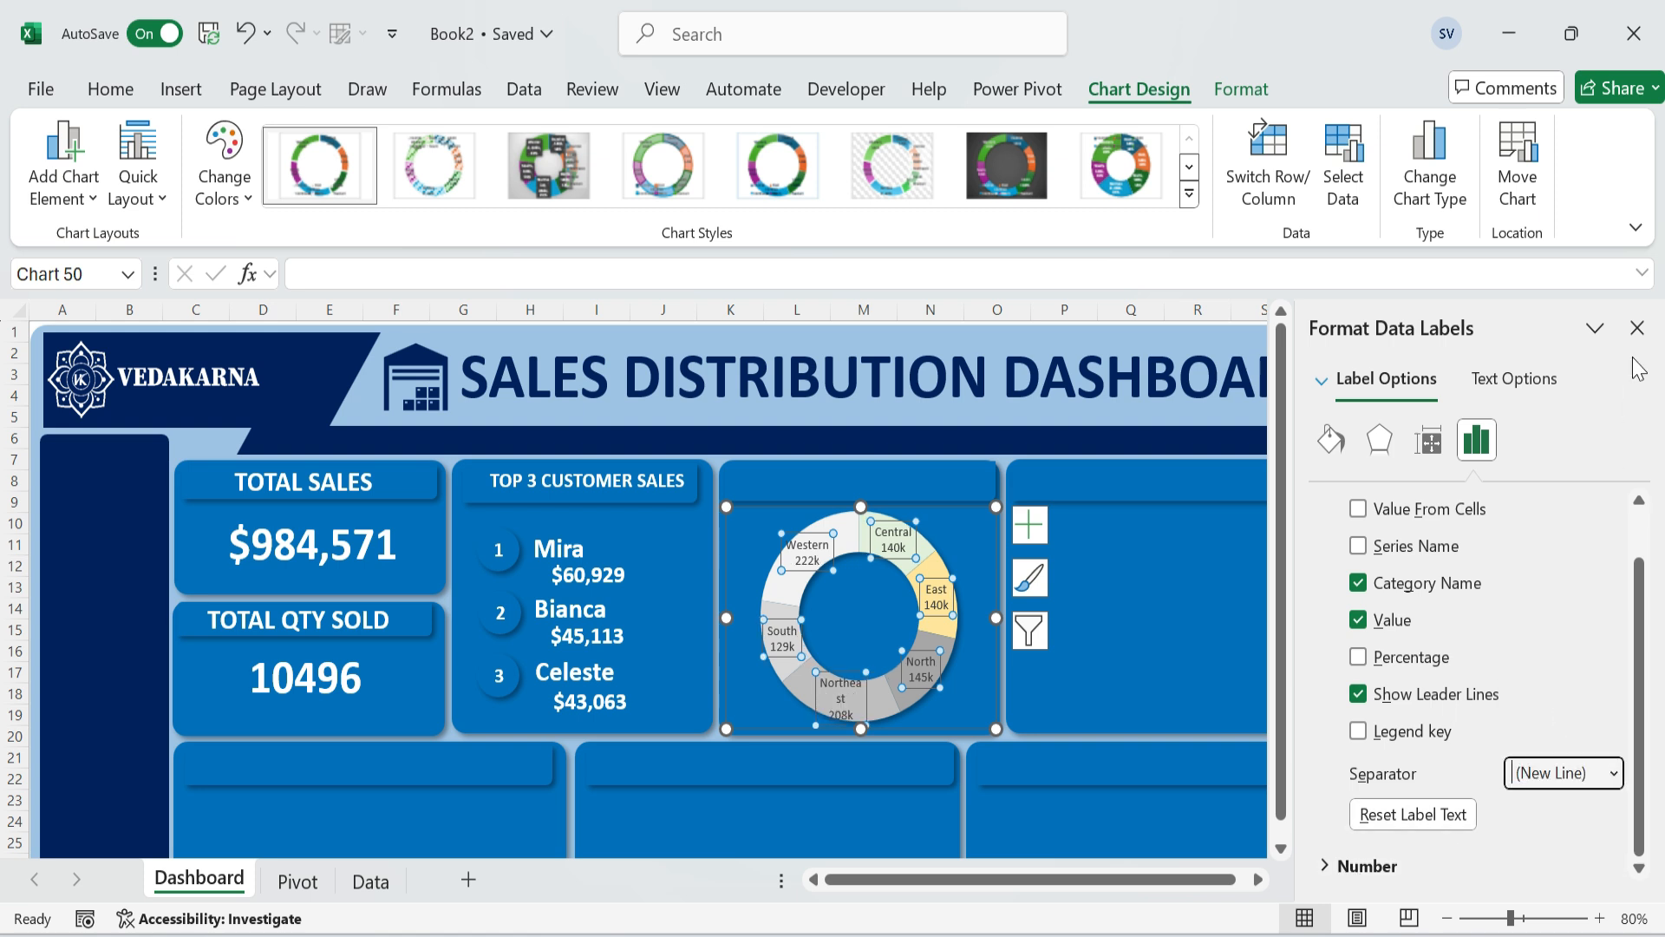
click(1637, 328)
Copy the TOP 3 CUSTOMER SALES heading onto the doughnut chart's card and change its text to SALES BY REGION.
click(660, 491)
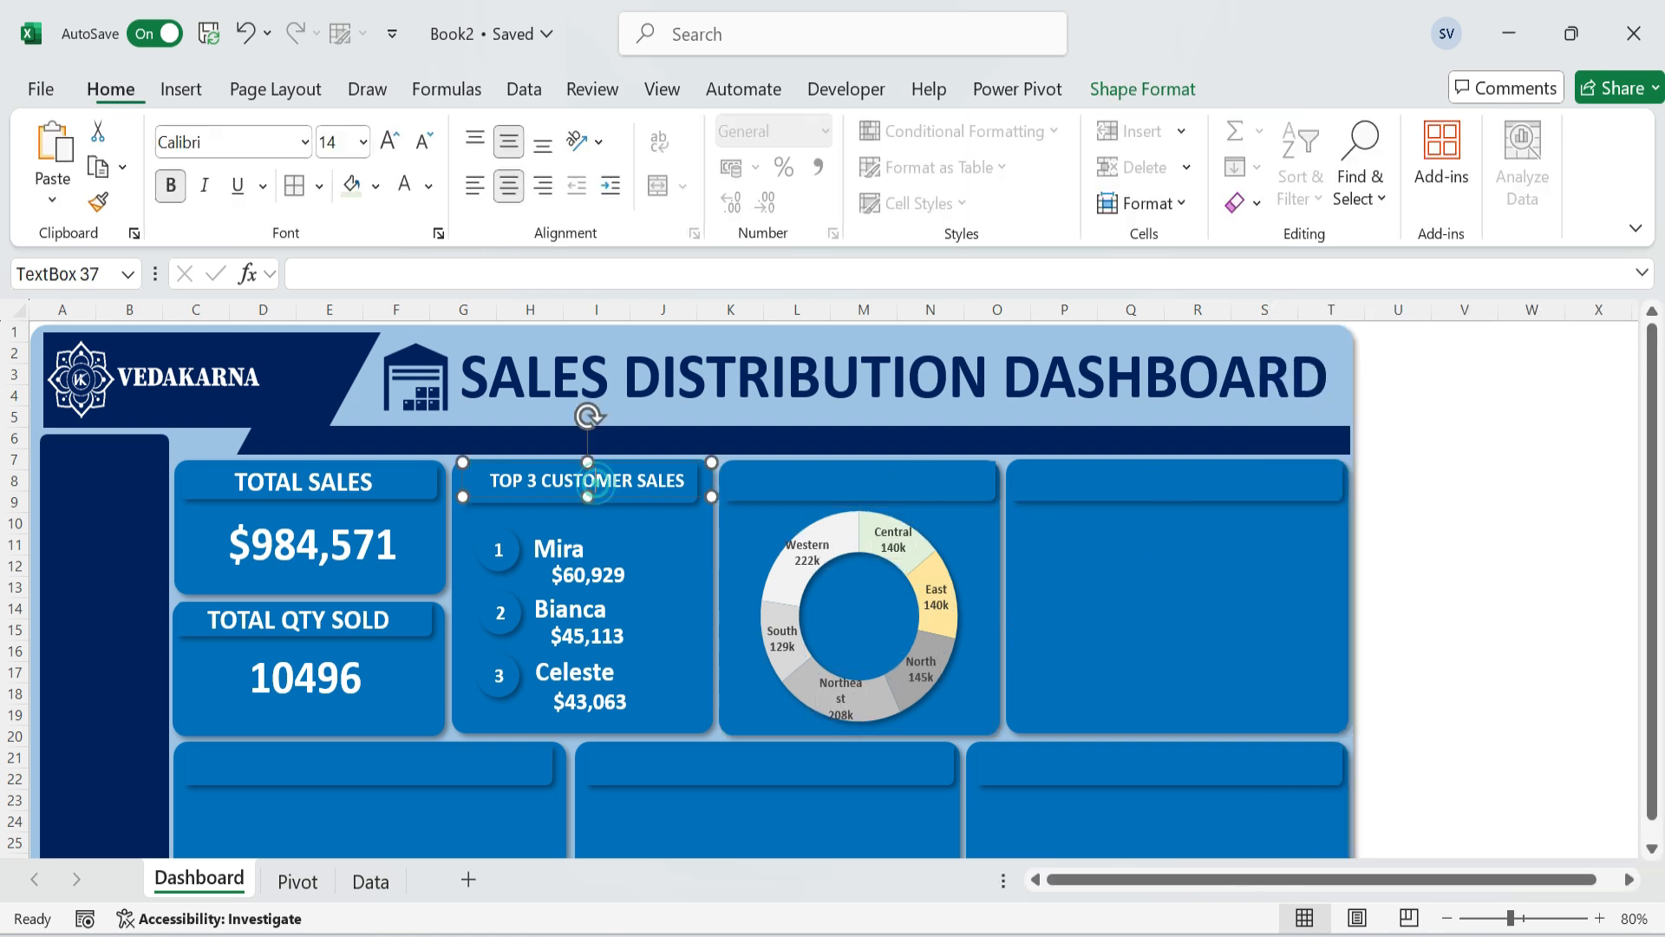
click(830, 486)
key(ctrl+v)
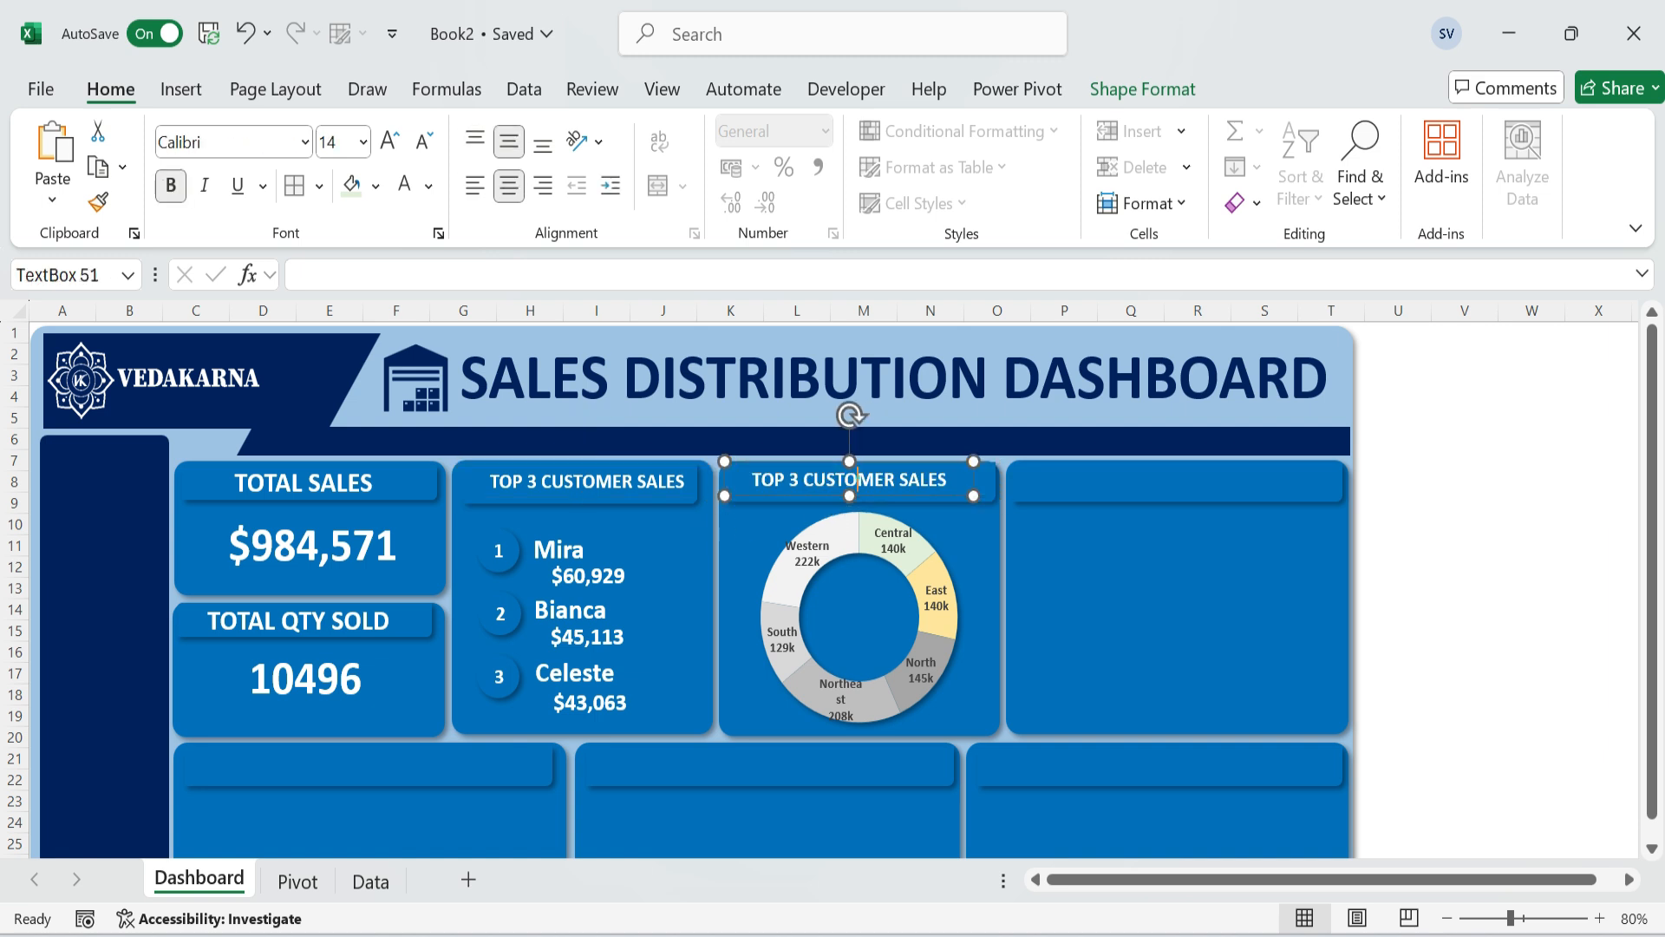
drag(752, 479, 952, 475)
text(SAL)
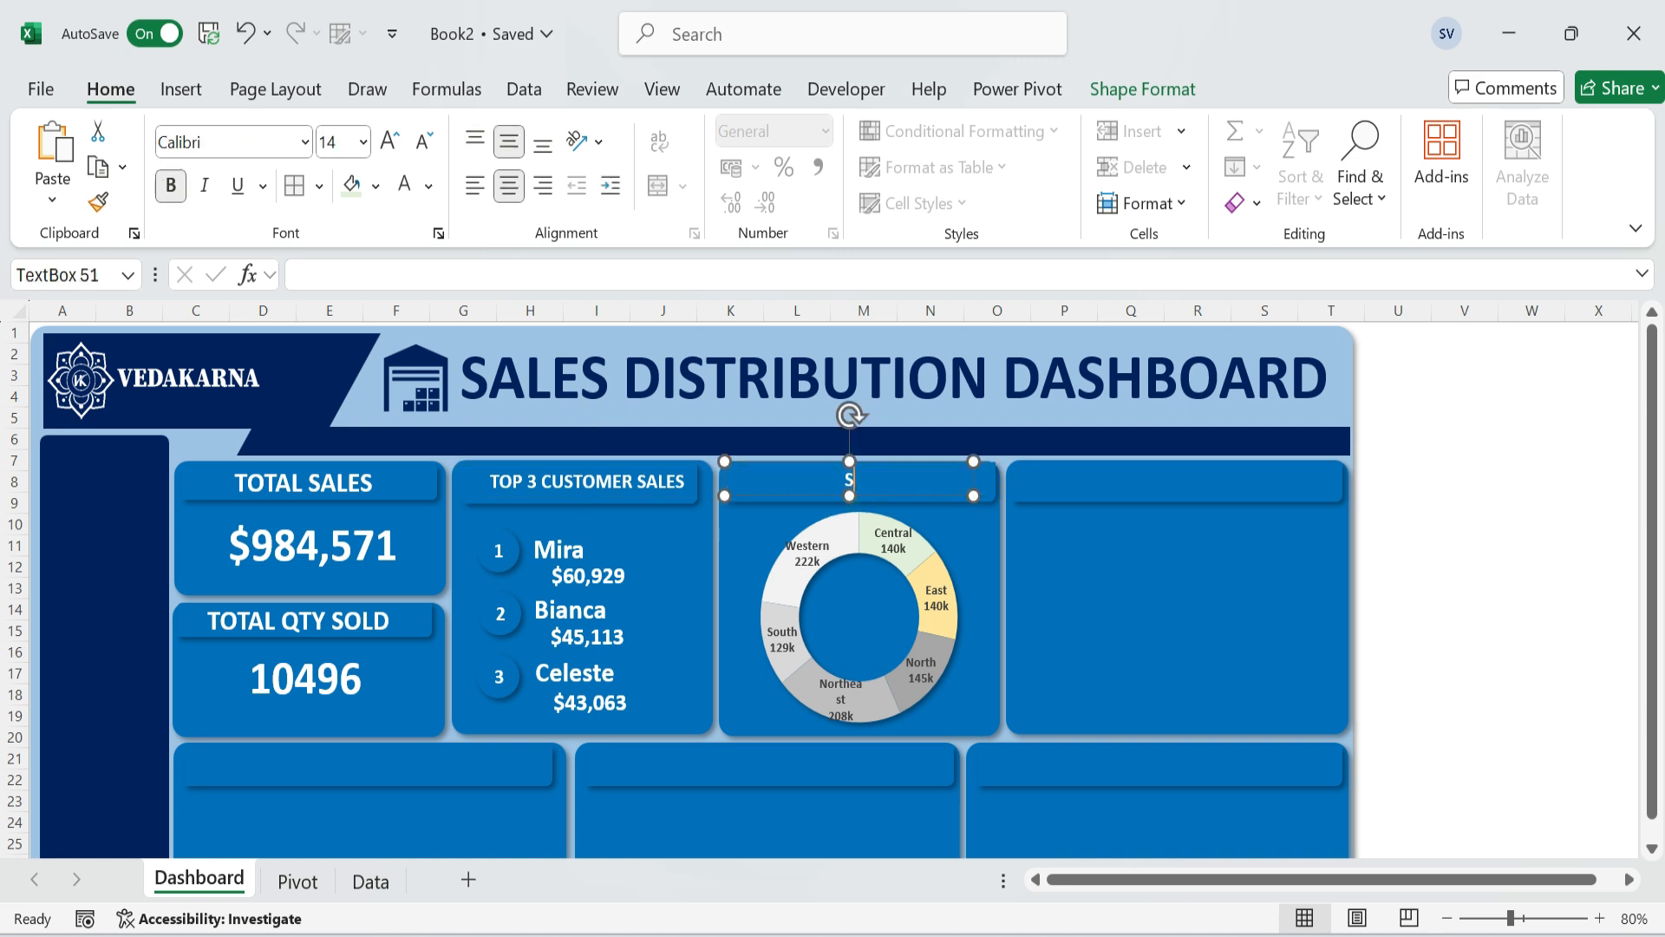
text(ES BY REGION)
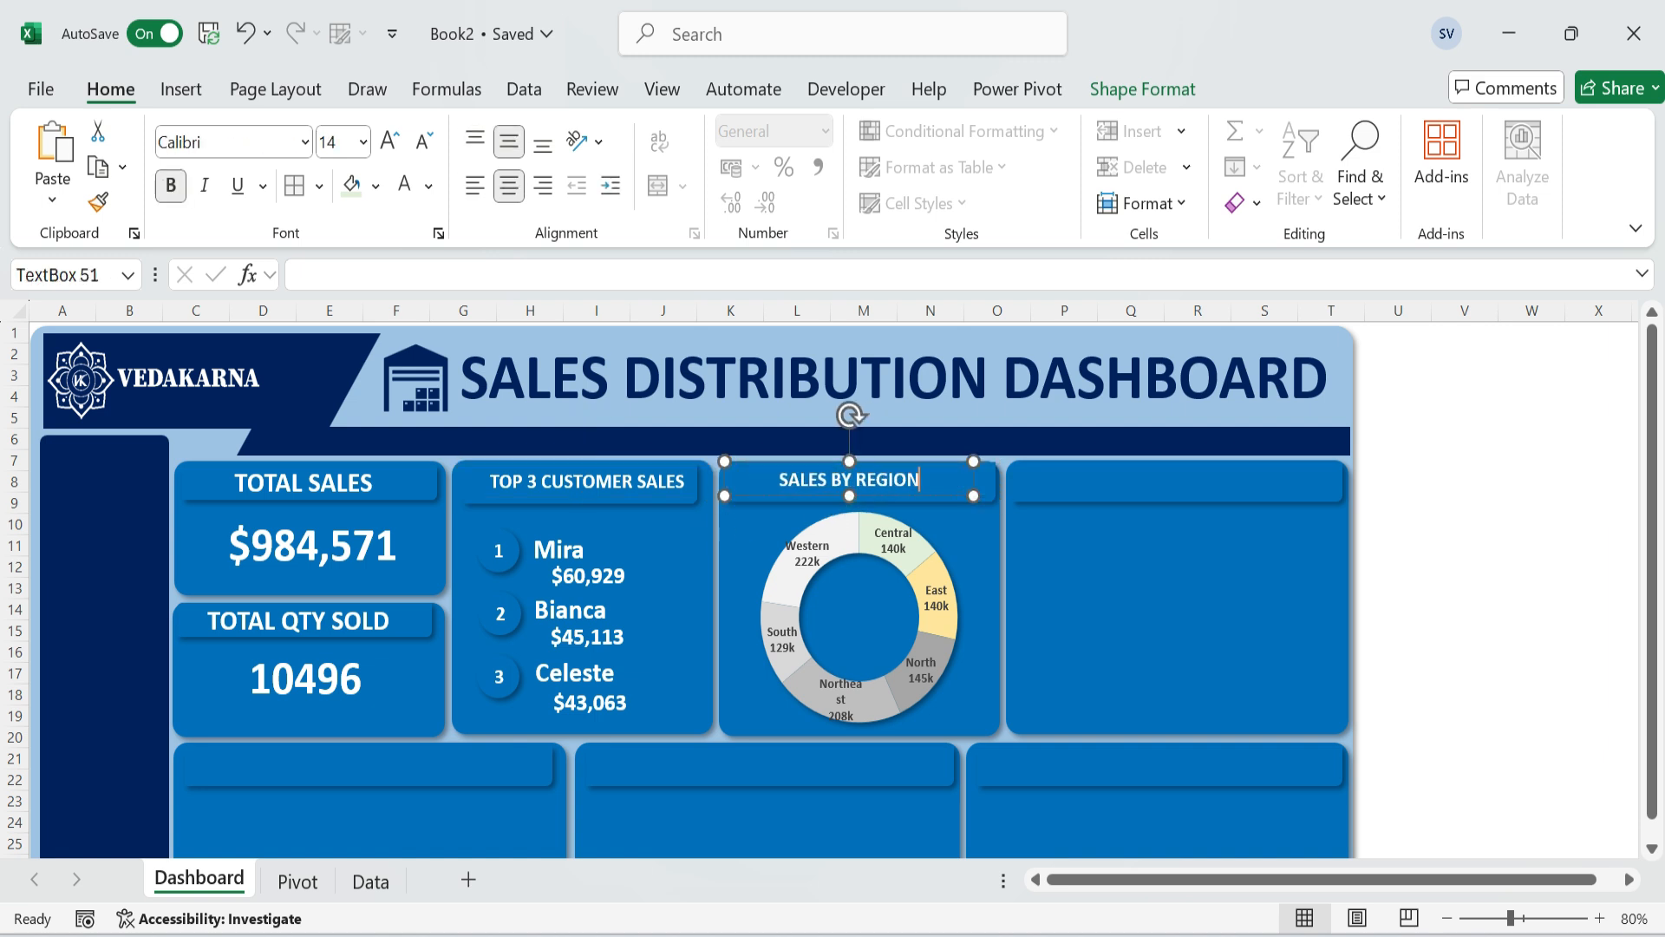
click(1464, 546)
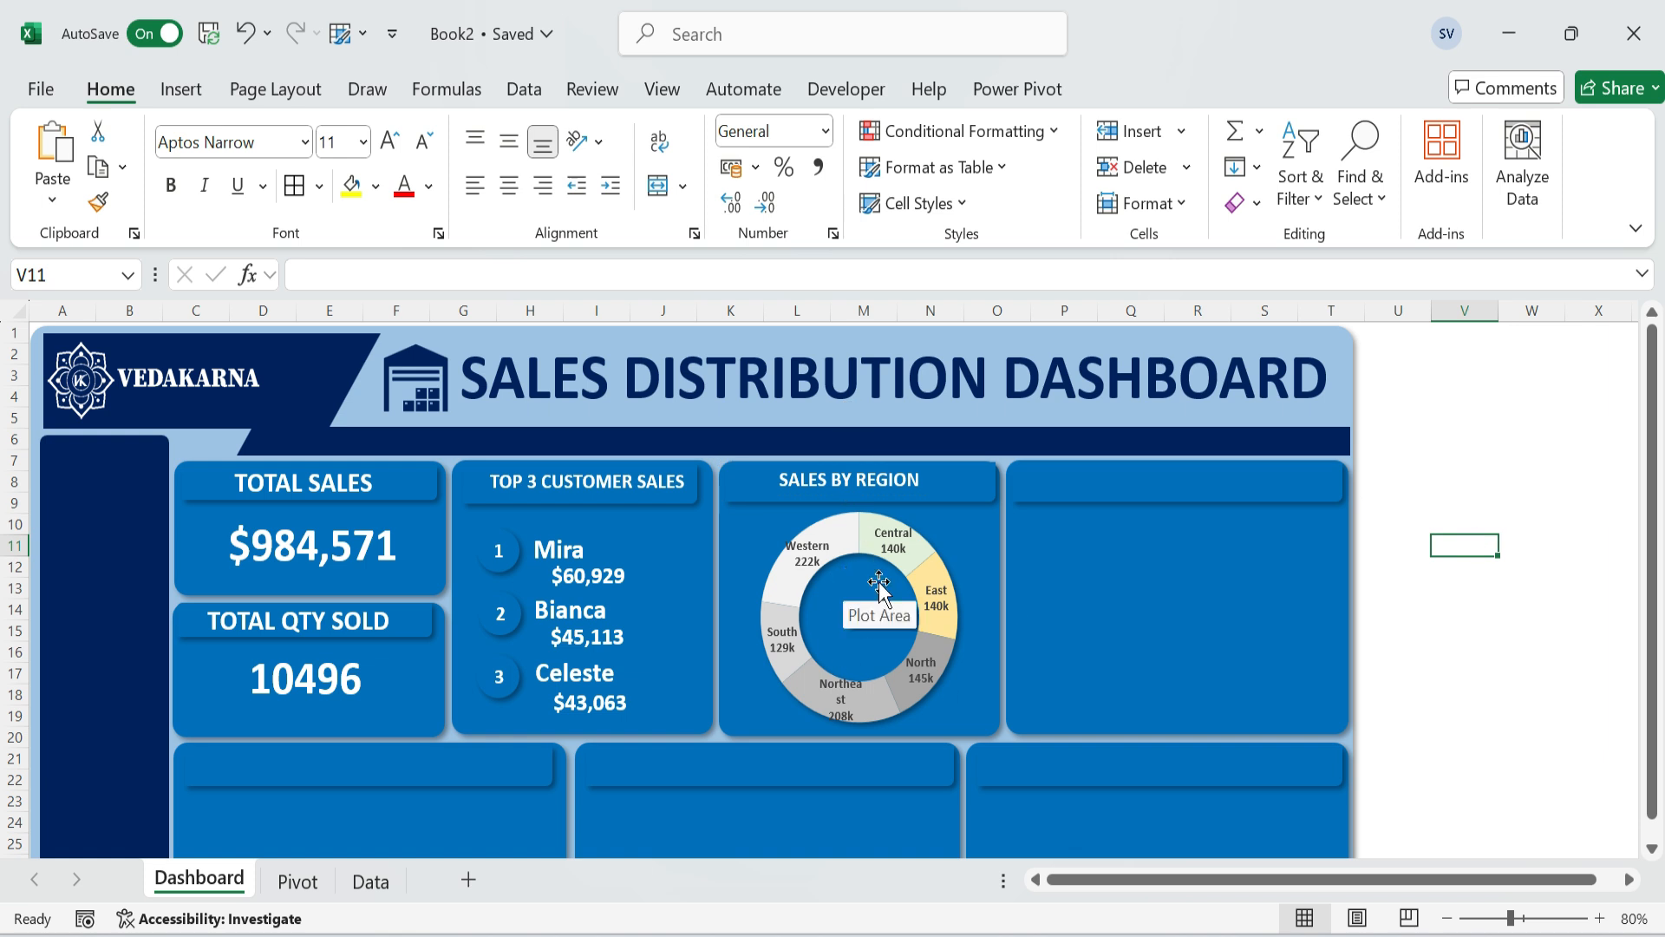
Widen the Northeast data label so that the region name fits on one line.
mouse_move(918, 579)
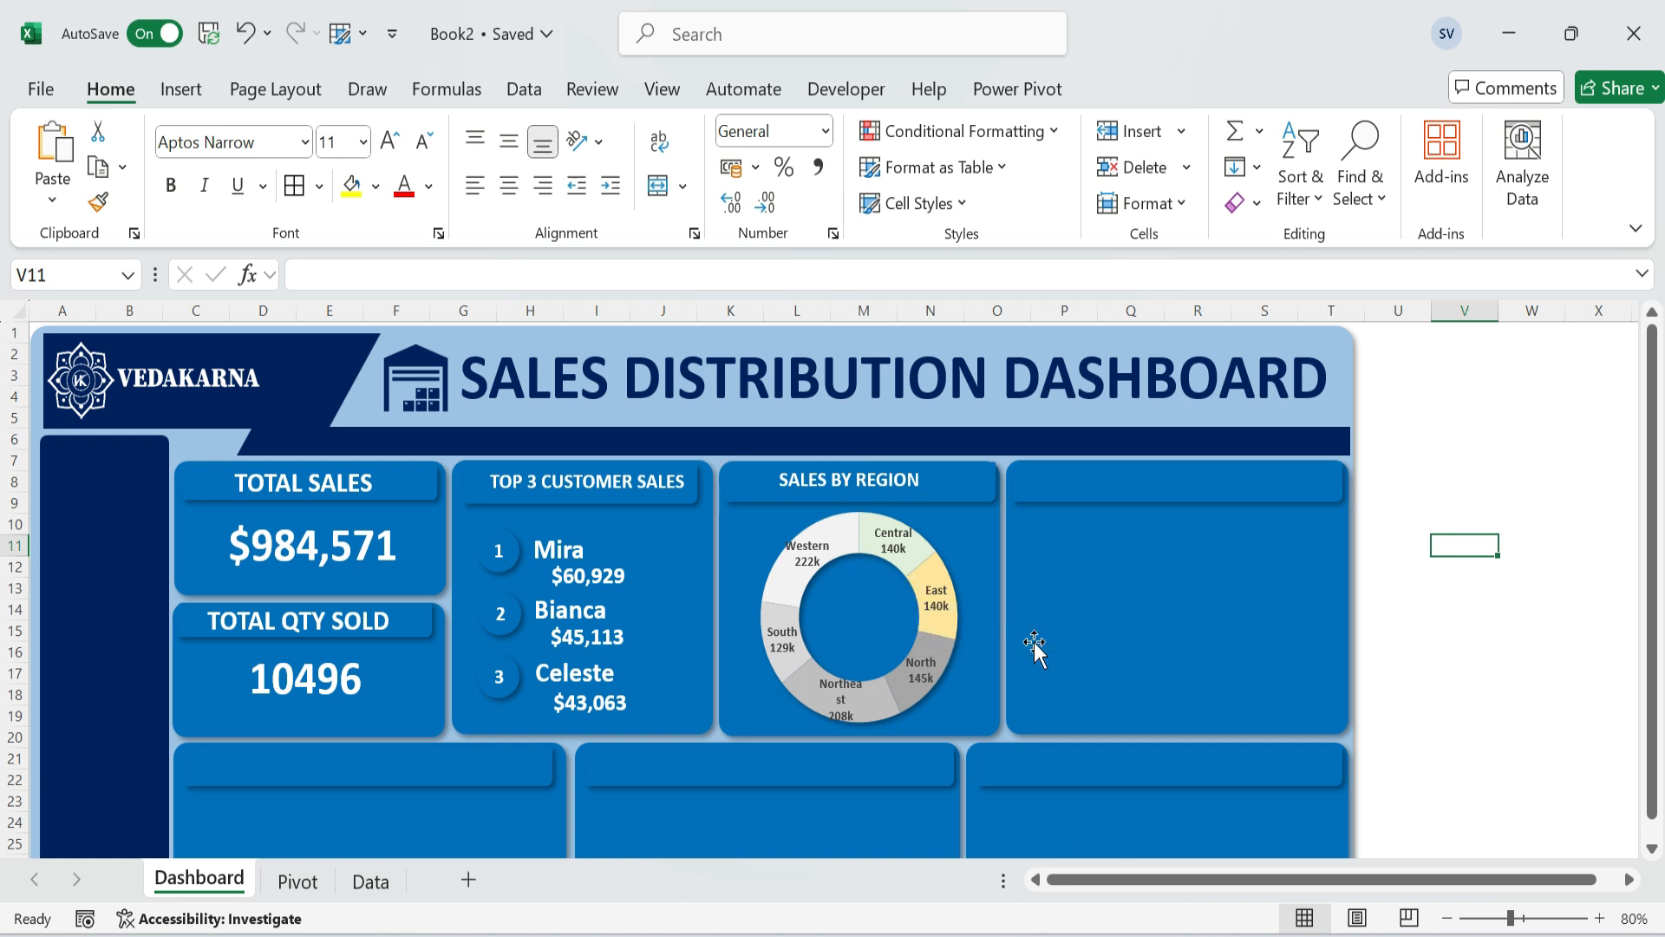
click(840, 694)
click(802, 703)
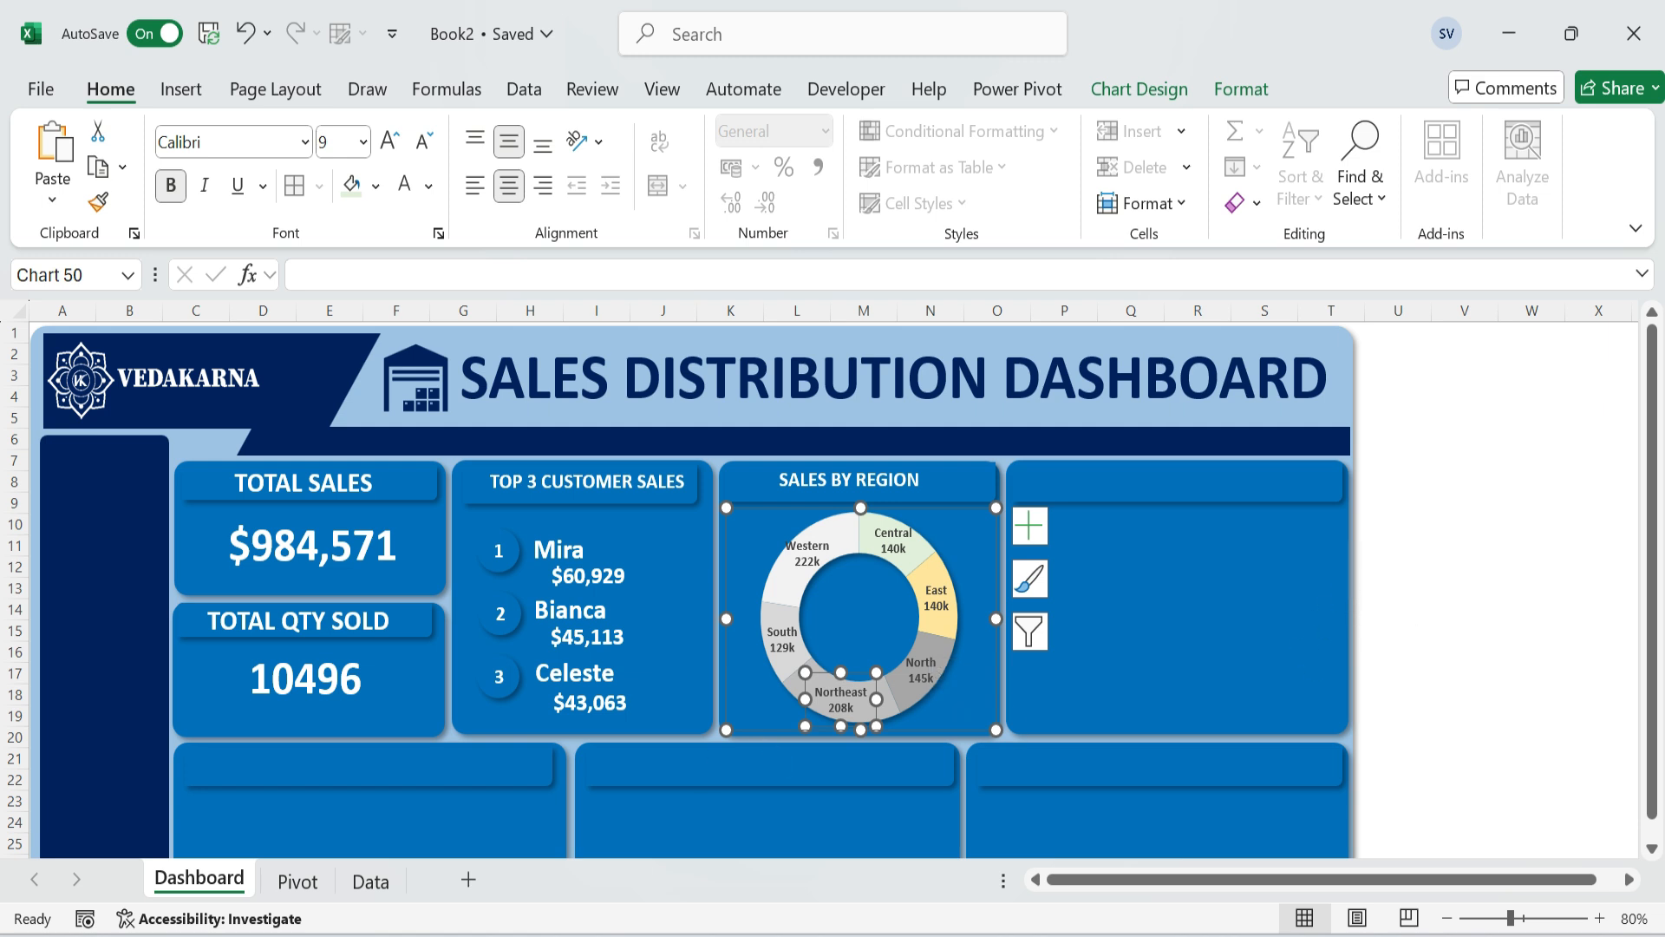
click(1452, 686)
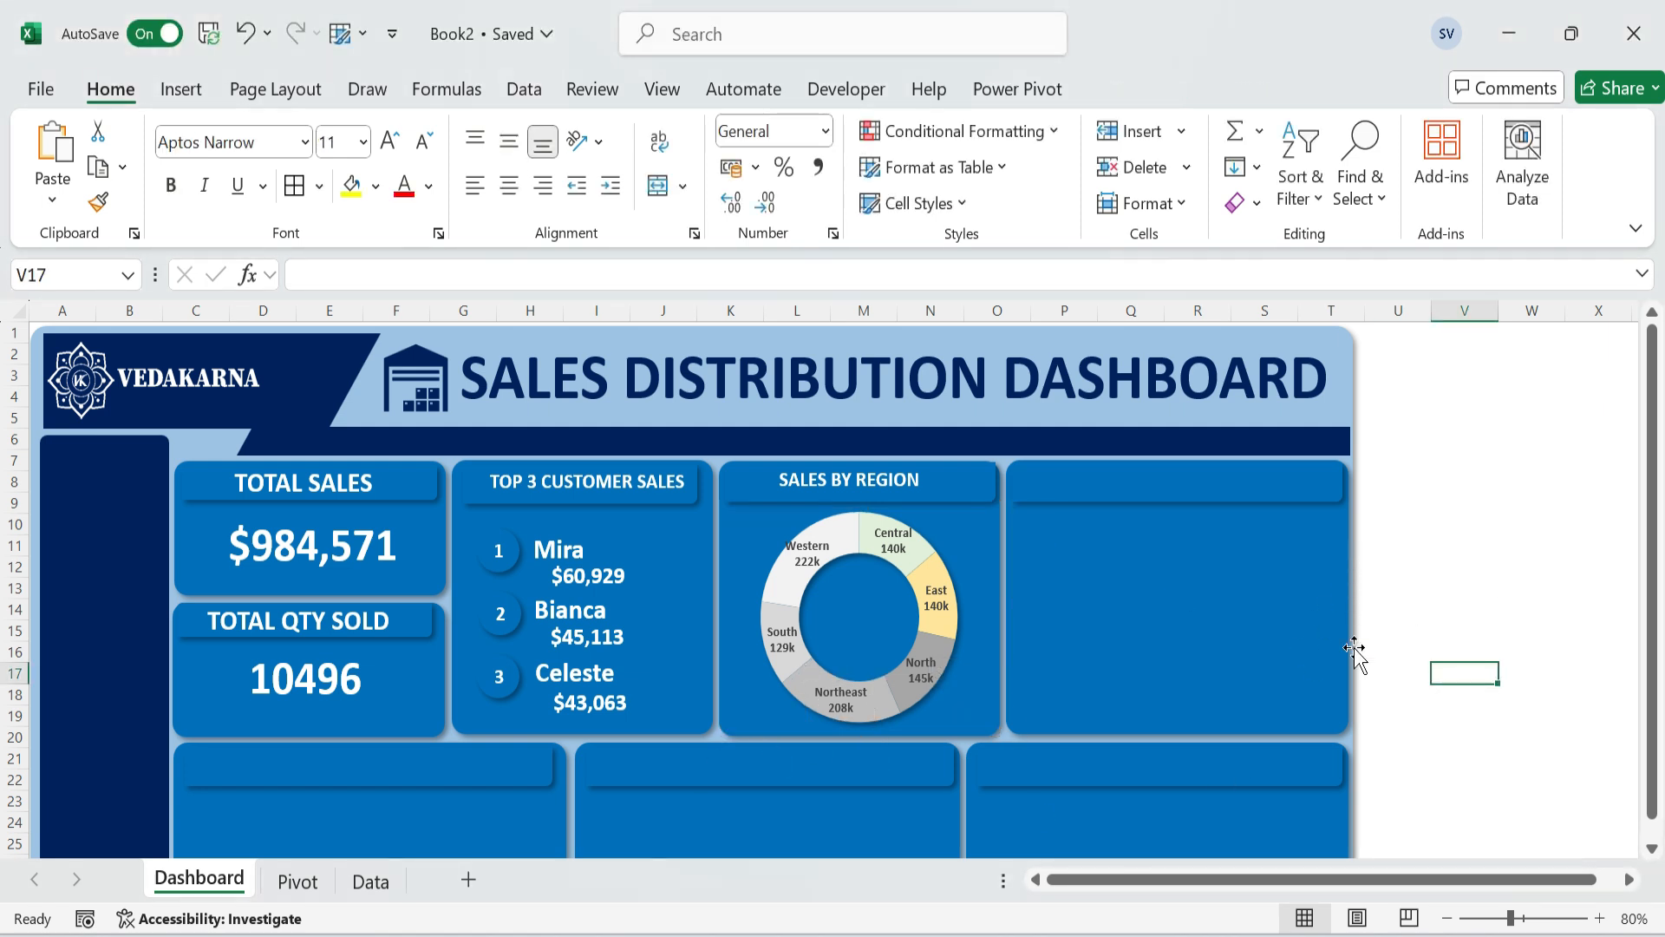
Insert a Clustered Bar chart from the top five product sales range M21:N26 on the Pivot sheet.
click(297, 881)
scroll(965, 429, up, 2)
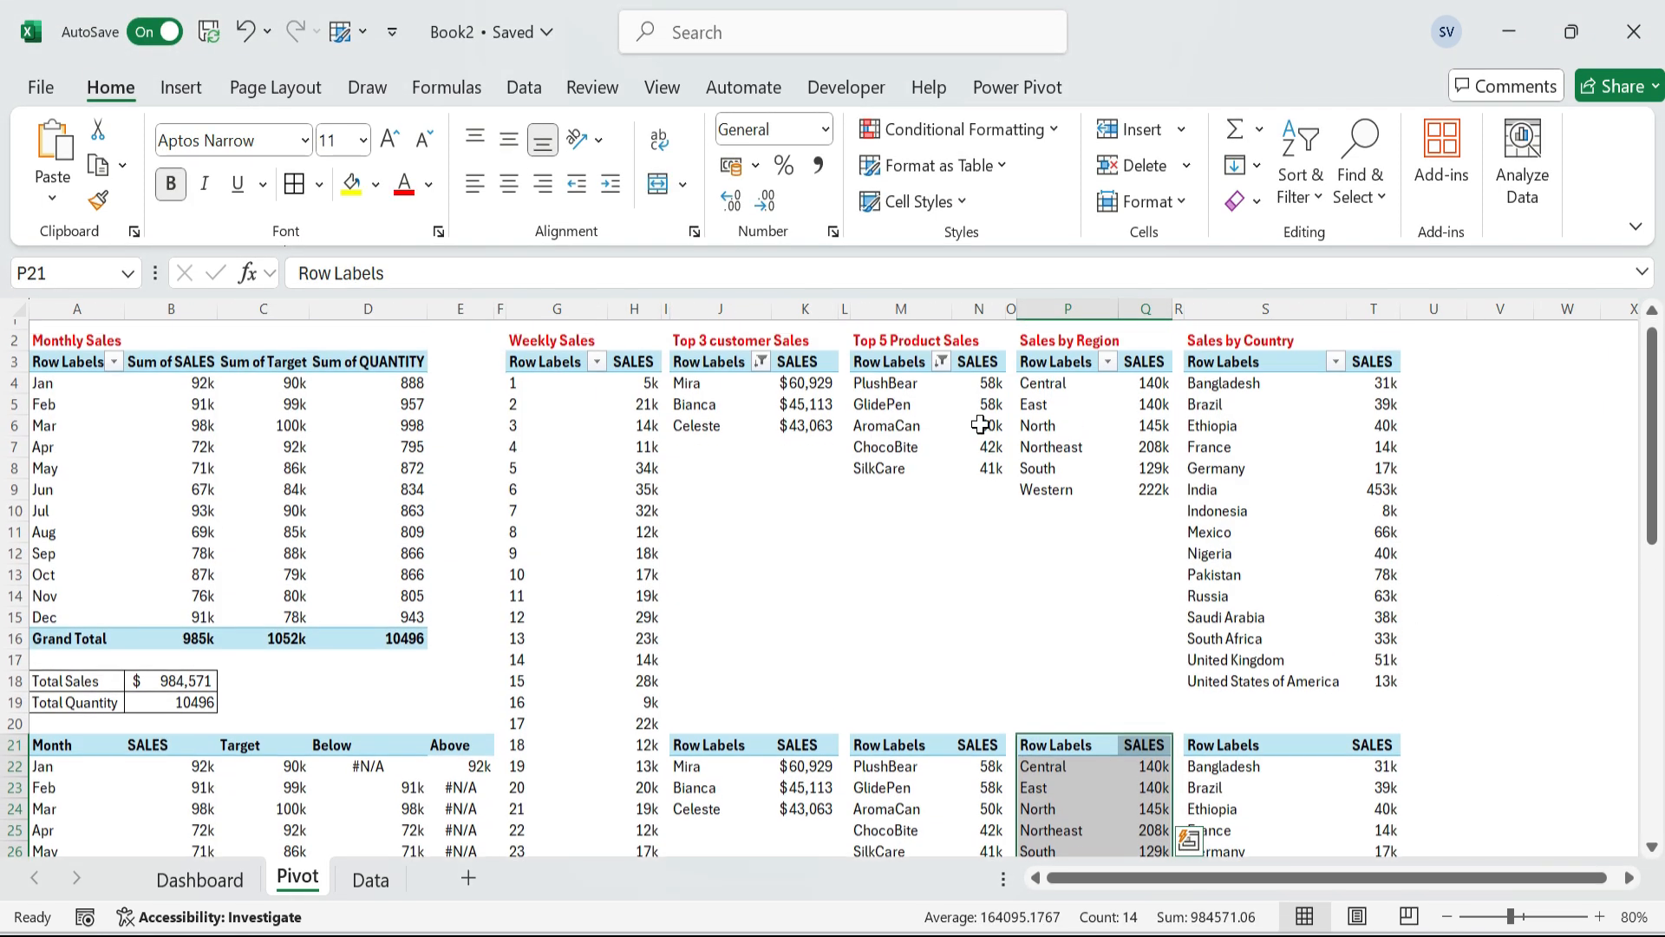
click(886, 352)
drag(865, 754, 1006, 850)
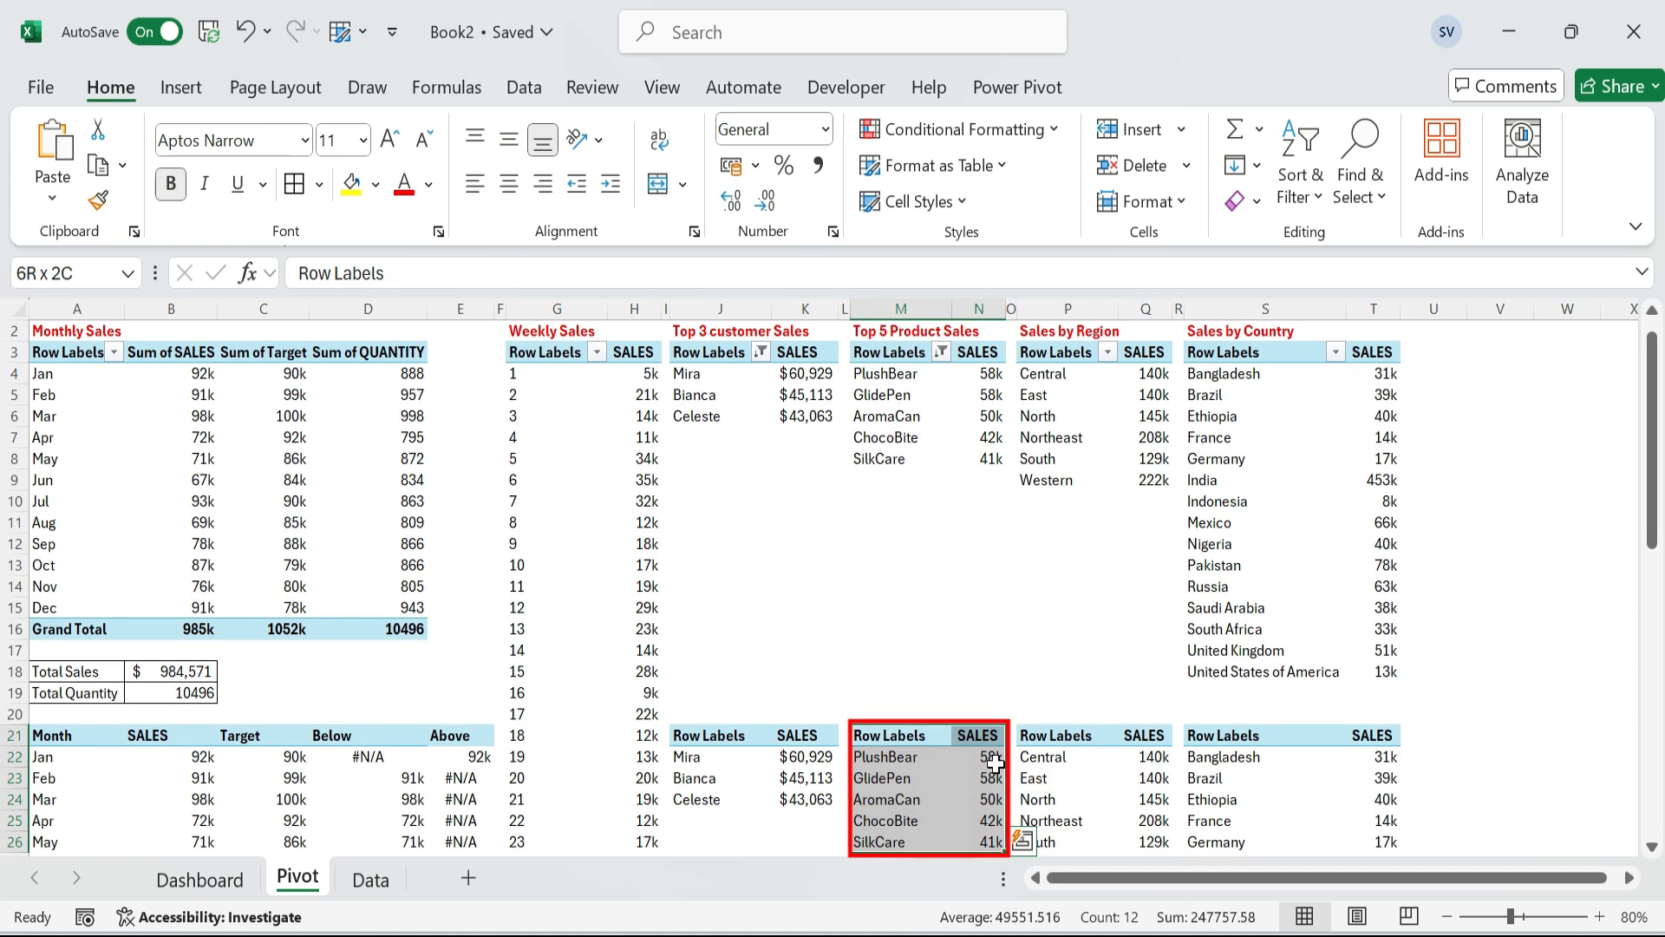
click(181, 87)
click(599, 191)
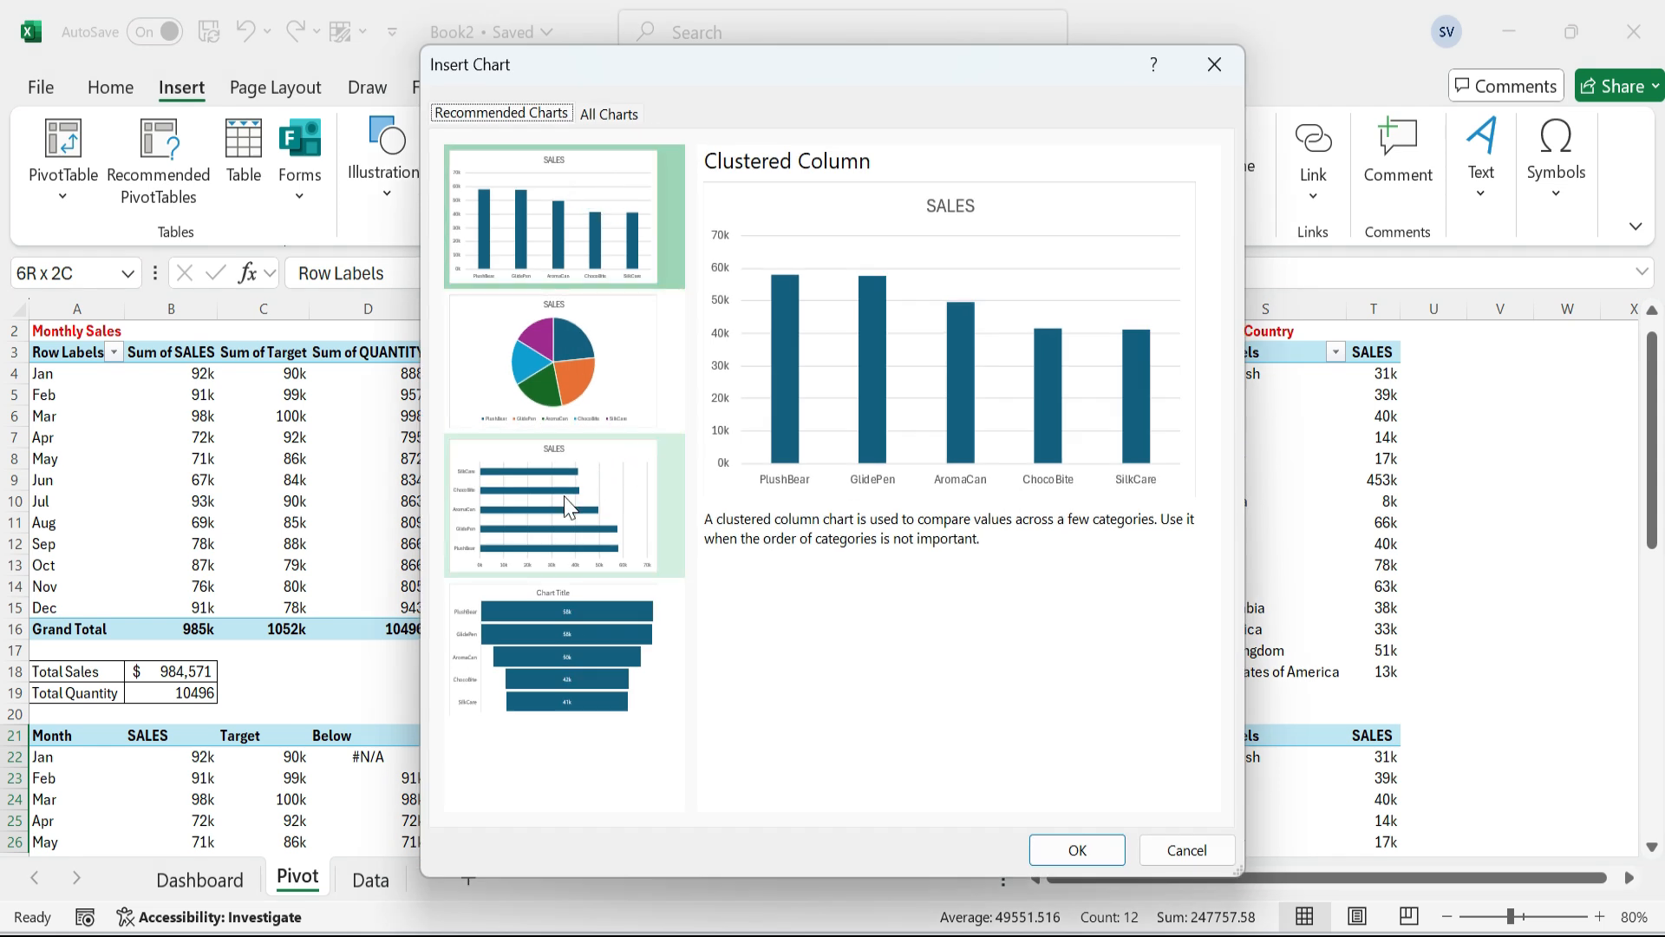
click(564, 496)
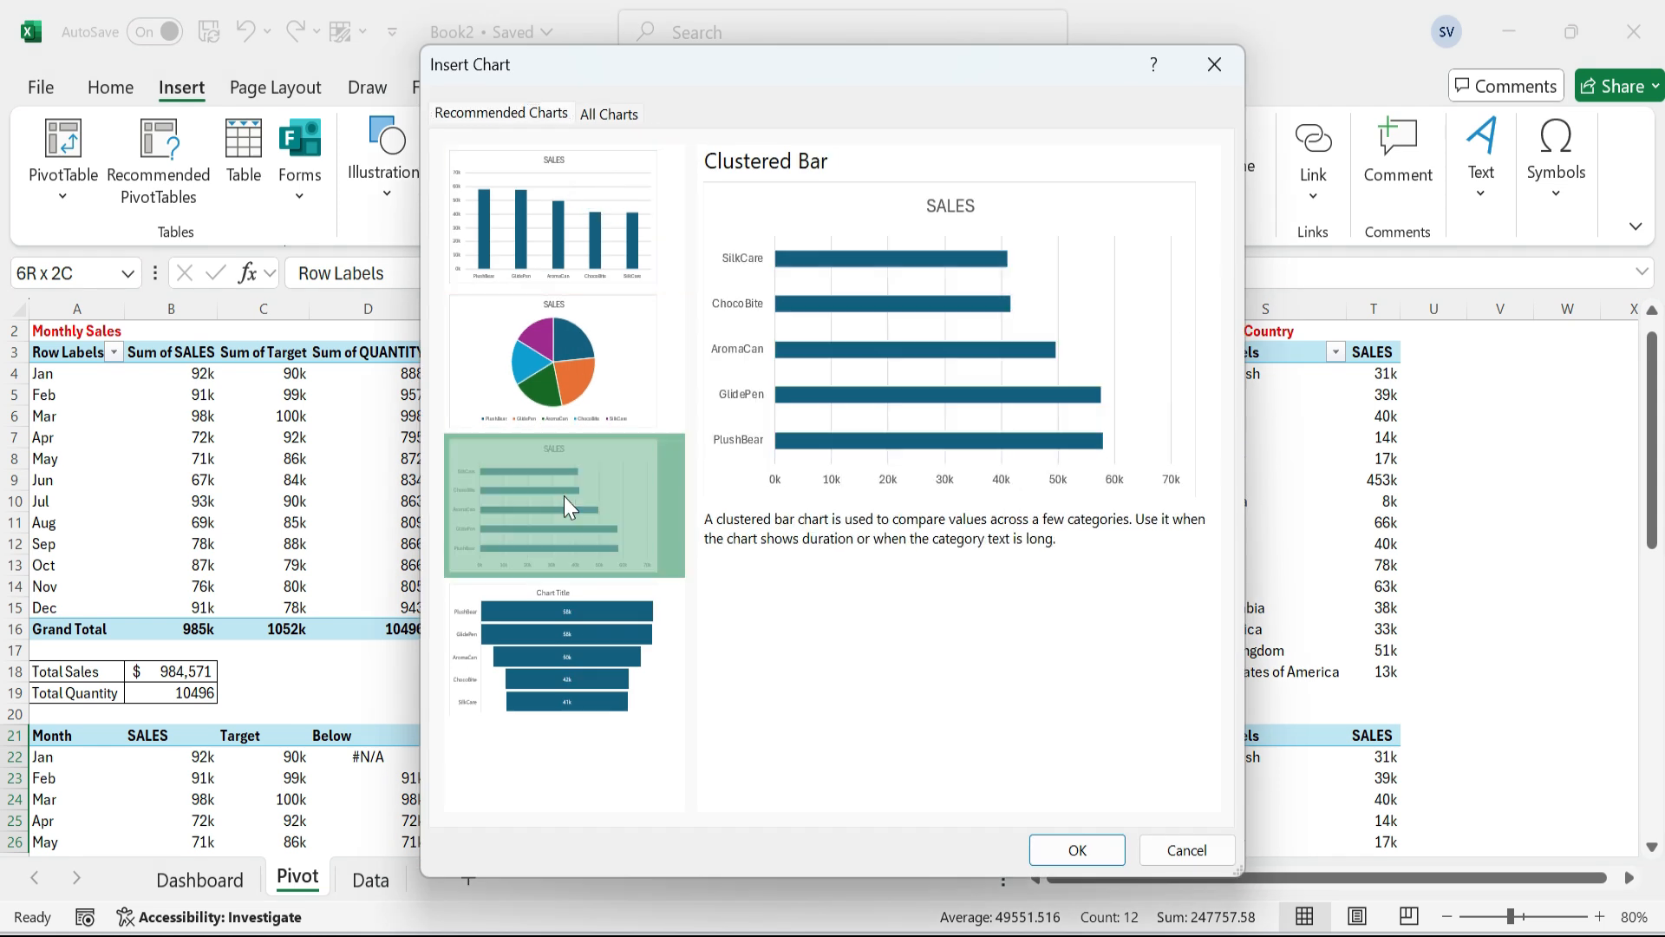
click(1078, 845)
Move the product sales bar chart to the Dashboard sheet and size it to fit the empty card beside SALES BY REGION.
key(ctrl+x)
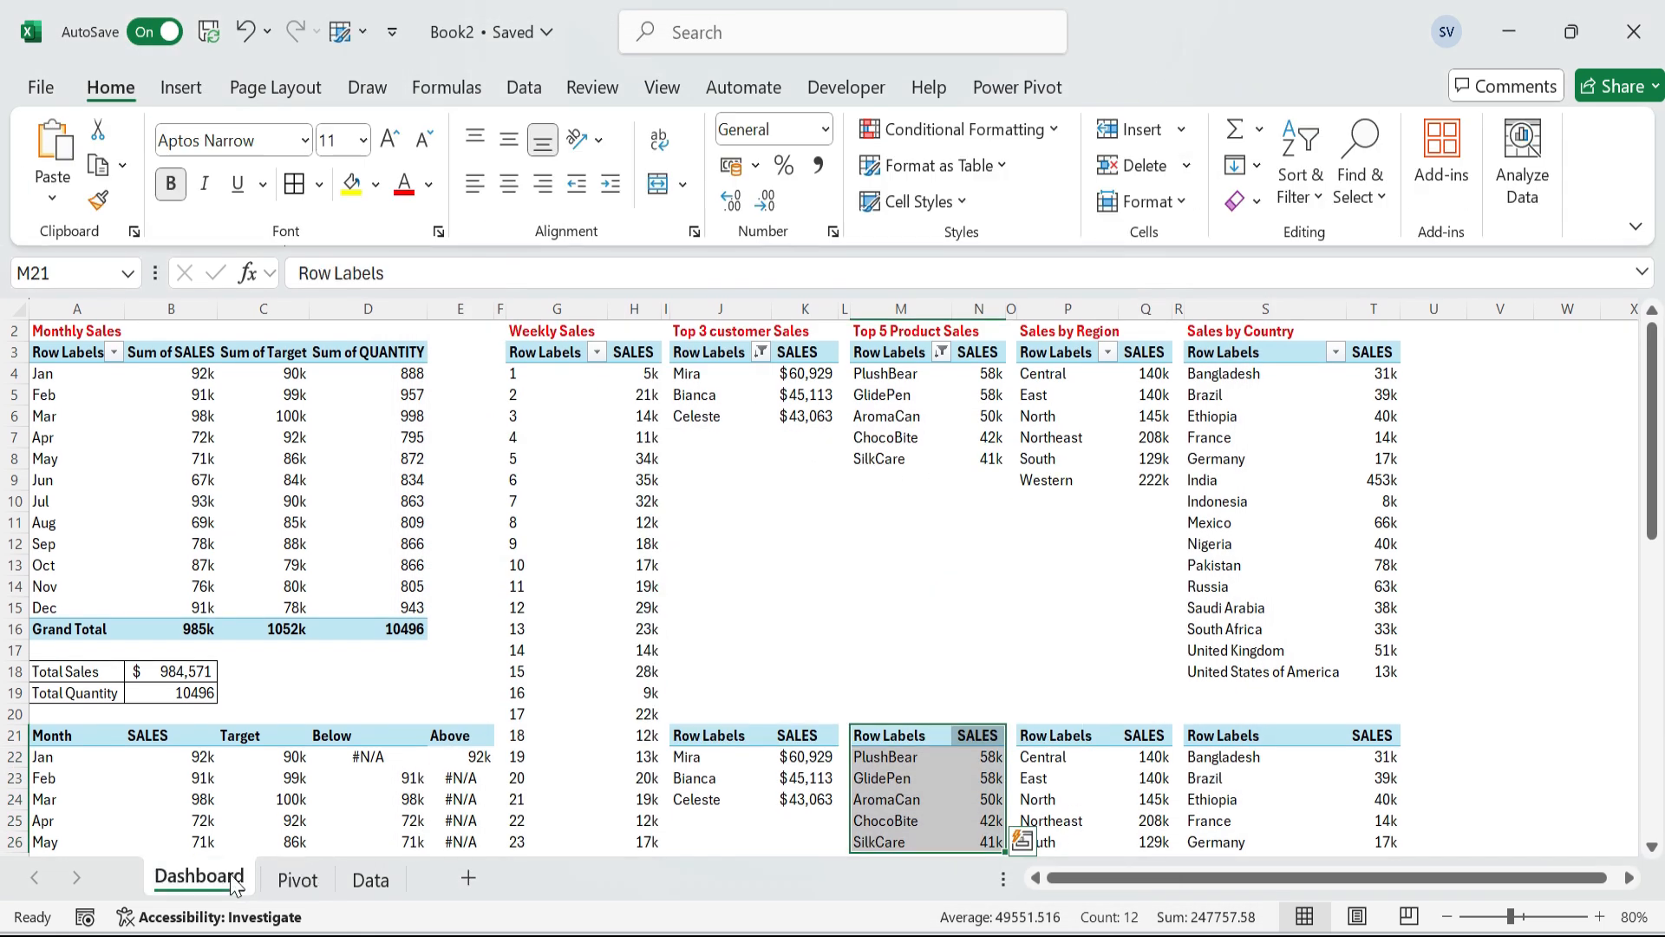
click(200, 879)
key(ctrl+v)
drag(1163, 492, 1167, 540)
drag(1260, 825, 1263, 728)
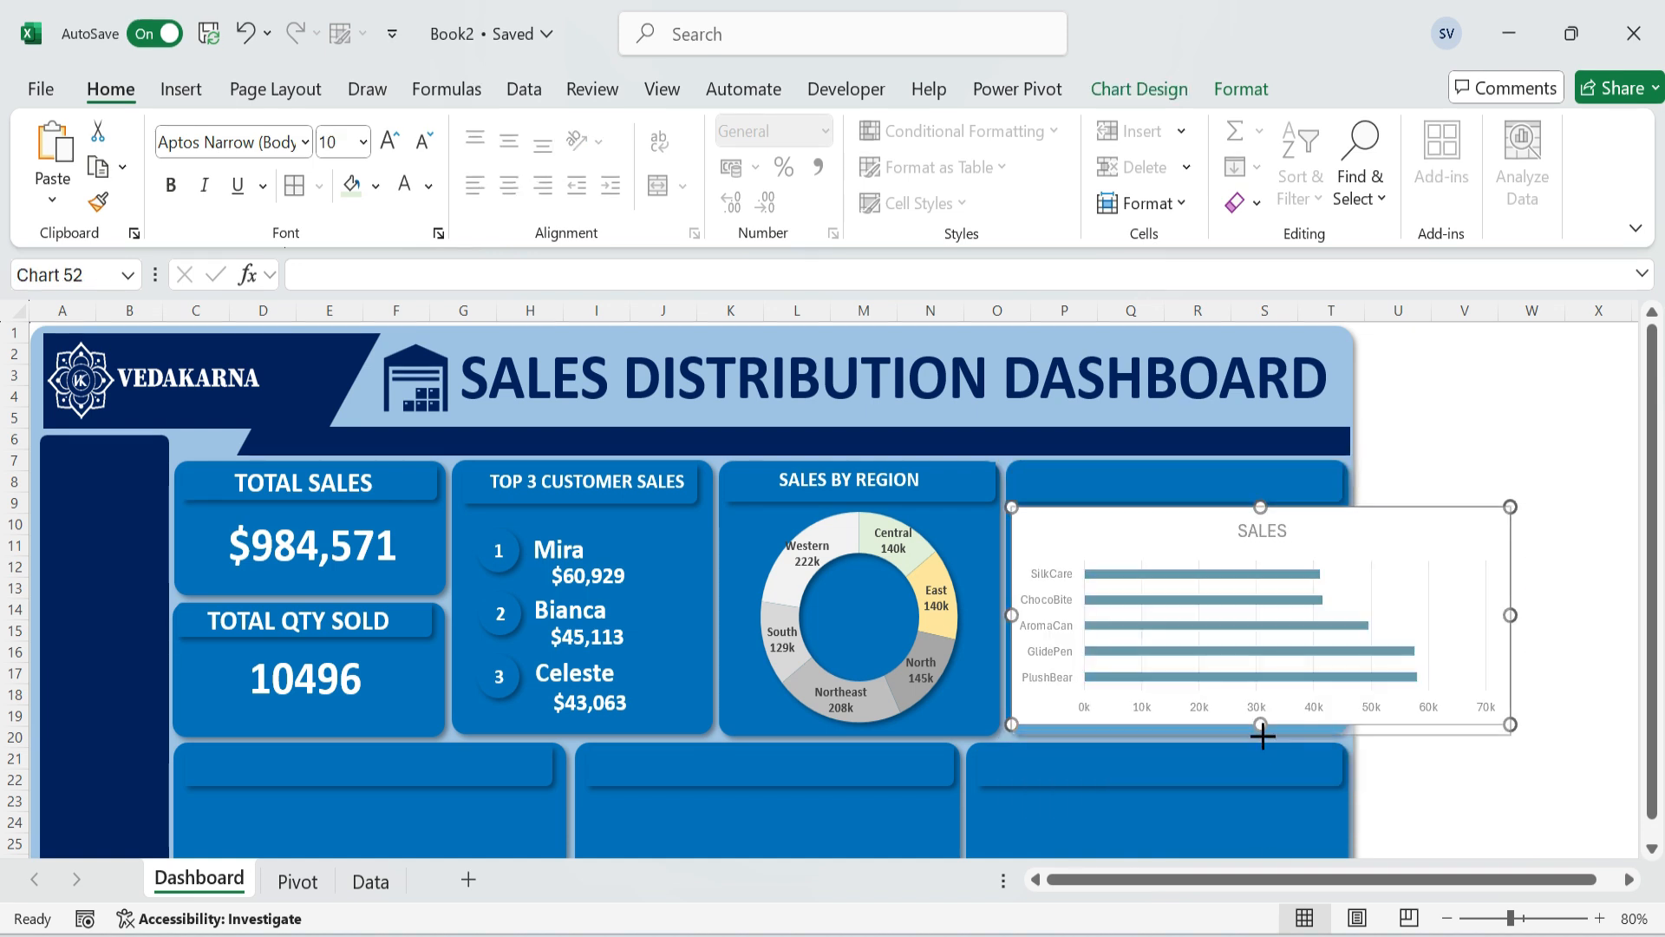
drag(1510, 617, 1345, 618)
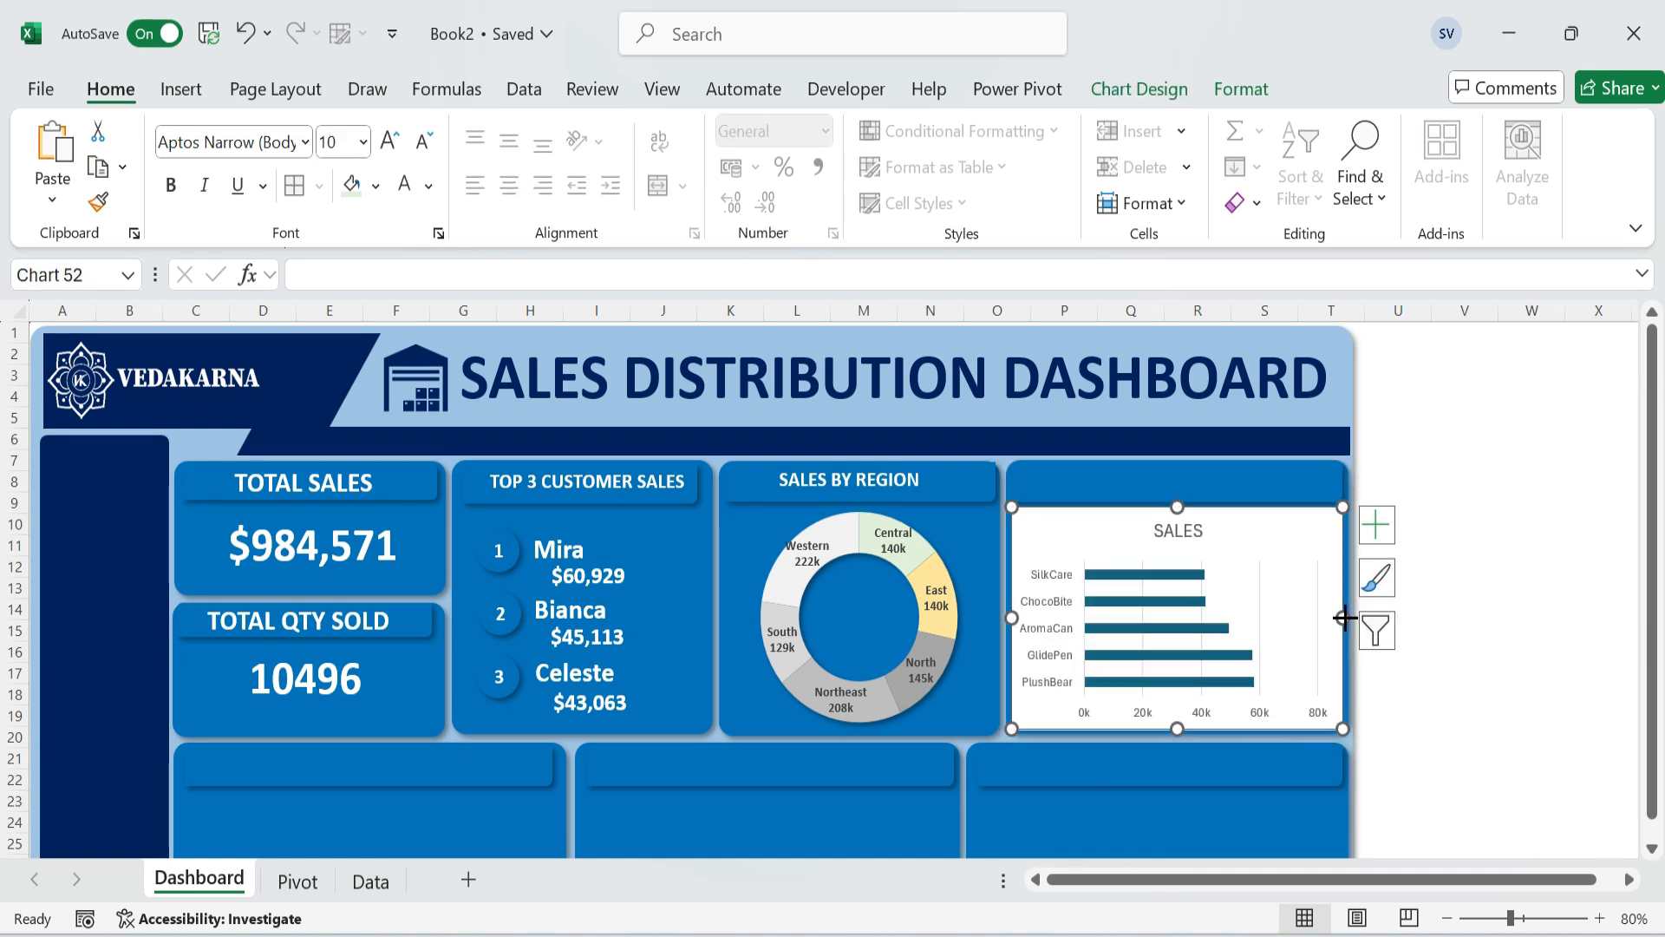
Delete the title, vertical gridlines and horizontal value axis from the product sales bar chart.
click(1188, 541)
key(Delete)
click(1262, 611)
key(Delete)
click(1156, 710)
key(Delete)
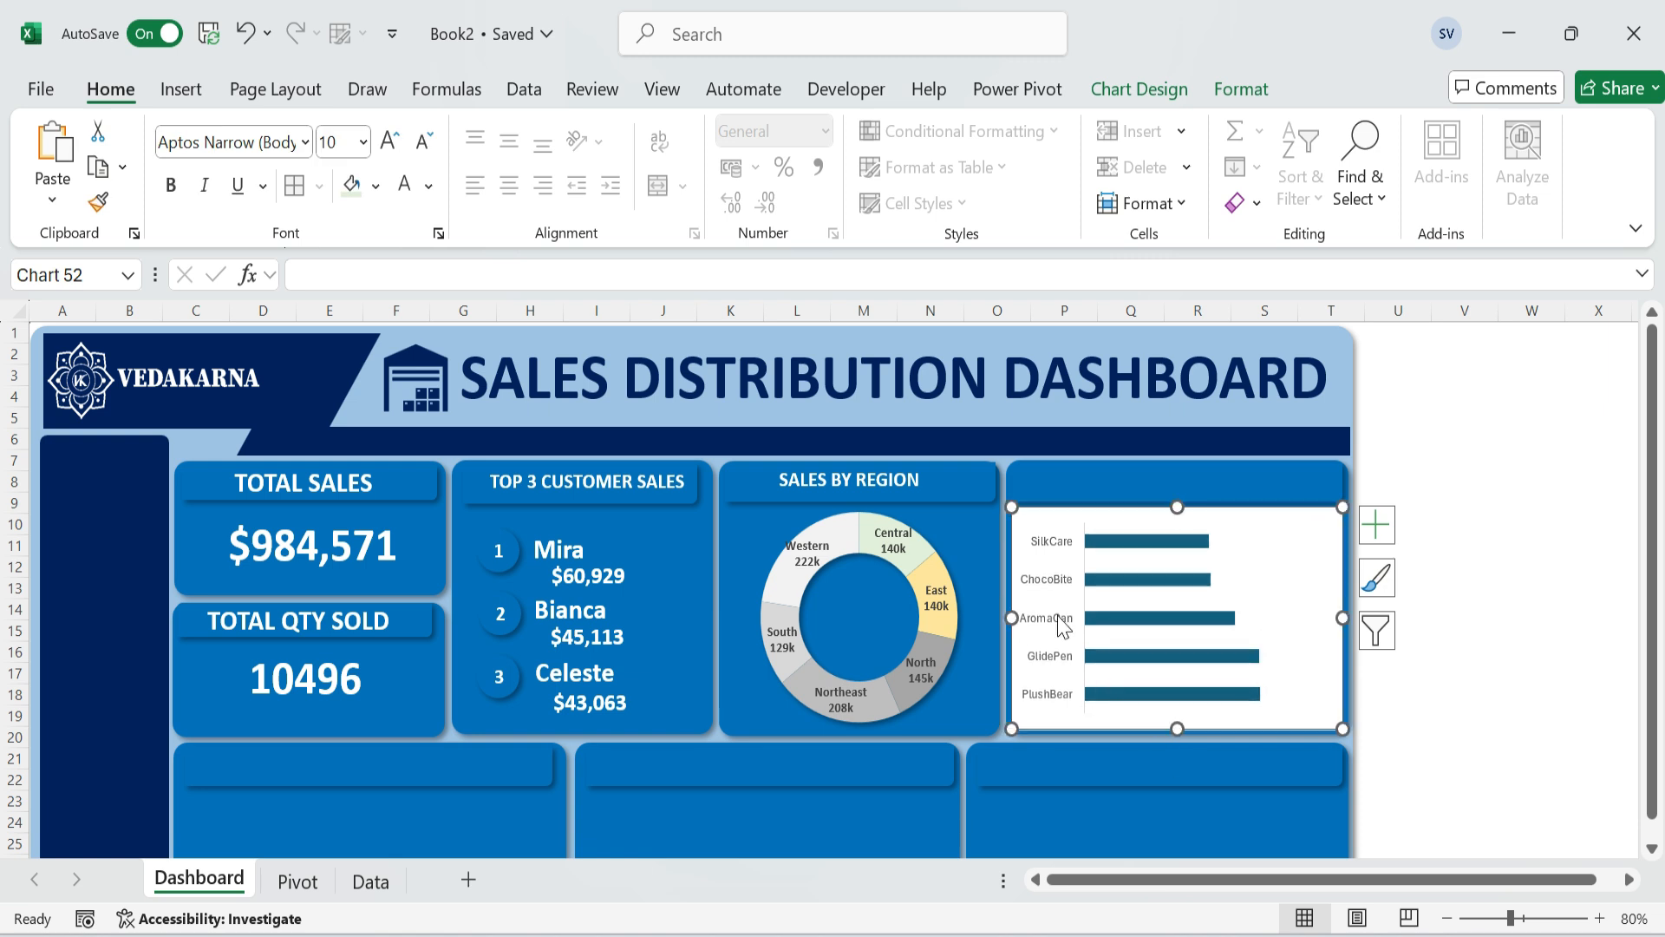
Reverse the category order on the product sales bar chart's vertical axis so that PlushBear comes first.
double_click(1050, 617)
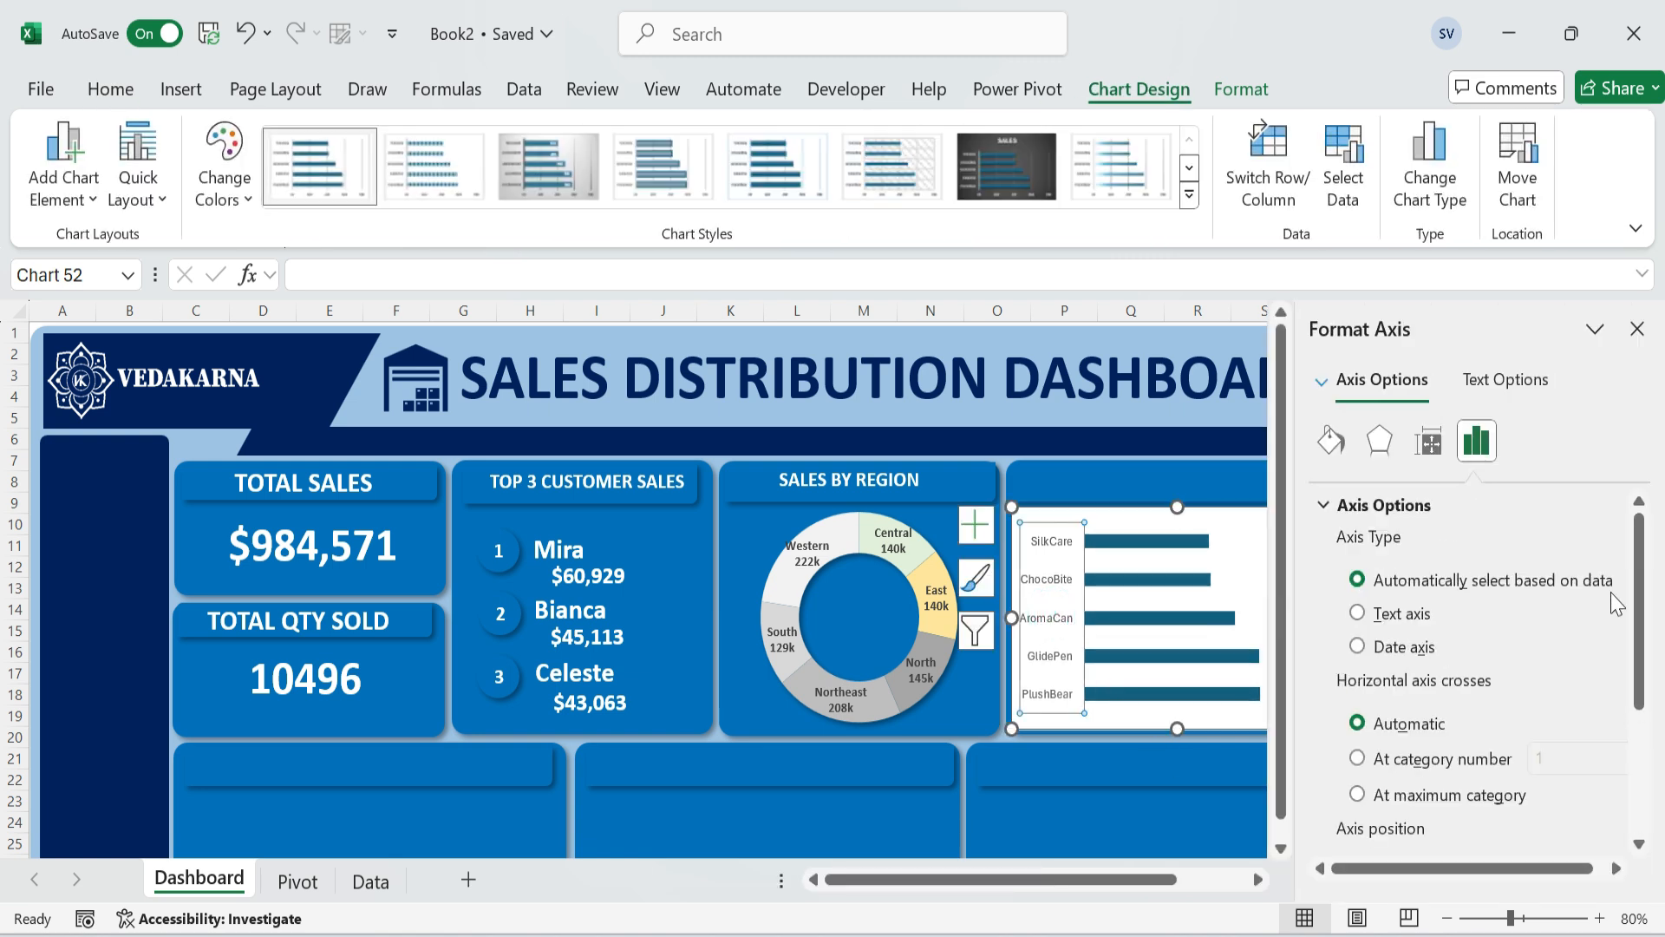
drag(1643, 625, 1646, 717)
scroll(1423, 731, down, 2)
click(1403, 713)
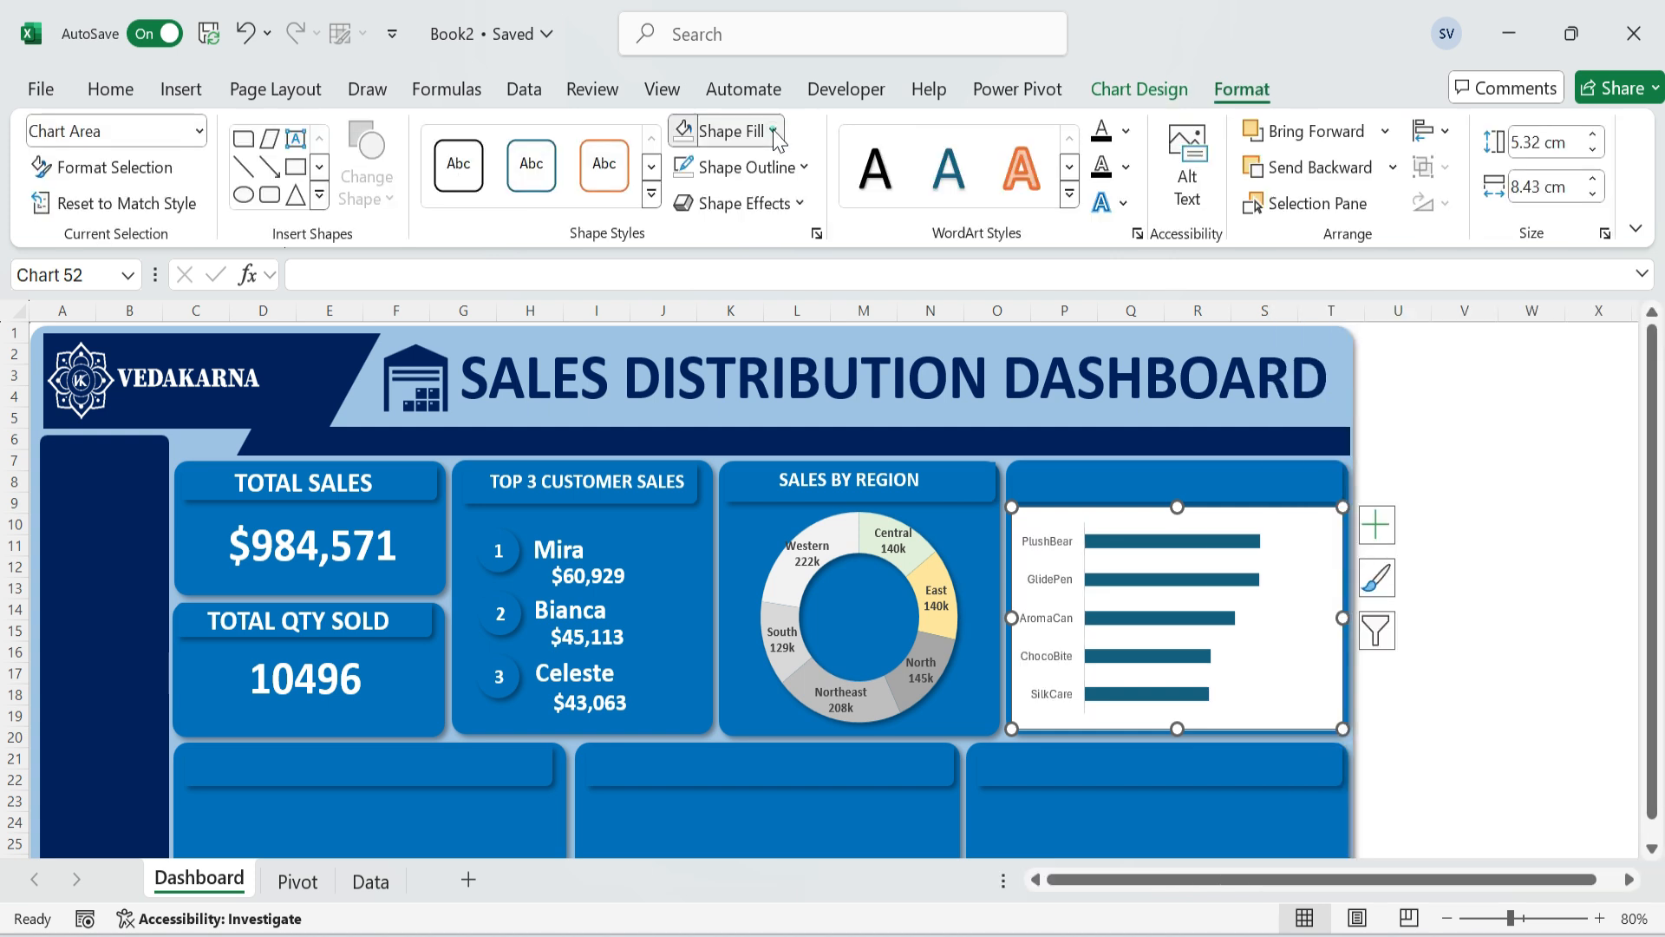
Remove the fill and the outline from the product sales bar chart's area.
click(775, 134)
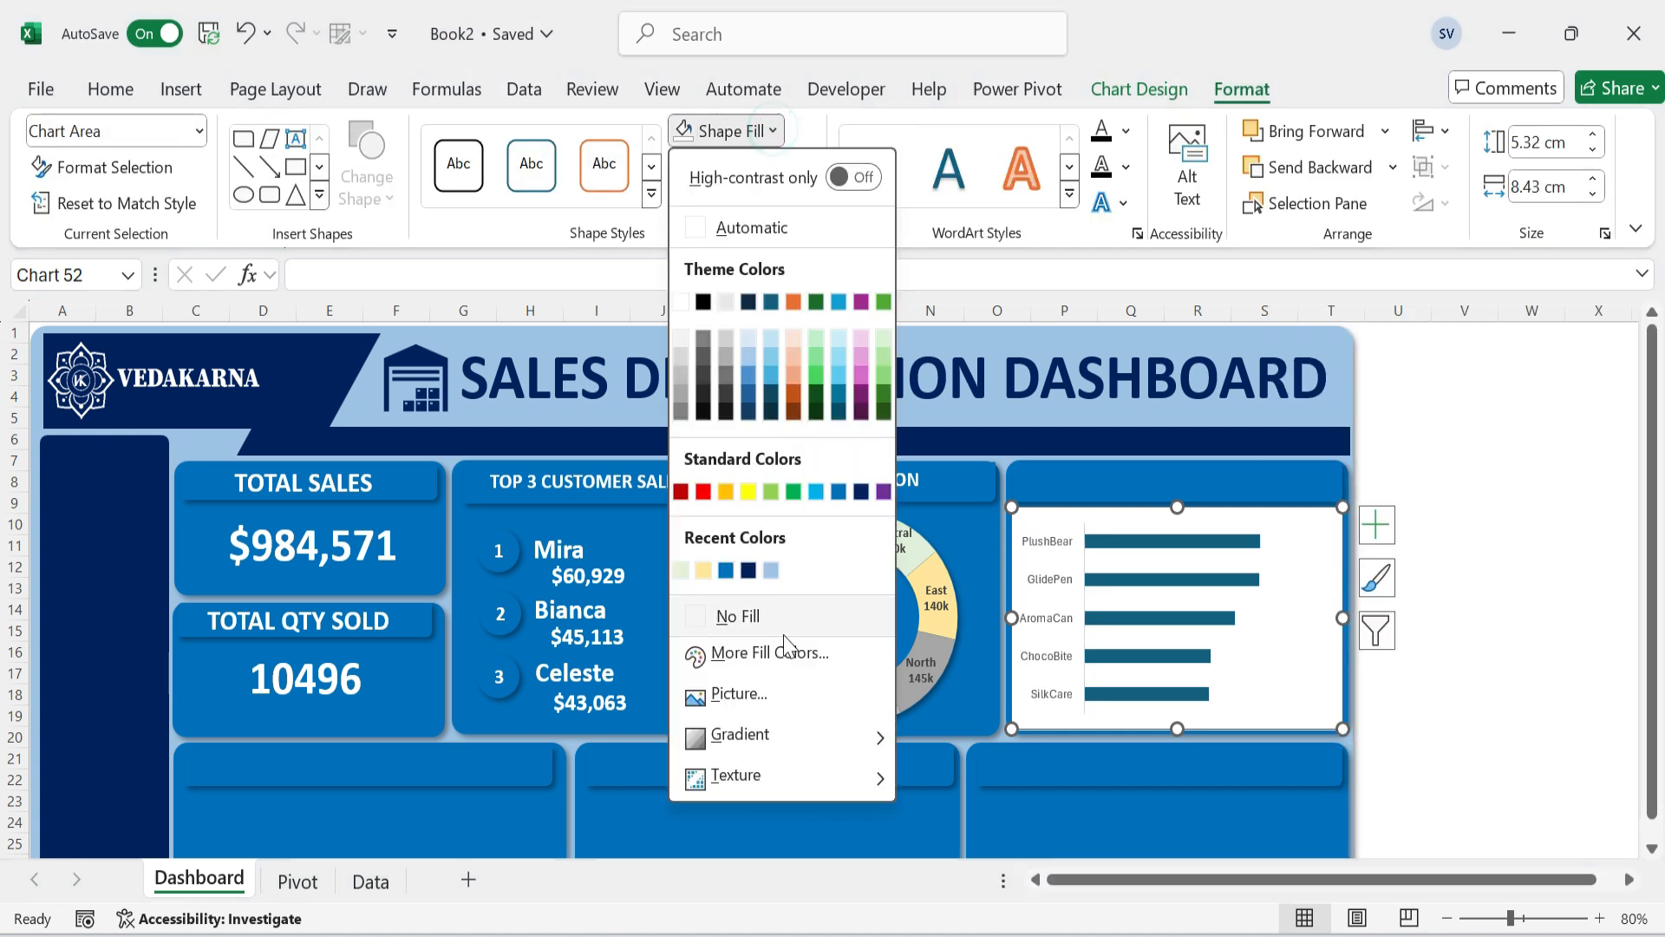
click(777, 626)
click(744, 167)
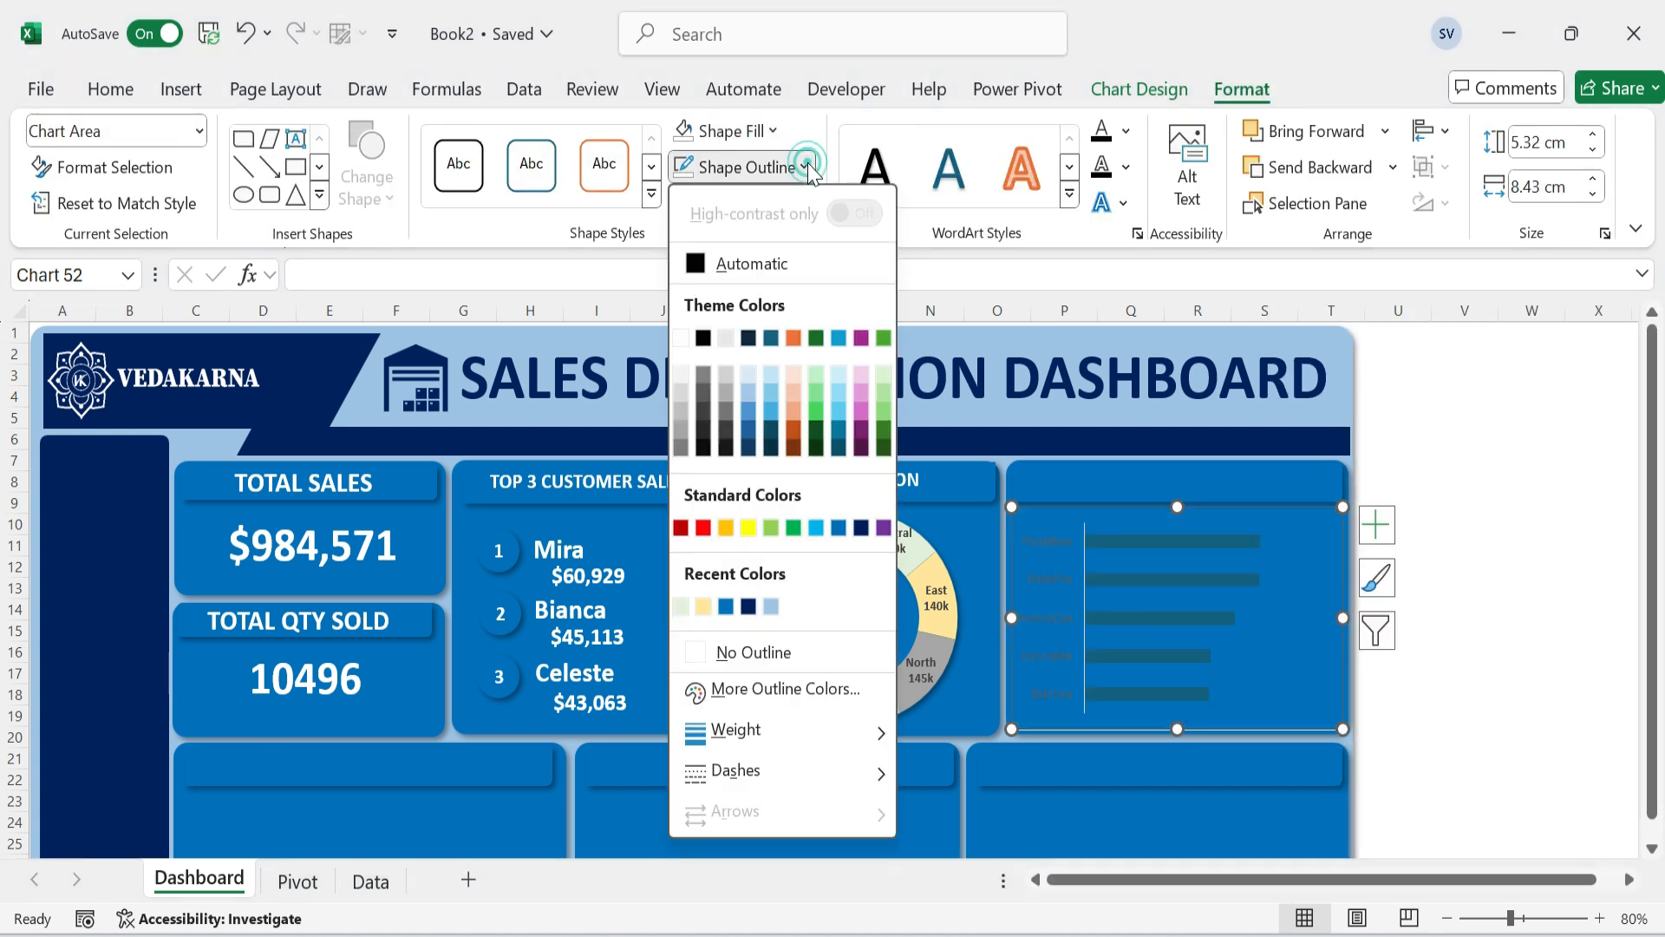
click(781, 657)
click(1516, 457)
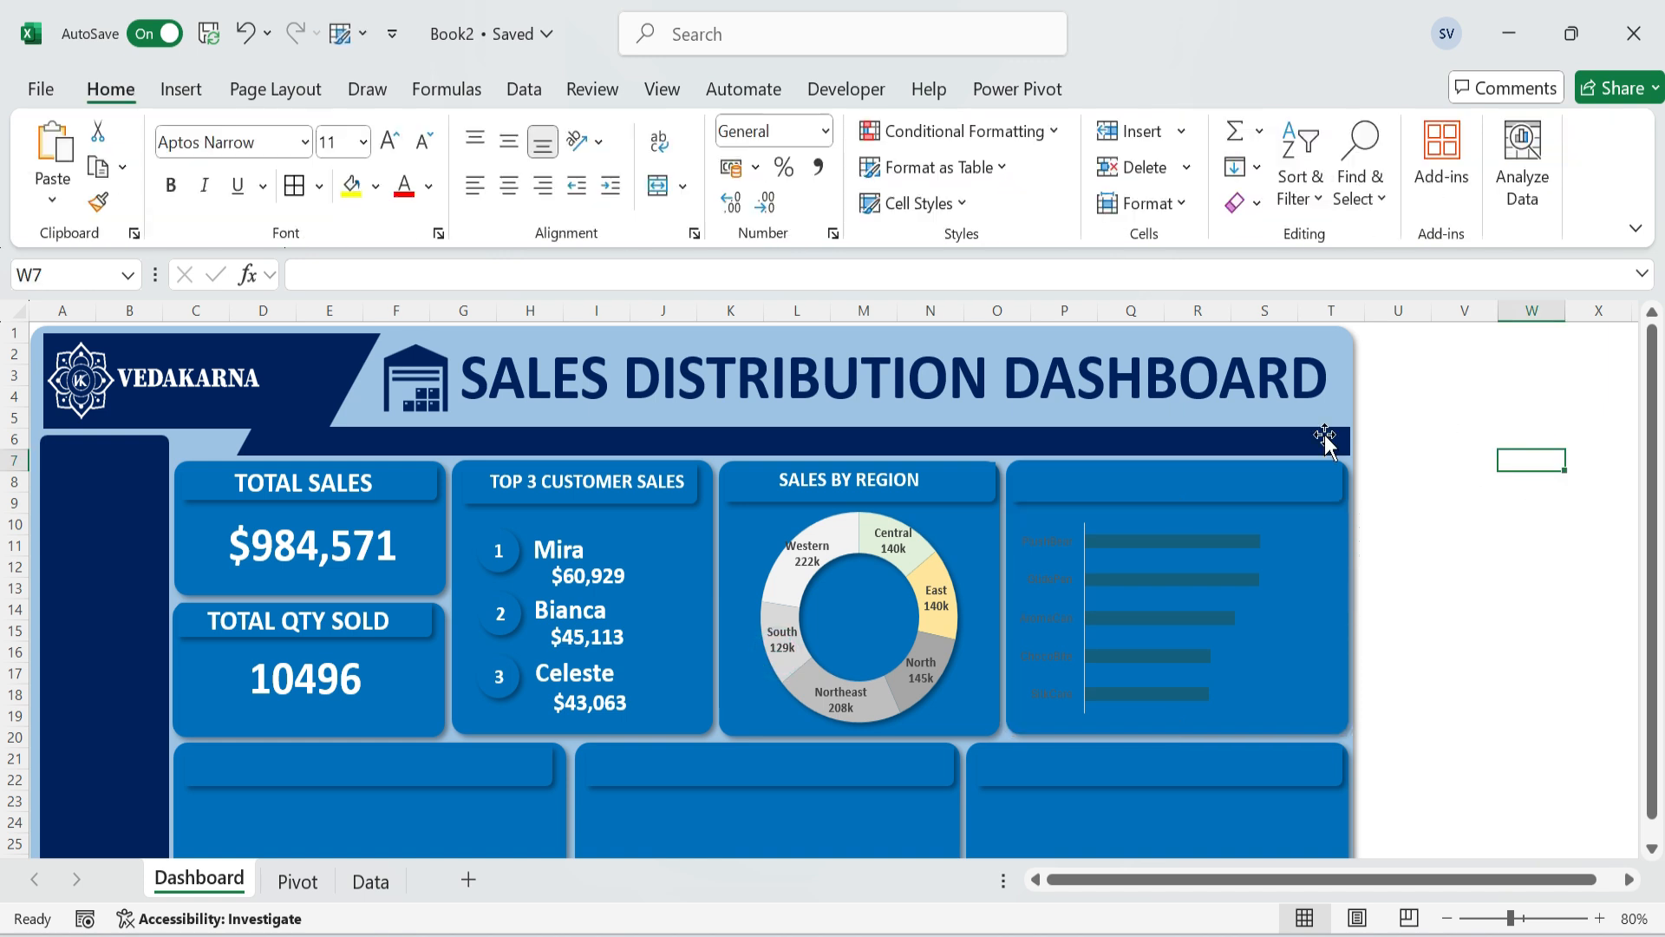
Set the gap width of the bars in the product sales chart to 50%.
click(1253, 541)
double_click(1252, 542)
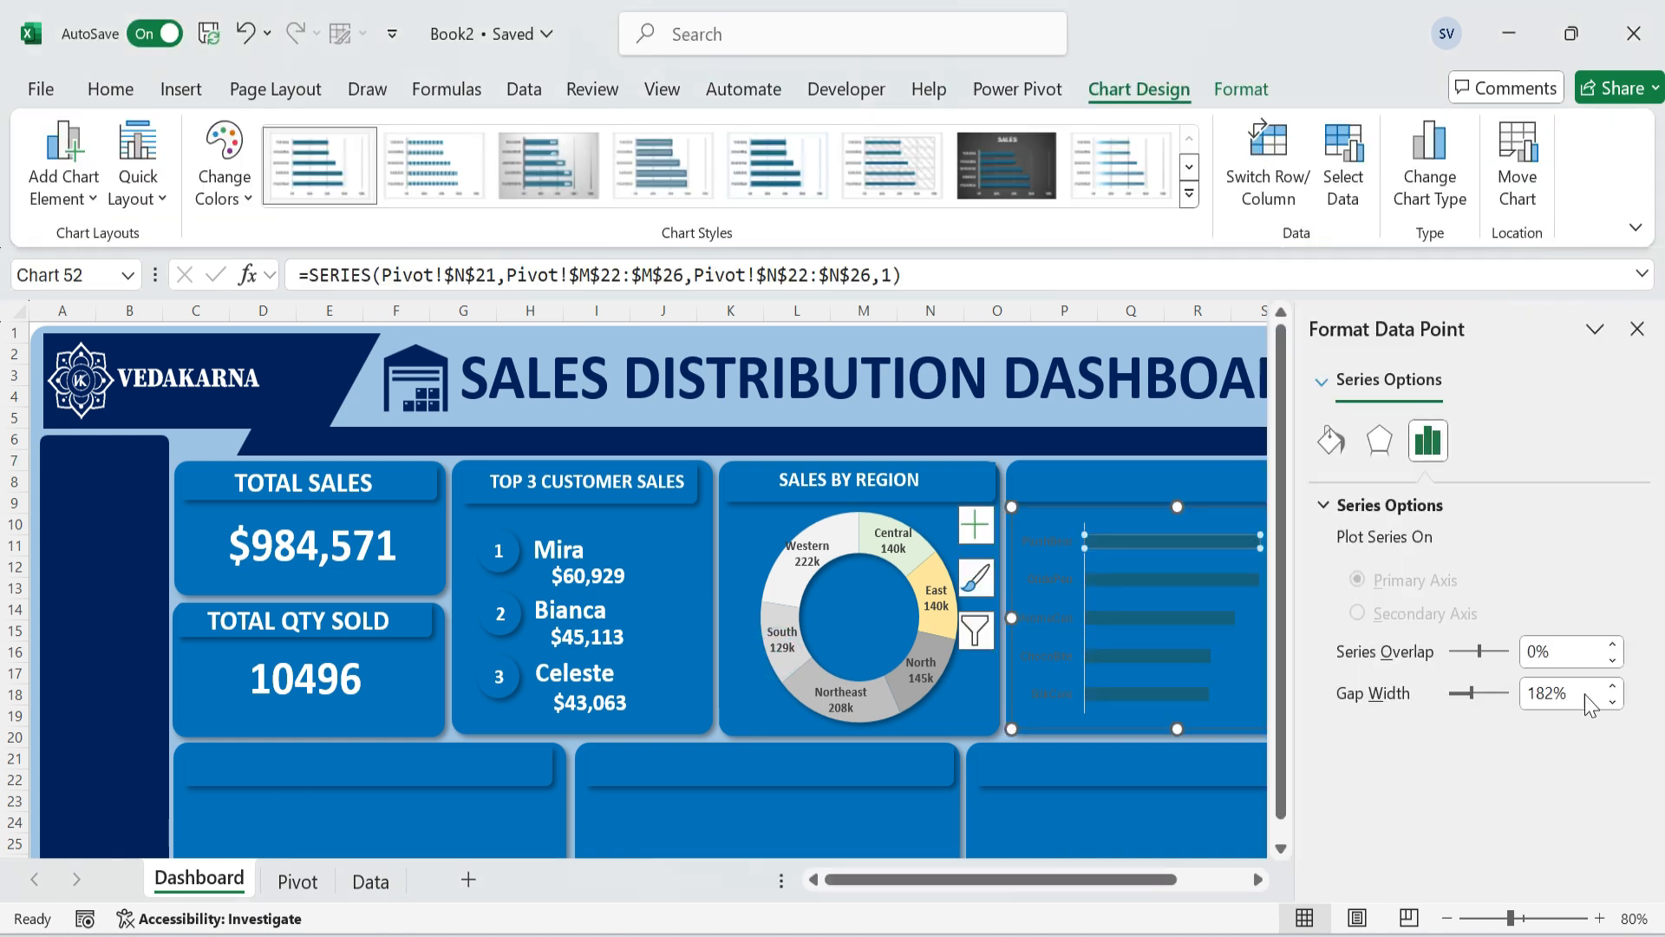
drag(1577, 693, 1472, 678)
text(50)
key(Return)
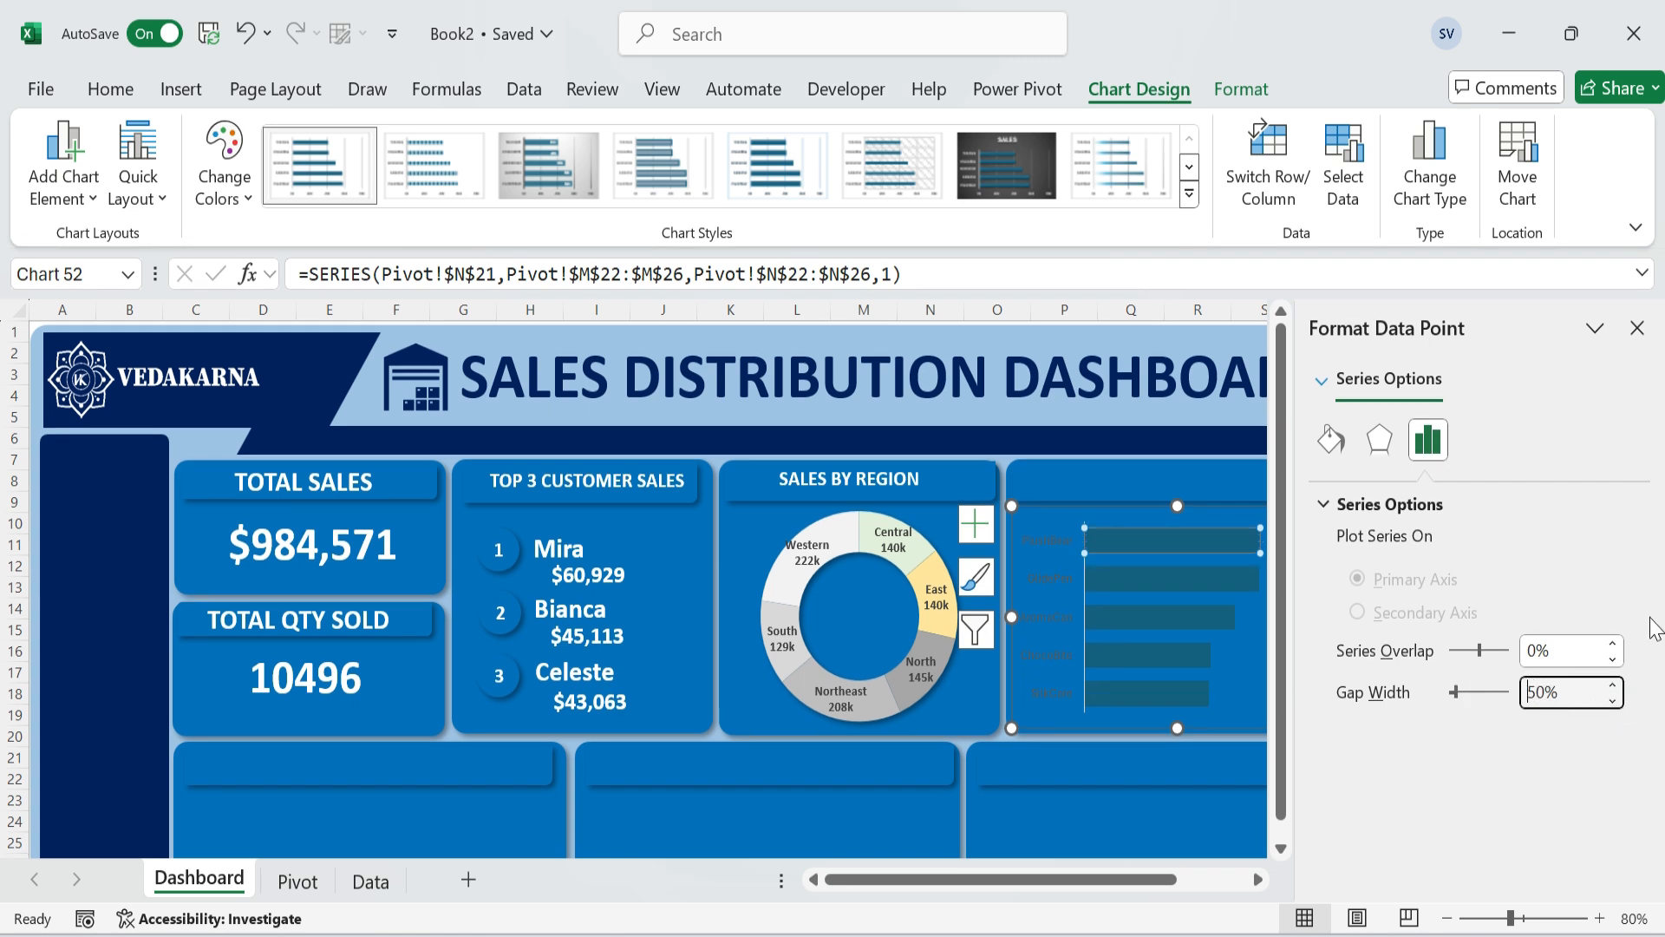
click(1230, 809)
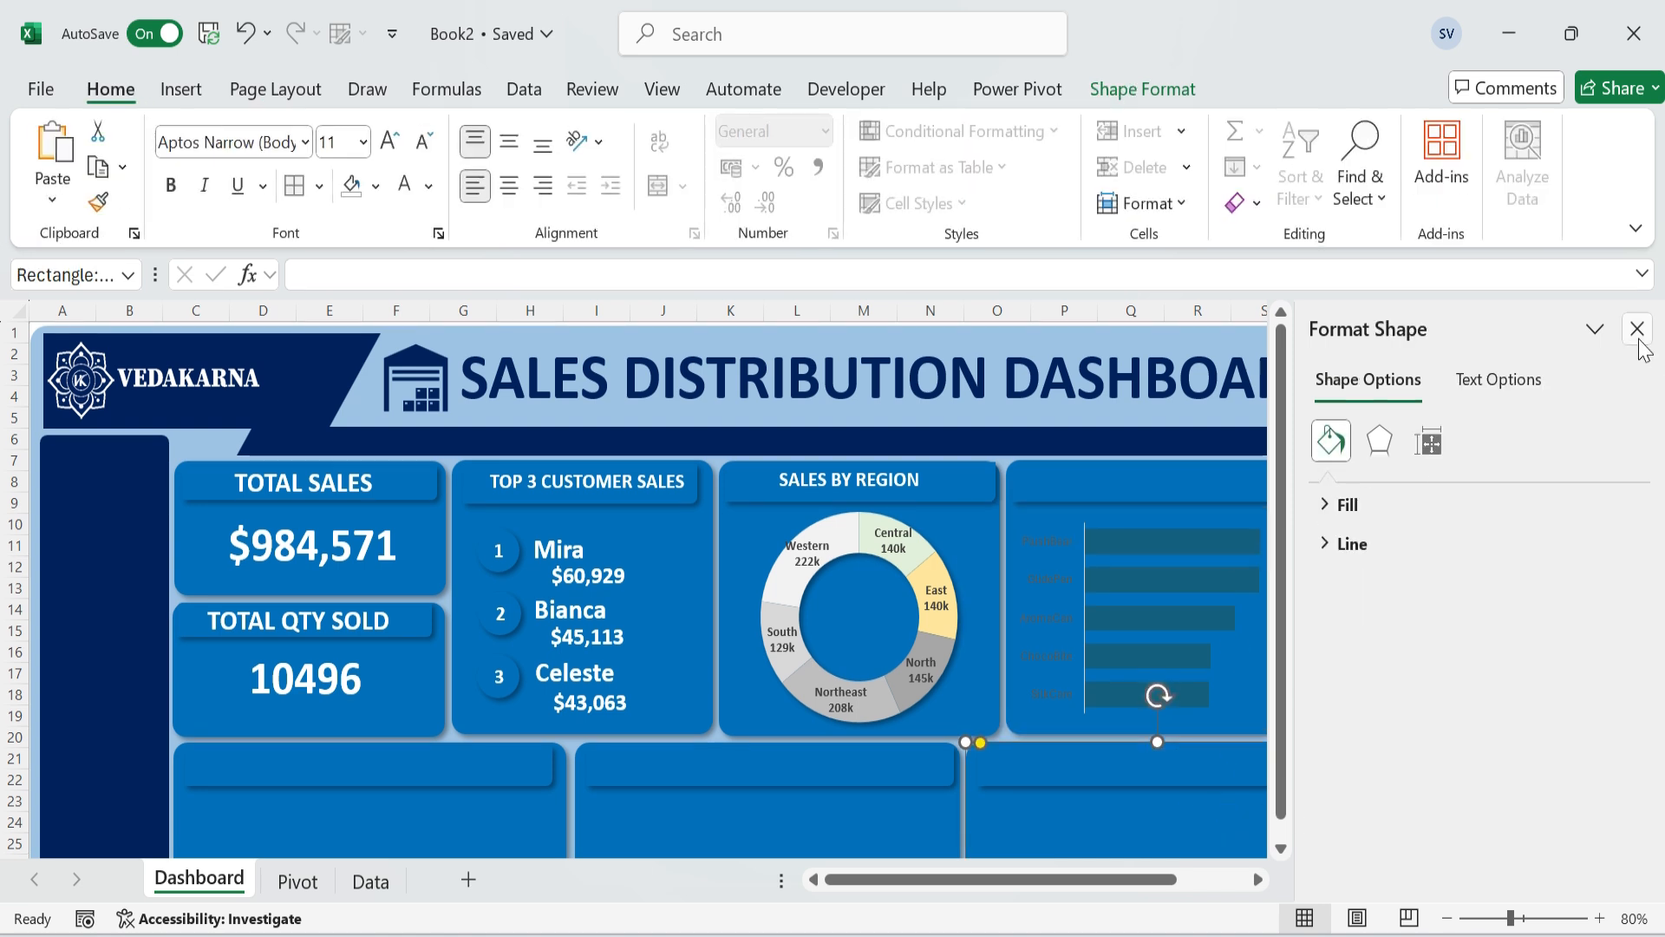
click(1637, 327)
Fill only the PlushBear bar with a dark gray theme color.
click(1251, 534)
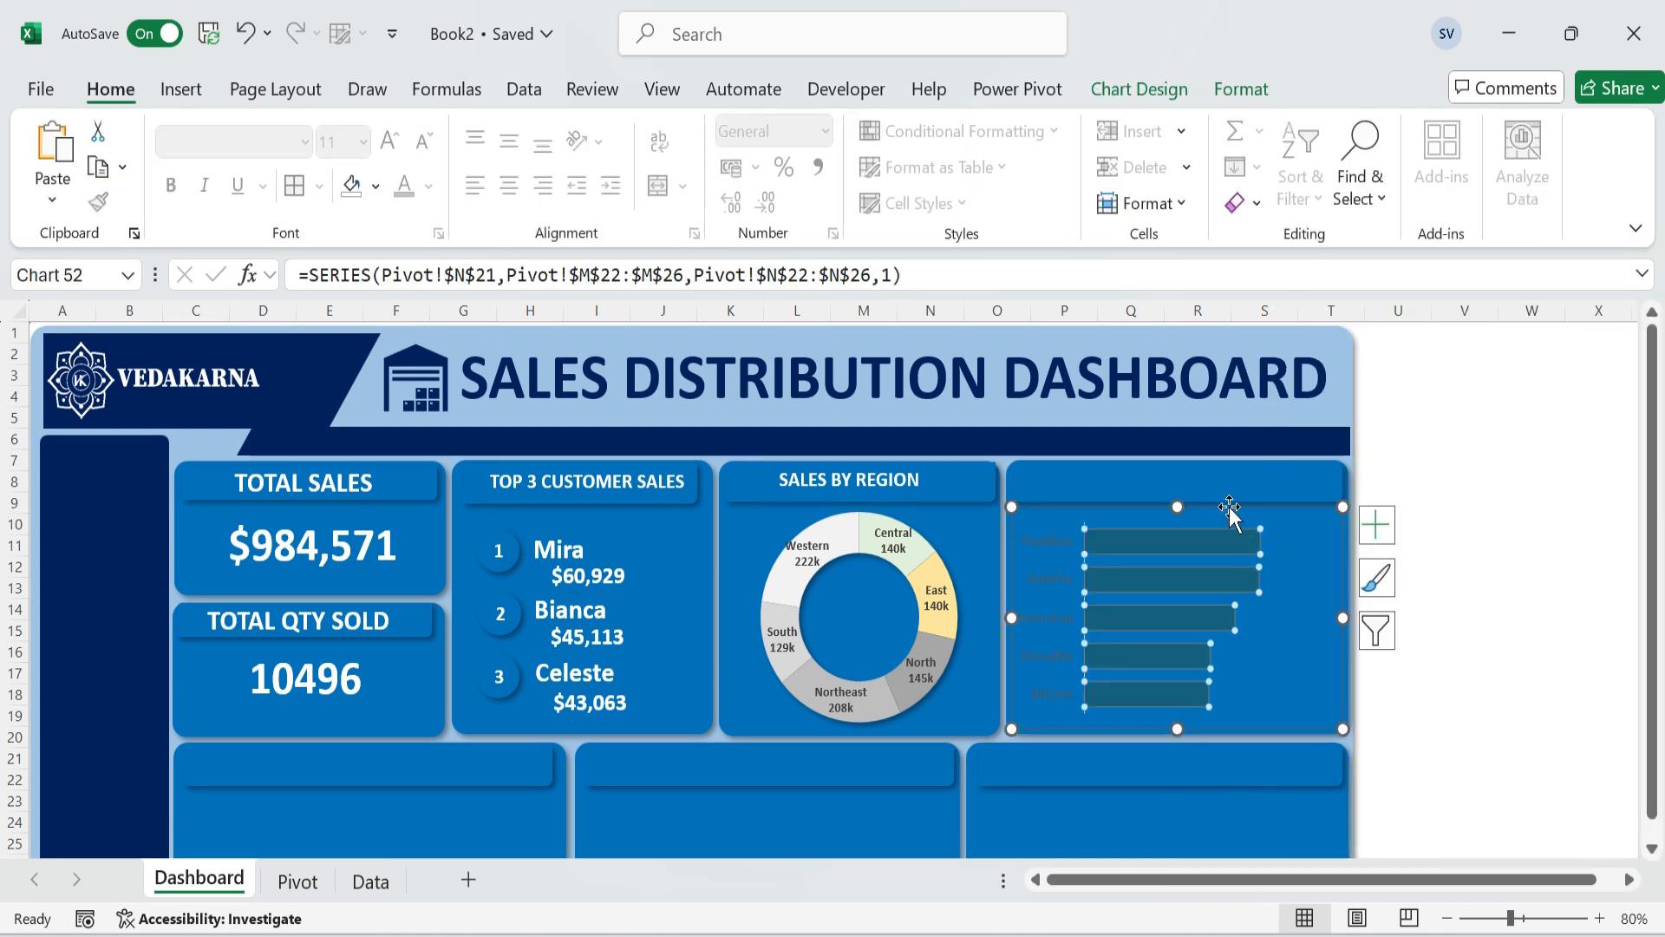
click(376, 186)
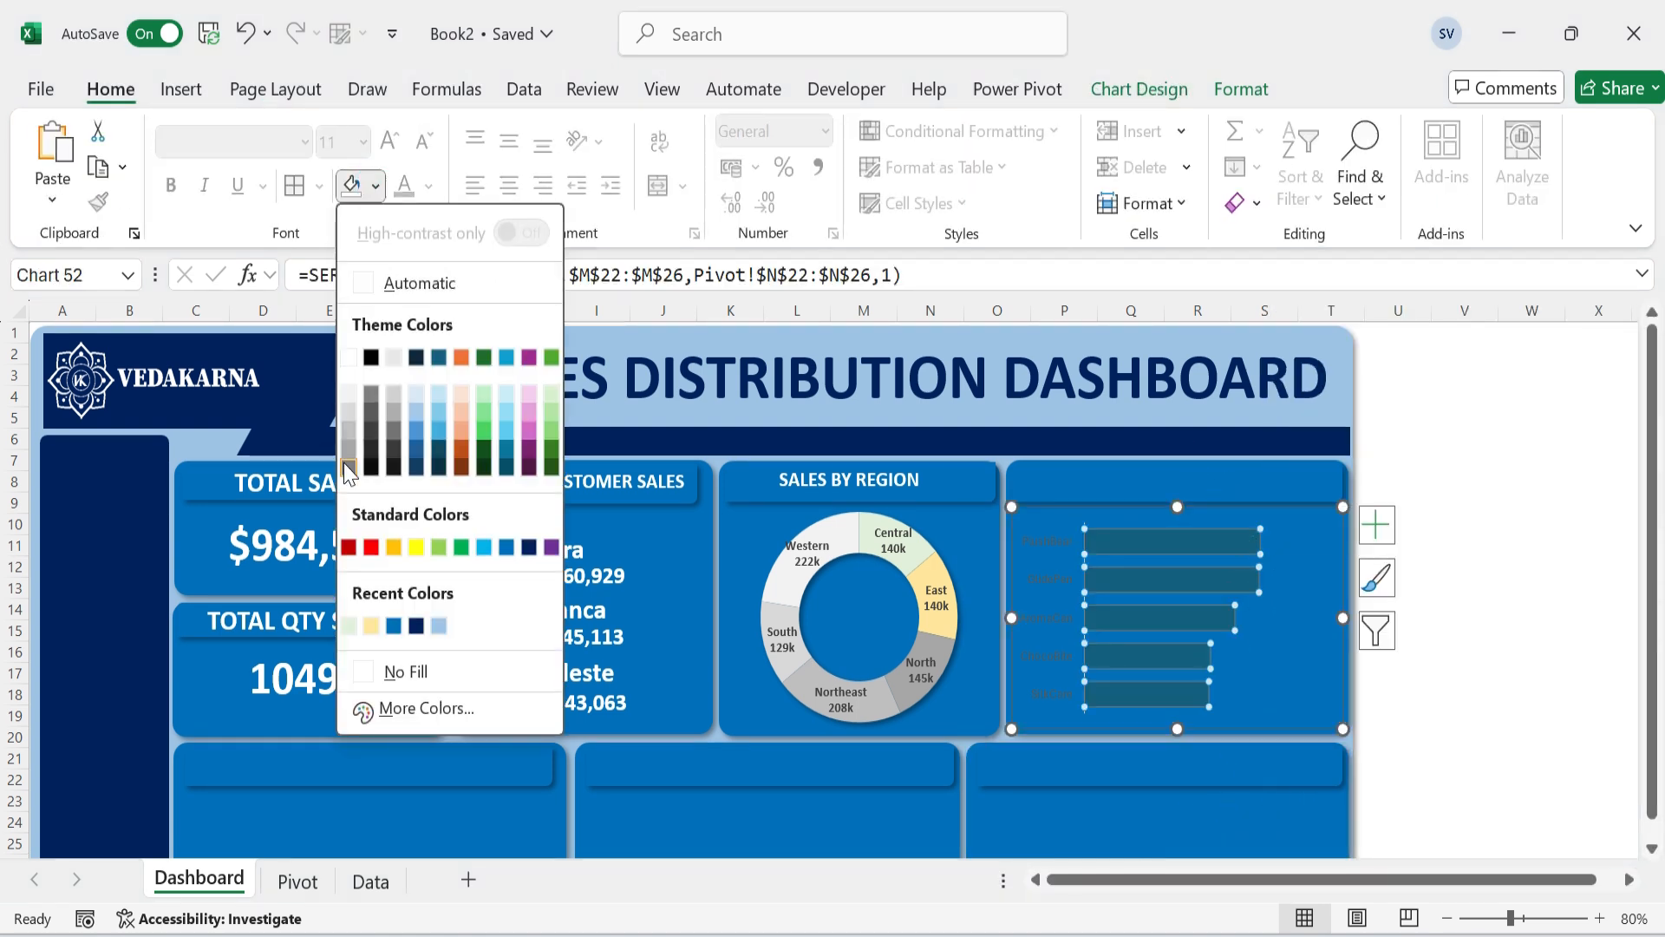
click(1196, 544)
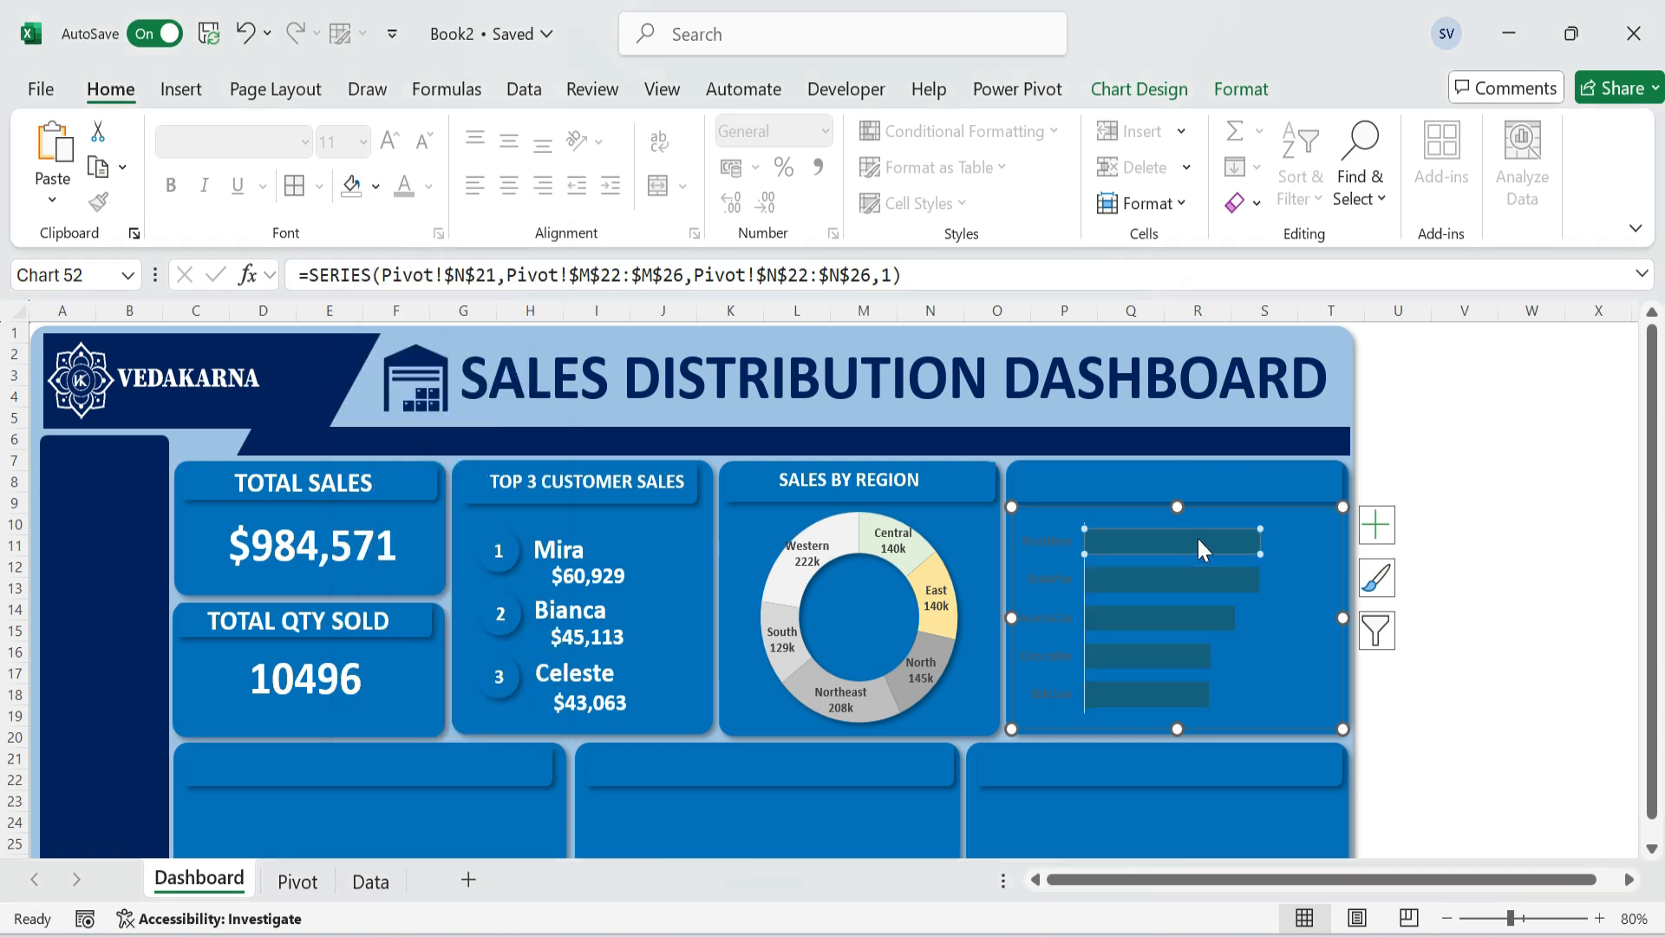
click(378, 192)
click(364, 473)
Fill the GlidePen bar with medium gray and the AromaCan bar with a slightly lighter gray.
click(1230, 570)
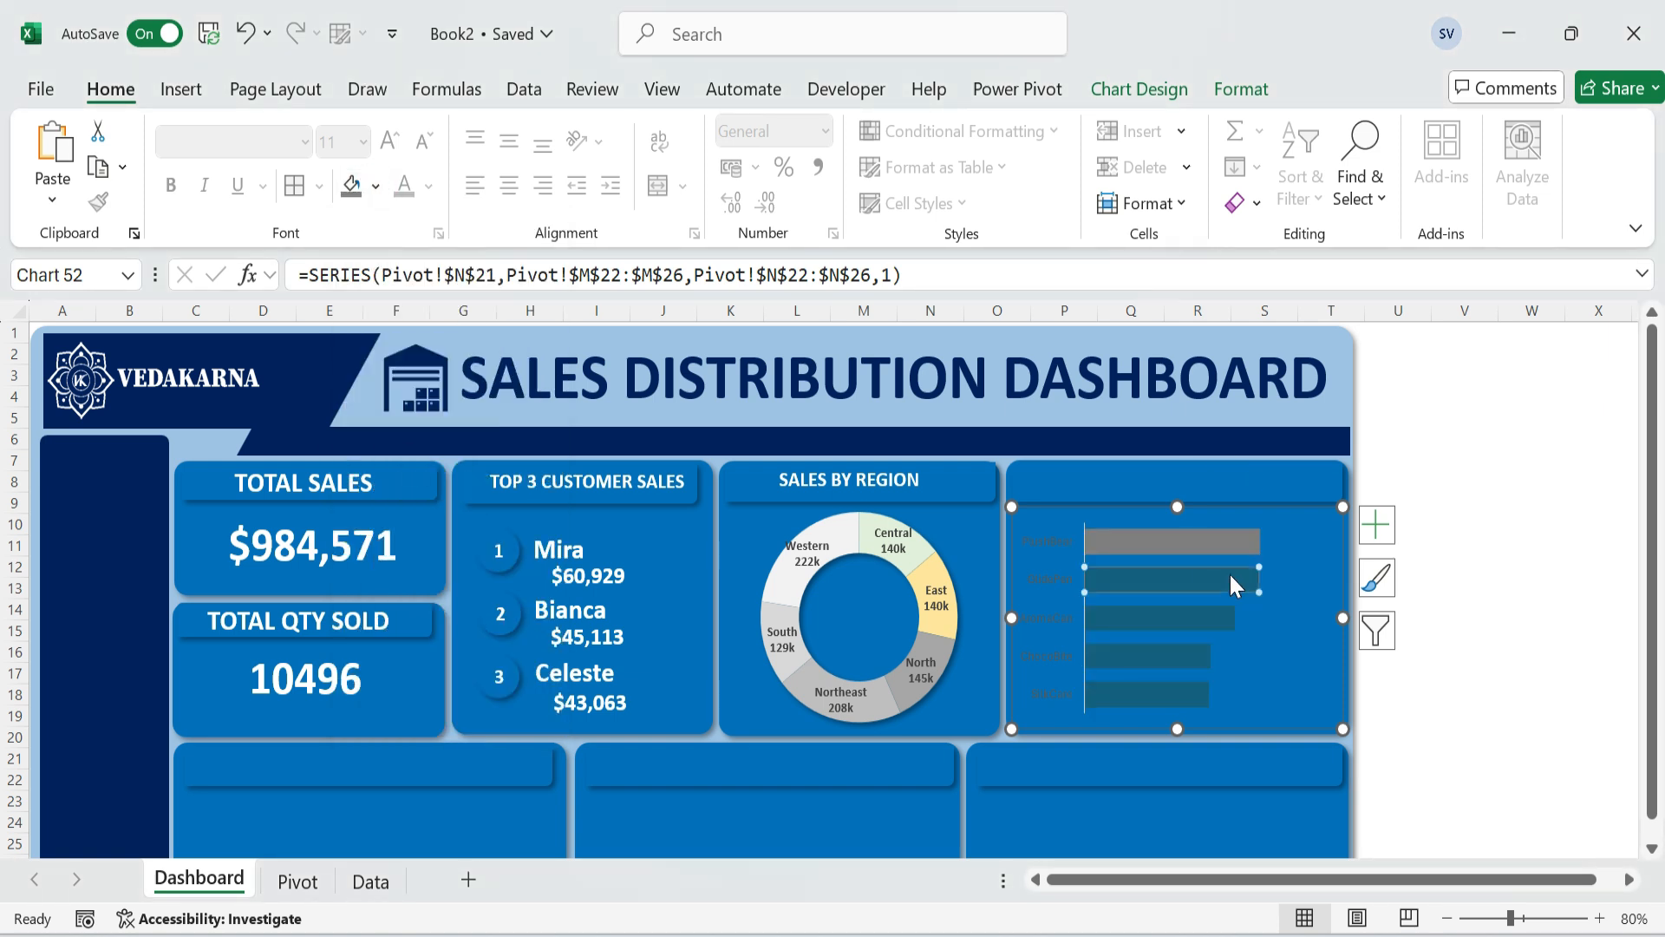
click(378, 187)
click(347, 443)
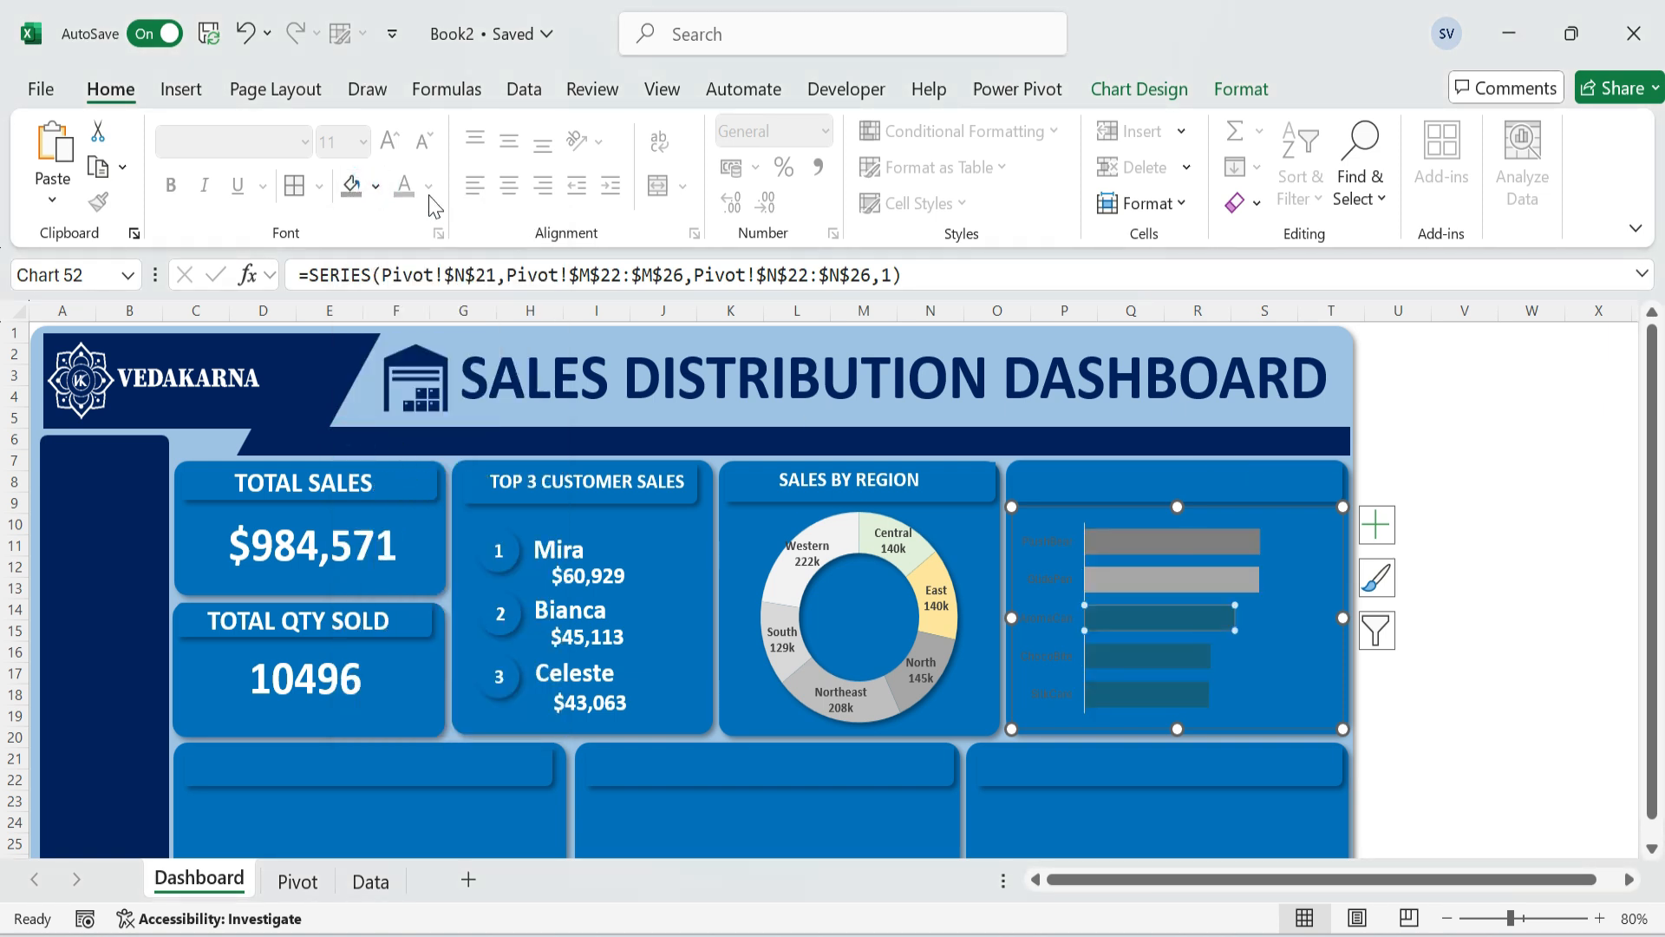
click(377, 186)
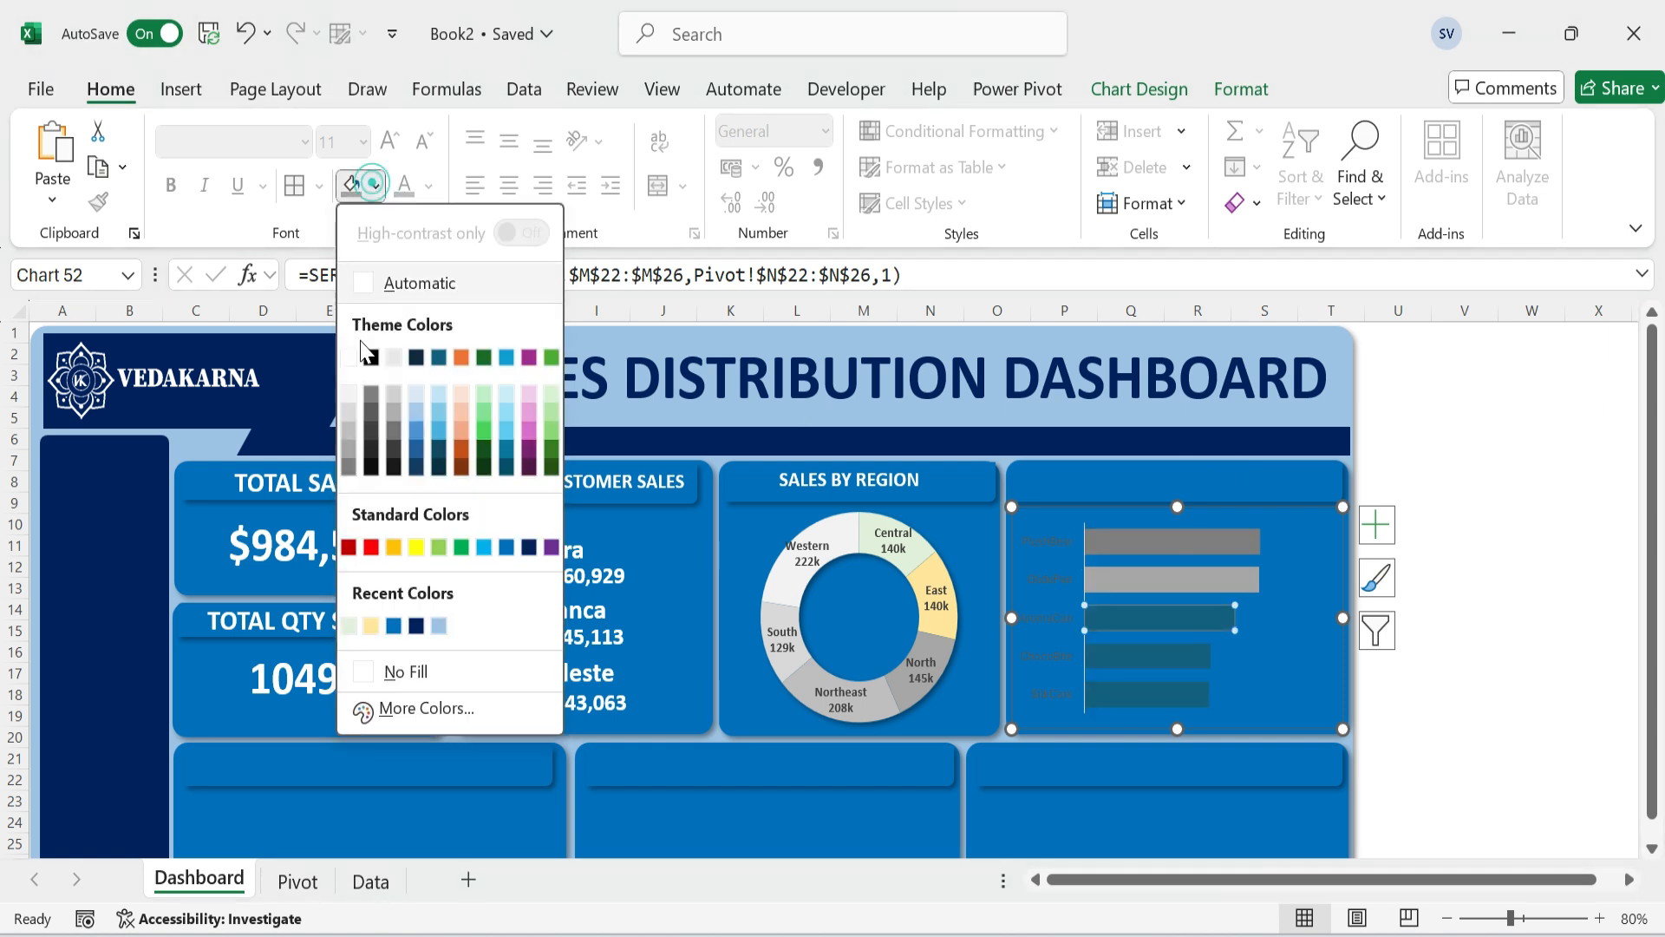
click(347, 419)
Fill the ChocoBite bar with White, Background 1, Darker 15% and the SilkCare bar with near-white.
click(1136, 651)
click(376, 187)
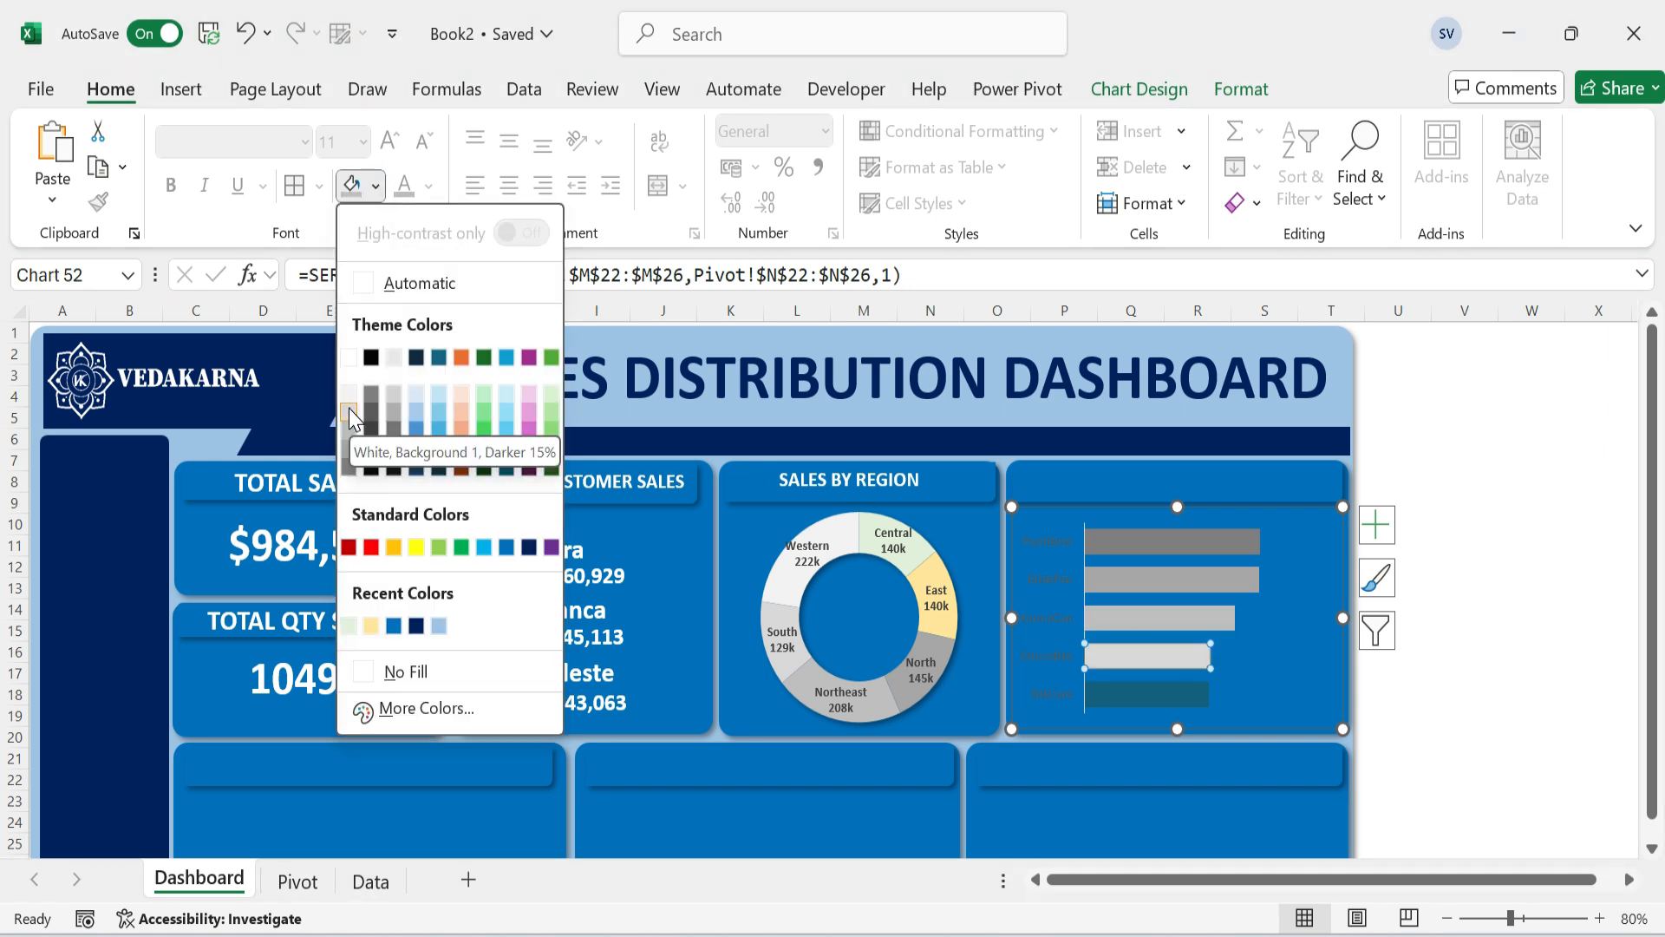
click(347, 406)
click(377, 186)
click(356, 353)
Add data labels with category name and value to the product bars and set their position to Center.
click(1377, 526)
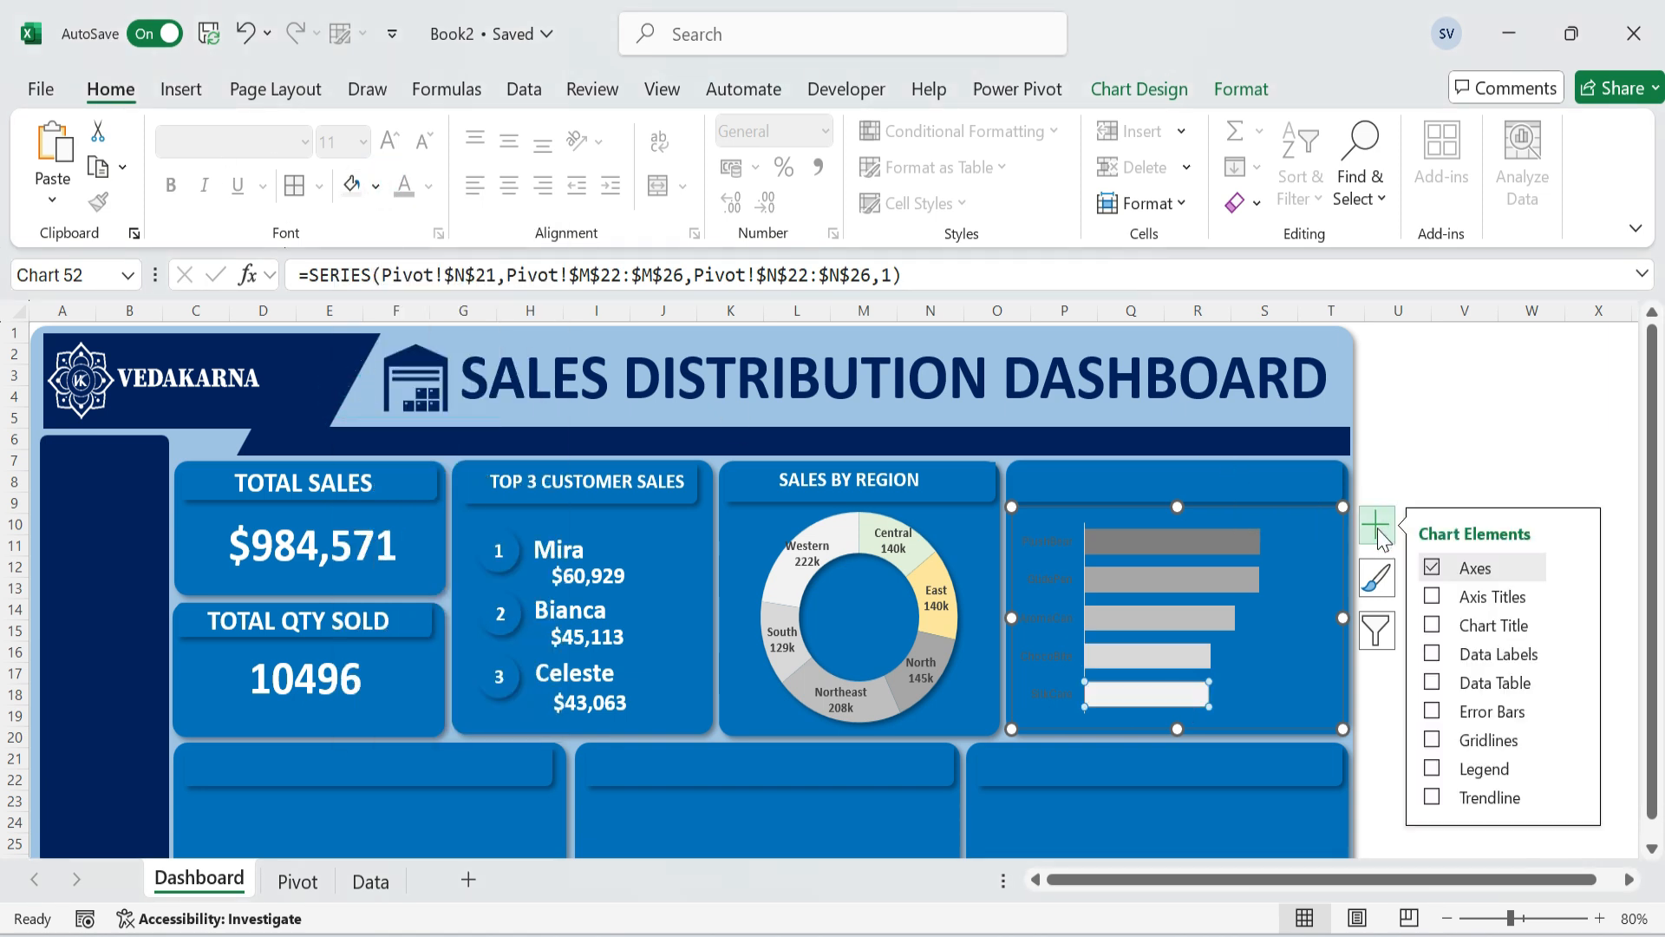
click(1431, 653)
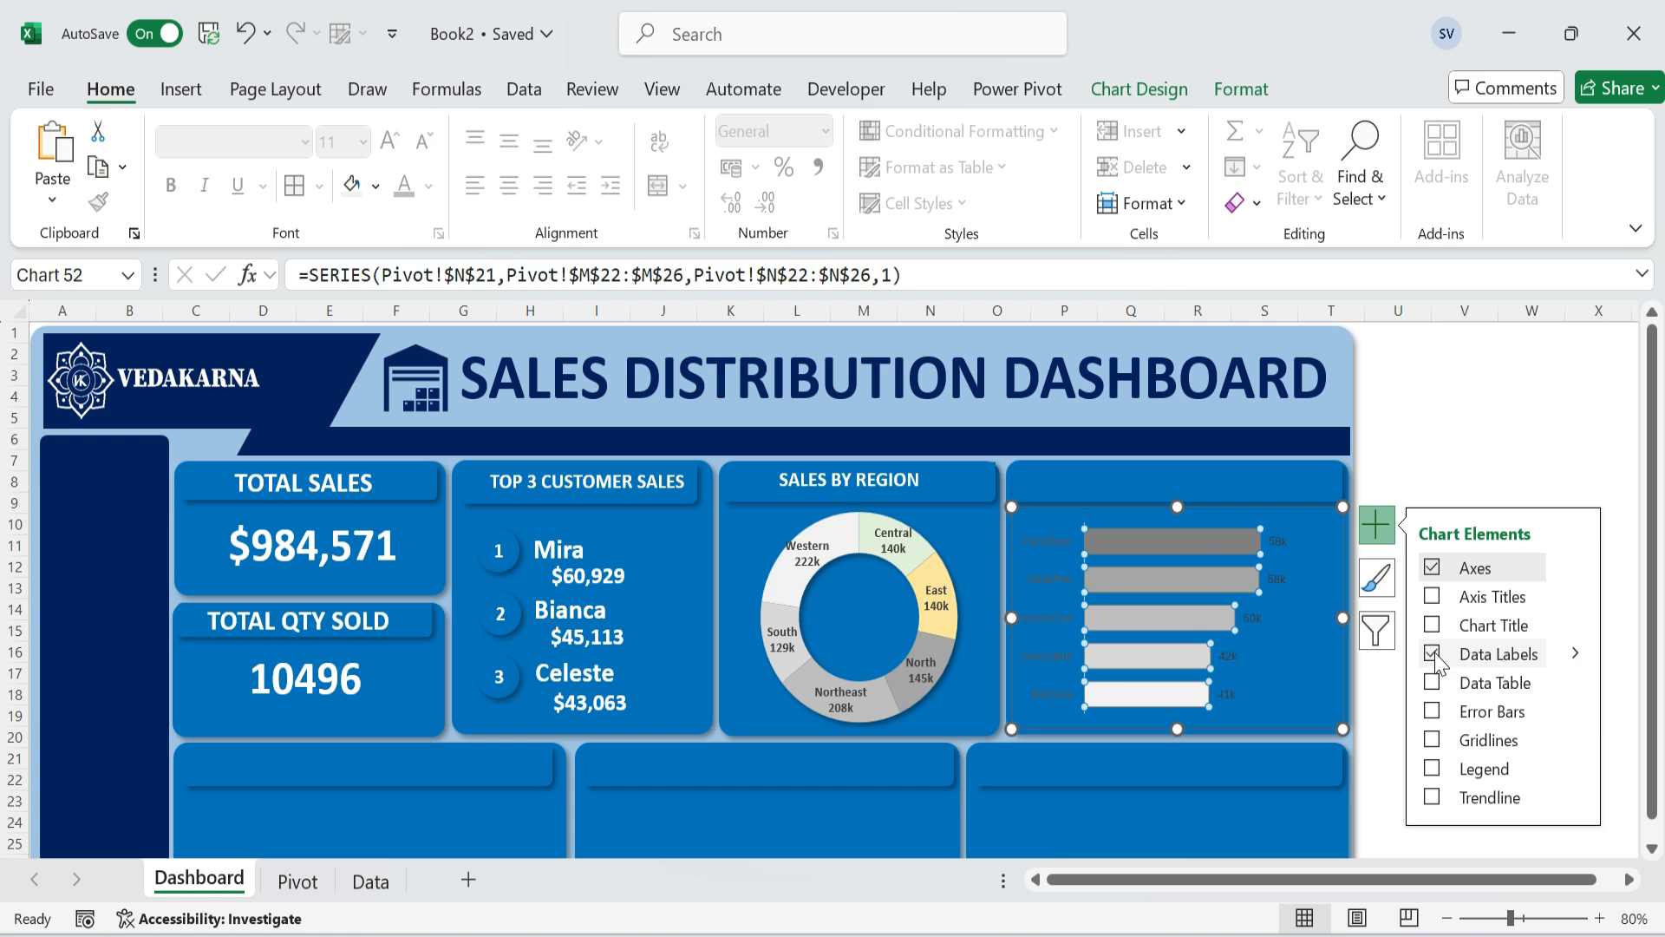
click(1574, 653)
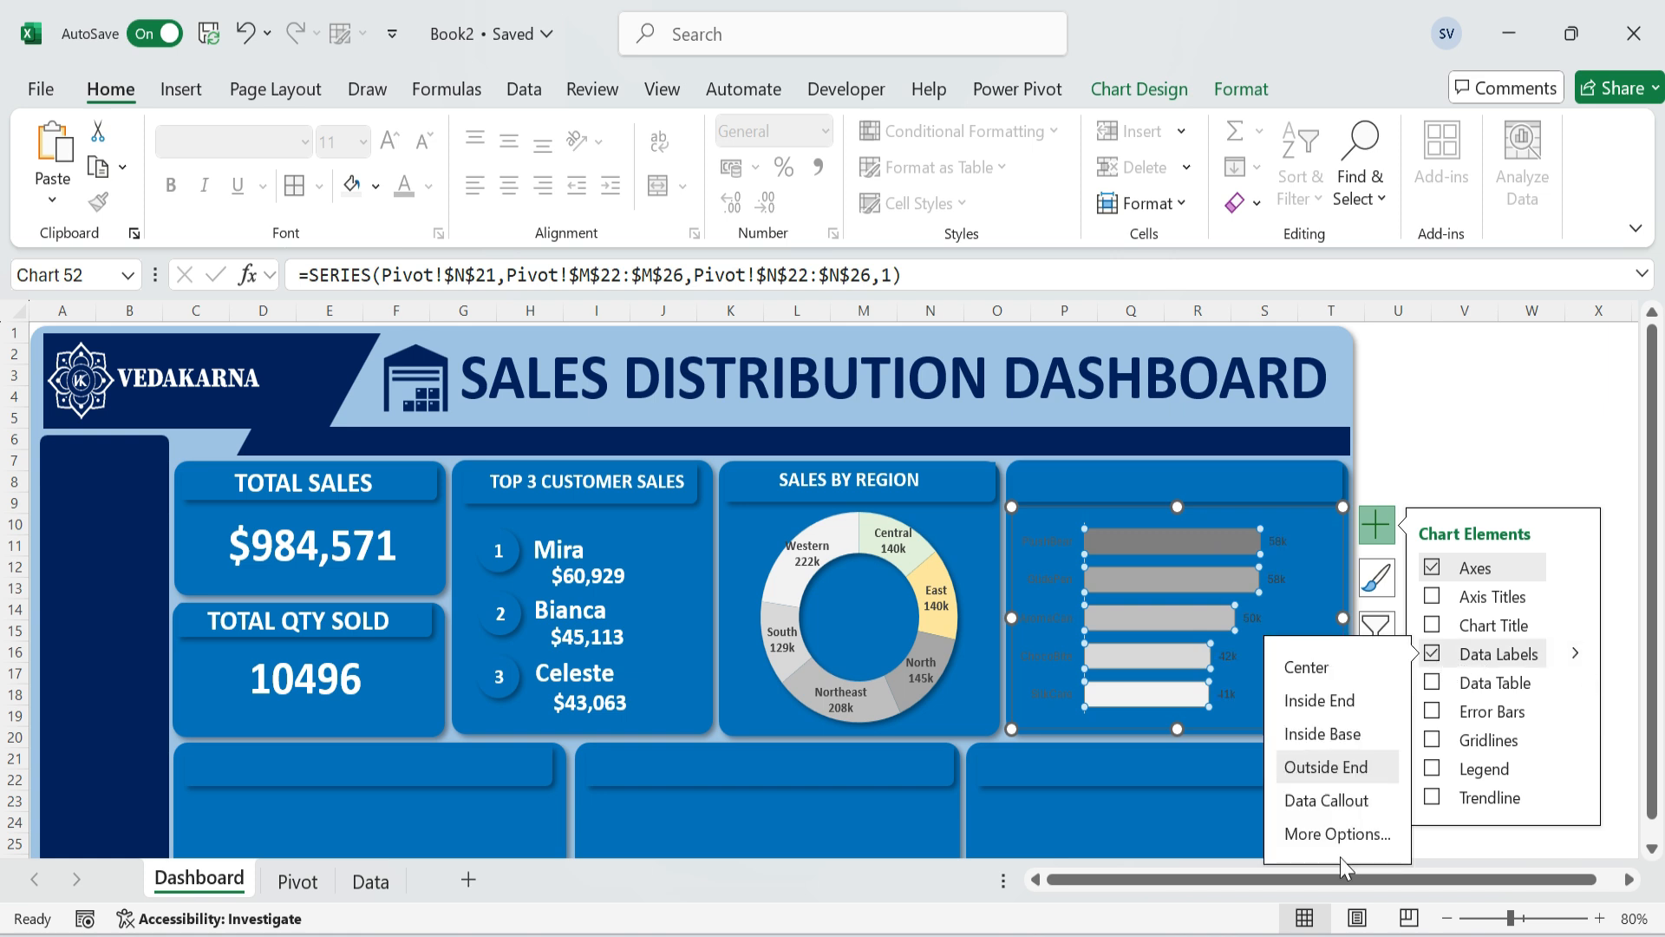
click(1353, 832)
click(1359, 642)
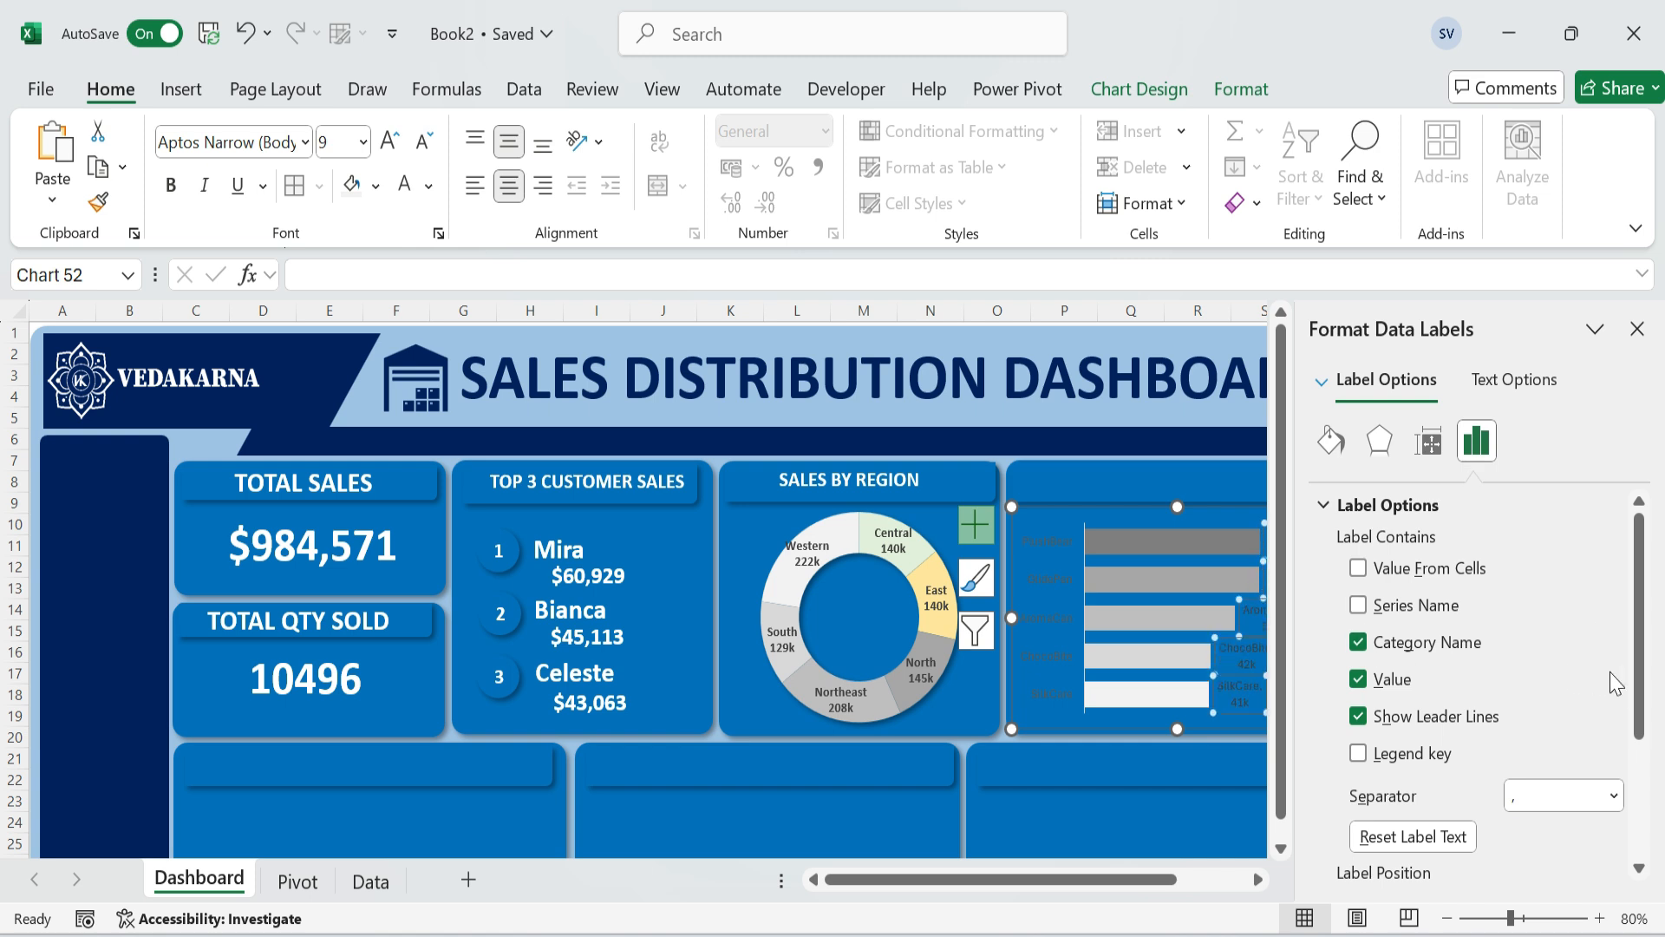
drag(1641, 672, 1642, 794)
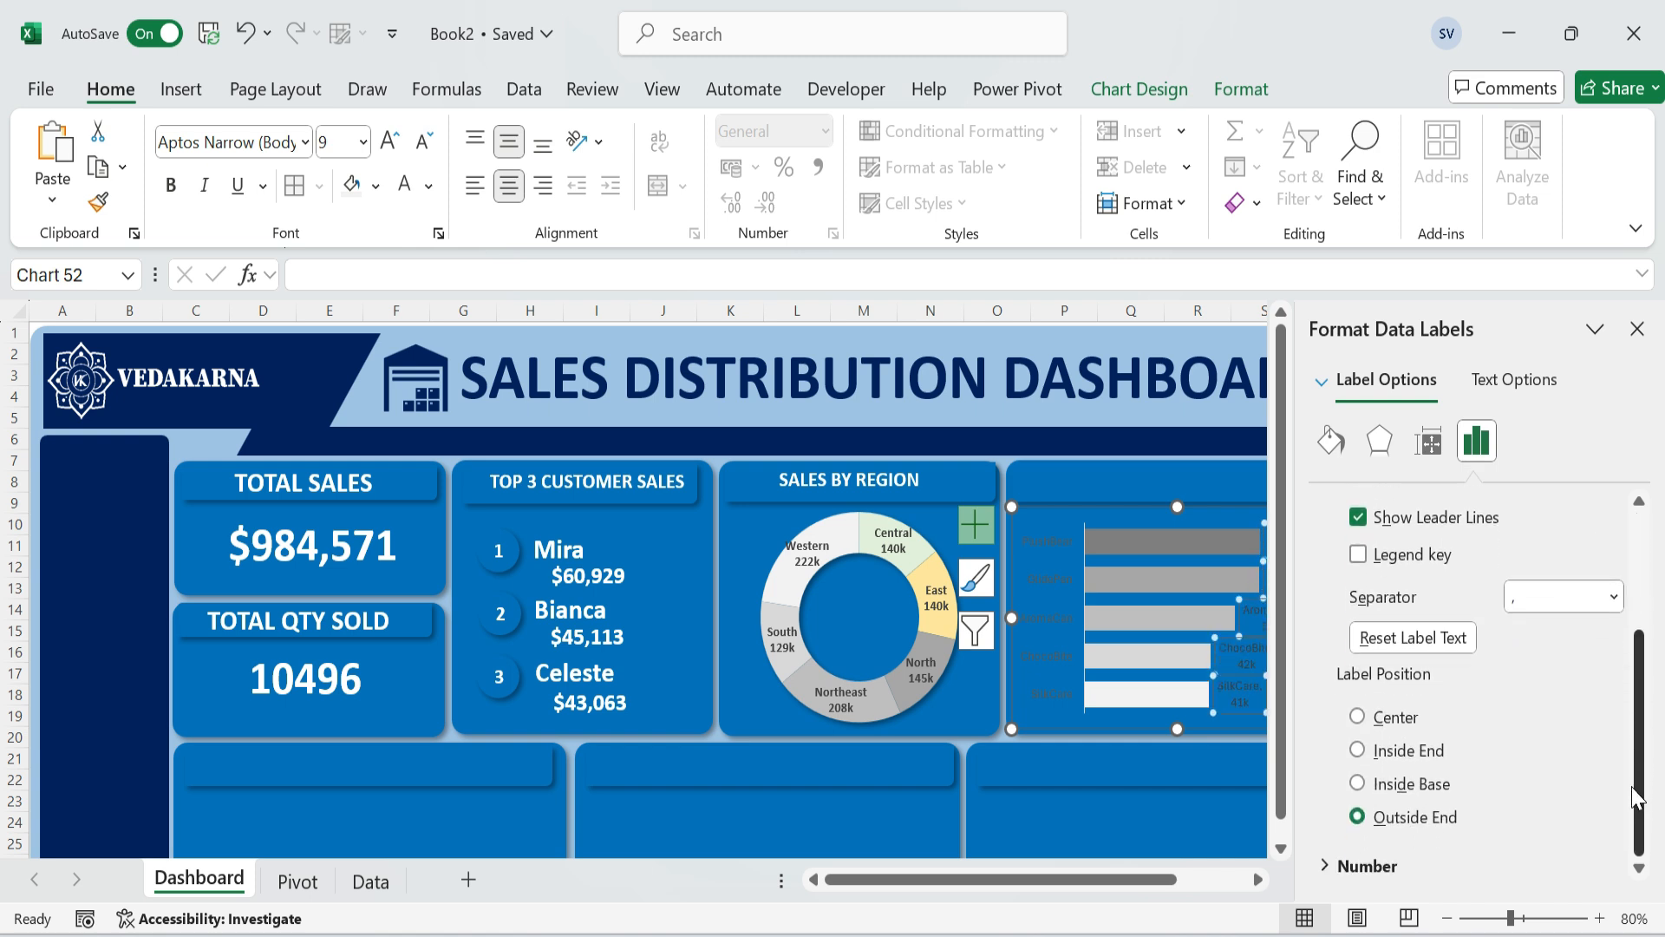
click(1358, 718)
click(1637, 329)
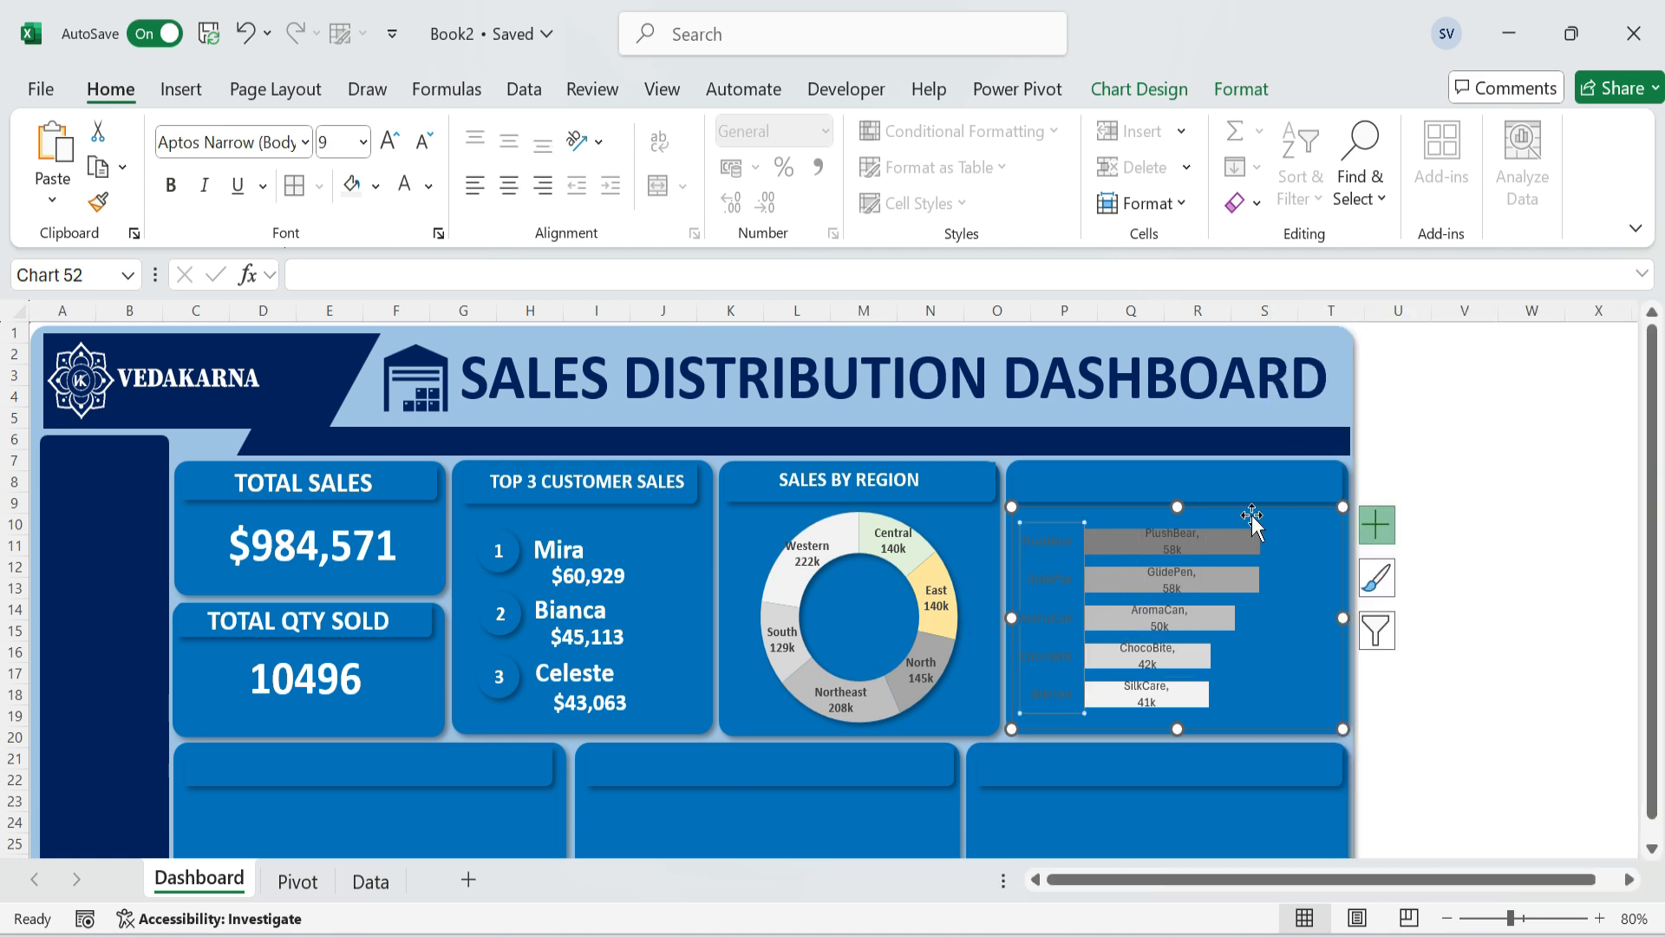
Delete the category axis from the product sales bar chart and enlarge the plot area to fill the chart.
click(1267, 620)
drag(1177, 522, 1178, 509)
drag(1177, 713, 1178, 727)
drag(1327, 618, 1338, 618)
Change the product bar chart's data labels to a bold font matching the doughnut chart's labels.
click(1140, 536)
click(305, 142)
click(285, 243)
click(170, 184)
Copy the SALES BY REGION heading onto the product chart's card, widen it and change its text to TOP 5 PRODUCTS BY SALES.
drag(916, 494, 920, 497)
key(ctrl+c)
click(1110, 483)
key(ctrl+v)
drag(1272, 500, 1317, 500)
triple_click(1201, 483)
text(TOP)
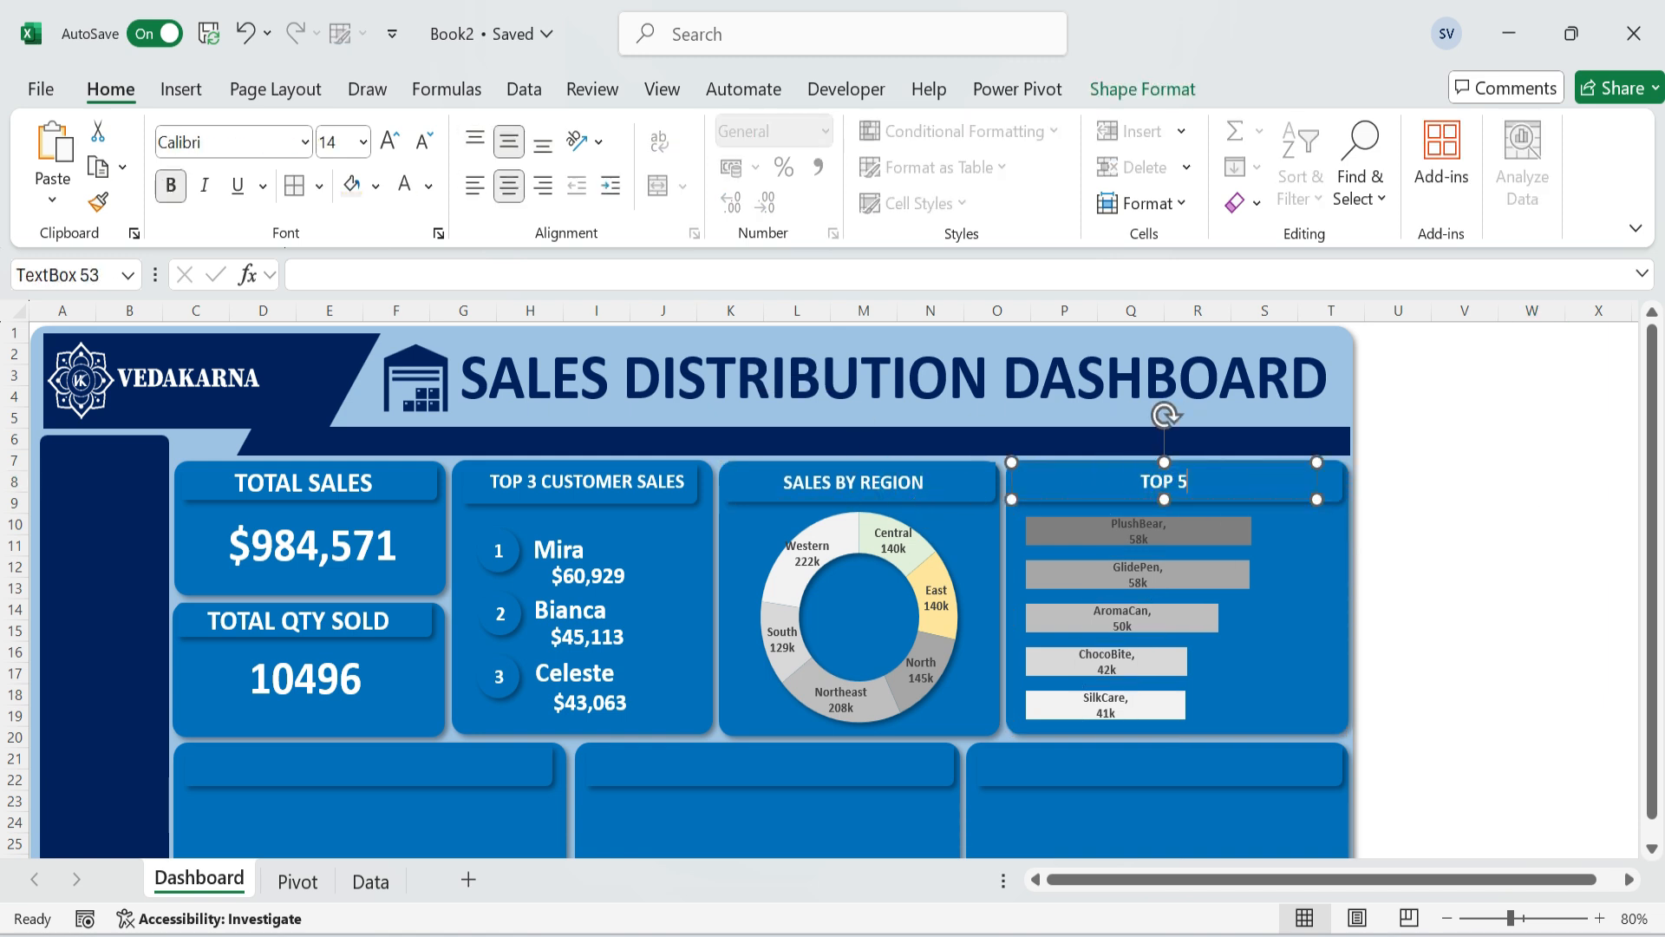
text( 5 PRODUCTS BY SALES)
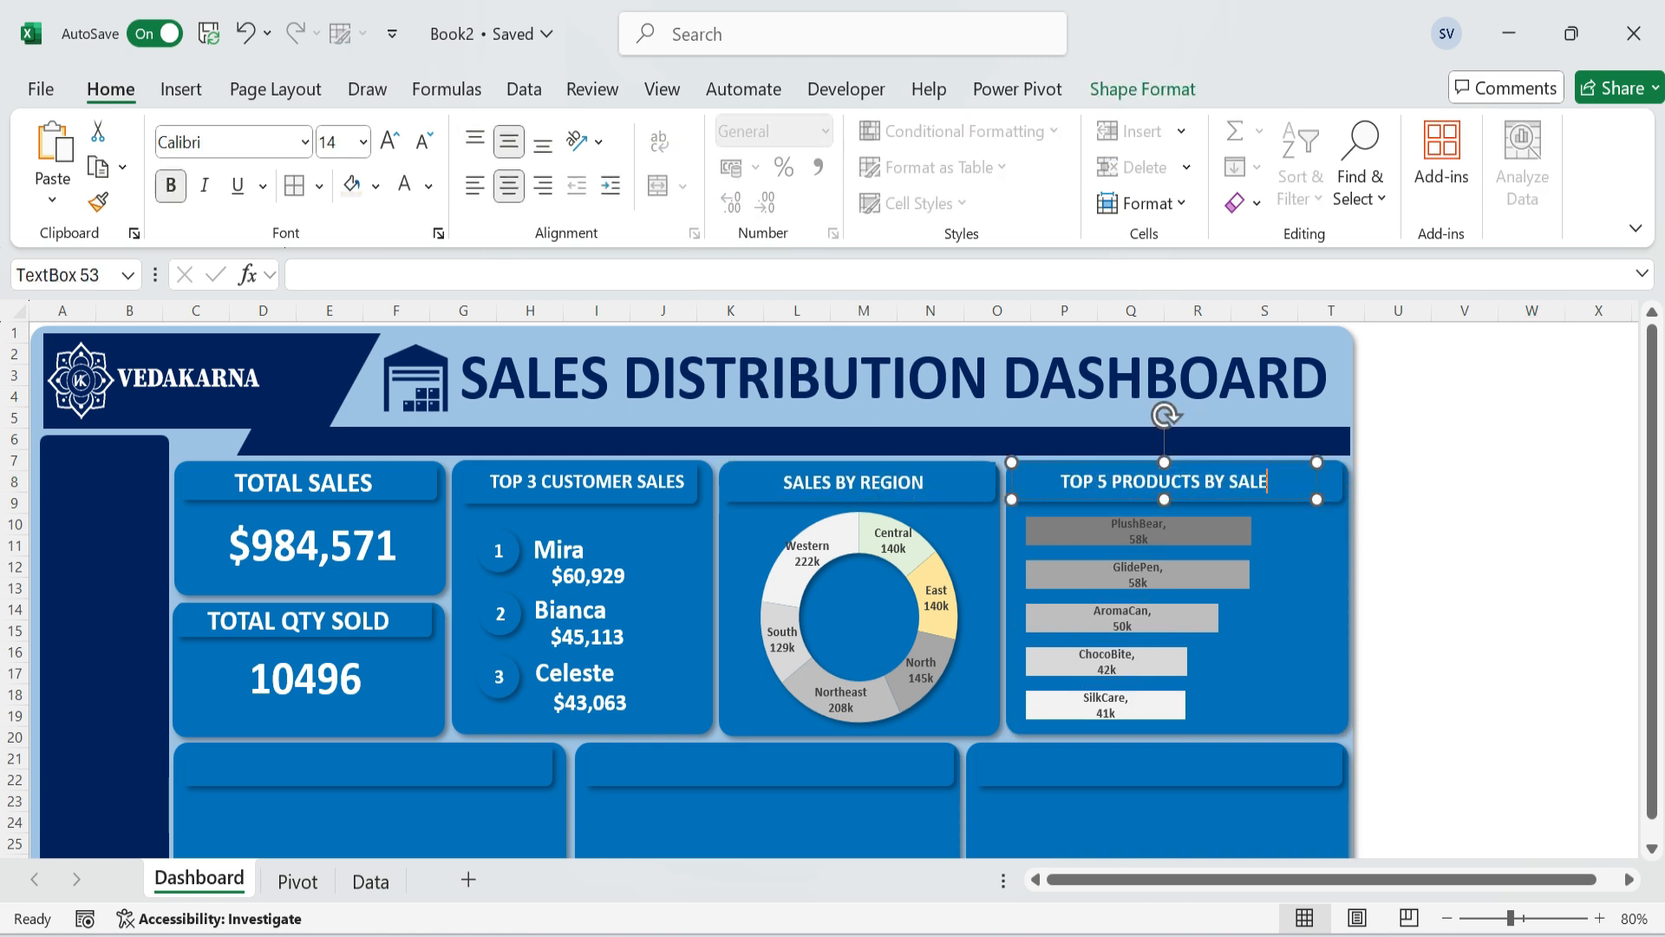
Widen each product bar's data label so that the name and value fit on one line.
click(1125, 536)
click(1128, 534)
drag(1168, 530, 1166, 705)
click(1144, 572)
click(1124, 620)
click(1107, 661)
click(1108, 704)
click(1467, 593)
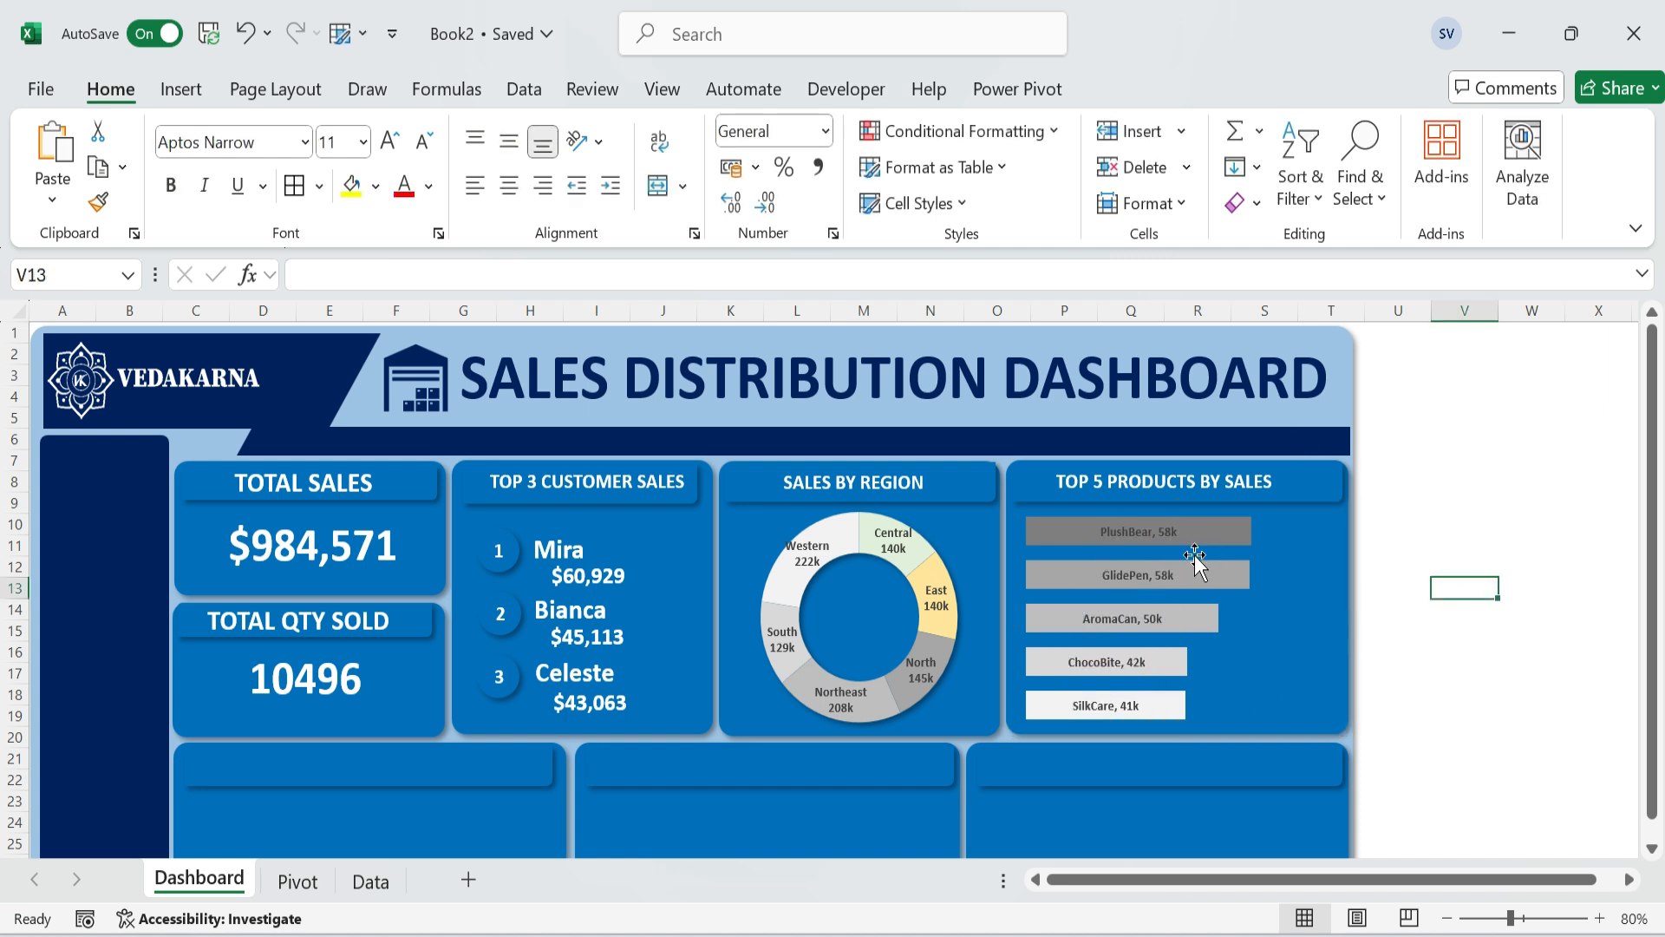
Insert a recommended Clustered Column chart from the monthly sales and target range A21:E33 on the Pivot sheet.
scroll(1413, 510, down, 3)
click(398, 699)
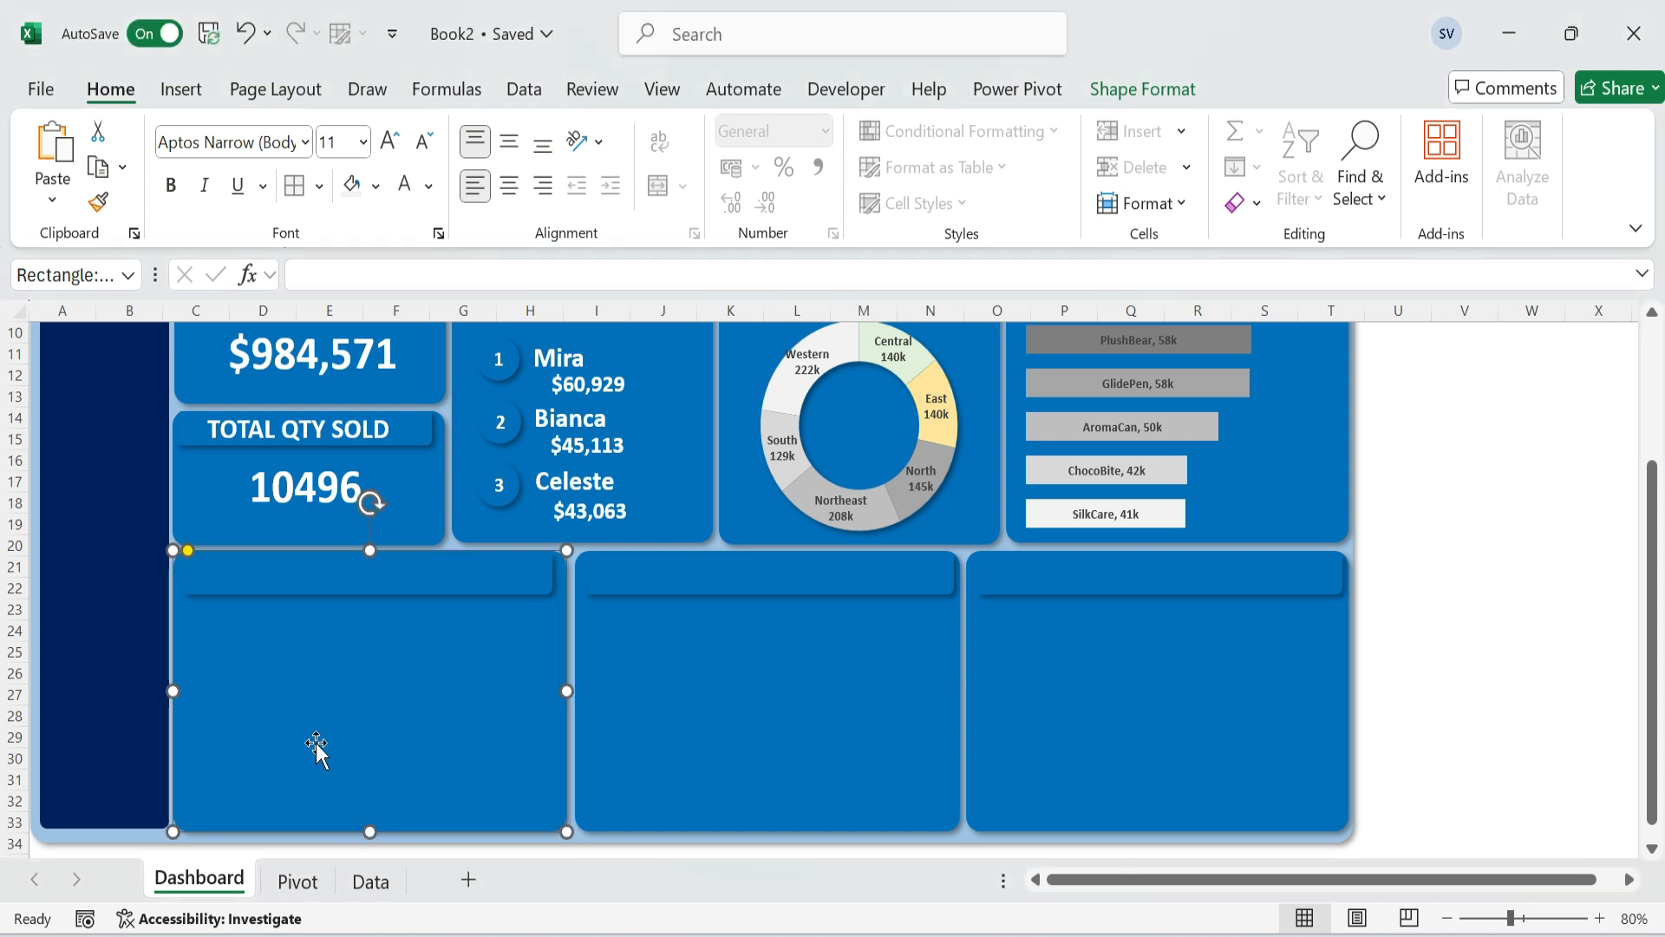
click(298, 881)
scroll(764, 581, down, 1)
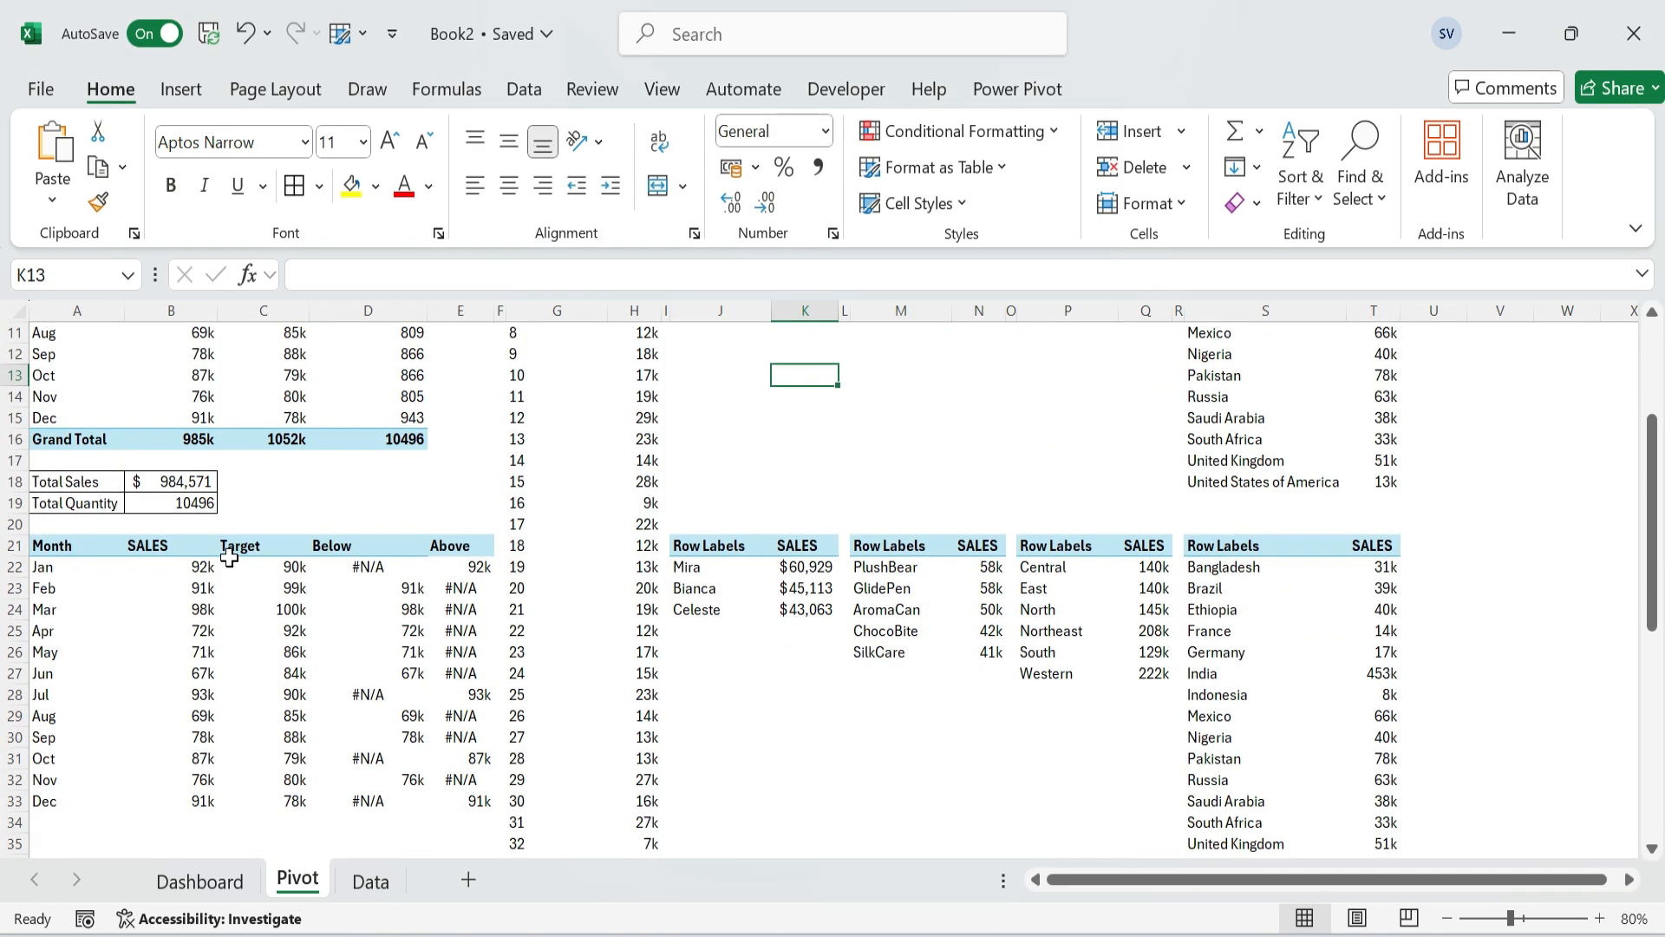
mouse_move(44, 545)
mouse_down()
mouse_move(408, 698)
mouse_move(449, 800)
mouse_up()
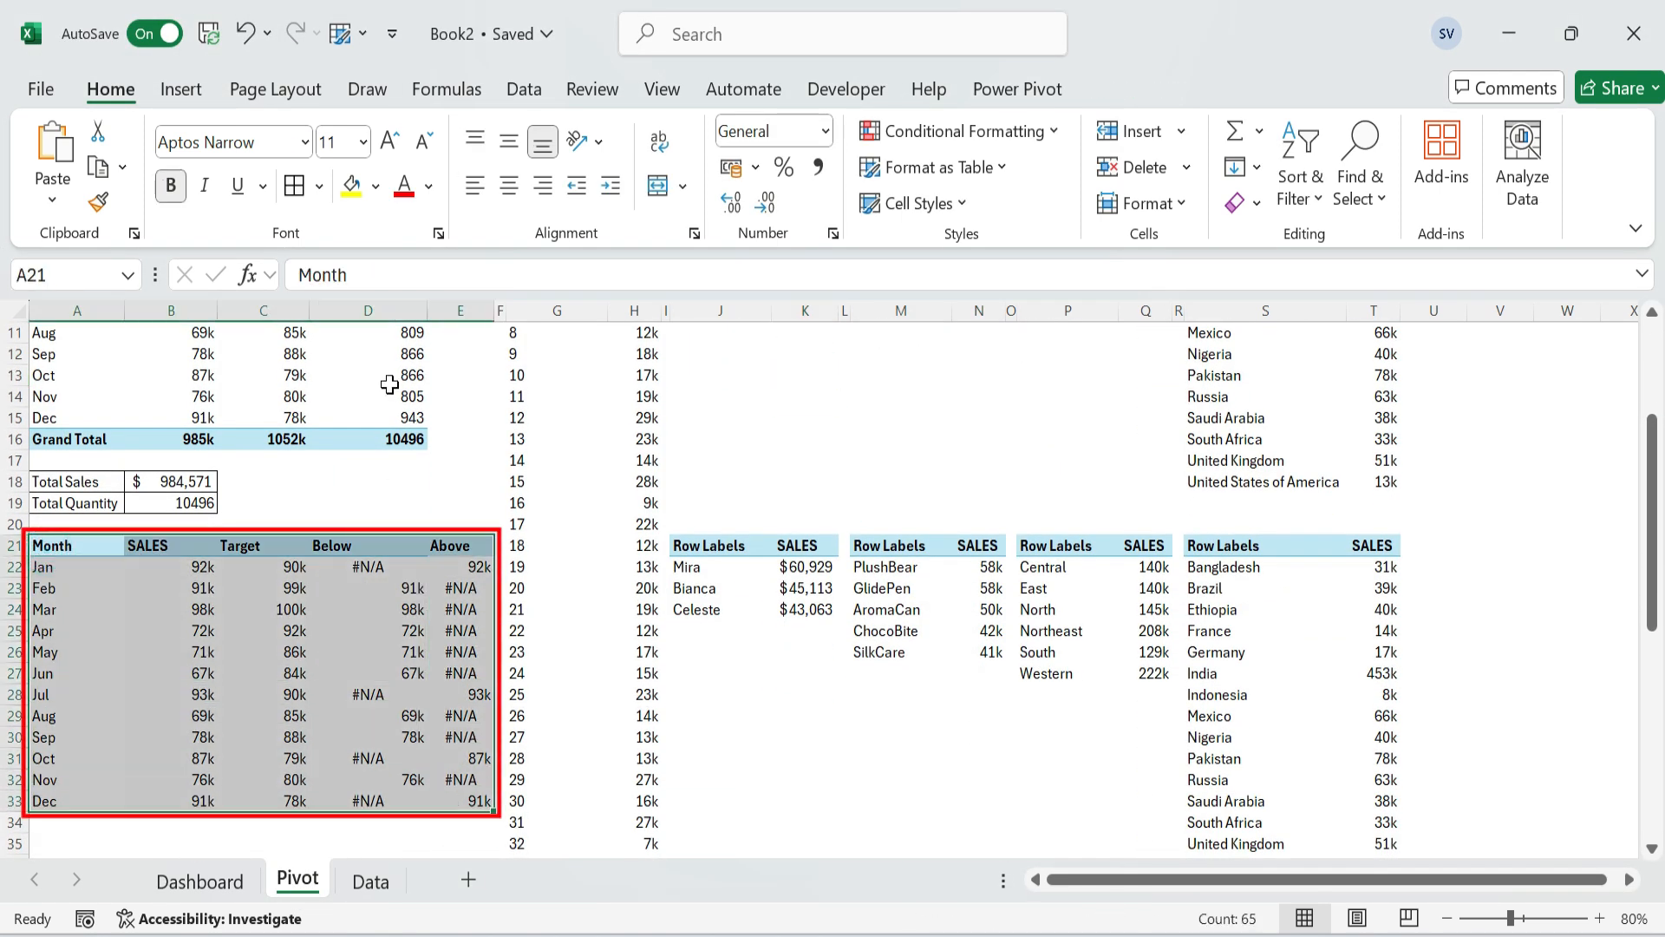
click(181, 89)
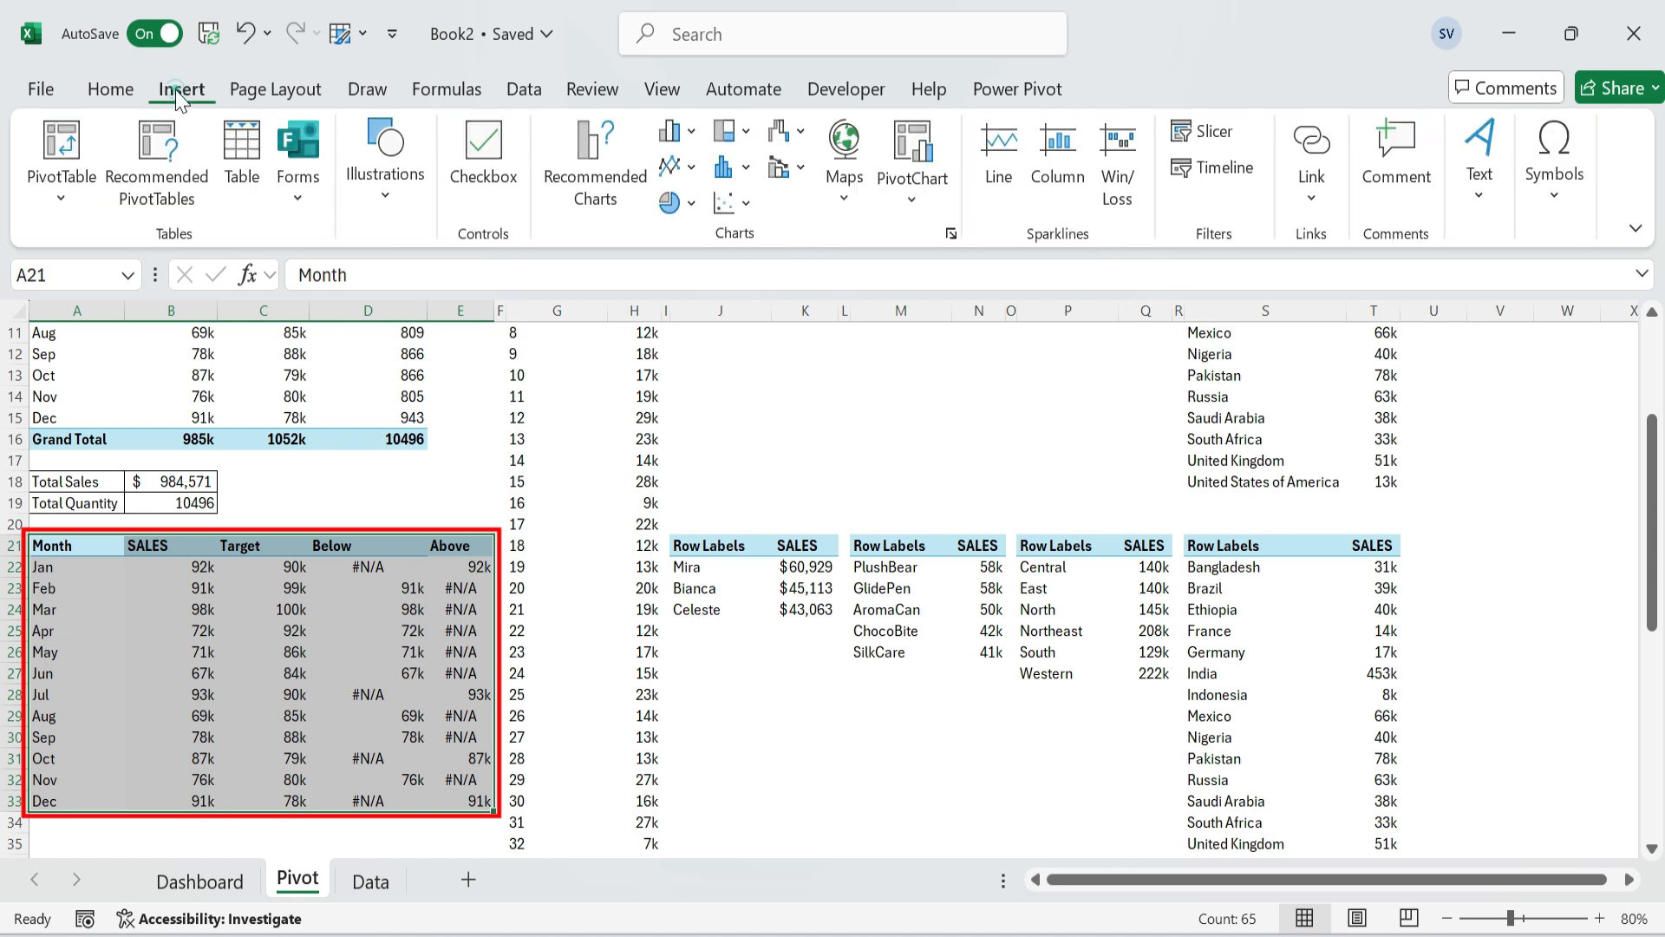
click(601, 172)
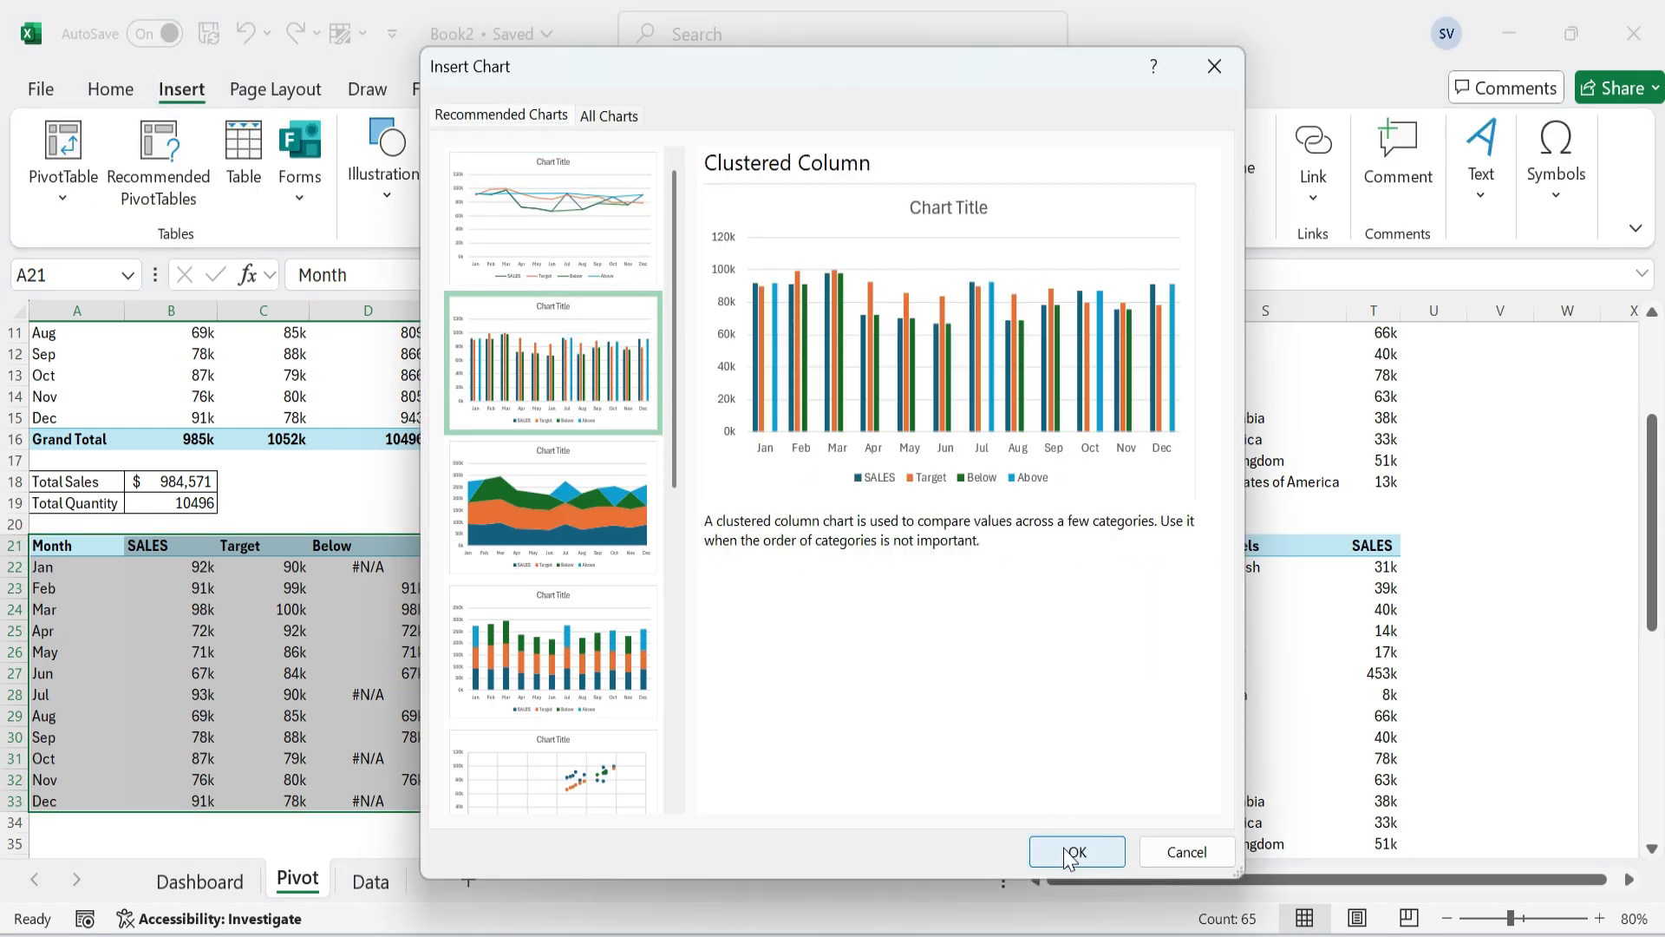
click(1073, 850)
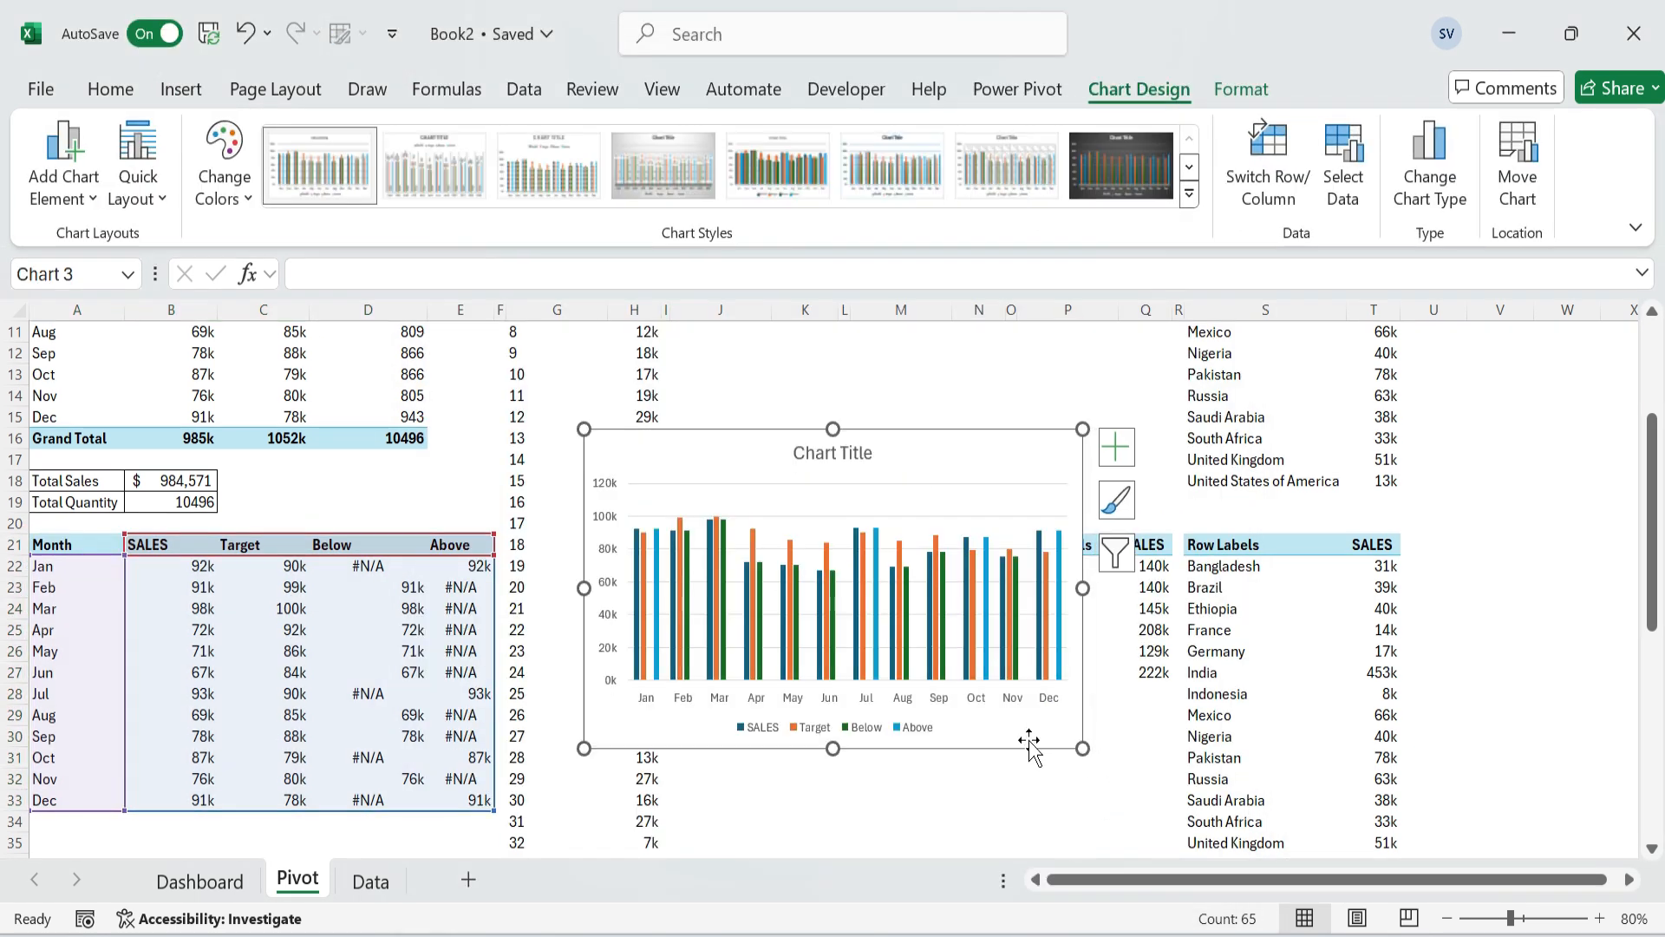
Move the monthly column chart to the Dashboard sheet and size it to fit the empty card below TOTAL QTY SOLD.
key(ctrl+x)
click(200, 882)
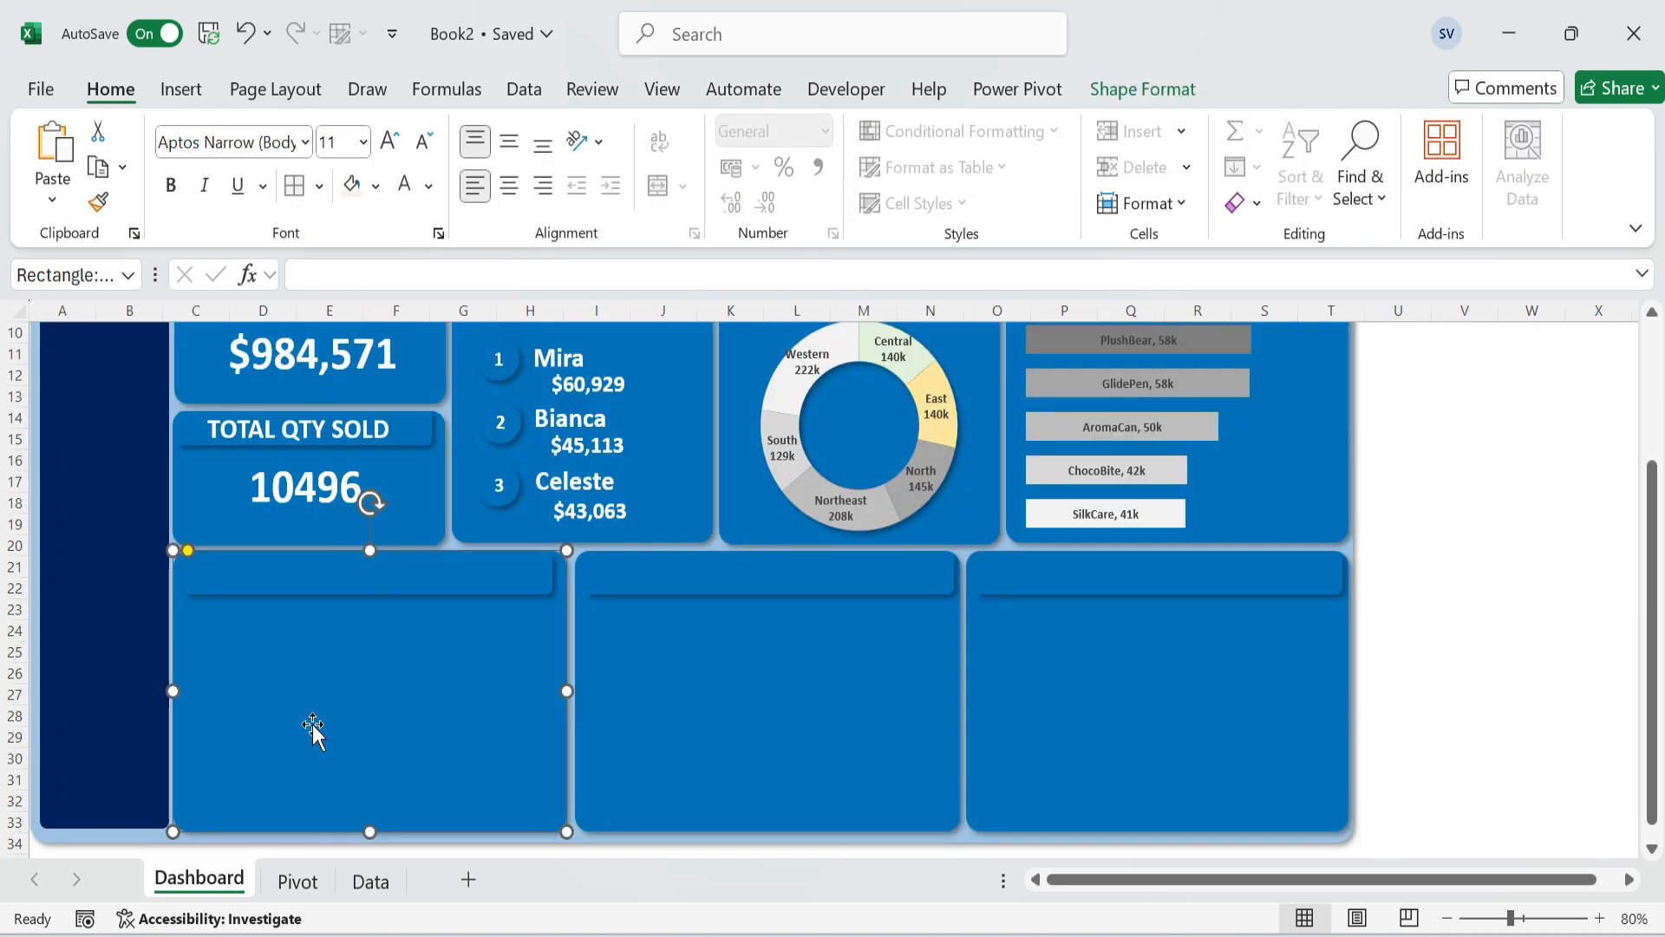
key(ctrl+v)
scroll(321, 694, down, 1)
drag(289, 527, 293, 568)
drag(428, 853, 427, 754)
drag(677, 645, 557, 642)
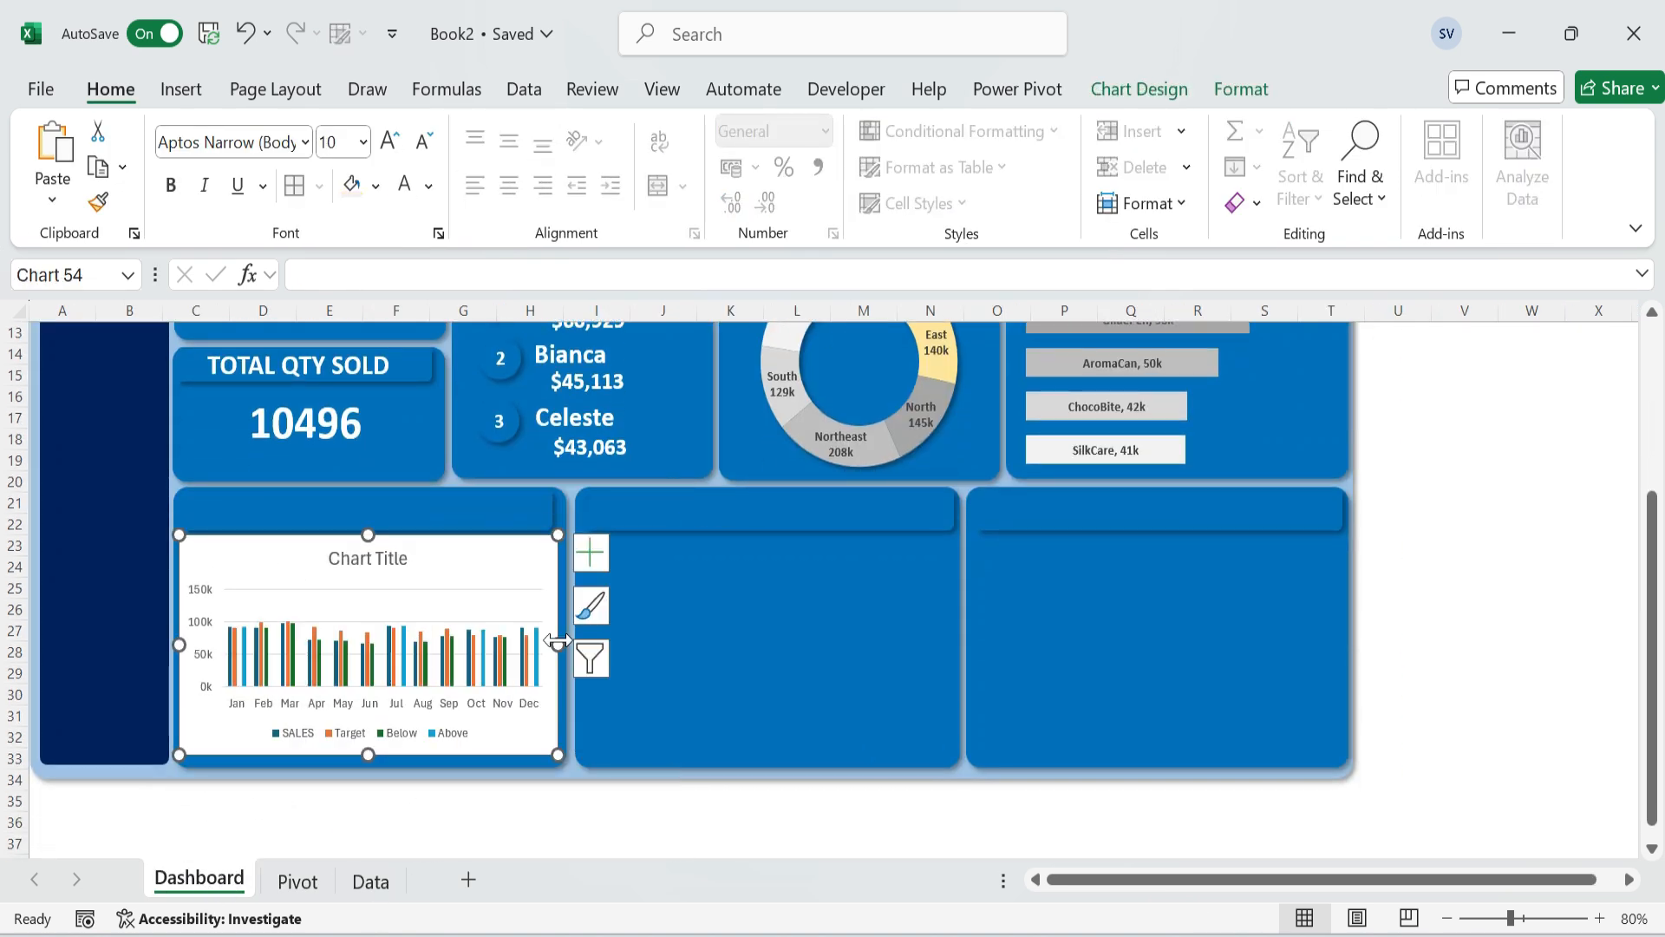
drag(373, 754, 372, 762)
drag(558, 644, 561, 644)
Delete the title, gridlines, vertical value axis and legend from the monthly column chart.
click(368, 558)
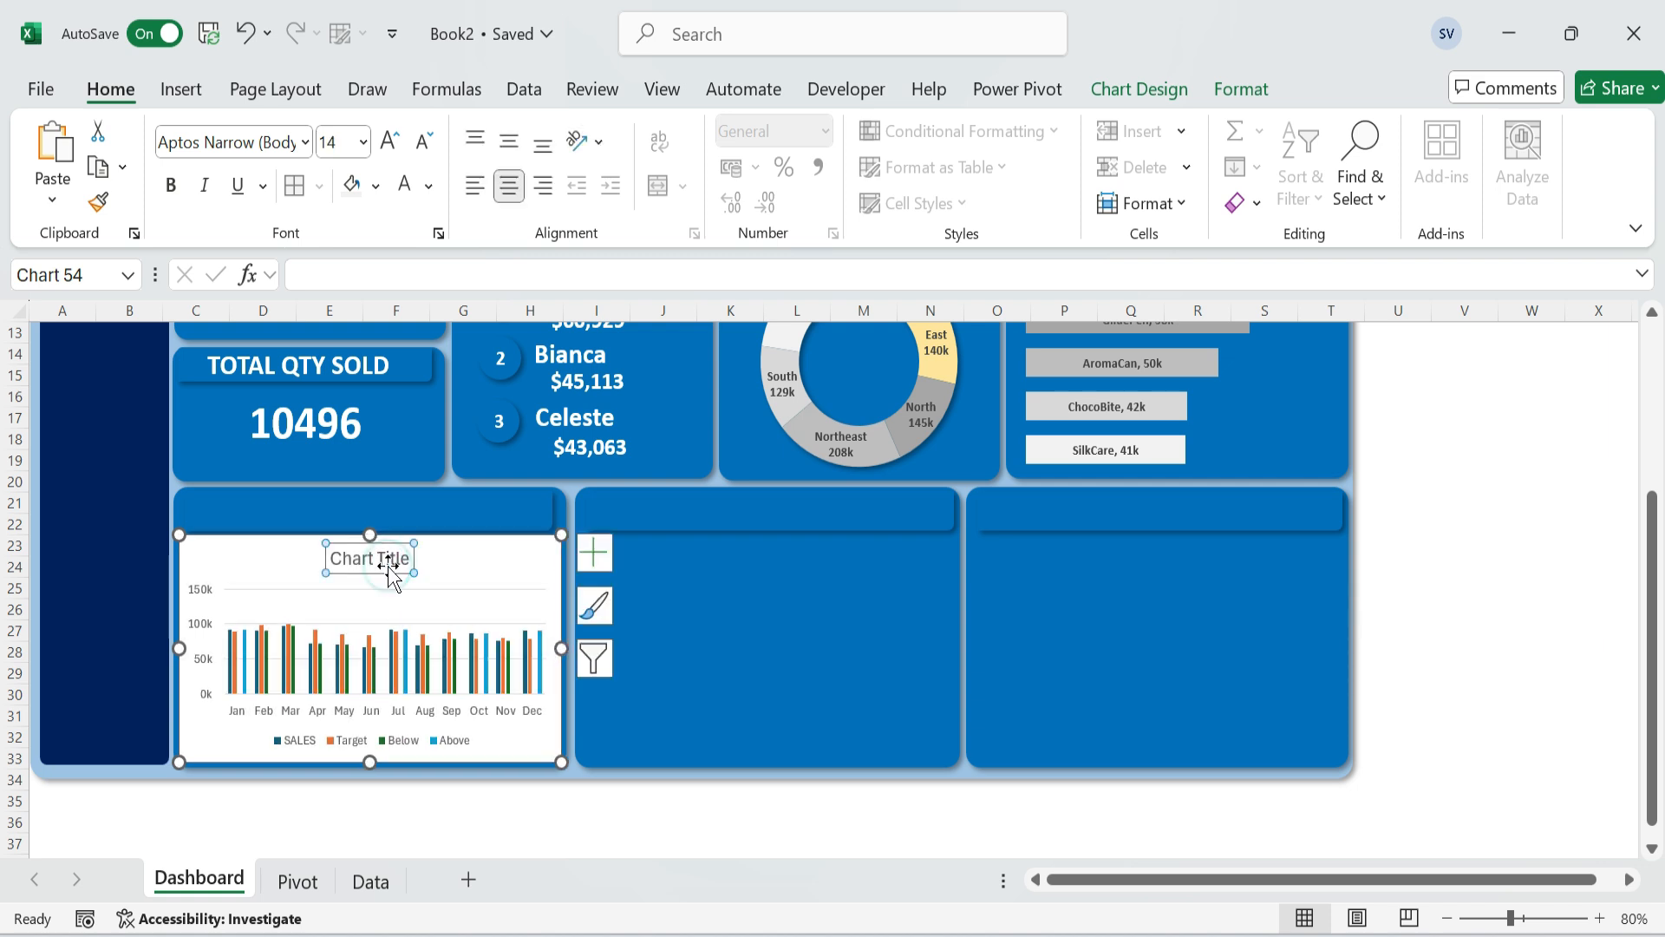
key(Delete)
click(198, 620)
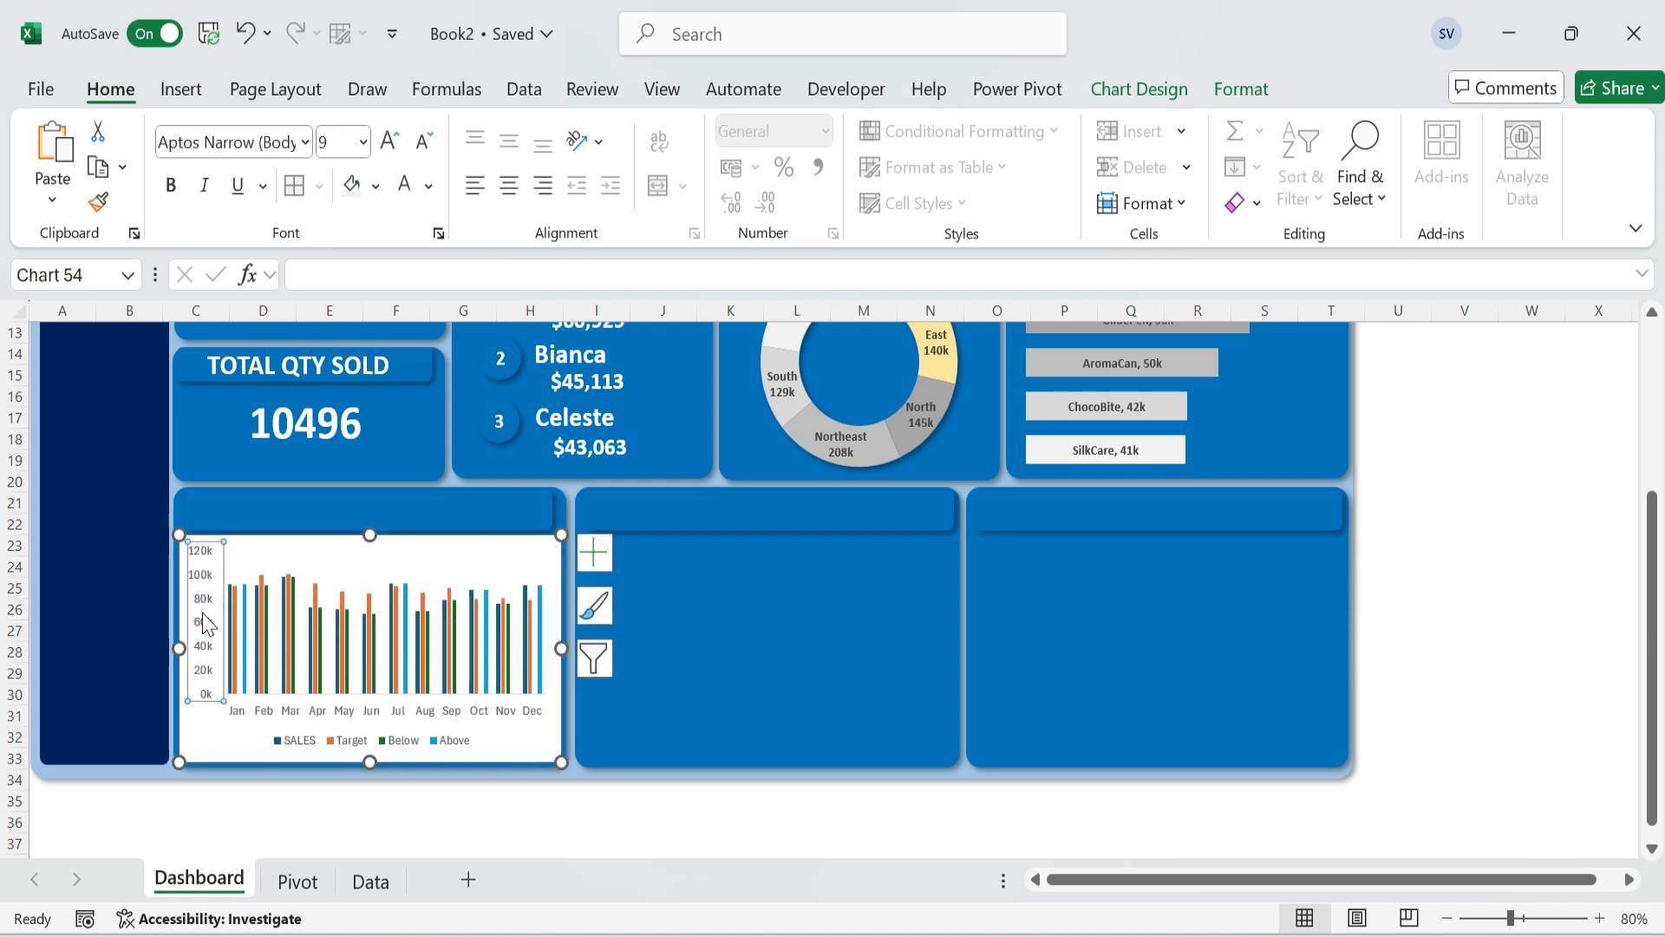
key(Delete)
click(382, 741)
key(Delete)
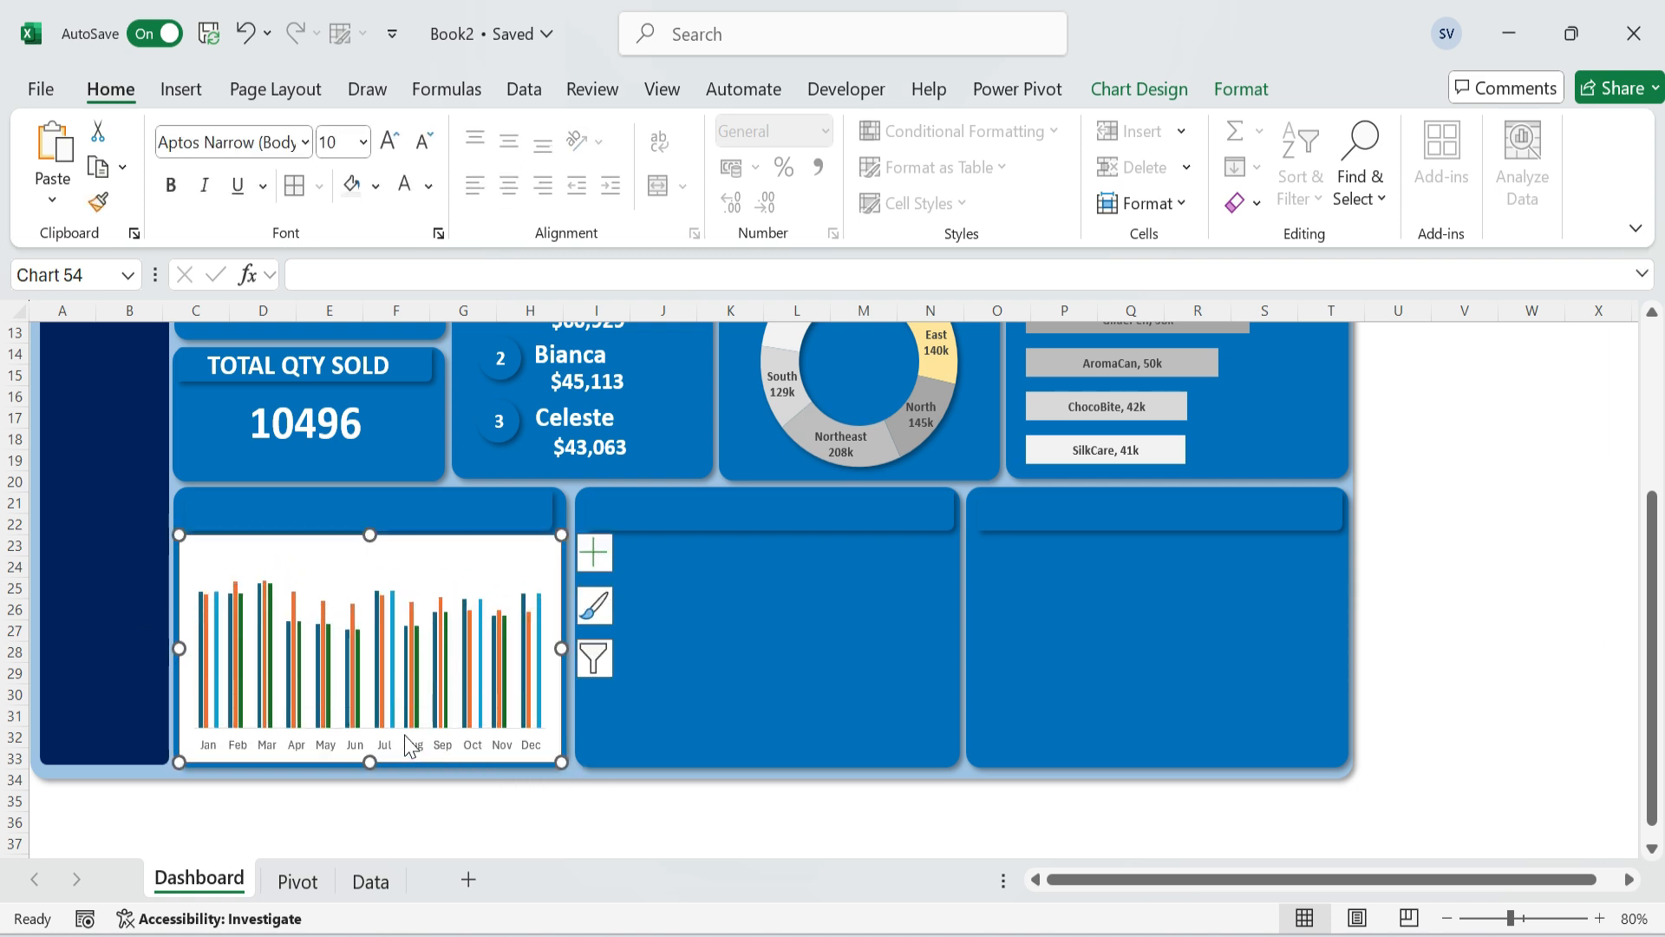
Exclude the SALES series from the monthly column chart's data source.
click(457, 569)
right_click(458, 572)
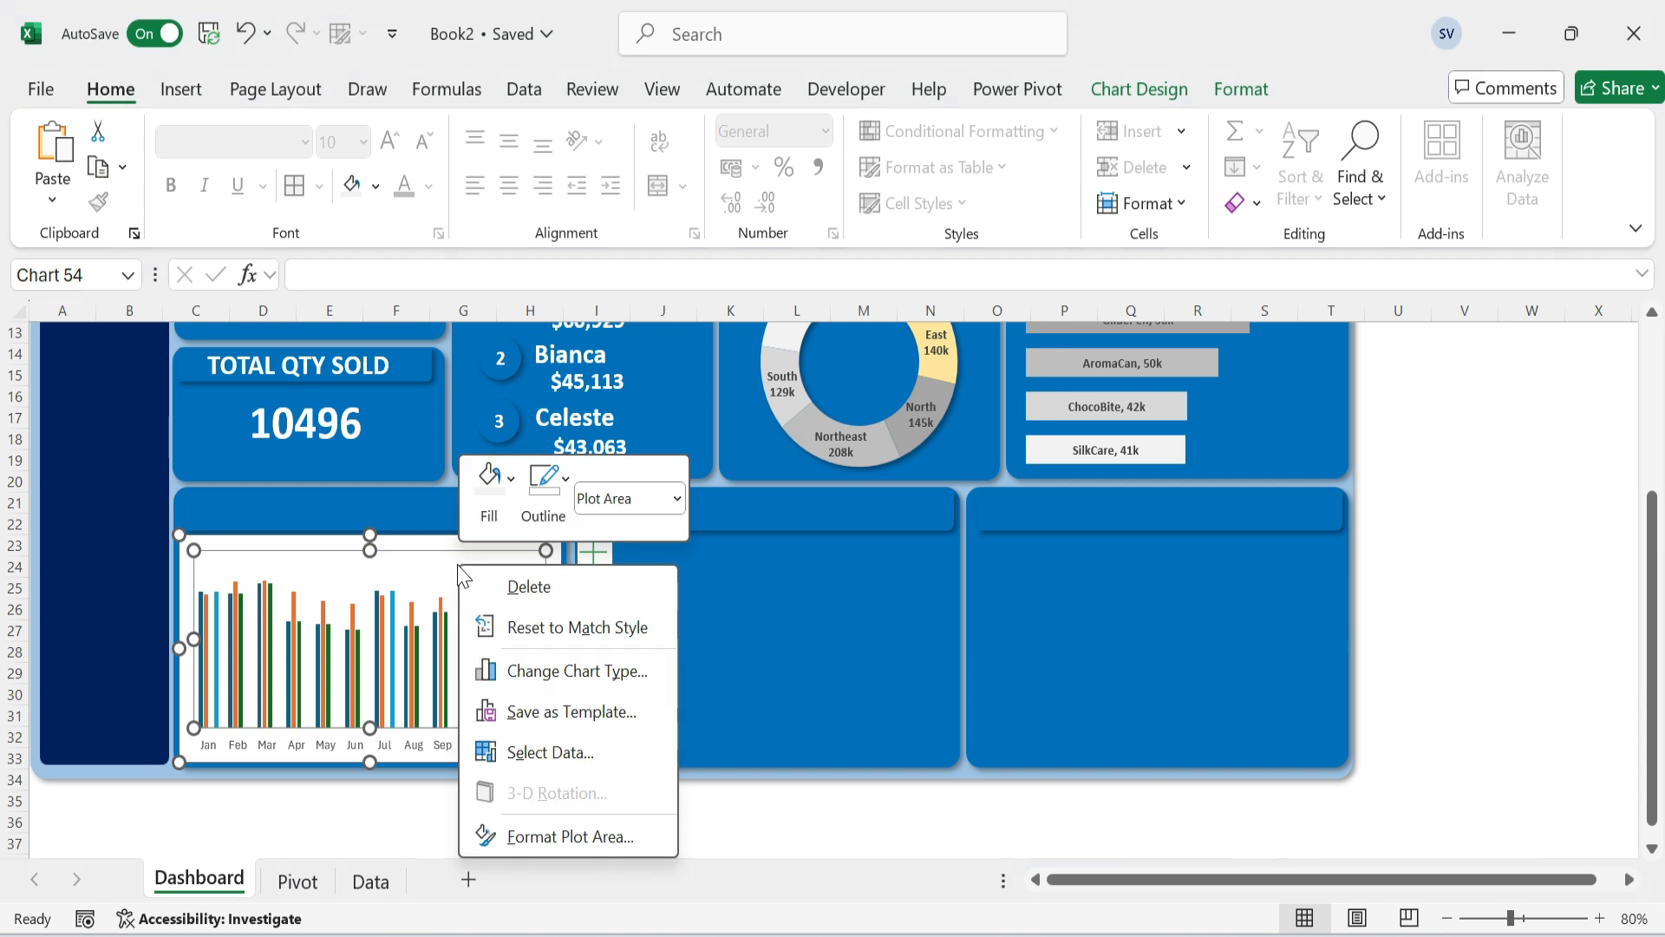
click(552, 752)
click(747, 610)
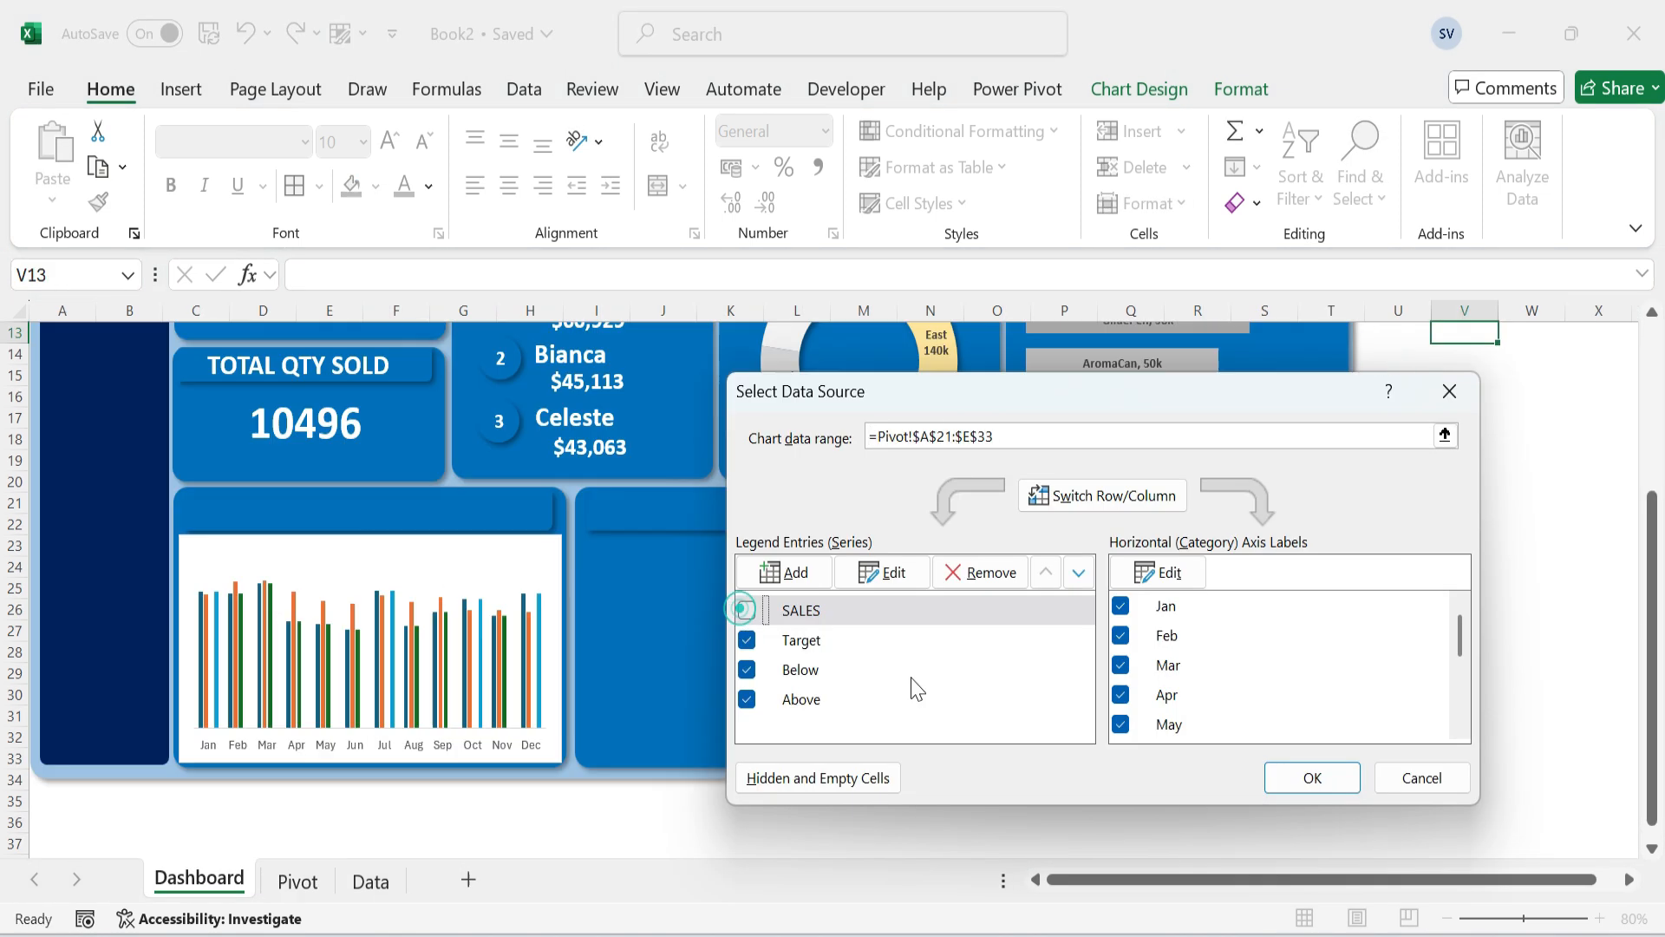
click(1312, 778)
Change the monthly chart to a combo with Target as Stacked Line with Markers and Below and Above as Clustered Column.
right_click(477, 587)
click(555, 689)
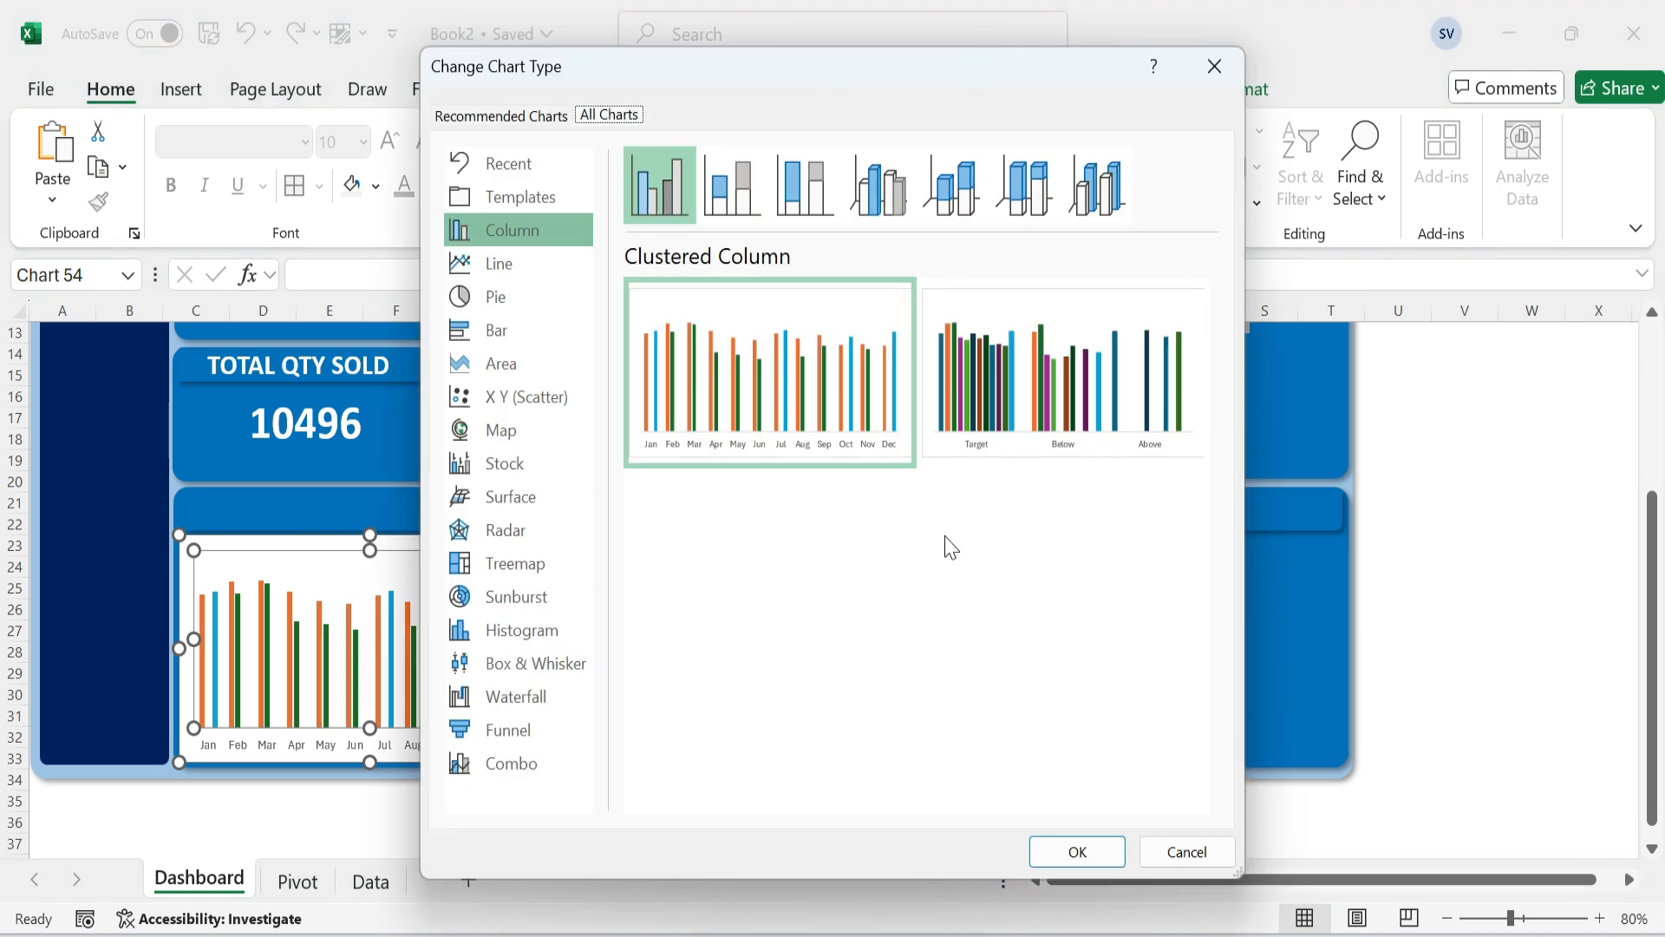
click(538, 761)
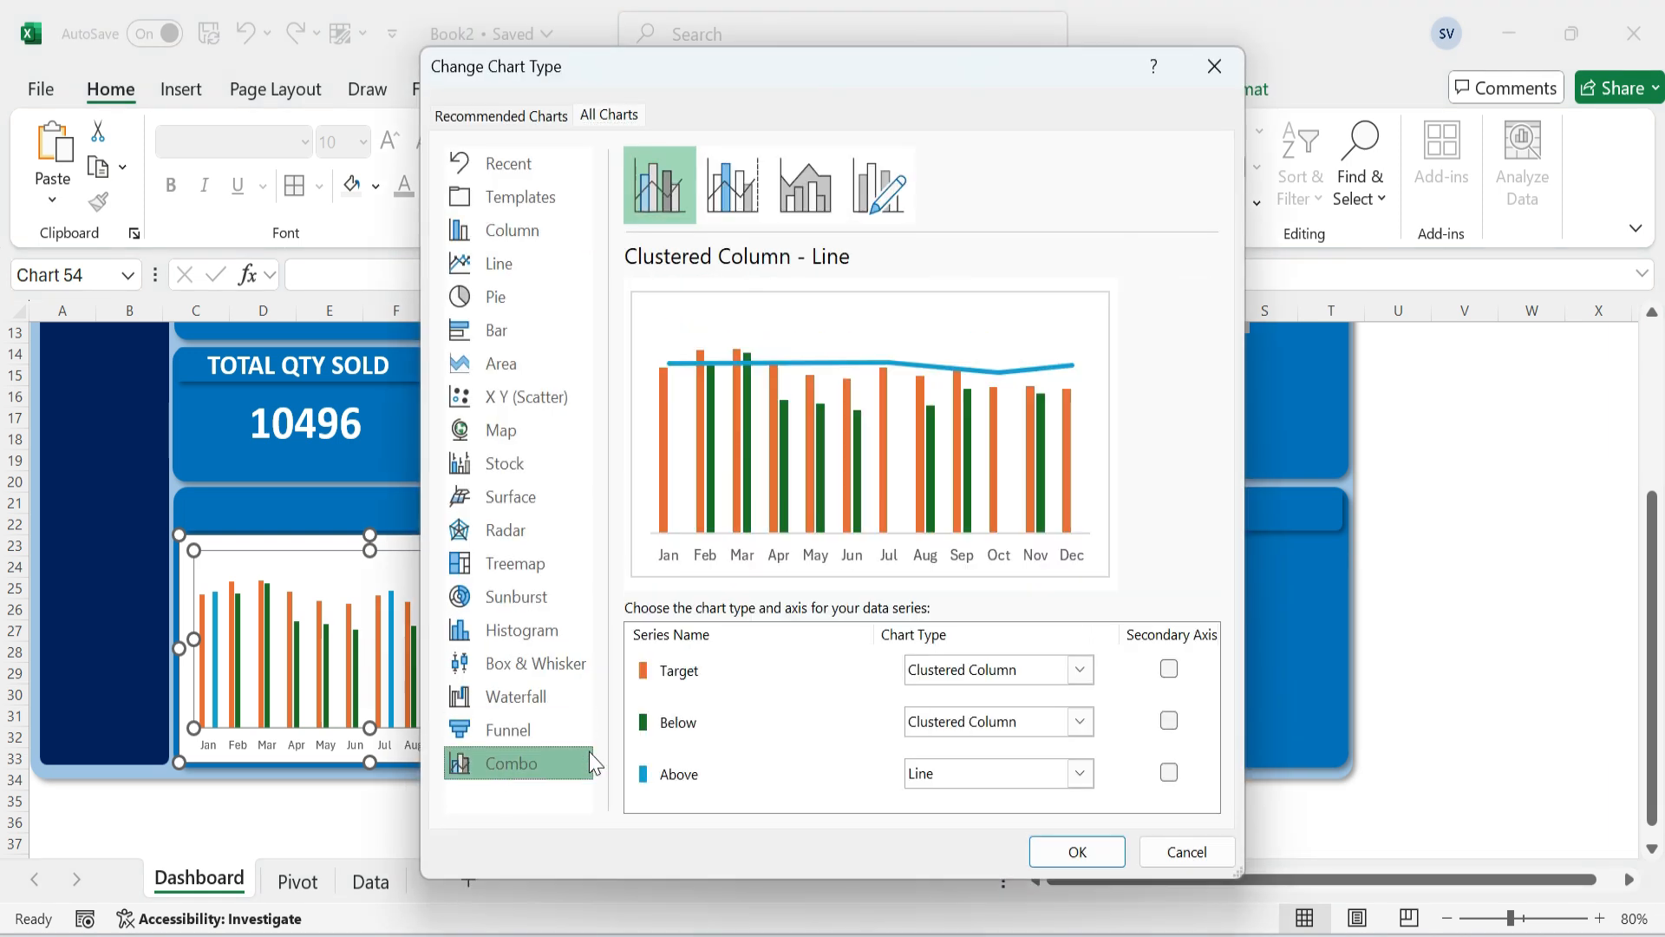
click(1080, 670)
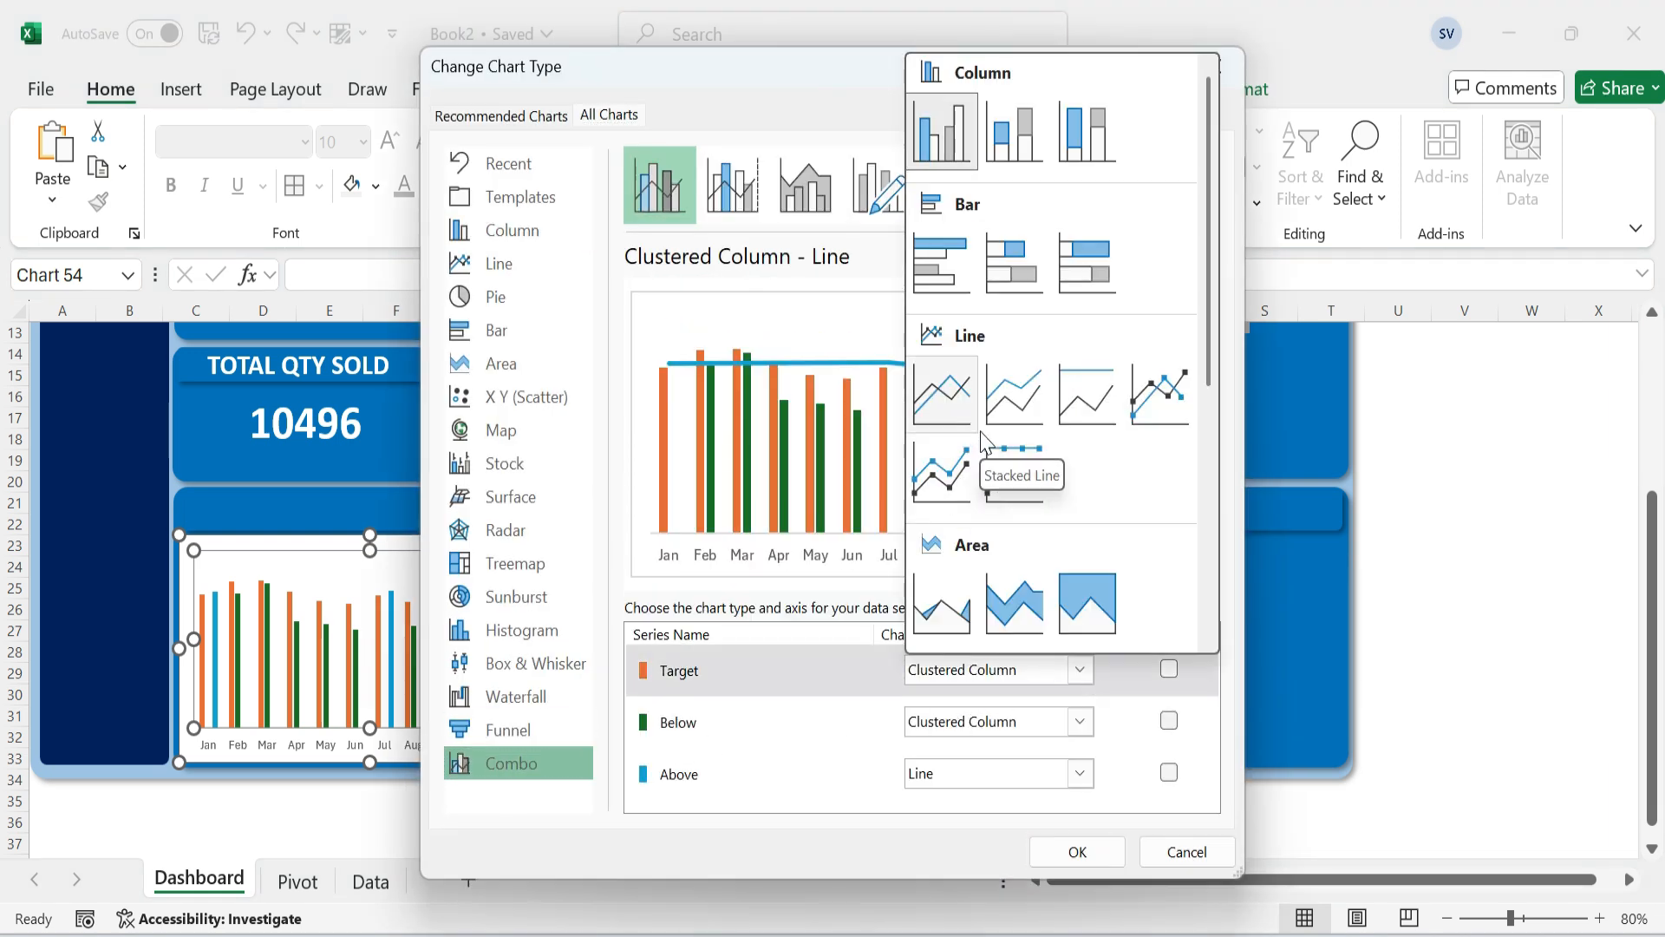
click(943, 472)
click(1079, 773)
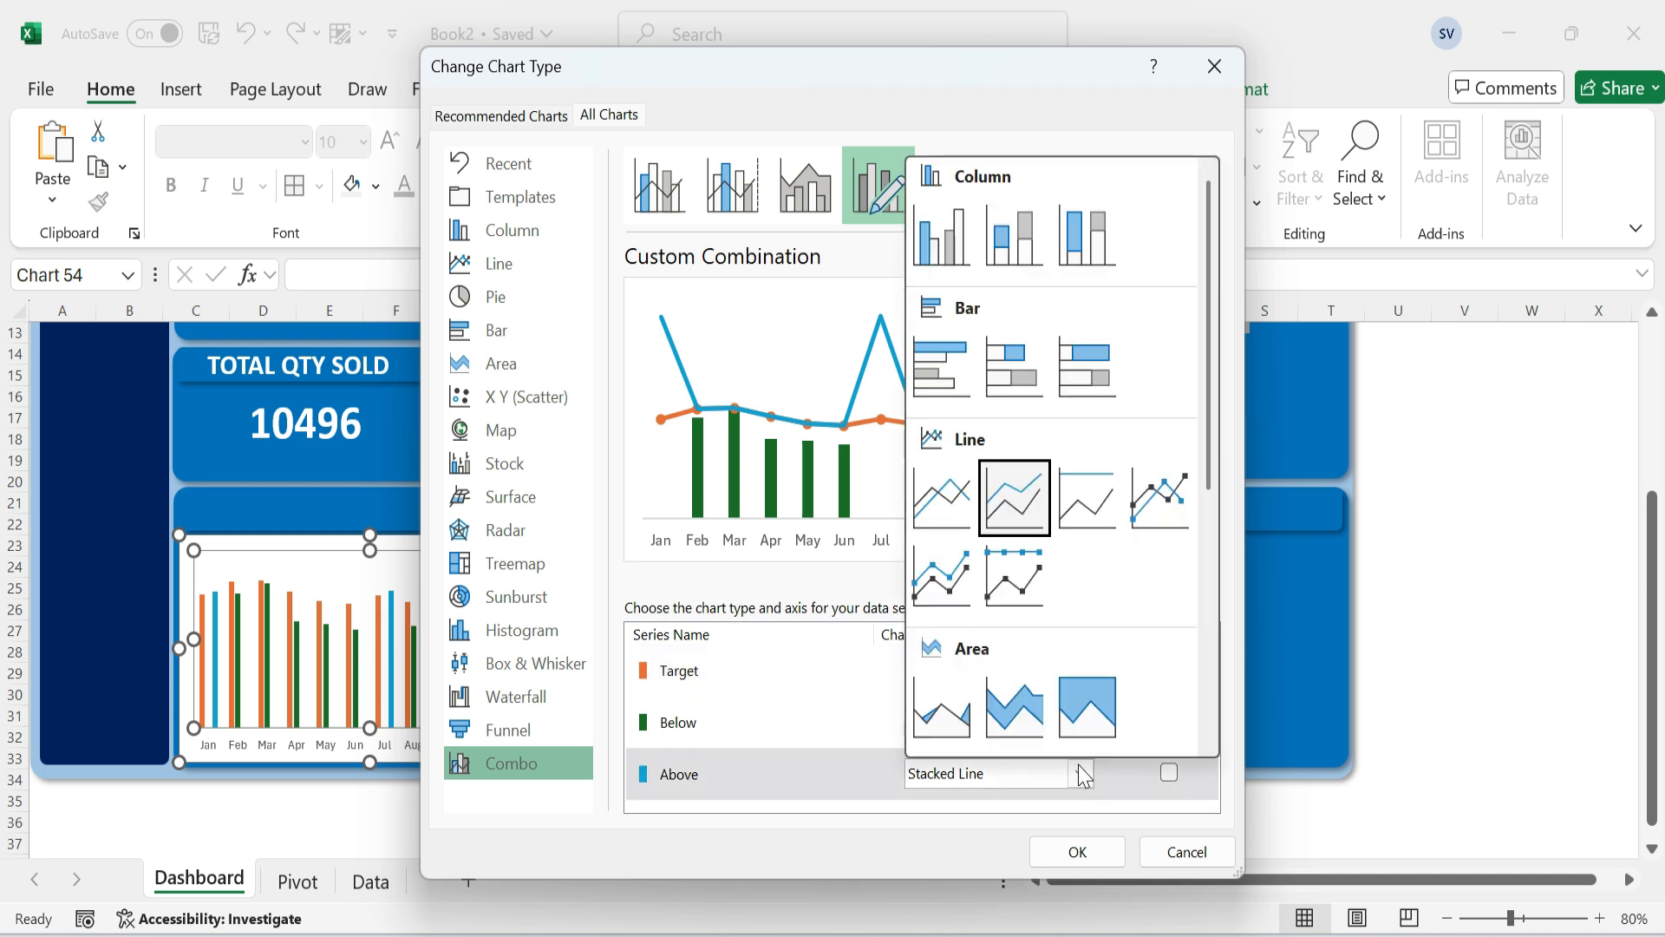
click(940, 236)
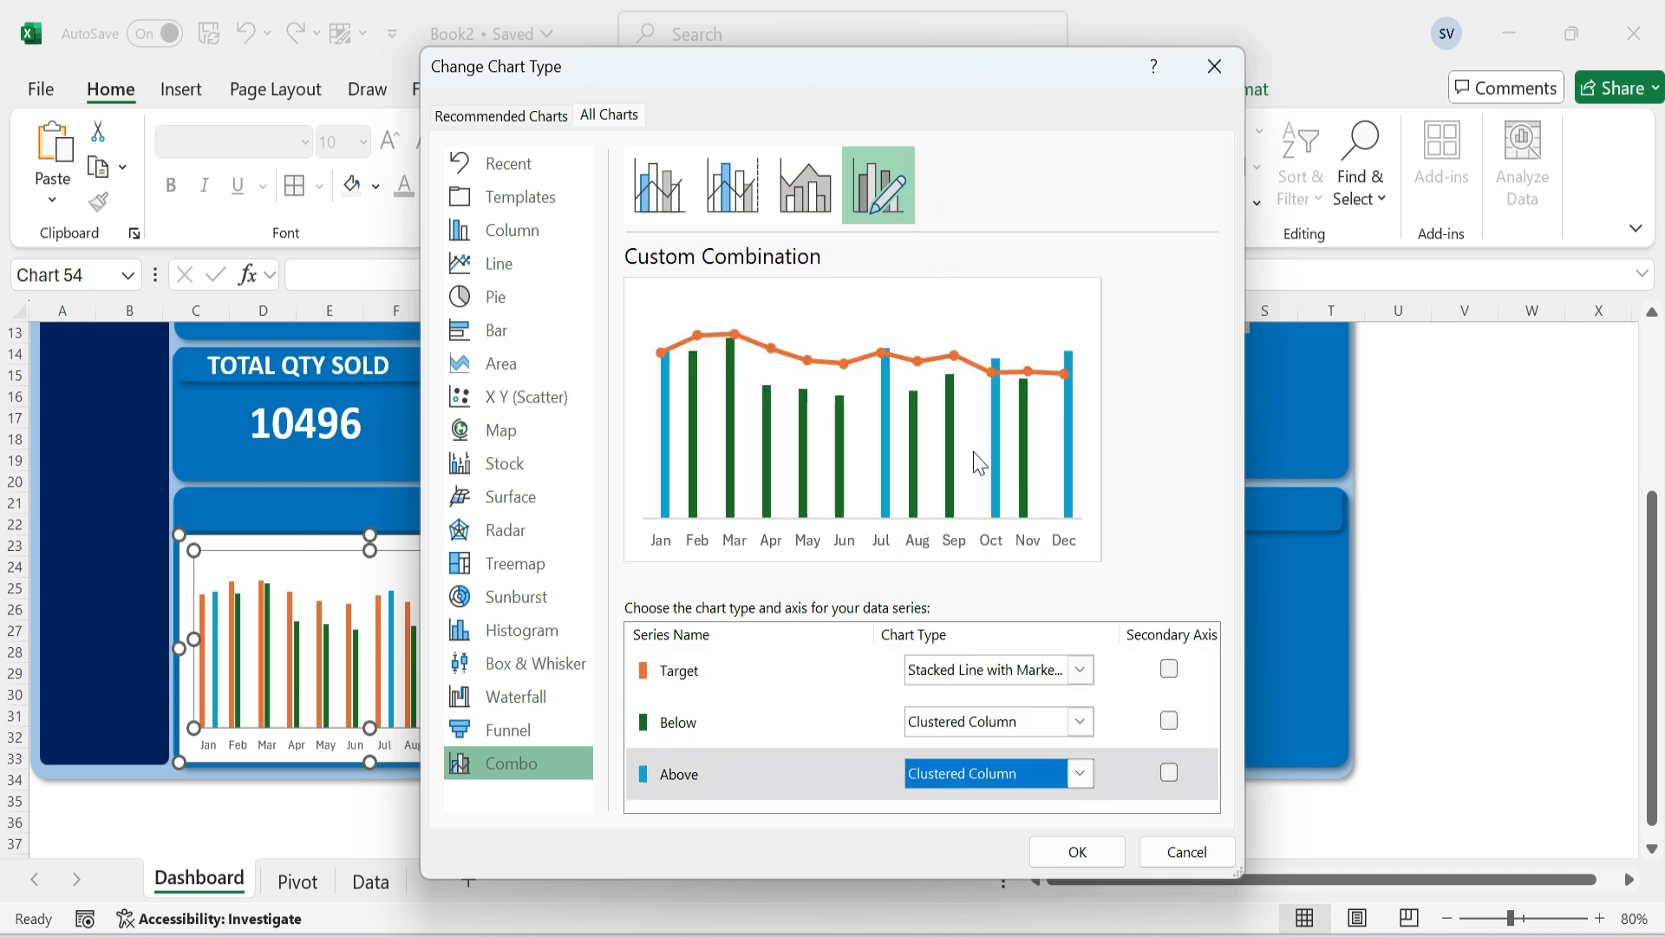
click(1078, 851)
Set the monthly columns' gap width to 27% and make the Below and Above series overlap fully.
click(264, 692)
click(1428, 441)
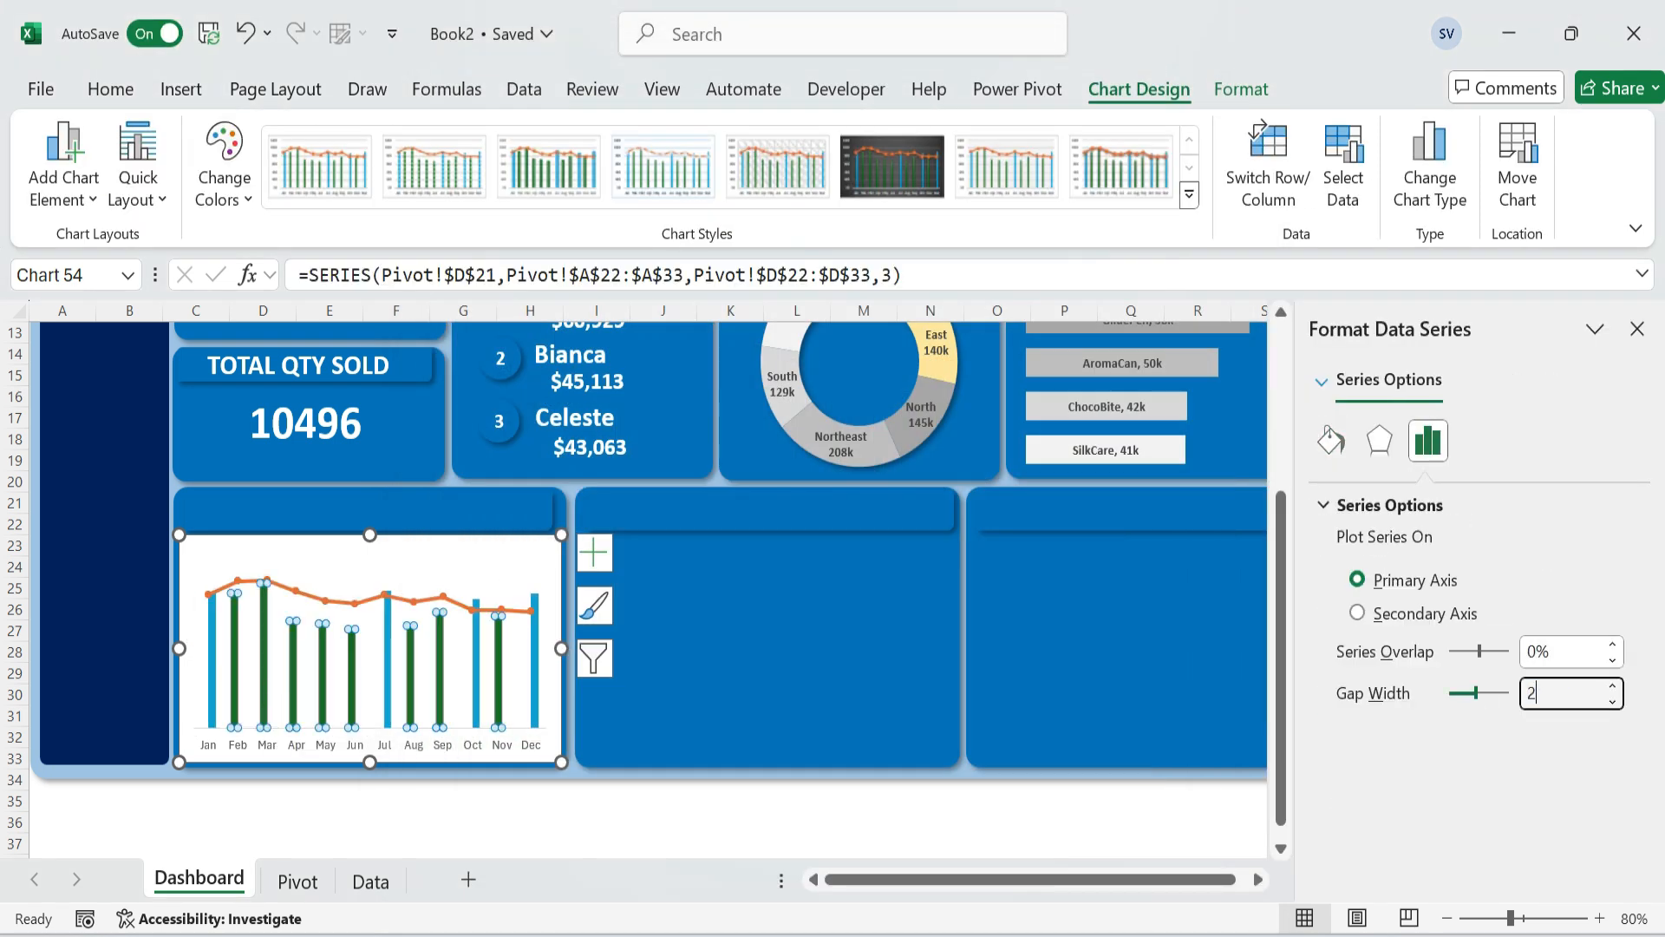
text(27)
key(Return)
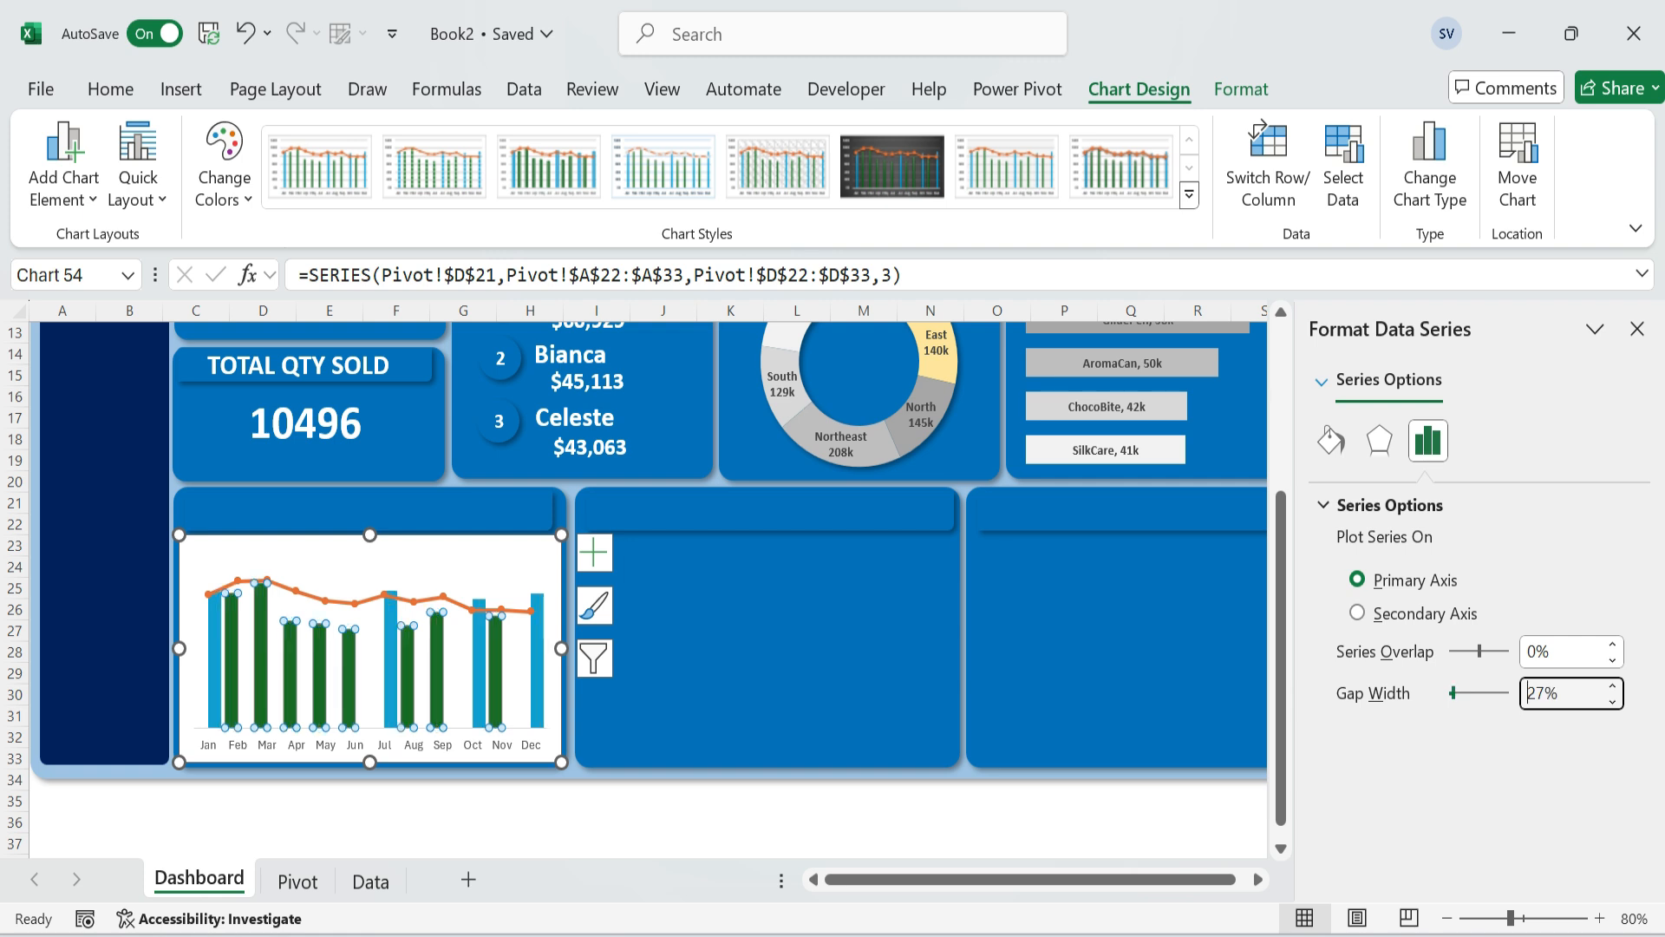
drag(1563, 652, 1462, 646)
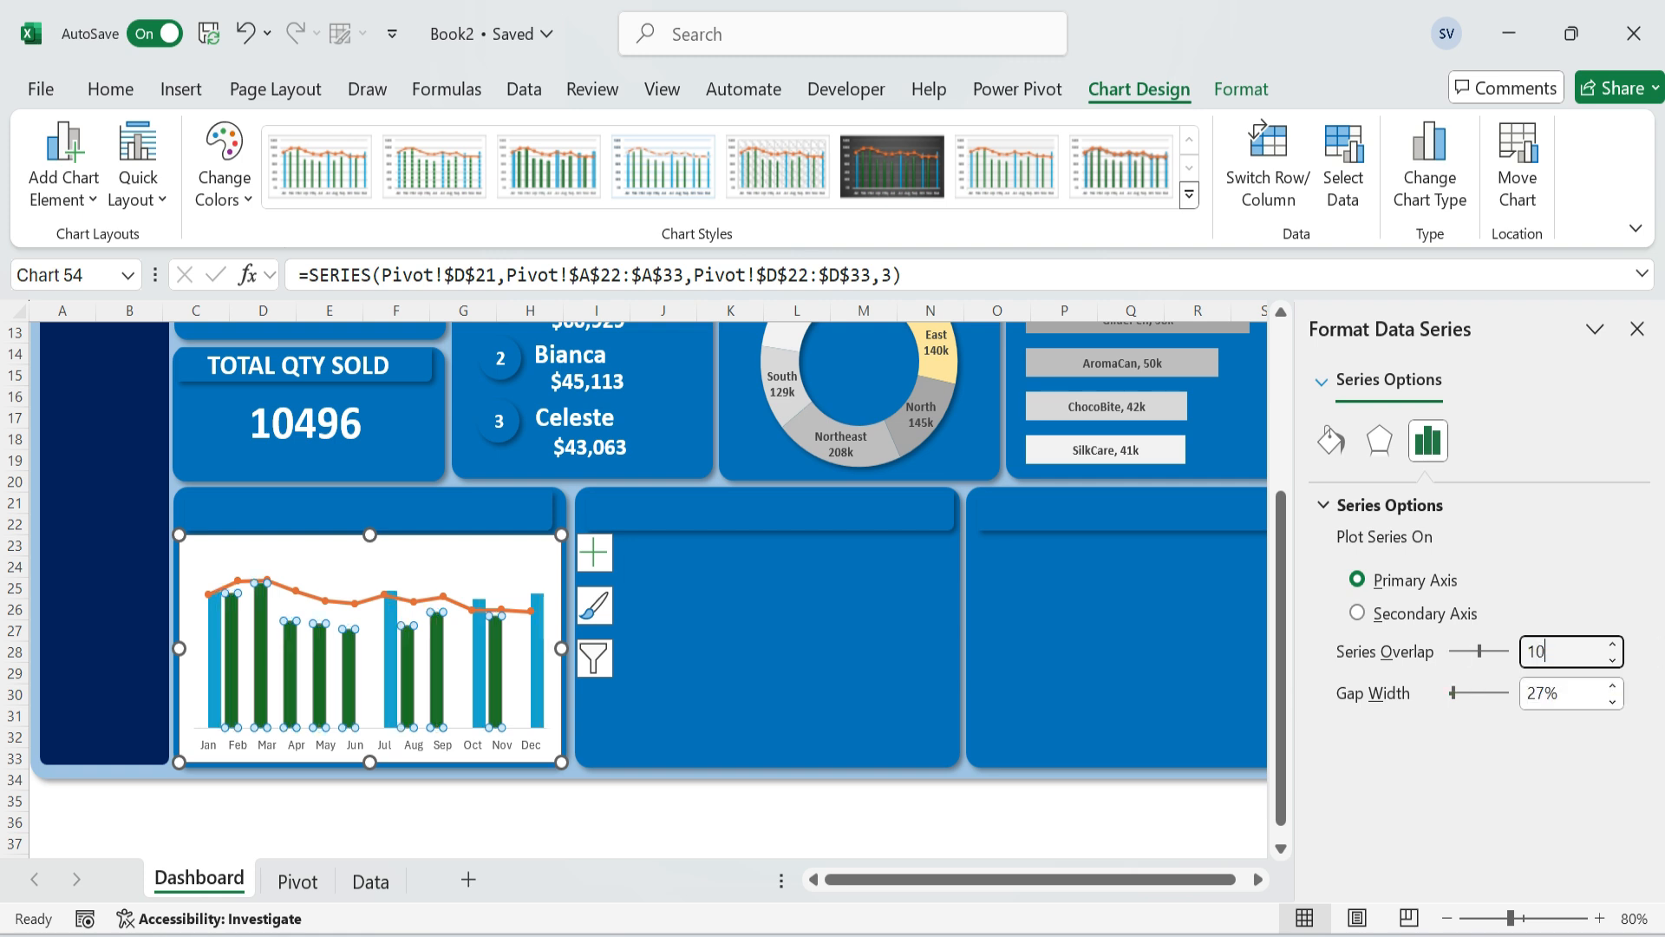
key(Return)
click(1637, 329)
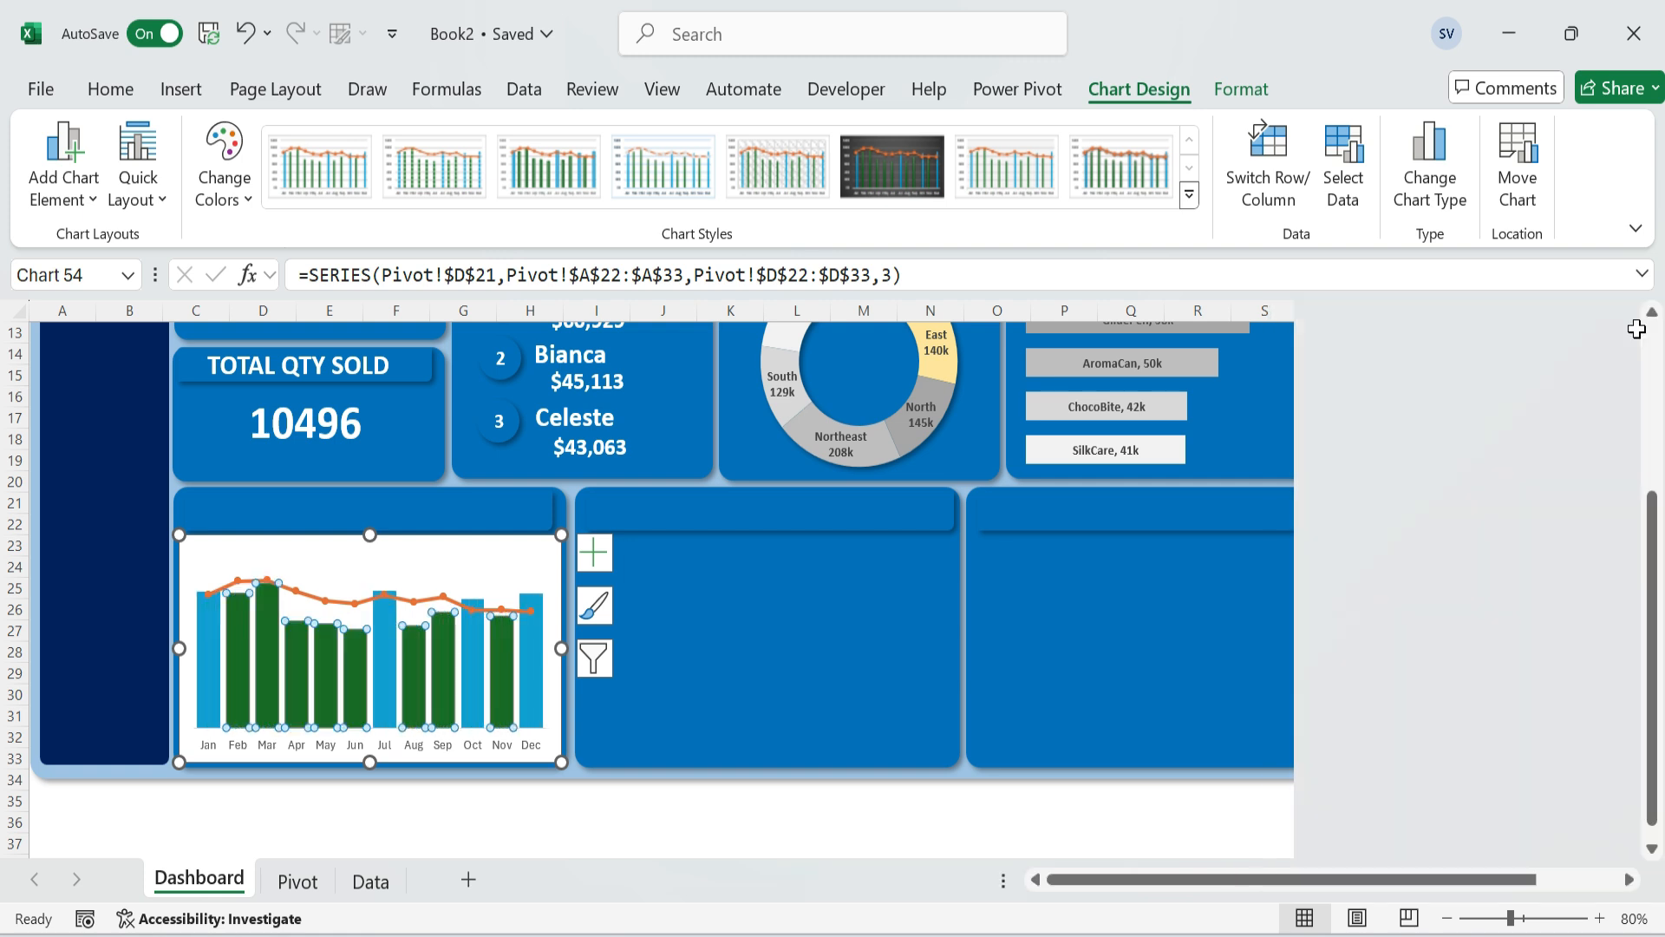
click(1474, 544)
Fill the Above columns with dark grey and the Below columns with the lightest grey shade of white.
click(209, 700)
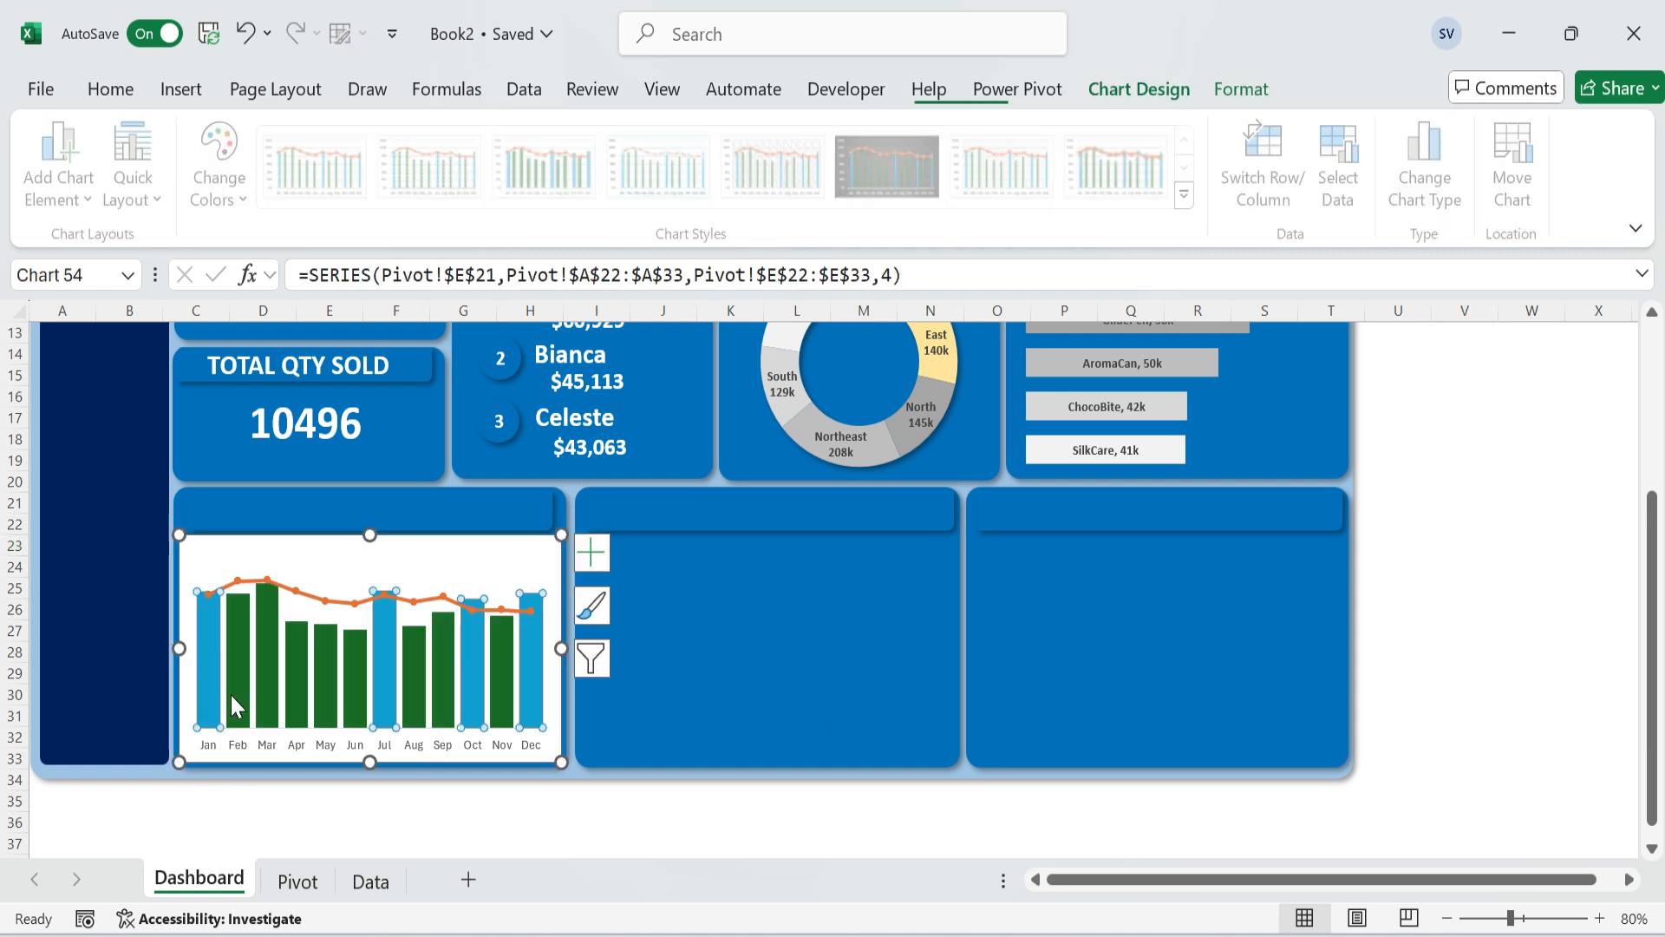
click(110, 88)
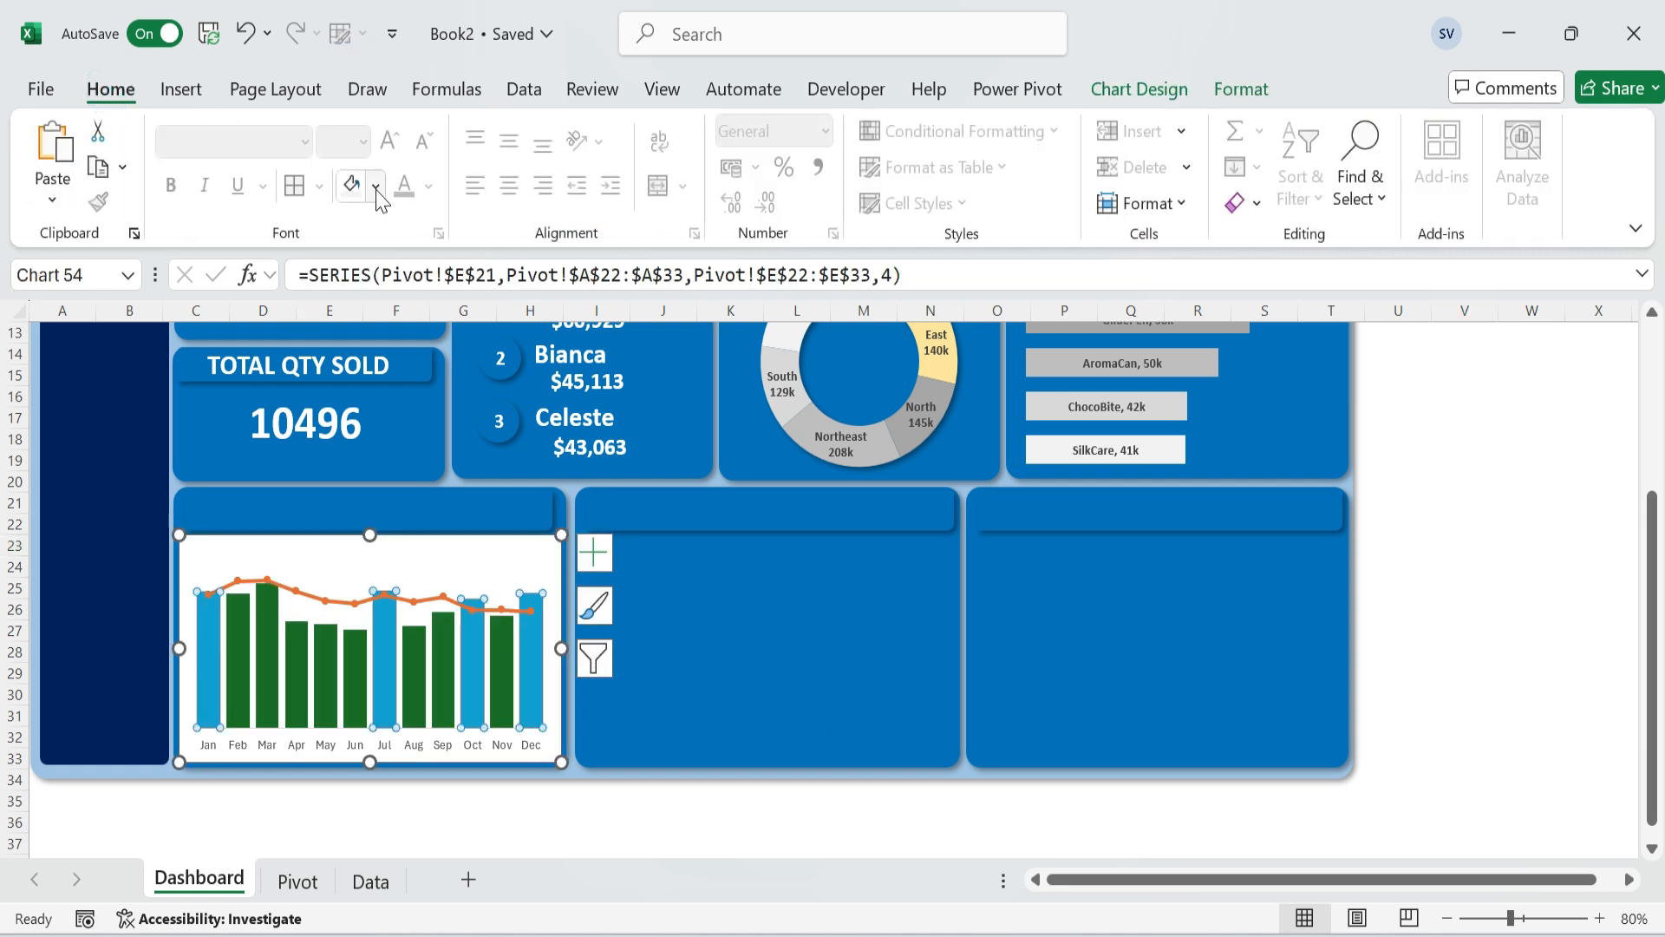
click(376, 187)
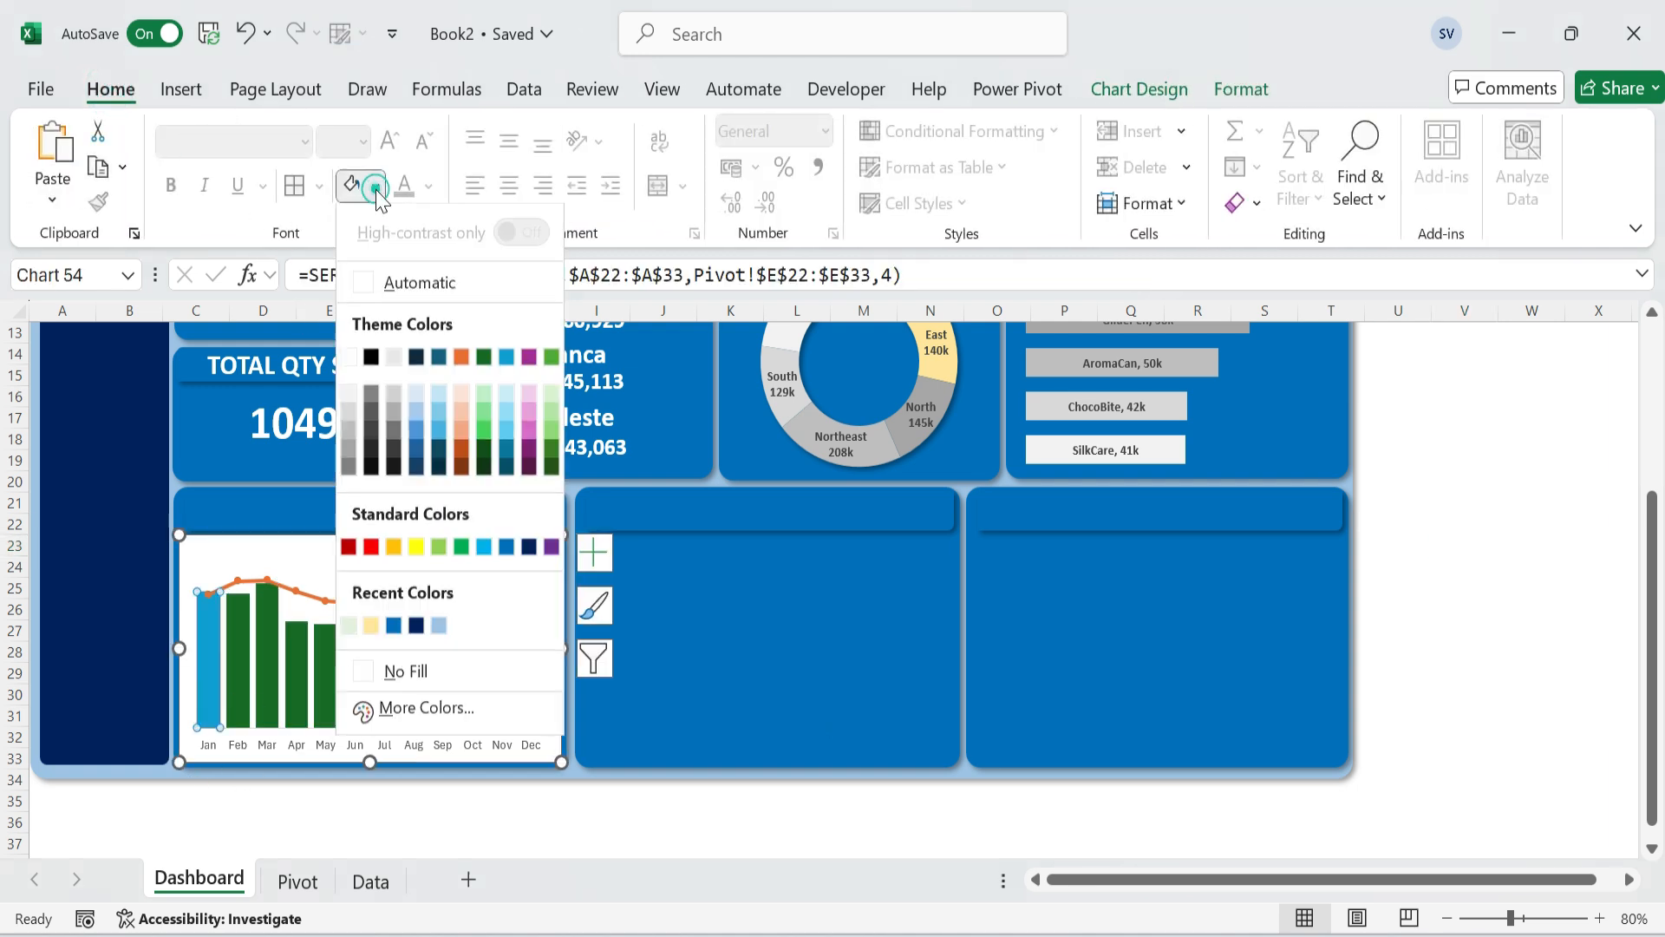
click(349, 463)
click(232, 652)
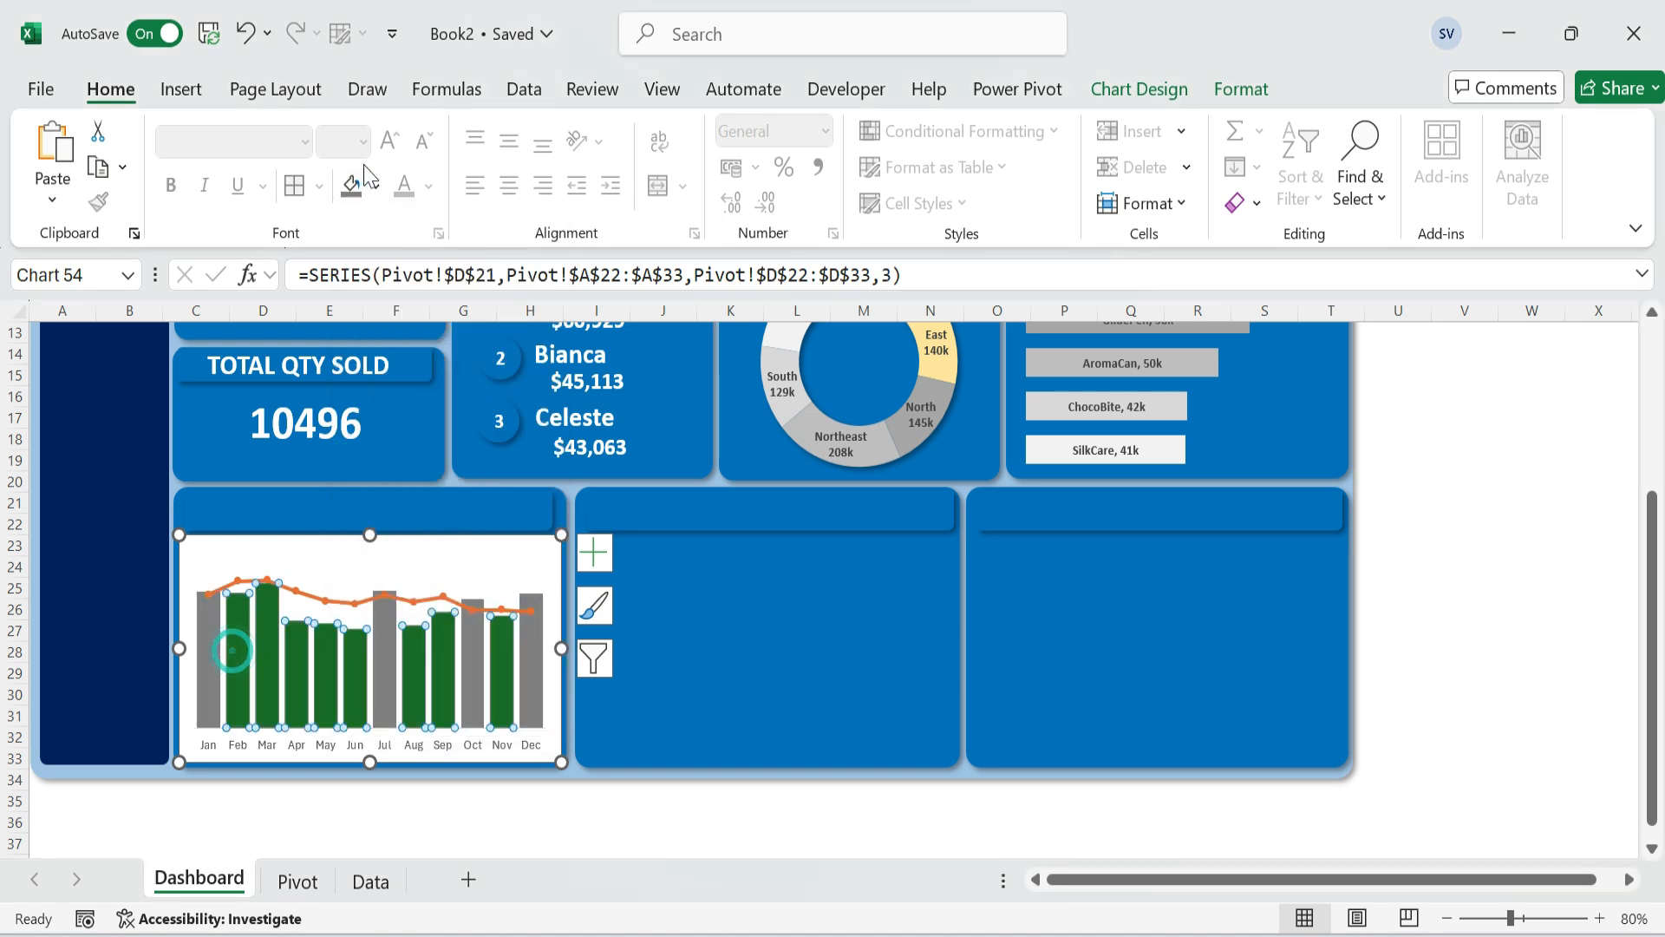
click(377, 186)
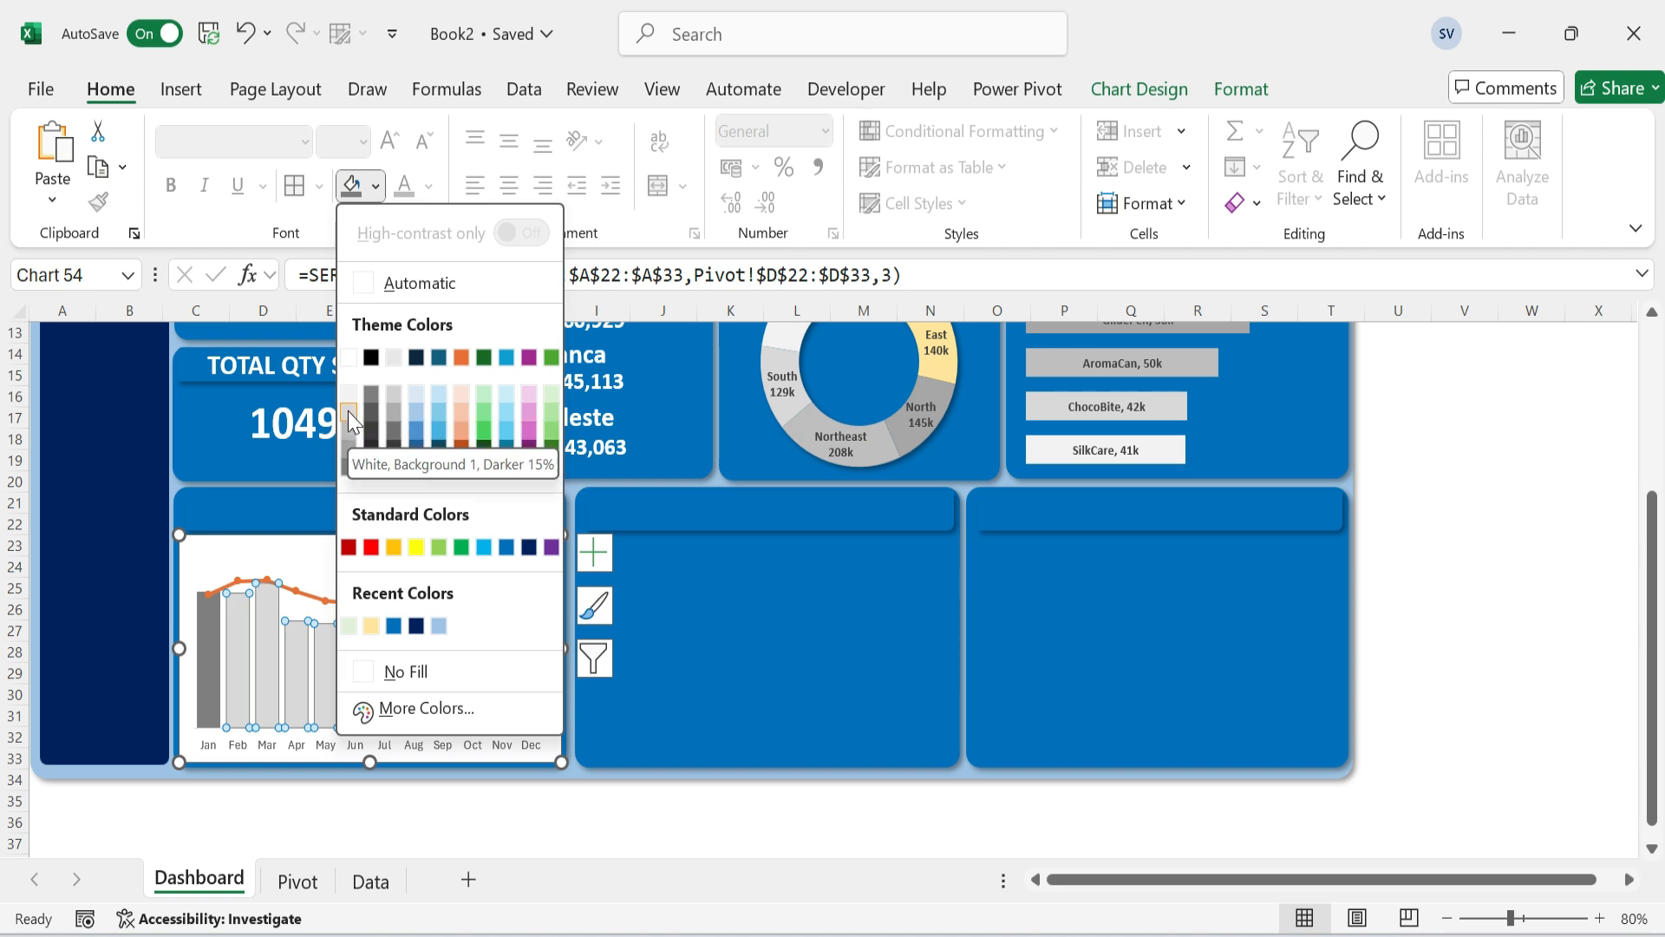
click(347, 392)
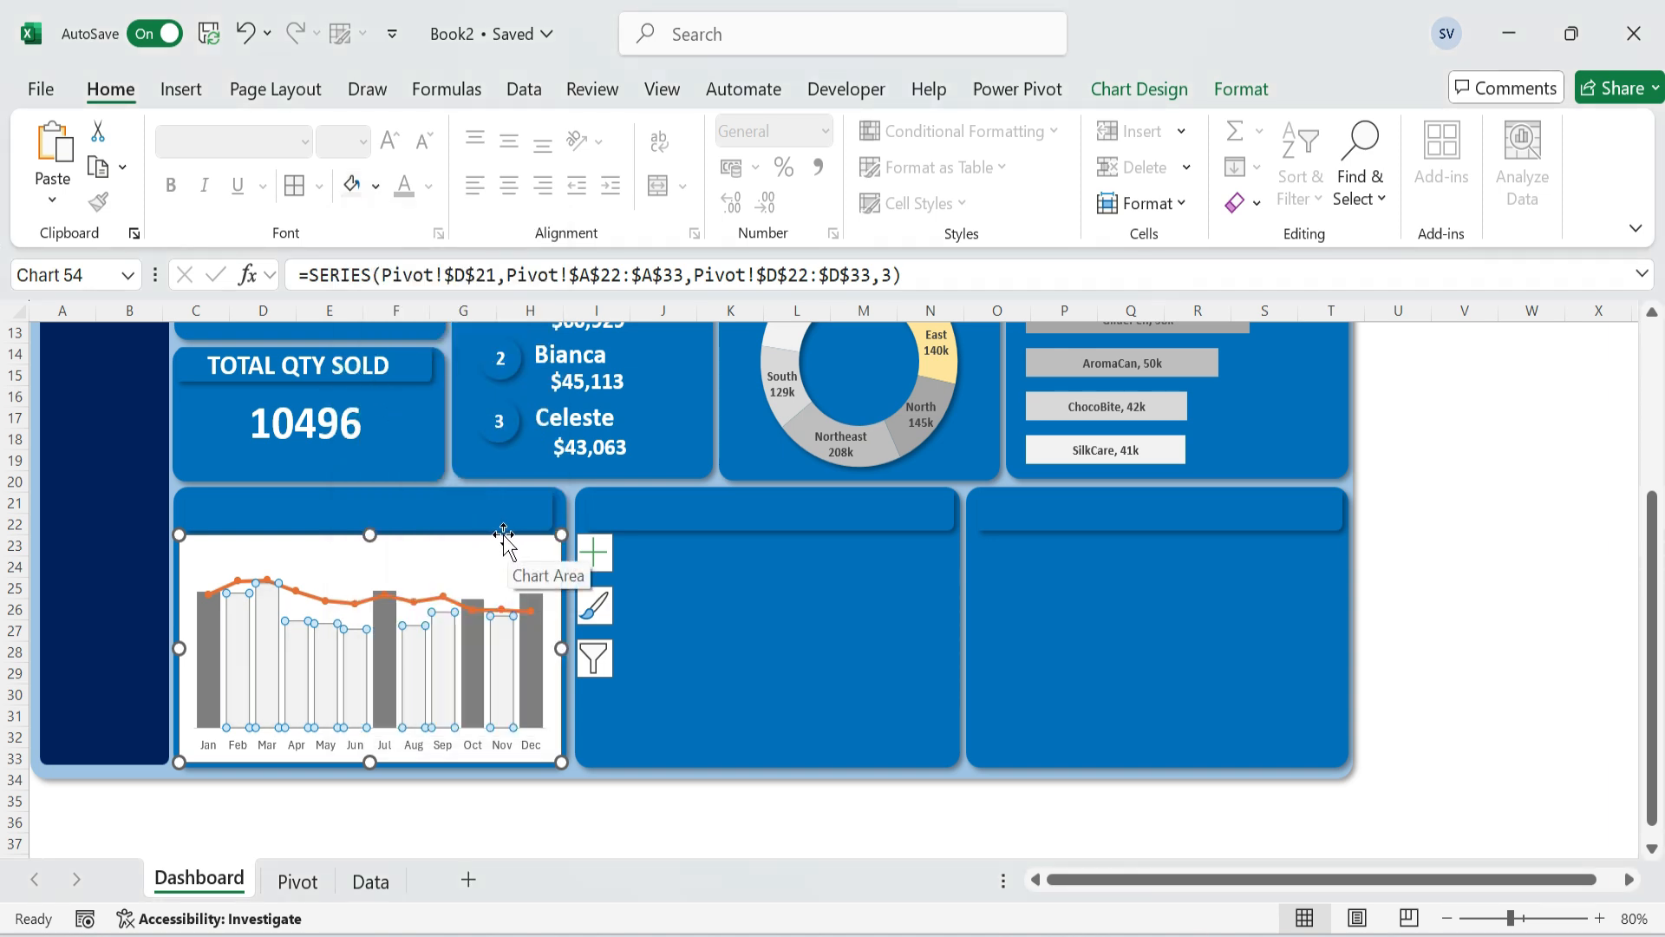
Remove the fill from the monthly chart's chart area so the blue card shows through.
click(501, 538)
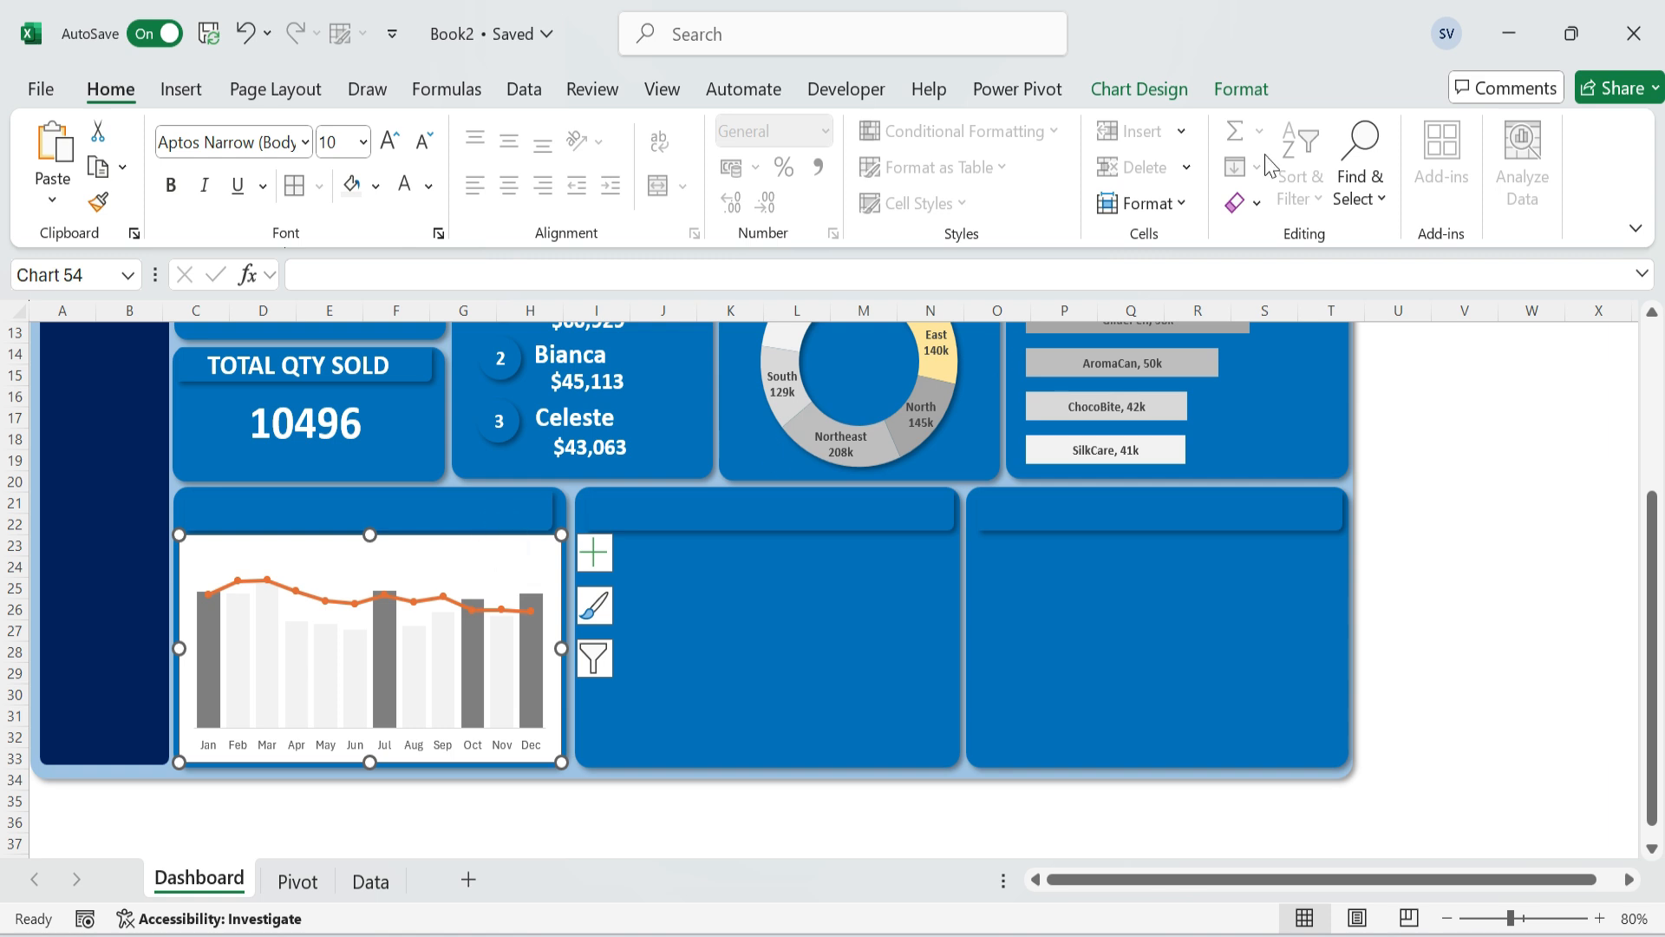
click(1241, 88)
click(773, 130)
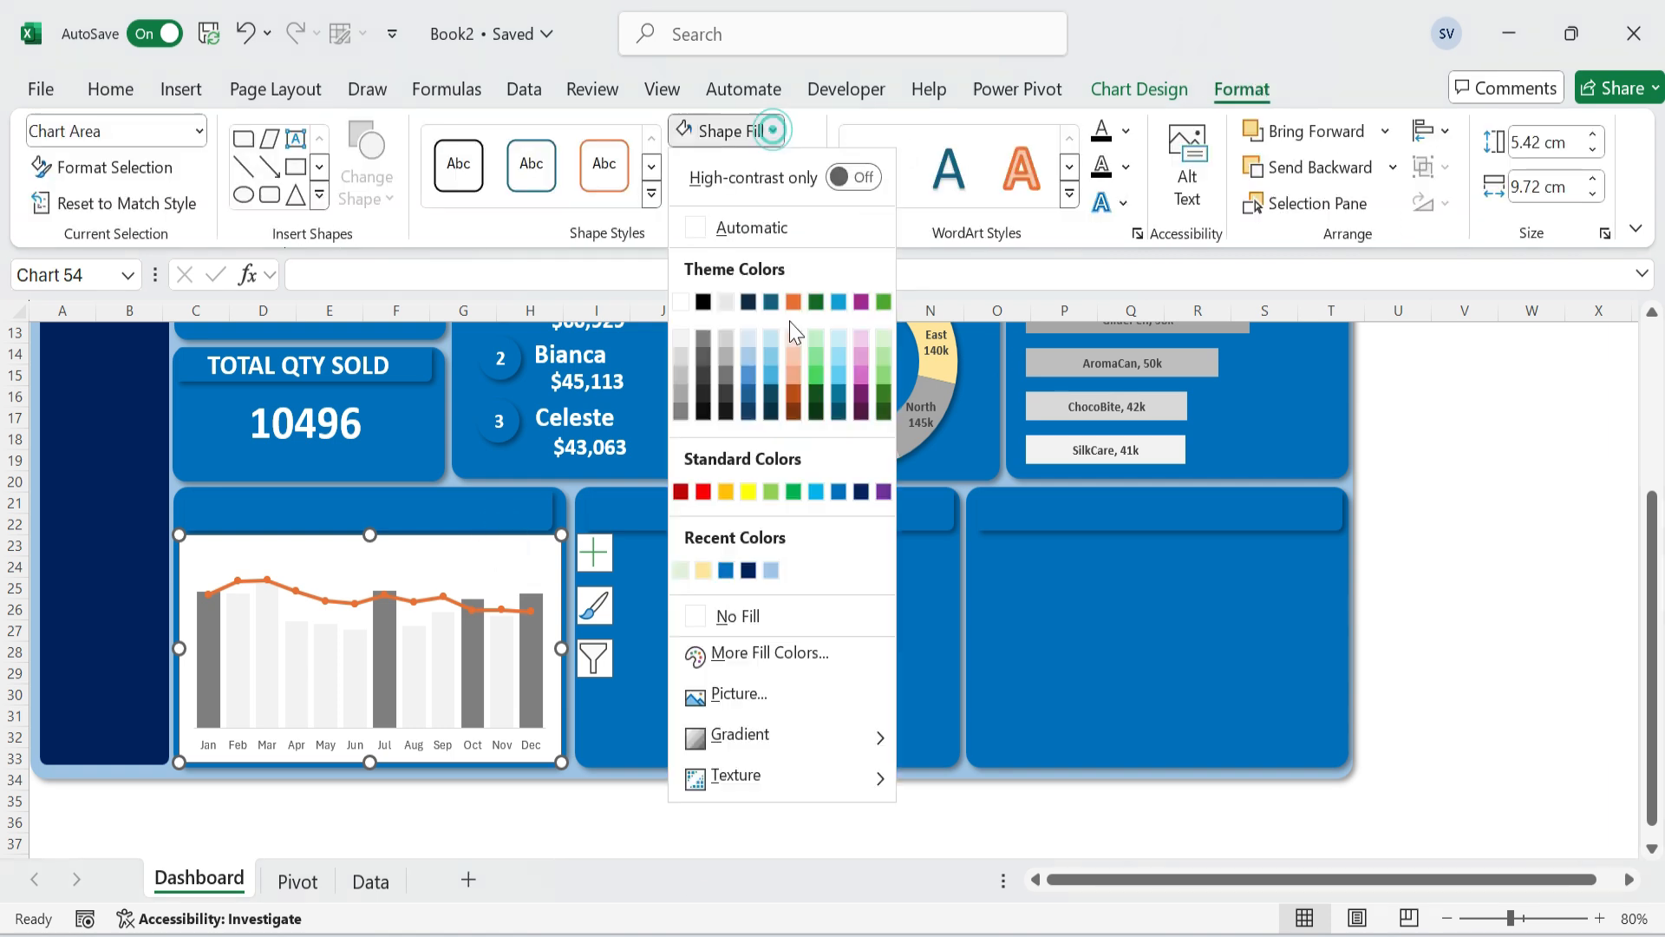
click(768, 621)
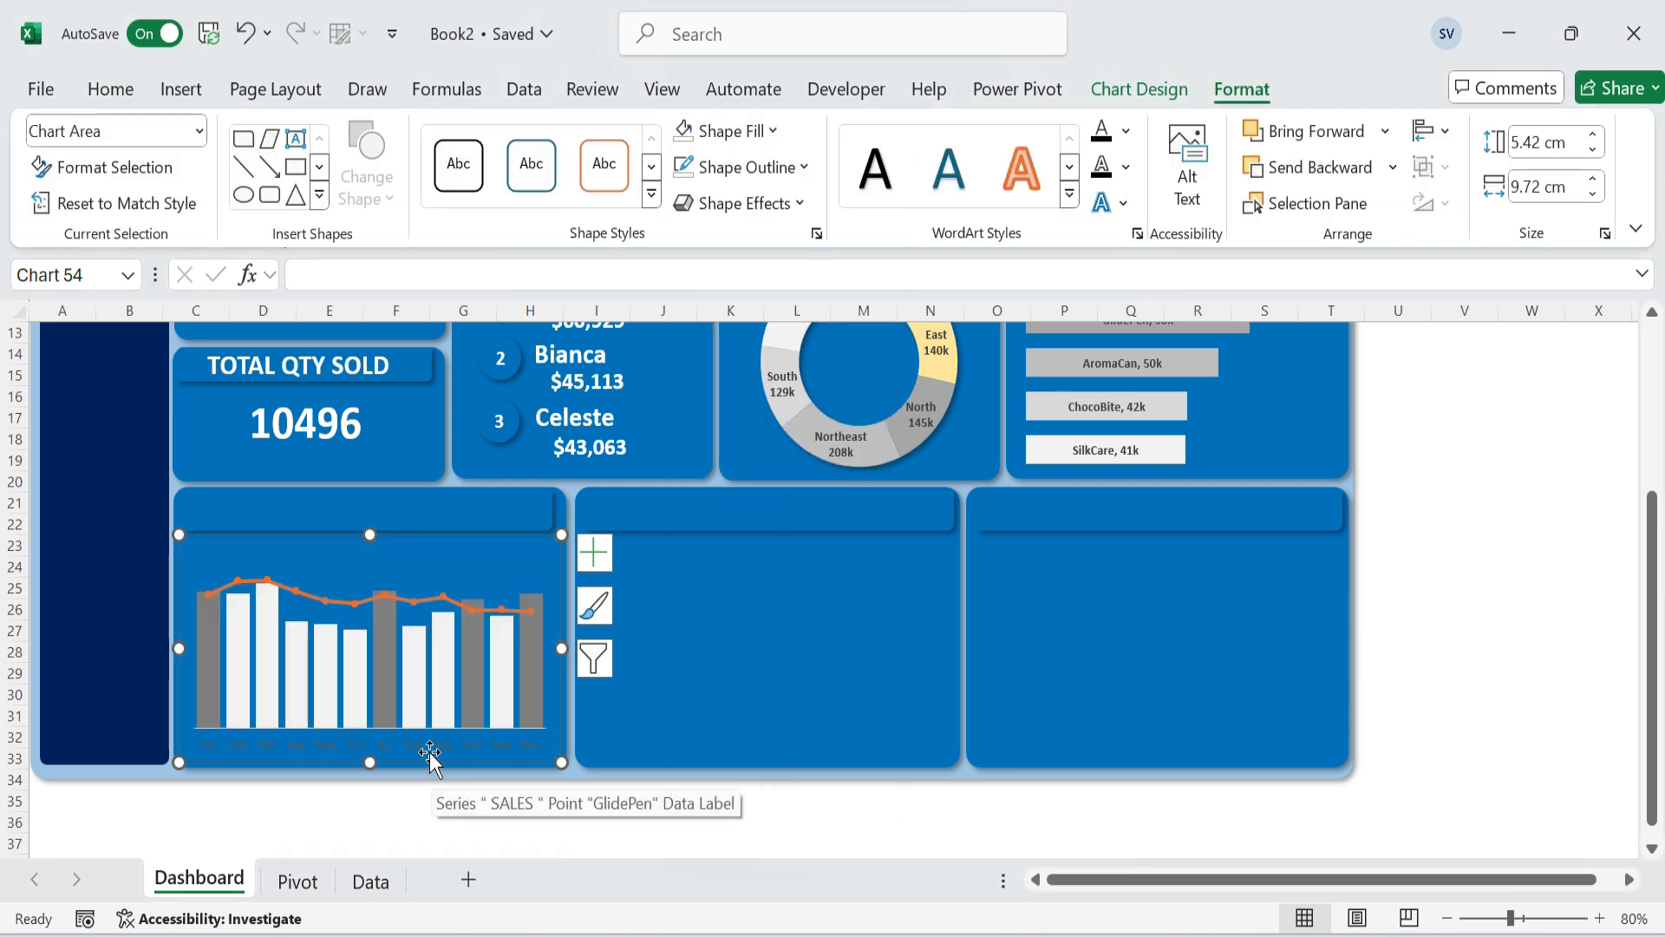
Recolour the Target series line as a solid white line.
double_click(429, 598)
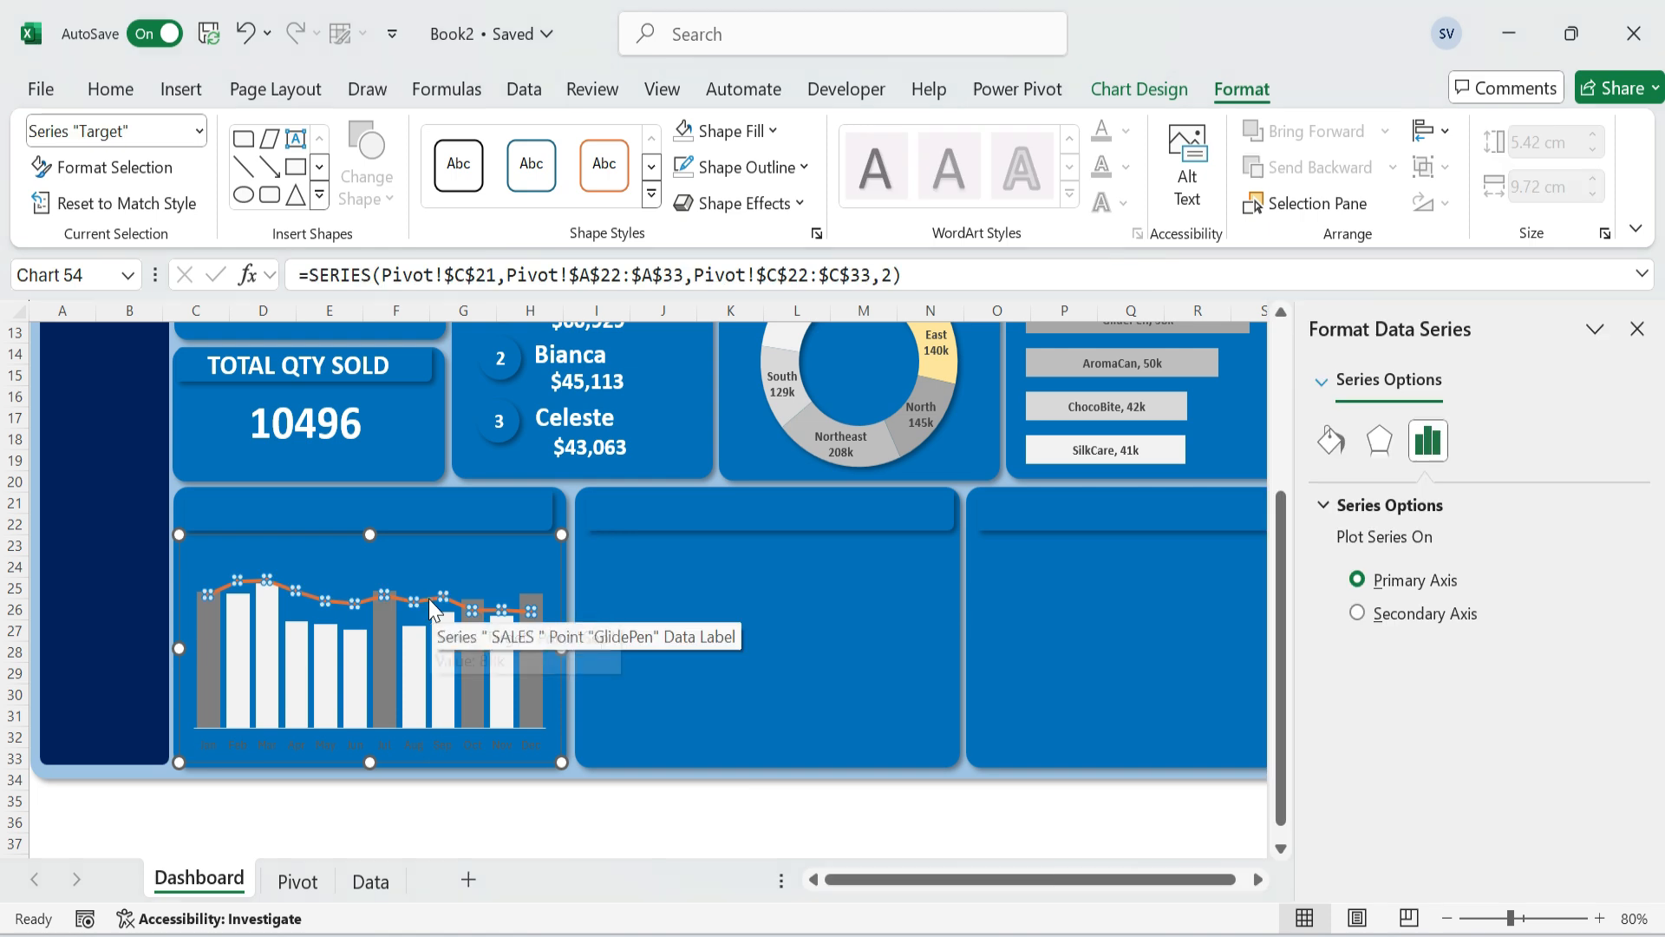
click(1332, 442)
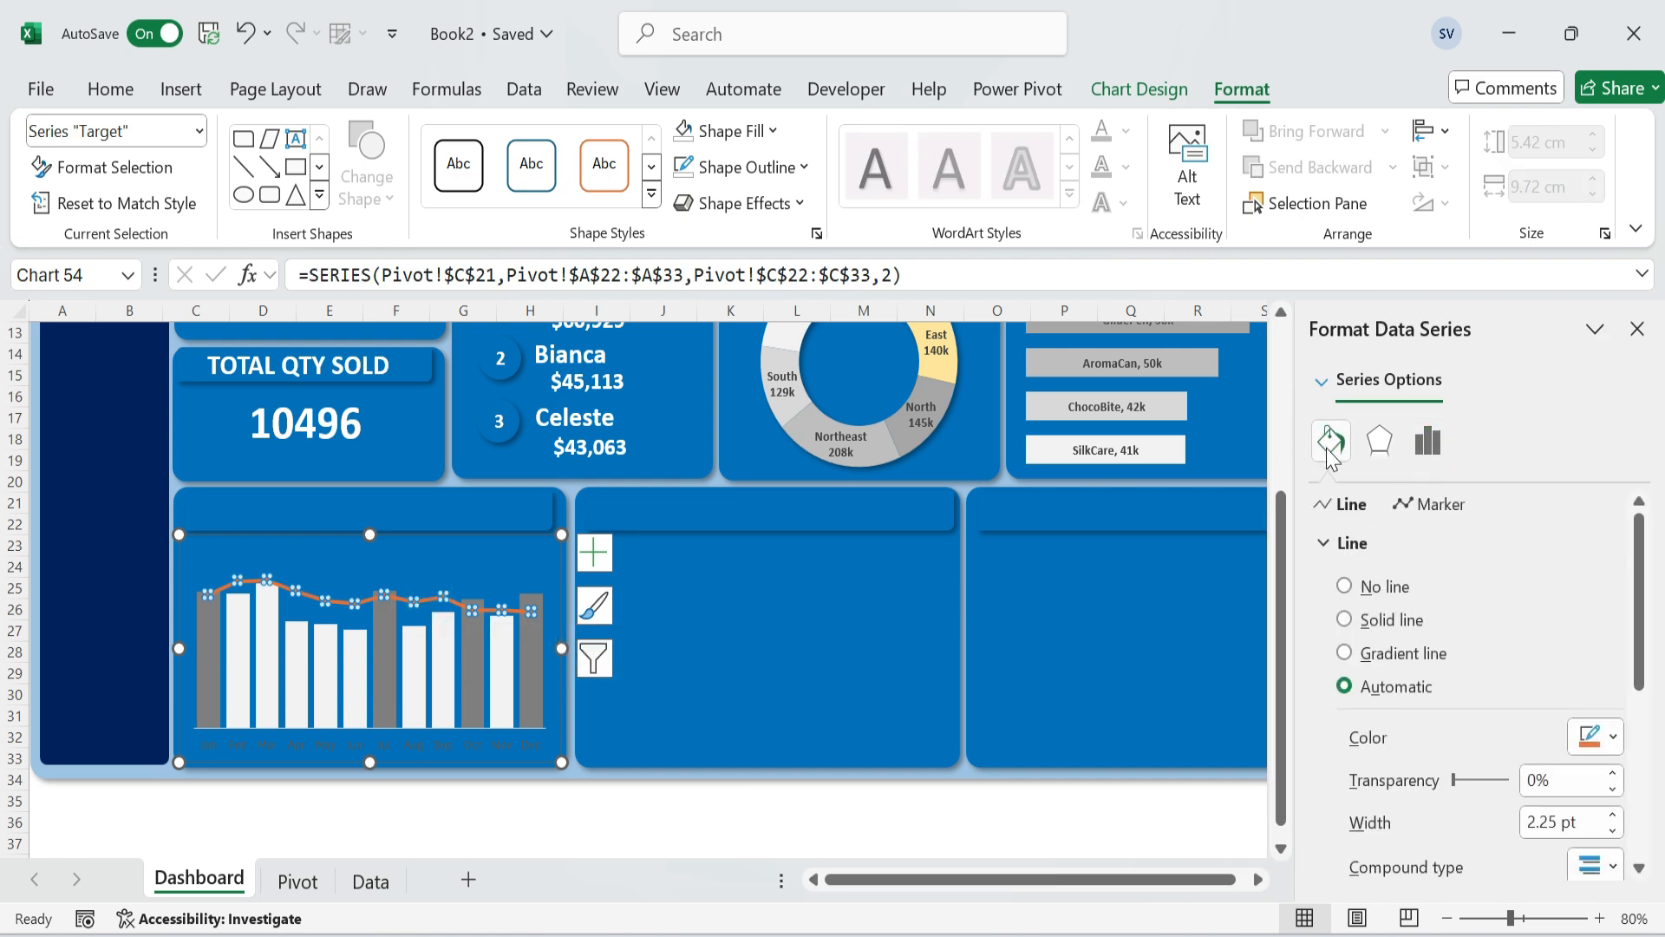
click(1614, 737)
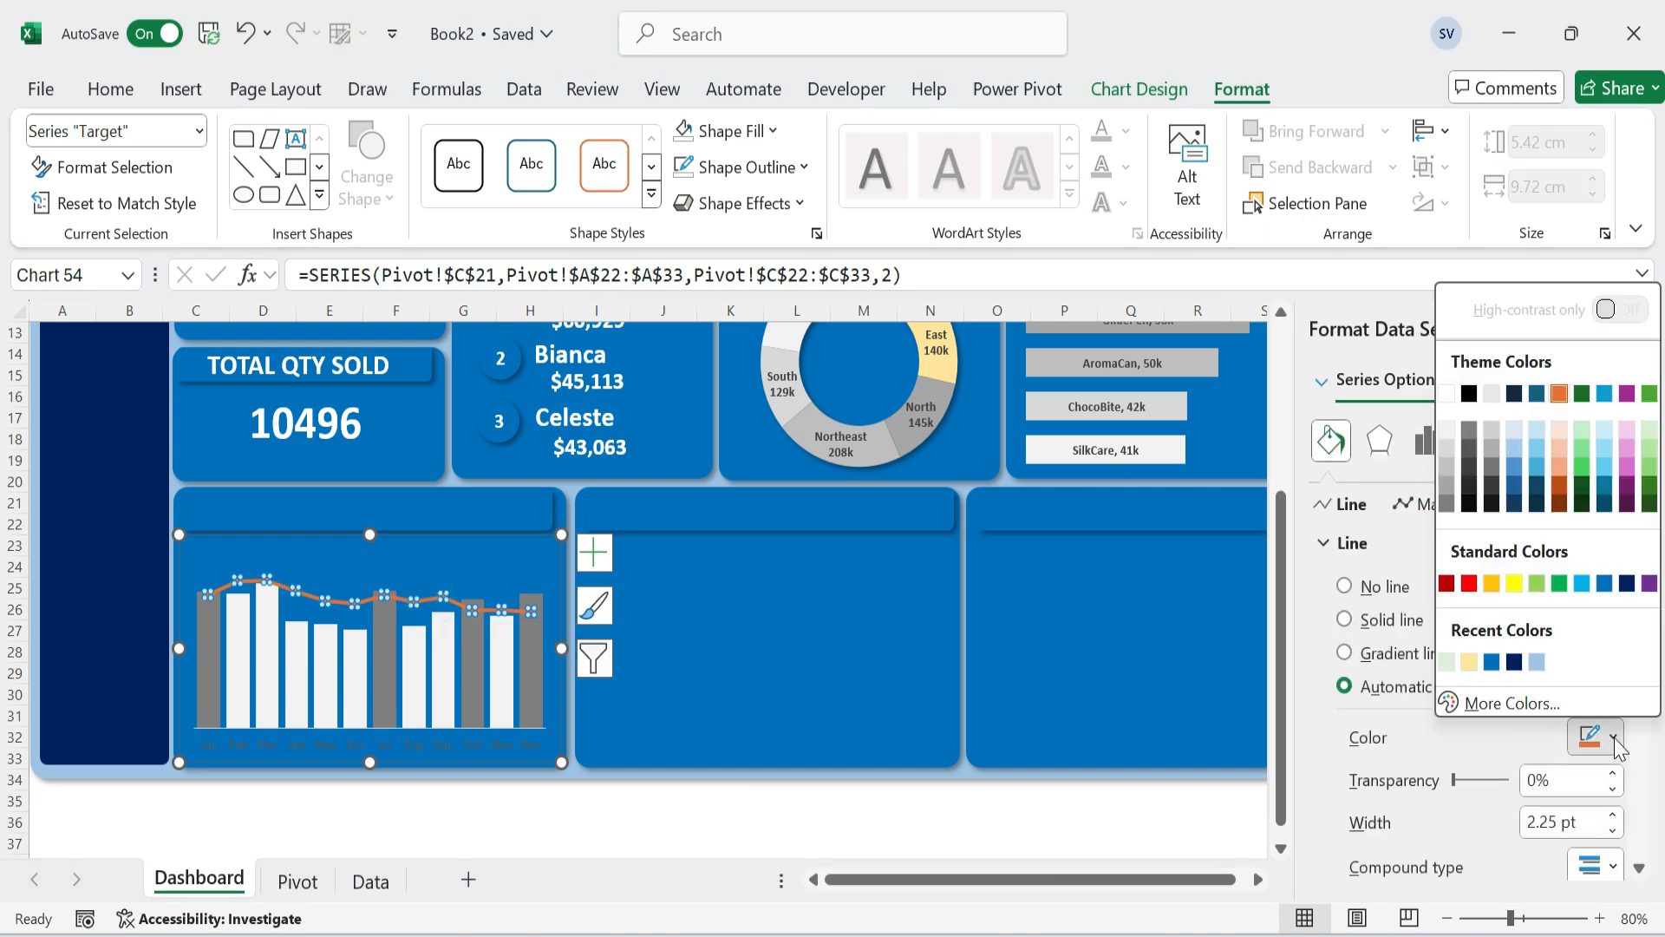
click(1466, 469)
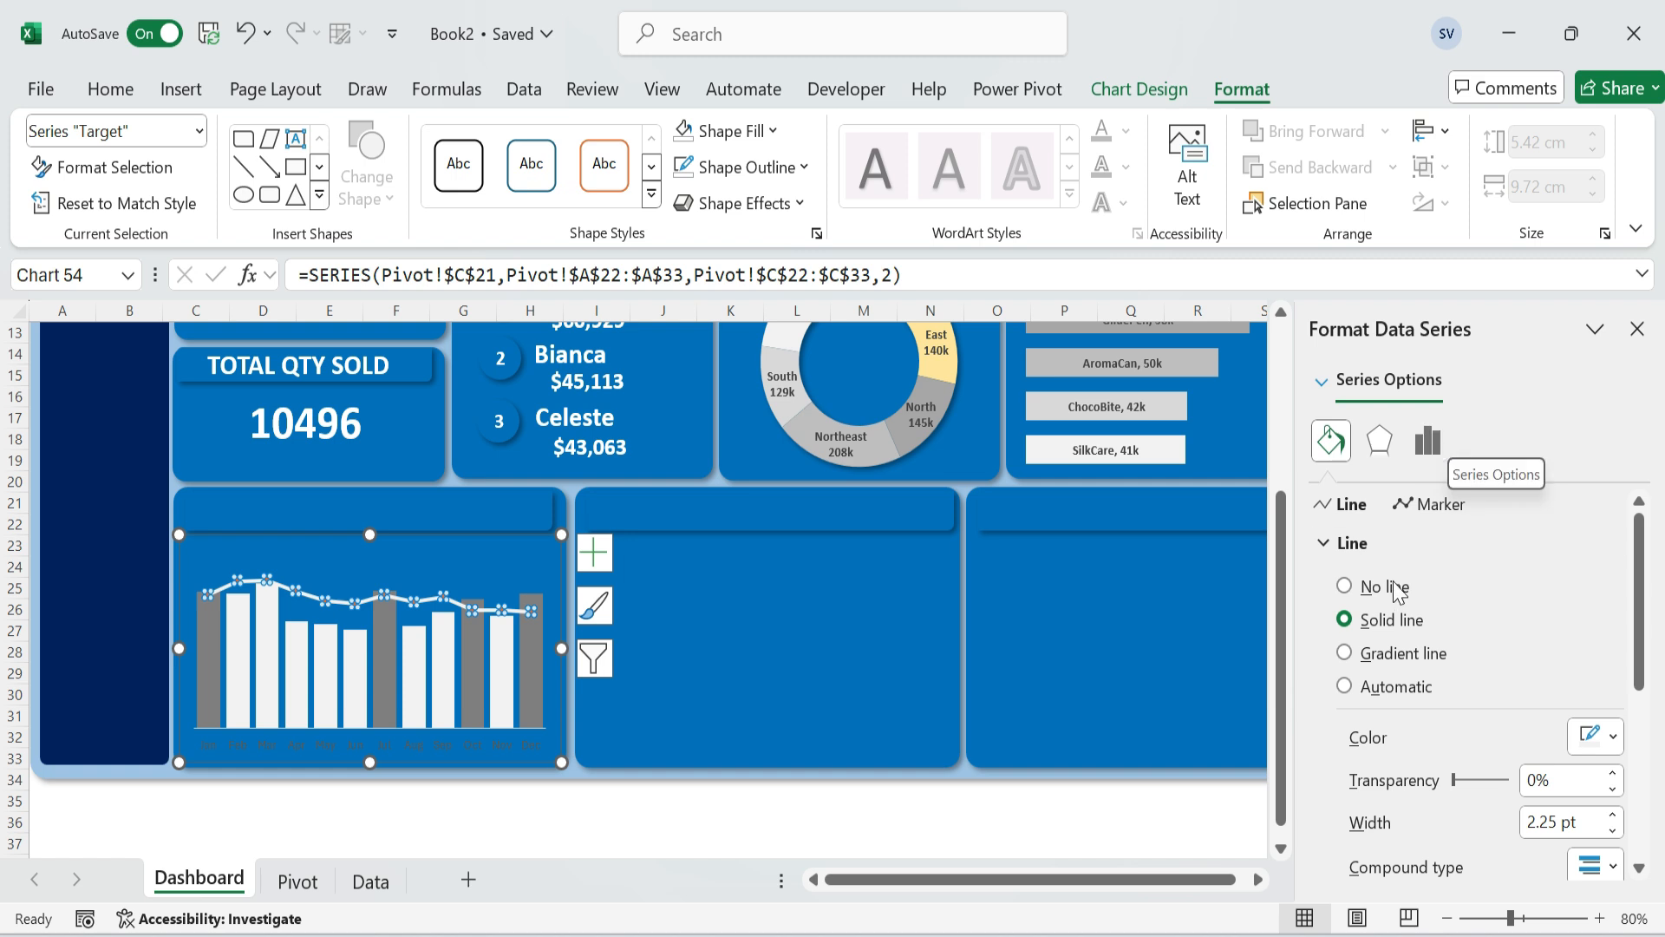
scroll(1464, 663, down, 4)
scroll(1464, 661, up, 3)
scroll(1464, 660, down, 3)
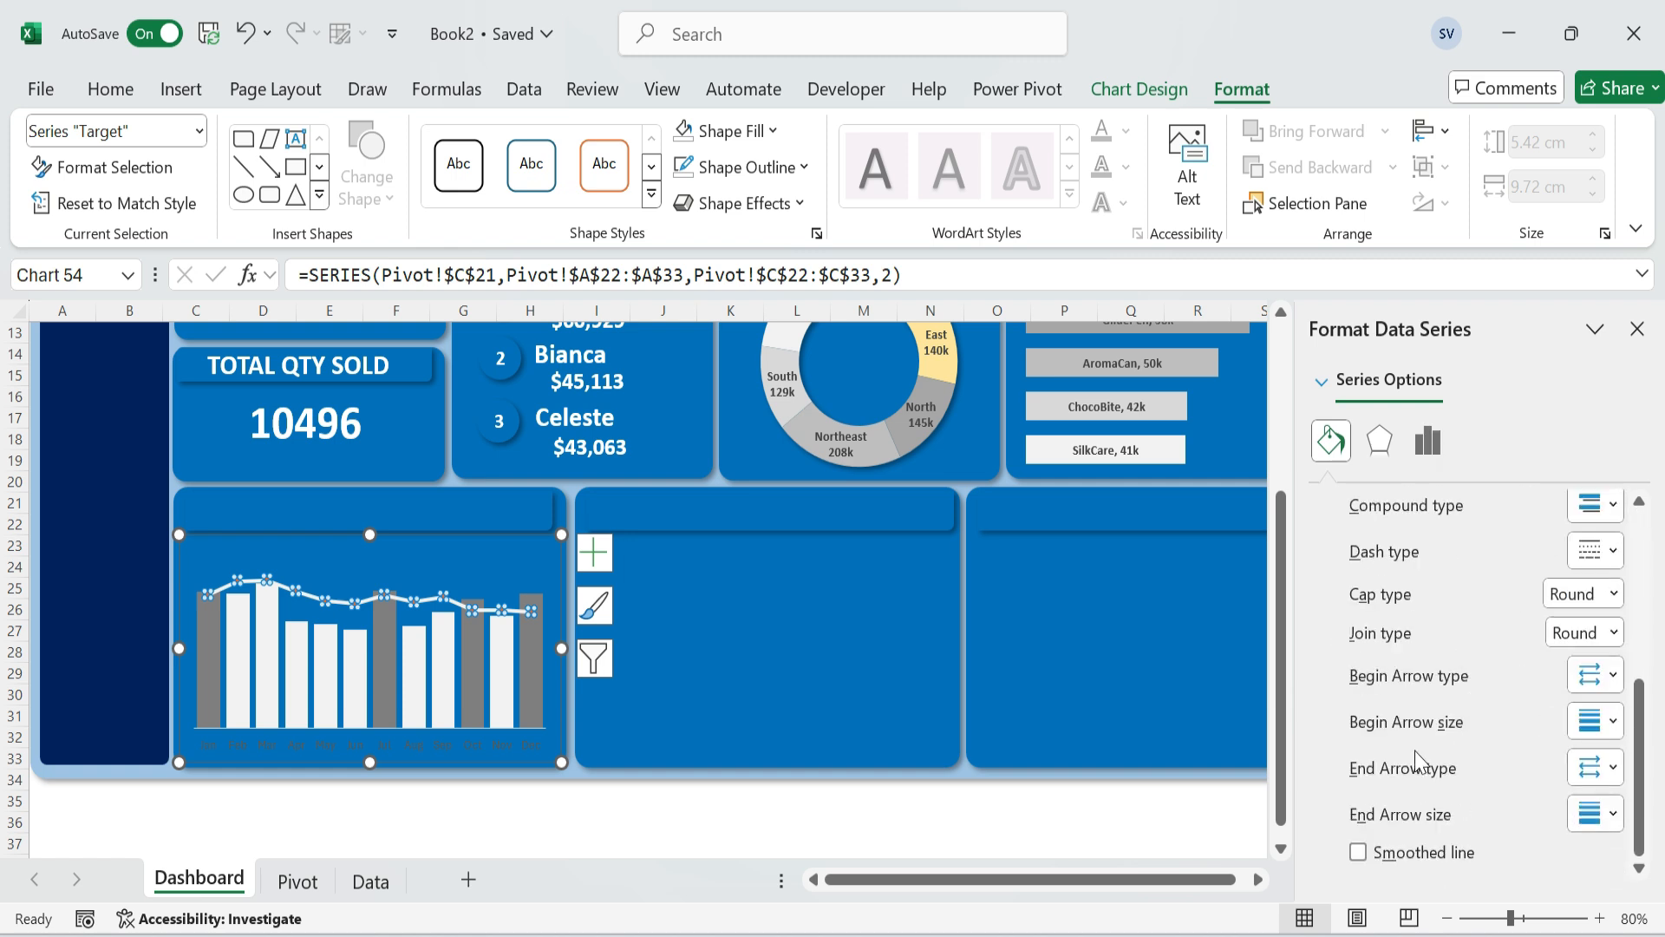
Fill the Target line's markers with the card's blue from the recent colours and remove their border.
scroll(1439, 703, up, 5)
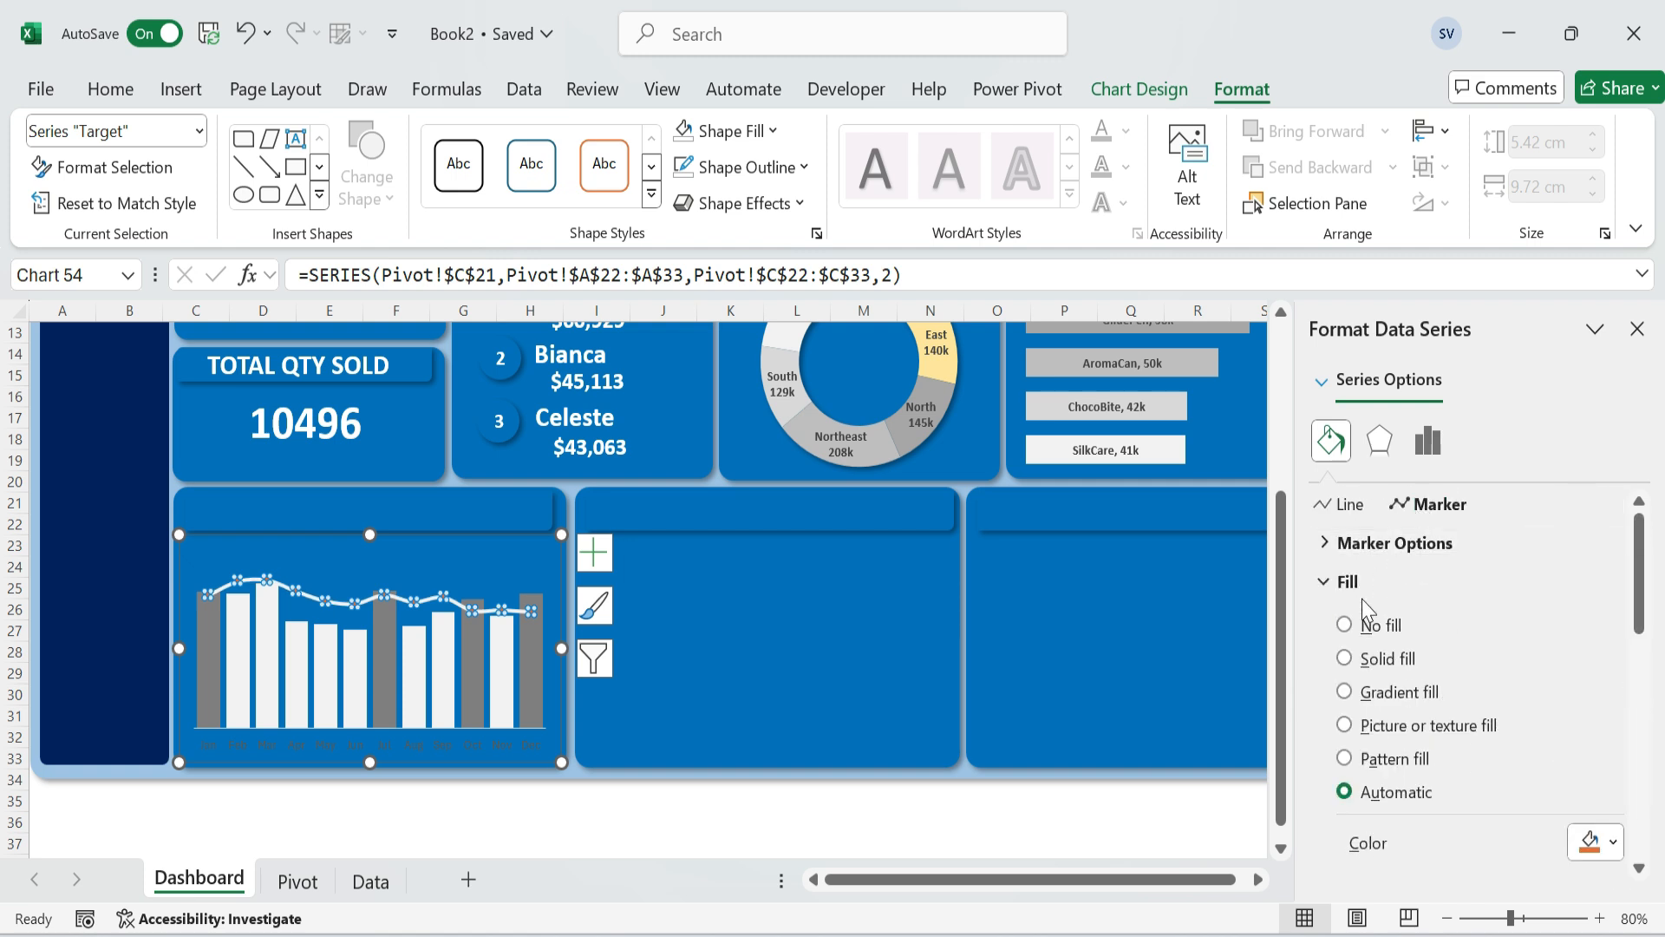
scroll(1431, 659, down, 2)
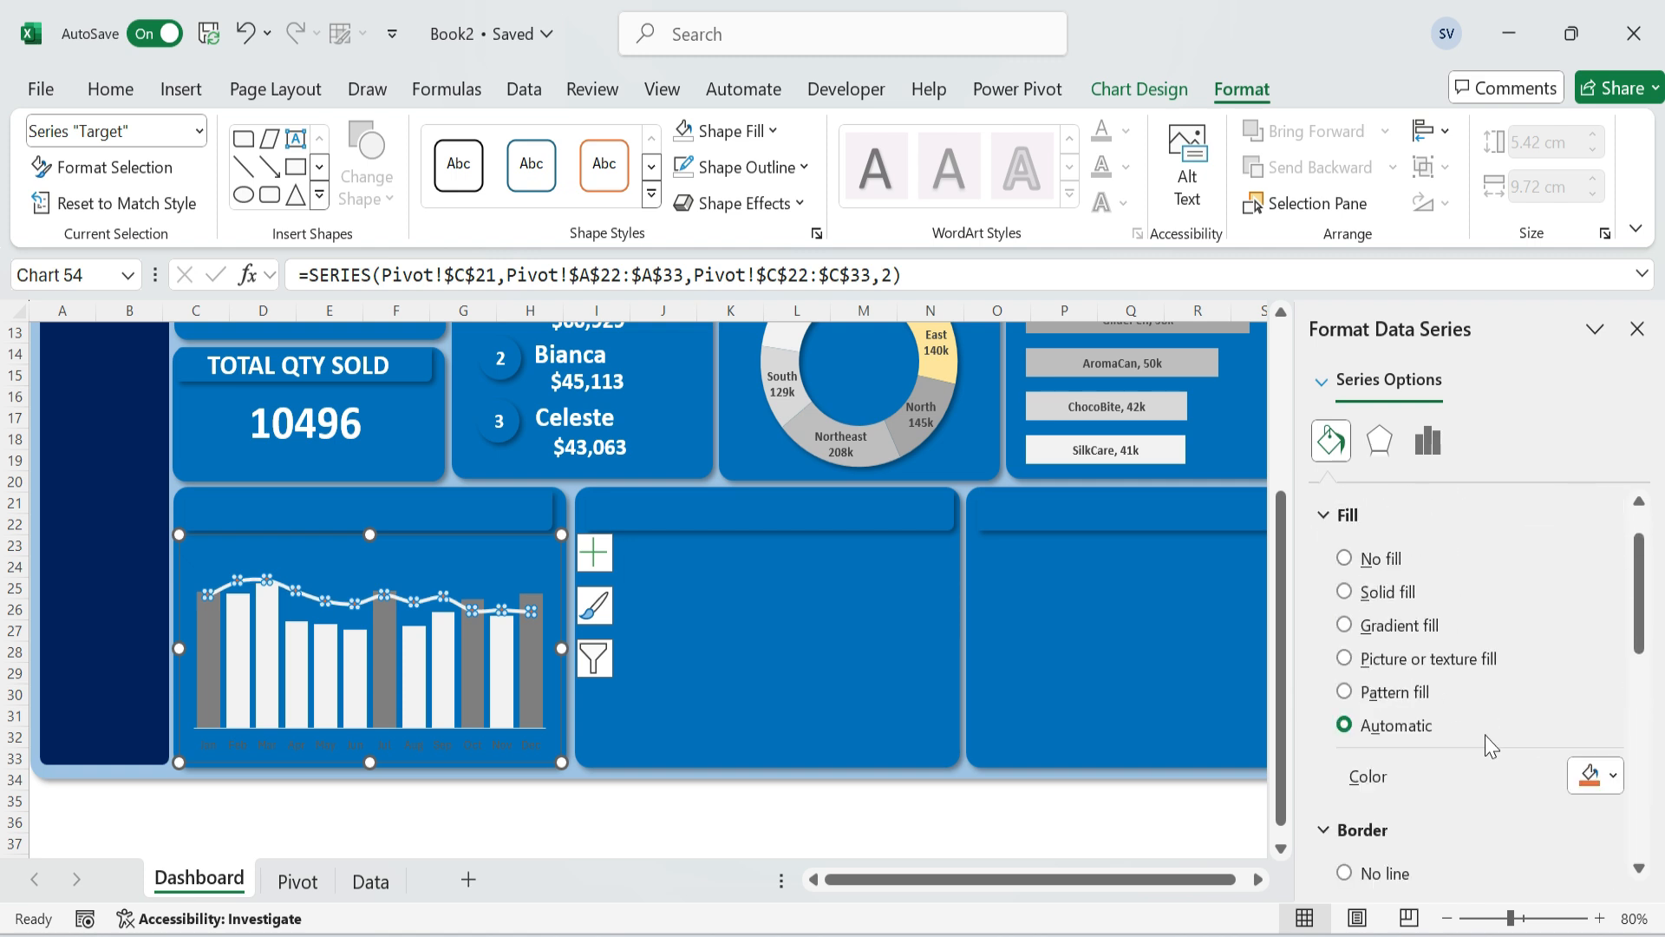
click(1613, 778)
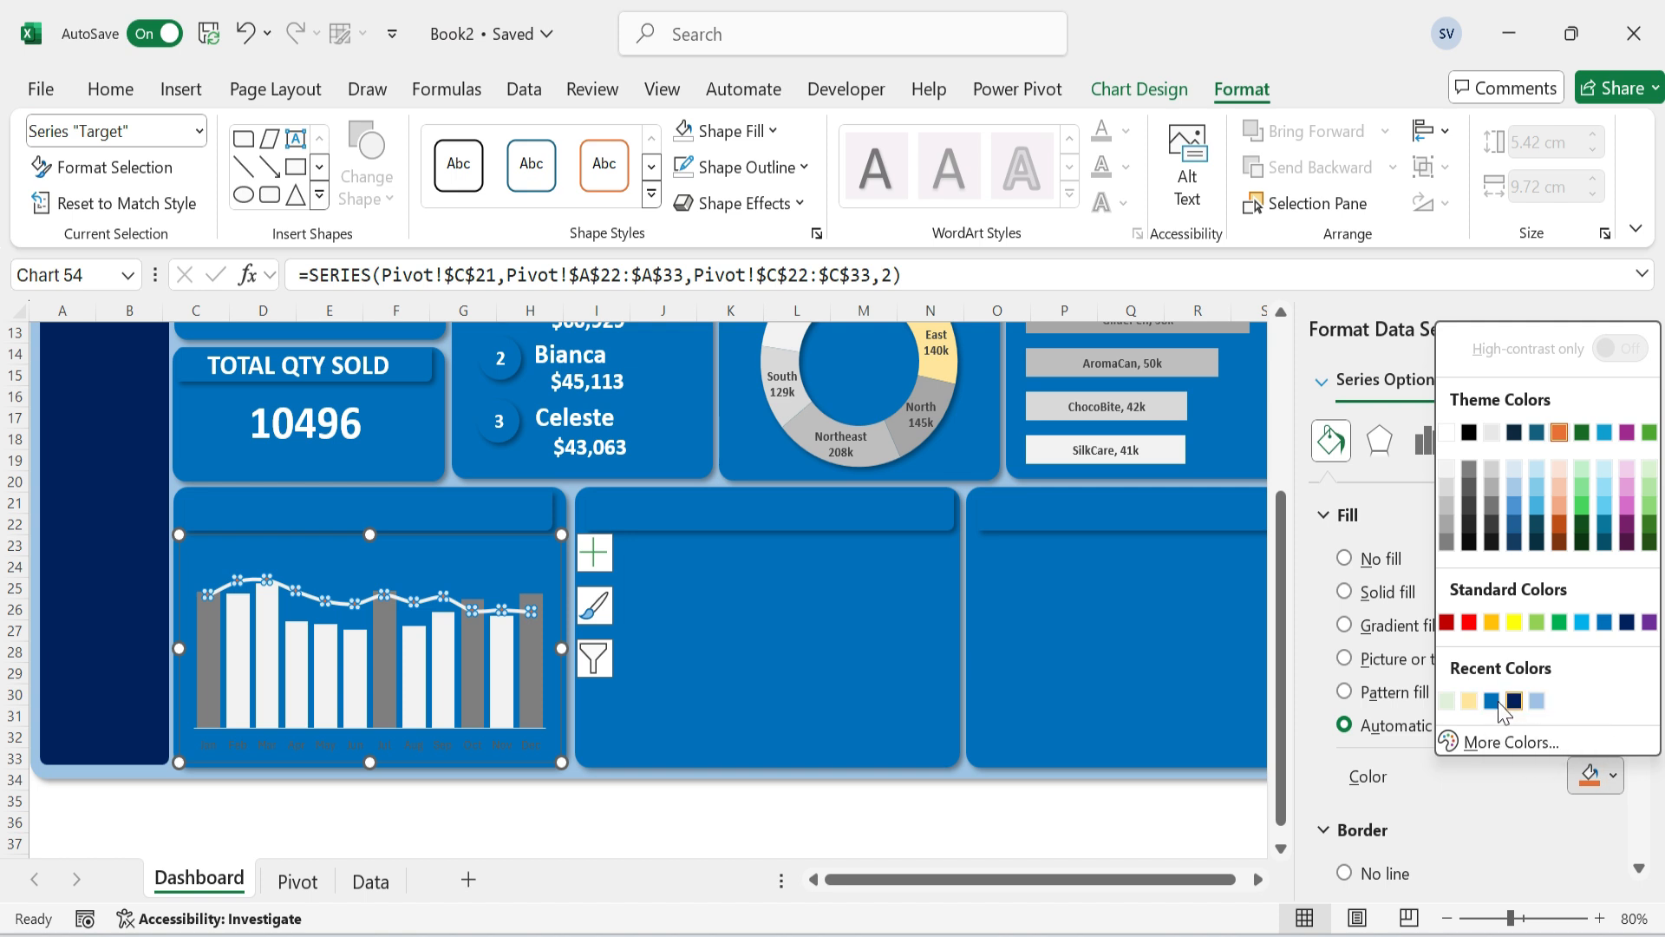
click(1491, 701)
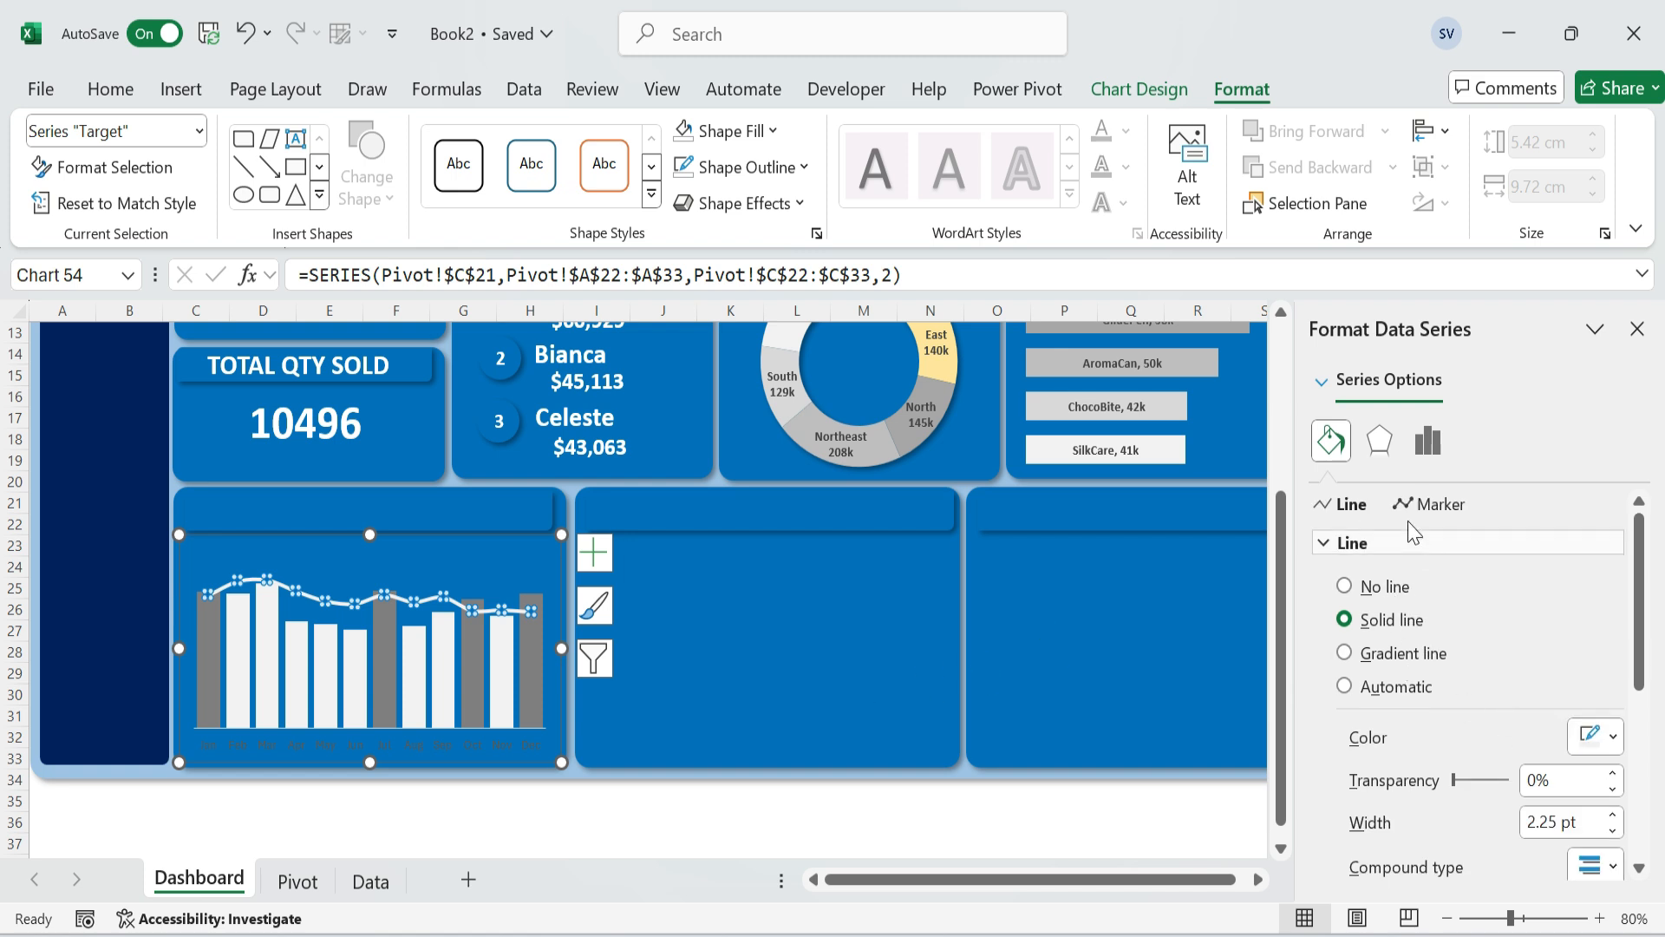
click(1427, 506)
drag(1646, 586, 1631, 681)
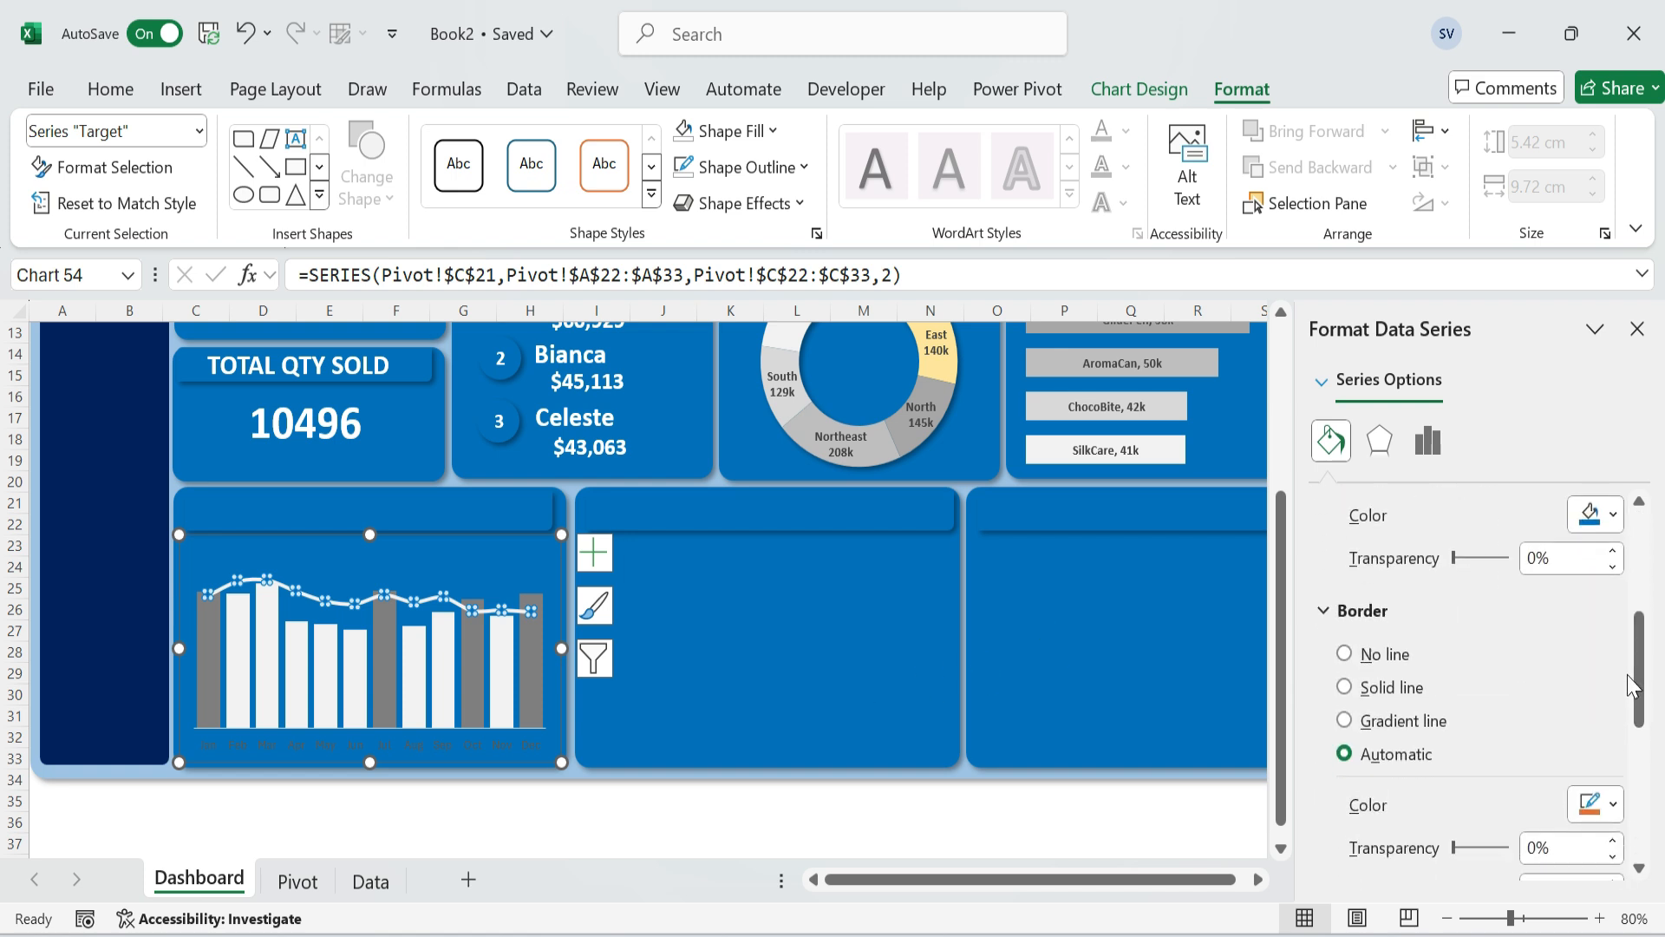
click(1345, 655)
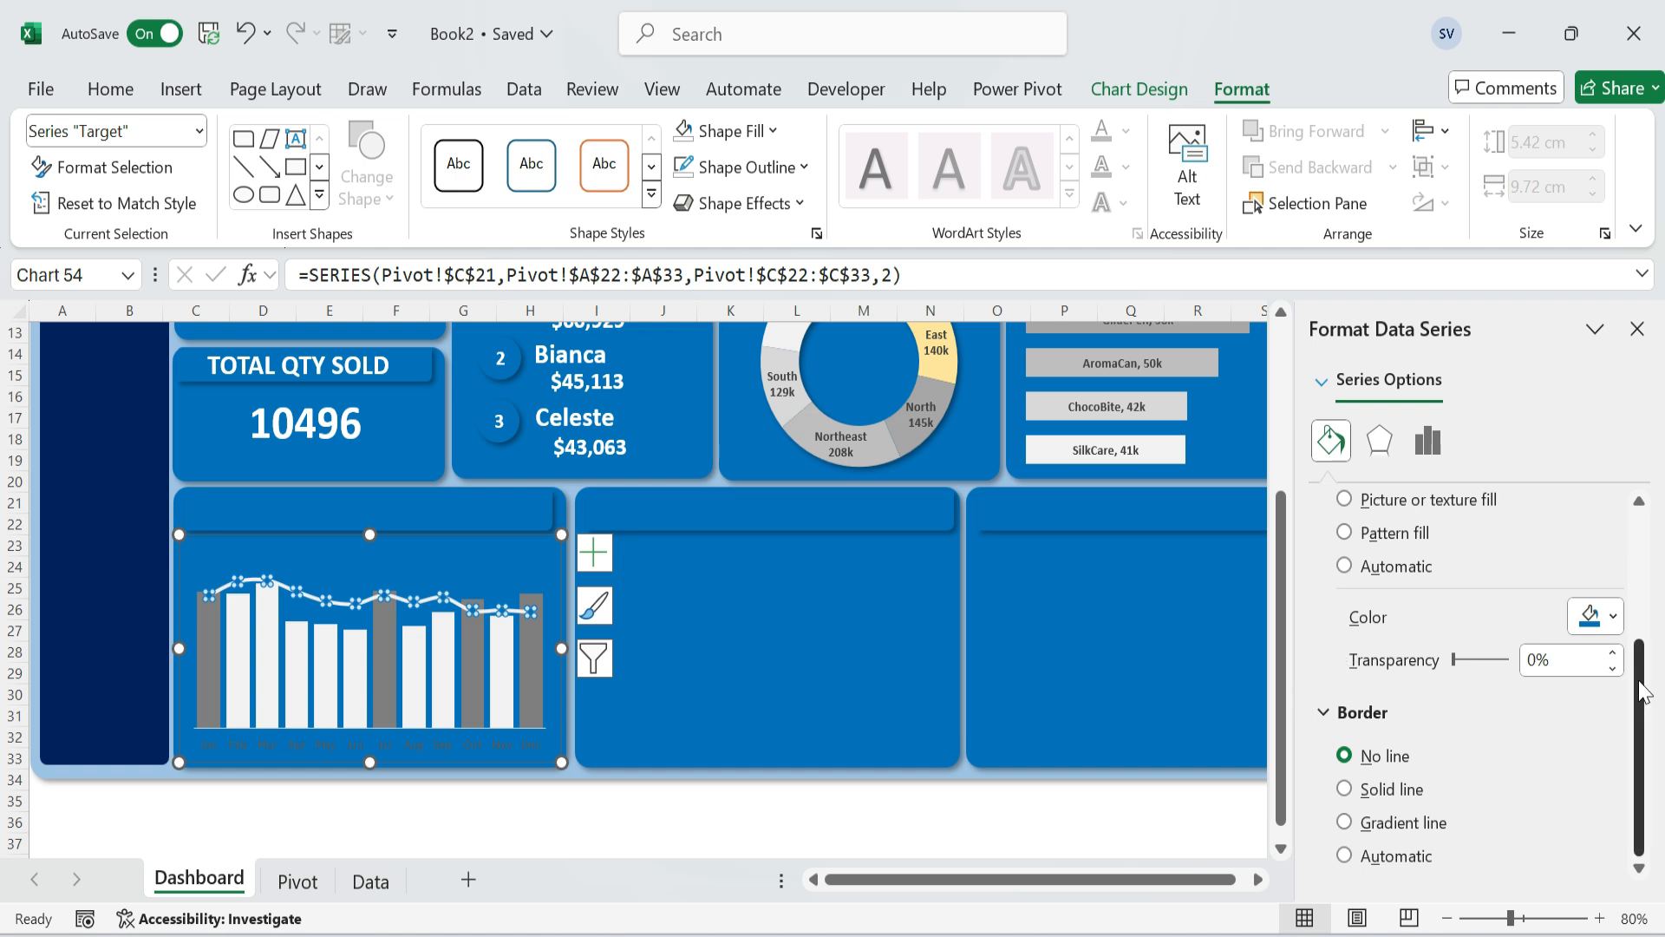
click(662, 839)
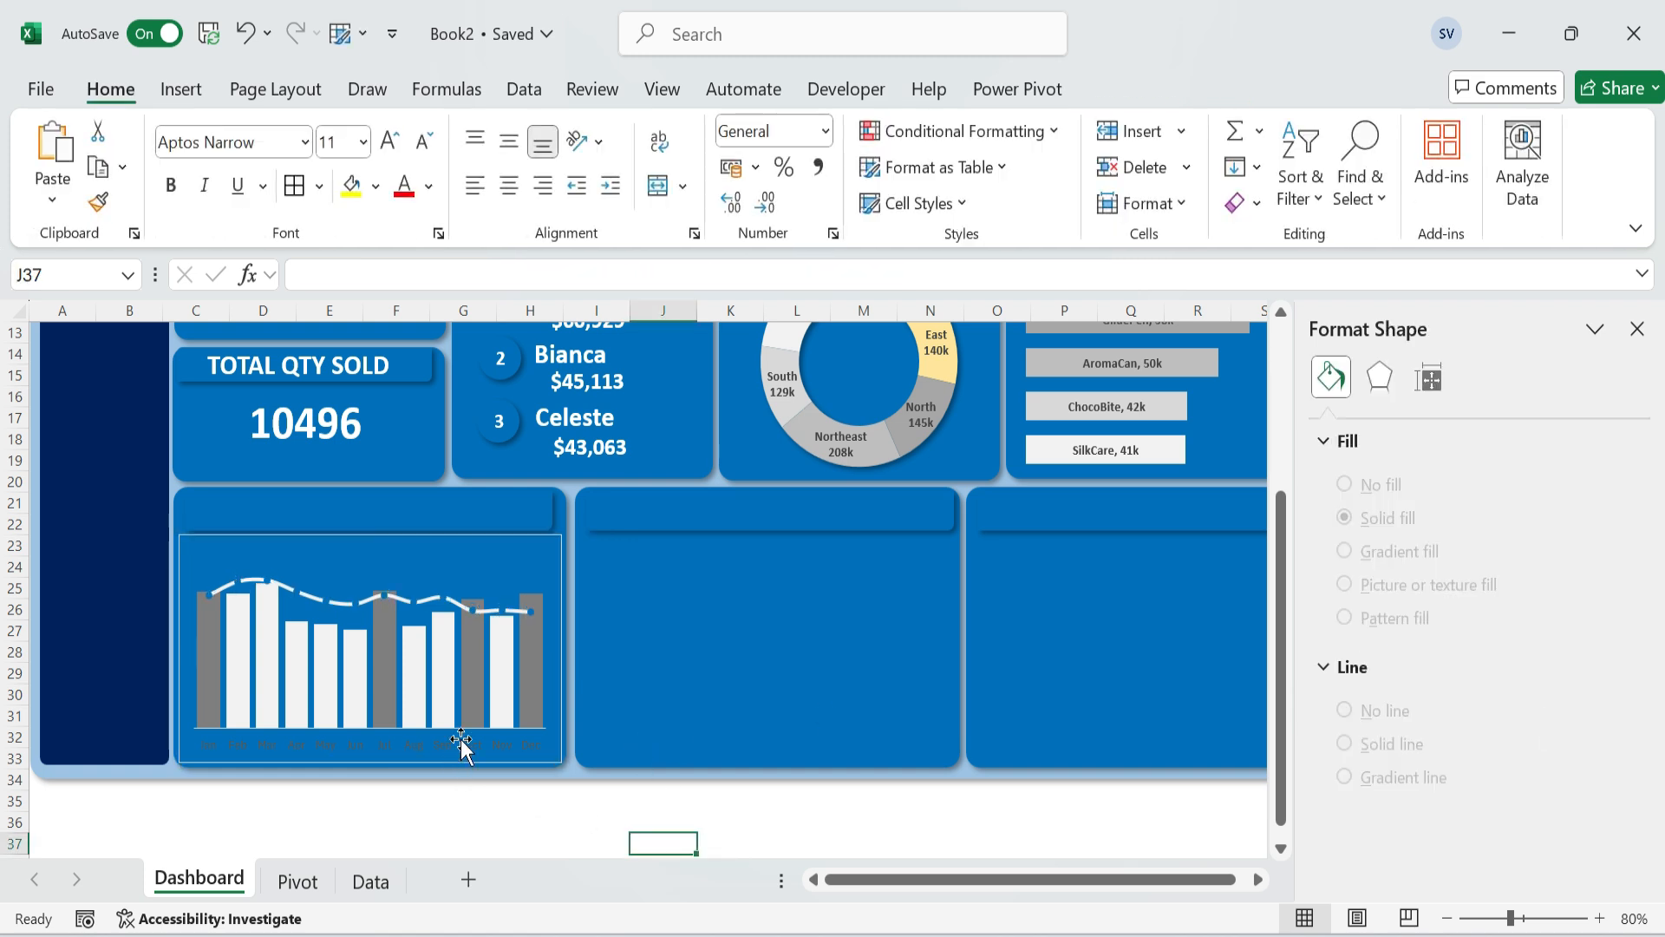
Switch the Target line's markers to the built-in circle type.
click(442, 598)
click(1325, 544)
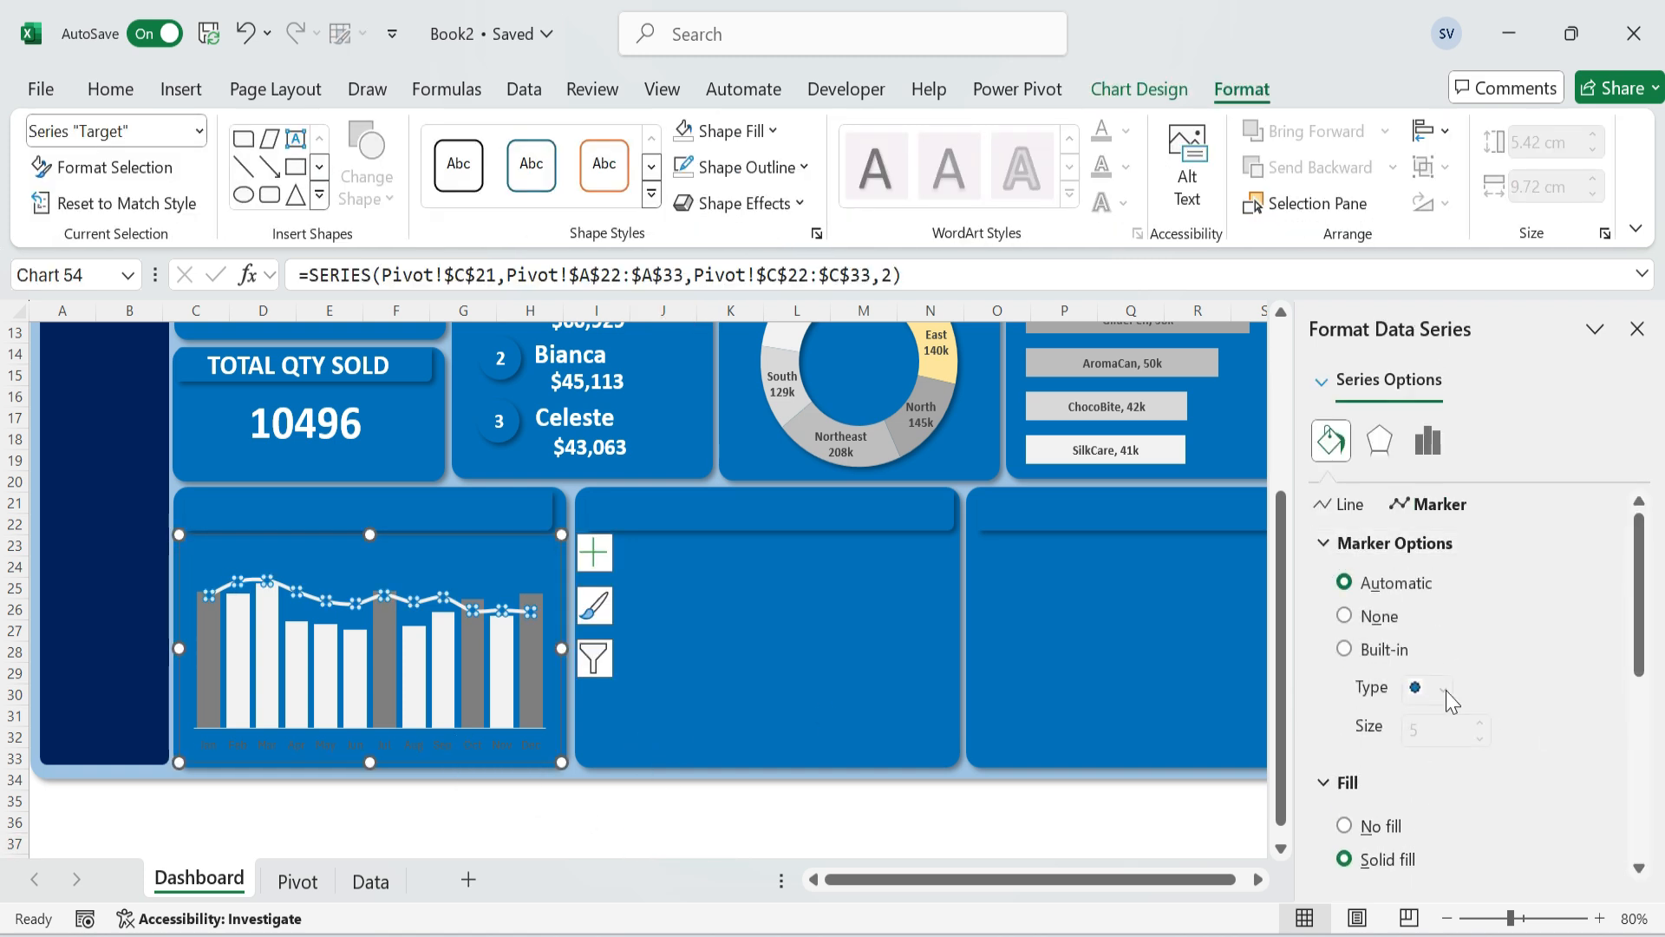
click(1384, 651)
click(1444, 689)
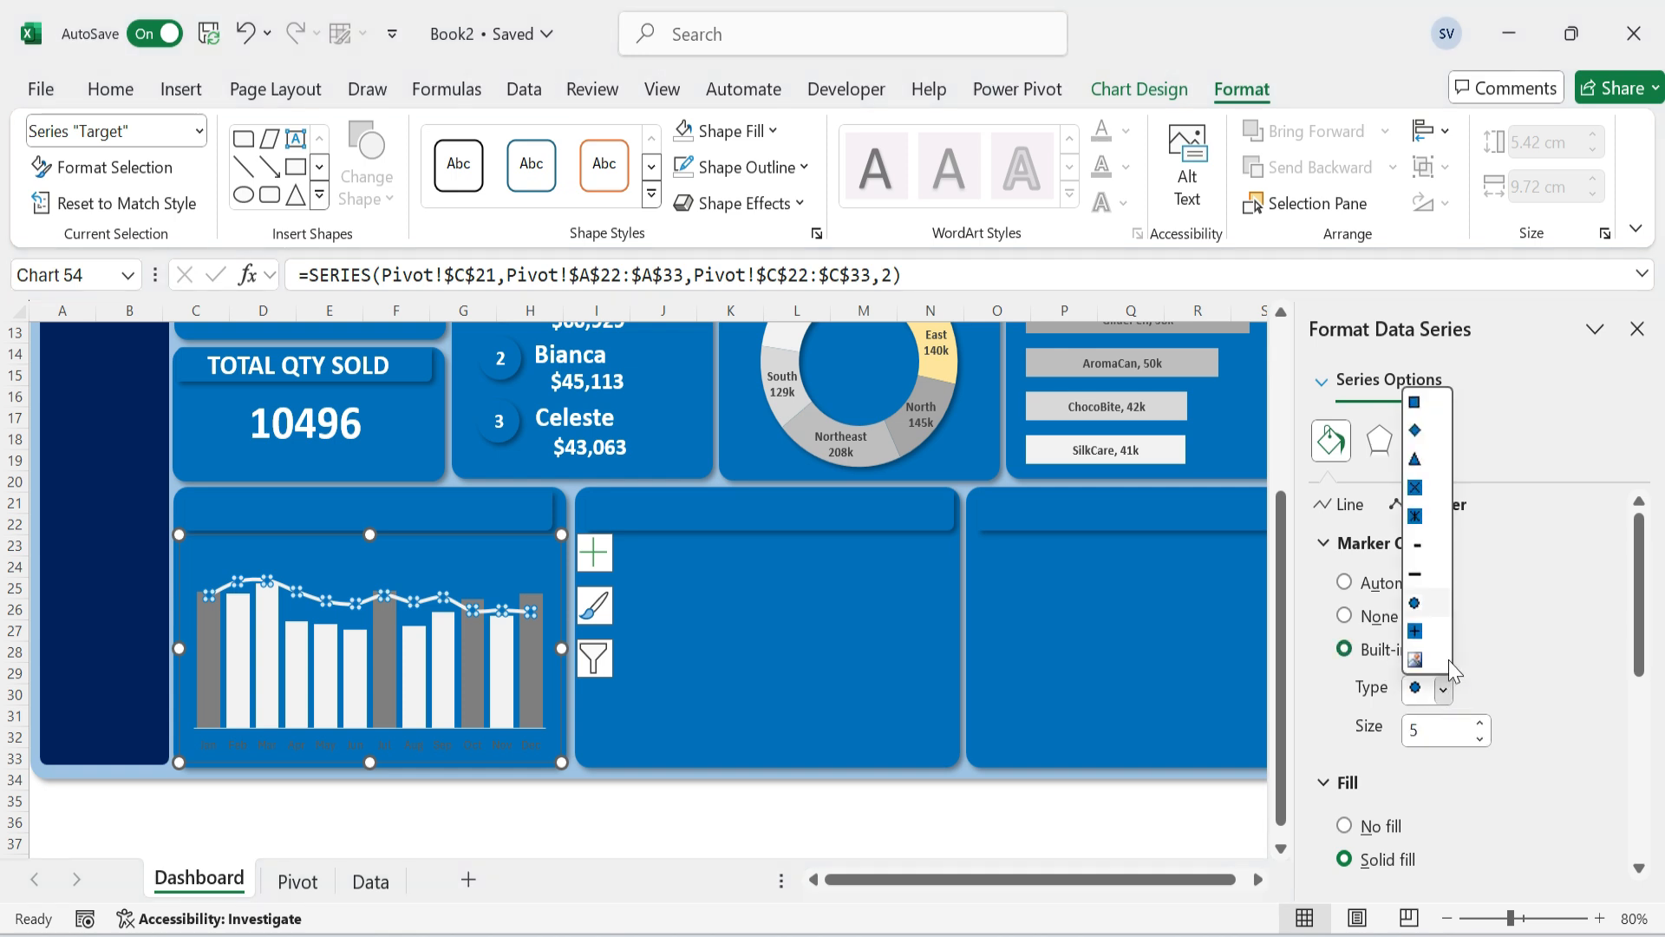
click(1416, 605)
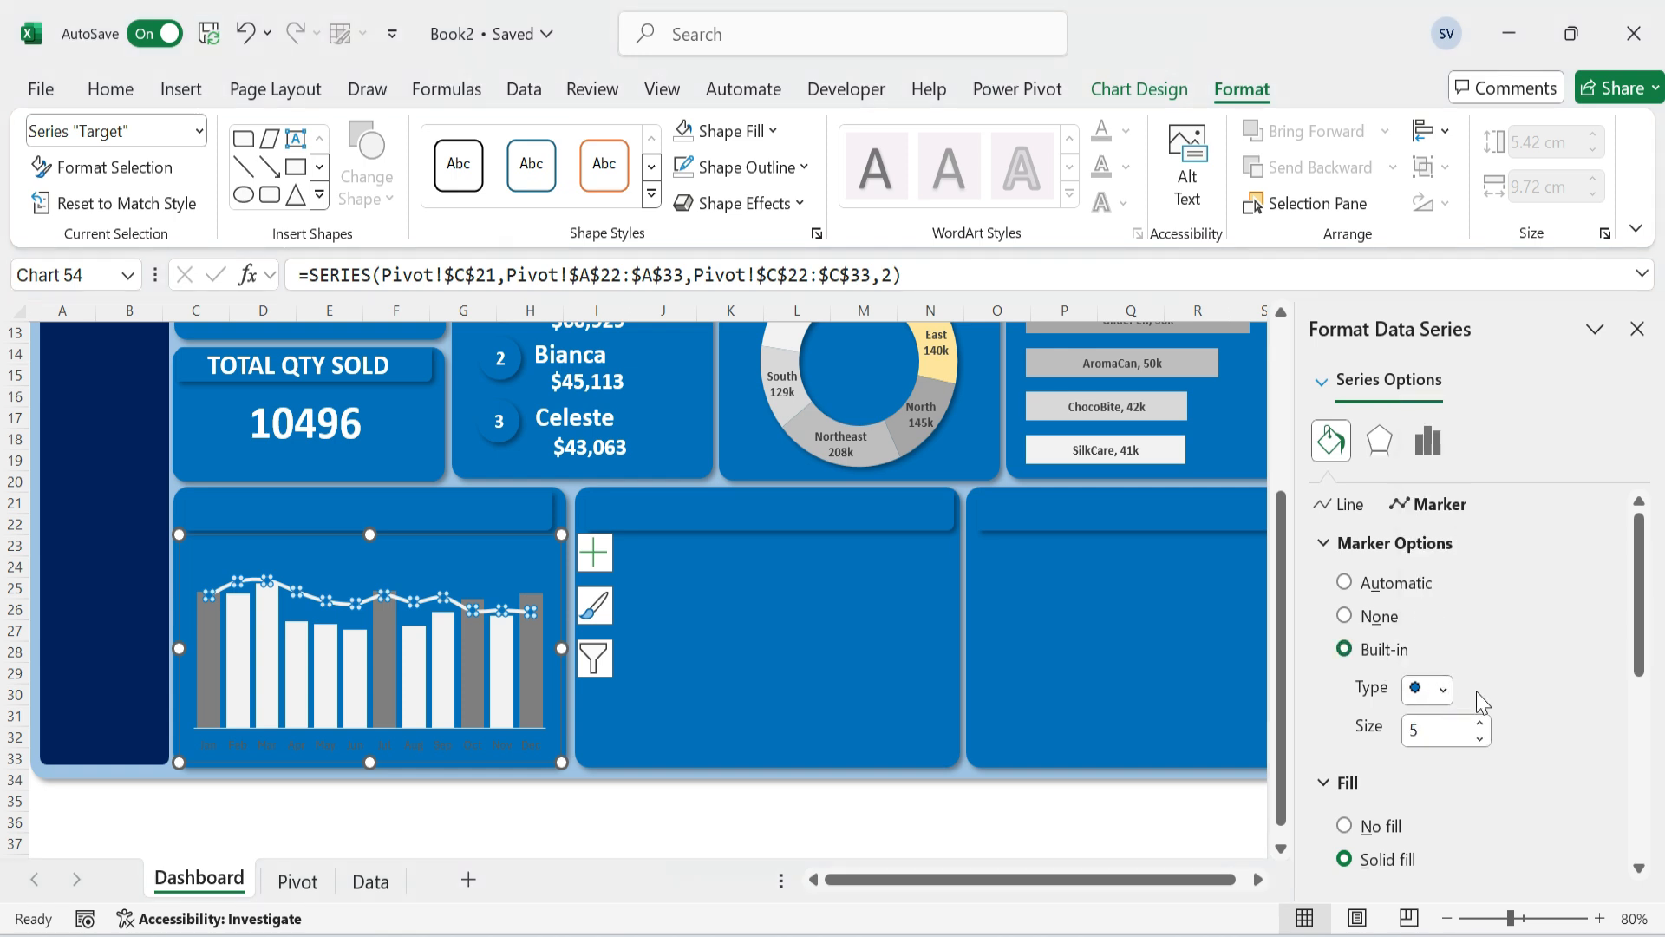
Set the Target line's marker size to 6 and close the formatting pane.
click(1480, 722)
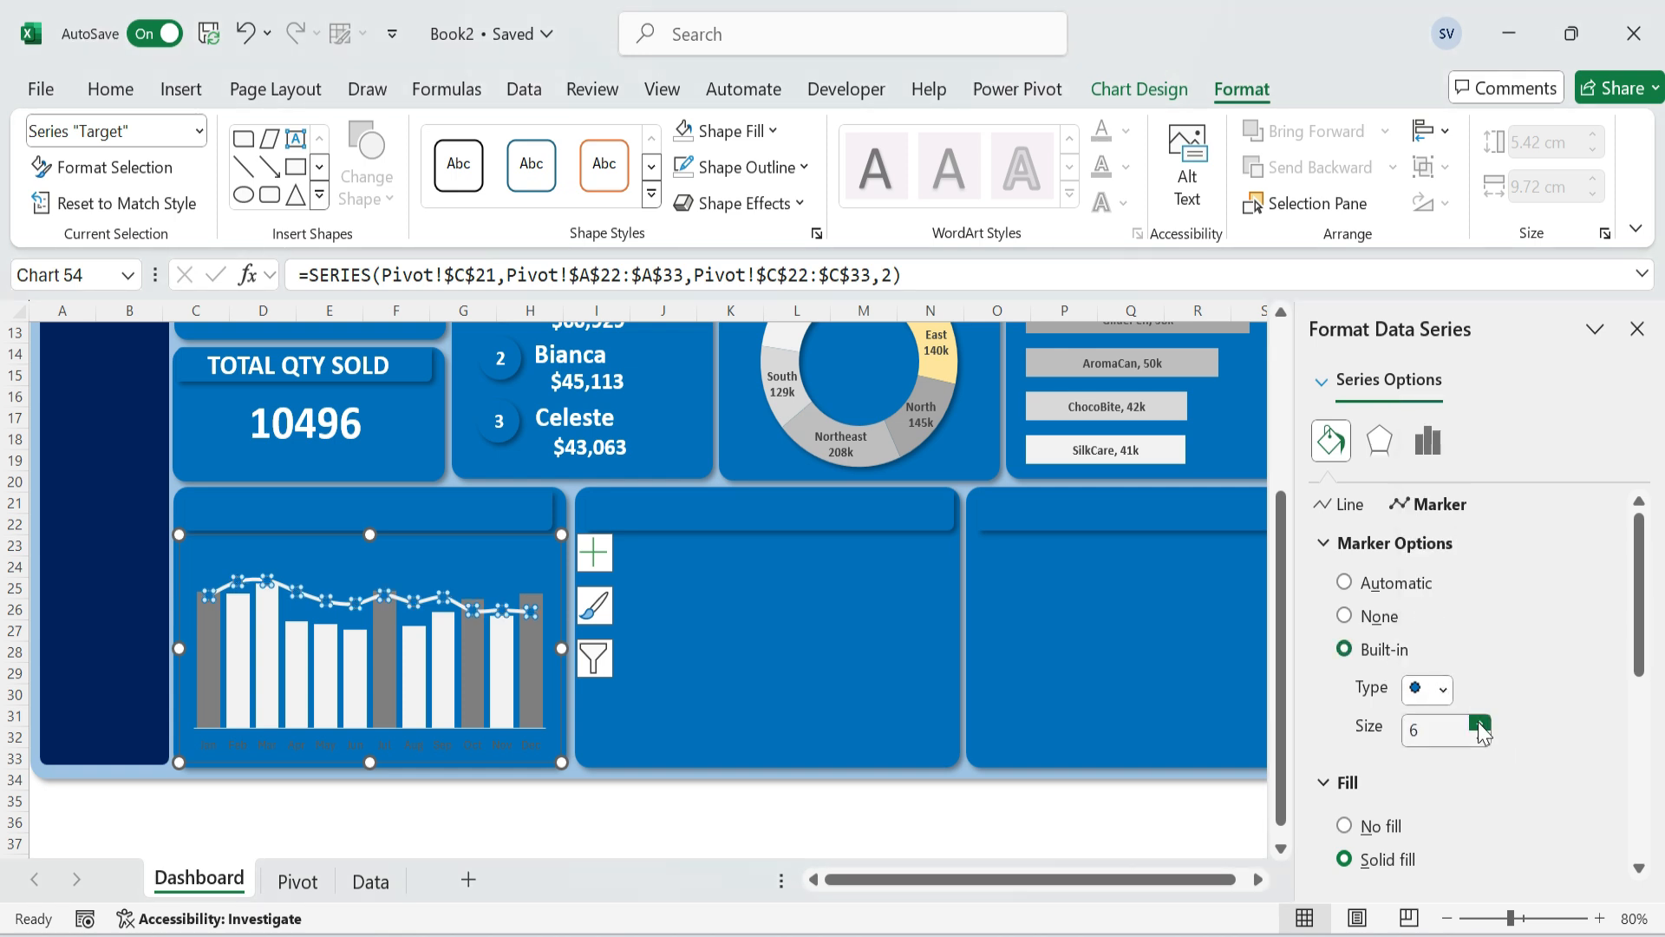
click(1636, 331)
click(851, 687)
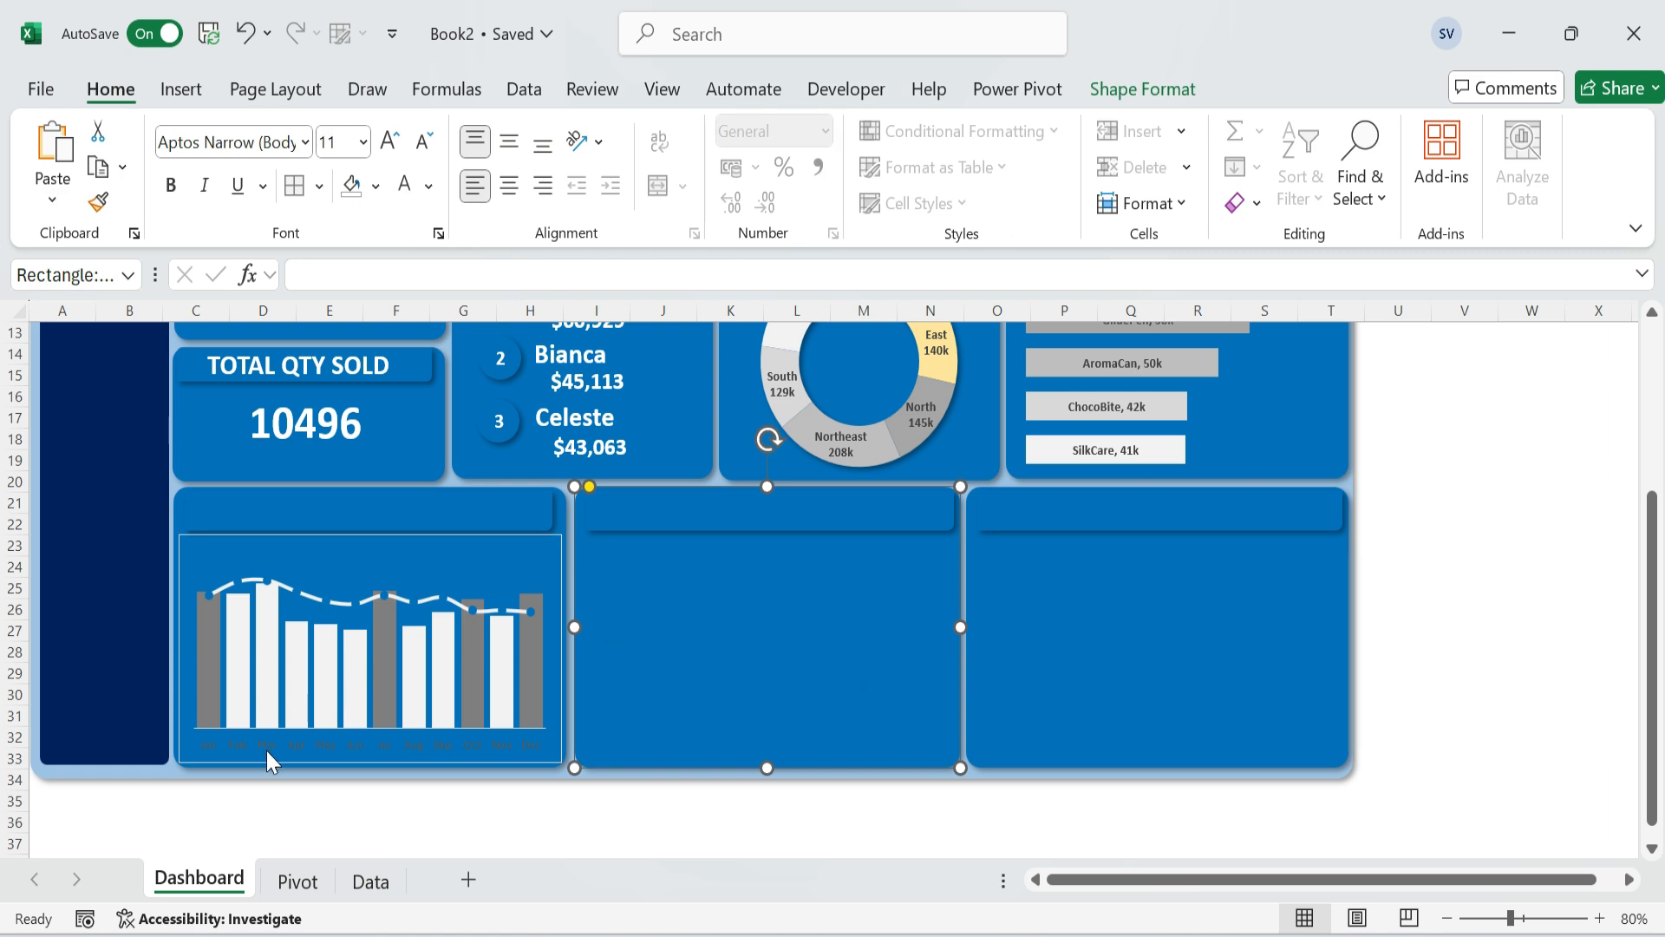
Remove the outline from the monthly chart's chart area.
click(294, 747)
click(595, 595)
click(546, 553)
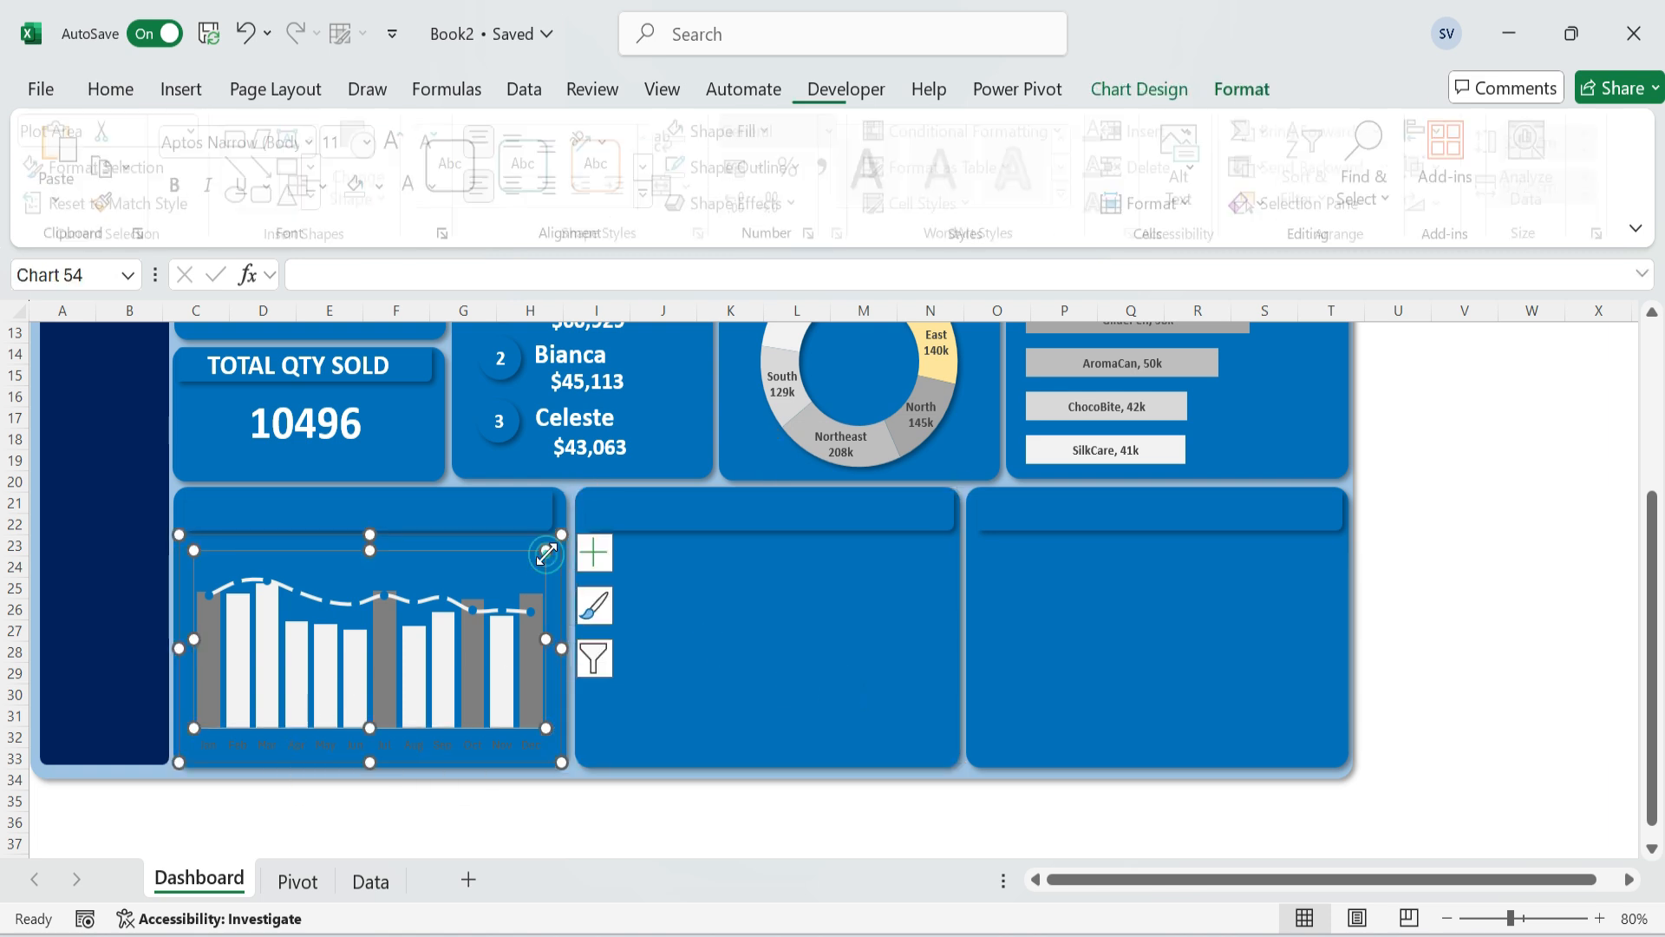
click(556, 566)
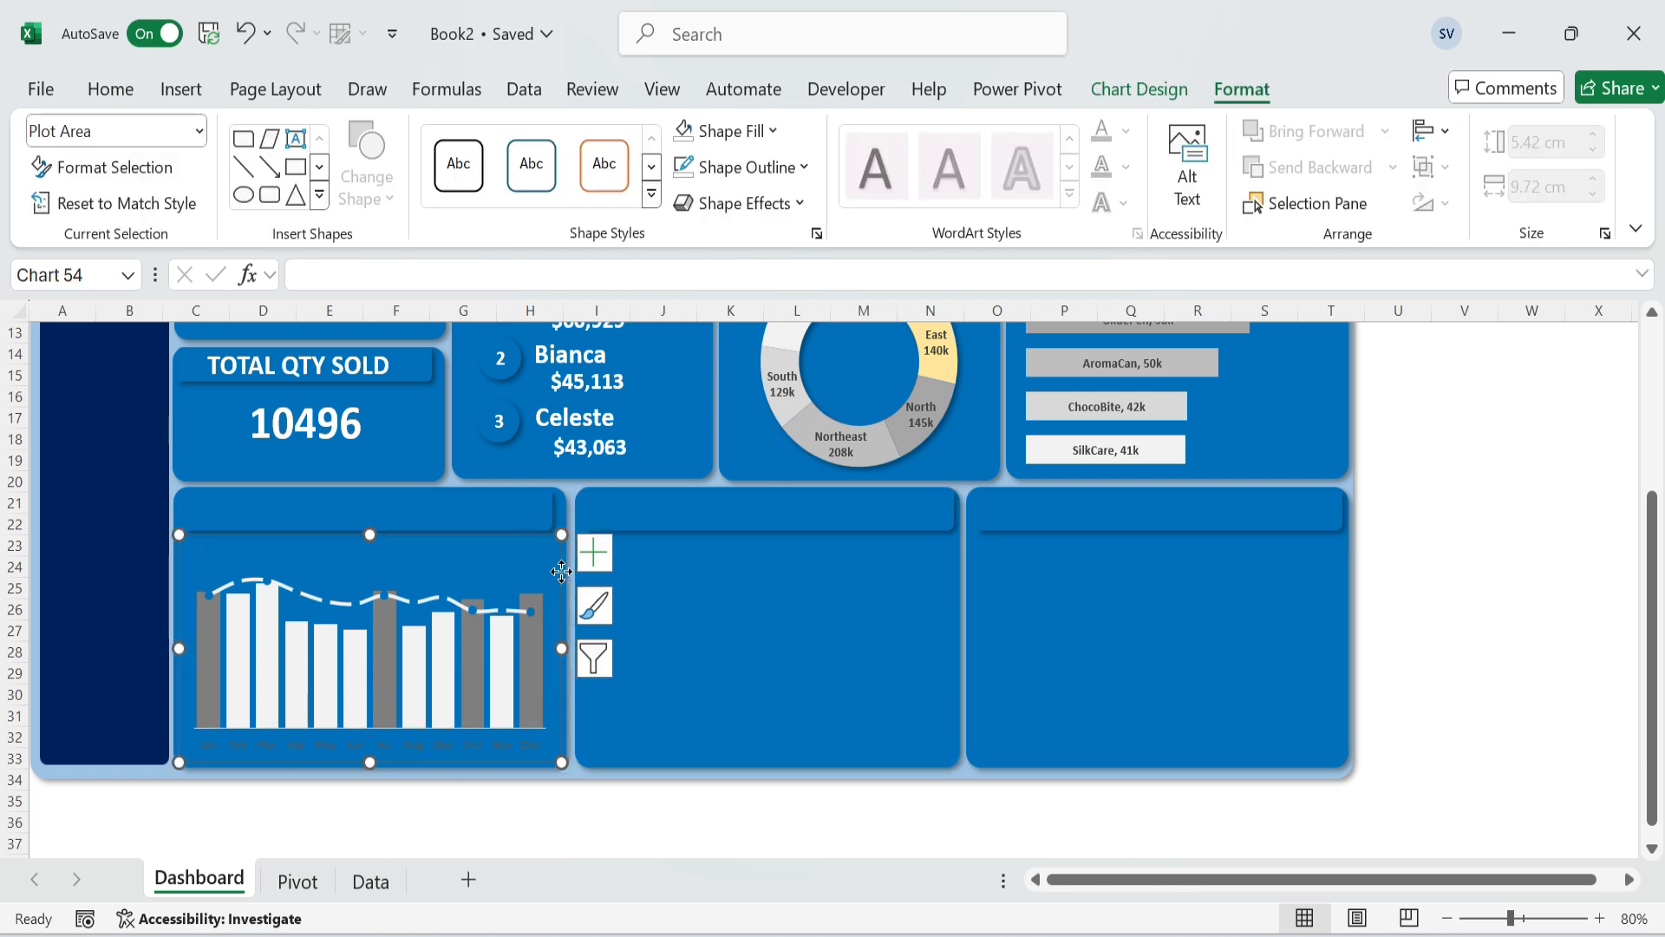
click(804, 168)
click(762, 649)
Format the monthly chart's month axis labels in bold white Calibri.
click(438, 747)
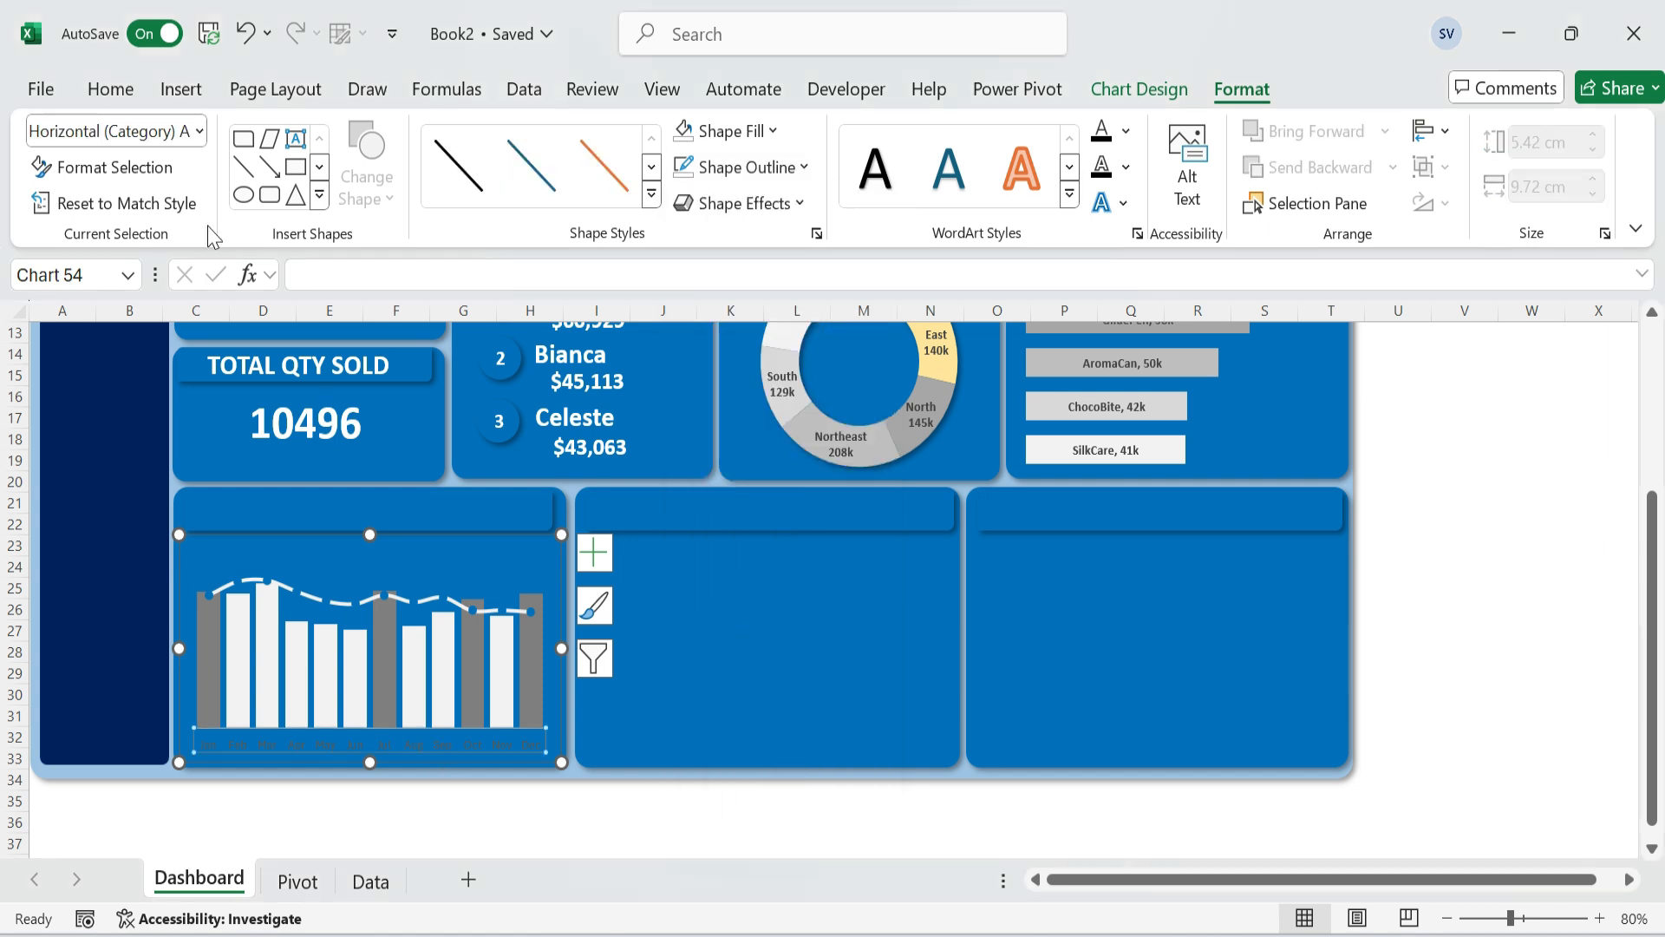
click(111, 89)
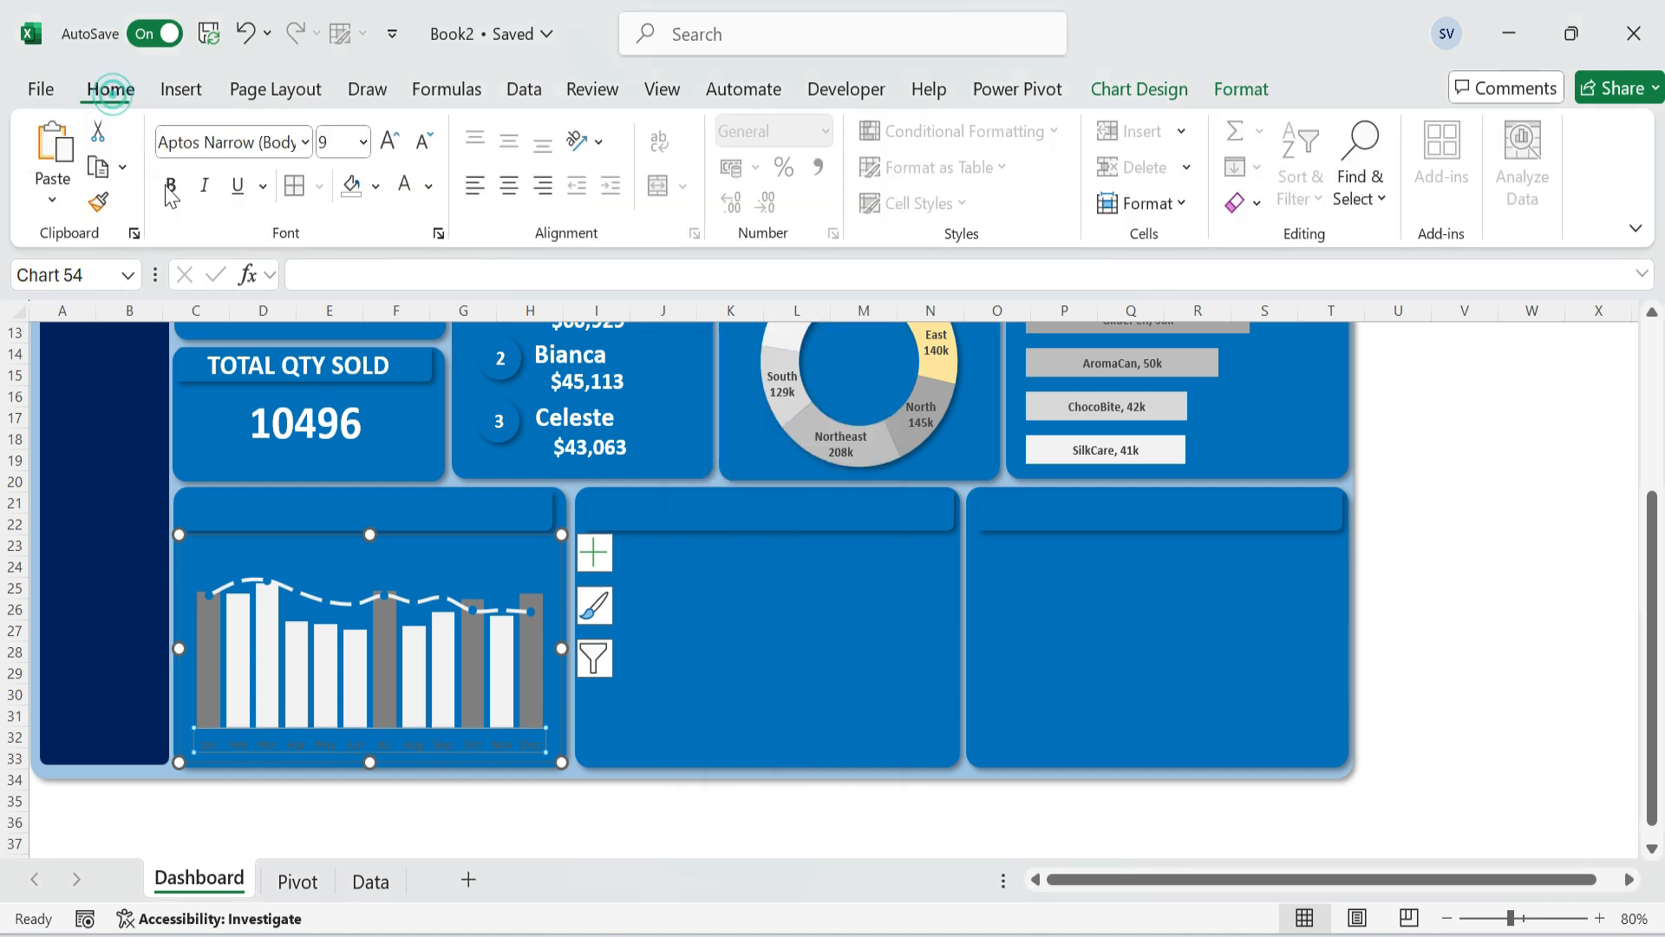
click(305, 141)
click(227, 339)
click(405, 185)
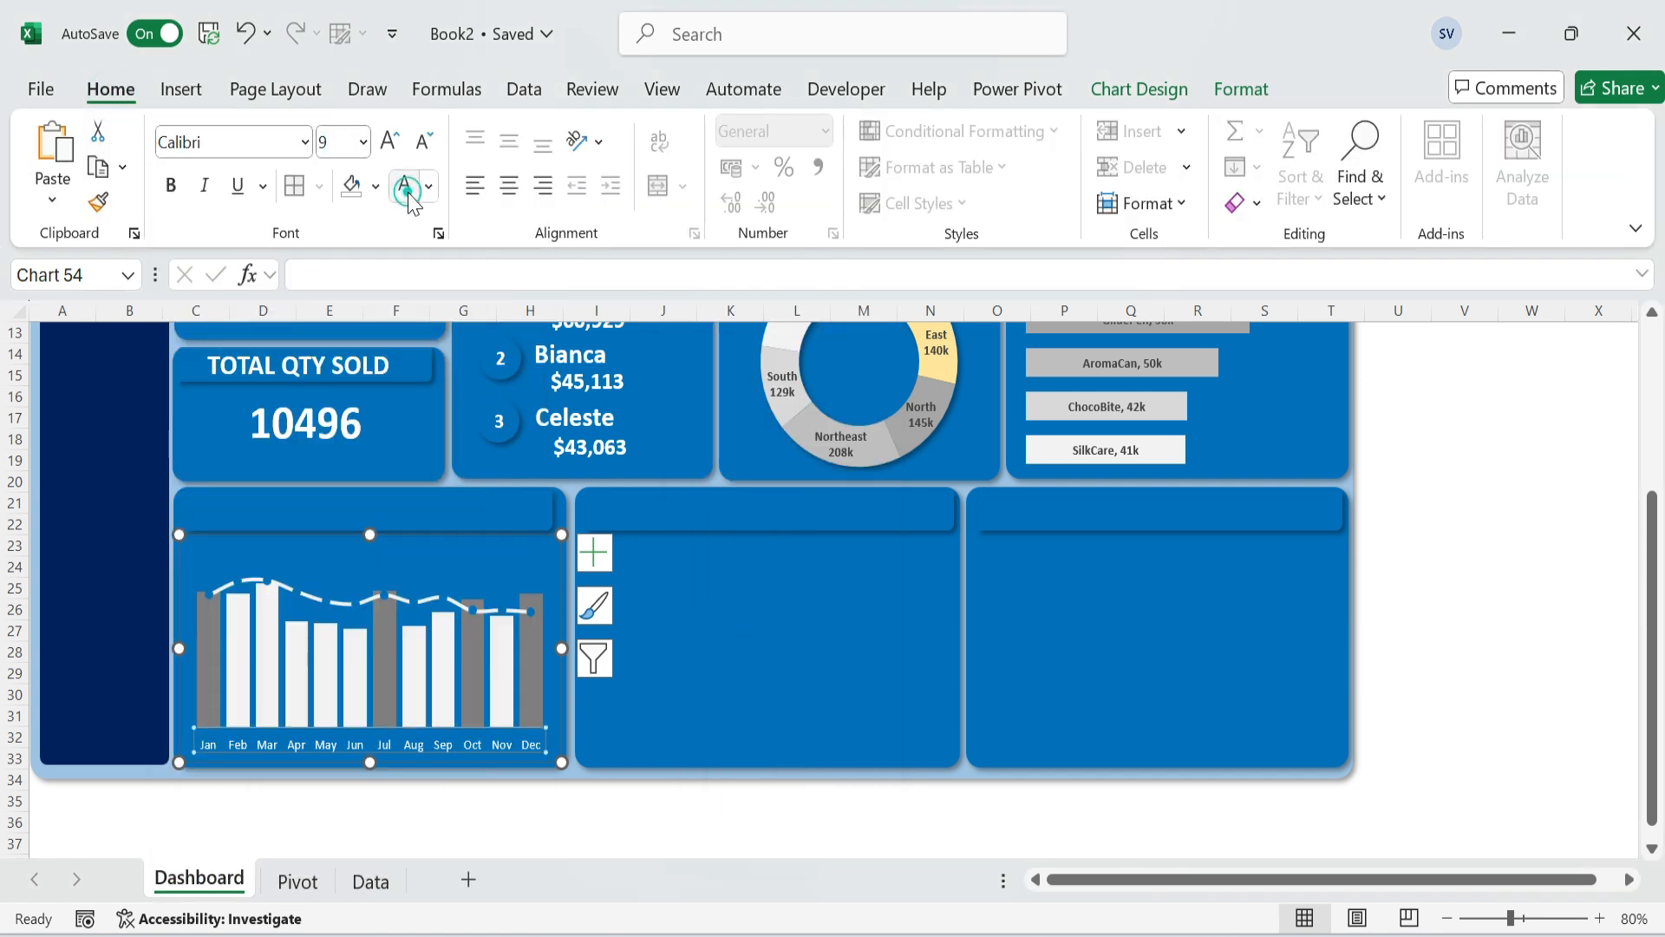
click(174, 188)
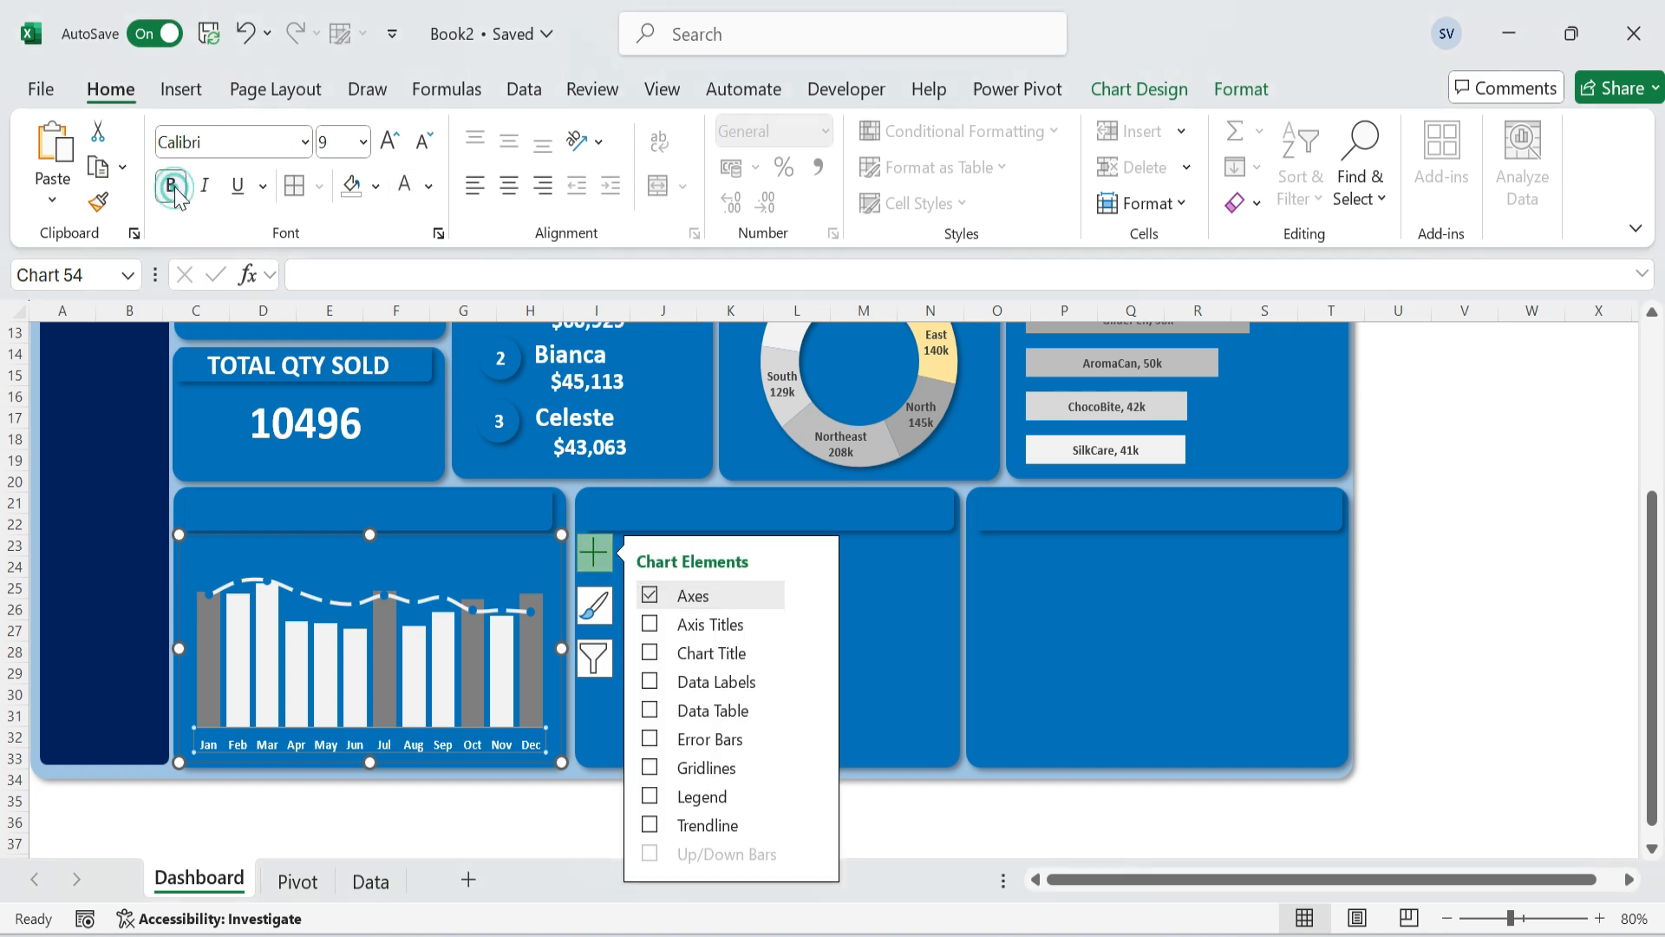
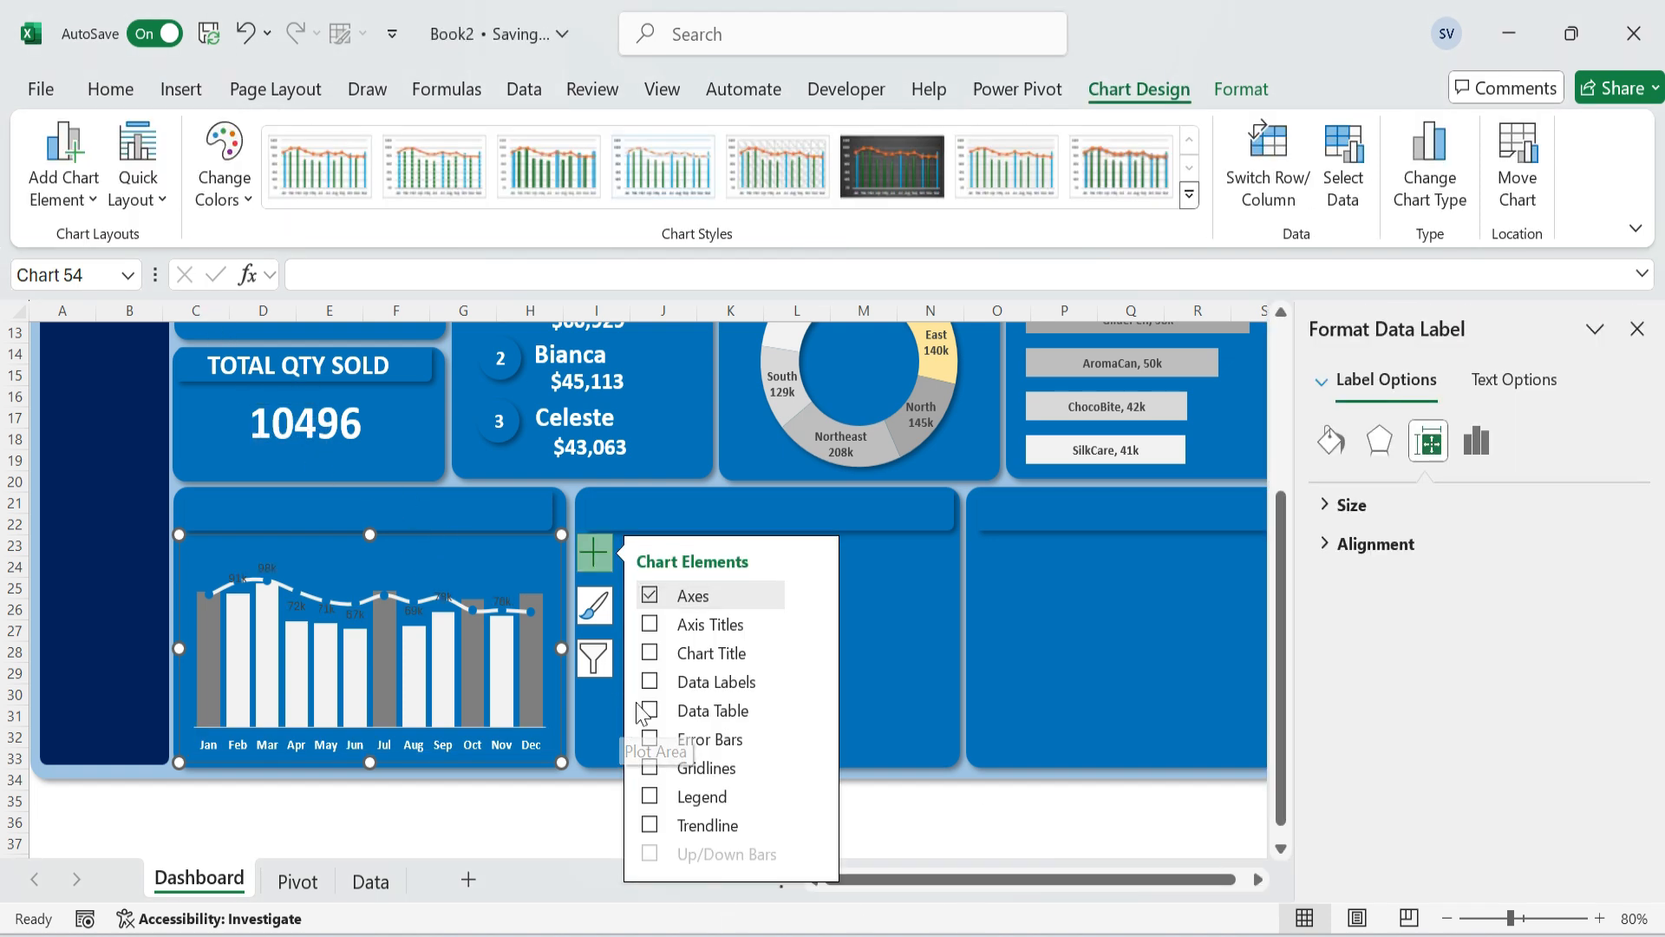
Format the data labels of the monthly chart's white Below columns in bold white Calibri.
click(508, 821)
click(263, 566)
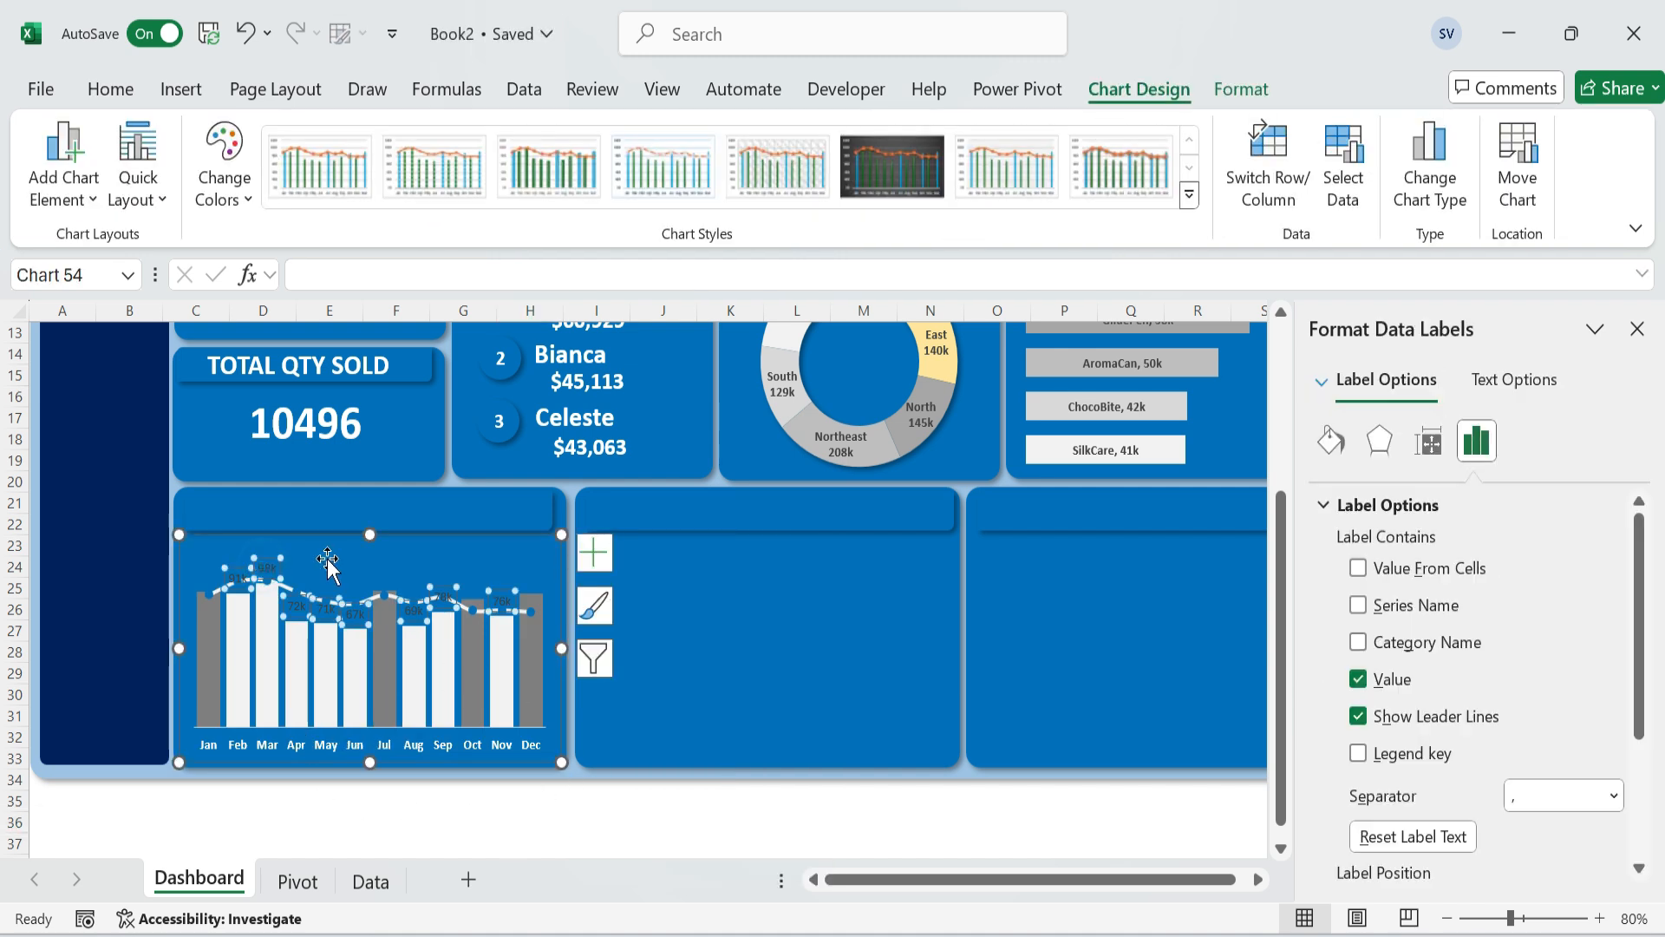
drag(1639, 648, 1641, 775)
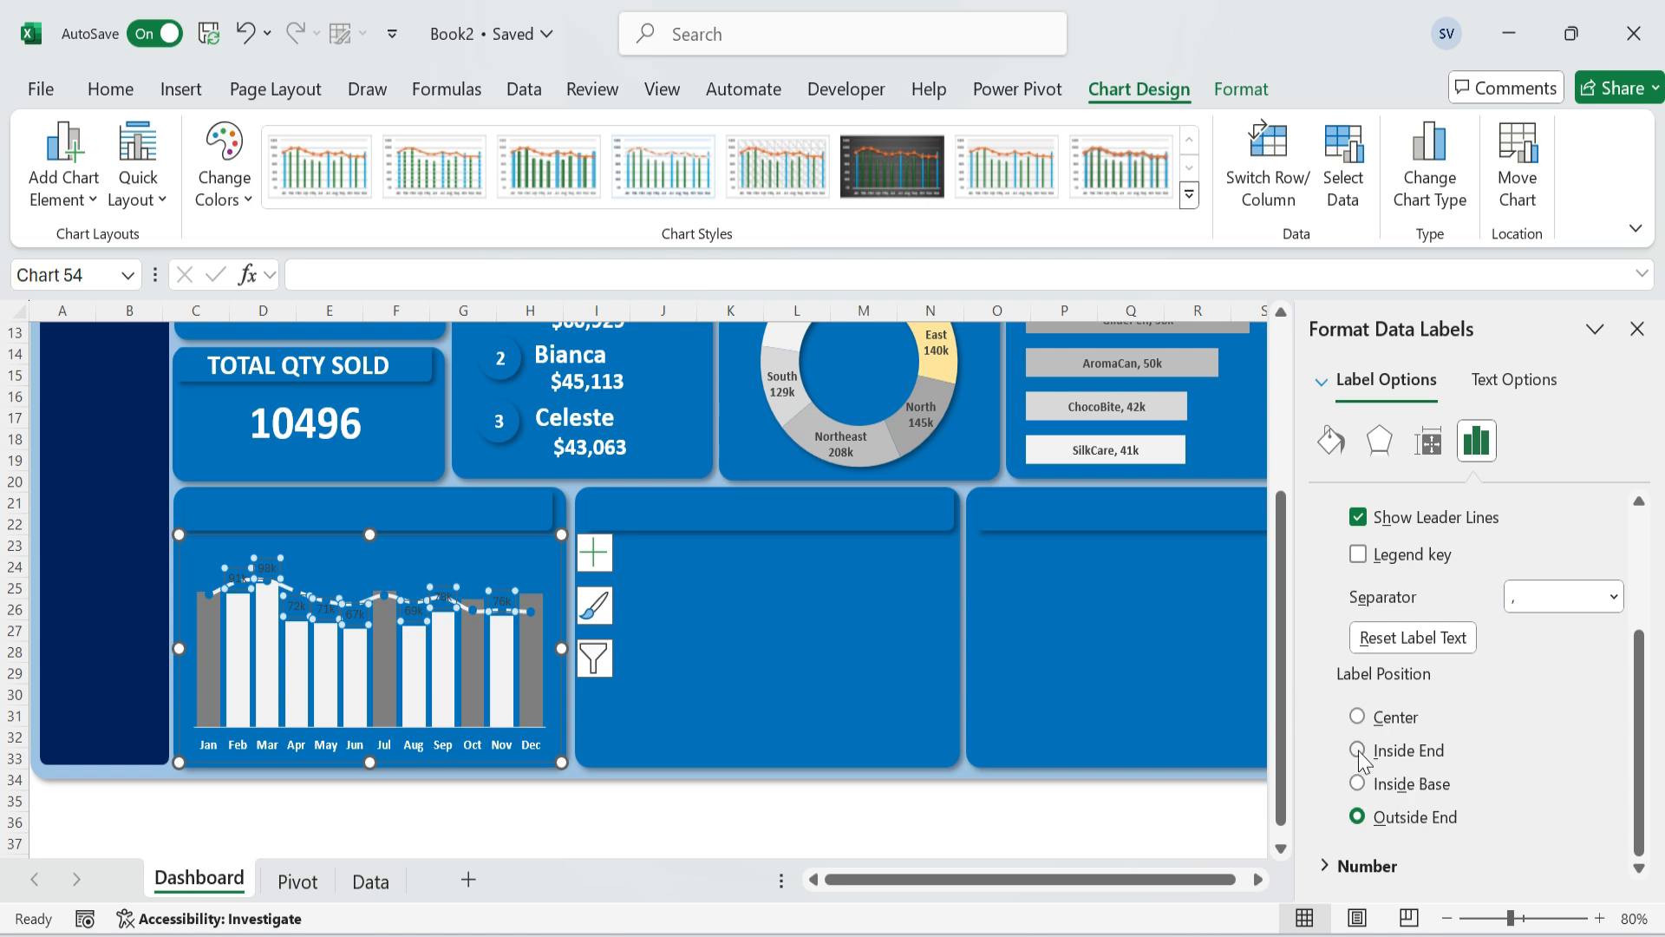
click(110, 89)
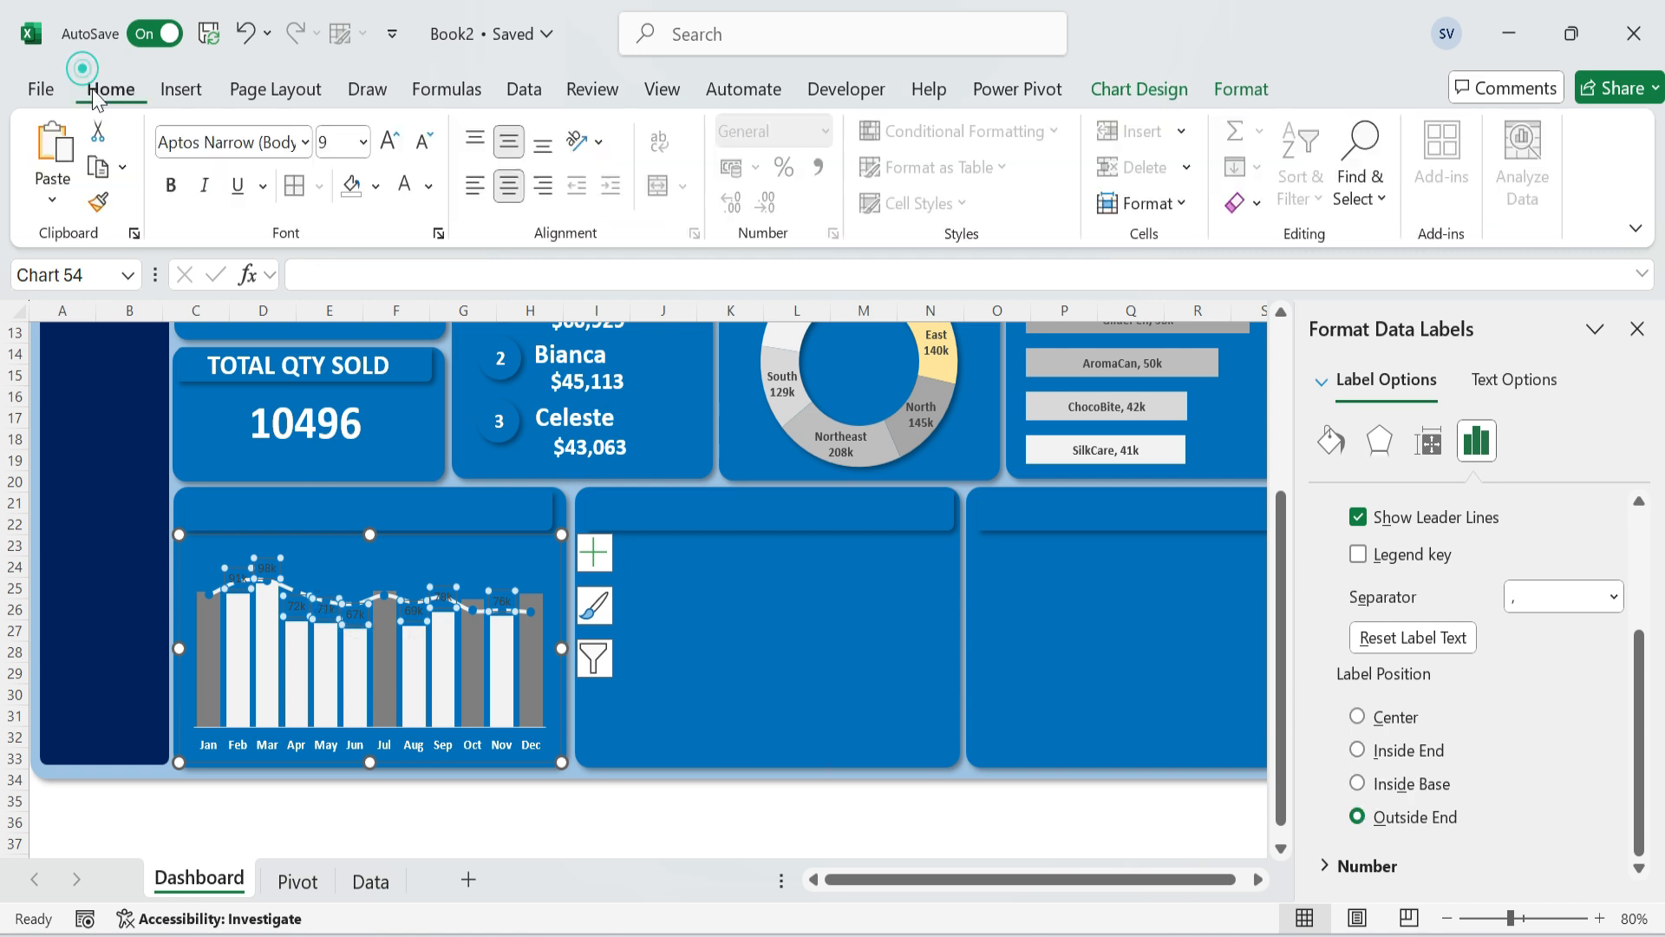
click(304, 142)
click(227, 334)
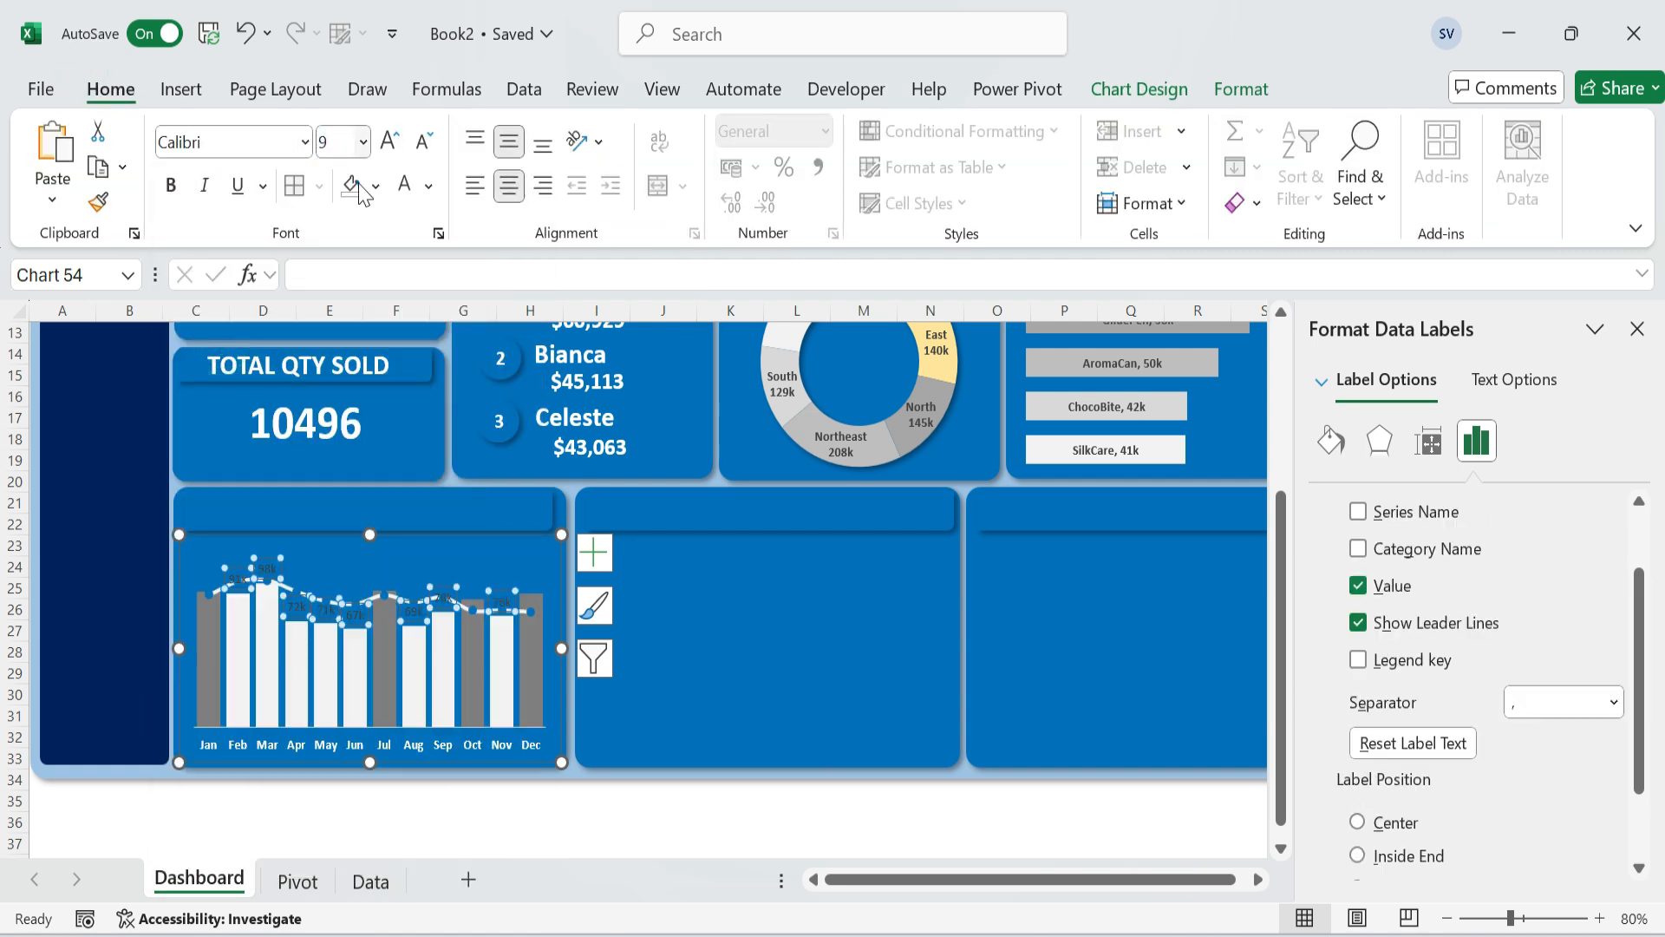
click(406, 191)
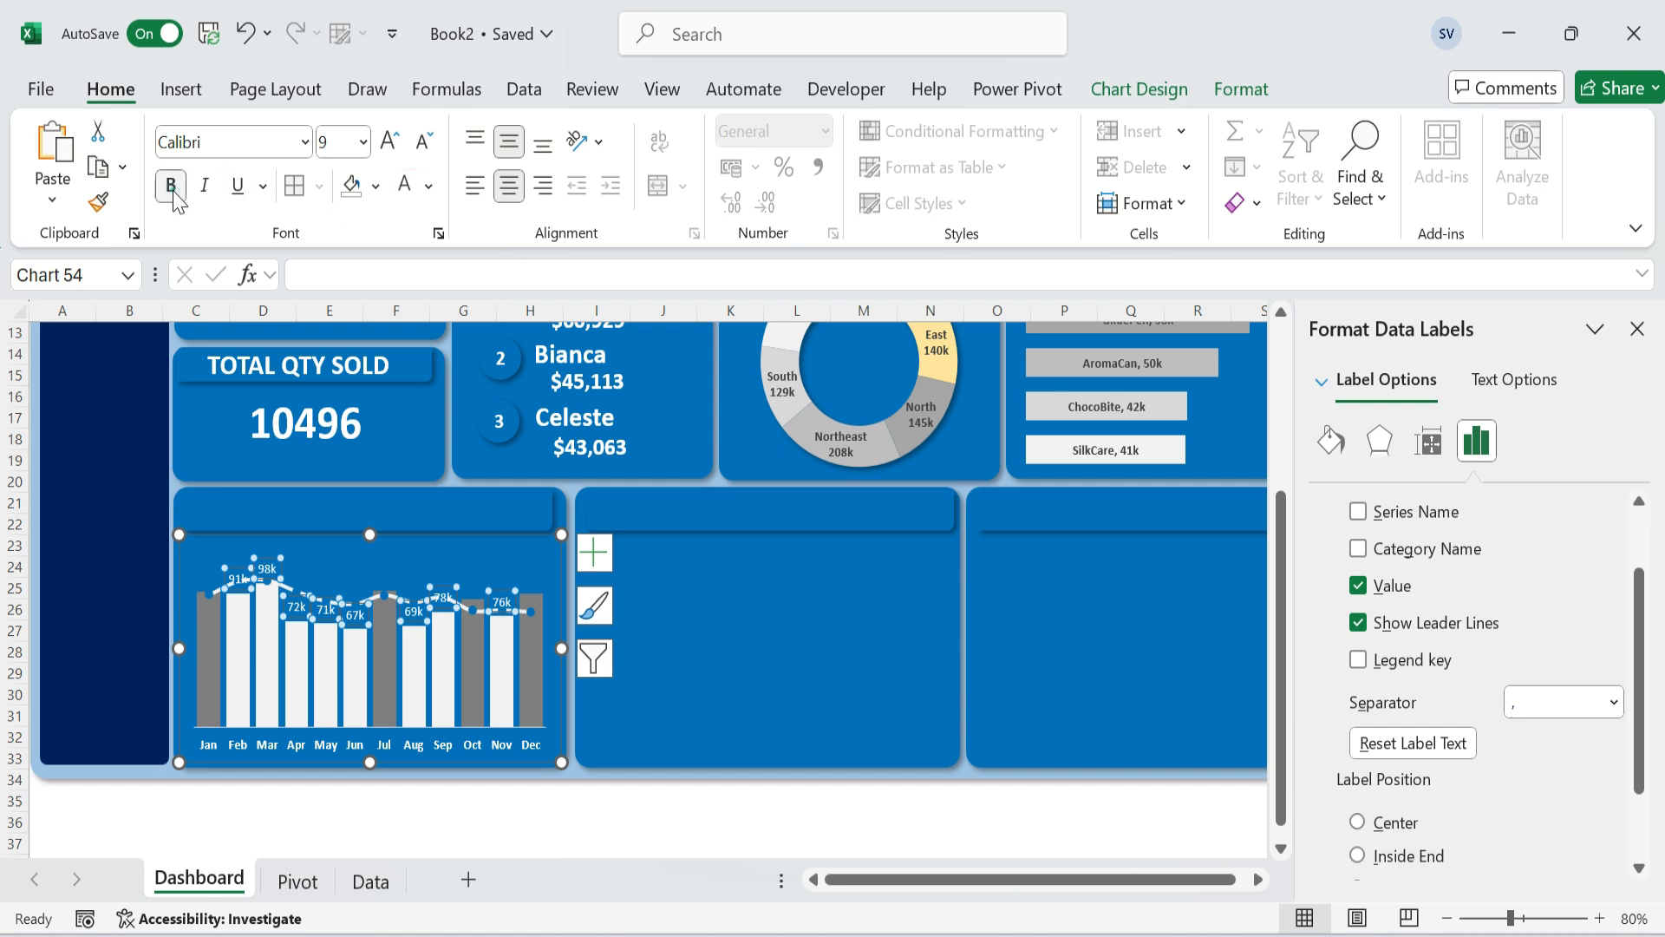
click(530, 820)
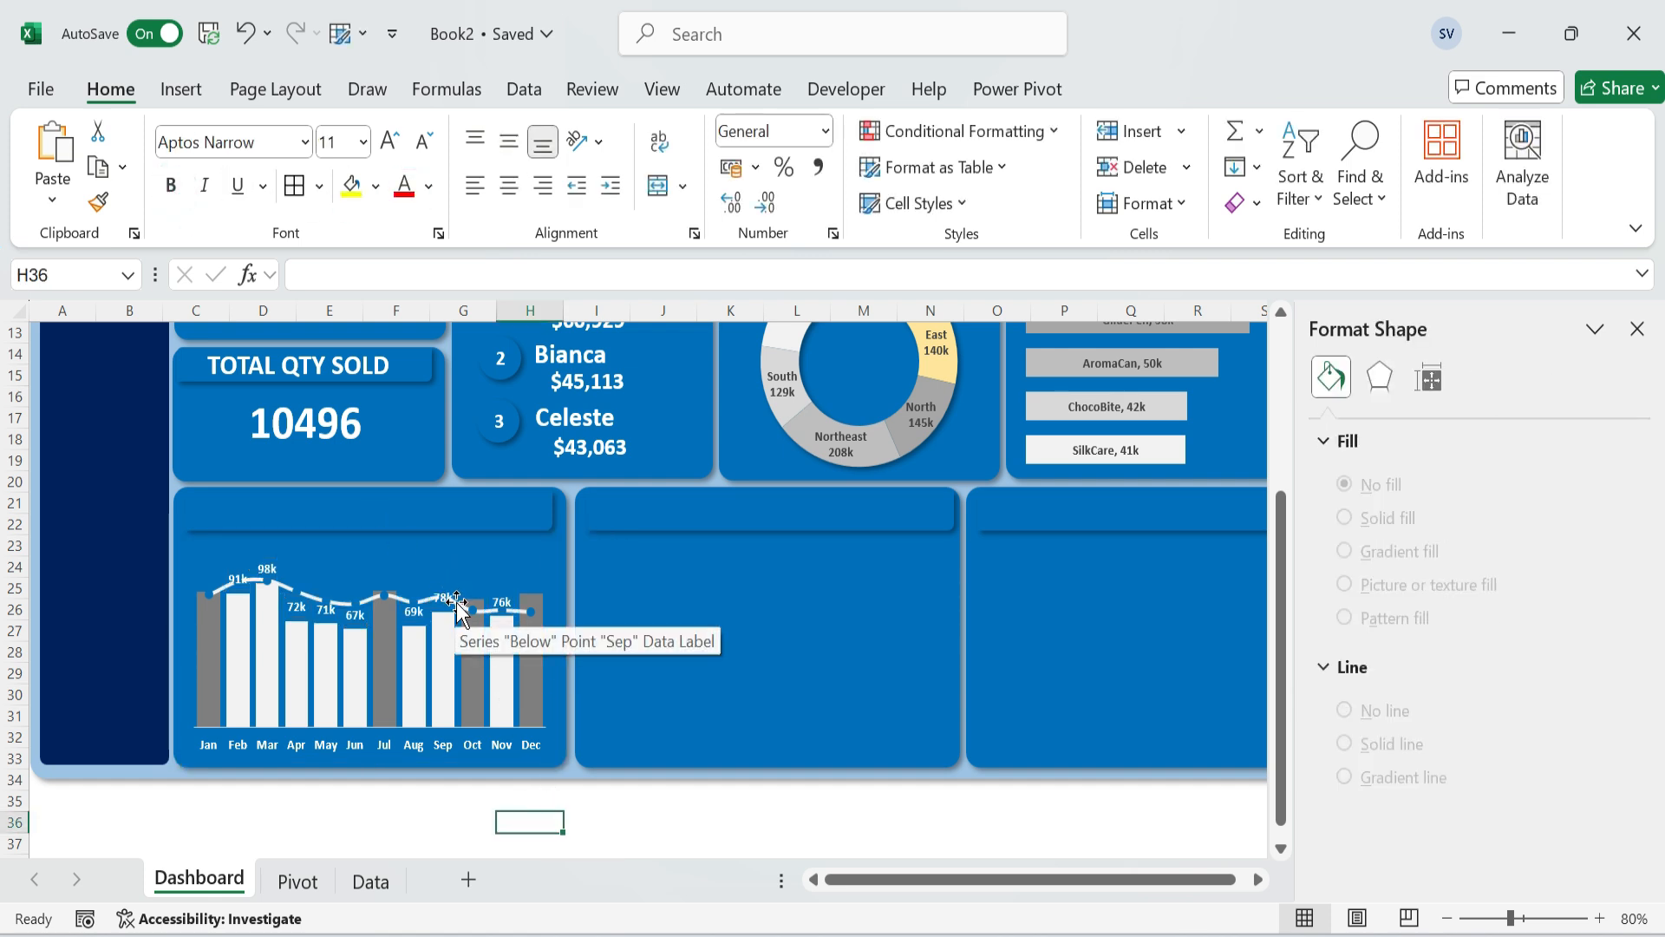
Add data labels to the monthly chart's gray Above columns and format them in bold white Calibri.
mouse_move(473, 648)
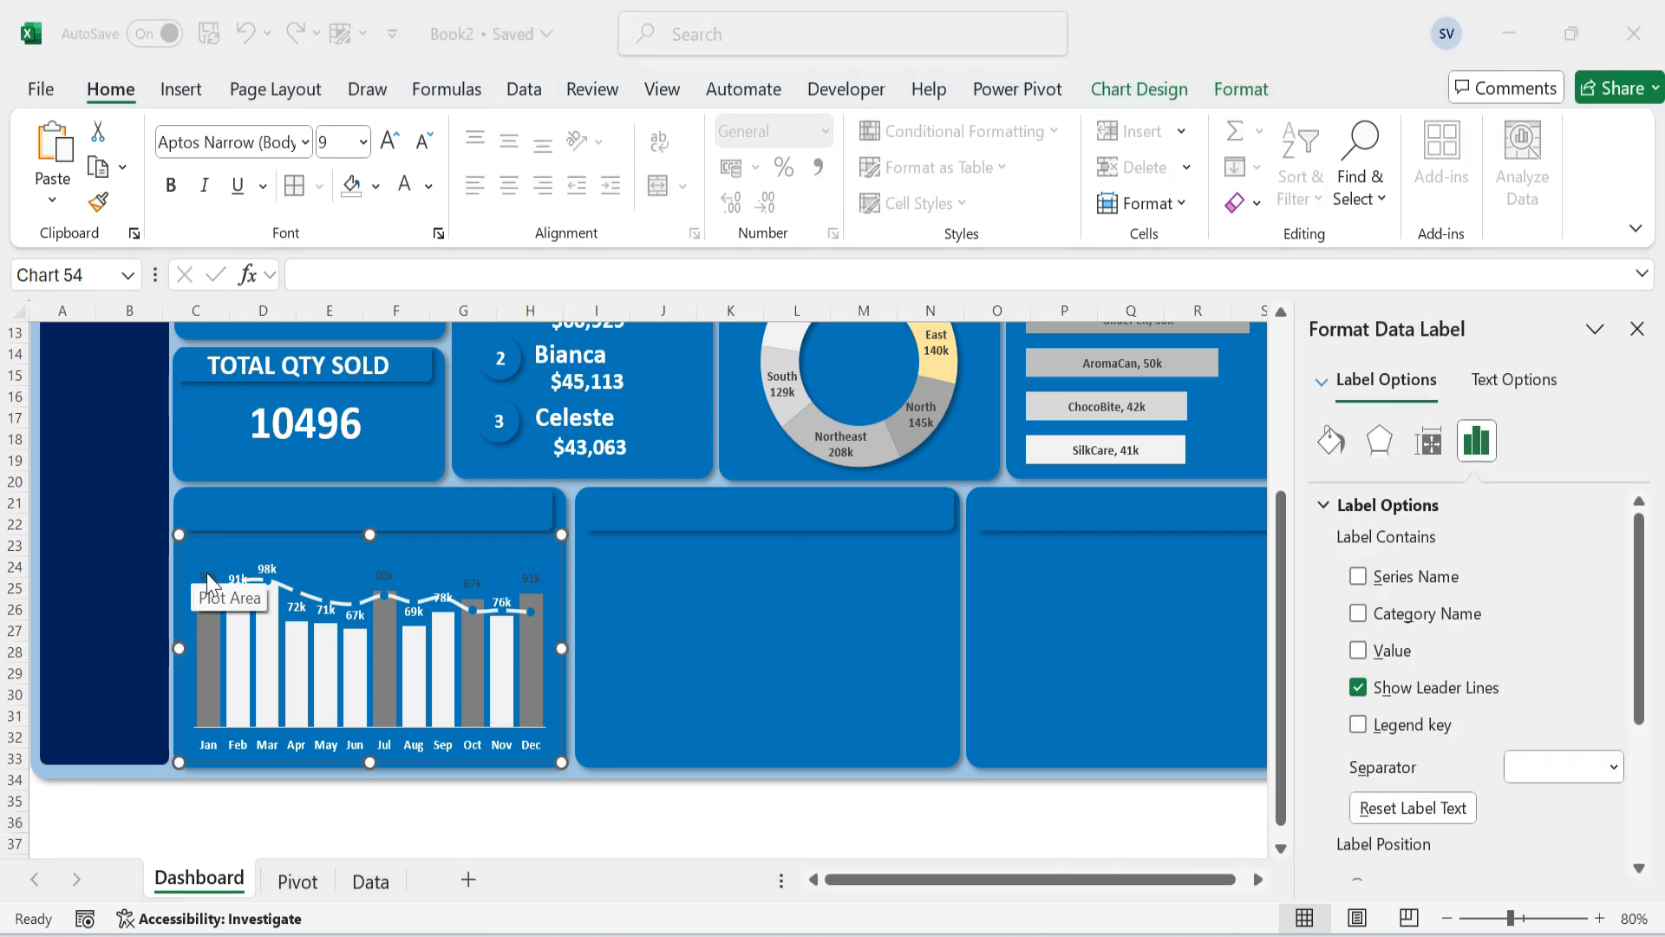
click(208, 576)
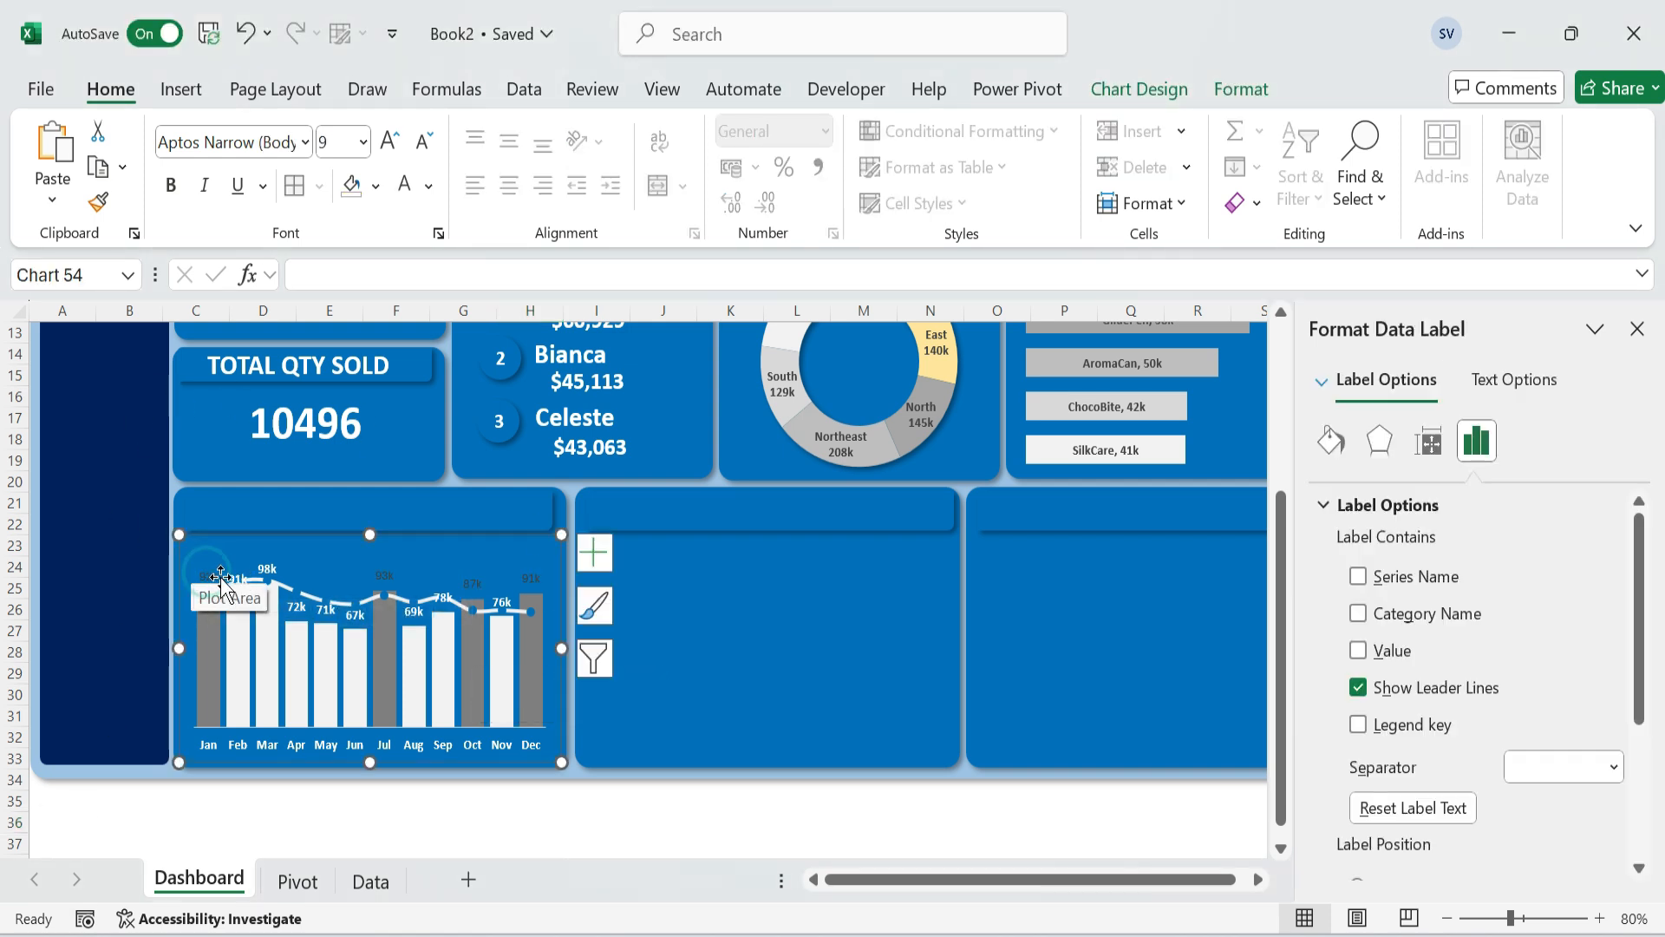
click(694, 597)
click(384, 575)
click(305, 142)
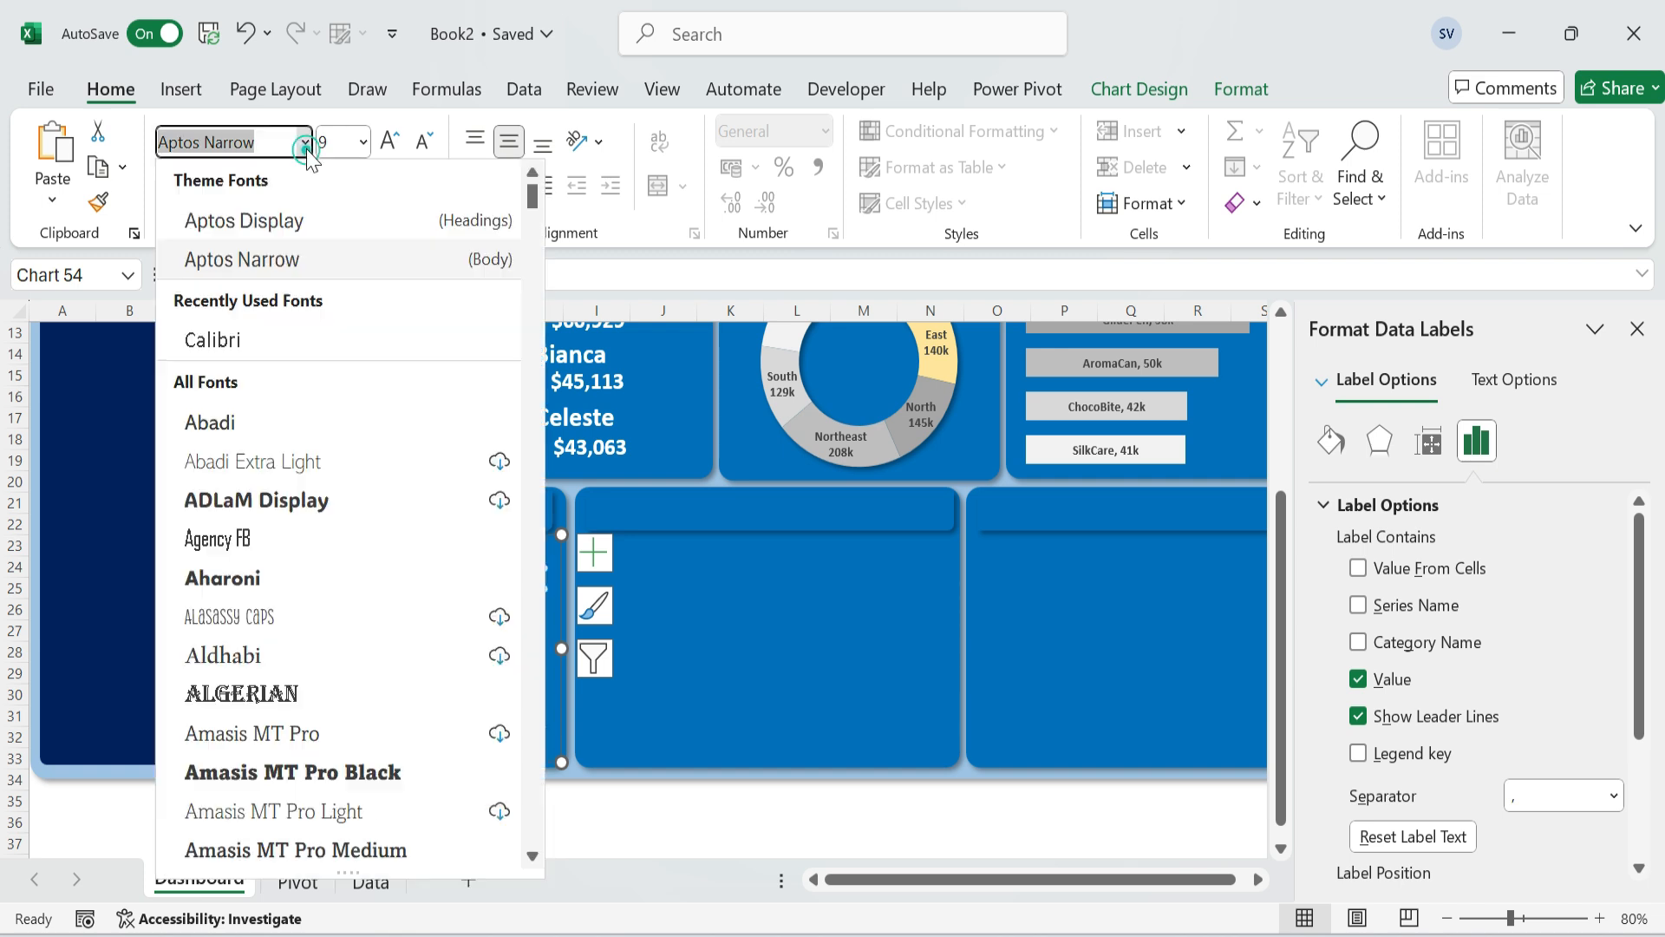
click(228, 340)
click(362, 143)
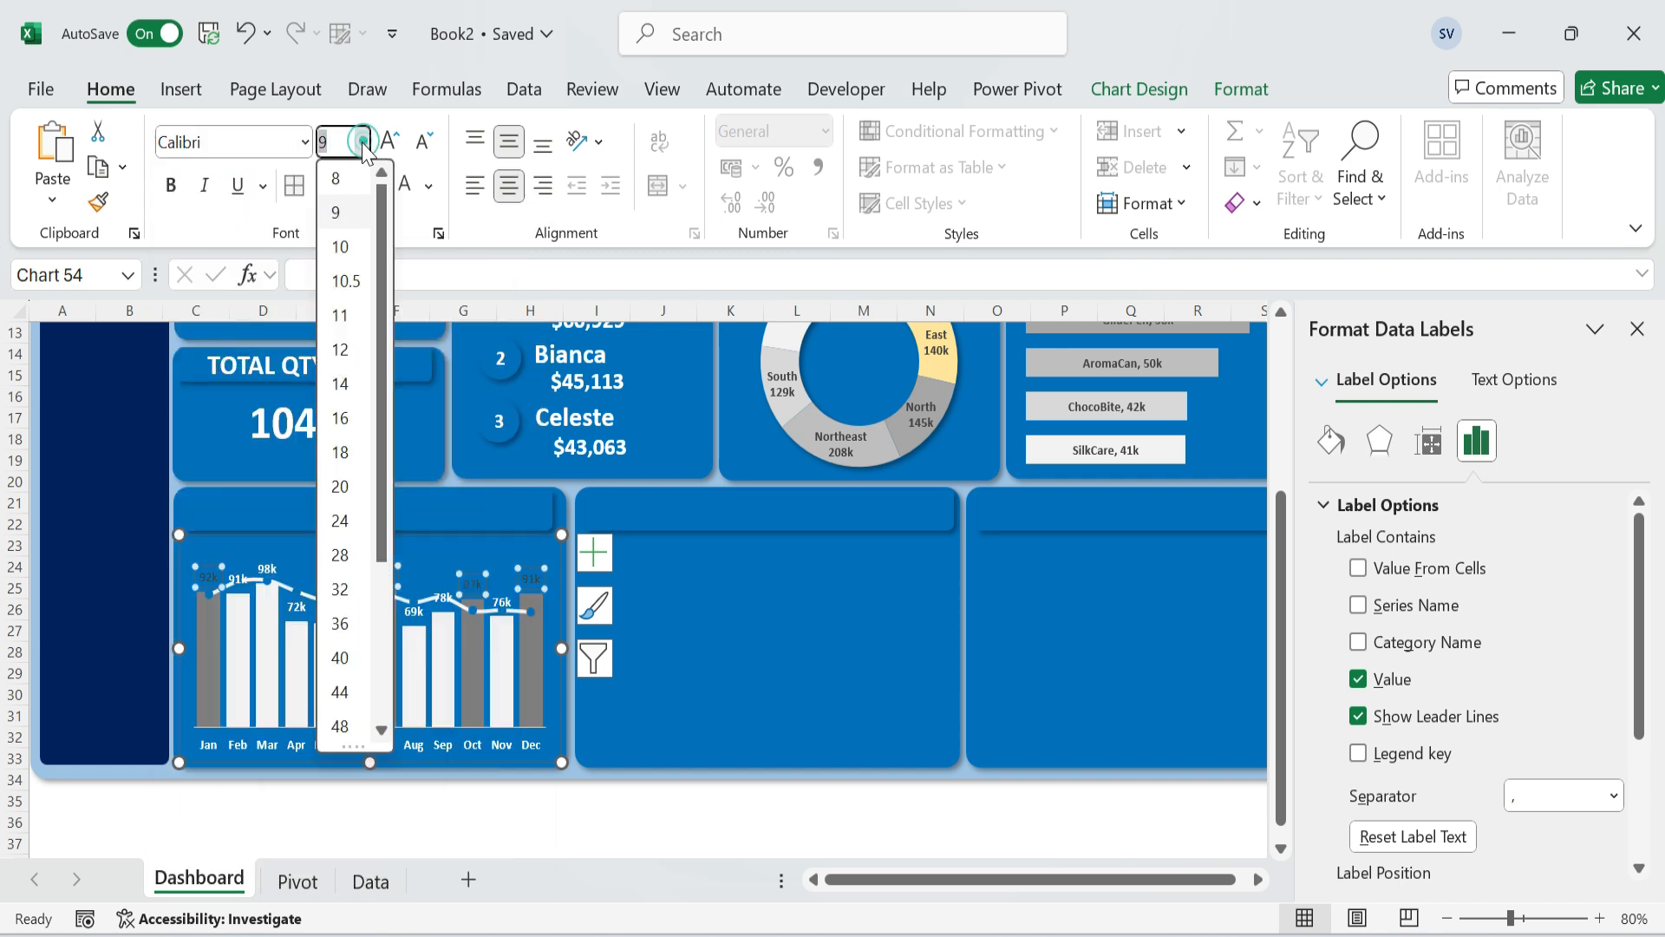
click(347, 174)
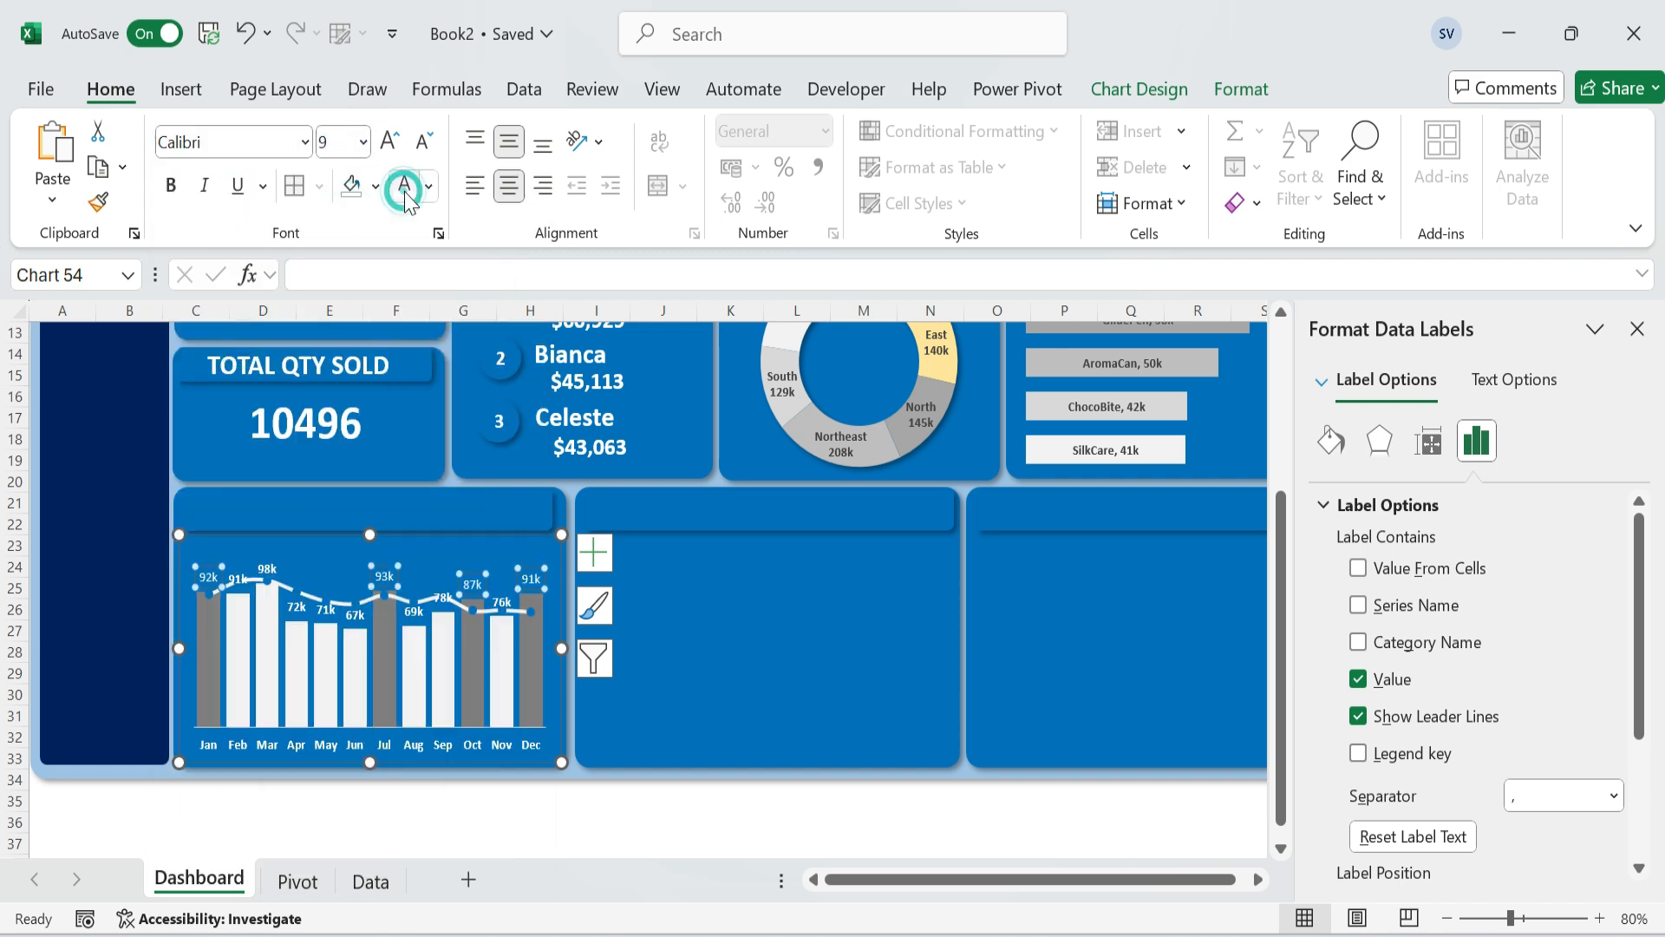
click(174, 191)
click(768, 611)
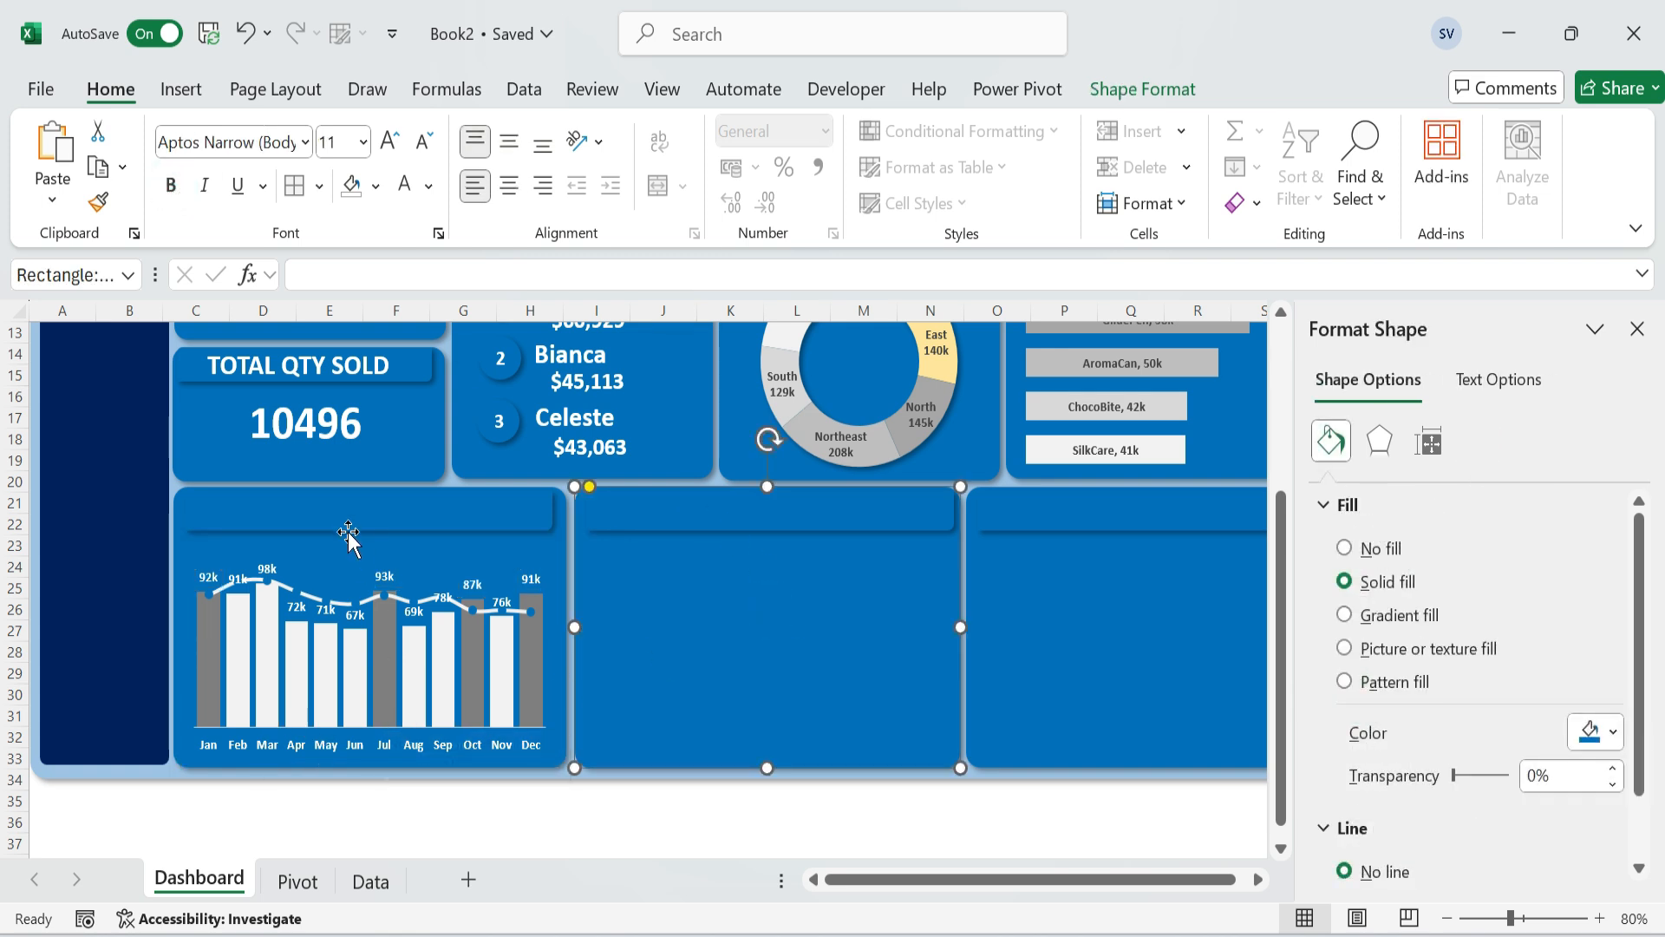
Copy the Top 3 Customer Sales title text box and paste it onto the monthly chart card's header.
scroll(580, 499, up, 2)
click(358, 354)
click(593, 354)
click(382, 637)
key(ctrl+v)
Change the pasted title to "MONTHLY (SALES VS TARGET)" and widen its text box to fit on one line.
double_click(434, 640)
text(MONTHLY (SALES VS )
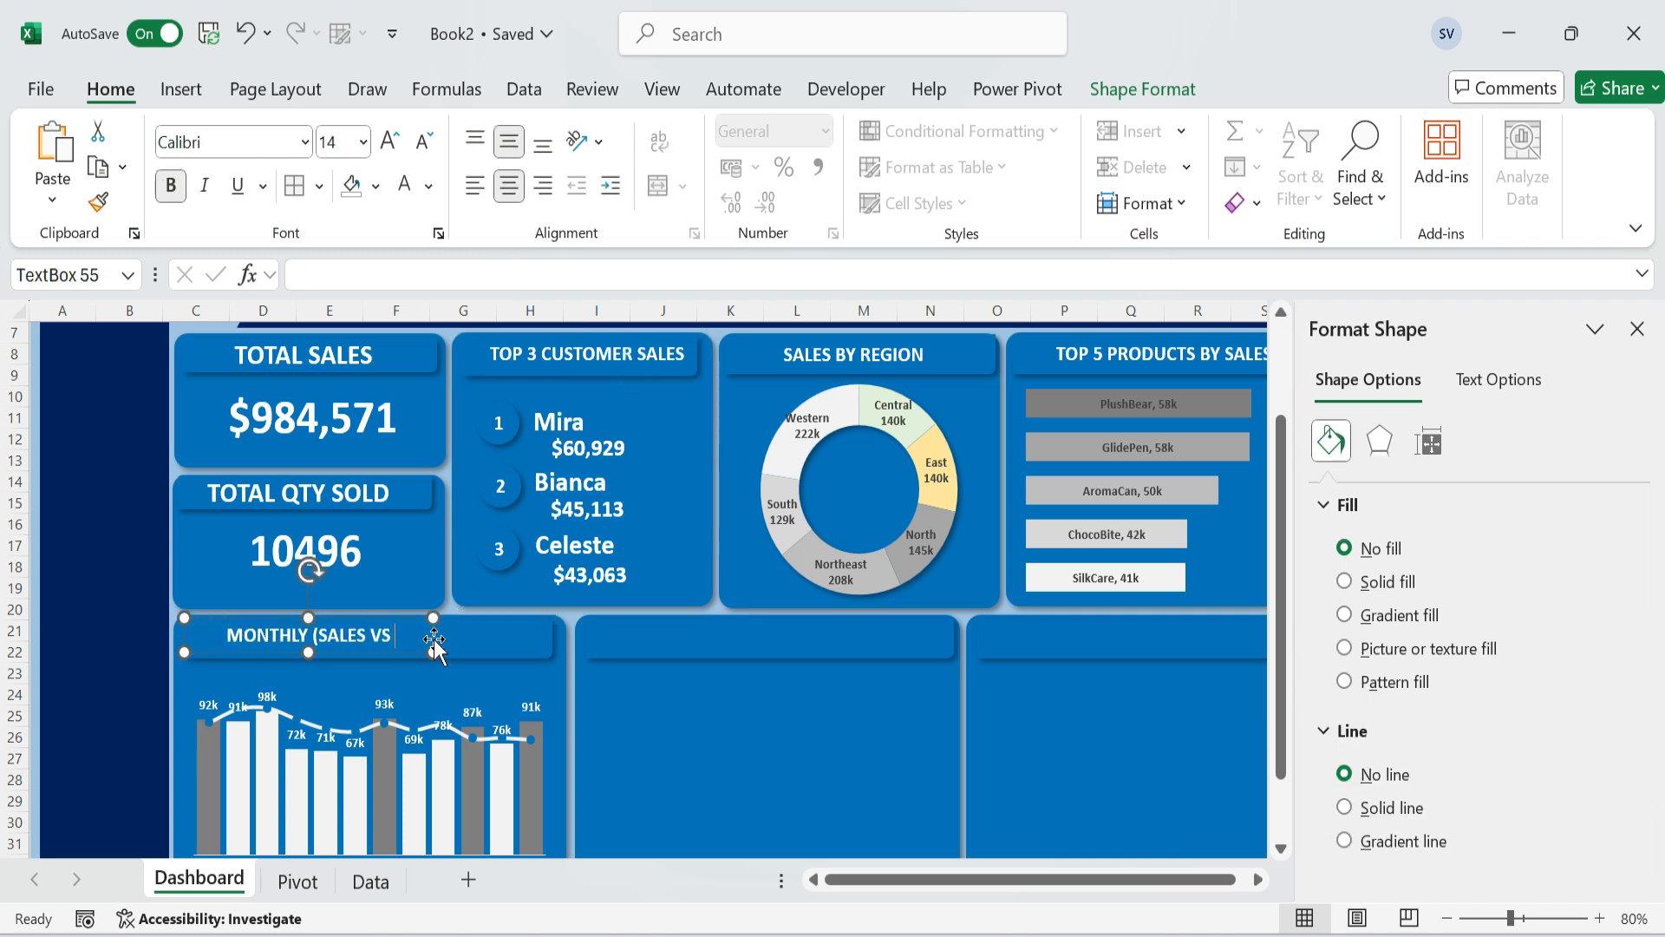
text(TARGET))
drag(433, 652, 518, 658)
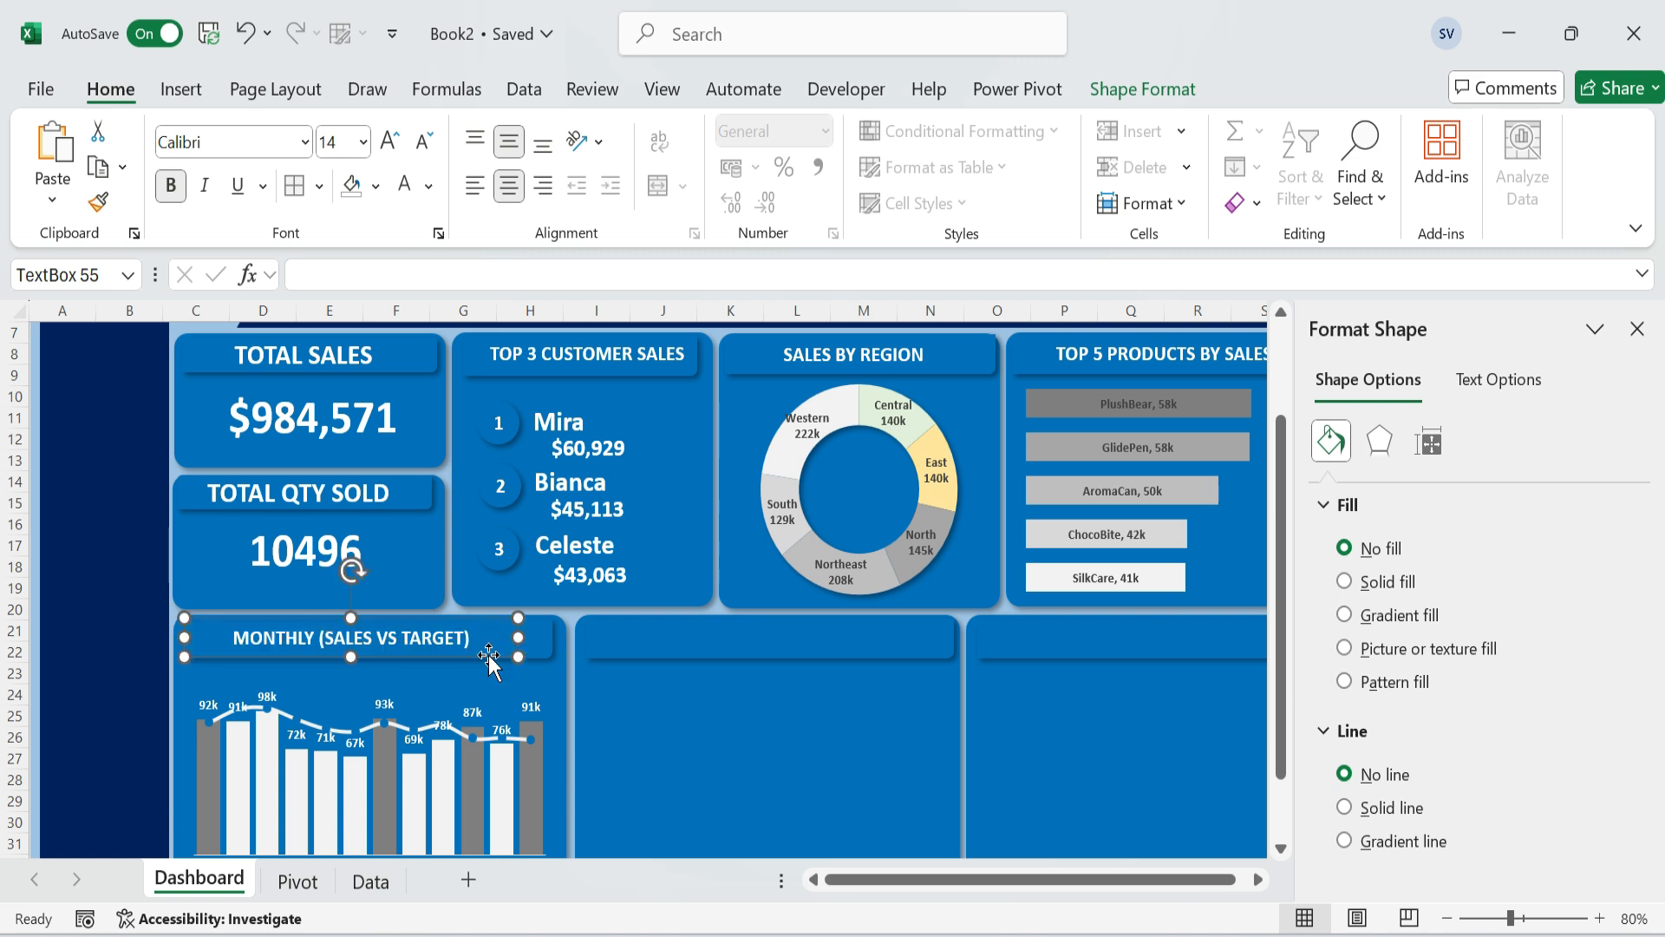
click(701, 731)
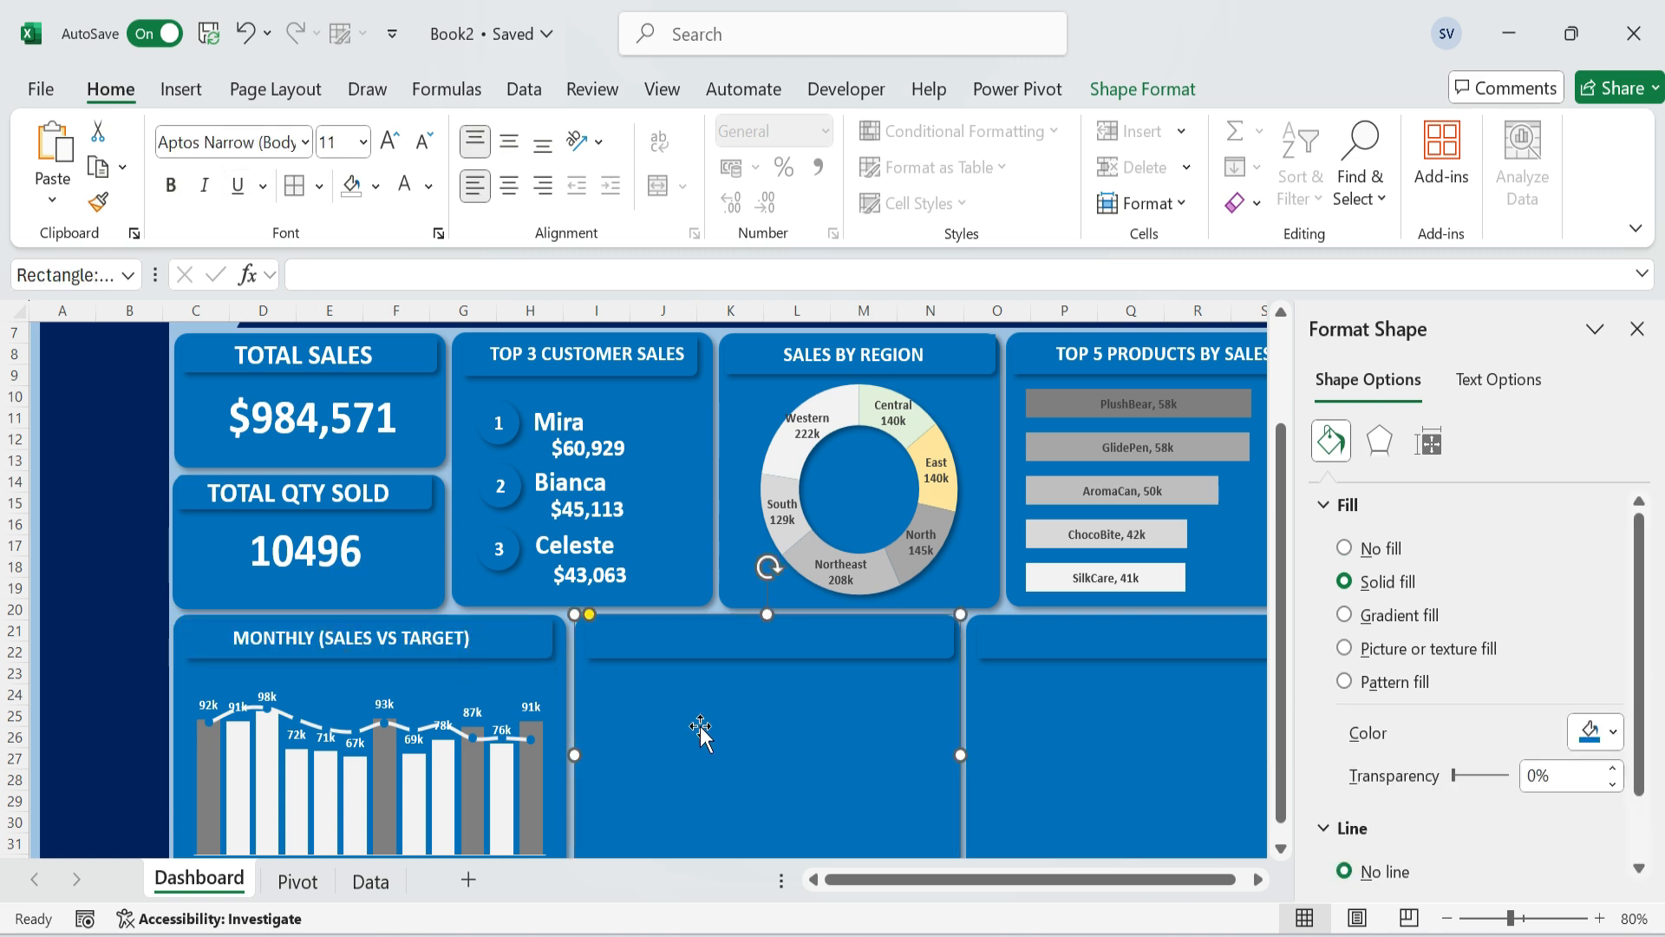
Insert an Area chart from the Weekly Sales pivot table on the Pivot sheet.
scroll(732, 694, down, 1)
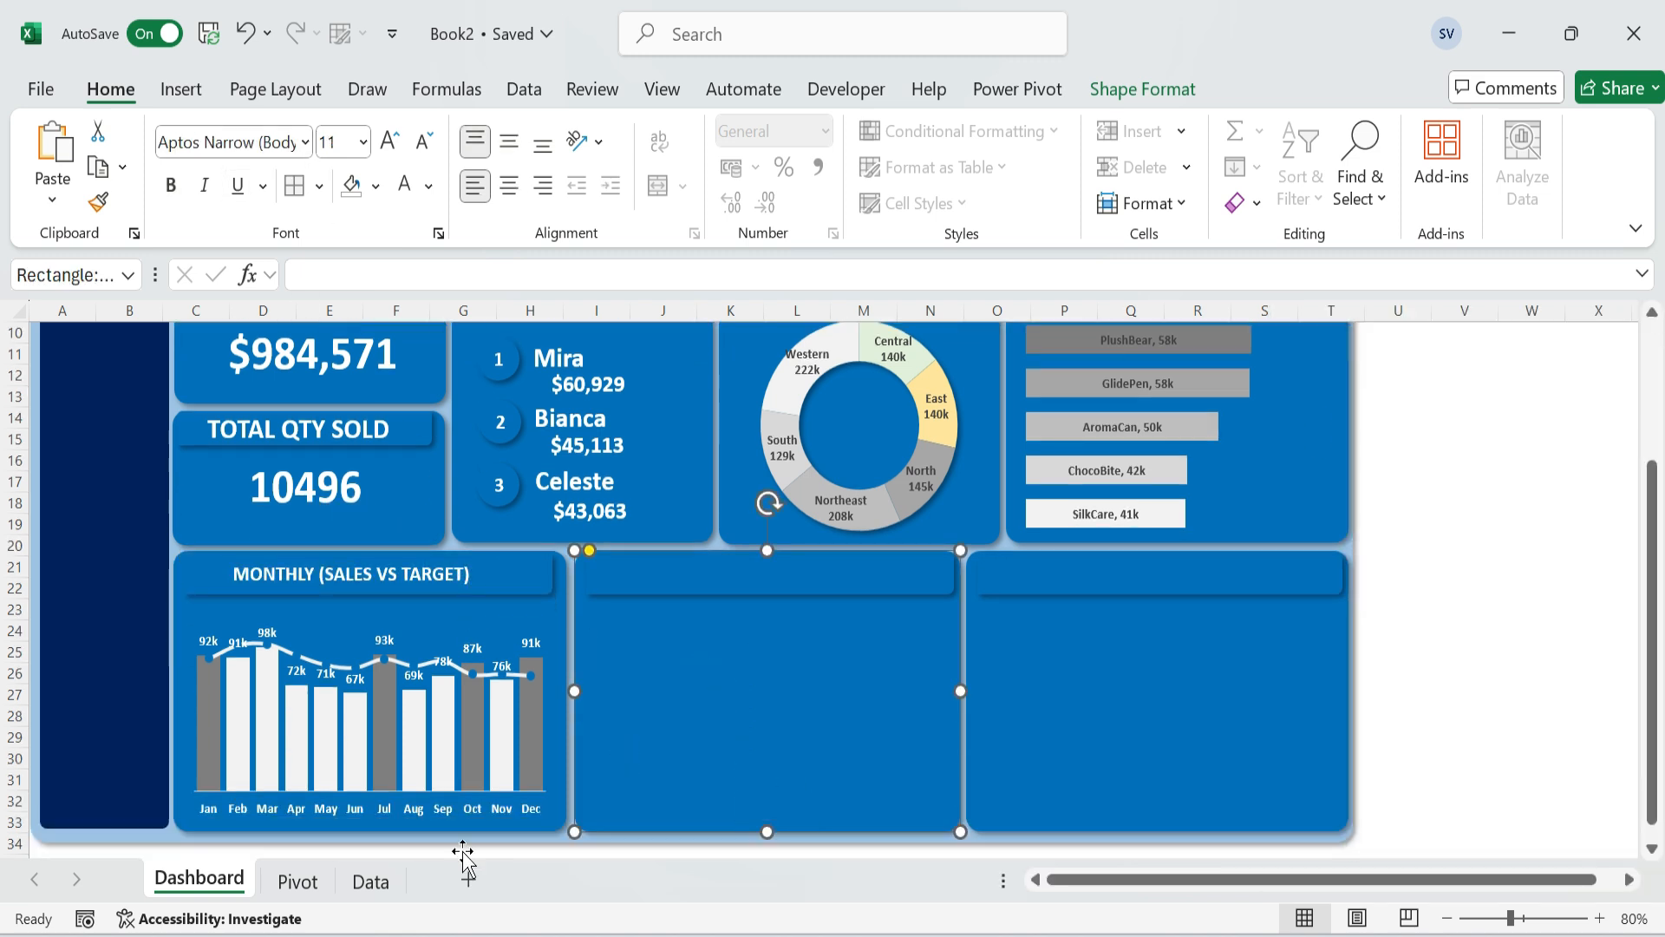
click(291, 881)
scroll(575, 508, up, 3)
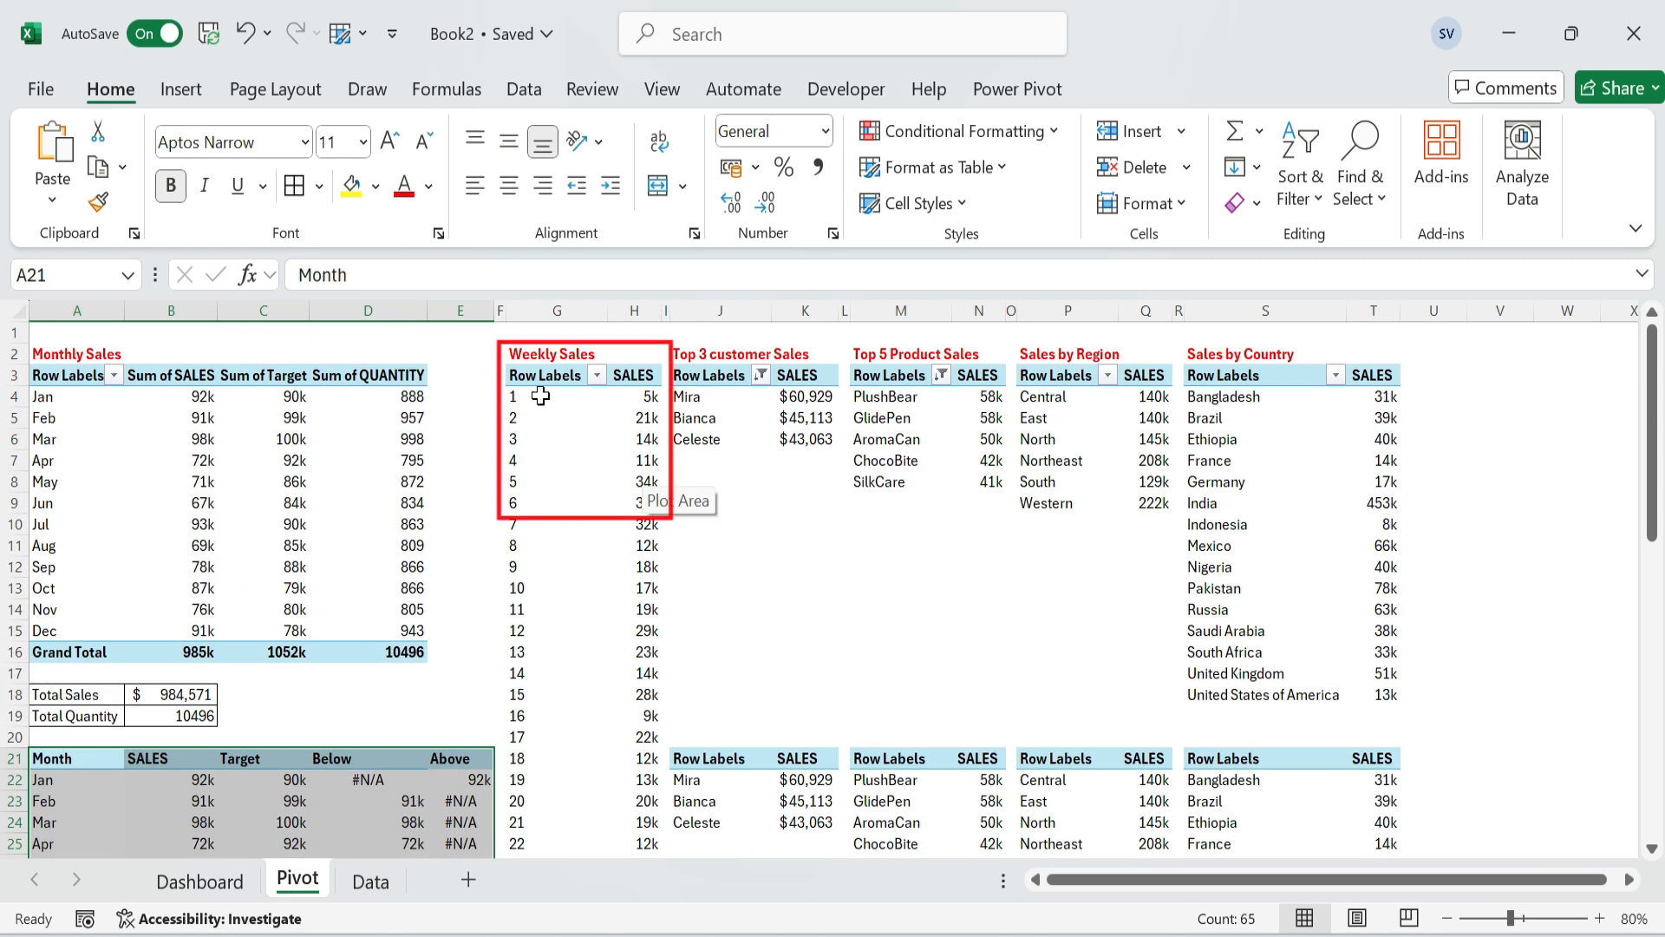
click(539, 382)
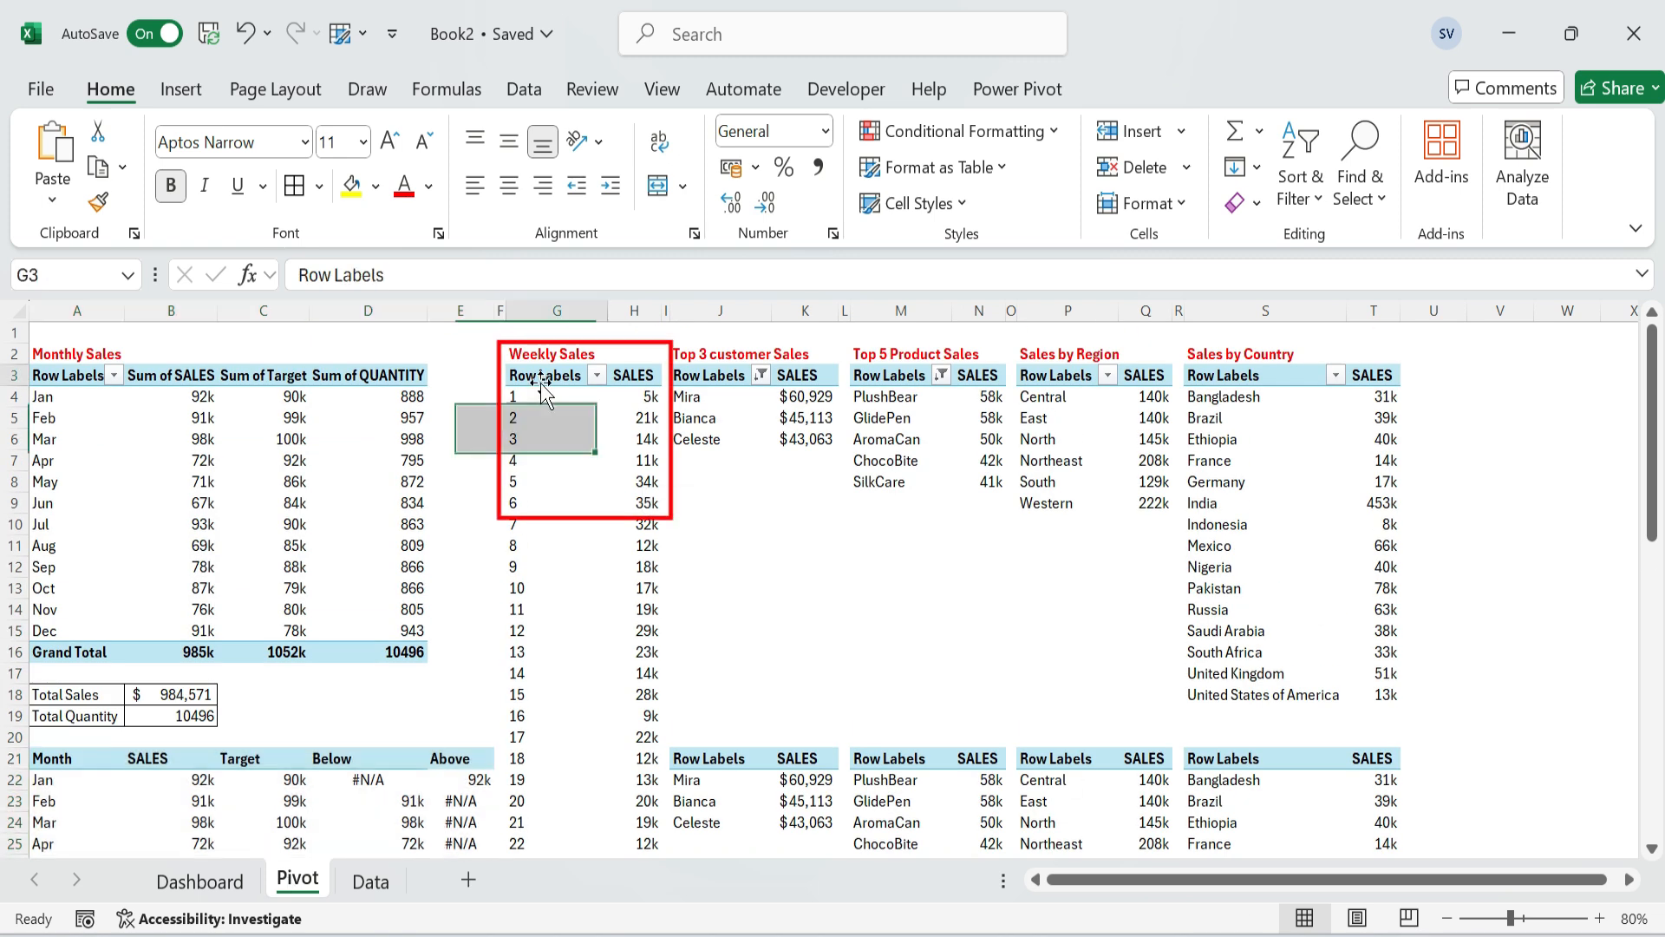
click(181, 89)
click(594, 174)
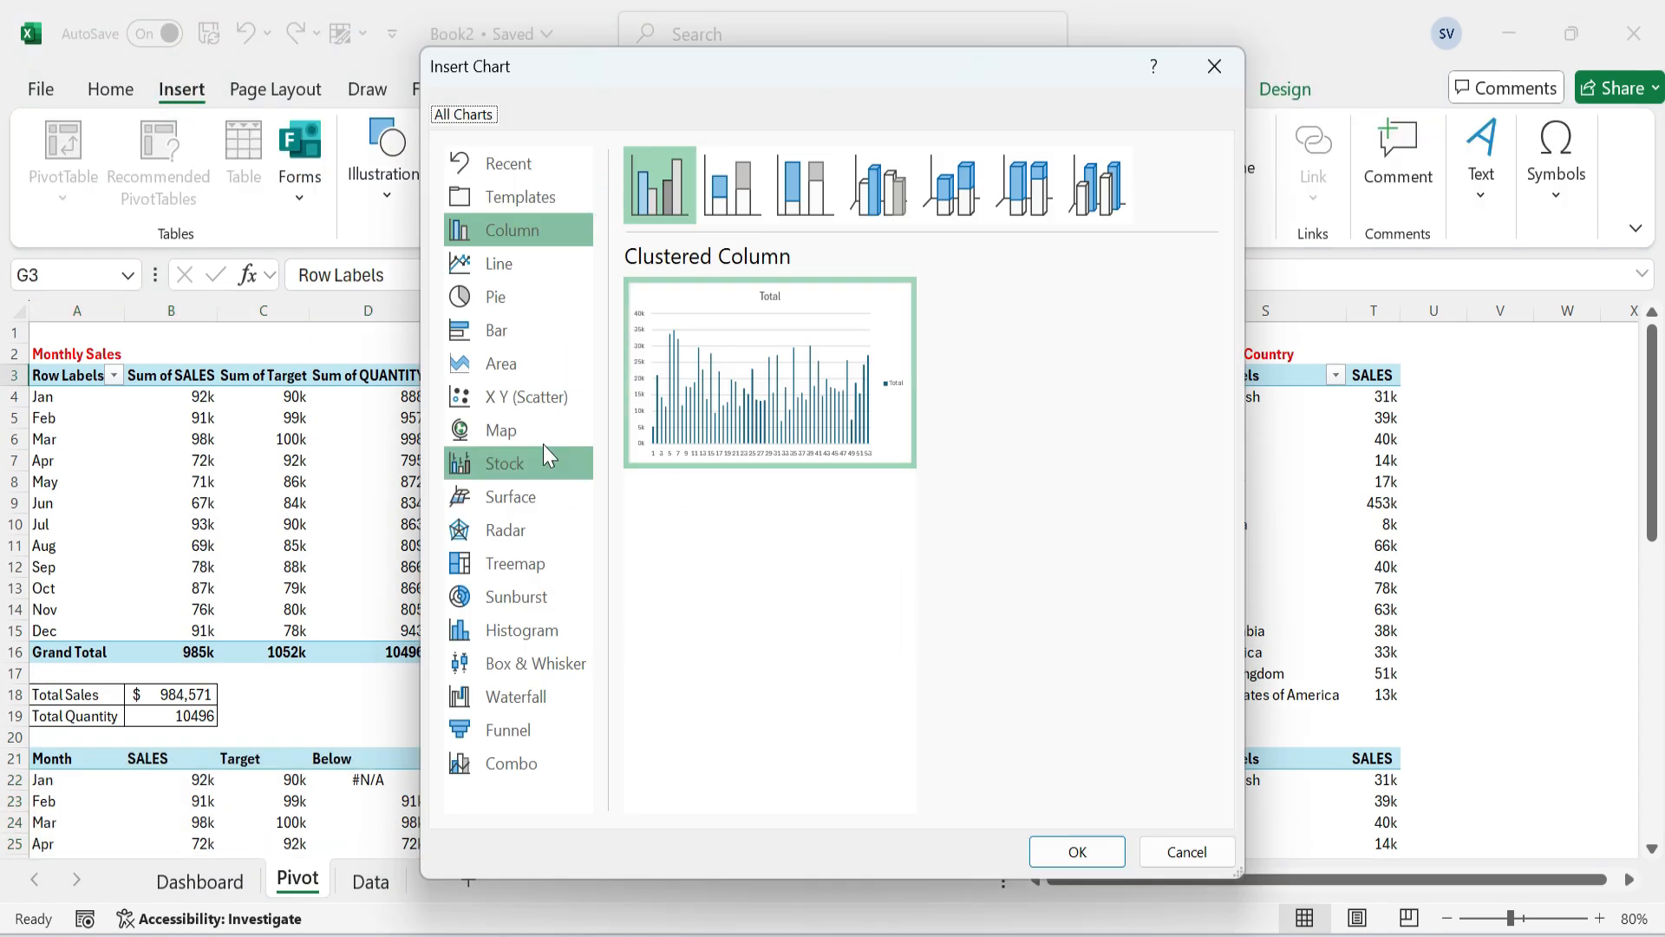
click(504, 364)
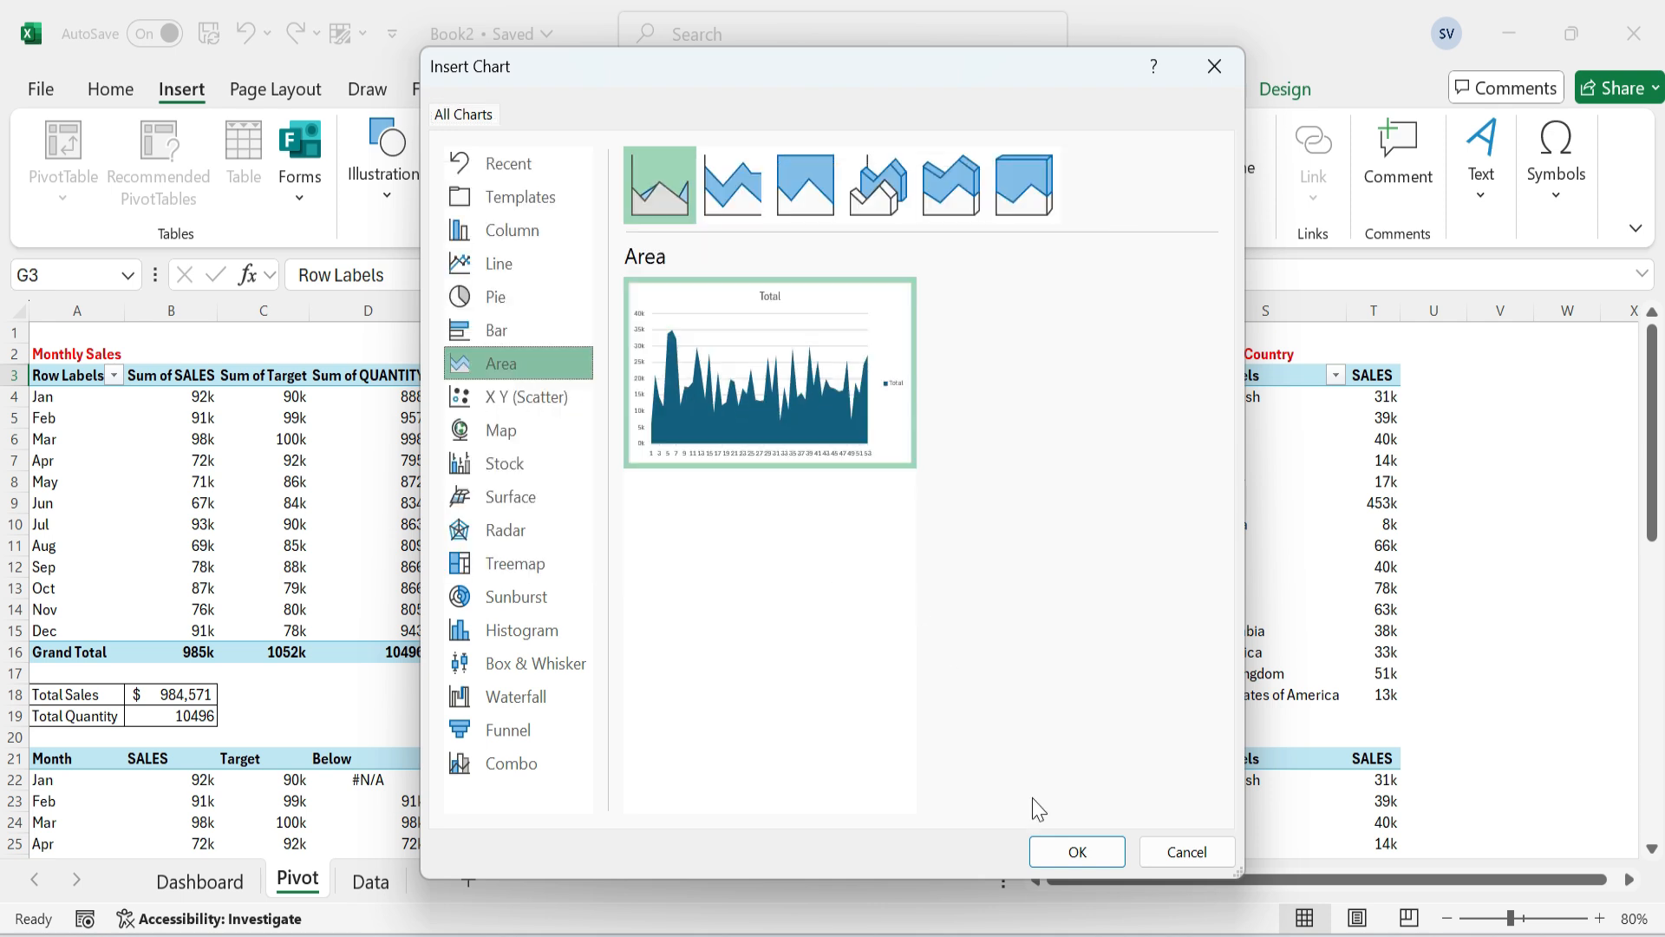
click(1076, 852)
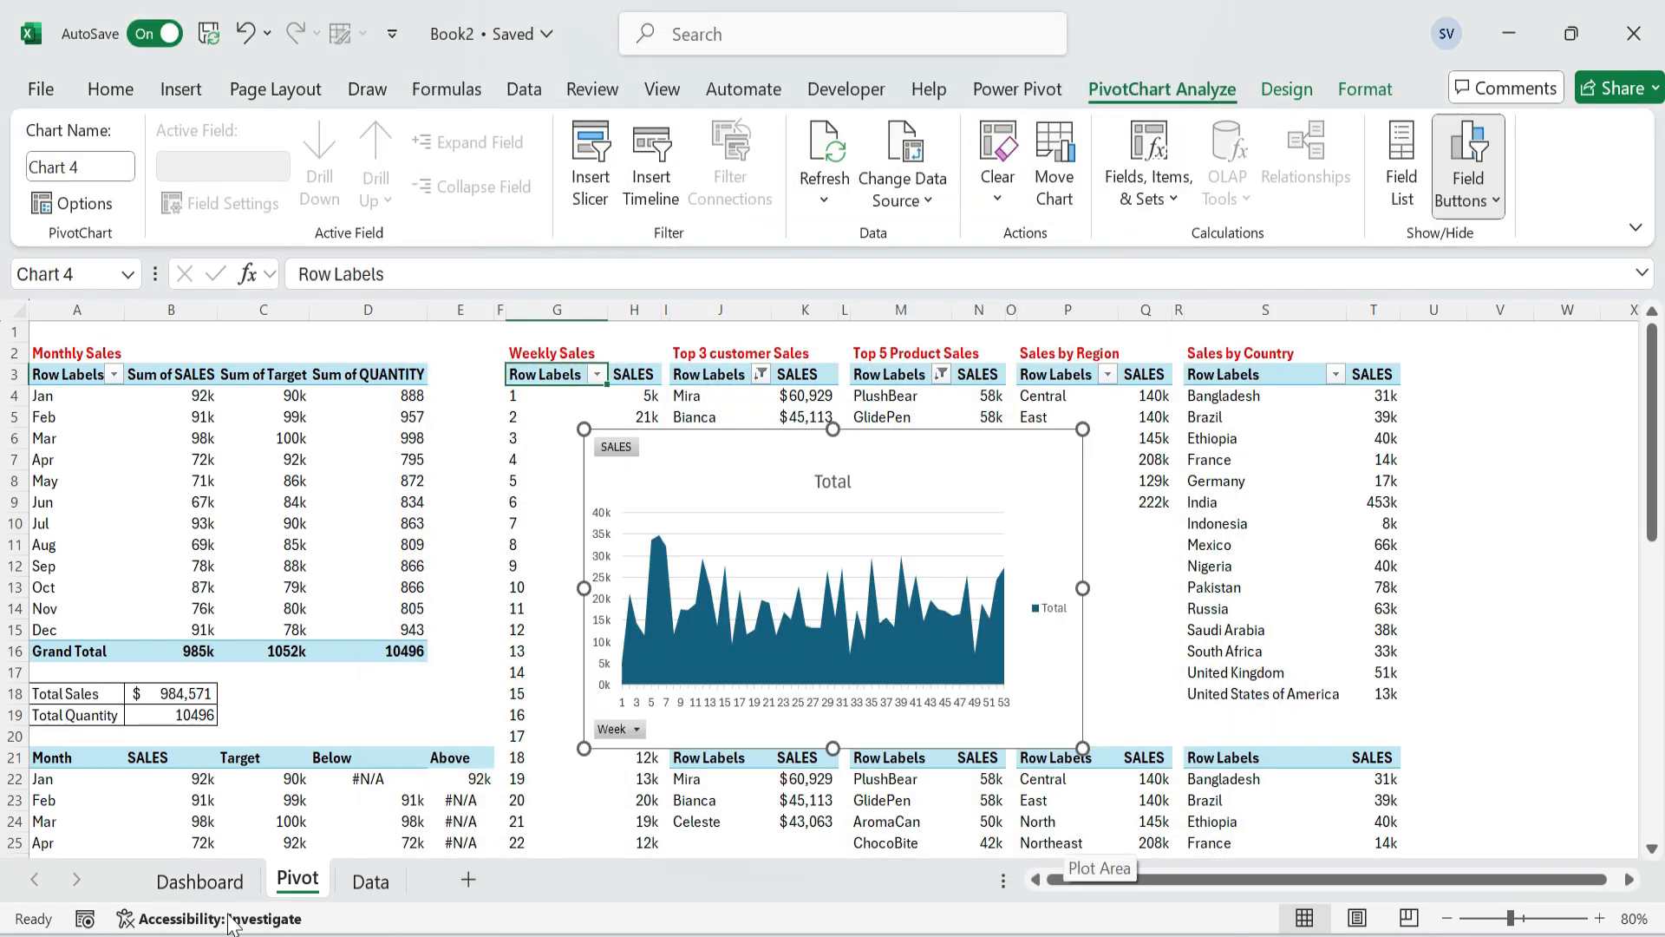
Cut the weekly sales area chart and paste it onto the Dashboard sheet.
key(ctrl+x)
click(199, 881)
click(664, 720)
key(ctrl+v)
Position the weekly chart in the empty card beside the monthly chart and resize it to about 5.34 by 9.57 cm.
drag(704, 604, 710, 656)
scroll(725, 650, down, 1)
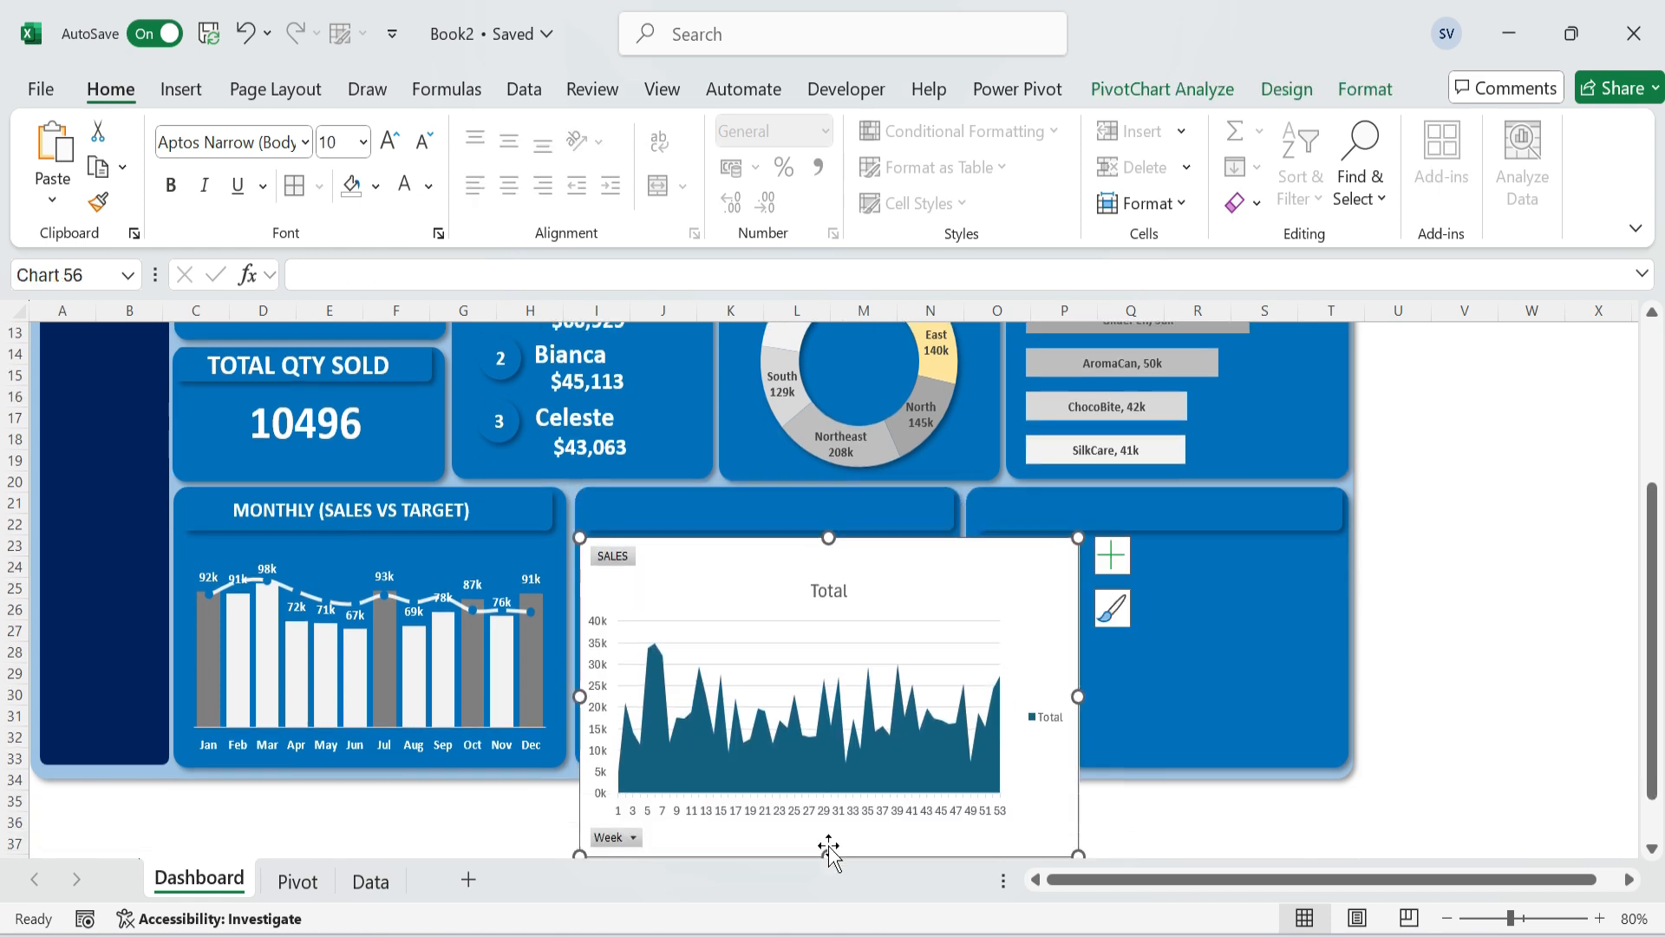
scroll(830, 850, down, 1)
drag(819, 691, 830, 697)
drag(1078, 585, 956, 587)
Remove the fill and outline from the weekly chart's chart area so the blue card shows through.
click(1366, 89)
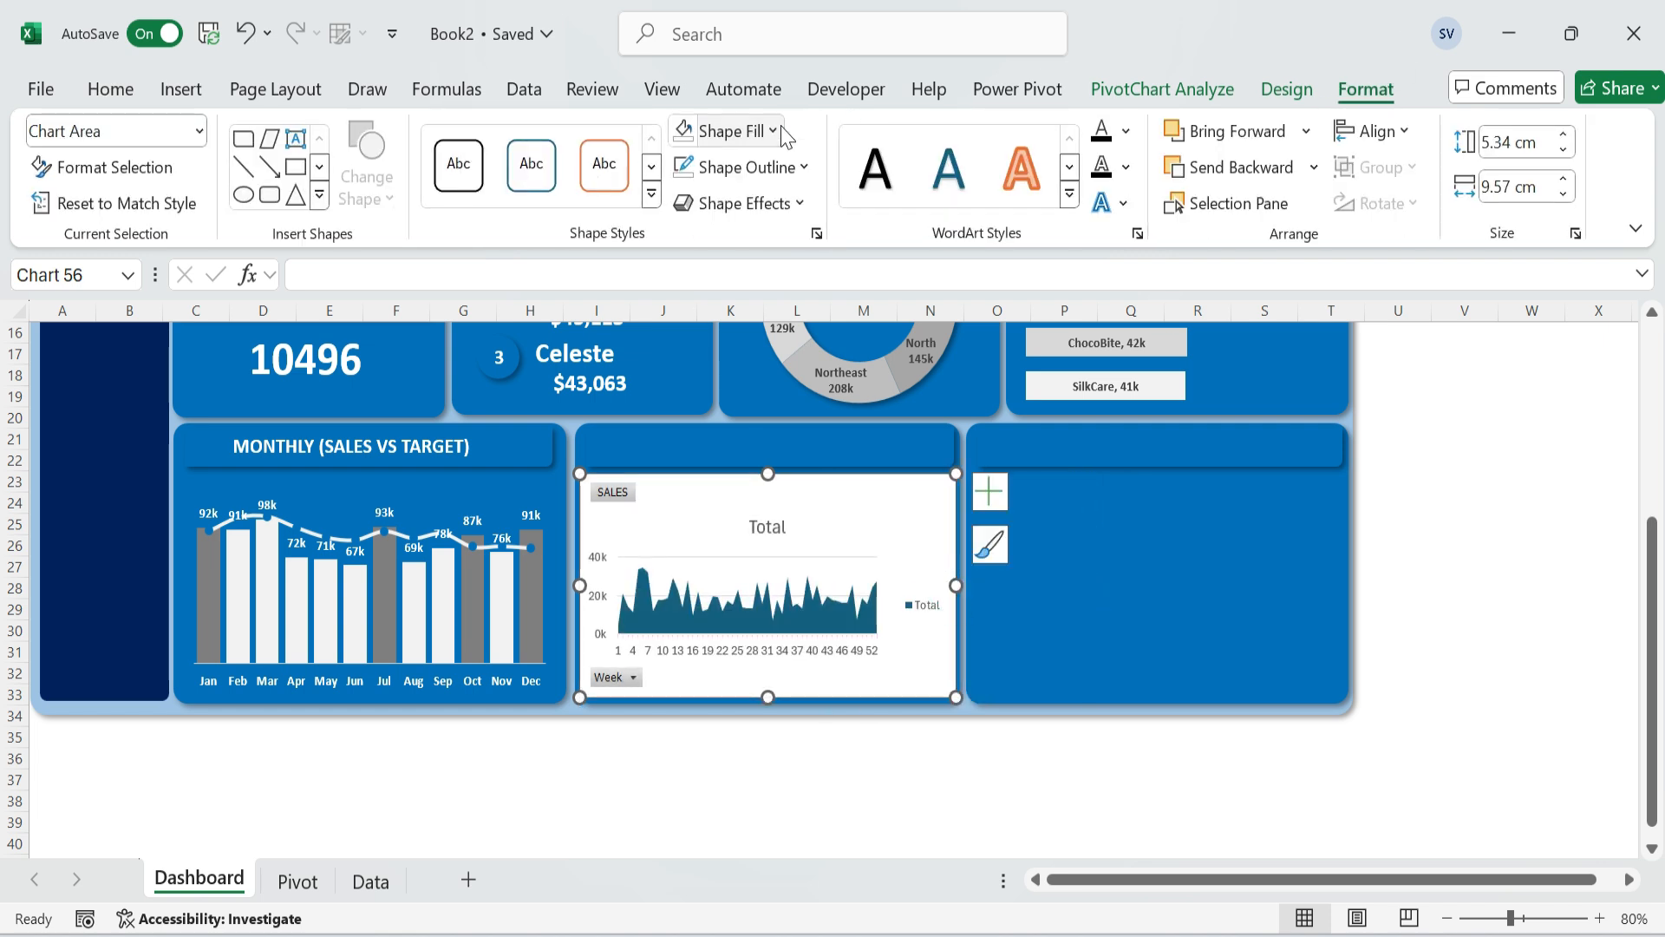
click(774, 130)
click(744, 613)
click(799, 167)
click(757, 652)
Hide all field buttons on the weekly chart and delete its title, gridlines and legend.
right_click(621, 488)
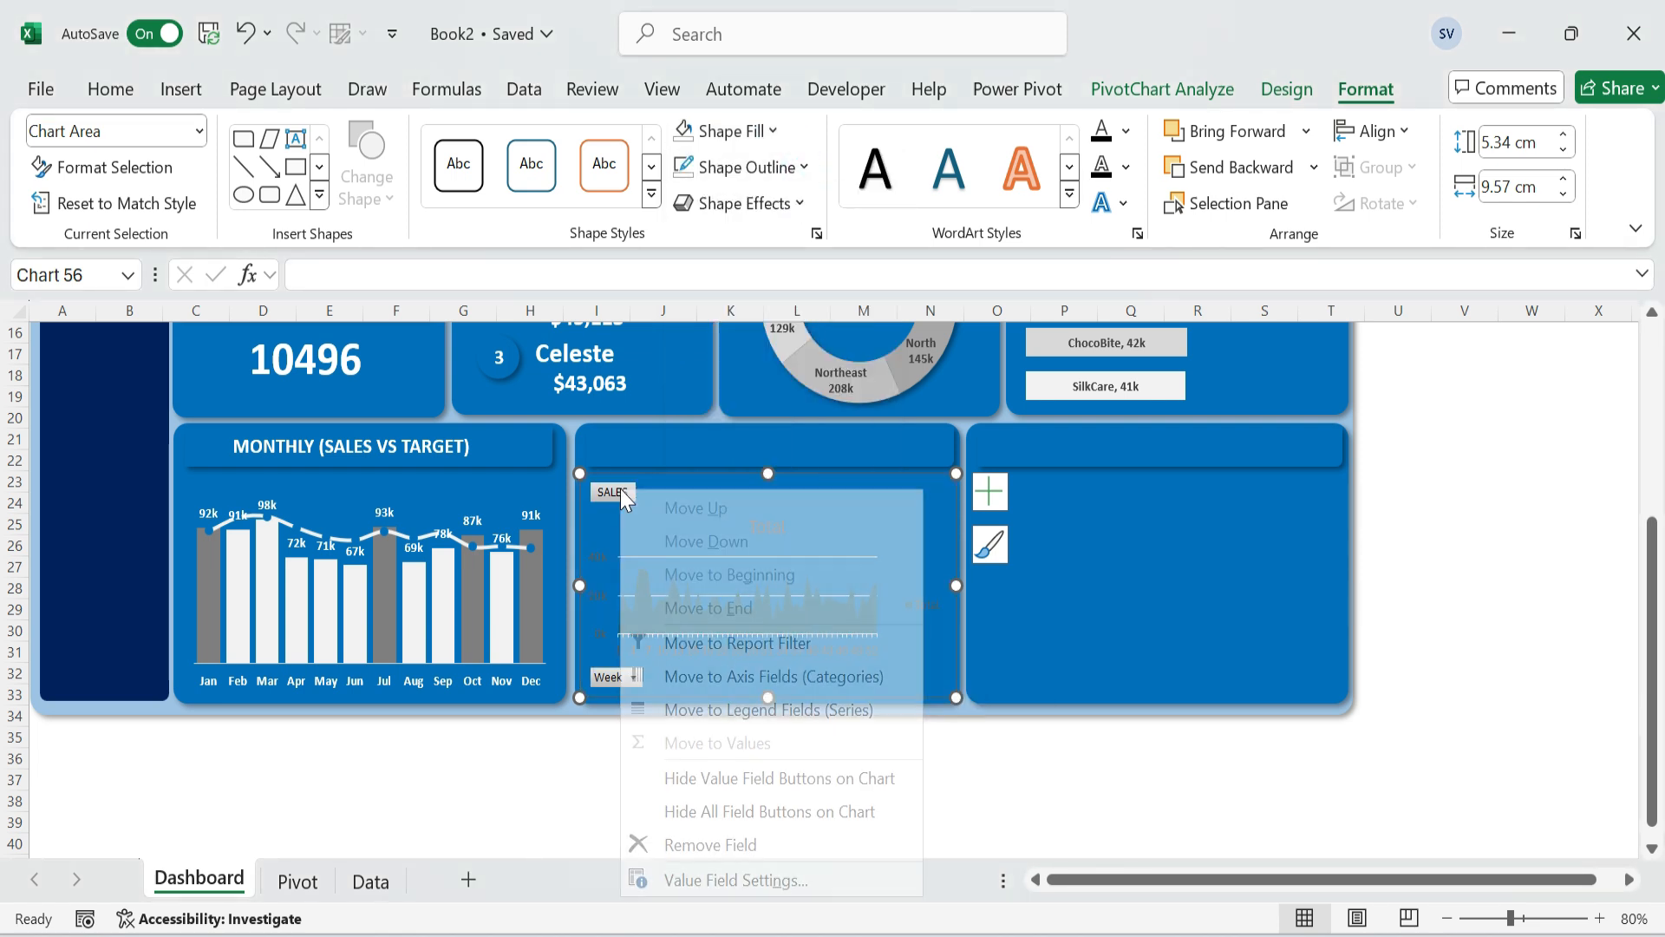
click(707, 806)
click(778, 498)
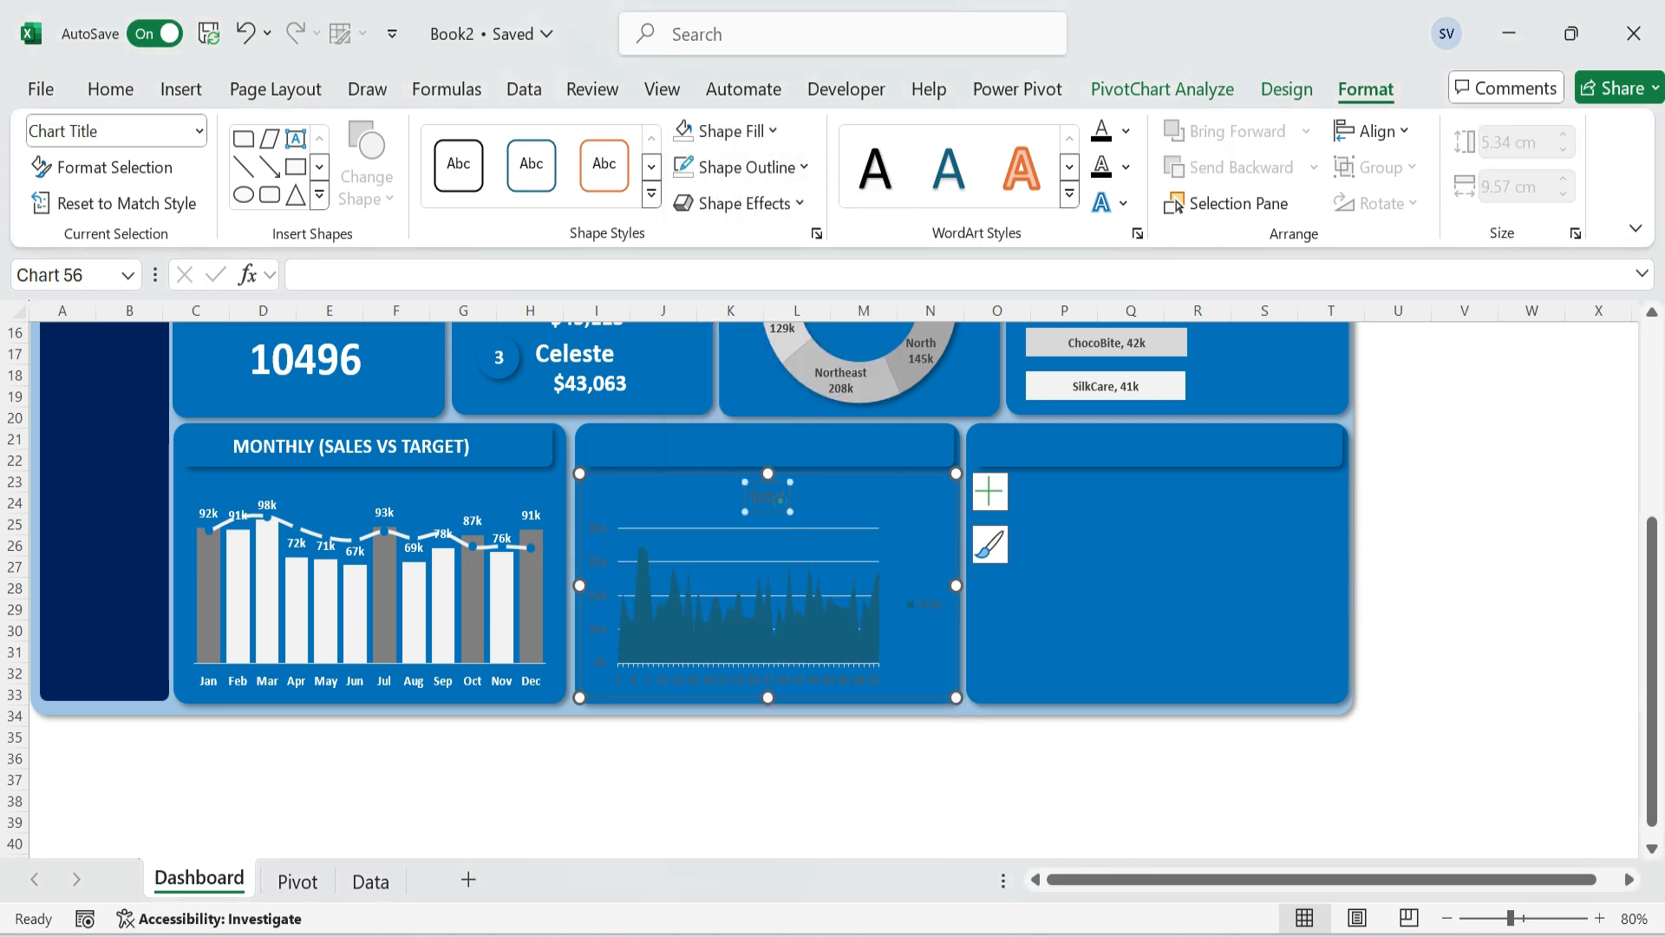
key(Delete)
key(Delete)
click(928, 581)
key(Delete)
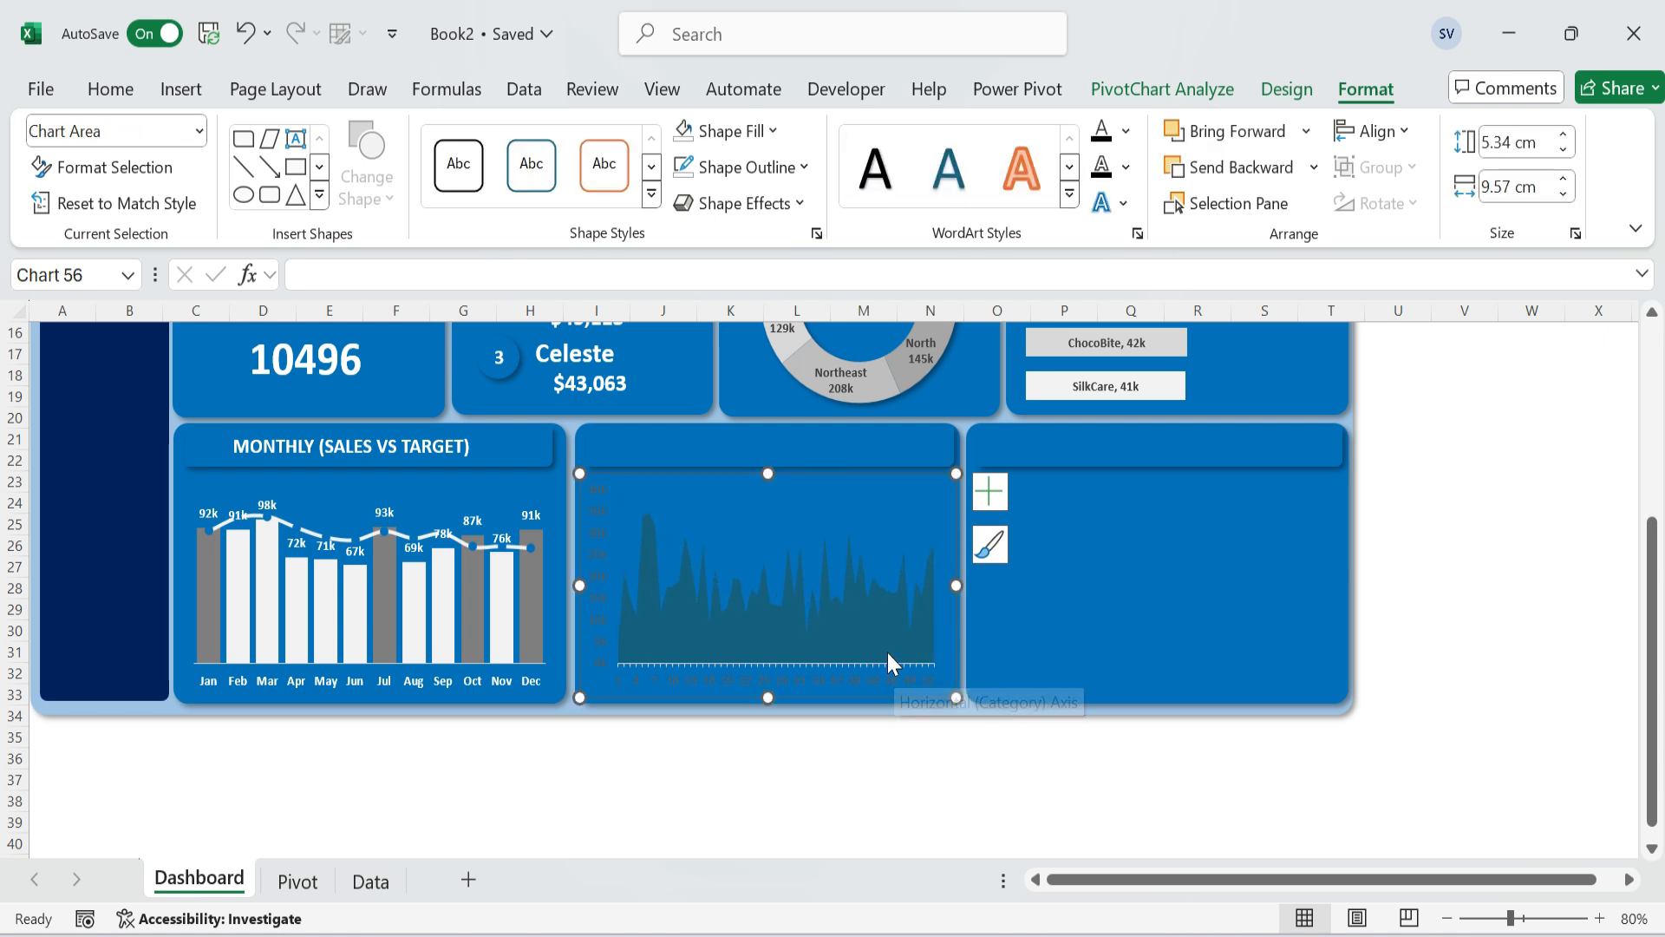
Format the weekly chart's horizontal axis labels in bold white Calibri.
click(785, 682)
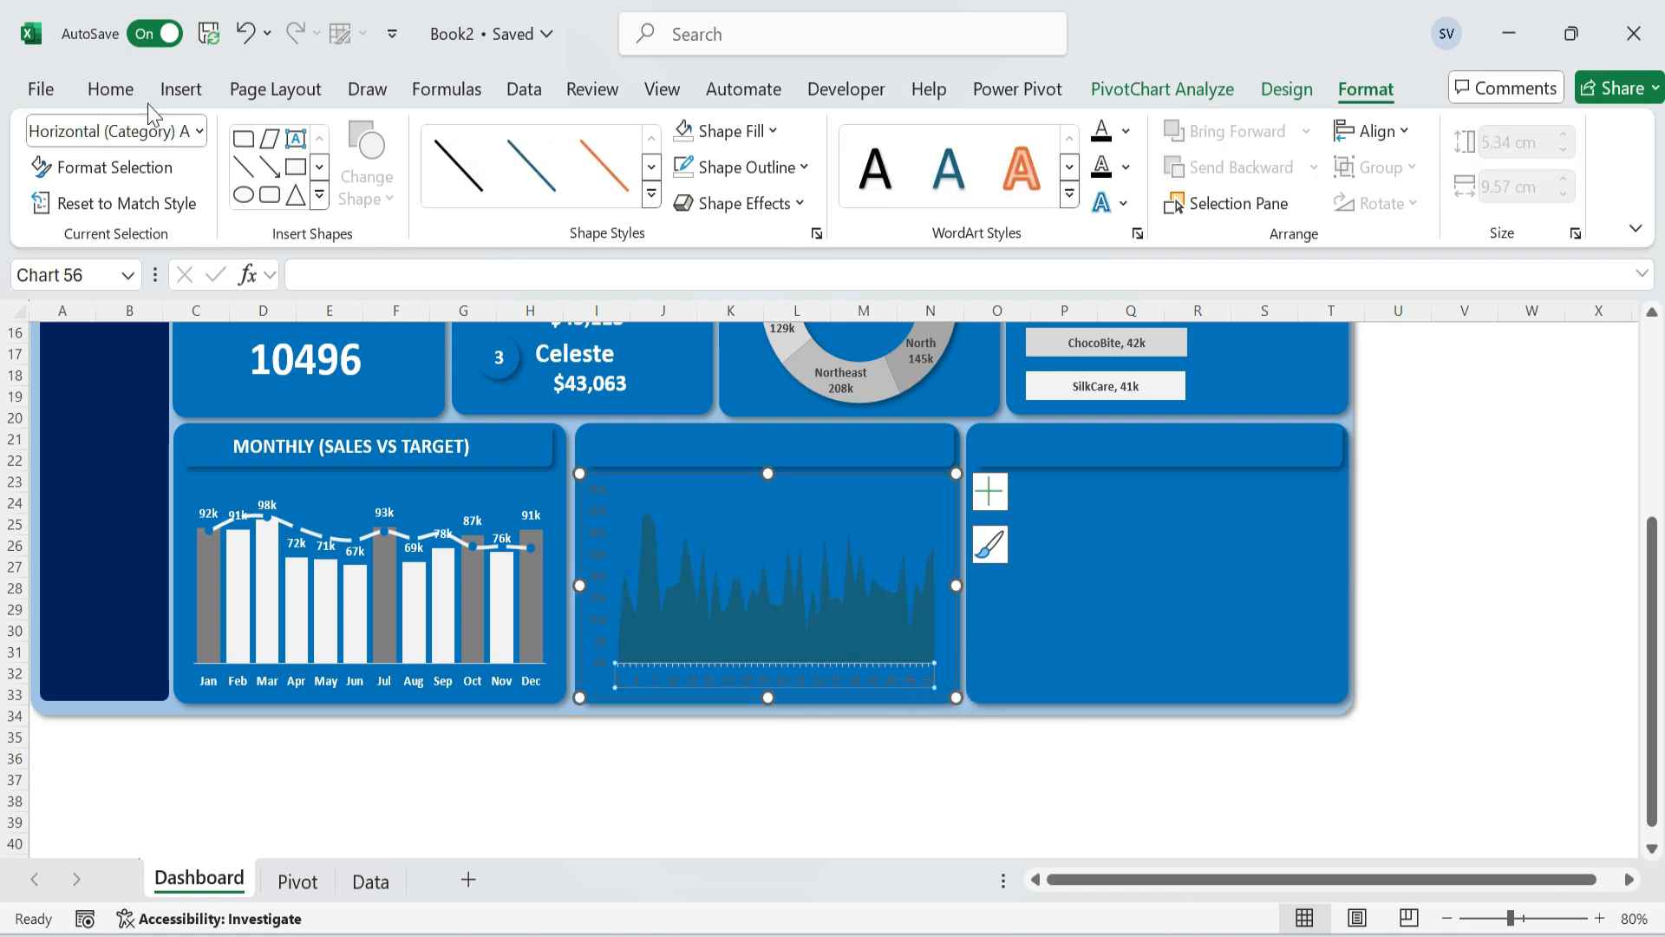
click(110, 88)
click(404, 186)
click(176, 197)
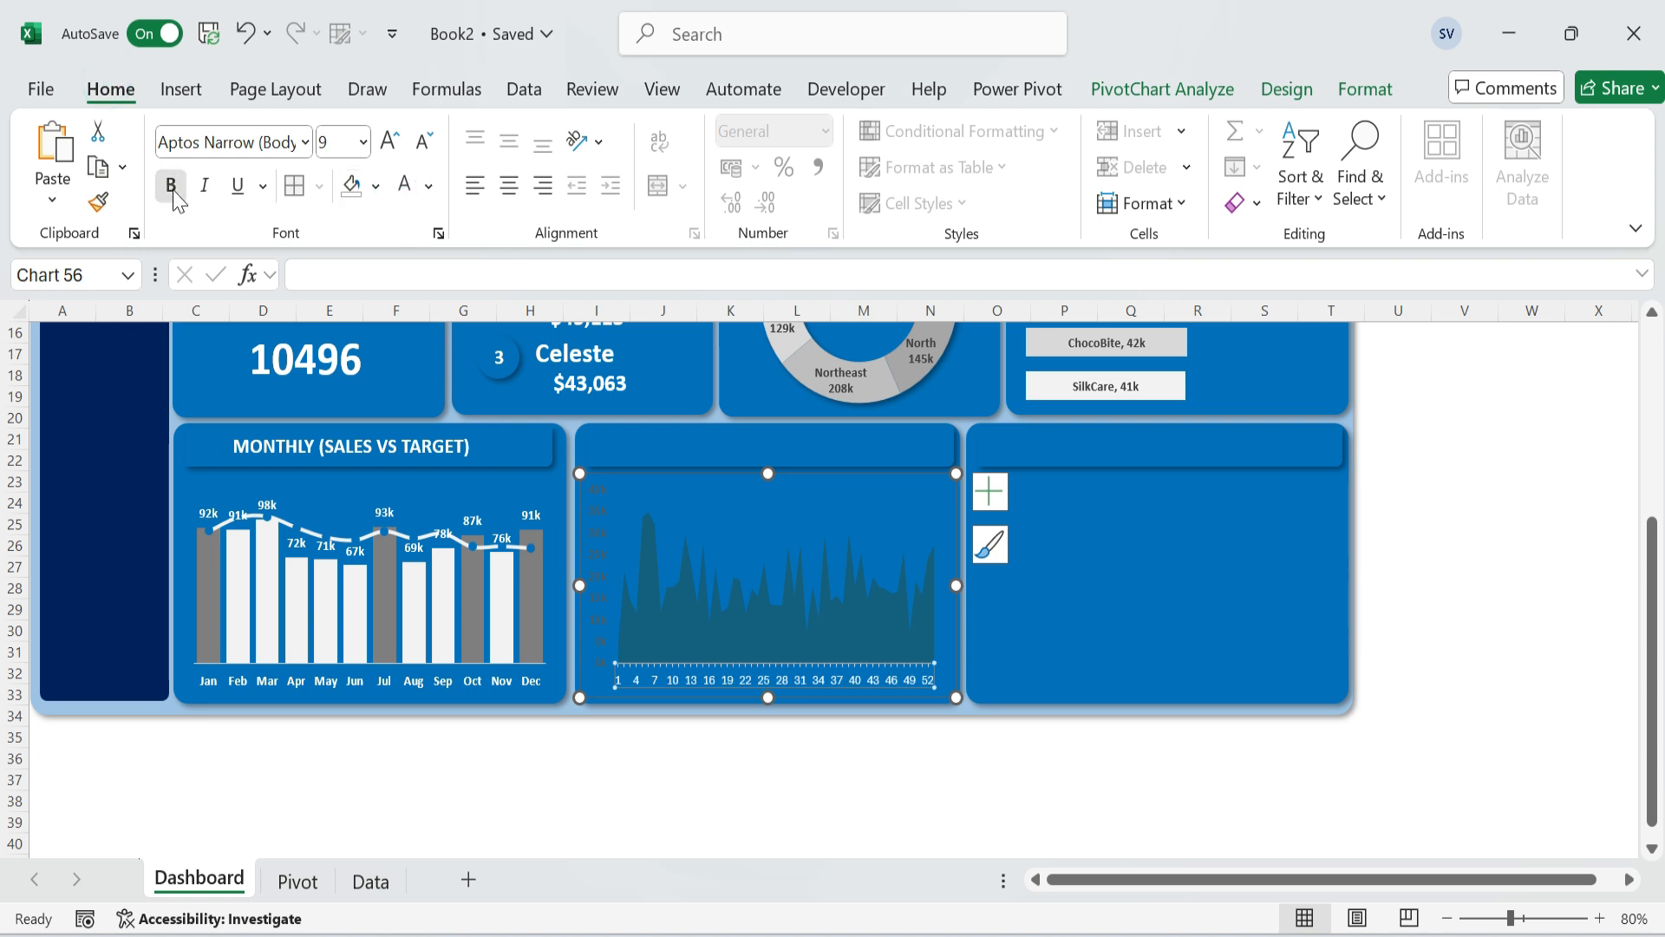
click(305, 141)
click(205, 338)
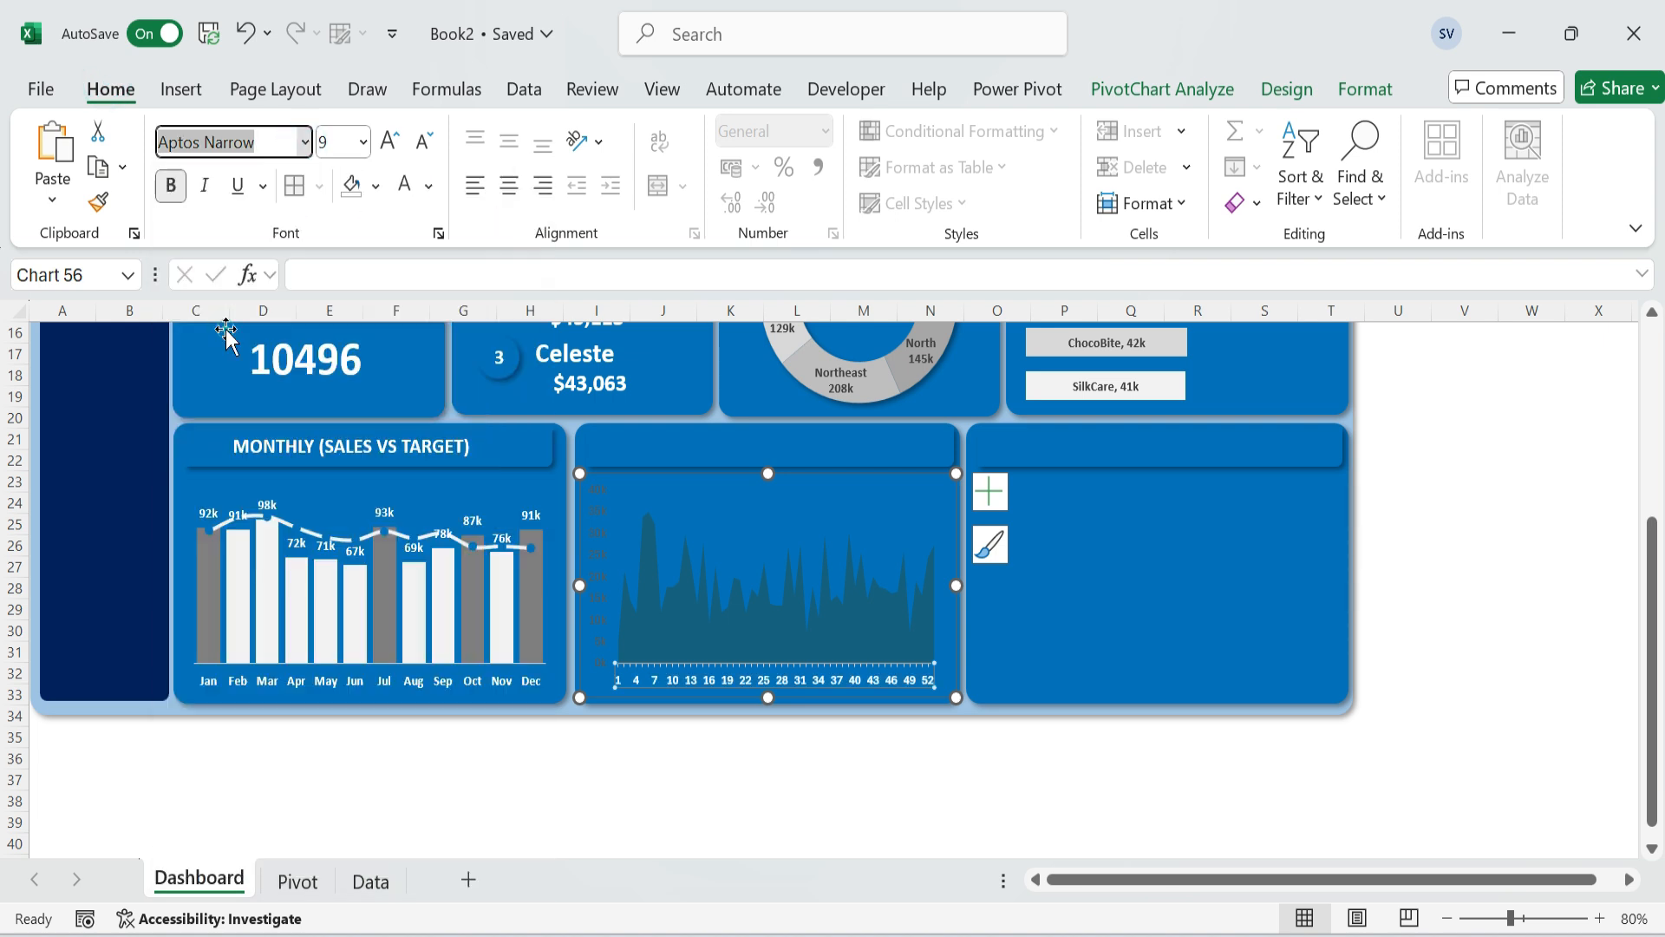
Format the weekly chart's vertical axis labels in bold white Calibri, size 9.
click(598, 509)
click(302, 142)
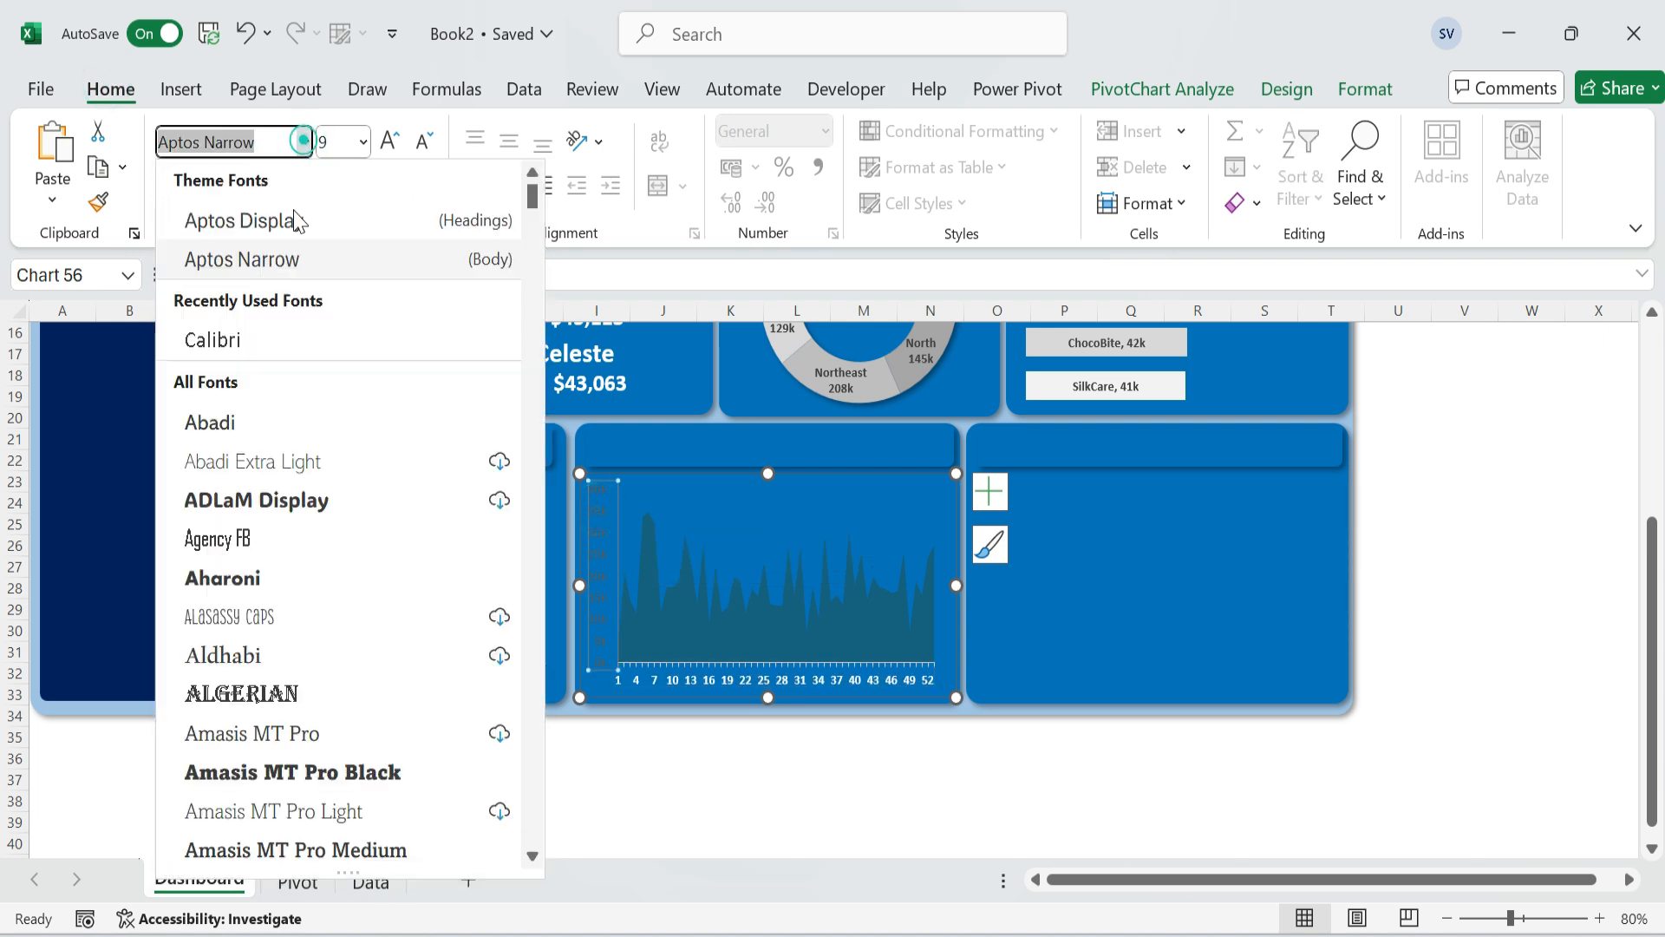
click(213, 338)
click(390, 141)
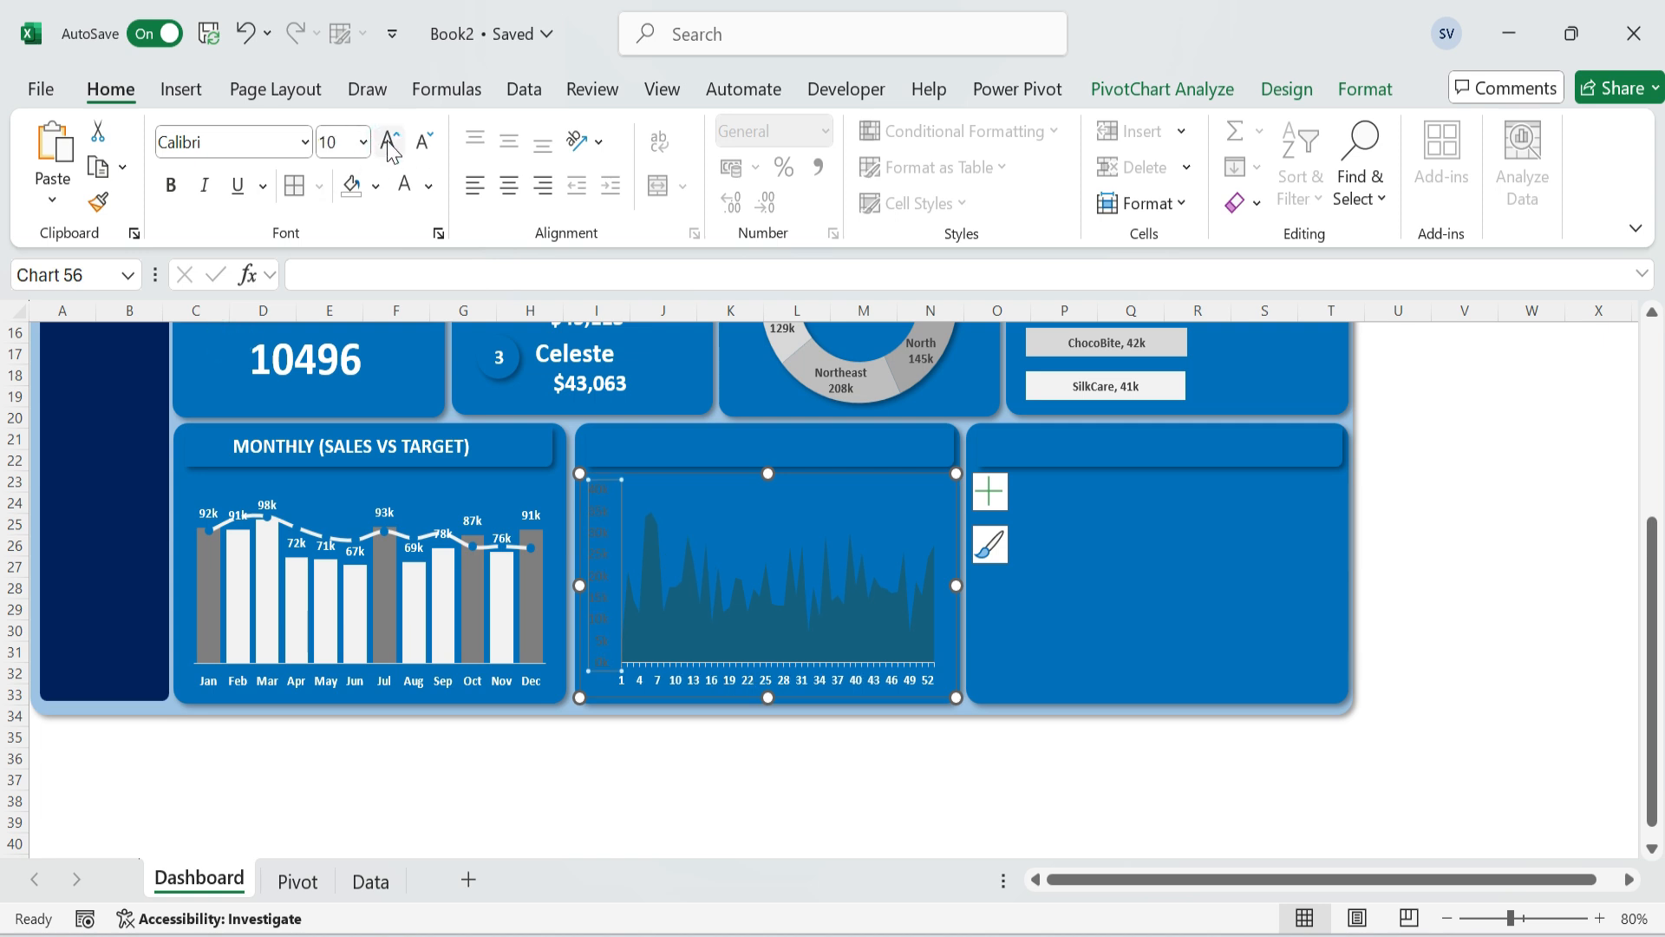
click(425, 152)
click(171, 185)
click(929, 743)
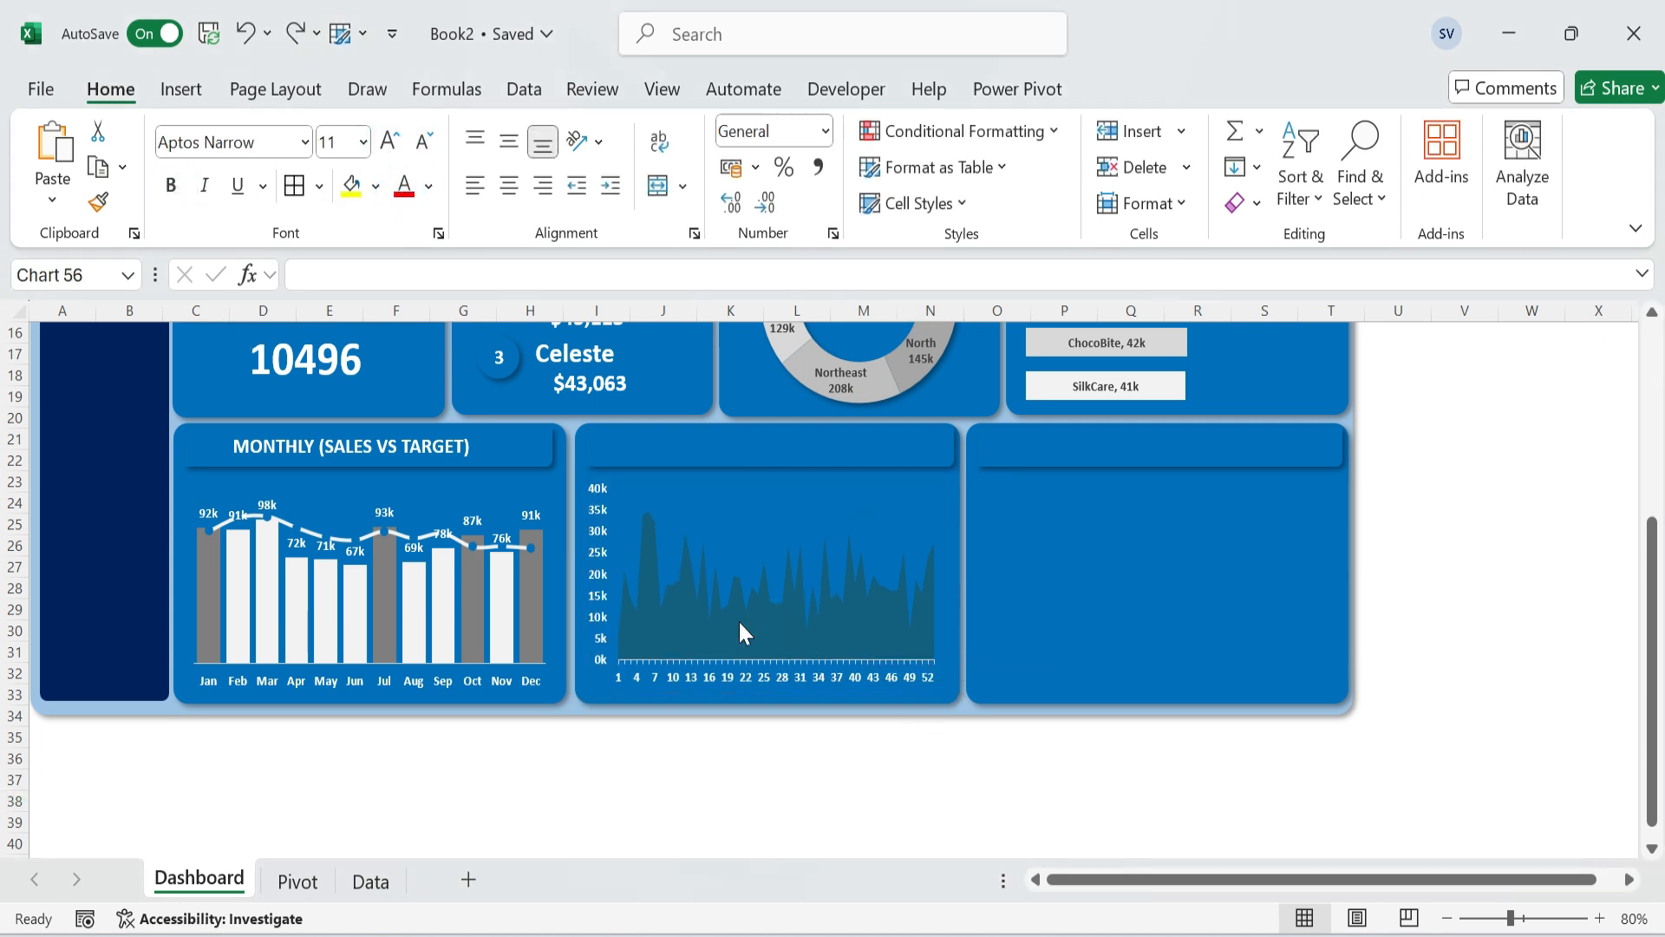
Apply a linear gradient fill to the weekly sales area series.
click(739, 623)
double_click(764, 628)
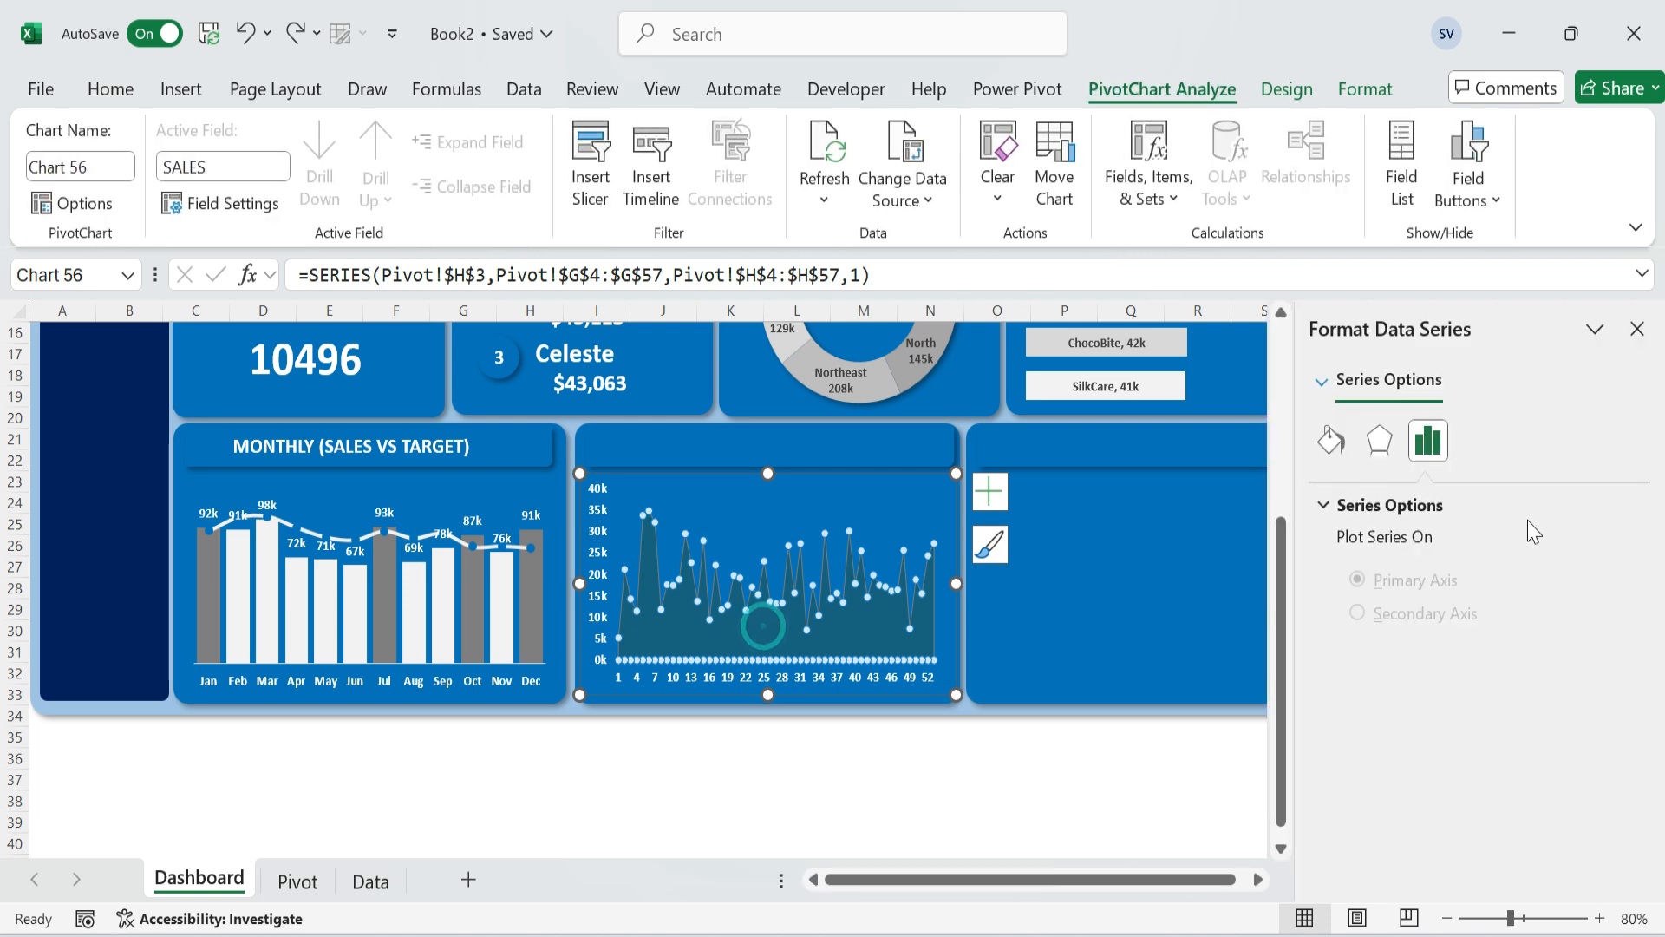
click(1317, 447)
click(1345, 615)
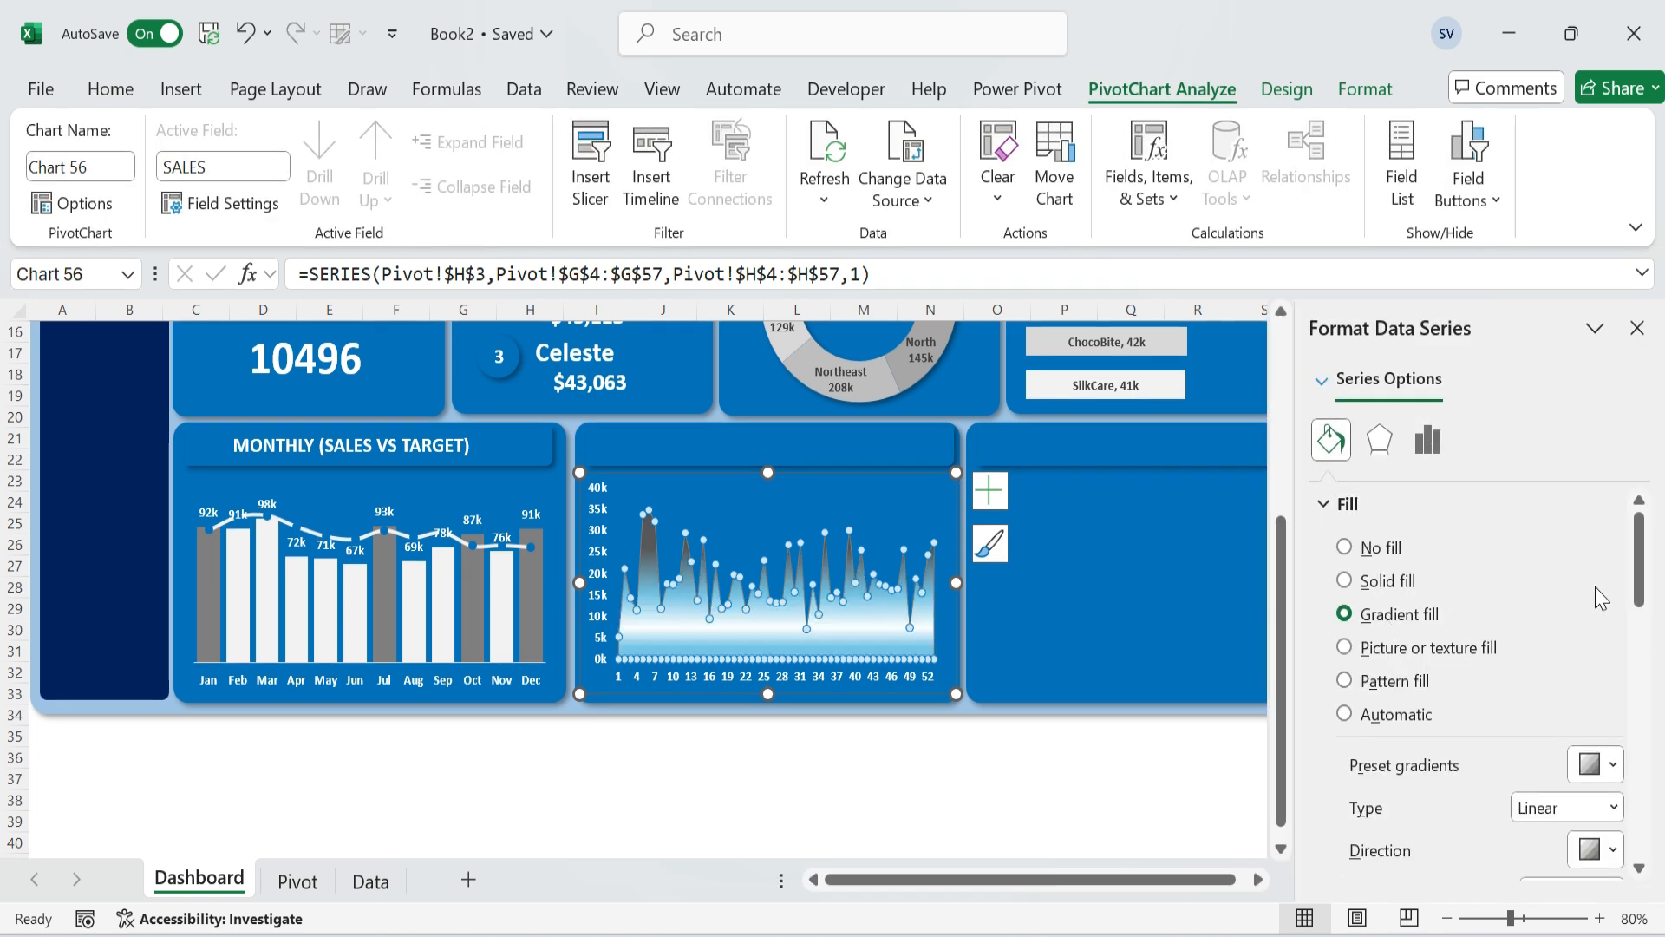
drag(1644, 566, 1638, 603)
Adjust the area series' gradient stops to dark gray, white and dark gray, replacing the light blue, and close the formatting settings.
click(1512, 810)
click(1595, 855)
click(1466, 551)
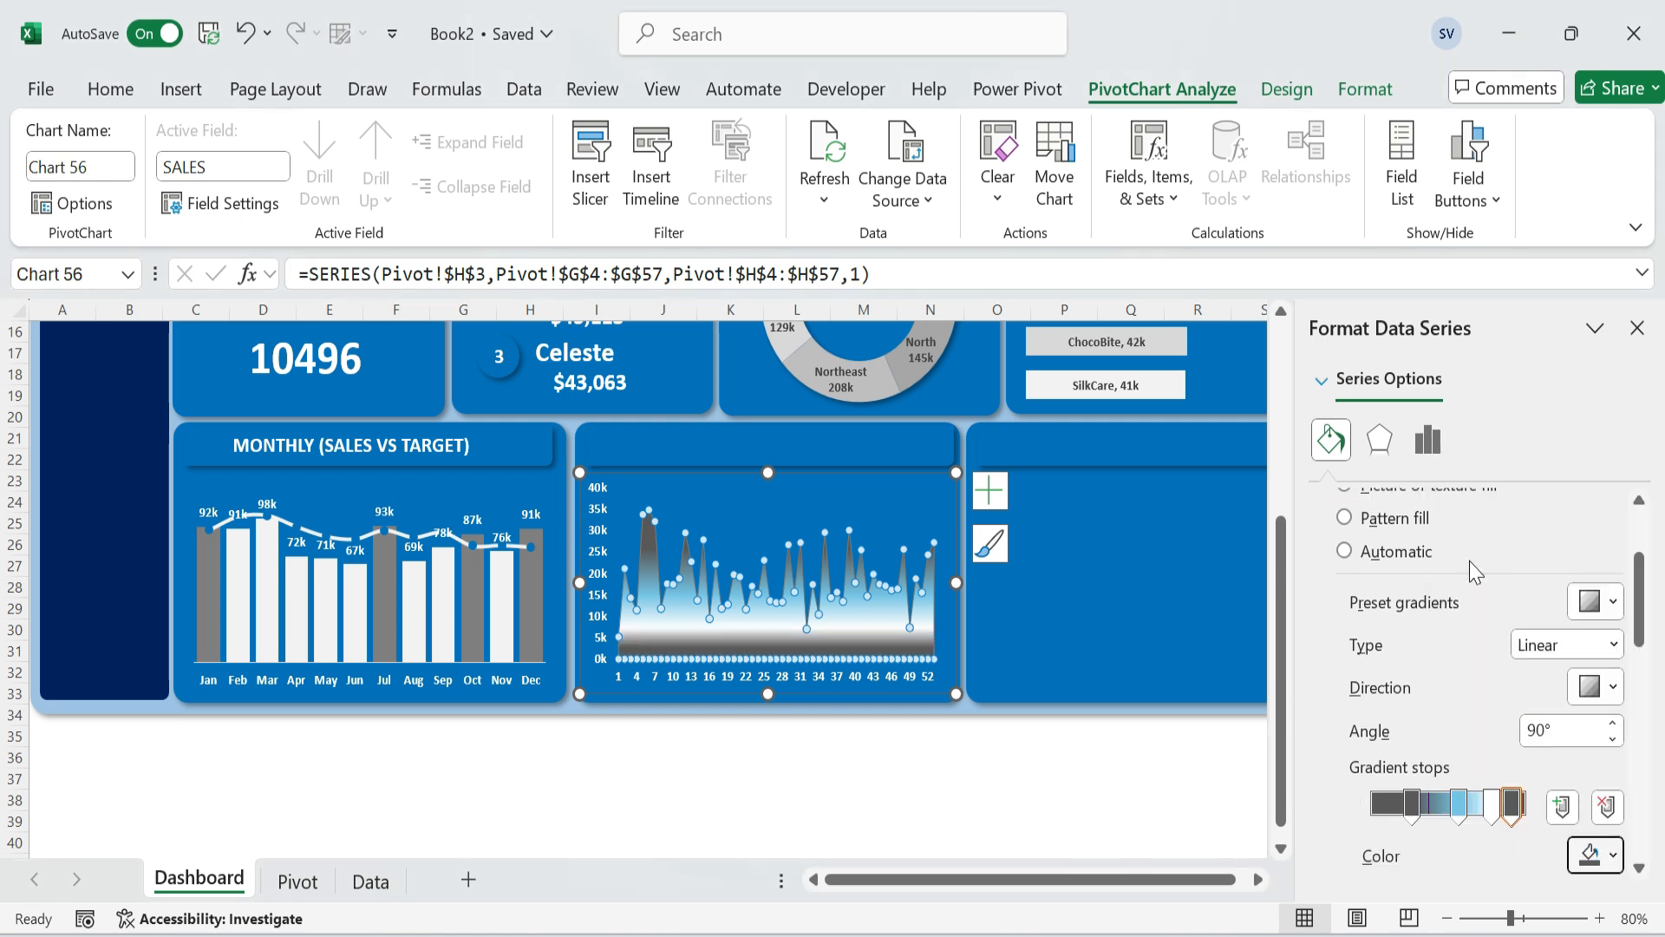
click(1492, 813)
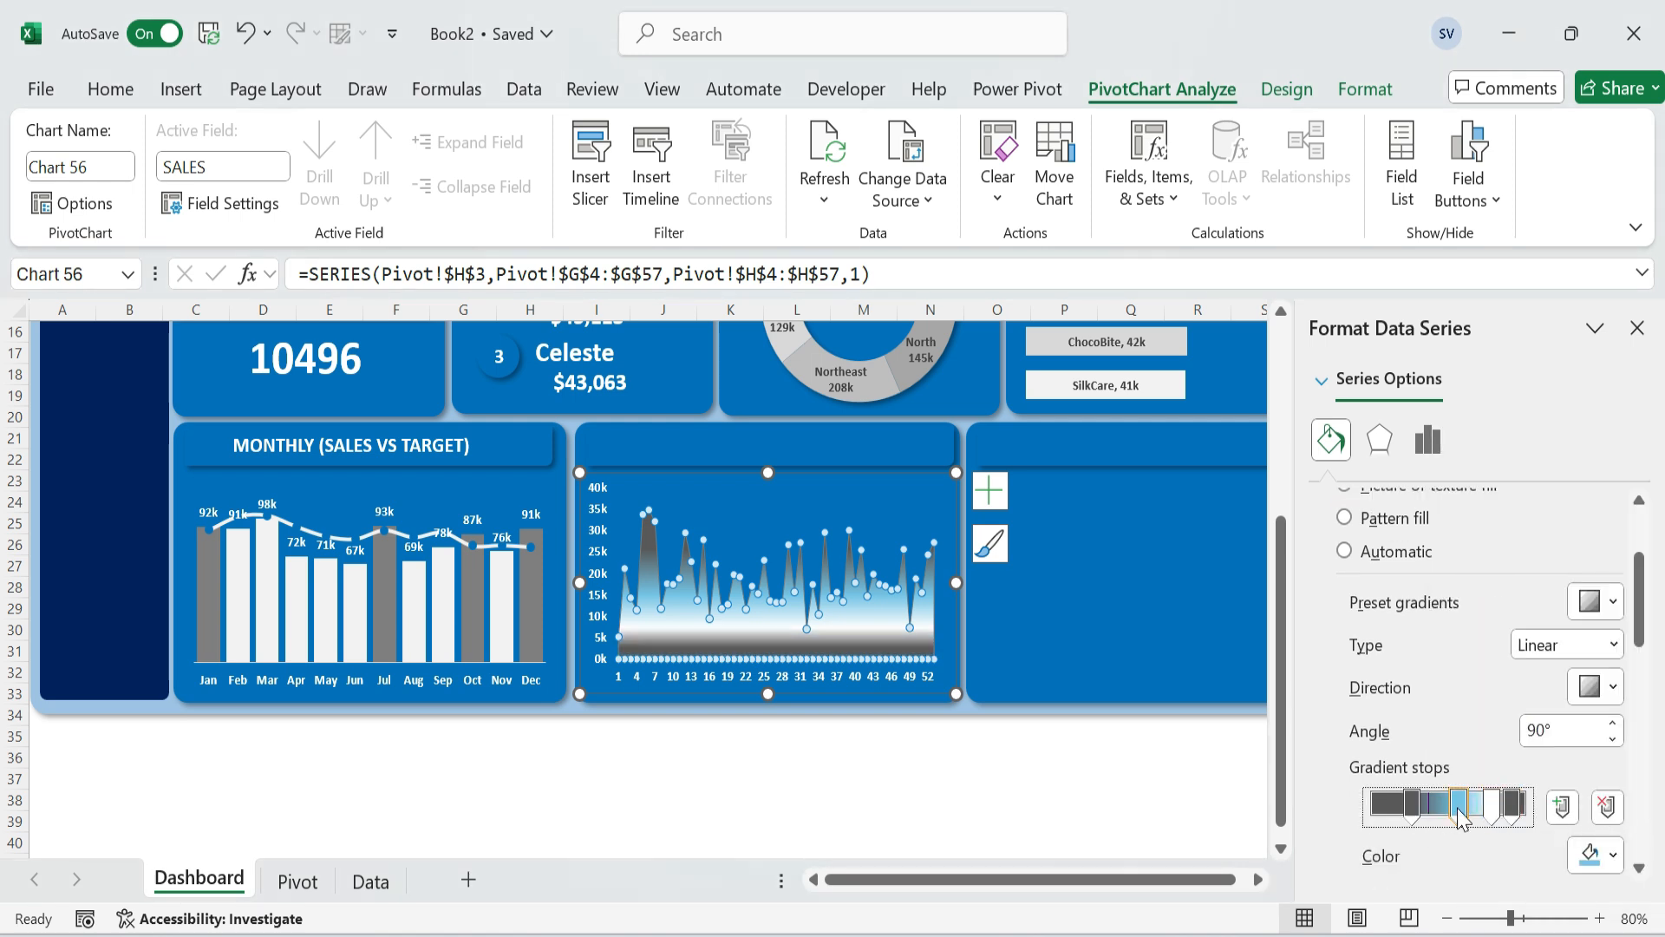
drag(1486, 817, 1460, 822)
drag(1639, 630, 1635, 520)
click(893, 792)
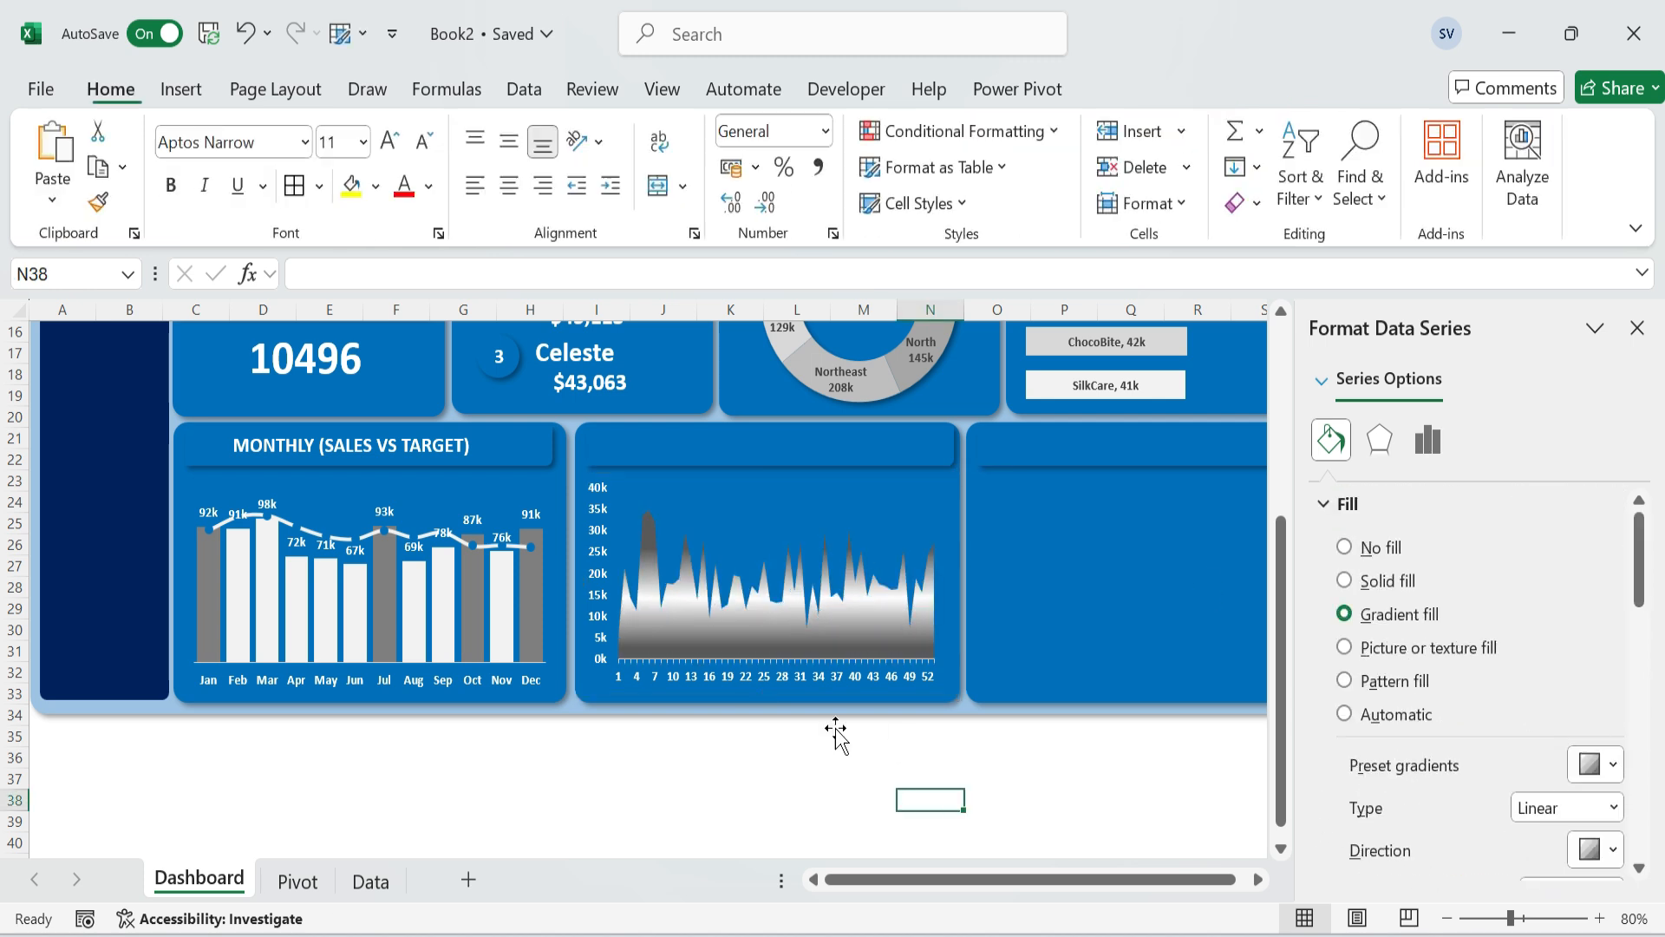
click(1636, 328)
Copy the monthly title text box onto the weekly card's header and change its text to "WEEKLY SALES".
click(457, 465)
key(ctrl+c)
click(698, 451)
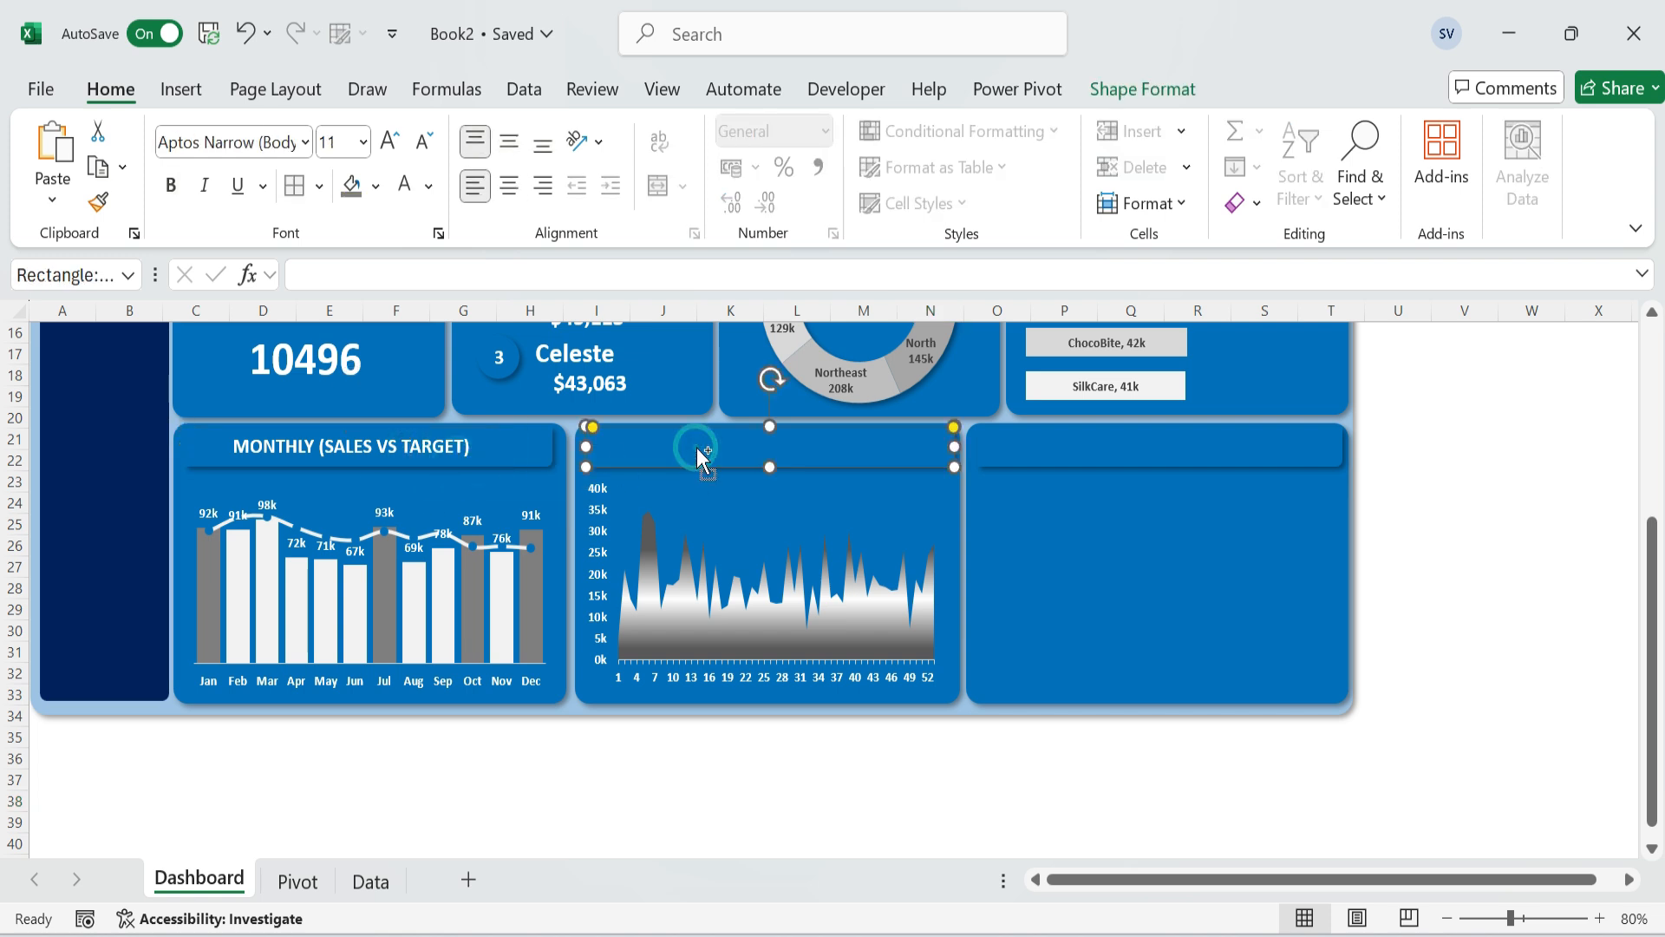
key(ctrl+v)
text(W)
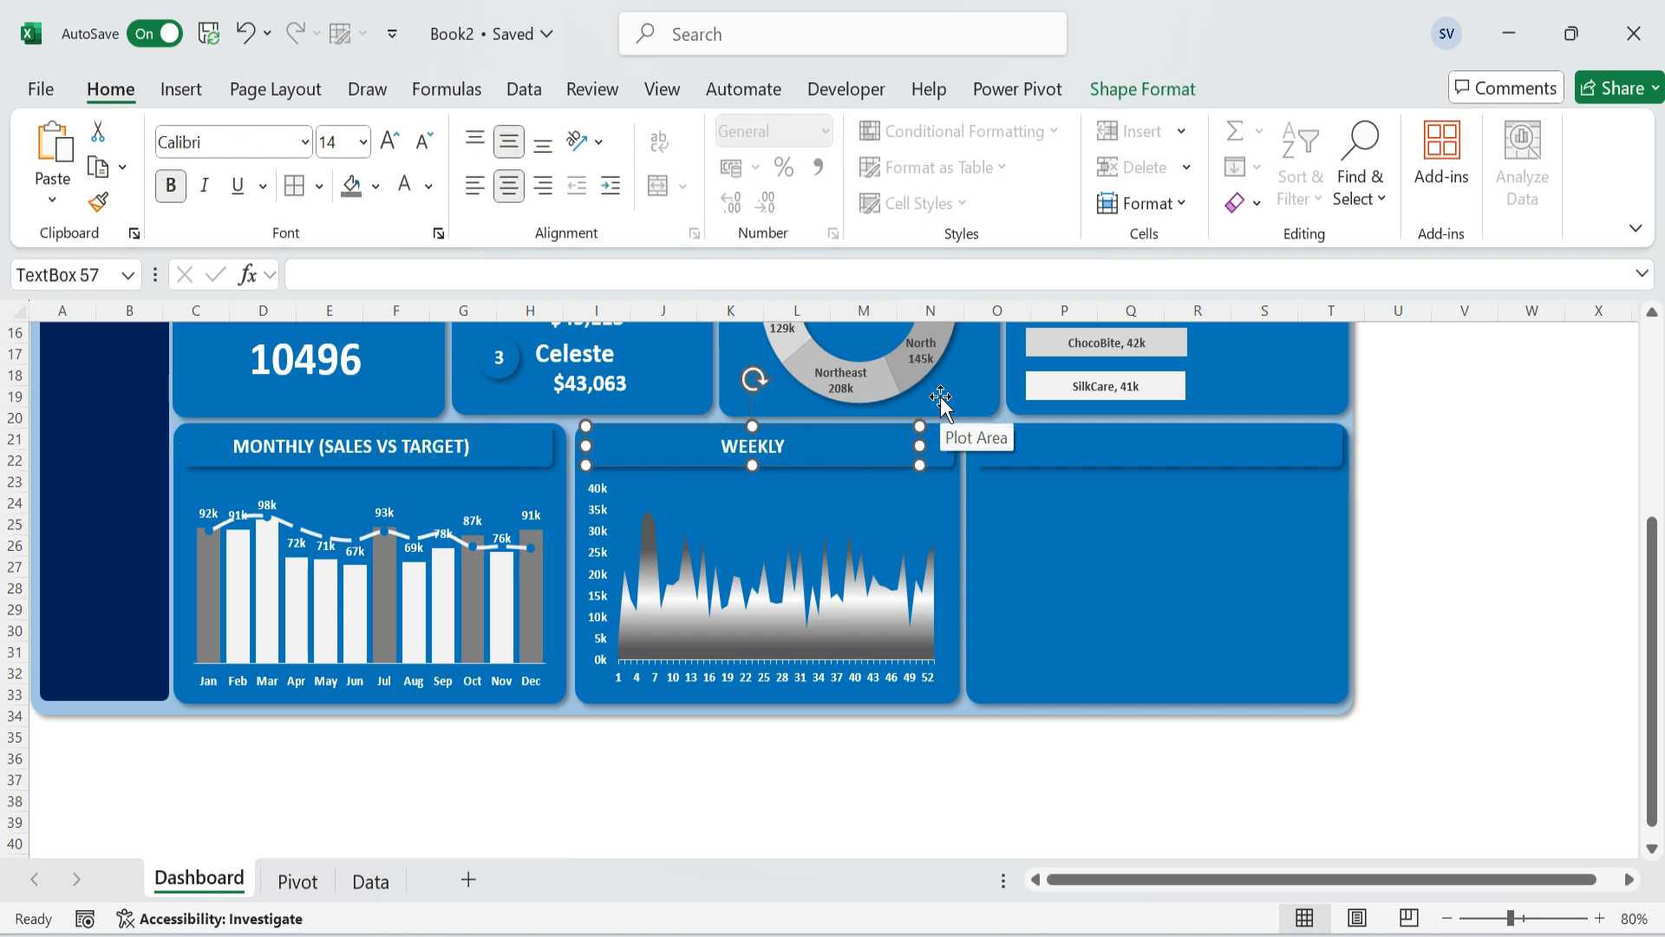
Enlarge the weekly chart's plot area so it fills the card below the header.
click(833, 523)
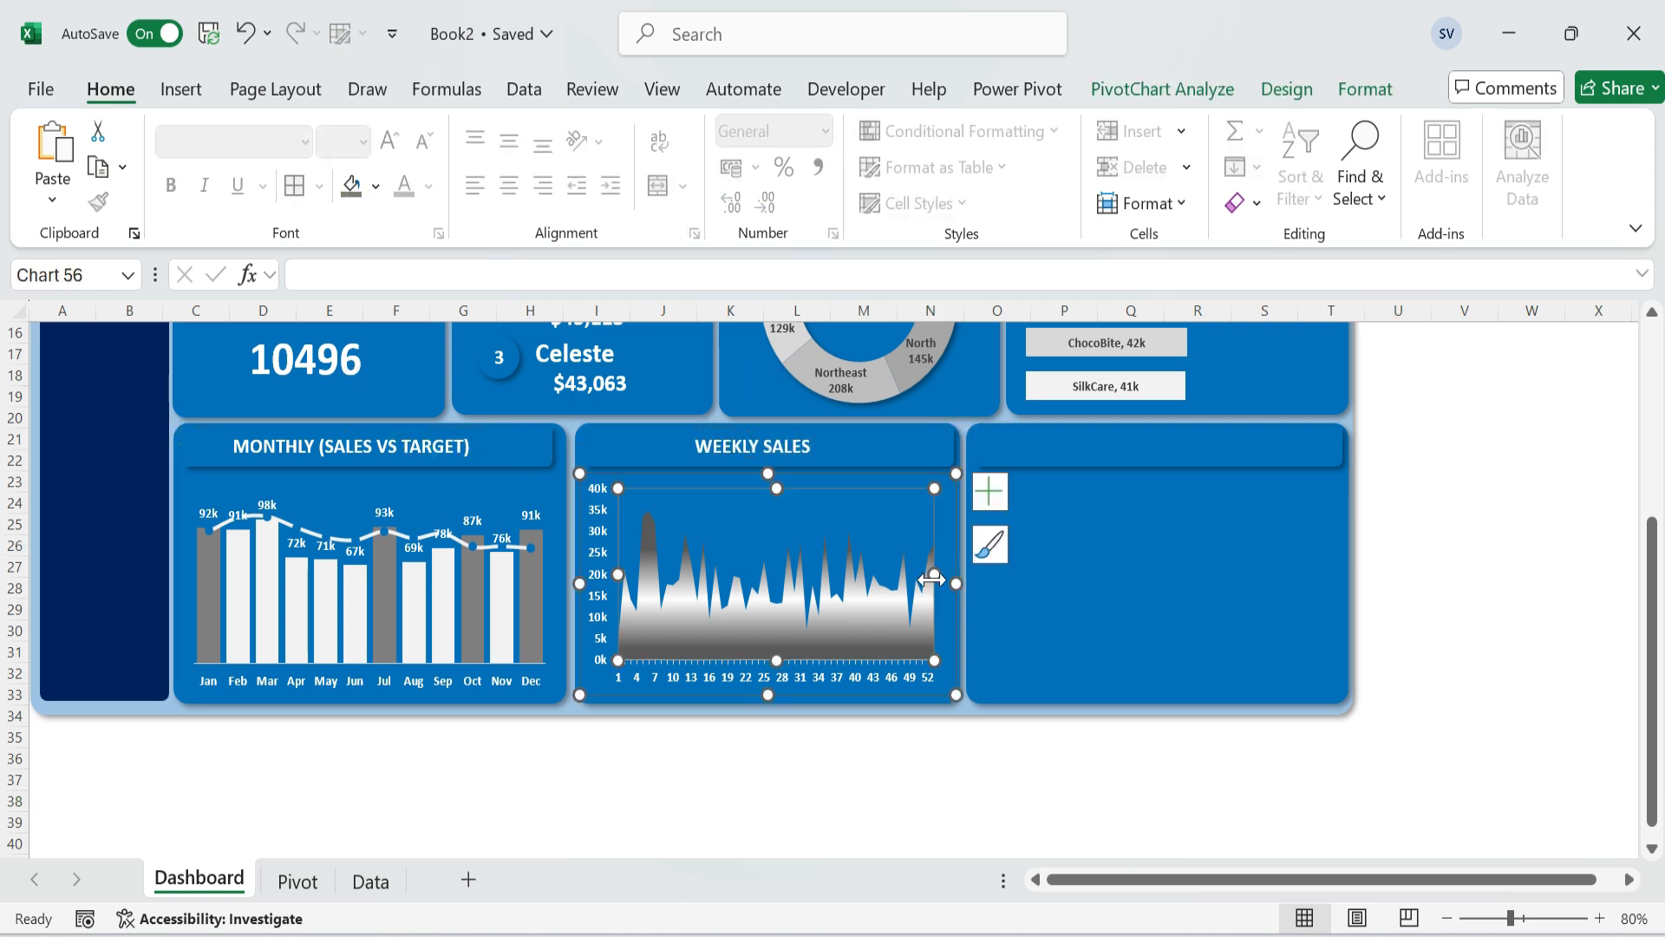
drag(934, 574, 942, 575)
click(804, 517)
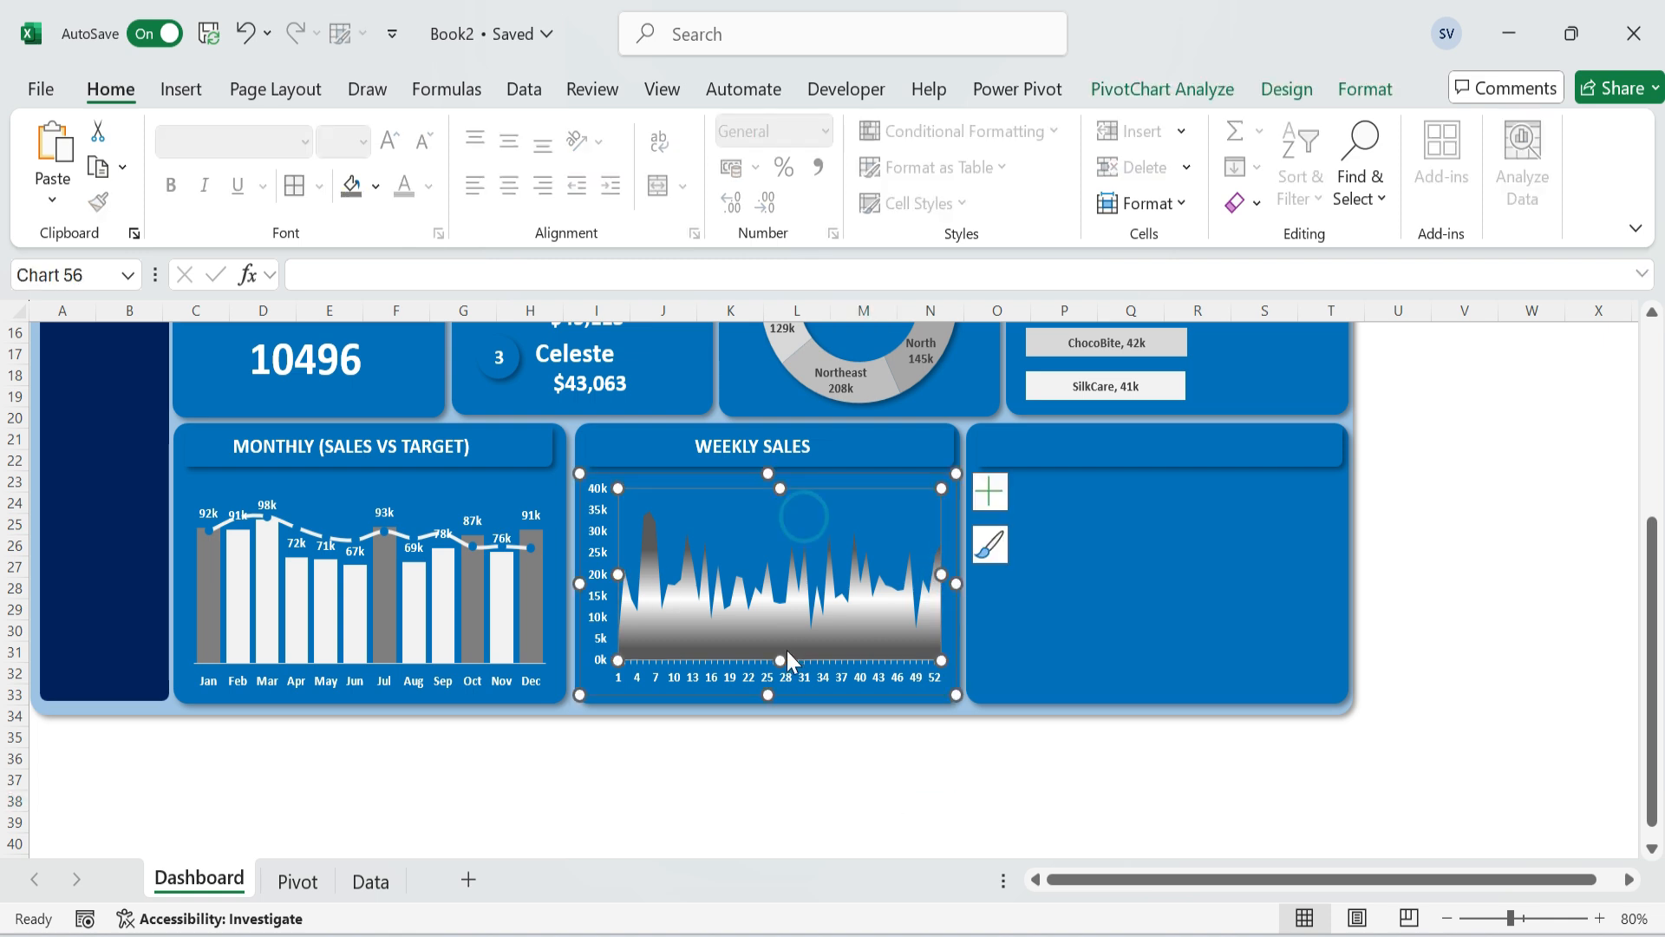
drag(768, 694, 767, 698)
click(781, 505)
drag(780, 488, 780, 474)
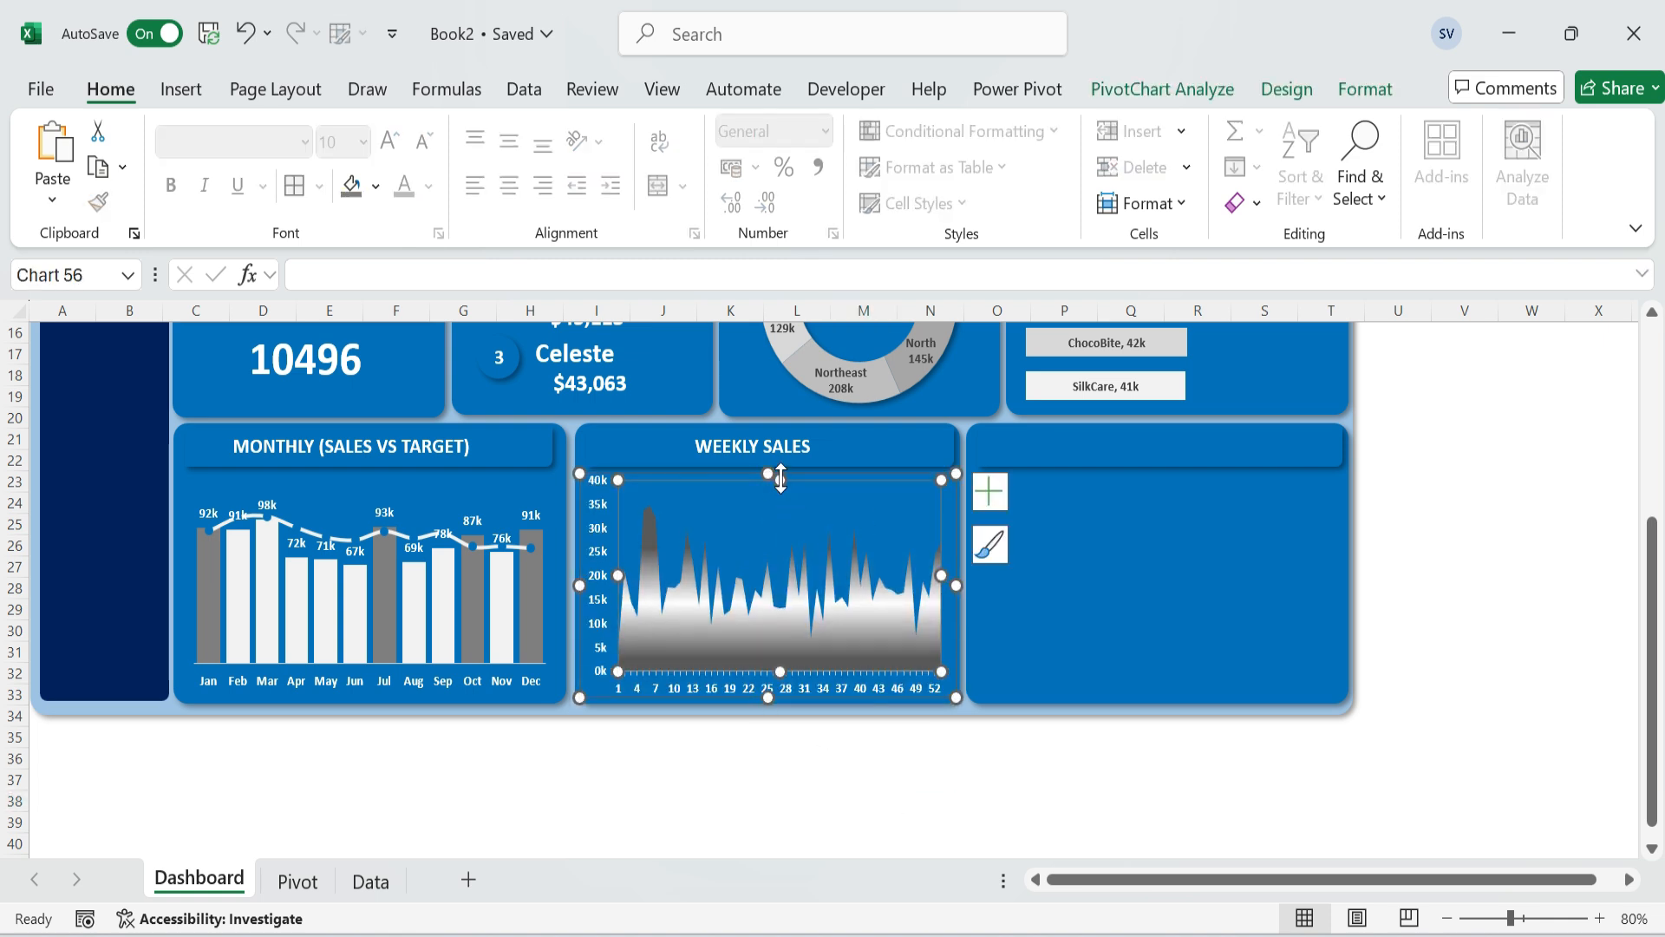
drag(942, 575, 969, 582)
click(1464, 333)
scroll(1464, 332, up, 1)
Insert a filled map chart from the copied sales-by-country table starting at S21 on the Pivot sheet.
click(298, 882)
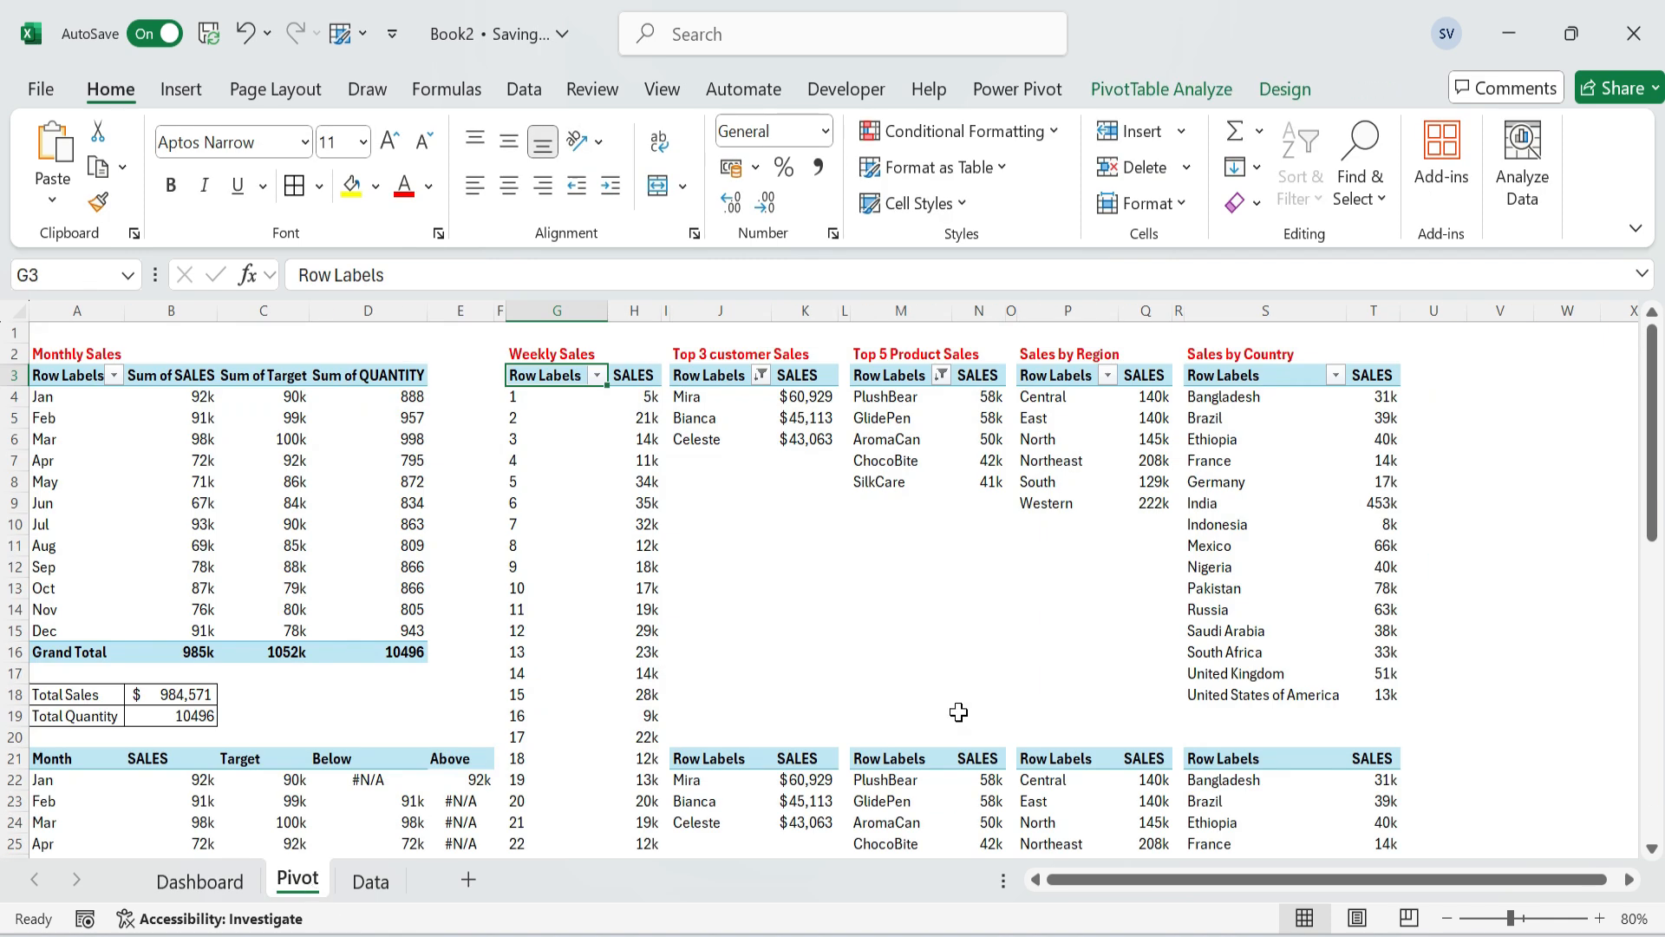
scroll(1232, 614, down, 2)
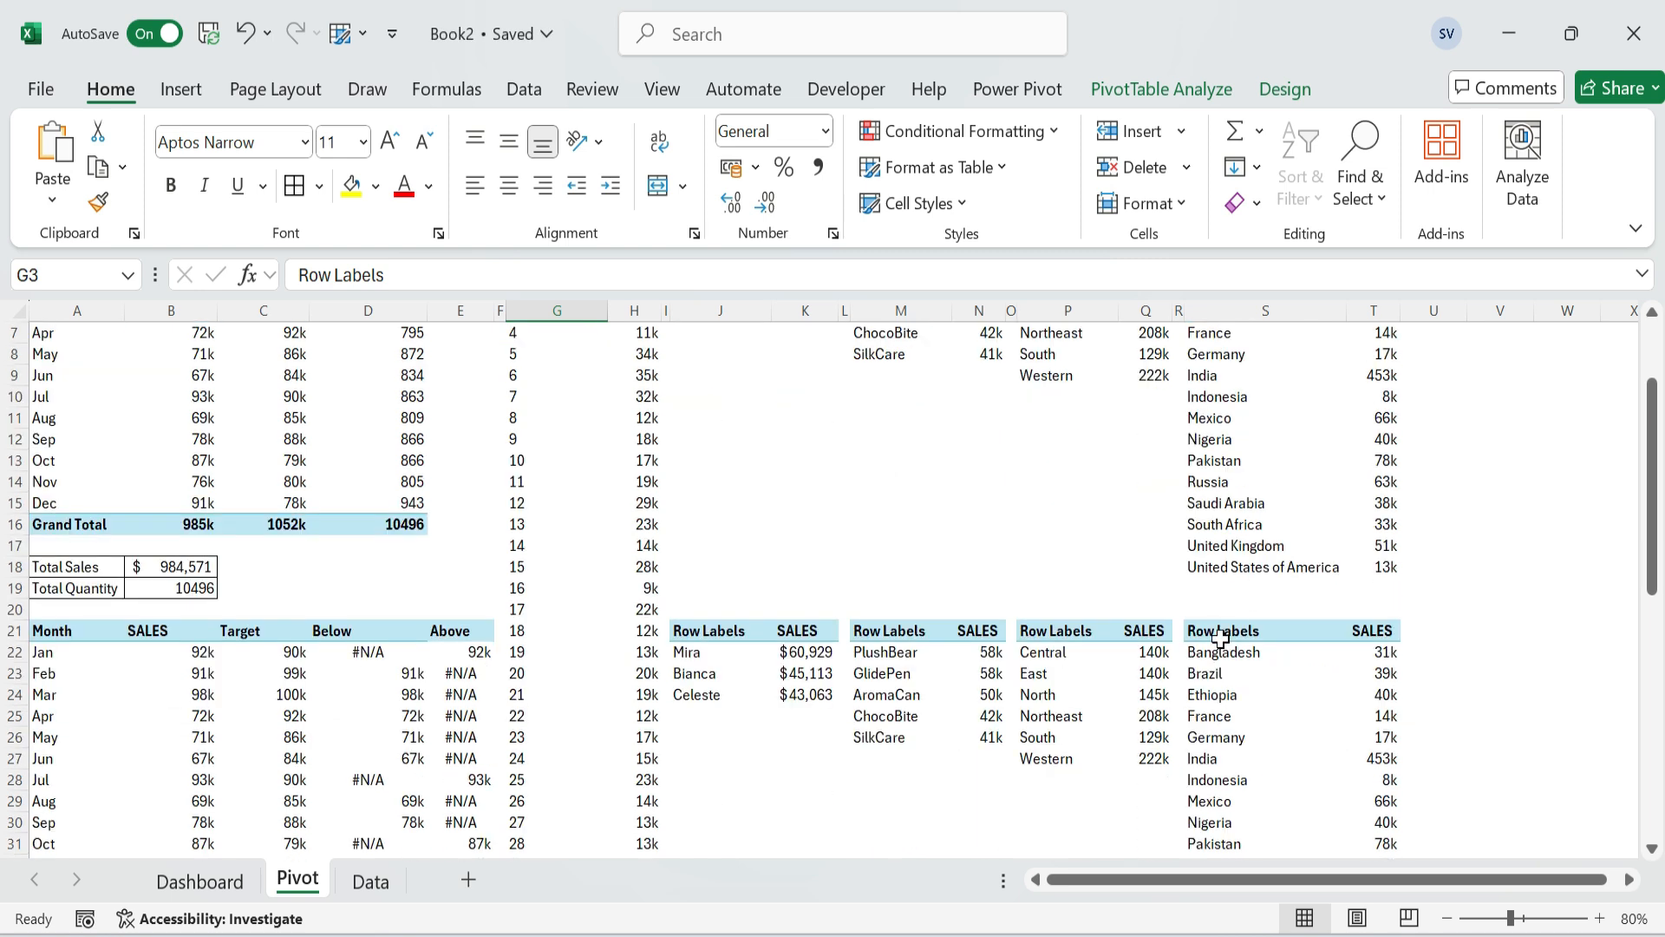
click(1223, 633)
key(shift+Right)
key(ctrl+shift+Down)
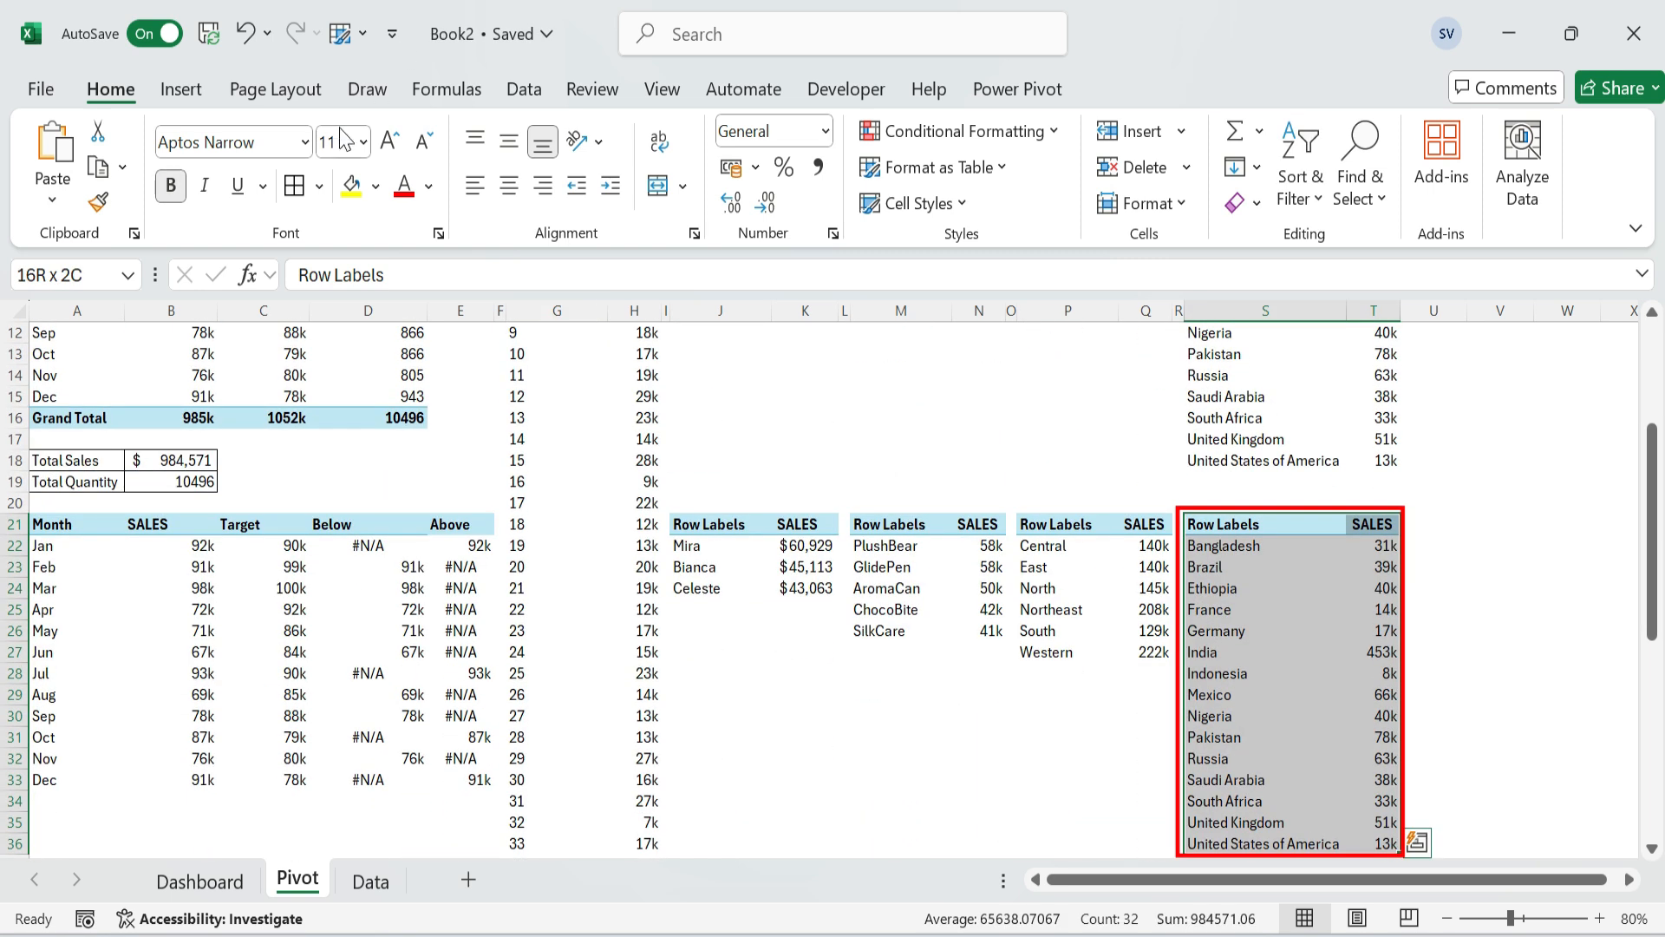
click(181, 89)
click(585, 185)
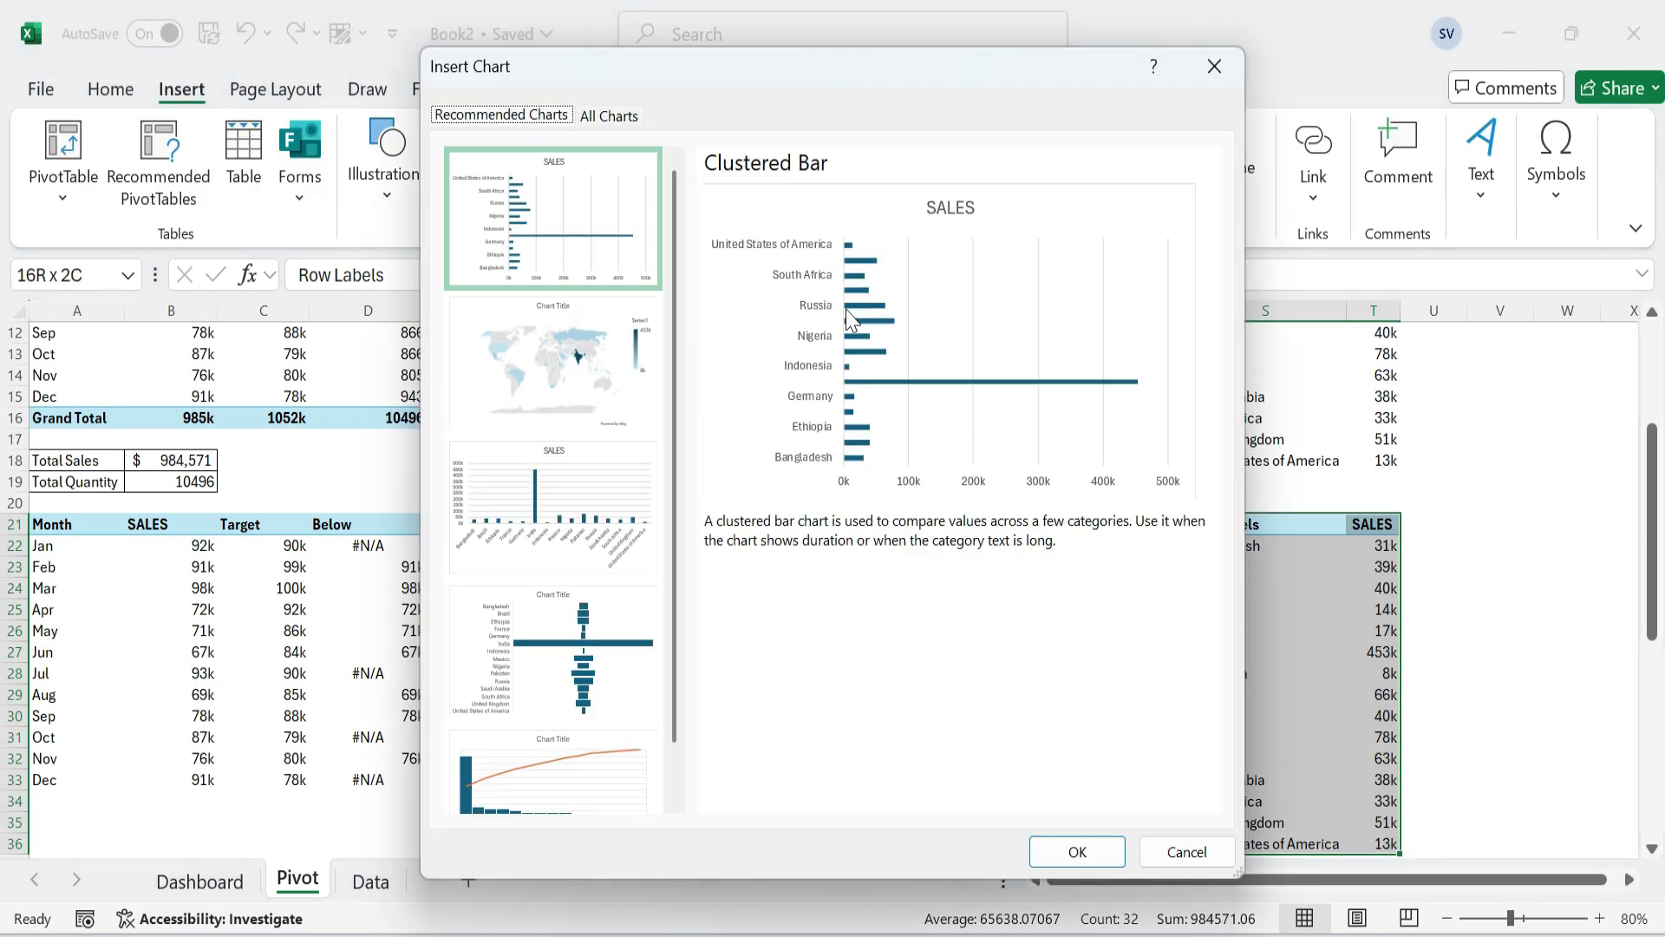
click(563, 361)
click(1073, 852)
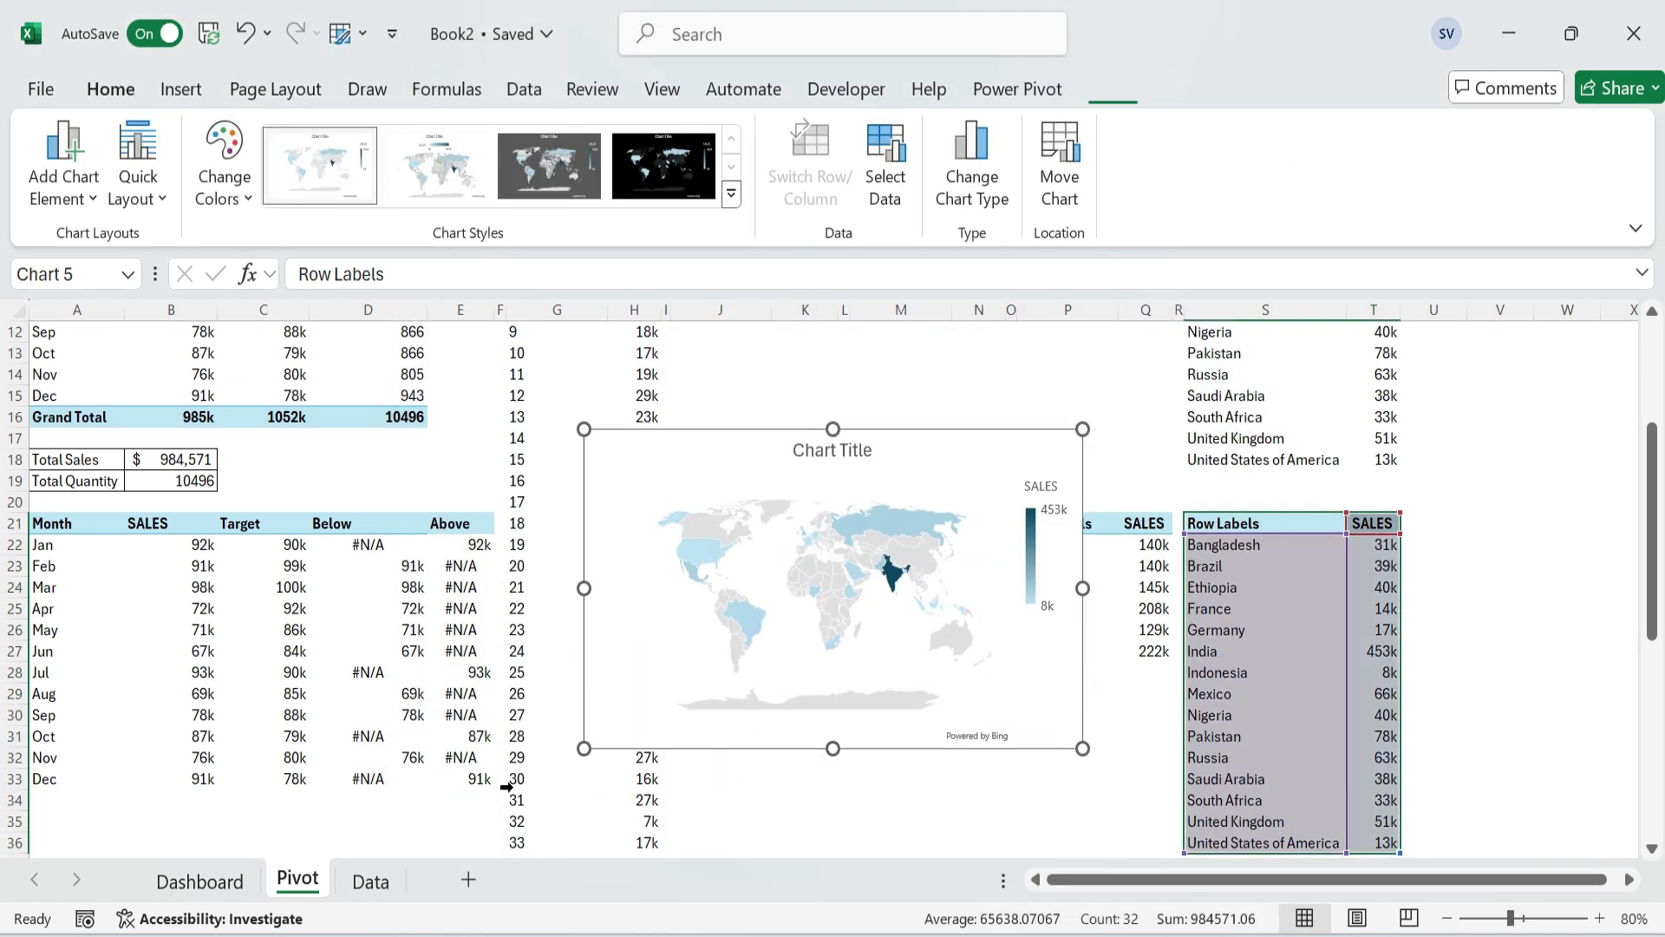
Cut the map chart and paste it onto the Dashboard sheet's empty card.
key(ctrl+x)
click(200, 881)
click(1138, 658)
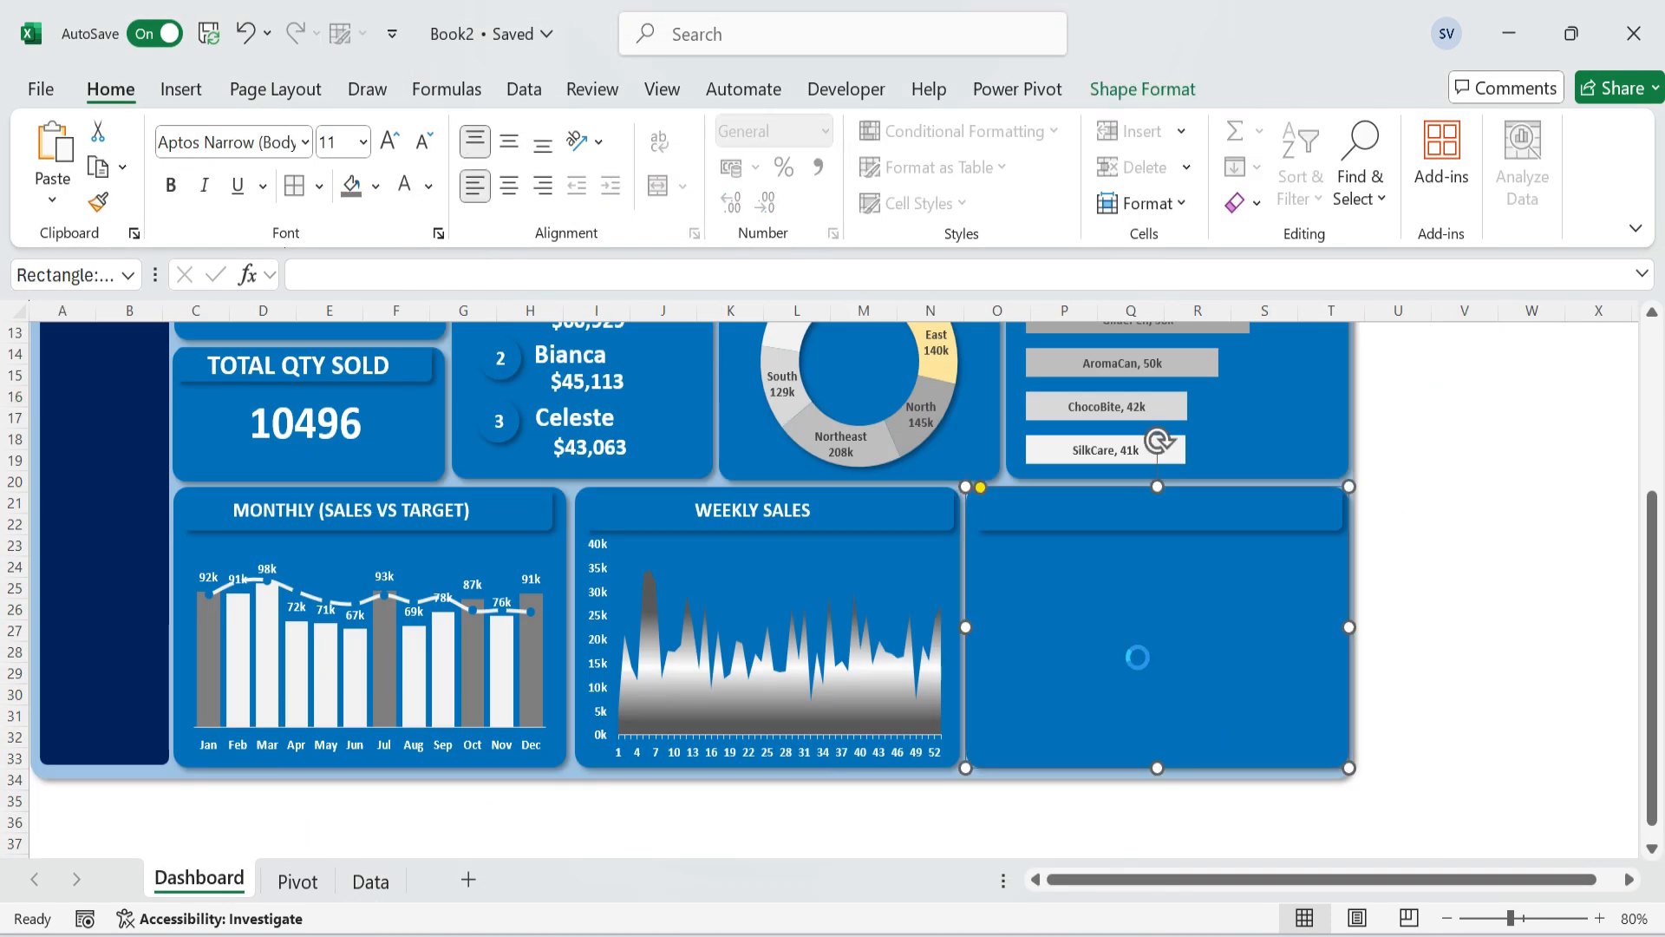
key(ctrl+v)
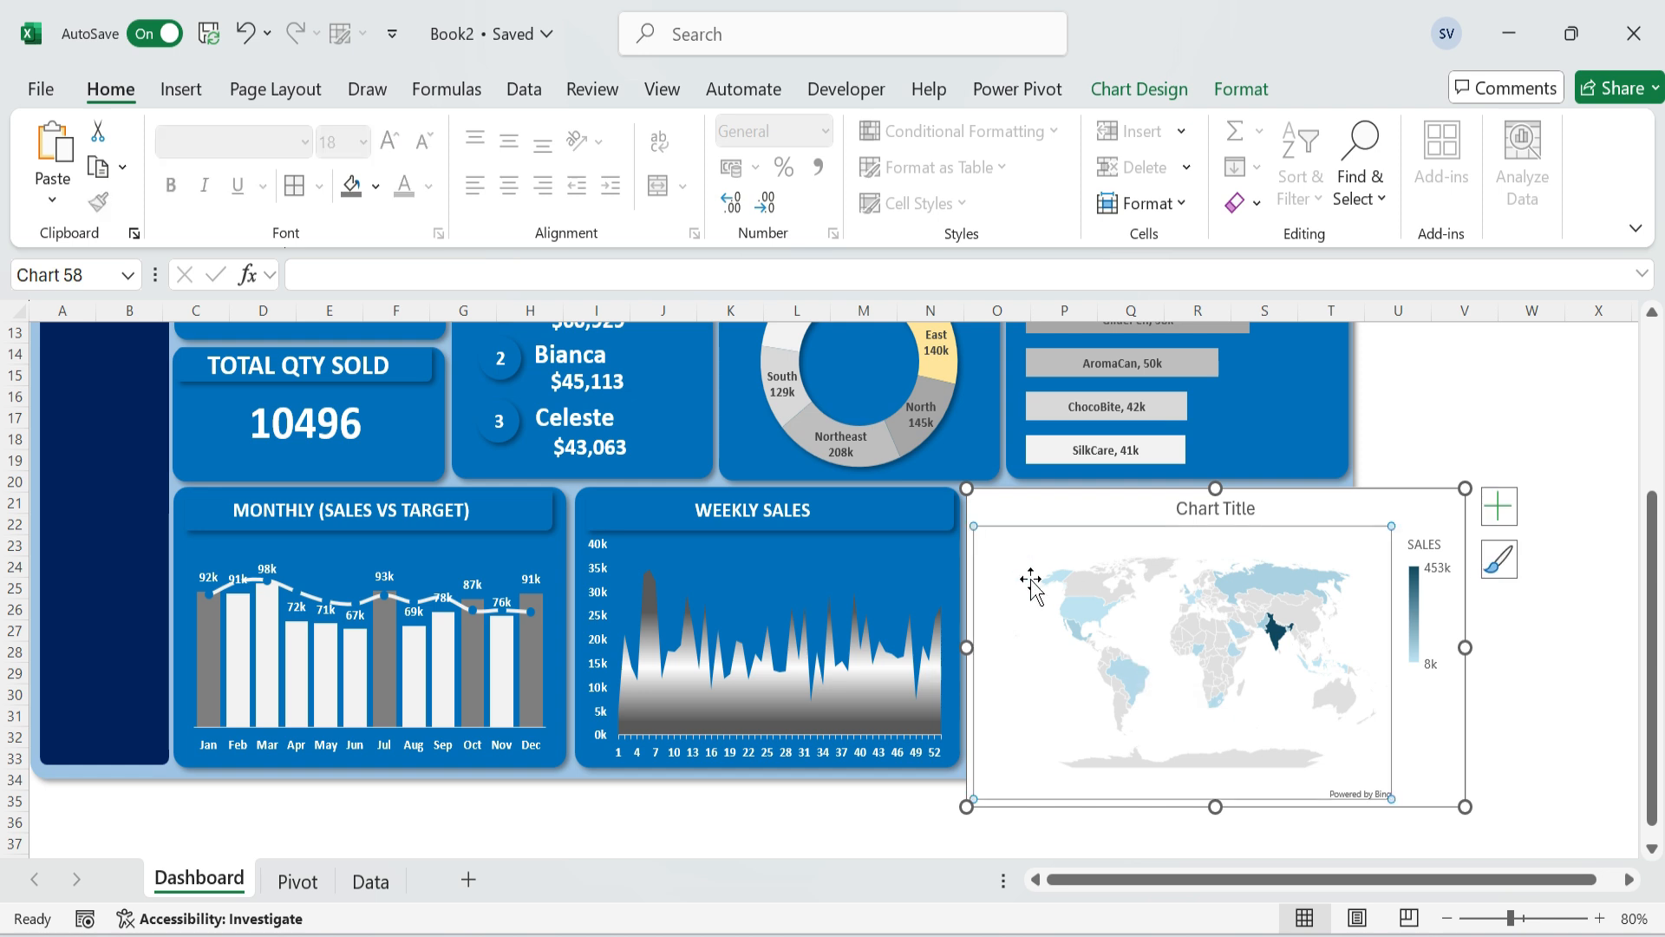
Position the map chart below the empty card's header and resize it to fit within the card.
drag(1262, 487, 1283, 517)
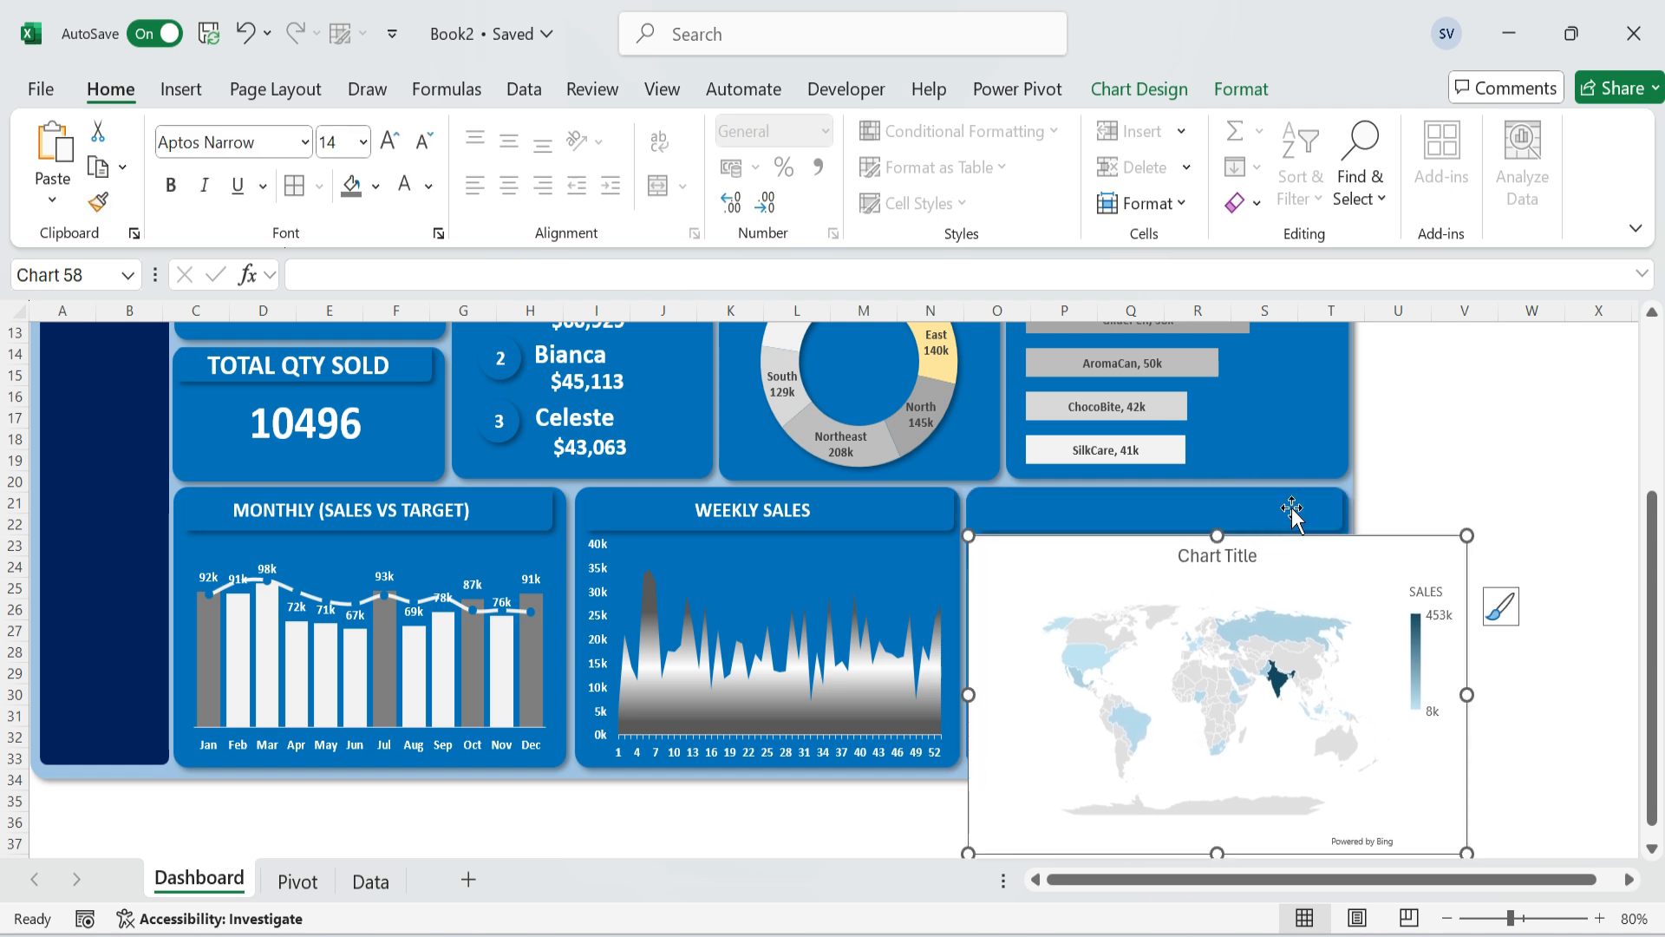
scroll(1215, 644, down, 2)
drag(1215, 644, 1215, 631)
scroll(1215, 624, up, 1)
drag(1466, 584, 1340, 589)
scroll(1339, 588, up, 1)
Remove the map chart's background fill and outline and apply the third chart style.
click(1241, 90)
click(1177, 89)
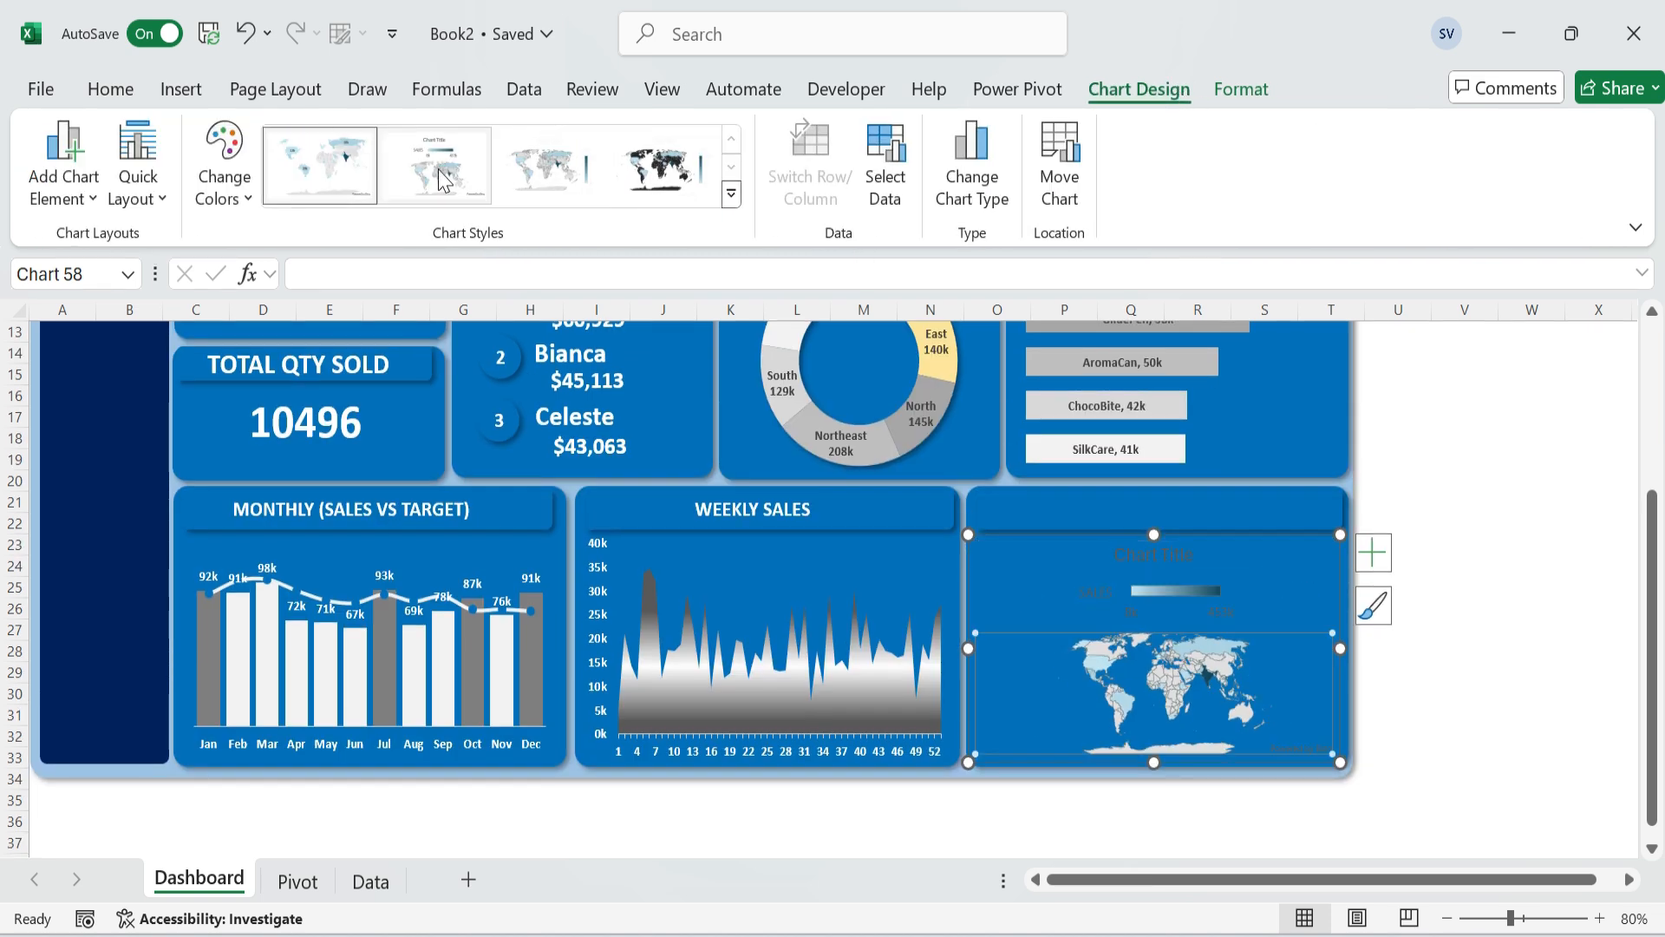
click(549, 166)
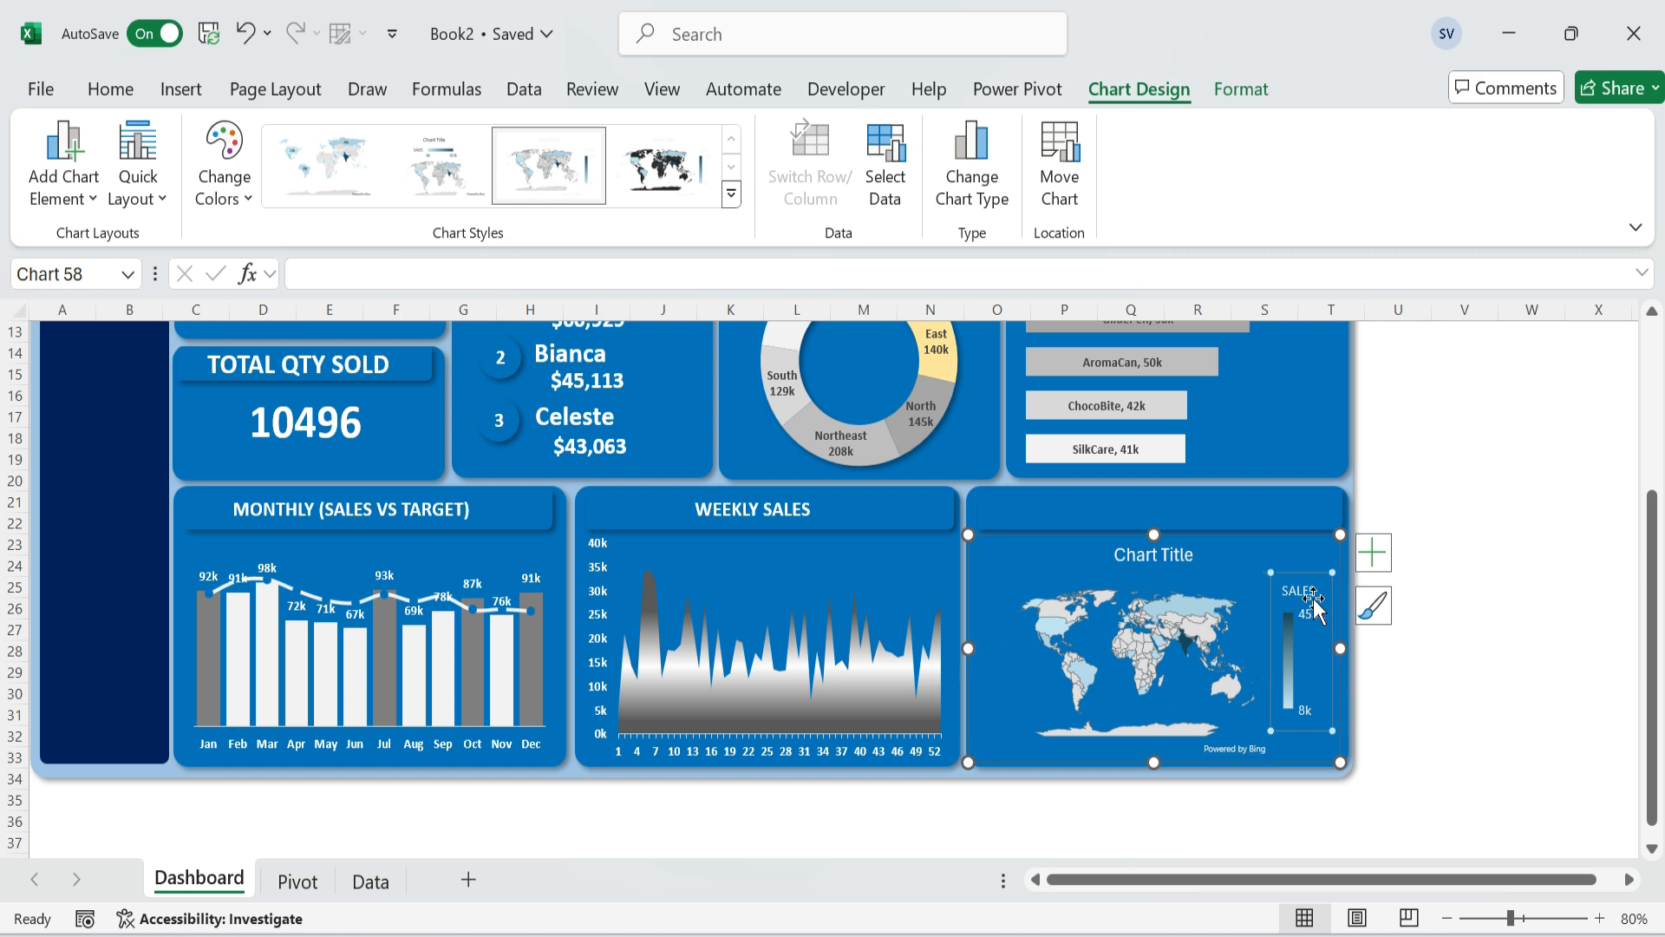
Delete the map chart's legend and chart title.
click(1313, 595)
key(Delete)
click(1169, 548)
key(Delete)
click(1476, 530)
Set the map's two-color sequential scale to light blue for the lowest value and medium blue for the highest value.
double_click(1223, 617)
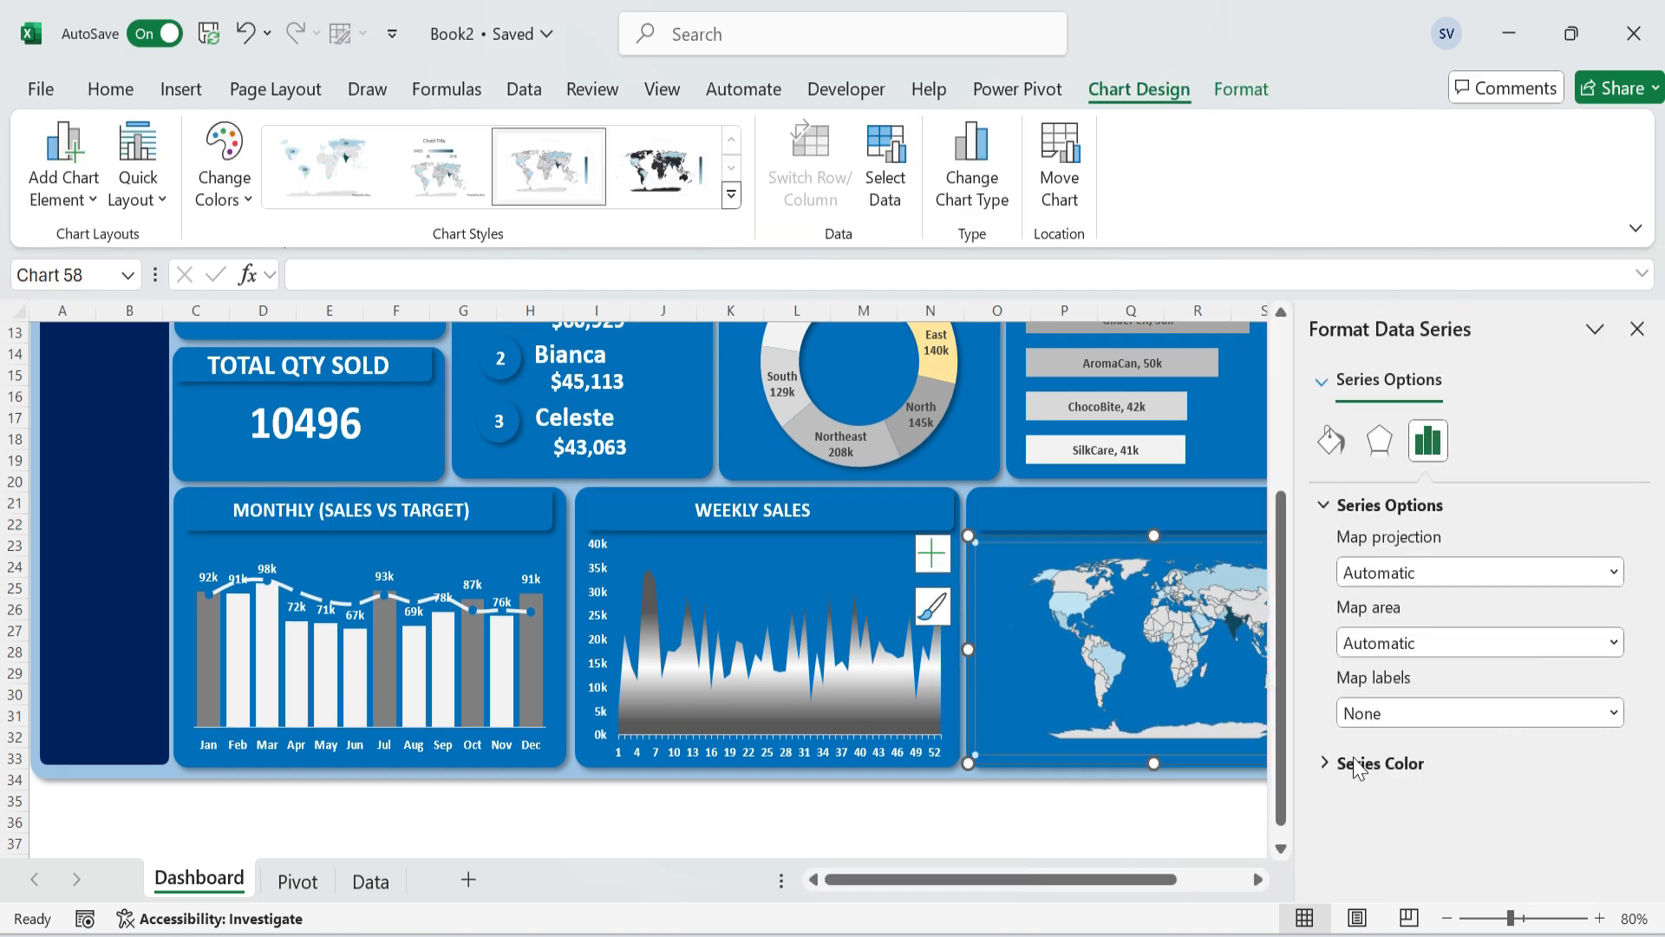
click(1358, 764)
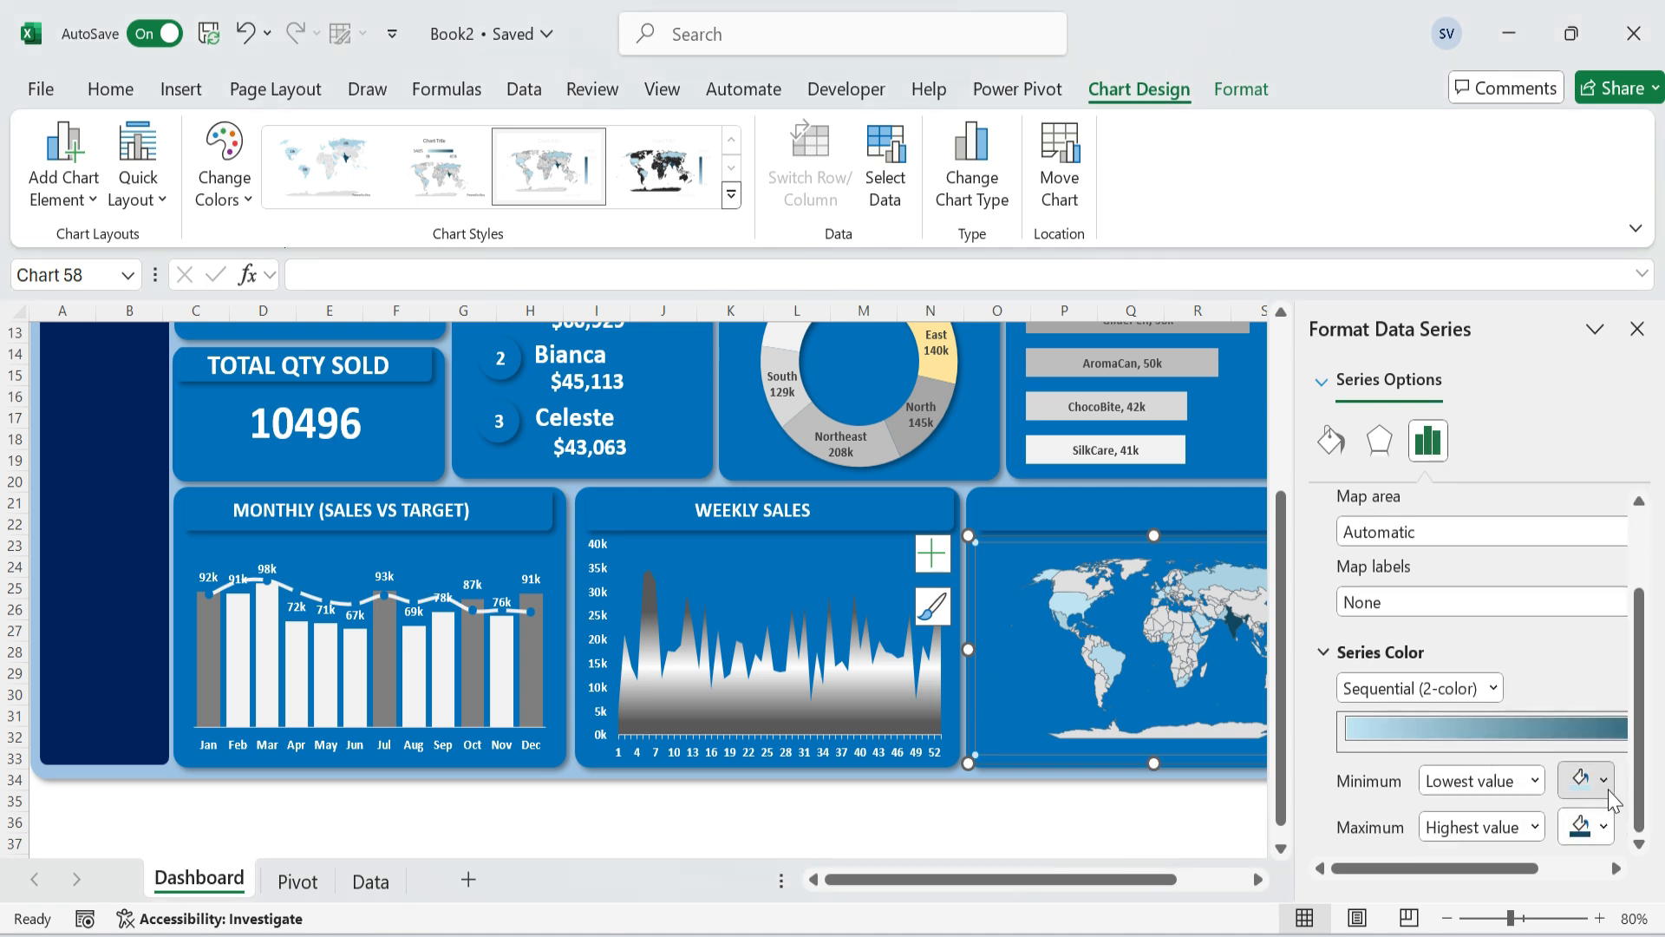
click(1604, 780)
click(1537, 477)
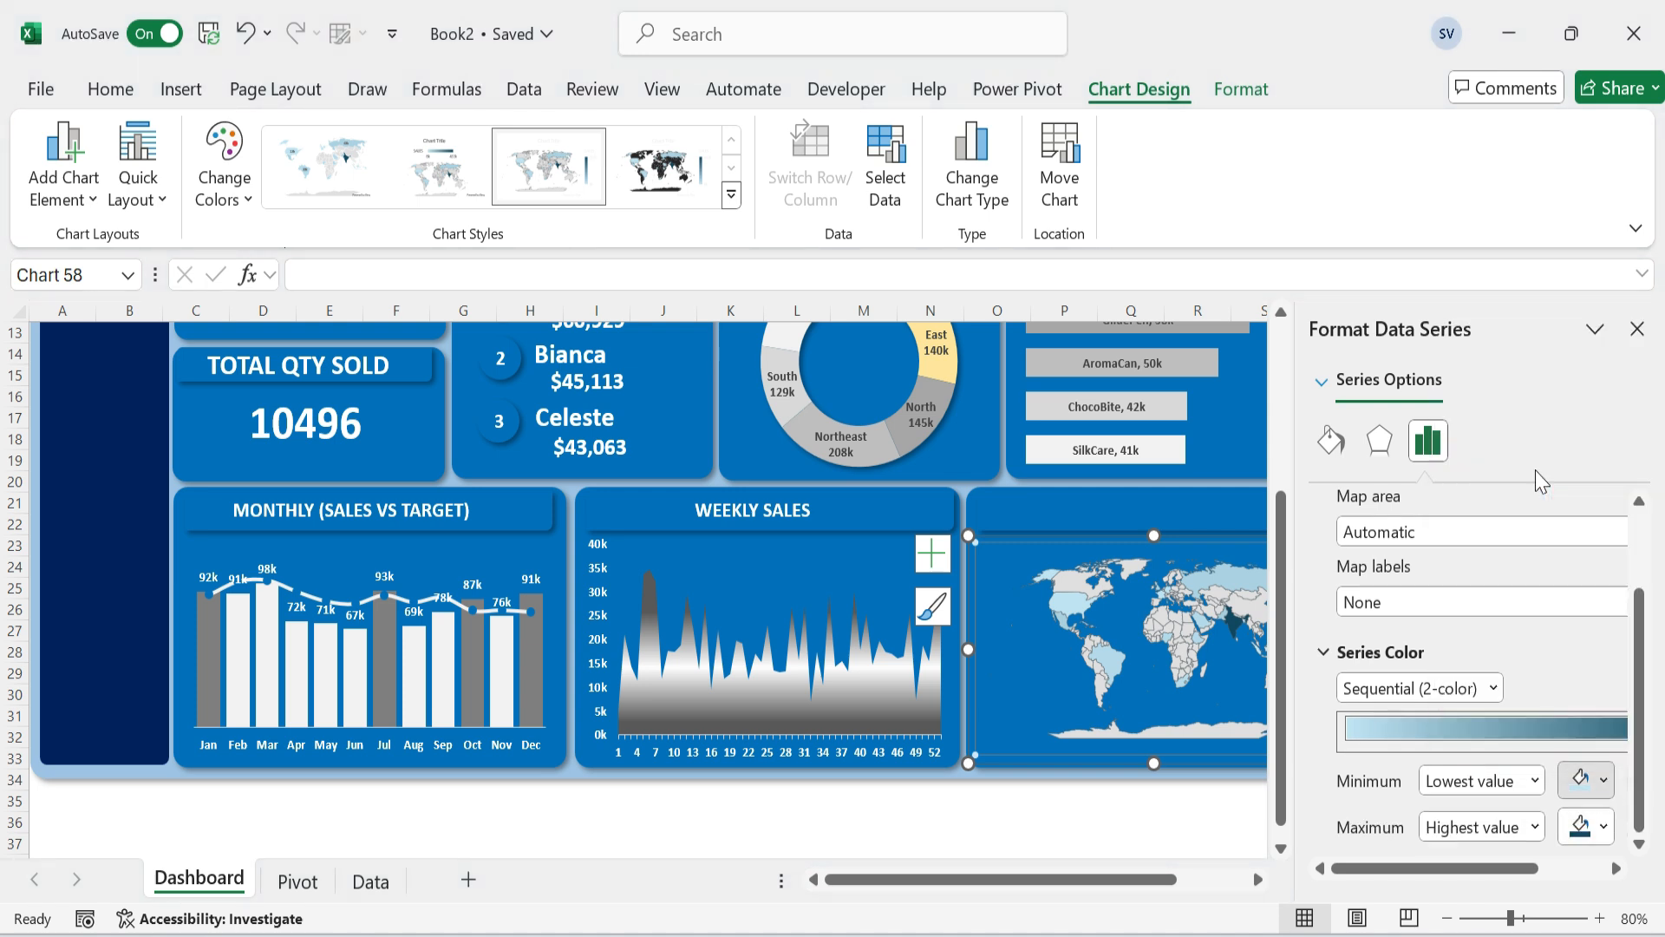
click(1605, 826)
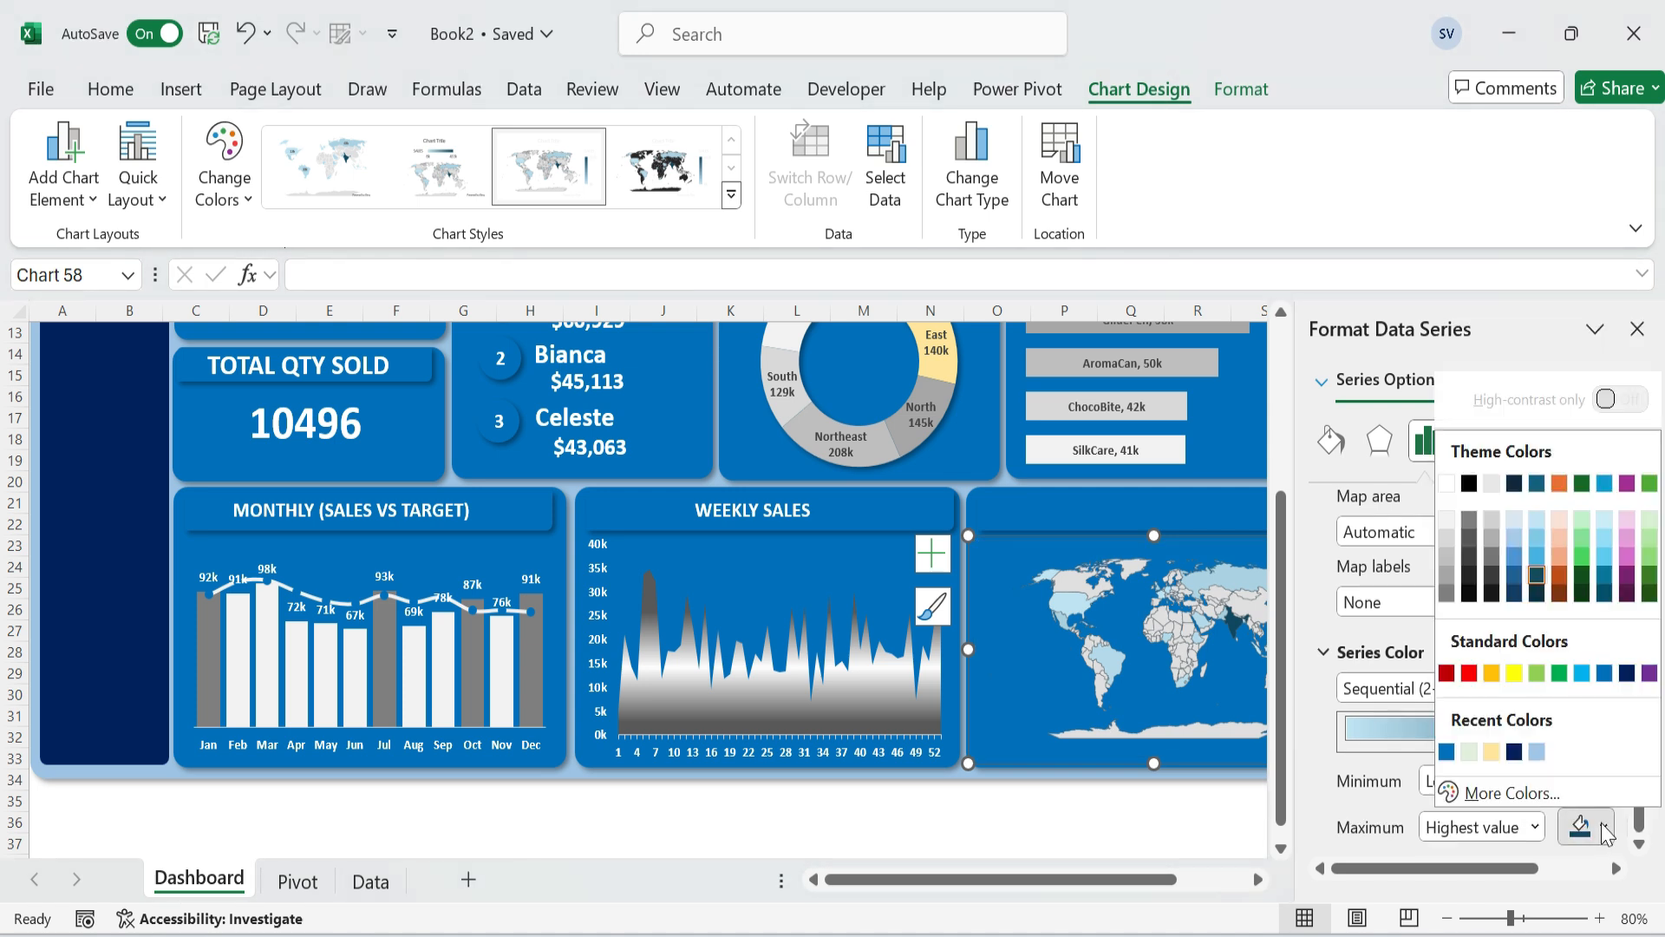
click(1538, 542)
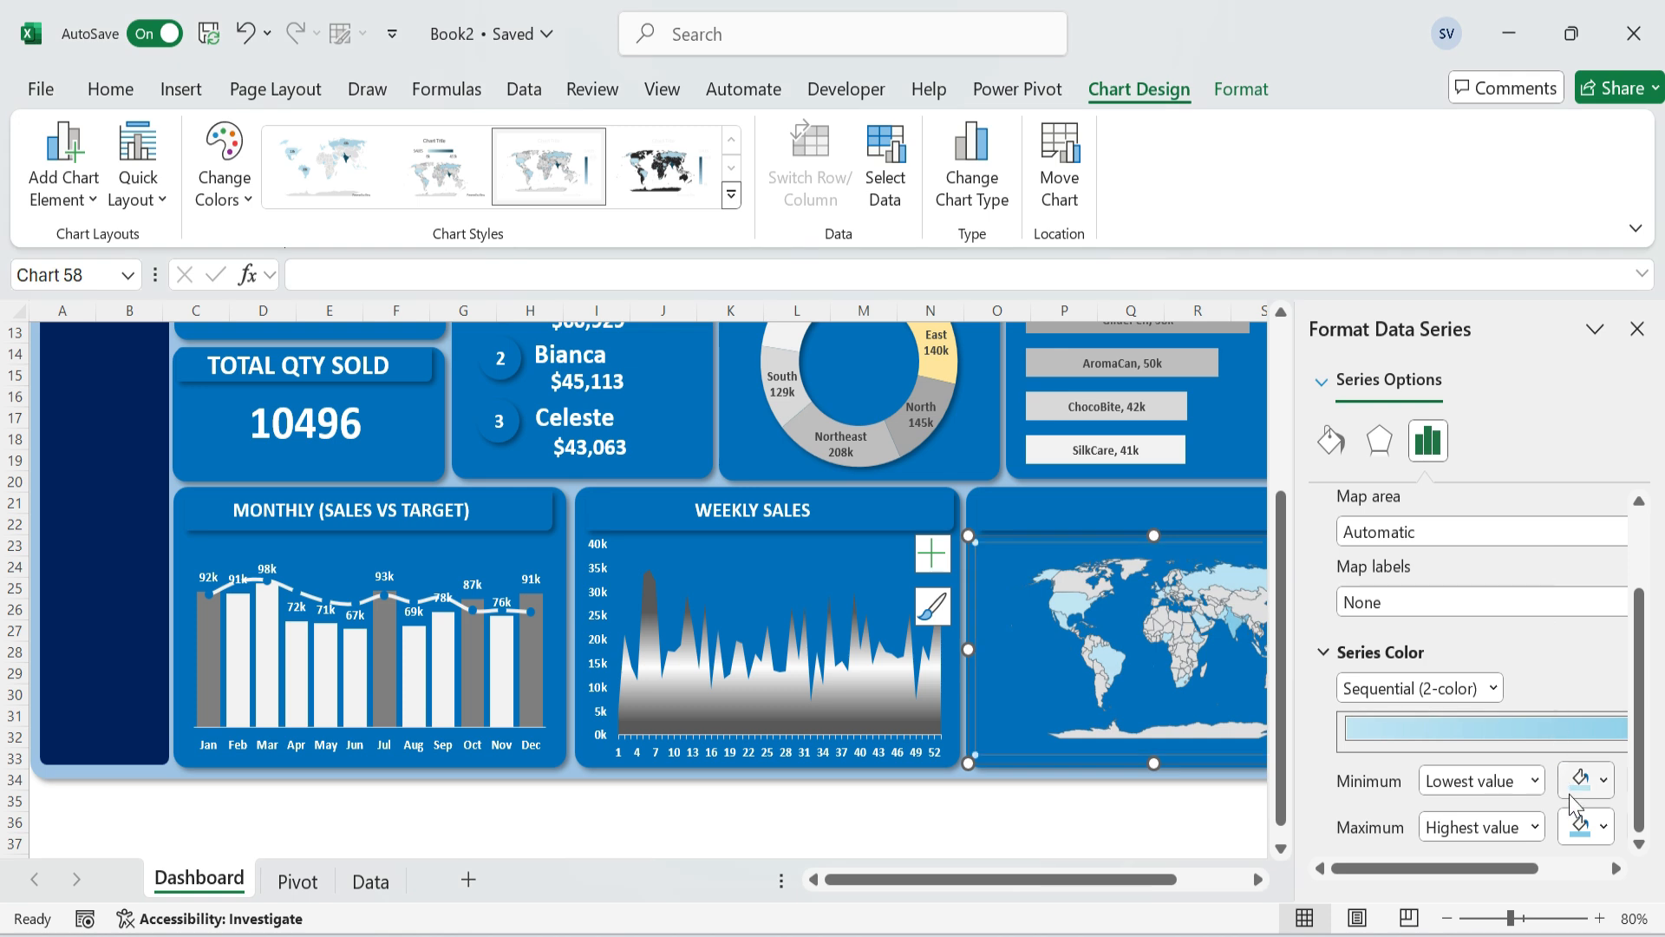
click(1587, 827)
click(1542, 555)
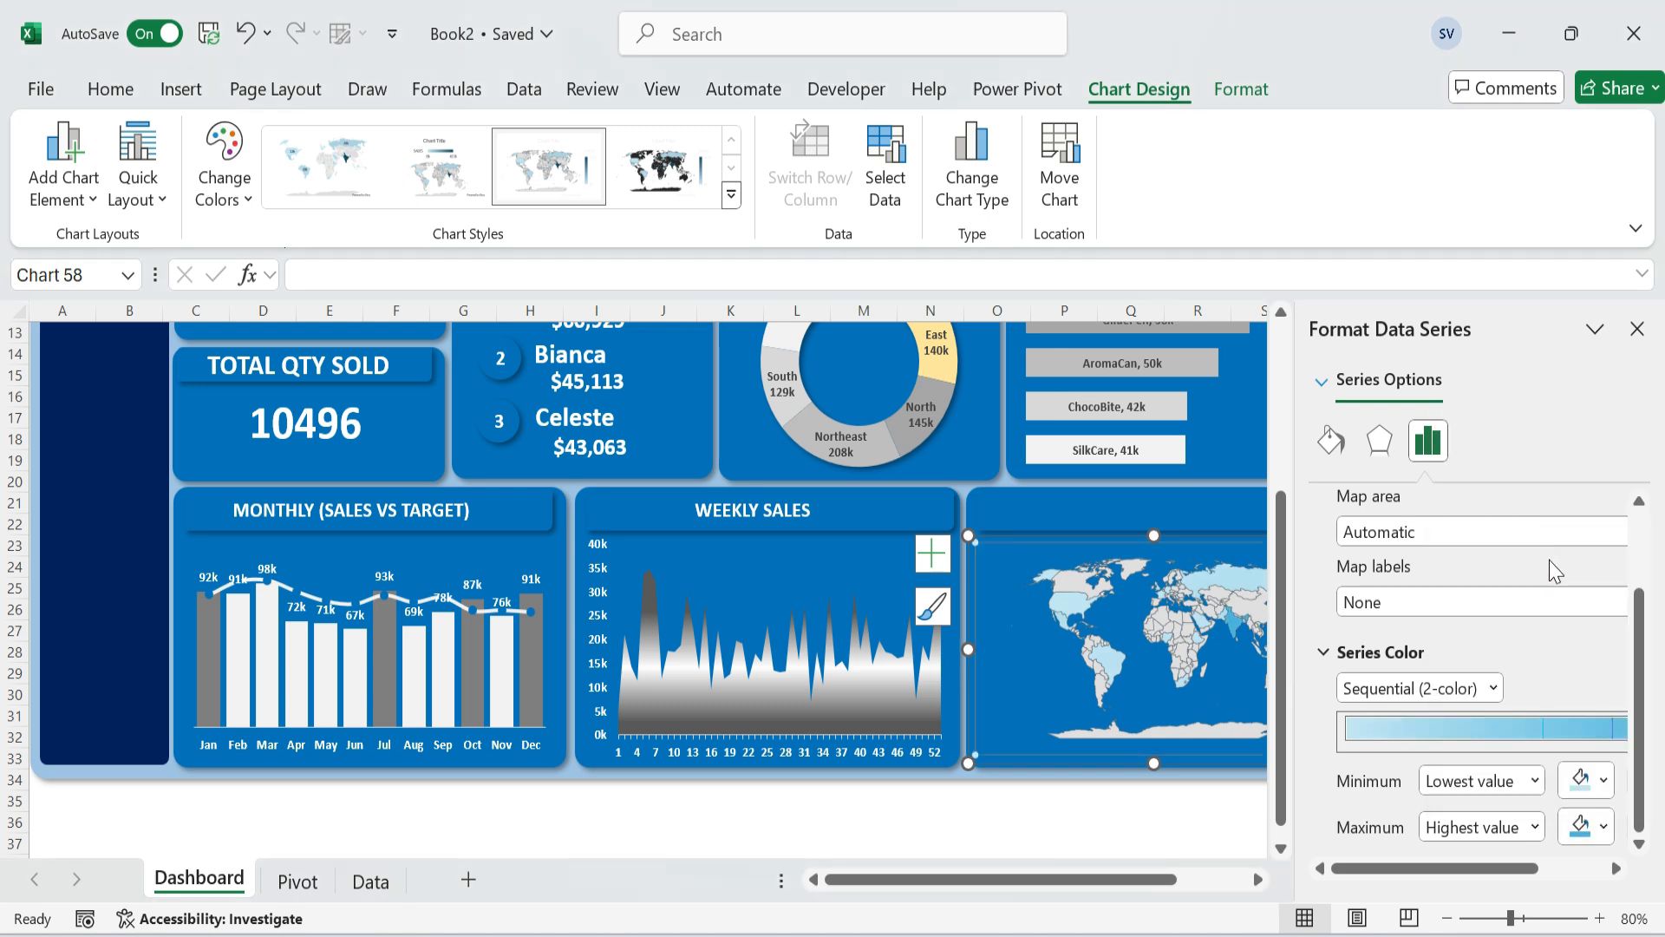
click(1638, 330)
click(1527, 588)
Add data labels to the world map chart.
click(1335, 599)
click(1373, 552)
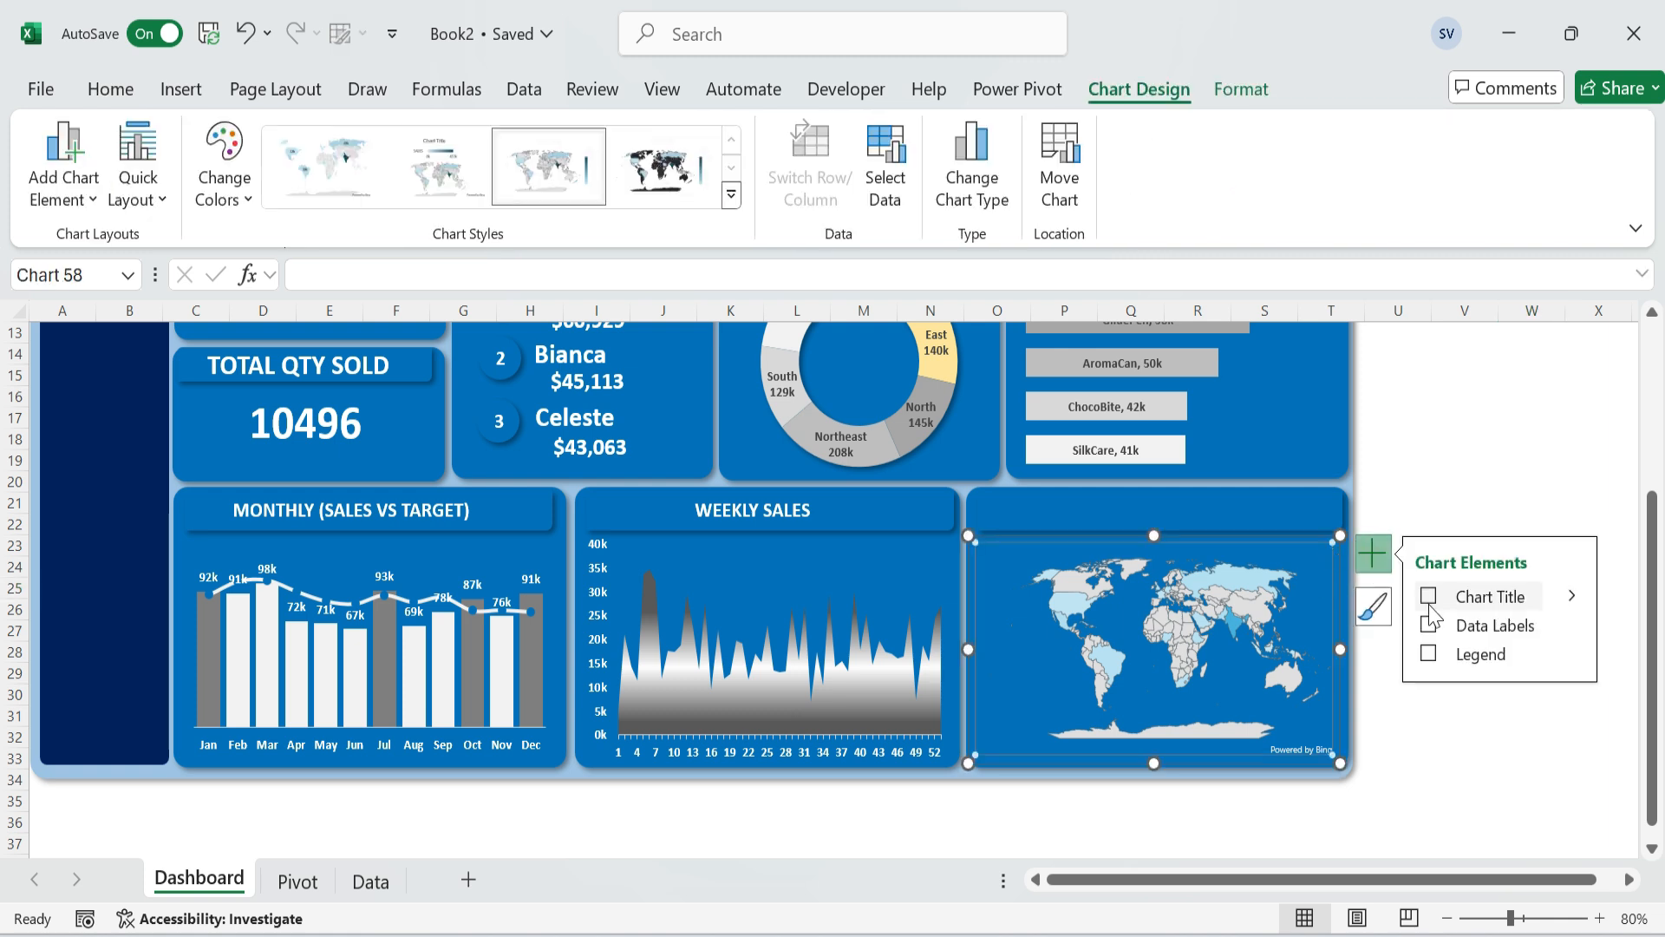
click(1430, 626)
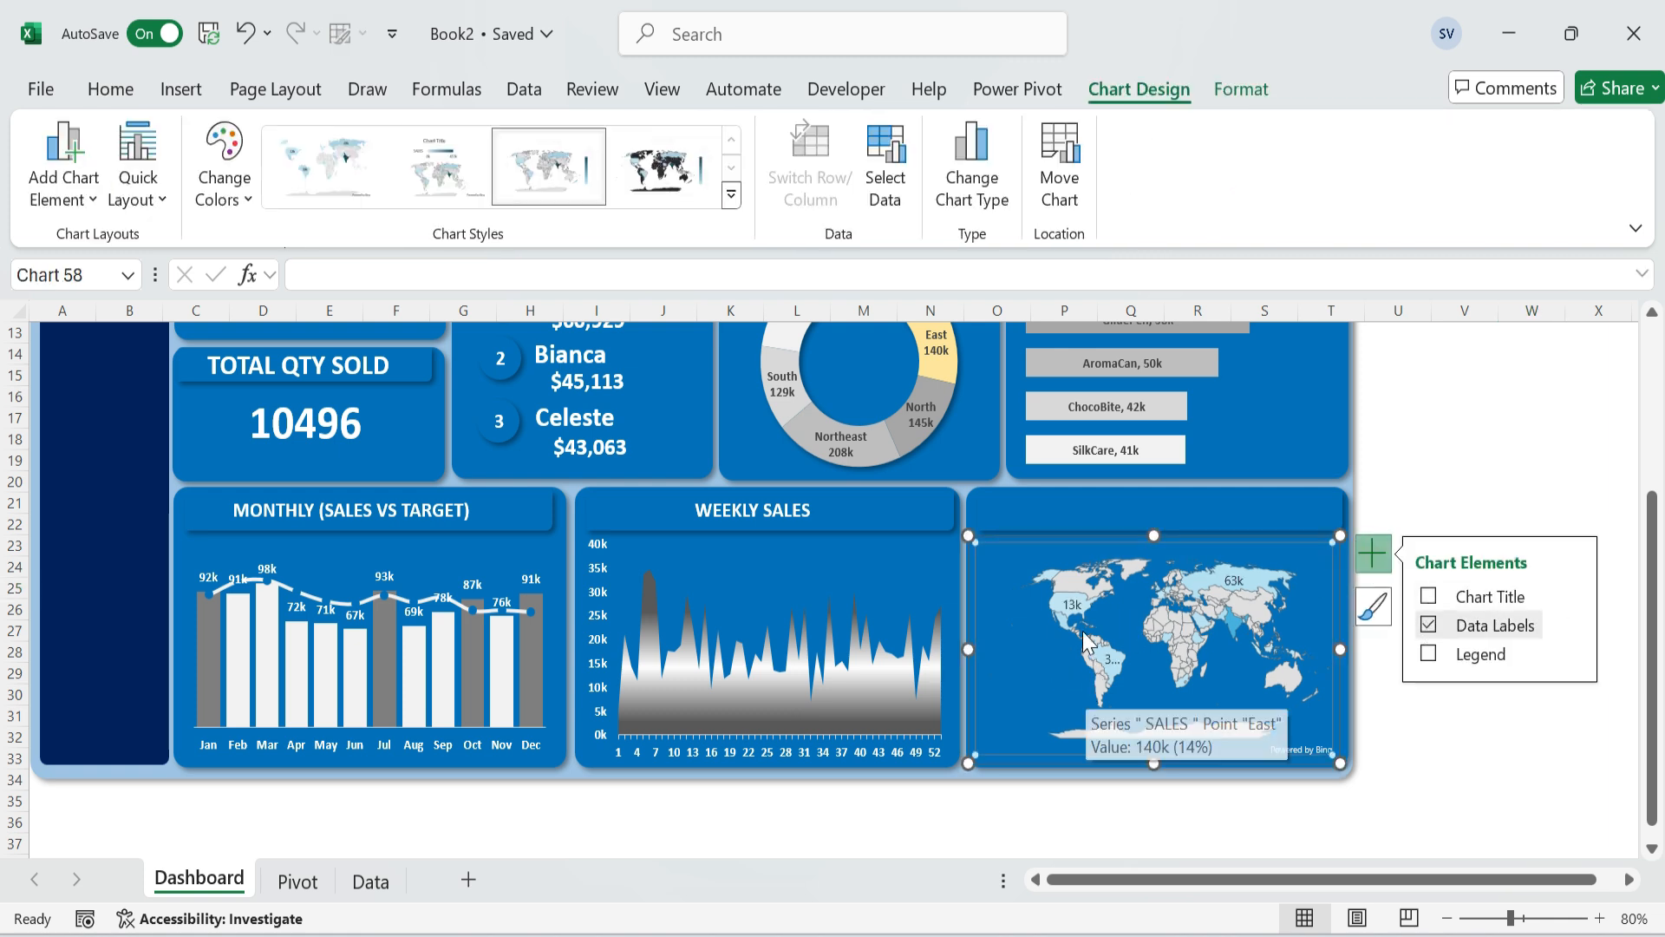
Format the map chart's text as bold black Calibri, size 8.
click(110, 88)
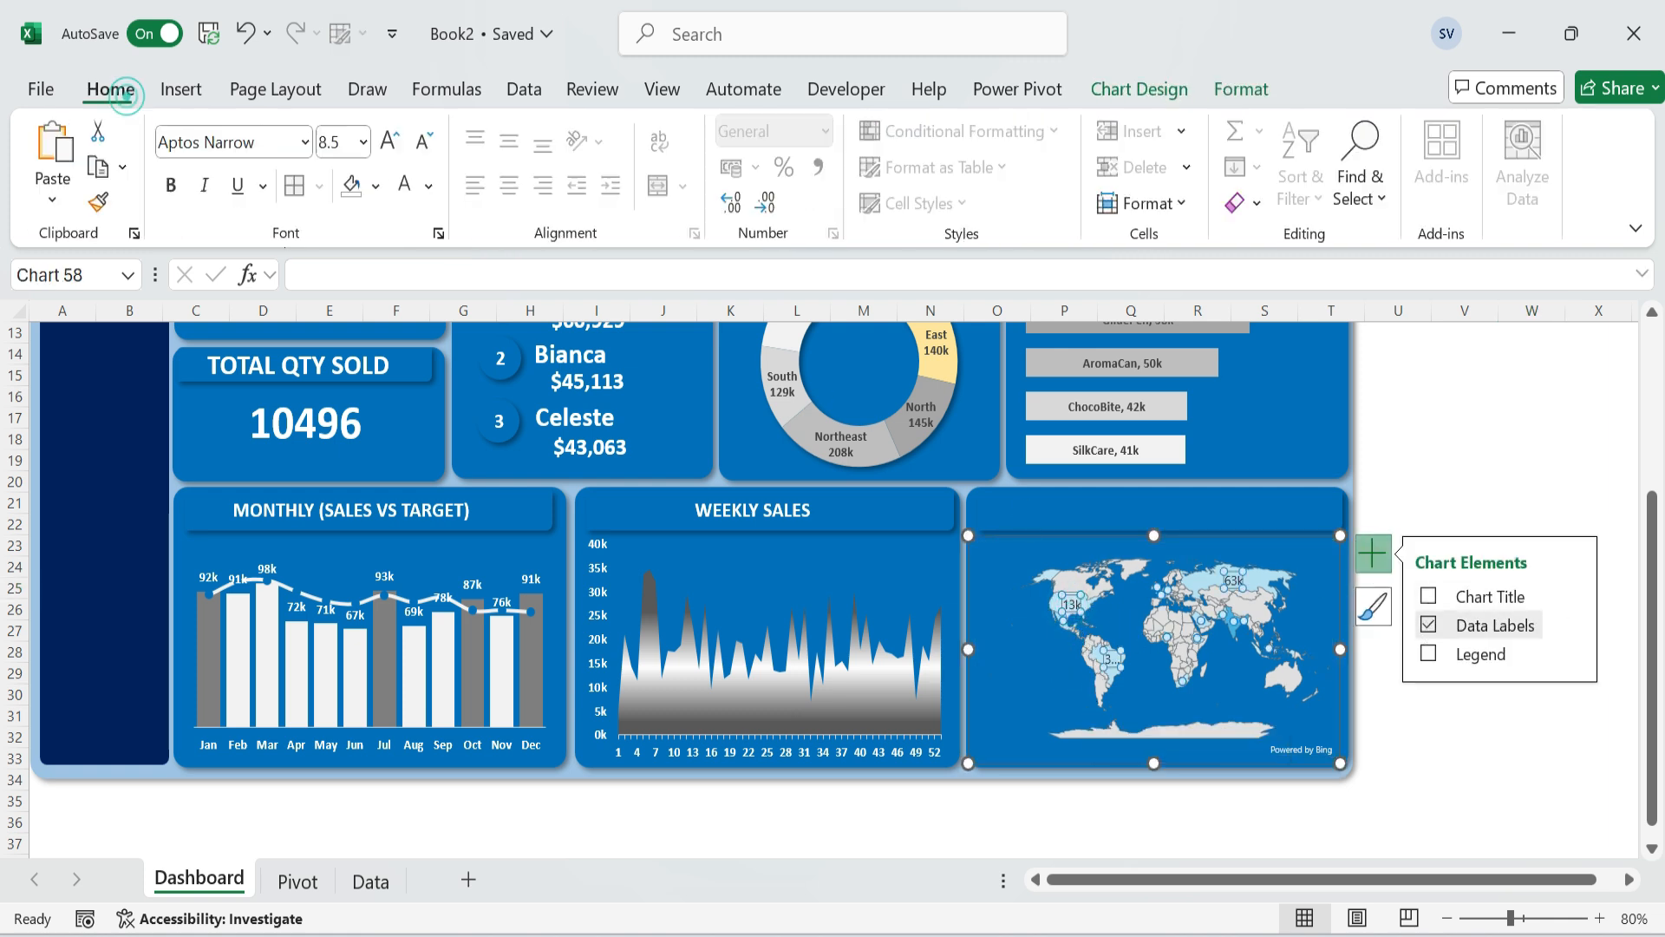
click(305, 142)
click(260, 309)
click(425, 139)
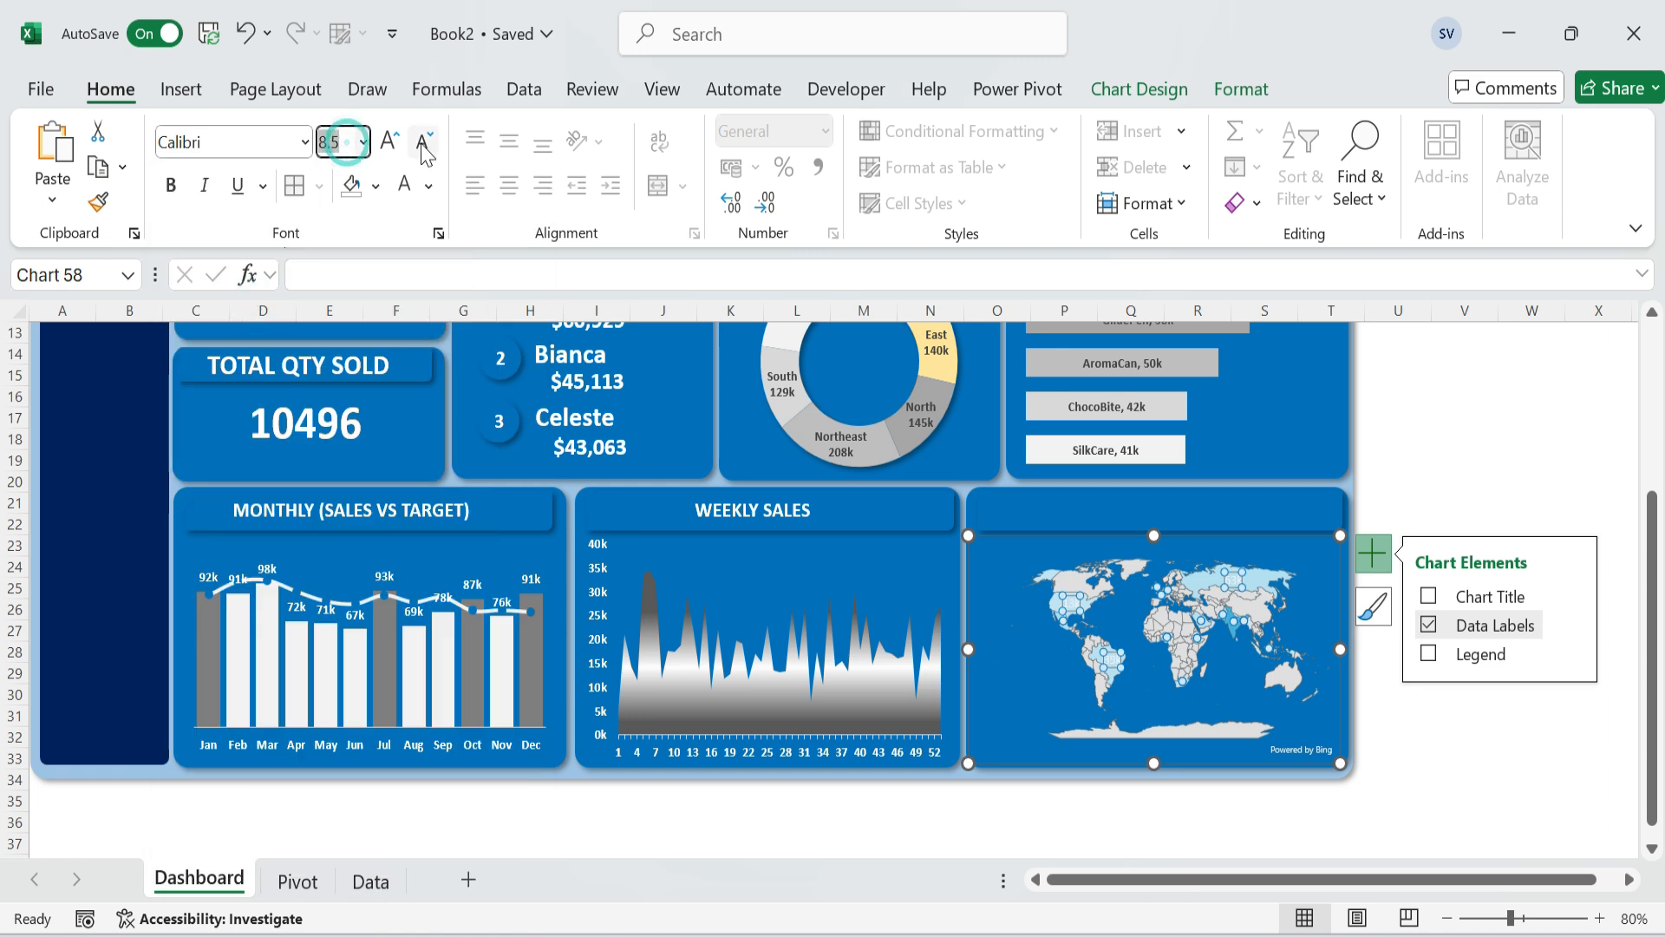
click(405, 186)
click(429, 191)
click(419, 274)
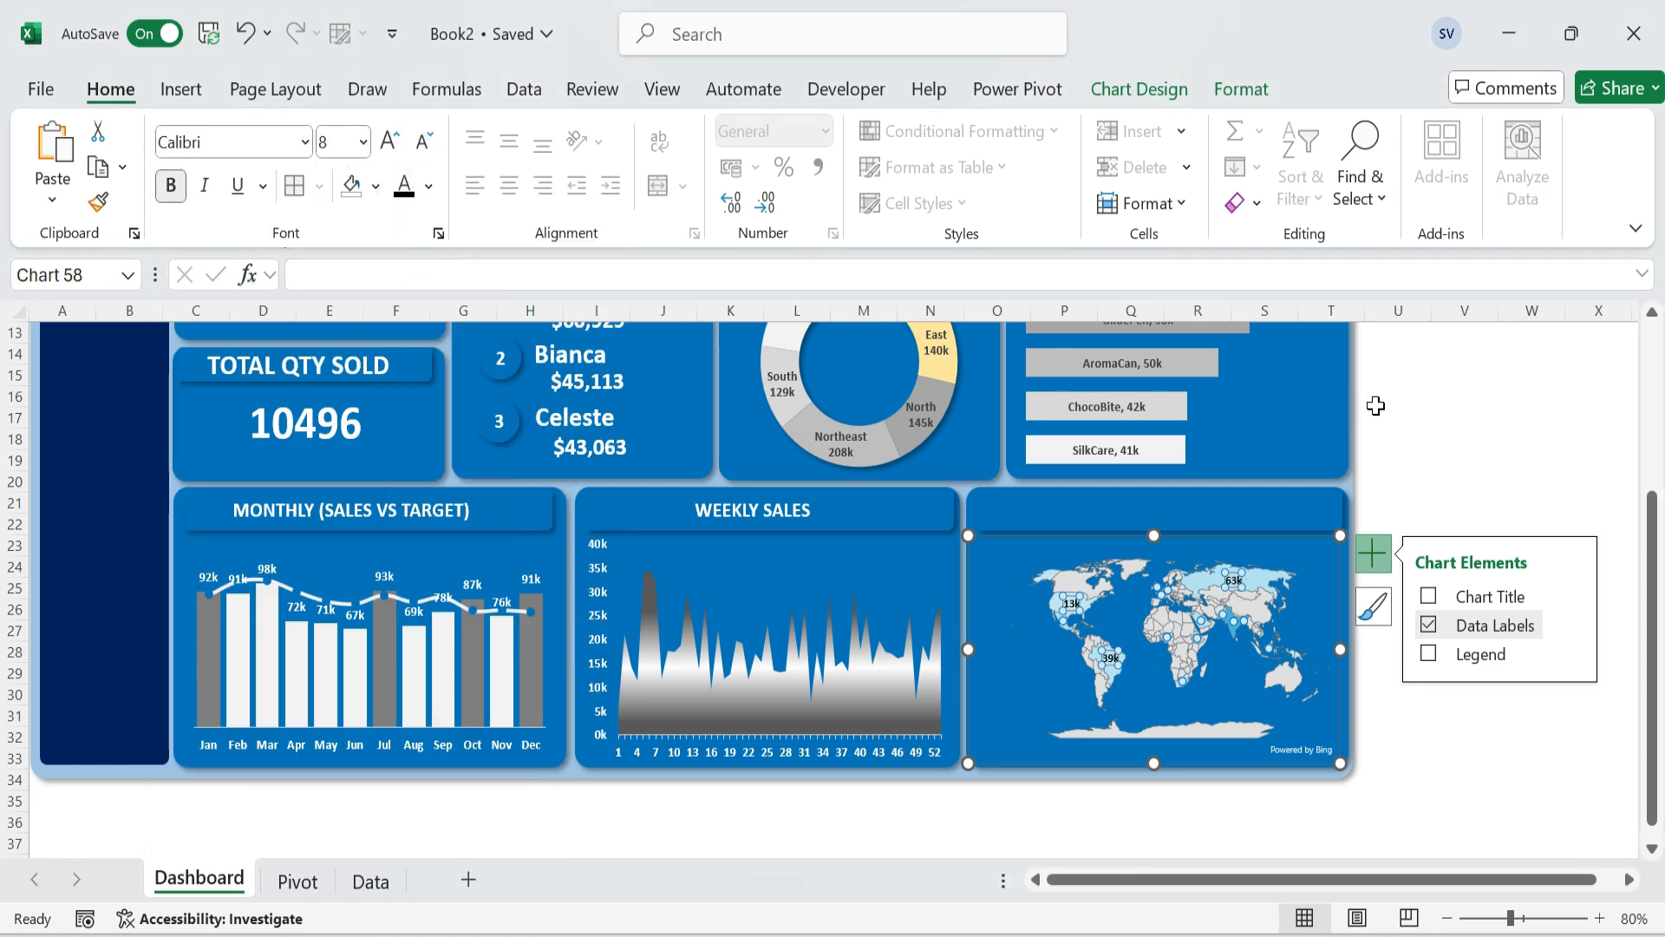
click(1455, 399)
click(1460, 565)
Copy the WEEKLY SALES title text box onto the map card's header and change its text to SALES BY COUNTRY.
click(837, 521)
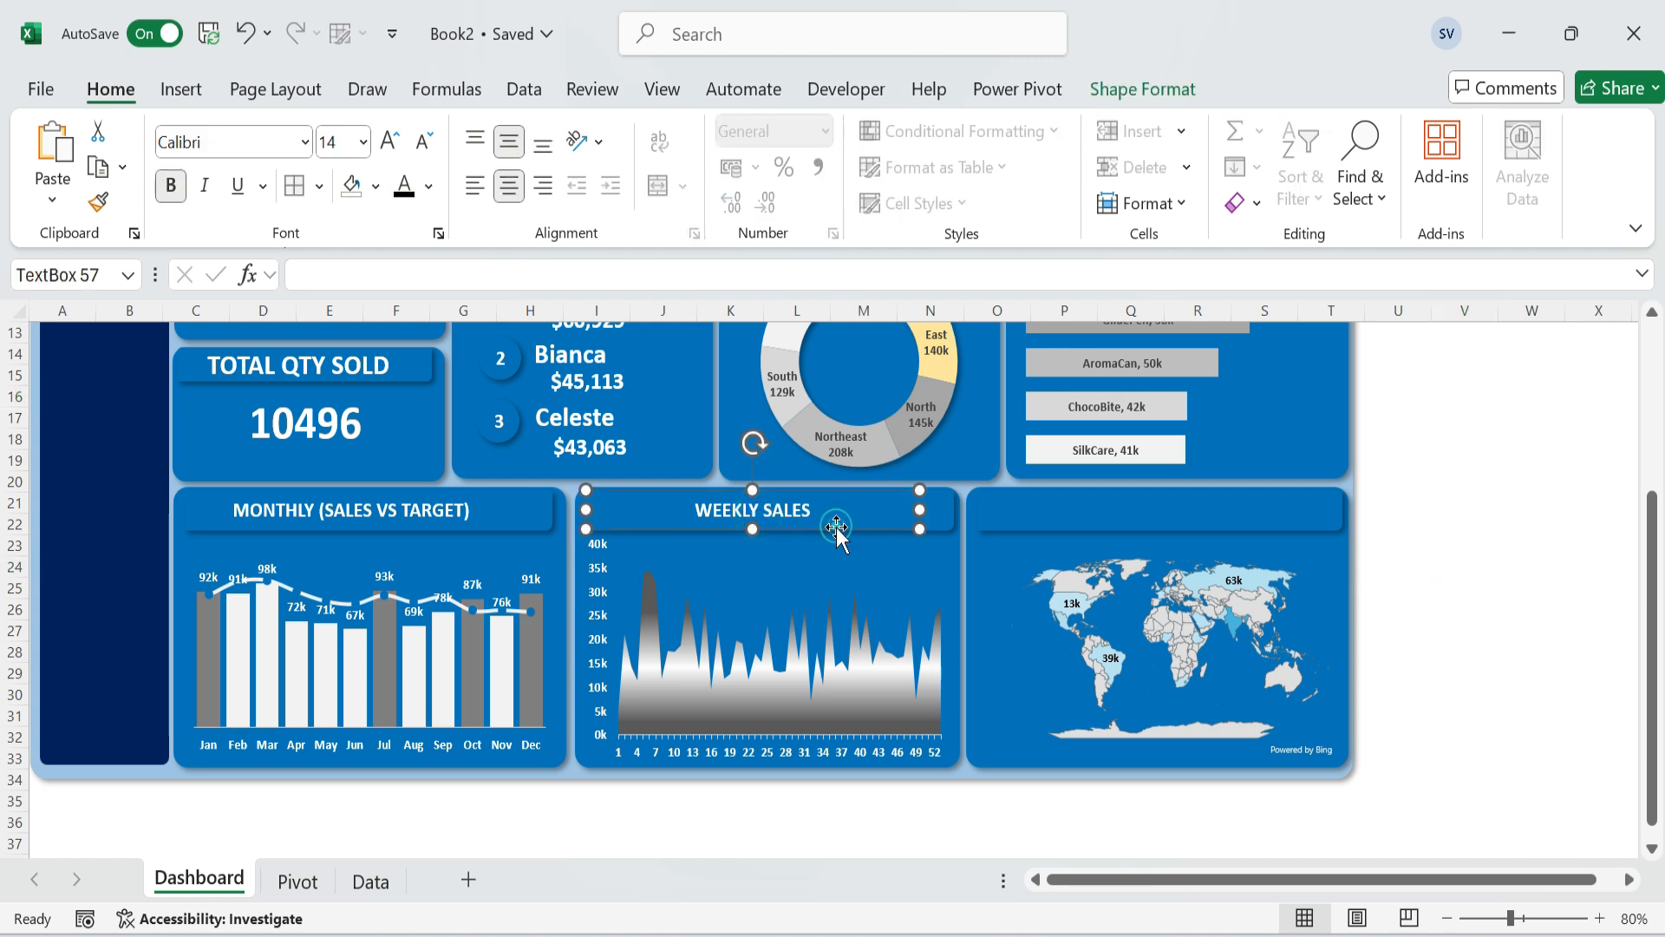
click(1191, 508)
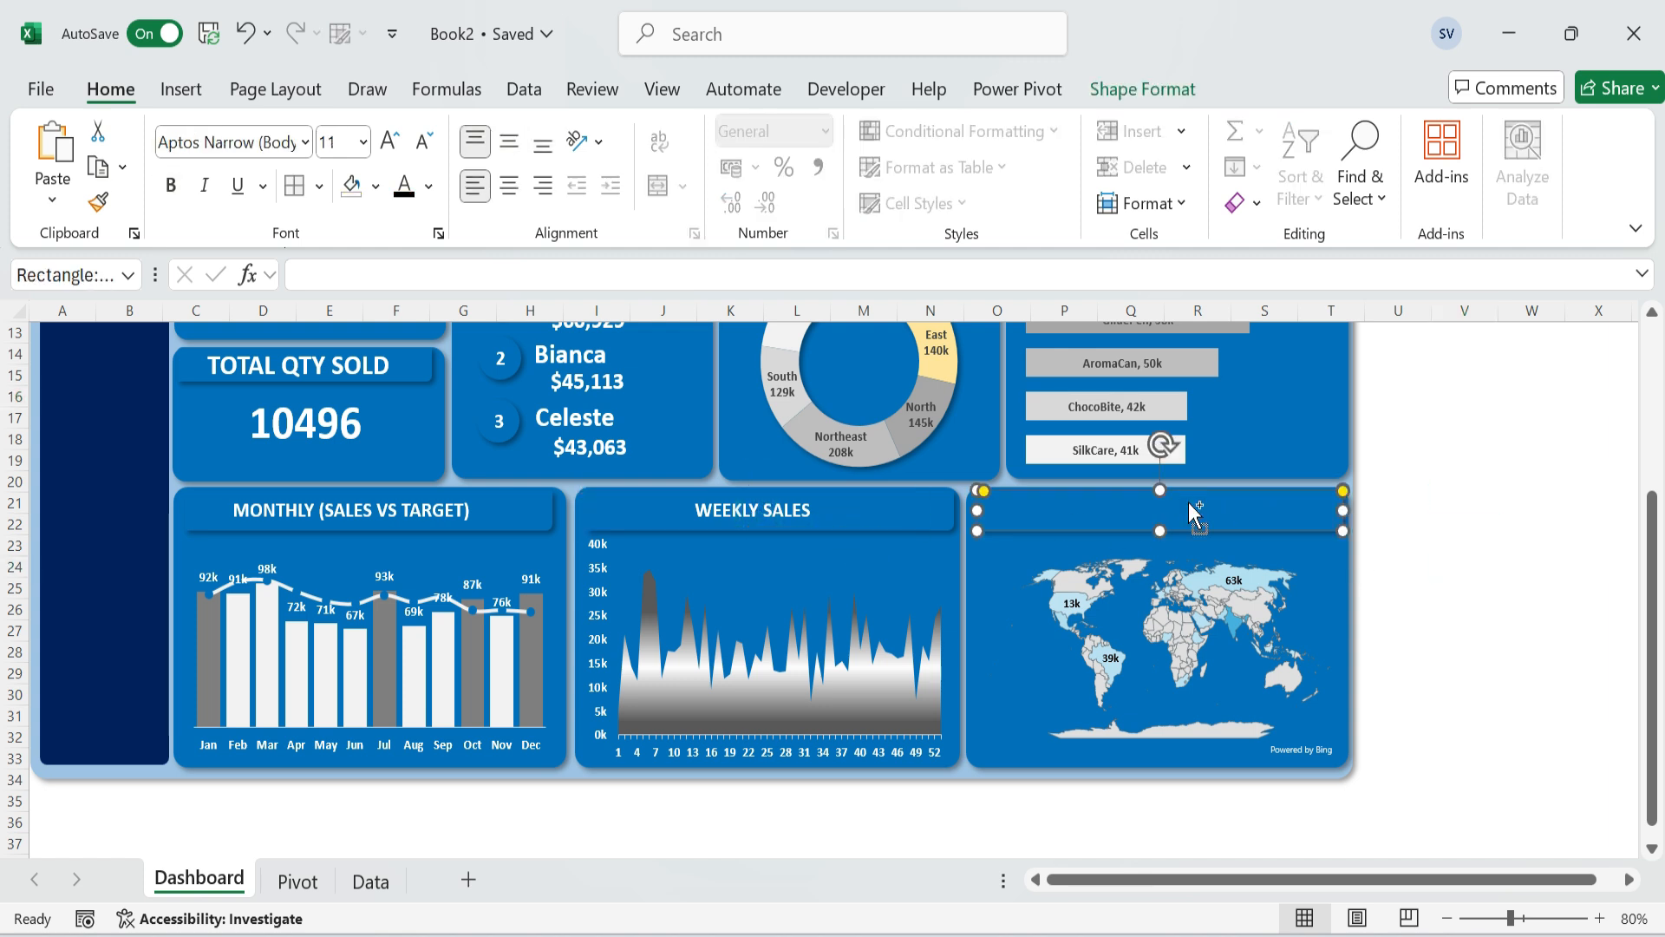
key(ctrl+v)
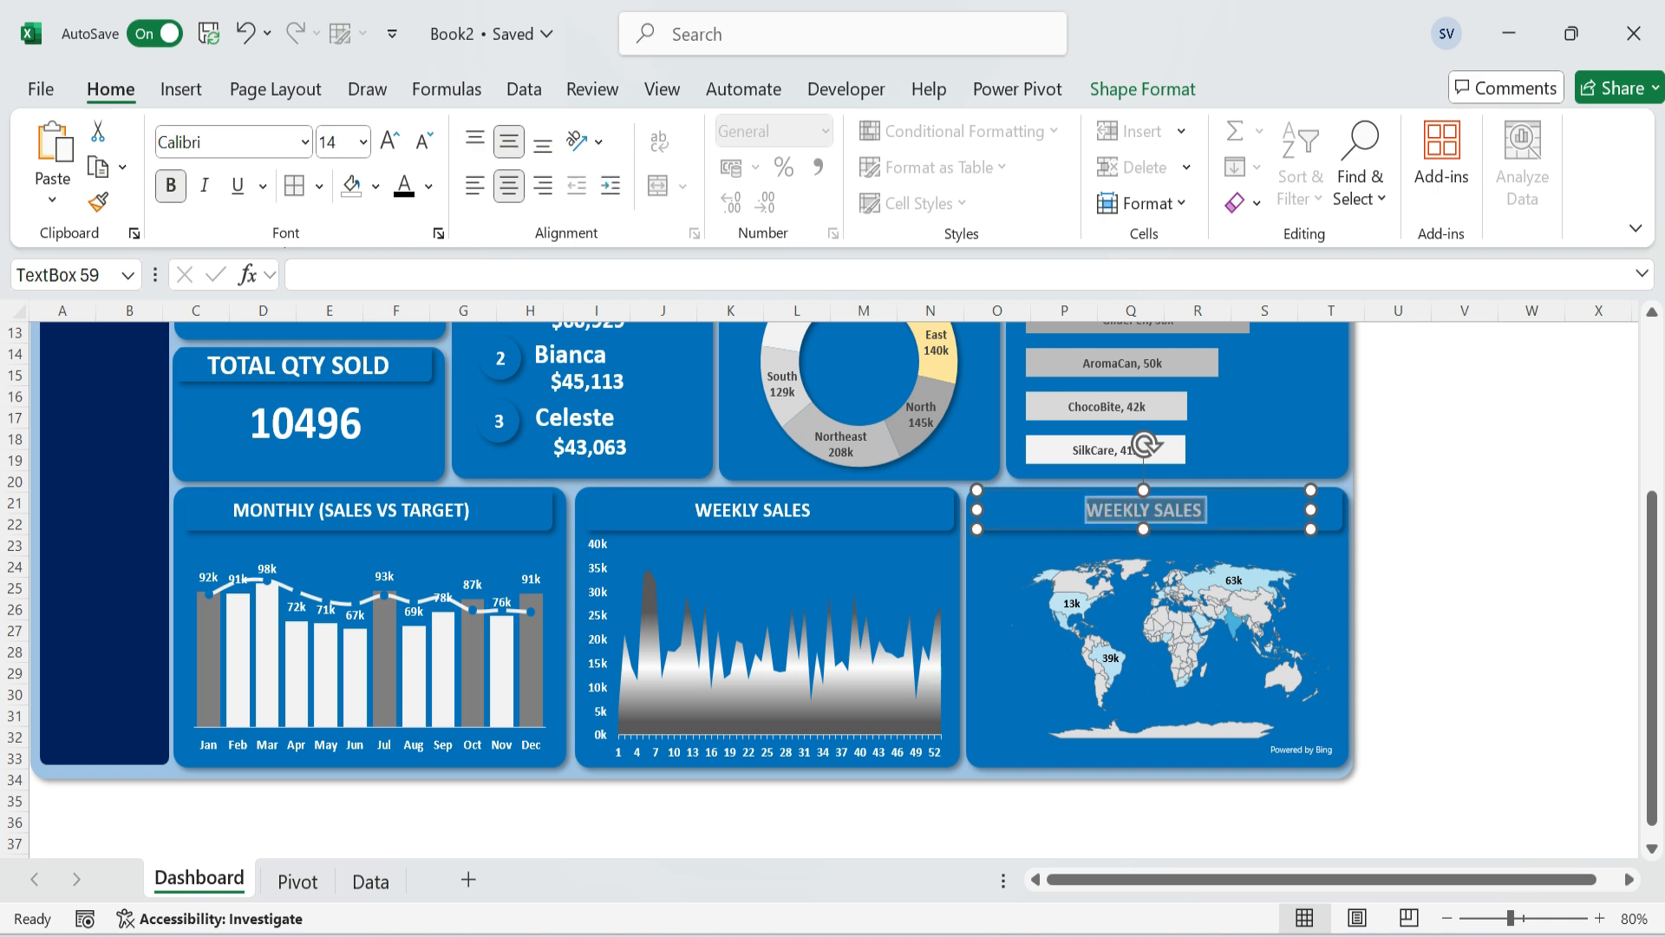
text(SALES)
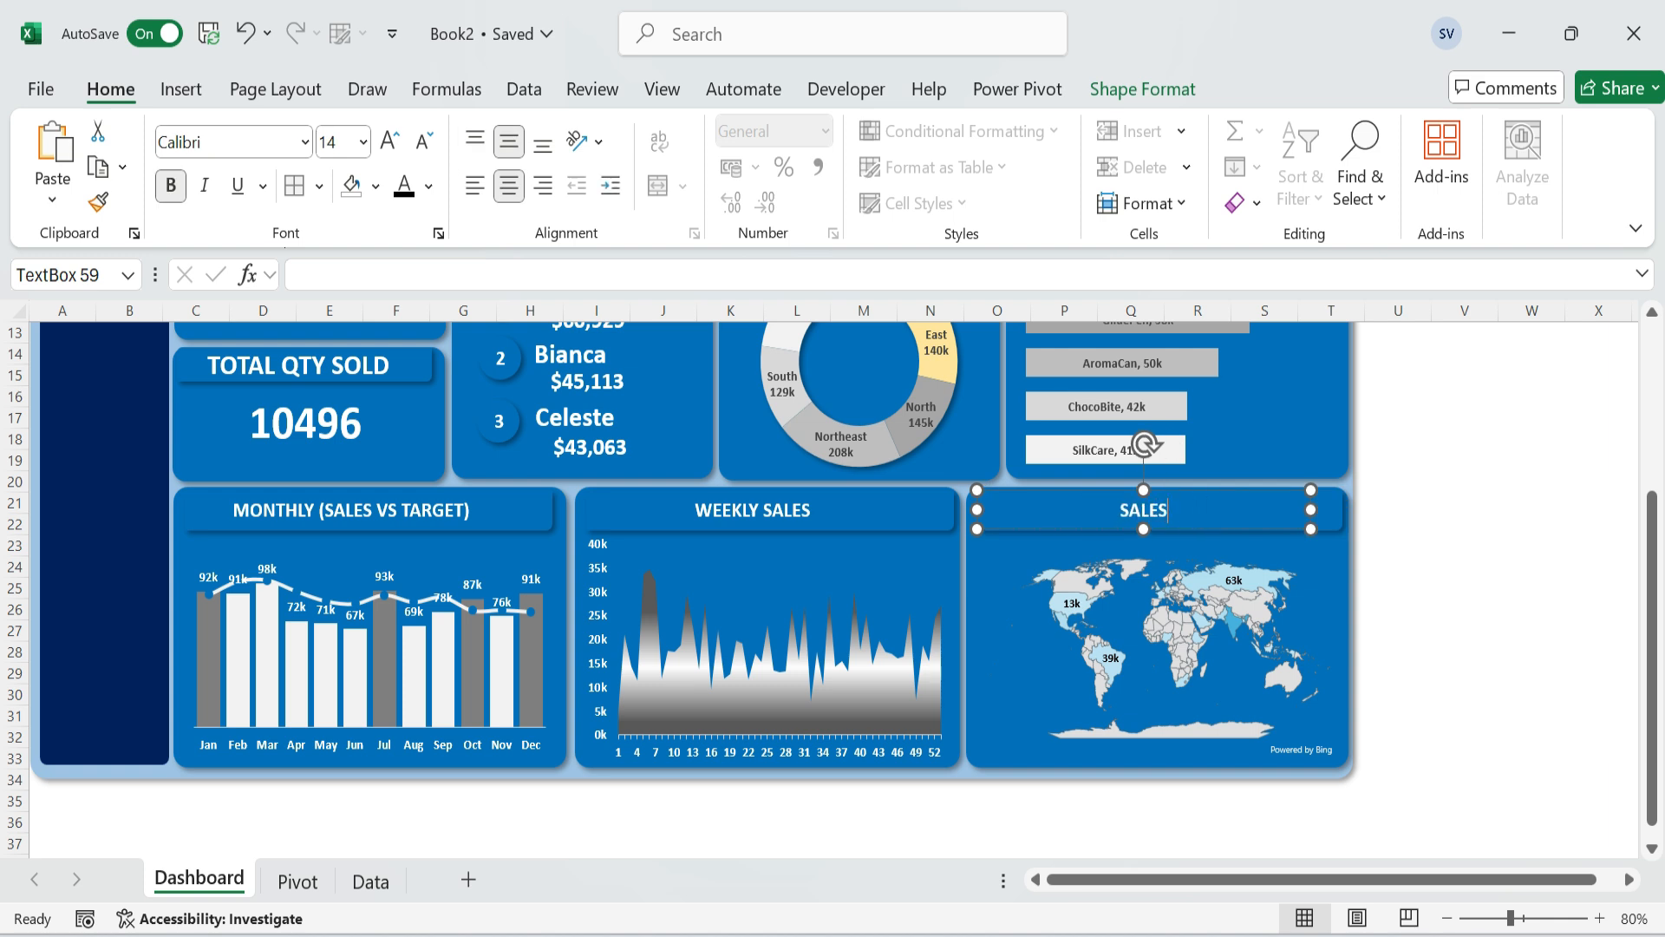
text( BY COUNTRY)
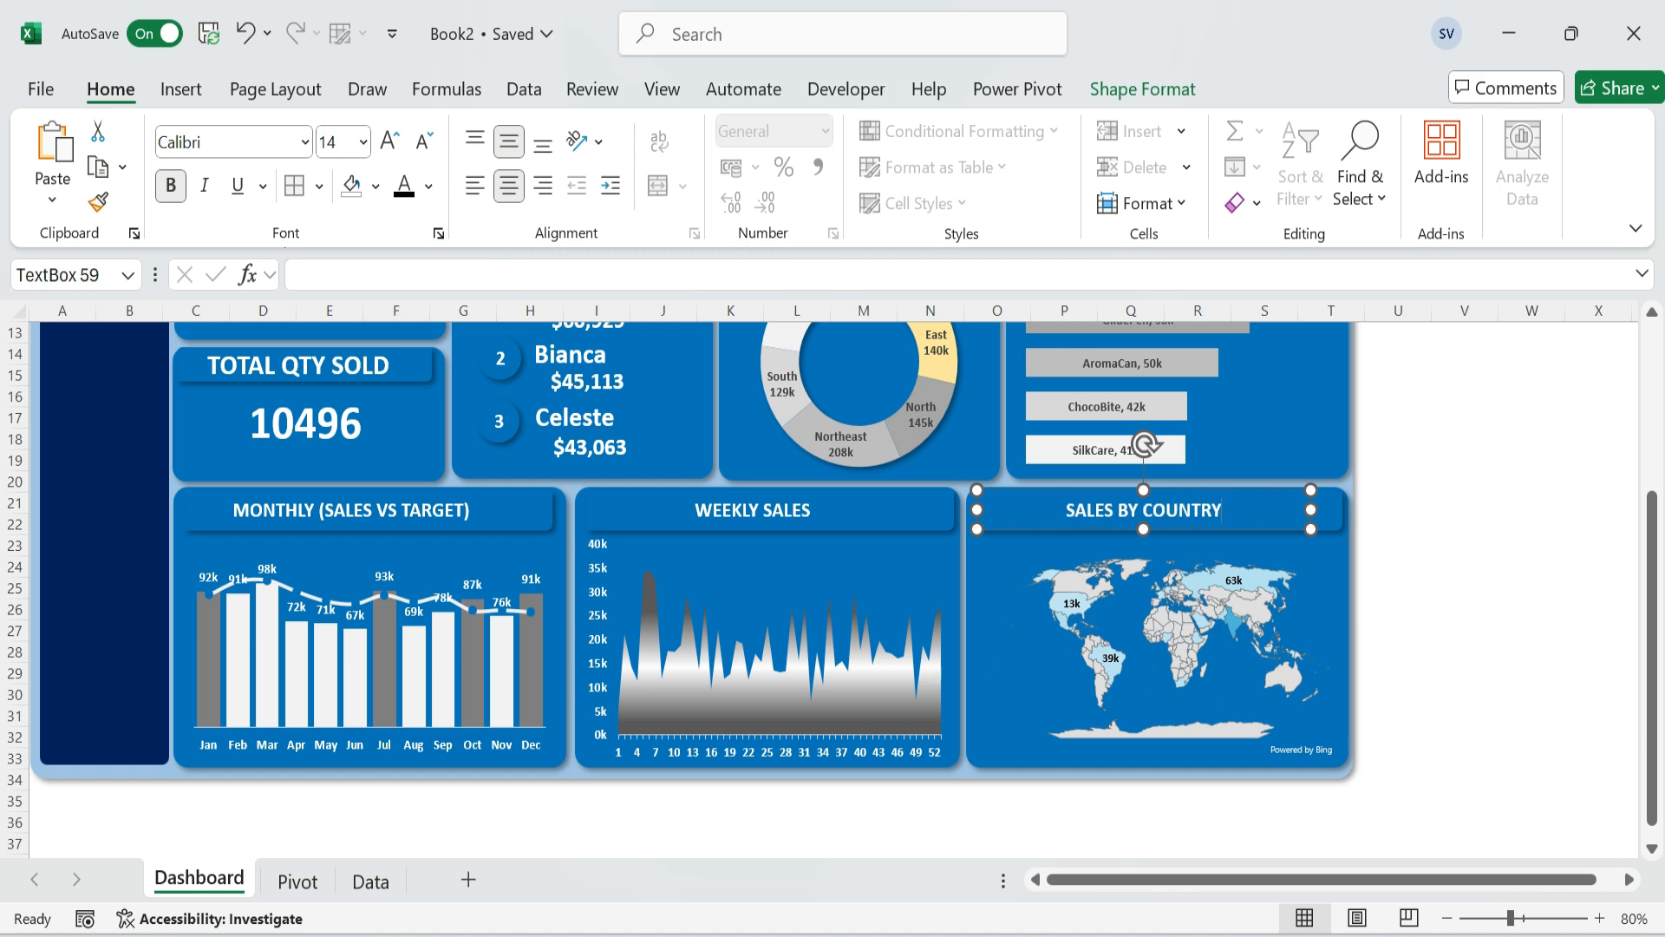
click(1492, 604)
Insert REGION and Month slicers for the Monthly Sales pivot table on the Pivot sheet.
scroll(1499, 599, up, 2)
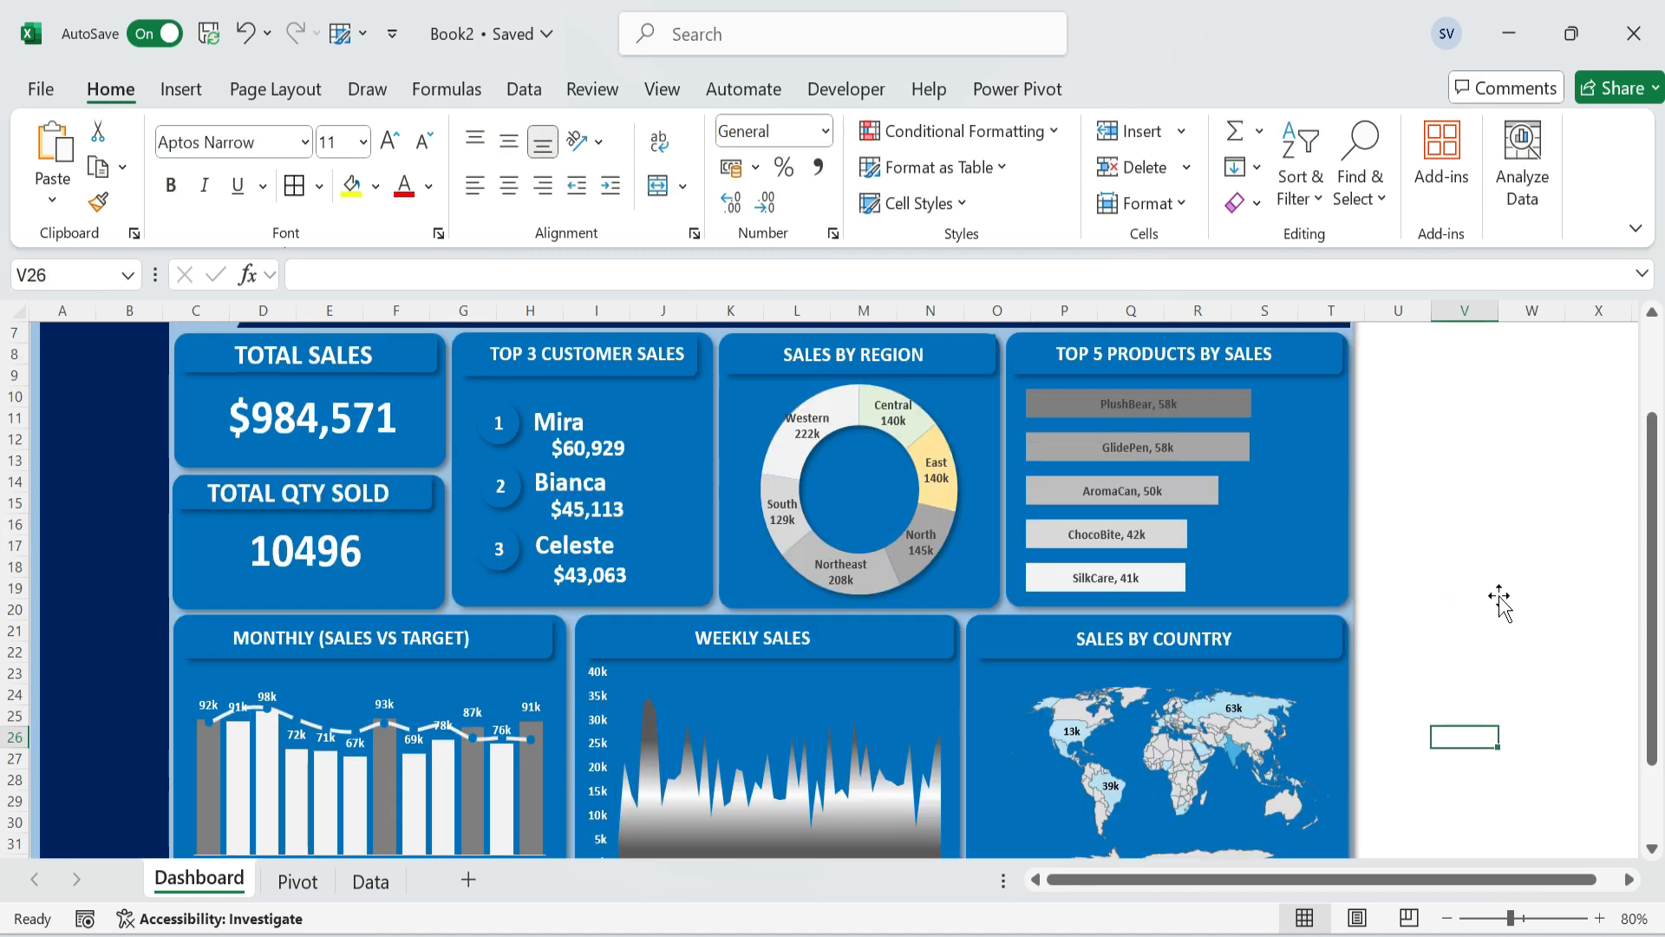
scroll(1498, 598, up, 2)
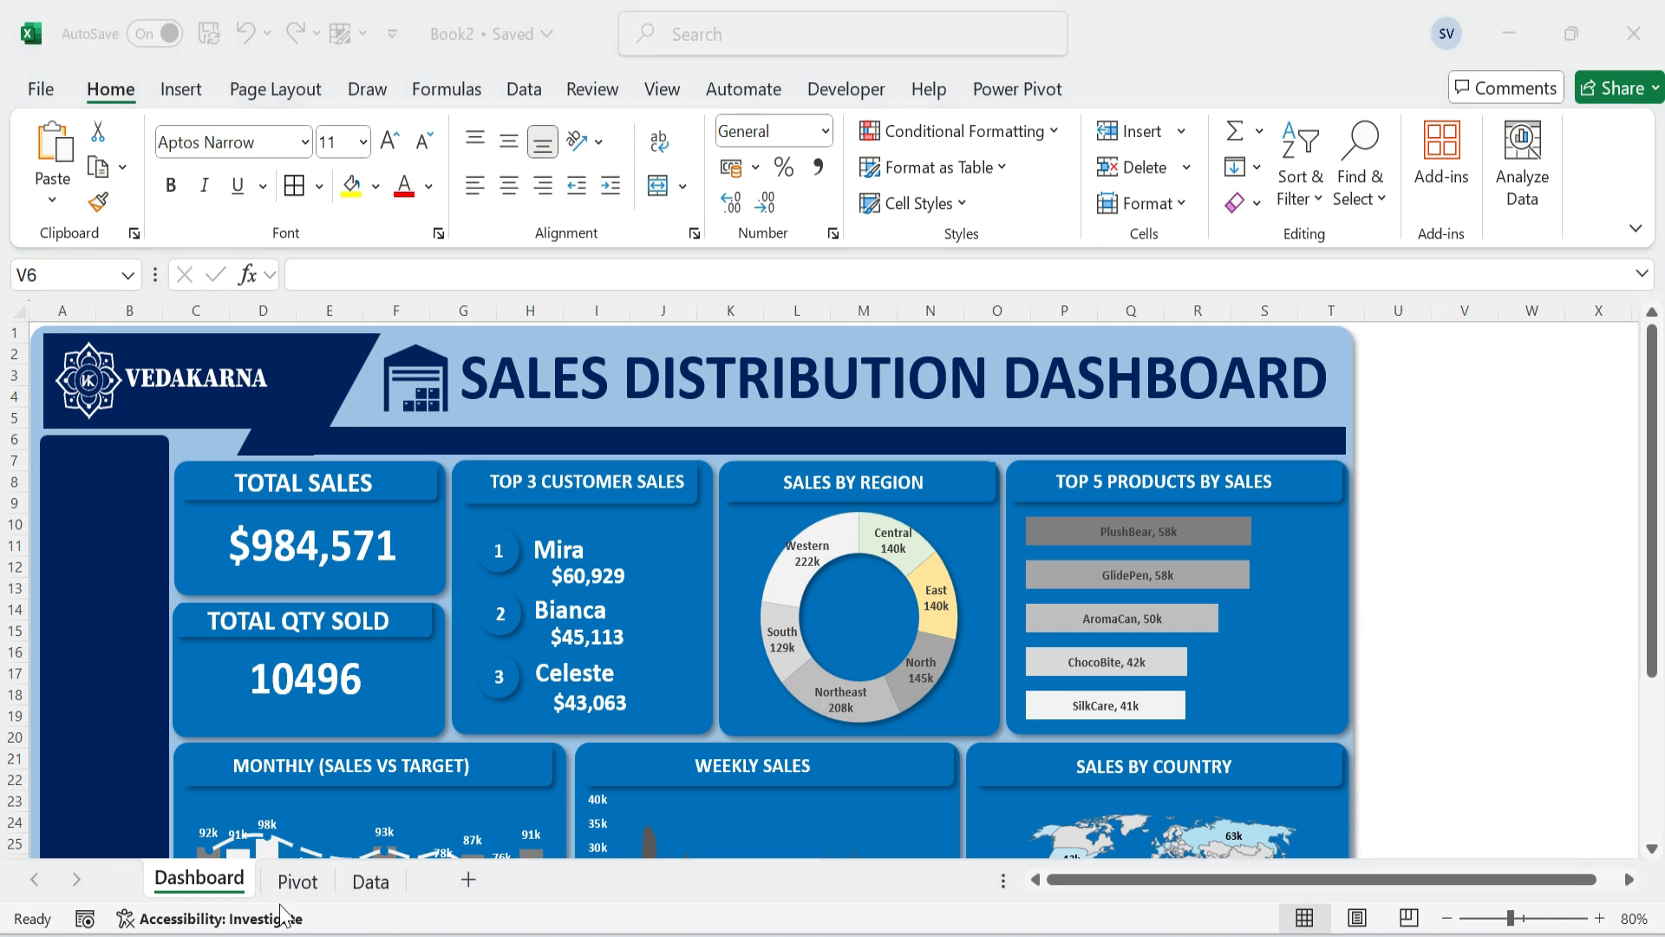
click(298, 881)
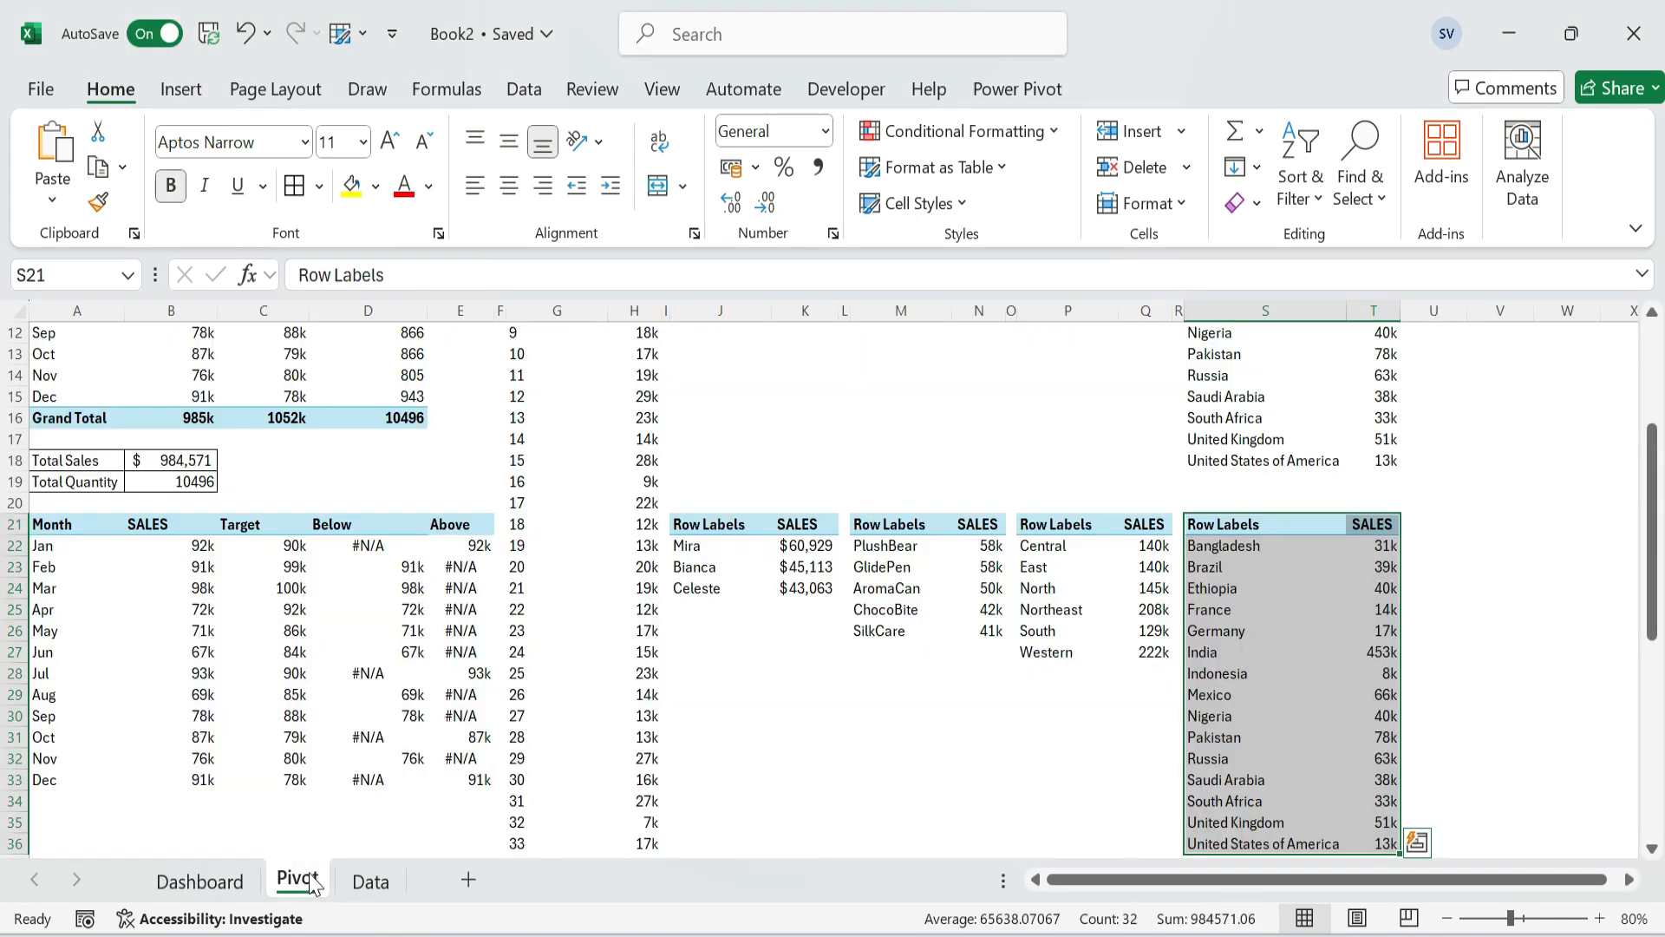
scroll(318, 548, up, 3)
scroll(298, 414, up, 1)
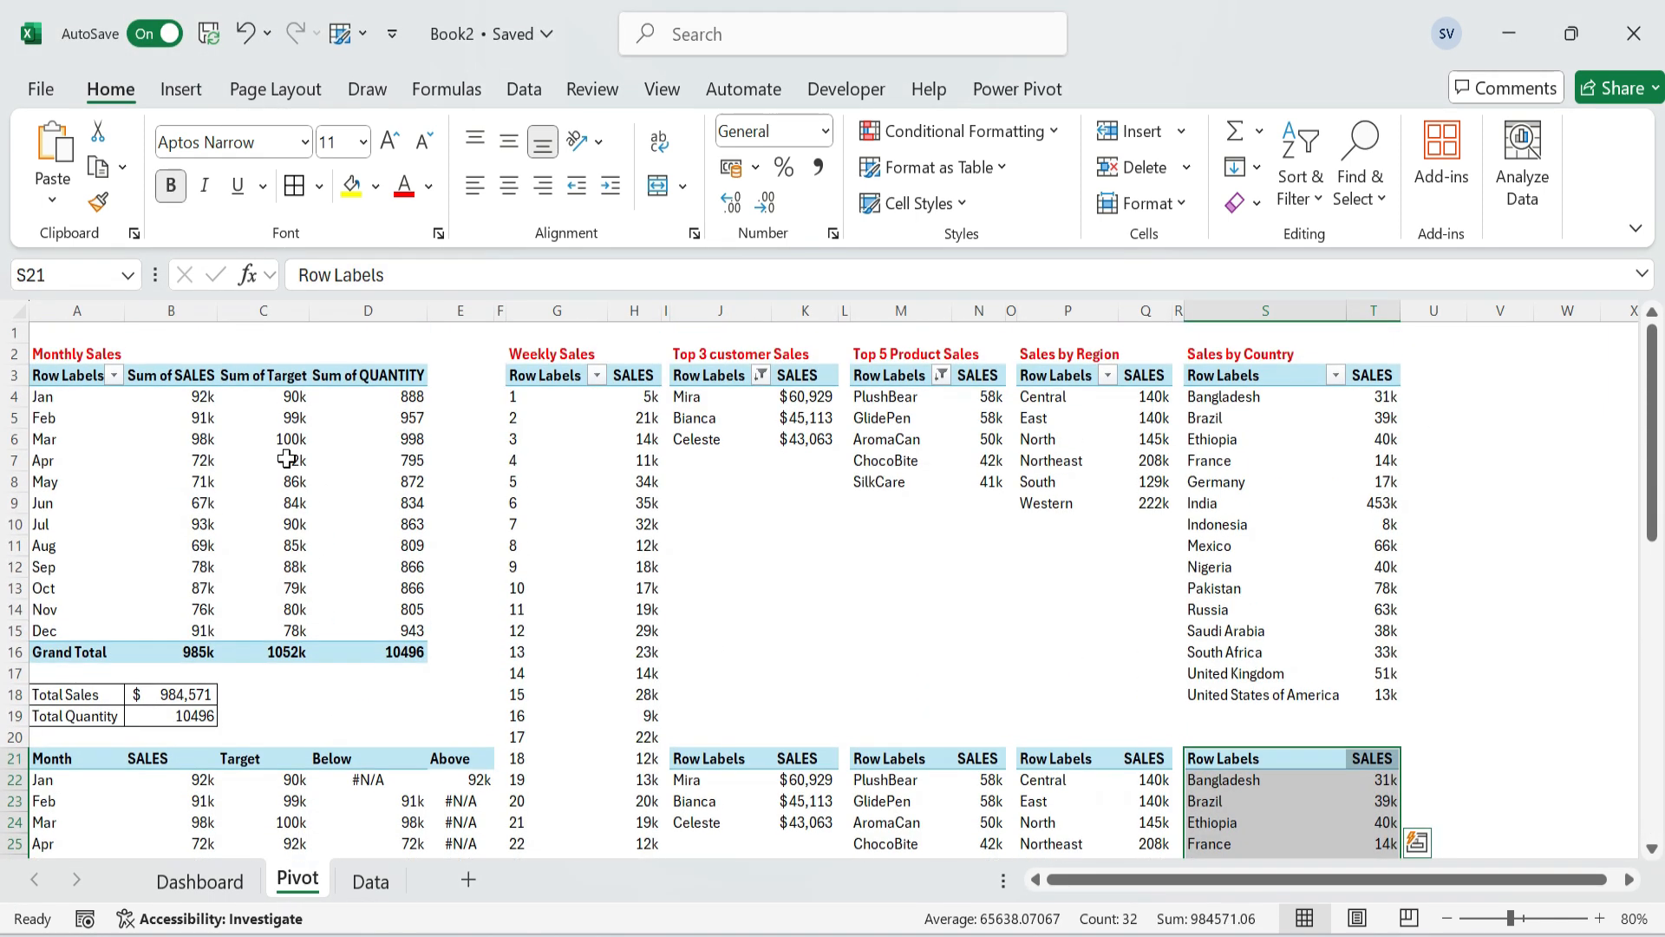
click(286, 460)
click(177, 85)
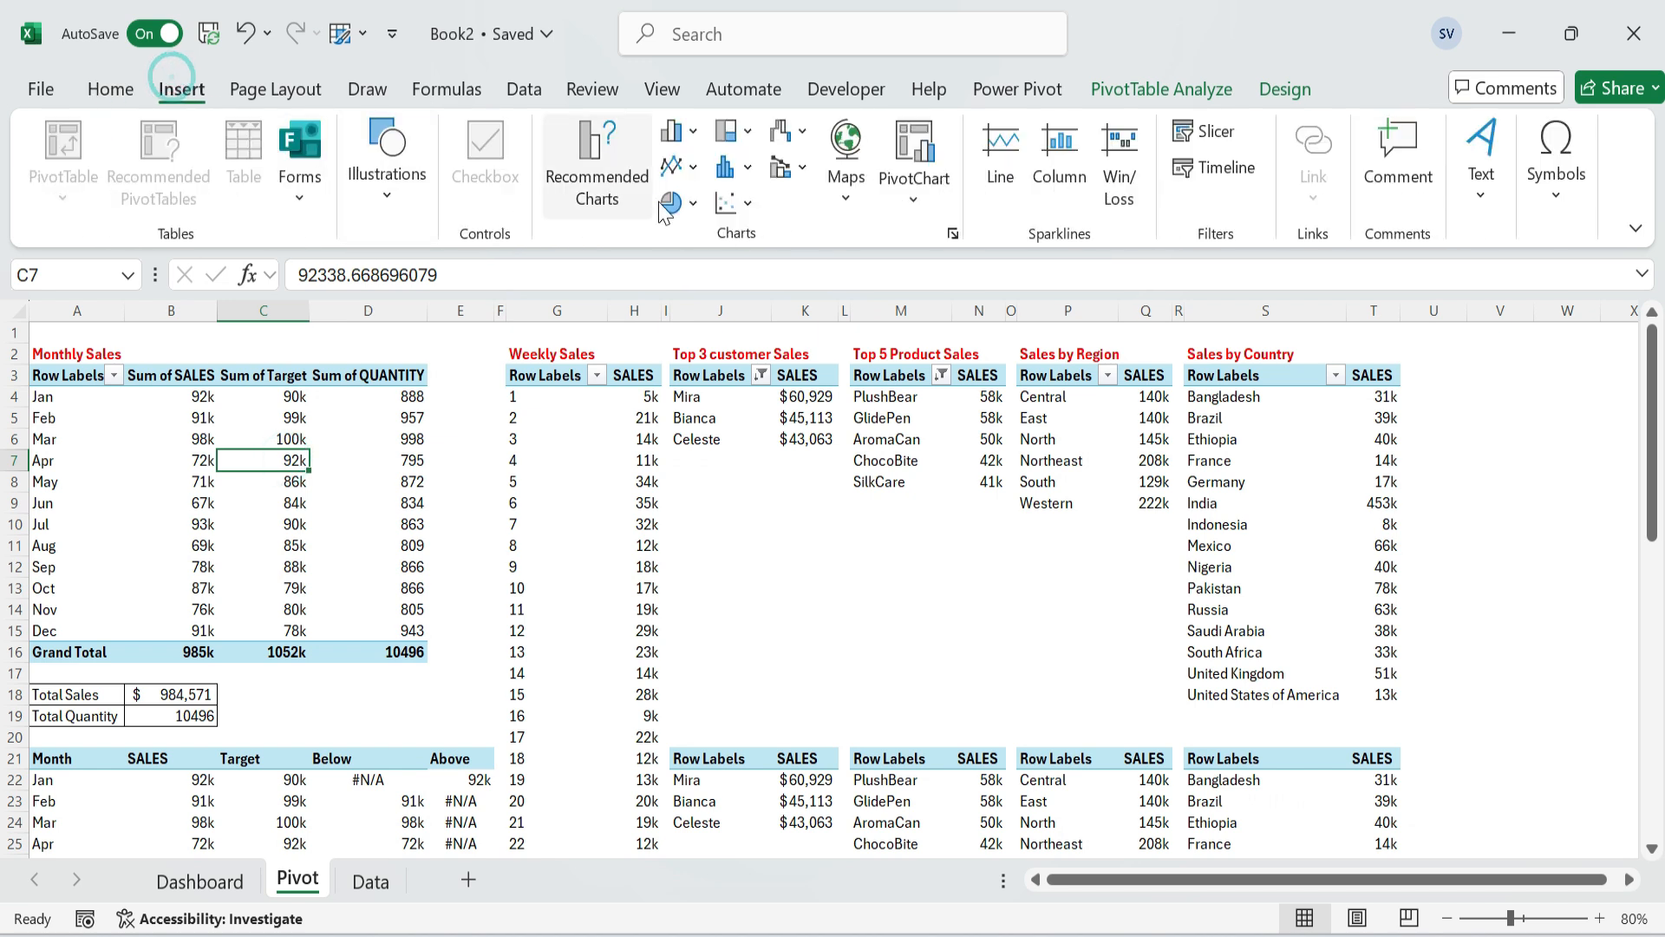
click(1206, 132)
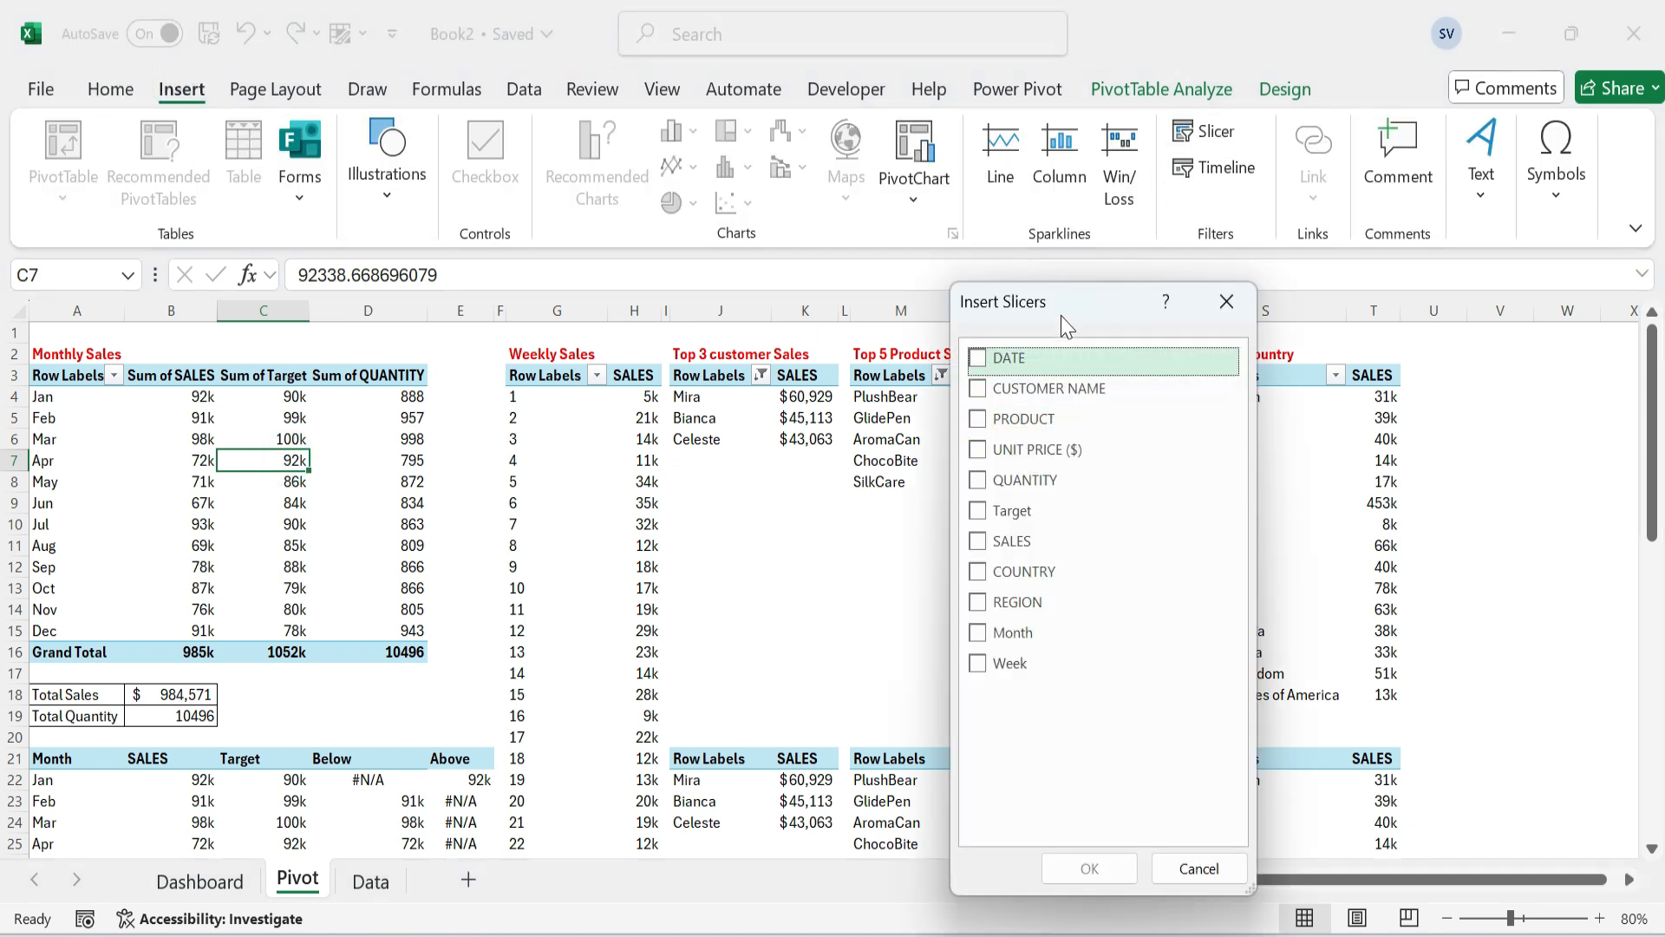
drag(1063, 314, 909, 276)
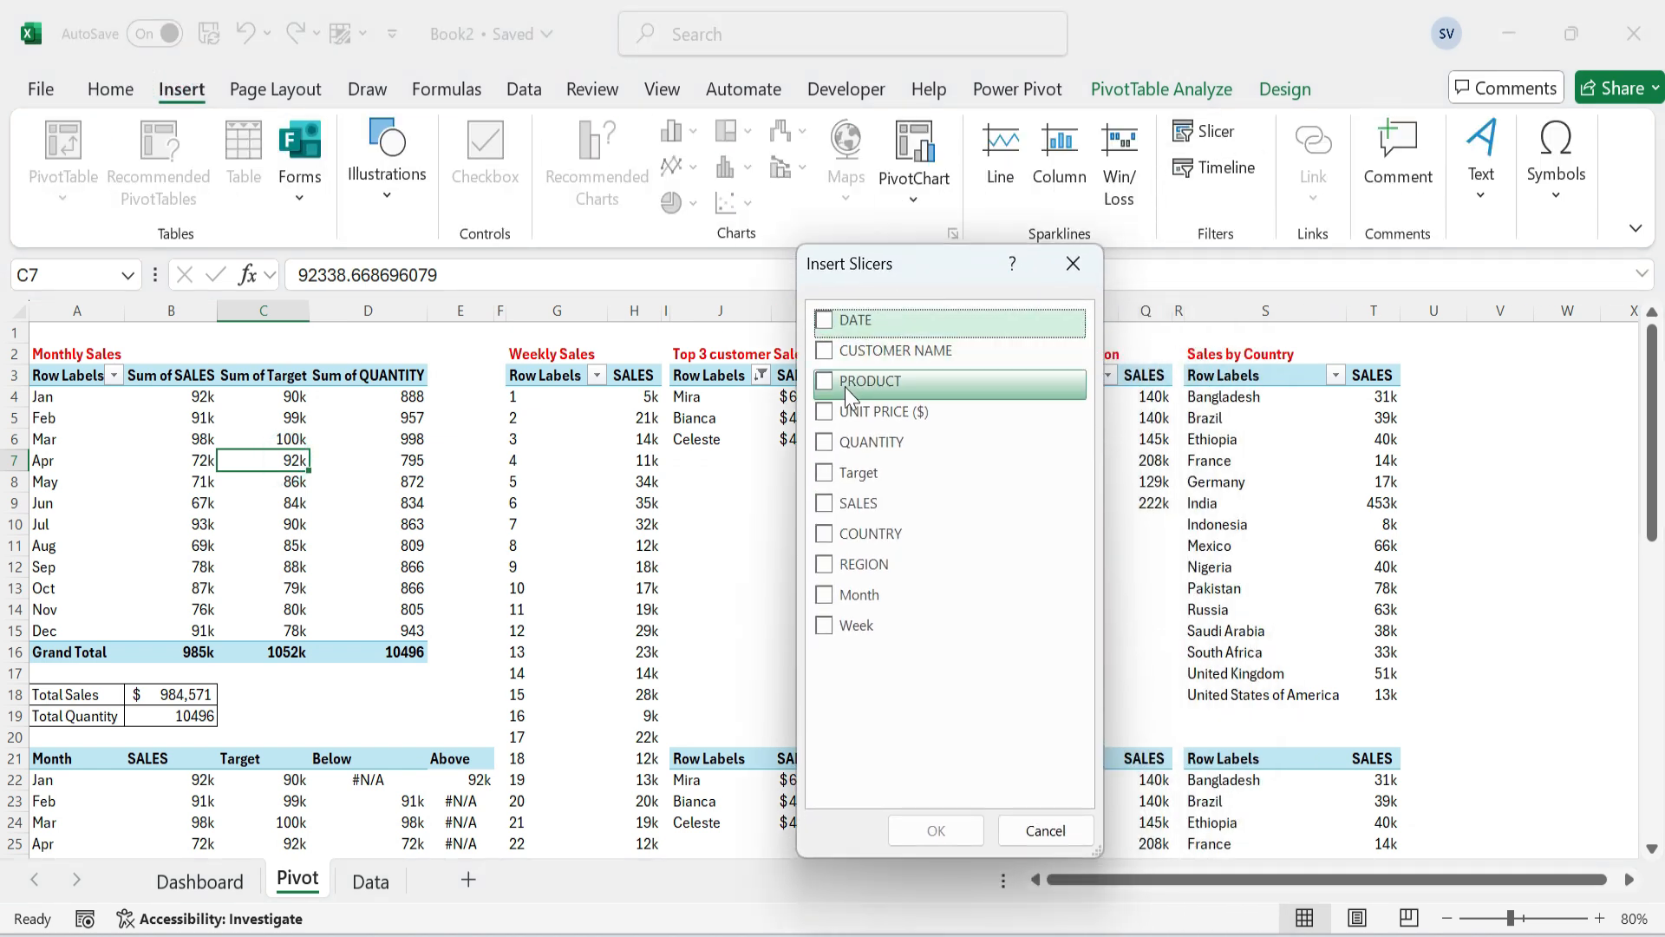
click(824, 564)
click(824, 595)
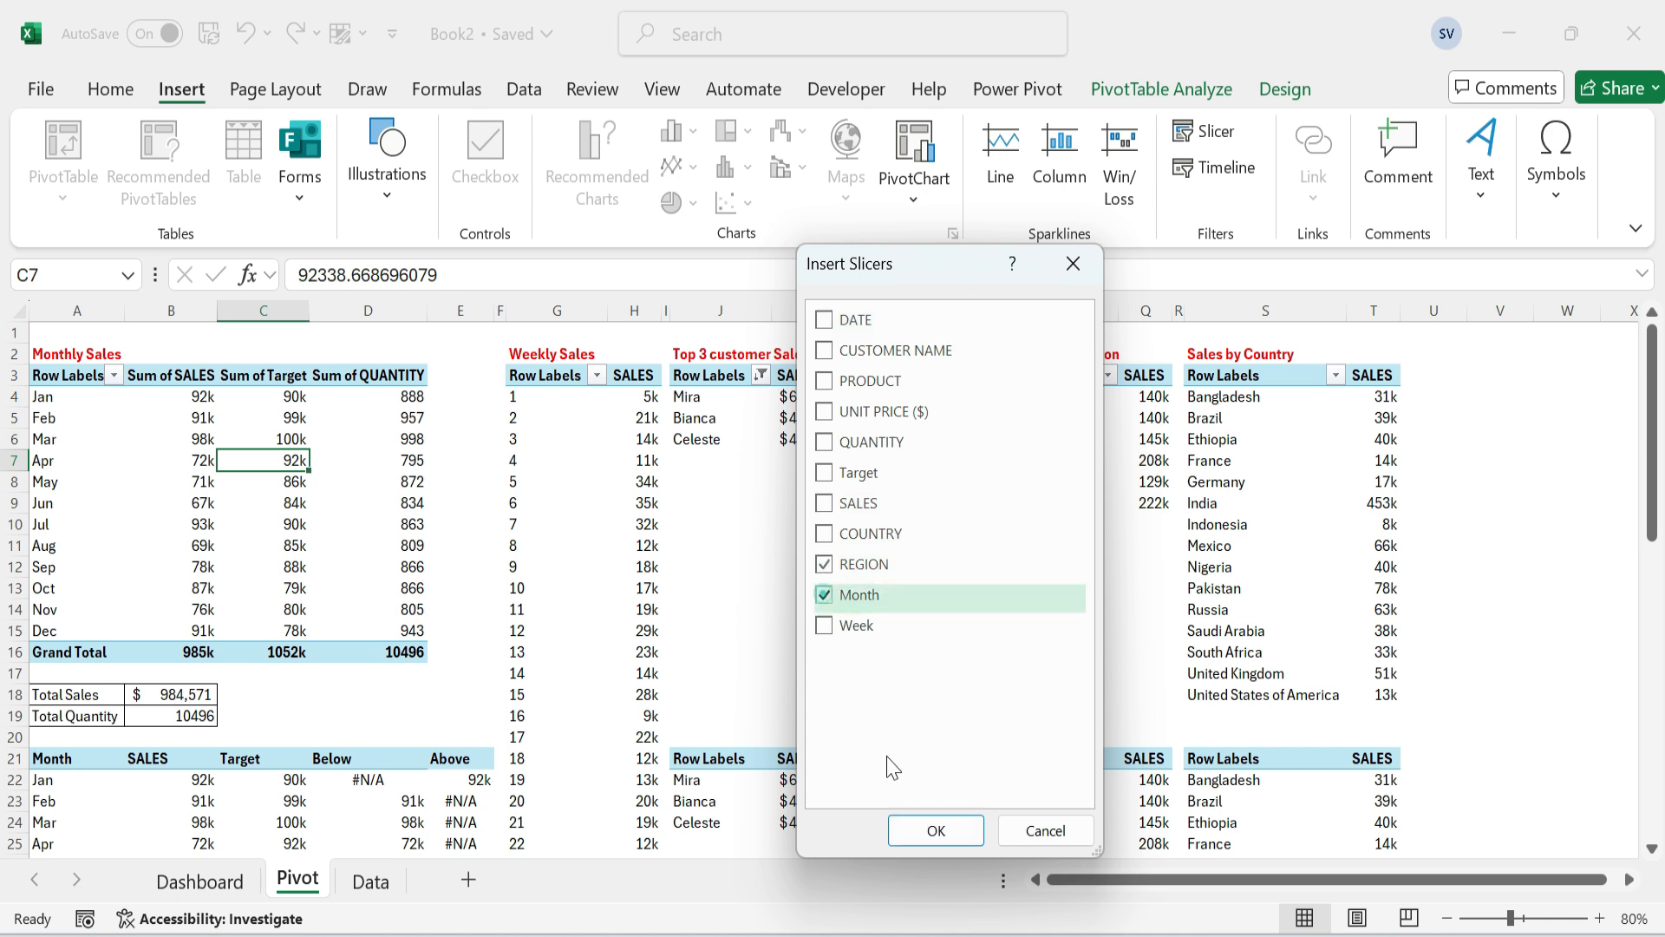
click(914, 830)
Move the REGION and Month slicers to the Dashboard sheet and place them apart so they no longer overlap.
click(791, 436)
ctrl+click(868, 490)
click(208, 396)
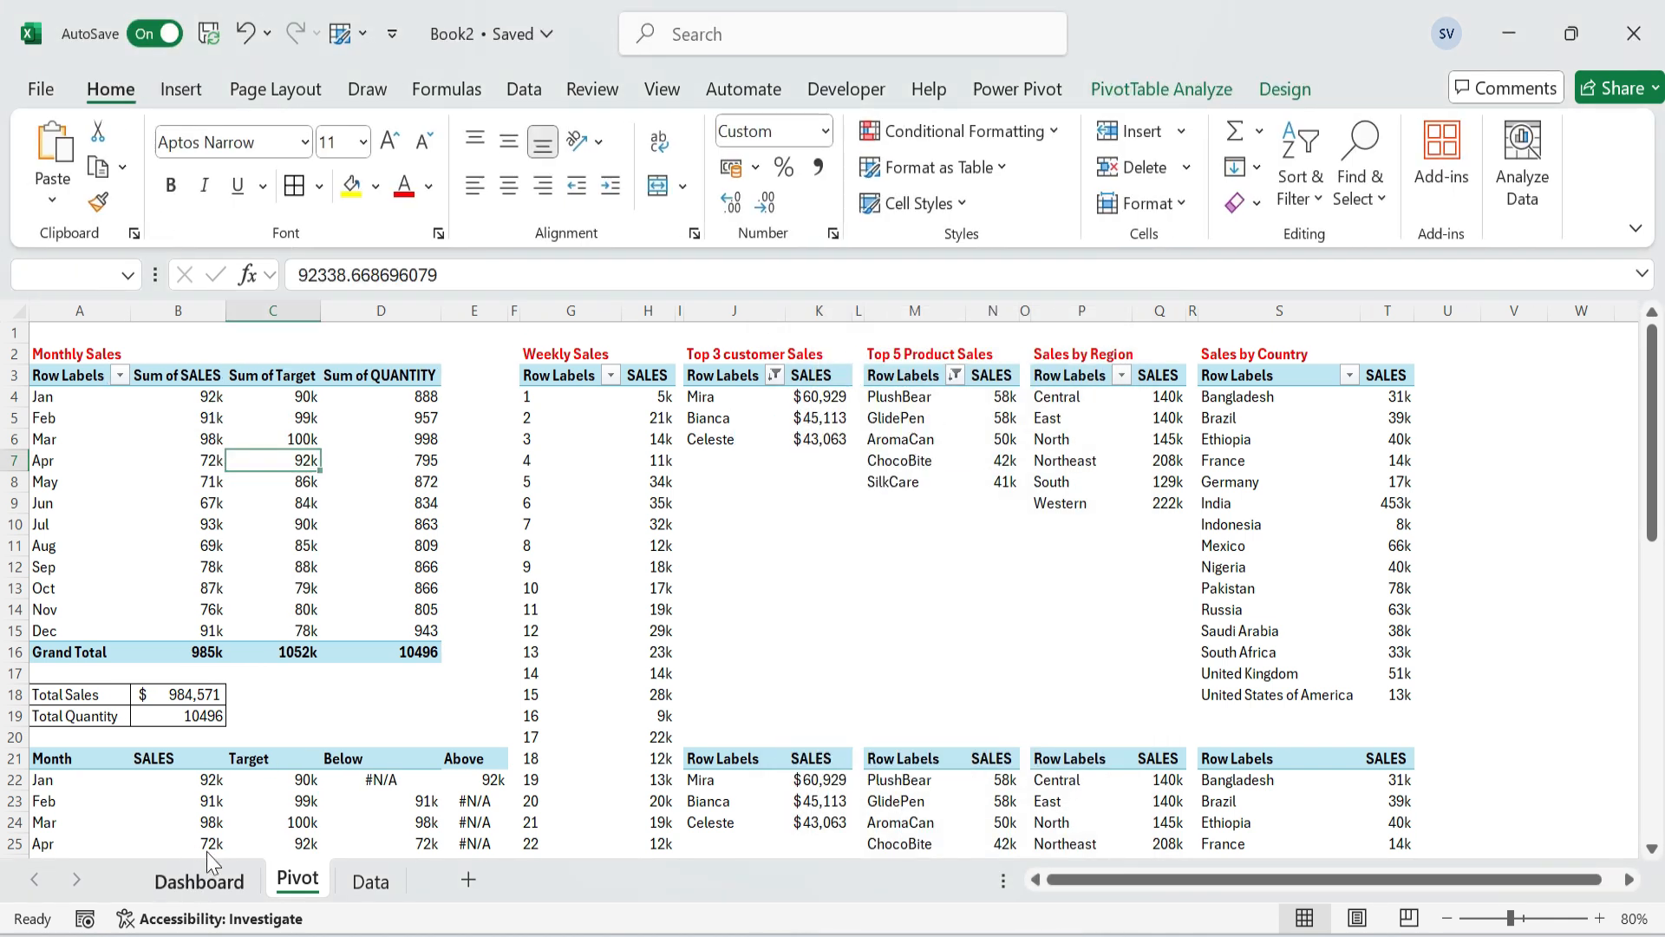
click(200, 881)
click(125, 543)
key(ctrl+v)
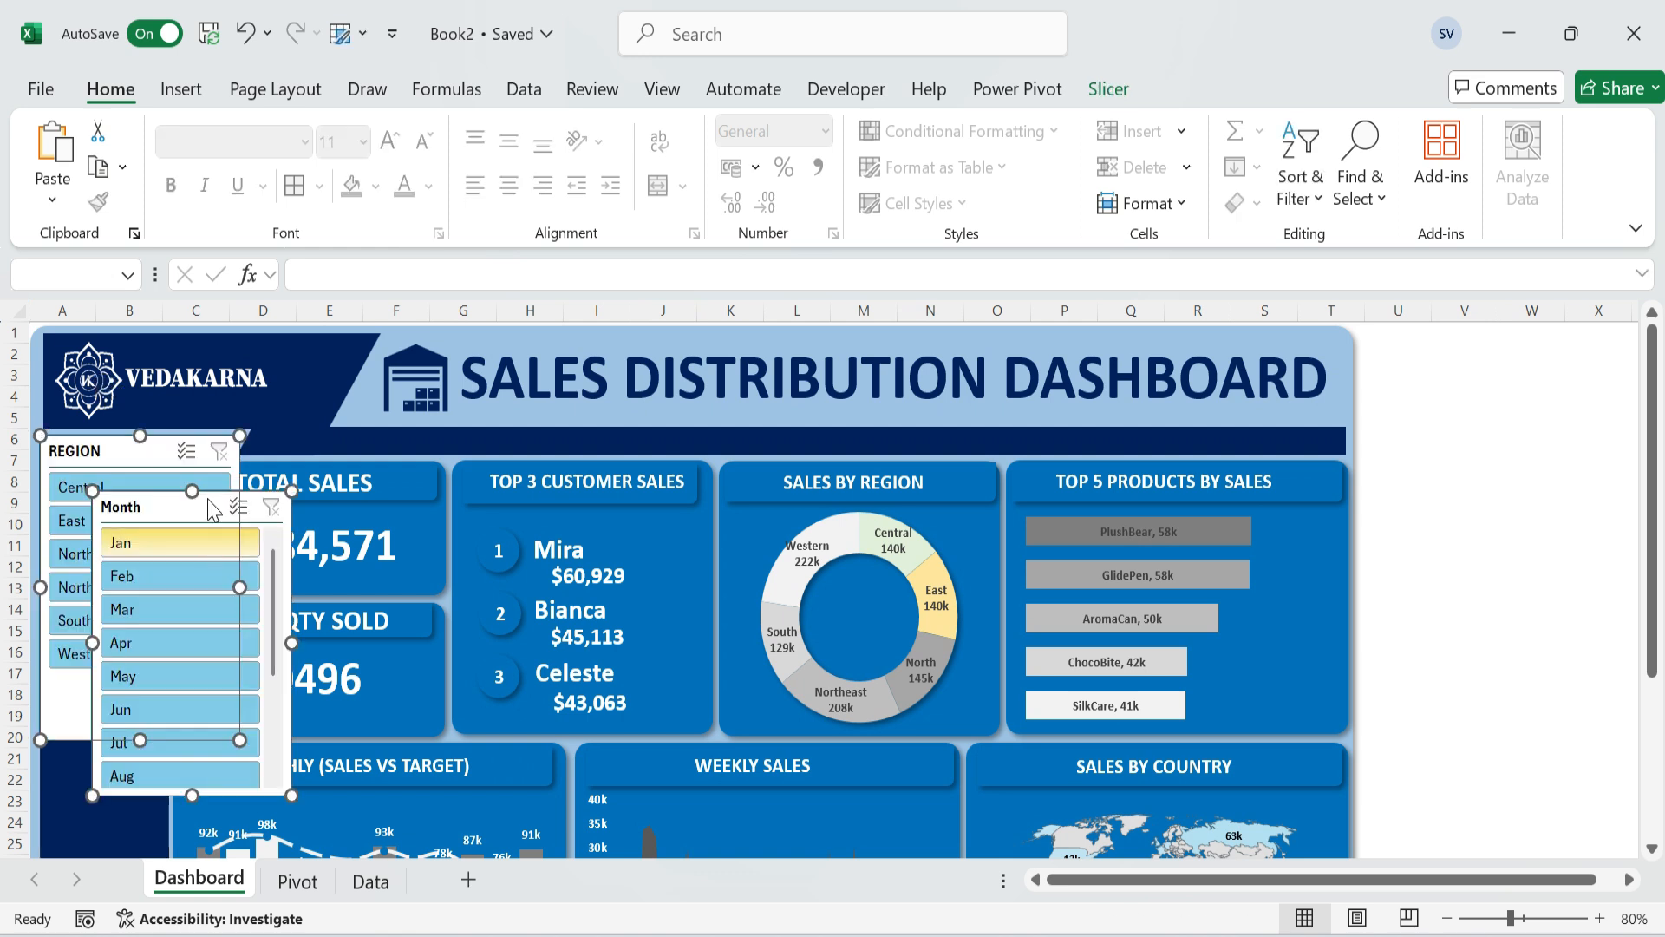
drag(142, 512, 665, 559)
click(1419, 538)
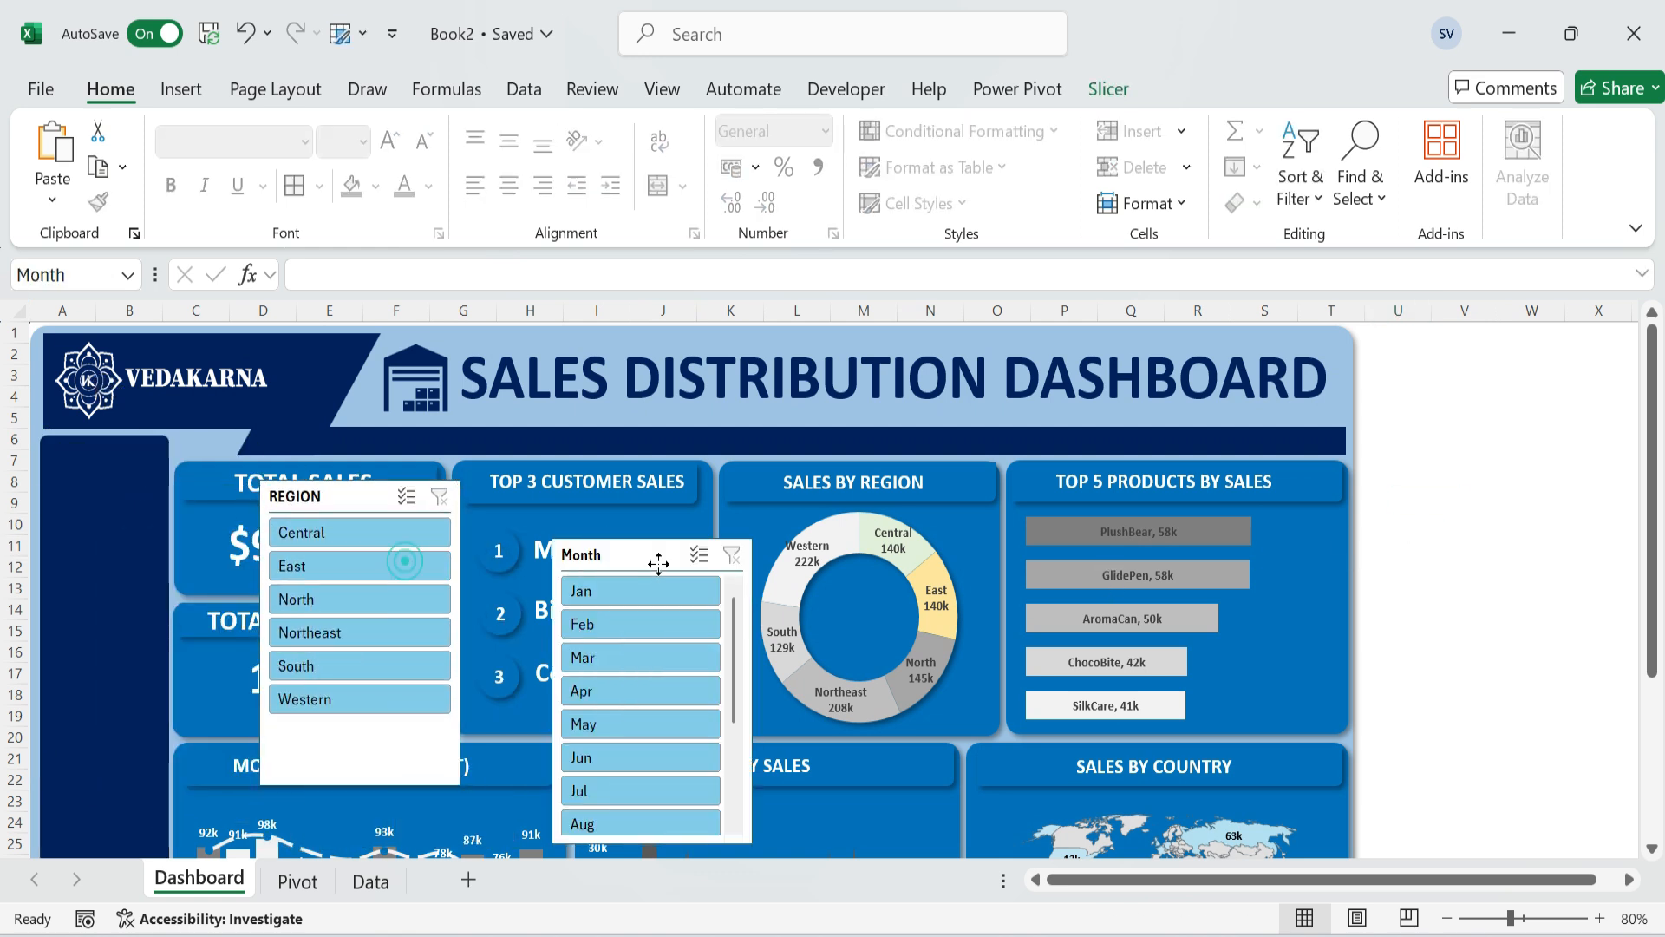
Apply the custom dark blue slicer style to both the REGION and Month slicers.
click(338, 496)
ctrl+click(631, 547)
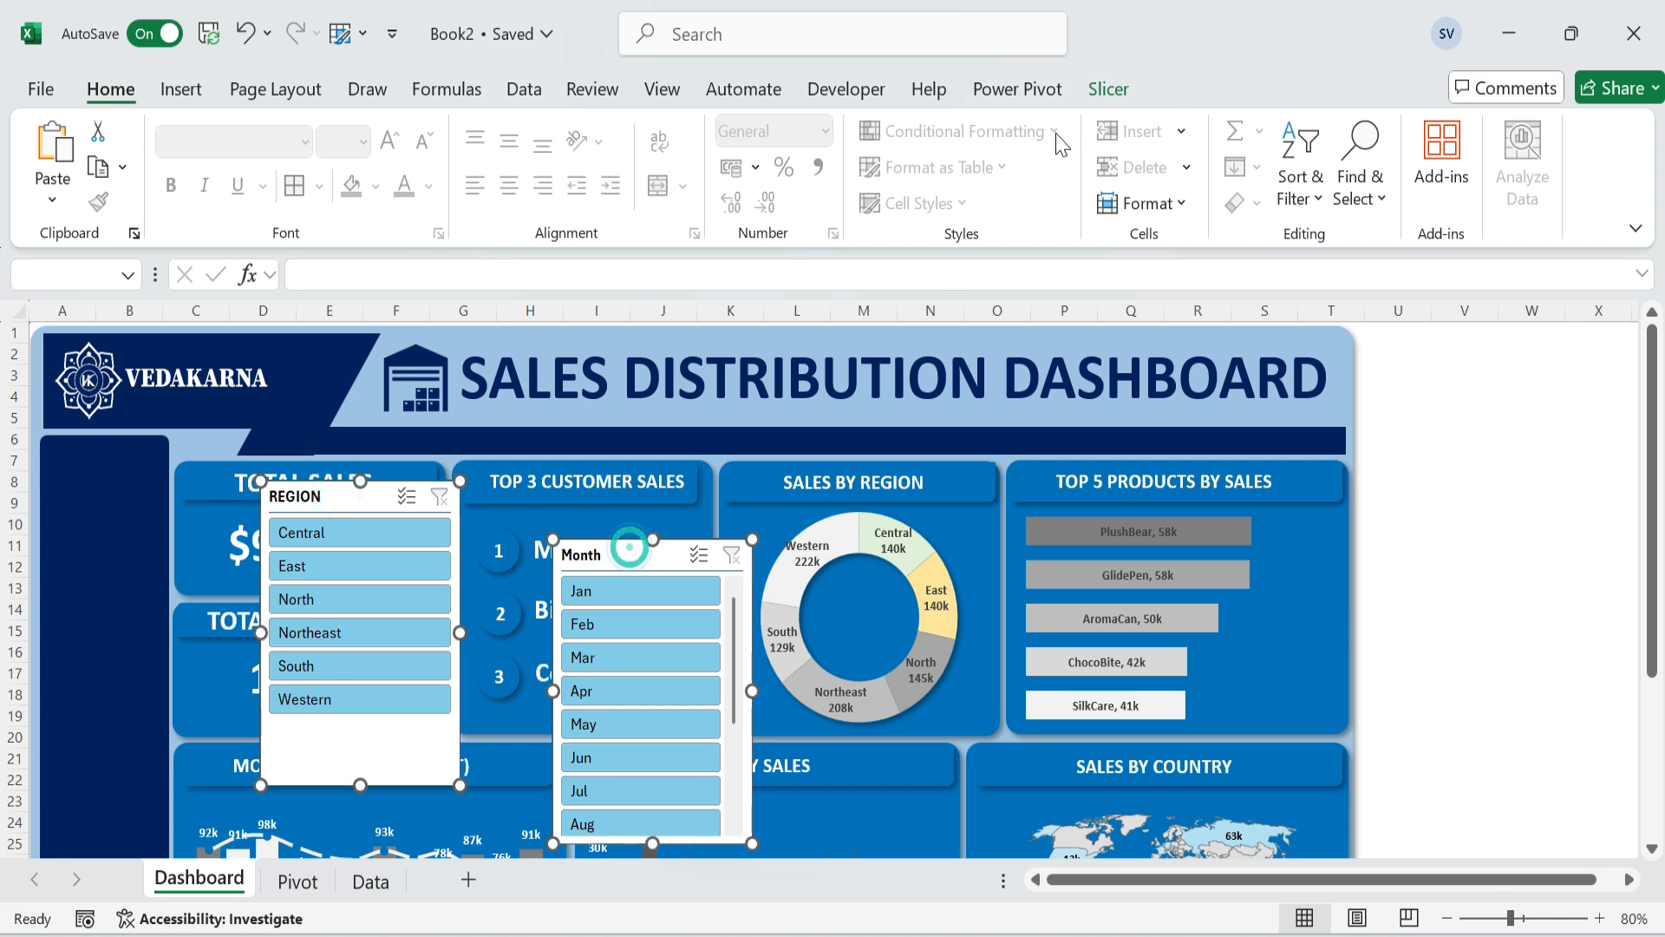
click(1108, 89)
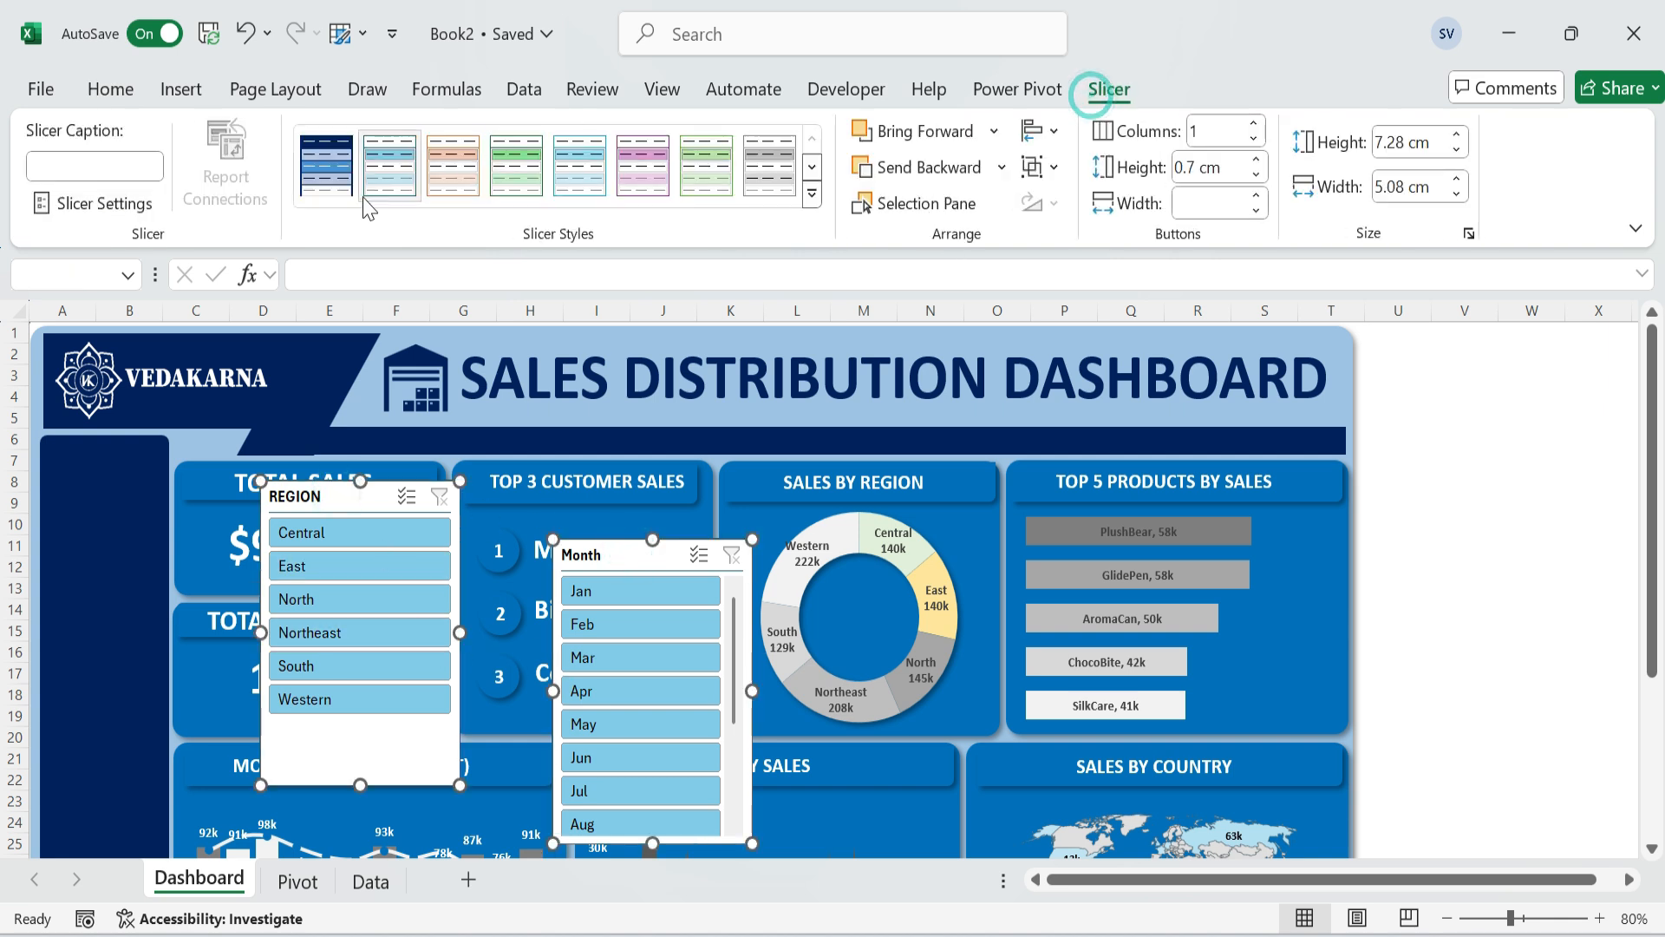
click(320, 158)
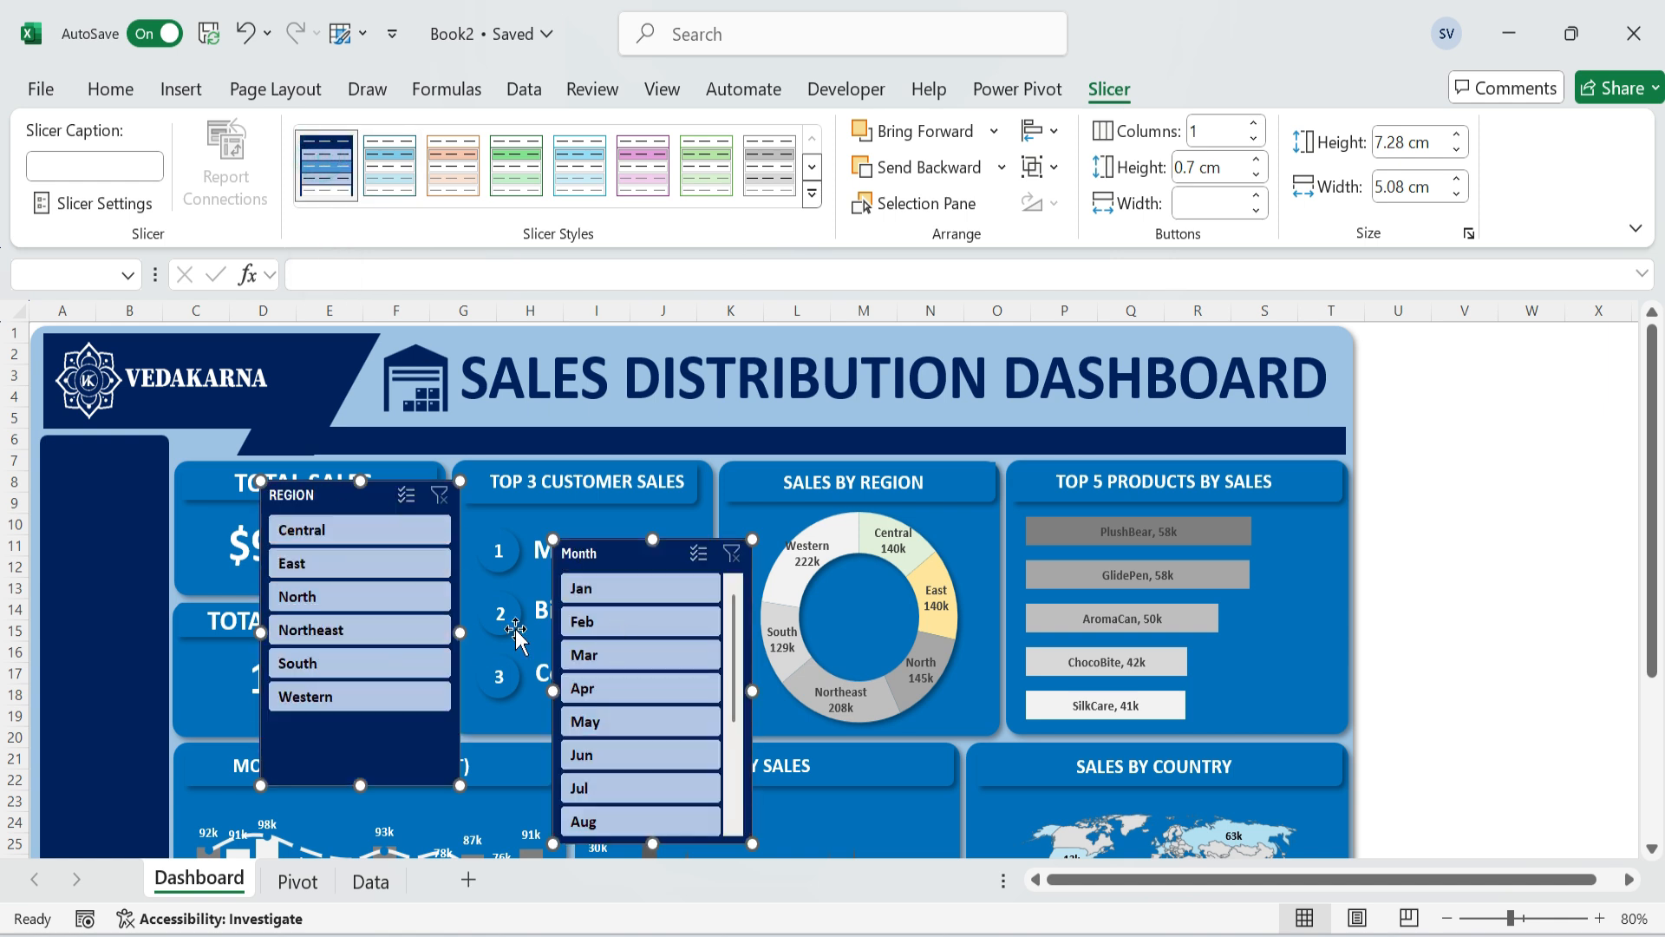
Open the custom slicer style for modification and examine the Whole Slicer element's fill, border and font settings.
right_click(346, 166)
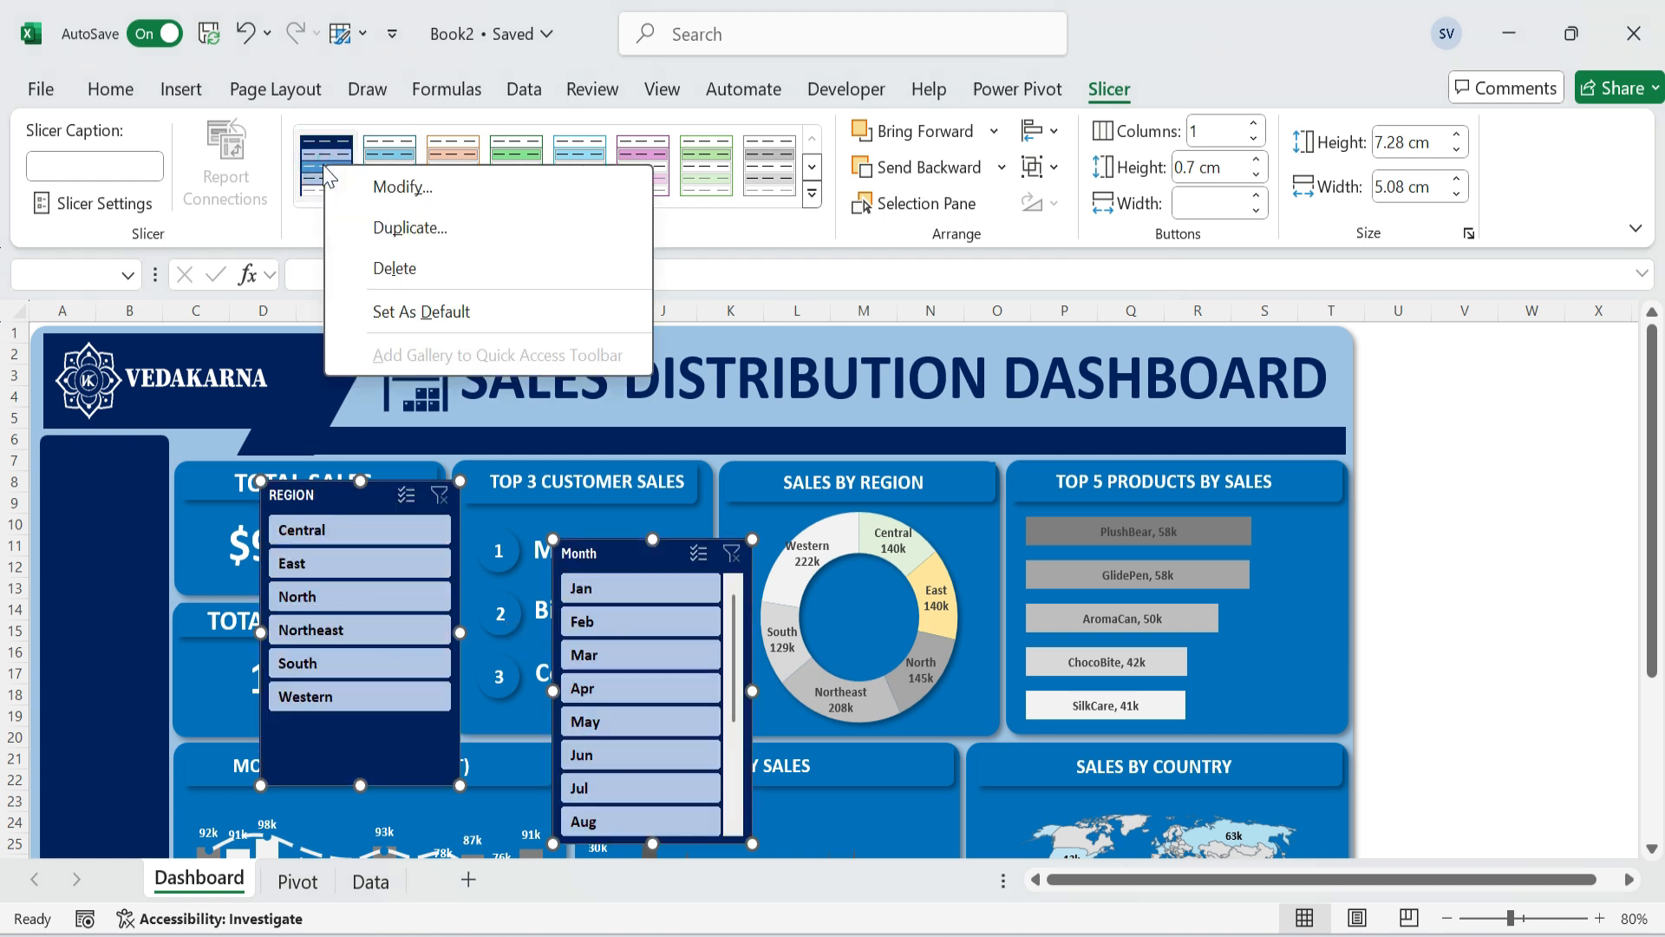
click(396, 185)
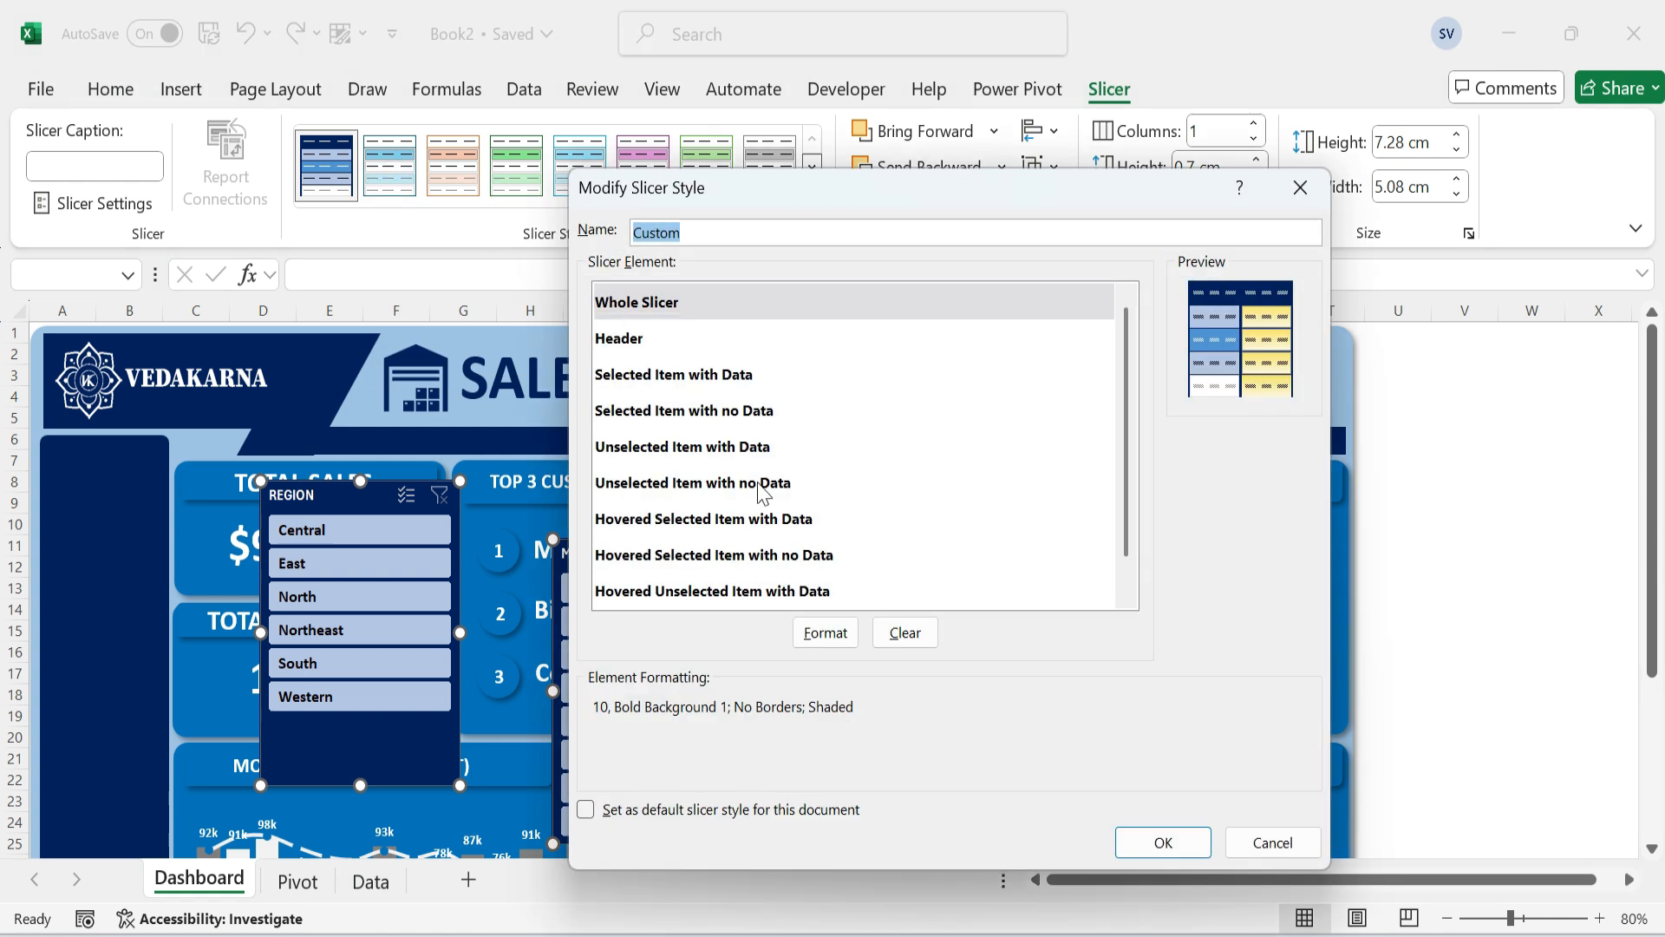
click(825, 632)
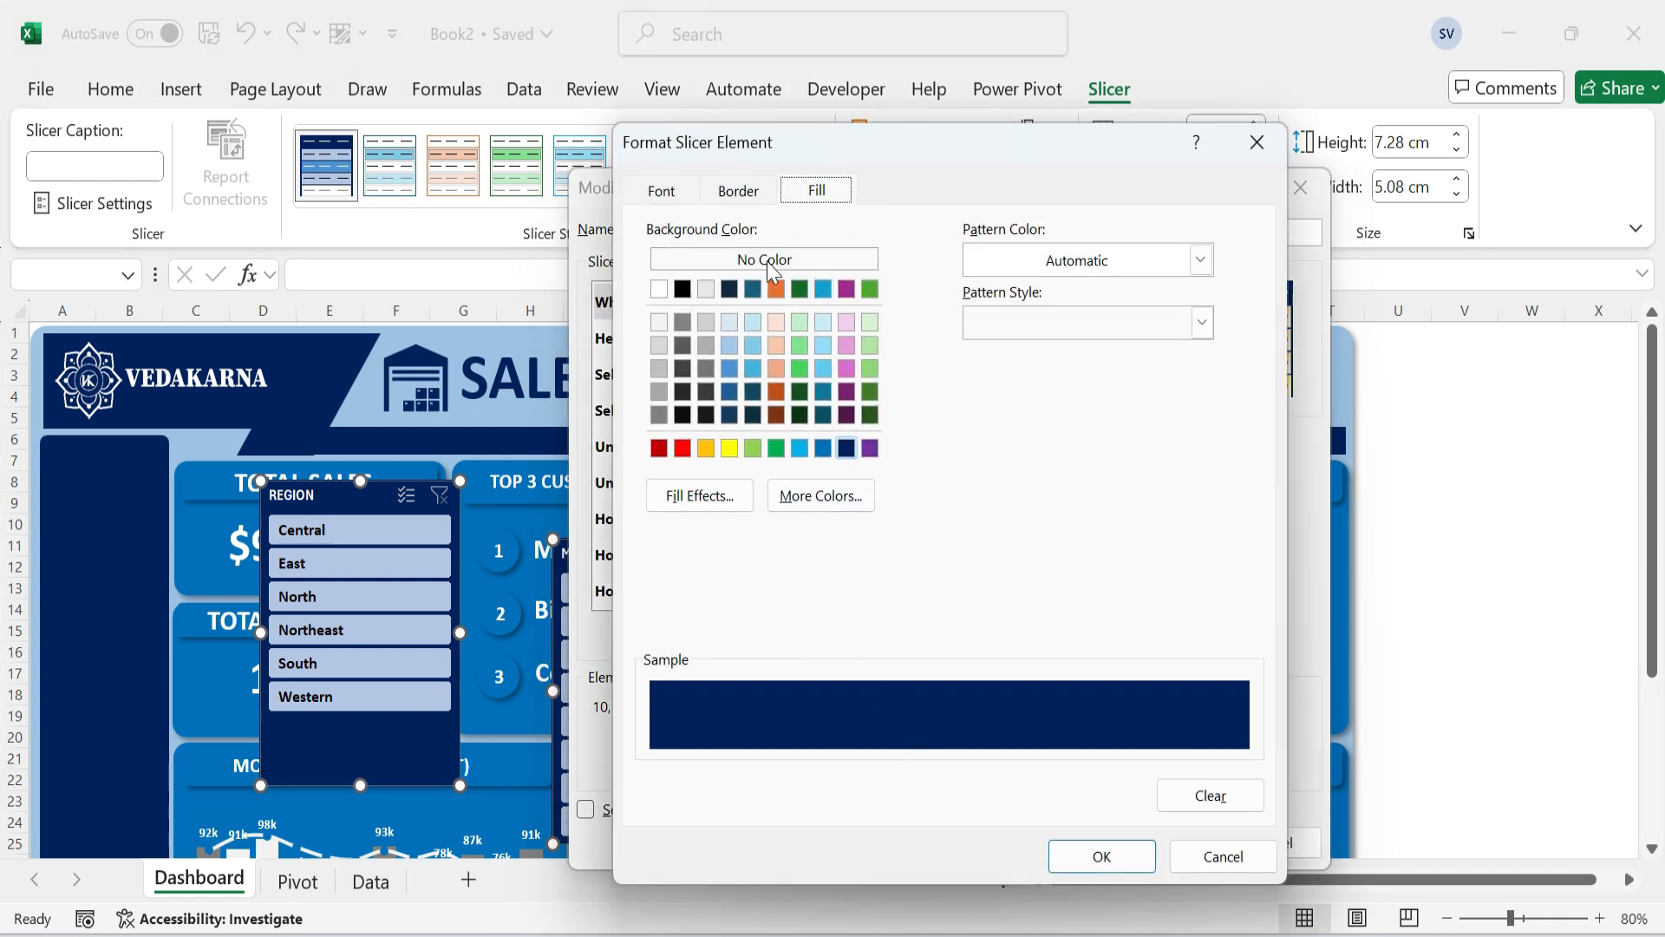
click(727, 199)
click(666, 193)
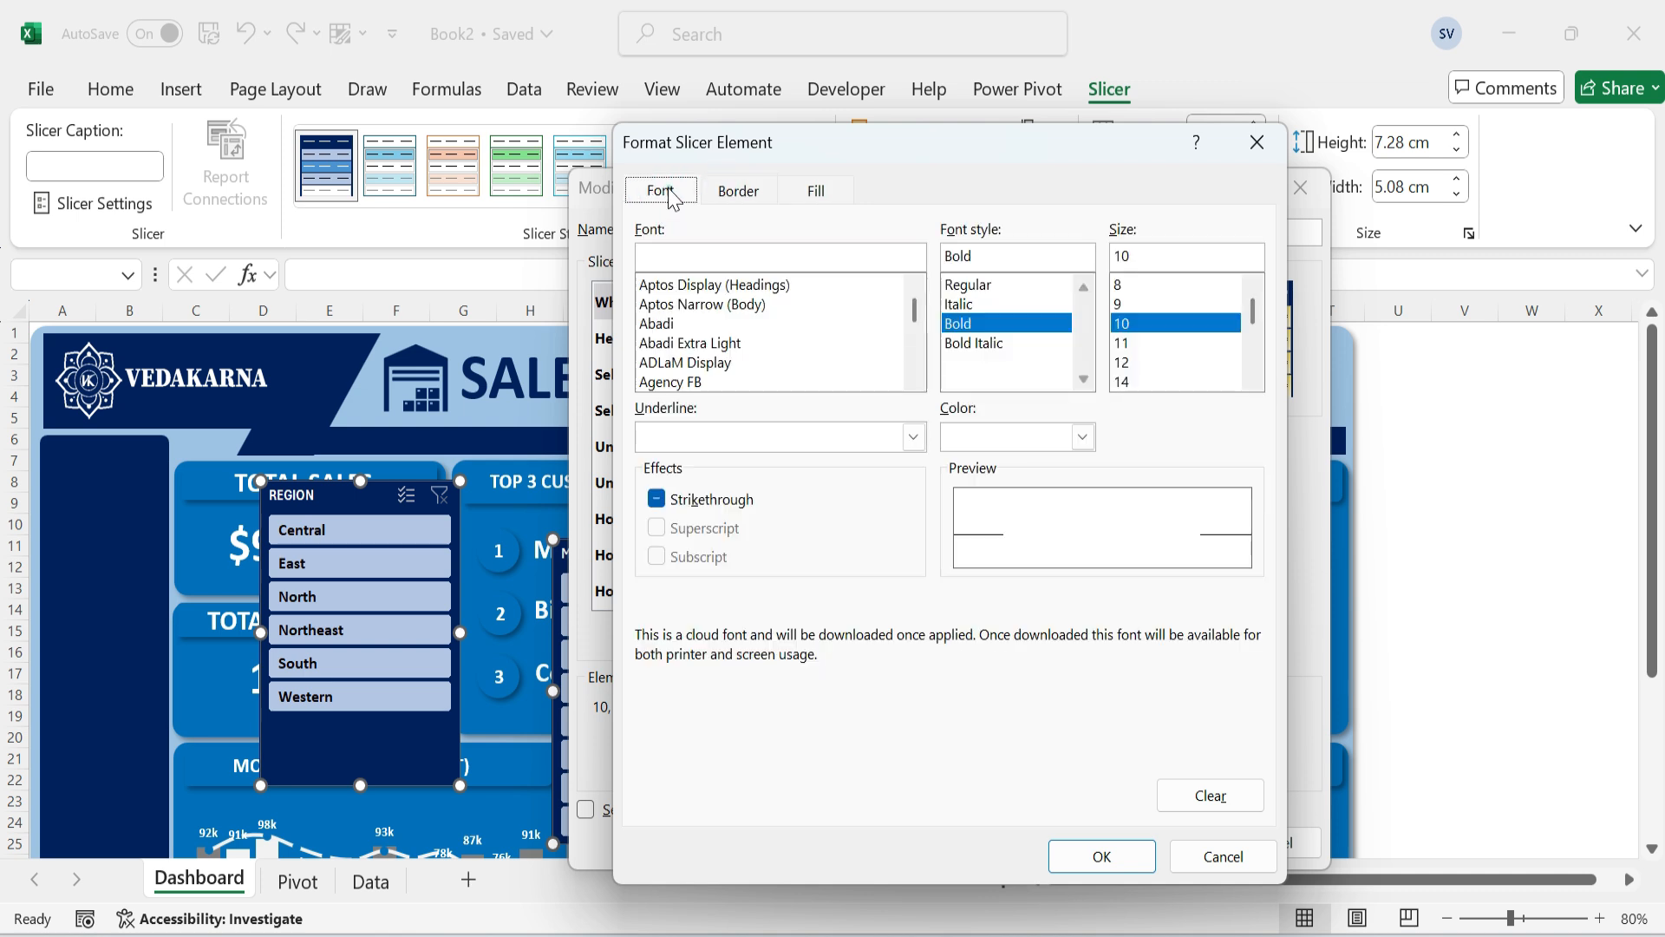
click(1102, 856)
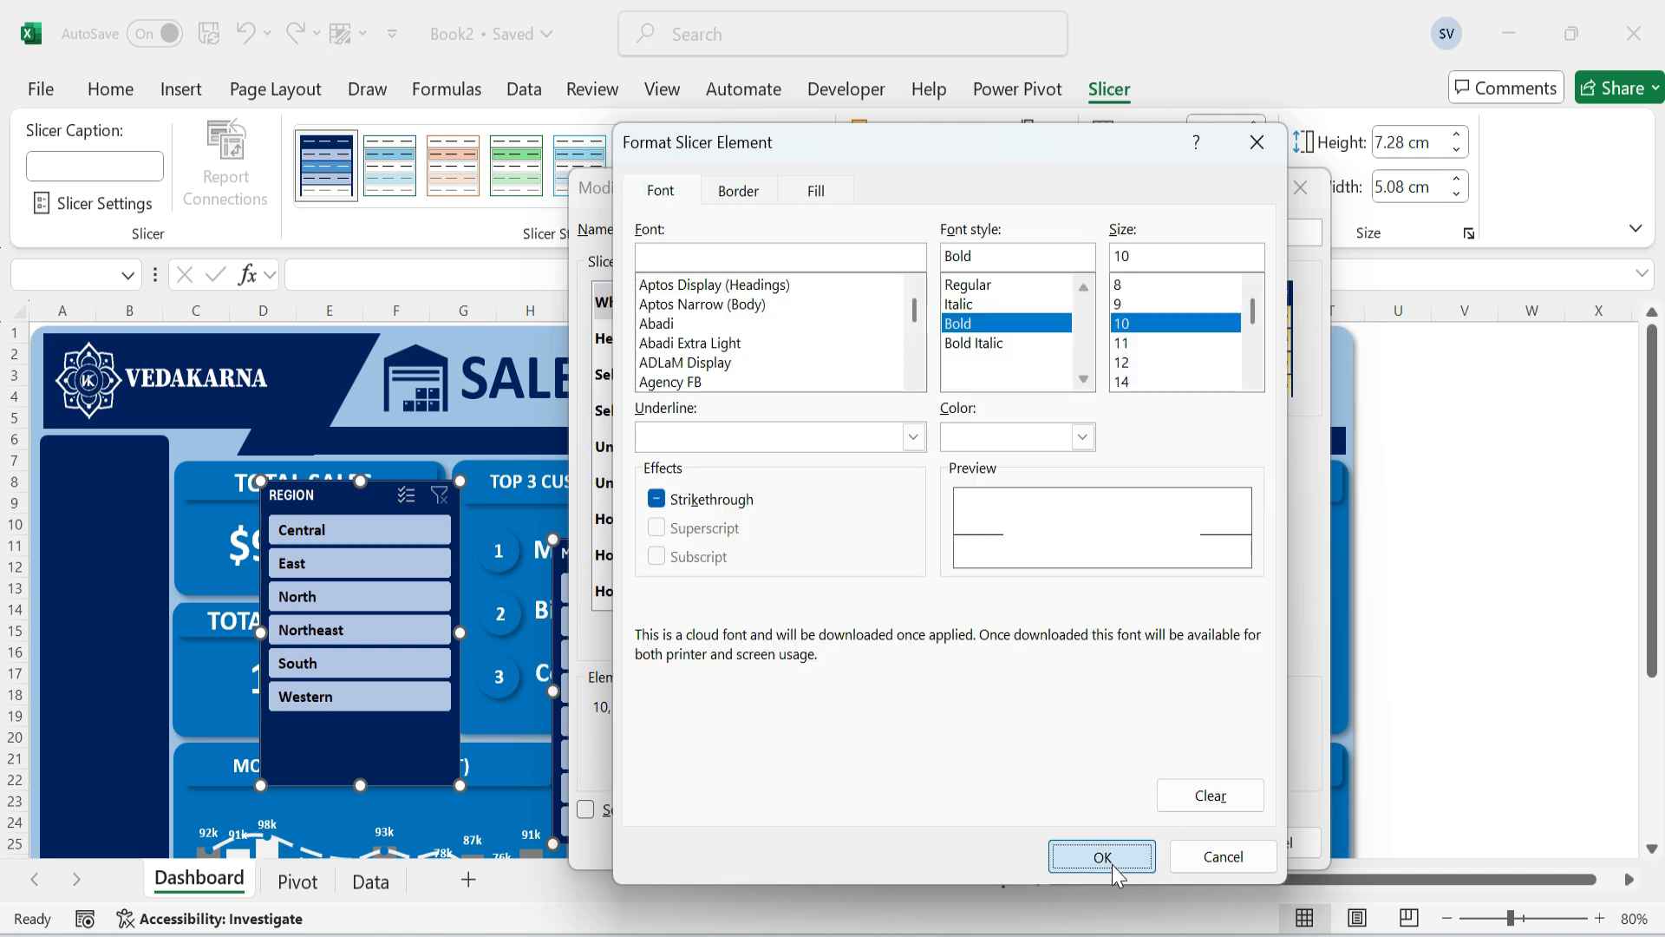
Examine the Header element's font and fill settings in the custom slicer style.
click(631, 338)
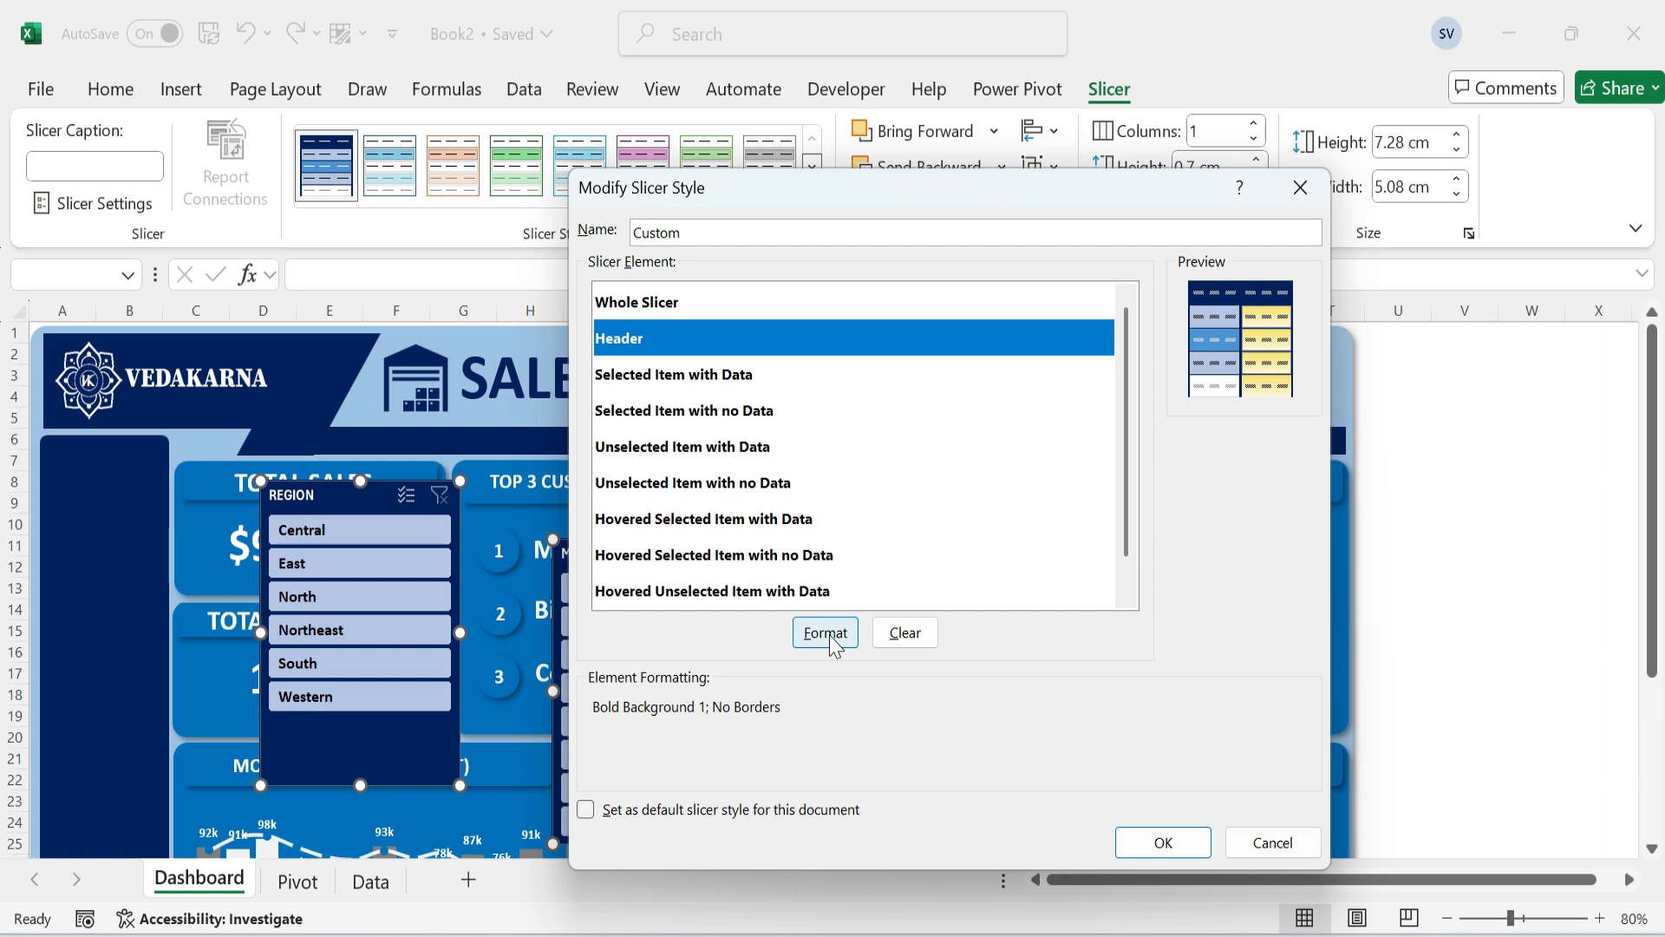
click(826, 633)
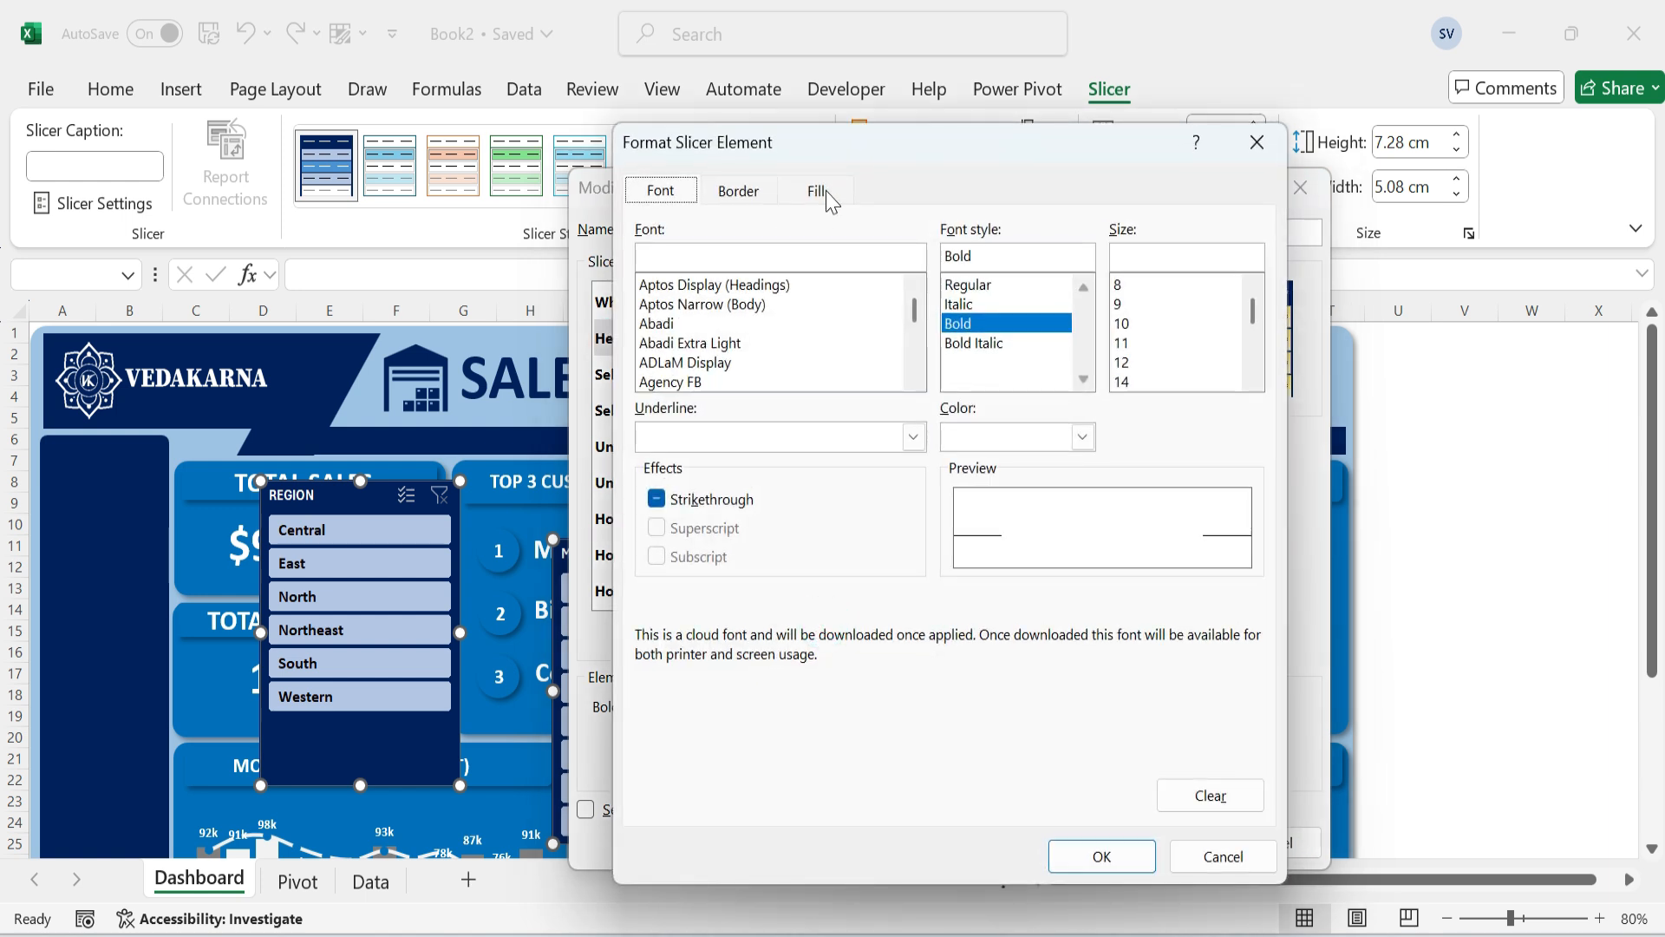
click(820, 192)
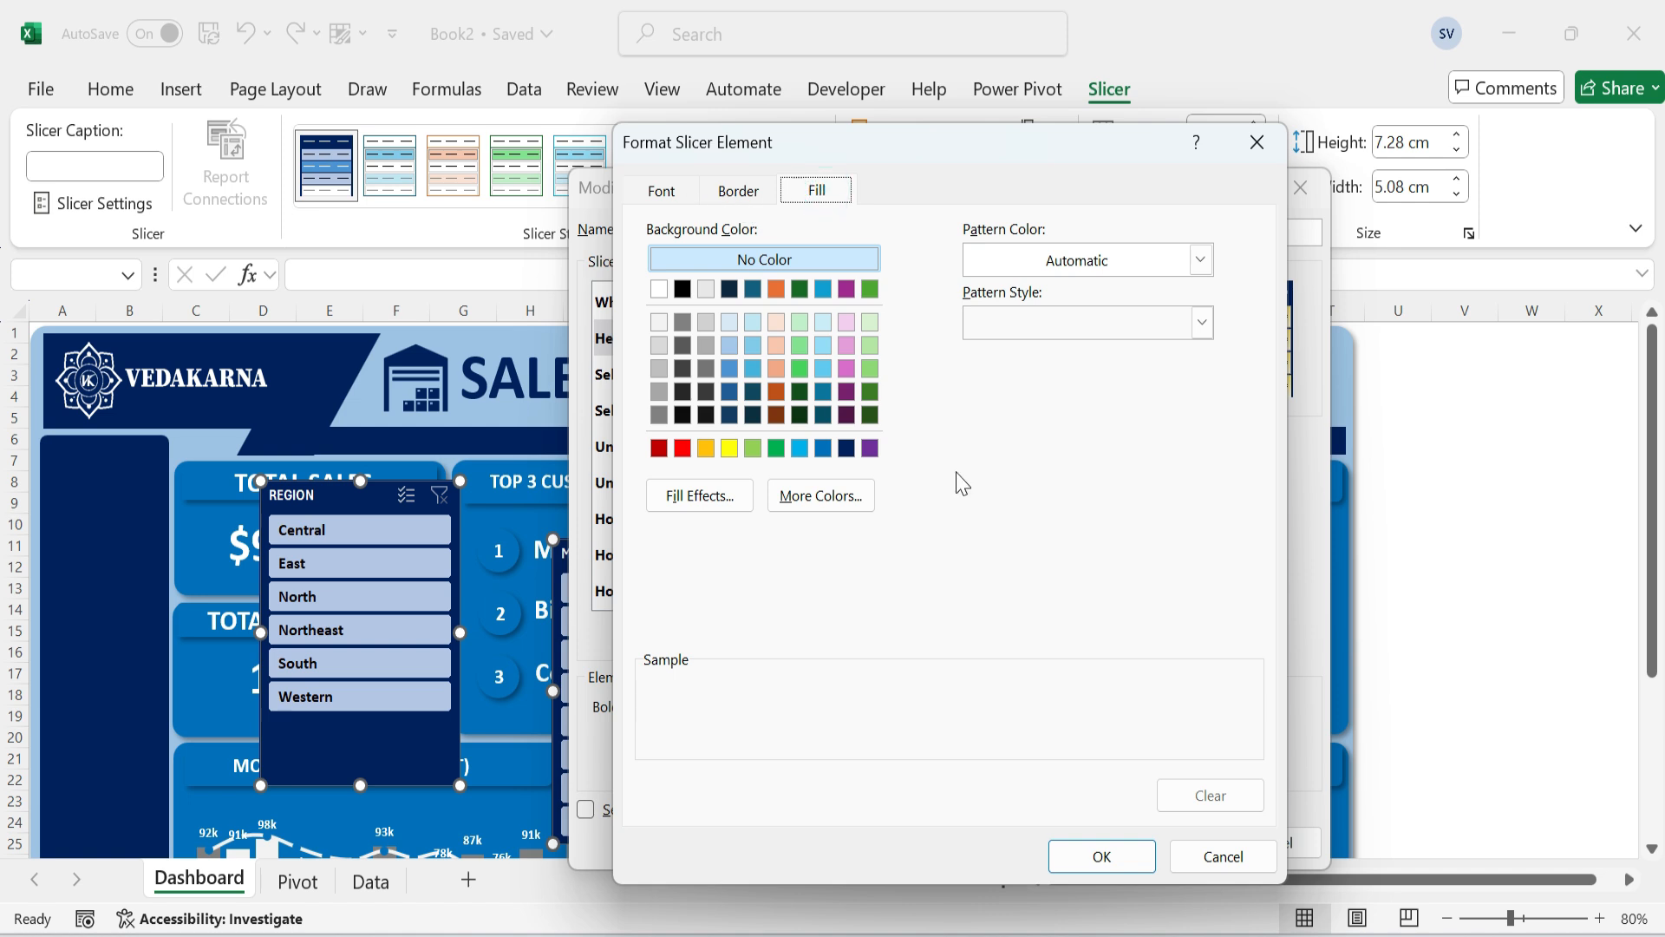
click(1149, 861)
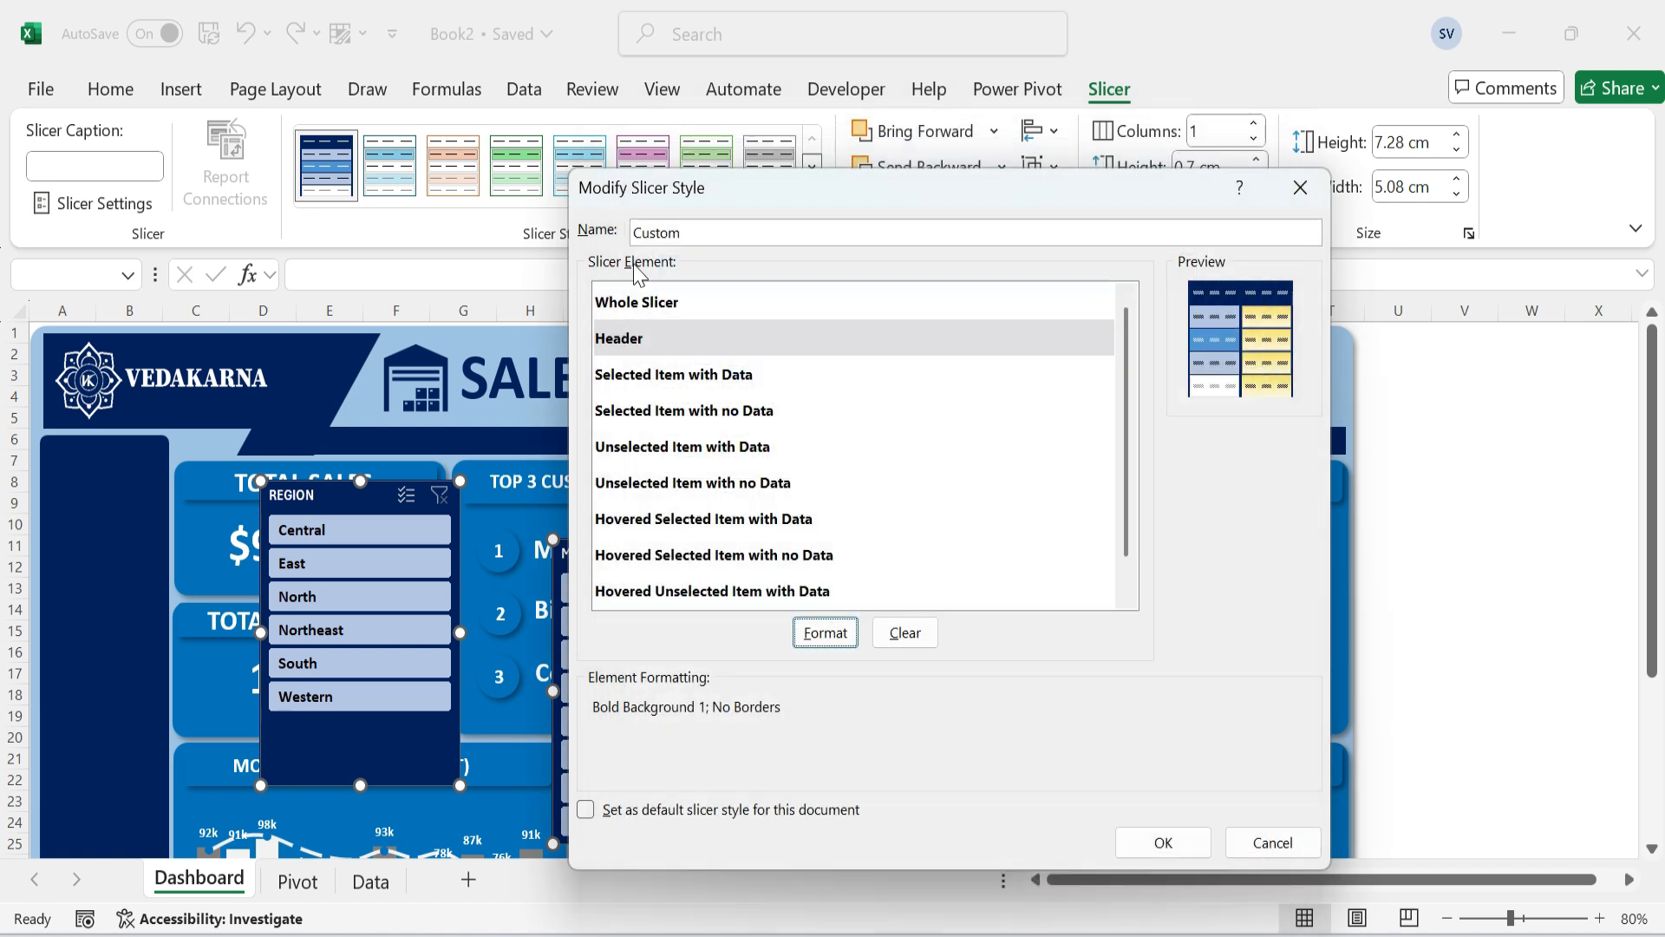
Examine the Selected Item with Data element's fill, border and font settings in the custom slicer style.
click(661, 379)
click(825, 633)
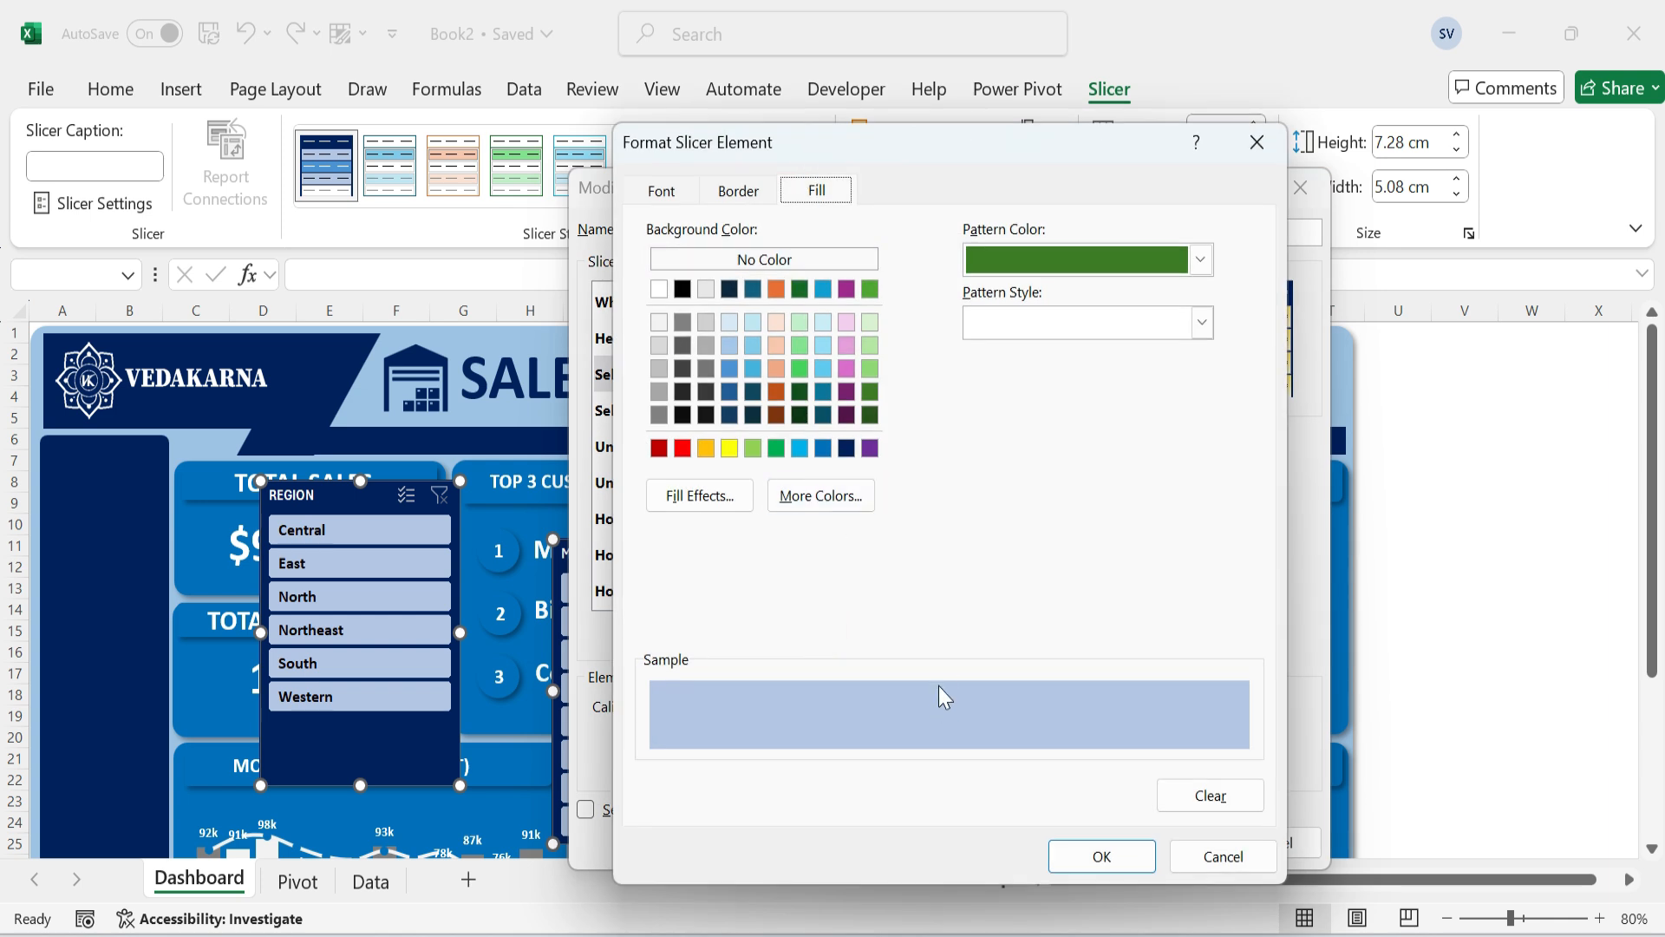
click(738, 190)
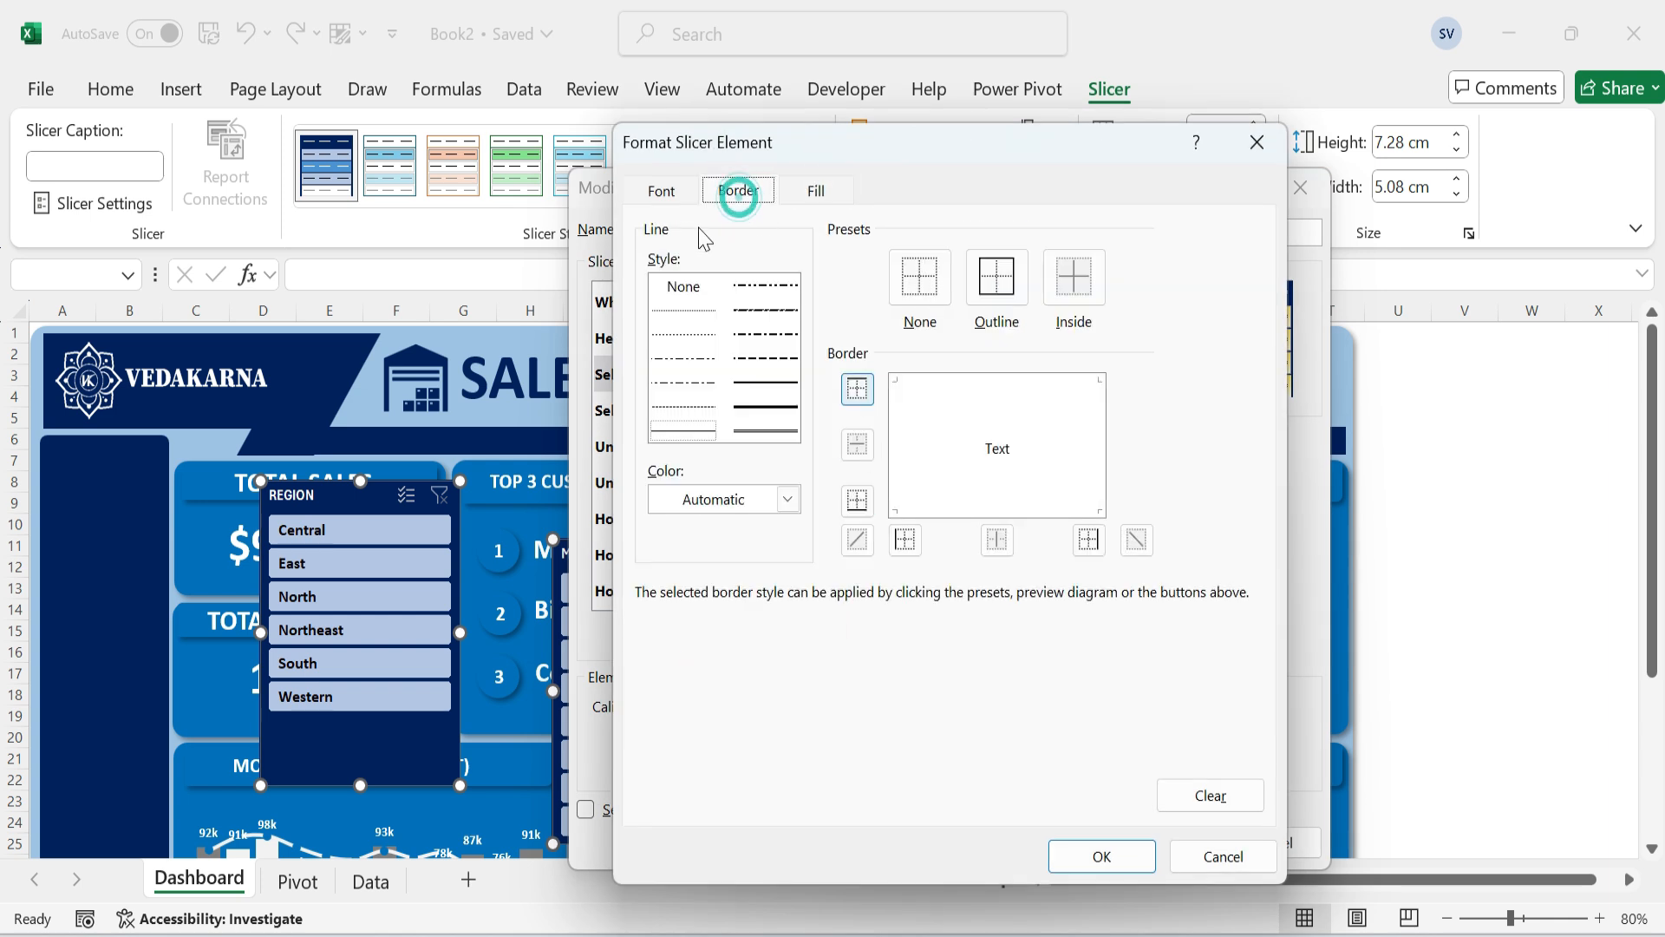
click(662, 191)
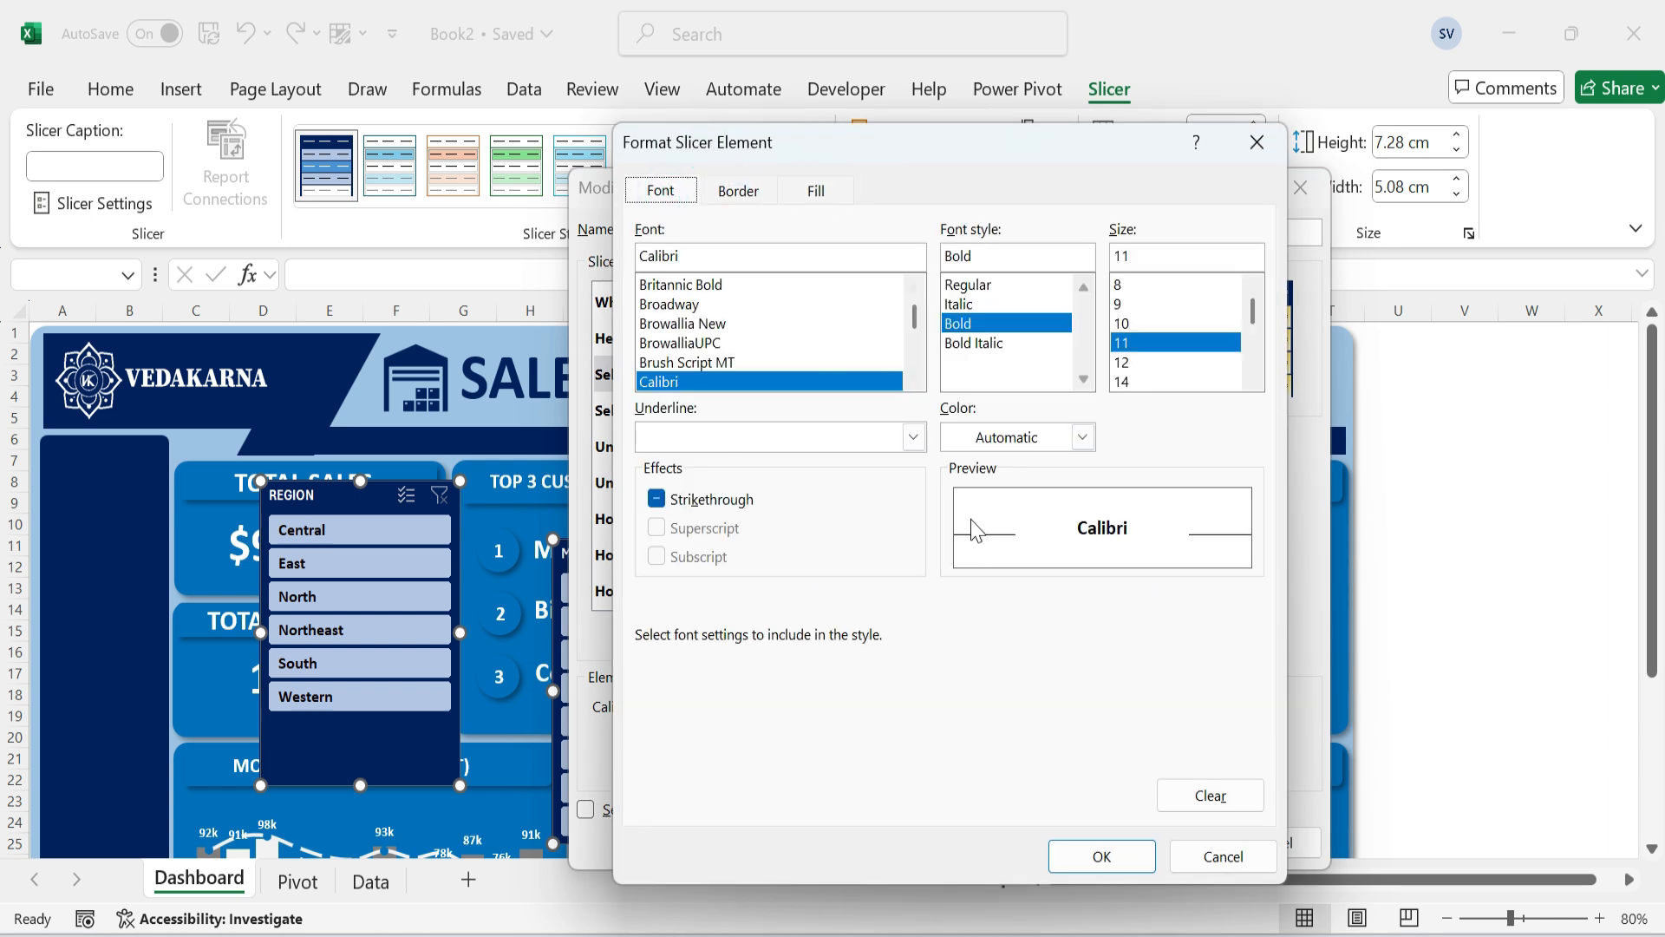
click(1081, 870)
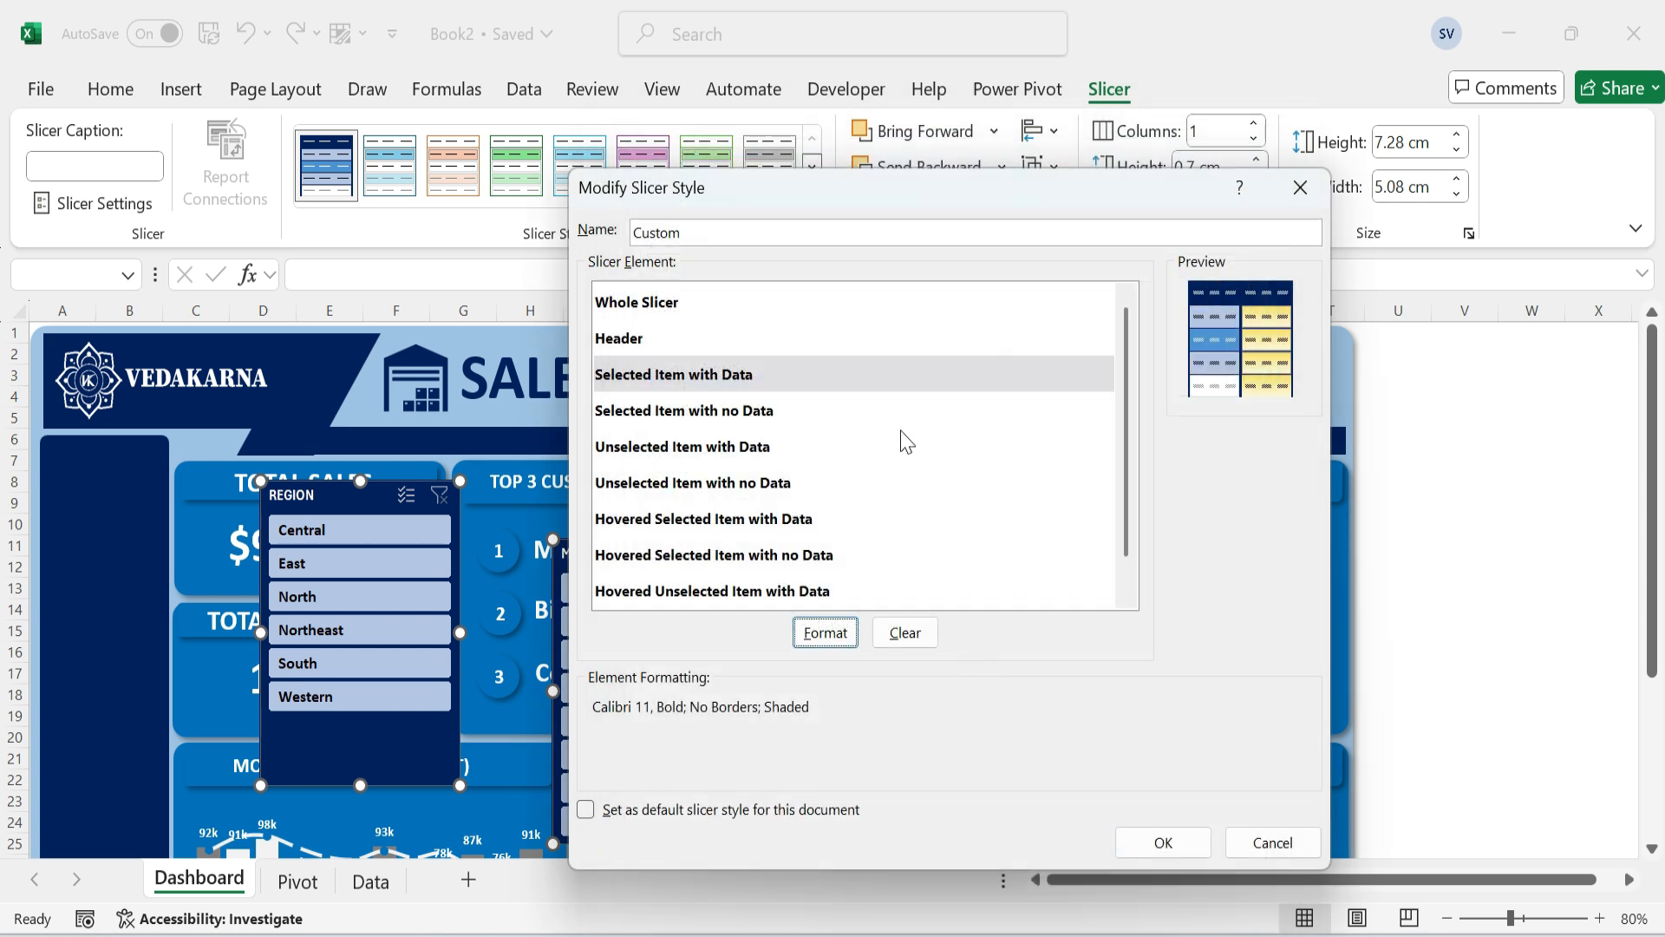
Examine the Unselected Item with Data element's fill in the custom slicer style and close the style settings.
click(717, 448)
click(821, 640)
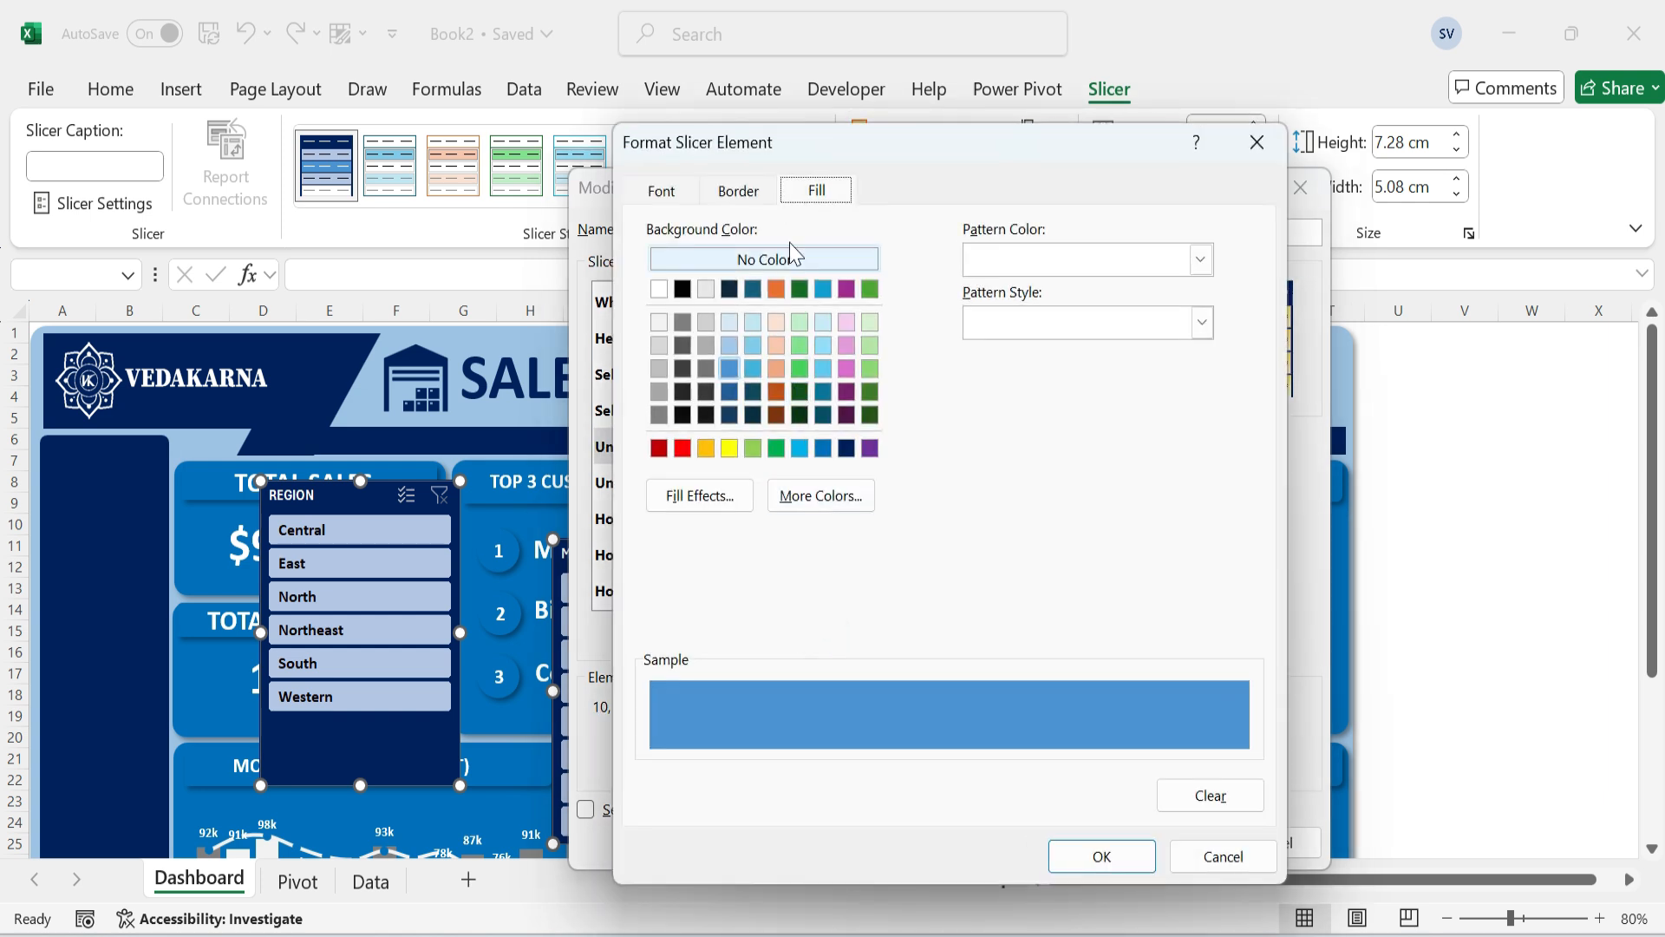
click(1105, 860)
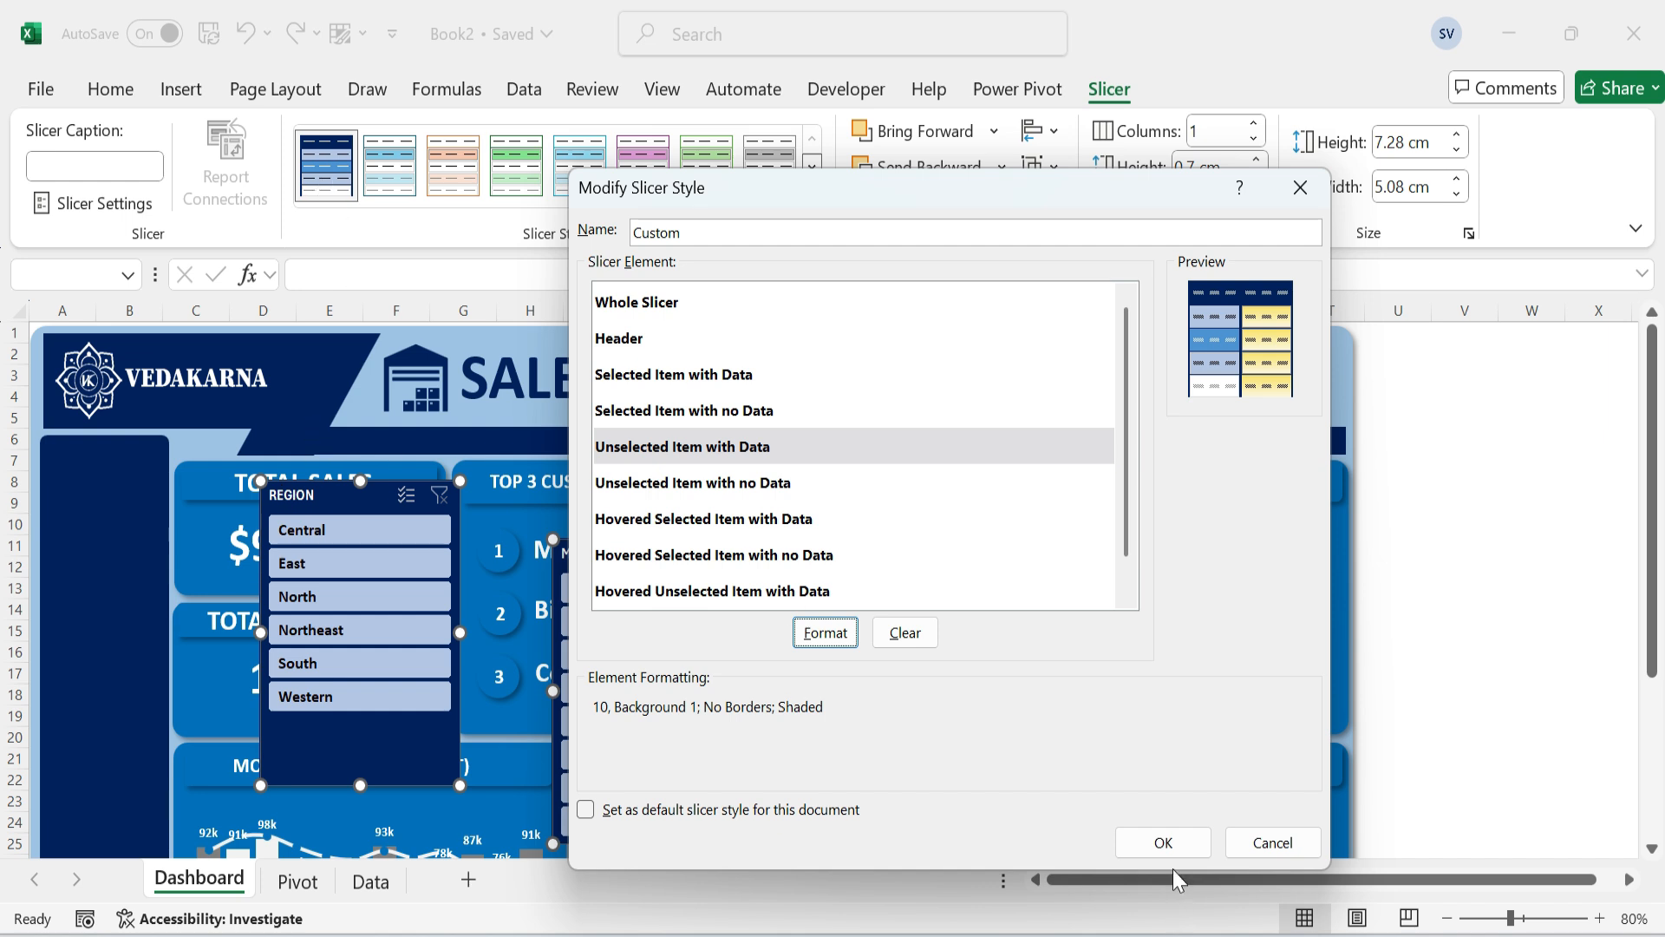
click(1163, 842)
key(Escape)
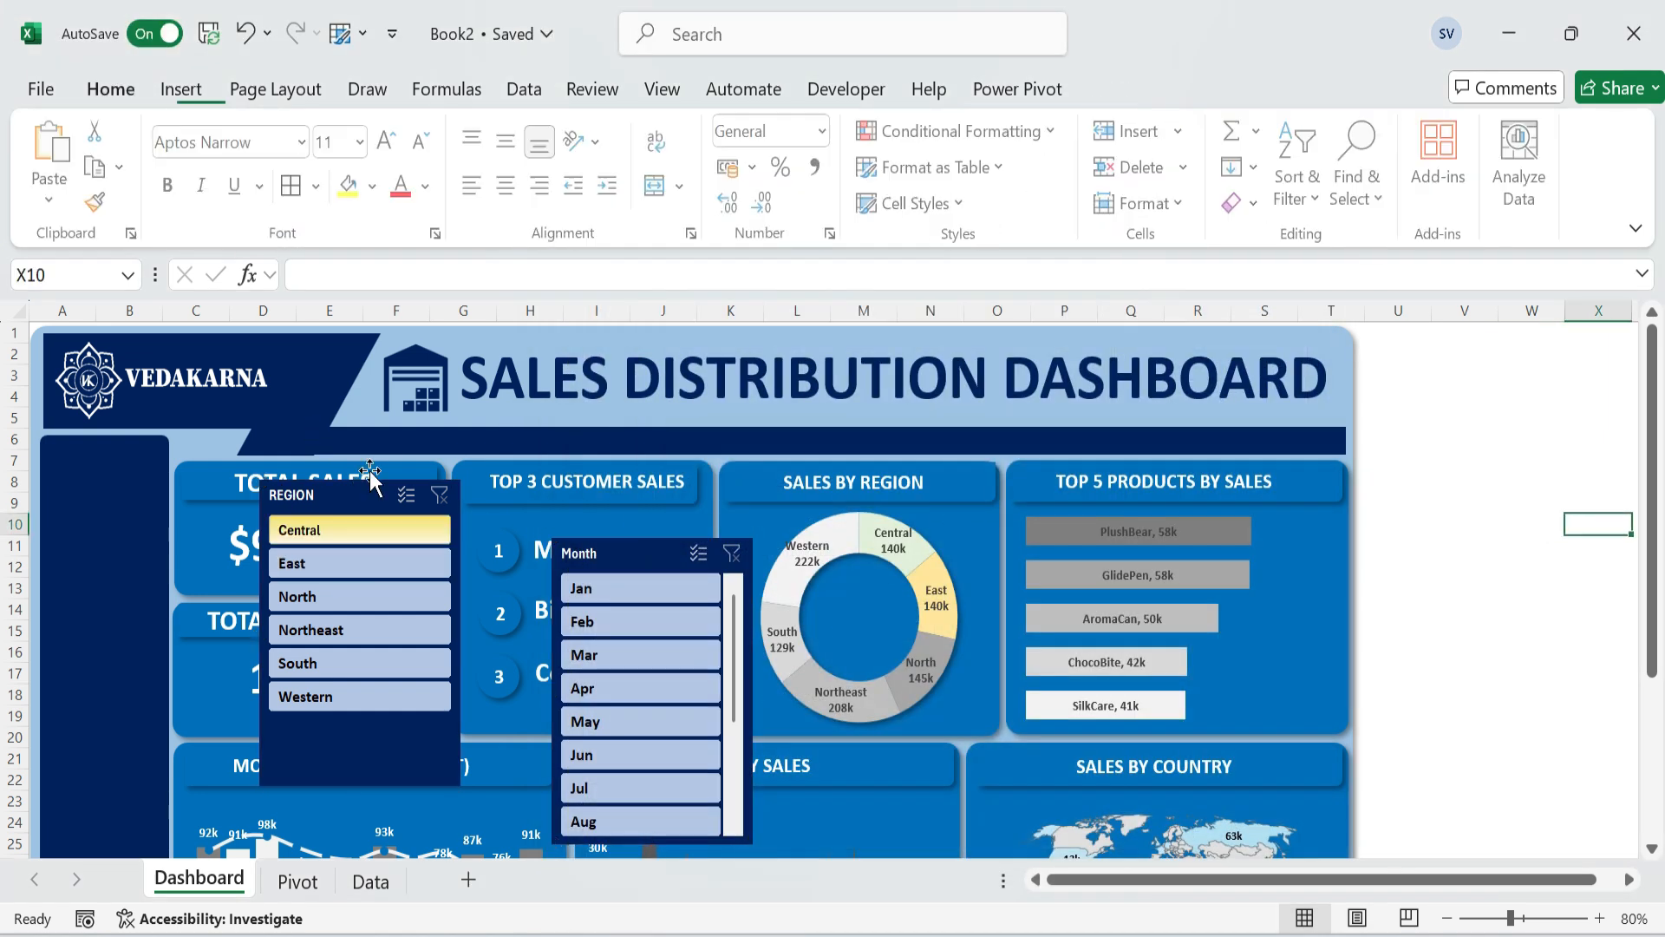
Move the REGION slicer to the upper part of the dark blue sidebar and resize it to the sidebar's width.
drag(337, 495, 121, 461)
drag(242, 597, 159, 577)
drag(102, 750, 110, 693)
Place the Month slicer below the REGION slicer in the dark blue sidebar and narrow it to fit.
drag(619, 555, 146, 697)
scroll(117, 746, down, 3)
click(1450, 569)
scroll(1450, 569, down, 5)
click(137, 652)
drag(246, 536, 162, 538)
click(1455, 504)
Reduce the REGION slicer's button height and shorten the slicer to fit its six regions.
click(78, 379)
click(1109, 90)
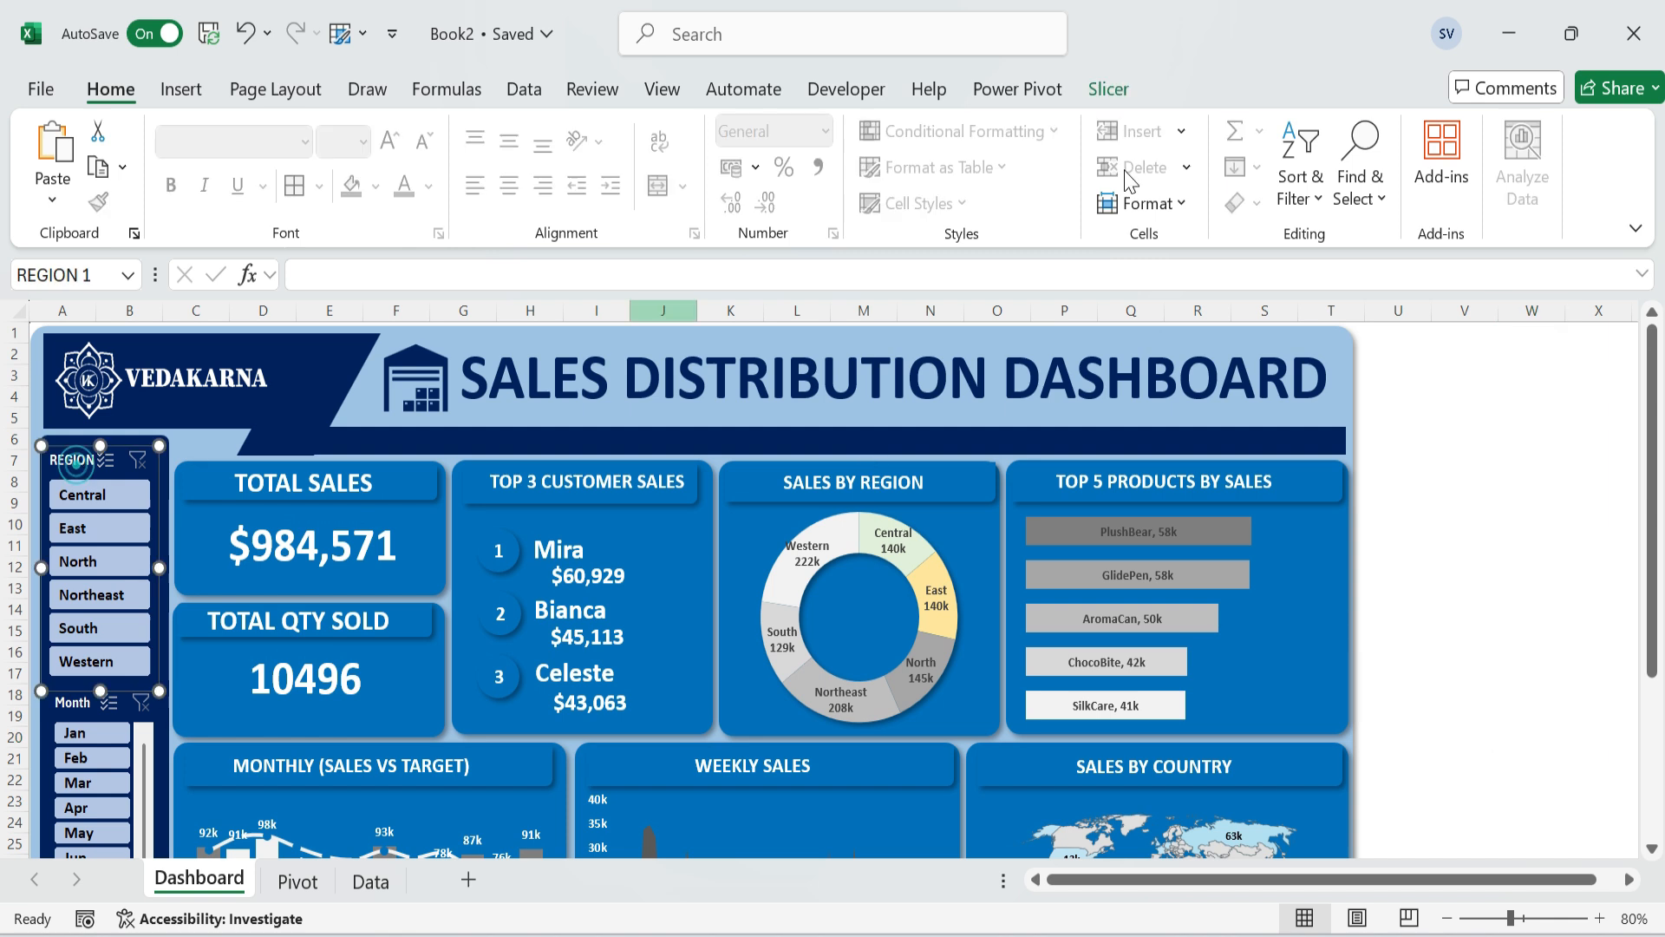
click(1109, 89)
click(1255, 174)
mouse_move(99, 691)
mouse_down()
mouse_move(100, 661)
mouse_move(74, 673)
mouse_up()
scroll(86, 737, down, 1)
click(1540, 554)
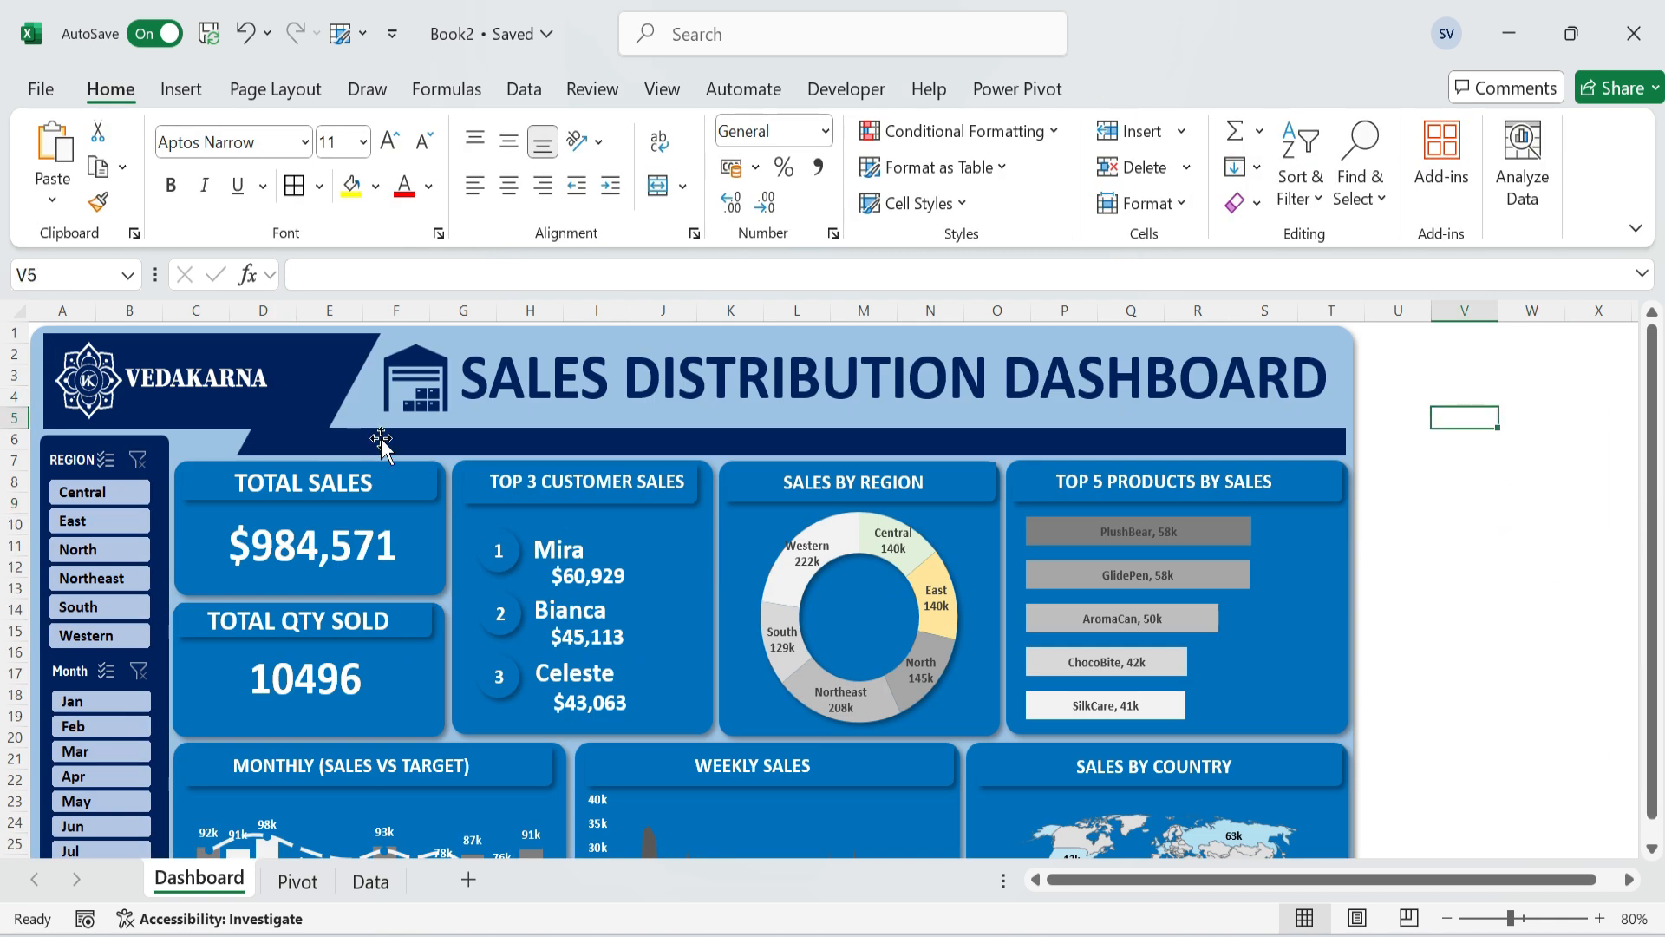
Assign the swtchprg macro to the warehouse icon beside the dashboard title.
click(408, 386)
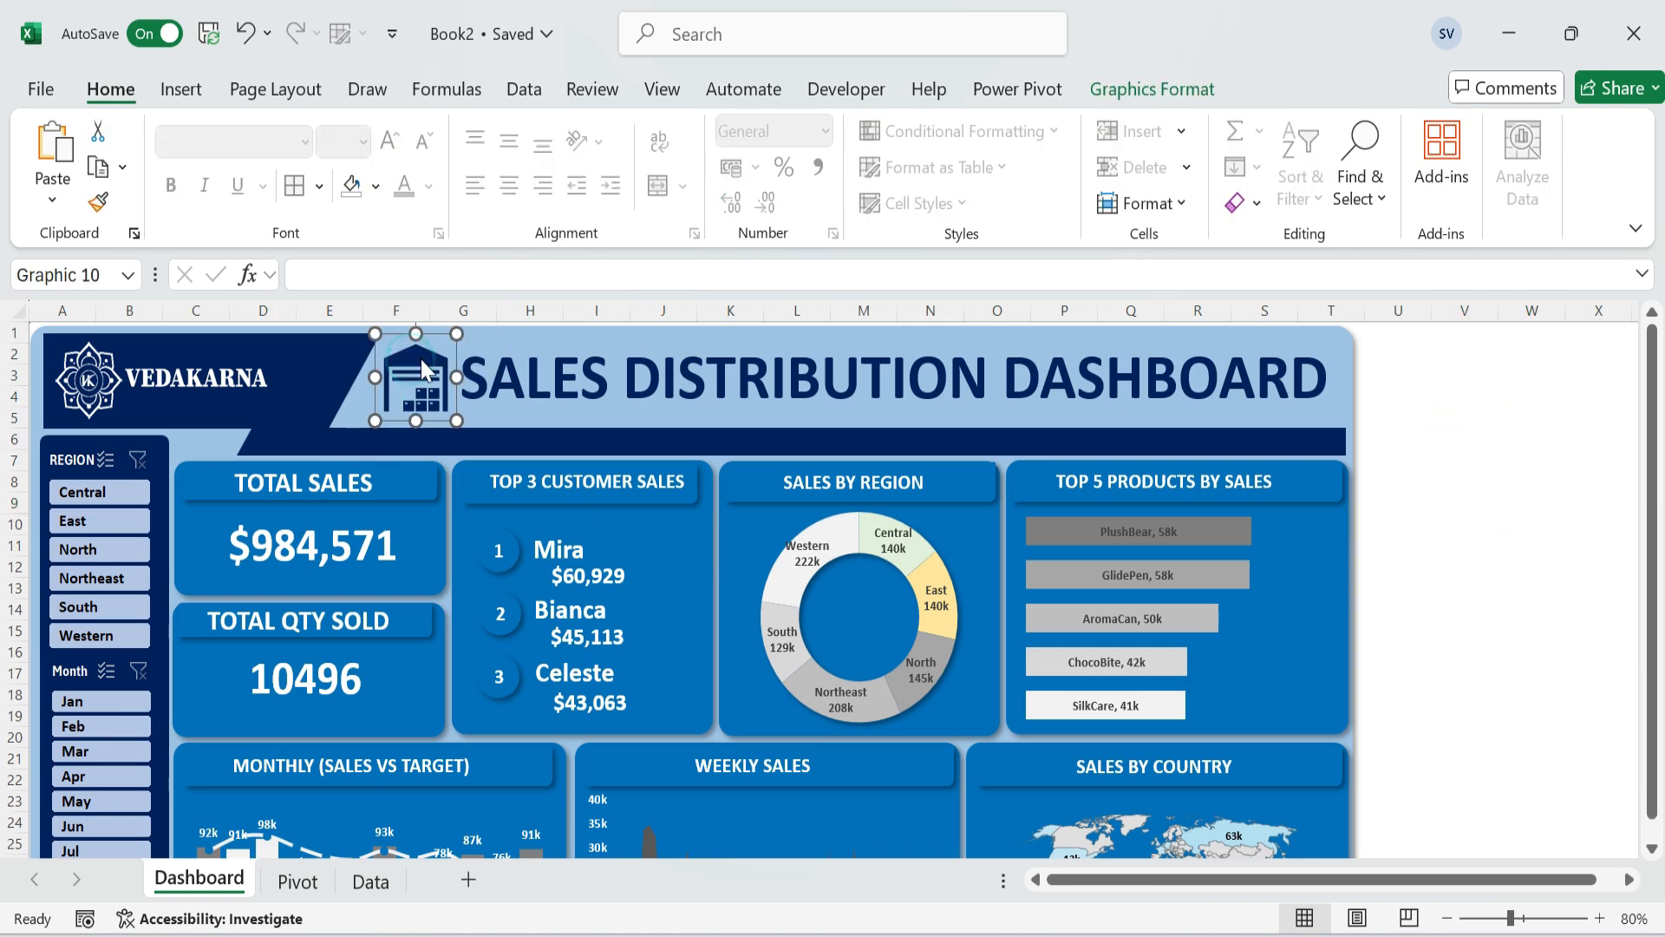
right_click(422, 386)
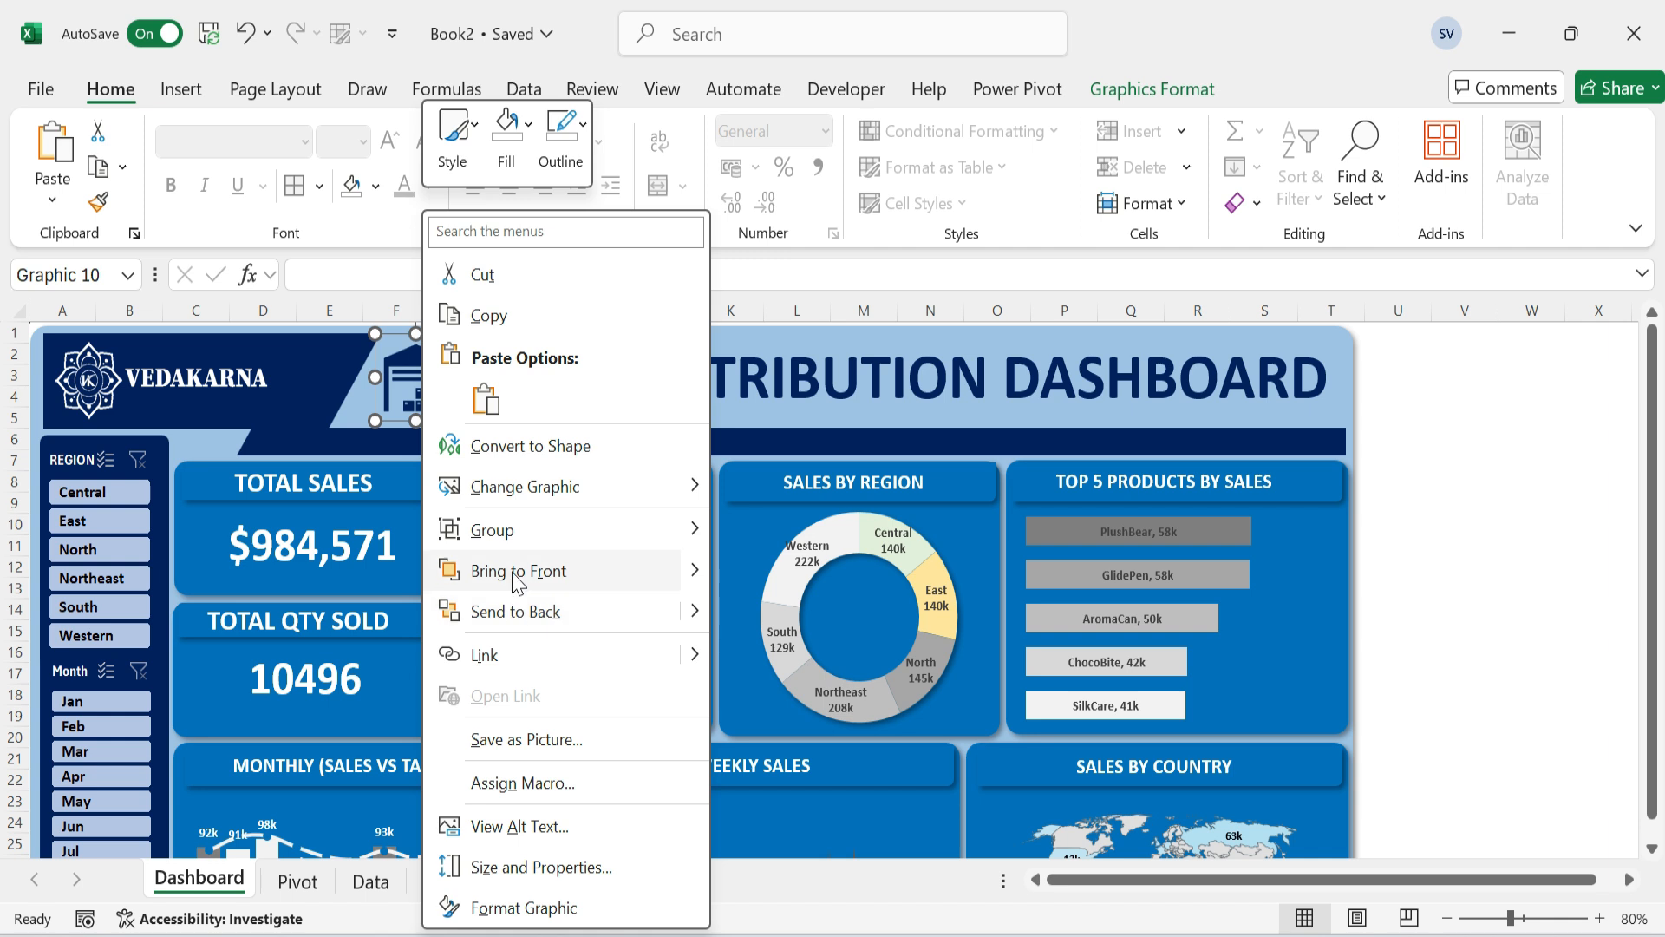
click(523, 783)
click(310, 567)
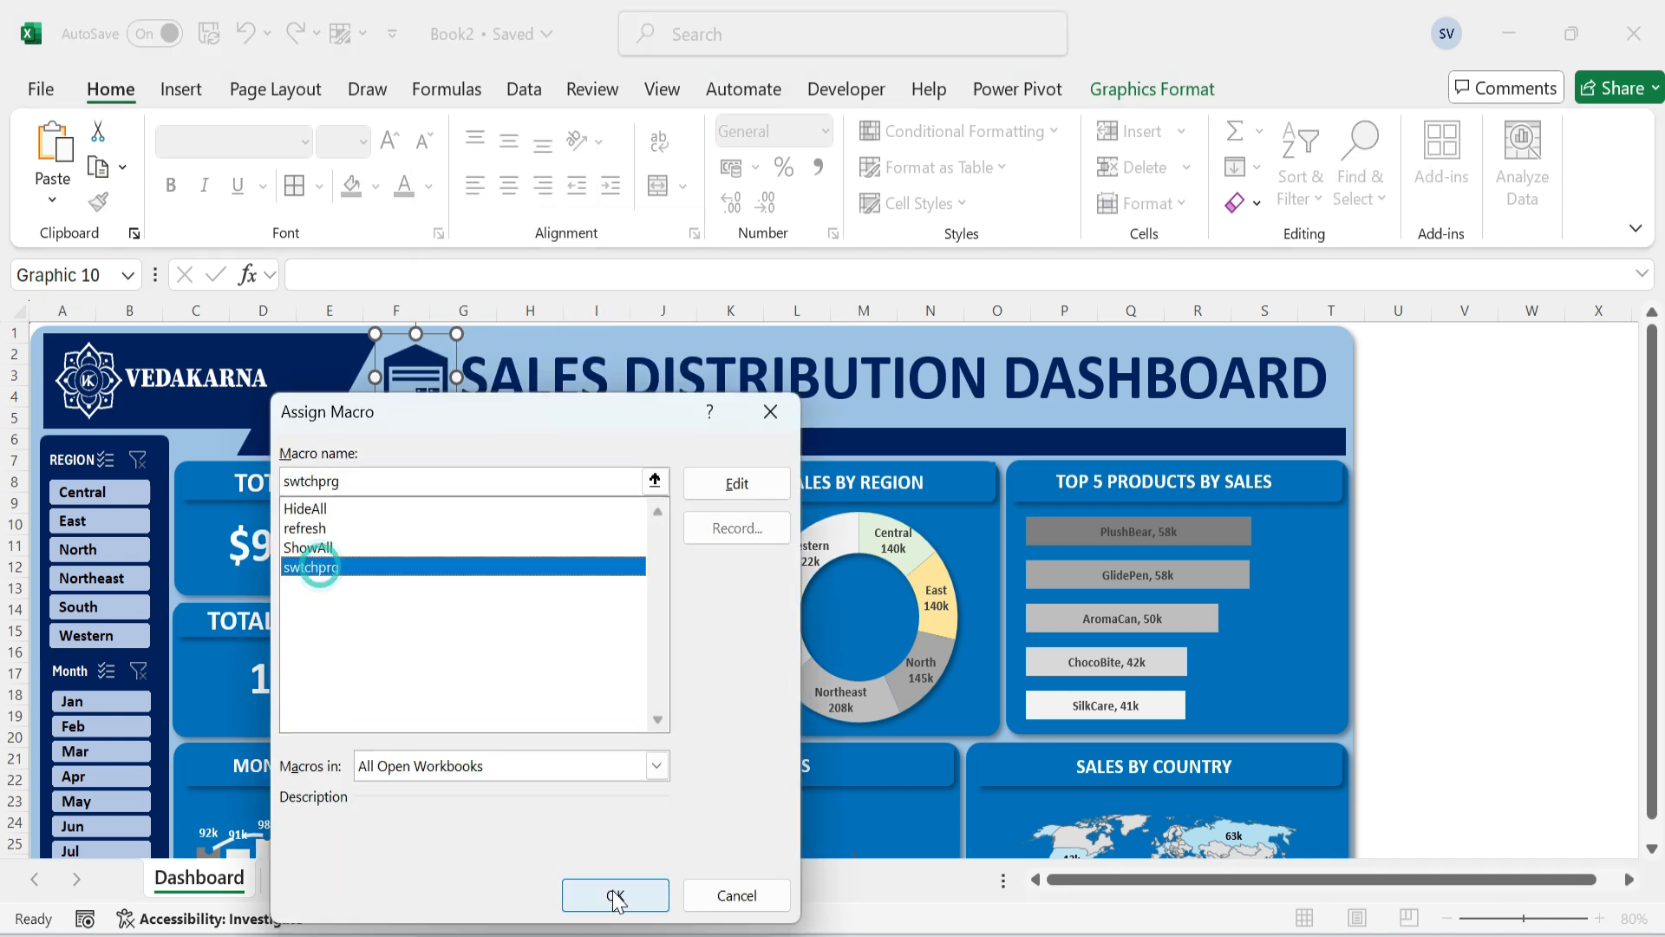
click(615, 895)
click(1398, 631)
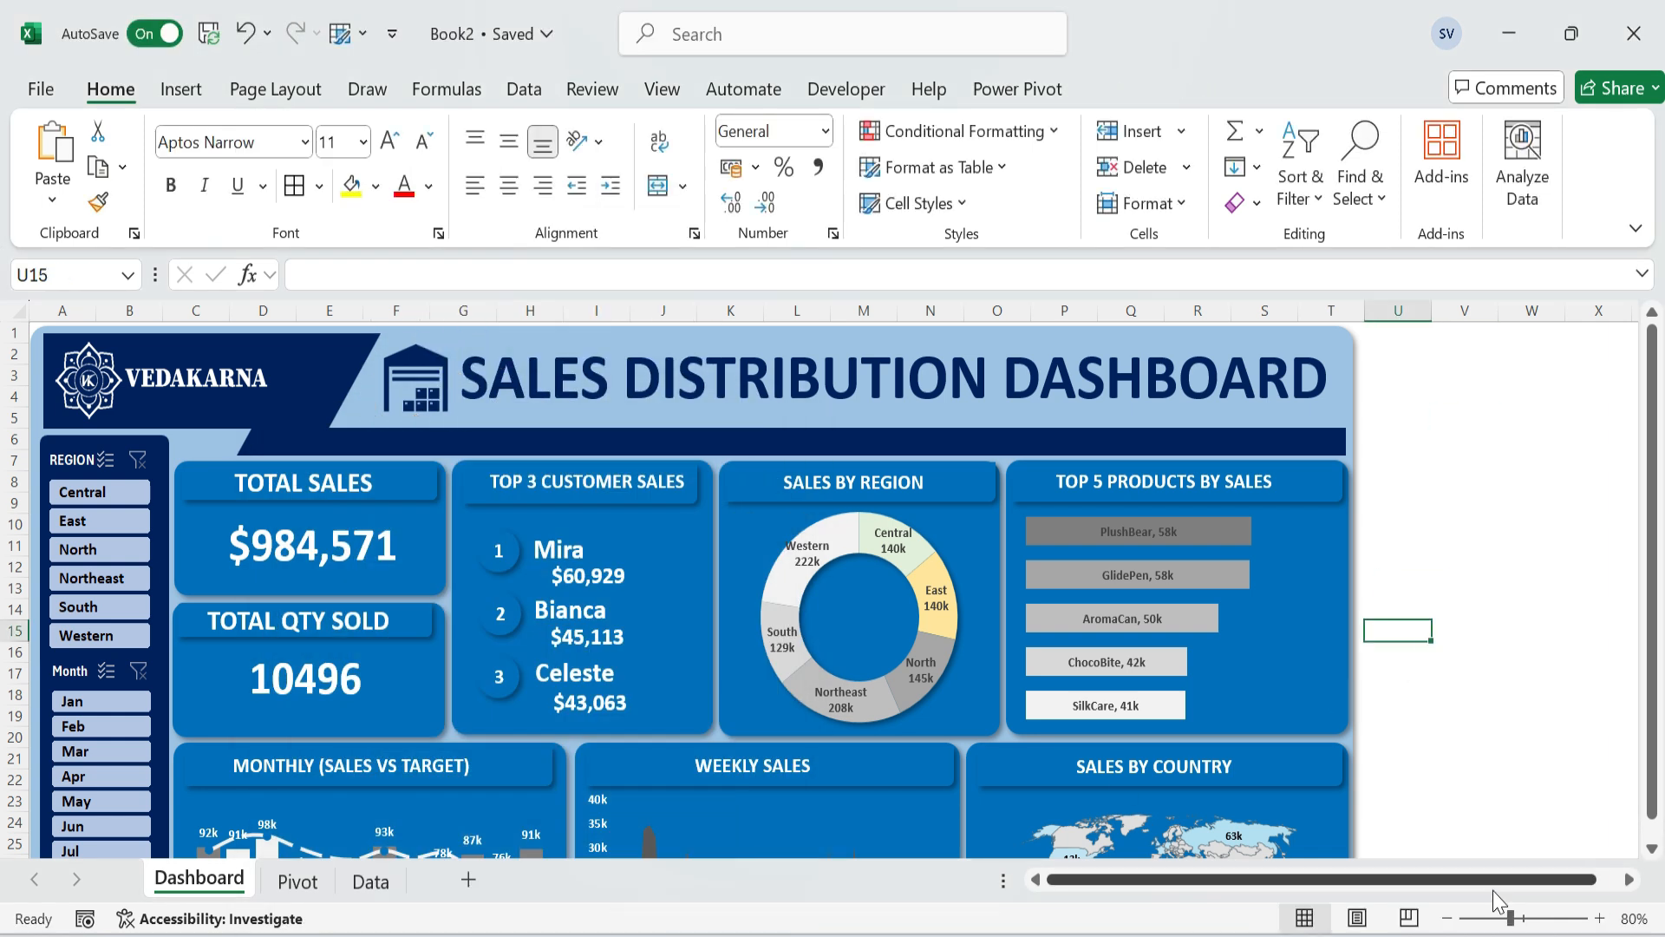
Set the Dashboard sheet's zoom to 100%.
click(1600, 917)
click(1600, 918)
click(1574, 637)
drag(1351, 872, 1119, 888)
Test the warehouse icon's macro by switching the full-screen dashboard view on, off and on again.
click(516, 382)
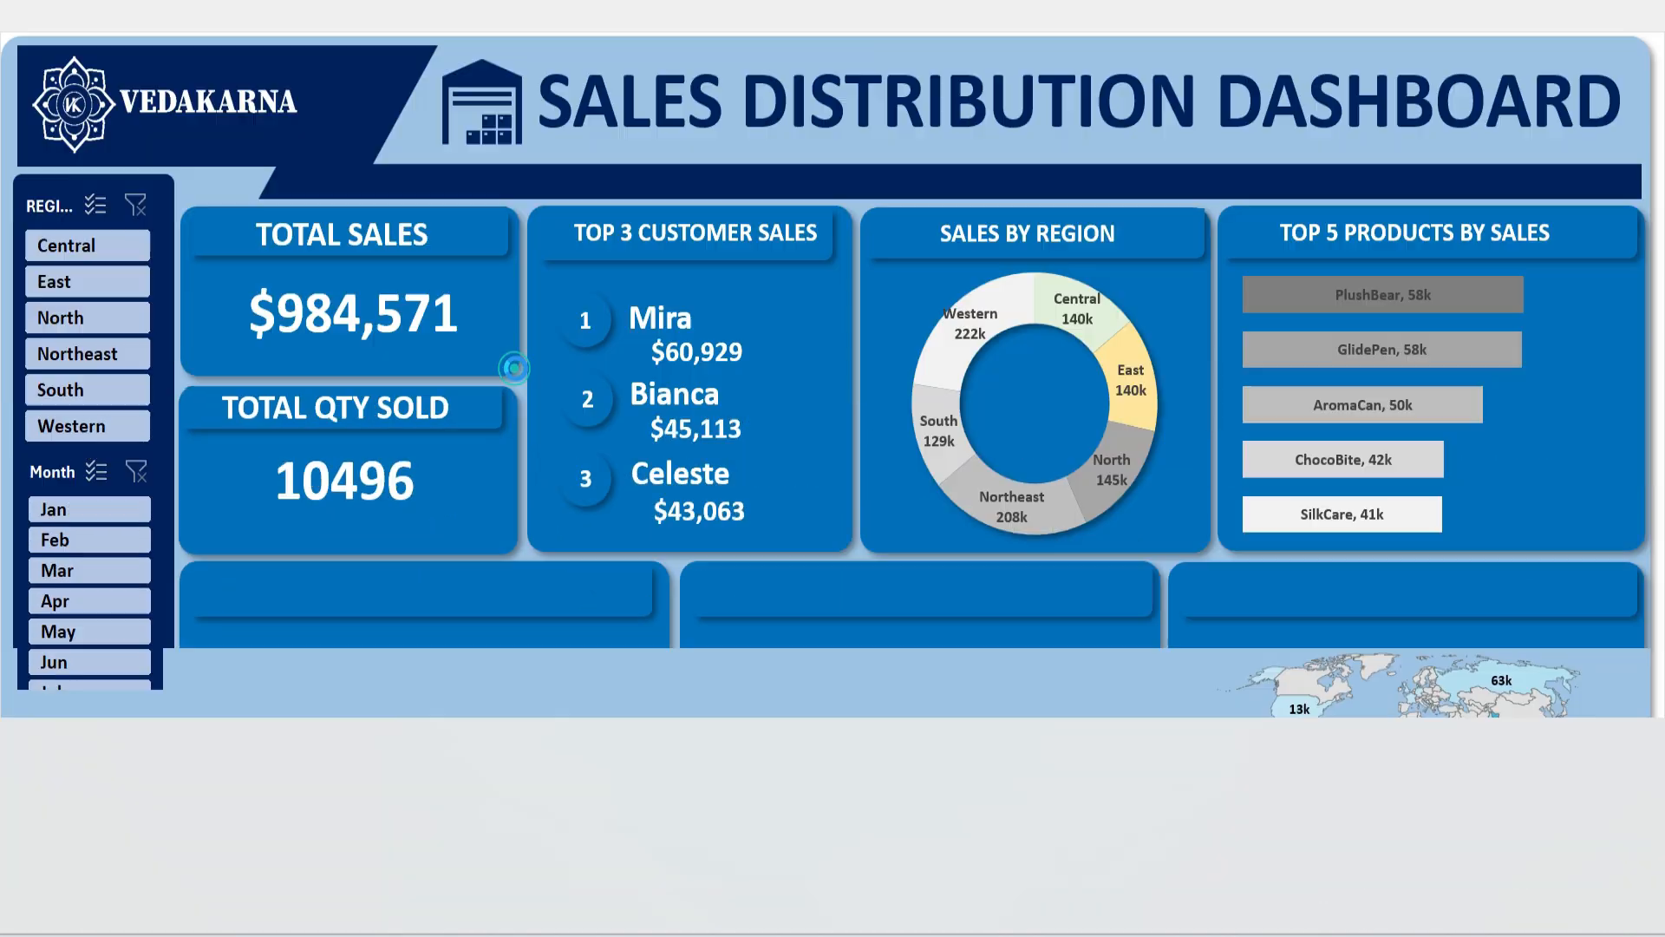
click(466, 93)
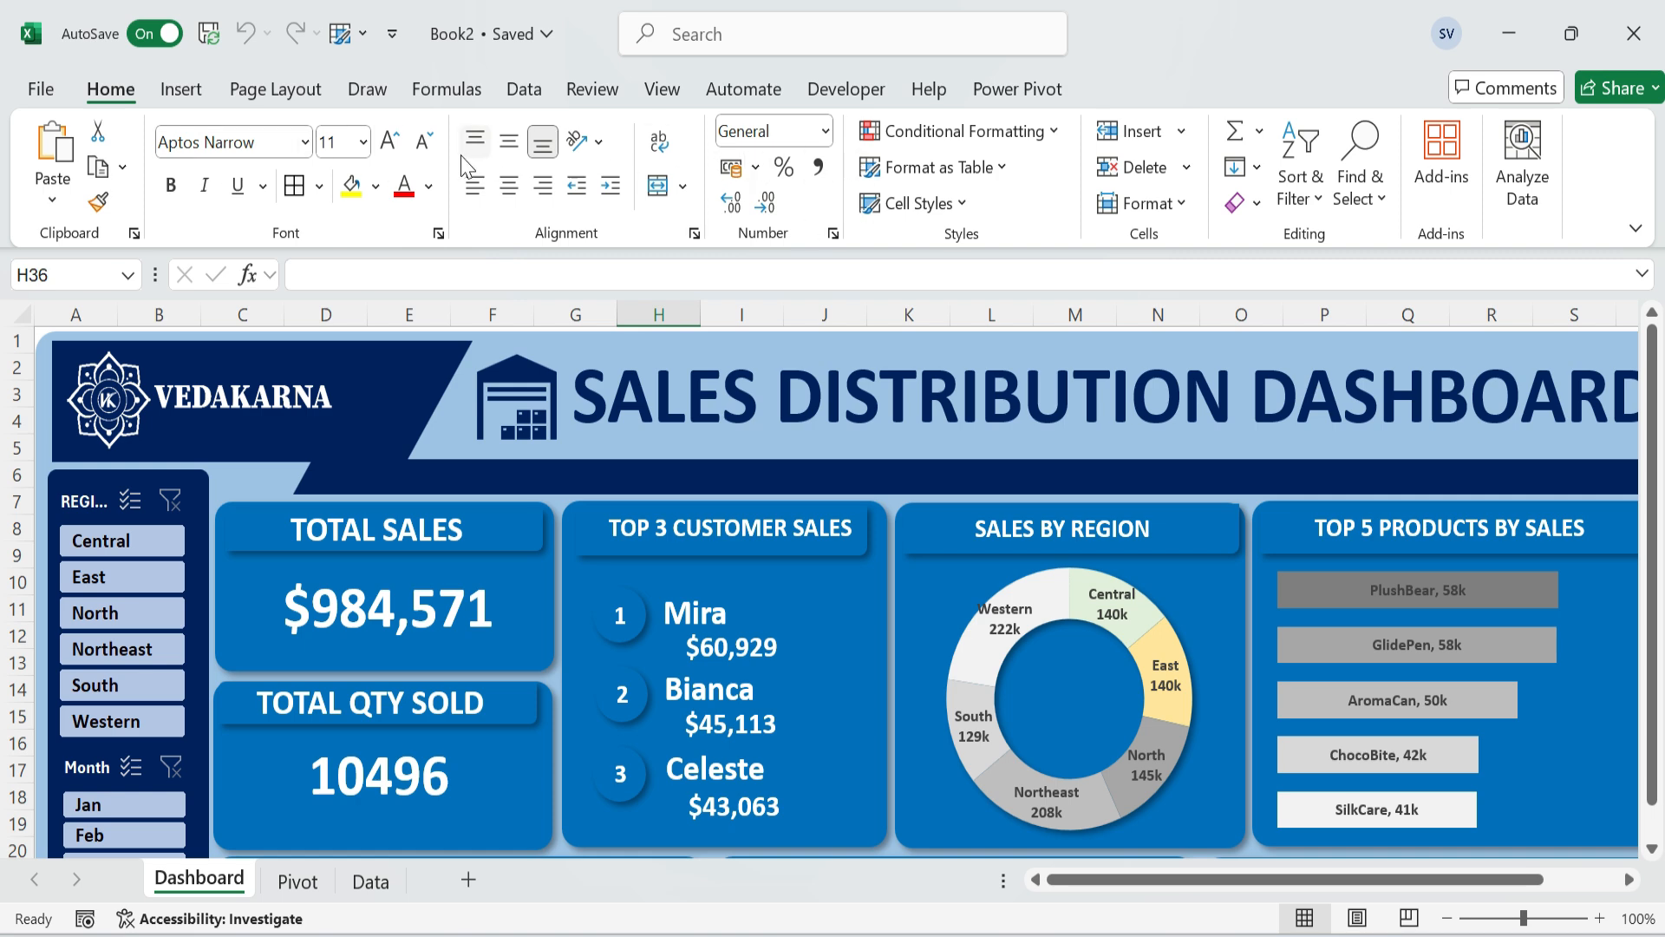
click(523, 390)
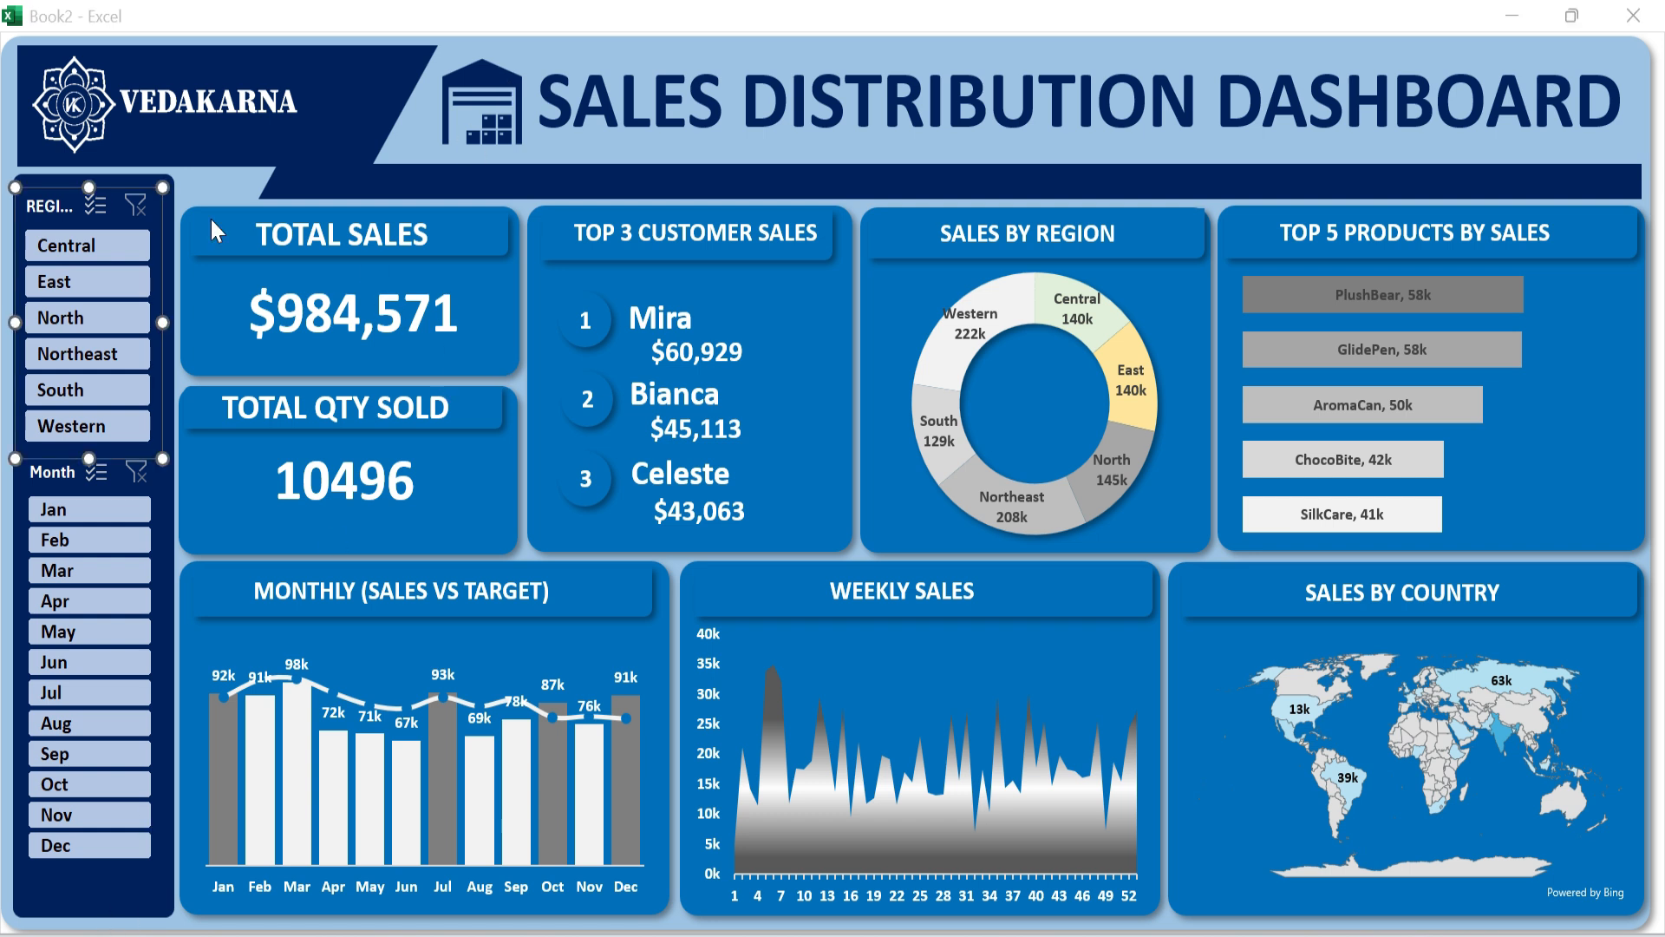
Connect the REGION slicer to all the pivot tables on the Pivot sheet through its report connections.
right_click(52, 212)
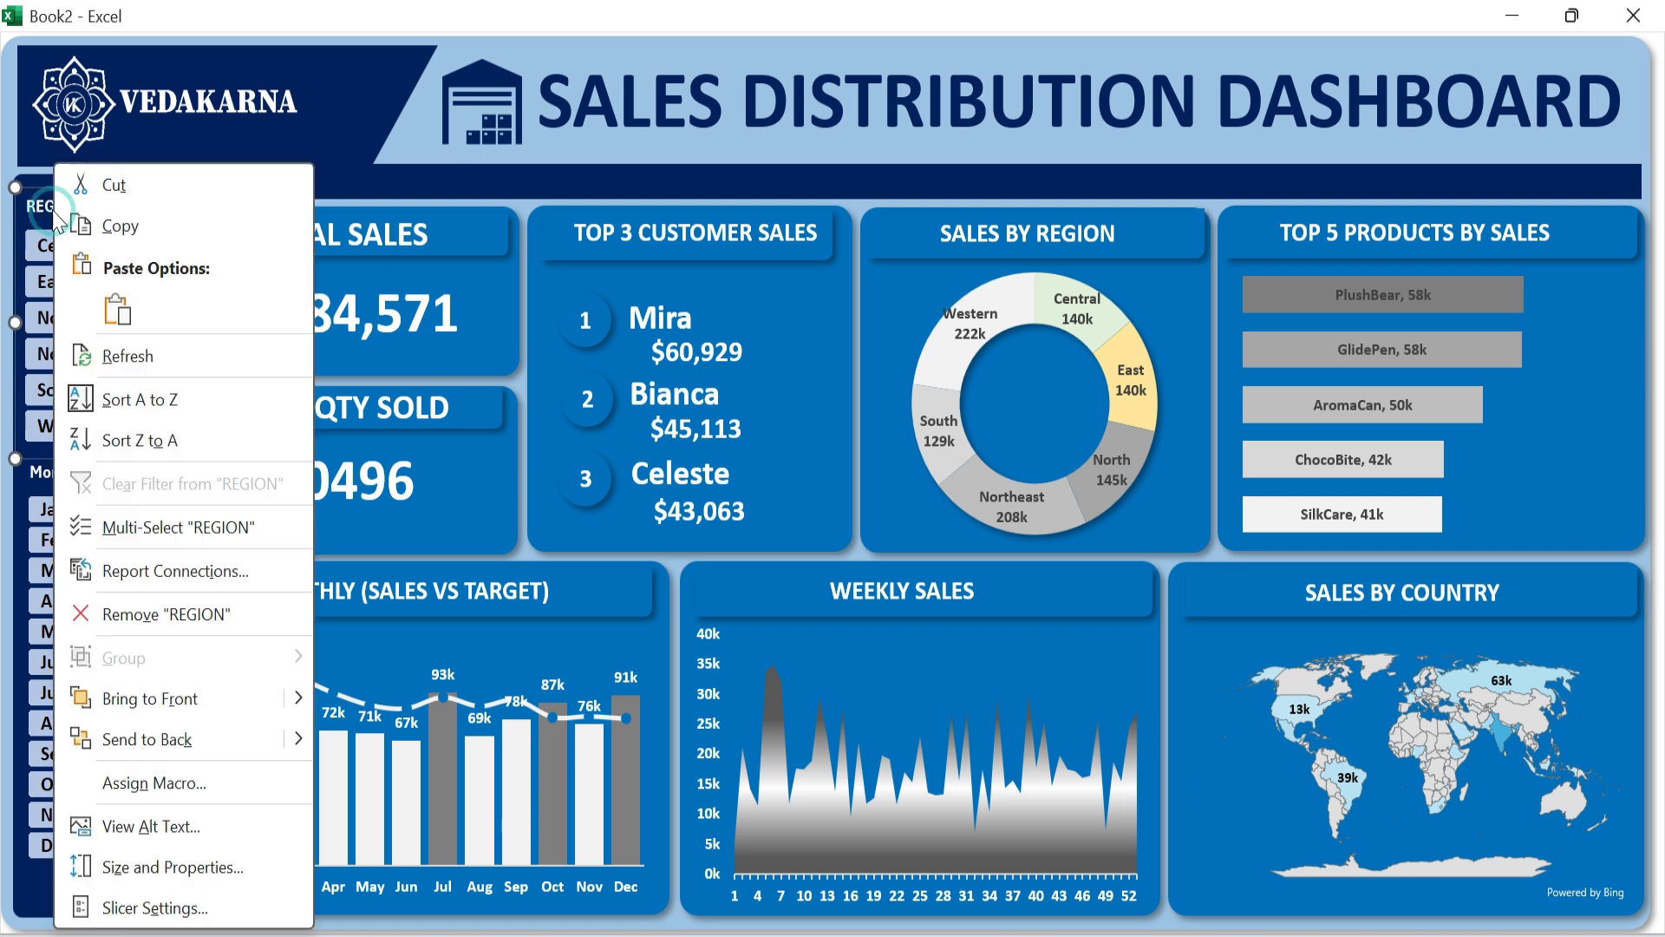
click(170, 572)
drag(540, 644, 740, 770)
click(190, 456)
click(191, 495)
click(191, 535)
click(191, 575)
click(191, 615)
click(628, 748)
Connect the Month slicer to PivotTable2 through PivotTable6 on the Pivot sheet as well.
click(52, 470)
right_click(52, 470)
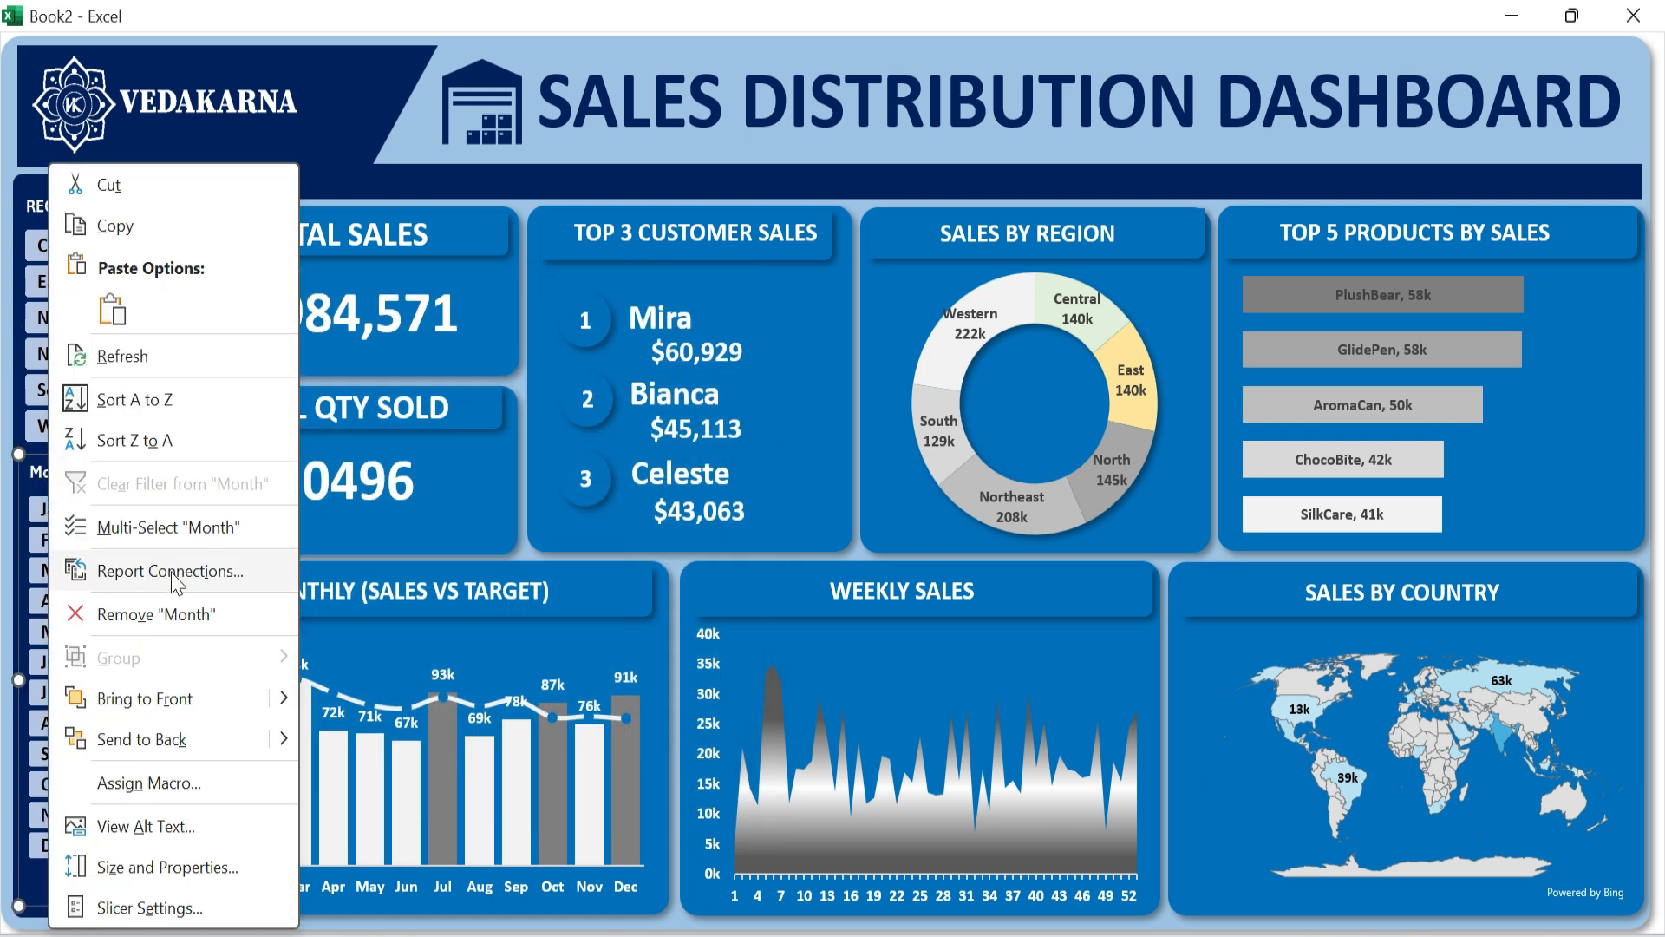
click(173, 571)
drag(213, 449, 287, 325)
drag(529, 570, 680, 745)
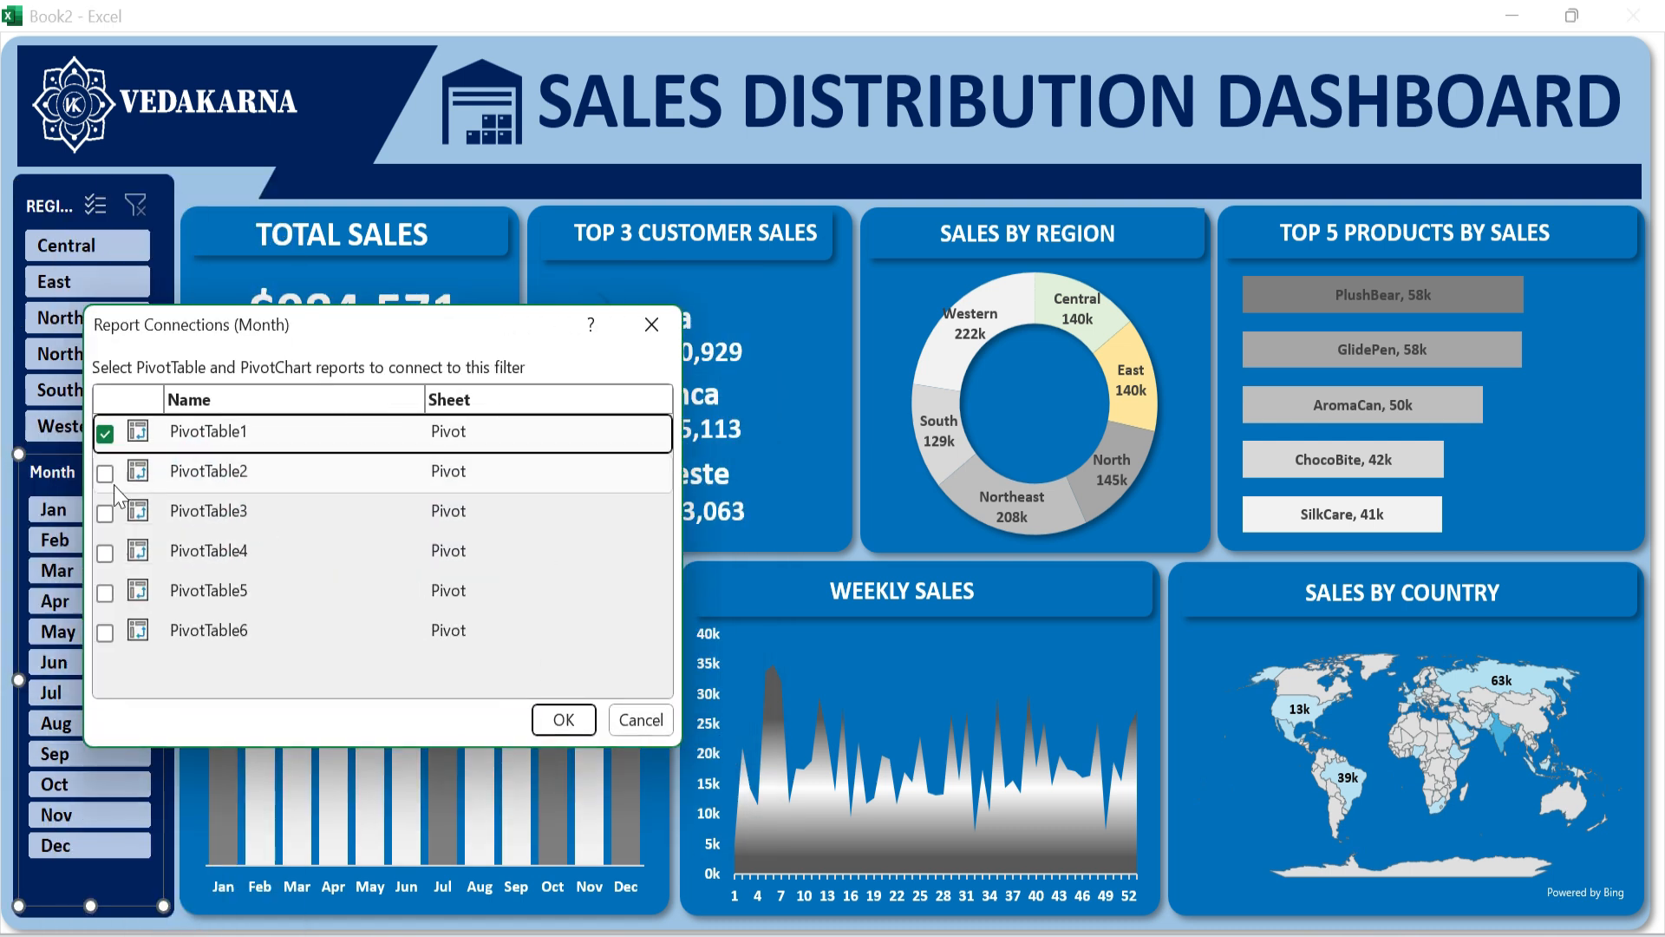
click(105, 472)
click(105, 513)
click(105, 552)
click(105, 592)
click(105, 633)
click(562, 719)
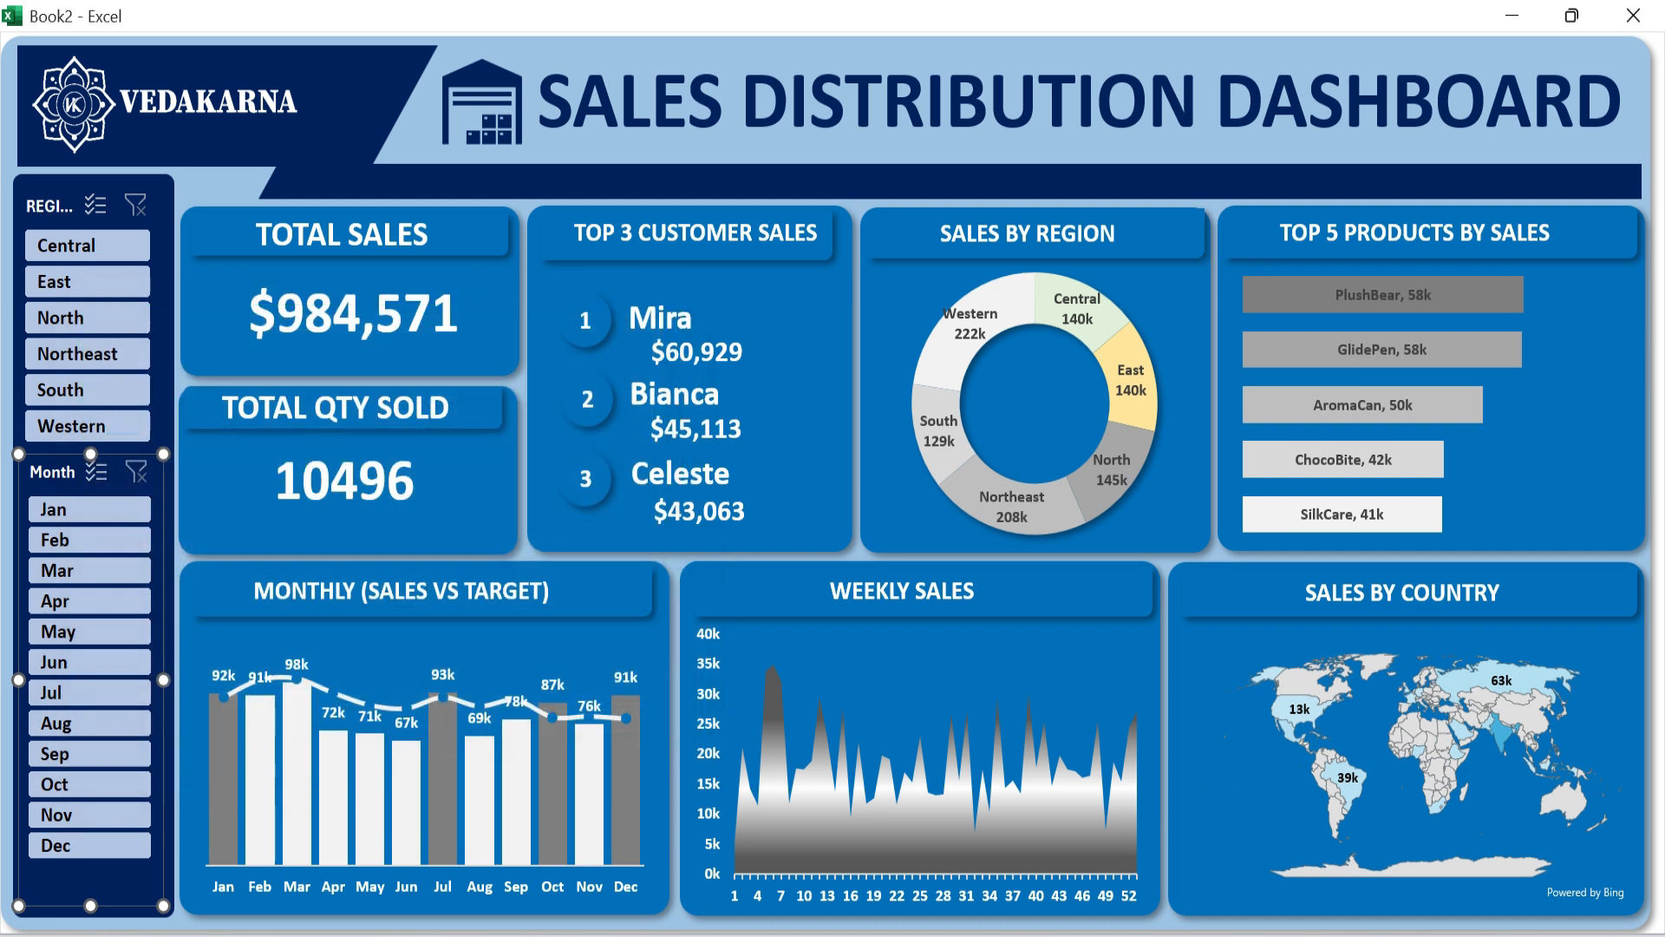
Test the REGION slicer by filtering the dashboard to Central and clearing the filter.
click(792, 153)
click(78, 248)
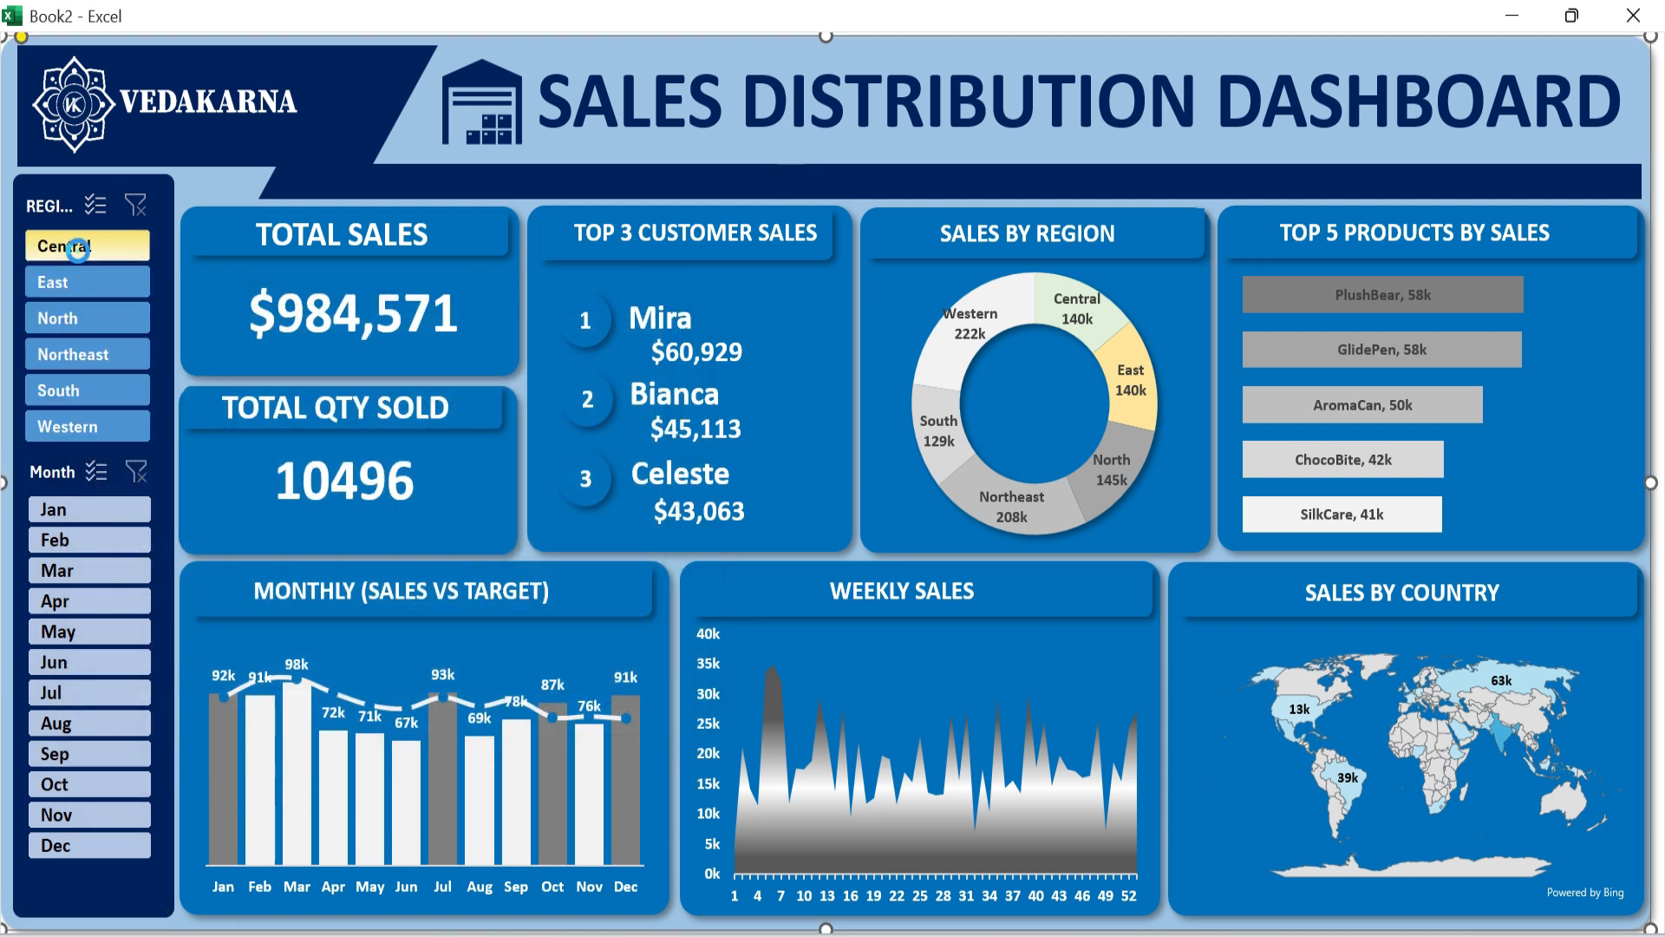
click(132, 209)
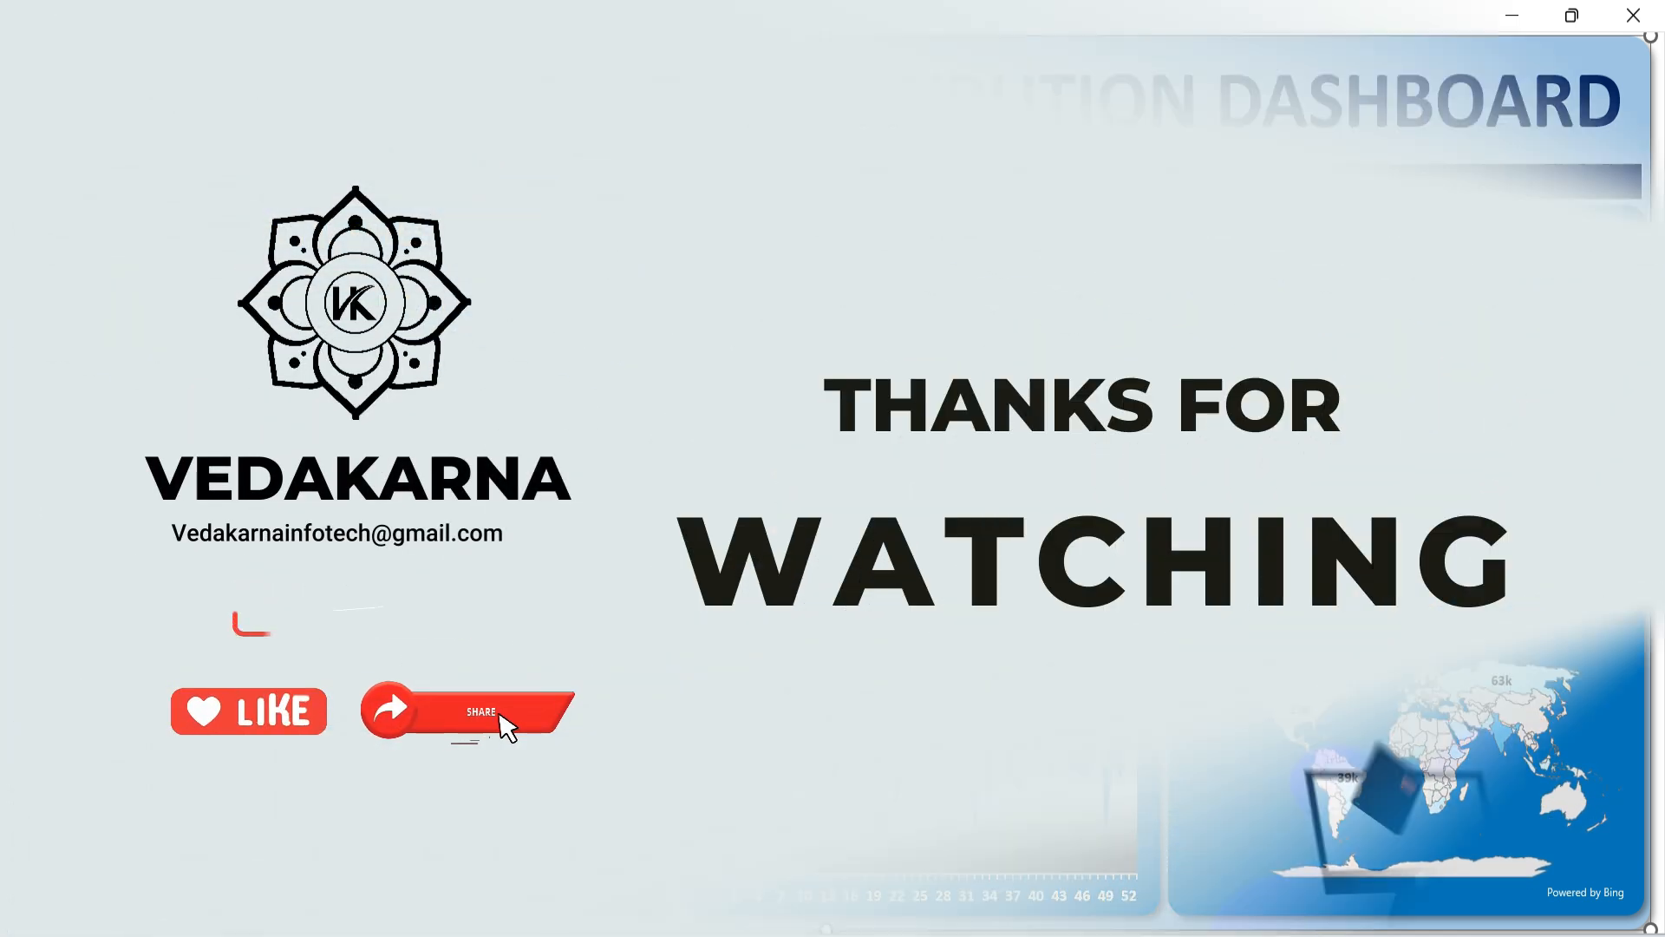